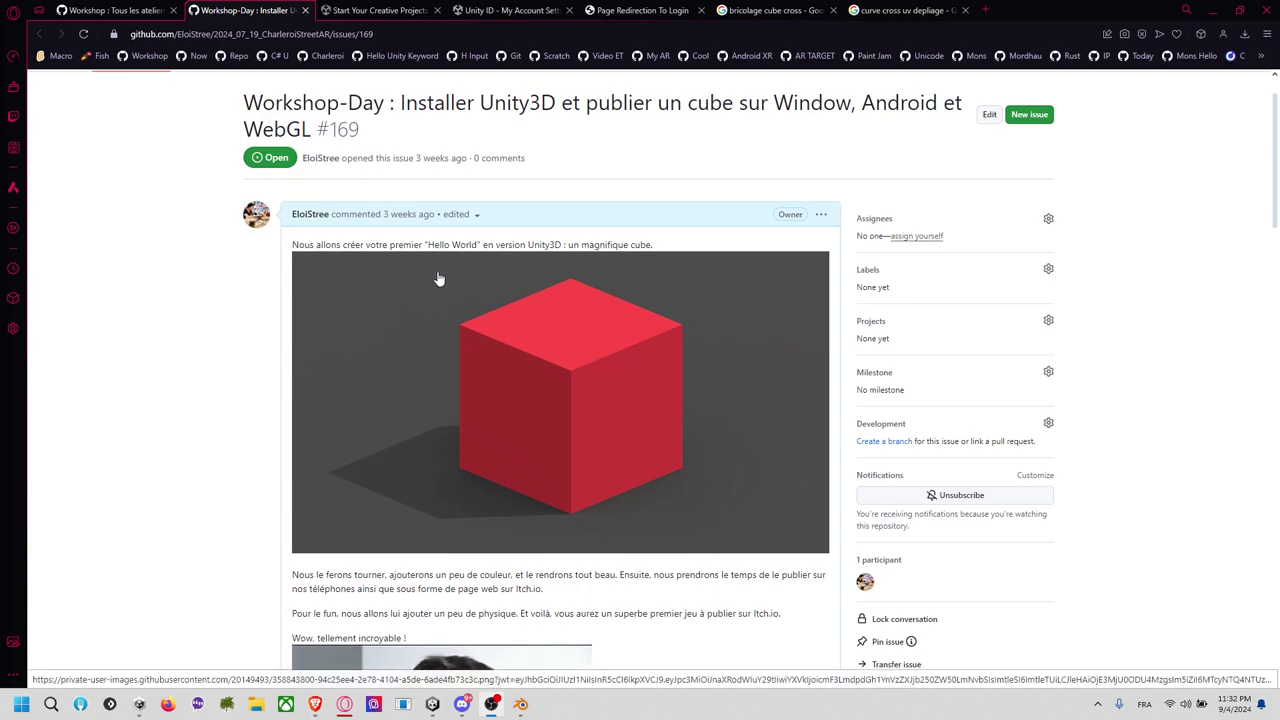
Step: Scroll through the workshop checklist and highlight the 'Créé un compte Unity3D' step
{"action": "scroll", "coordinate": [434, 166], "scroll_direction": "down", "scroll_amount": 3}
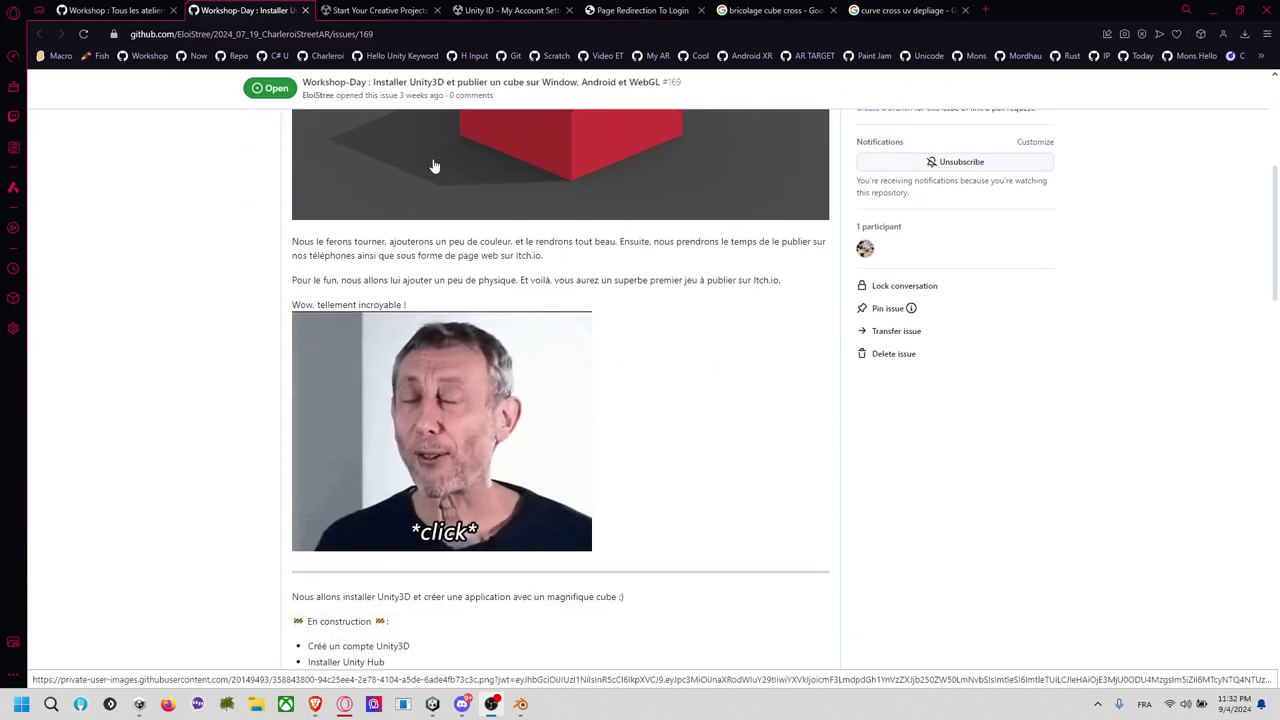
{"action": "scroll", "coordinate": [517, 223], "scroll_direction": "up", "scroll_amount": 2}
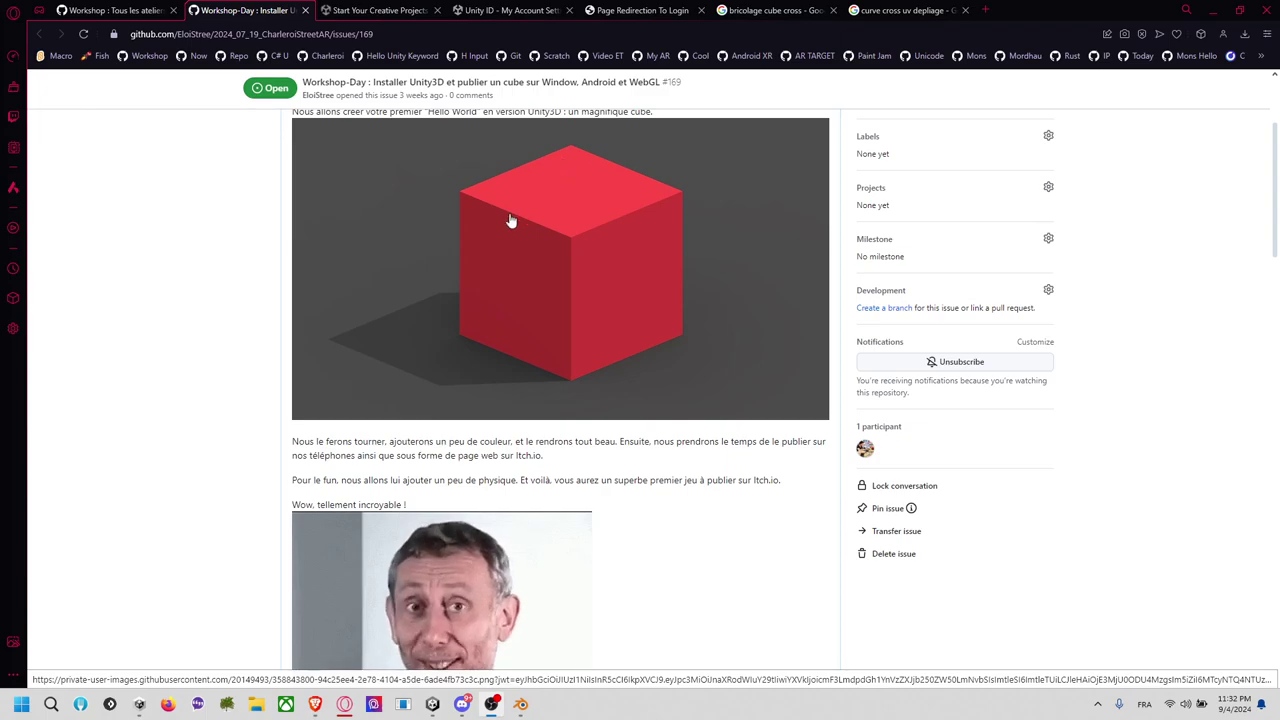
{"action": "scroll", "coordinate": [472, 302], "scroll_direction": "down", "scroll_amount": 1}
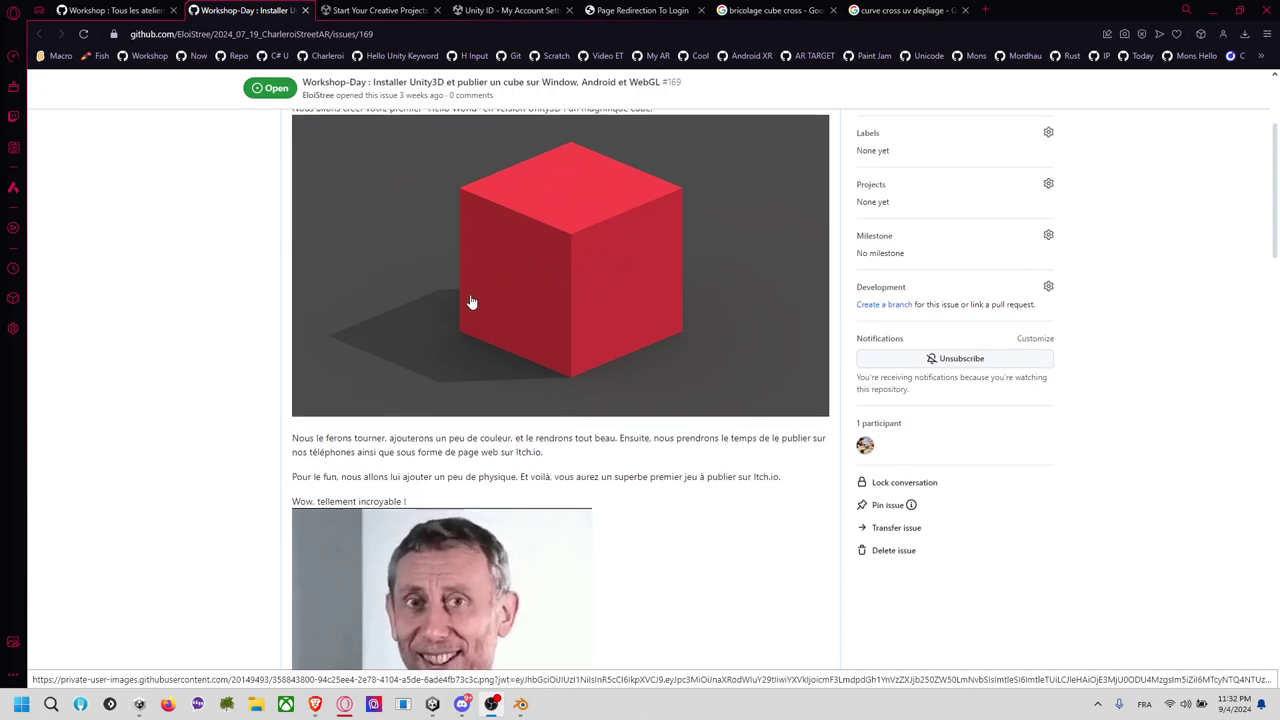
{"action": "scroll", "coordinate": [472, 302], "scroll_direction": "down", "scroll_amount": 2}
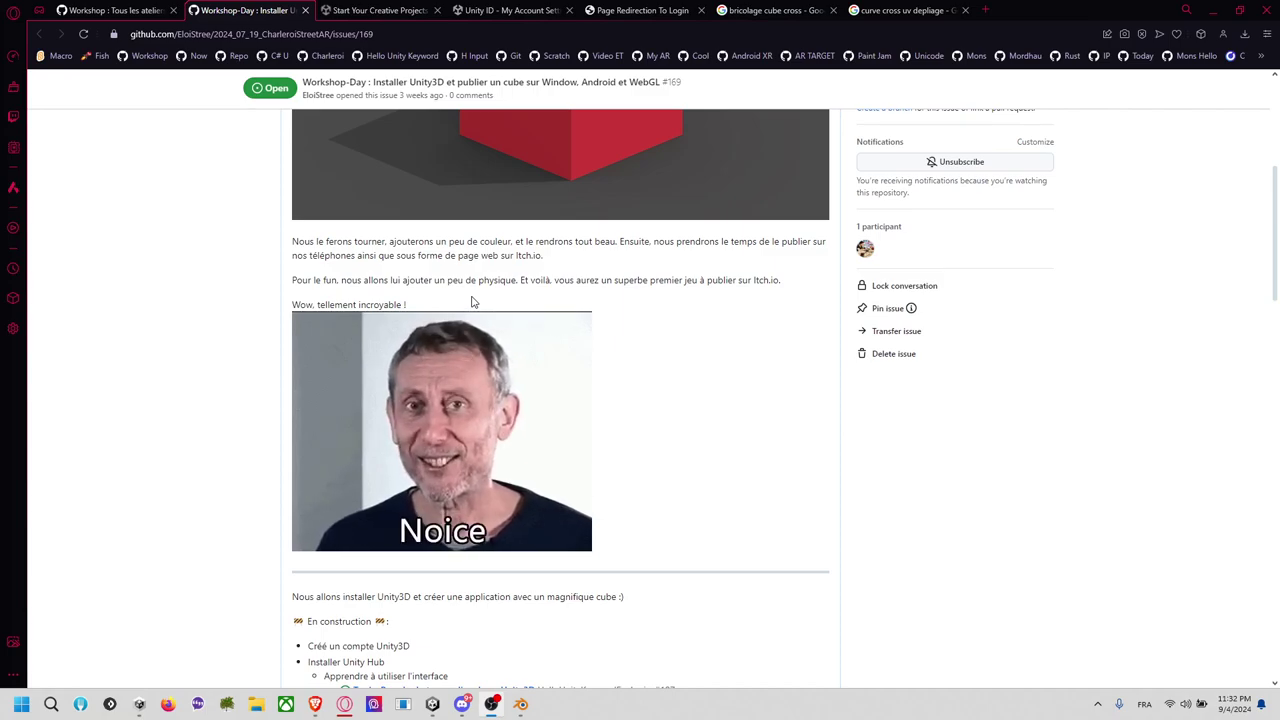
{"action": "scroll", "coordinate": [275, 330], "scroll_direction": "down", "scroll_amount": 3}
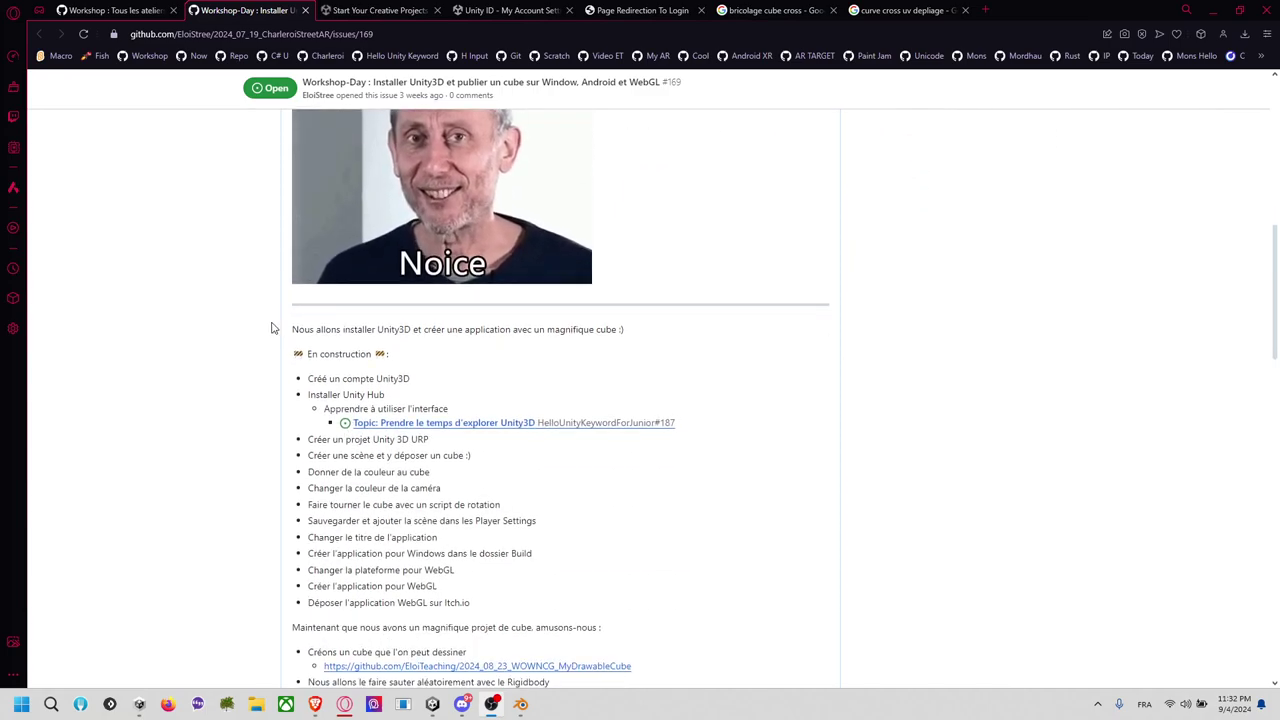
{"action": "scroll", "coordinate": [300, 330], "scroll_direction": "down", "scroll_amount": 2}
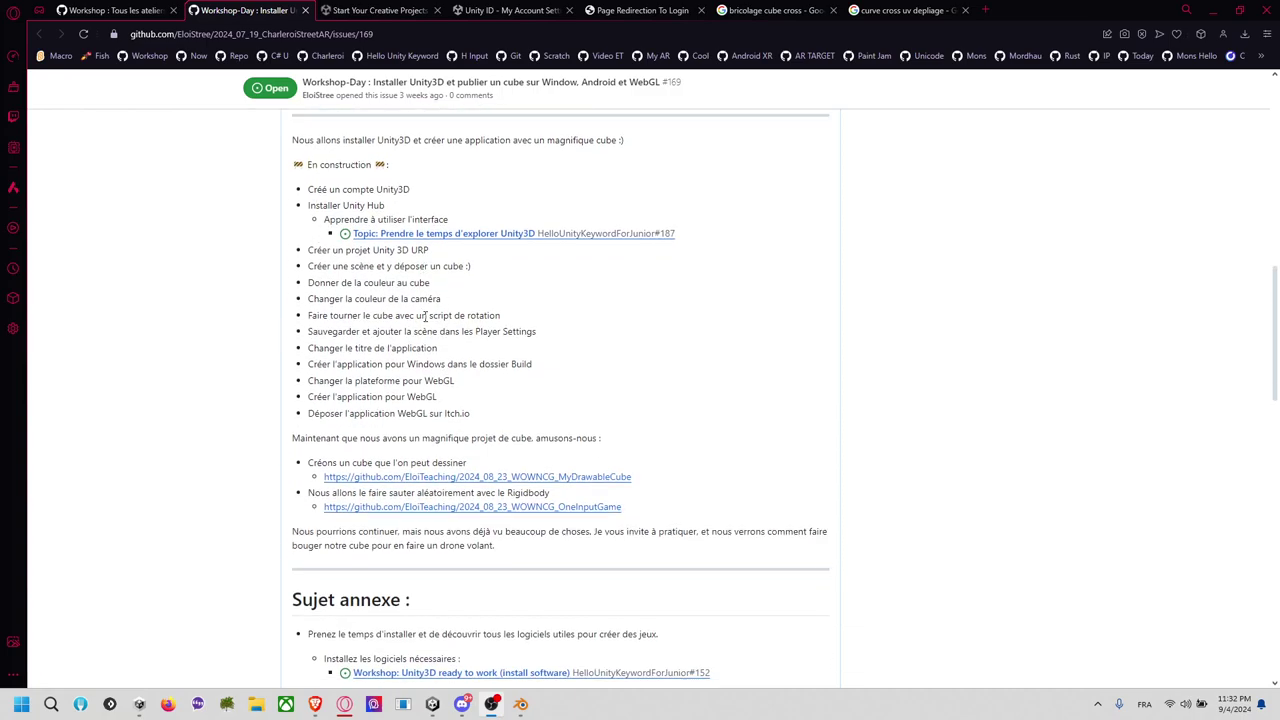
{"action": "scroll", "coordinate": [425, 316], "scroll_direction": "up", "scroll_amount": 1}
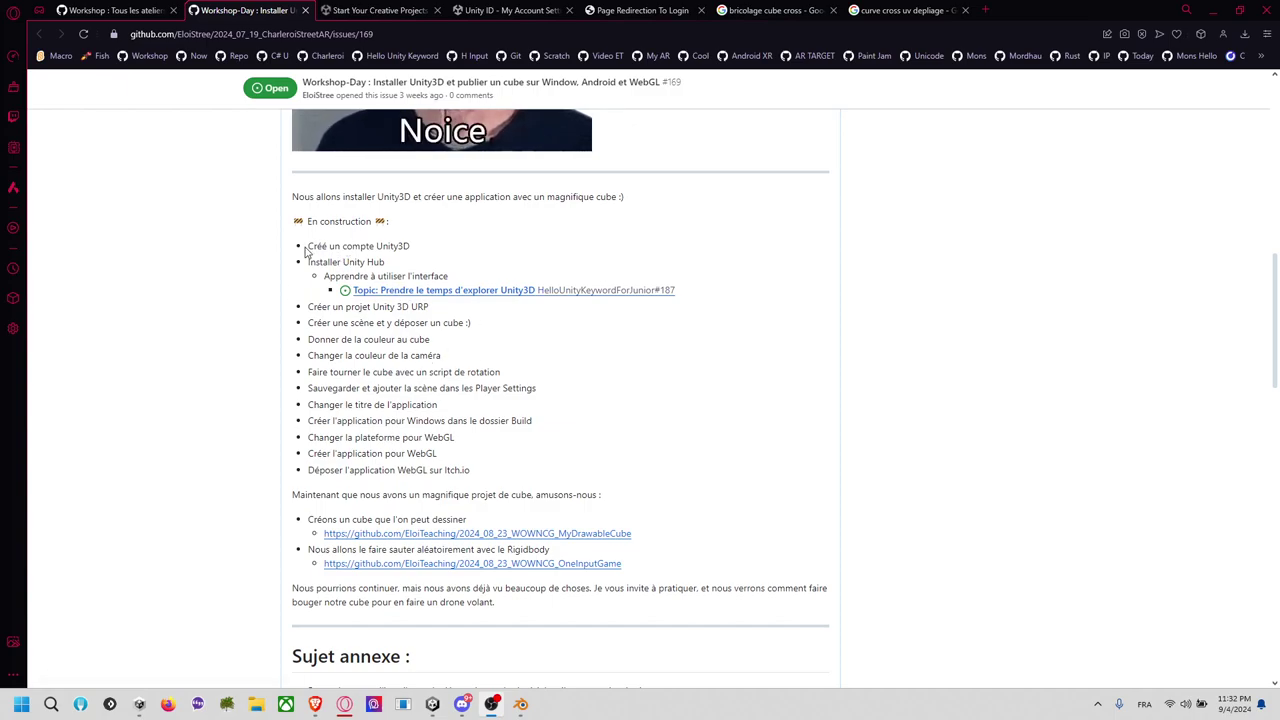
{"action": "left_click_drag", "start_coordinate": [306, 248], "coordinate": [411, 248]}
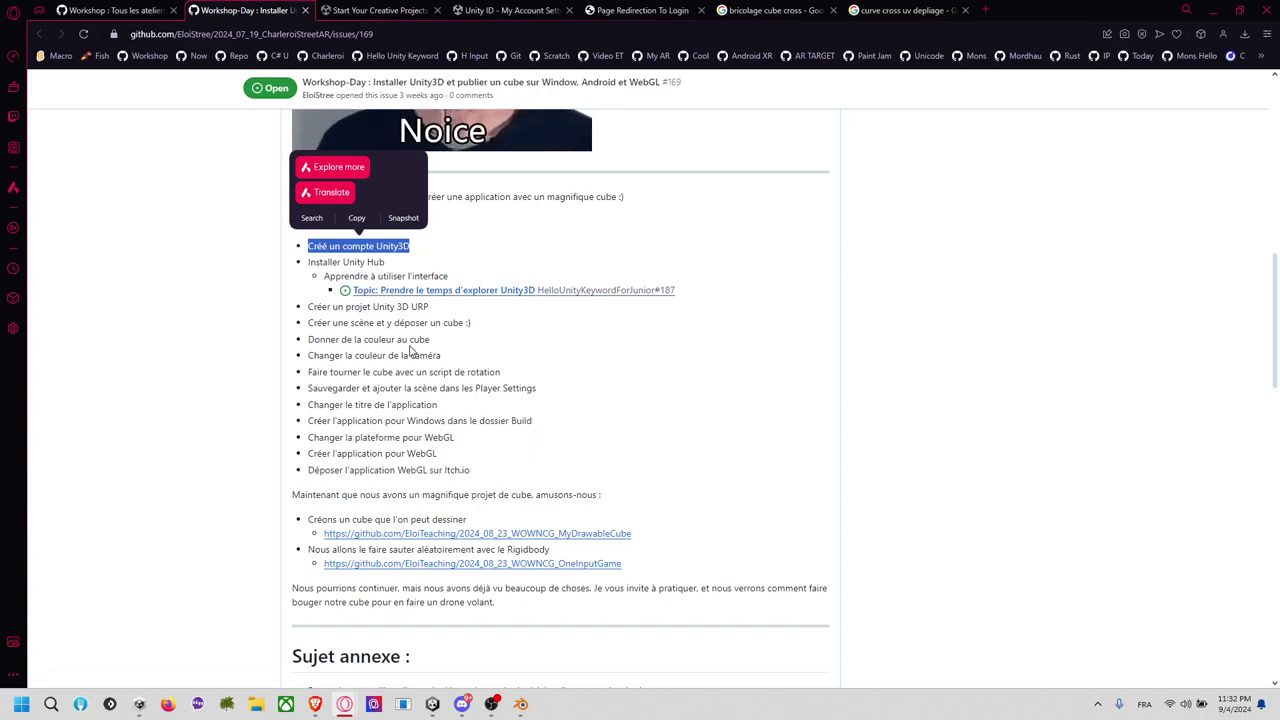
{"action": "left_click", "coordinate": [419, 250]}
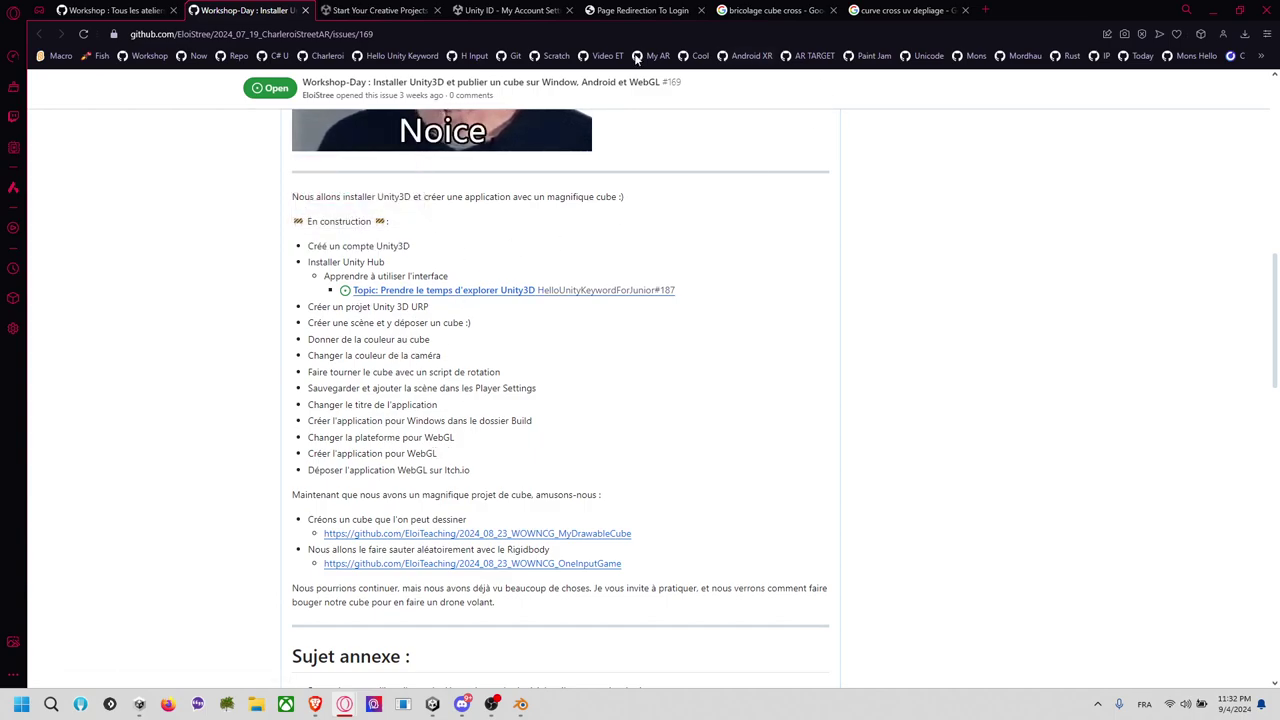
Step: Sign out of the Unity account from the Unity ID account settings page
{"action": "left_click", "coordinate": [505, 12]}
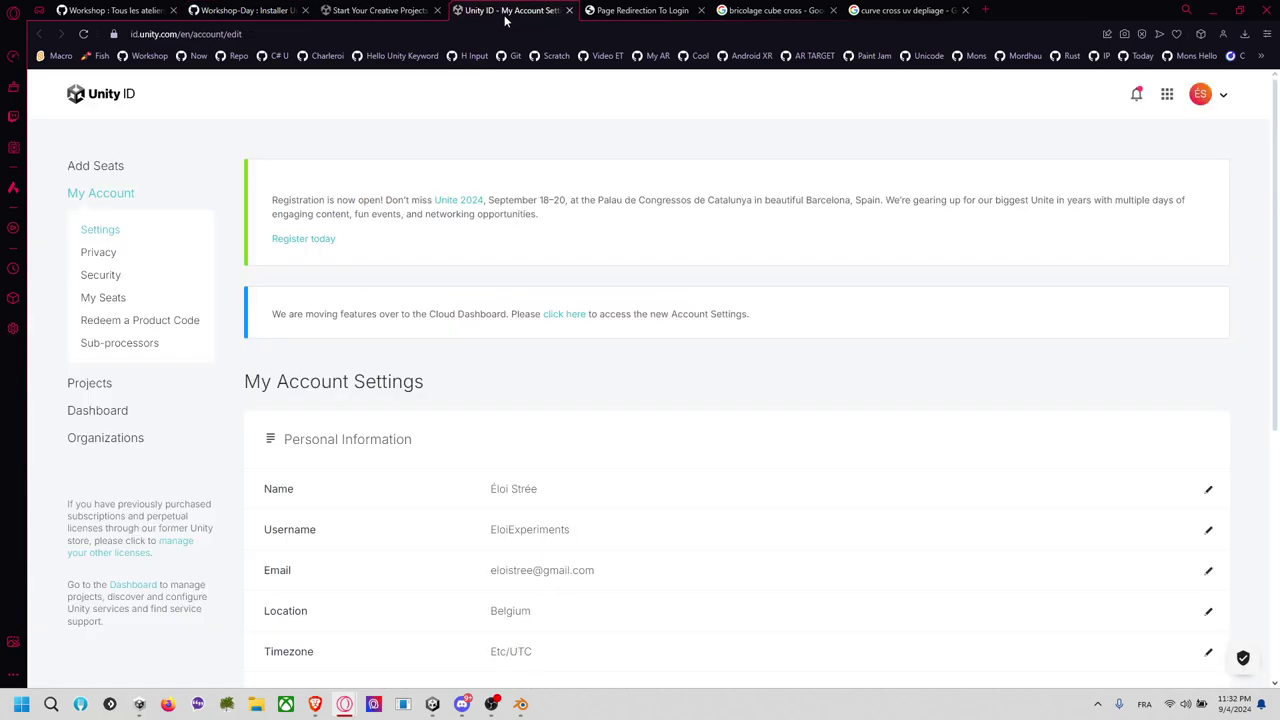
{"action": "left_click", "coordinate": [403, 20]}
{"action": "left_click", "coordinate": [480, 17]}
{"action": "left_click", "coordinate": [1203, 100]}
{"action": "left_click", "coordinate": [1128, 343]}
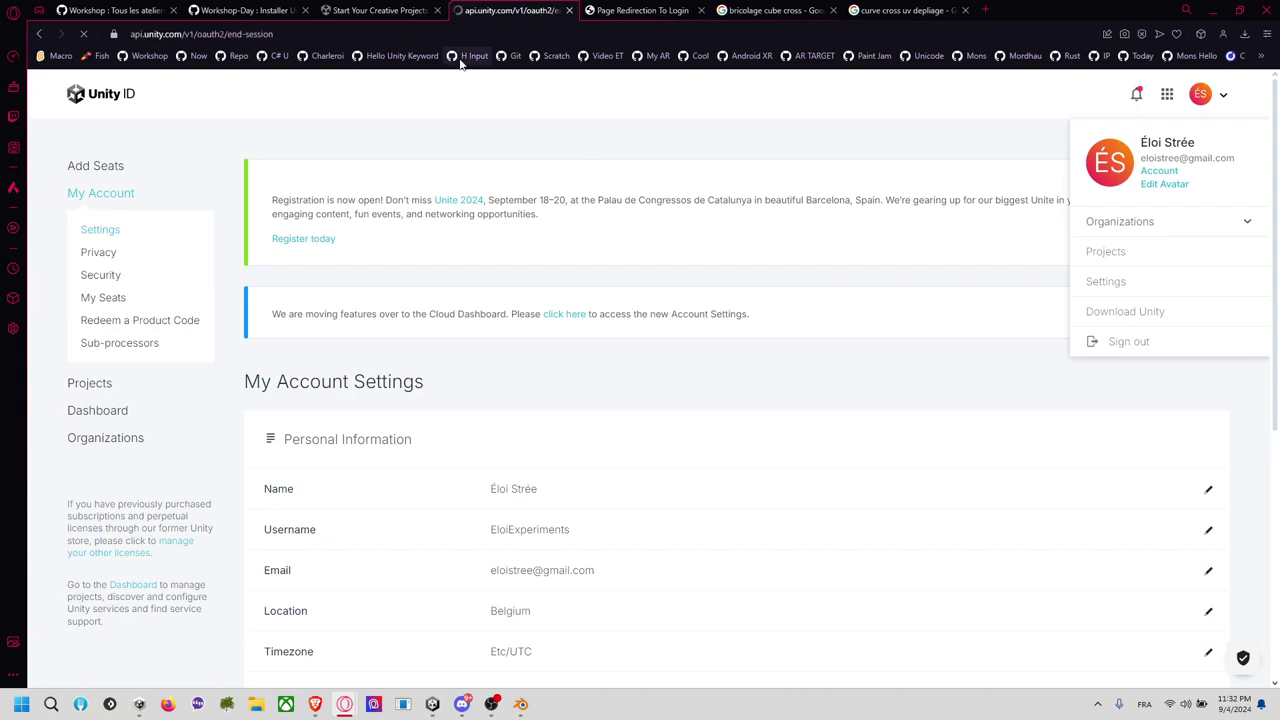
Step: Search the web for 'unity' and open the official Unity homepage
{"action": "left_click", "coordinate": [433, 38]}
{"action": "type", "text": "unity"}
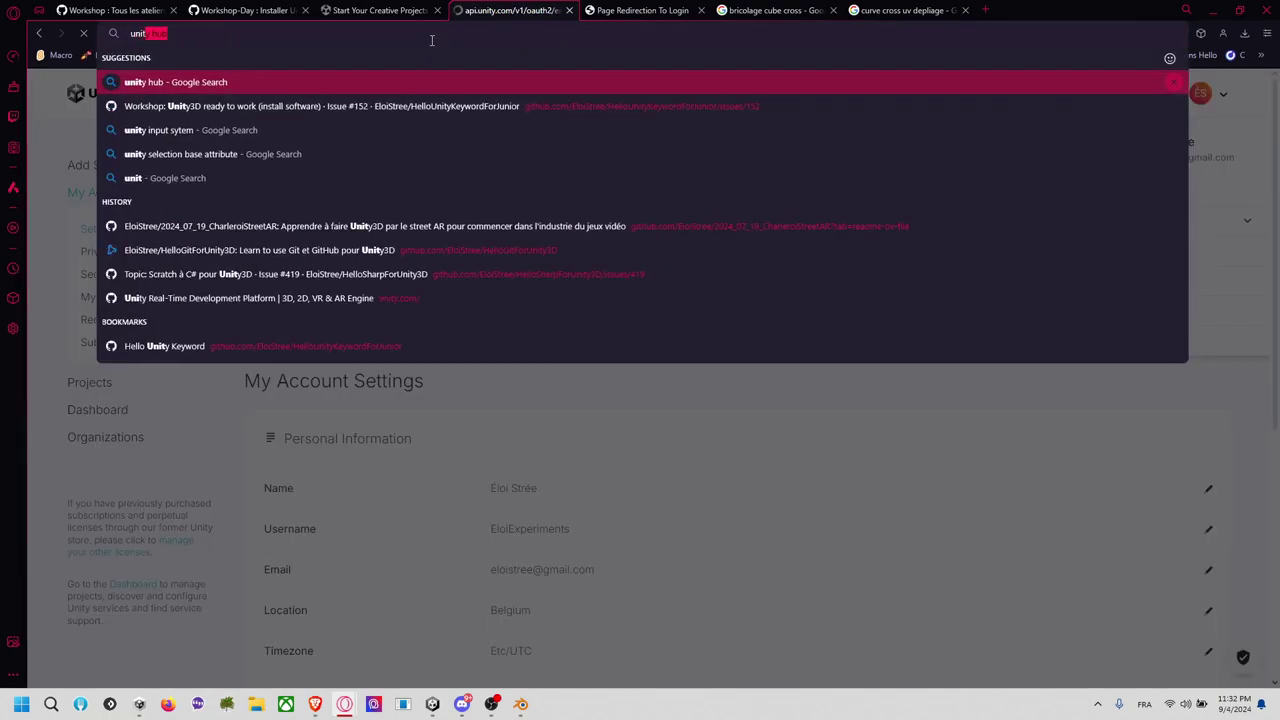
{"action": "key", "text": "Return"}
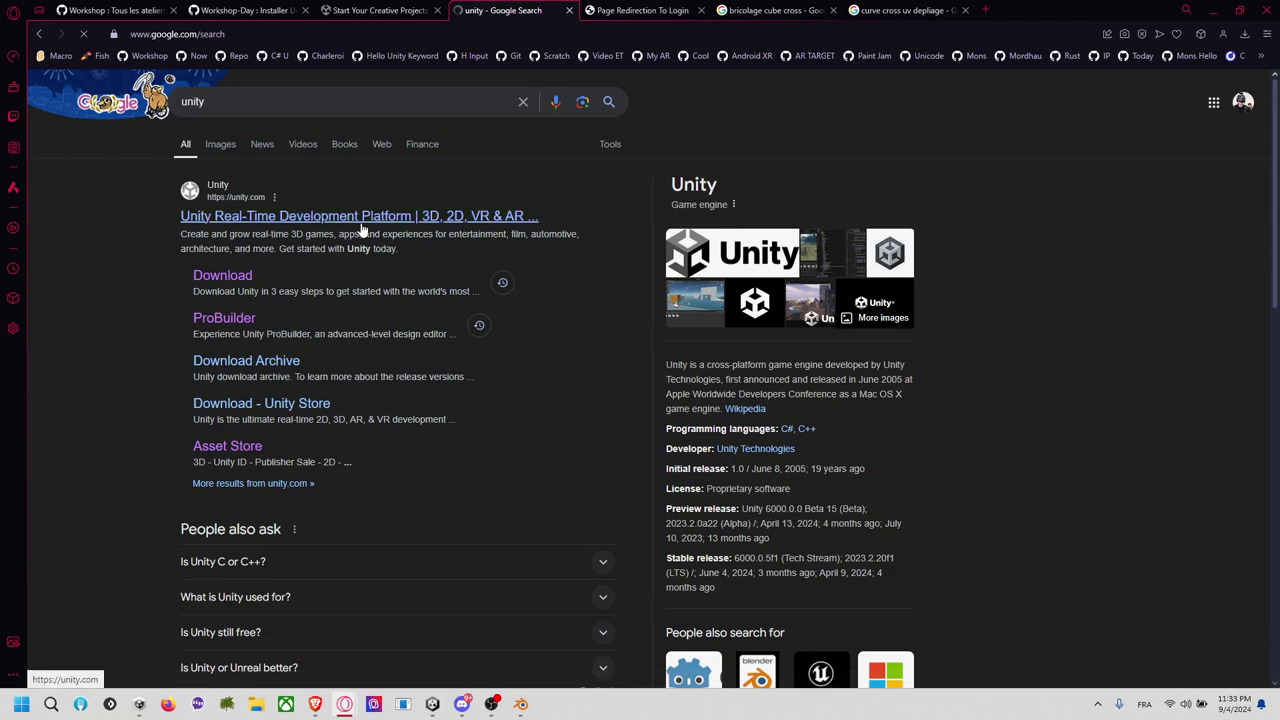
{"action": "left_click", "coordinate": [350, 216]}
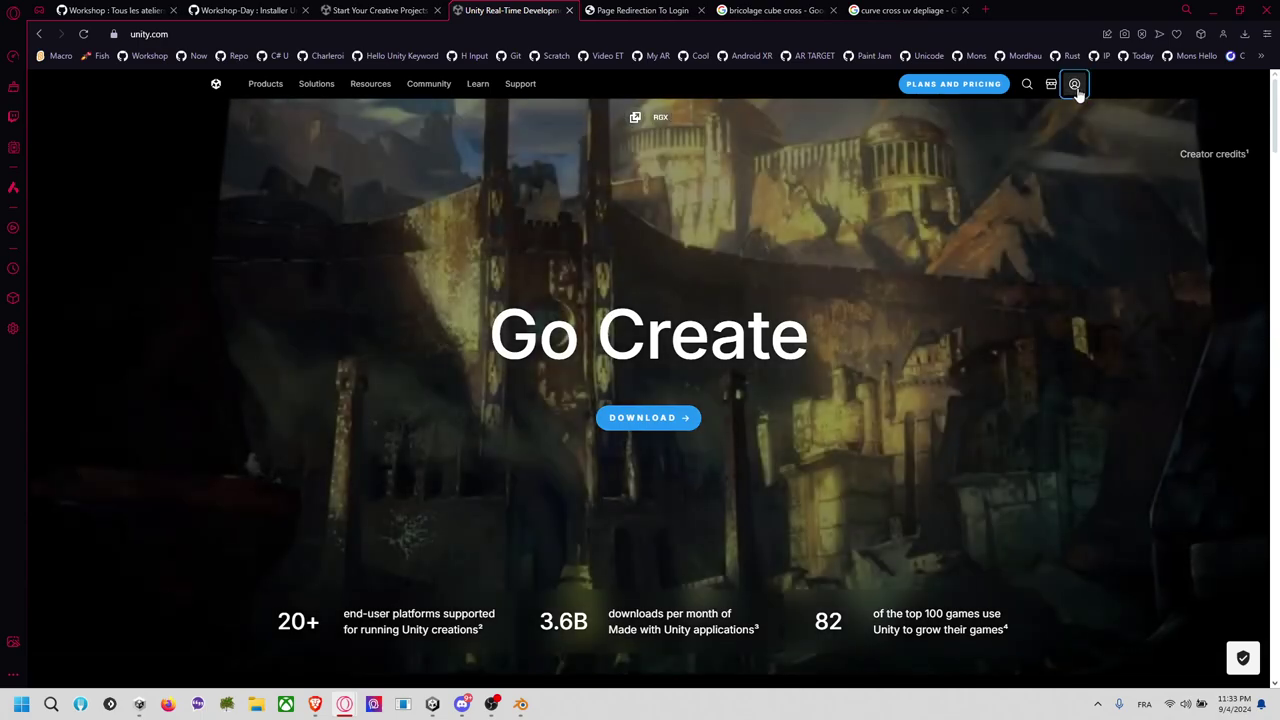
Step: Go to the Unity download page and cancel saving the Unity Hub installer
{"action": "left_click", "coordinate": [1074, 83]}
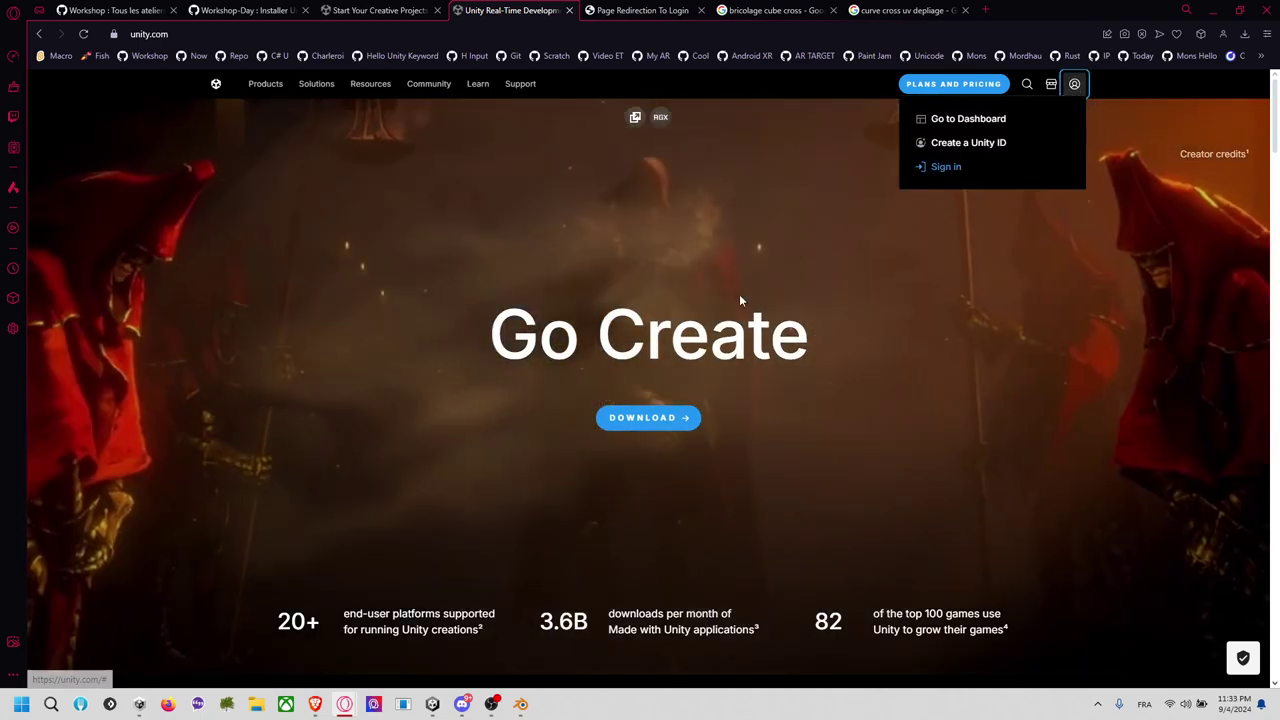
{"action": "left_click", "coordinate": [657, 424]}
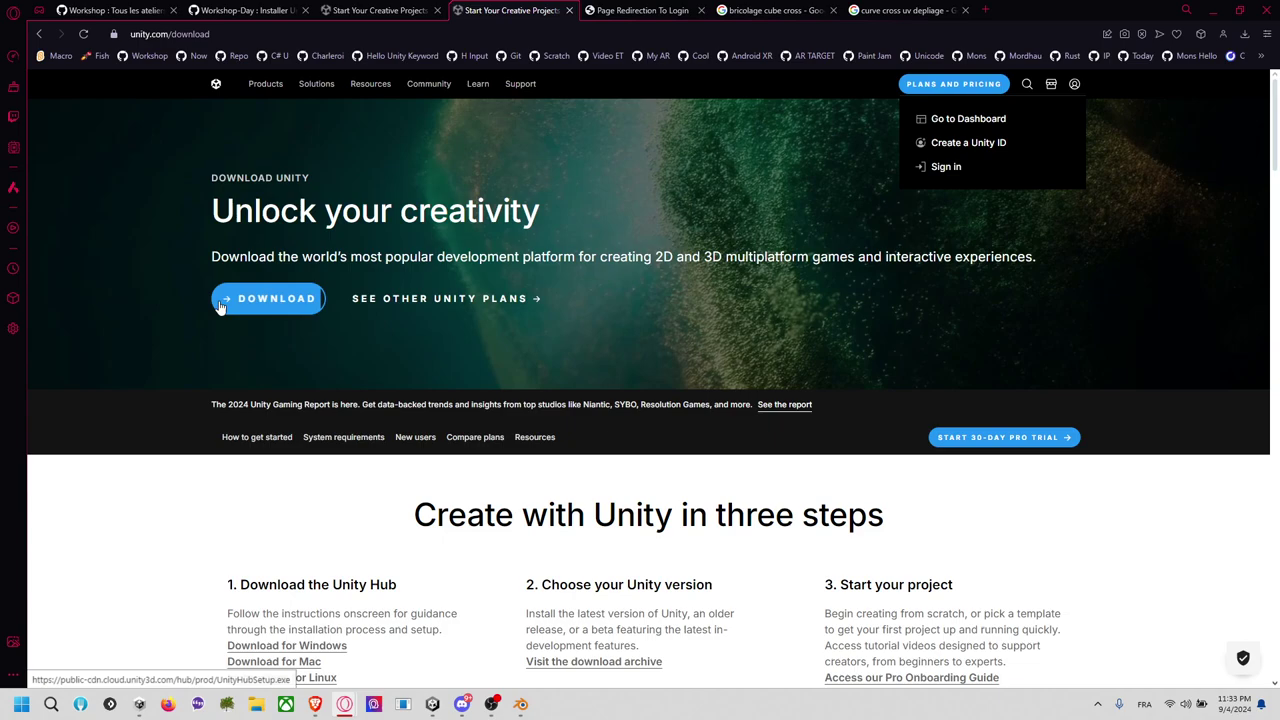
{"action": "left_click", "coordinate": [230, 302]}
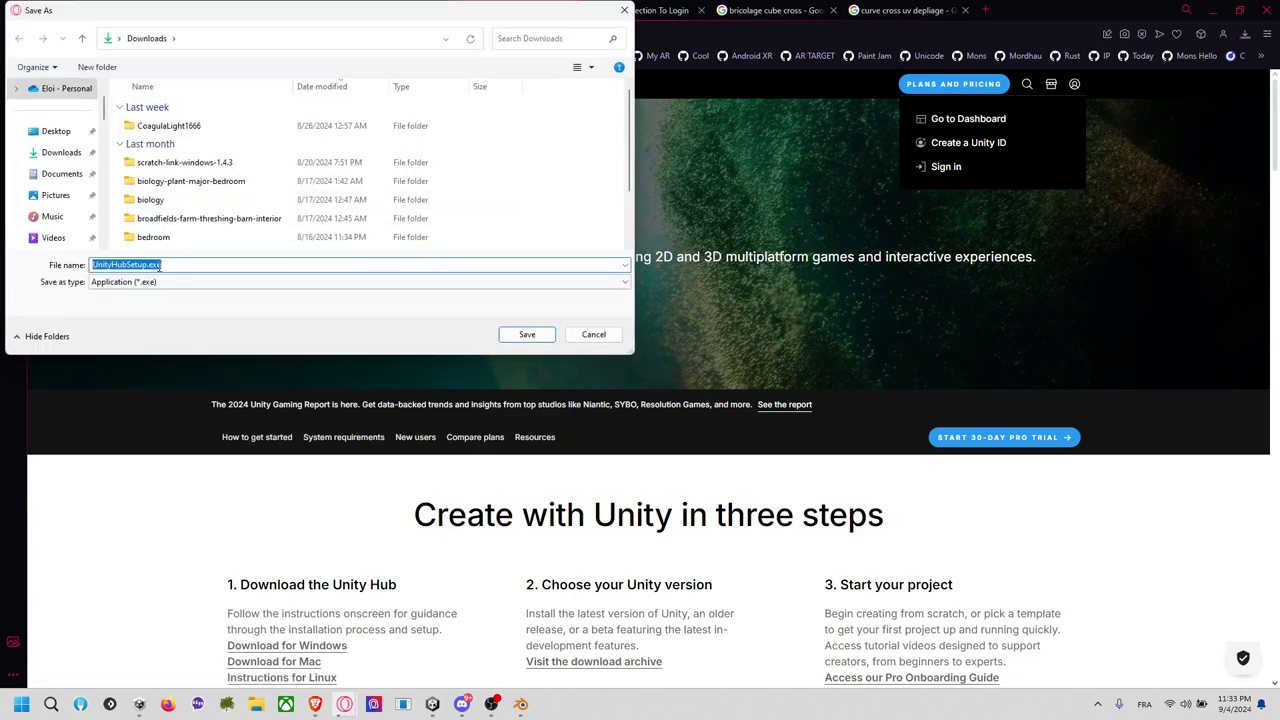
{"action": "left_click", "coordinate": [612, 338]}
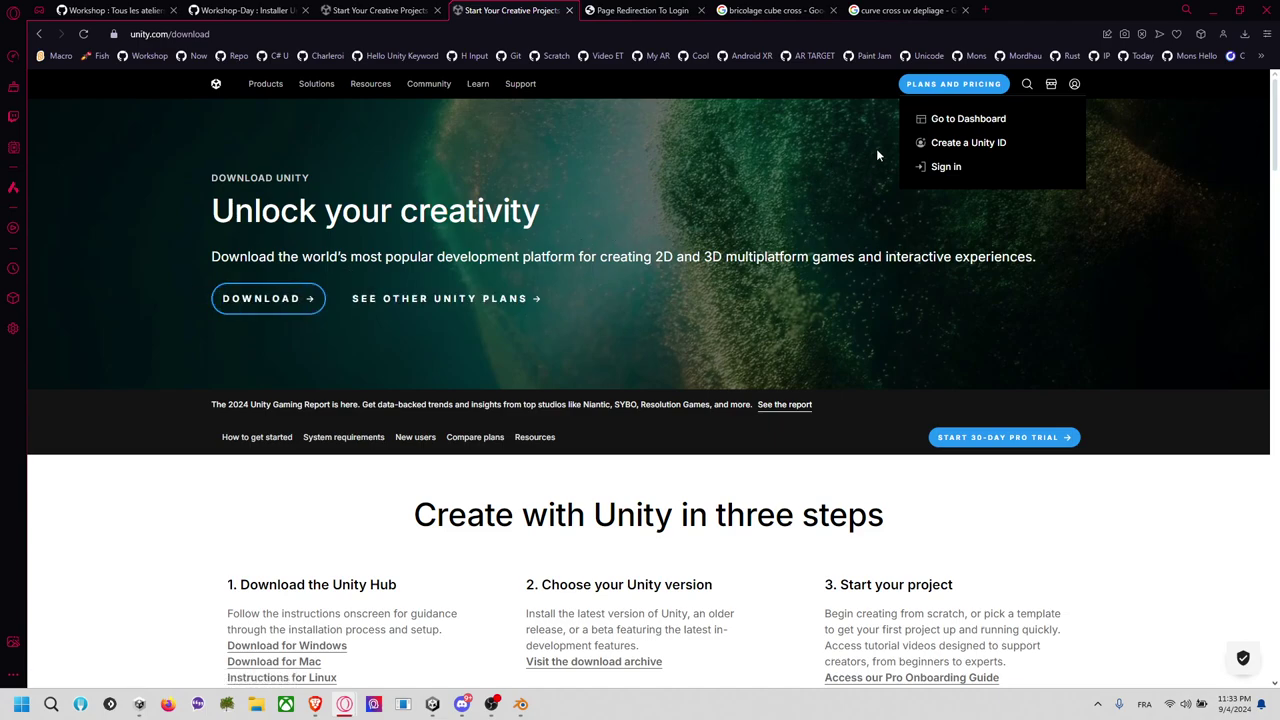
Step: Start creating a Unity ID, then switch to signing in with an existing account
{"action": "left_click", "coordinate": [962, 148]}
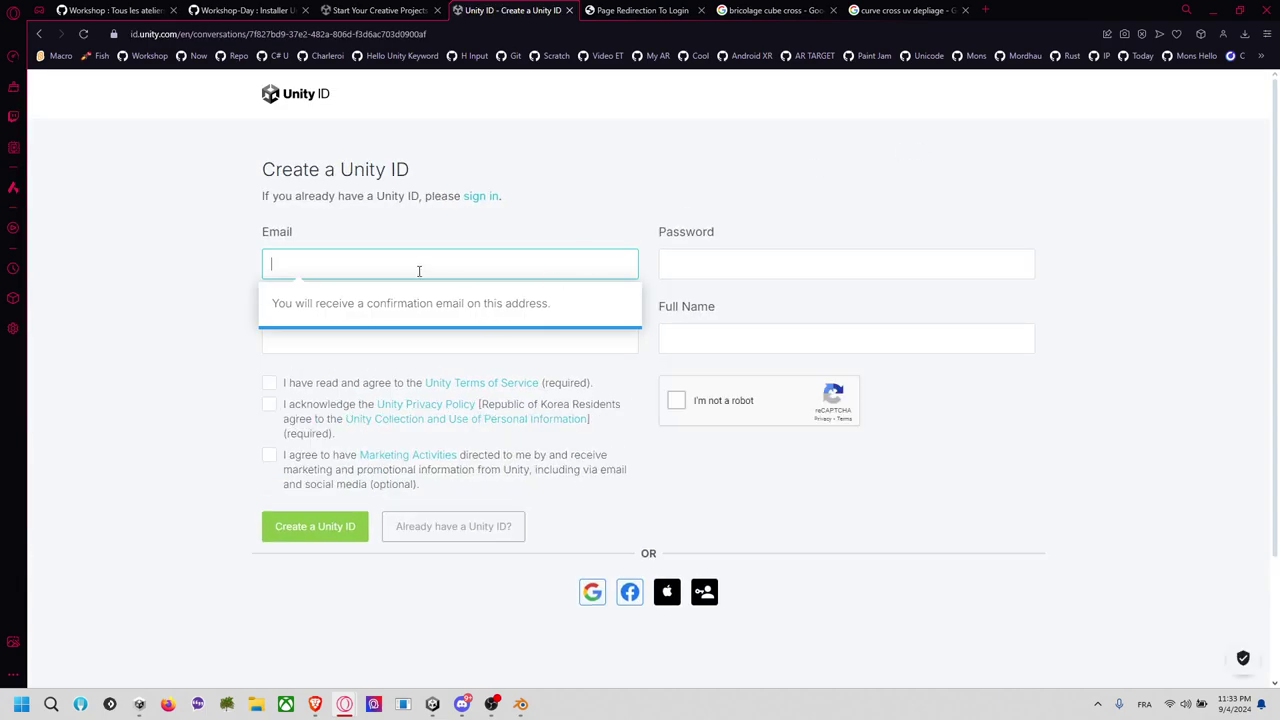
{"action": "left_click", "coordinate": [591, 340]}
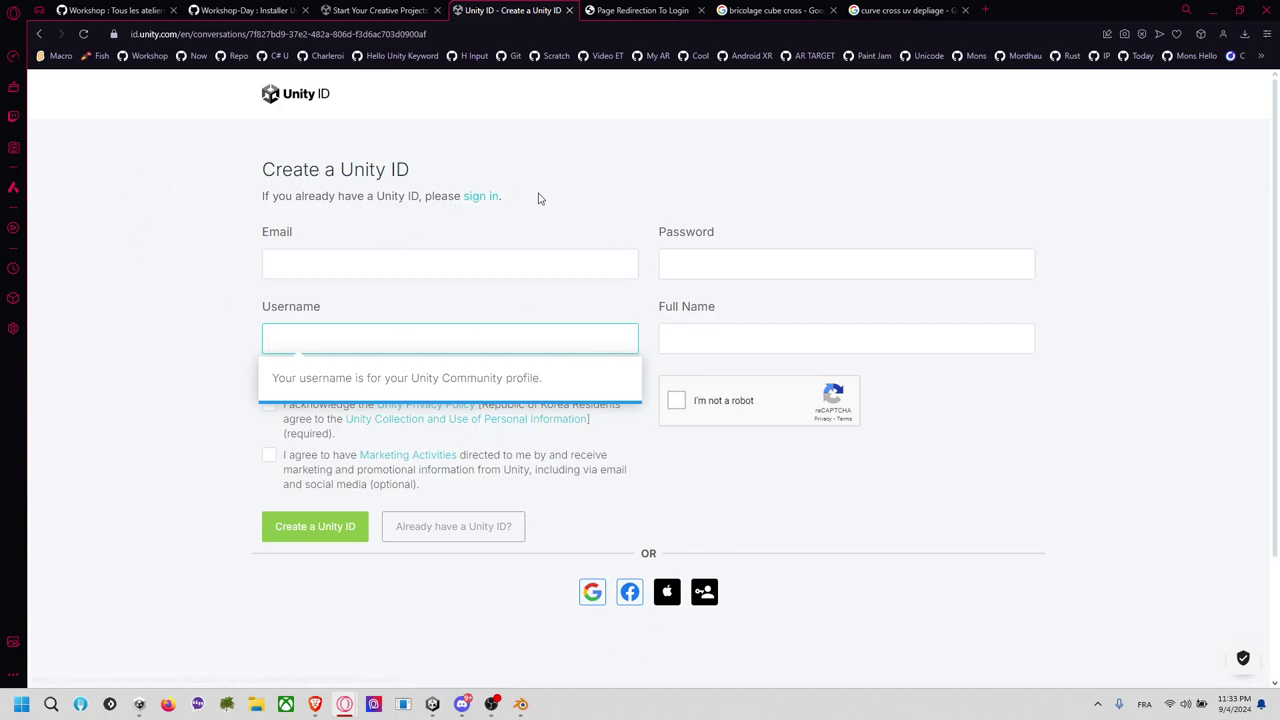
{"action": "left_click", "coordinate": [486, 197]}
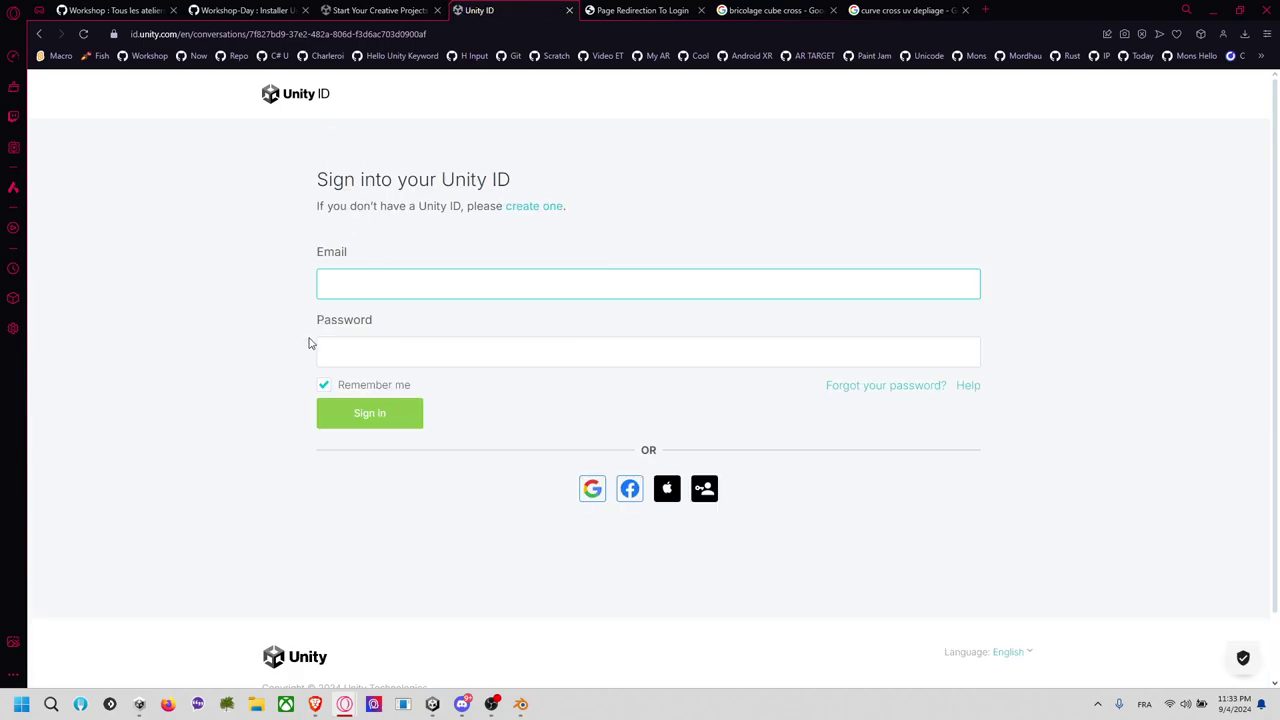
Step: Enter the account e-mail and password, resubmitting the password after the error
{"action": "type", "text": "eloistre"}
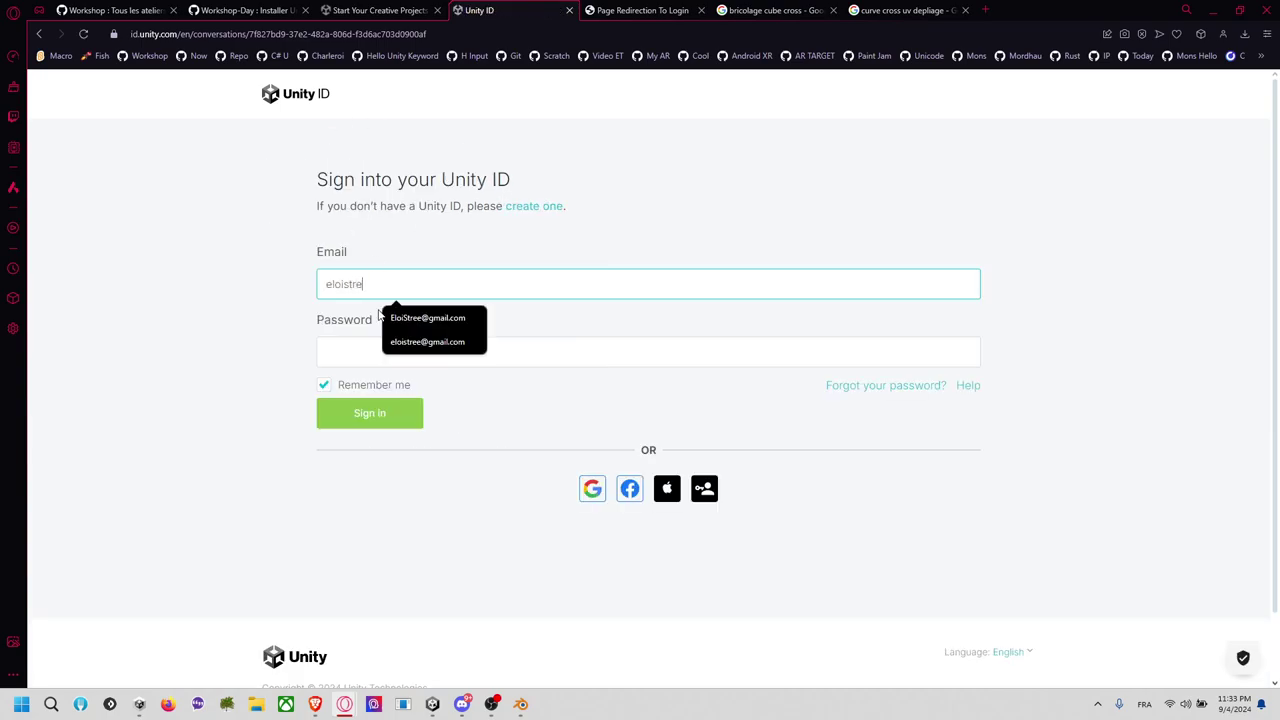
{"action": "key", "text": "Down"}
{"action": "key", "text": "Down"}
{"action": "key", "text": "Tab"}
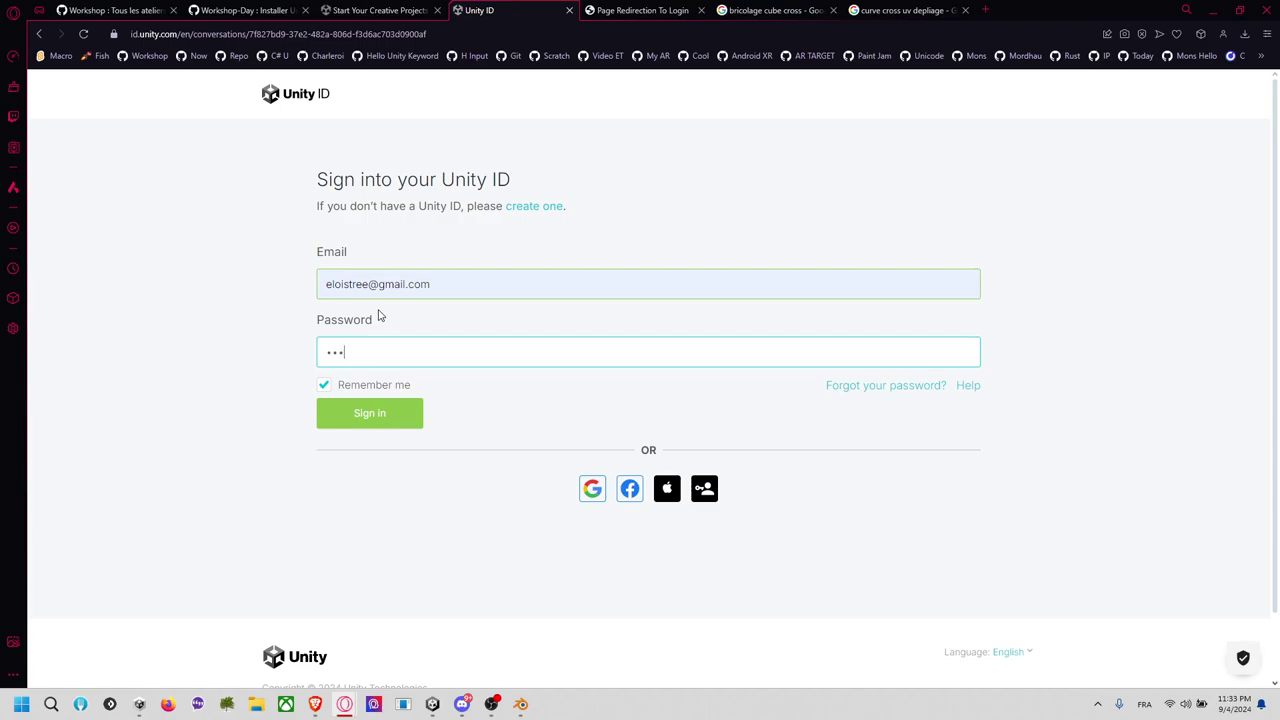
{"action": "type", "text": "••"}
{"action": "key", "text": "Return"}
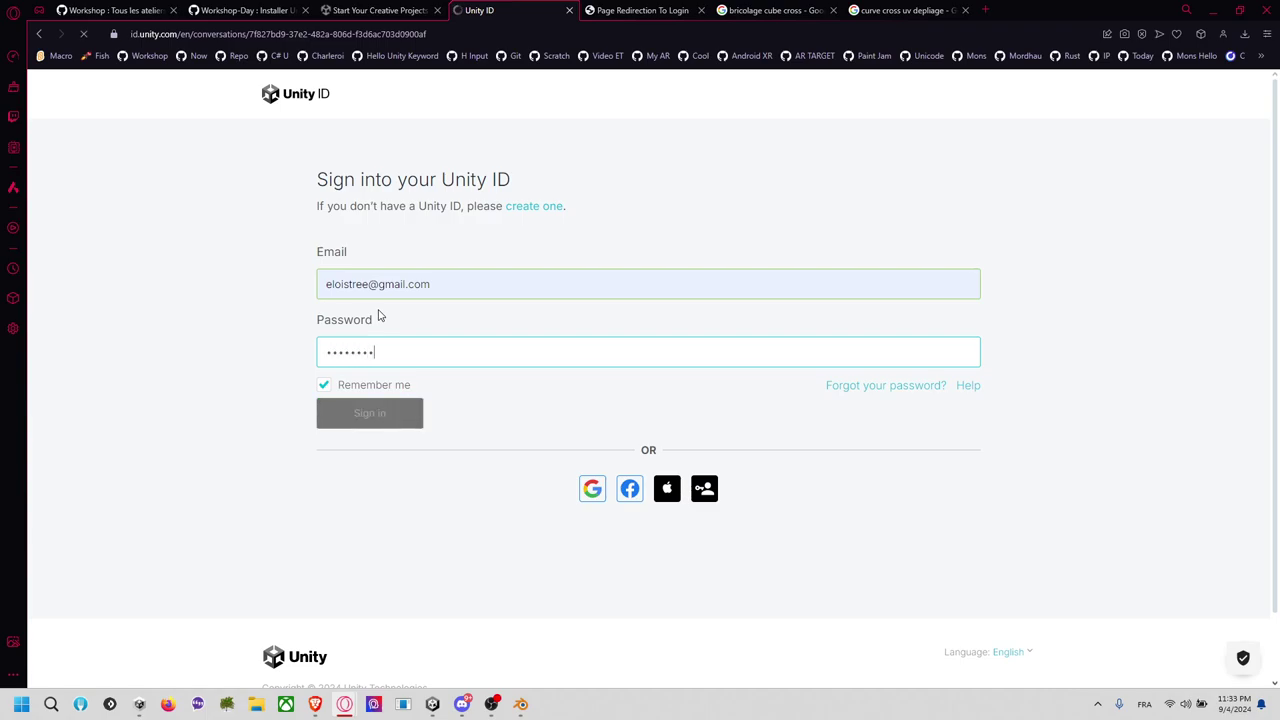
{"action": "left_click", "coordinate": [395, 386]}
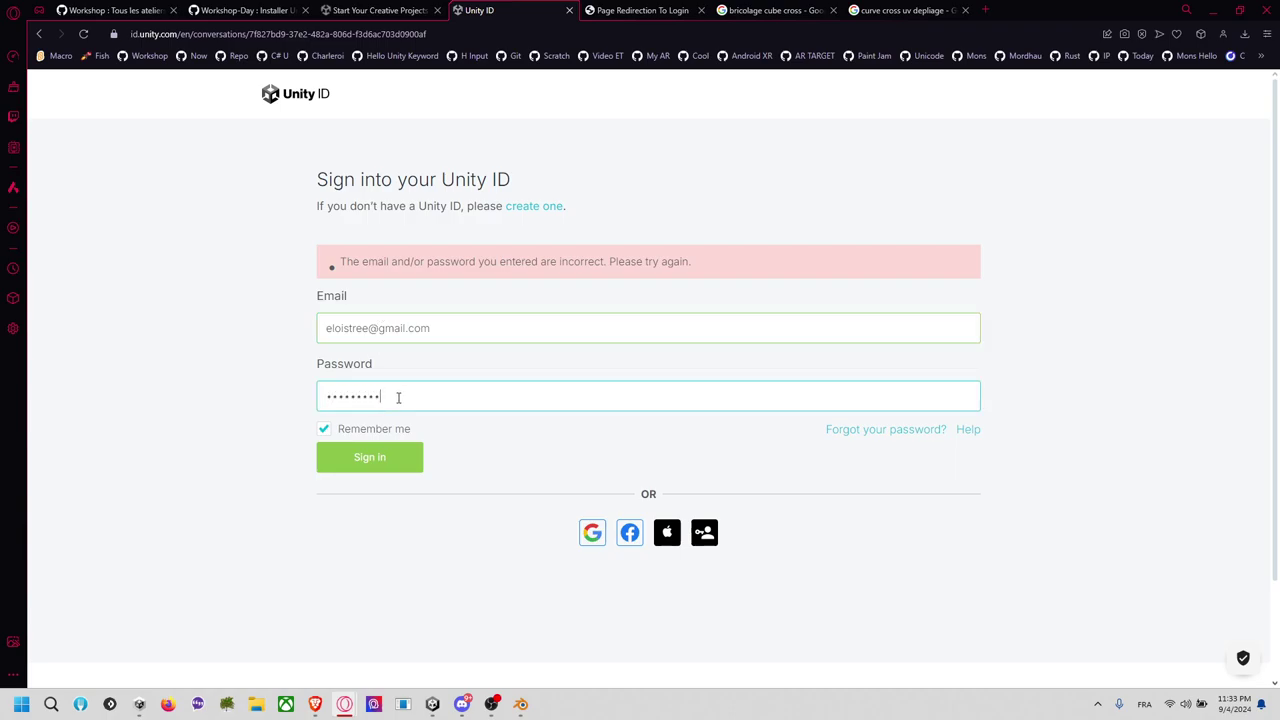
{"action": "key", "text": "Return"}
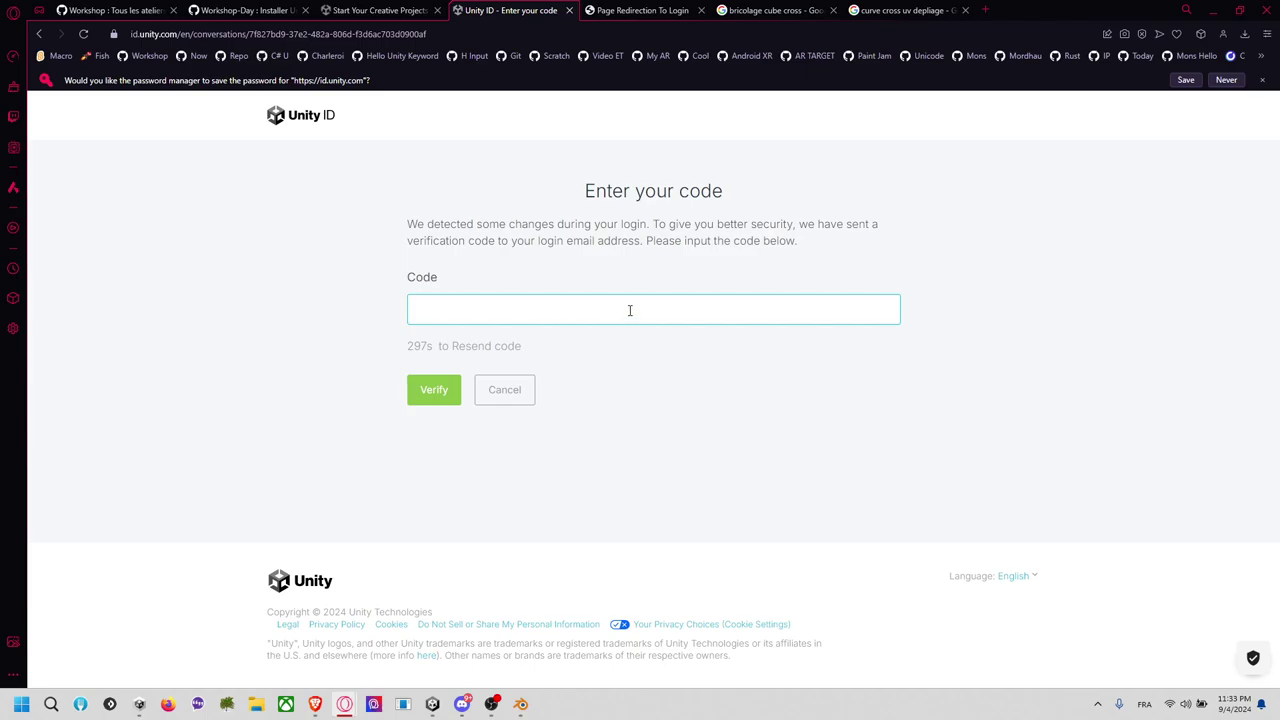
Step: Open Gmail in a new browser tab via a web search
{"action": "left_click", "coordinate": [986, 11]}
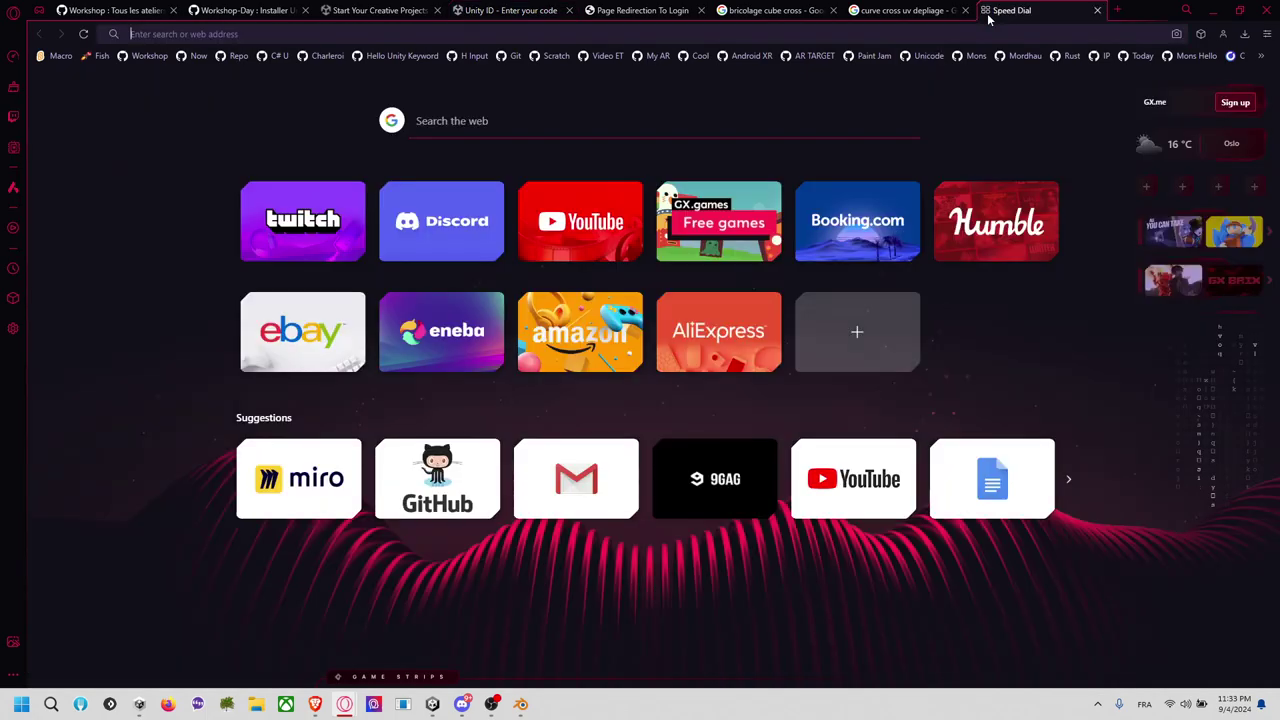
{"action": "type", "text": "gm"}
{"action": "key", "text": "Return"}
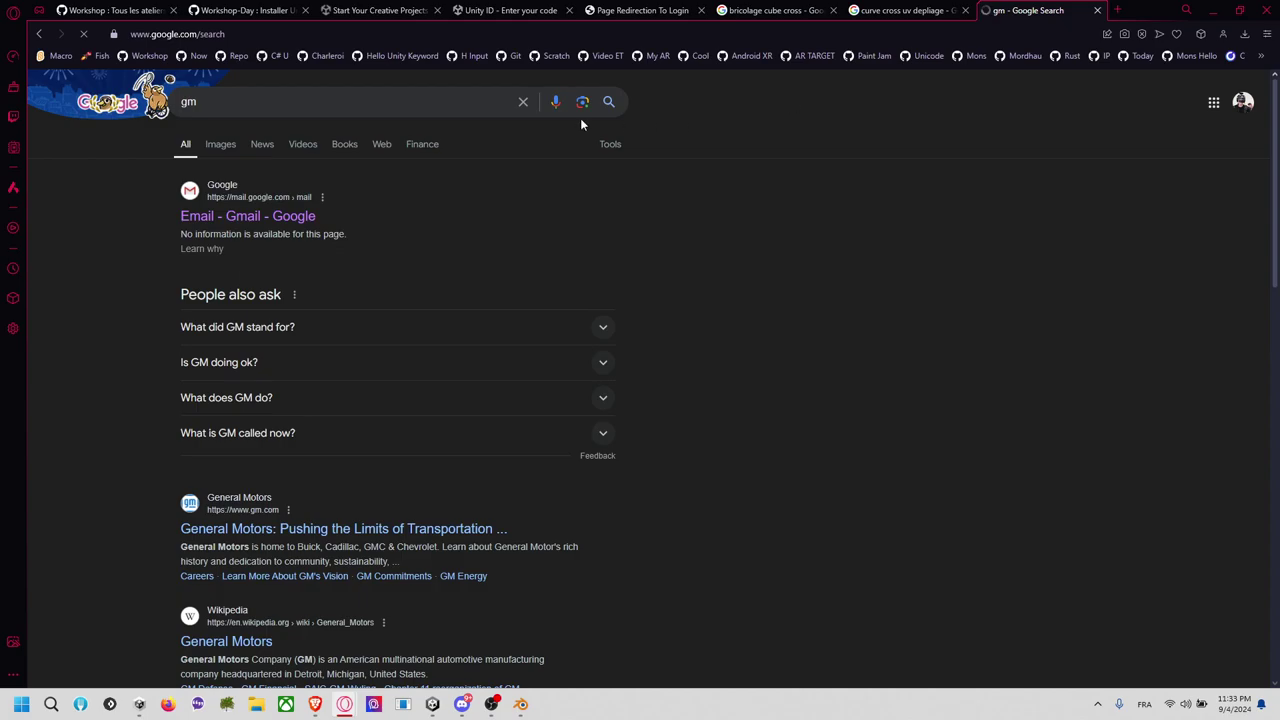
{"action": "left_click", "coordinate": [290, 214]}
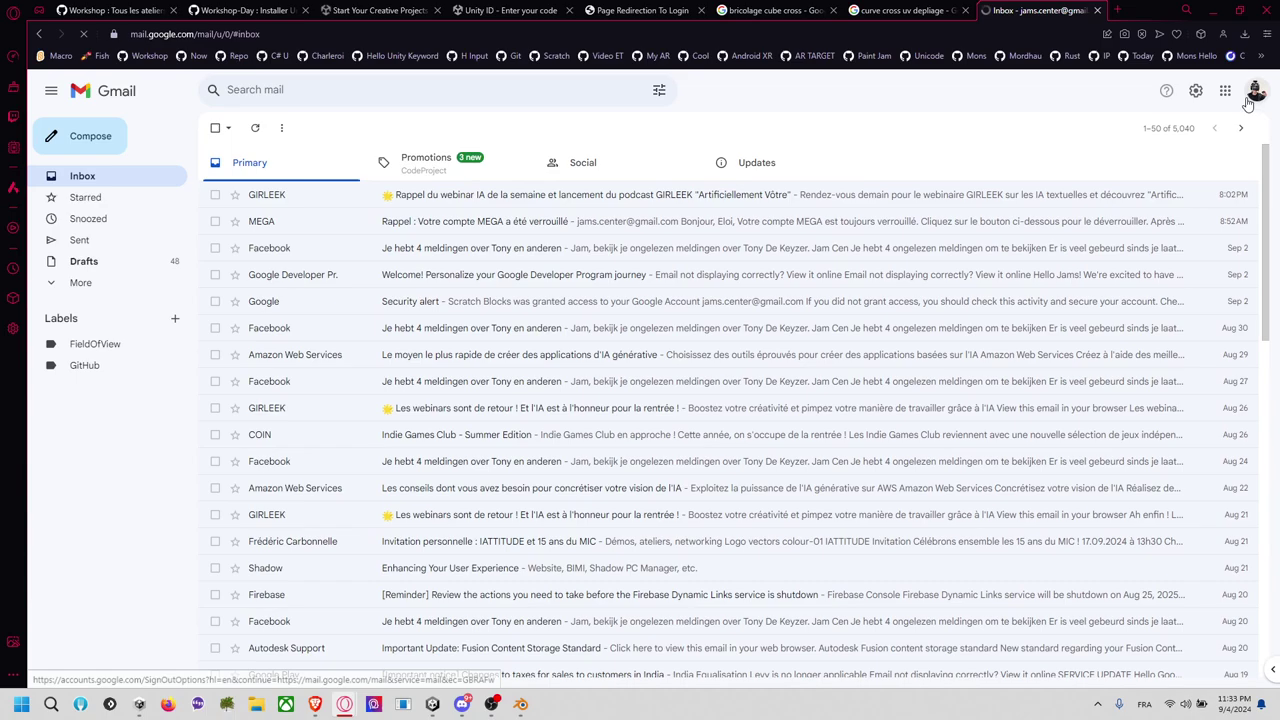
Step: Switch to the other Google account and copy the code from the Unity verification email
{"action": "left_click", "coordinate": [1248, 100]}
{"action": "left_click", "coordinate": [1023, 333]}
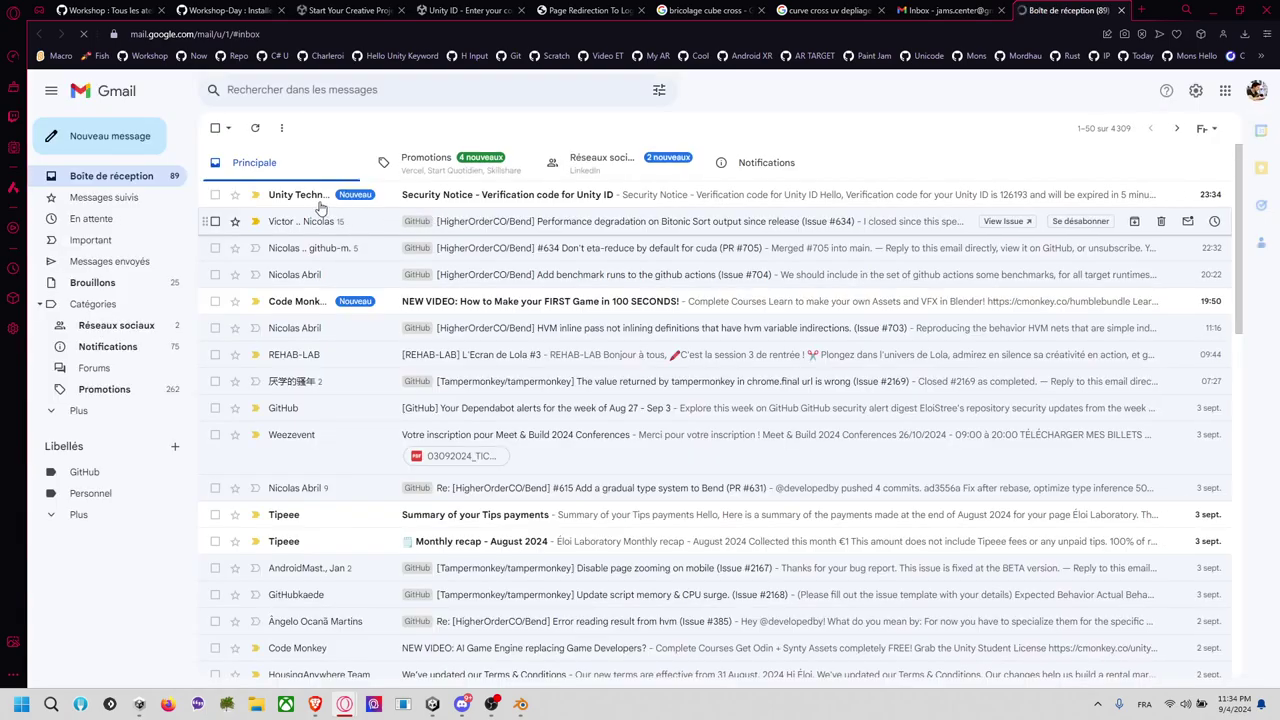
{"action": "left_click", "coordinate": [484, 198]}
{"action": "double_click", "coordinate": [723, 386]}
{"action": "key", "text": "ctrl+c"}
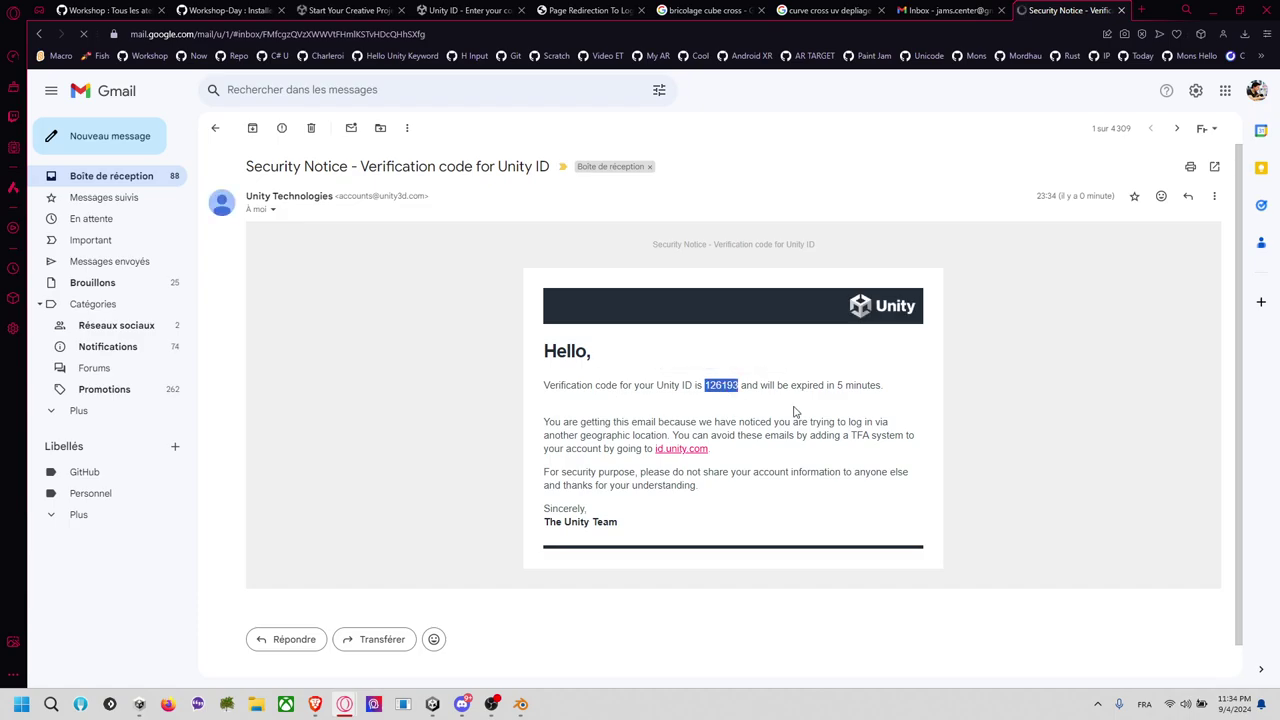
{"action": "left_click", "coordinate": [892, 13]}
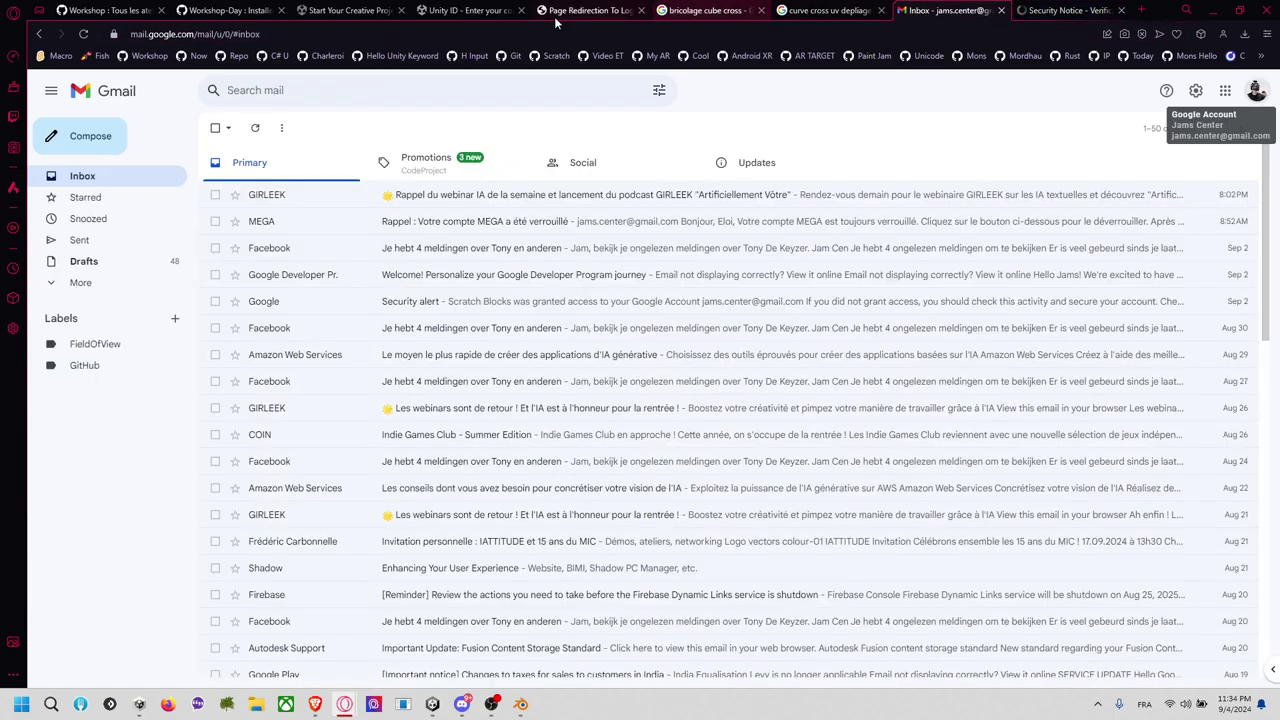
Step: Paste the emailed verification code into the Unity ID Code field and verify the login
{"action": "left_click", "coordinate": [458, 14]}
{"action": "left_click", "coordinate": [368, 14]}
{"action": "left_click", "coordinate": [440, 12]}
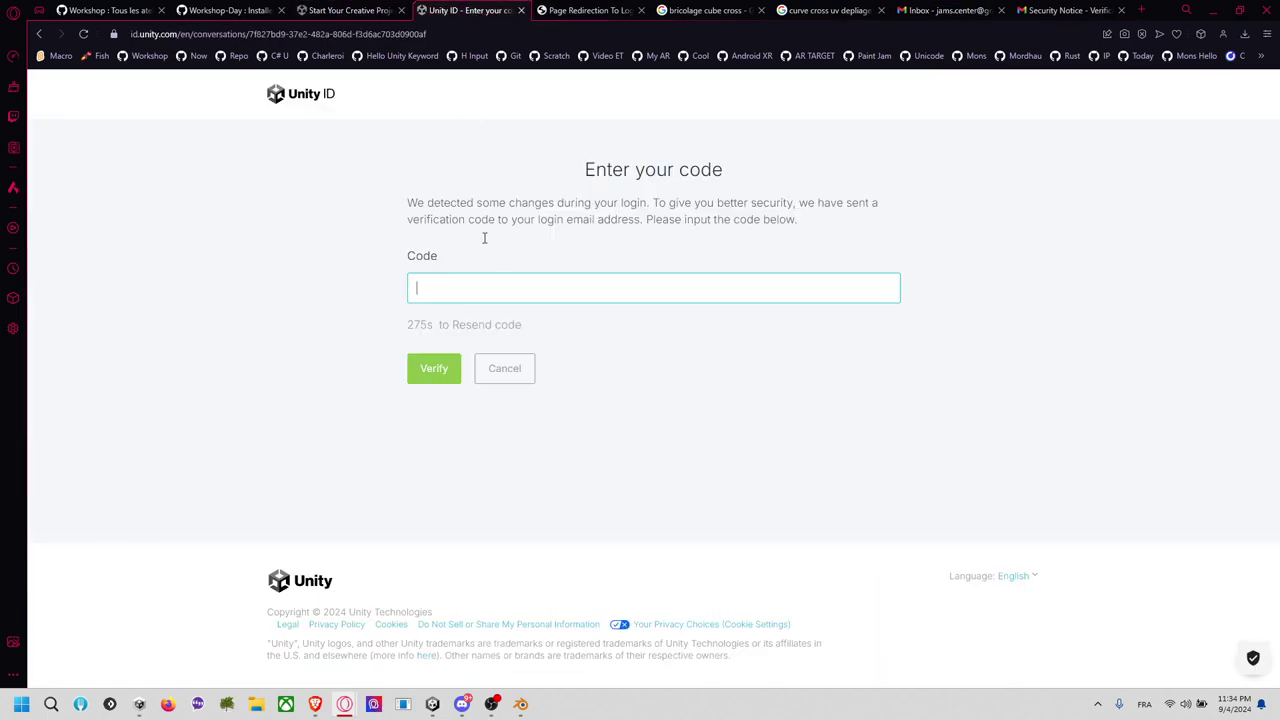
{"action": "key", "text": "ctrl+v"}
{"action": "left_click", "coordinate": [449, 371]}
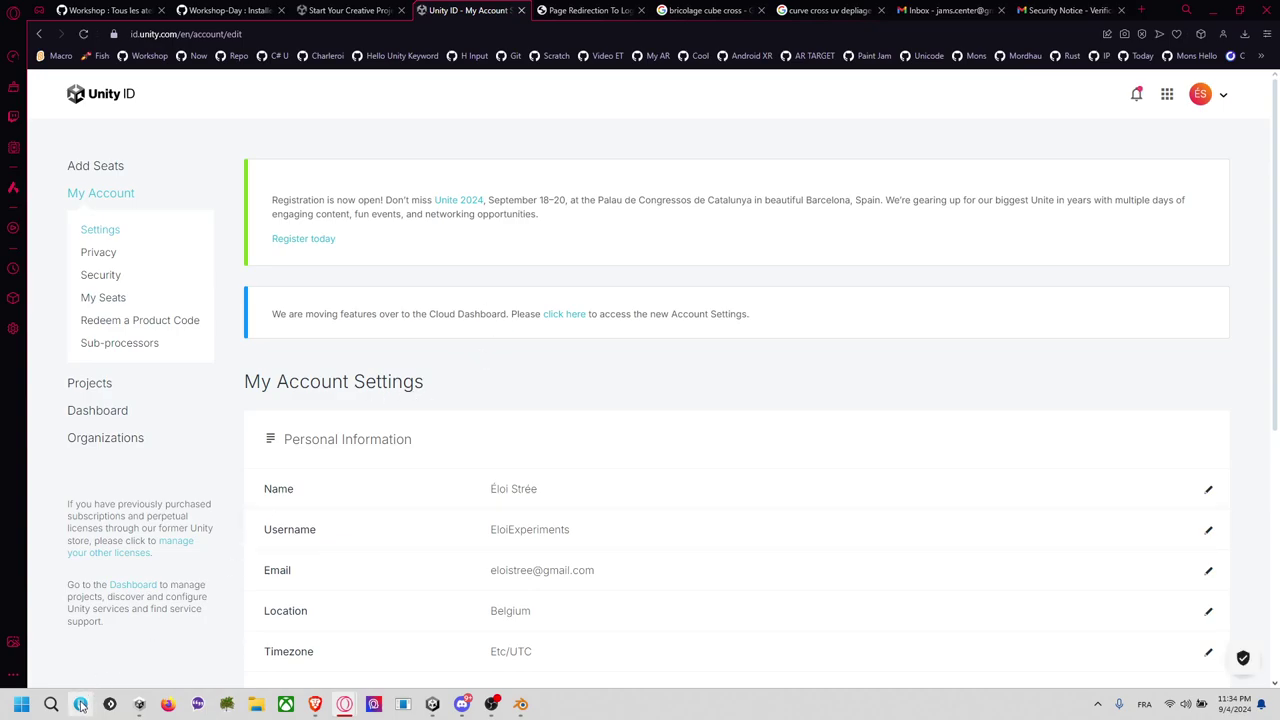
{"action": "left_click", "coordinate": [36, 705]}
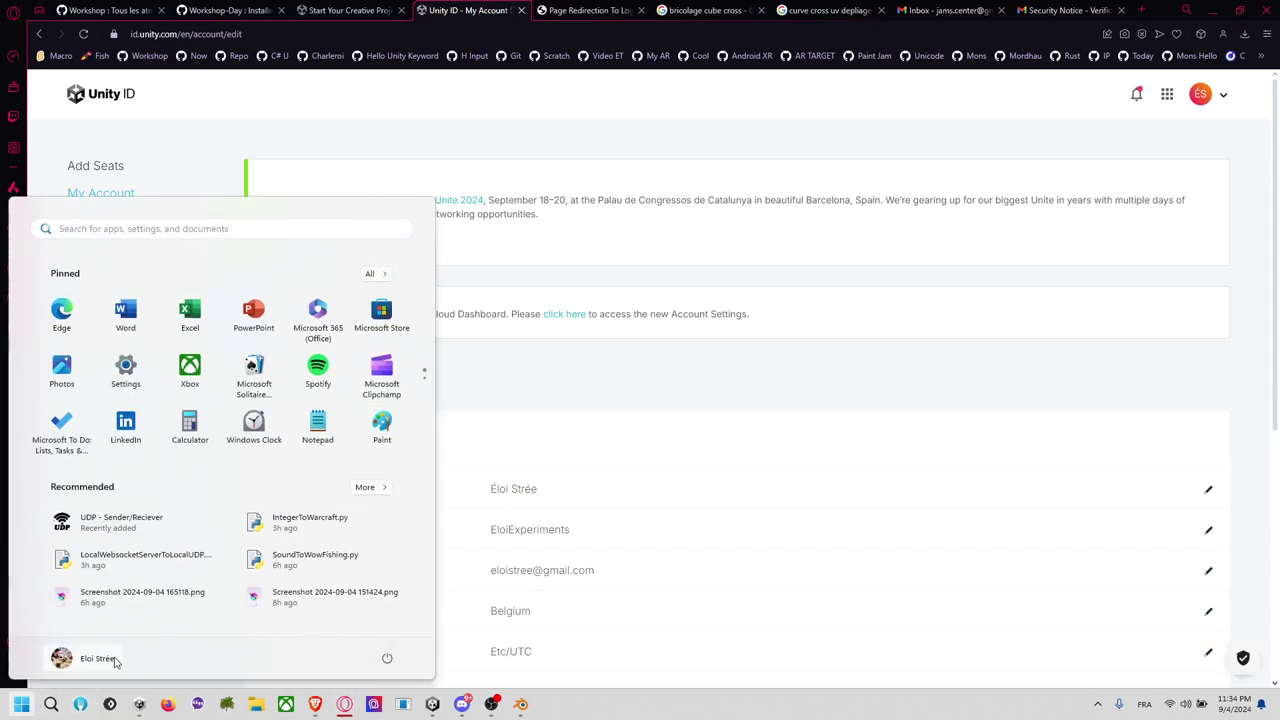
Step: Launch Unity Hub, sign in, and agree to the Unity Personal license terms
{"action": "type", "text": "unity"}
{"action": "key", "text": "Return"}
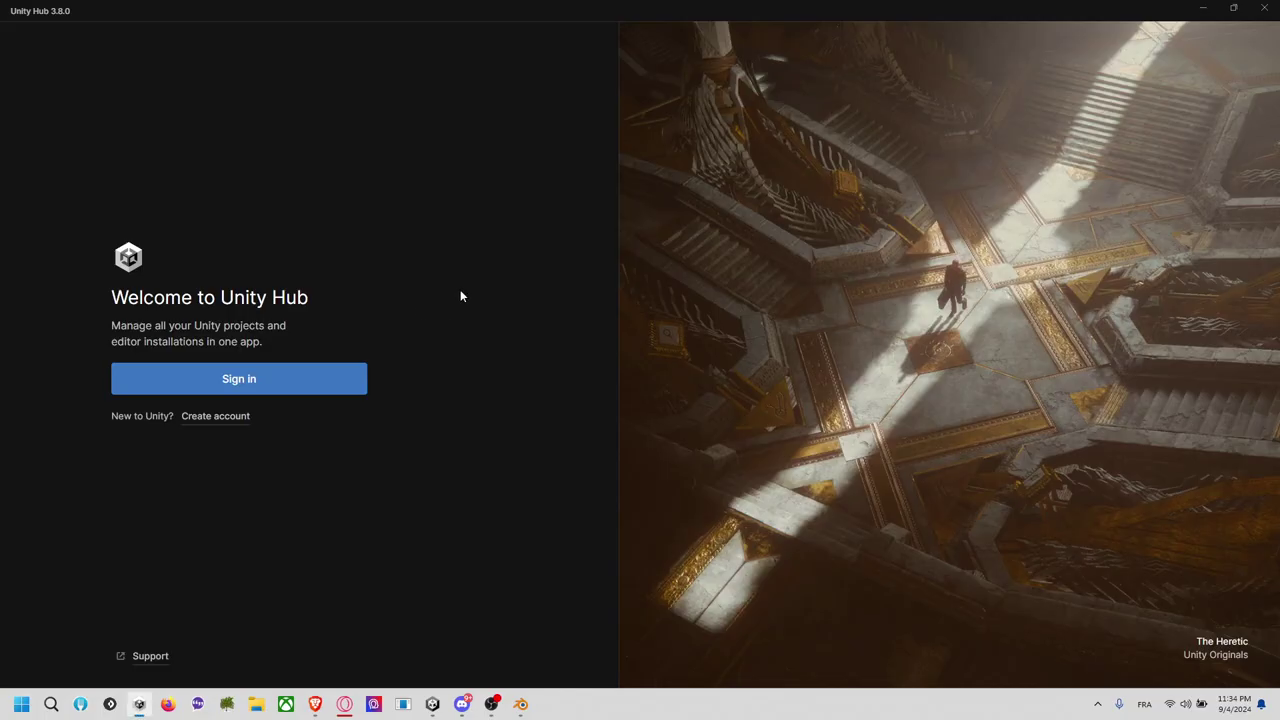
{"action": "left_click", "coordinate": [217, 377]}
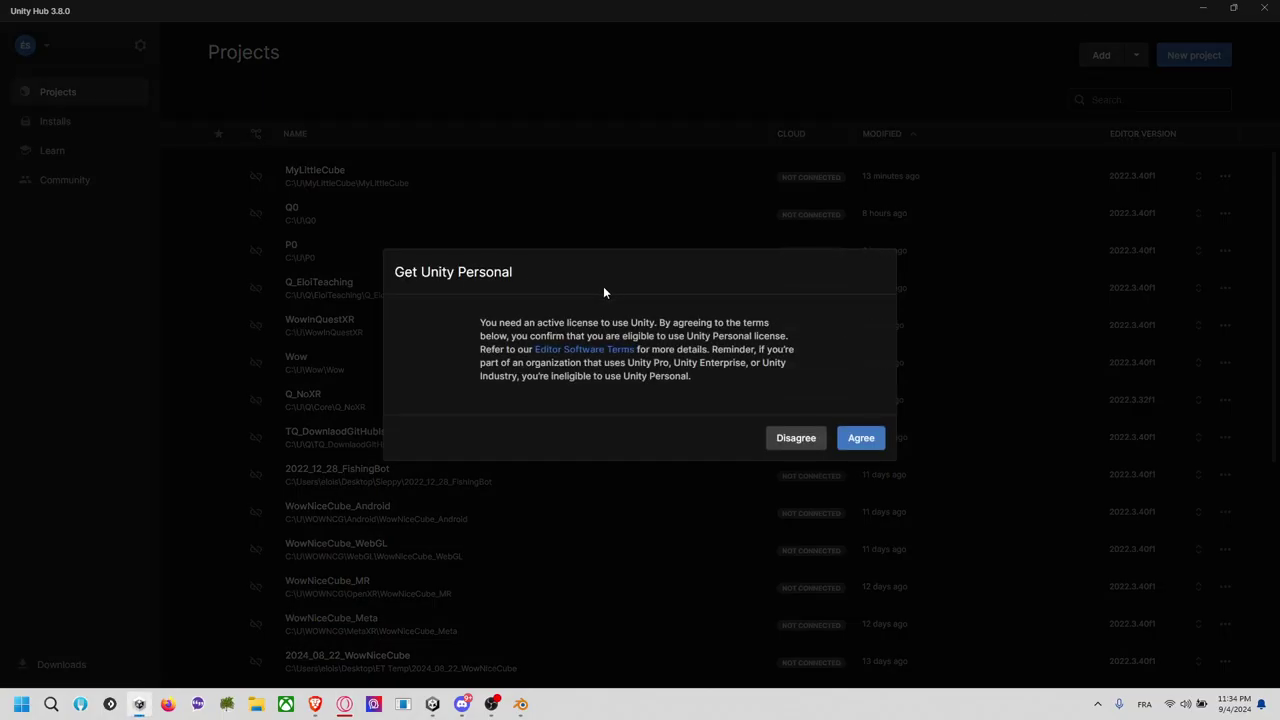
{"action": "left_click", "coordinate": [858, 440]}
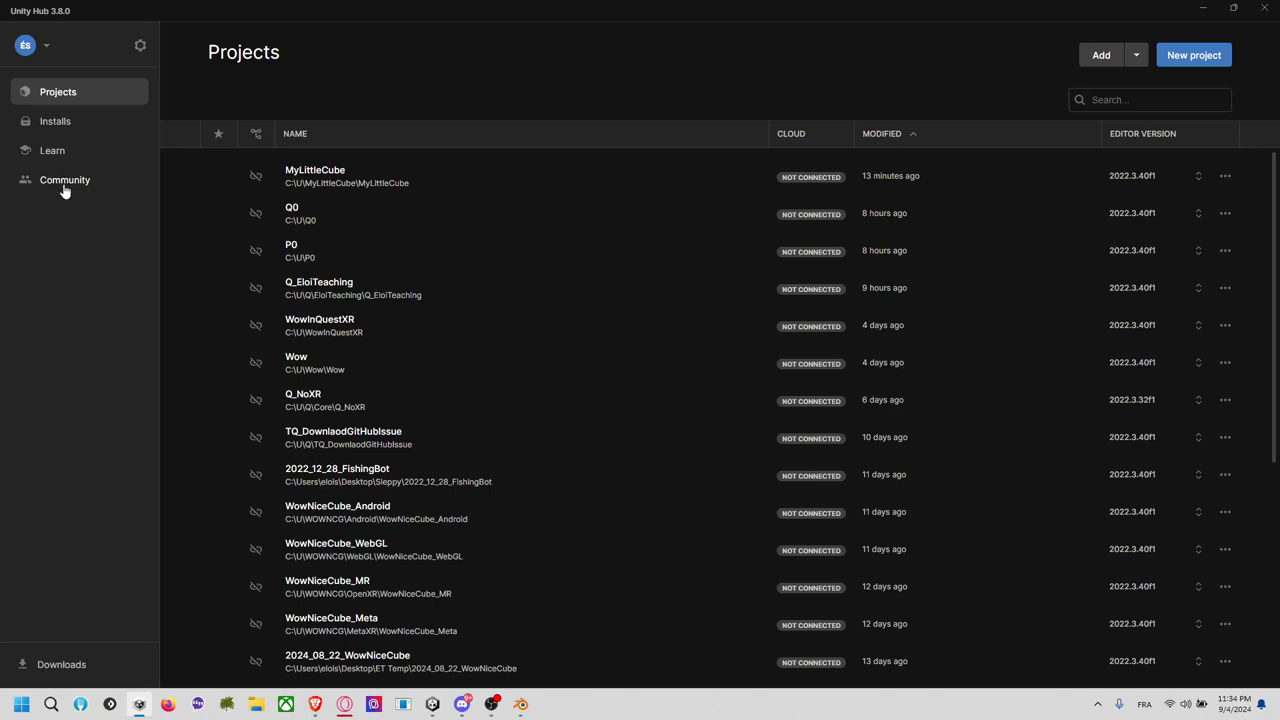
{"action": "mouse_move", "coordinate": [814, 187]}
Step: Review the installed editors and the modules already present for Unity 2022.3.40f1 without installing
{"action": "left_click", "coordinate": [79, 124]}
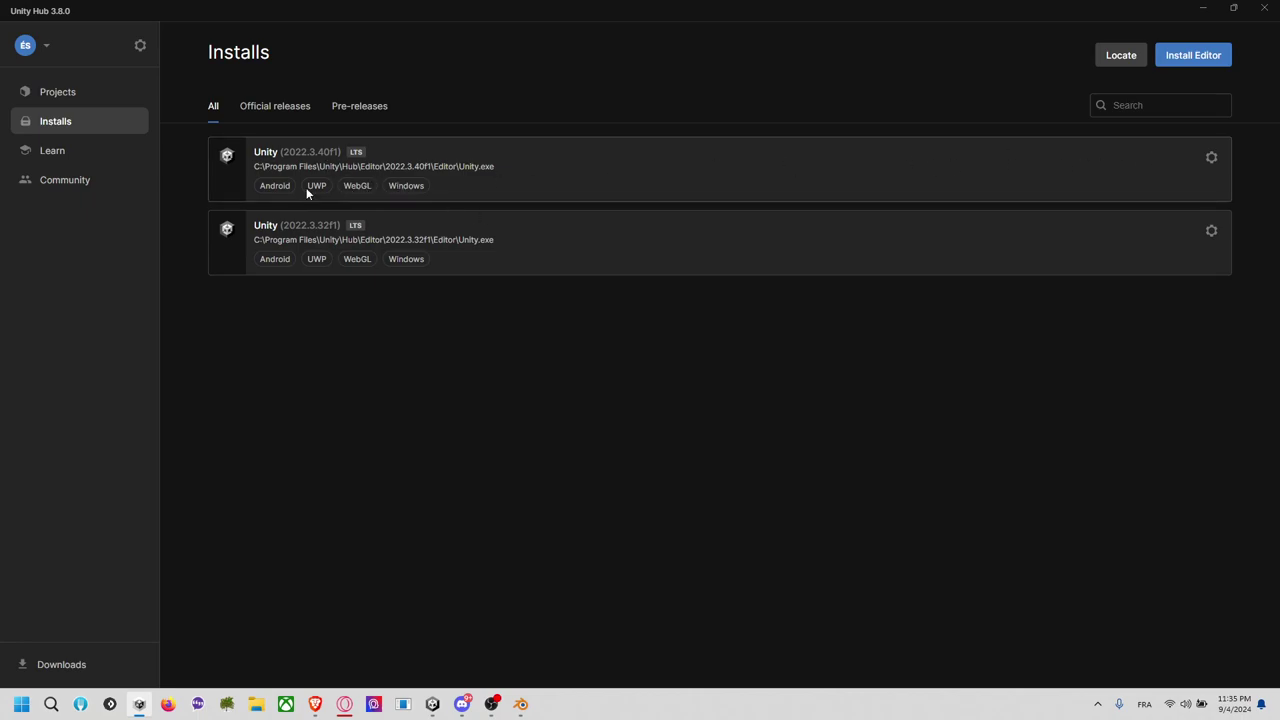
{"action": "left_click", "coordinate": [1211, 160]}
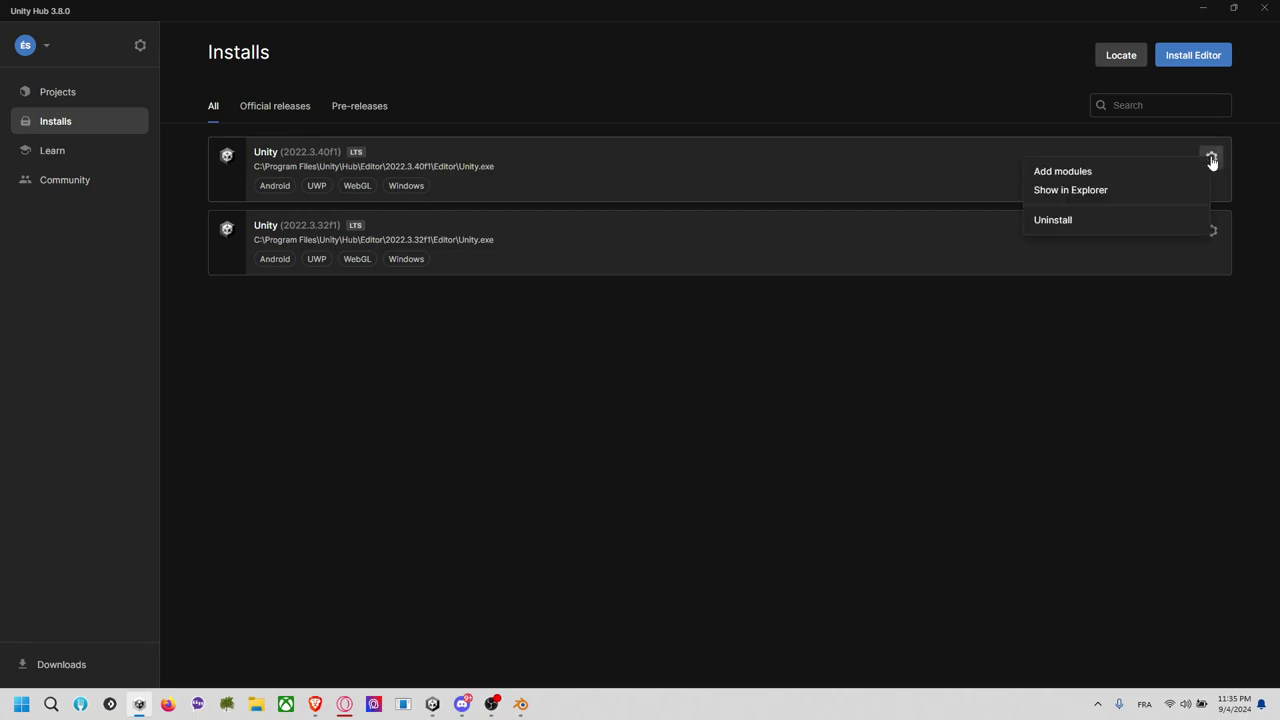
{"action": "left_click", "coordinate": [1056, 176]}
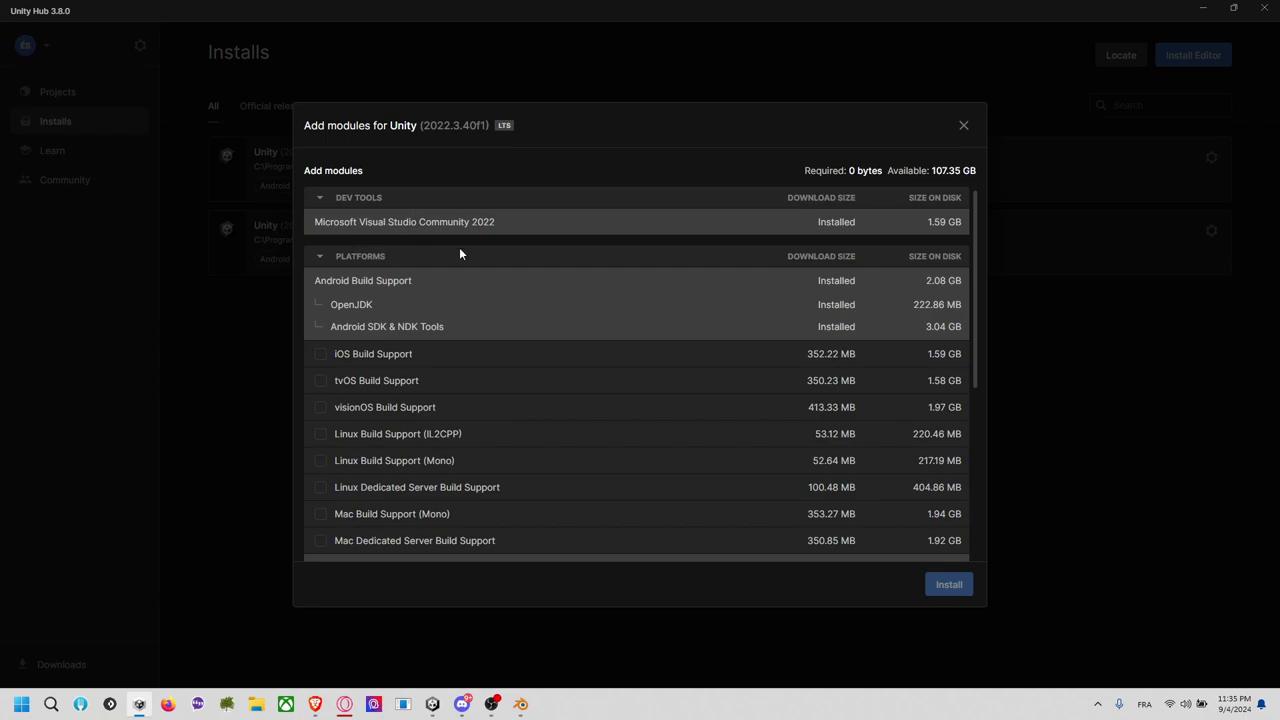
{"action": "scroll", "coordinate": [620, 236], "scroll_direction": "down", "scroll_amount": 1}
{"action": "scroll", "coordinate": [620, 240], "scroll_direction": "down", "scroll_amount": 2}
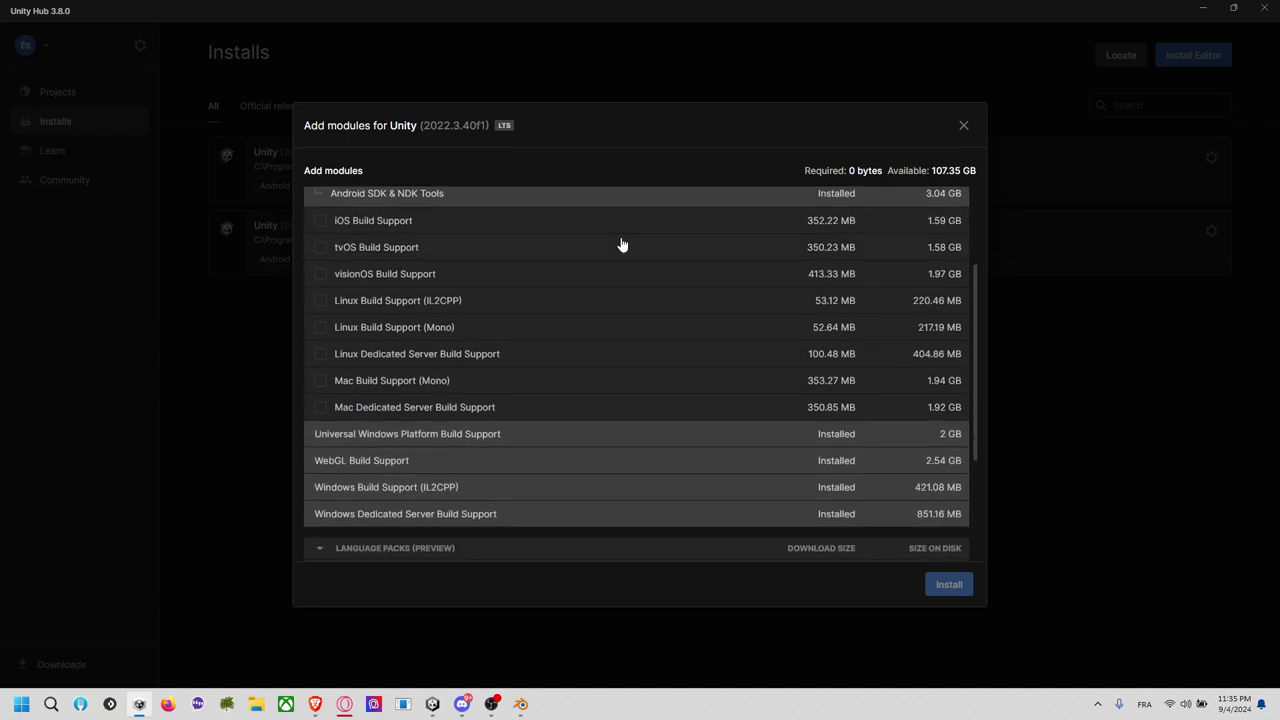
{"action": "scroll", "coordinate": [569, 254], "scroll_direction": "up", "scroll_amount": 3}
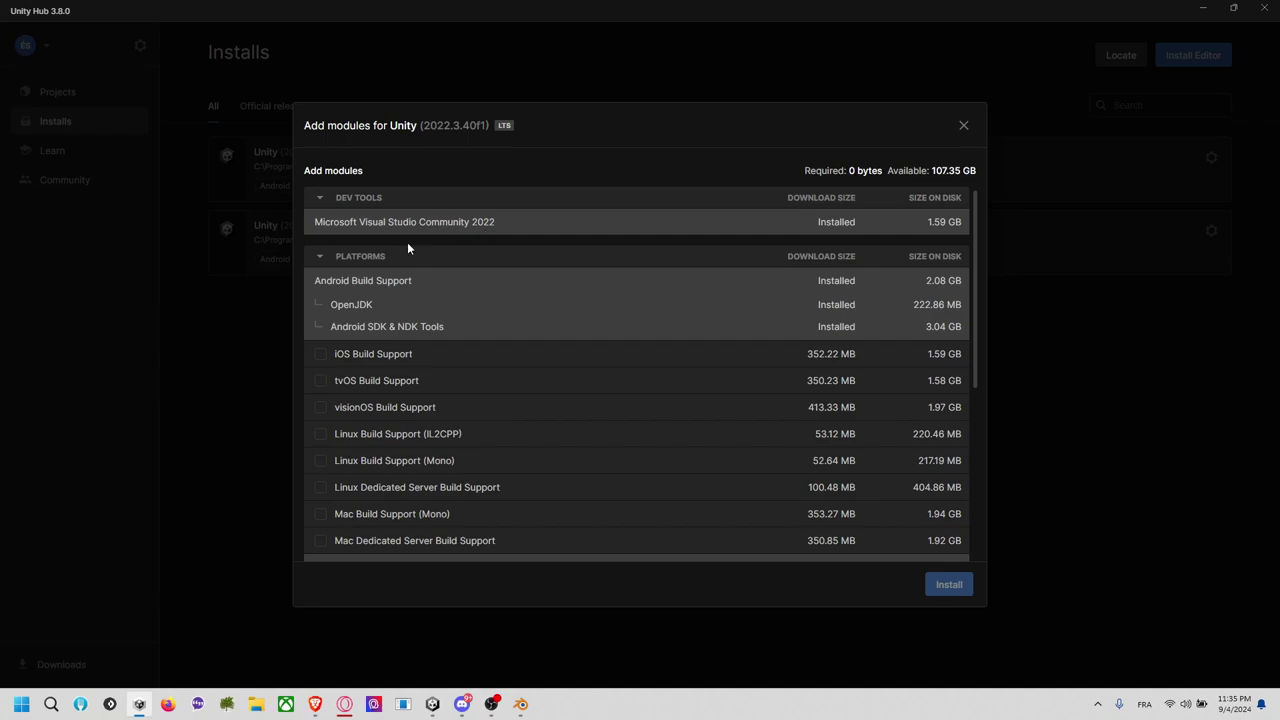
{"action": "scroll", "coordinate": [491, 252], "scroll_direction": "down", "scroll_amount": 2}
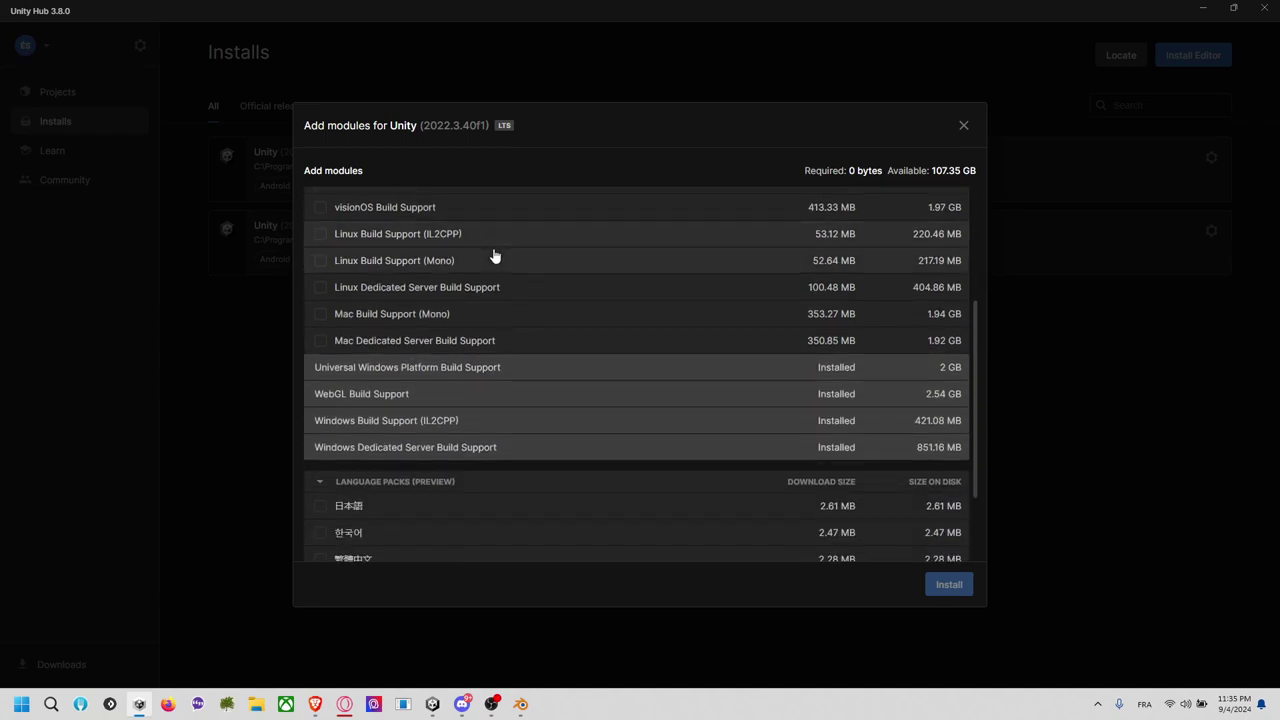
{"action": "scroll", "coordinate": [491, 254], "scroll_direction": "down", "scroll_amount": 1}
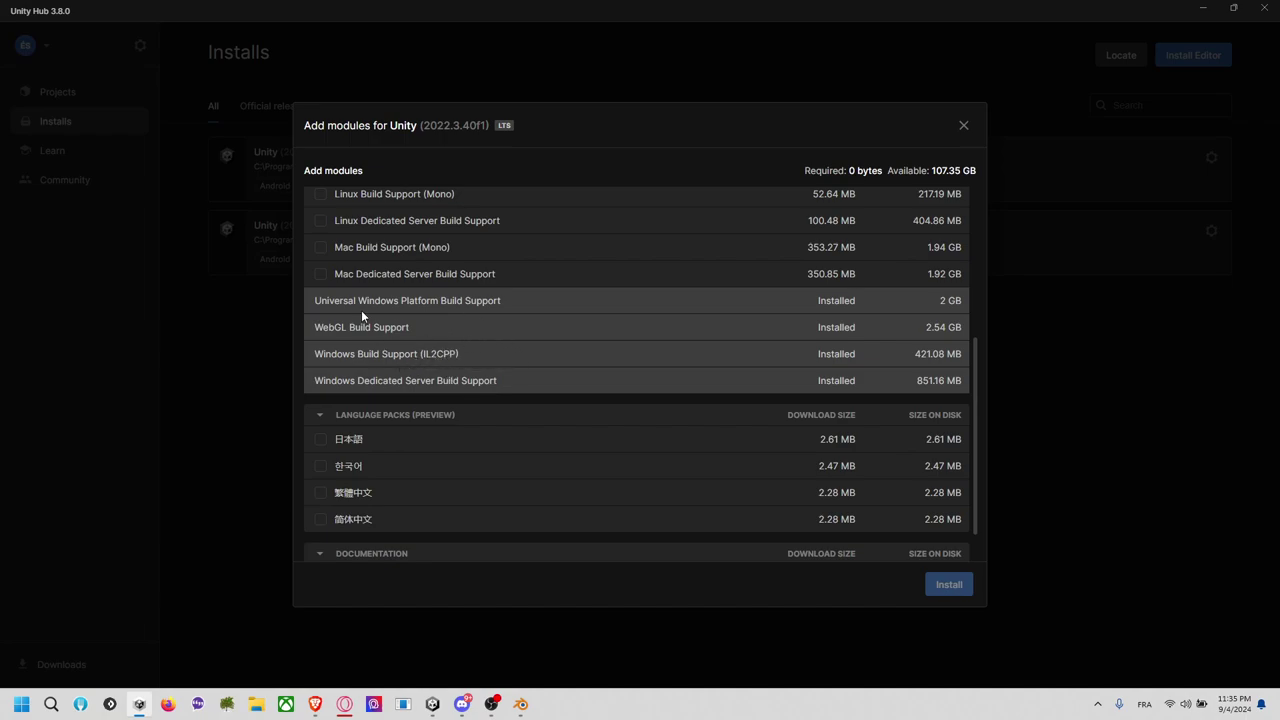
{"action": "left_click", "coordinate": [963, 126]}
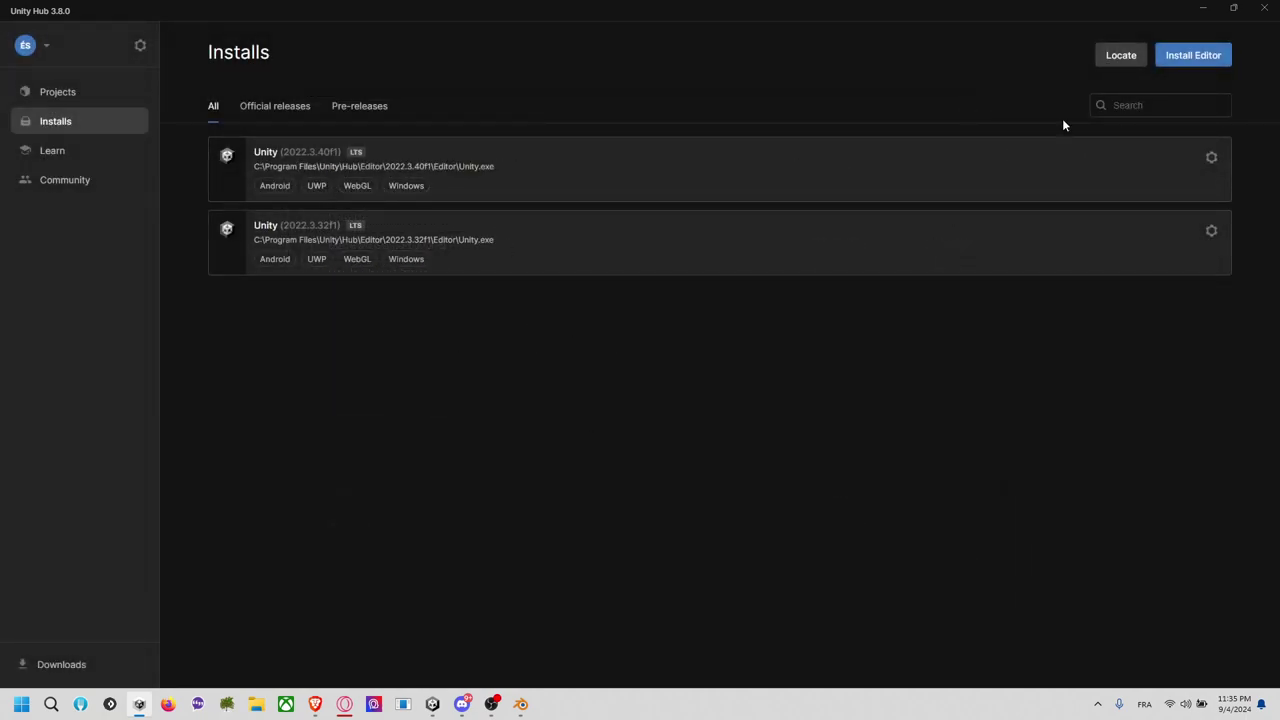
Step: Start a new project and name it MyLittleCube
{"action": "left_click", "coordinate": [75, 100]}
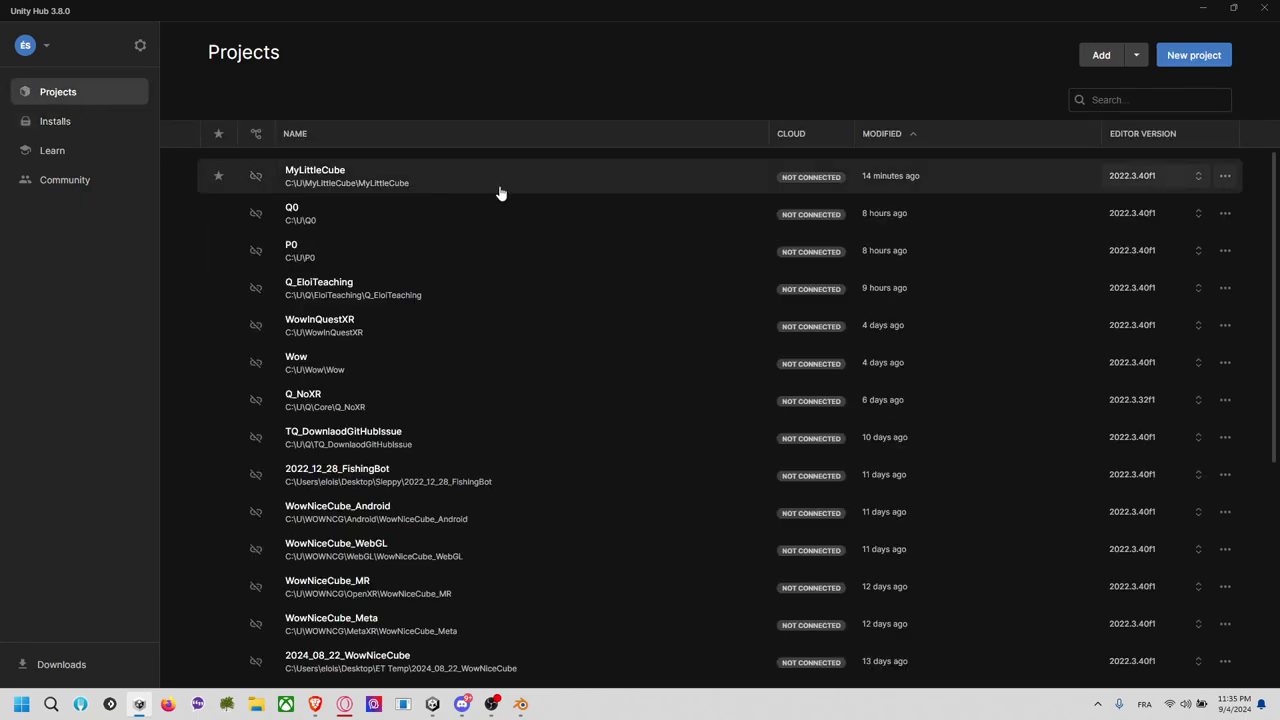
{"action": "left_click", "coordinate": [1195, 60]}
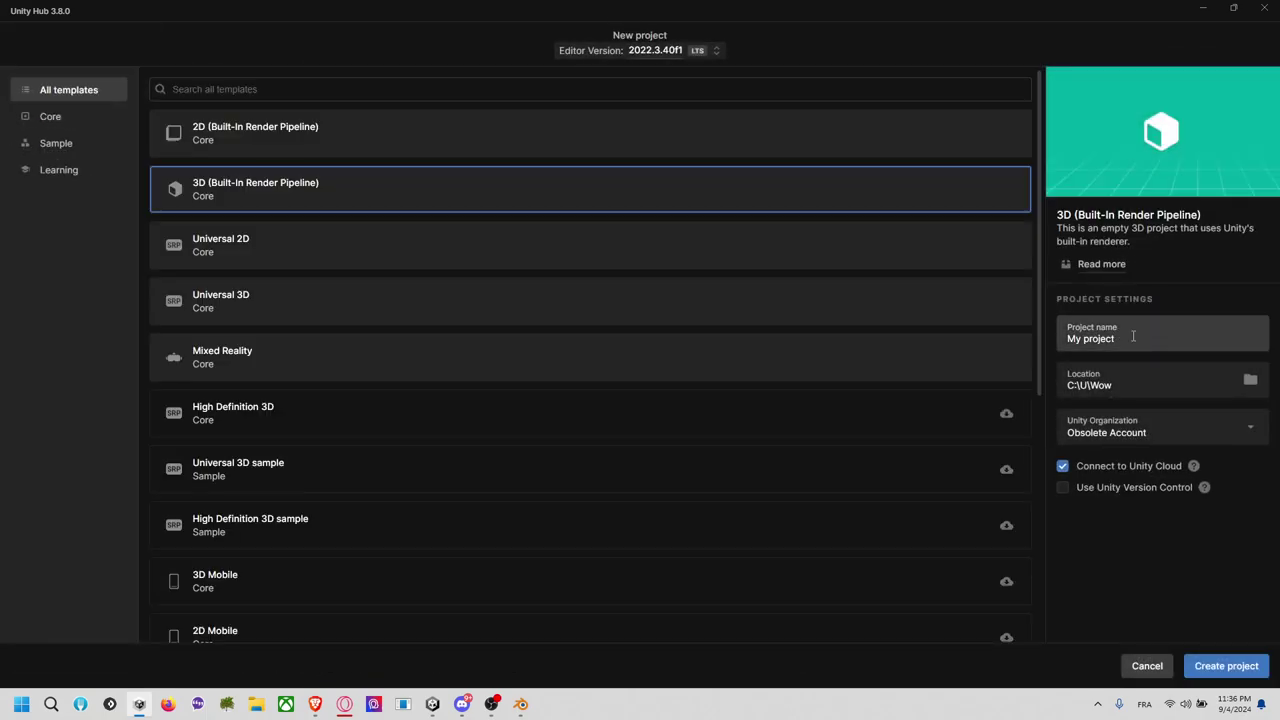
{"action": "key", "text": "ctrl+a"}
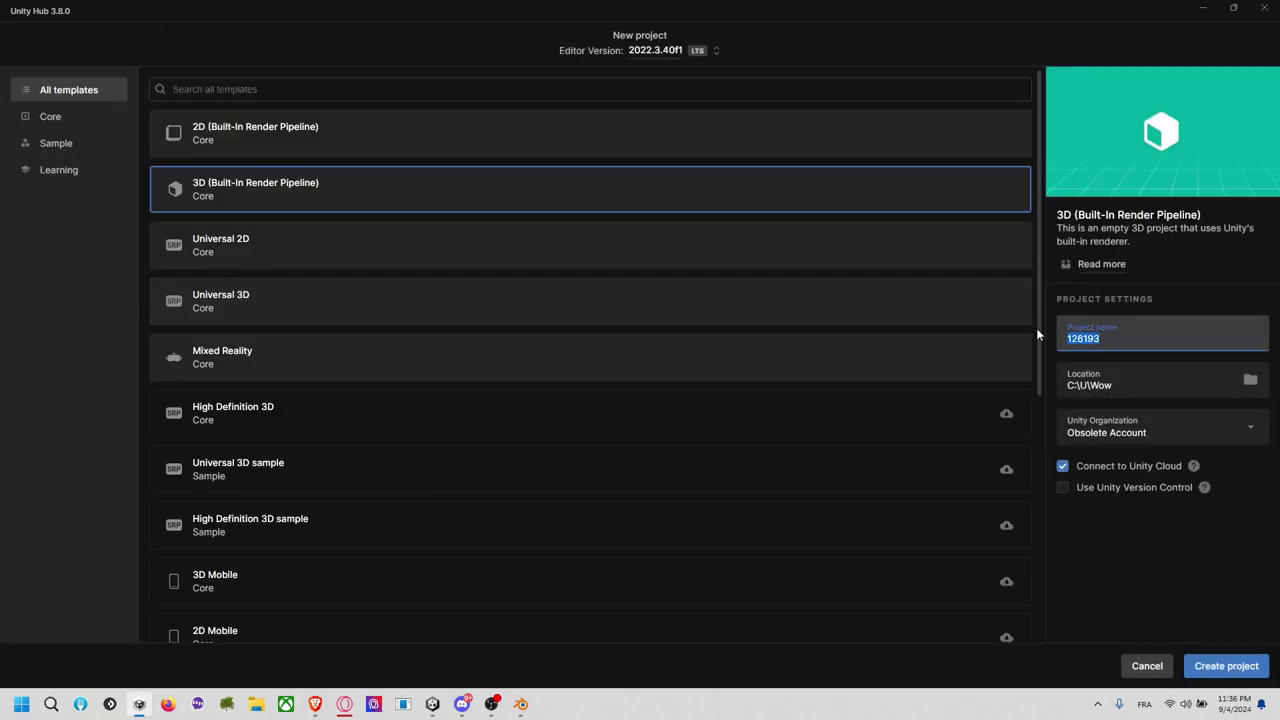
{"action": "key", "text": "ctrl+a"}
Step: Set location to C:\U\MyLittleCube, keep Obsolete Account, and choose the Universal 3D template
{"action": "left_click", "coordinate": [1250, 381]}
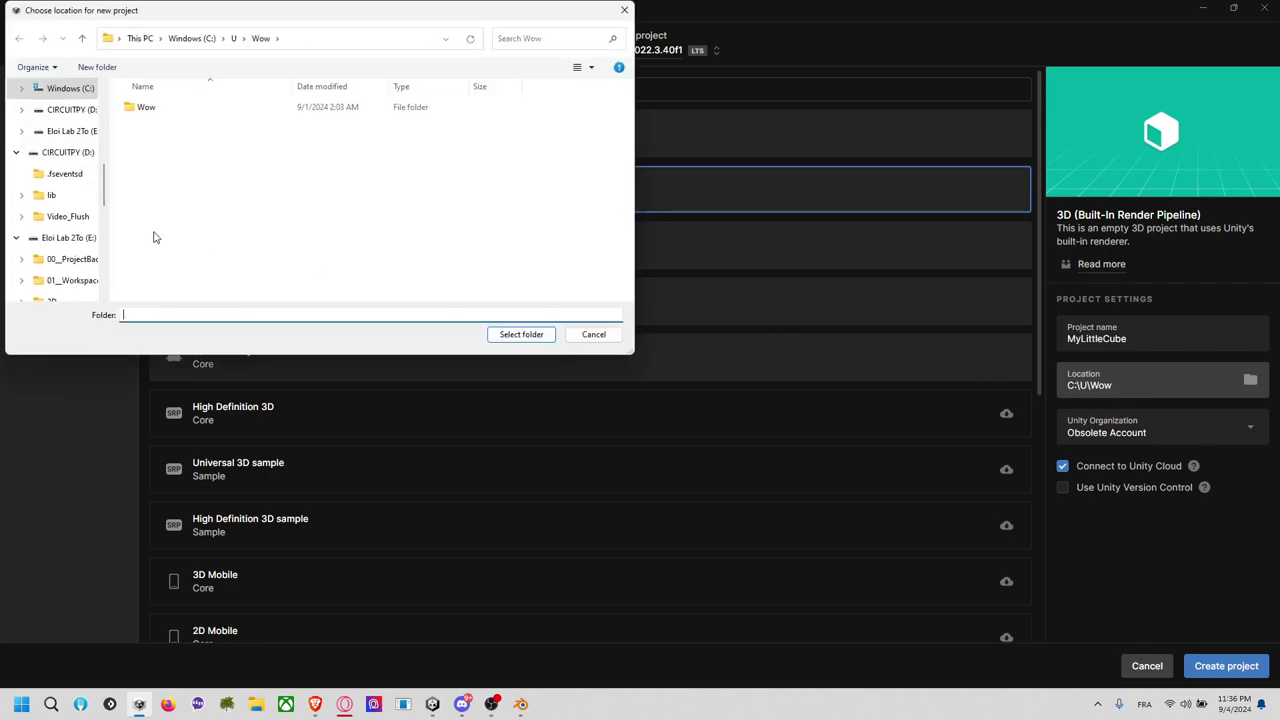
{"action": "left_click", "coordinate": [237, 38]}
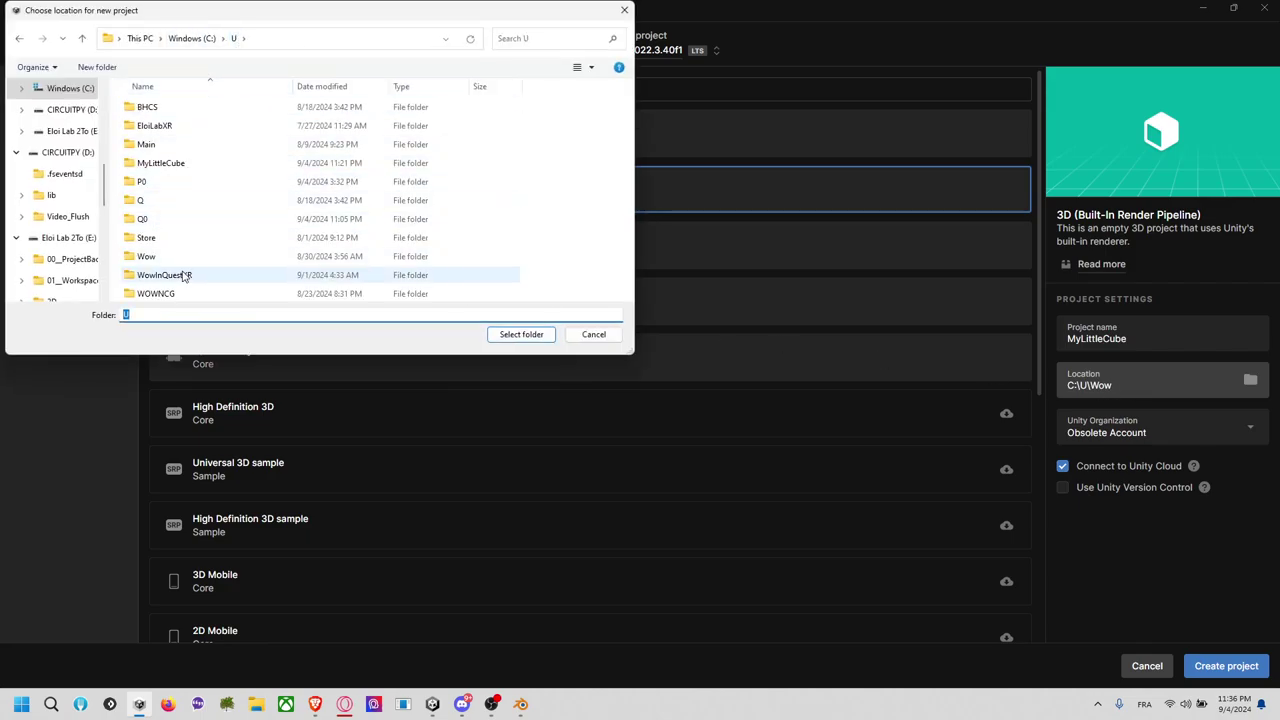
{"action": "left_click", "coordinate": [174, 163]}
{"action": "left_click", "coordinate": [521, 341]}
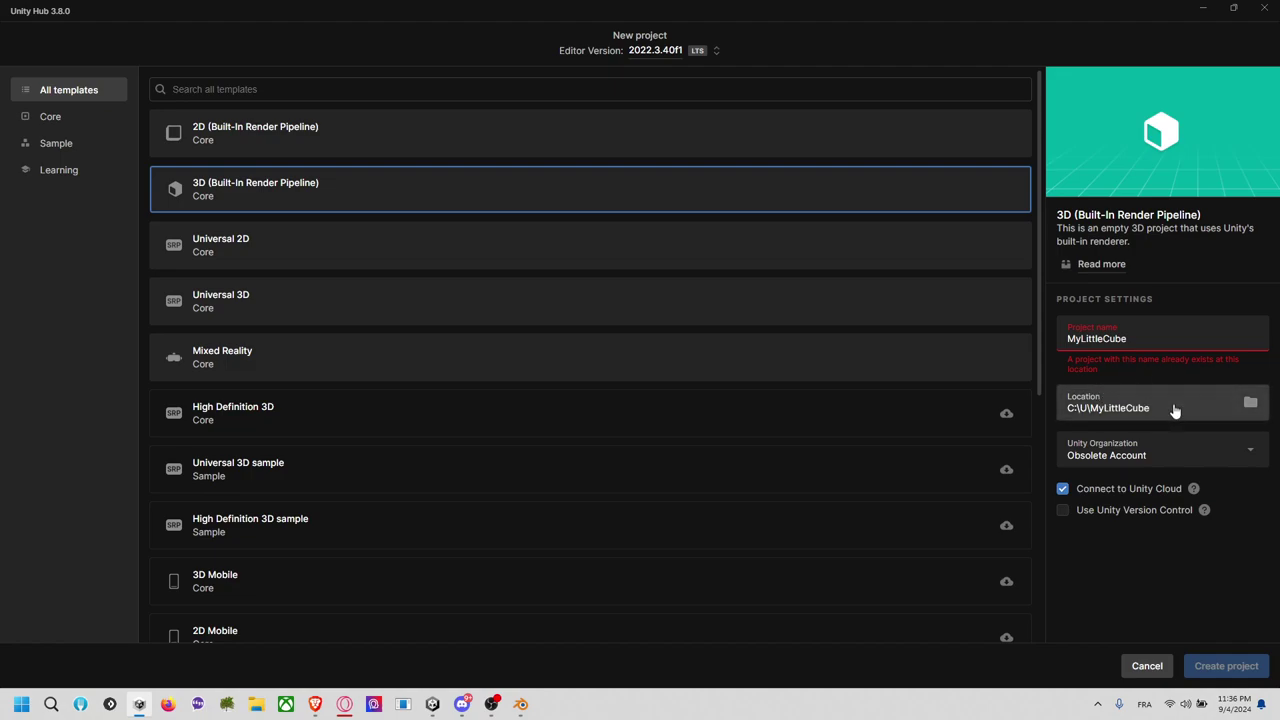
{"action": "left_click", "coordinate": [1110, 456]}
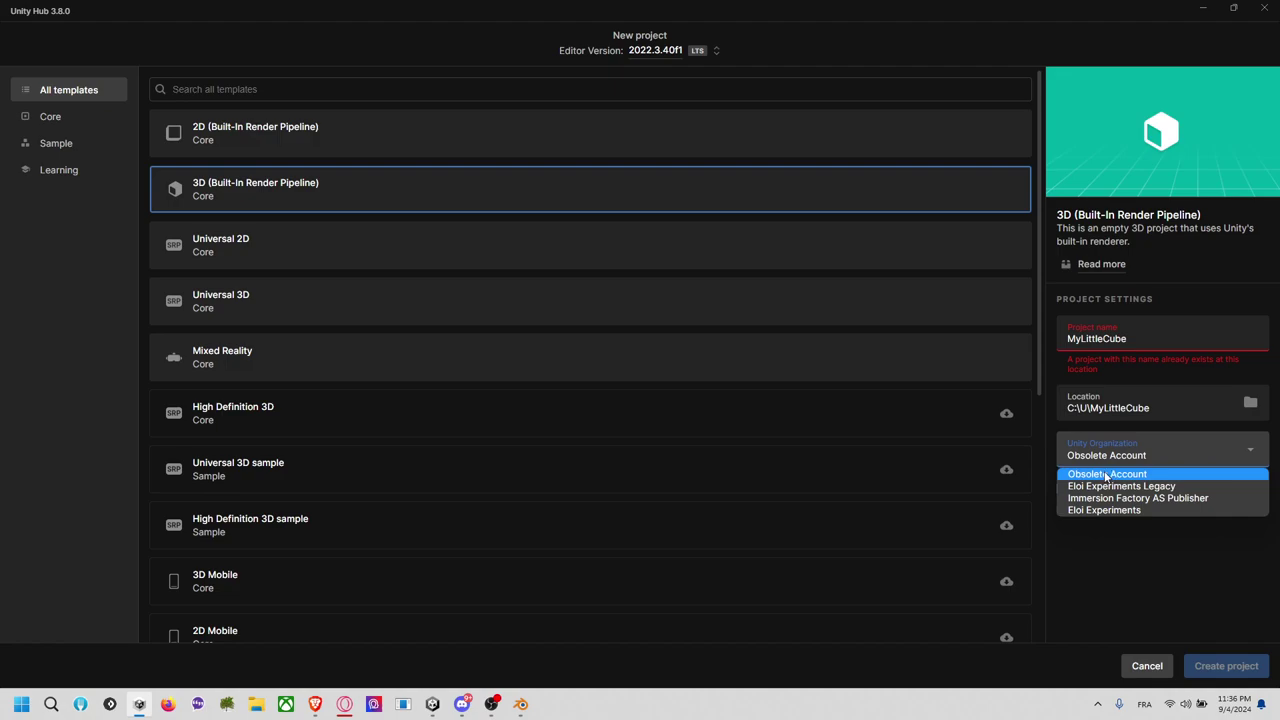
{"action": "left_click", "coordinate": [1106, 475]}
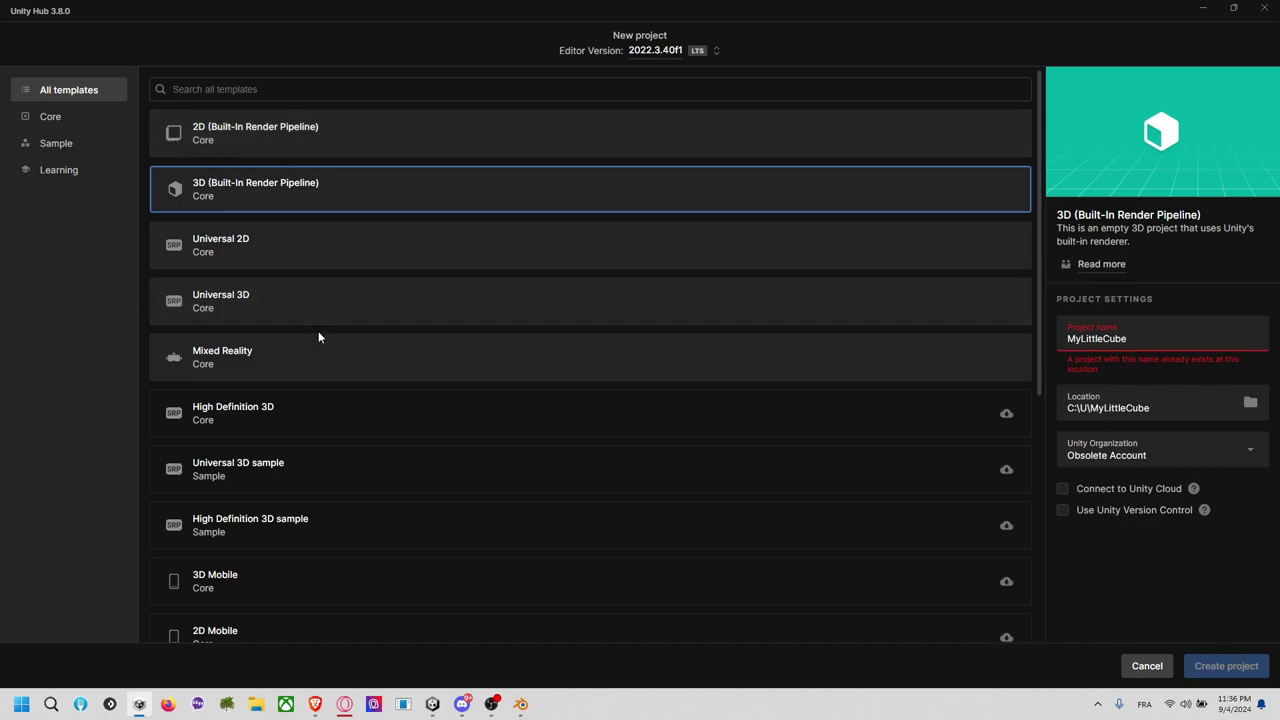
{"action": "left_click", "coordinate": [255, 302]}
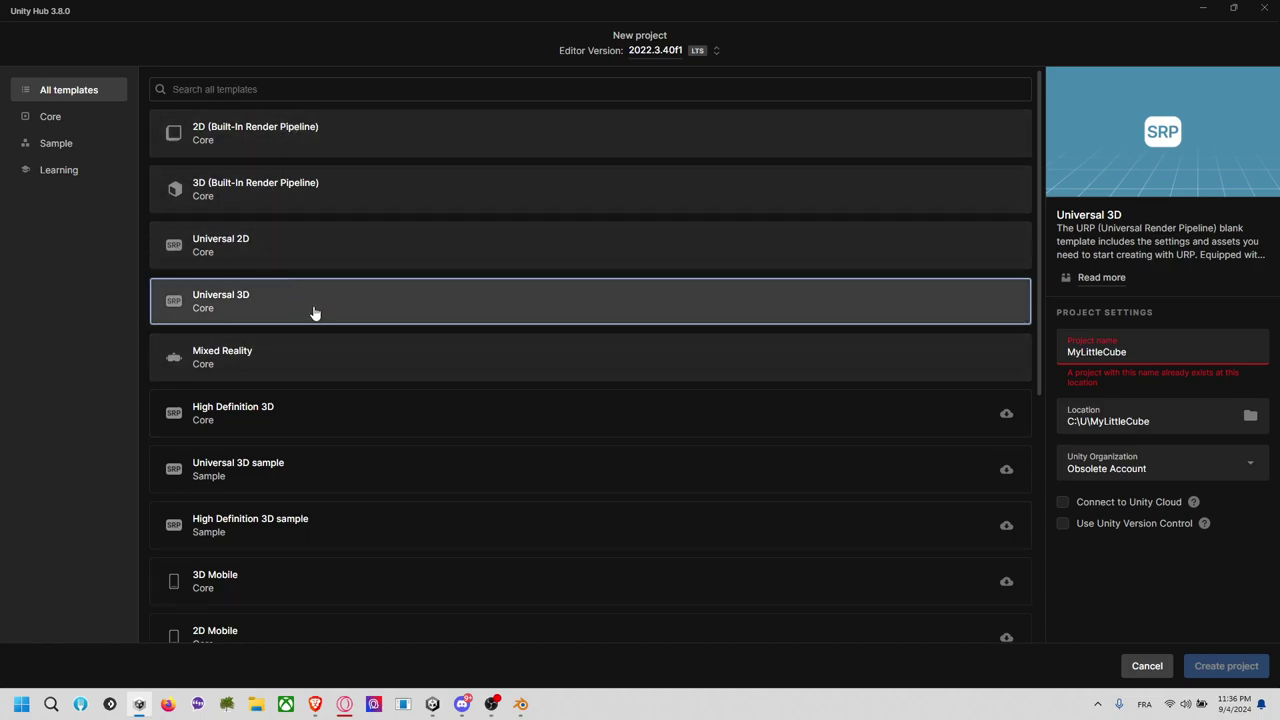
{"action": "scroll", "coordinate": [320, 332], "scroll_direction": "down", "scroll_amount": 1}
{"action": "scroll", "coordinate": [320, 332], "scroll_direction": "down", "scroll_amount": 1}
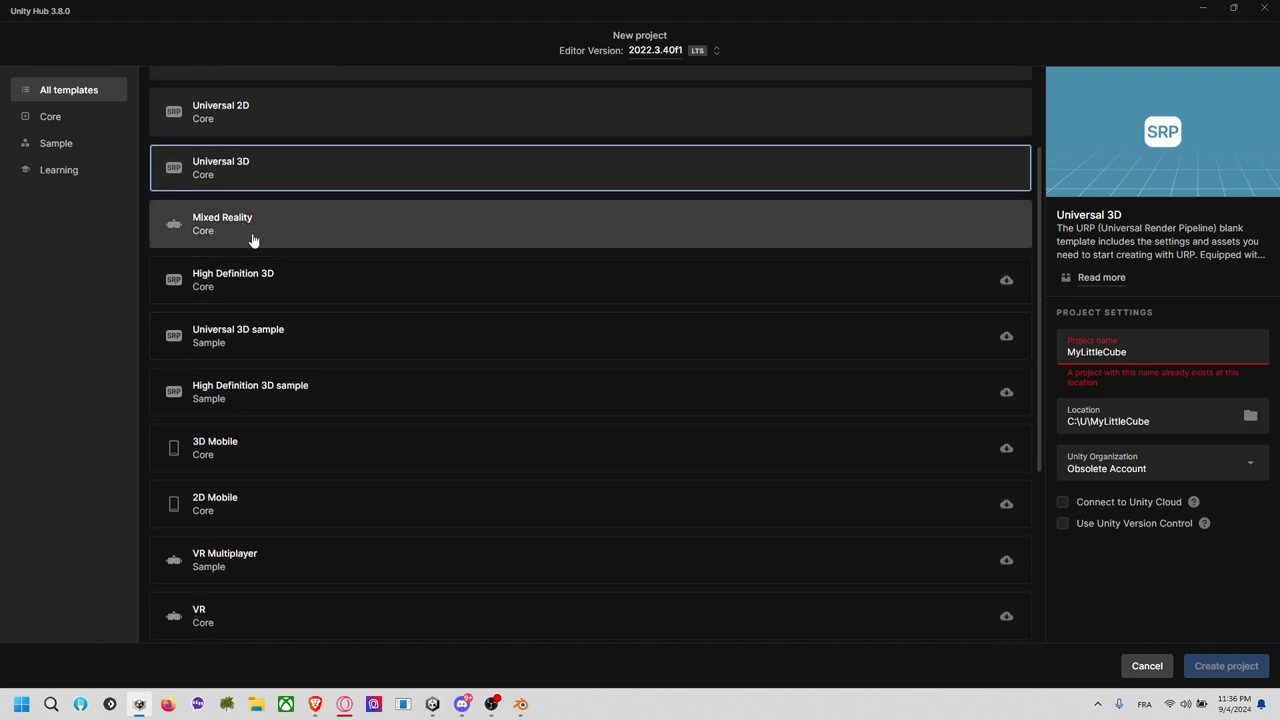
{"action": "scroll", "coordinate": [259, 253], "scroll_direction": "down", "scroll_amount": 2}
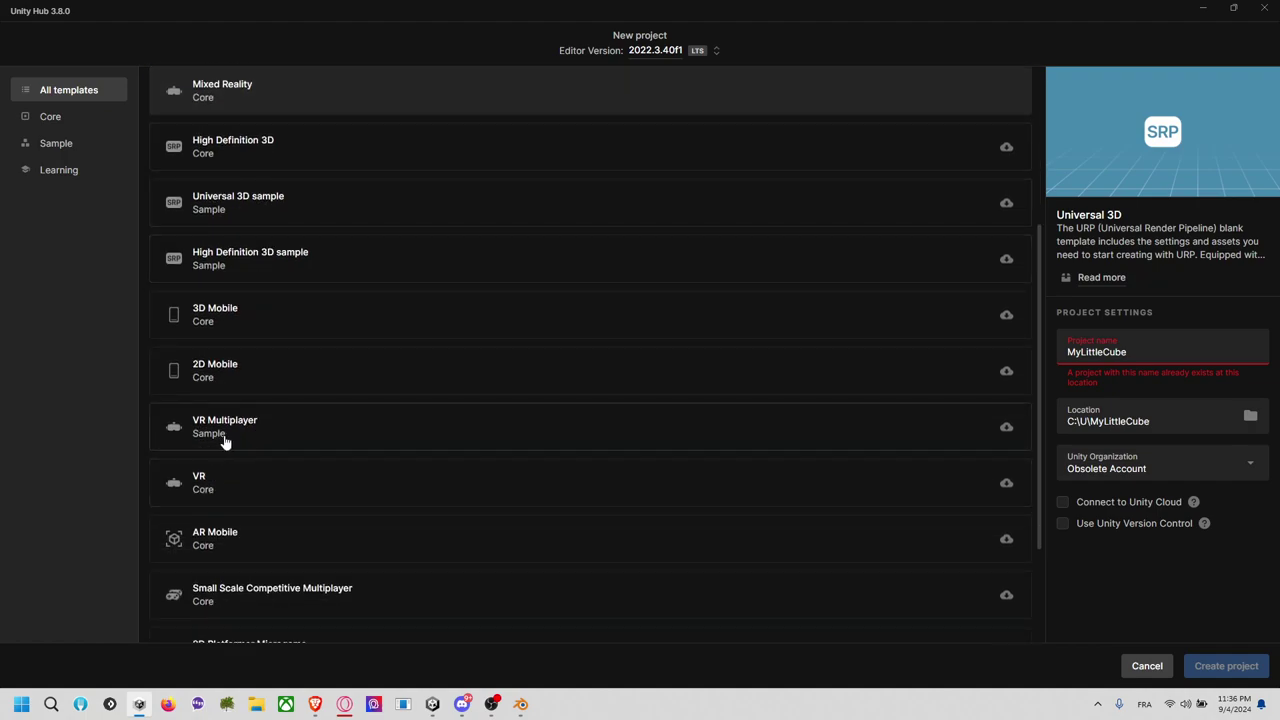
{"action": "scroll", "coordinate": [290, 470], "scroll_direction": "down", "scroll_amount": 1}
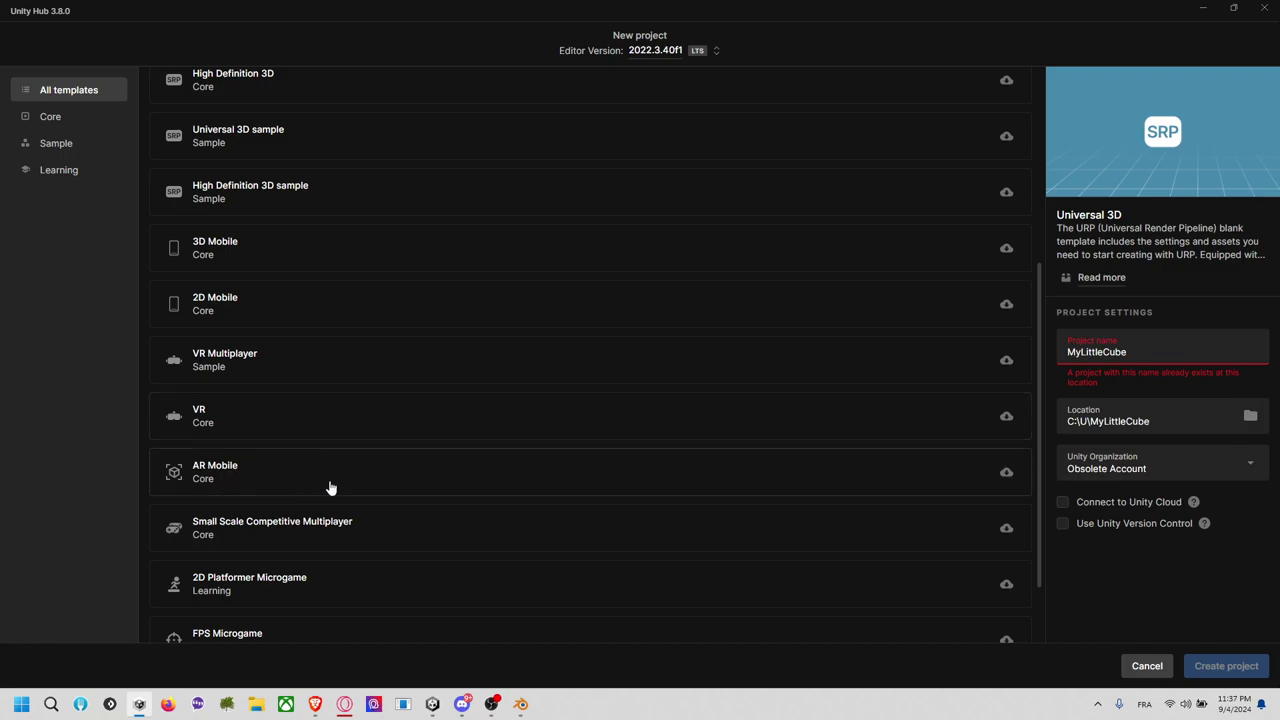
{"action": "scroll", "coordinate": [329, 486], "scroll_direction": "up", "scroll_amount": 3}
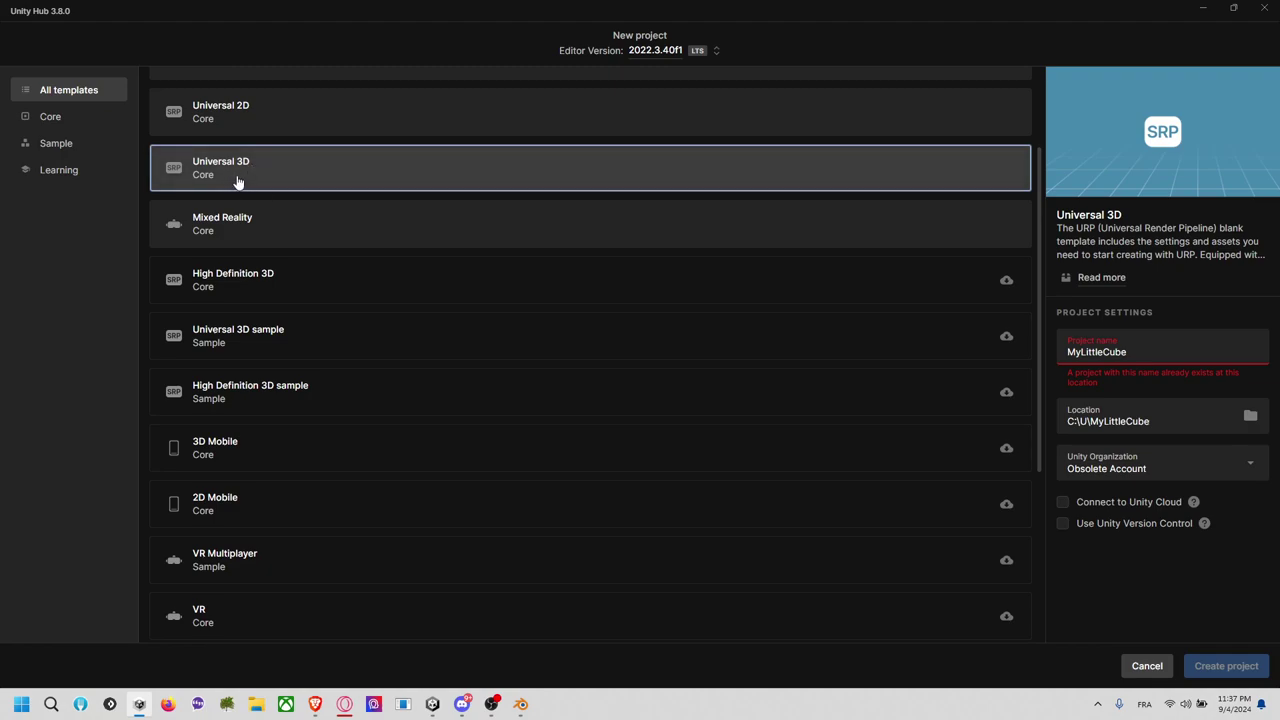
{"action": "scroll", "coordinate": [267, 274], "scroll_direction": "up", "scroll_amount": 2}
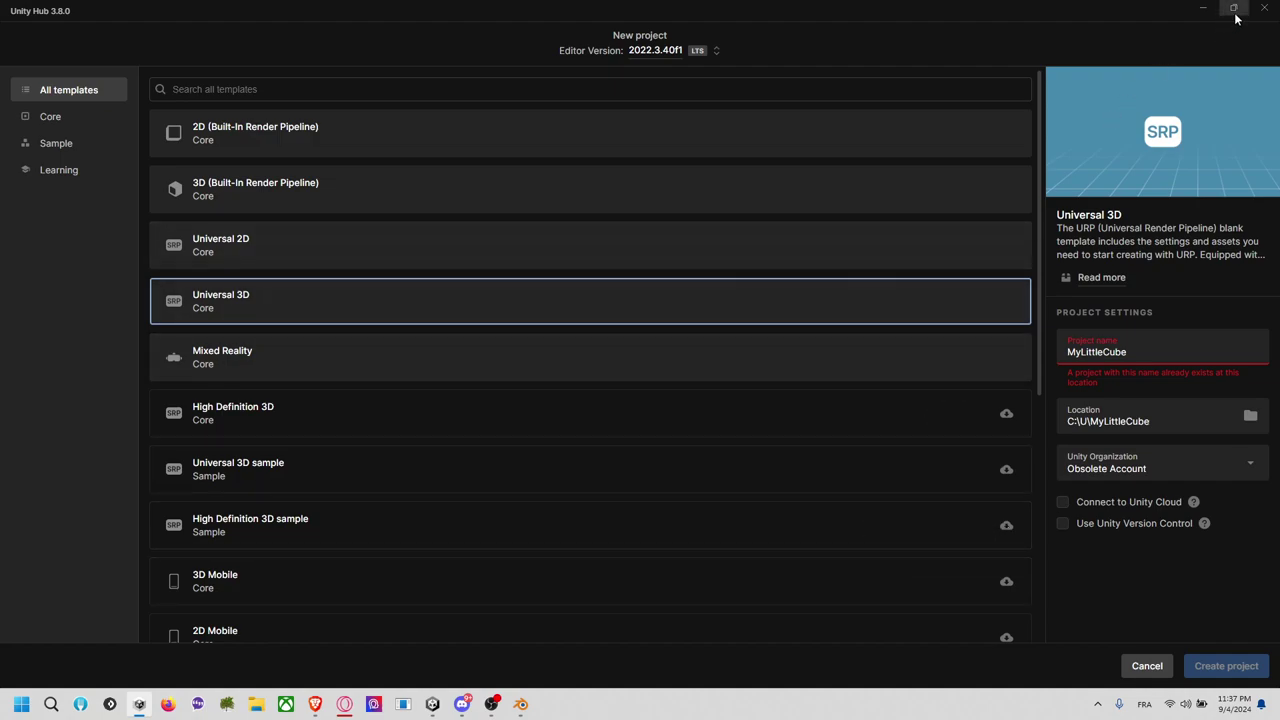
{"action": "mouse_move", "coordinate": [1236, 17]}
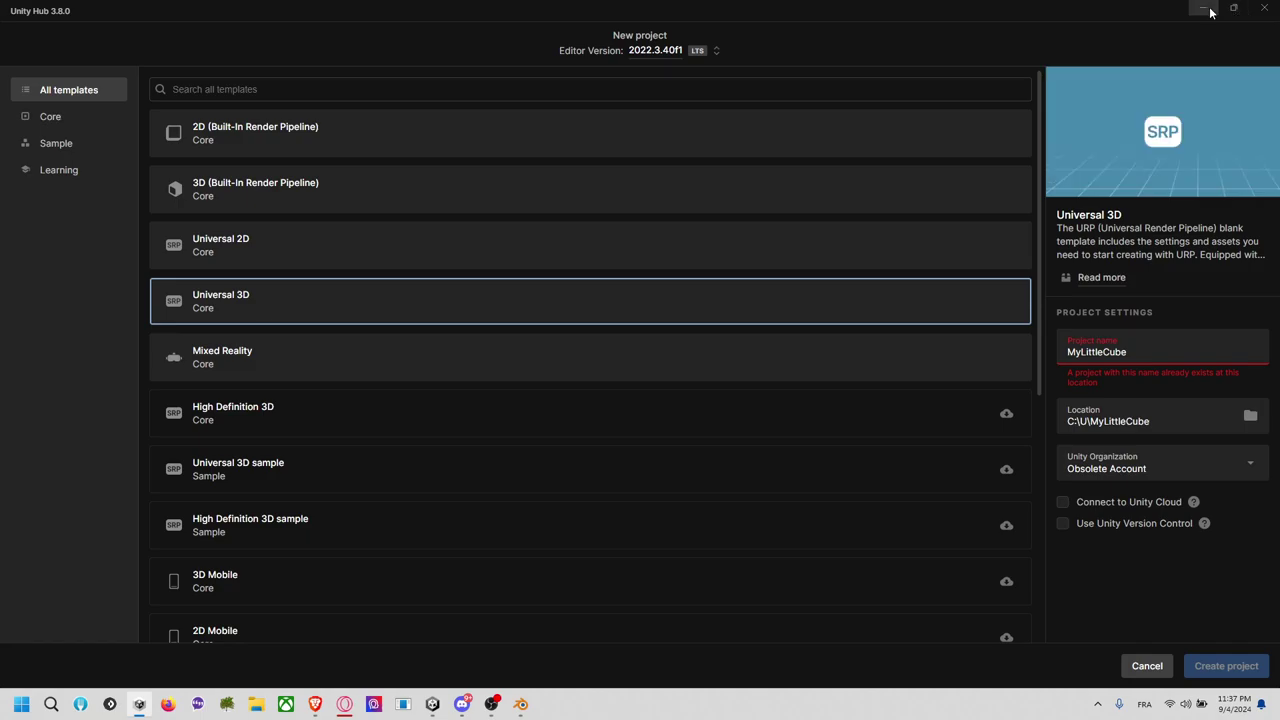
Step: Minimise Unity Hub and quit the License removed warning
{"action": "left_click", "coordinate": [1209, 12]}
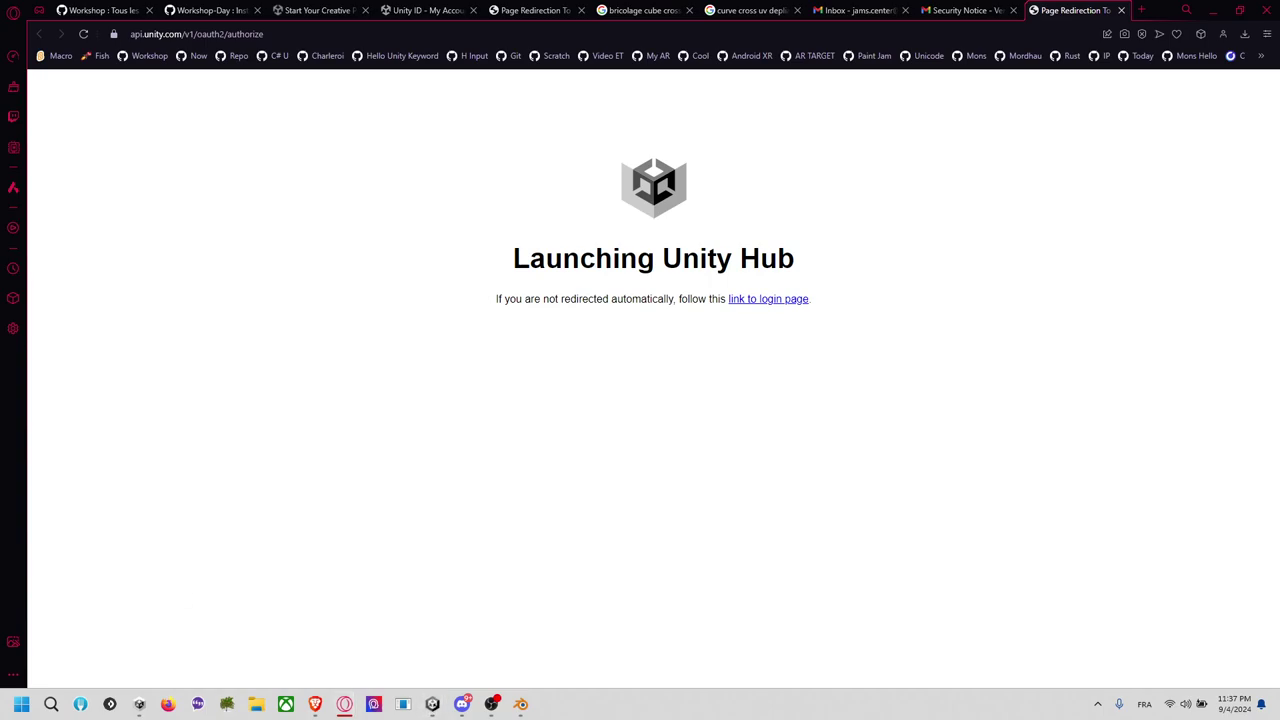
{"action": "mouse_move", "coordinate": [432, 704]}
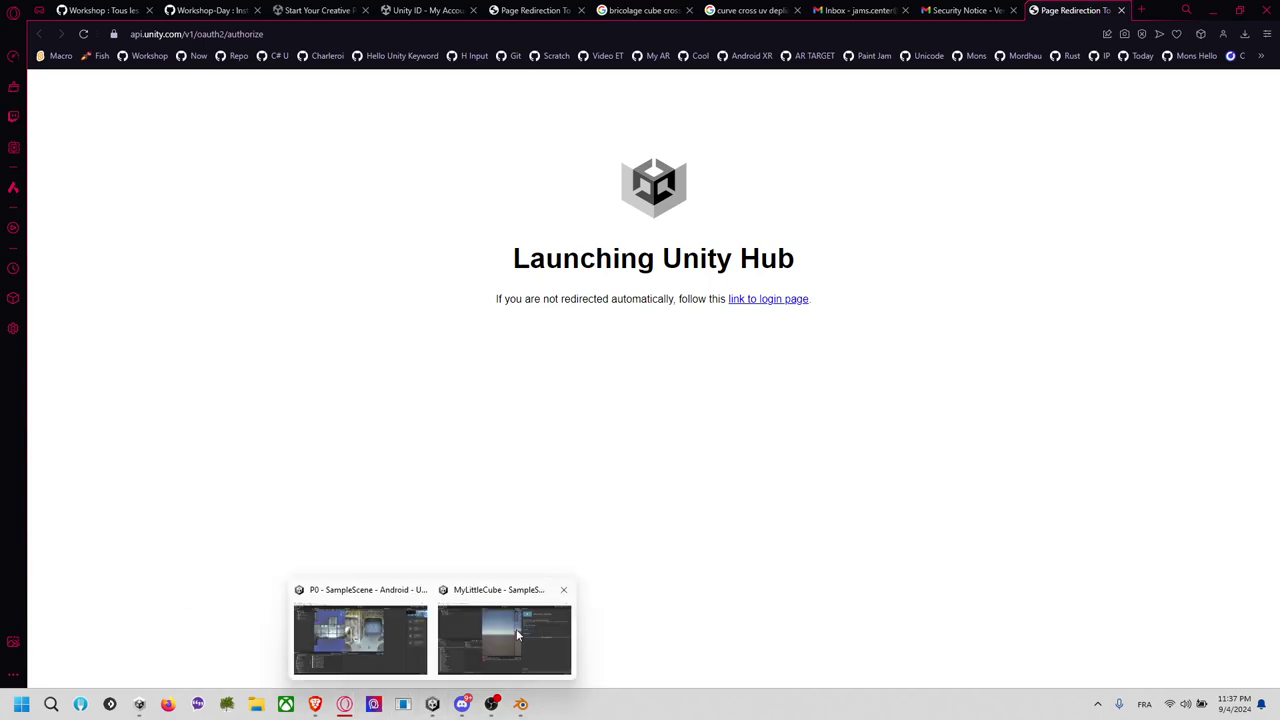
{"action": "left_click", "coordinate": [517, 633]}
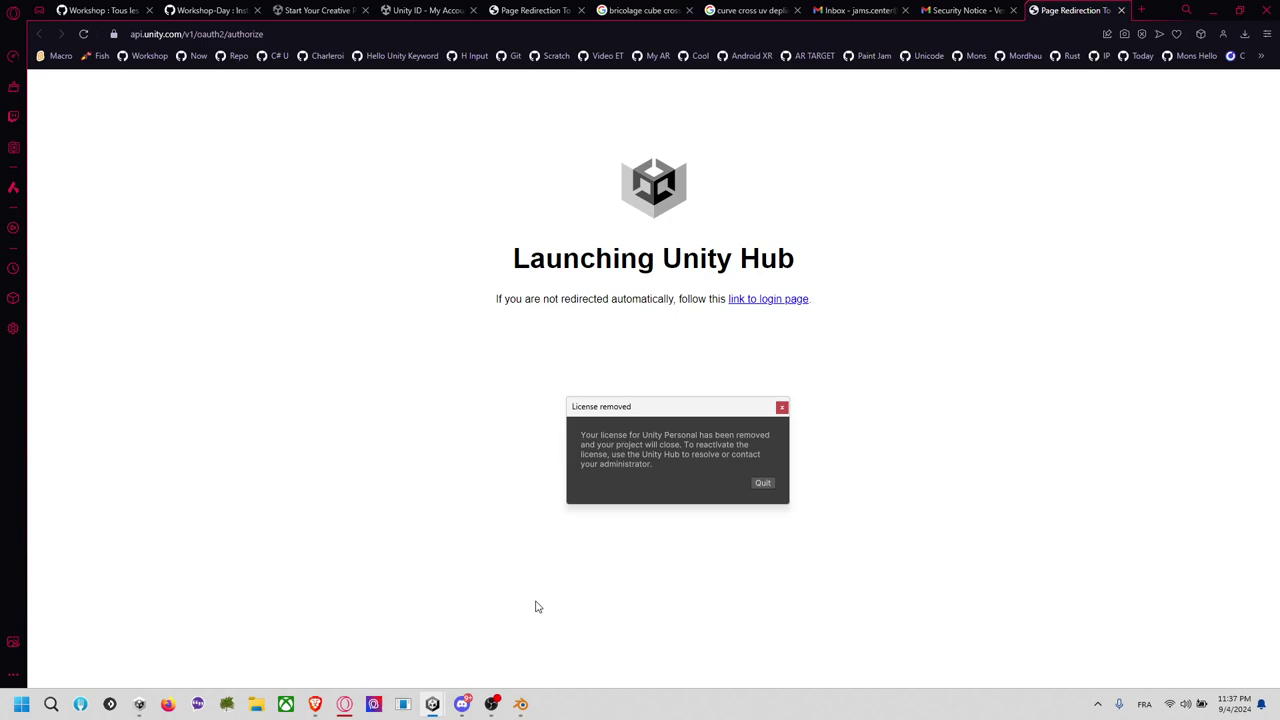
{"action": "left_click", "coordinate": [764, 484]}
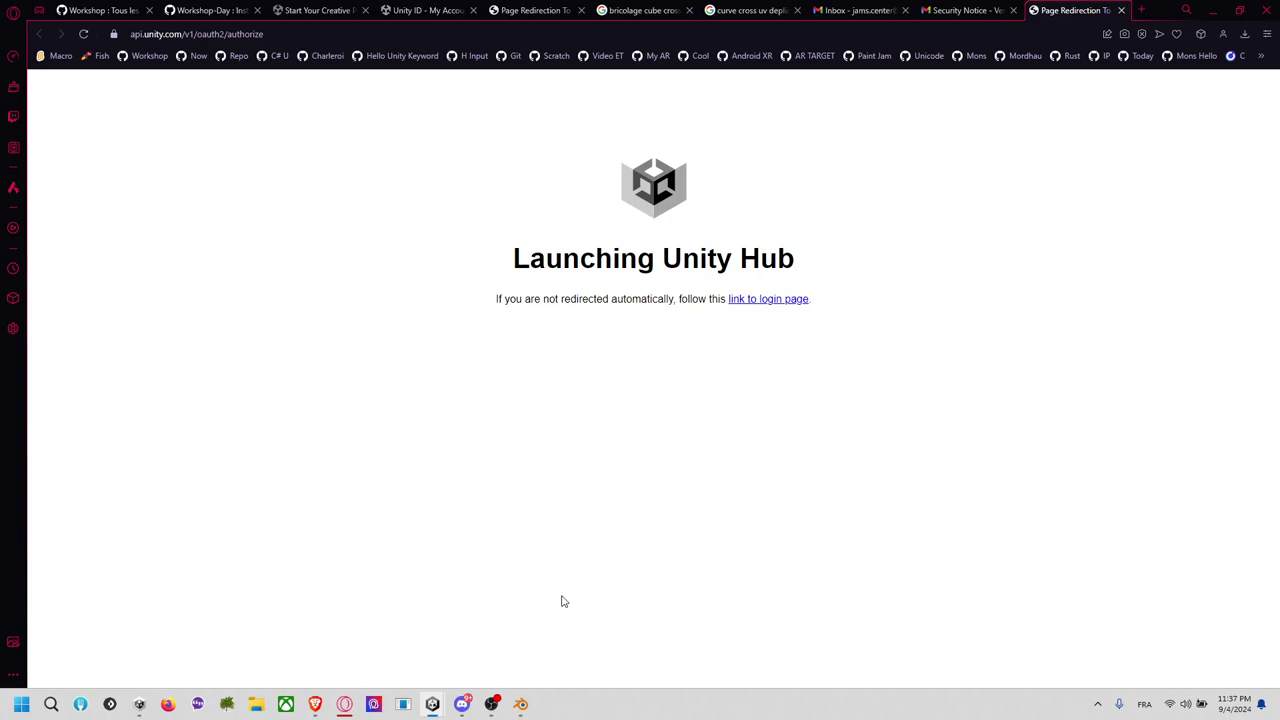
Step: Cancel the new project, open the existing MyLittleCube project, and minimise the Hub
{"action": "left_click", "coordinate": [432, 705]}
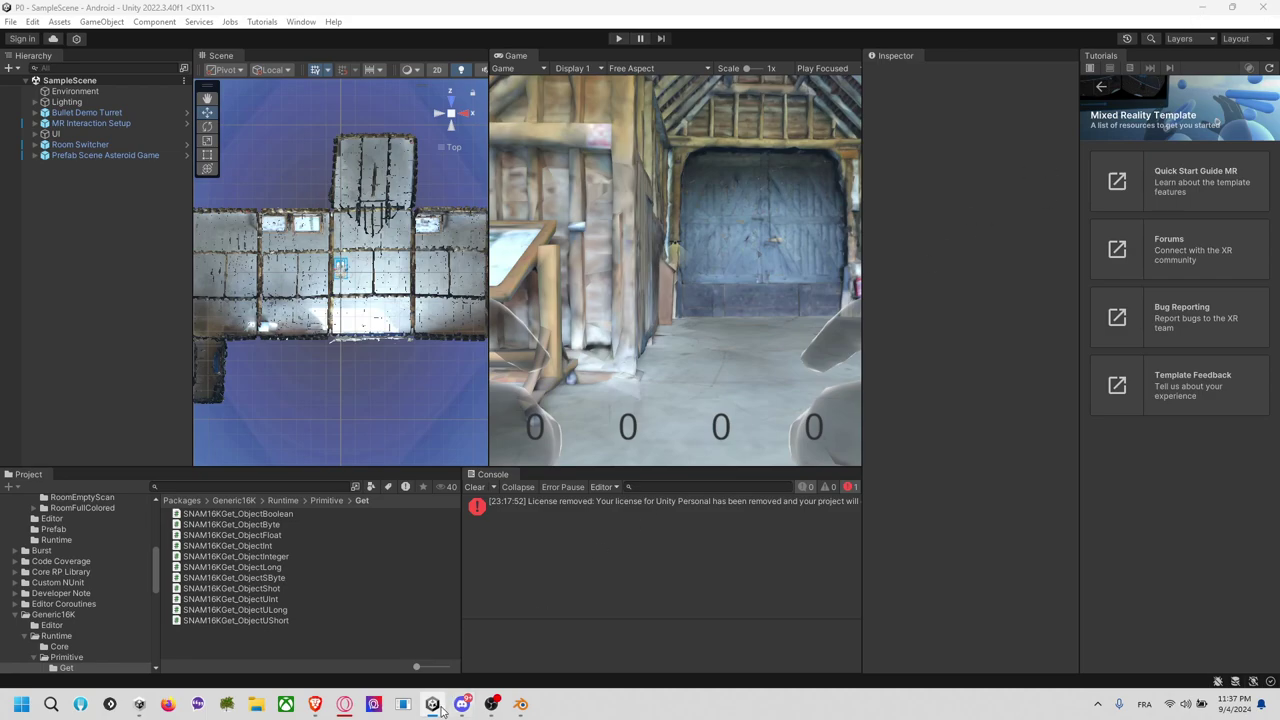
{"action": "left_click", "coordinate": [139, 705]}
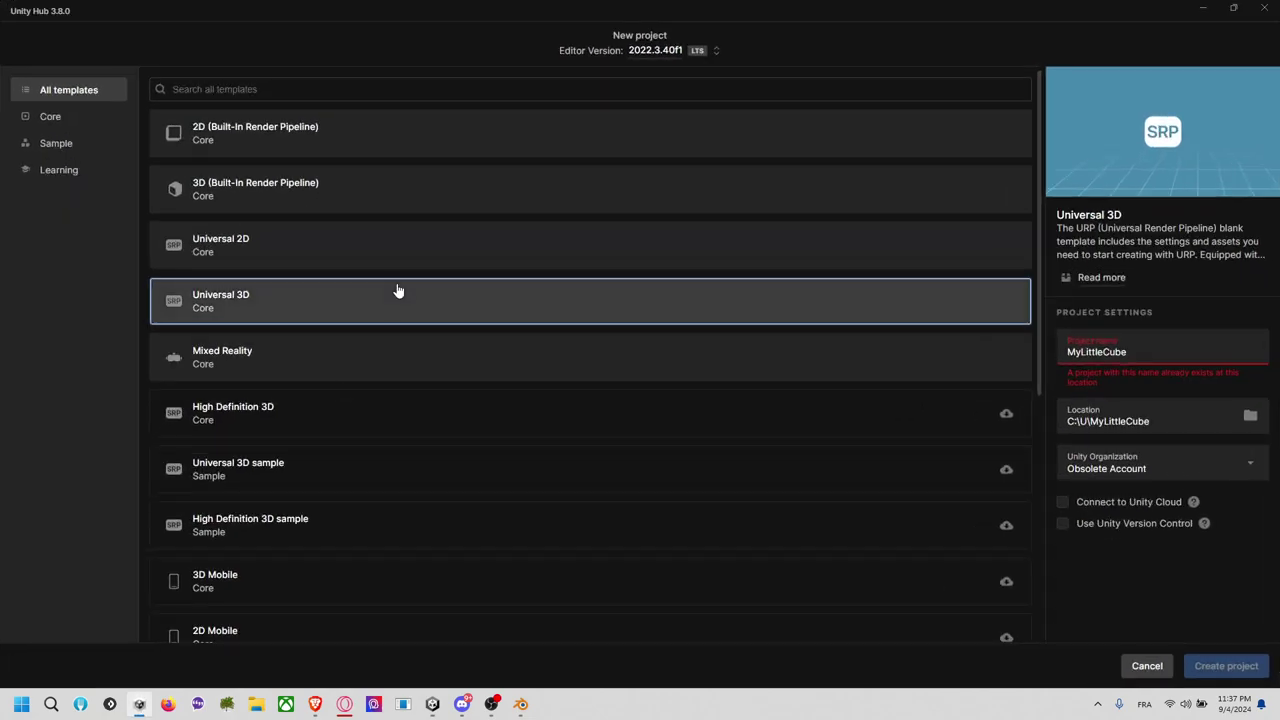
{"action": "left_click", "coordinate": [1147, 666]}
{"action": "left_click", "coordinate": [350, 193]}
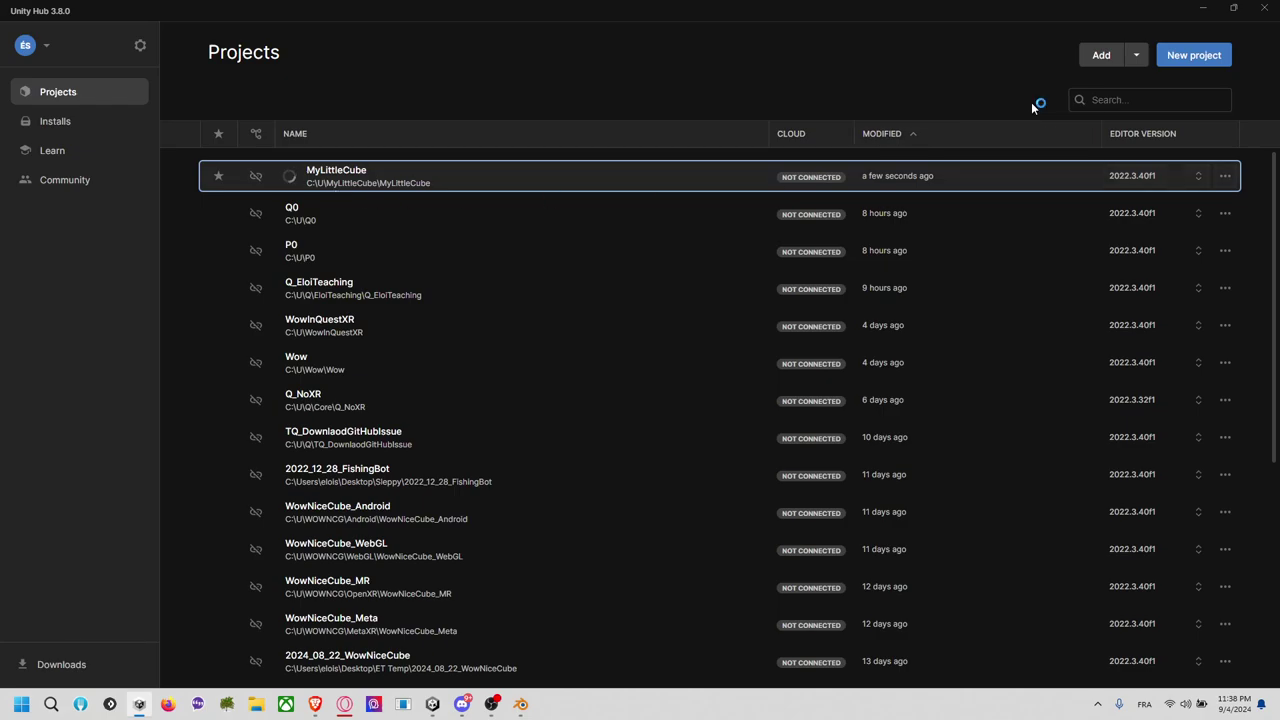
{"action": "left_click", "coordinate": [1201, 10]}
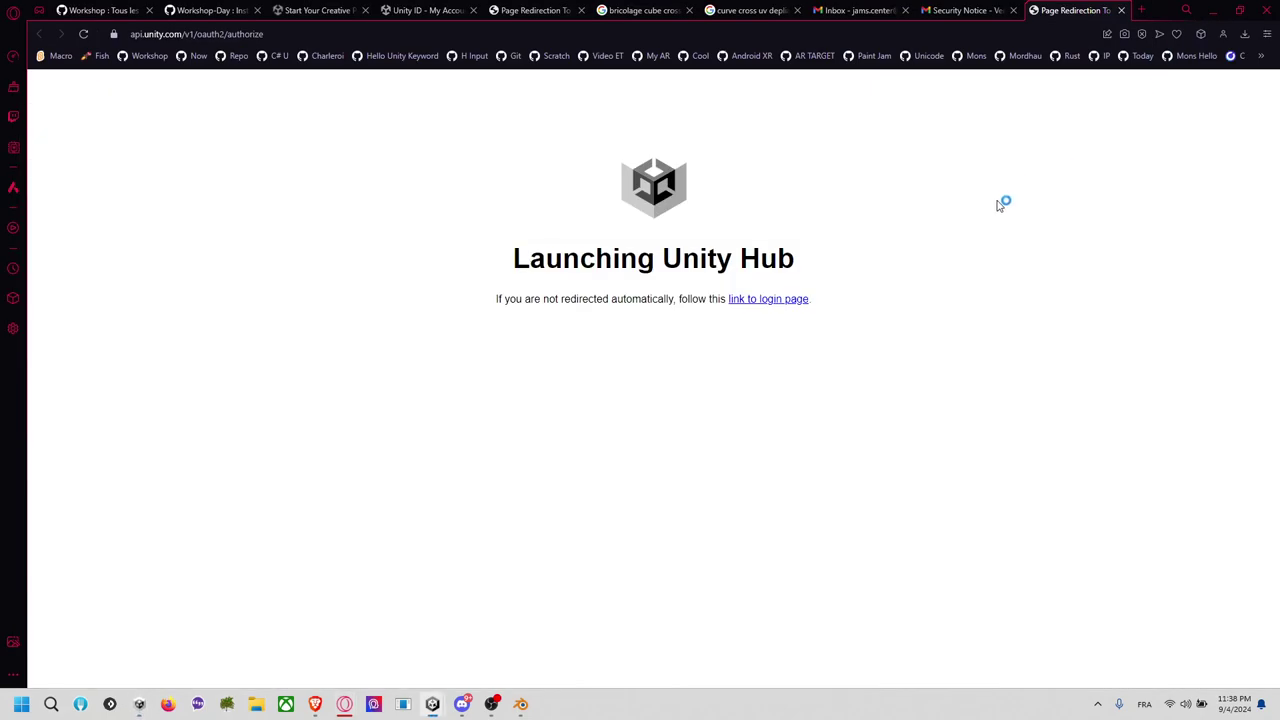
Step: Read through the Workshop-Day checklist lines down to 'Créer un projet Unity 3D URP'
{"action": "left_click", "coordinate": [238, 16]}
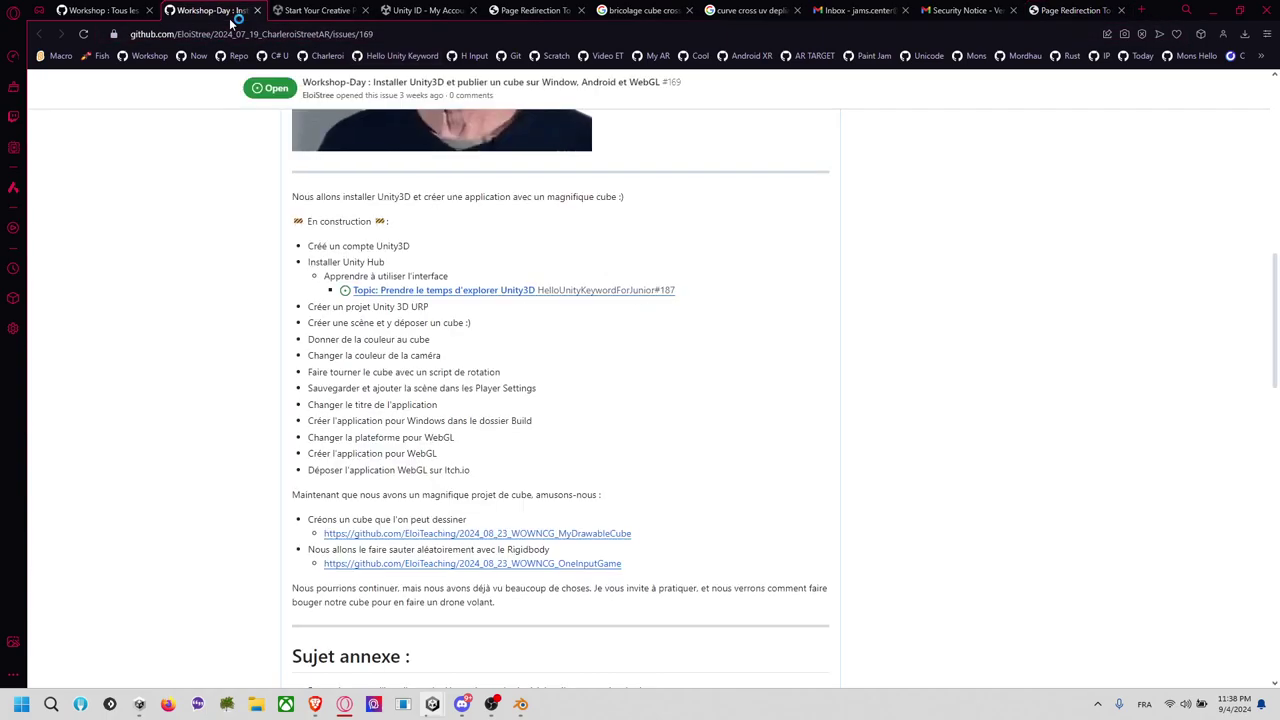
{"action": "mouse_move", "coordinate": [310, 246]}
{"action": "left_mouse_down"}
{"action": "mouse_move", "coordinate": [409, 247]}
{"action": "mouse_move", "coordinate": [322, 268]}
{"action": "left_mouse_up"}
{"action": "left_click", "coordinate": [314, 260]}
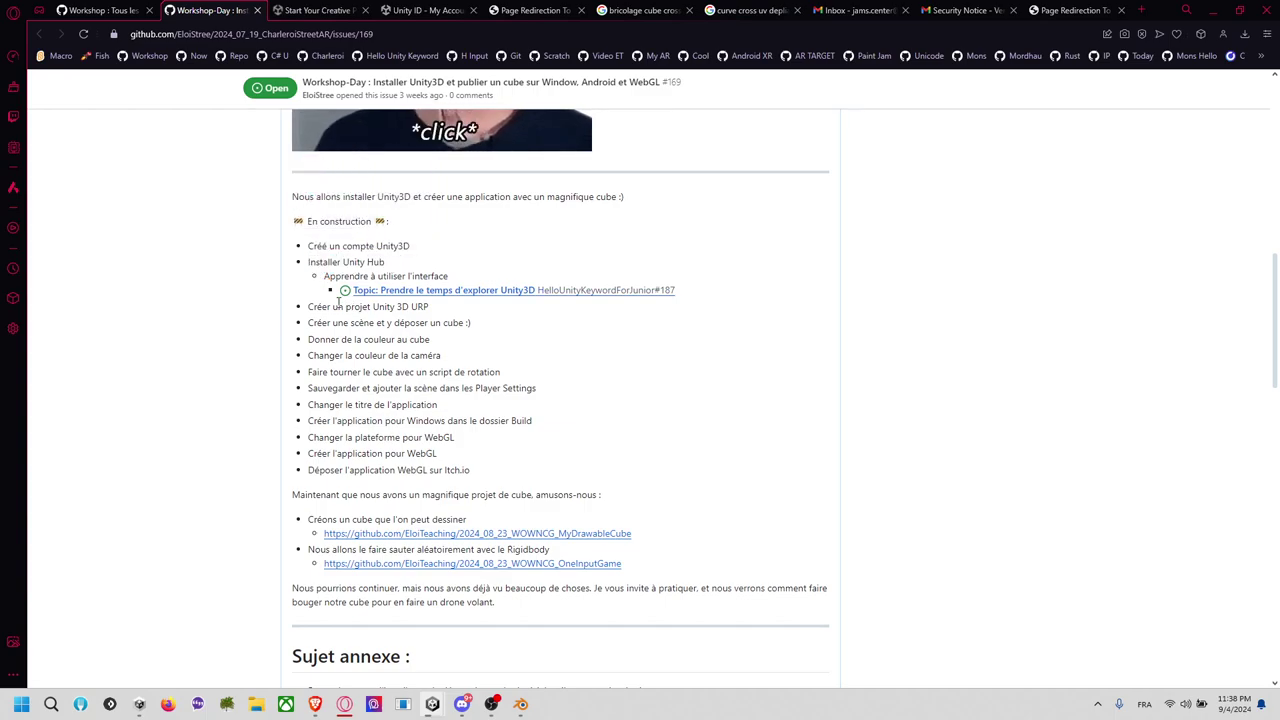
{"action": "triple_click", "coordinate": [444, 266]}
{"action": "left_click_drag", "start_coordinate": [438, 276], "coordinate": [328, 276]}
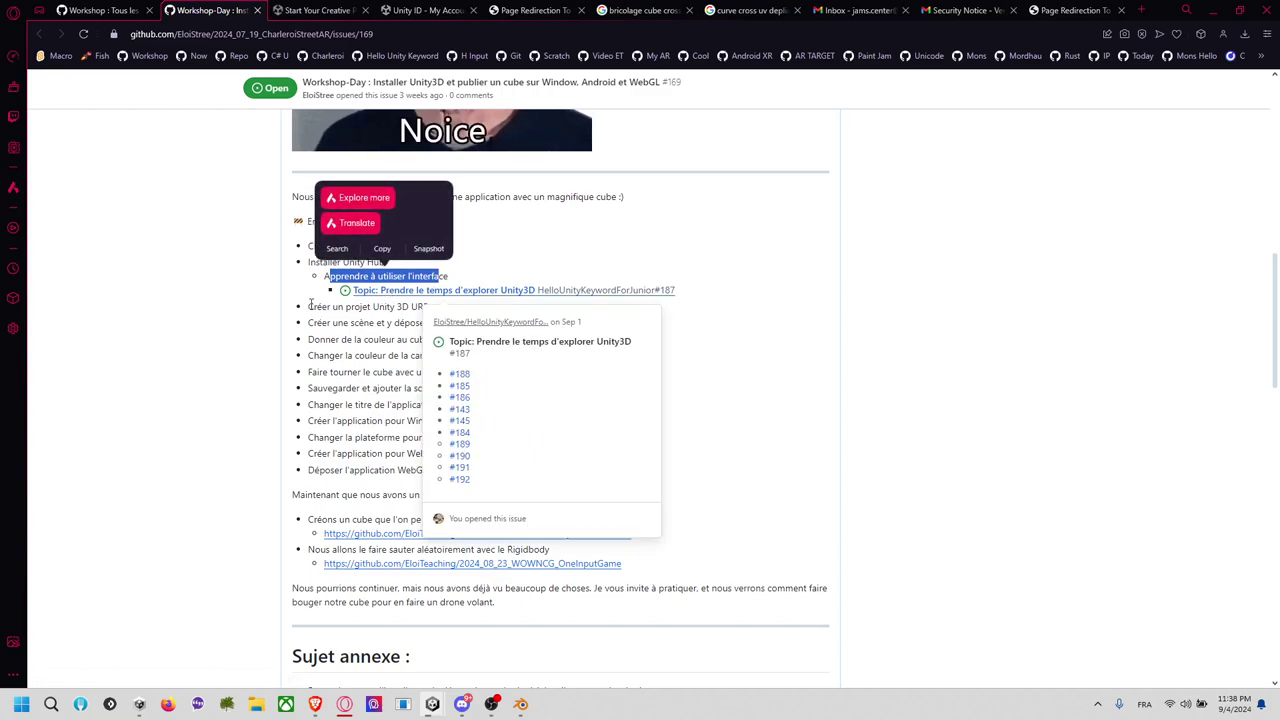
{"action": "left_click_drag", "start_coordinate": [308, 306], "coordinate": [402, 307]}
{"action": "left_click", "coordinate": [444, 272]}
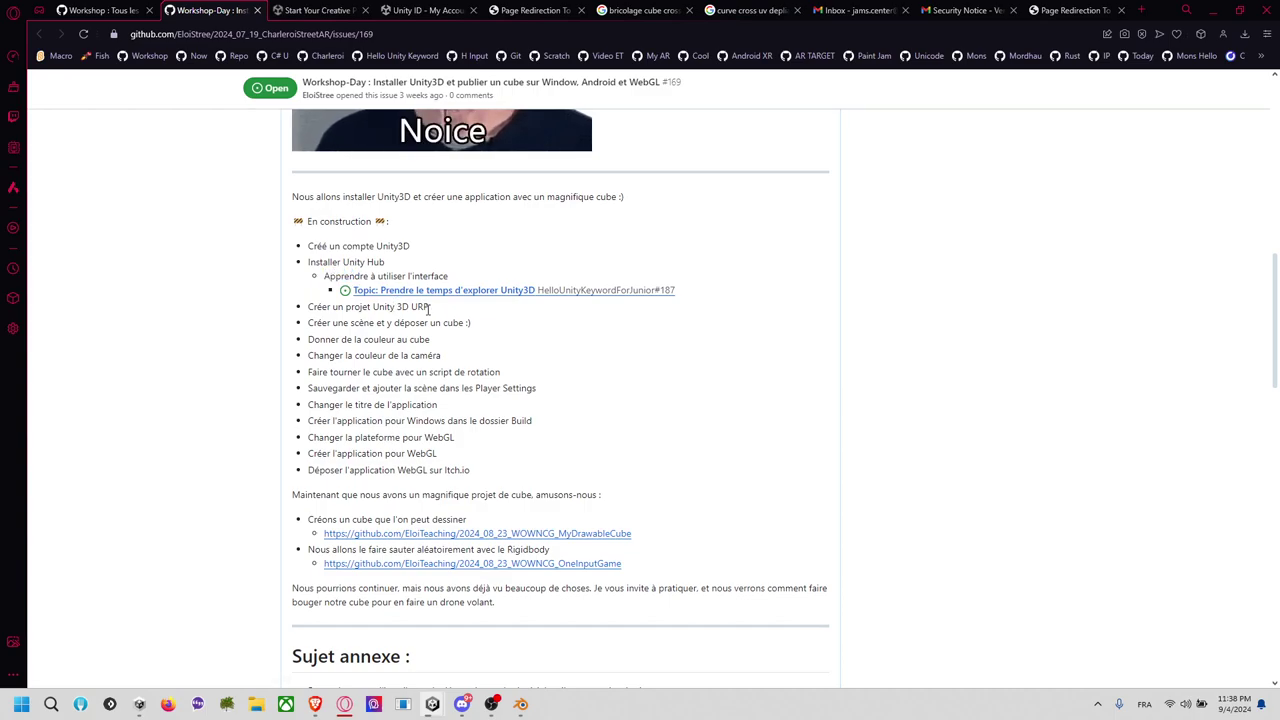
{"action": "left_click_drag", "start_coordinate": [436, 315], "coordinate": [311, 312]}
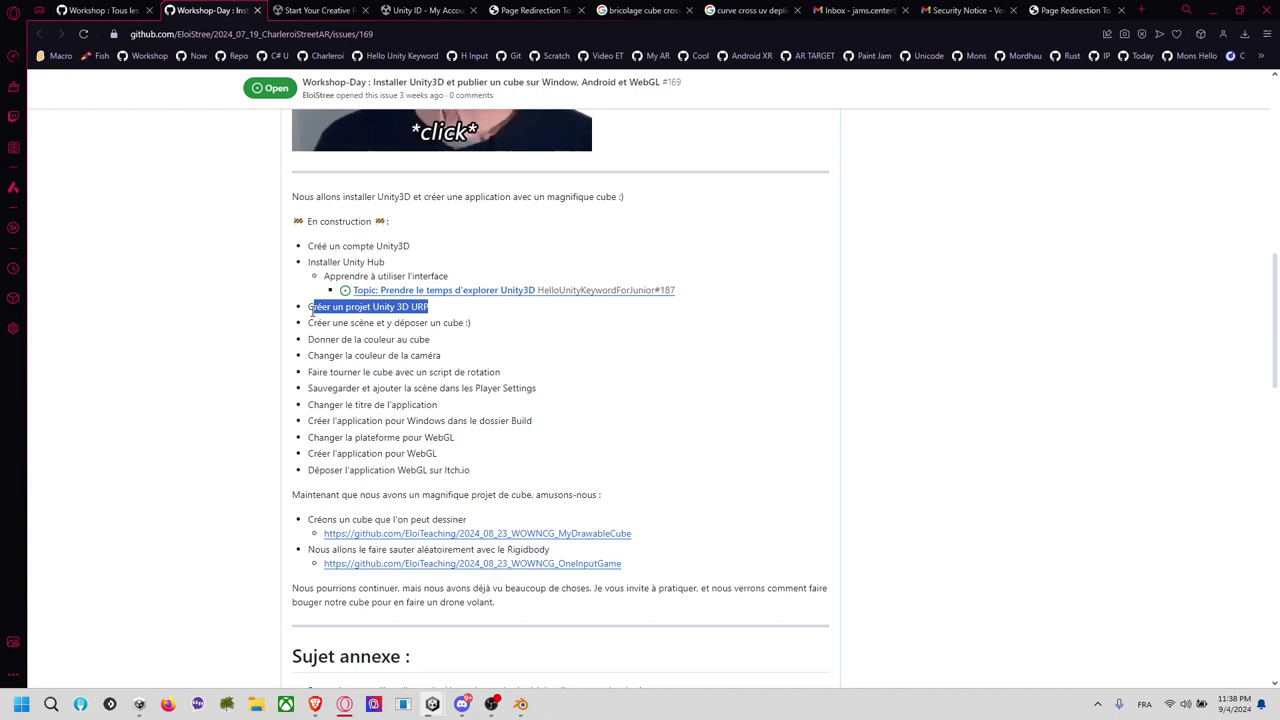
{"action": "left_click_drag", "start_coordinate": [311, 312], "coordinate": [311, 312]}
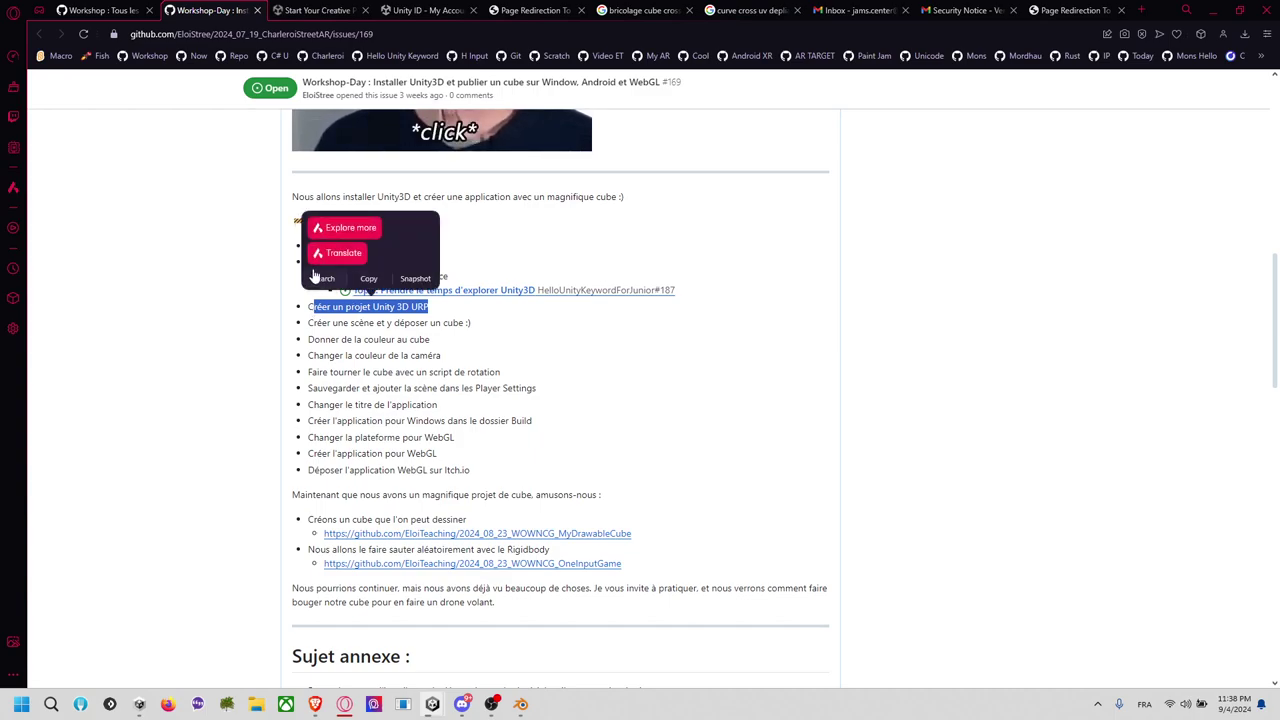
{"action": "left_click", "coordinate": [440, 312]}
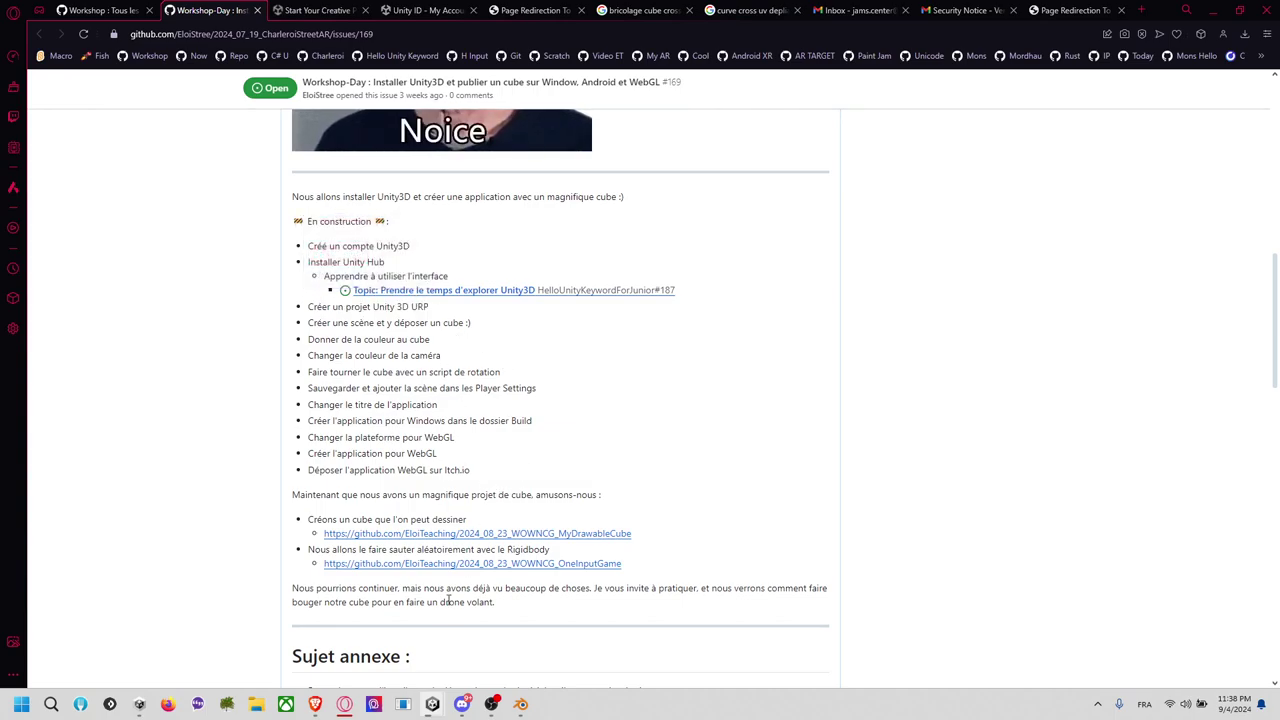
{"action": "mouse_move", "coordinate": [432, 704]}
{"action": "left_click", "coordinate": [510, 630]}
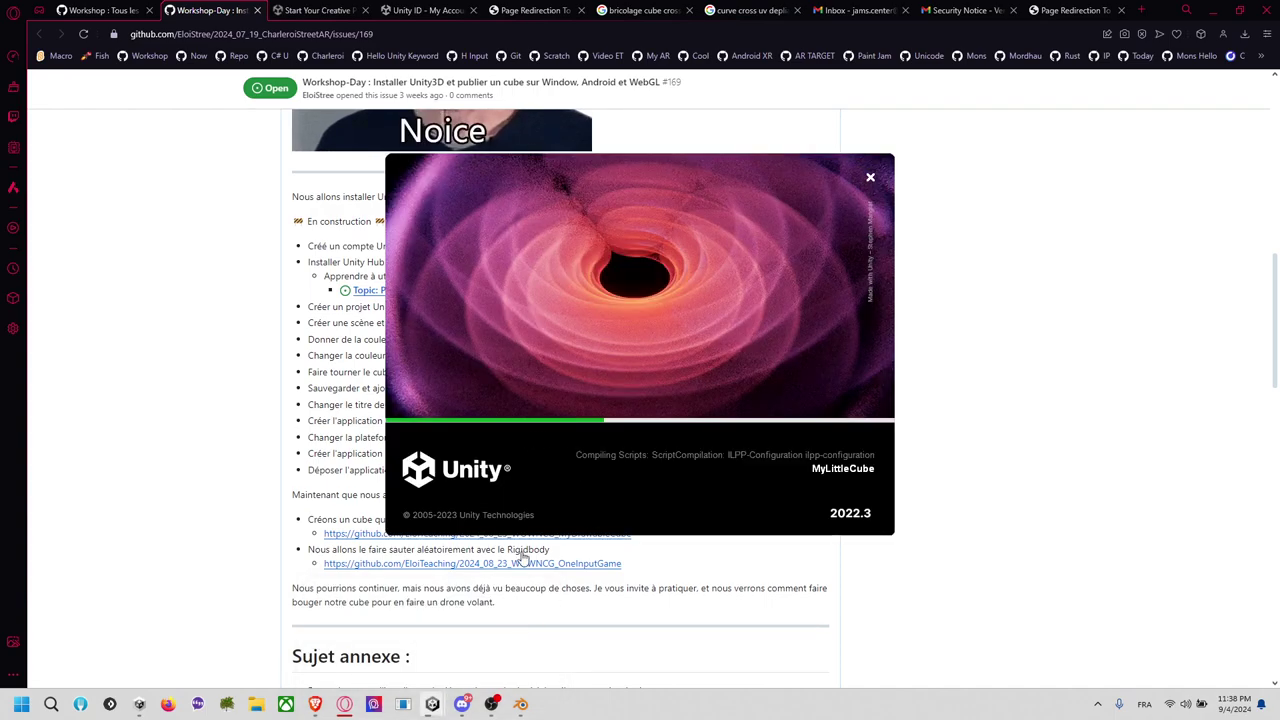
Step: Move the loading splash aside and maximise the MyLittleCube editor window once it opens
{"action": "mouse_move", "coordinate": [702, 162]}
{"action": "left_mouse_down"}
{"action": "mouse_move", "coordinate": [904, 176]}
{"action": "mouse_move", "coordinate": [960, 152]}
{"action": "left_mouse_up"}
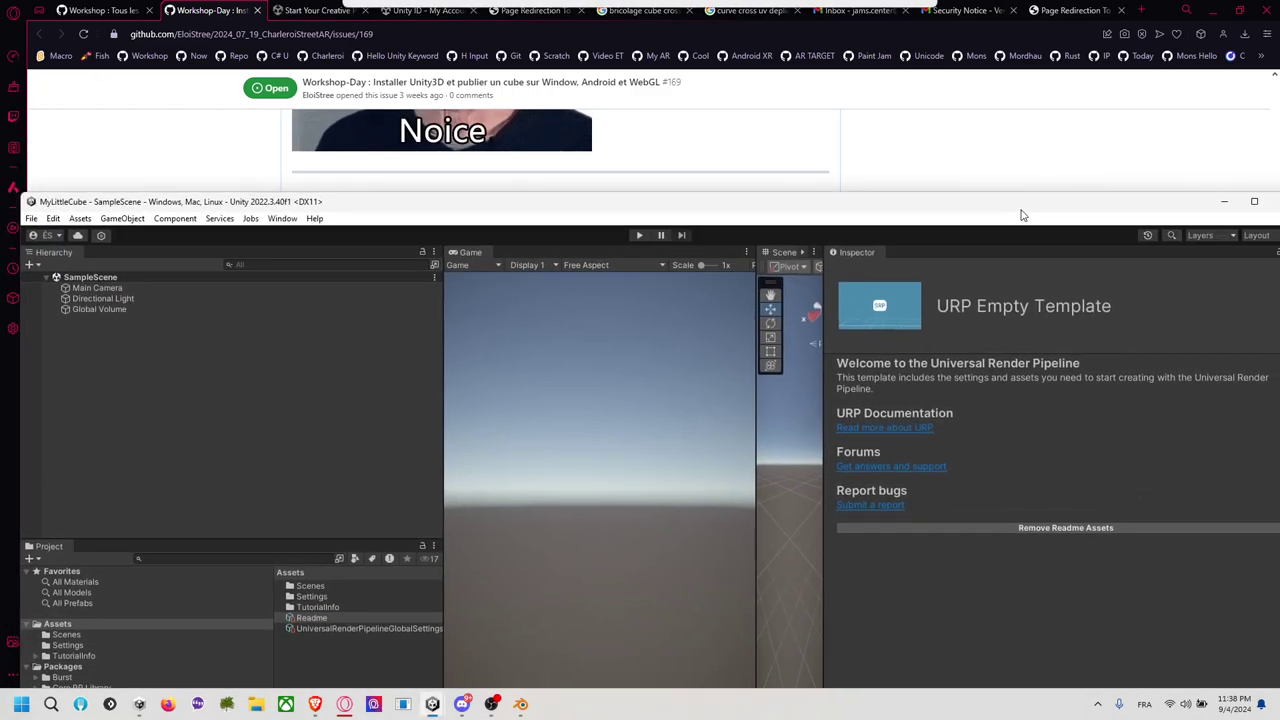
{"action": "left_click_drag", "start_coordinate": [1185, 212], "coordinate": [976, 248]}
{"action": "left_click", "coordinate": [1044, 241]}
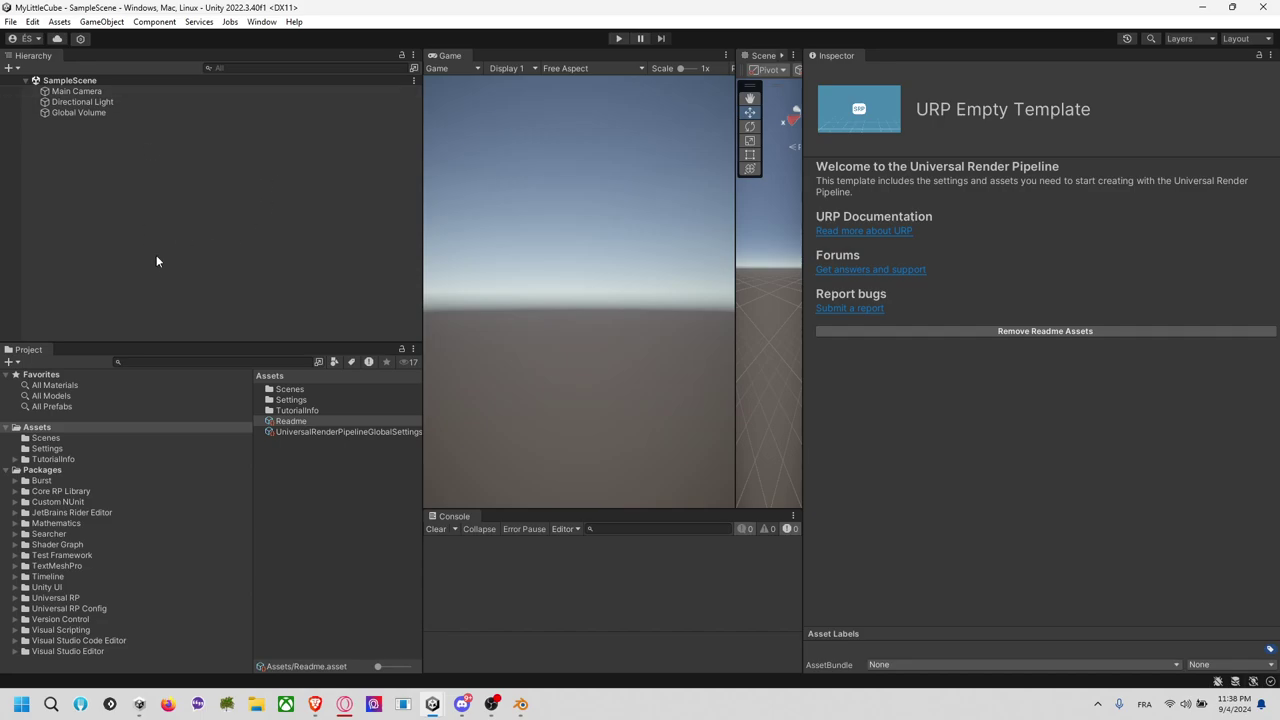
Step: Add a Cube to the scene and widen the Scene and Game views
{"action": "right_click", "coordinate": [117, 176]}
{"action": "mouse_move", "coordinate": [238, 392]}
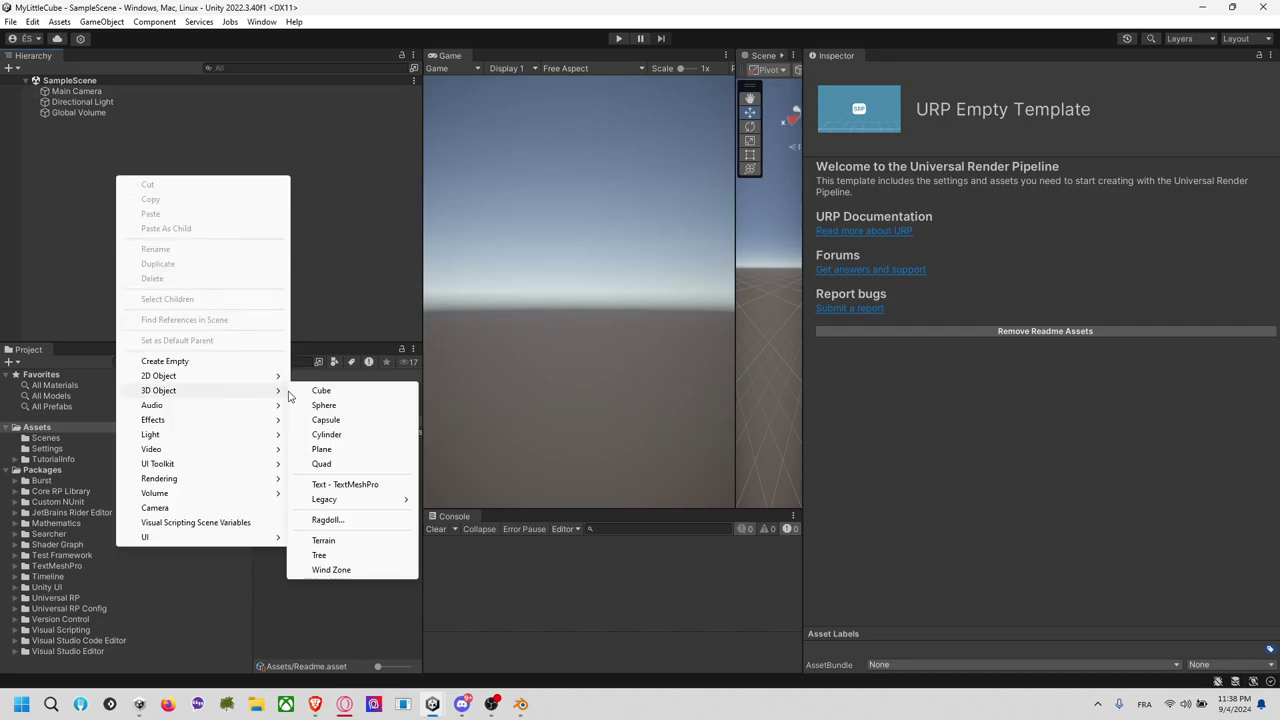
{"action": "left_click", "coordinate": [321, 391]}
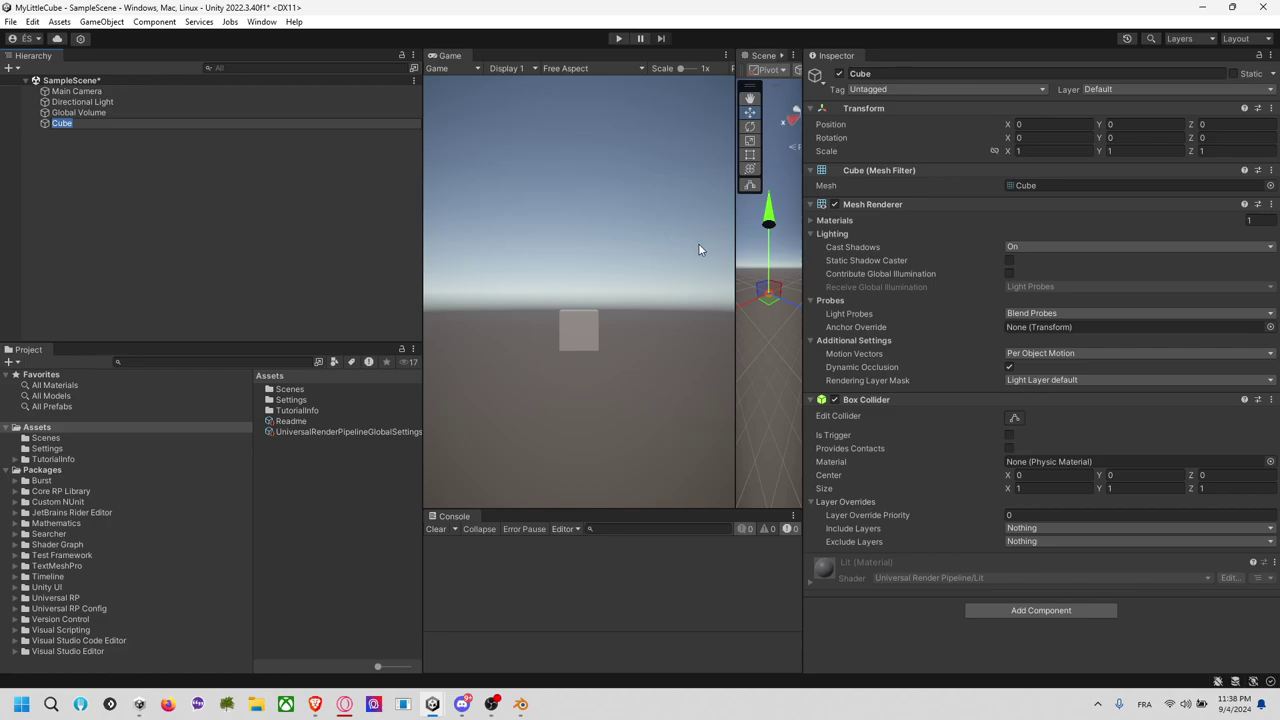
{"action": "left_click_drag", "start_coordinate": [734, 282], "coordinate": [575, 271]}
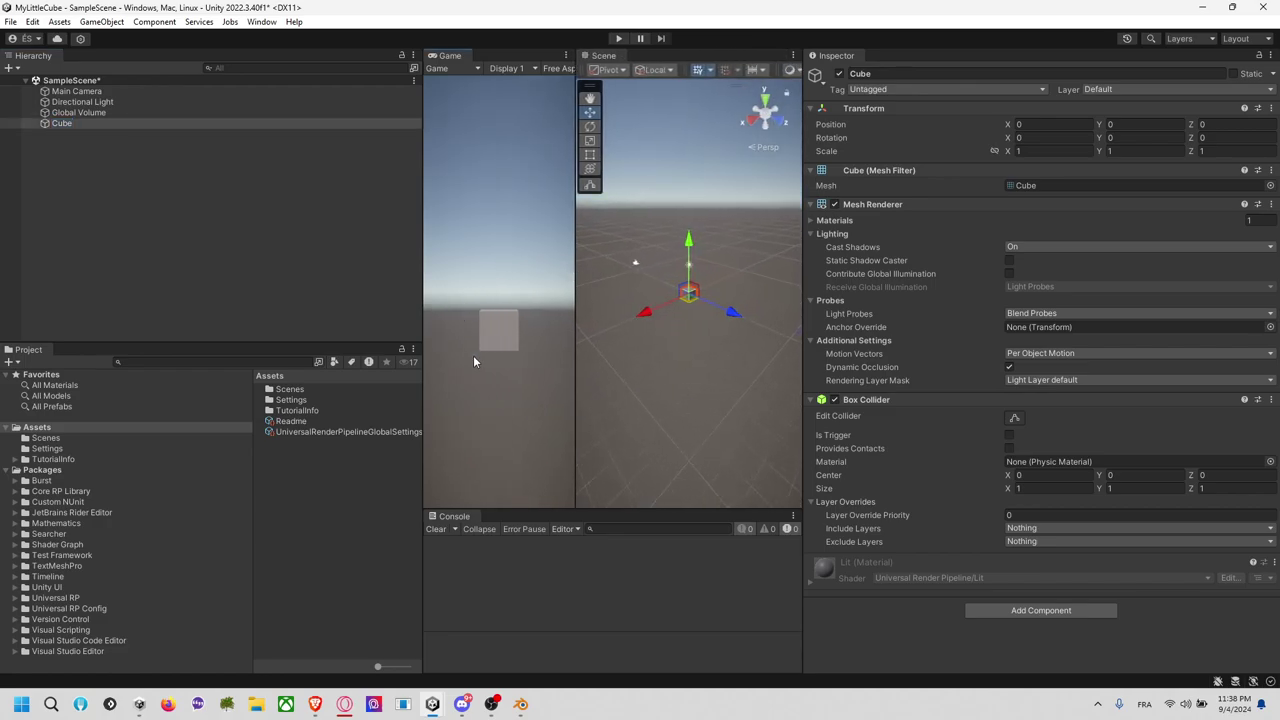
{"action": "left_click_drag", "start_coordinate": [422, 276], "coordinate": [294, 280]}
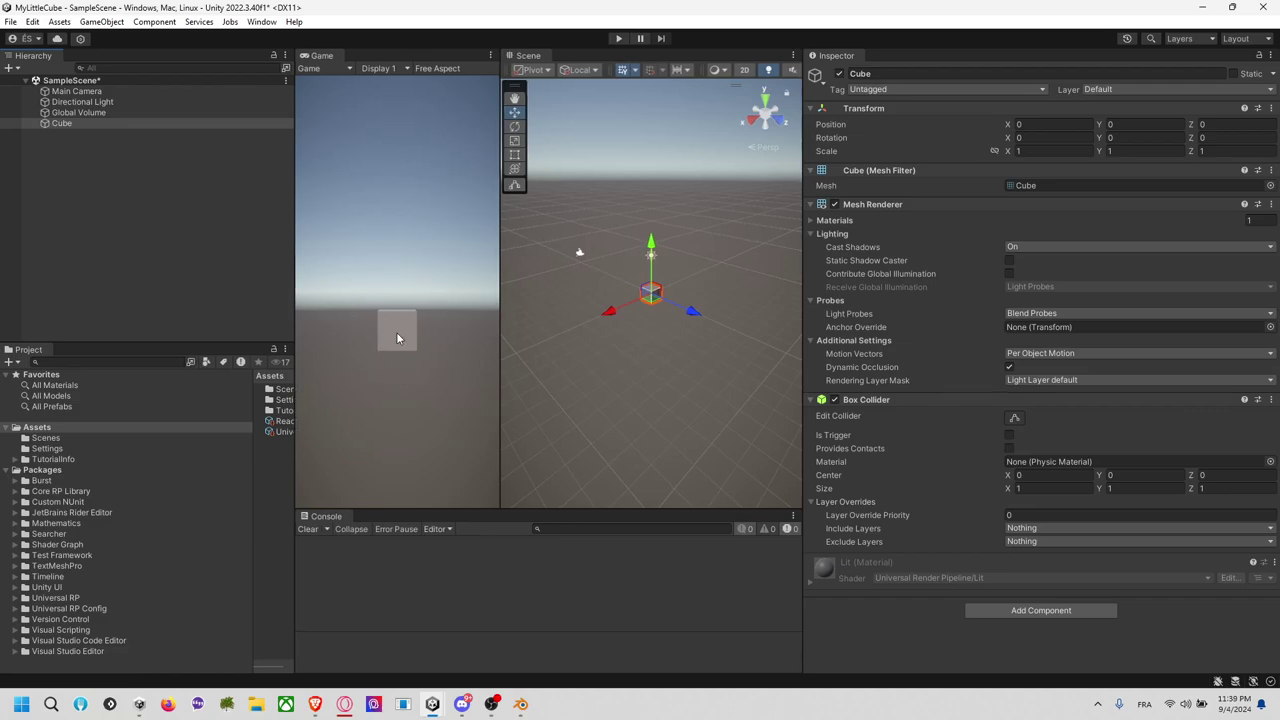
Step: Move the cube forward along Z and stretch it along its depth
{"action": "left_click", "coordinate": [746, 319]}
{"action": "mouse_move", "coordinate": [746, 319]}
{"action": "right_mouse_down"}
{"action": "mouse_move", "coordinate": [667, 303]}
{"action": "mouse_move", "coordinate": [738, 314]}
{"action": "right_mouse_up"}
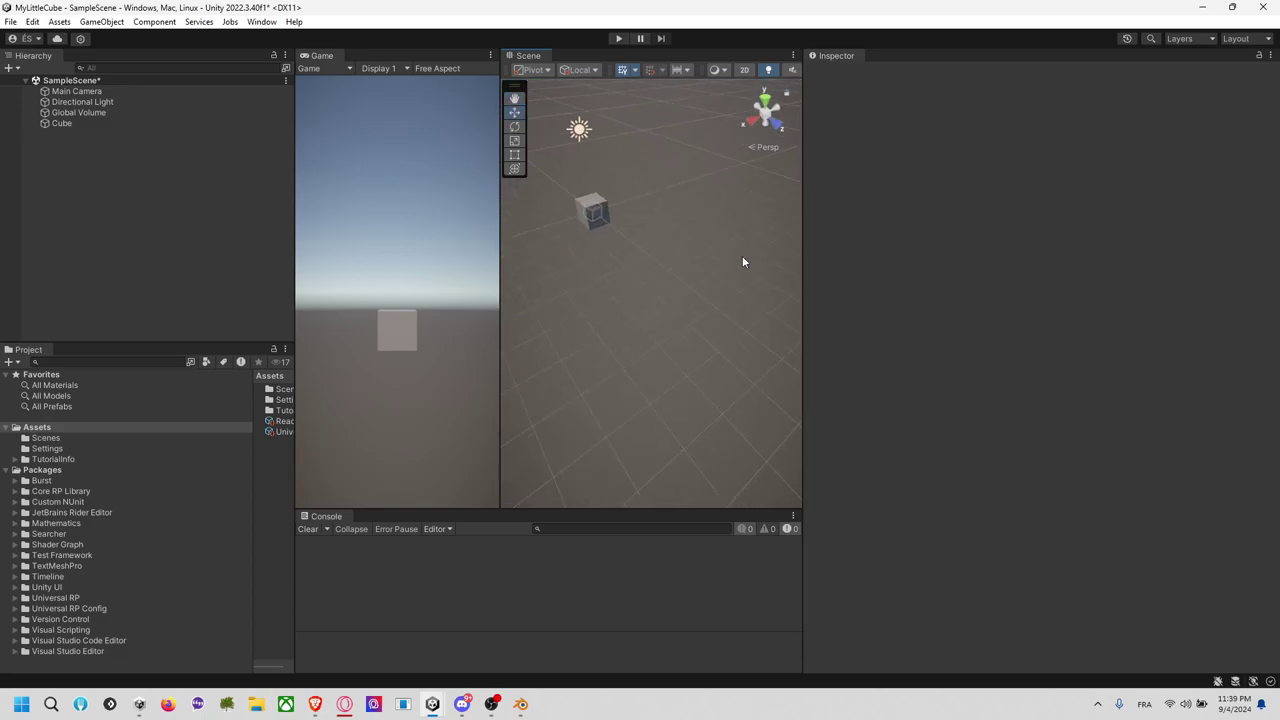
{"action": "left_click", "coordinate": [662, 397]}
{"action": "mouse_move", "coordinate": [662, 397]}
{"action": "middle_mouse_down"}
{"action": "mouse_move", "coordinate": [612, 335]}
{"action": "mouse_move", "coordinate": [662, 292]}
{"action": "middle_mouse_up"}
{"action": "left_click", "coordinate": [630, 294]}
{"action": "left_click_drag", "start_coordinate": [643, 320], "coordinate": [694, 370]}
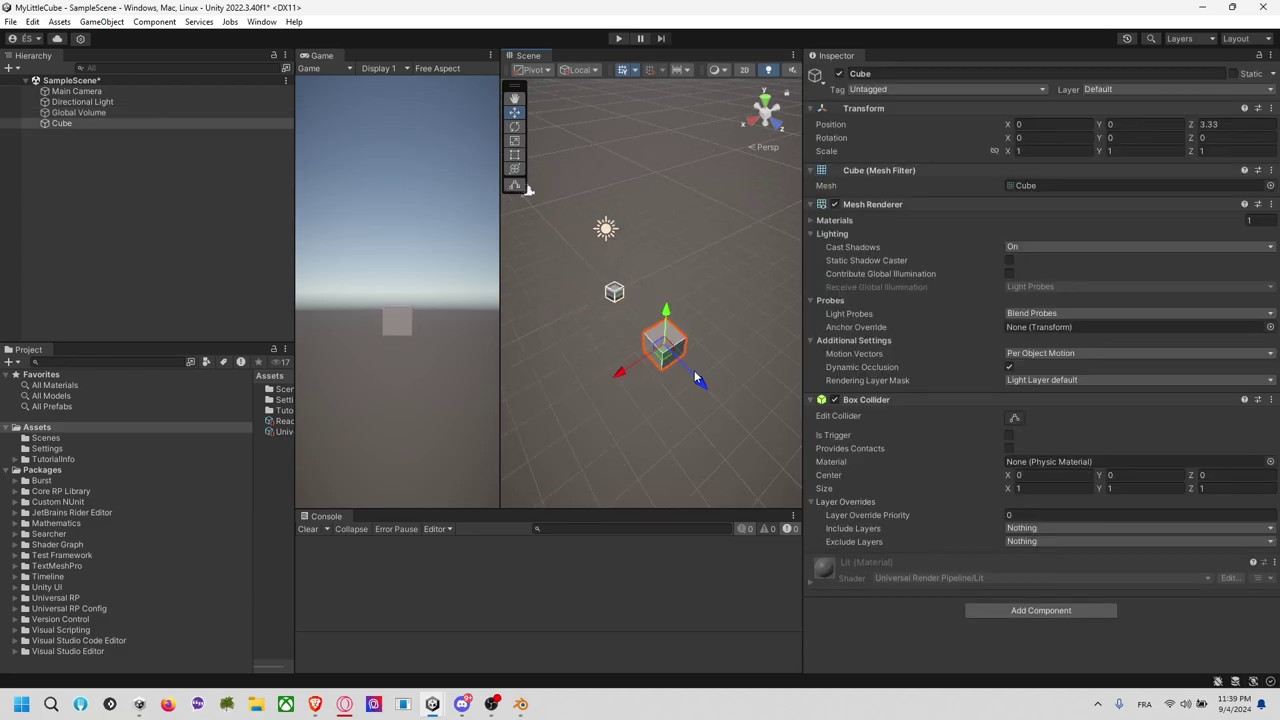
{"action": "left_click", "coordinate": [514, 156]}
{"action": "mouse_move", "coordinate": [666, 357]}
{"action": "left_mouse_down"}
{"action": "mouse_move", "coordinate": [682, 370]}
{"action": "mouse_move", "coordinate": [636, 372]}
{"action": "mouse_move", "coordinate": [700, 375]}
{"action": "mouse_move", "coordinate": [780, 483]}
{"action": "mouse_move", "coordinate": [701, 412]}
{"action": "mouse_move", "coordinate": [726, 432]}
{"action": "mouse_move", "coordinate": [617, 248]}
{"action": "left_mouse_up"}
Step: Turn the cube about its vertical axis and slide it across the ground plane
{"action": "key", "text": "r"}
{"action": "left_click", "coordinate": [514, 126]}
{"action": "left_click", "coordinate": [514, 112]}
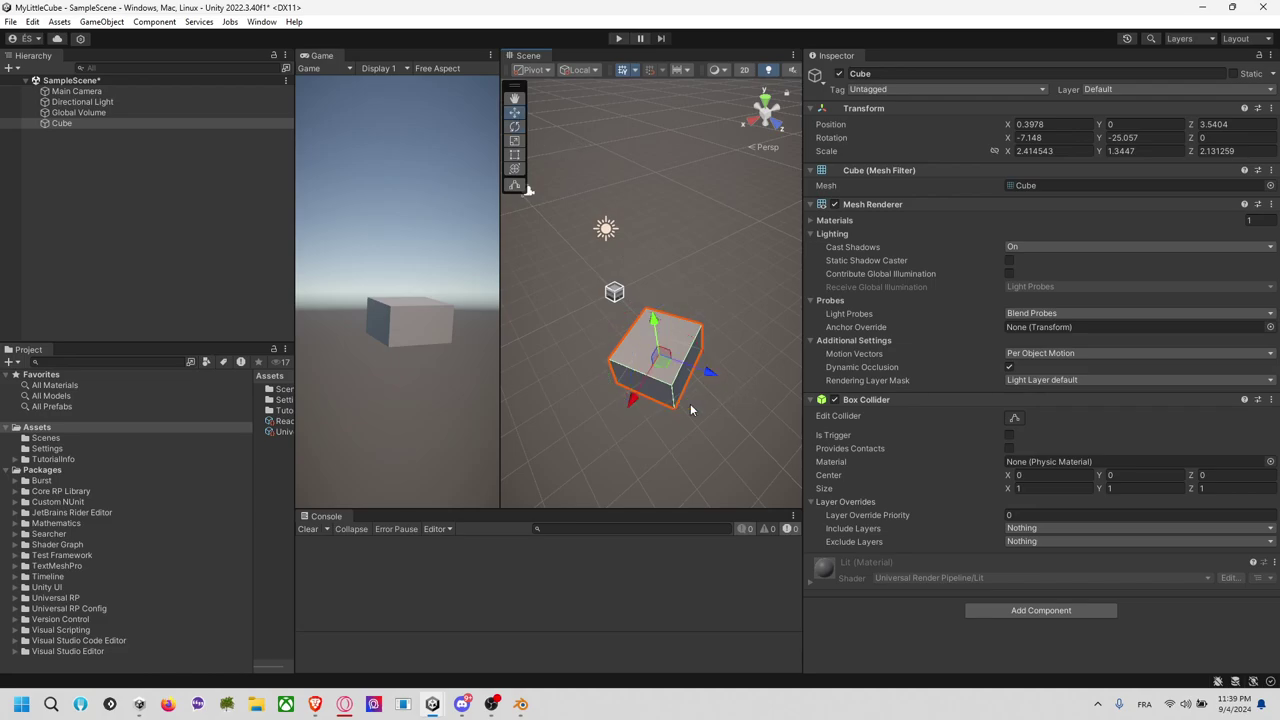
{"action": "left_click", "coordinate": [693, 412]}
{"action": "left_click", "coordinate": [632, 395]}
{"action": "left_click_drag", "start_coordinate": [634, 405], "coordinate": [655, 358]}
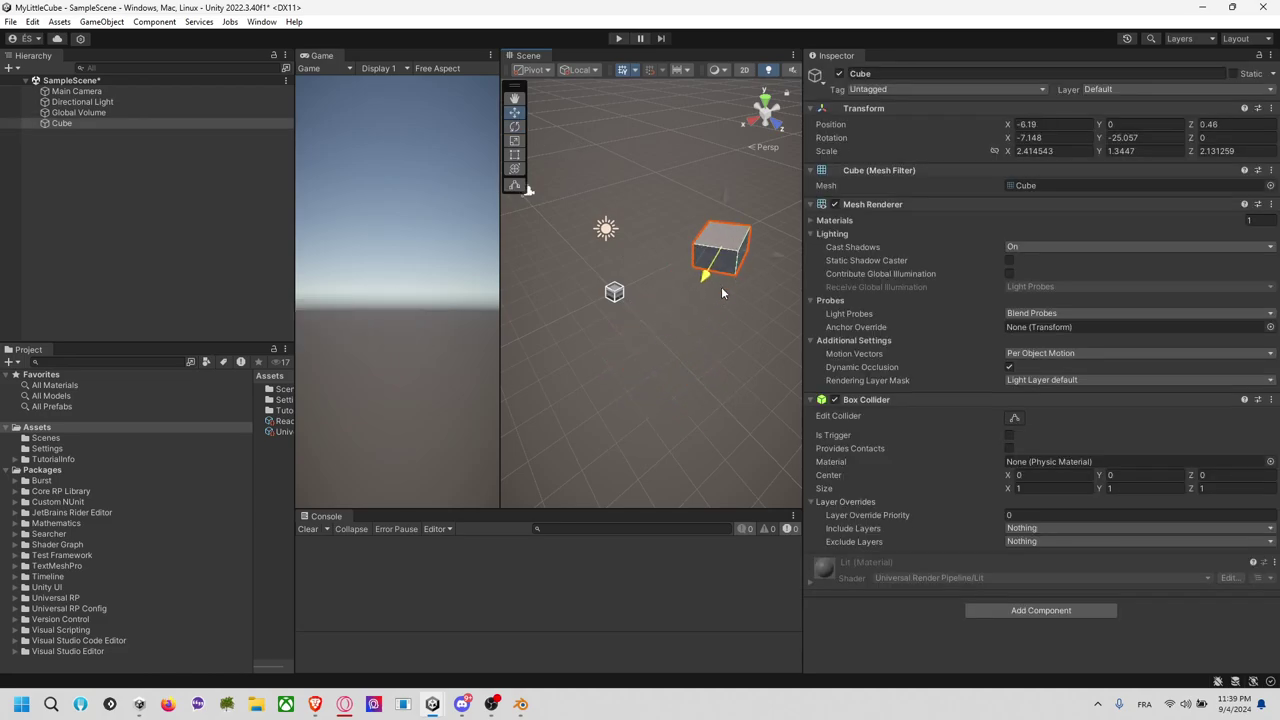
Step: Pan, orbit and zoom the Scene view to frame the cube
{"action": "left_click", "coordinate": [514, 98]}
{"action": "mouse_move", "coordinate": [738, 250]}
{"action": "left_mouse_down"}
{"action": "mouse_move", "coordinate": [640, 281]}
{"action": "mouse_move", "coordinate": [737, 237]}
{"action": "left_mouse_up"}
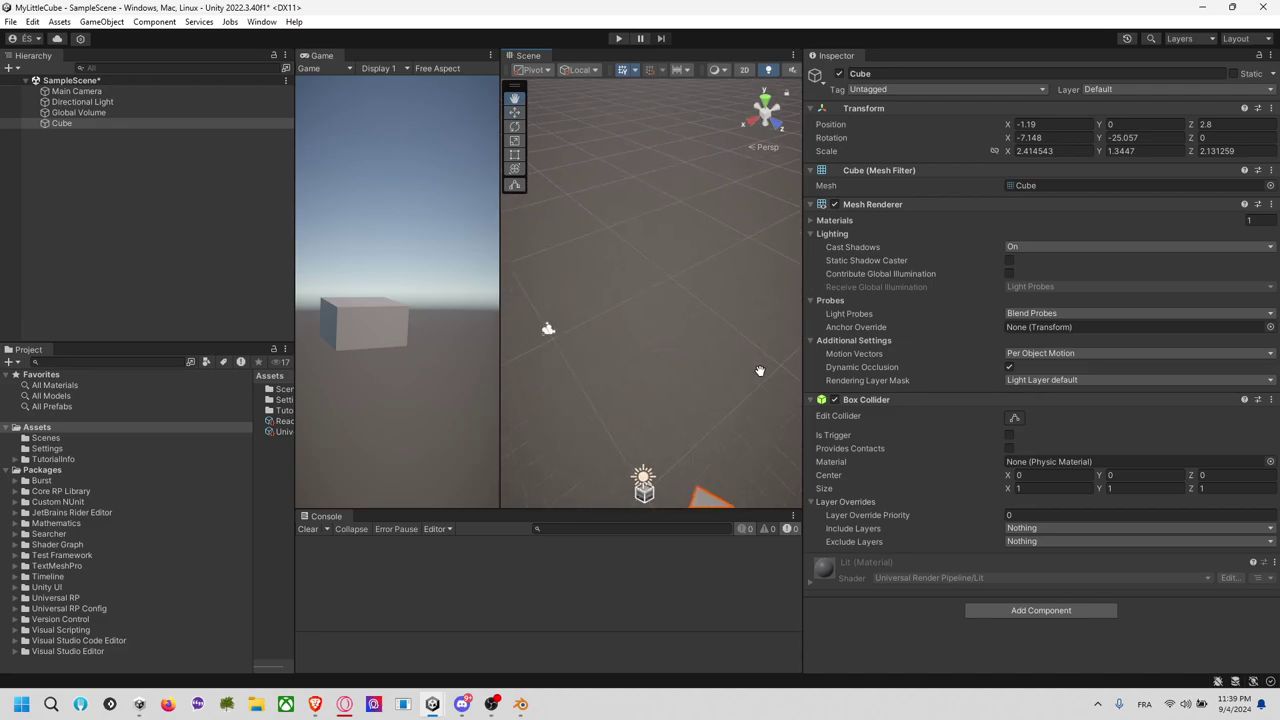
{"action": "mouse_move", "coordinate": [737, 319]}
{"action": "left_mouse_down"}
{"action": "mouse_move", "coordinate": [738, 343]}
{"action": "mouse_move", "coordinate": [671, 352]}
{"action": "mouse_move", "coordinate": [685, 307]}
{"action": "left_mouse_up"}
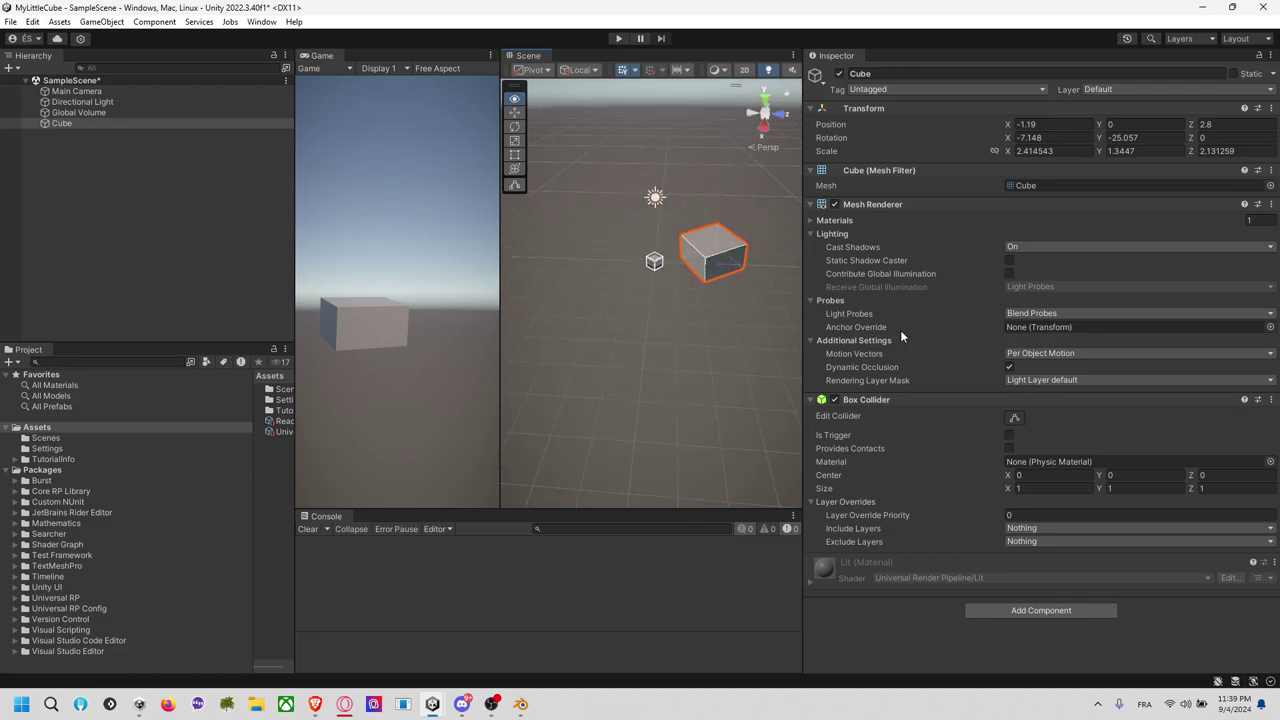
{"action": "mouse_move", "coordinate": [685, 307]}
{"action": "left_mouse_down", "text": "alt"}
{"action": "mouse_move", "coordinate": [791, 325]}
{"action": "mouse_move", "coordinate": [663, 288]}
{"action": "left_mouse_up", "text": "alt"}
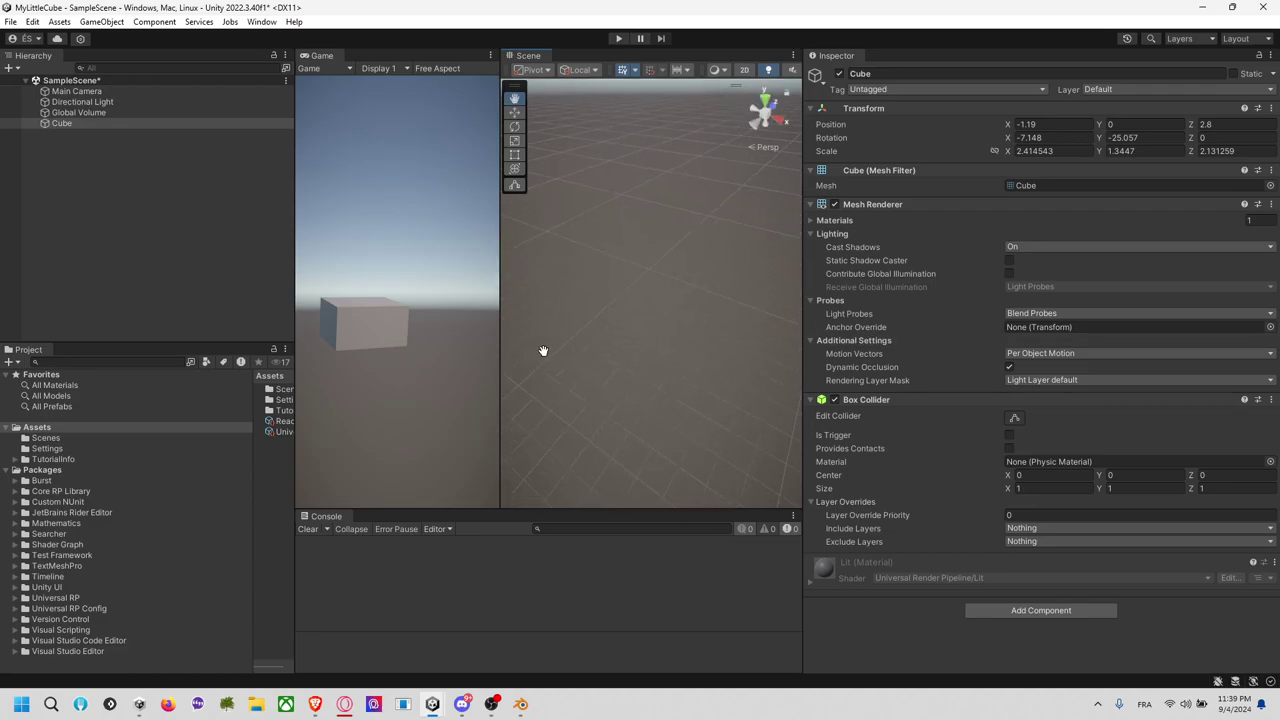
{"action": "scroll", "coordinate": [663, 288], "scroll_direction": "up", "scroll_amount": 3}
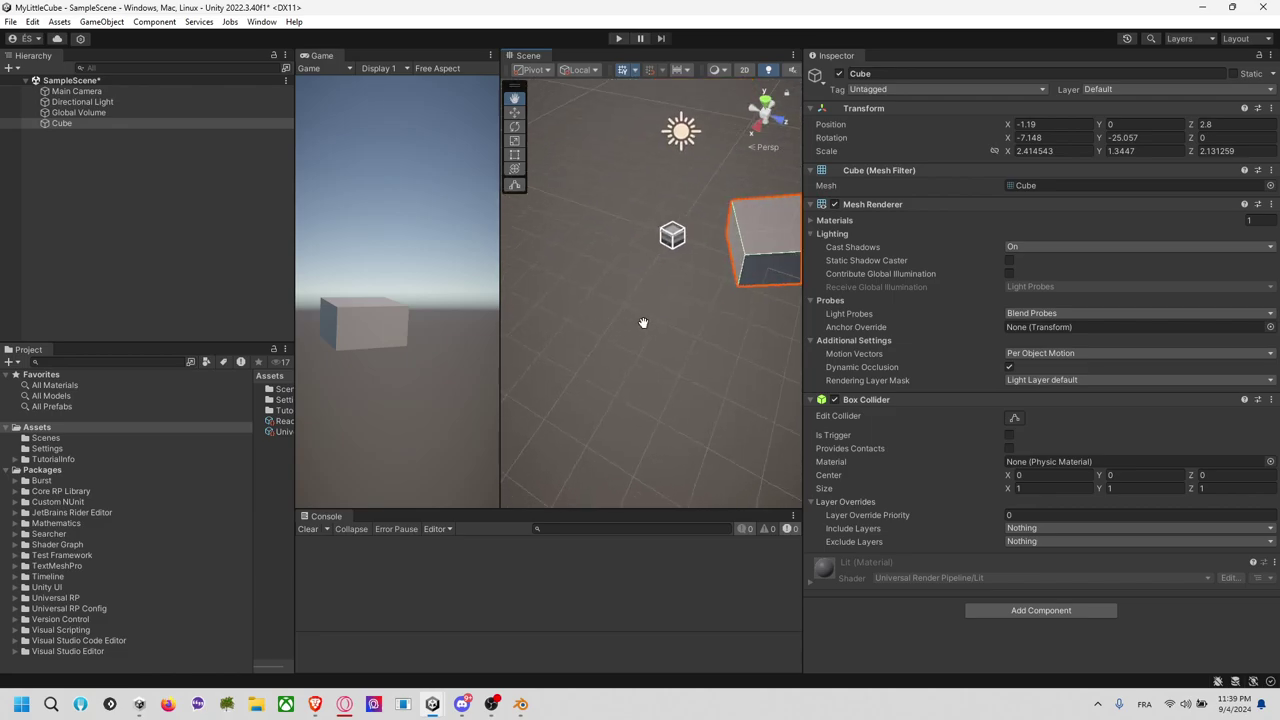
{"action": "left_click_drag", "start_coordinate": [643, 323], "coordinate": [566, 291]}
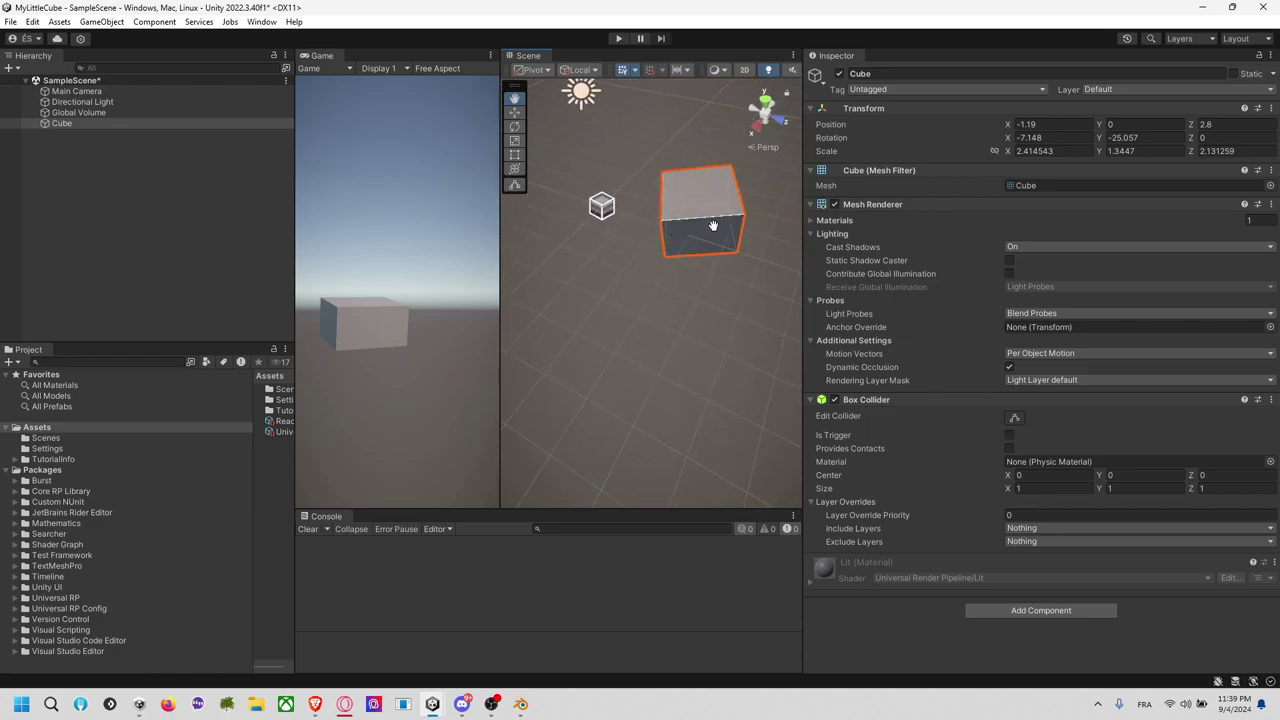
{"action": "left_click_drag", "start_coordinate": [712, 225], "coordinate": [646, 313]}
{"action": "key", "text": "w"}
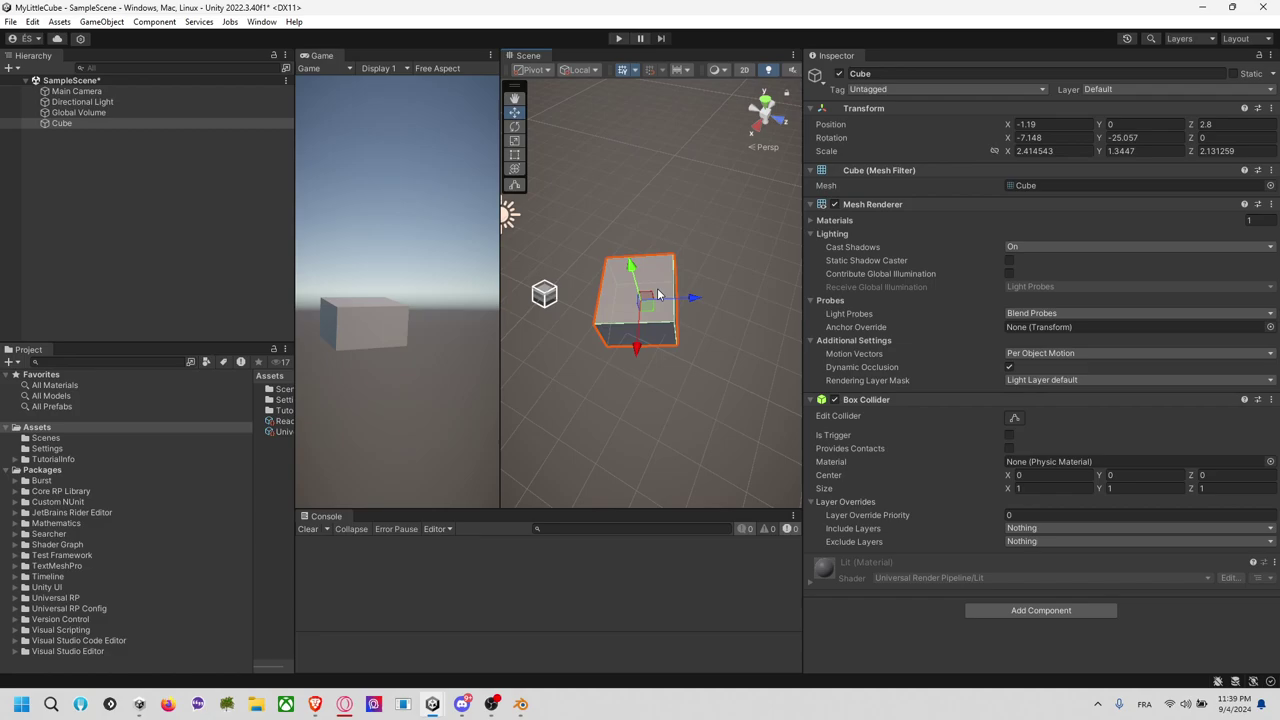
{"action": "scroll", "coordinate": [673, 289], "scroll_direction": "up", "scroll_amount": 2}
{"action": "scroll", "coordinate": [671, 305], "scroll_direction": "up", "scroll_amount": 3}
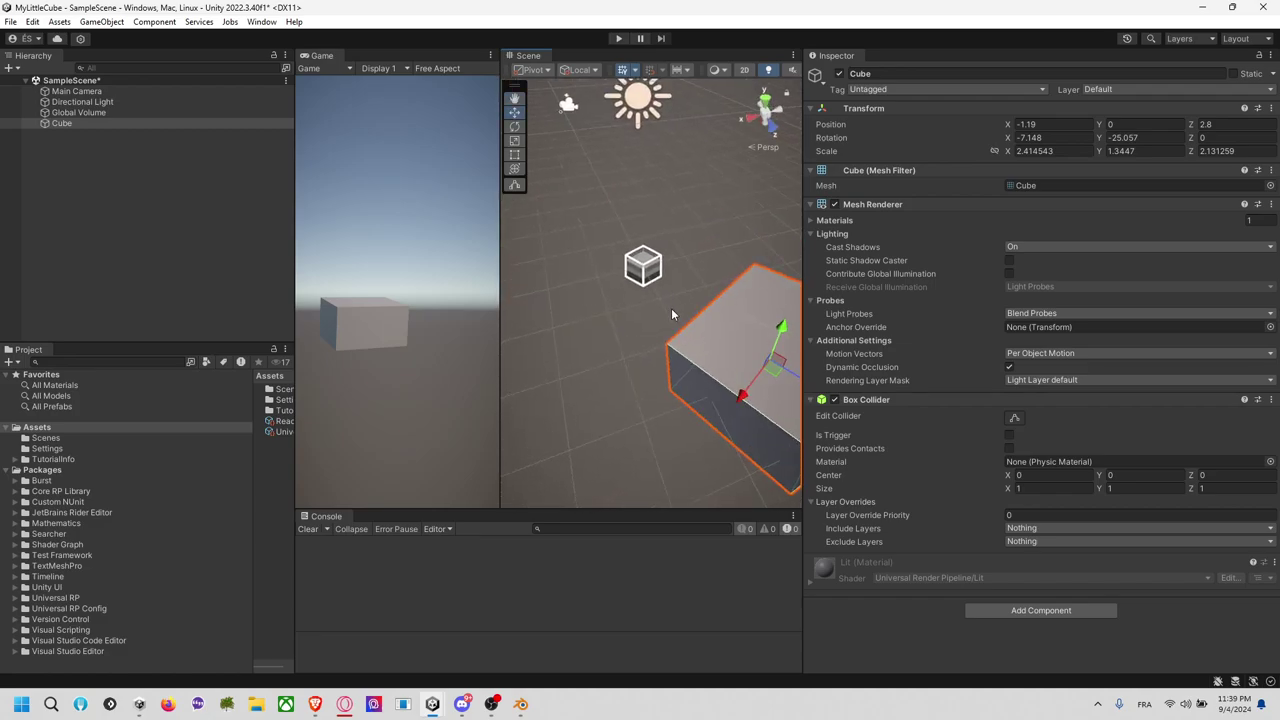
{"action": "key", "text": "f"}
{"action": "scroll", "coordinate": [585, 248], "scroll_direction": "up", "scroll_amount": 3}
{"action": "scroll", "coordinate": [602, 243], "scroll_direction": "down", "scroll_amount": 2}
{"action": "scroll", "coordinate": [602, 247], "scroll_direction": "down", "scroll_amount": 2}
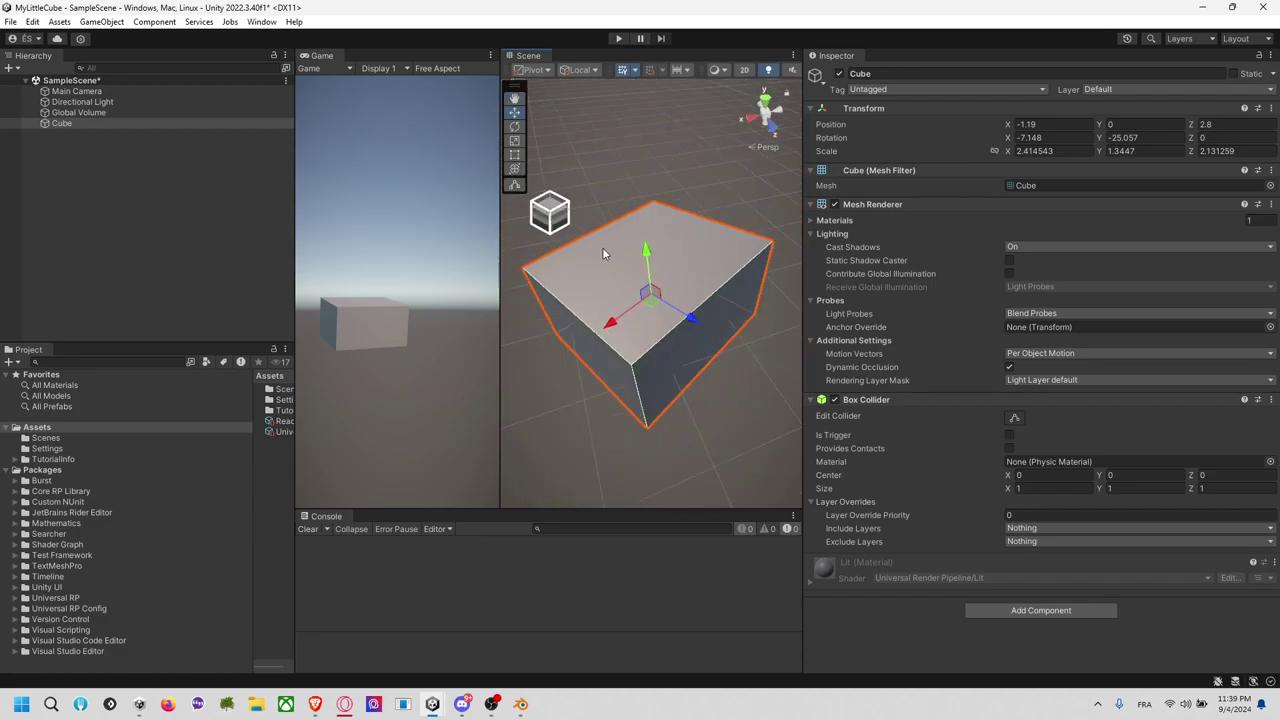
{"action": "scroll", "coordinate": [602, 247], "scroll_direction": "down", "scroll_amount": 2}
{"action": "scroll", "coordinate": [623, 261], "scroll_direction": "up", "scroll_amount": 1}
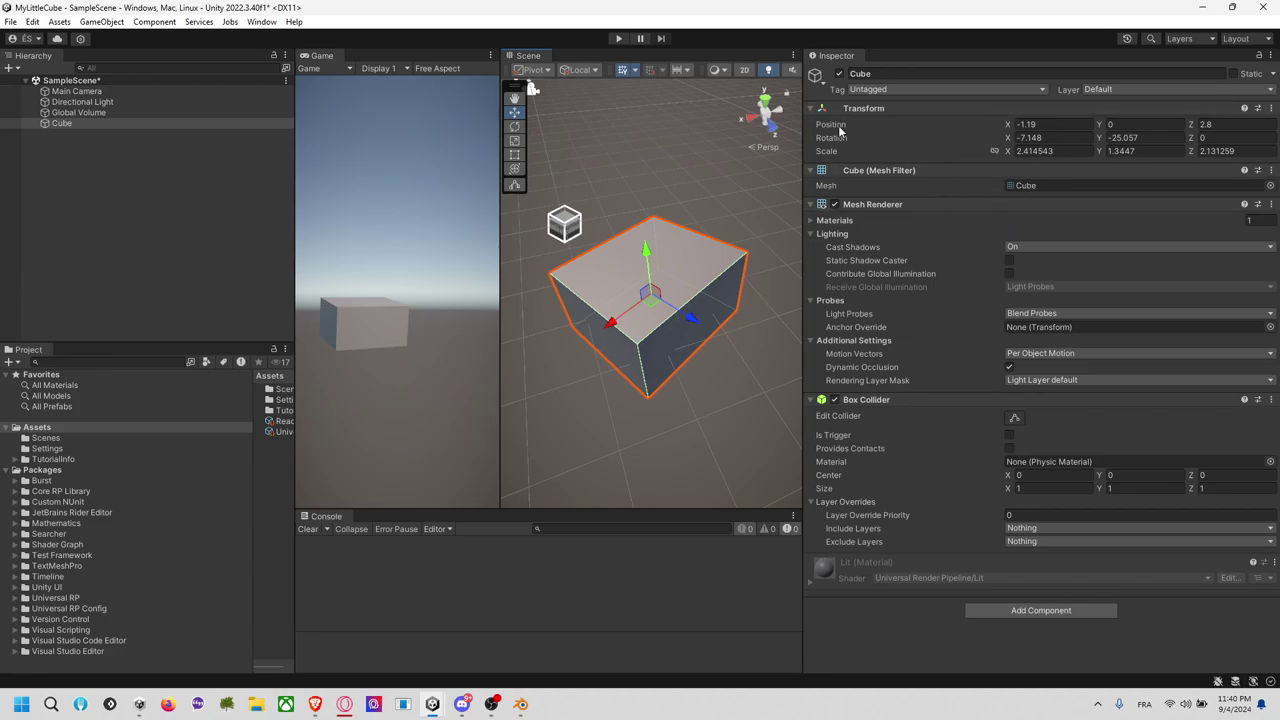
Step: Set the cube's Position and Rotation values to 0
{"action": "left_click", "coordinate": [1040, 124]}
{"action": "type", "text": "0"}
{"action": "key", "text": "Tab"}
{"action": "key", "text": "Tab"}
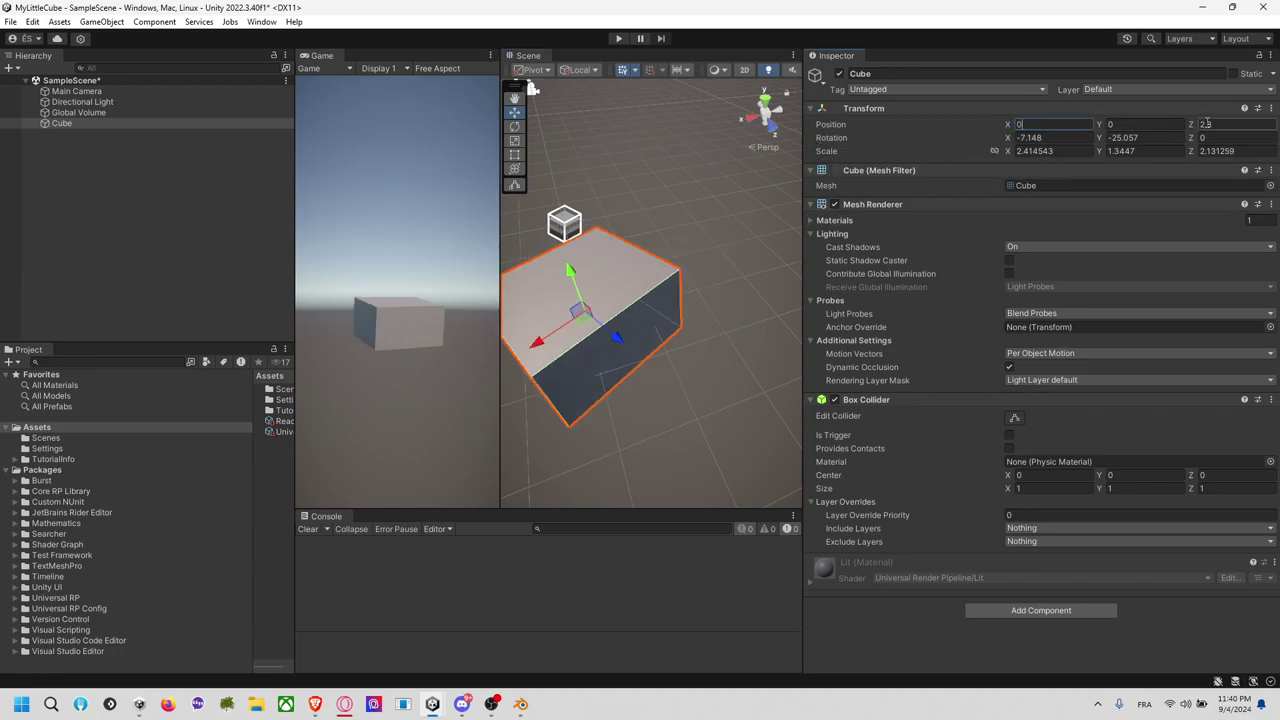
{"action": "type", "text": "0"}
{"action": "key", "text": "Return"}
{"action": "left_click", "coordinate": [1068, 138]}
{"action": "type", "text": "0"}
{"action": "left_click", "coordinate": [1135, 138]}
{"action": "type", "text": "0"}
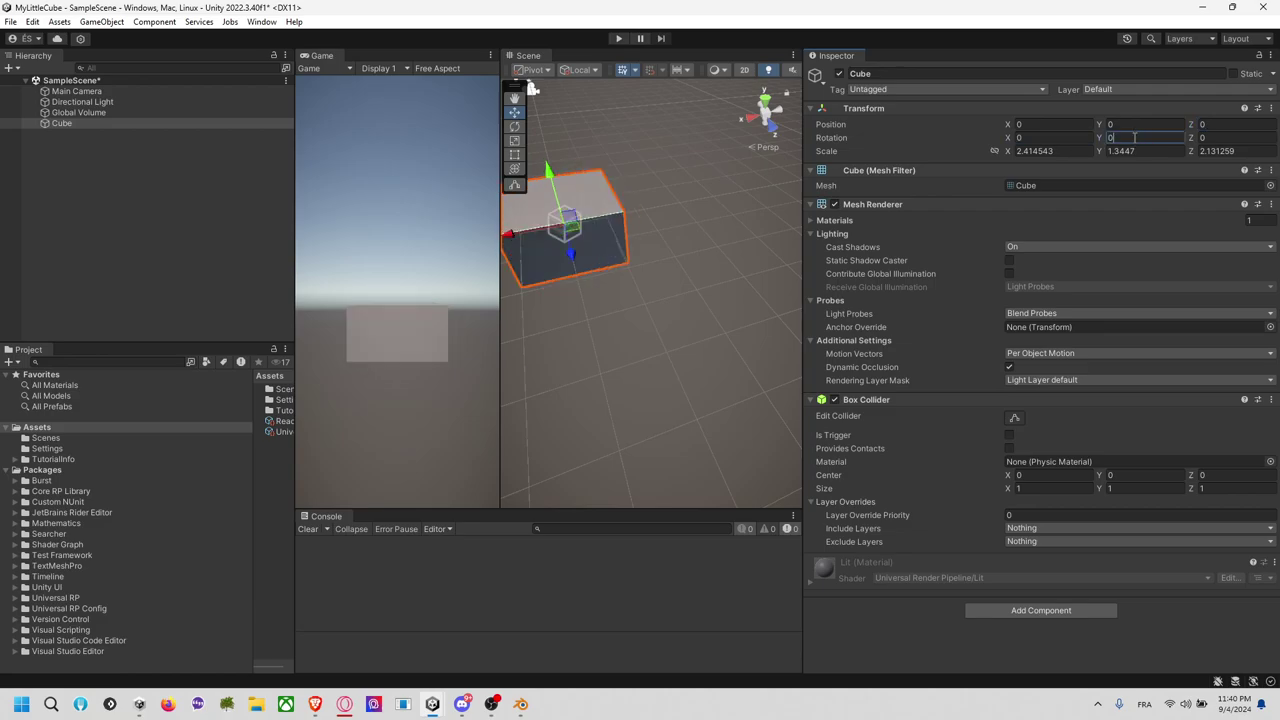
{"action": "key", "text": "Return"}
Step: Set all three Scale values to 1 and select the Cube
{"action": "left_click", "coordinate": [1056, 151]}
{"action": "type", "text": "1"}
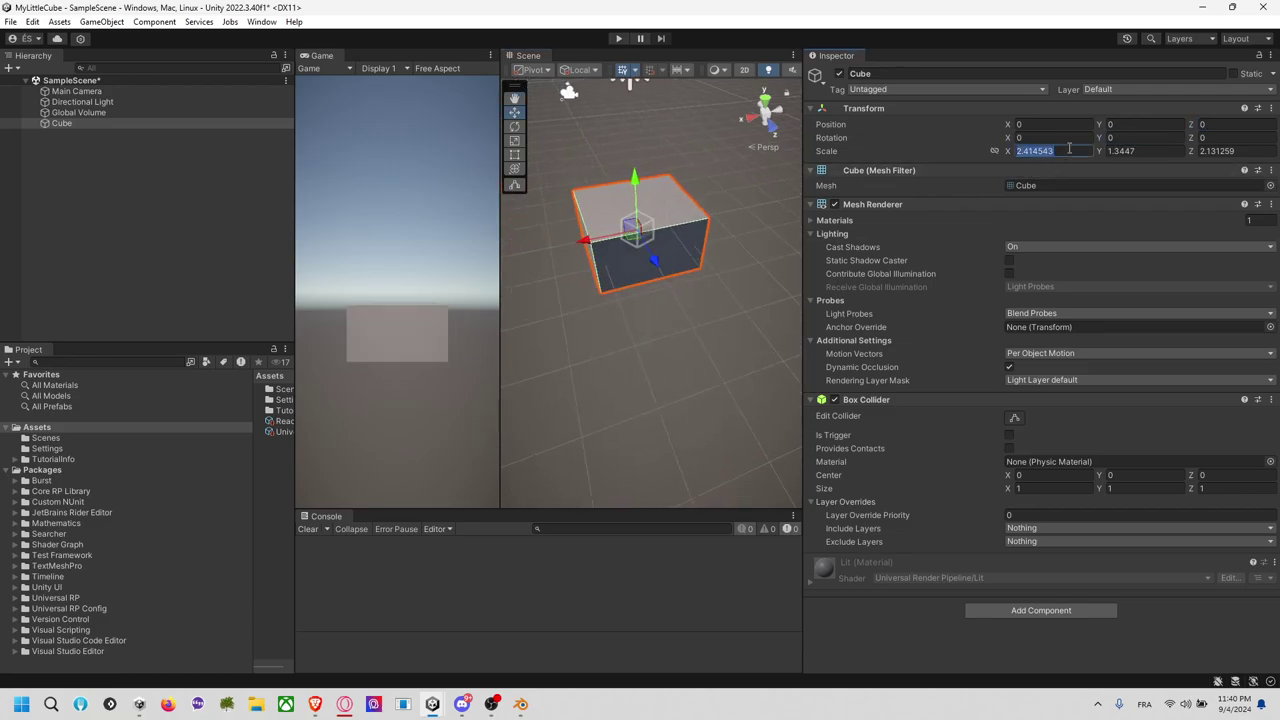
{"action": "left_click", "coordinate": [1152, 151]}
{"action": "type", "text": "1"}
{"action": "key", "text": "Tab"}
{"action": "type", "text": "1"}
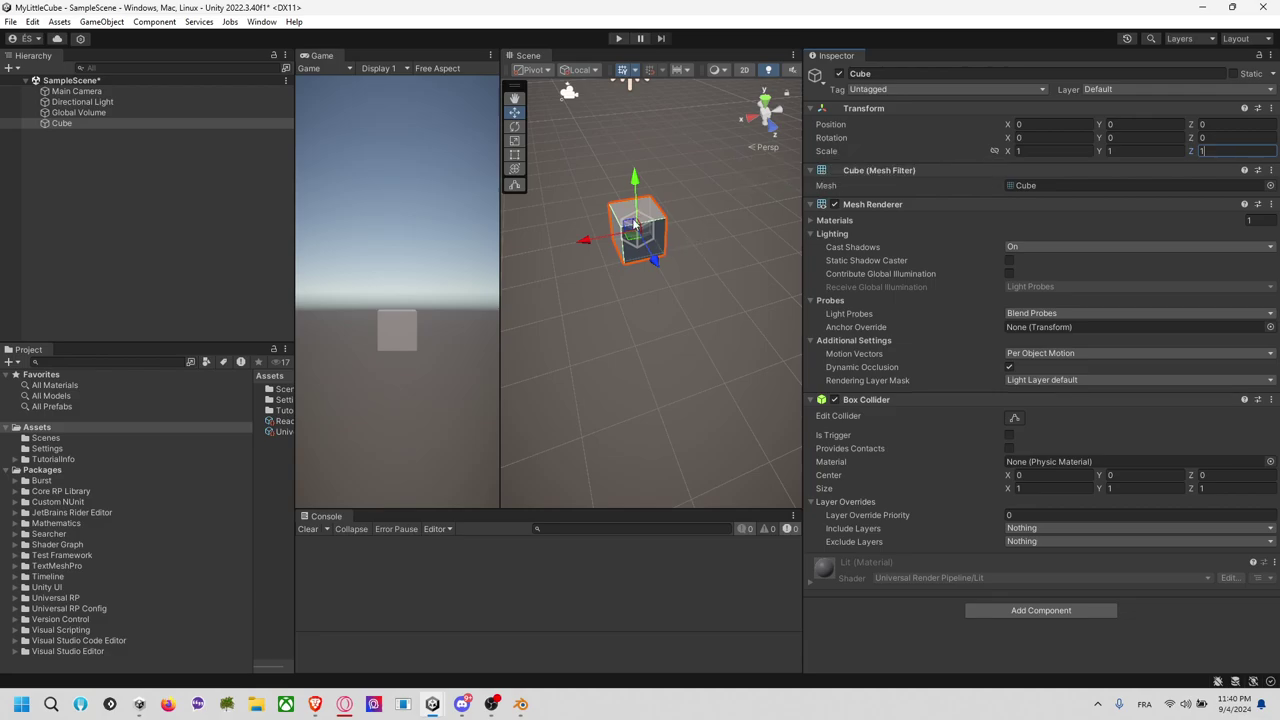
{"action": "left_click", "coordinate": [84, 123]}
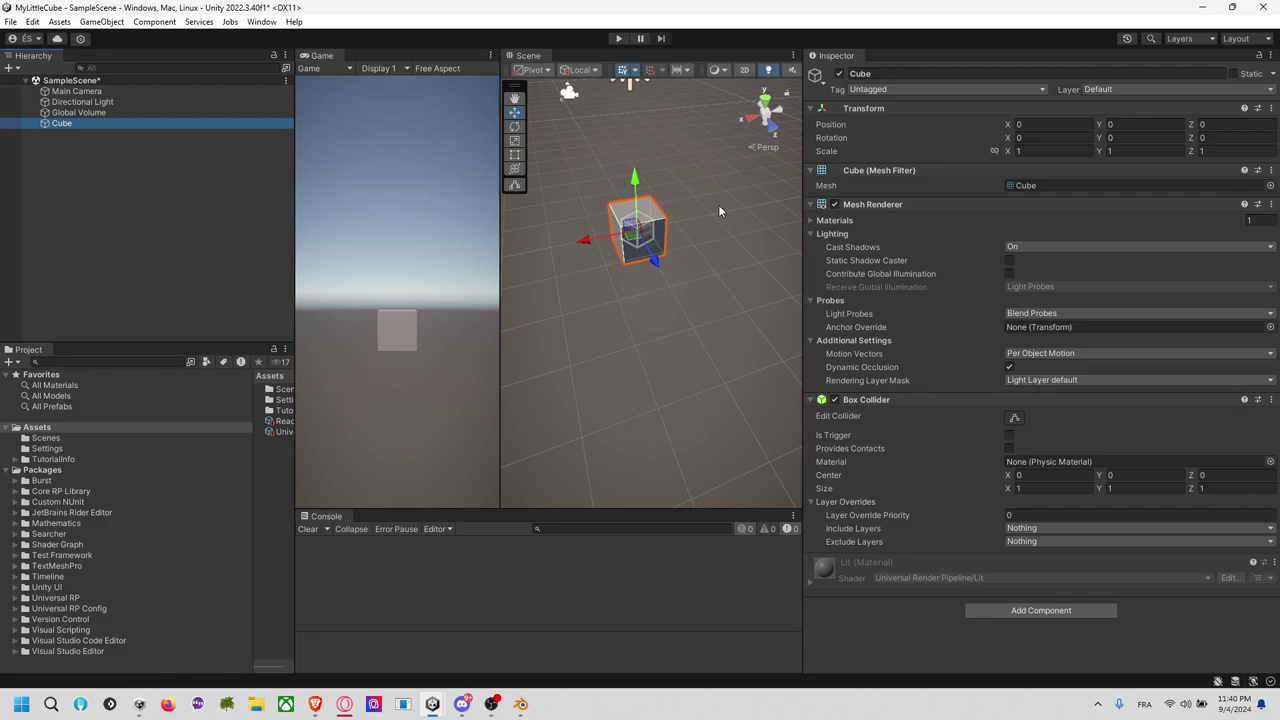
{"action": "scroll", "coordinate": [718, 210], "scroll_direction": "up", "scroll_amount": 3}
{"action": "left_click", "coordinate": [681, 222]}
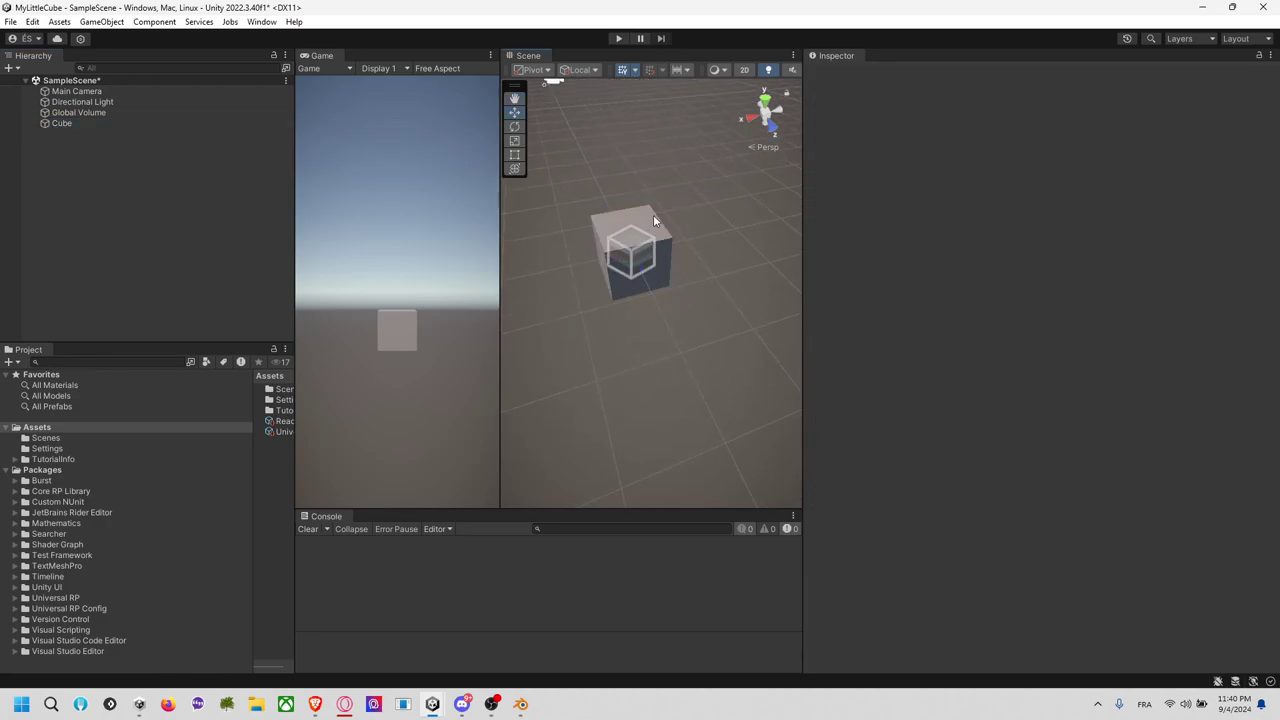
{"action": "left_click", "coordinate": [608, 250]}
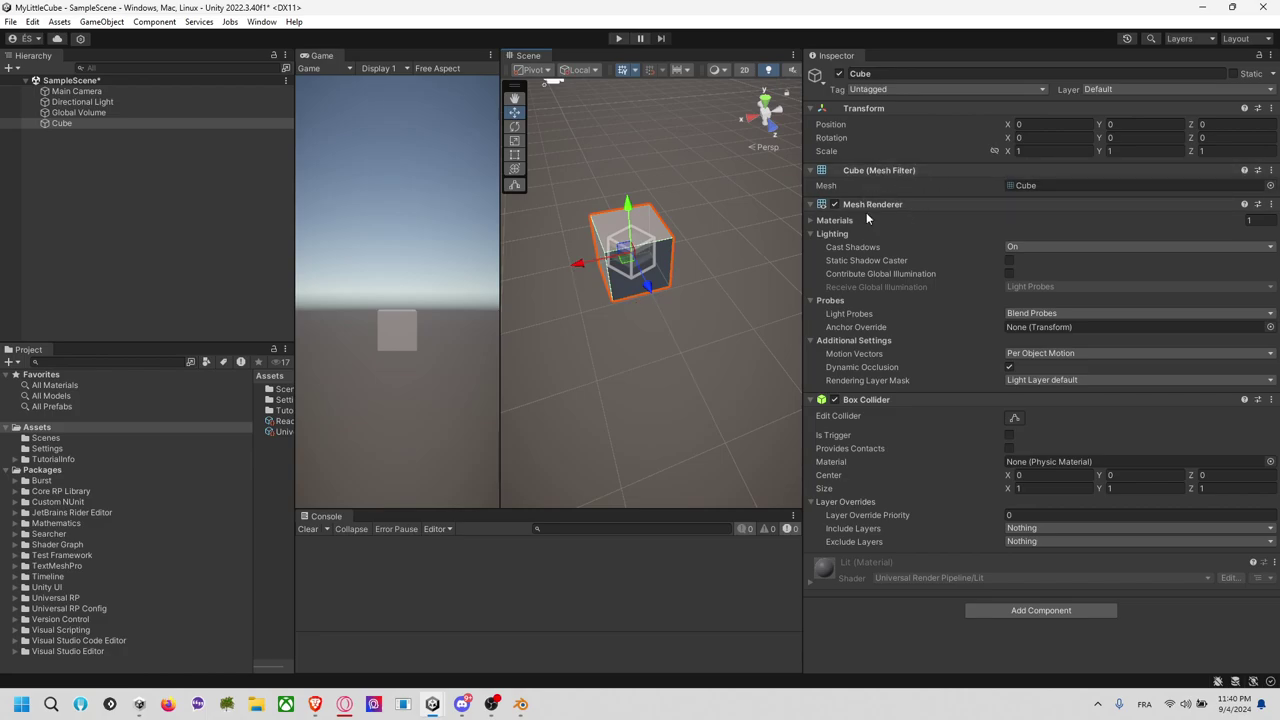
{"action": "left_click", "coordinate": [896, 169]}
{"action": "left_click", "coordinate": [920, 172]}
{"action": "left_click", "coordinate": [1019, 186]}
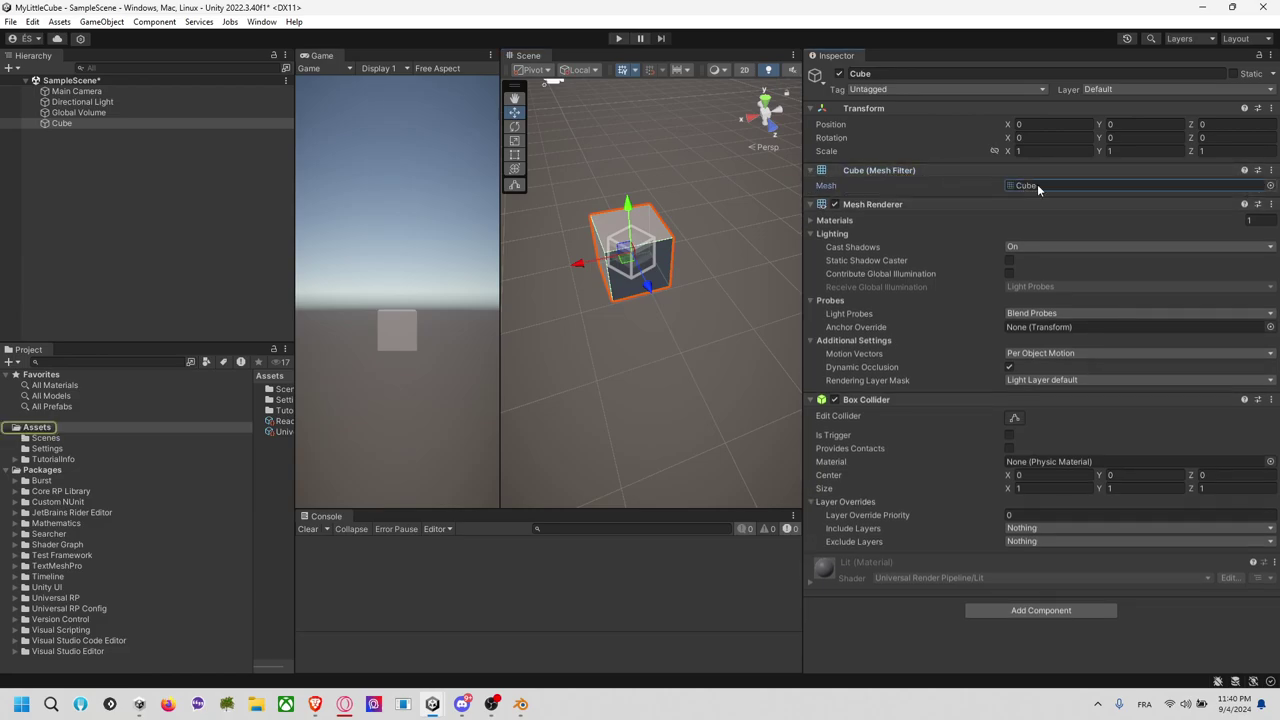
{"action": "double_click", "coordinate": [1021, 188]}
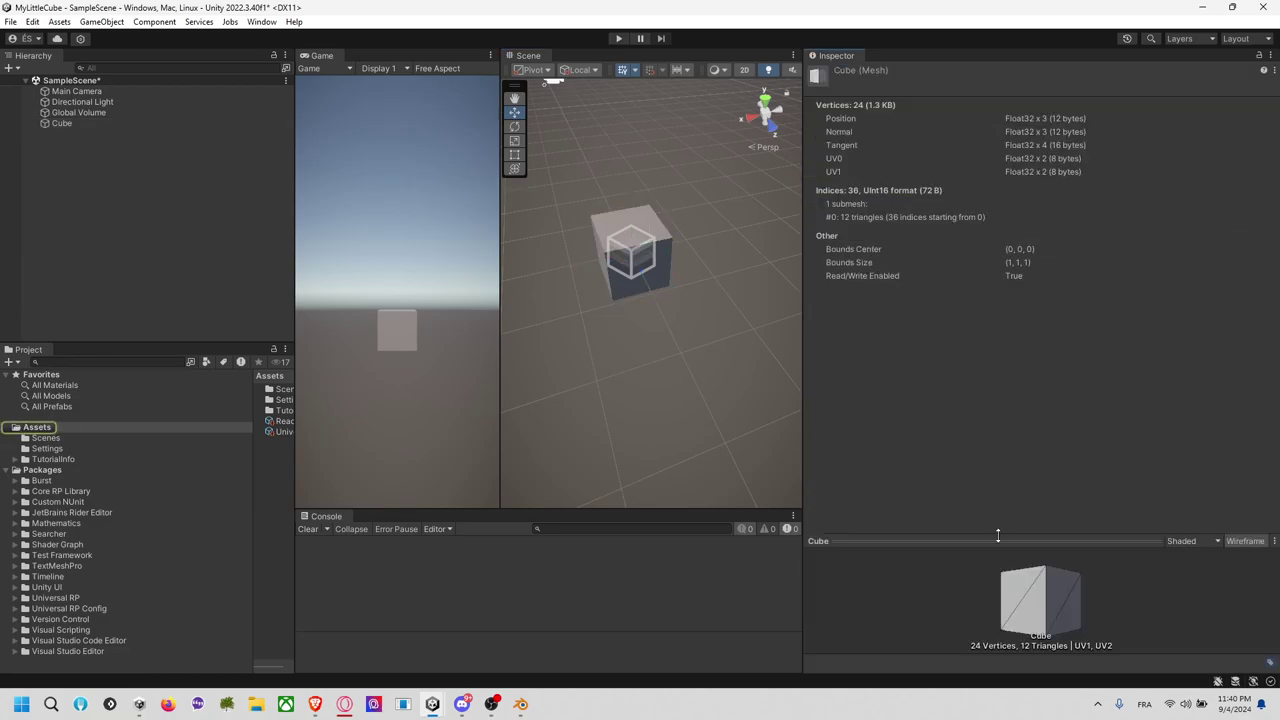
{"action": "left_click_drag", "start_coordinate": [997, 536], "coordinate": [1004, 352]}
{"action": "mouse_move", "coordinate": [1059, 434]}
{"action": "left_mouse_down"}
{"action": "mouse_move", "coordinate": [1004, 565]}
{"action": "mouse_move", "coordinate": [1147, 581]}
{"action": "mouse_move", "coordinate": [1238, 519]}
{"action": "mouse_move", "coordinate": [1067, 606]}
{"action": "mouse_move", "coordinate": [951, 436]}
{"action": "mouse_move", "coordinate": [1139, 450]}
{"action": "mouse_move", "coordinate": [1133, 604]}
{"action": "mouse_move", "coordinate": [1072, 594]}
{"action": "mouse_move", "coordinate": [1006, 547]}
{"action": "mouse_move", "coordinate": [1018, 471]}
{"action": "mouse_move", "coordinate": [1129, 514]}
{"action": "left_mouse_up"}
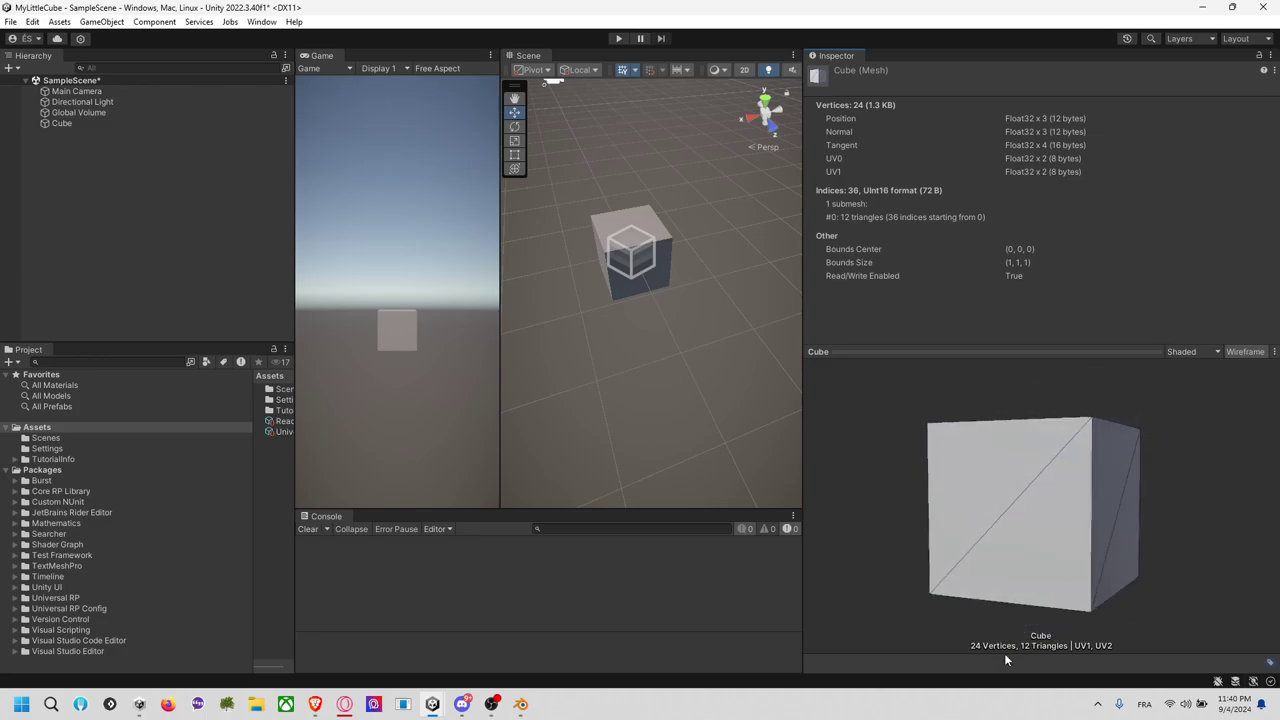
{"action": "mouse_move", "coordinate": [1057, 651]}
{"action": "left_mouse_down"}
{"action": "mouse_move", "coordinate": [1112, 477]}
{"action": "mouse_move", "coordinate": [1066, 521]}
{"action": "mouse_move", "coordinate": [995, 508]}
{"action": "mouse_move", "coordinate": [1112, 481]}
{"action": "left_mouse_up"}
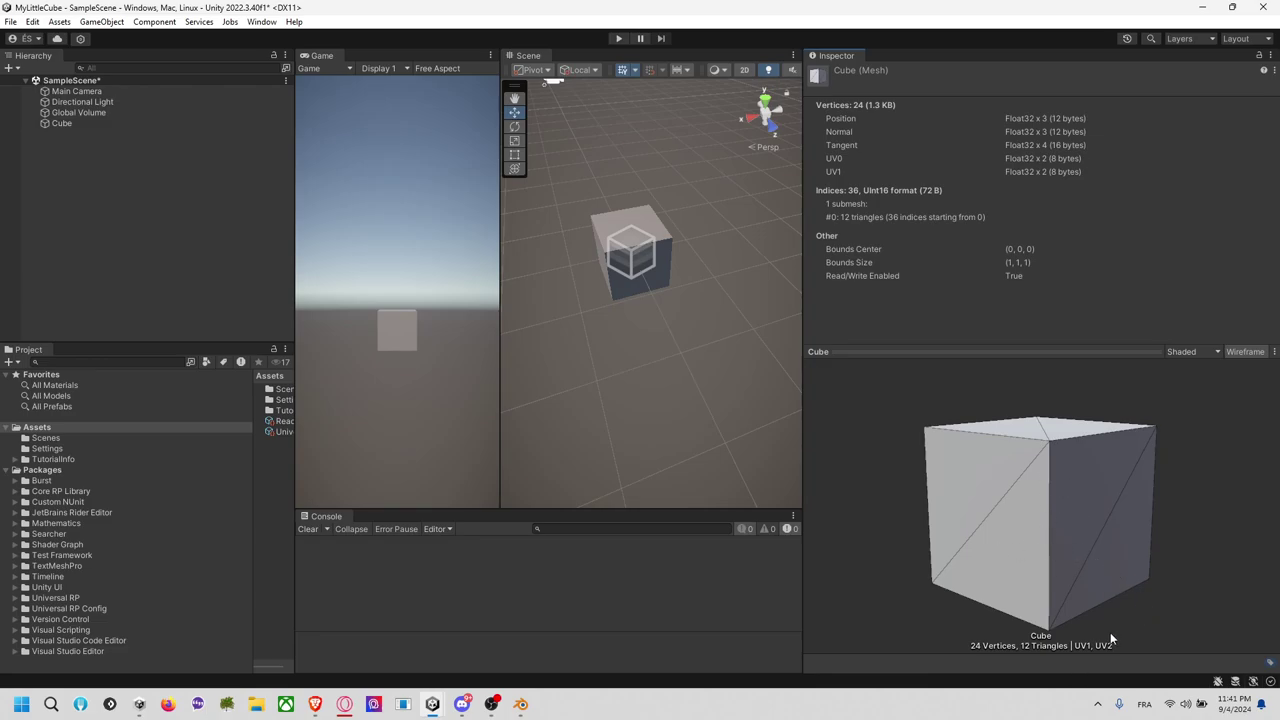
{"action": "mouse_move", "coordinate": [1076, 650]}
{"action": "left_mouse_down"}
{"action": "mouse_move", "coordinate": [978, 482]}
{"action": "mouse_move", "coordinate": [994, 500]}
{"action": "left_mouse_up"}
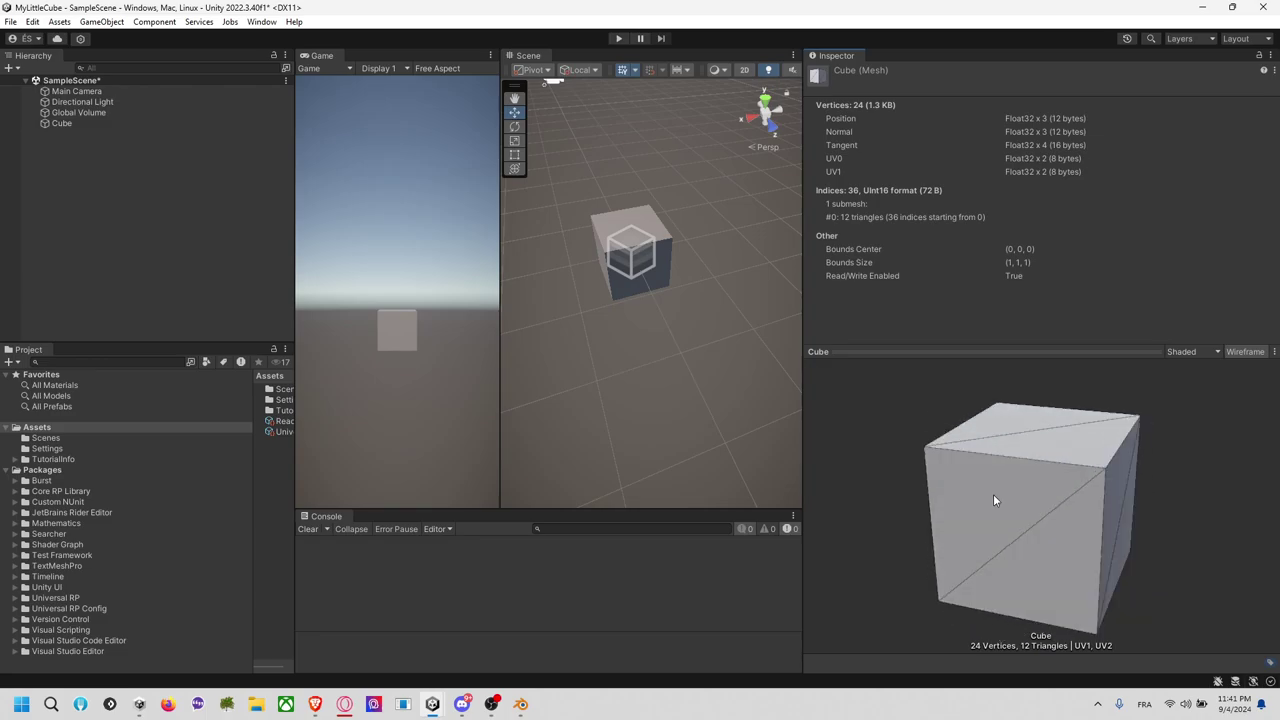
{"action": "left_click", "coordinate": [104, 121]}
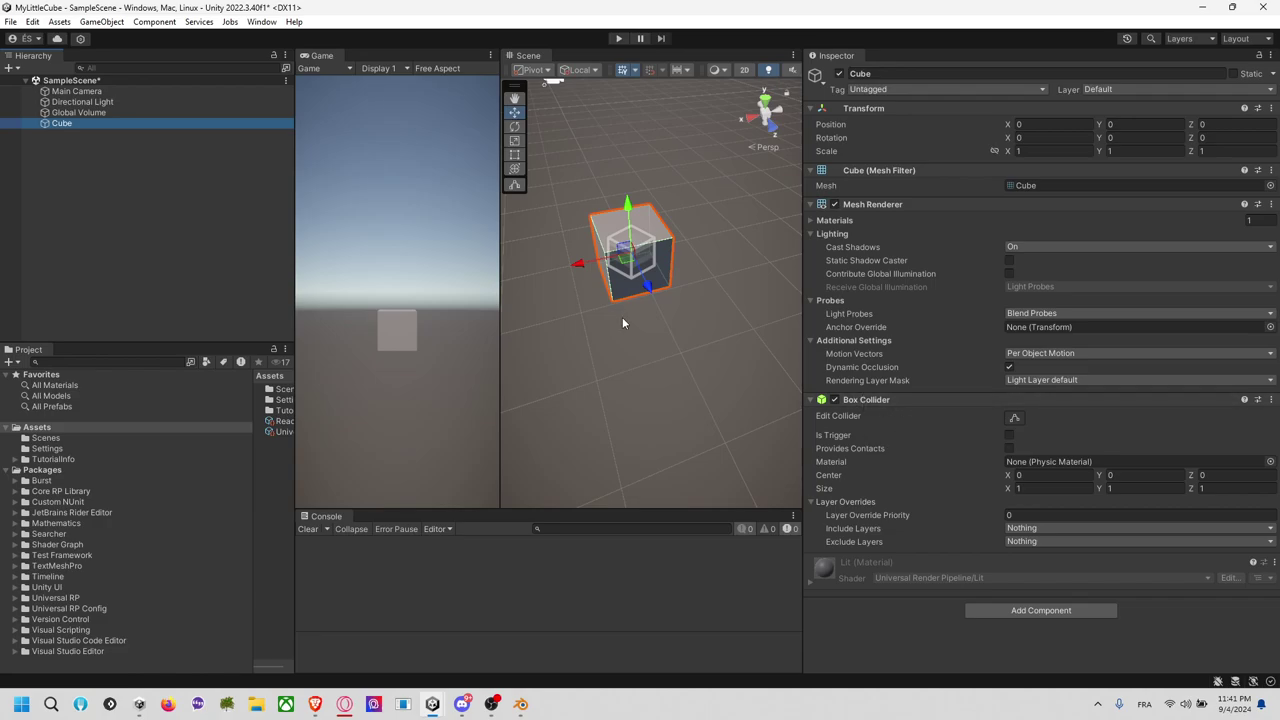
Step: Select the cube and collapse its Box Collider component
{"action": "scroll", "coordinate": [626, 312], "scroll_direction": "up", "scroll_amount": 2}
{"action": "scroll", "coordinate": [631, 313], "scroll_direction": "up", "scroll_amount": 2}
{"action": "scroll", "coordinate": [654, 390], "scroll_direction": "up", "scroll_amount": 2}
{"action": "left_click", "coordinate": [727, 310]}
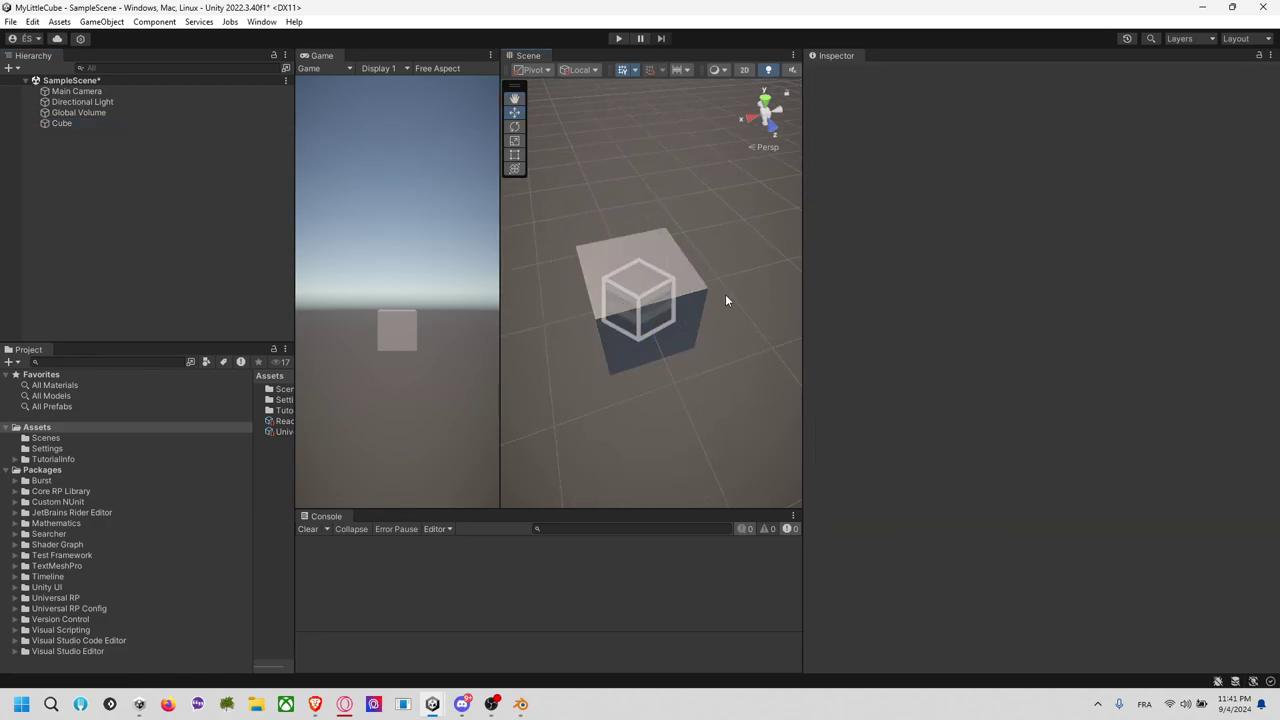
{"action": "scroll", "coordinate": [724, 300], "scroll_direction": "up", "scroll_amount": 2}
{"action": "left_click", "coordinate": [724, 307]}
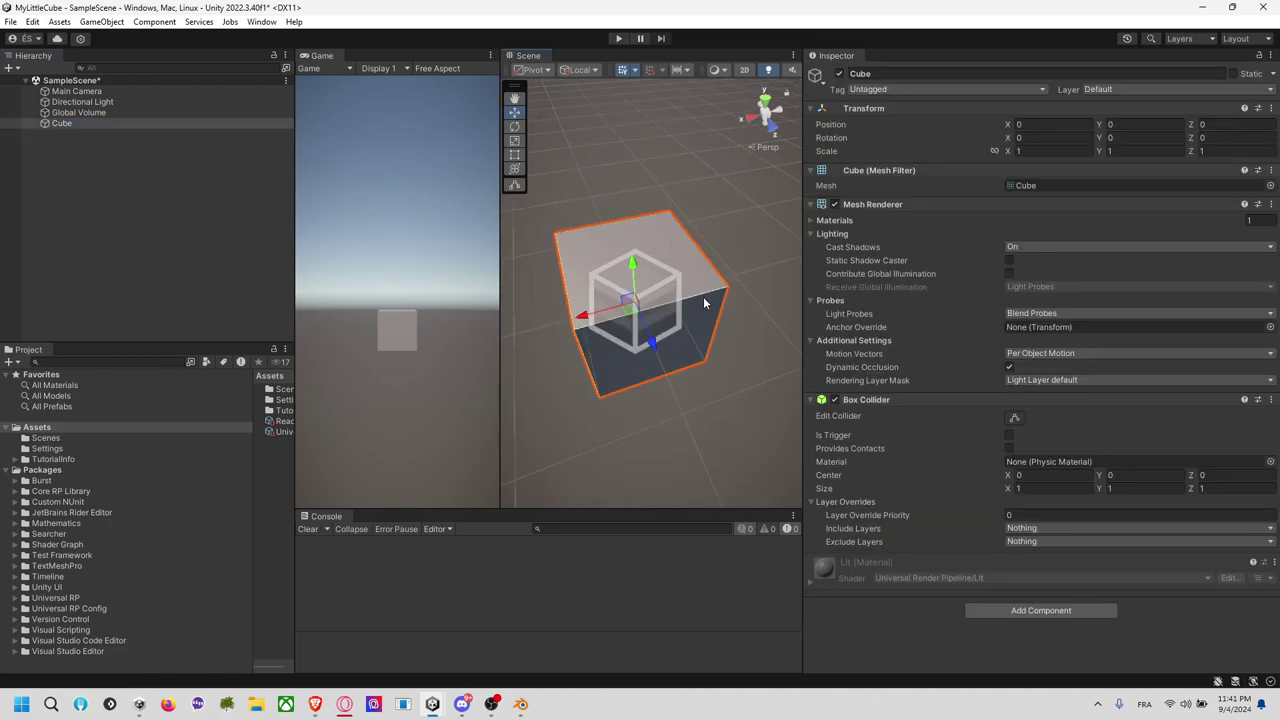
{"action": "left_click", "coordinate": [838, 401]}
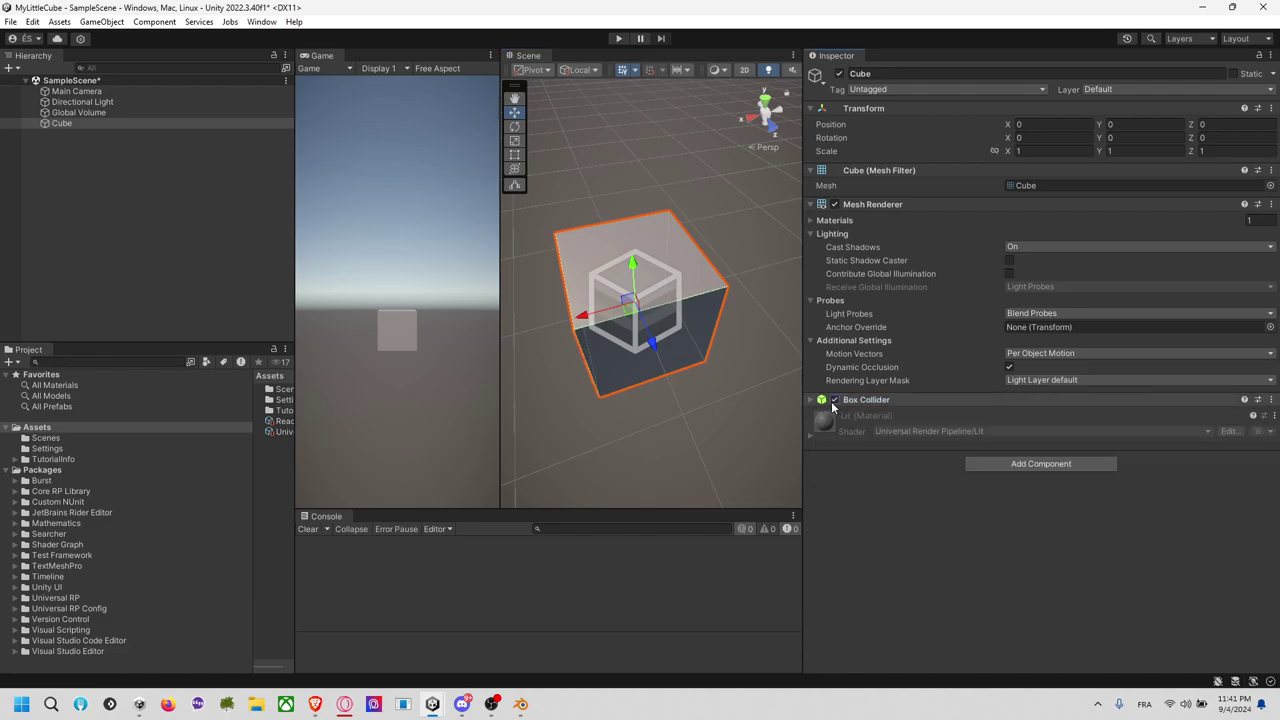
Step: Hide the cube by disabling Mesh Renderer, then collapse and re-enable it
{"action": "left_click", "coordinate": [834, 204]}
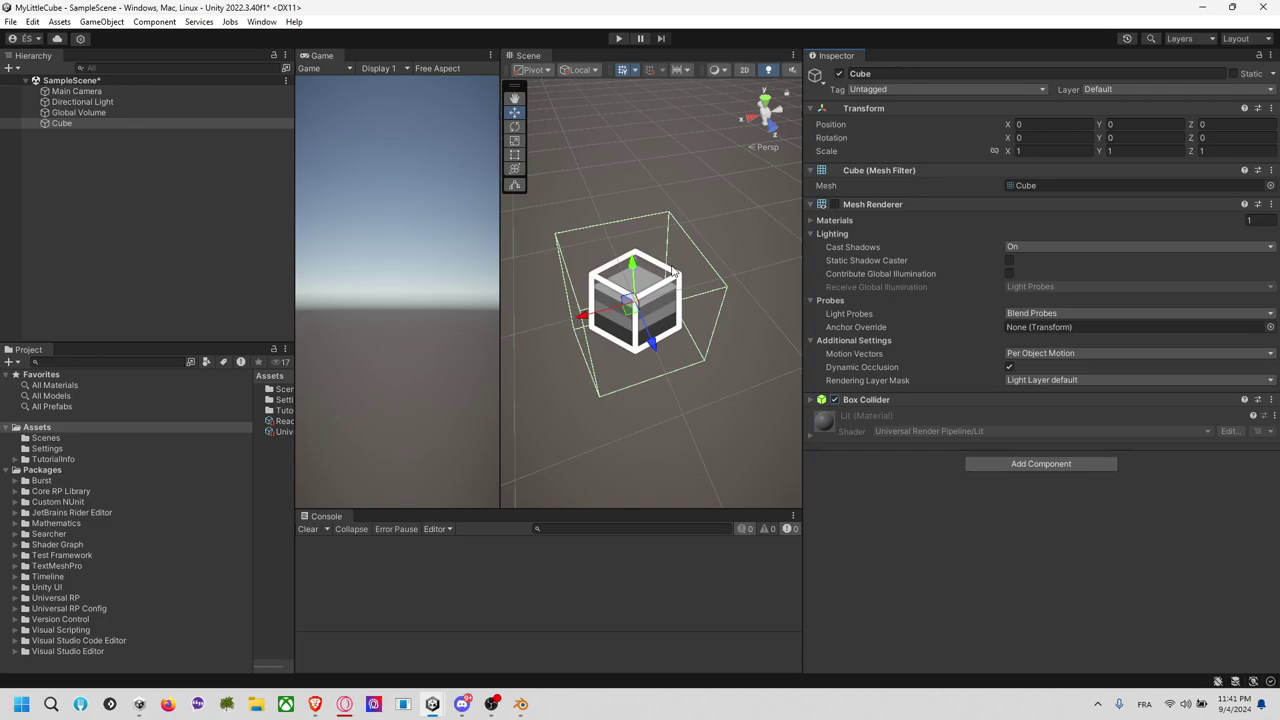
{"action": "left_click_drag", "start_coordinate": [652, 322], "coordinate": [776, 296], "text": "alt"}
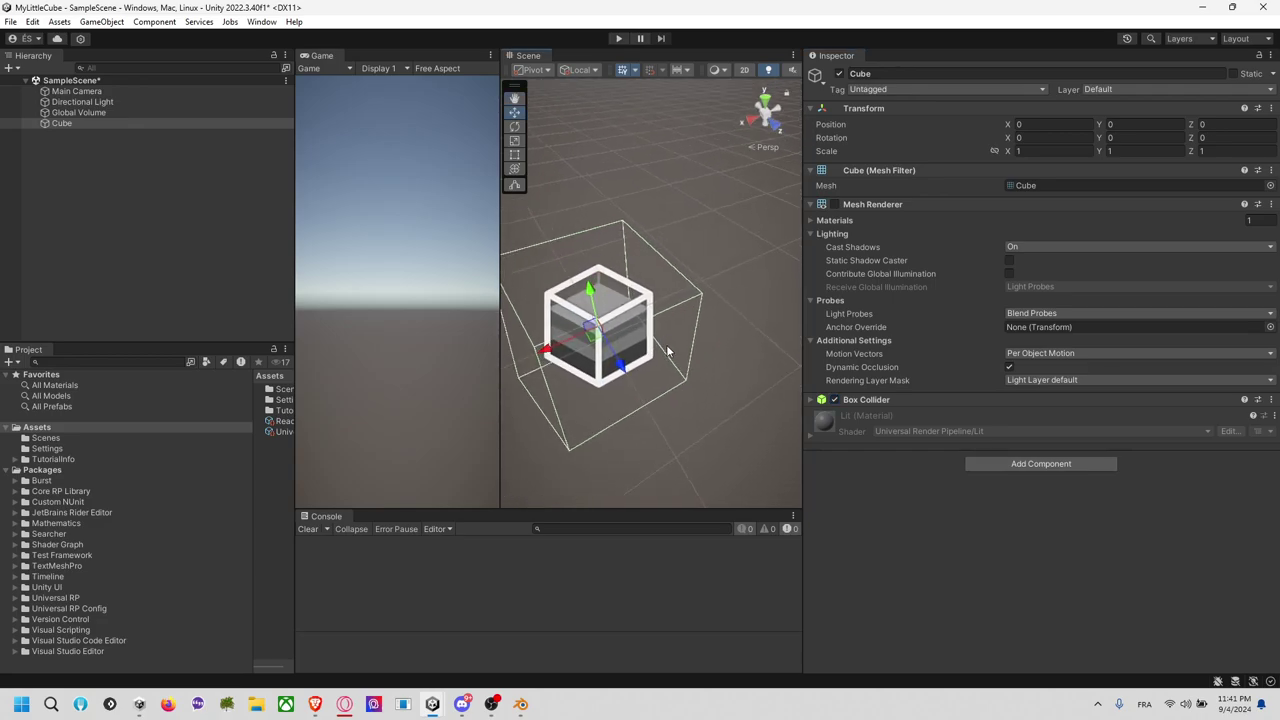
{"action": "left_click_drag", "start_coordinate": [715, 231], "coordinate": [678, 242], "text": "alt"}
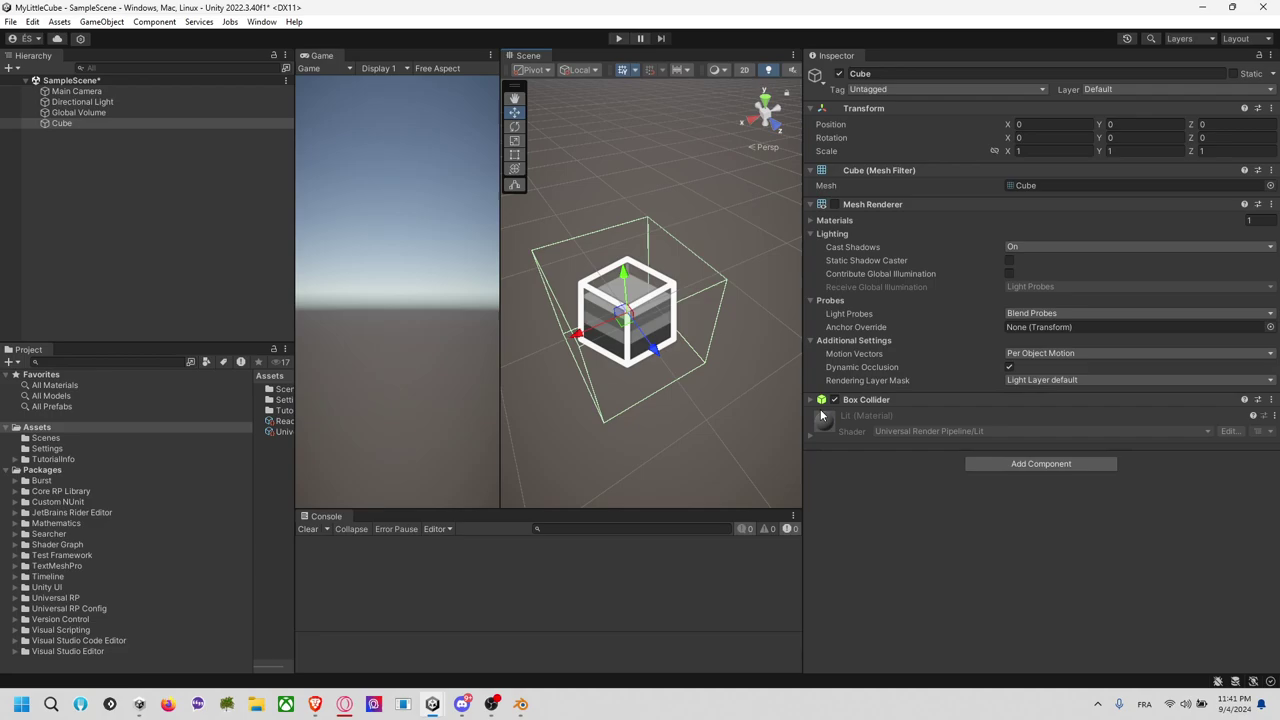
{"action": "left_click_drag", "start_coordinate": [706, 383], "coordinate": [780, 280], "text": "alt"}
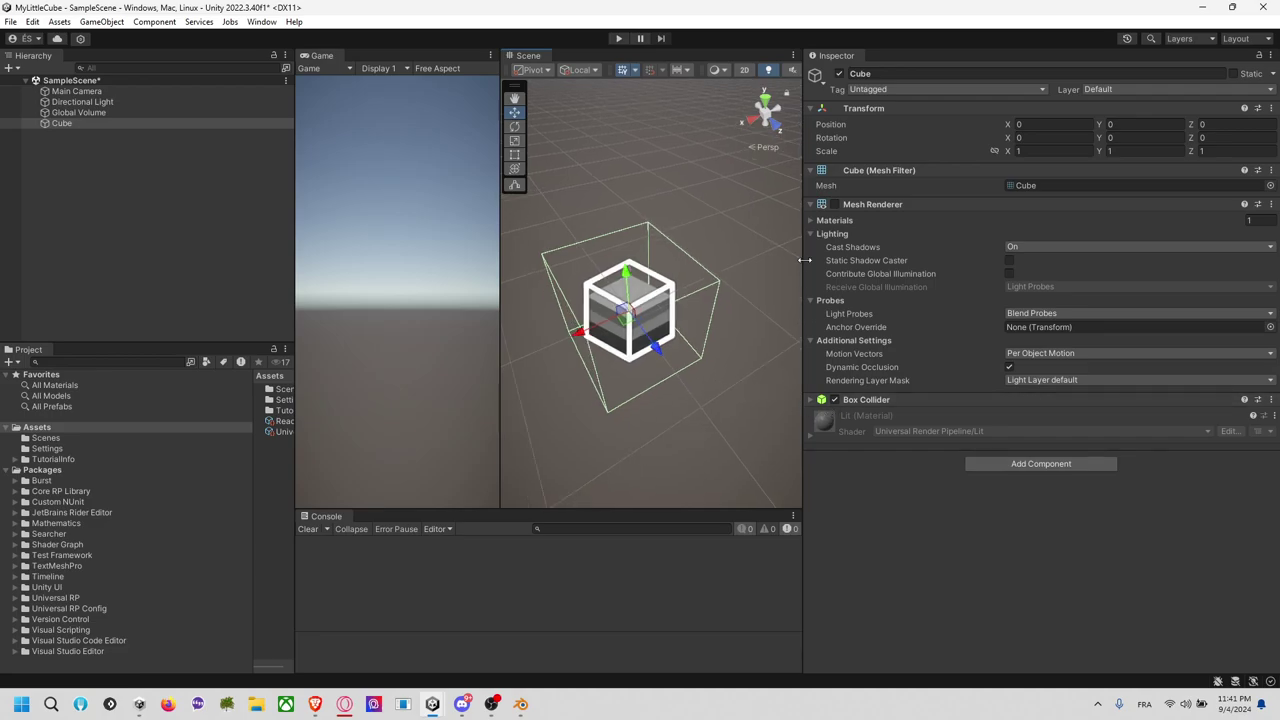
{"action": "left_click", "coordinate": [828, 203]}
{"action": "left_click", "coordinate": [834, 204]}
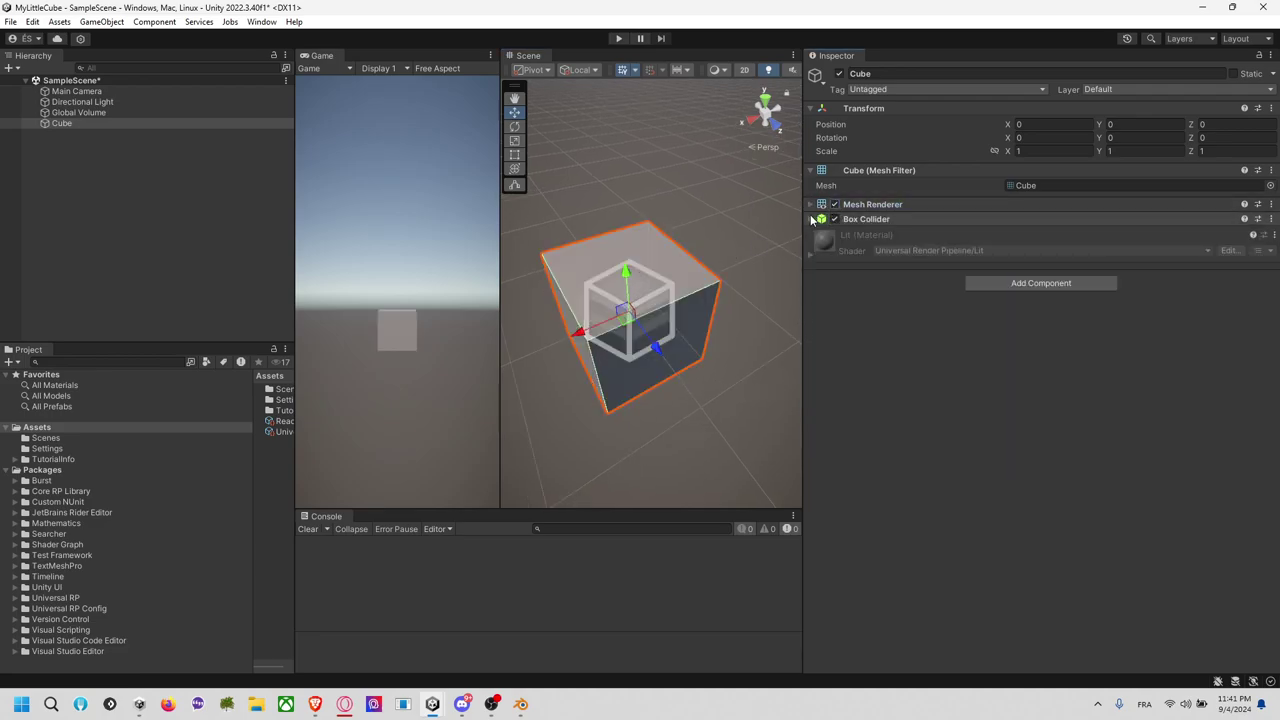
{"action": "left_click", "coordinate": [133, 216]}
Step: Add a Sphere to the scene and raise it above the cube
{"action": "right_click", "coordinate": [112, 205]}
{"action": "mouse_move", "coordinate": [211, 411]}
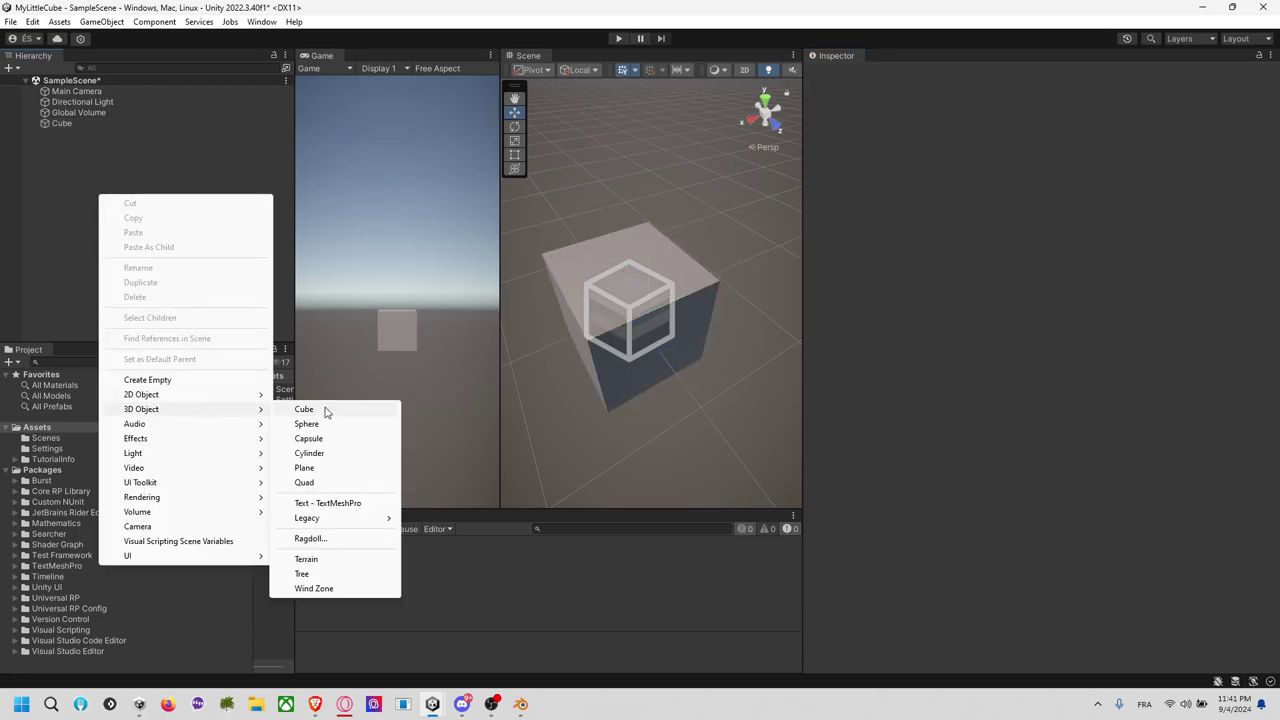
{"action": "left_click", "coordinate": [318, 421]}
{"action": "scroll", "coordinate": [636, 279], "scroll_direction": "down", "scroll_amount": 3}
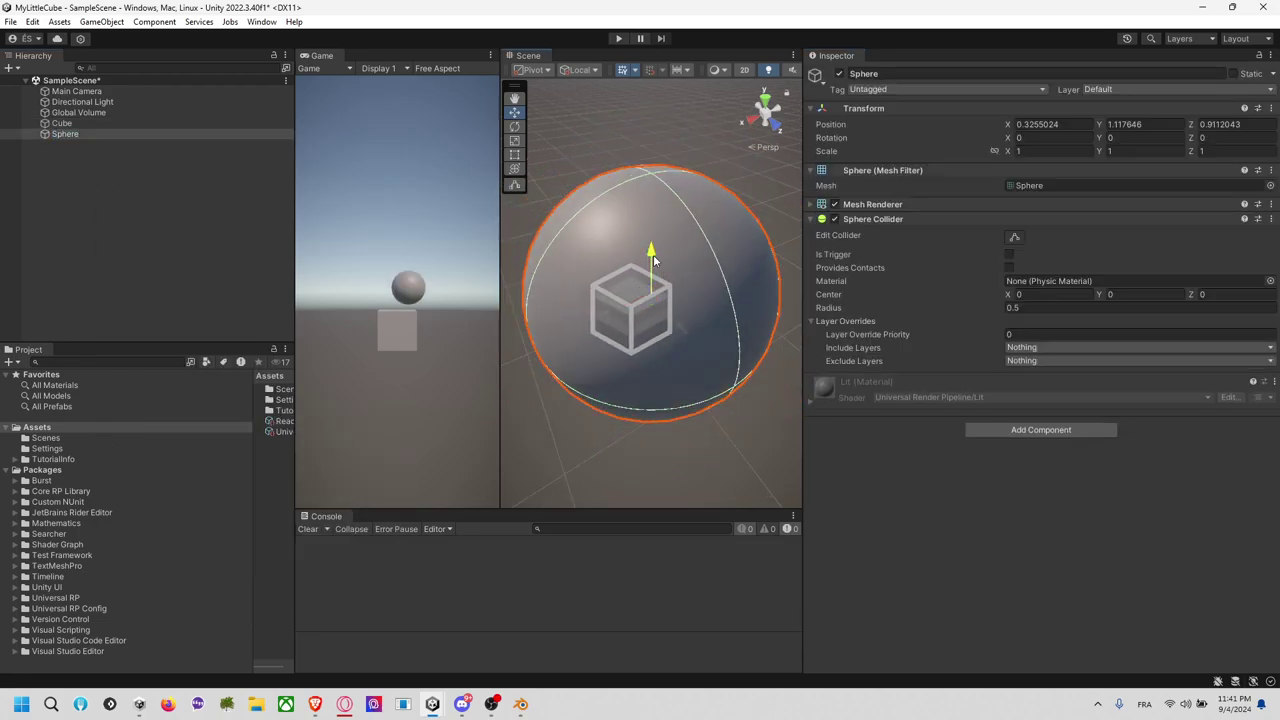
{"action": "left_click_drag", "start_coordinate": [653, 254], "coordinate": [628, 250]}
{"action": "scroll", "coordinate": [628, 250], "scroll_direction": "down", "scroll_amount": 2}
{"action": "left_click", "coordinate": [653, 97]}
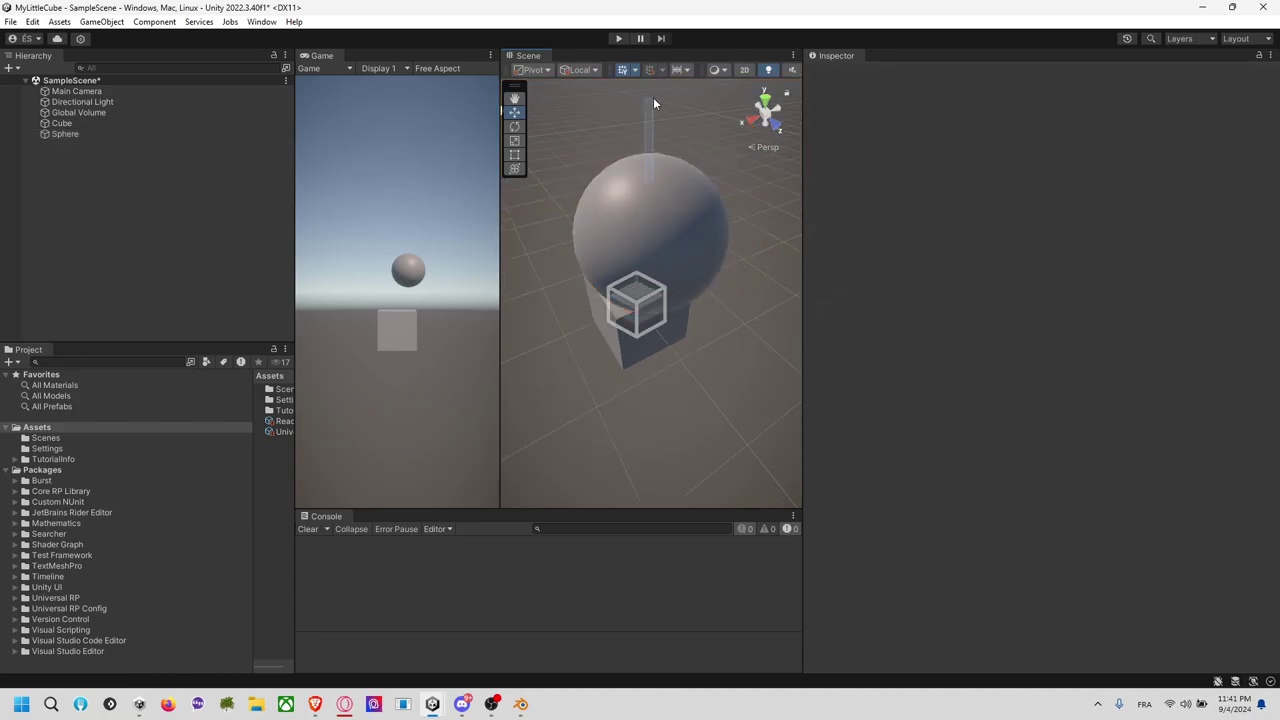
{"action": "left_click", "coordinate": [650, 205]}
Step: Set the sphere's Position to (0, 2, 0) and frame both objects
{"action": "left_click", "coordinate": [1050, 124]}
{"action": "type", "text": "0"}
{"action": "key", "text": "Tab"}
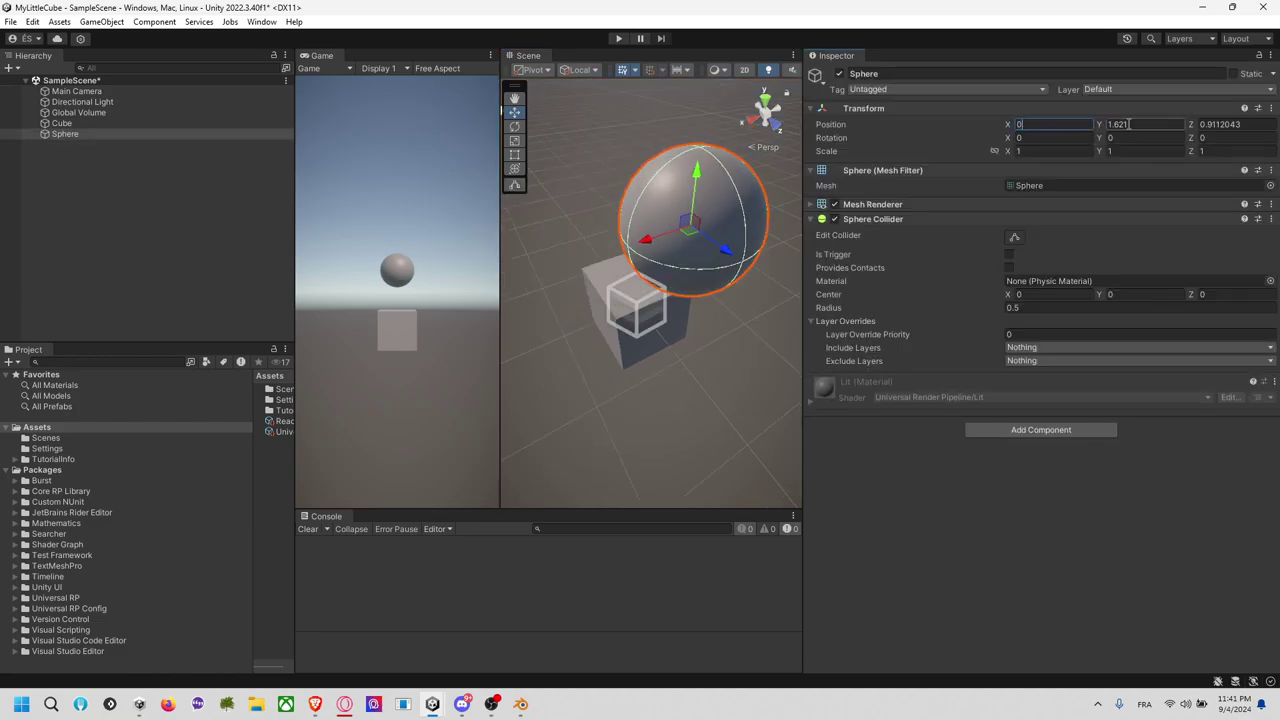
{"action": "type", "text": "0"}
{"action": "key", "text": "Tab"}
{"action": "type", "text": "0"}
{"action": "left_click", "coordinate": [1131, 124]}
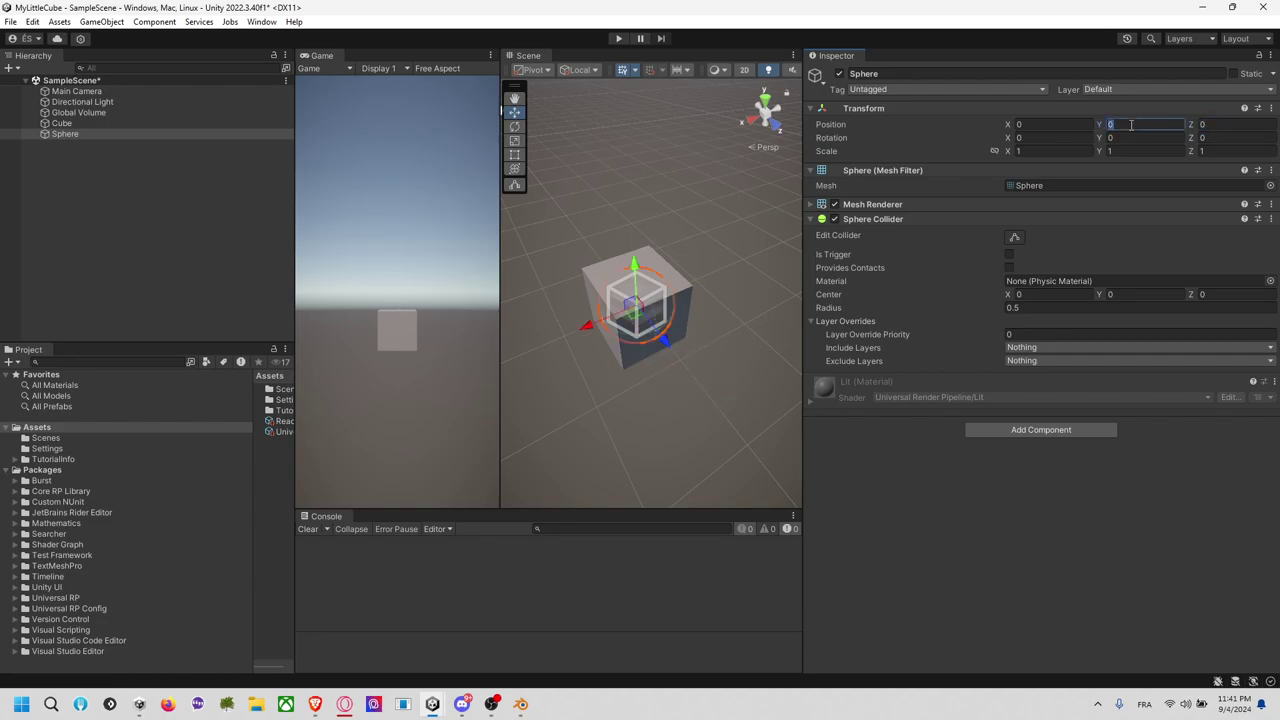
{"action": "type", "text": "2"}
{"action": "key", "text": "Return"}
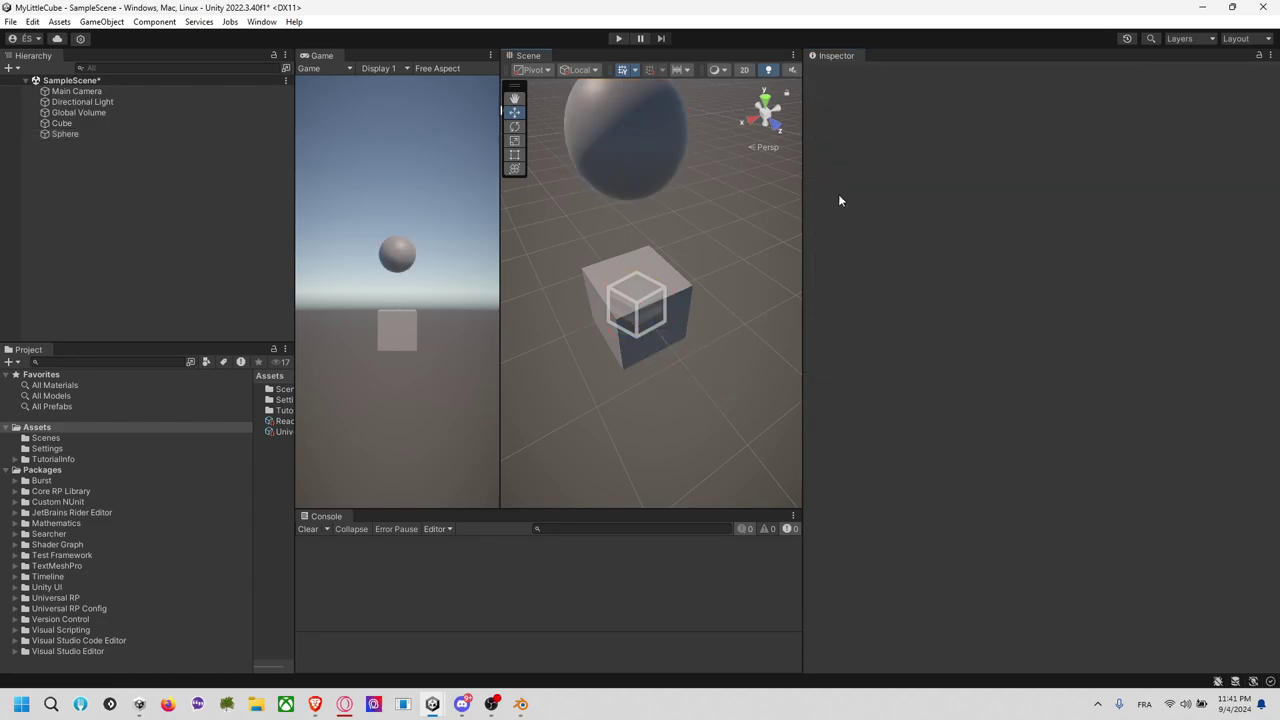
{"action": "middle_click_drag", "start_coordinate": [634, 155], "coordinate": [620, 188]}
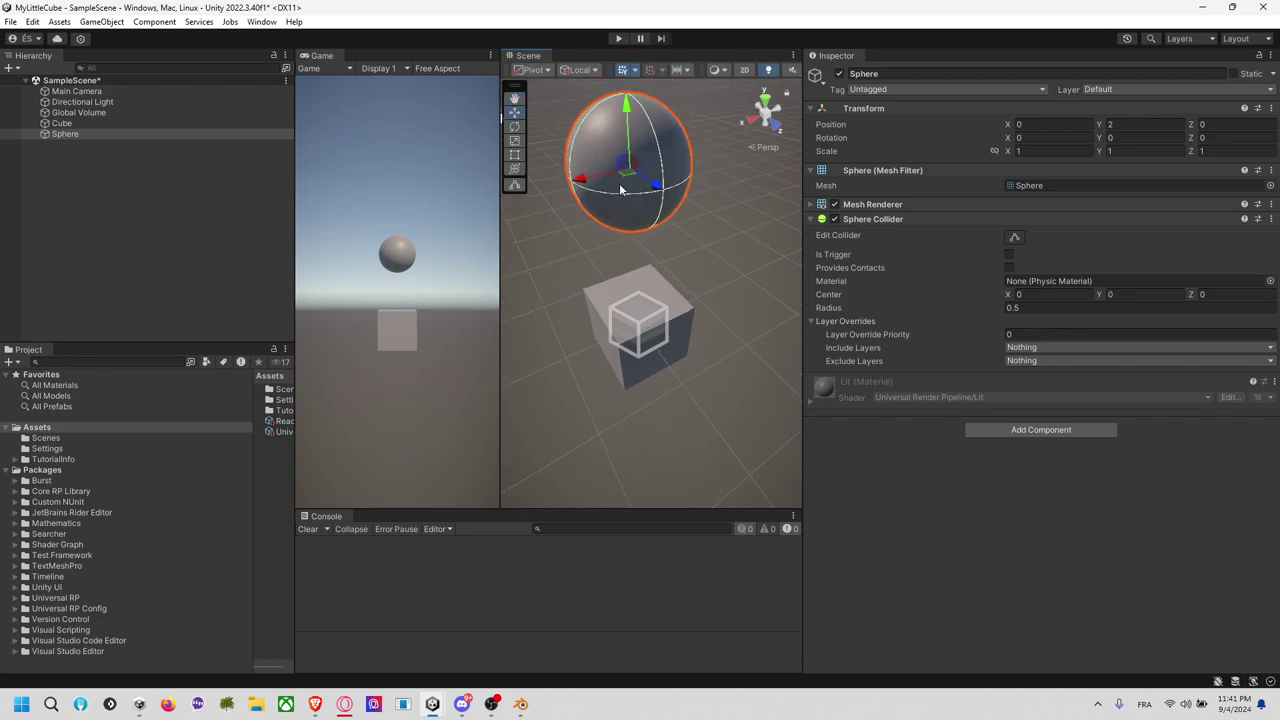
Step: Add a Rigidbody component to the sphere
{"action": "left_click", "coordinate": [1000, 427]}
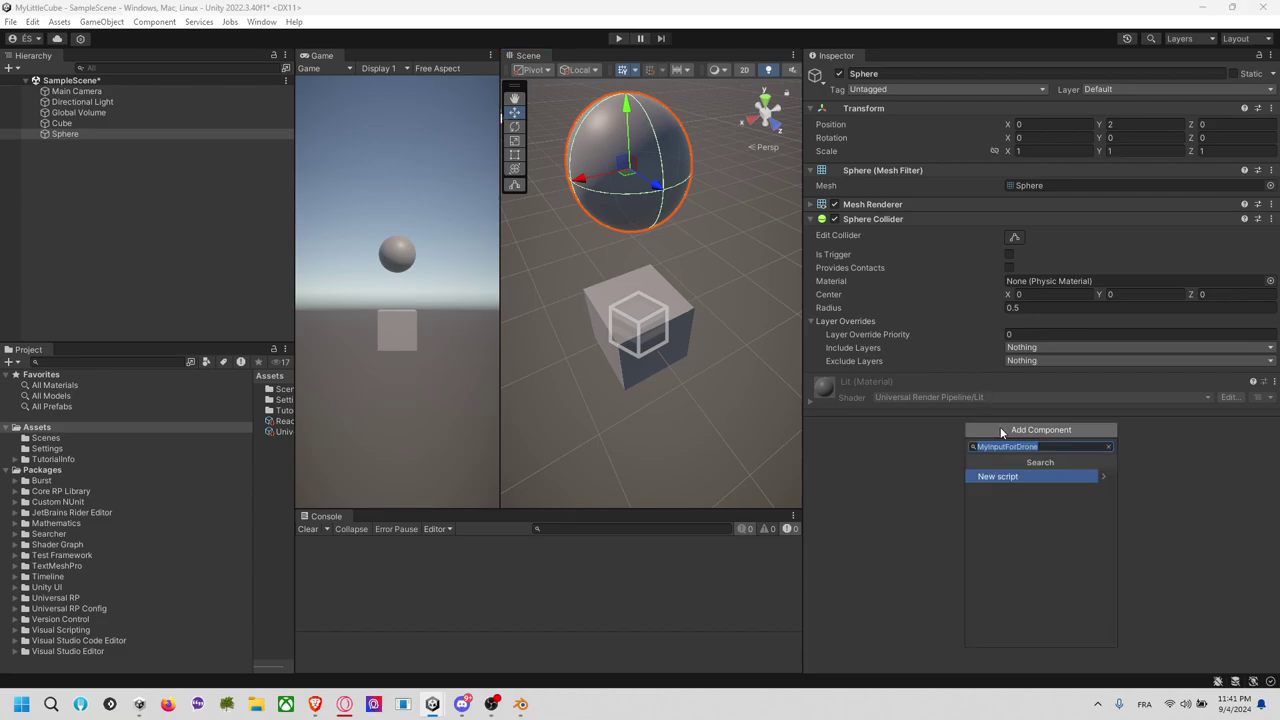
{"action": "type", "text": "rig"}
{"action": "key", "text": "Return"}
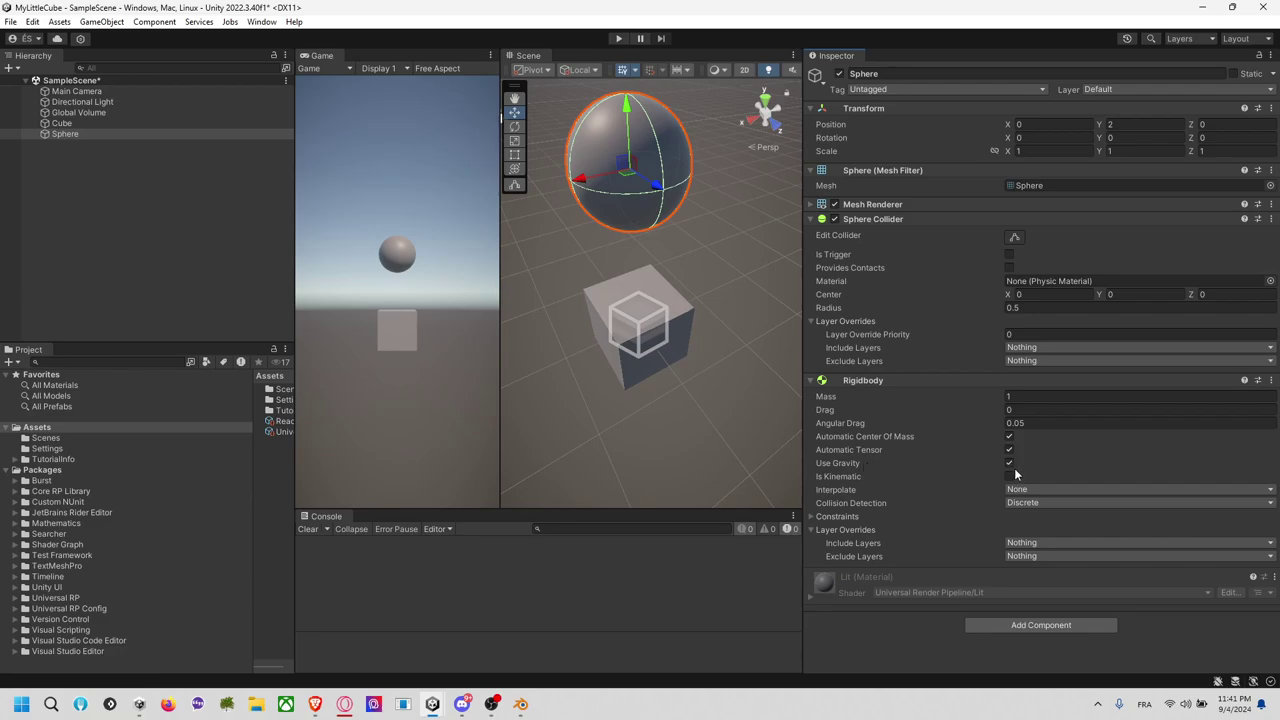
Step: In Play mode, lift the sphere twice to watch it fall, then stop and select Cube
{"action": "left_click", "coordinate": [619, 39]}
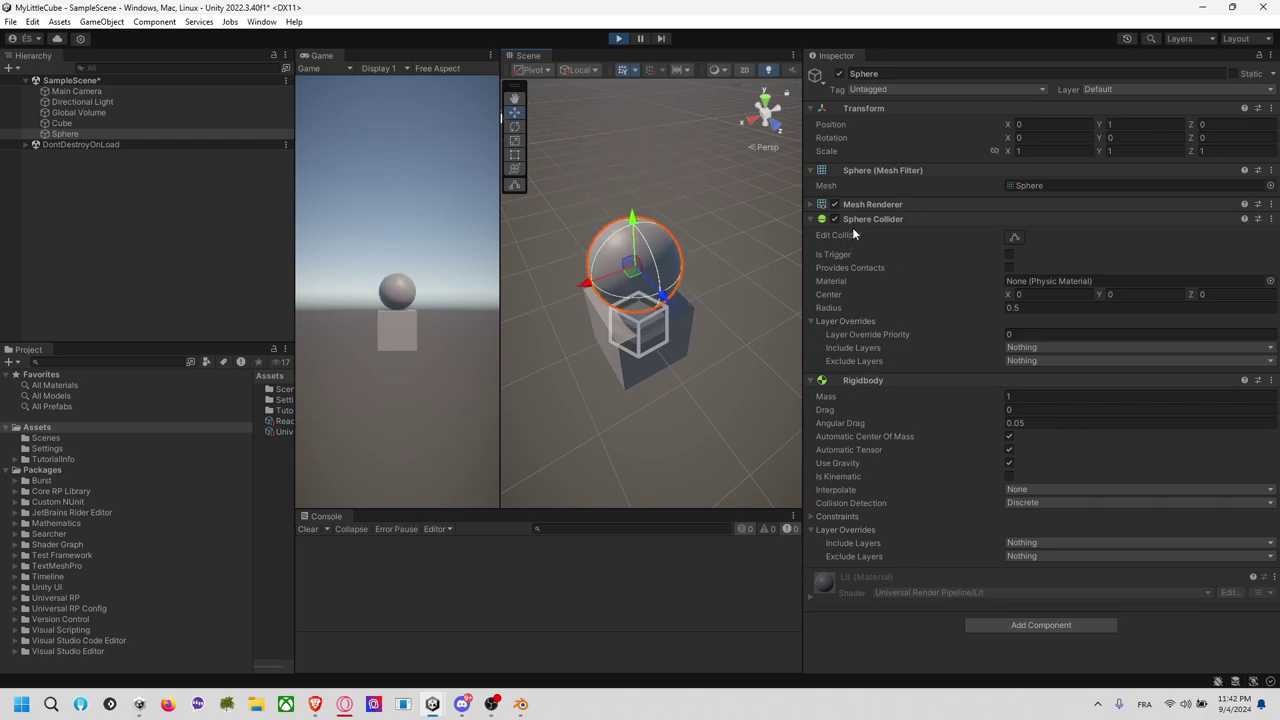
{"action": "left_click", "coordinate": [682, 337]}
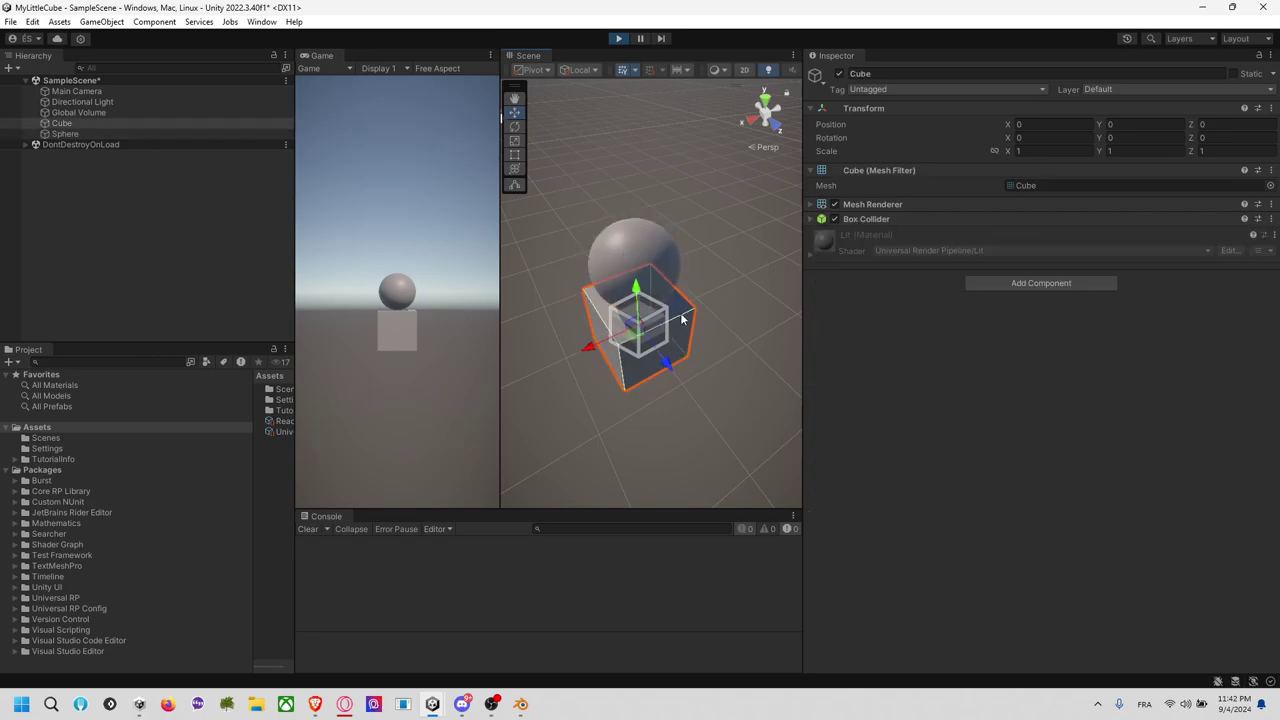
{"action": "left_click", "coordinate": [662, 258]}
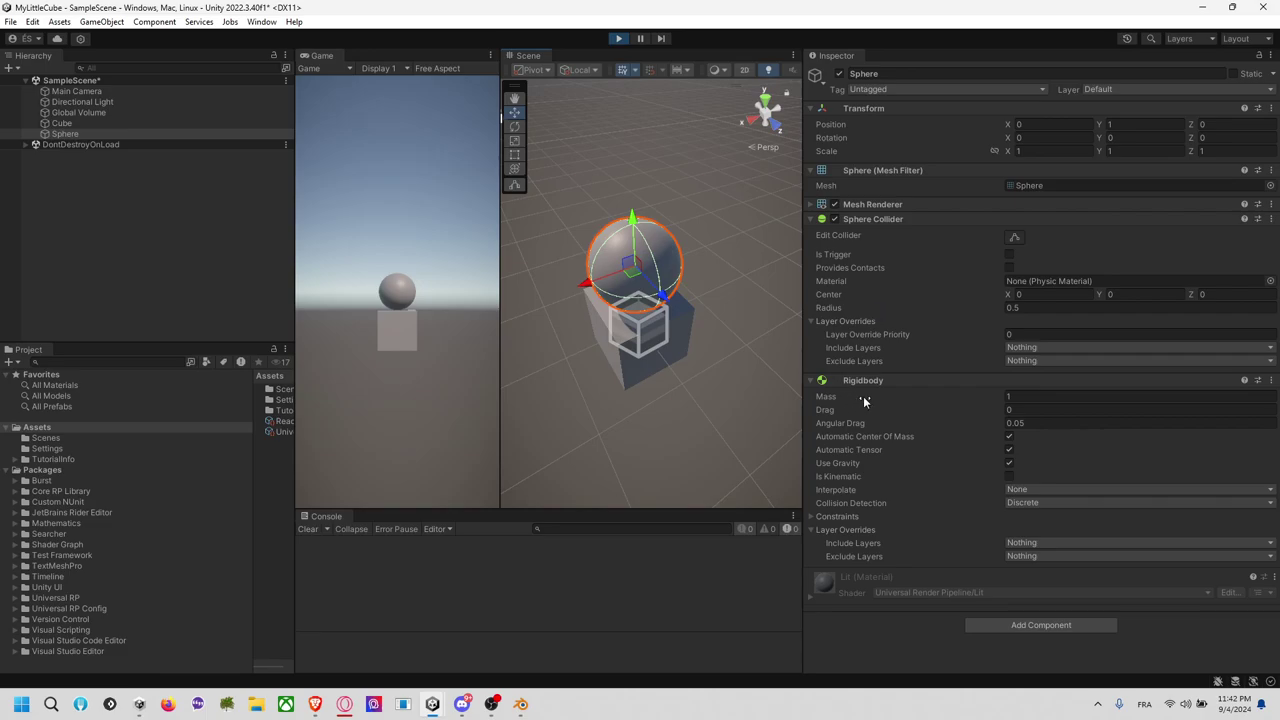
{"action": "left_click_drag", "start_coordinate": [634, 233], "coordinate": [628, 134]}
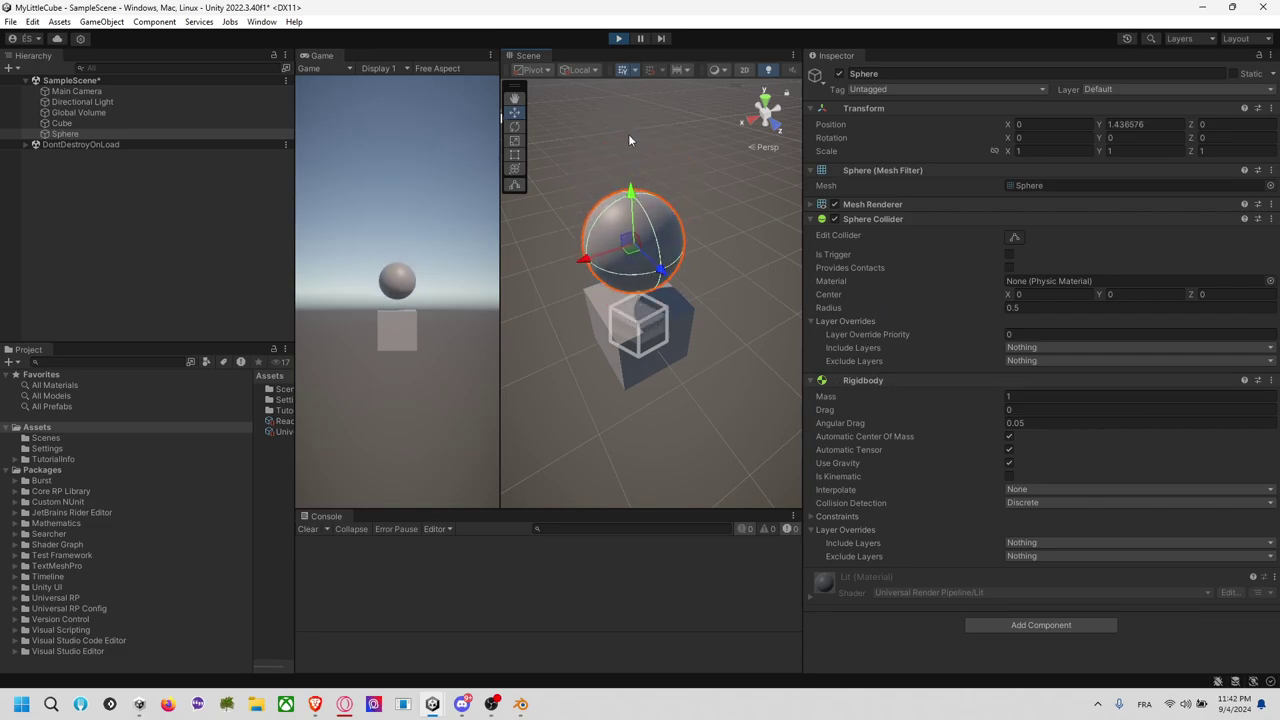
{"action": "left_click", "coordinate": [631, 157]}
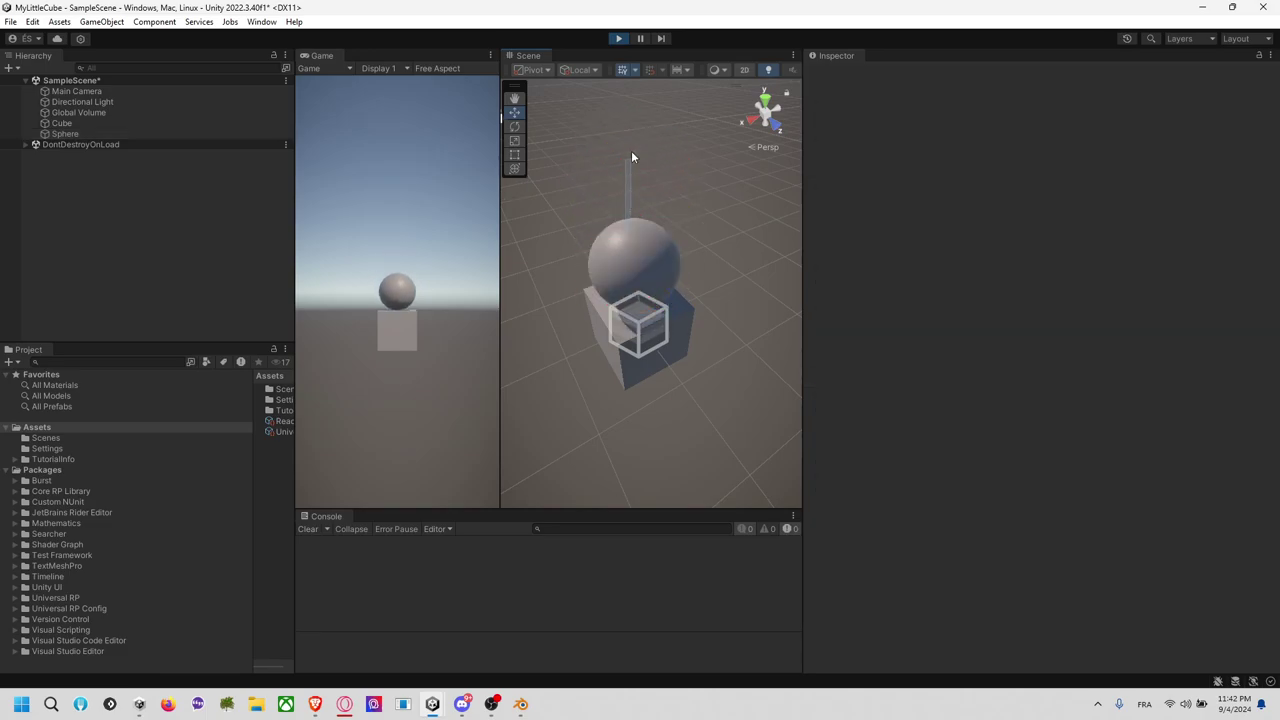
{"action": "left_click", "coordinate": [642, 238]}
{"action": "left_click_drag", "start_coordinate": [634, 236], "coordinate": [631, 176]}
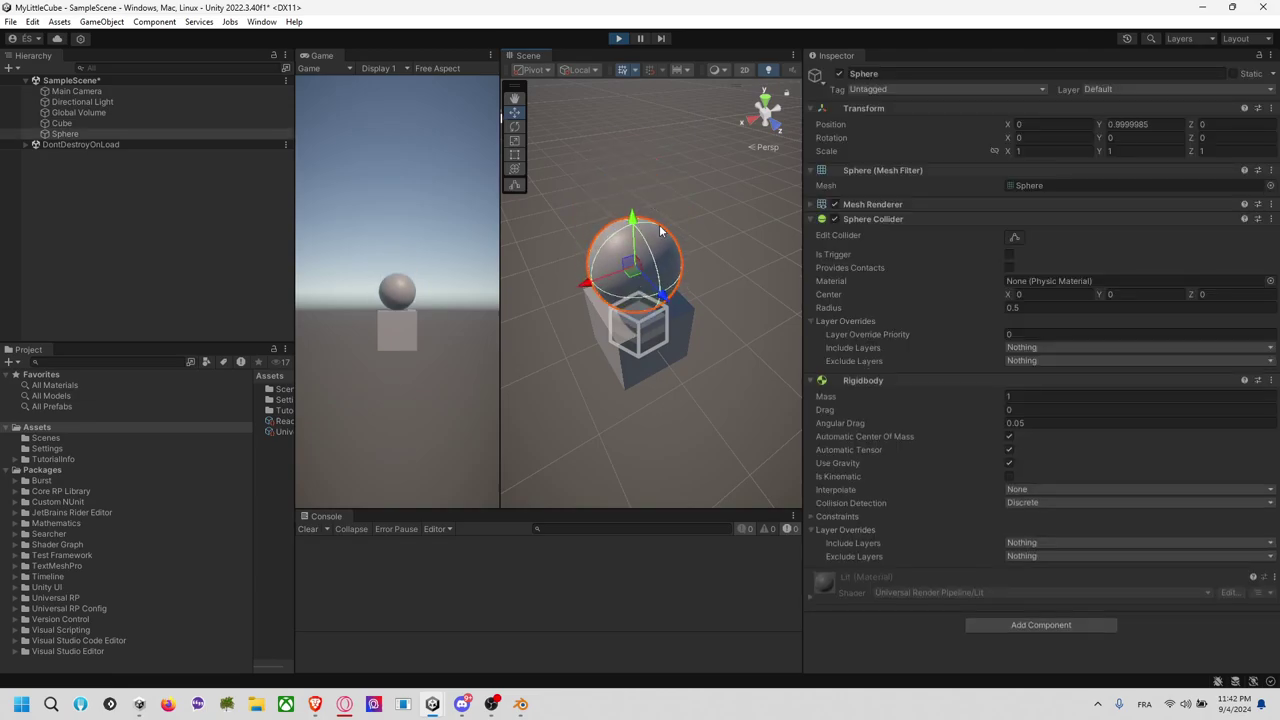
{"action": "left_click", "coordinate": [617, 39]}
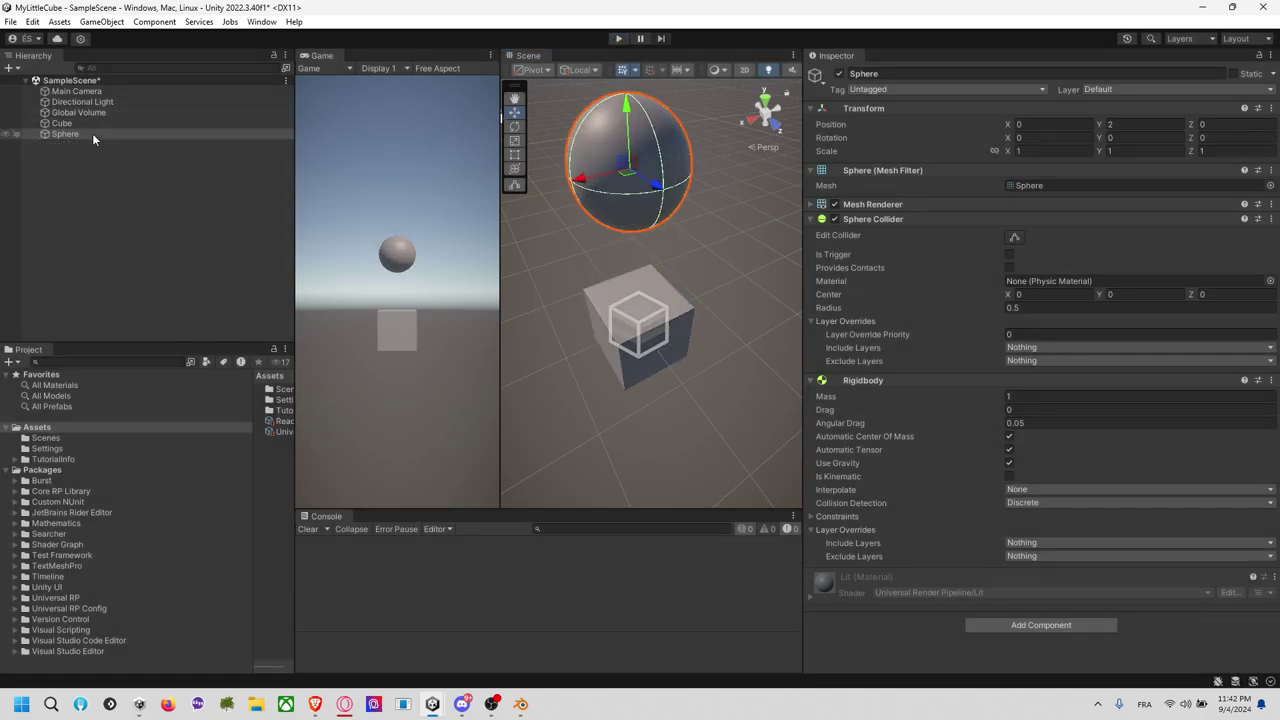
{"action": "left_click", "coordinate": [100, 124]}
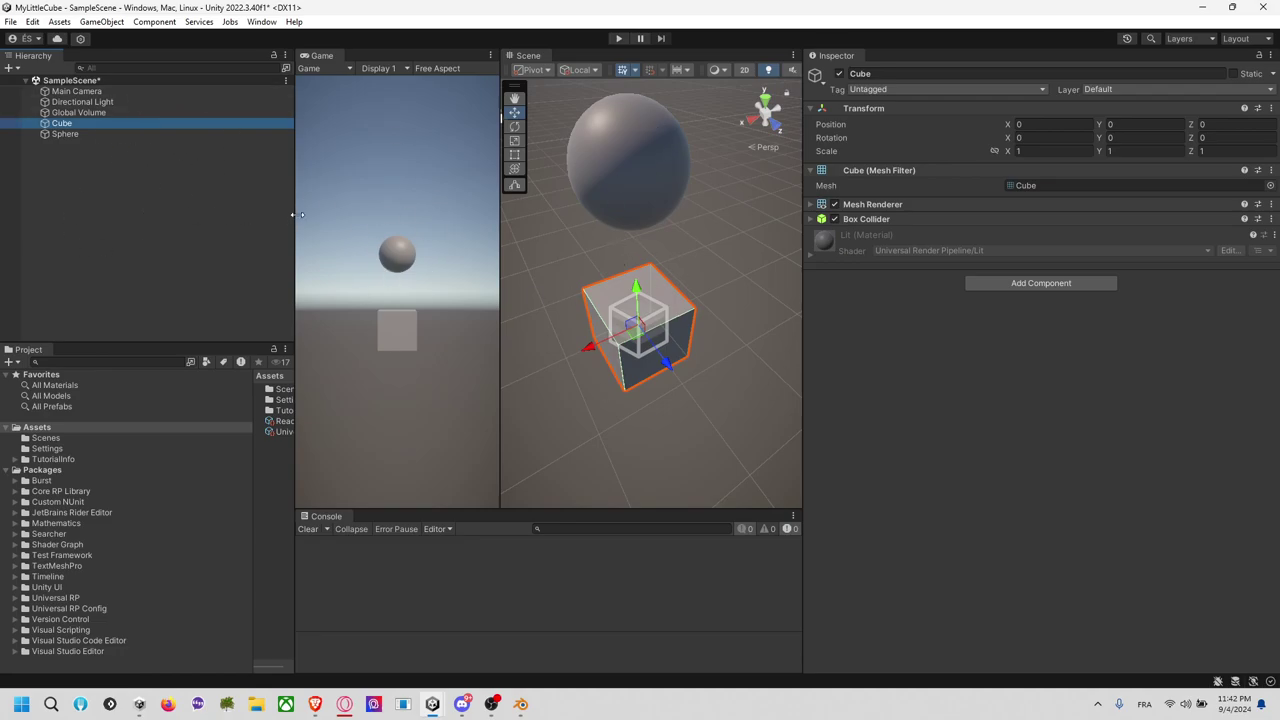
{"action": "left_click", "coordinate": [385, 227]}
Step: Widen the Game view and set the Main Camera's Background Type to Solid Color
{"action": "left_click_drag", "start_coordinate": [293, 240], "coordinate": [631, 293]}
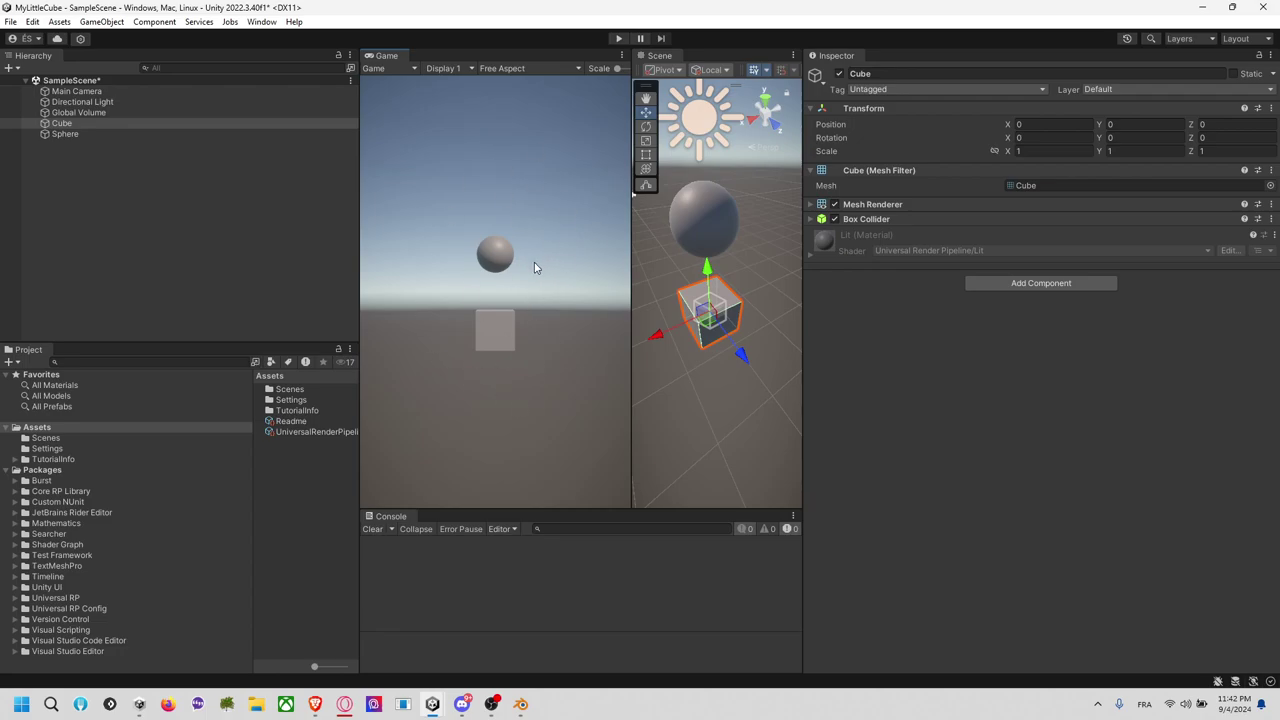
{"action": "left_click", "coordinate": [143, 93]}
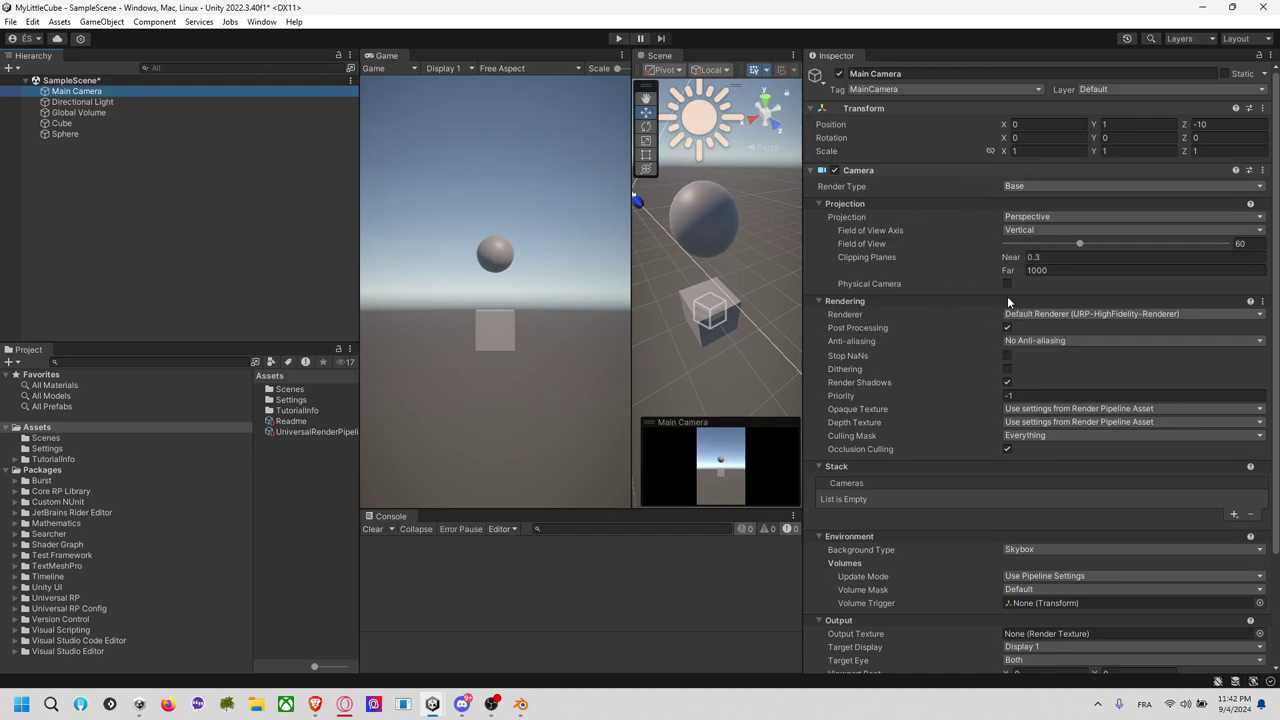
{"action": "scroll", "coordinate": [1008, 302], "scroll_direction": "down", "scroll_amount": 3}
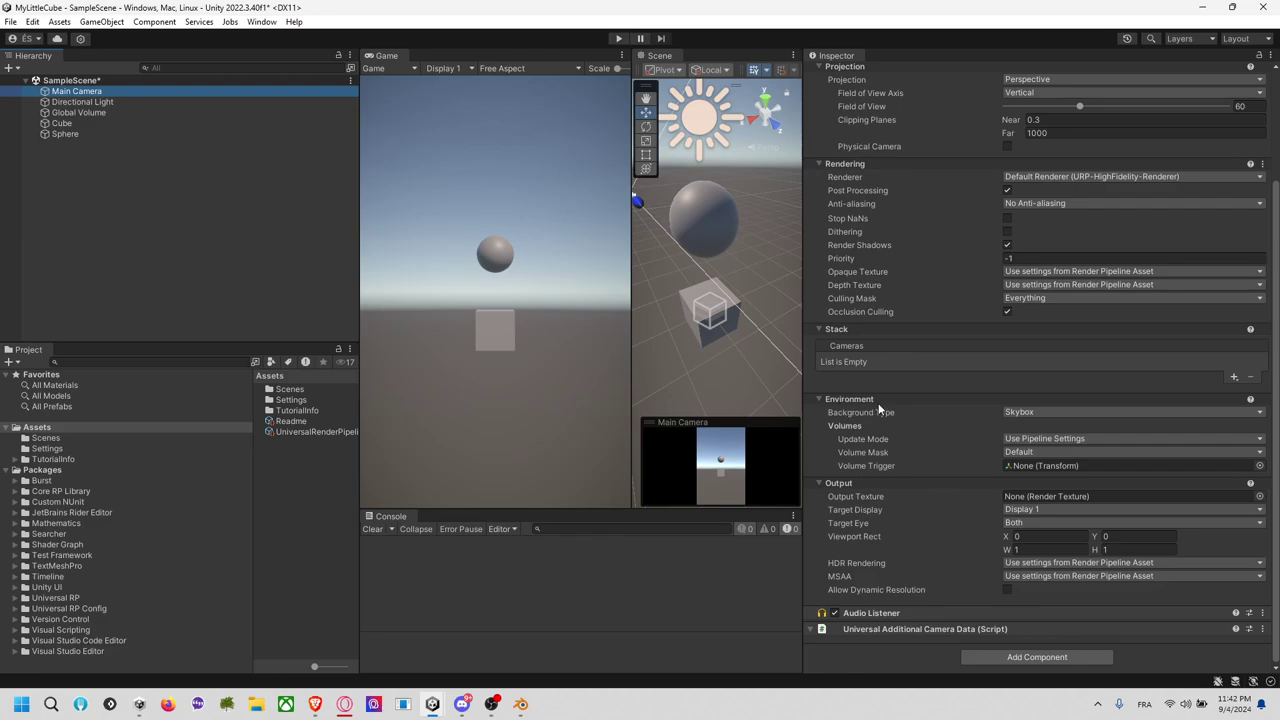
{"action": "left_click", "coordinate": [1048, 413]}
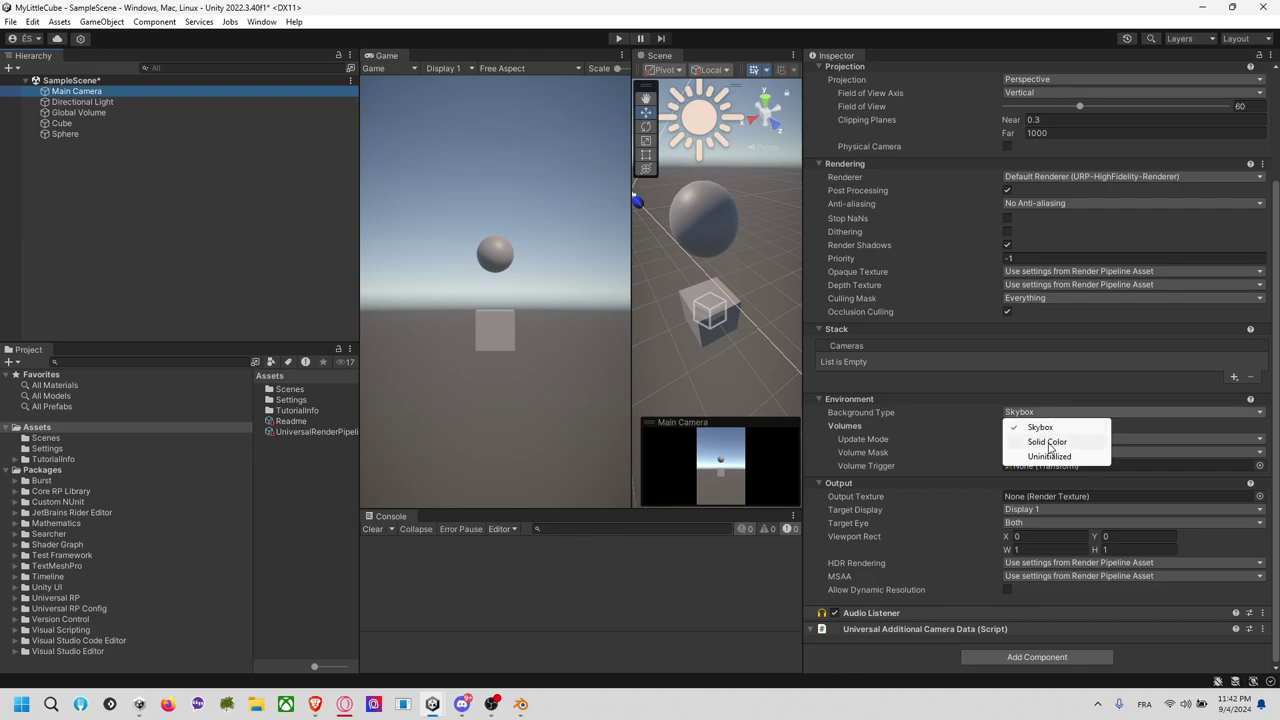
{"action": "left_click", "coordinate": [1046, 442]}
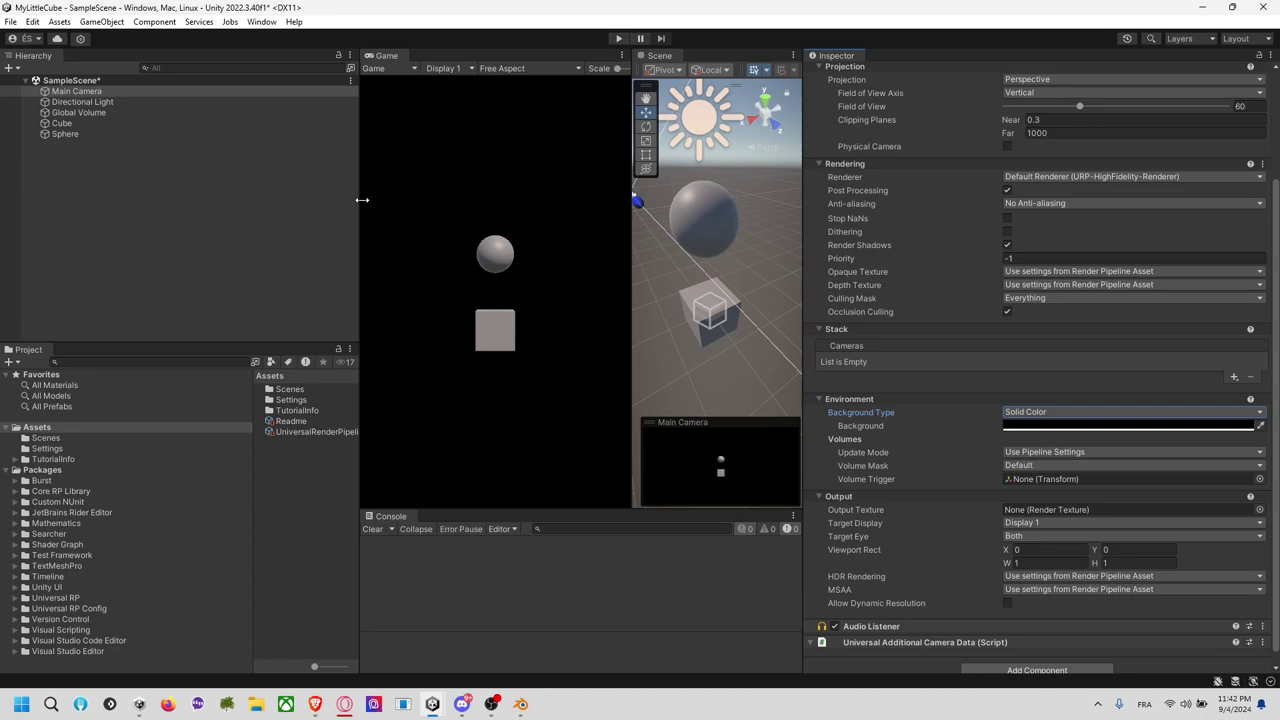
{"action": "left_click", "coordinate": [132, 95]}
{"action": "scroll", "coordinate": [868, 205], "scroll_direction": "up", "scroll_amount": 5}
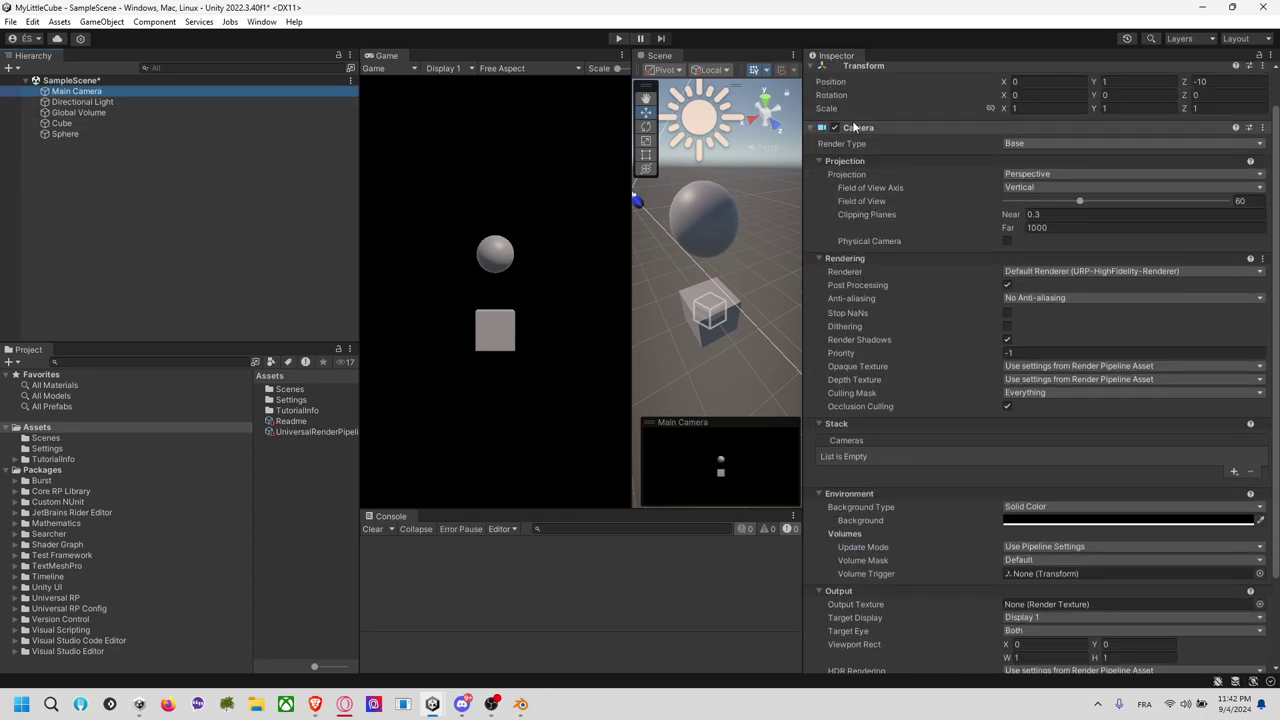
{"action": "scroll", "coordinate": [910, 381], "scroll_direction": "down", "scroll_amount": 3}
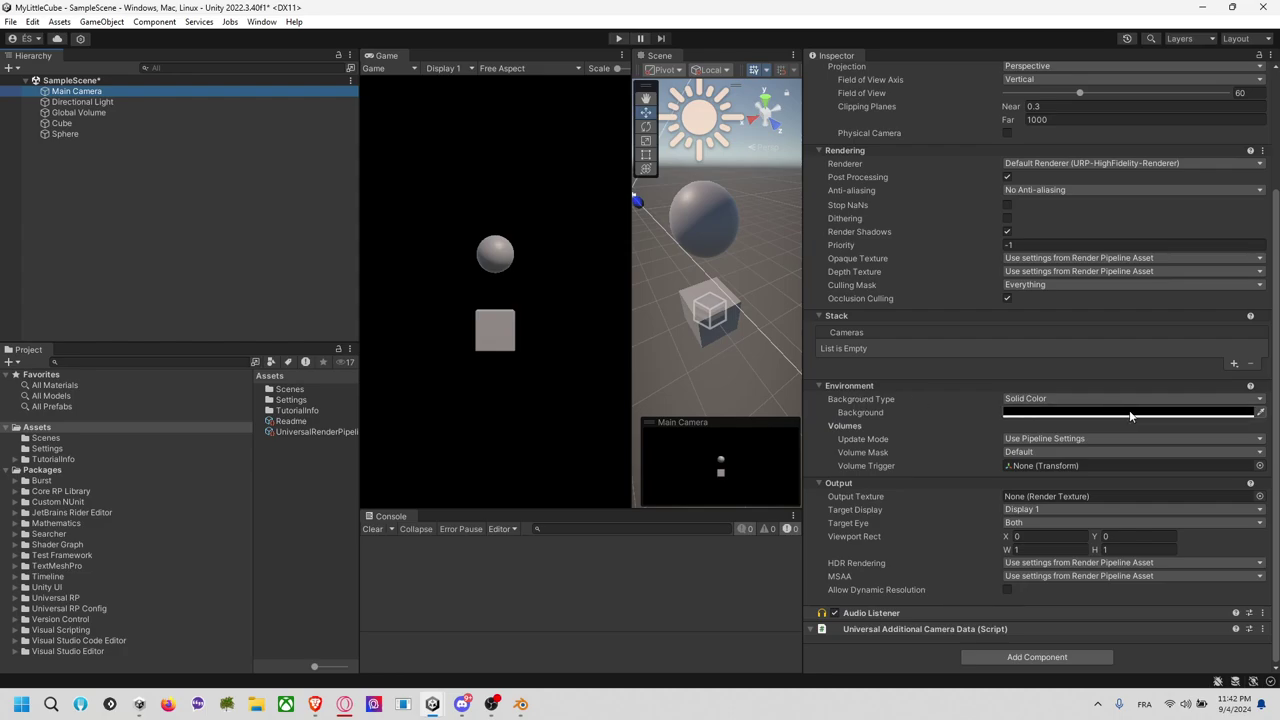
Step: Pick a pale green background colour (CBF6CD) for the camera
{"action": "left_click", "coordinate": [1080, 412]}
{"action": "left_click_drag", "start_coordinate": [1118, 440], "coordinate": [1136, 434]}
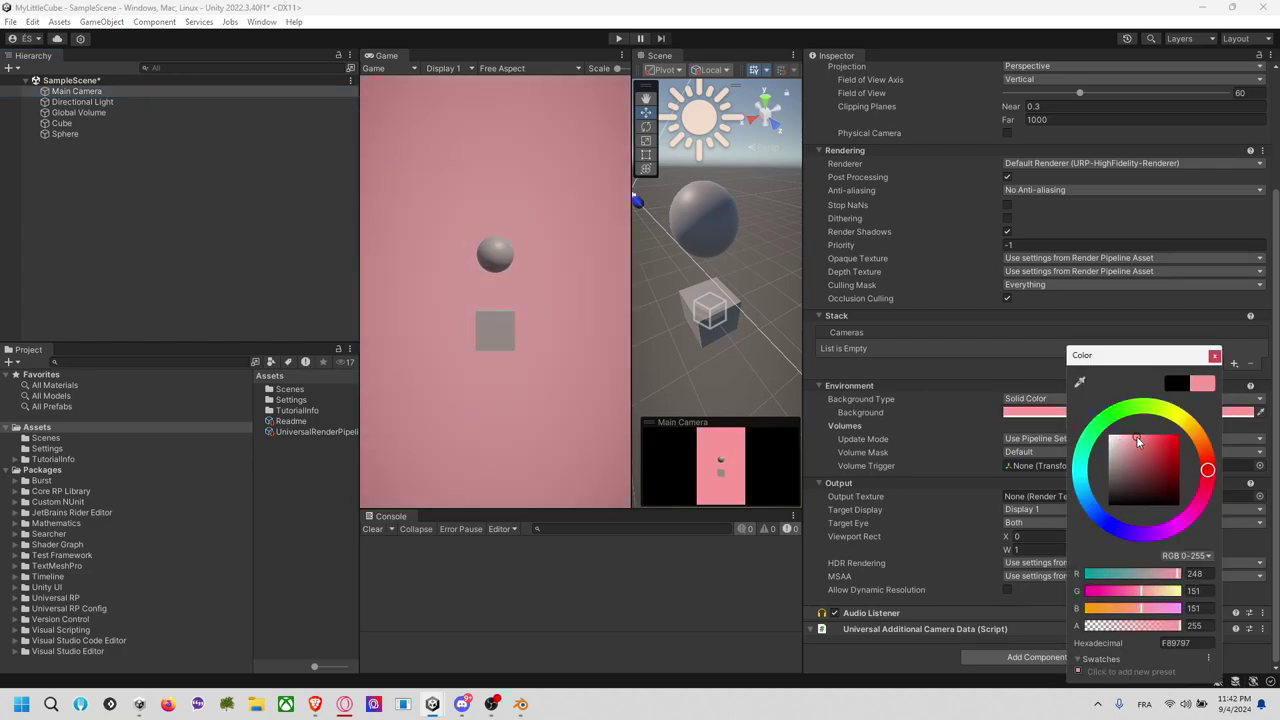
{"action": "left_click", "coordinate": [1108, 416]}
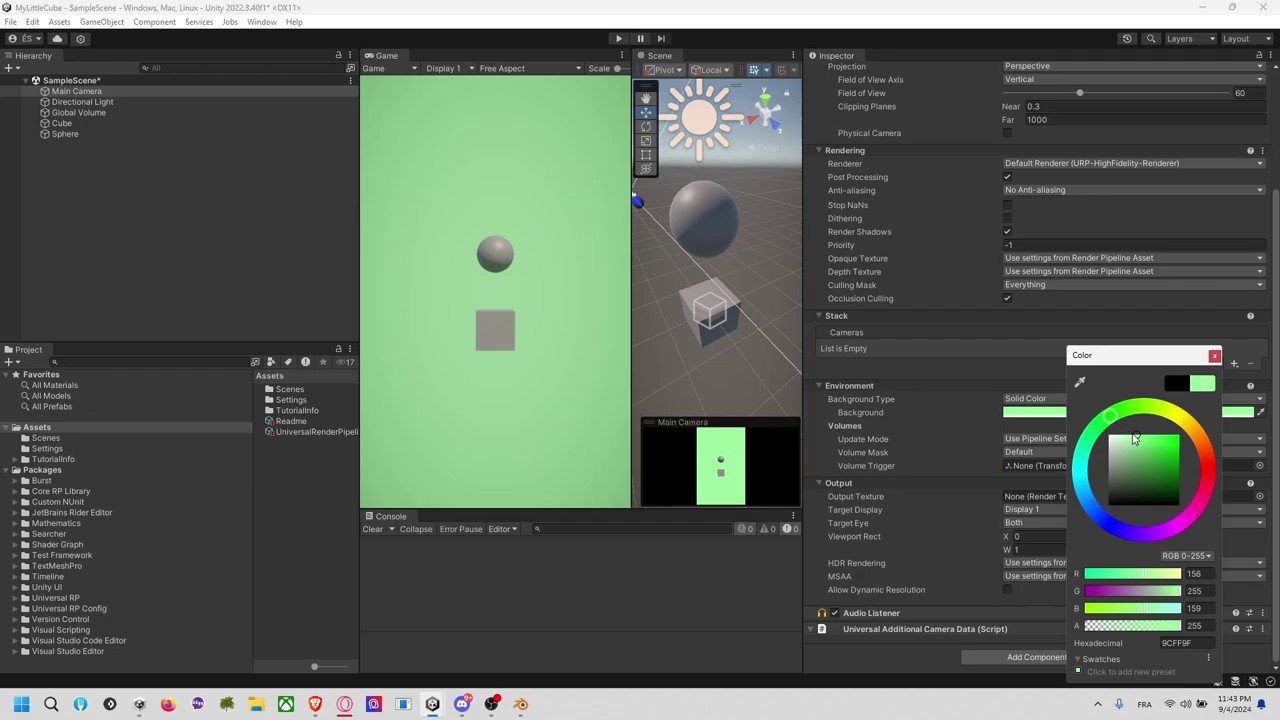
{"action": "left_click_drag", "start_coordinate": [1126, 454], "coordinate": [1121, 438]}
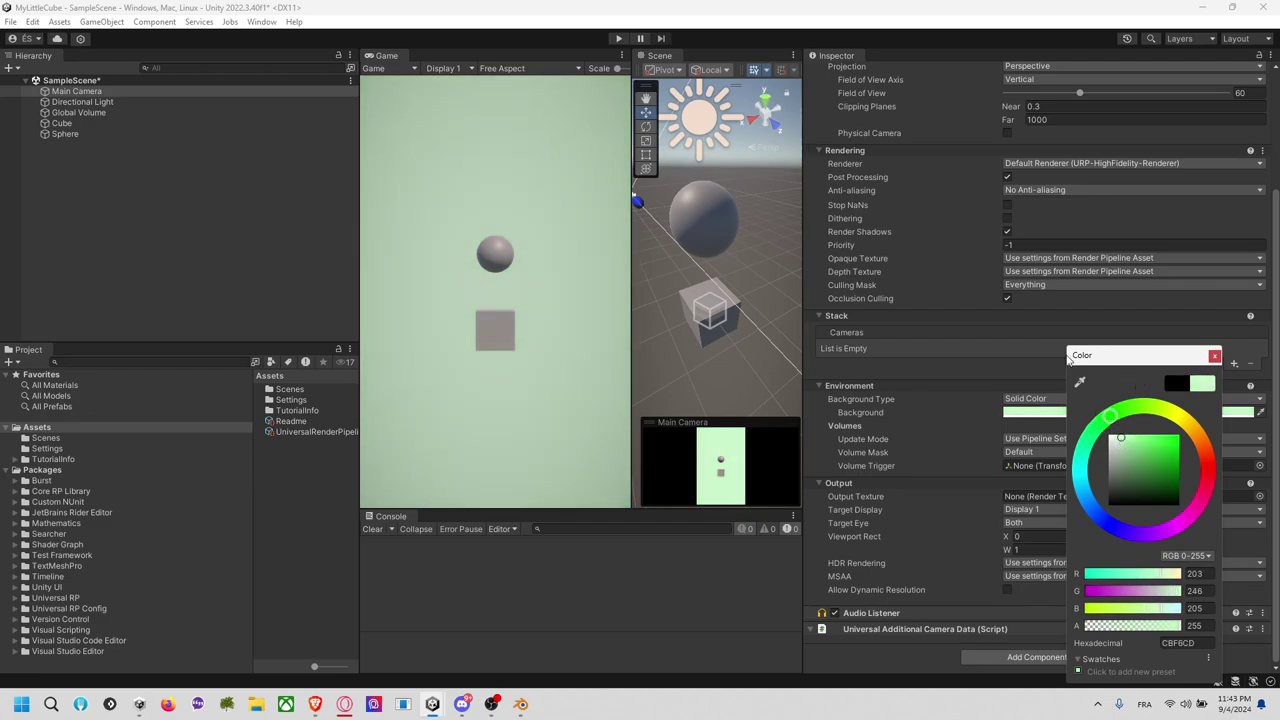
{"action": "left_click", "coordinate": [211, 203]}
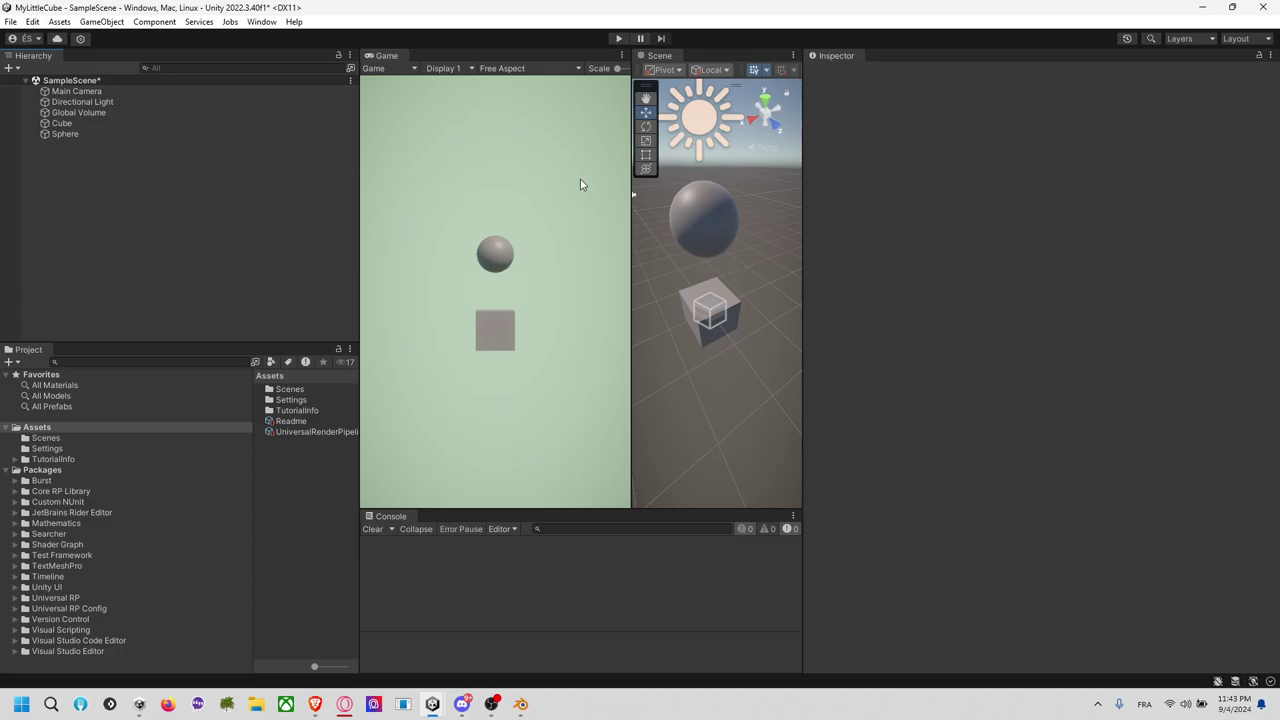
{"action": "left_click", "coordinate": [489, 315]}
Step: Dock the Game view bottom-right and ping the cube's Lit material from Mesh Renderer > Materials
{"action": "left_click_drag", "start_coordinate": [631, 295], "coordinate": [620, 285]}
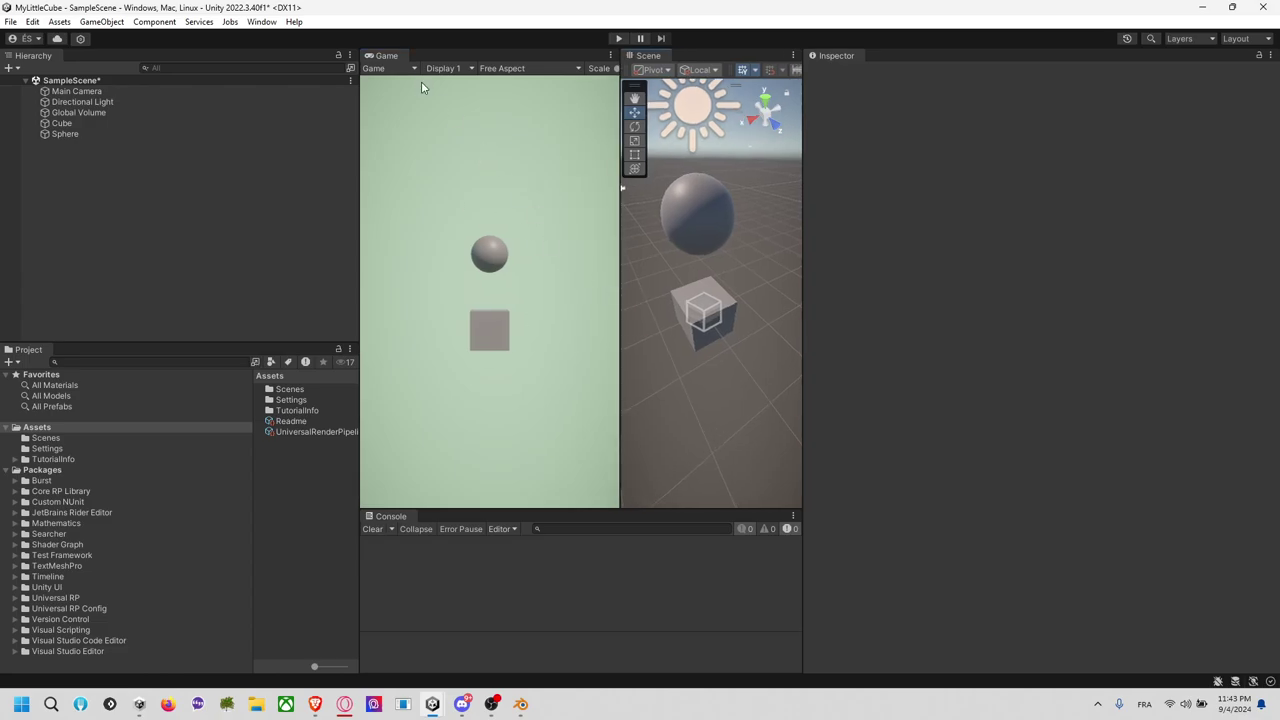
{"action": "left_click_drag", "start_coordinate": [388, 56], "coordinate": [950, 488]}
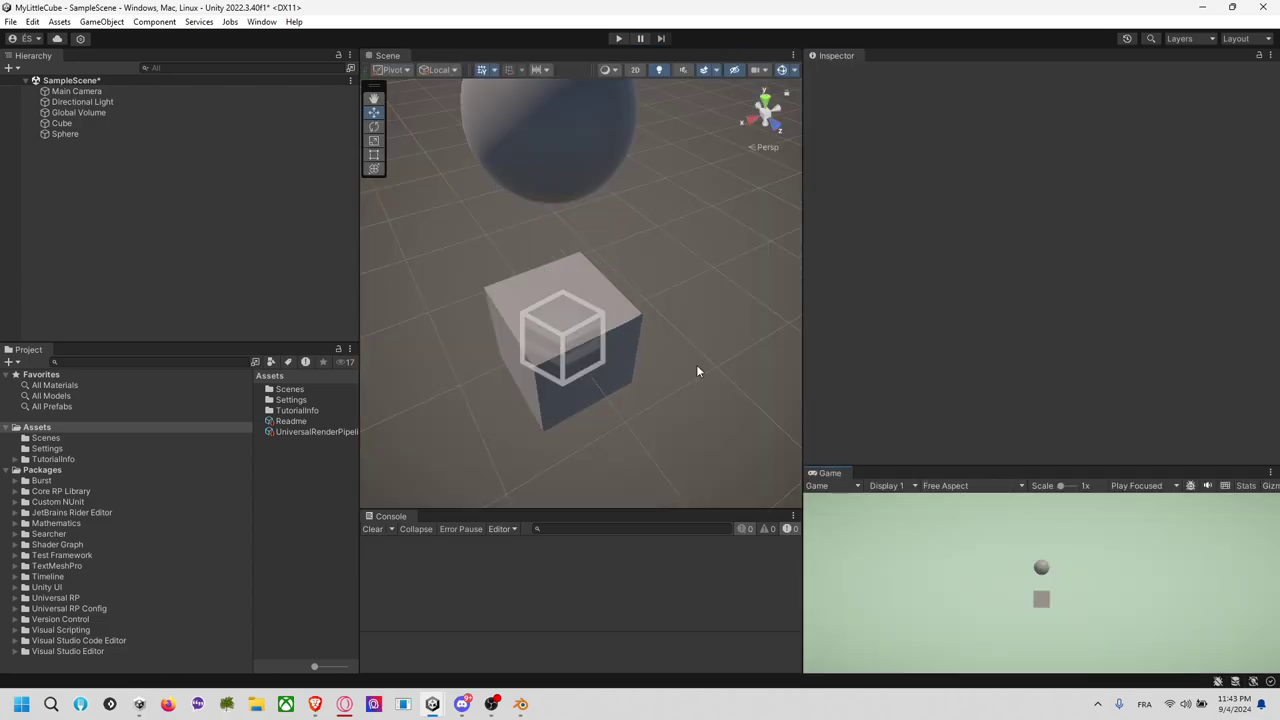
{"action": "left_click", "coordinate": [632, 335]}
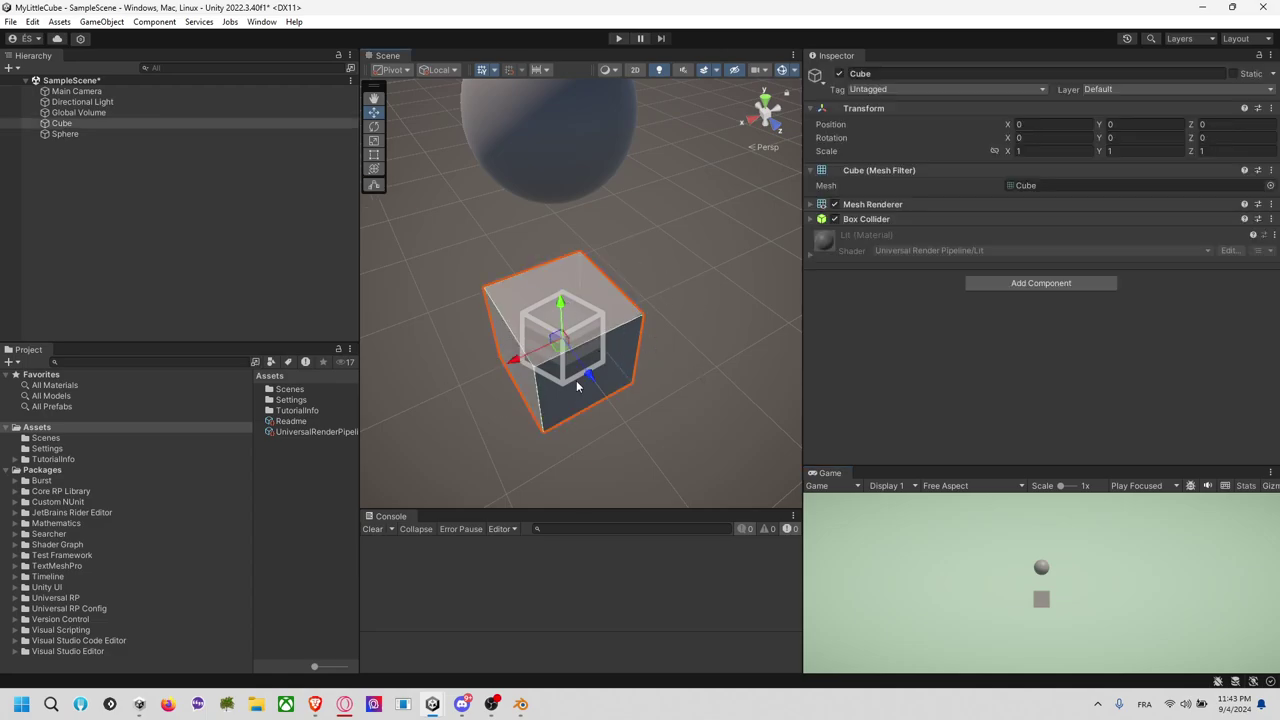
{"action": "left_click", "coordinate": [810, 204]}
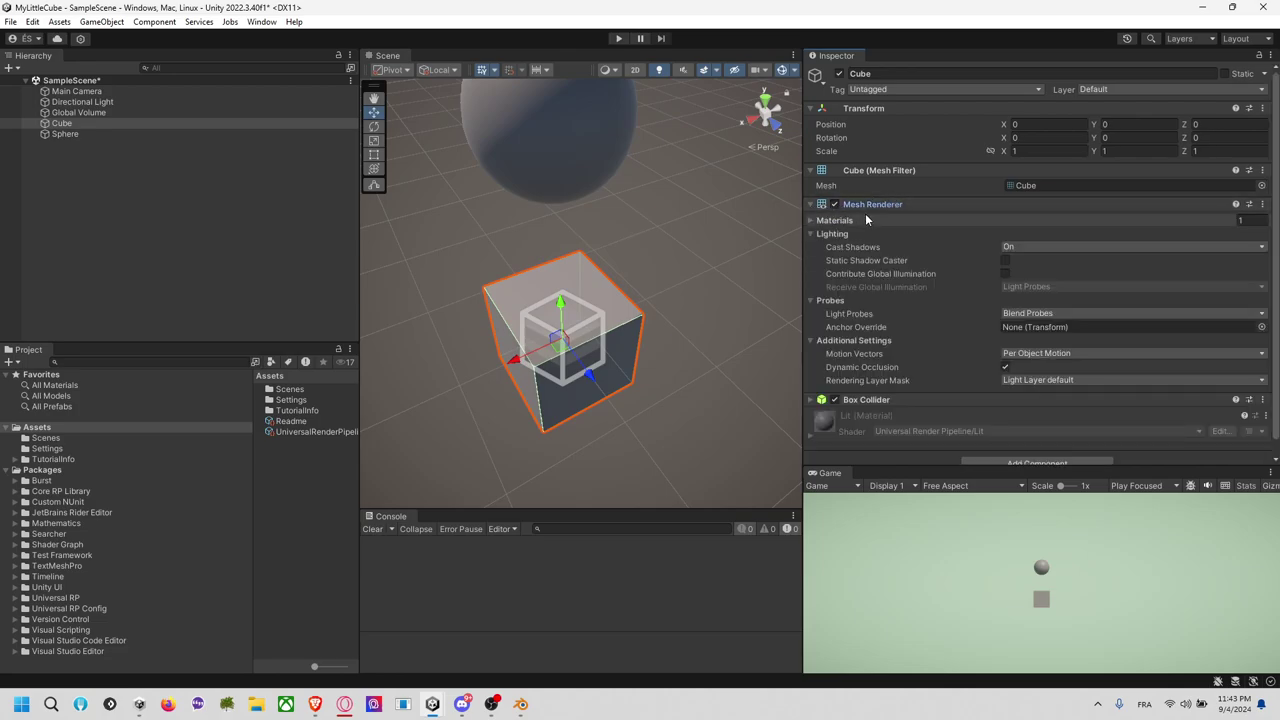
{"action": "left_click", "coordinate": [820, 220]}
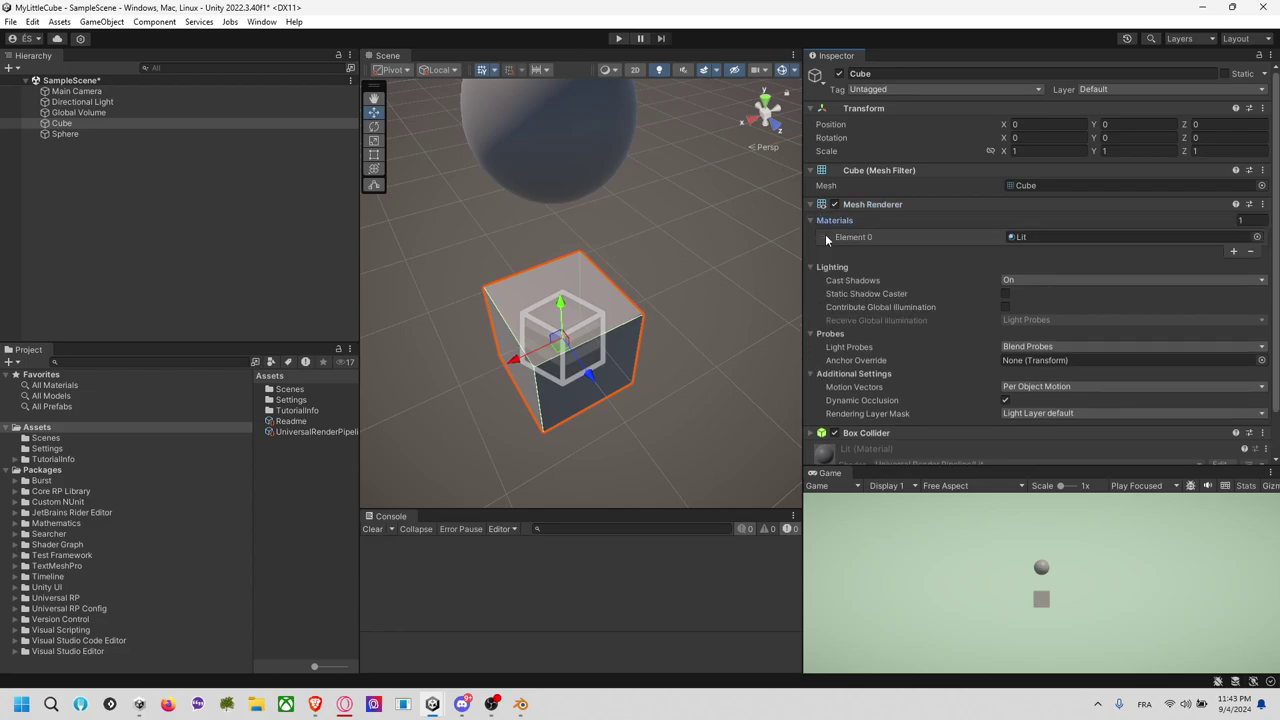
{"action": "left_click", "coordinate": [1022, 237]}
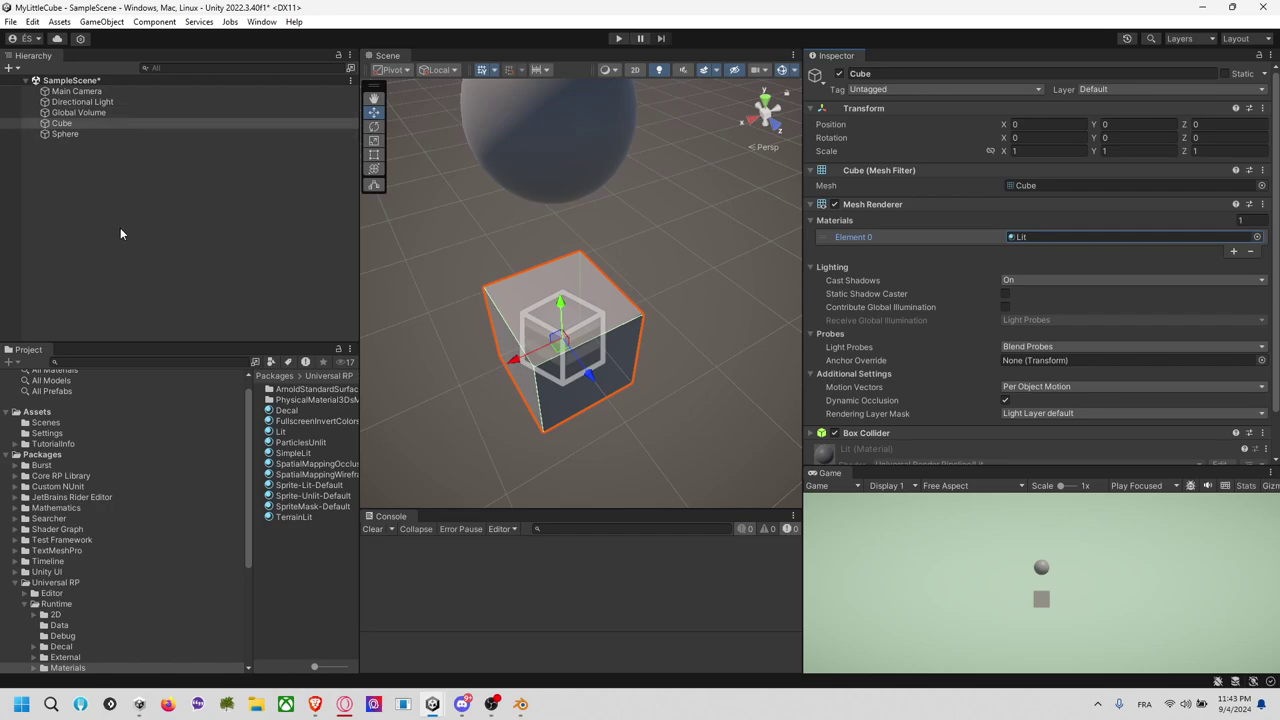
Step: Create a MyLittleCube folder in Assets and open it
{"action": "key", "text": "ctrl+s"}
{"action": "left_click", "coordinate": [80, 412]}
{"action": "right_click", "coordinate": [56, 414]}
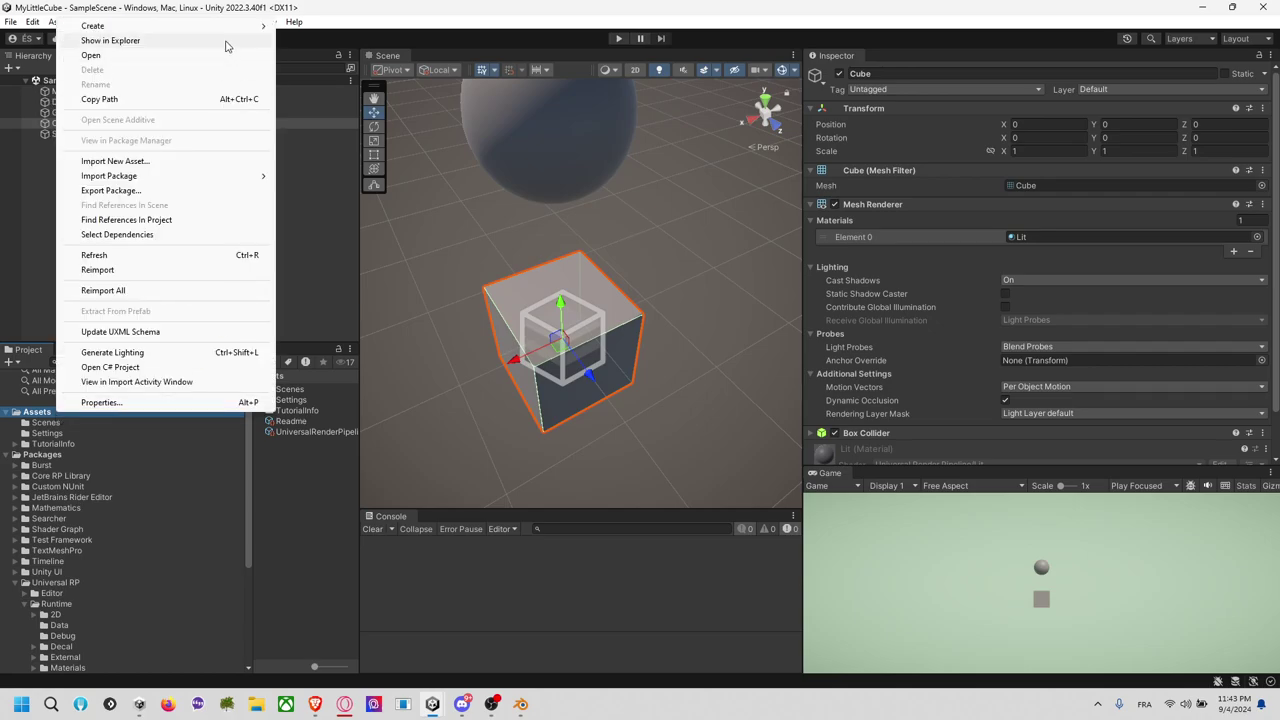
{"action": "mouse_move", "coordinate": [213, 30]}
{"action": "left_click", "coordinate": [305, 14]}
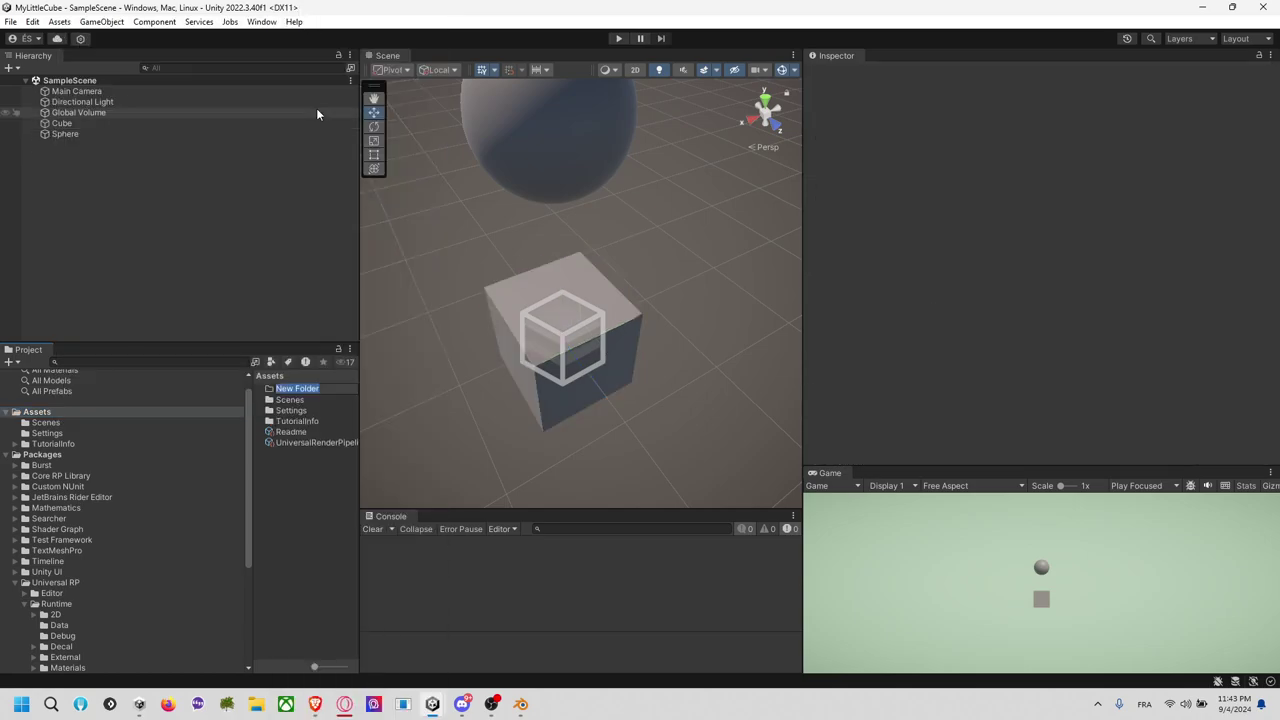
{"action": "type", "text": "MyL"}
{"action": "type", "text": "ittleCube"}
{"action": "key", "text": "Return"}
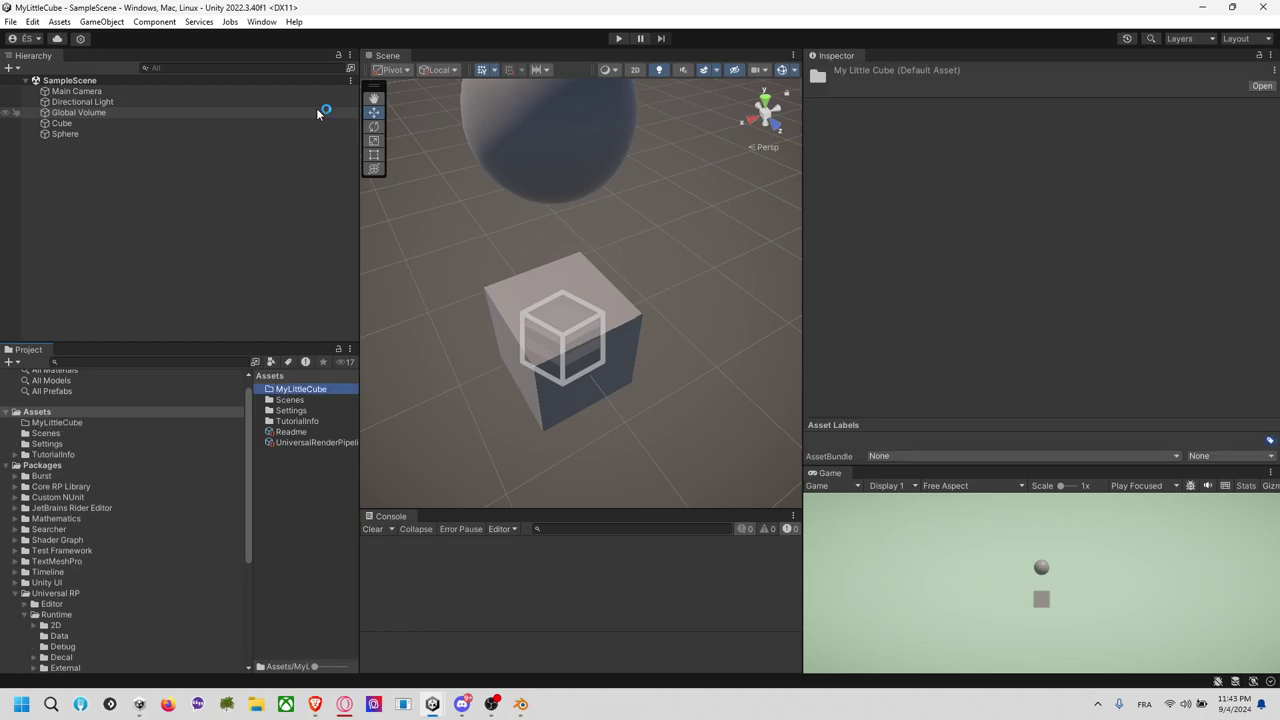
{"action": "double_click", "coordinate": [295, 389]}
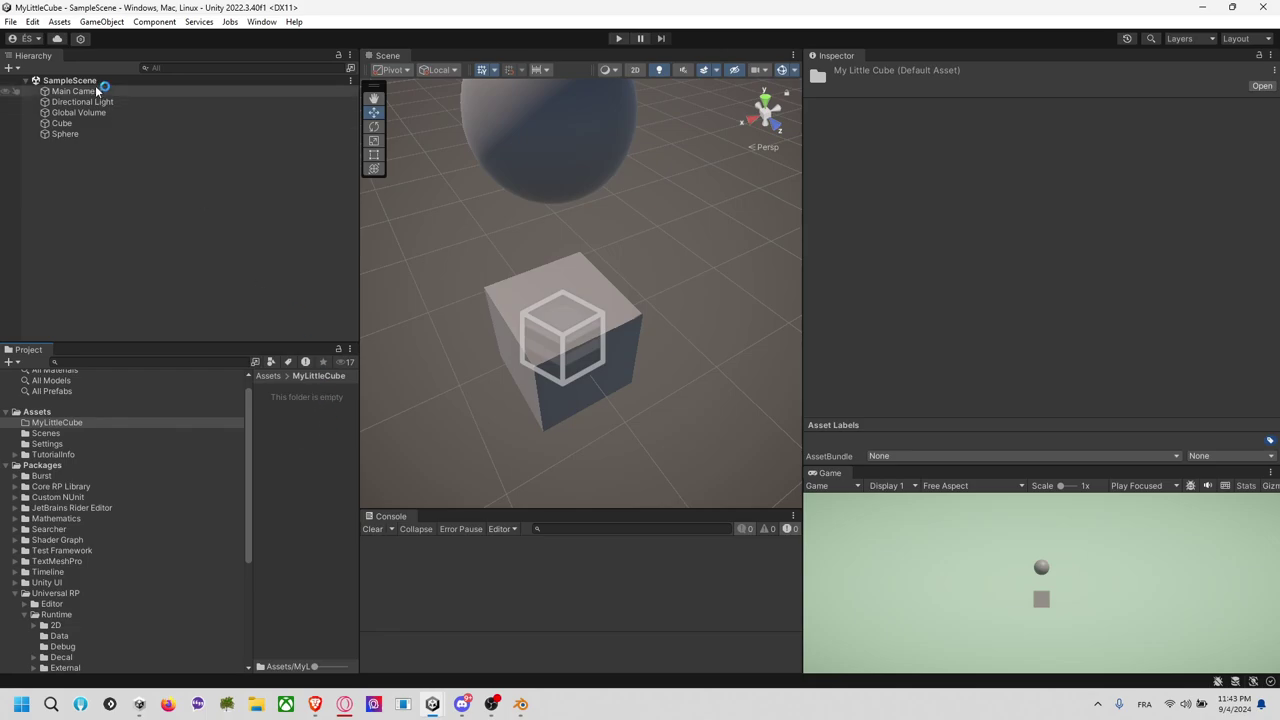
Step: Save the scene as 'Demo of my cube' in a new MyLittleCube/Scene folder and show it
{"action": "left_click", "coordinate": [9, 22]}
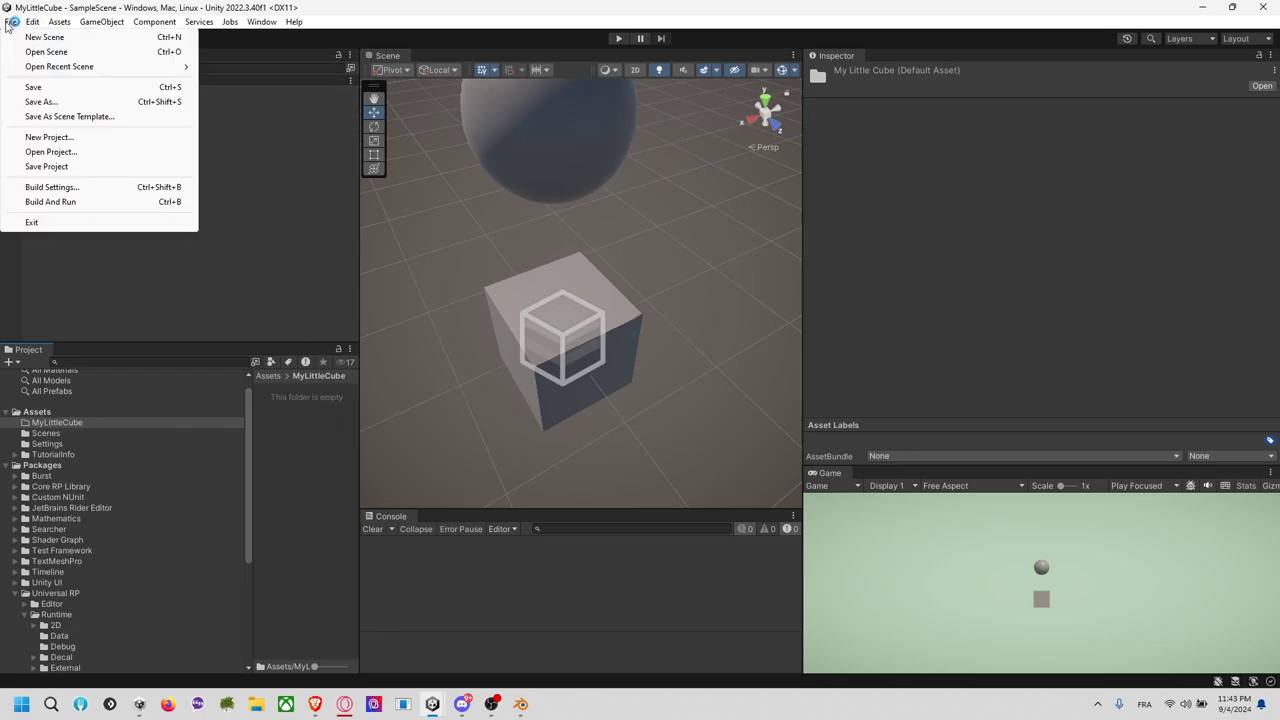
{"action": "left_click", "coordinate": [70, 102]}
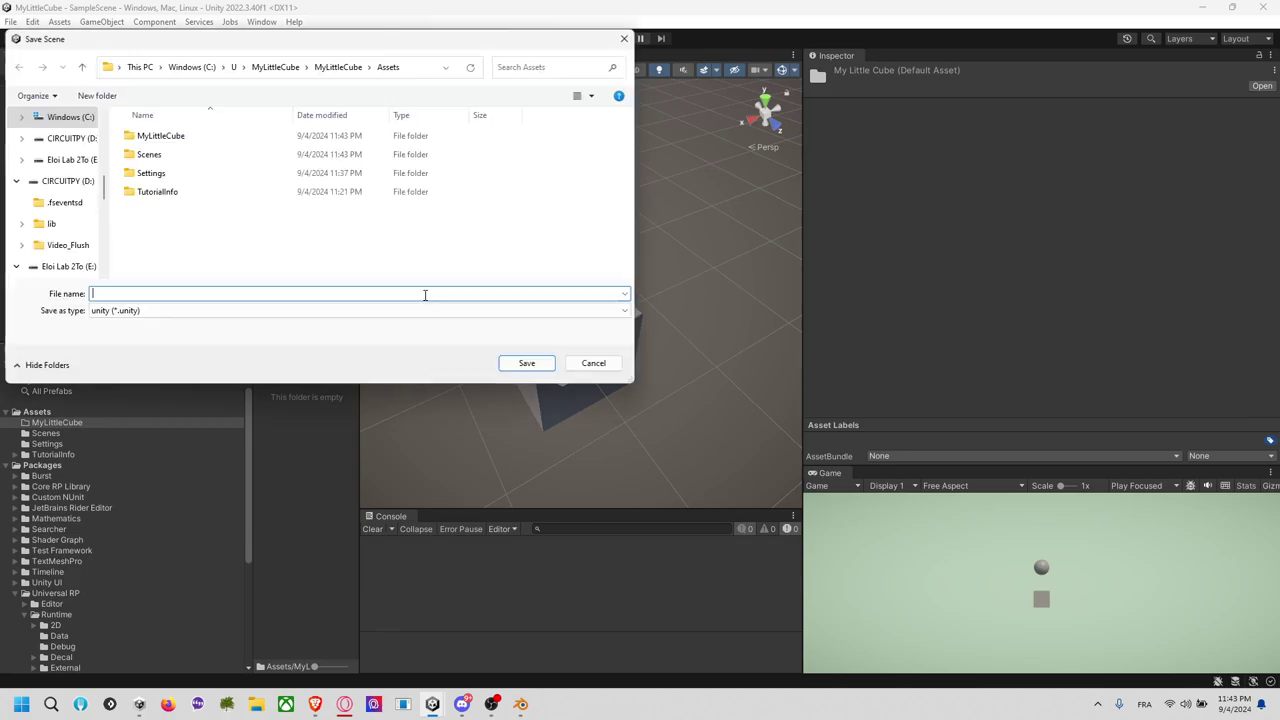
{"action": "double_click", "coordinate": [204, 136]}
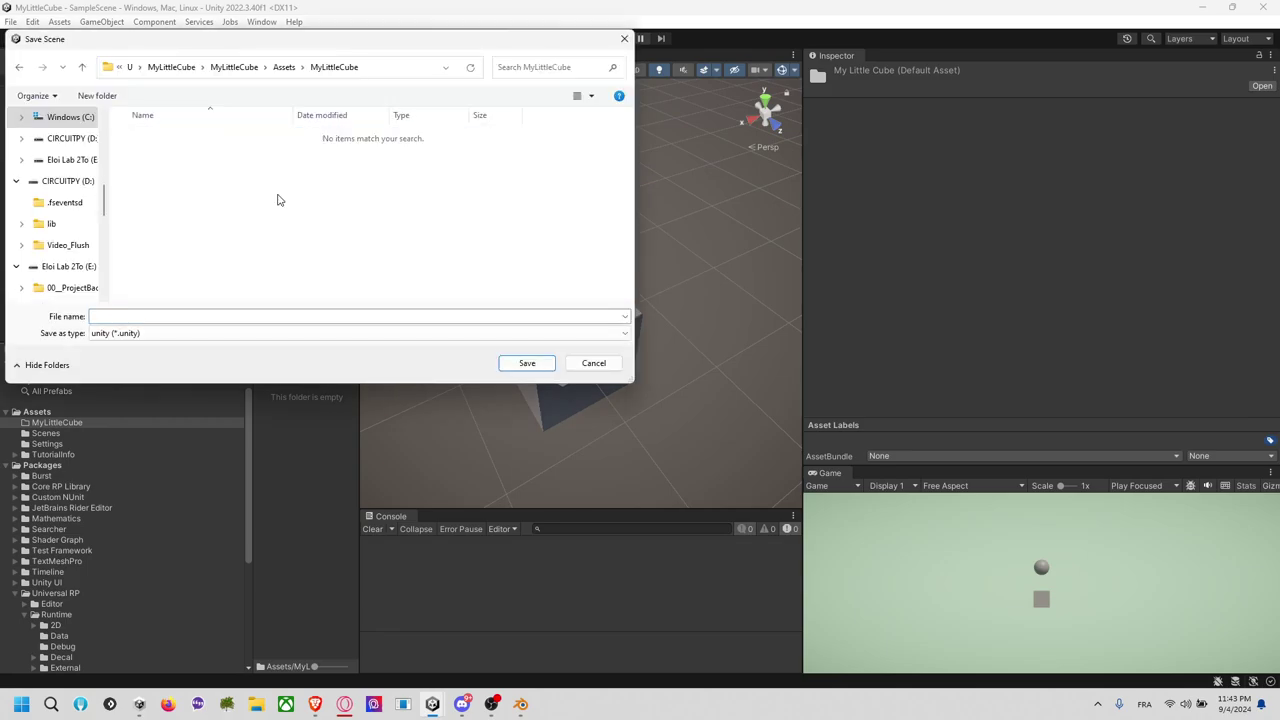
{"action": "left_click", "coordinate": [108, 93]}
{"action": "type", "text": "Scen"}
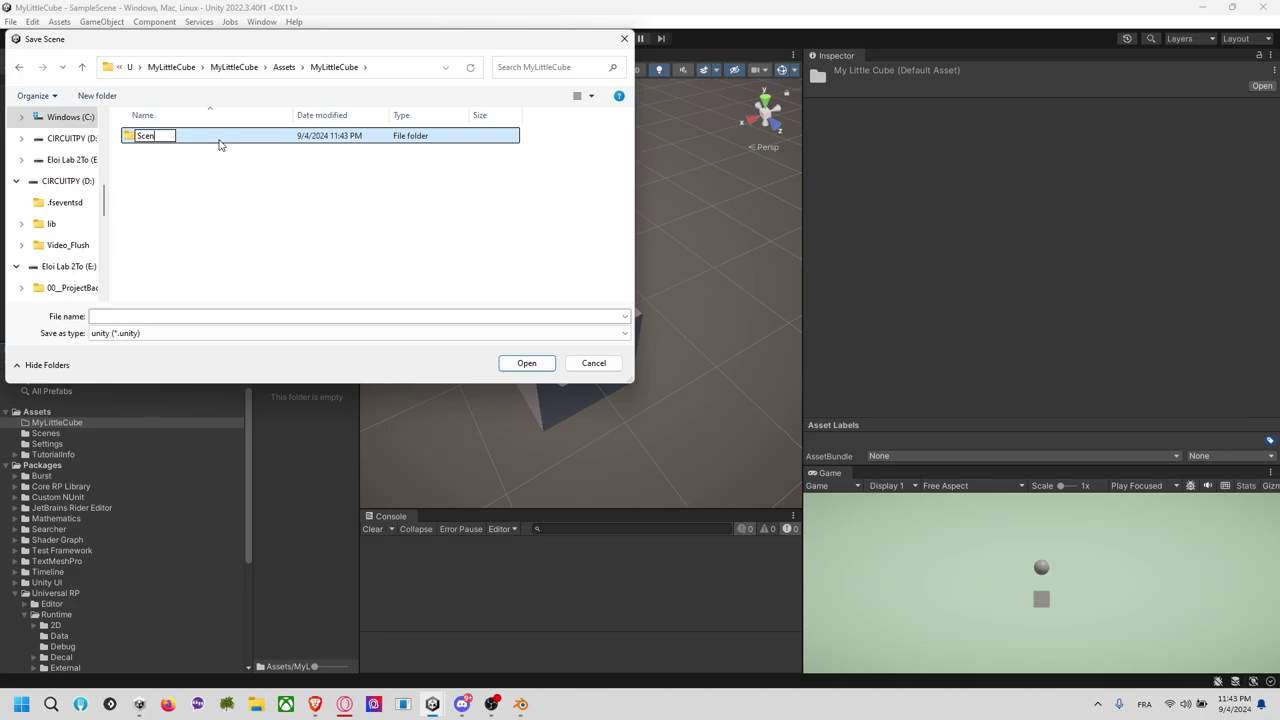
{"action": "type", "text": "e"}
{"action": "key", "text": "Return"}
{"action": "double_click", "coordinate": [220, 140]}
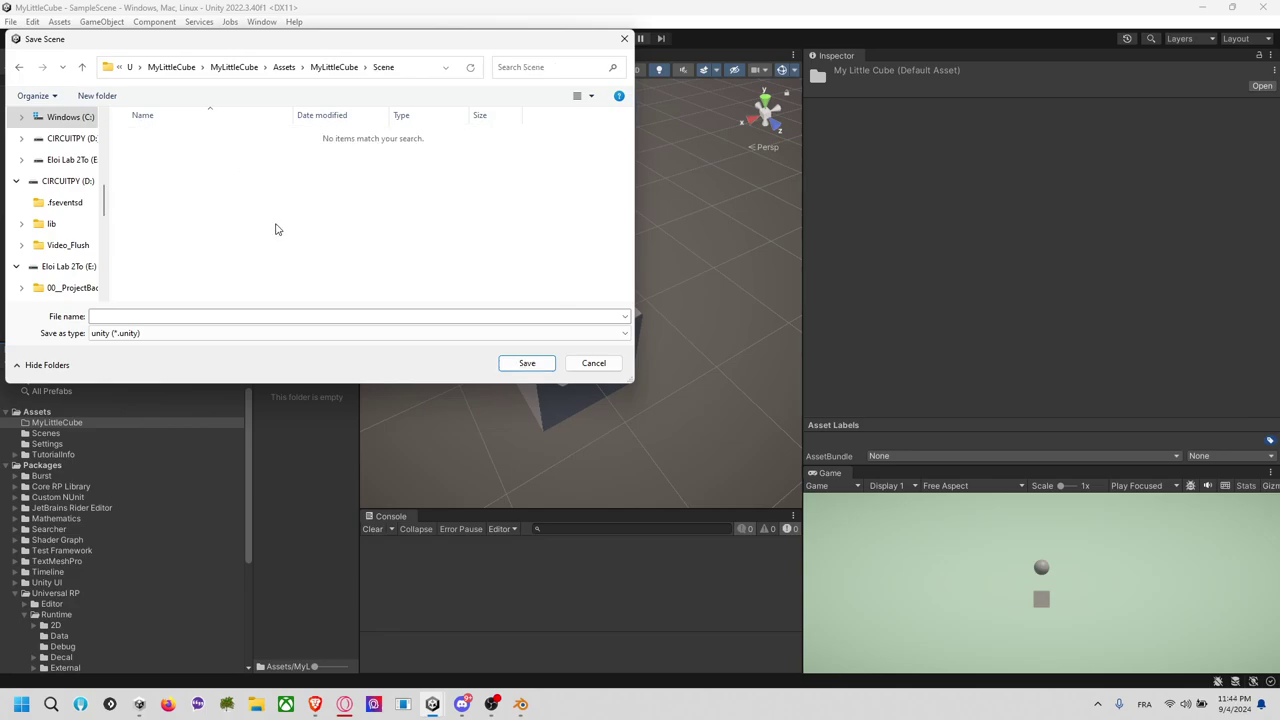
{"action": "left_click", "coordinate": [272, 314]}
{"action": "type", "text": "Demo of my"}
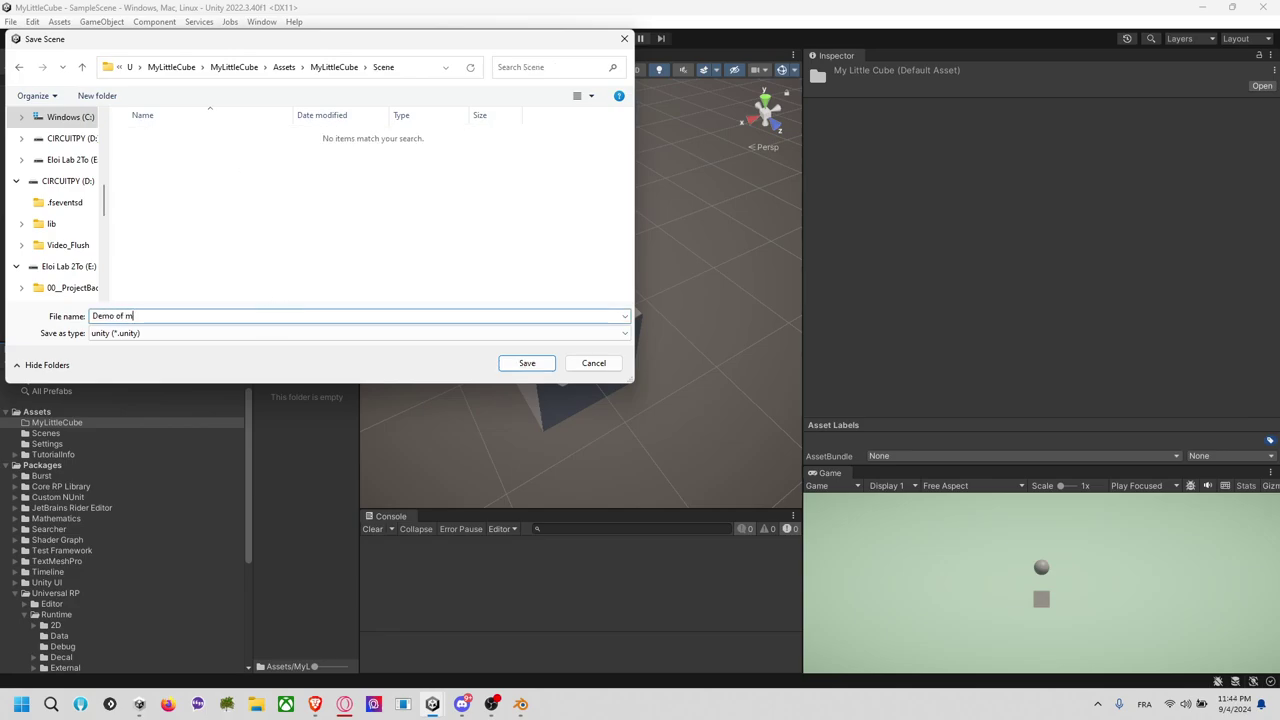
{"action": "type", "text": " cube"}
{"action": "key", "text": "Return"}
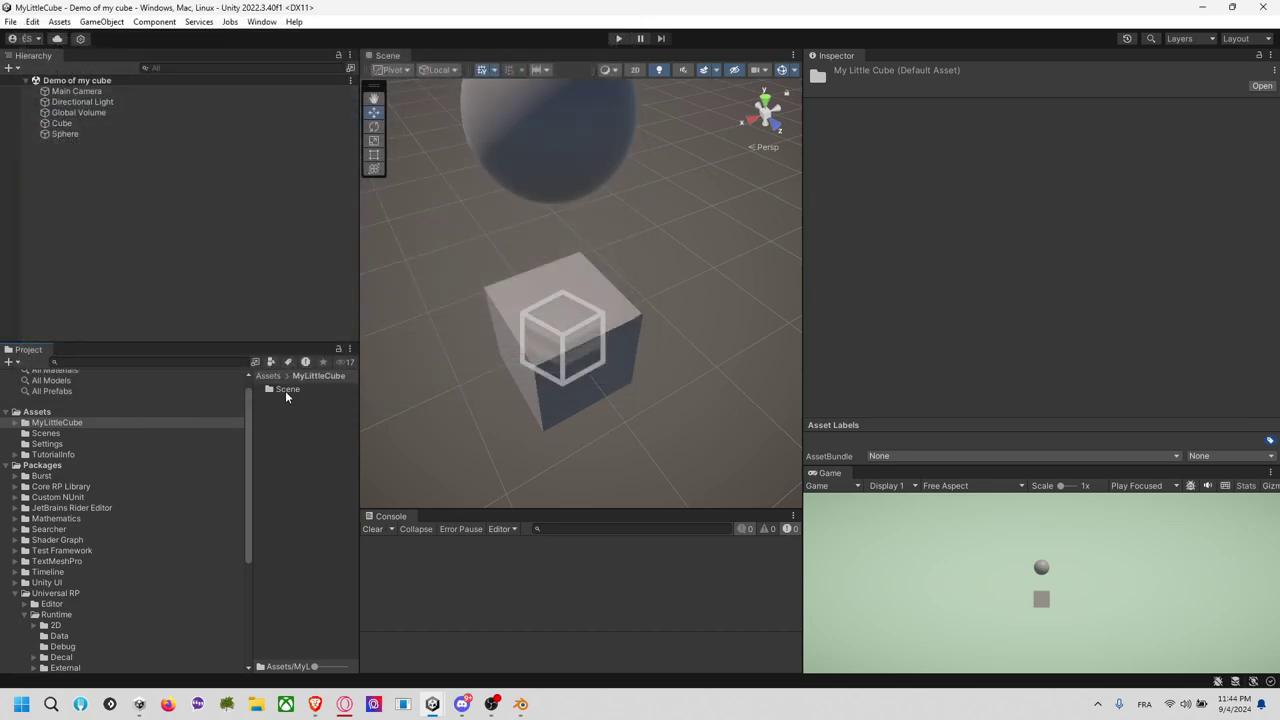
{"action": "left_click", "coordinate": [15, 424]}
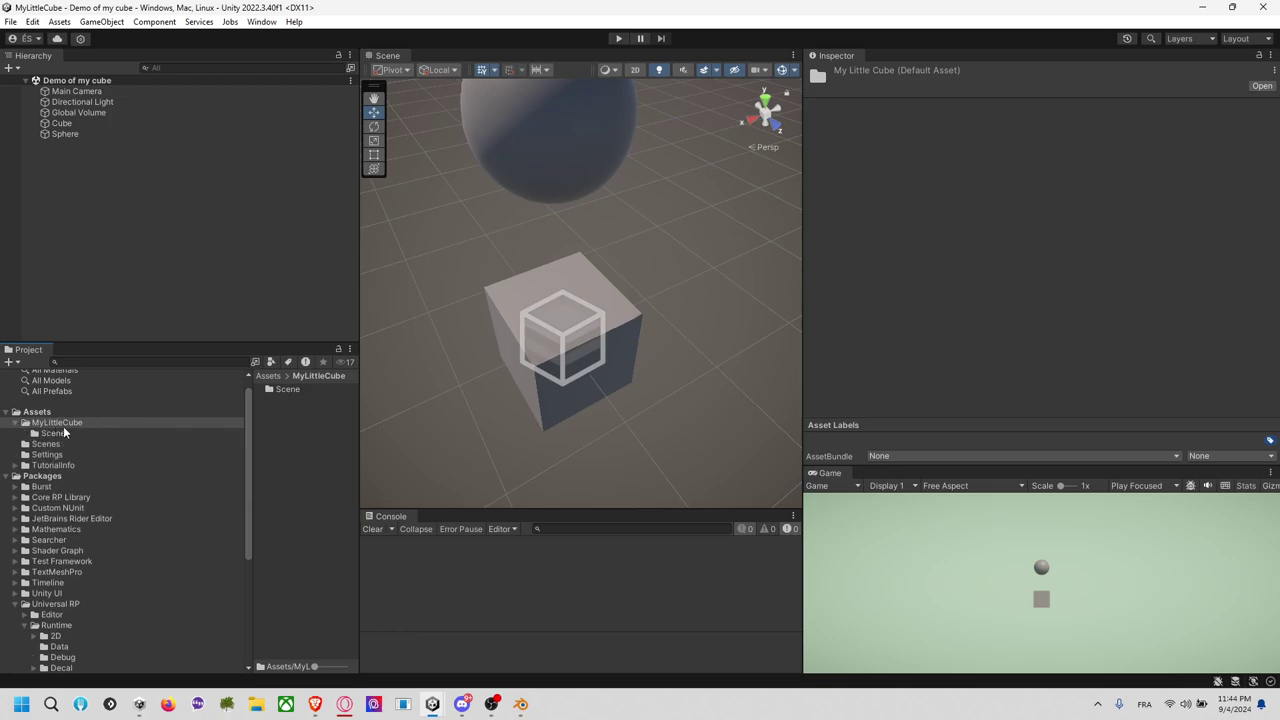
{"action": "left_click", "coordinate": [53, 433]}
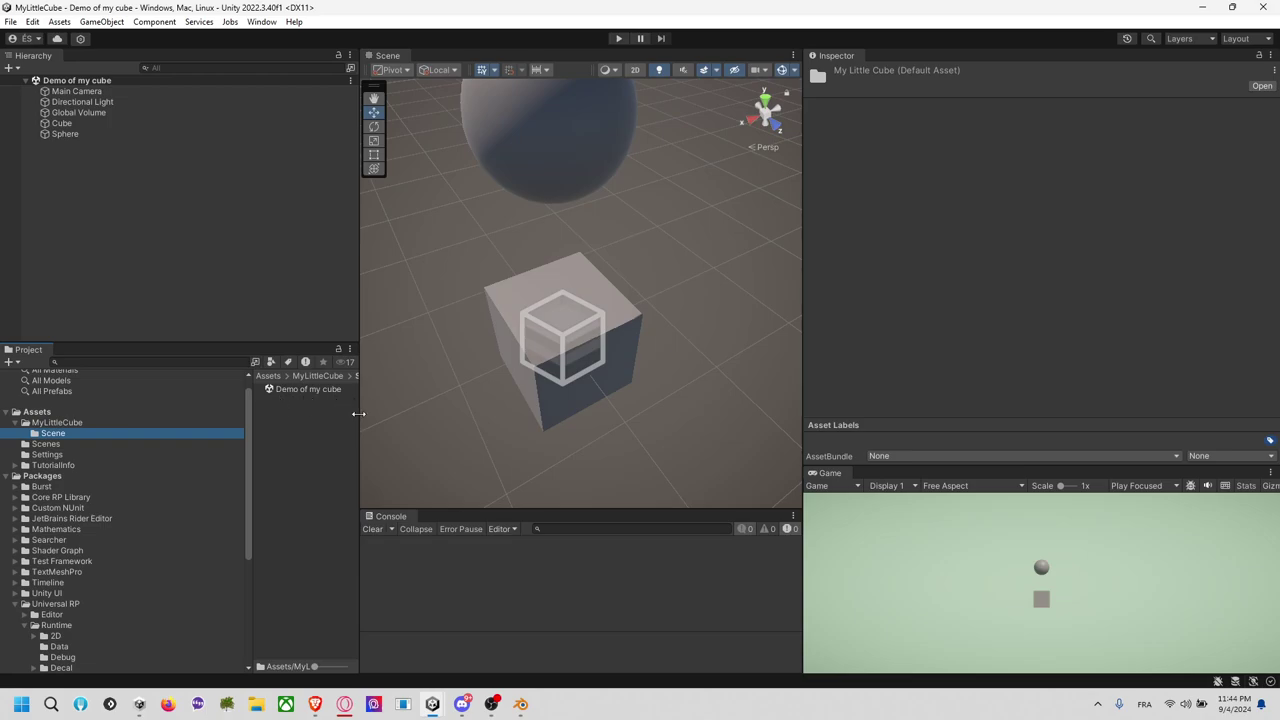
Step: Create a material named Mat_CubeColor in the Scene folder and drag it onto the cube
{"action": "left_click_drag", "start_coordinate": [358, 413], "coordinate": [448, 413]}
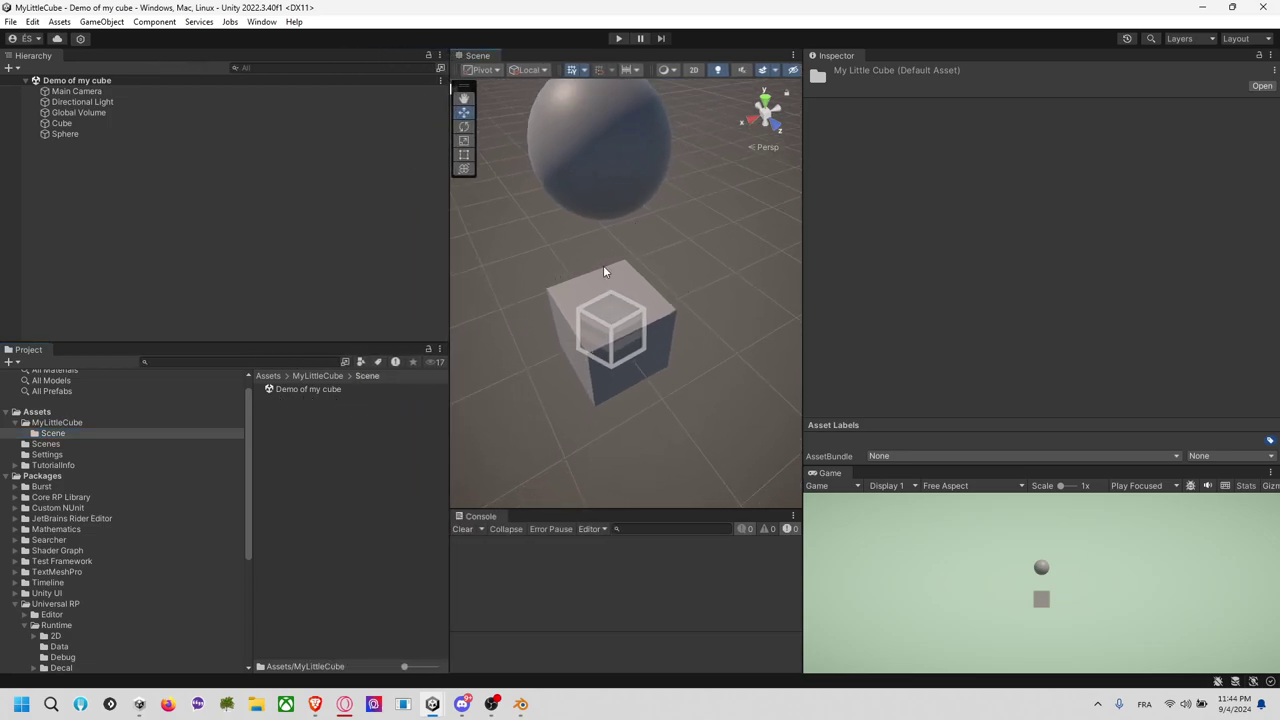
{"action": "right_click", "coordinate": [282, 448]}
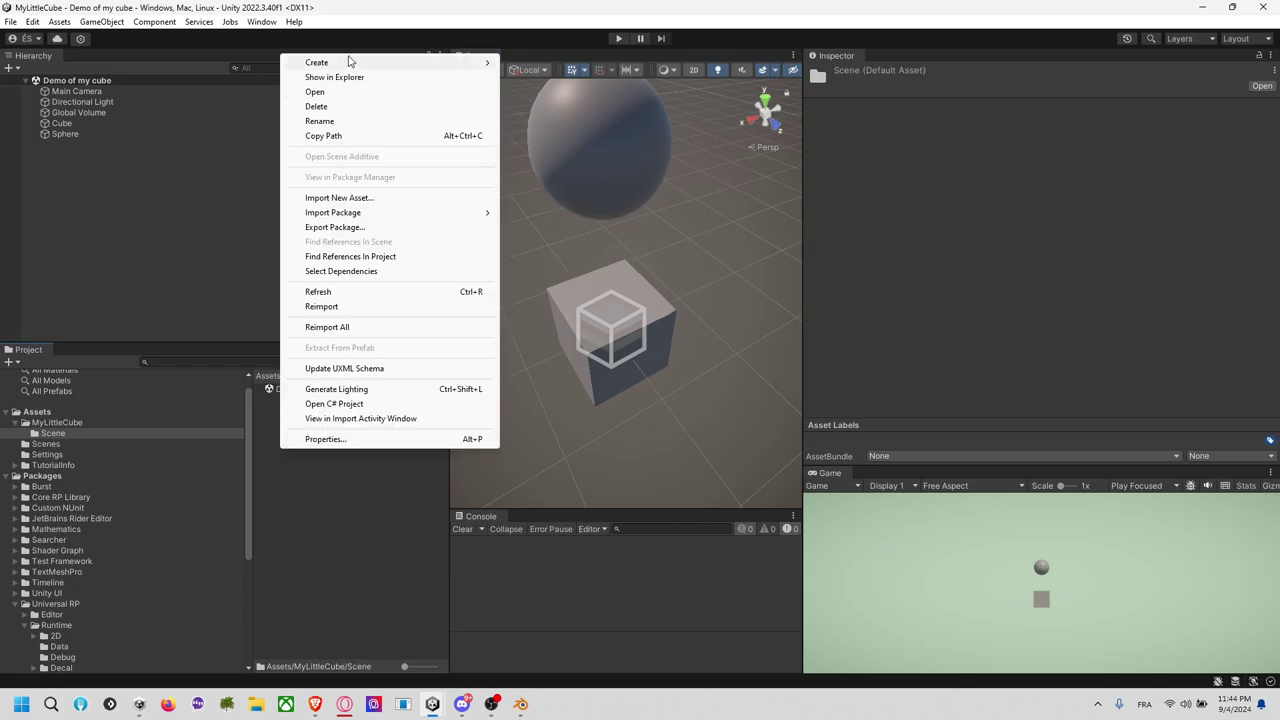
{"action": "mouse_move", "coordinate": [352, 64]}
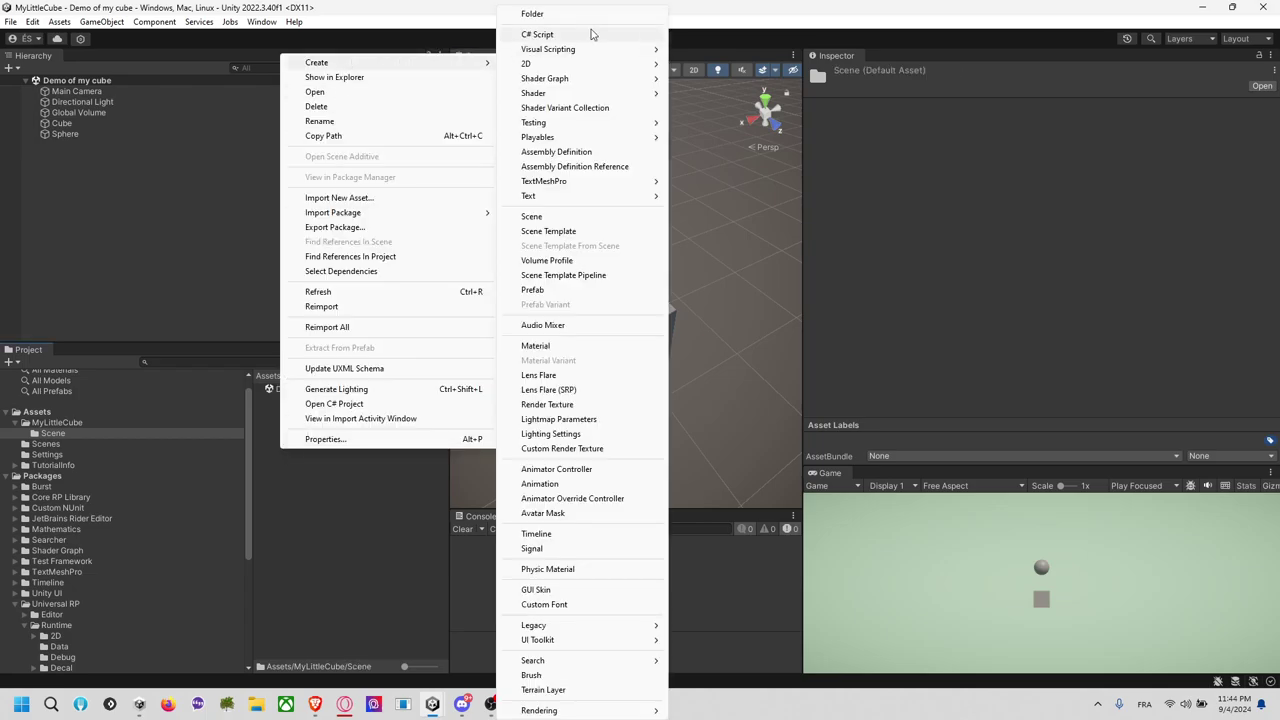
{"action": "left_click", "coordinate": [586, 346]}
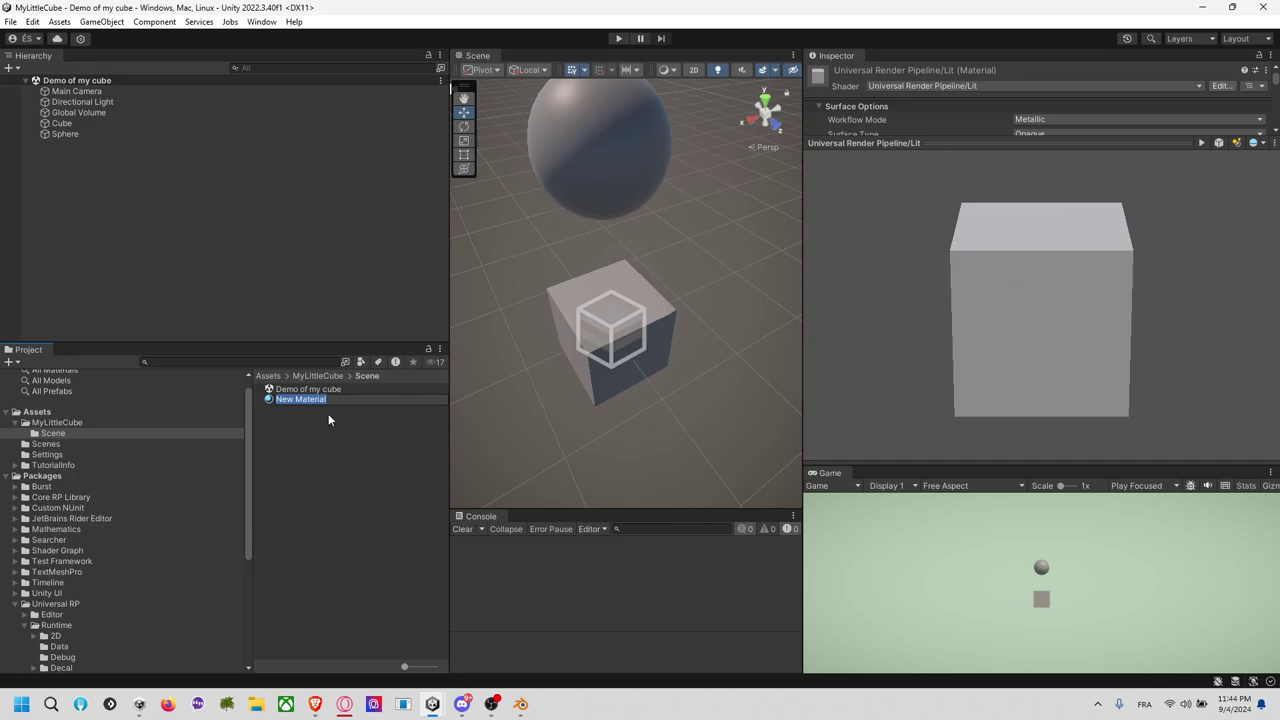
{"action": "type", "text": "Mat_CubeCo"}
{"action": "type", "text": "lor"}
{"action": "key", "text": "Return"}
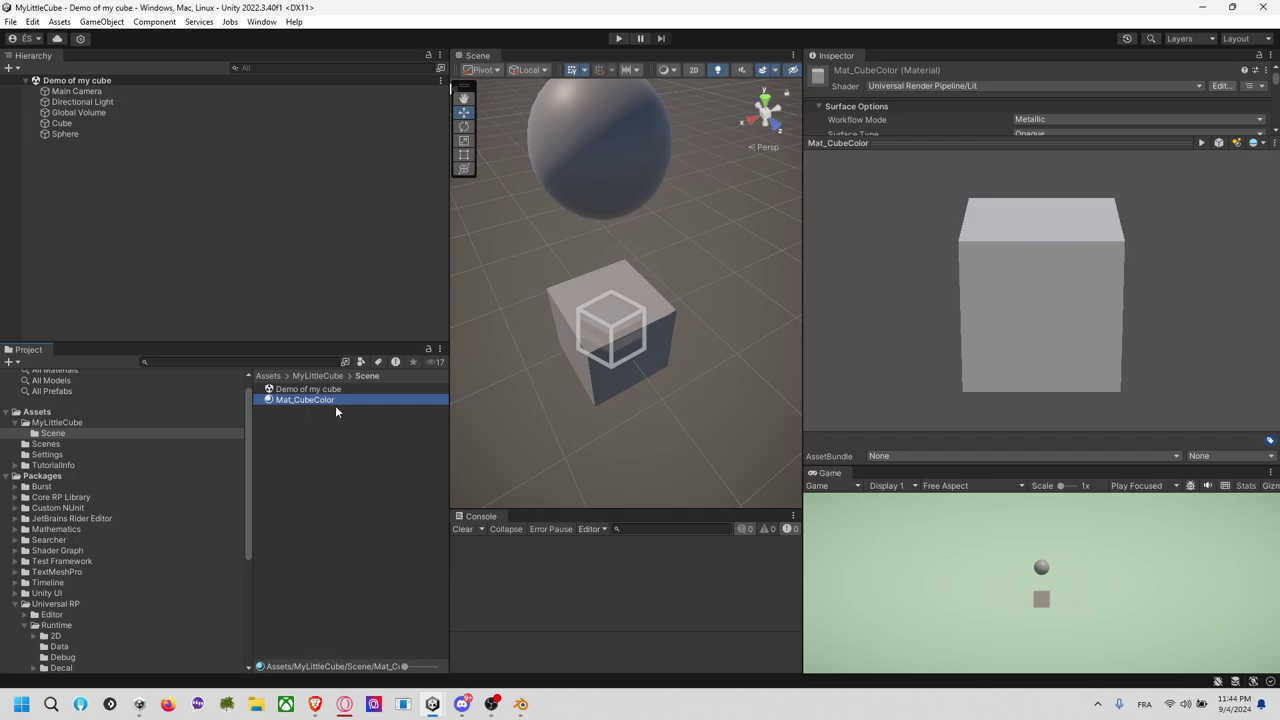
{"action": "left_click_drag", "start_coordinate": [311, 400], "coordinate": [616, 283]}
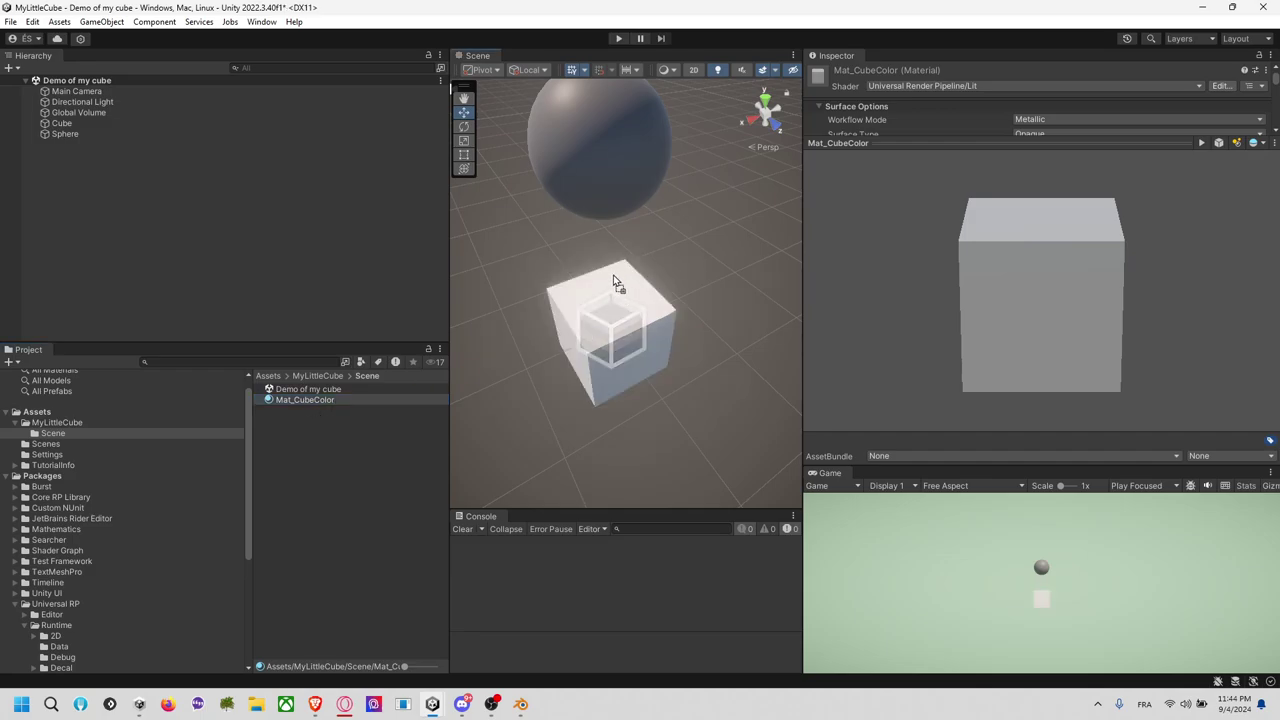
Step: Select Mat_CubeColor and expand its Inspector settings to reach the base colour
{"action": "left_click", "coordinate": [308, 440]}
{"action": "left_click", "coordinate": [315, 400]}
{"action": "mouse_move", "coordinate": [883, 154]}
{"action": "left_mouse_down"}
{"action": "mouse_move", "coordinate": [895, 148]}
{"action": "mouse_move", "coordinate": [890, 346]}
{"action": "left_mouse_up"}
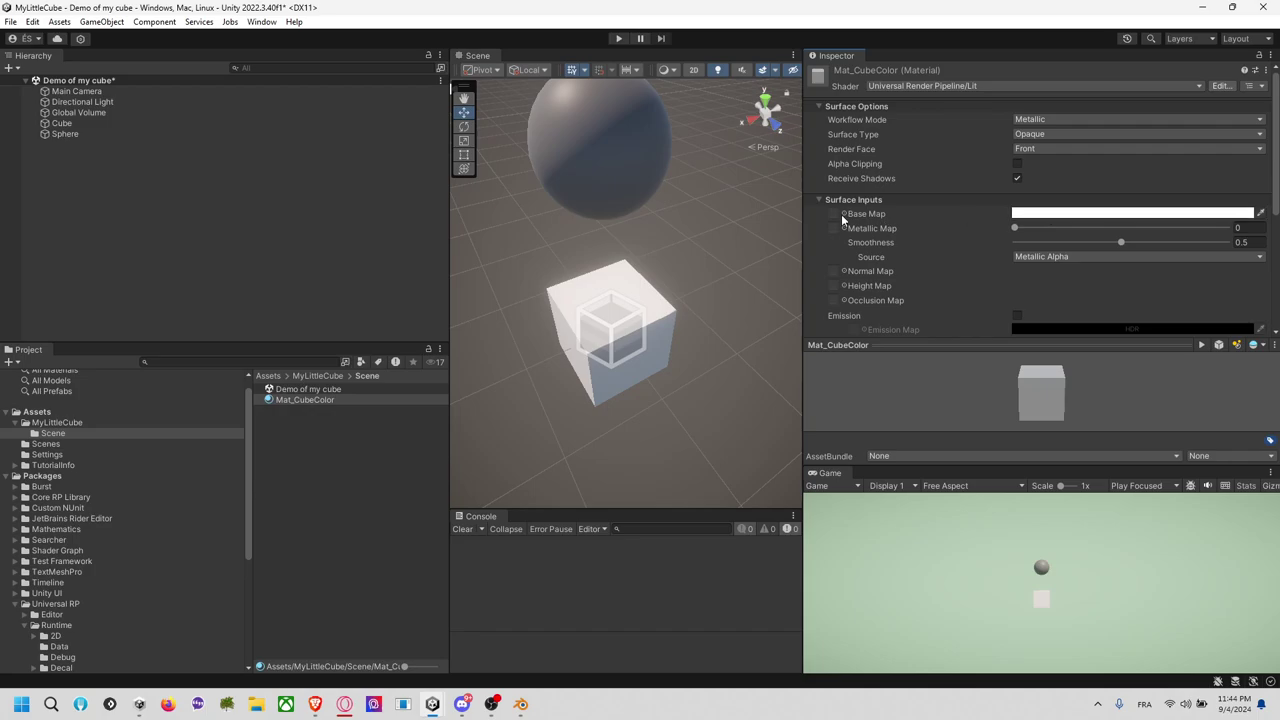
{"action": "left_click", "coordinate": [1060, 213]}
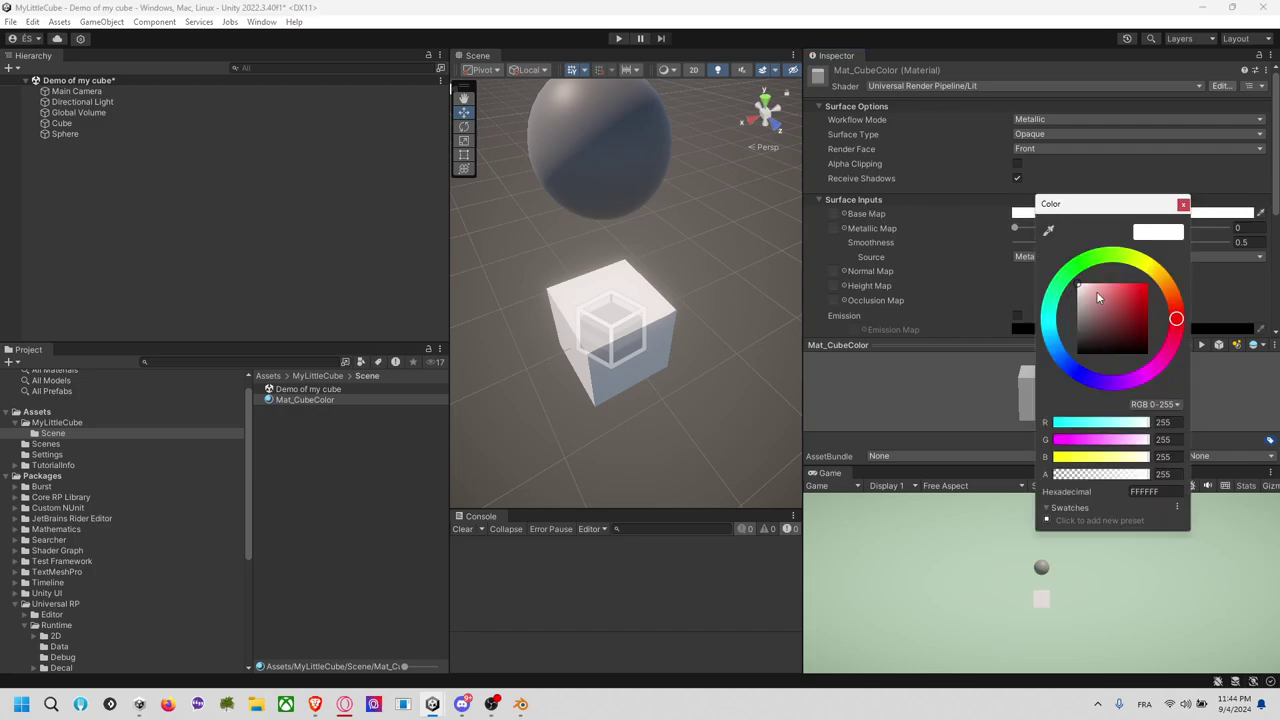
Step: Set Mat_CubeColor's base colour to pure red (FF0000) and keep the Lit shader
{"action": "left_click_drag", "start_coordinate": [1096, 291], "coordinate": [1147, 284]}
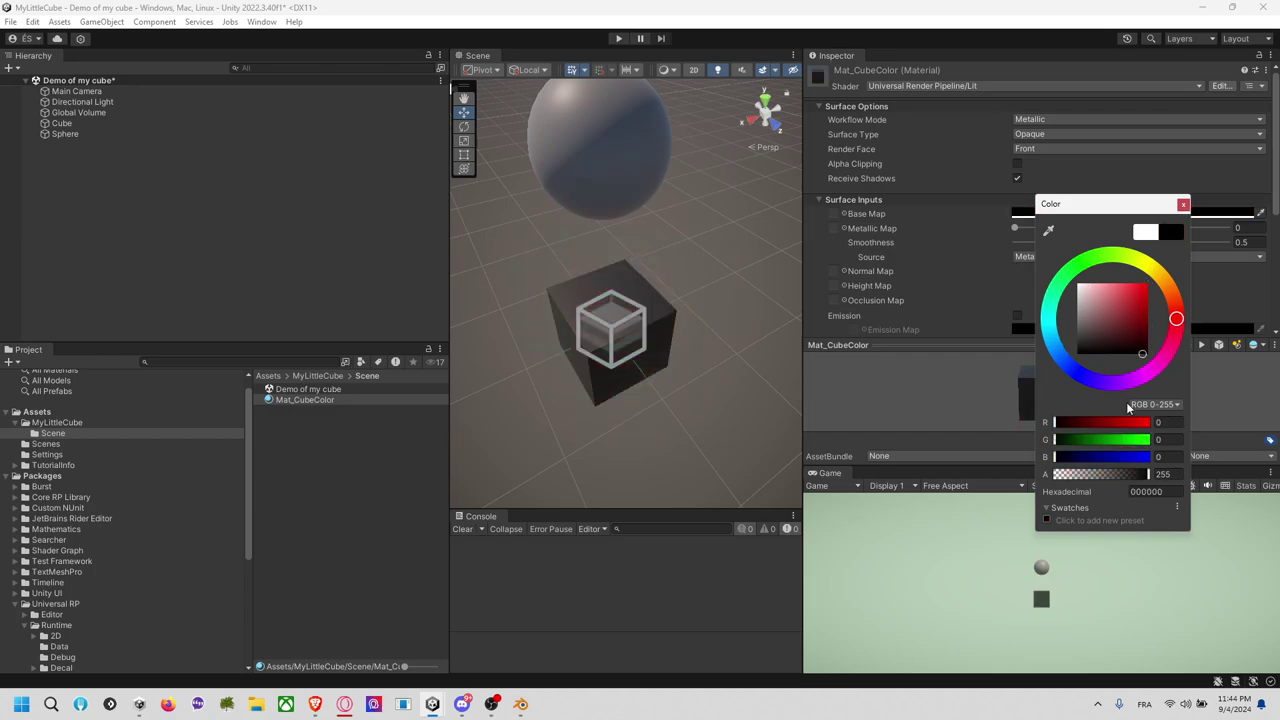
{"action": "left_click", "coordinate": [1184, 205]}
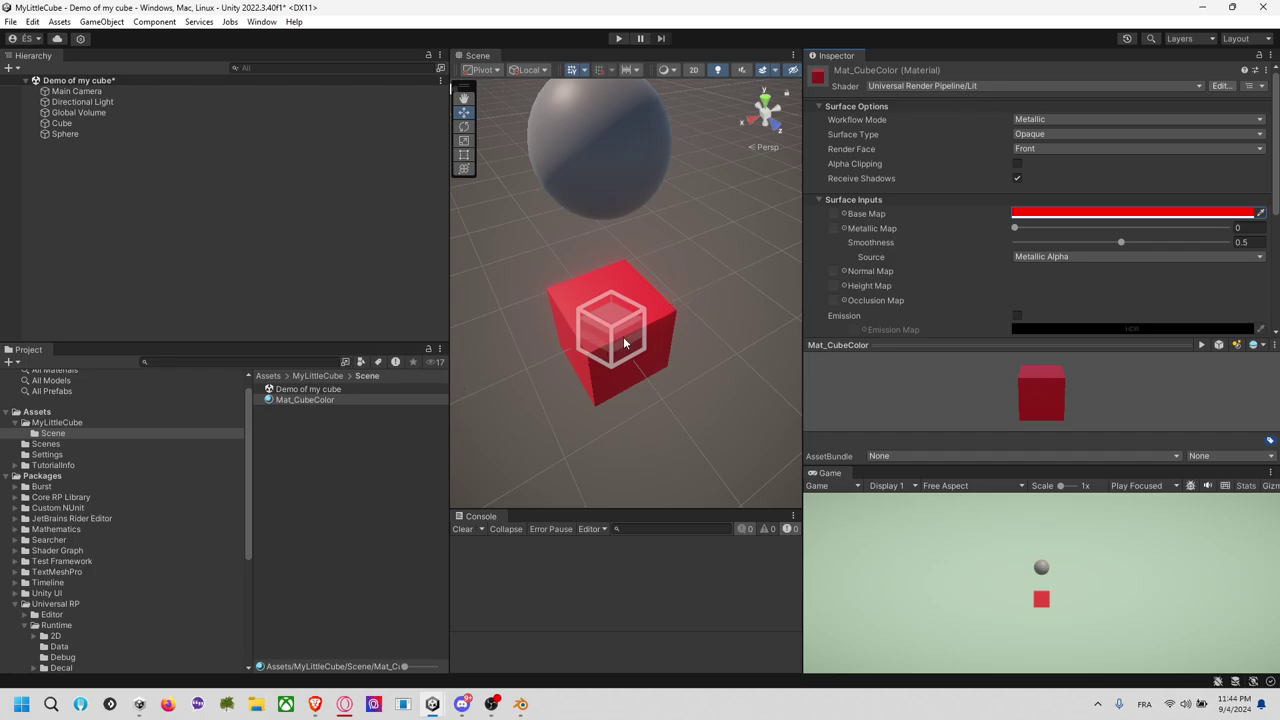
{"action": "left_click", "coordinate": [964, 87]}
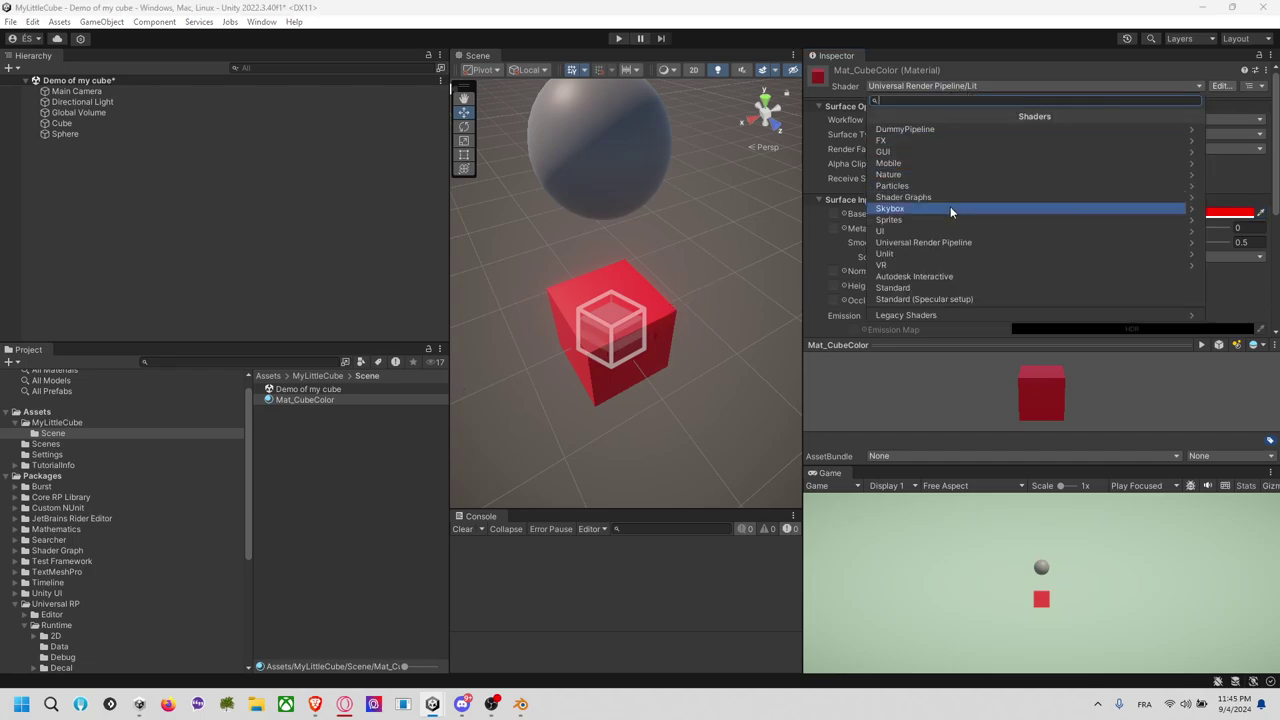
{"action": "left_click", "coordinate": [956, 246]}
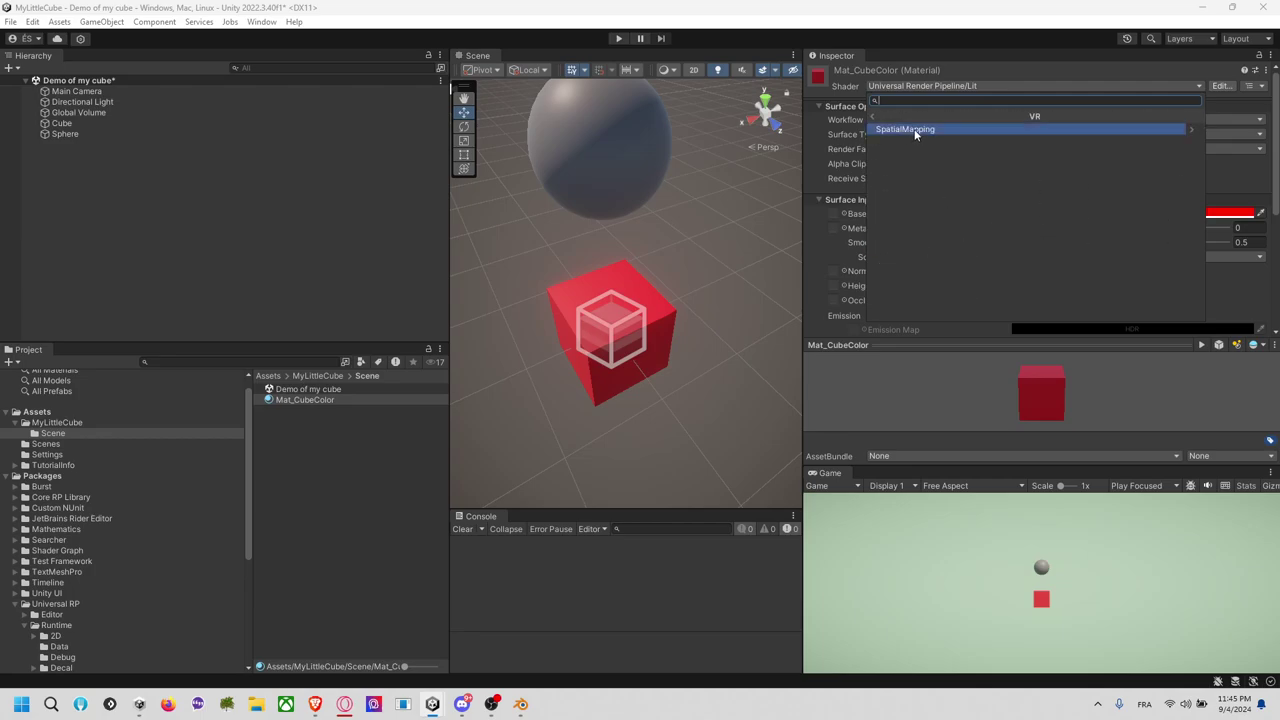
{"action": "left_click", "coordinate": [871, 114]}
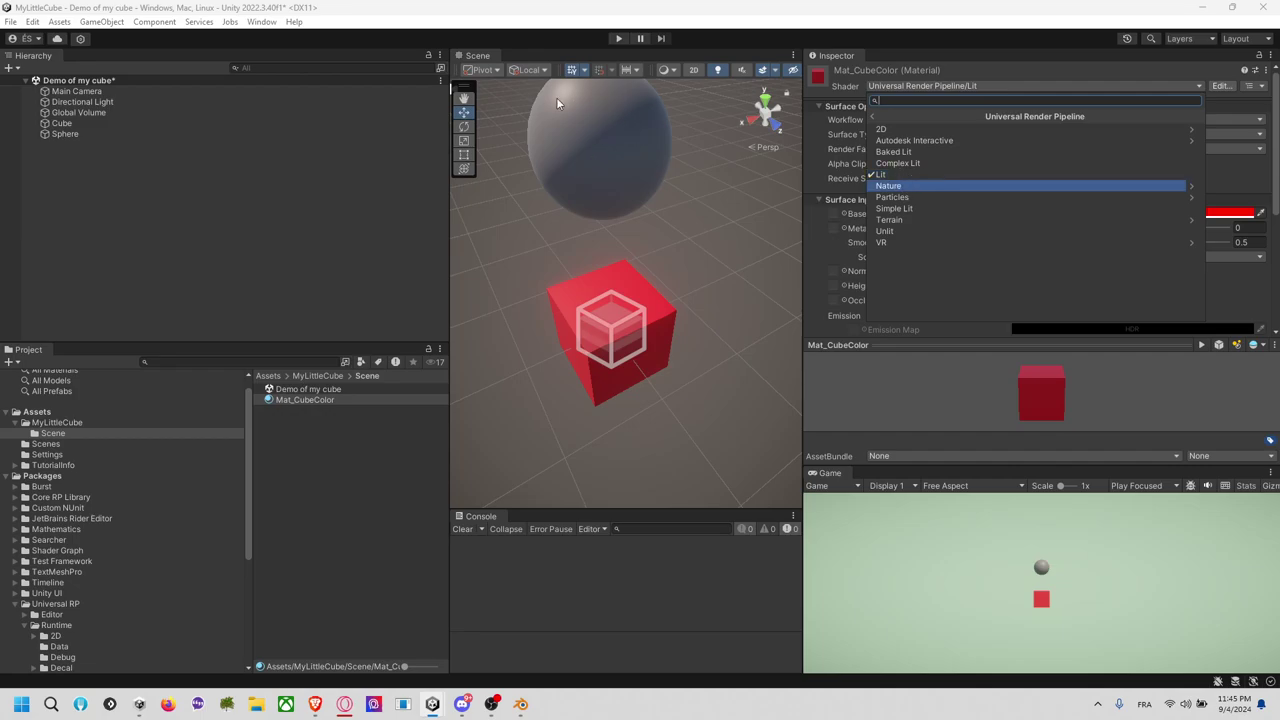
Step: Select and frame the sphere, then apply Mat_CubeColor to it
{"action": "left_click", "coordinate": [672, 183]}
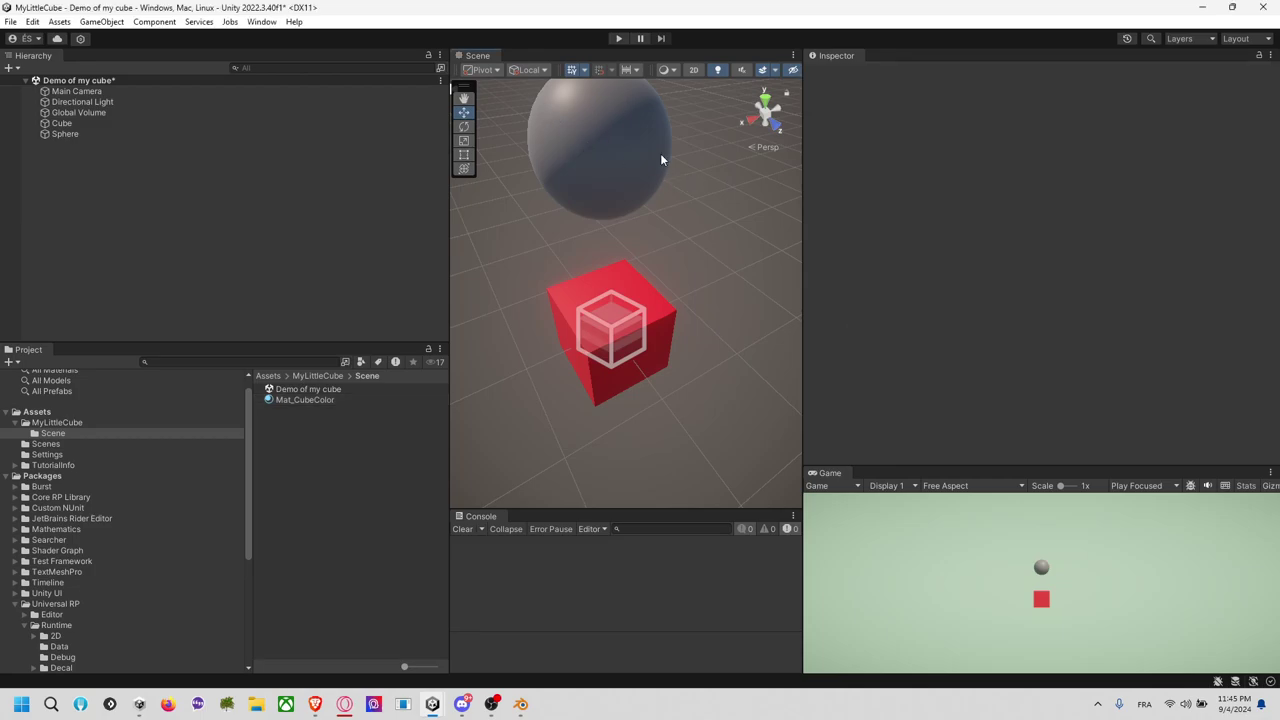
{"action": "left_click", "coordinate": [660, 153]}
{"action": "key", "text": "f"}
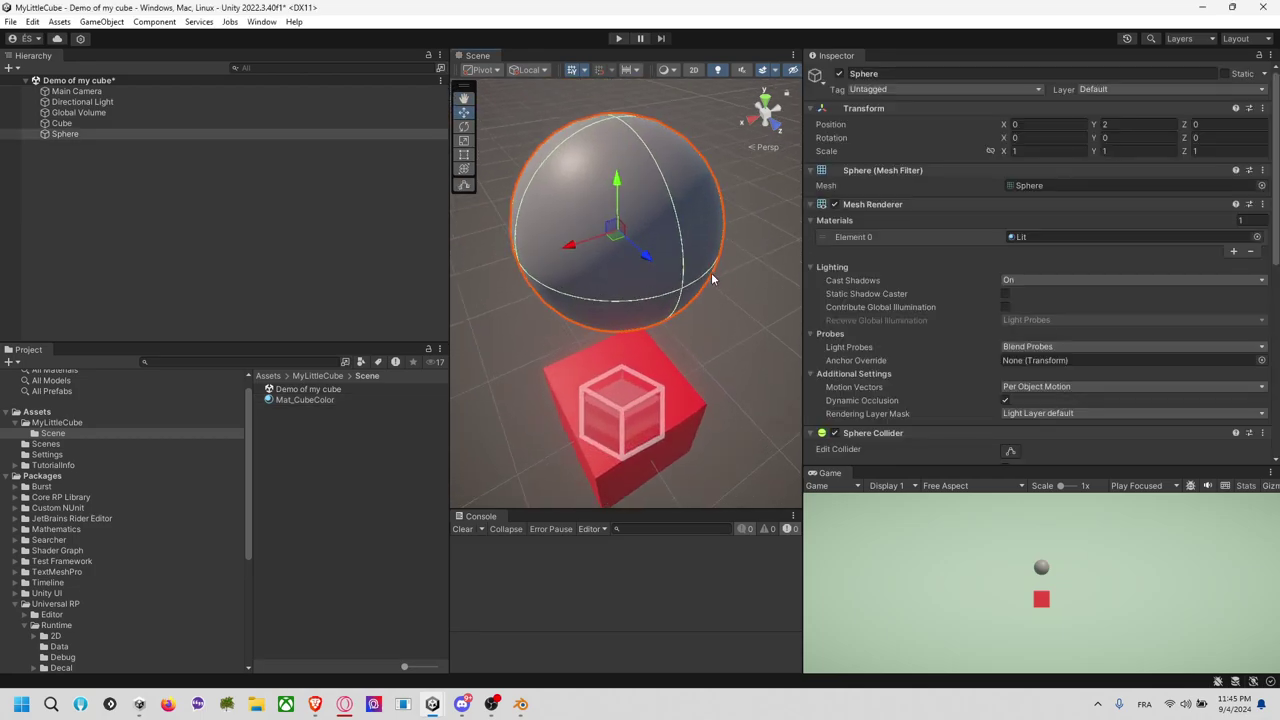
{"action": "scroll", "coordinate": [950, 228], "scroll_direction": "down", "scroll_amount": 3}
{"action": "scroll", "coordinate": [956, 238], "scroll_direction": "down", "scroll_amount": 5}
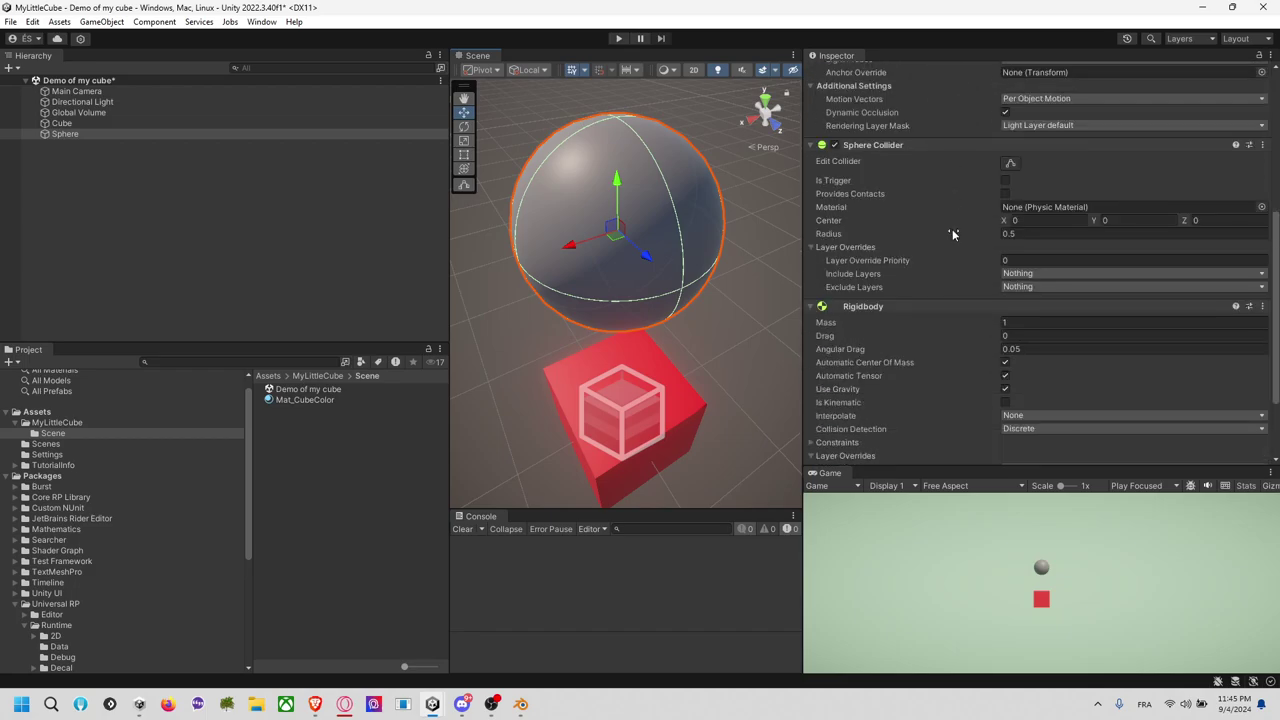
{"action": "scroll", "coordinate": [952, 229], "scroll_direction": "down", "scroll_amount": 3}
{"action": "left_click_drag", "start_coordinate": [302, 397], "coordinate": [588, 207]}
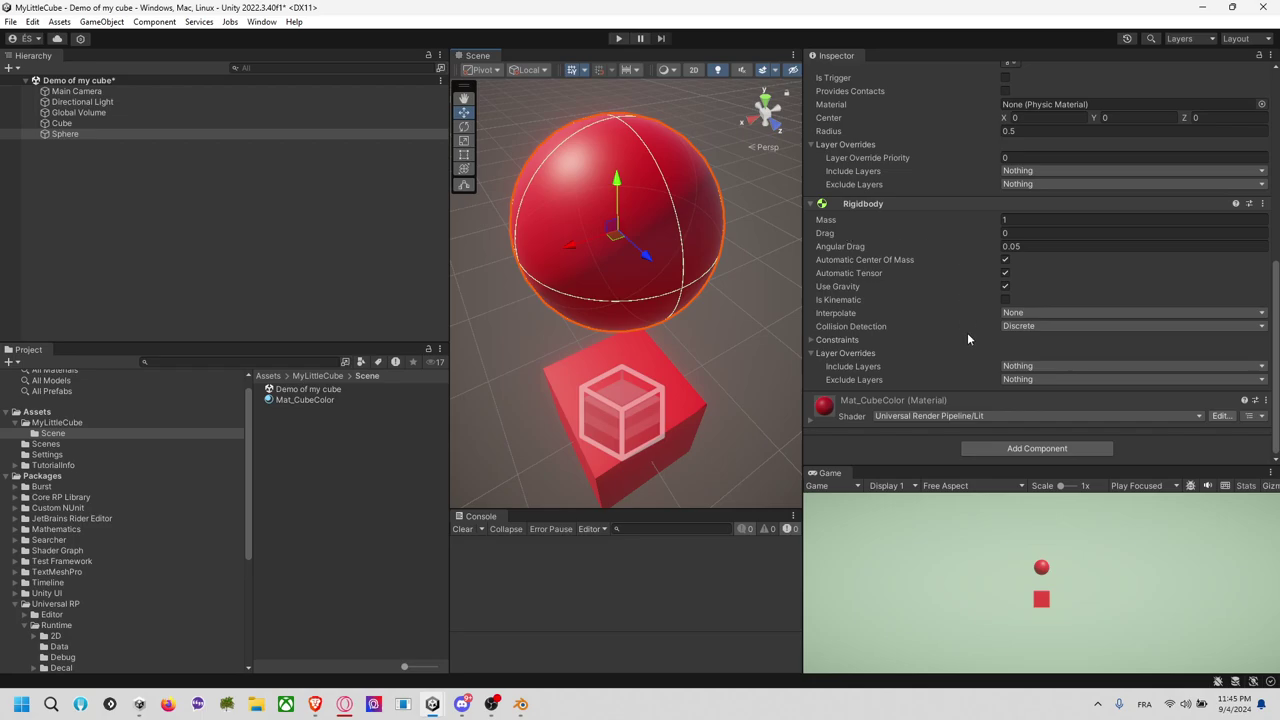
Step: Lower the red base colour's alpha to about 49 and set Surface Type to Transparent
{"action": "left_click", "coordinate": [850, 404]}
{"action": "scroll", "coordinate": [922, 358], "scroll_direction": "down", "scroll_amount": 5}
{"action": "scroll", "coordinate": [949, 288], "scroll_direction": "down", "scroll_amount": 3}
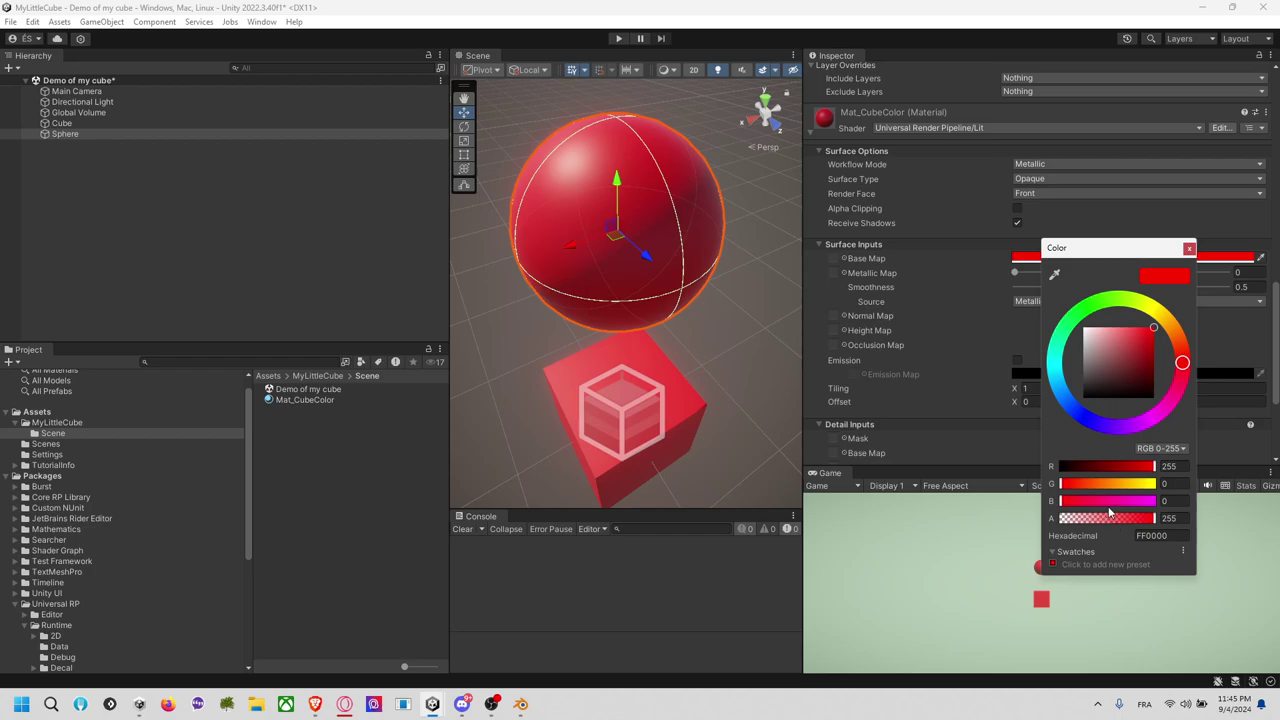
{"action": "left_click", "coordinate": [1079, 518]}
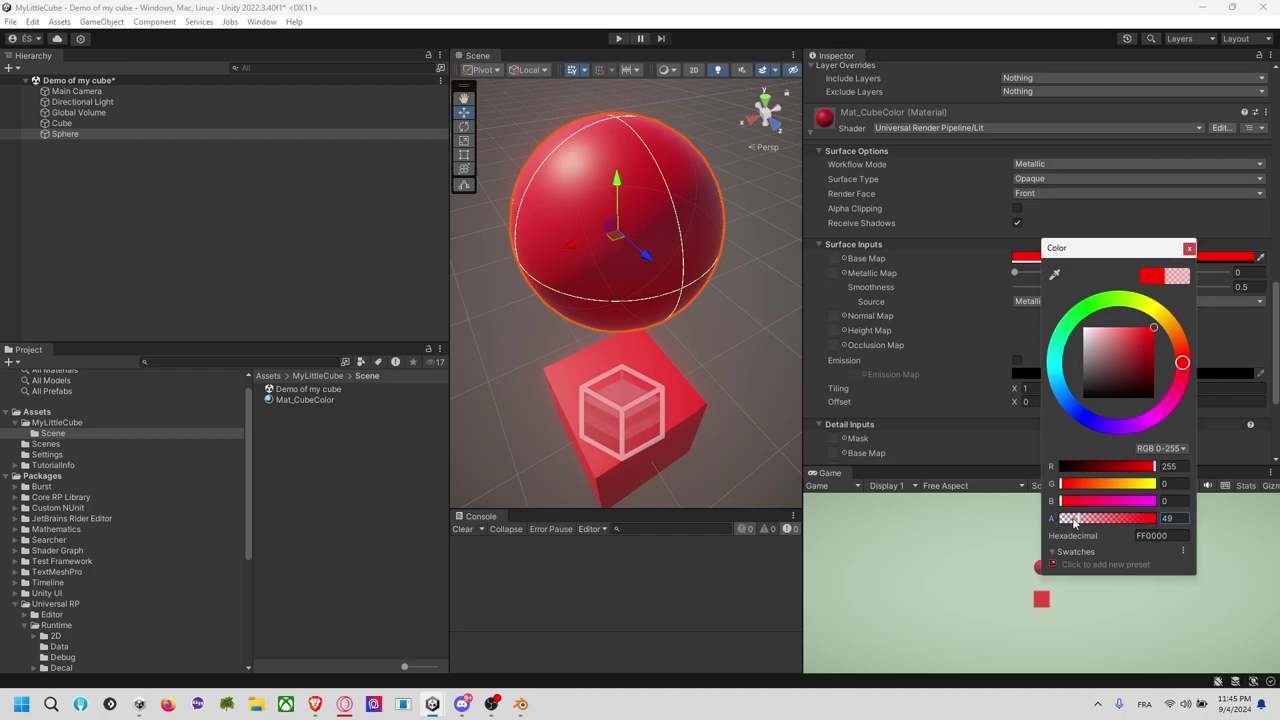
{"action": "mouse_move", "coordinate": [1073, 521]}
{"action": "left_mouse_down"}
{"action": "mouse_move", "coordinate": [1149, 522]}
{"action": "mouse_move", "coordinate": [1088, 521]}
{"action": "left_mouse_up"}
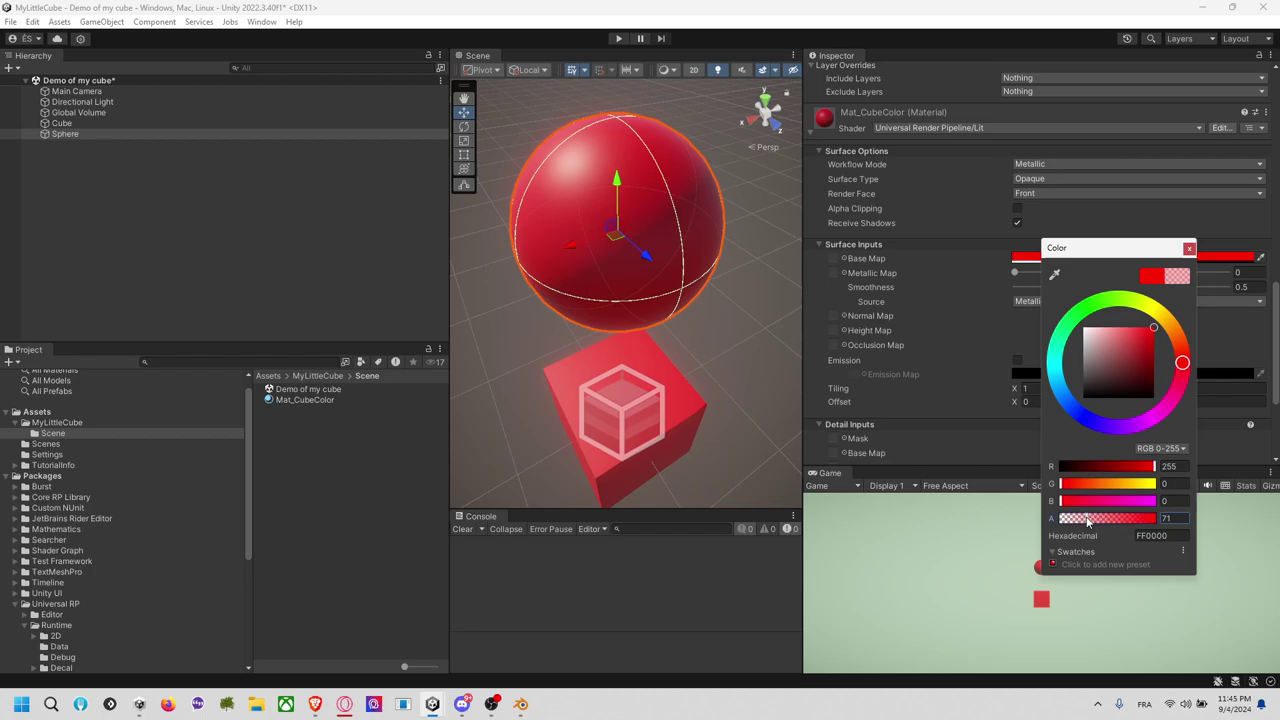
{"action": "left_click", "coordinate": [1188, 248]}
{"action": "left_click", "coordinate": [1052, 178]}
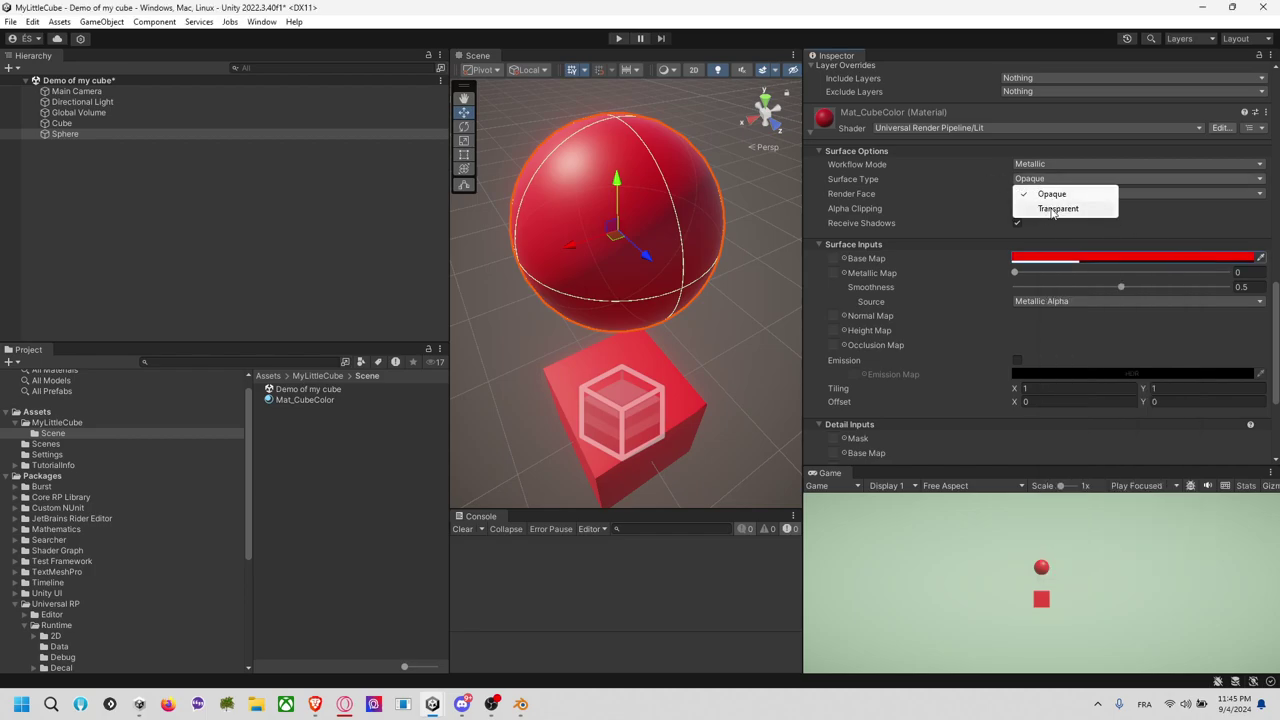
{"action": "left_click", "coordinate": [1052, 210]}
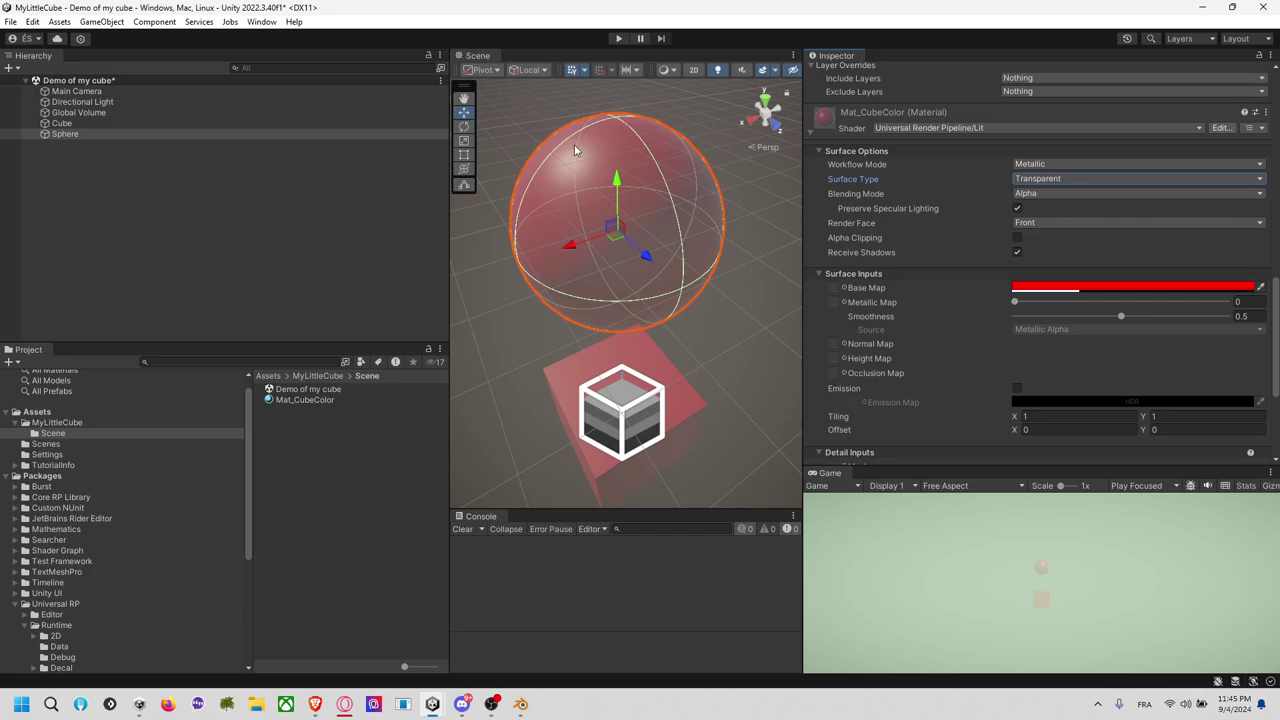
Step: Restore the base colour's alpha to full
{"action": "left_click", "coordinate": [1130, 287]}
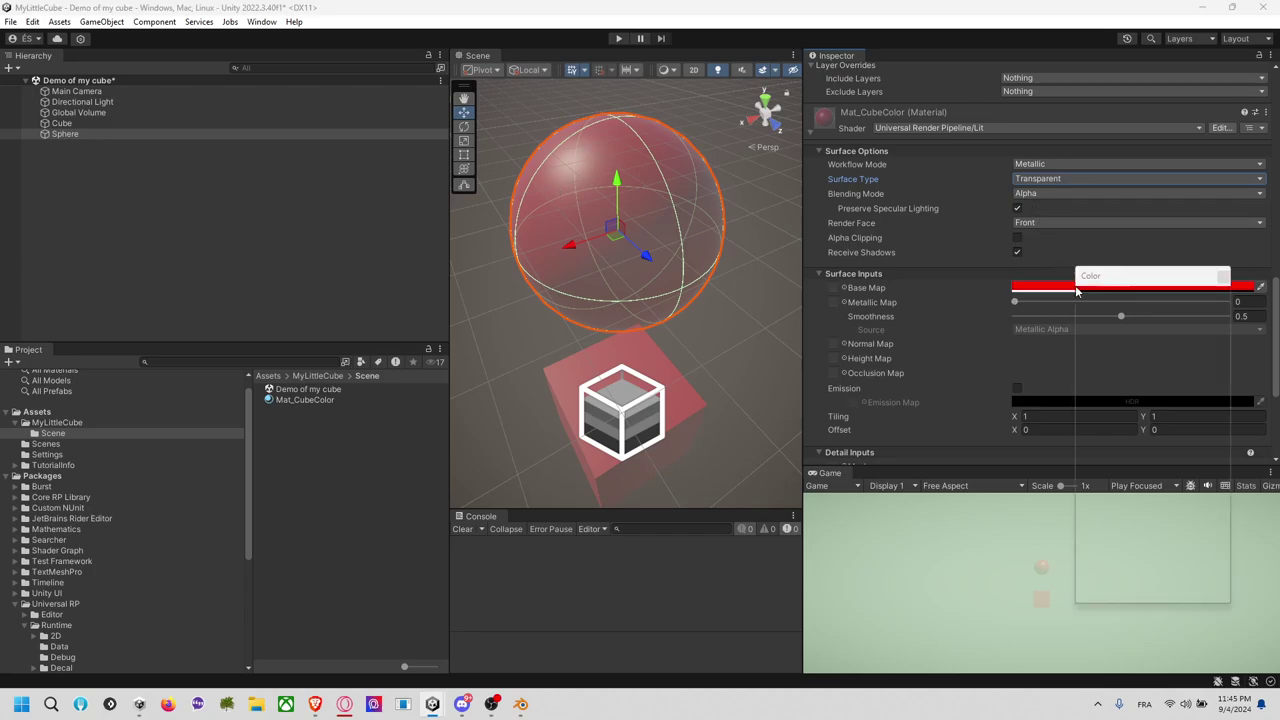
{"action": "left_click_drag", "start_coordinate": [1148, 546], "coordinate": [1203, 549]}
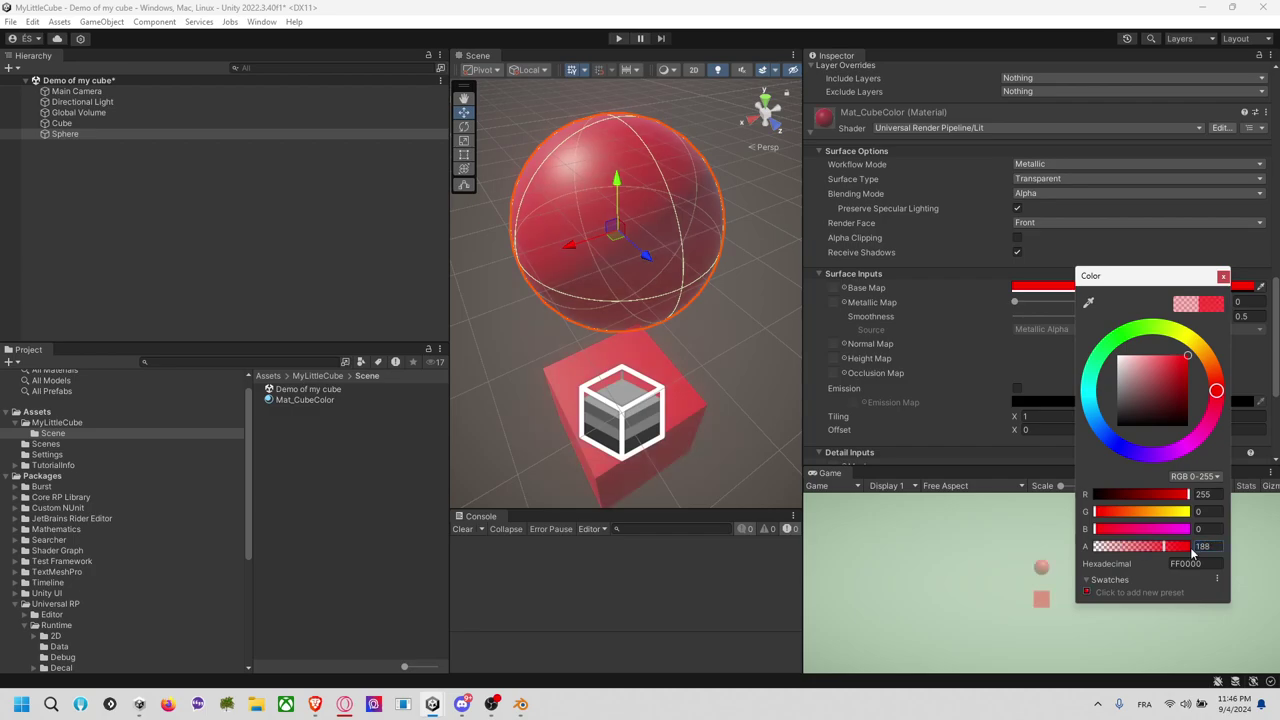
{"action": "left_click", "coordinate": [1223, 276]}
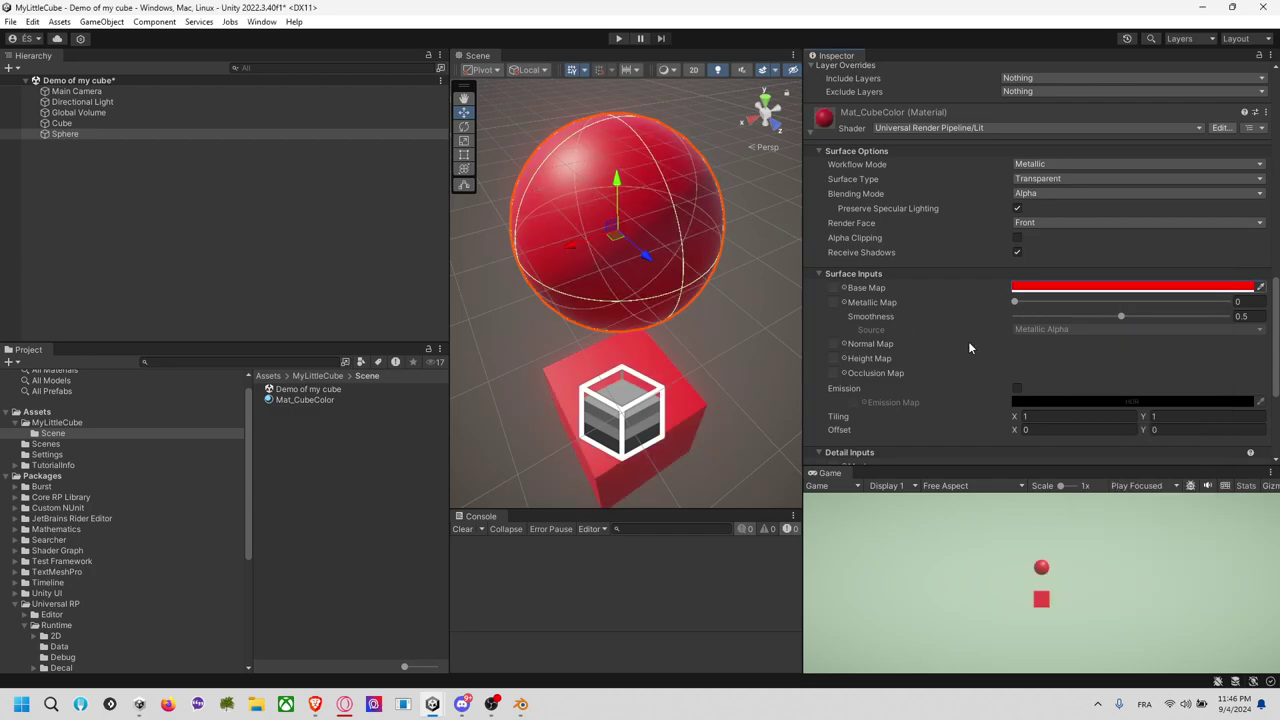
Step: Keep Metallic at 0 and settle the material's Smoothness at 0.412
{"action": "left_click_drag", "start_coordinate": [1016, 303], "coordinate": [1188, 316]}
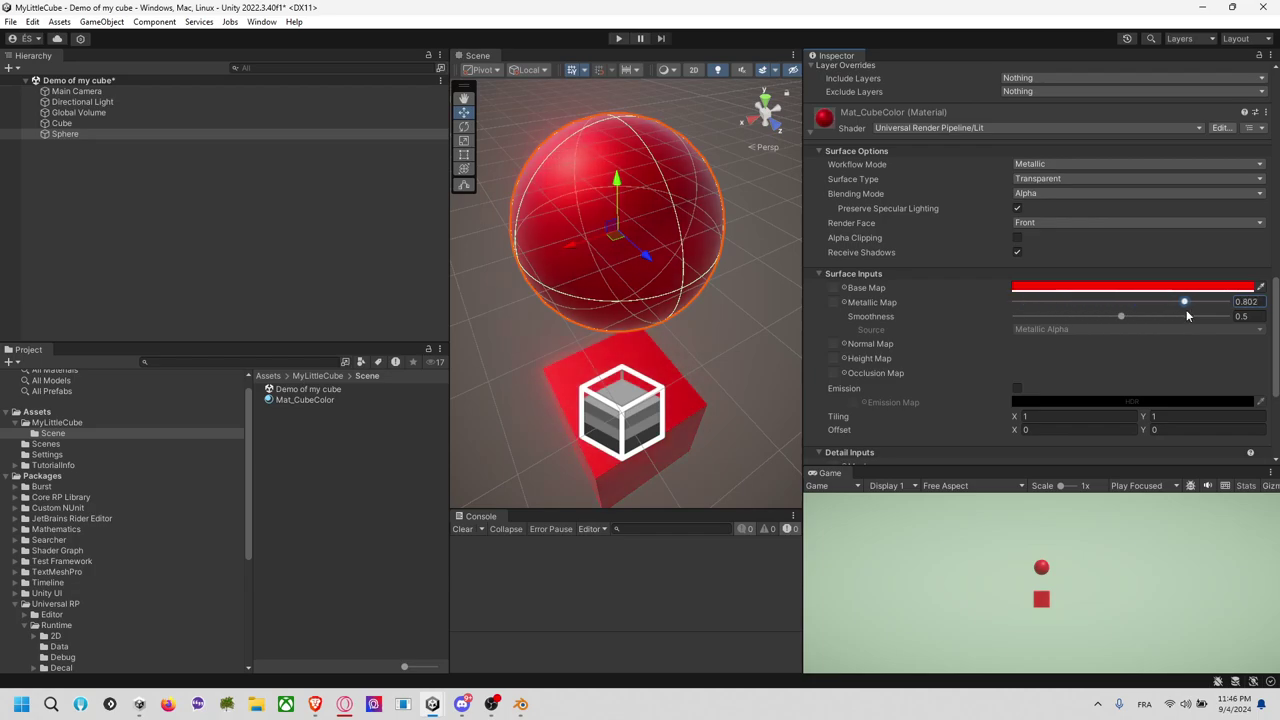
{"action": "left_click_drag", "start_coordinate": [1188, 316], "coordinate": [929, 316]}
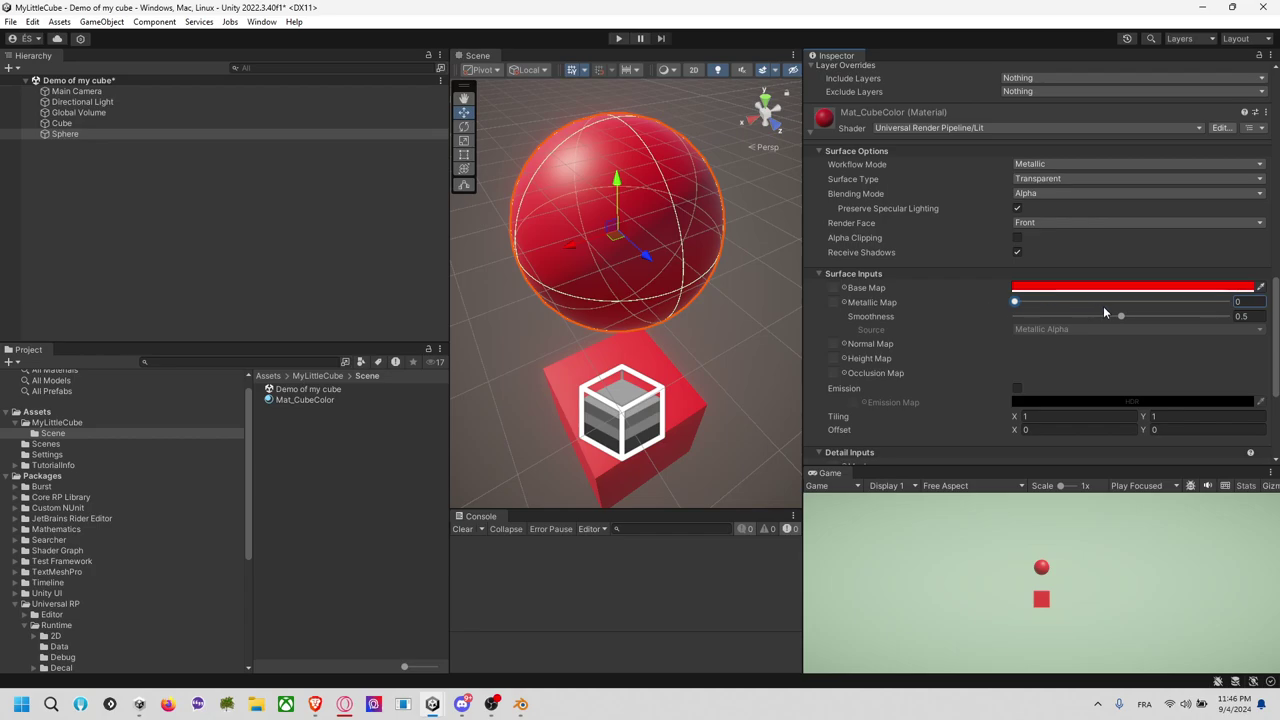
{"action": "left_click_drag", "start_coordinate": [1120, 314], "coordinate": [1243, 334]}
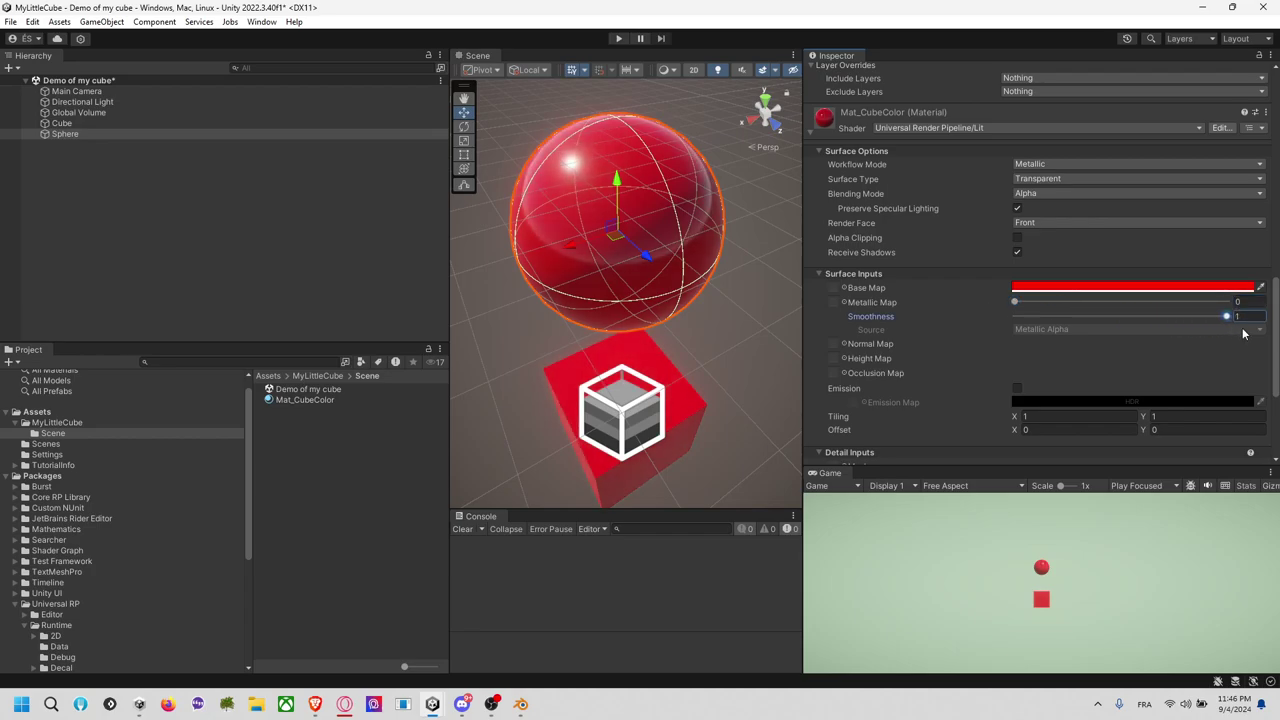
{"action": "left_click_drag", "start_coordinate": [662, 228], "coordinate": [718, 254], "text": "alt"}
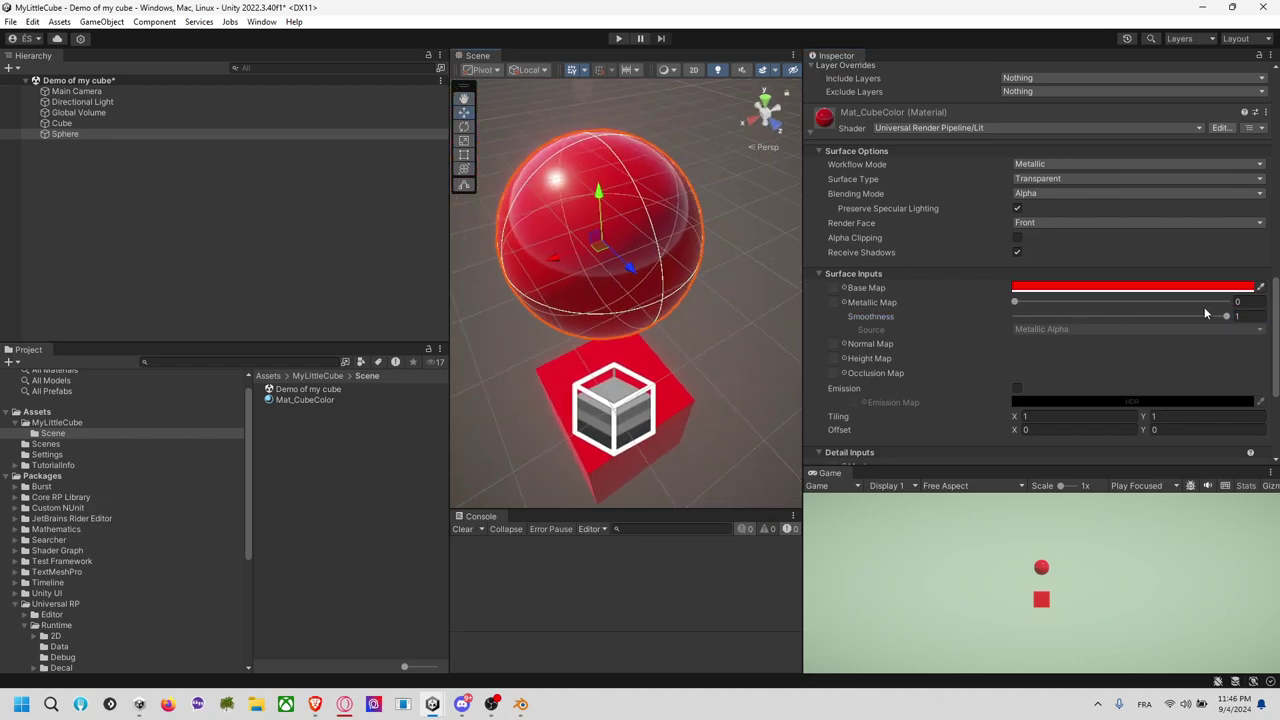
{"action": "left_click_drag", "start_coordinate": [1218, 318], "coordinate": [1236, 326]}
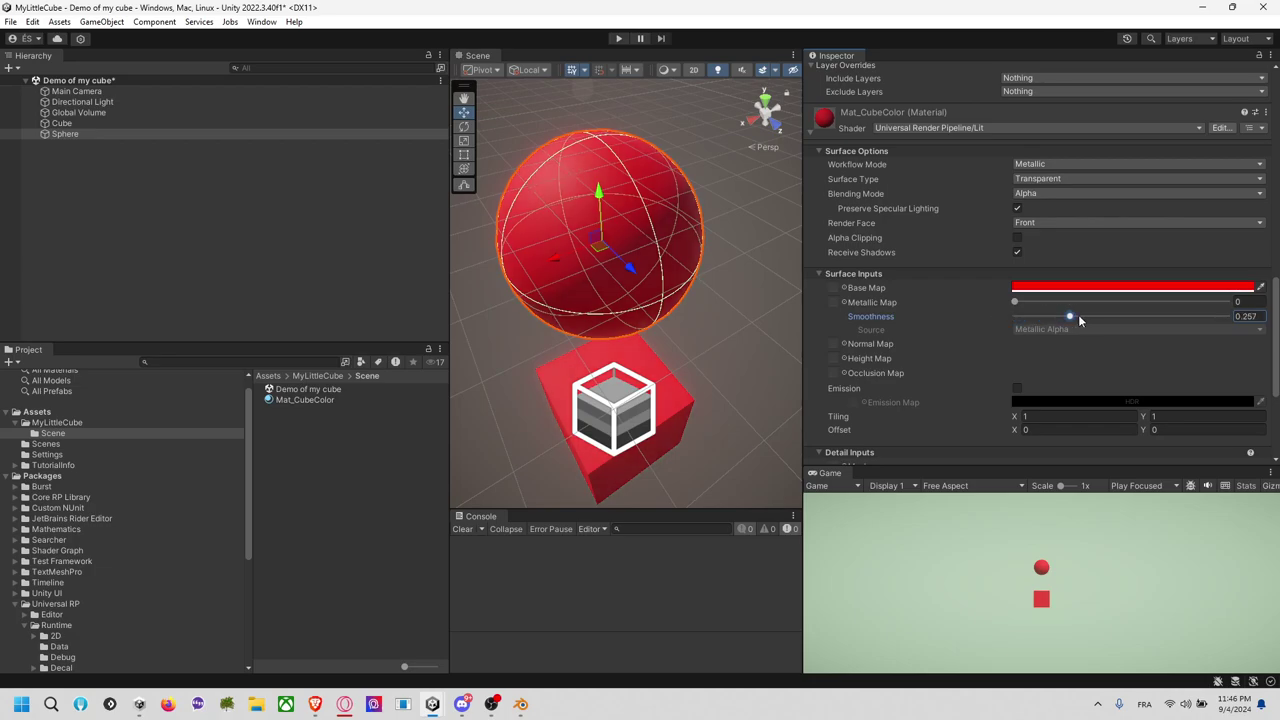
{"action": "mouse_move", "coordinate": [1226, 316]}
{"action": "left_mouse_down"}
{"action": "mouse_move", "coordinate": [1002, 322]}
{"action": "mouse_move", "coordinate": [1229, 326]}
{"action": "mouse_move", "coordinate": [1104, 325]}
{"action": "left_mouse_up"}
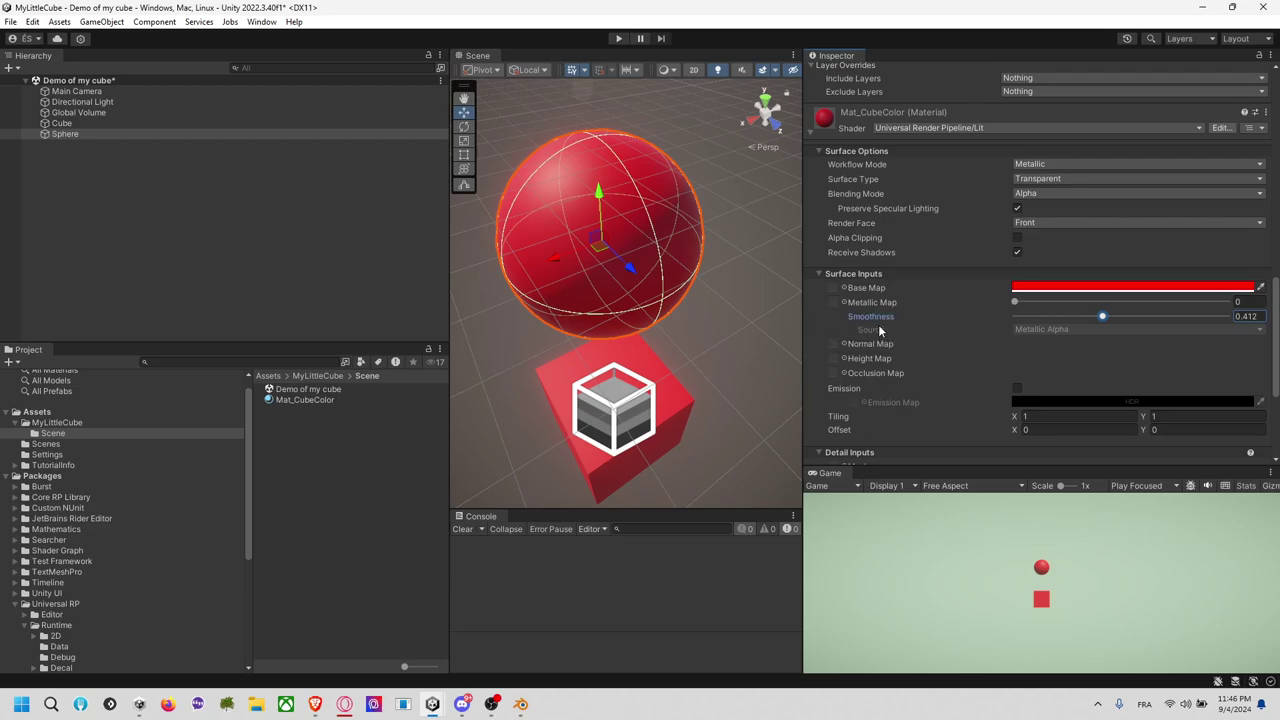
Step: Review the Mat_CubeColor settings, deselect everything, and save the Demo of my cube scene
{"action": "left_click", "coordinate": [715, 284]}
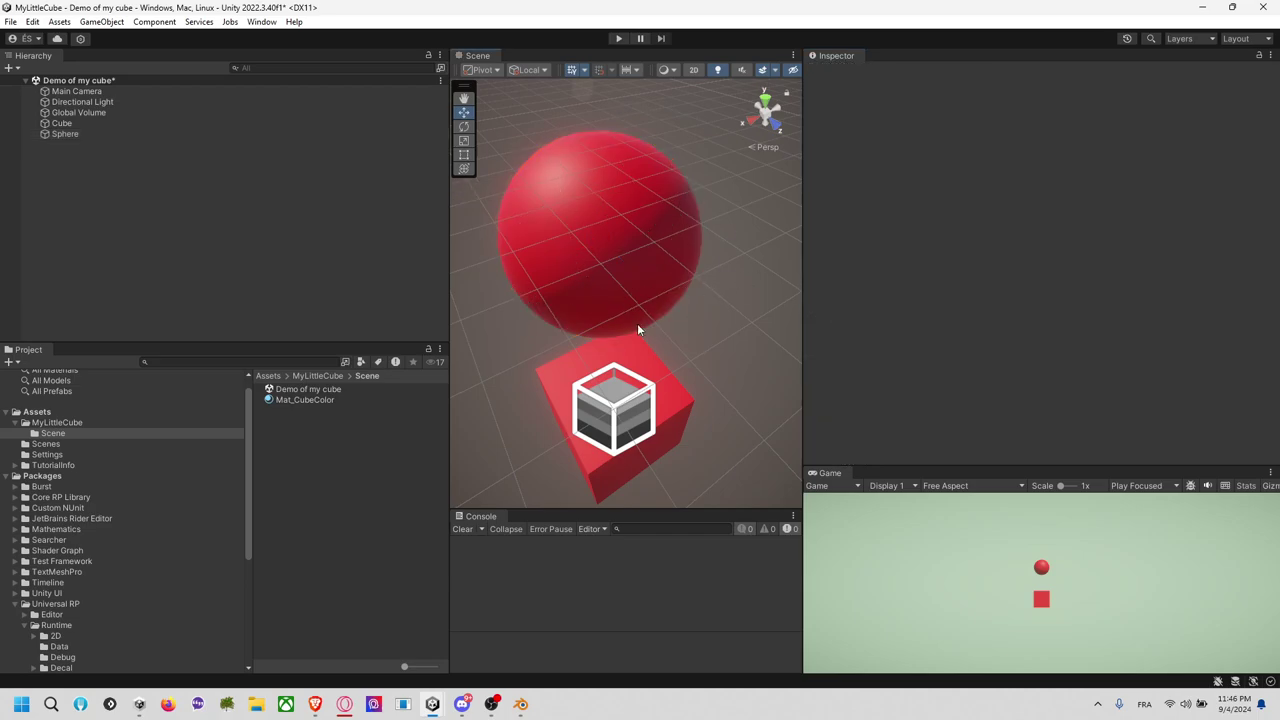
{"action": "left_click", "coordinate": [330, 399]}
{"action": "left_click_drag", "start_coordinate": [784, 404], "coordinate": [418, 347], "text": "alt"}
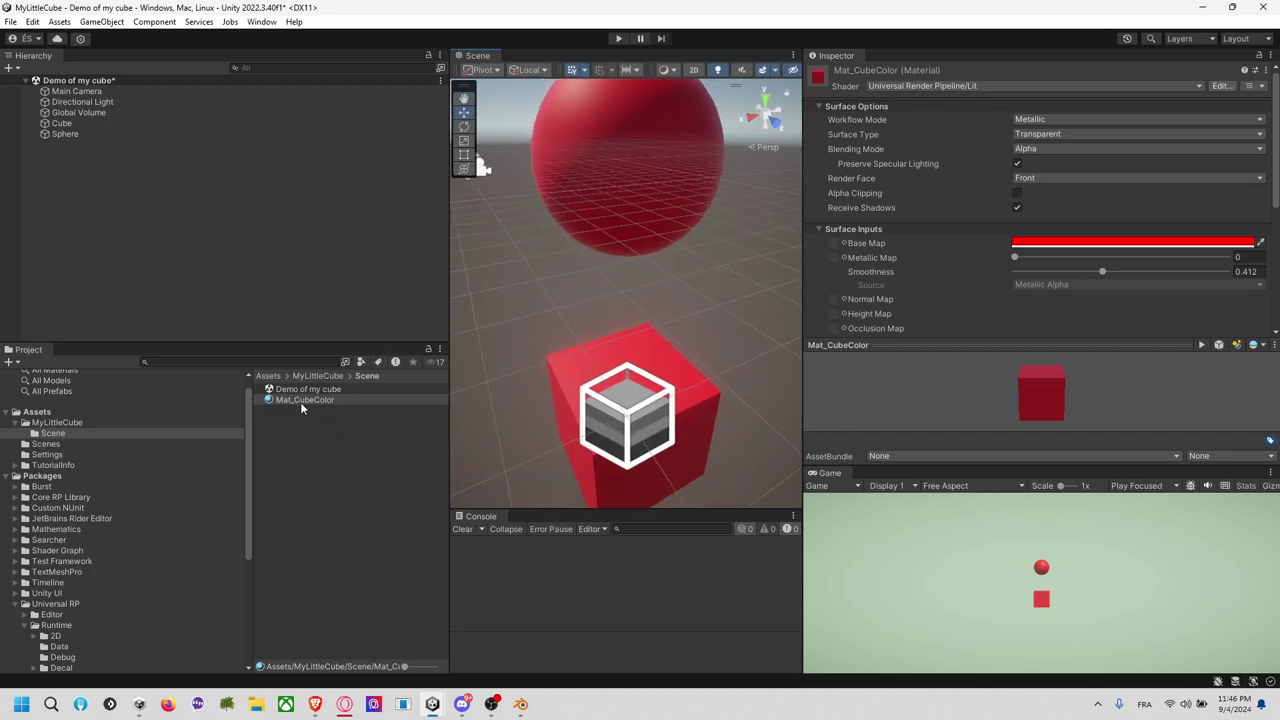
{"action": "left_click_drag", "start_coordinate": [715, 319], "coordinate": [702, 281], "text": "alt"}
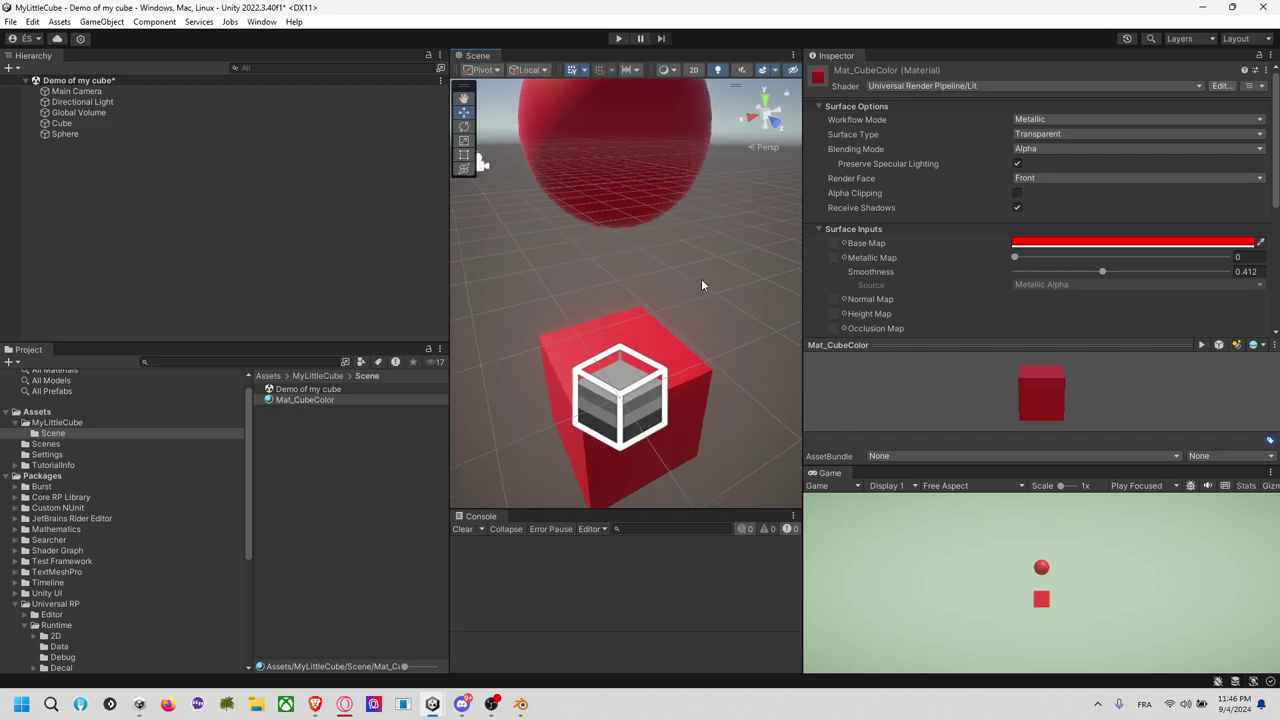
{"action": "left_click", "coordinate": [354, 434]}
{"action": "key", "text": "ctrl+s"}
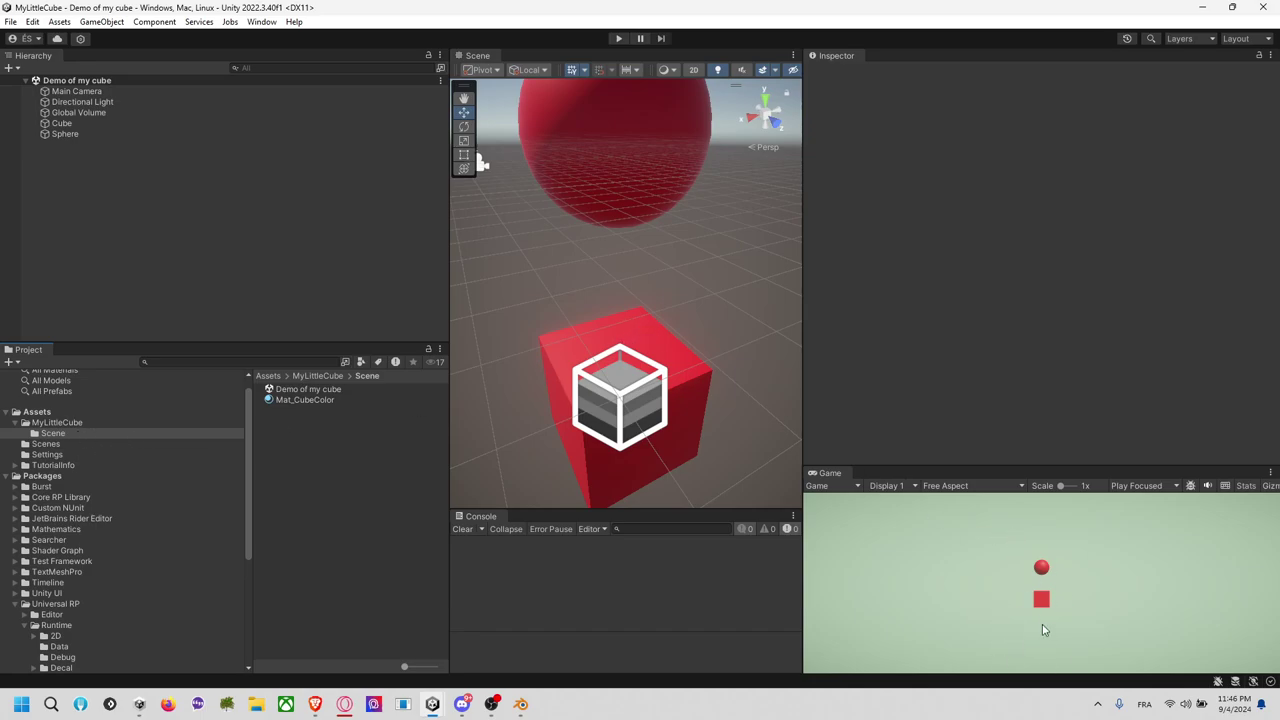
Step: Select the Main Camera, move it toward the cube, and enlarge the Game view
{"action": "left_click", "coordinate": [76, 91]}
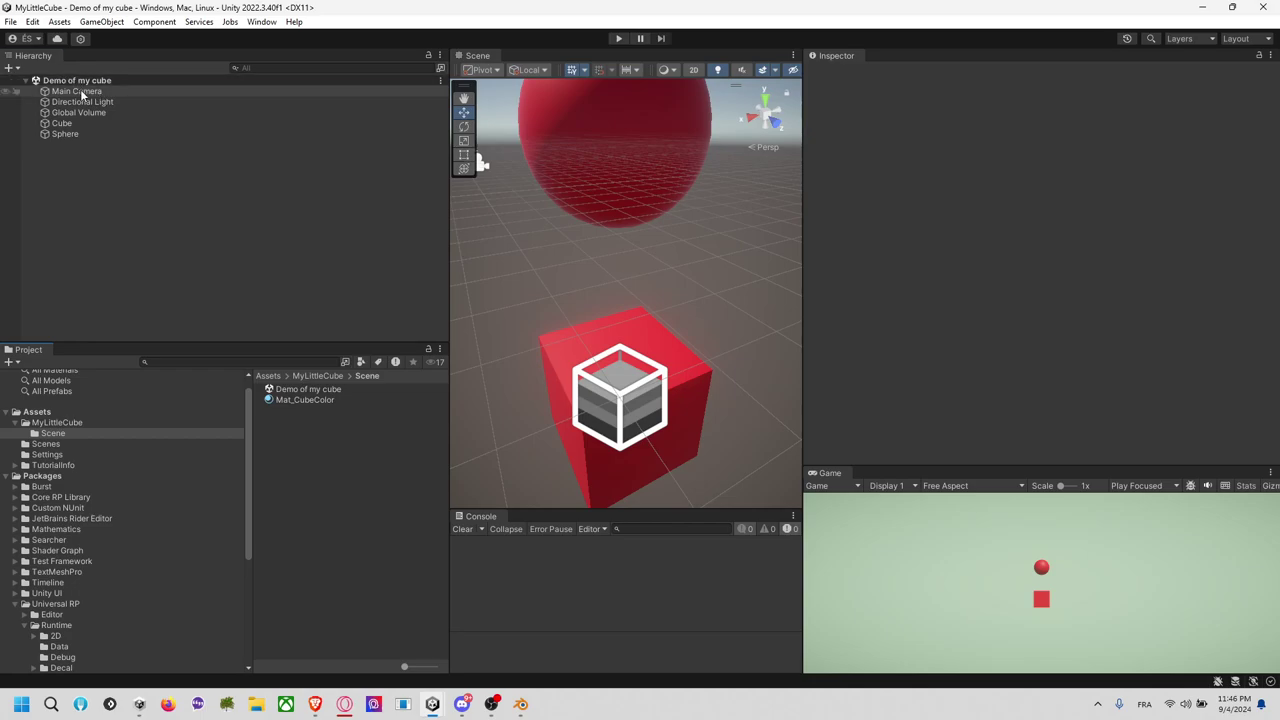
{"action": "scroll", "coordinate": [634, 226], "scroll_direction": "down", "scroll_amount": 3}
{"action": "scroll", "coordinate": [585, 224], "scroll_direction": "down", "scroll_amount": 3}
{"action": "scroll", "coordinate": [533, 242], "scroll_direction": "down", "scroll_amount": 3}
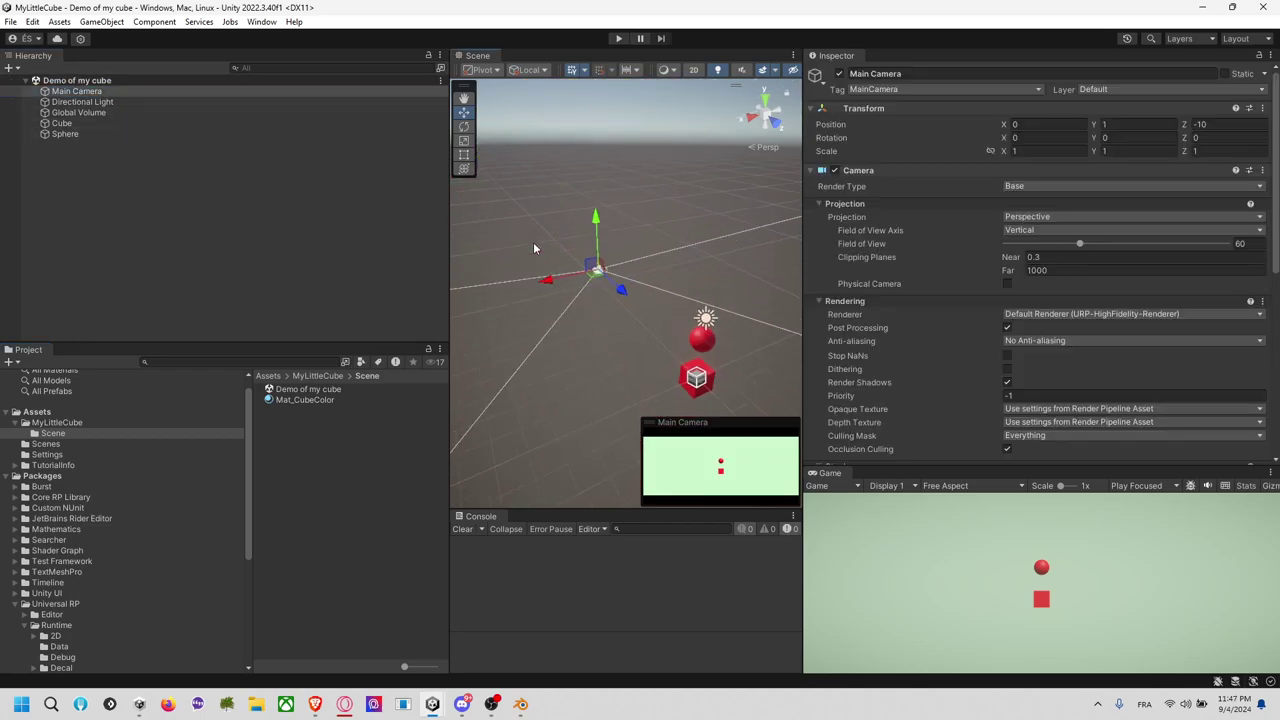
{"action": "scroll", "coordinate": [650, 302], "scroll_direction": "down", "scroll_amount": 2}
{"action": "mouse_move", "coordinate": [650, 302]}
{"action": "left_mouse_down", "text": "alt"}
{"action": "mouse_move", "coordinate": [570, 327]}
{"action": "mouse_move", "coordinate": [730, 283]}
{"action": "mouse_move", "coordinate": [644, 238]}
{"action": "left_mouse_up", "text": "alt"}
{"action": "middle_click_drag", "start_coordinate": [568, 274], "coordinate": [640, 300]}
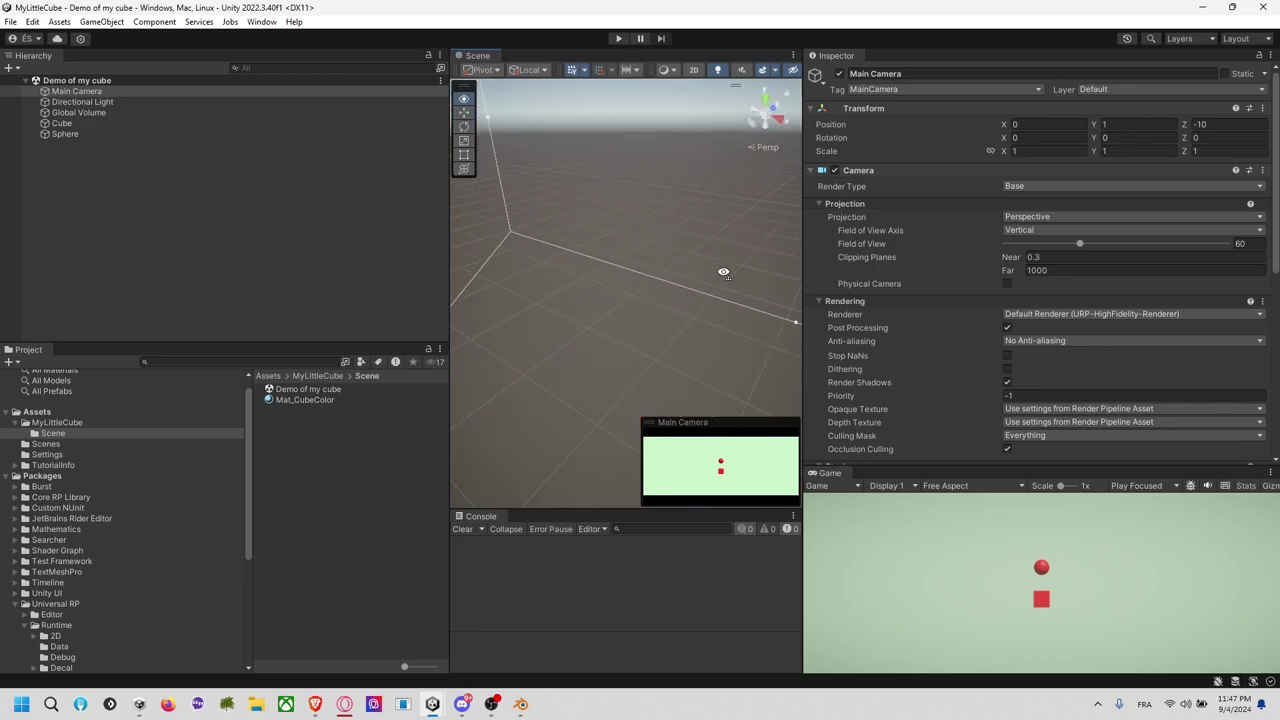
{"action": "mouse_move", "coordinate": [640, 300]}
{"action": "left_mouse_down", "text": "alt"}
{"action": "mouse_move", "coordinate": [606, 321]}
{"action": "mouse_move", "coordinate": [664, 267]}
{"action": "left_mouse_up", "text": "alt"}
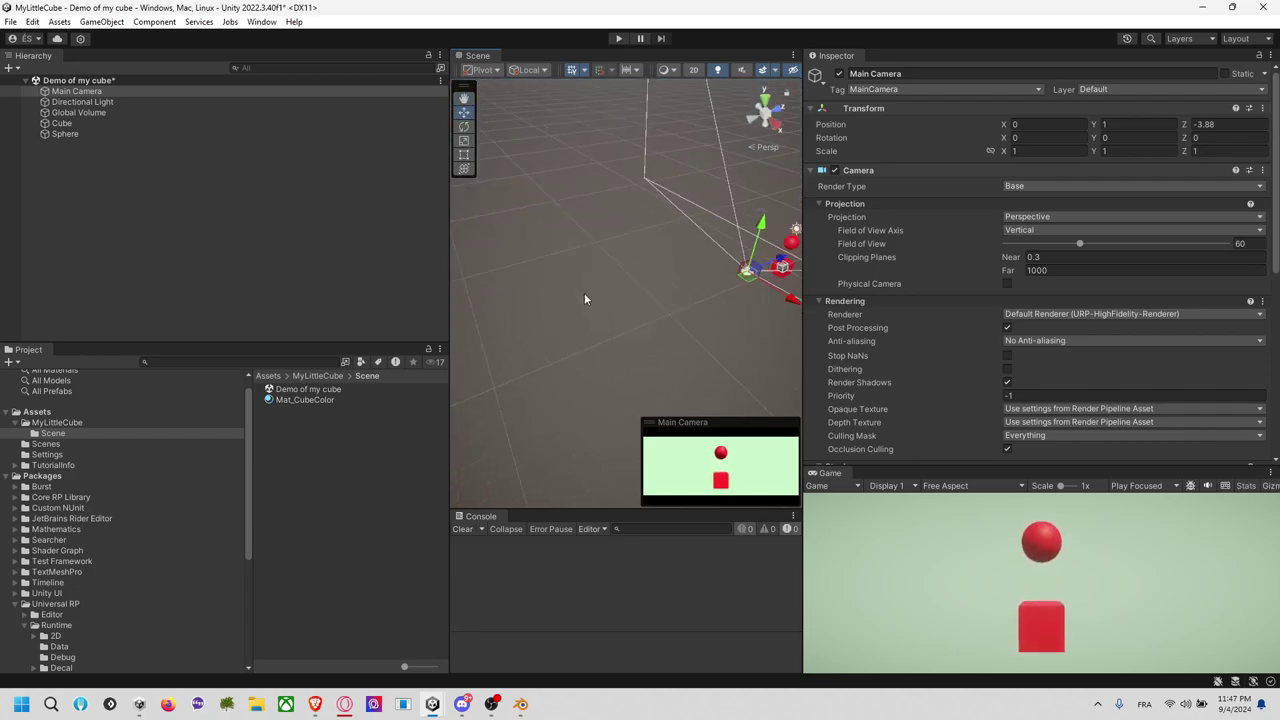
{"action": "scroll", "coordinate": [584, 293], "scroll_direction": "up", "scroll_amount": 5}
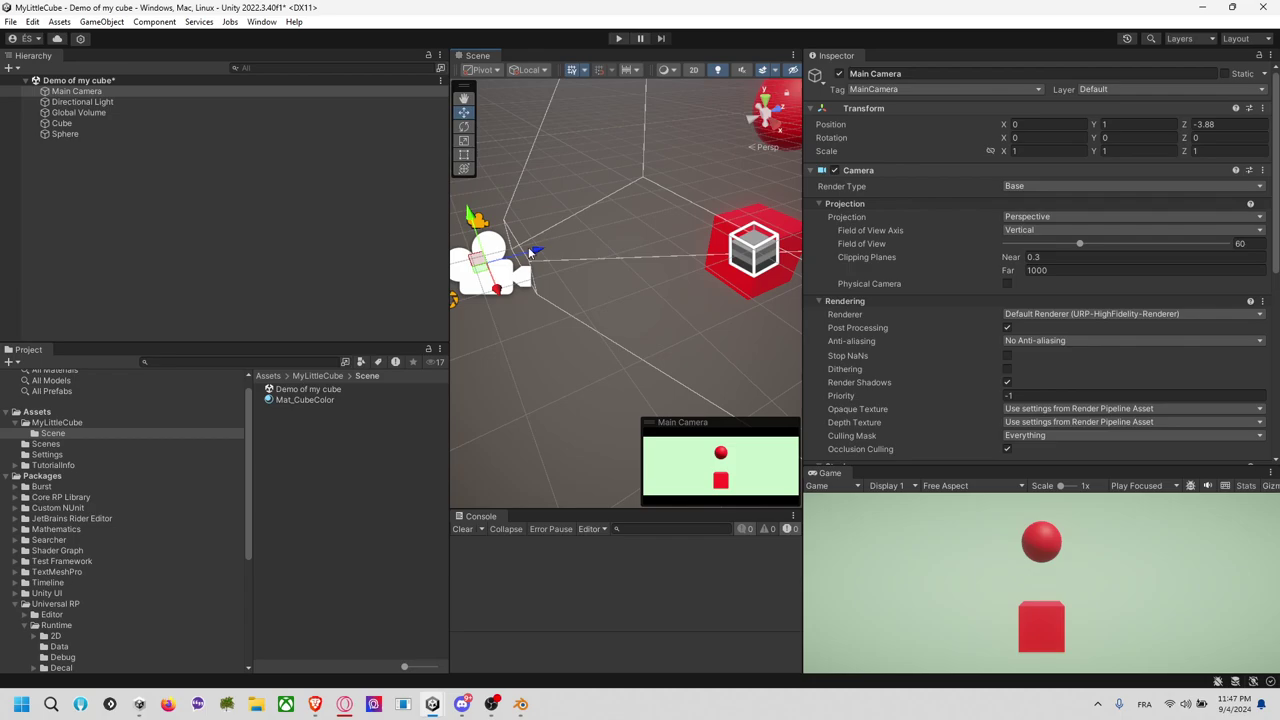
{"action": "mouse_move", "coordinate": [528, 247]}
{"action": "left_mouse_down"}
{"action": "mouse_move", "coordinate": [627, 246]}
{"action": "mouse_move", "coordinate": [613, 256]}
{"action": "left_mouse_up"}
{"action": "left_click", "coordinate": [545, 254]}
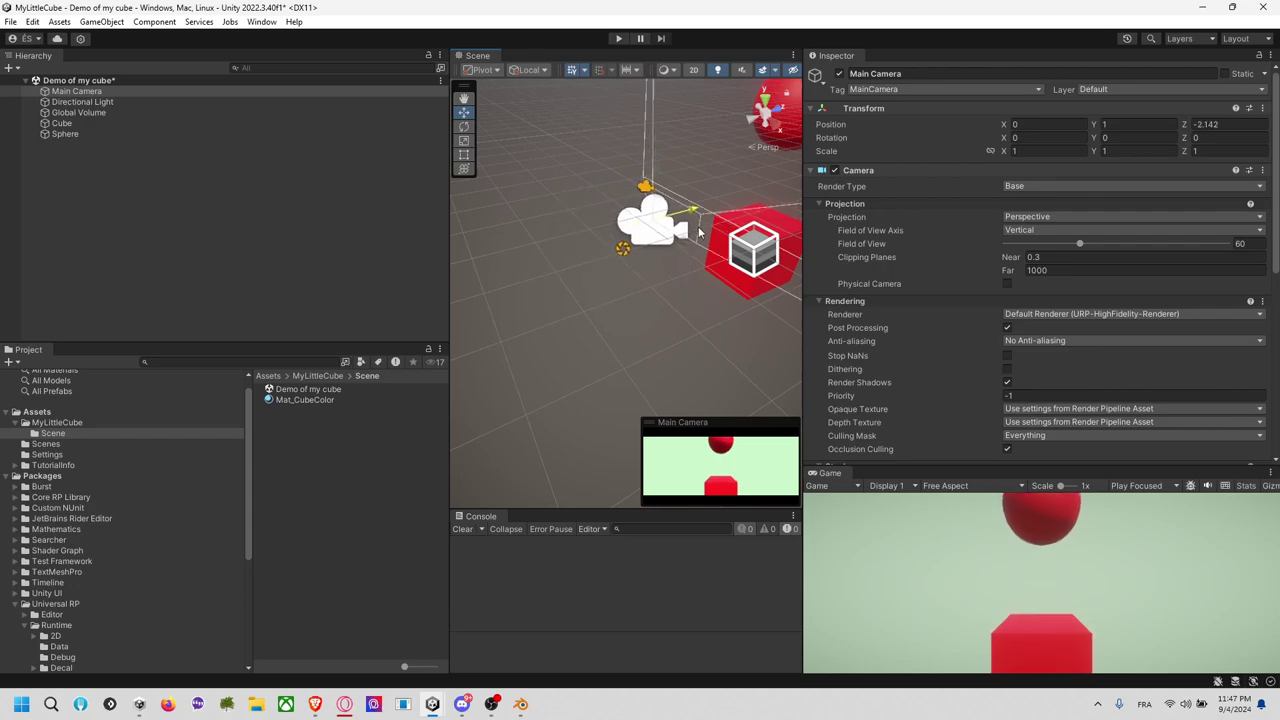
{"action": "right_click_drag", "start_coordinate": [612, 251], "coordinate": [948, 418]}
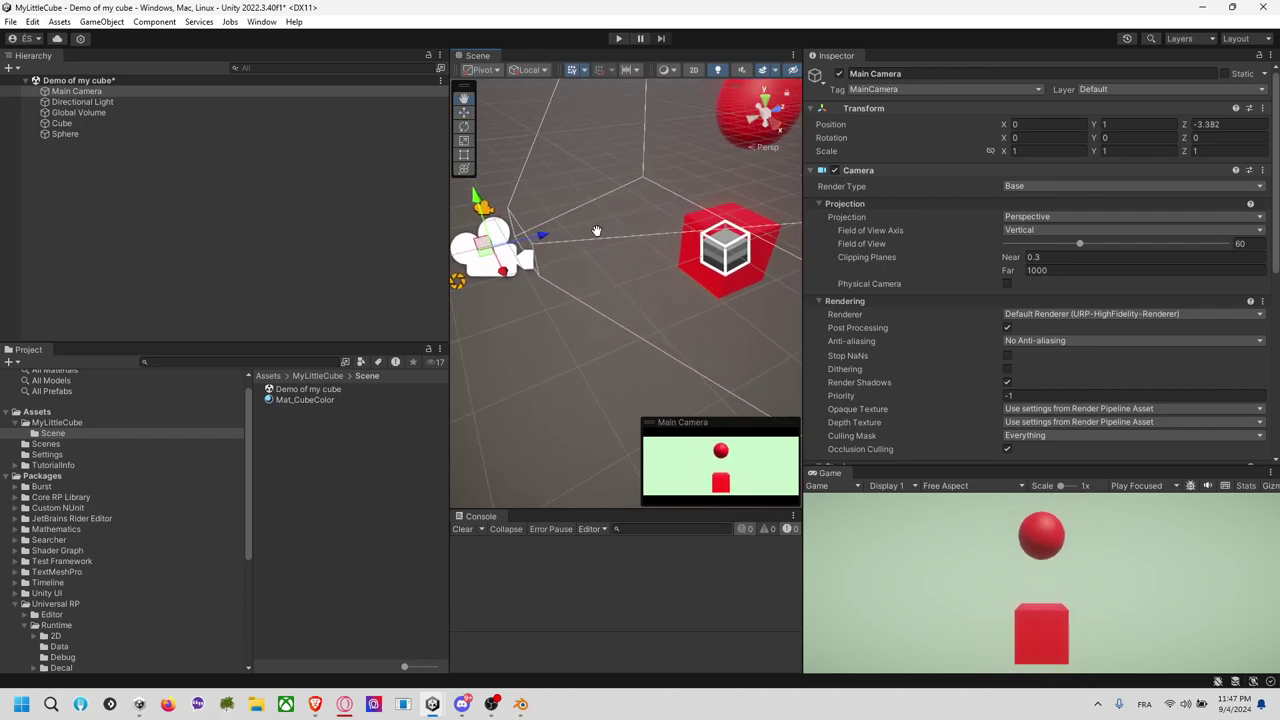
{"action": "left_click_drag", "start_coordinate": [995, 468], "coordinate": [997, 295]}
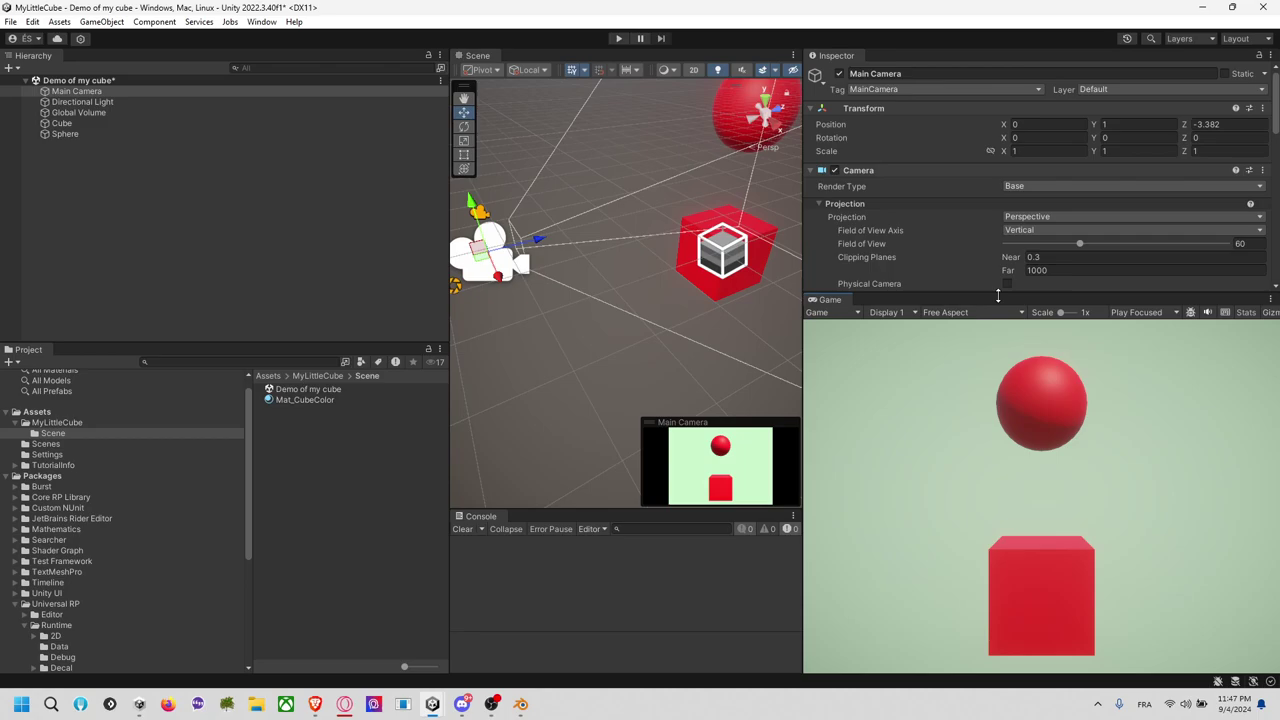
Step: Set the Main Camera's Position Y and Z to 0
{"action": "left_click", "coordinate": [720, 250]}
{"action": "left_click", "coordinate": [503, 259]}
{"action": "left_click", "coordinate": [1215, 124]}
{"action": "type", "text": "0"}
{"action": "key", "text": "Return"}
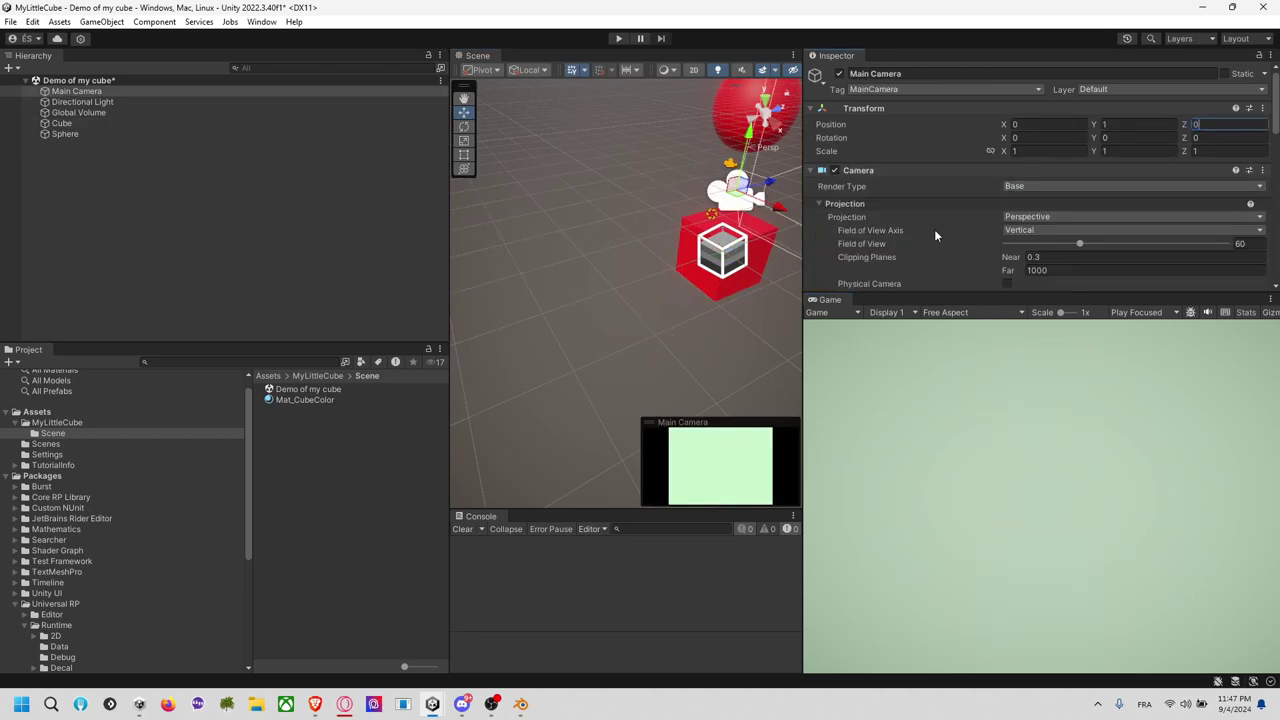
{"action": "left_click", "coordinate": [1120, 124]}
{"action": "type", "text": "0"}
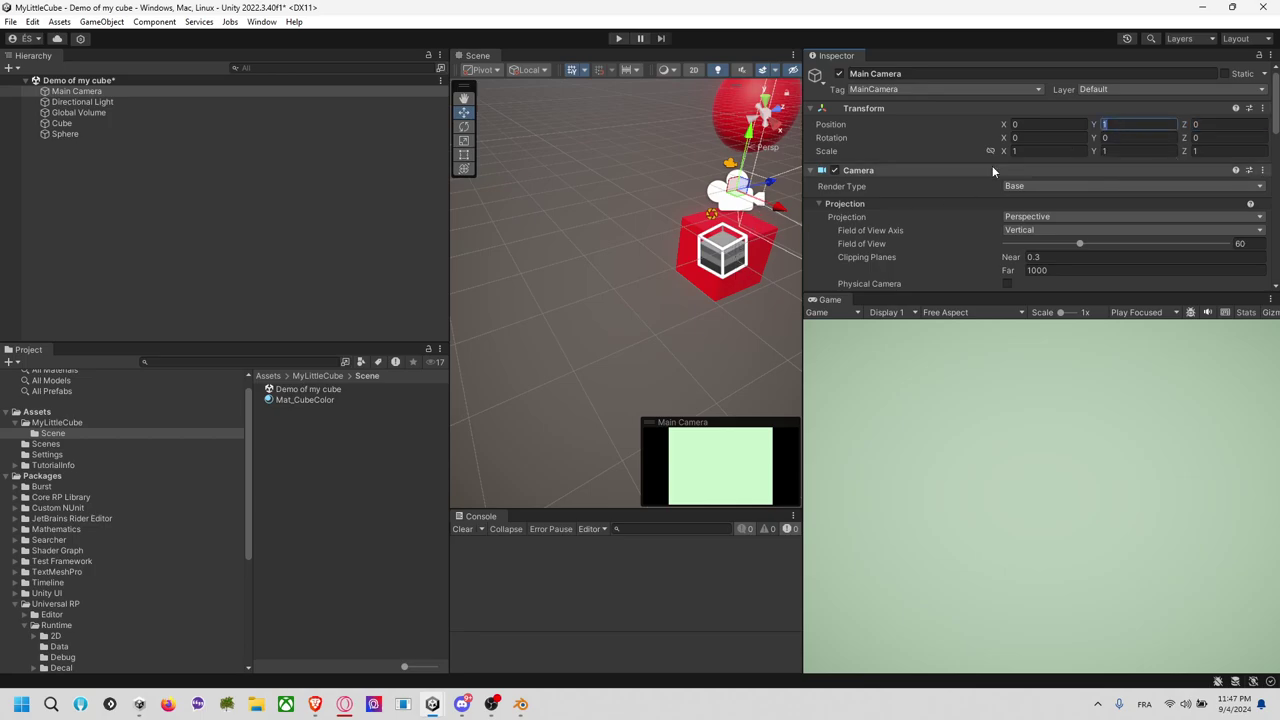
{"action": "key", "text": "Return"}
Step: Pull the camera back to Z -2.383 so the red cube appears face-on
{"action": "middle_click_drag", "start_coordinate": [703, 286], "coordinate": [631, 265]}
{"action": "left_click_drag", "start_coordinate": [695, 242], "coordinate": [557, 299]}
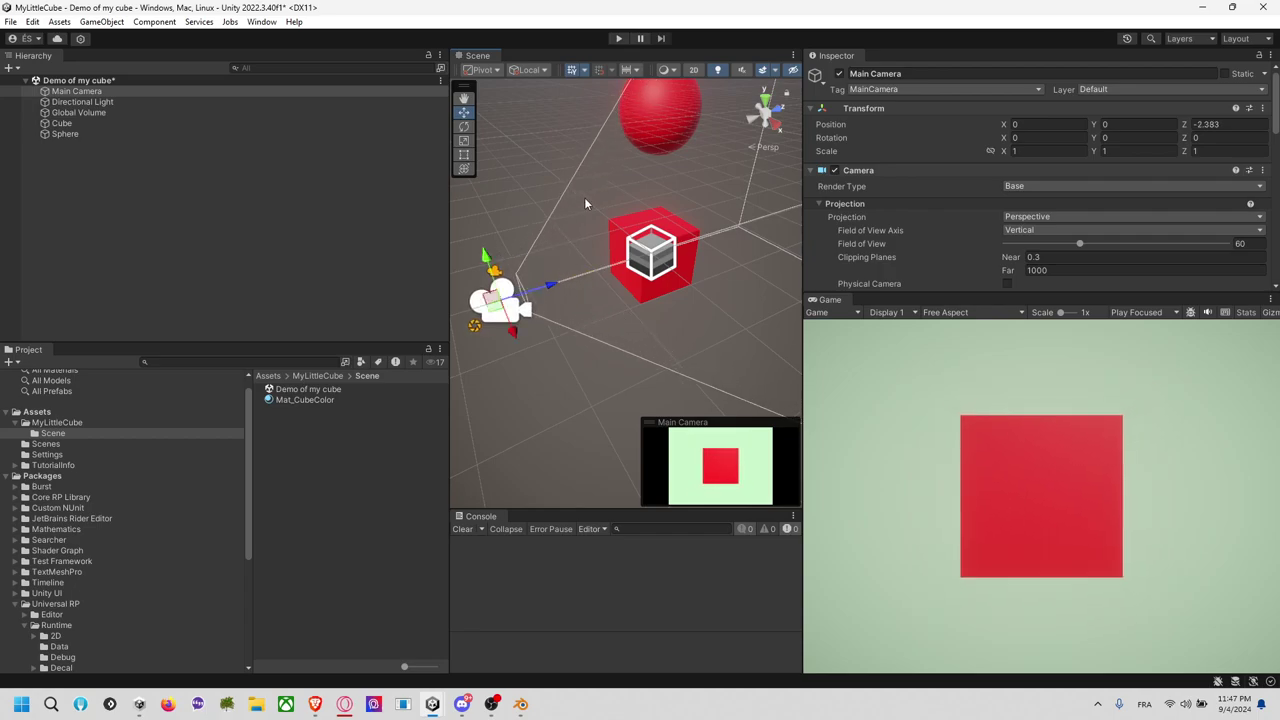
{"action": "left_click", "coordinate": [580, 200]}
{"action": "scroll", "coordinate": [577, 200], "scroll_direction": "down", "scroll_amount": 2}
{"action": "left_click", "coordinate": [653, 132]}
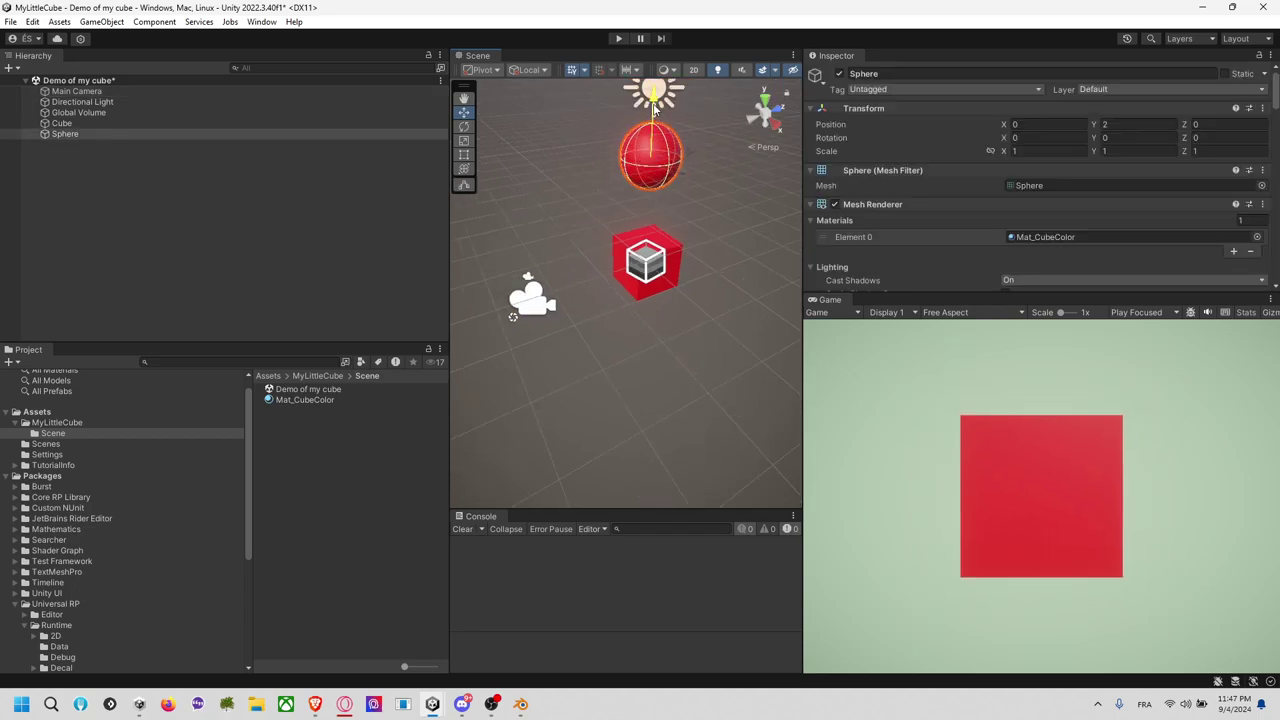
Step: Raise the sphere slightly, save, and tilt the cube with the Rotate tool
{"action": "left_click_drag", "start_coordinate": [653, 132], "coordinate": [652, 108]}
{"action": "left_click", "coordinate": [671, 259]}
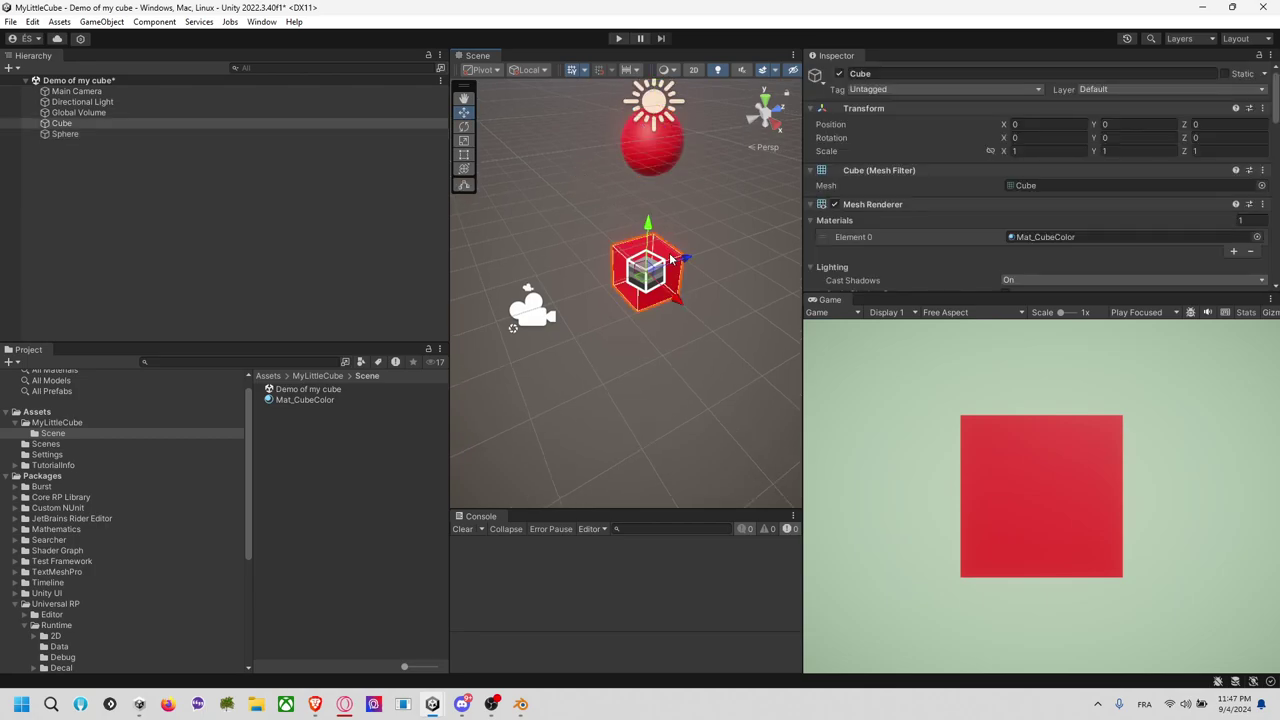
{"action": "key", "text": "ctrl+s"}
{"action": "key", "text": "e"}
{"action": "mouse_move", "coordinate": [684, 258]}
{"action": "left_mouse_down"}
{"action": "mouse_move", "coordinate": [692, 310]}
{"action": "mouse_move", "coordinate": [540, 290]}
{"action": "left_mouse_up"}
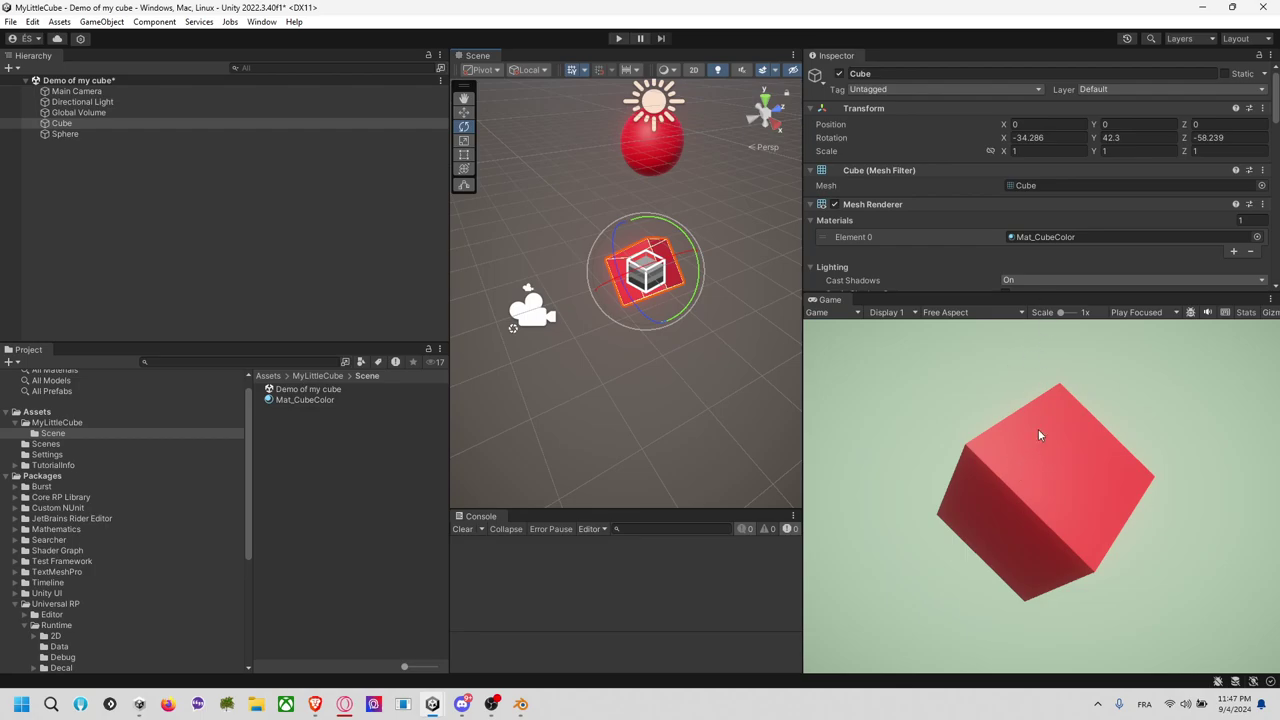
{"action": "key", "text": "f"}
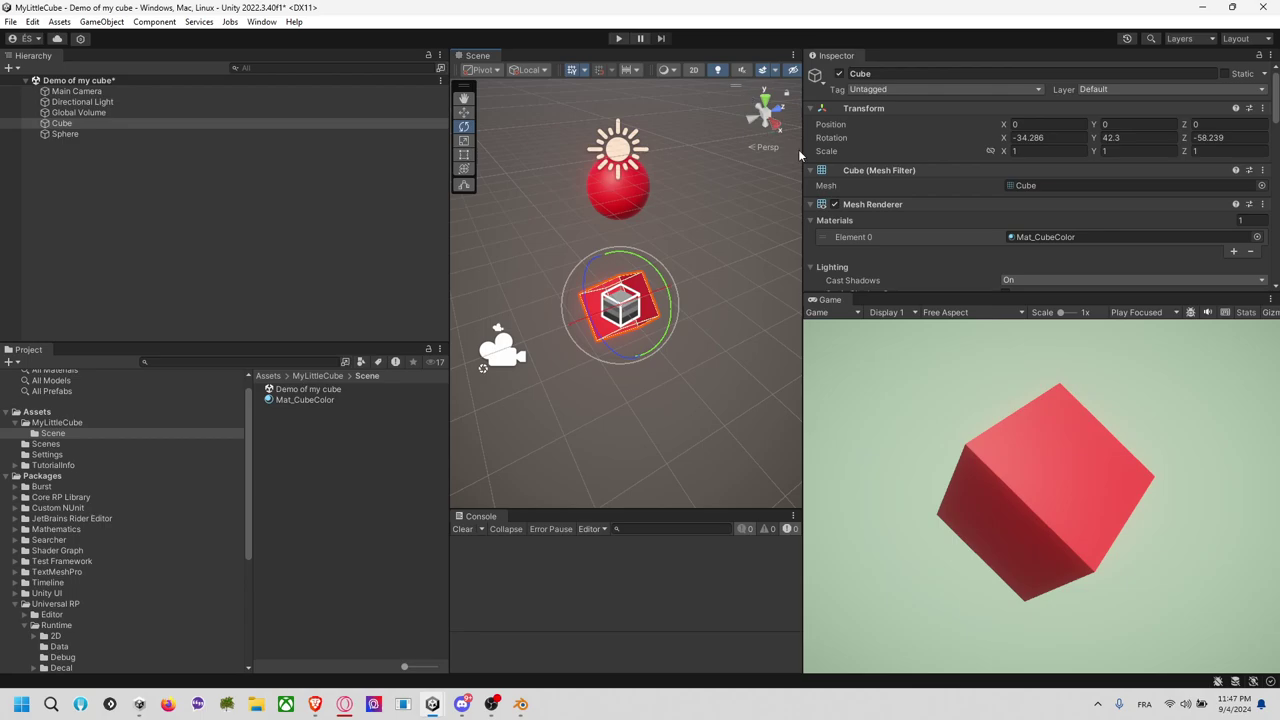
Step: Toggle global/local handle orientation and undo an extra cube rotation
{"action": "left_click", "coordinate": [528, 69]}
{"action": "left_click", "coordinate": [541, 86]}
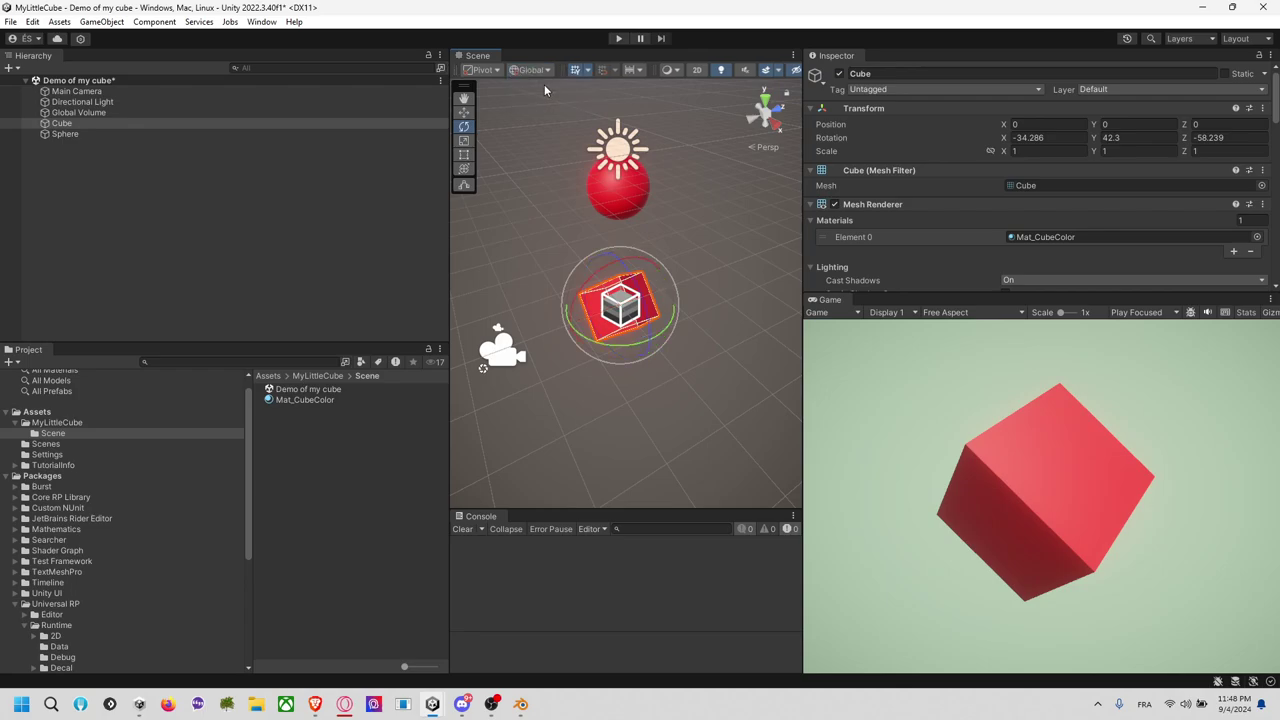
{"action": "left_click", "coordinate": [528, 69]}
{"action": "left_click", "coordinate": [541, 100]}
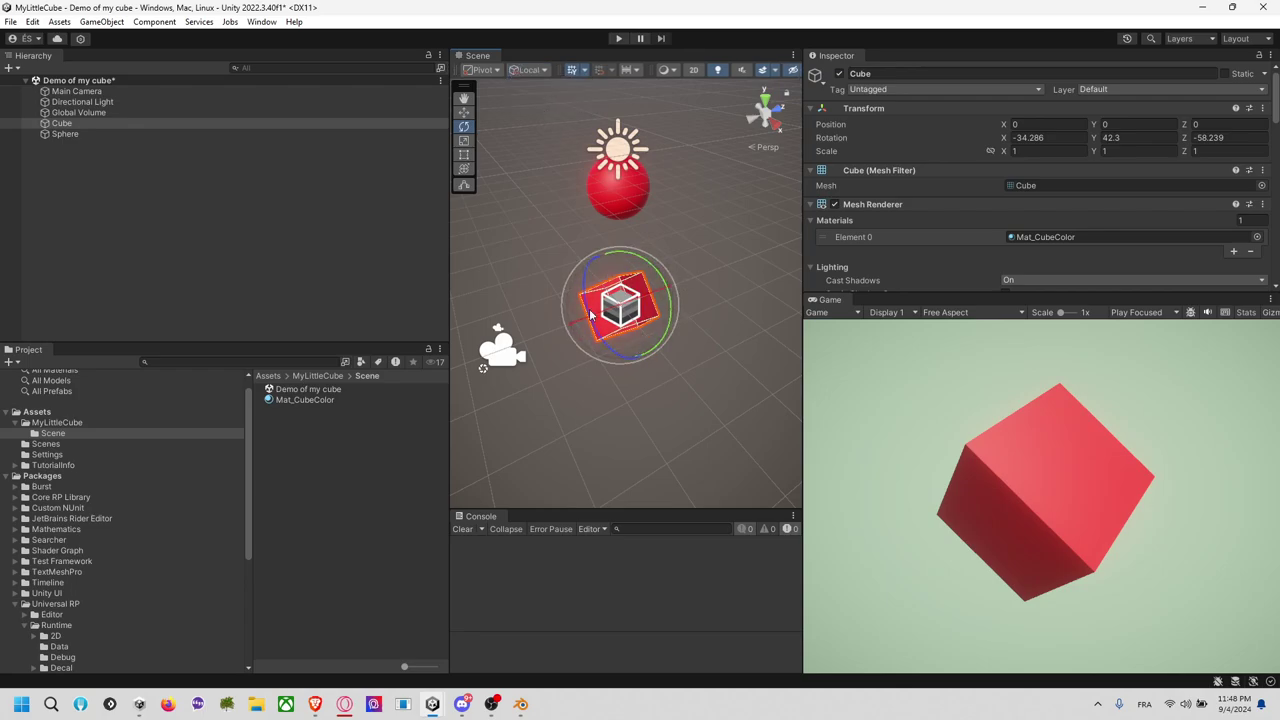
{"action": "mouse_move", "coordinate": [642, 304]}
{"action": "left_mouse_down"}
{"action": "mouse_move", "coordinate": [494, 327]}
{"action": "mouse_move", "coordinate": [686, 286]}
{"action": "left_mouse_up"}
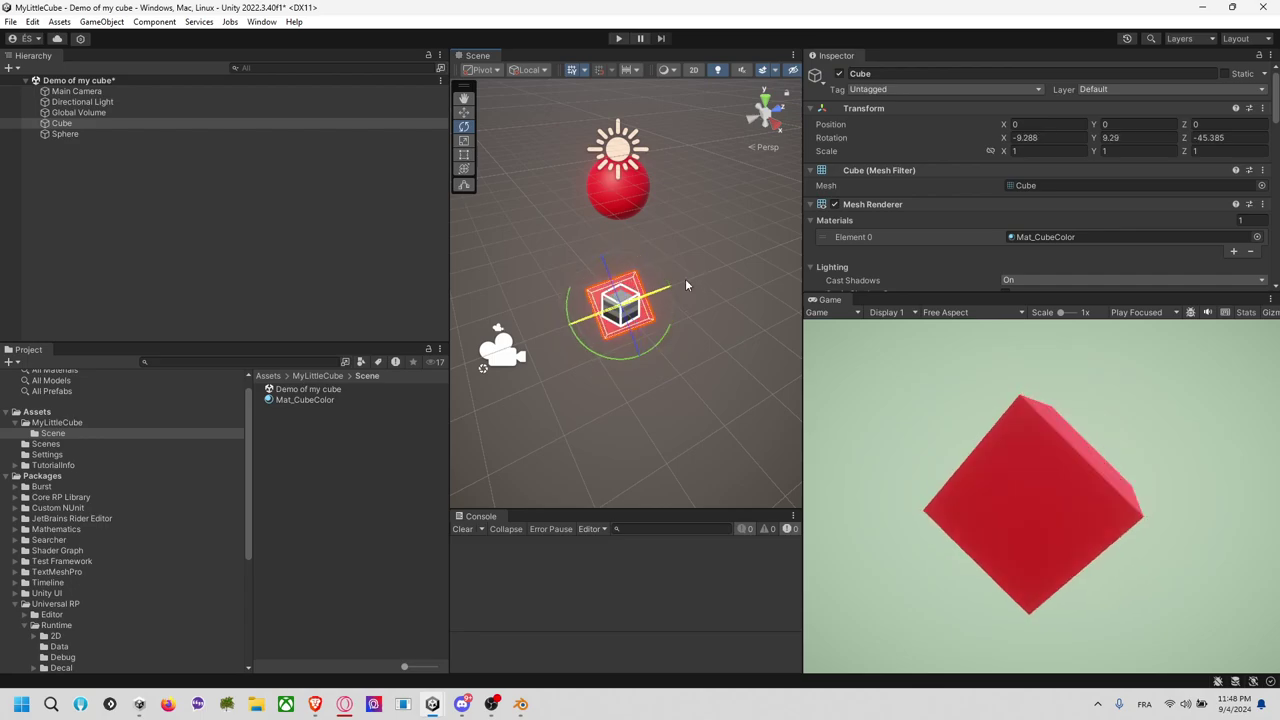
{"action": "key", "text": "ctrl+z"}
Step: Undo a trial vertical spin, leaving the cube at about -34.3, 42.3, -58.2
{"action": "left_click", "coordinate": [535, 71]}
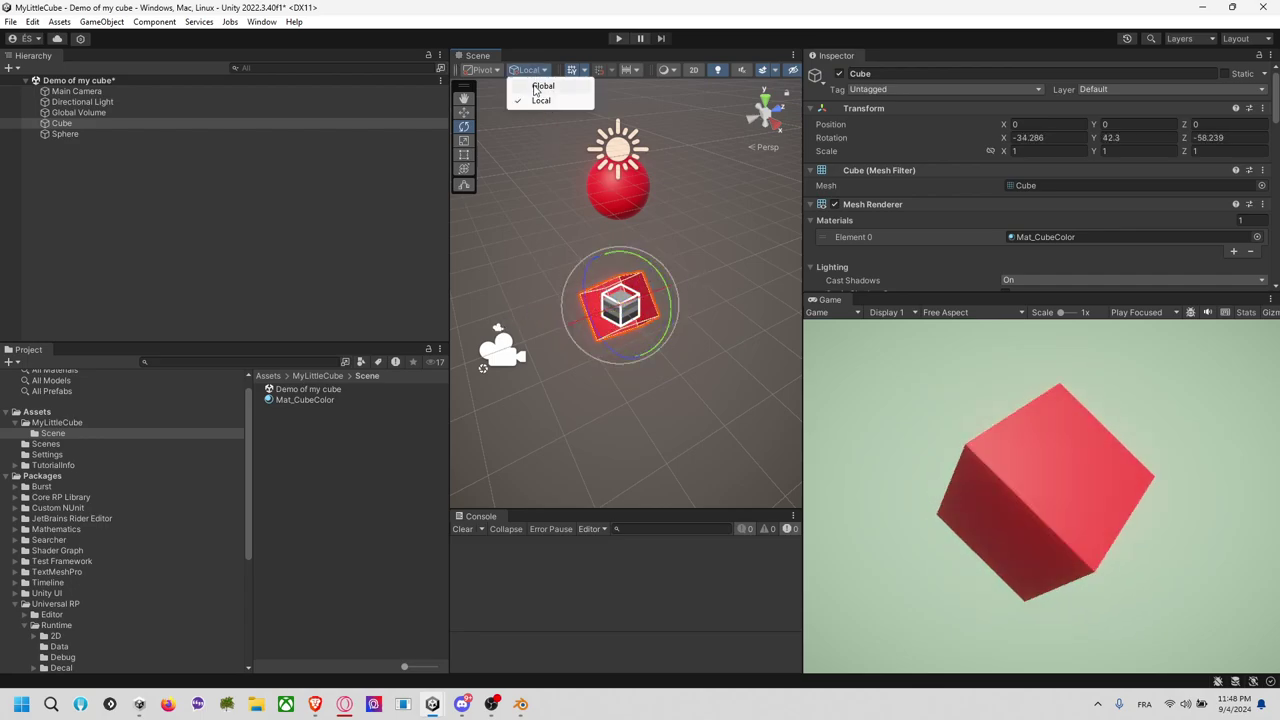
{"action": "left_click", "coordinate": [541, 86]}
{"action": "left_click_drag", "start_coordinate": [618, 348], "coordinate": [1007, 292]}
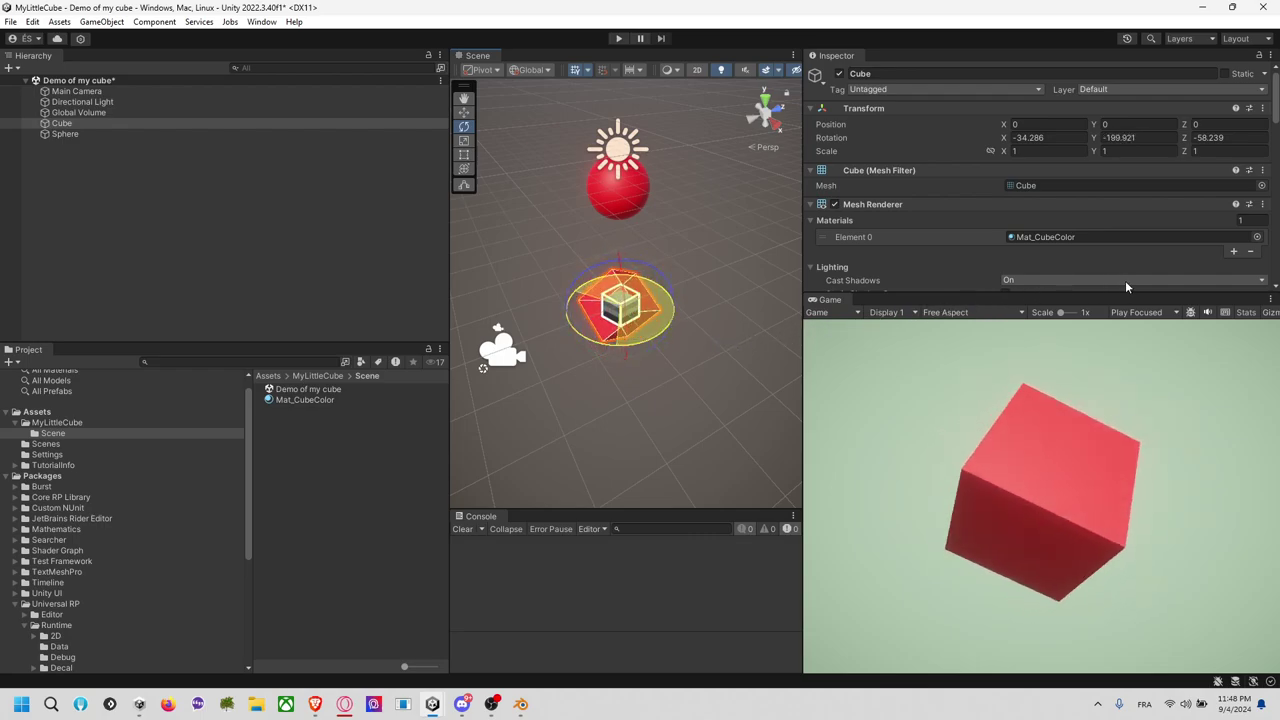
{"action": "mouse_move", "coordinate": [1007, 292]}
{"action": "left_mouse_down"}
{"action": "mouse_move", "coordinate": [1272, 270]}
{"action": "mouse_move", "coordinate": [997, 364]}
{"action": "left_mouse_up"}
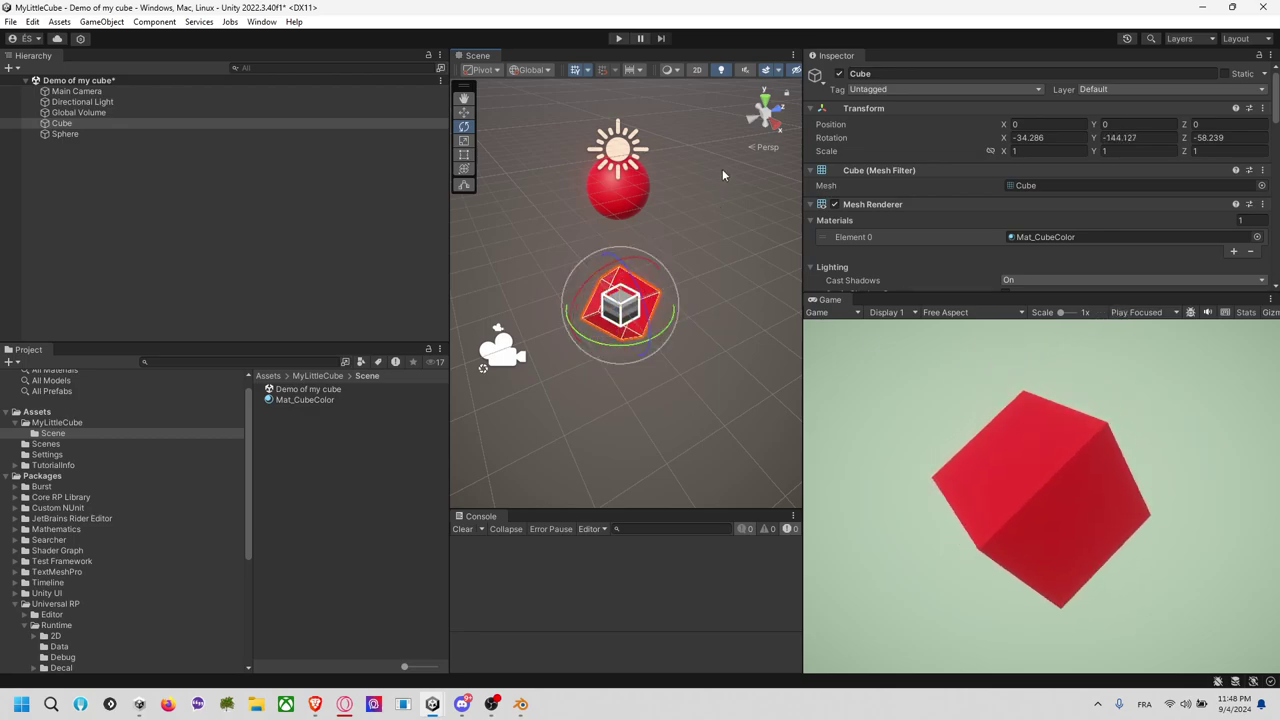
{"action": "key", "text": "ctrl+z"}
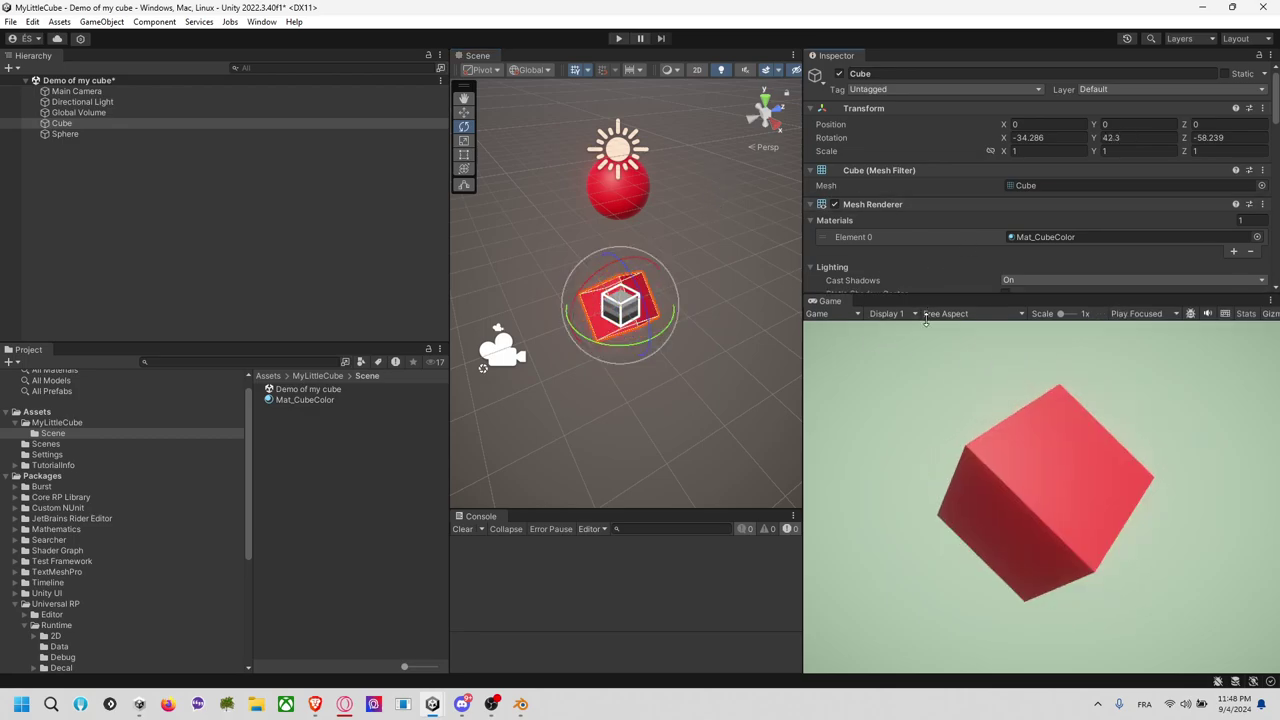
{"action": "left_click_drag", "start_coordinate": [926, 292], "coordinate": [926, 428]}
{"action": "left_click", "coordinate": [186, 160]}
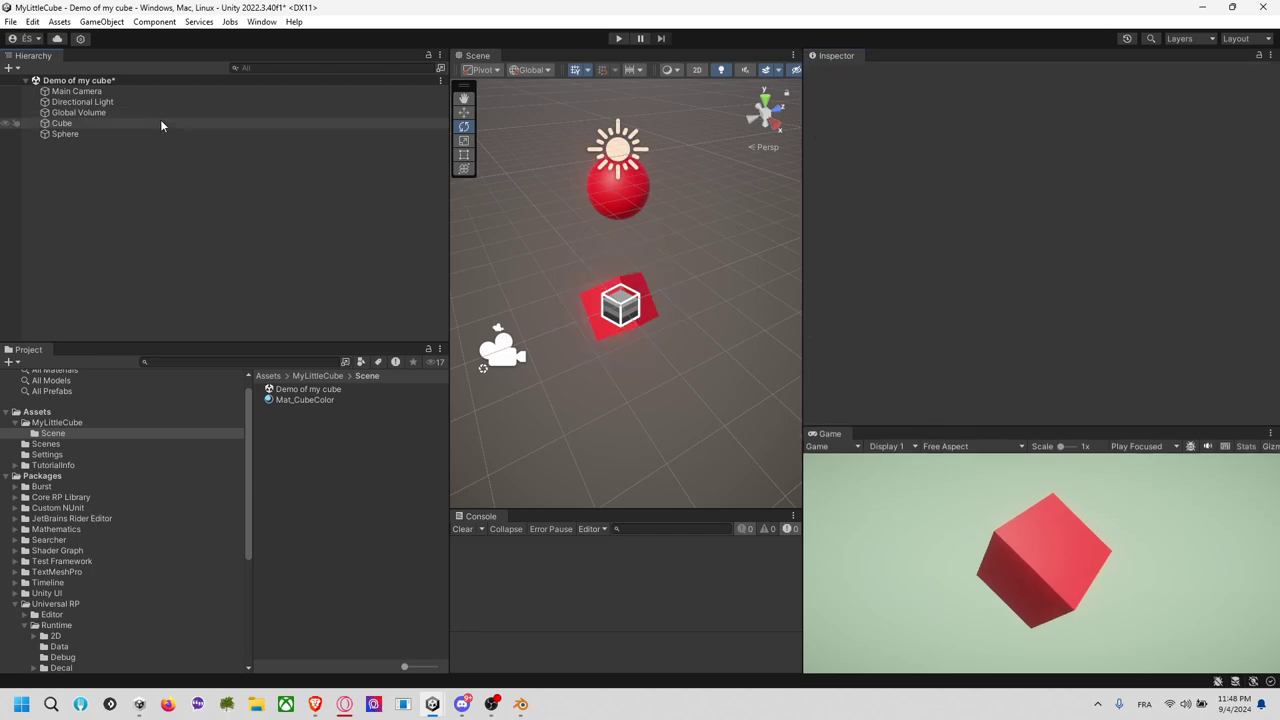
Step: Add a new RotateMyCubeMono script component to the Cube and locate it in Assets
{"action": "left_click", "coordinate": [160, 123]}
{"action": "scroll", "coordinate": [890, 243], "scroll_direction": "down", "scroll_amount": 3}
{"action": "scroll", "coordinate": [911, 262], "scroll_direction": "down", "scroll_amount": 5}
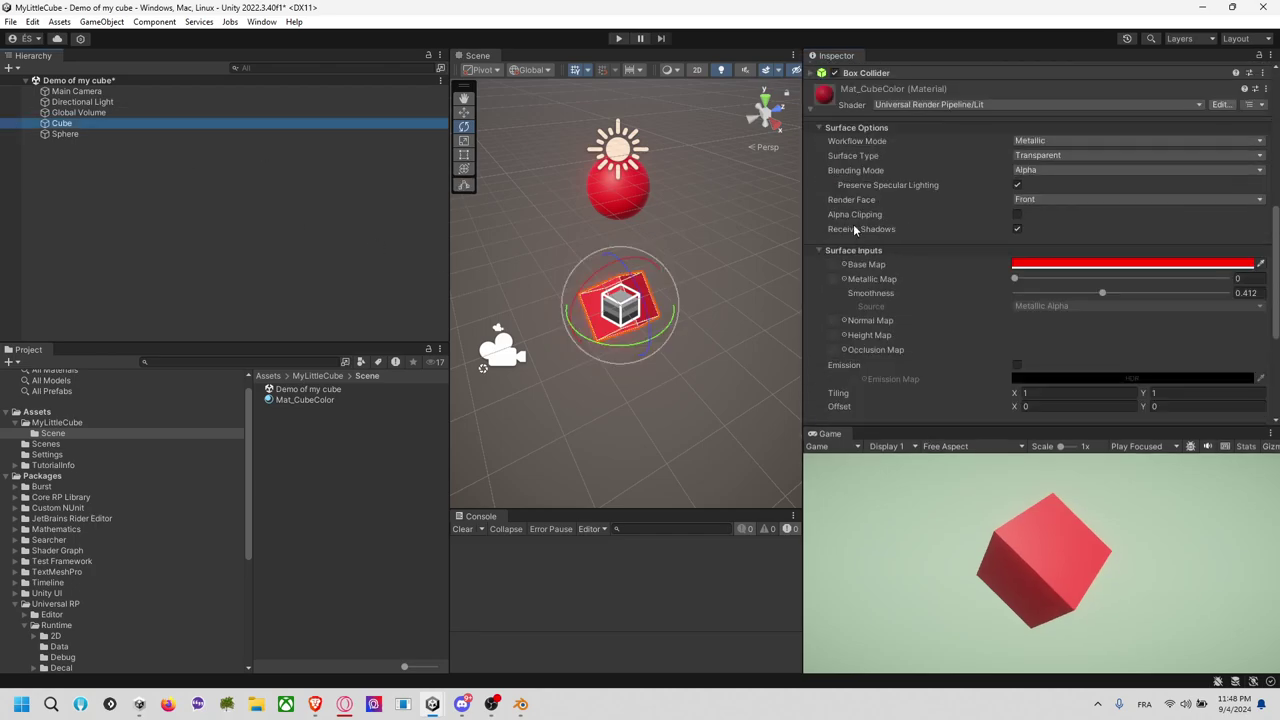
{"action": "left_click", "coordinate": [811, 109]}
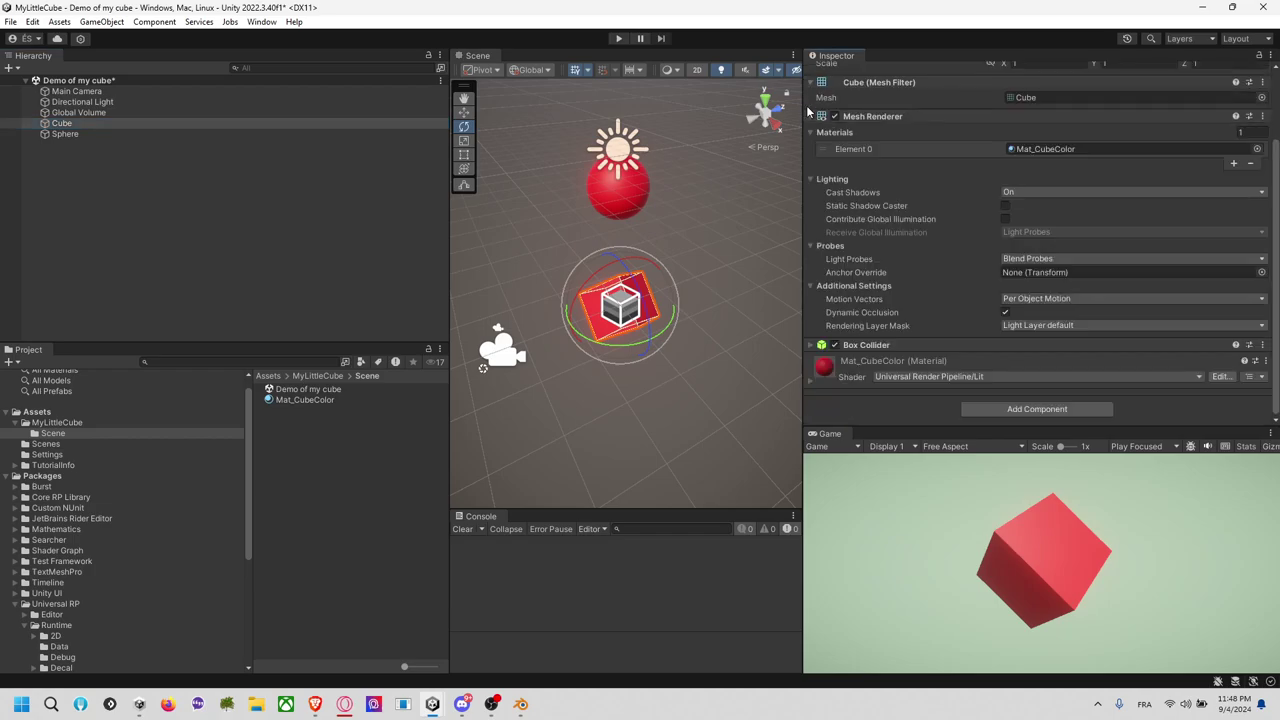
{"action": "left_click", "coordinate": [998, 412]}
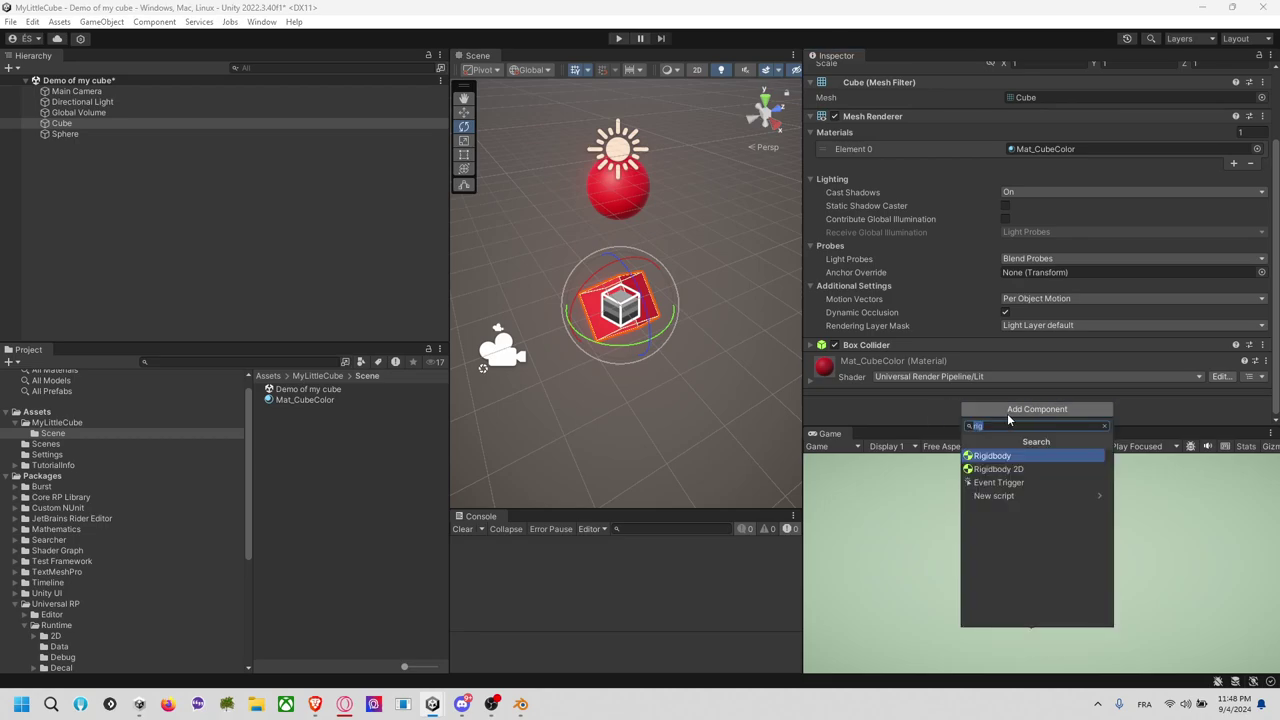
{"action": "type", "text": "RotateMyCubeMono"}
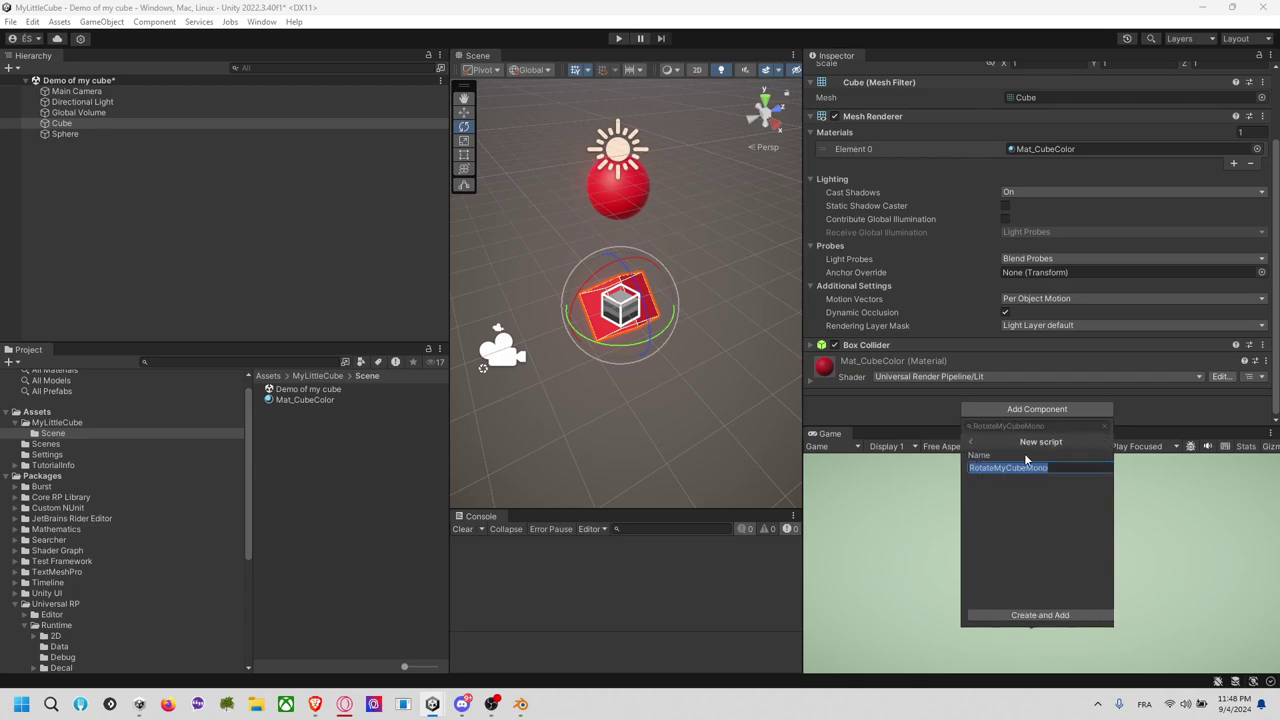
{"action": "left_click", "coordinate": [1027, 457]}
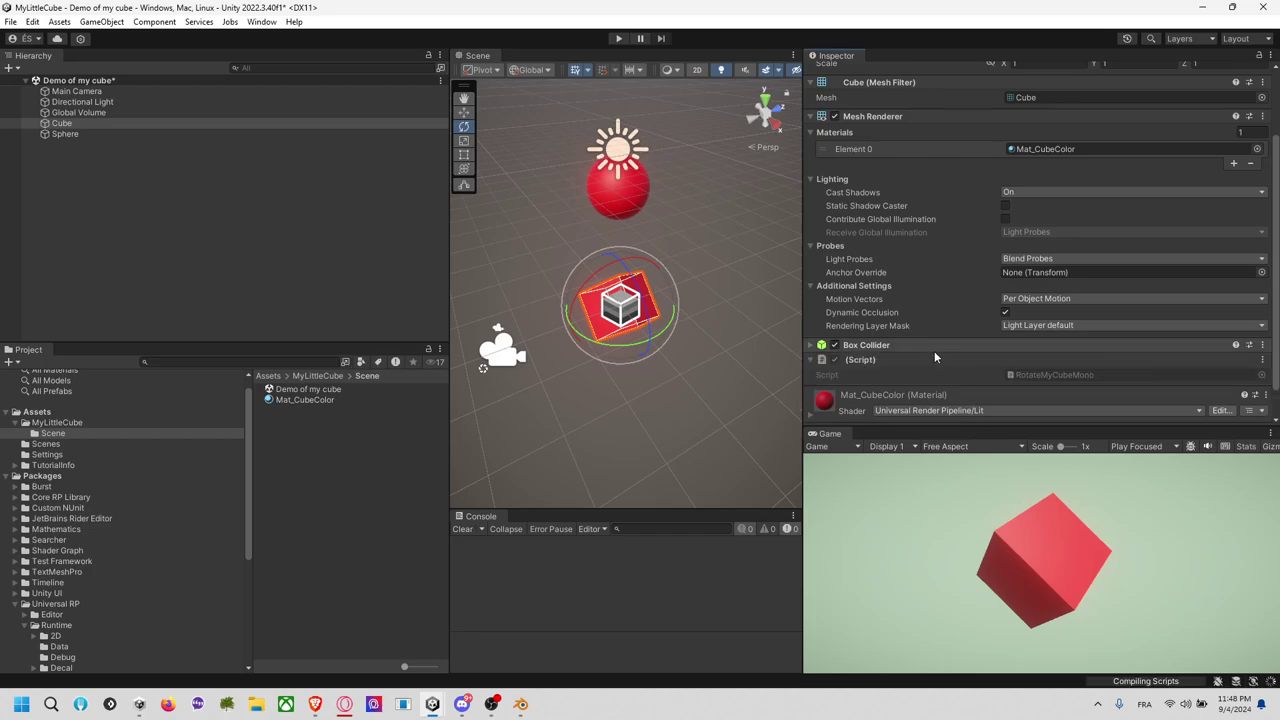
{"action": "left_click_drag", "start_coordinate": [1025, 480], "coordinate": [935, 351]}
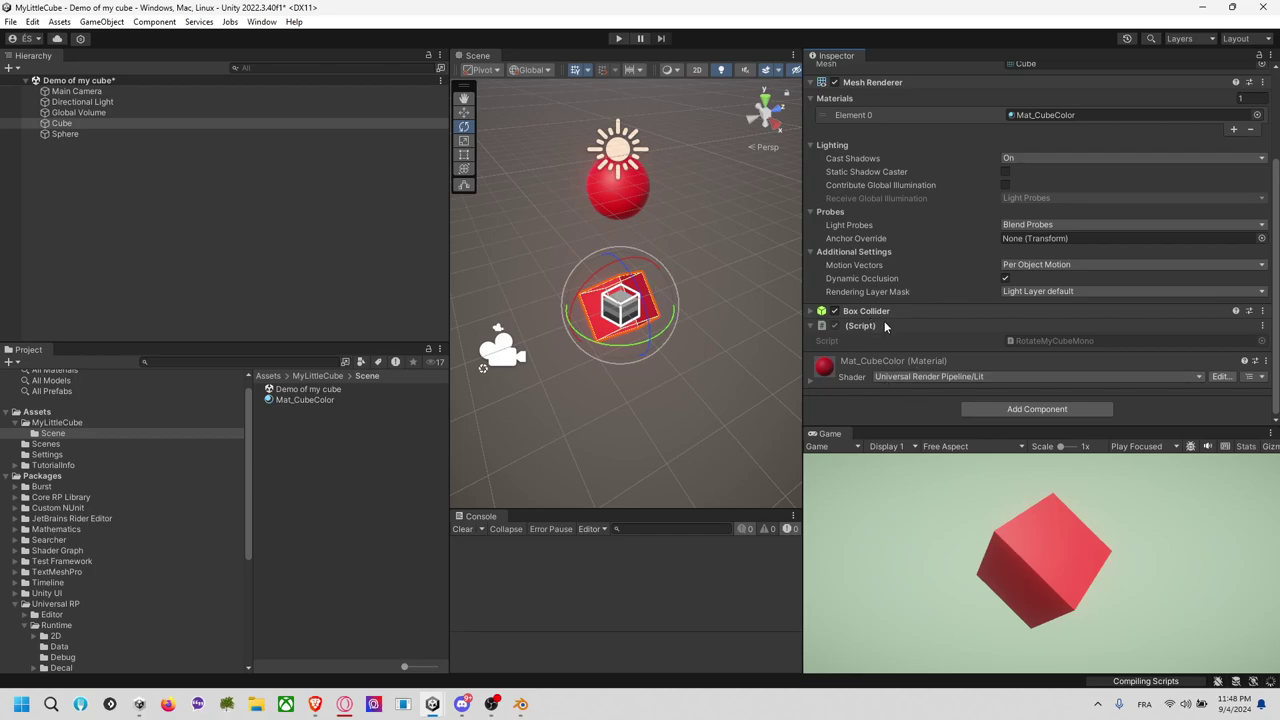
{"action": "left_click", "coordinate": [1053, 341]}
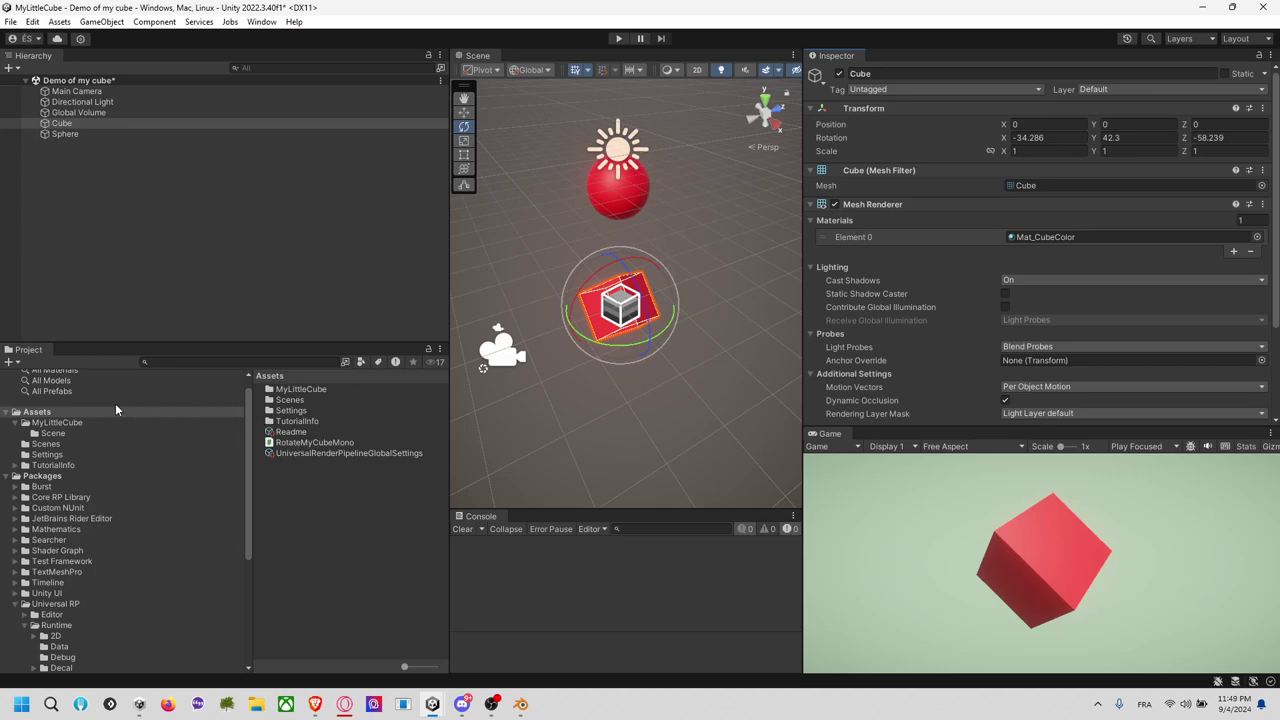
Step: Show Assets in File Explorer, confirm RotateMyCubeMono.cs on disk, then return to Unity
{"action": "right_click", "coordinate": [80, 411]}
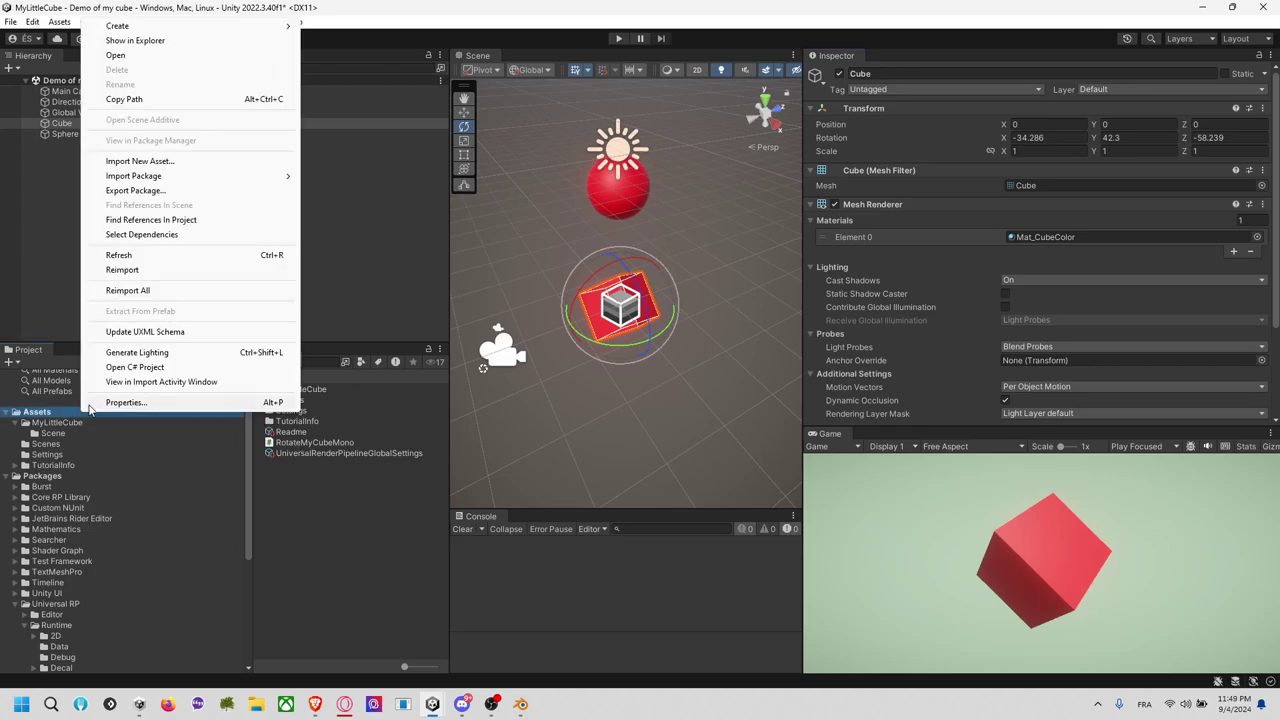
{"action": "left_click", "coordinate": [152, 44]}
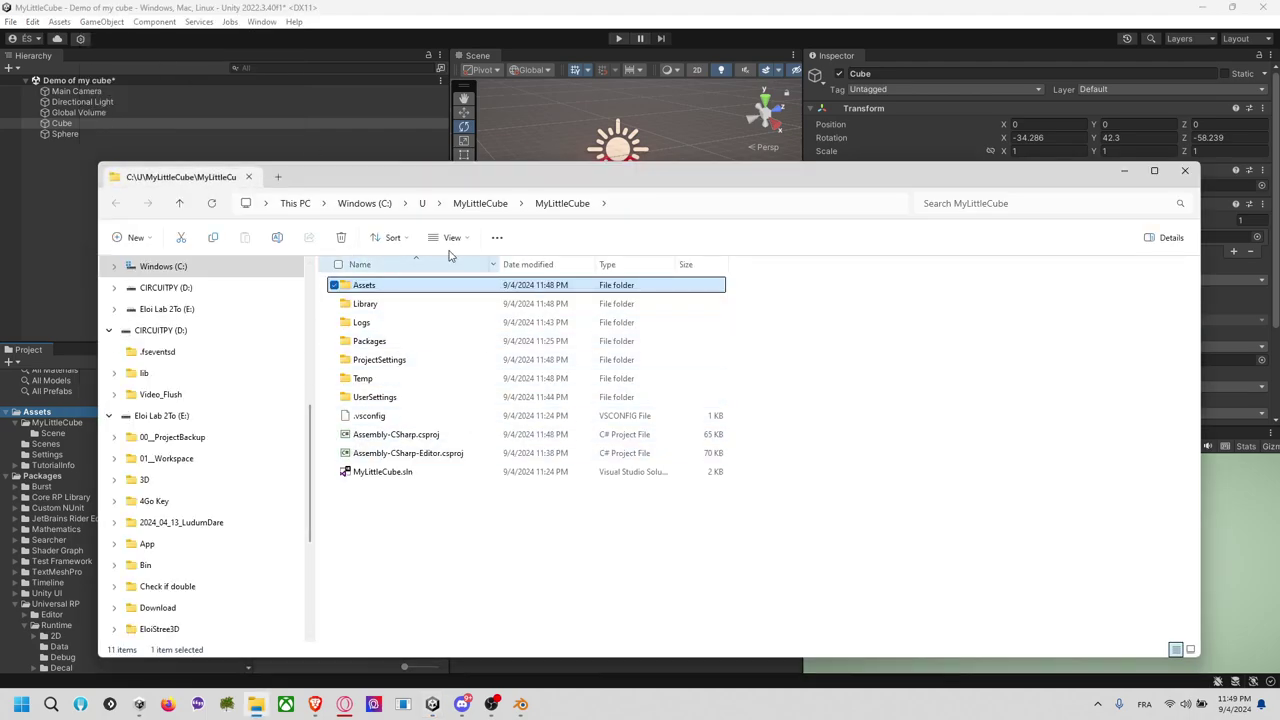
{"action": "double_click", "coordinate": [418, 288]}
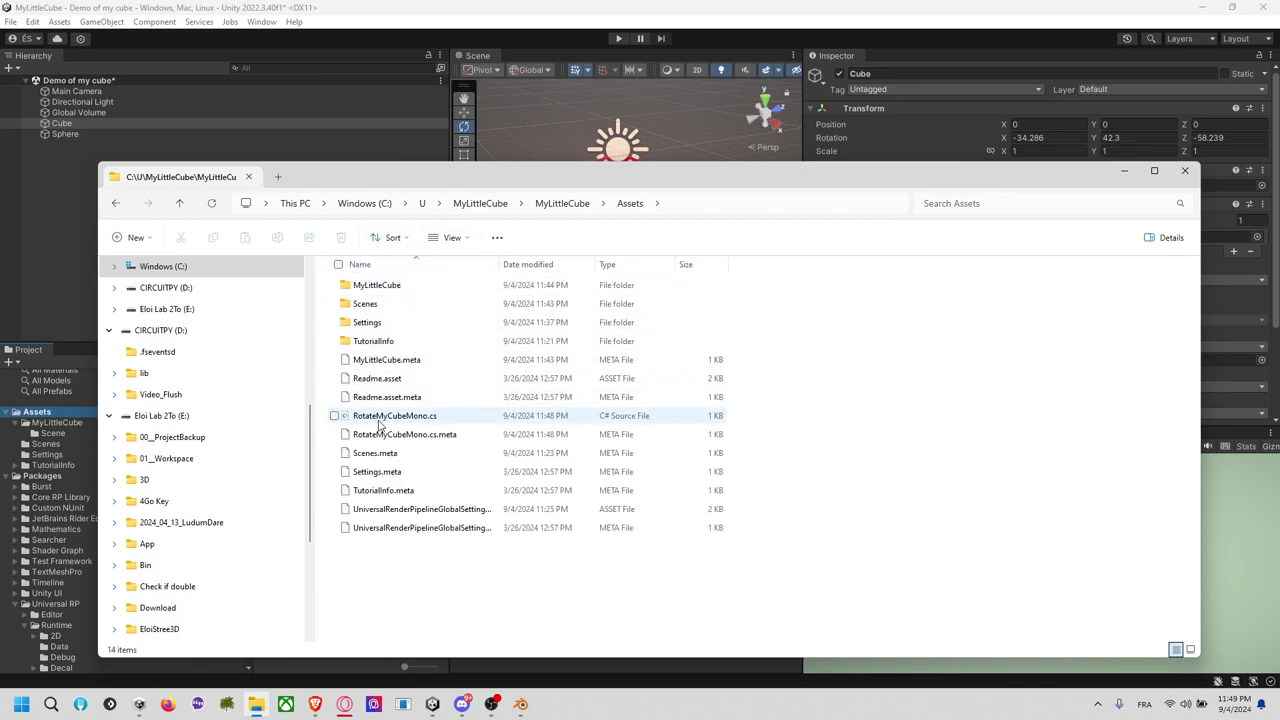
{"action": "left_click", "coordinate": [376, 418]}
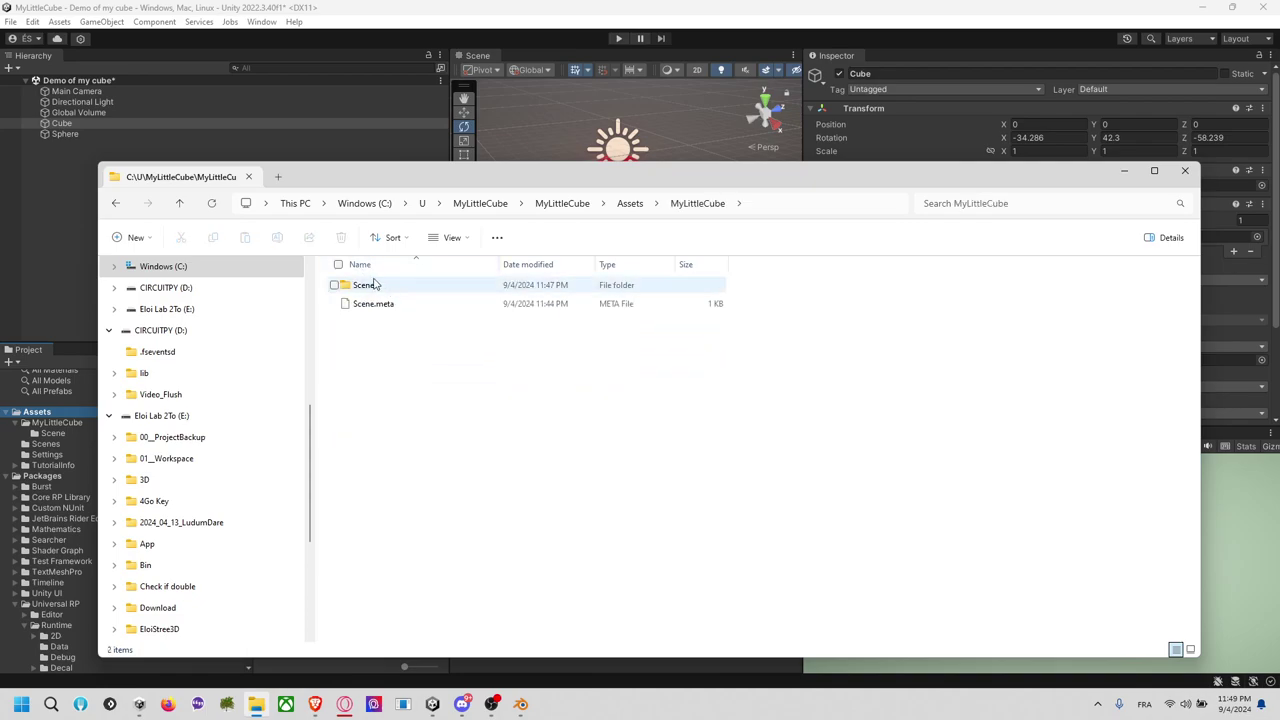
{"action": "double_click", "coordinate": [383, 286]}
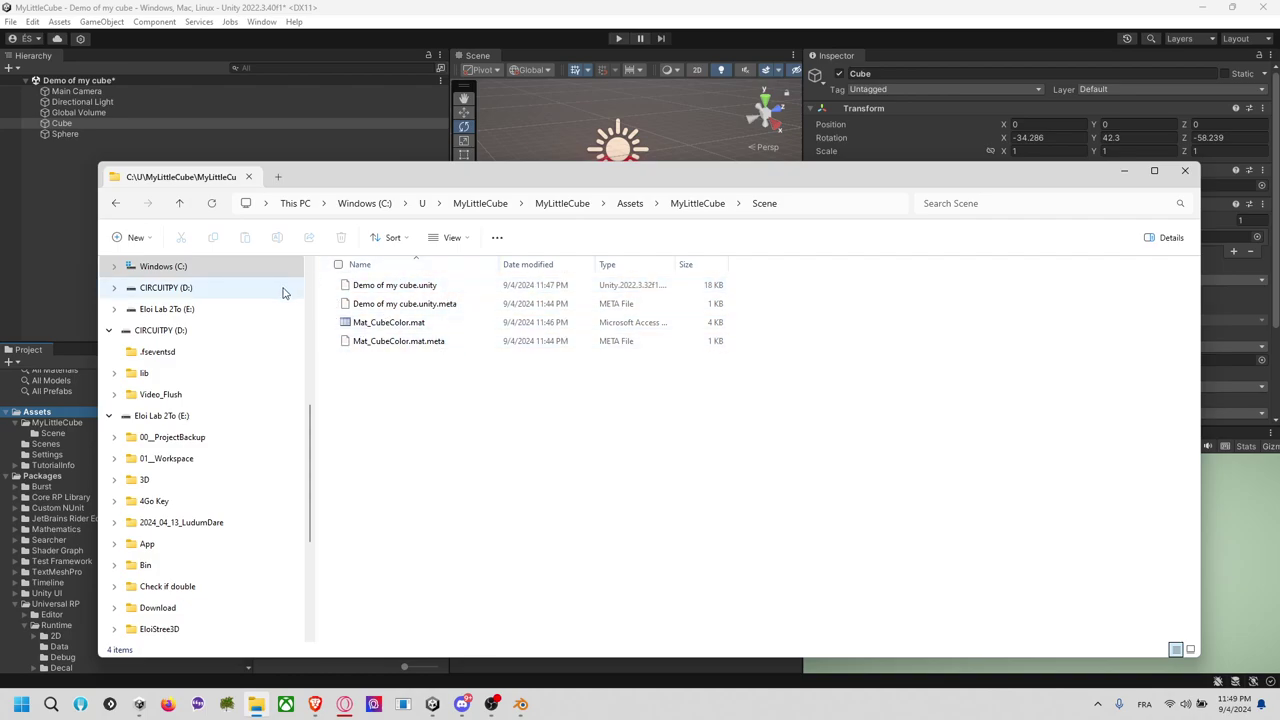
{"action": "left_click", "coordinate": [115, 203]}
{"action": "left_click", "coordinate": [115, 203]}
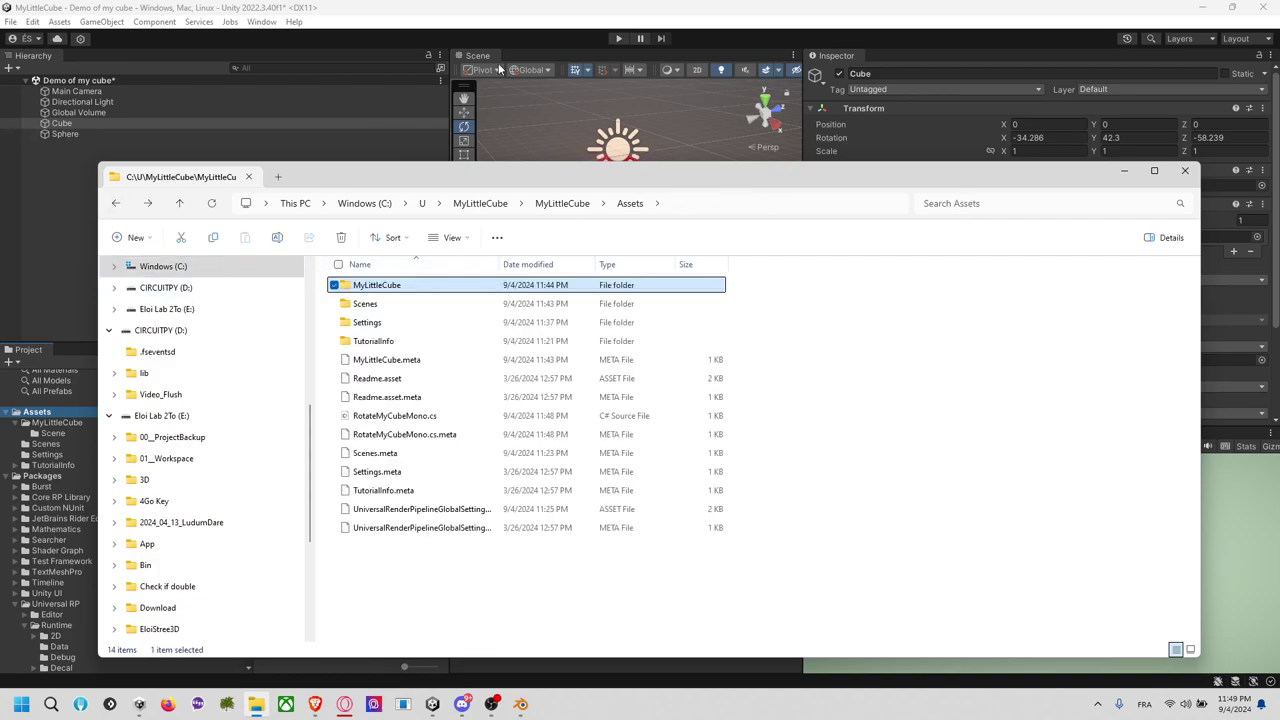
{"action": "left_click", "coordinate": [743, 24]}
{"action": "scroll", "coordinate": [961, 310], "scroll_direction": "down", "scroll_amount": 5}
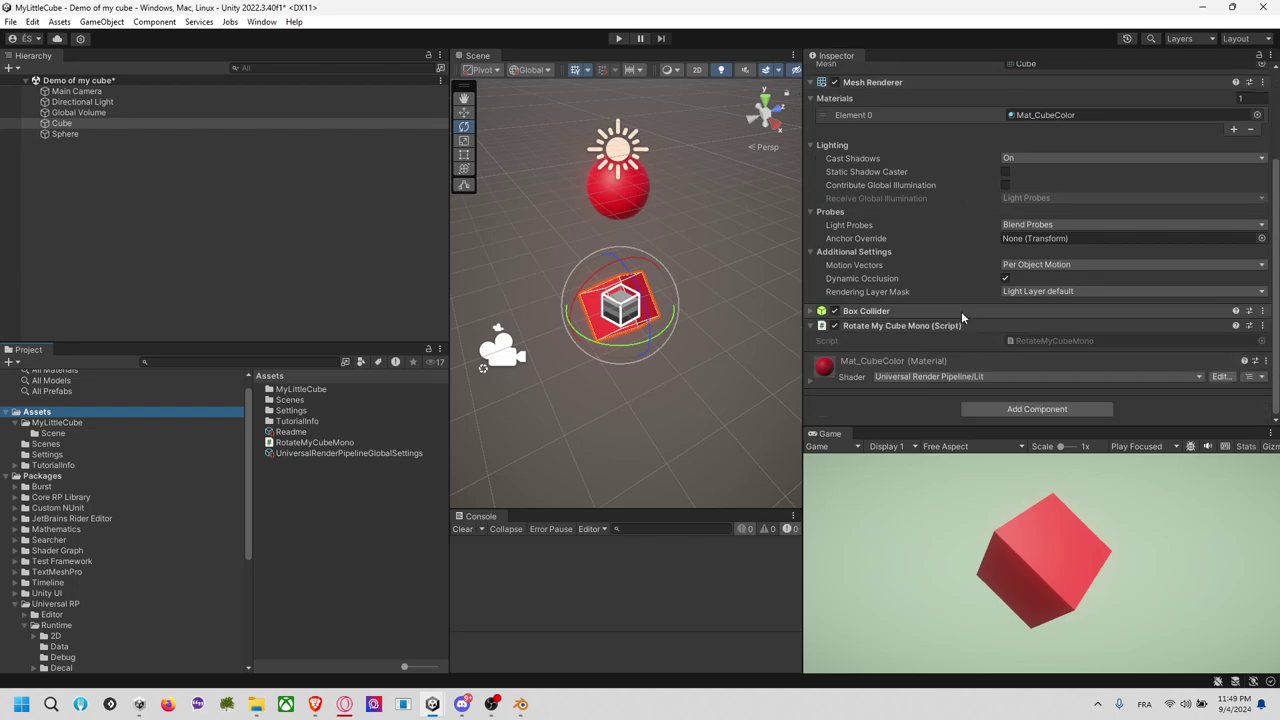
Step: Open RotateMyCubeMono.cs in Visual Studio 2022 from the Project window
{"action": "double_click", "coordinate": [1048, 341]}
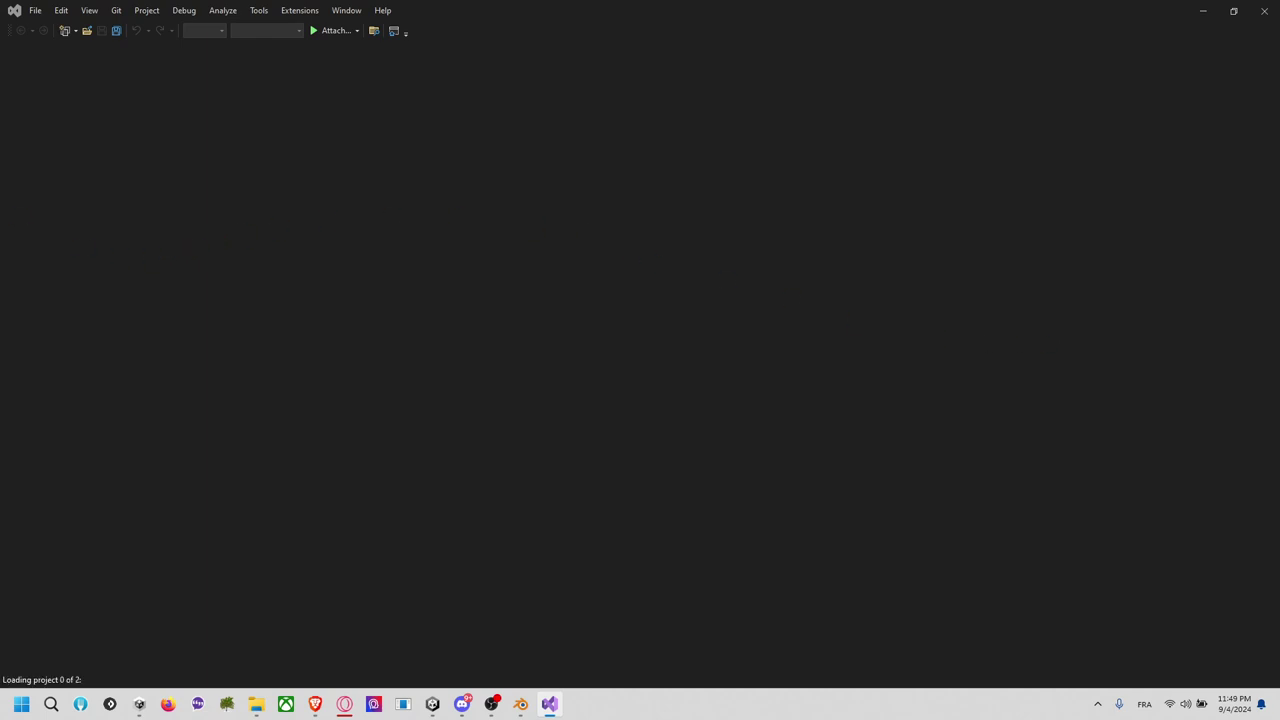
{"action": "key", "text": "alt+Tab"}
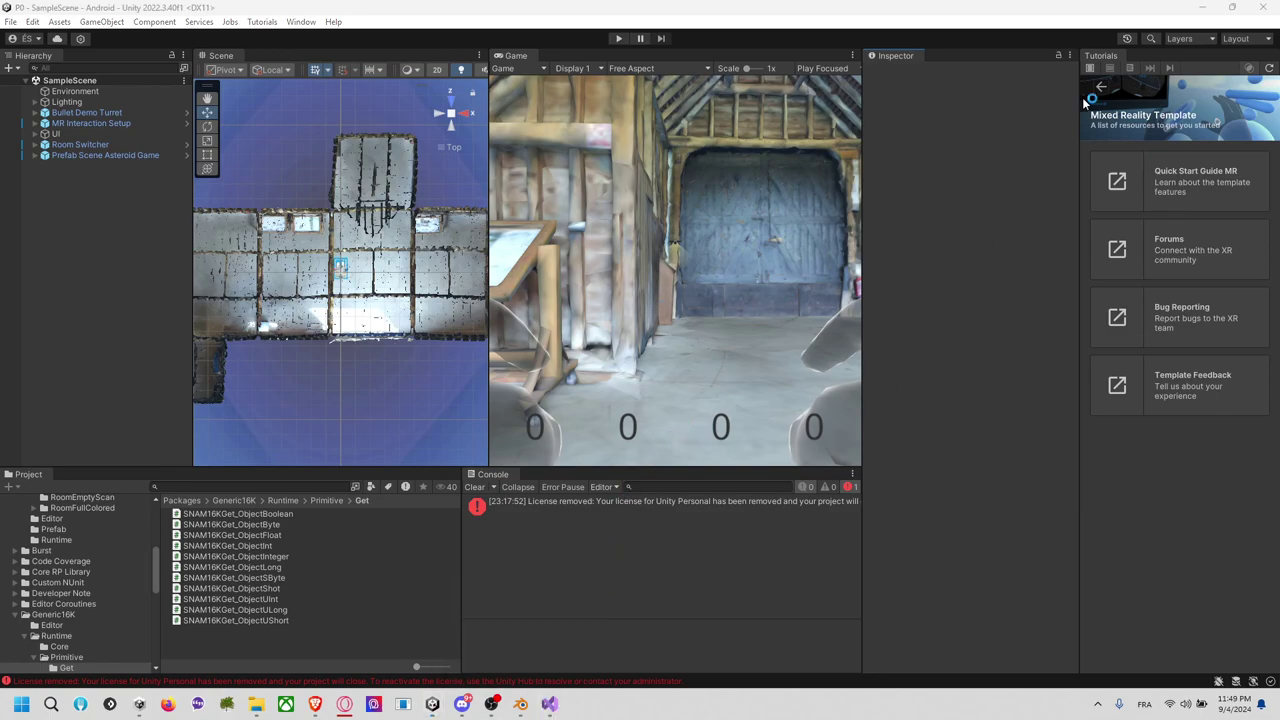
{"action": "left_click", "coordinate": [549, 704]}
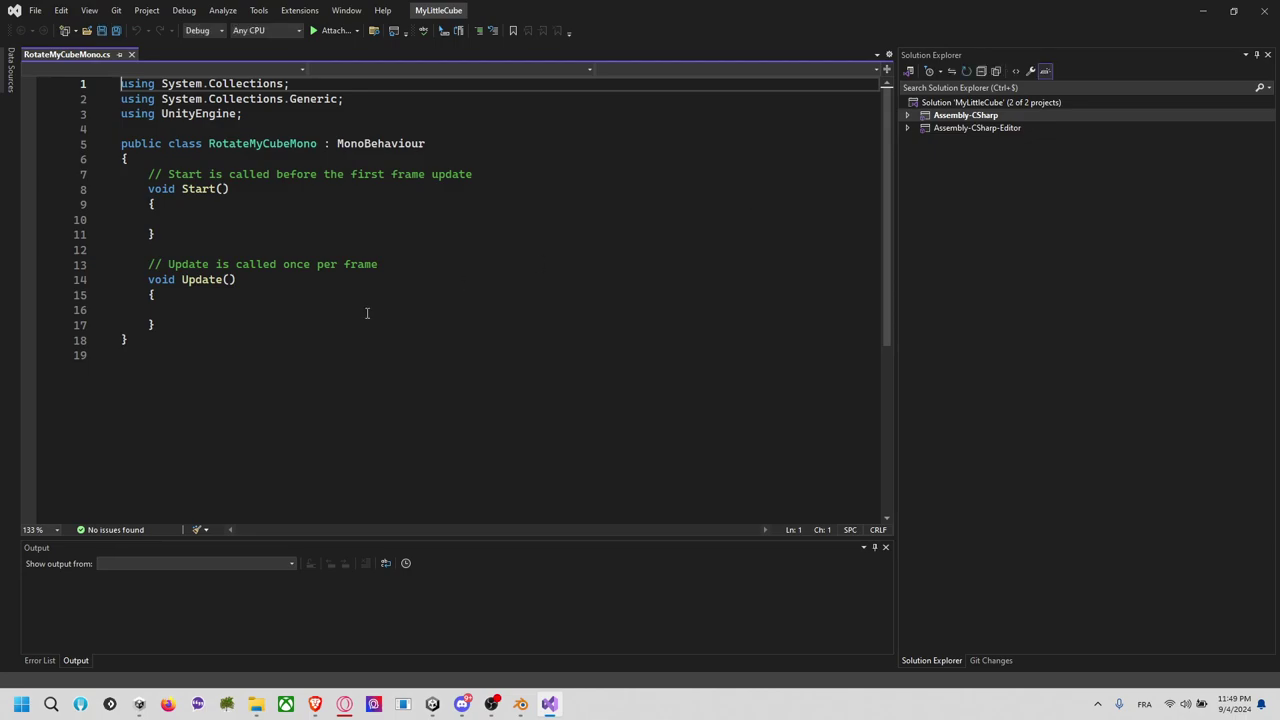
Step: Add Debug.Log("Hello World"); to the Start method and save the script
{"action": "left_click", "coordinate": [366, 312]}
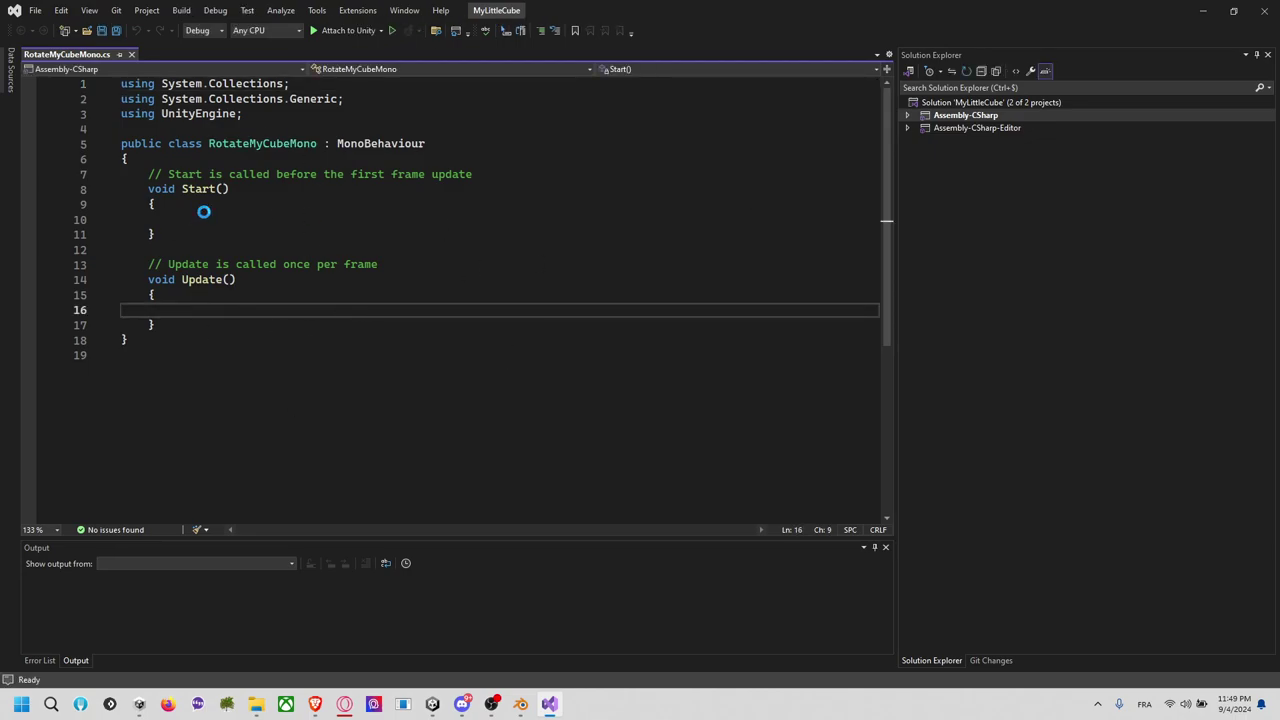
{"action": "left_click", "coordinate": [240, 143]}
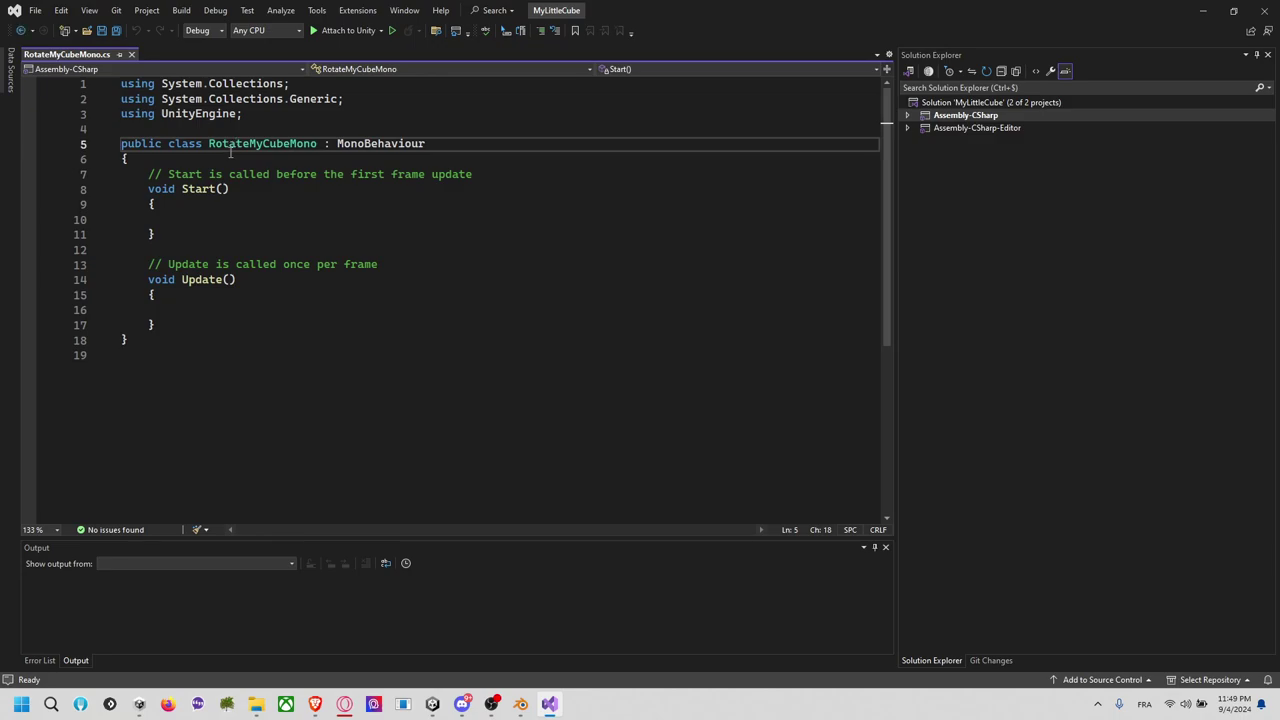
{"action": "left_click", "coordinate": [200, 219]}
{"action": "left_click_drag", "start_coordinate": [148, 189], "coordinate": [203, 243]}
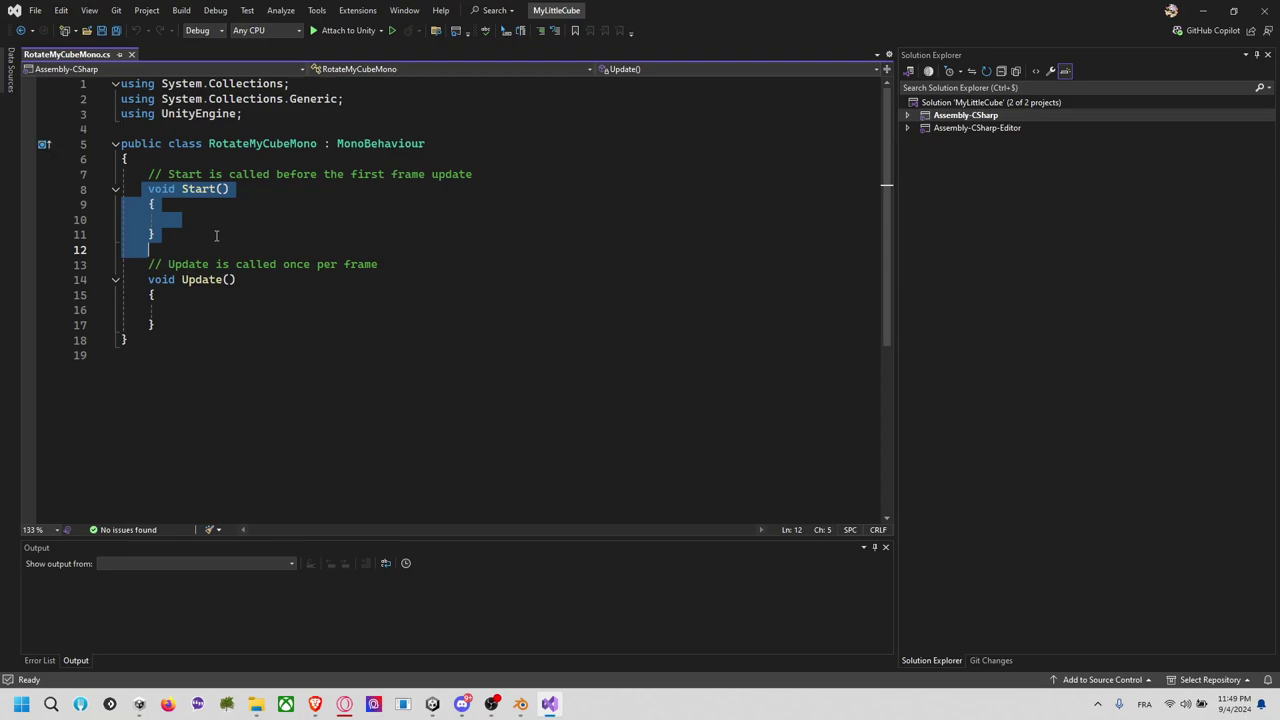
{"action": "left_click", "coordinate": [223, 223]}
{"action": "type", "text": "De"}
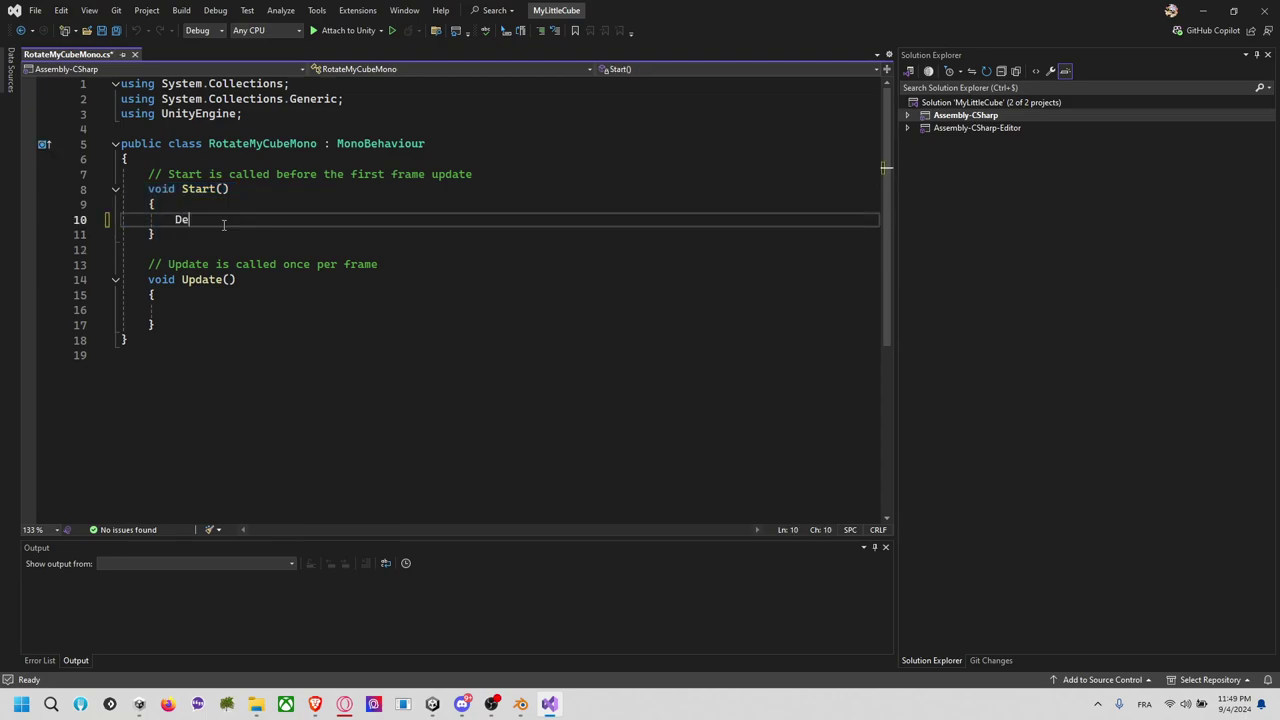
{"action": "type", "text": "bug"}
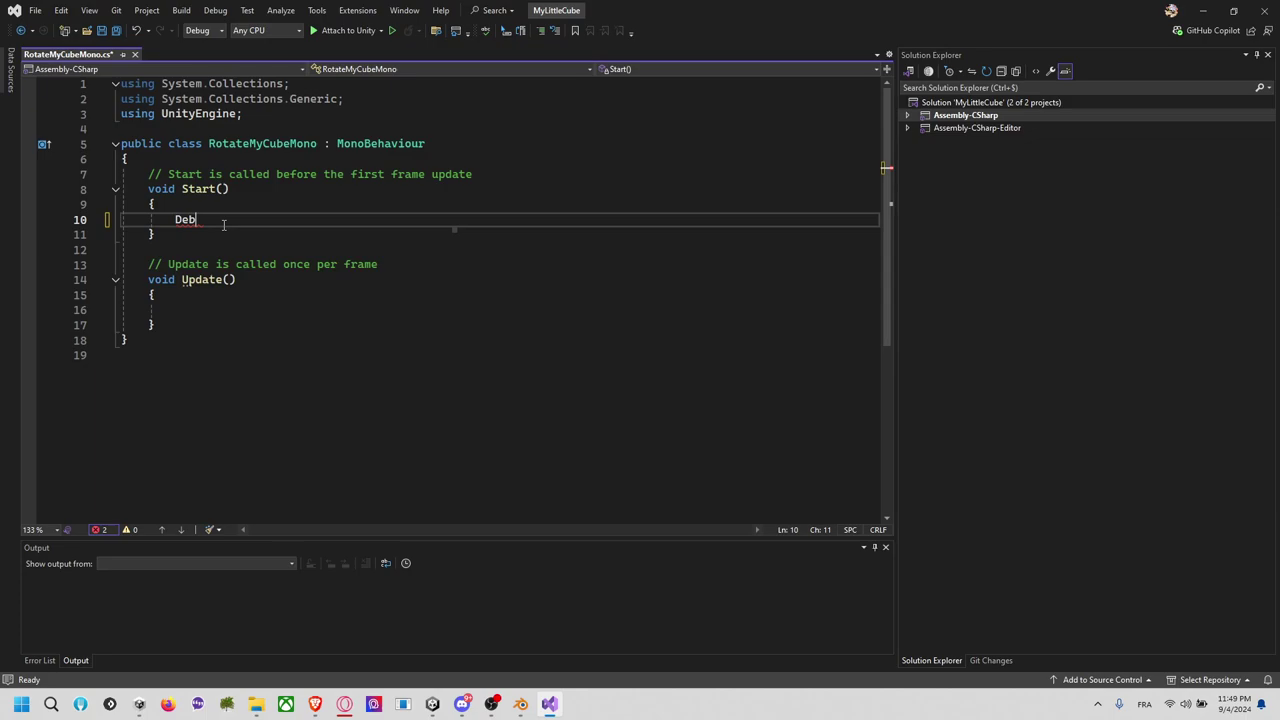
{"action": "type", "text": ".Log(\""}
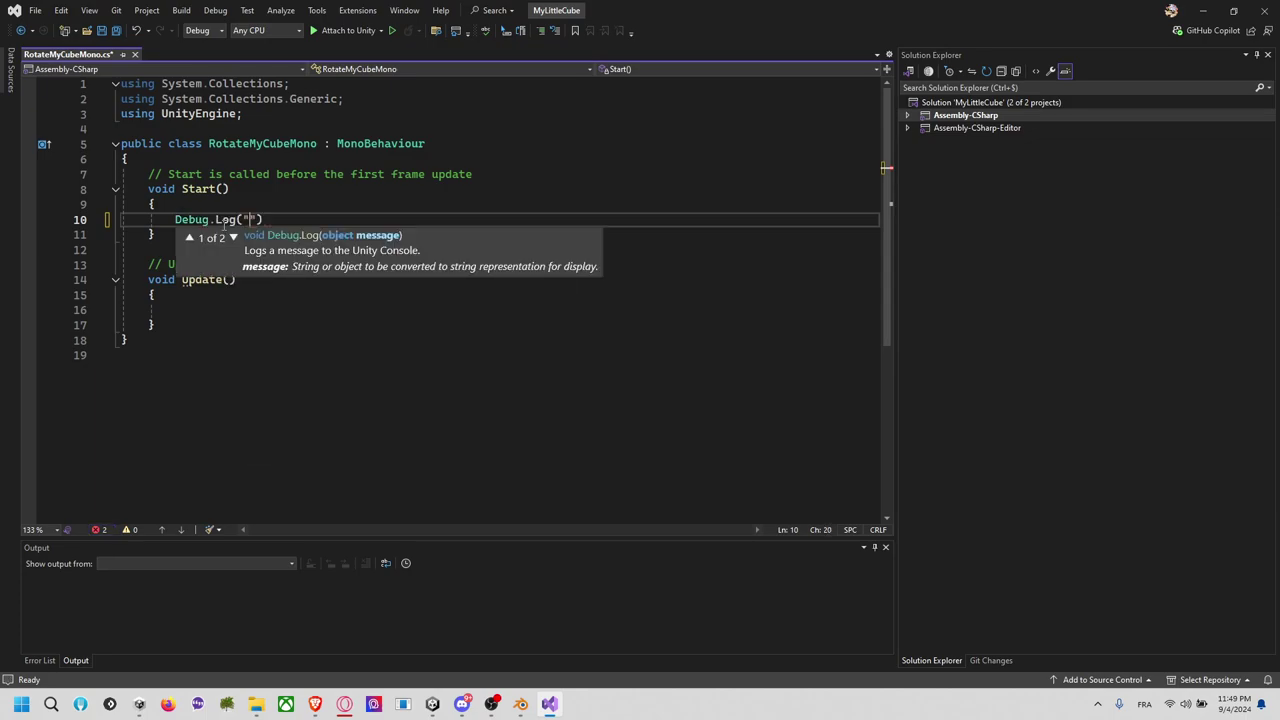
{"action": "type", "text": "Hello World"}
{"action": "type", "text": "\");"}
{"action": "key", "text": "ctrl+s"}
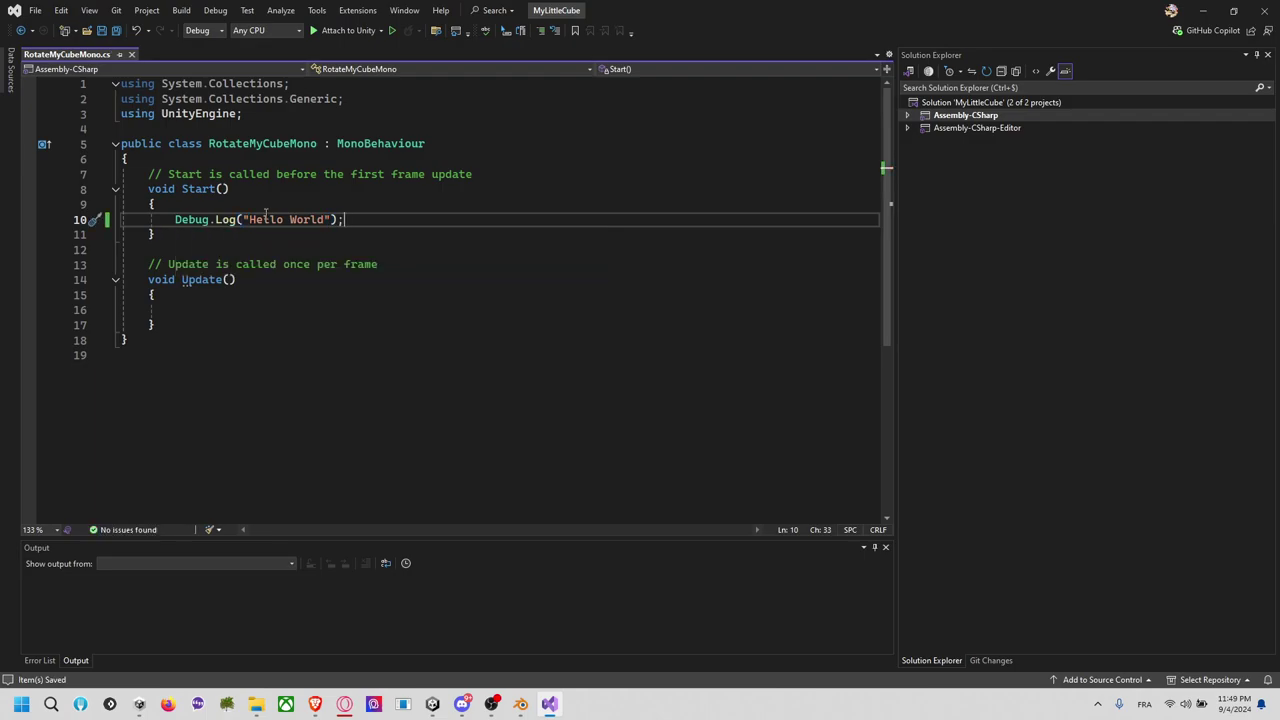
Step: Begin a new line in Update with the transform completion
{"action": "double_click", "coordinate": [220, 219]}
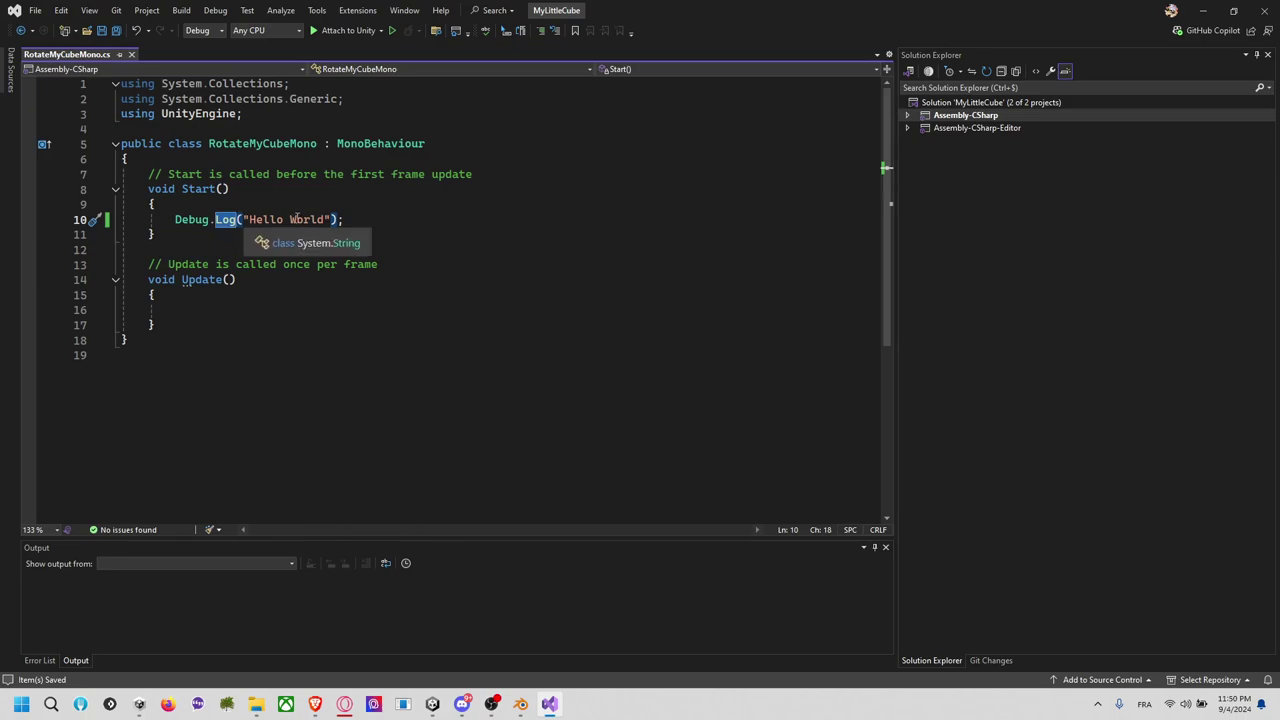
{"action": "left_click", "coordinate": [260, 309]}
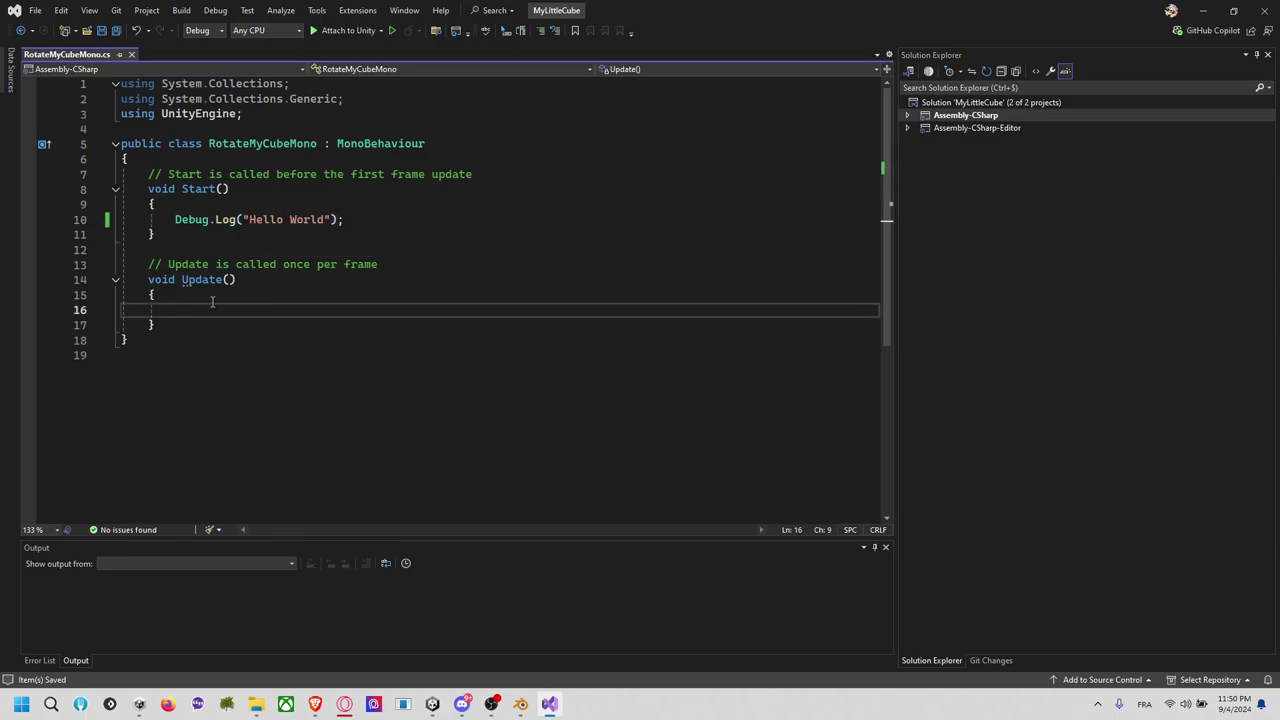
{"action": "key", "text": "Return"}
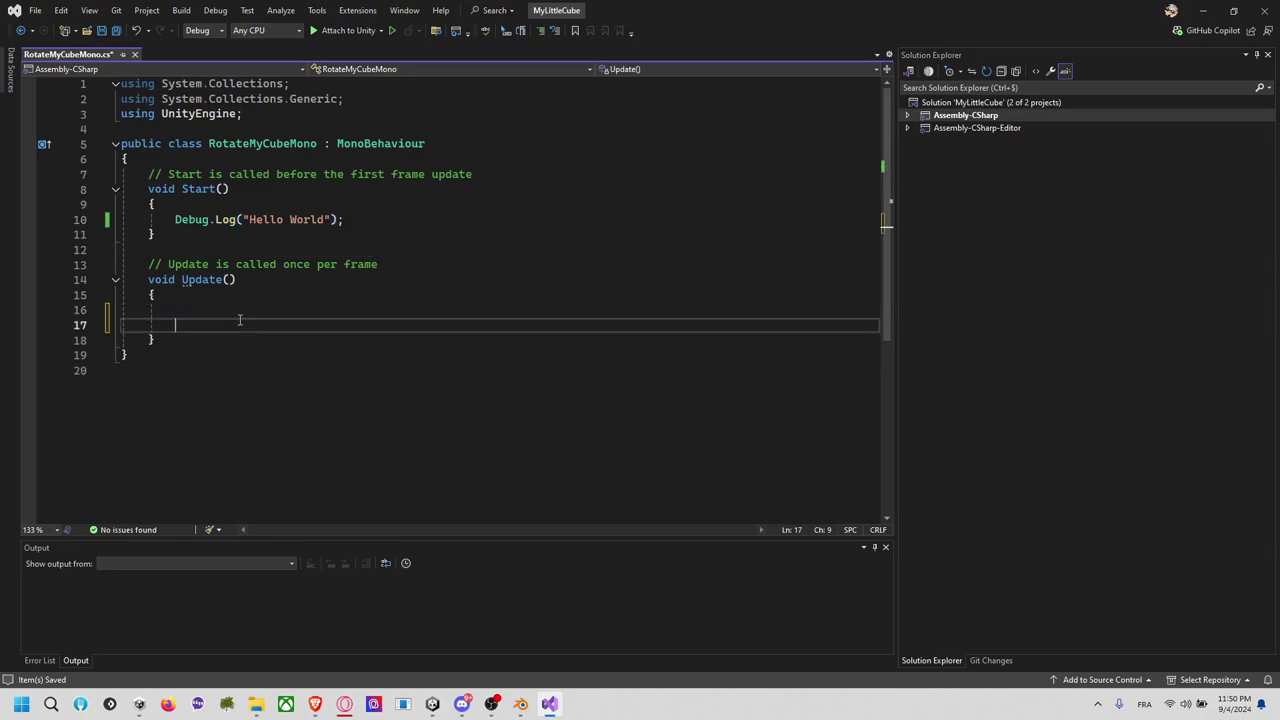
{"action": "type", "text": "trans"}
{"action": "key", "text": "Tab"}
Step: Type the dot after transform, clear the license warning through Unity Hub, and return to the MyLittleCube editor
{"action": "type", "text": "."}
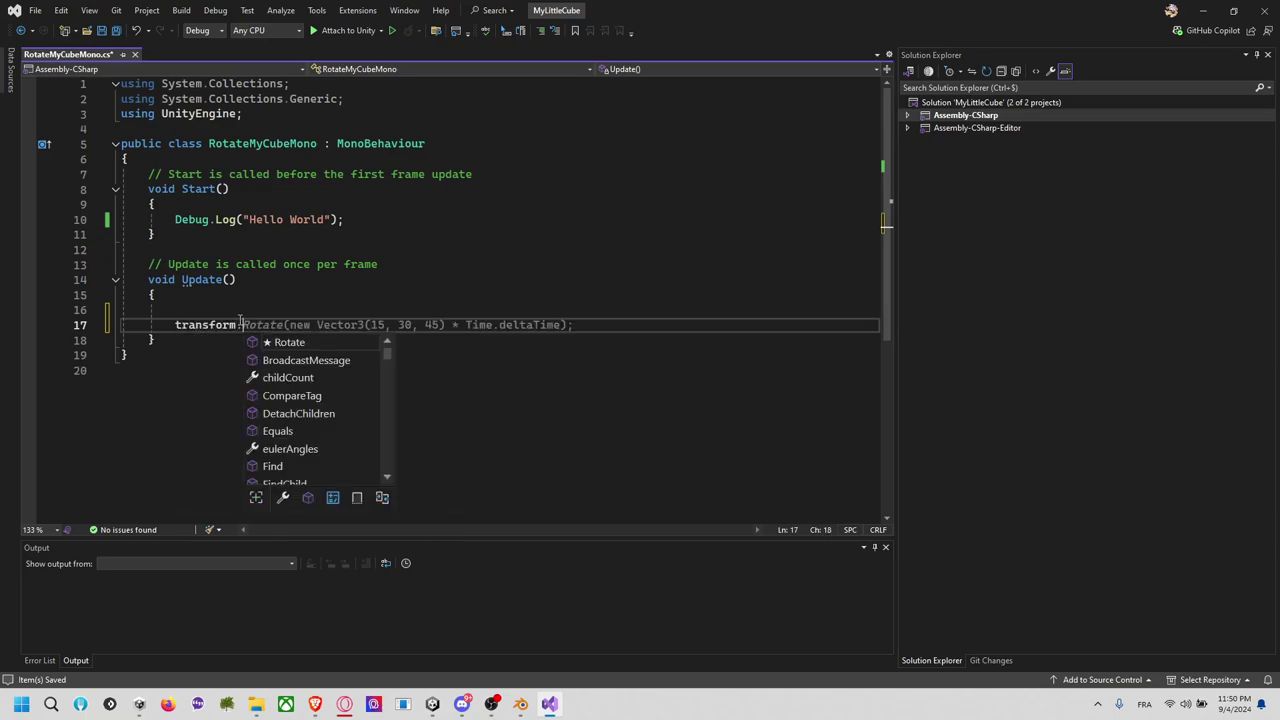
{"action": "key", "text": "alt+Tab"}
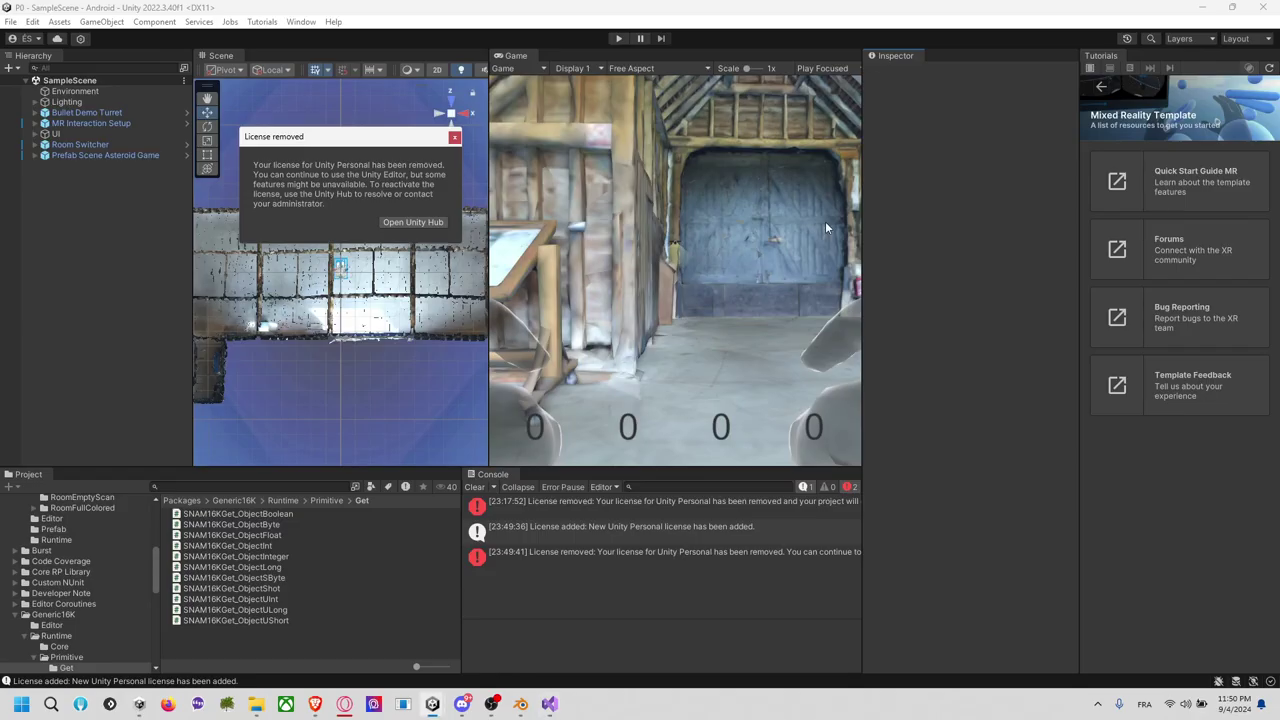
{"action": "left_click", "coordinate": [682, 124]}
{"action": "left_click", "coordinate": [420, 223]}
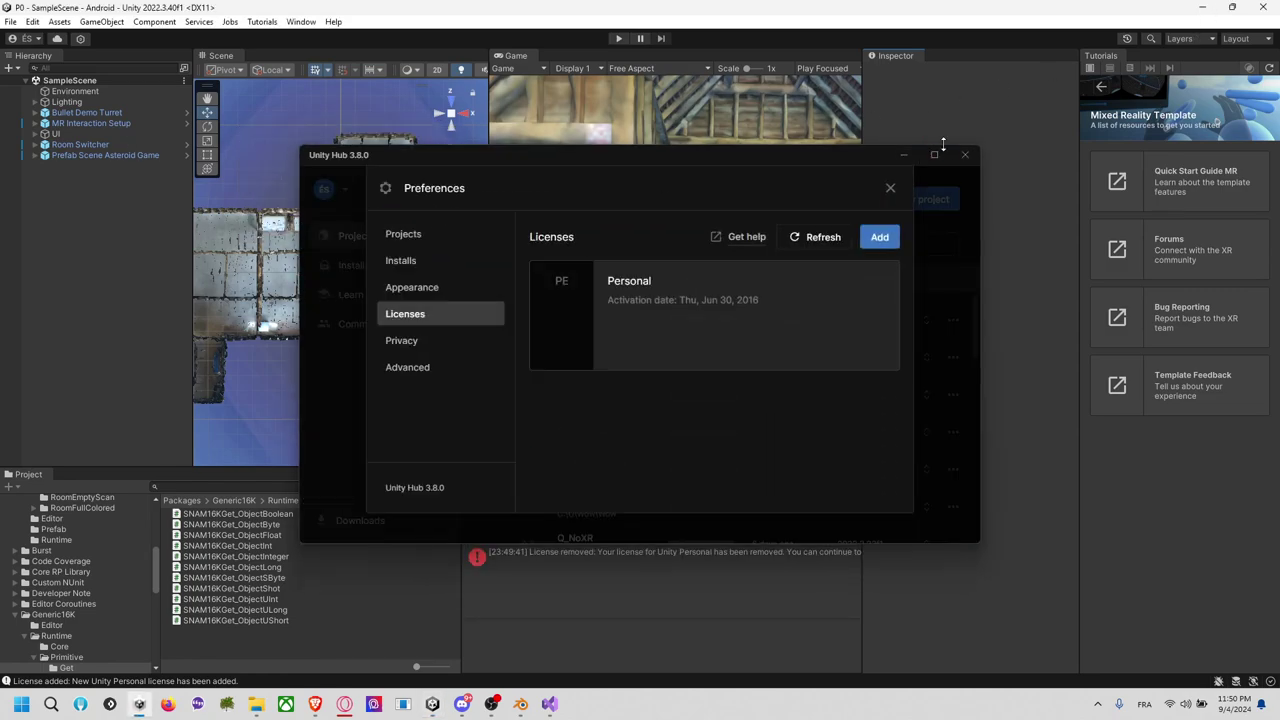
{"action": "left_click", "coordinate": [966, 155]}
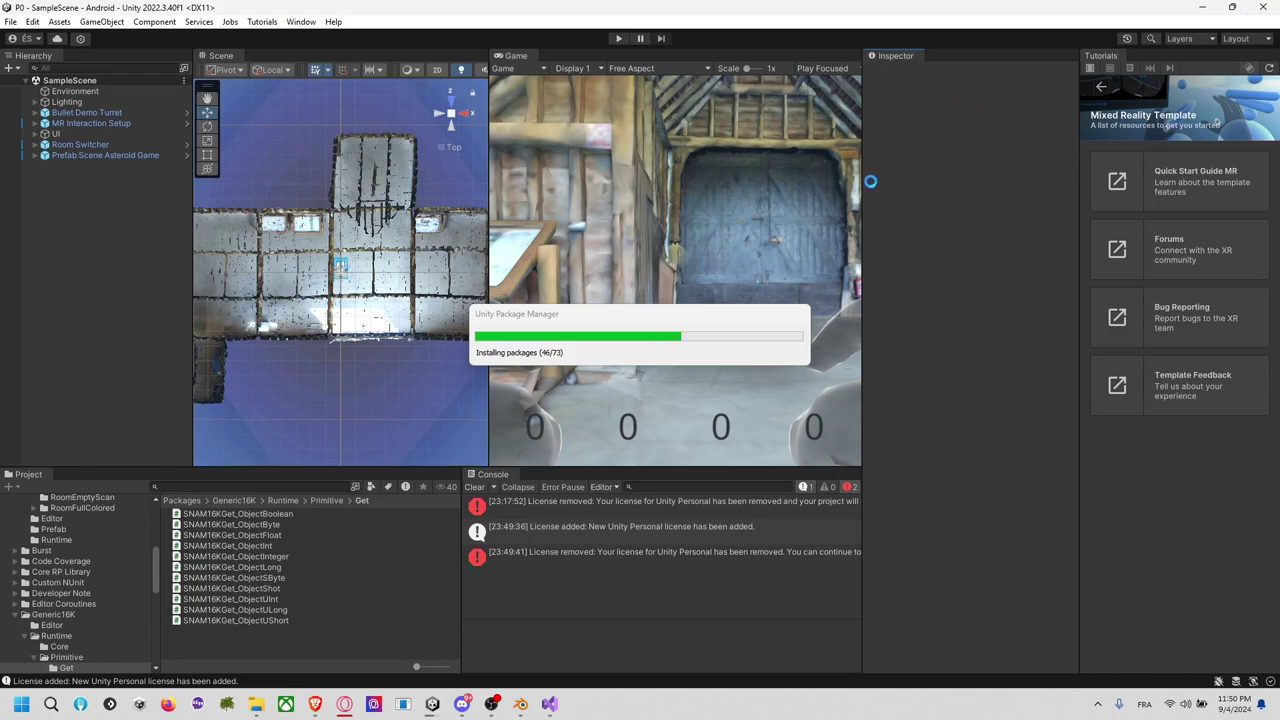
{"action": "key", "text": "alt+Tab"}
{"action": "key", "text": "alt+Tab"}
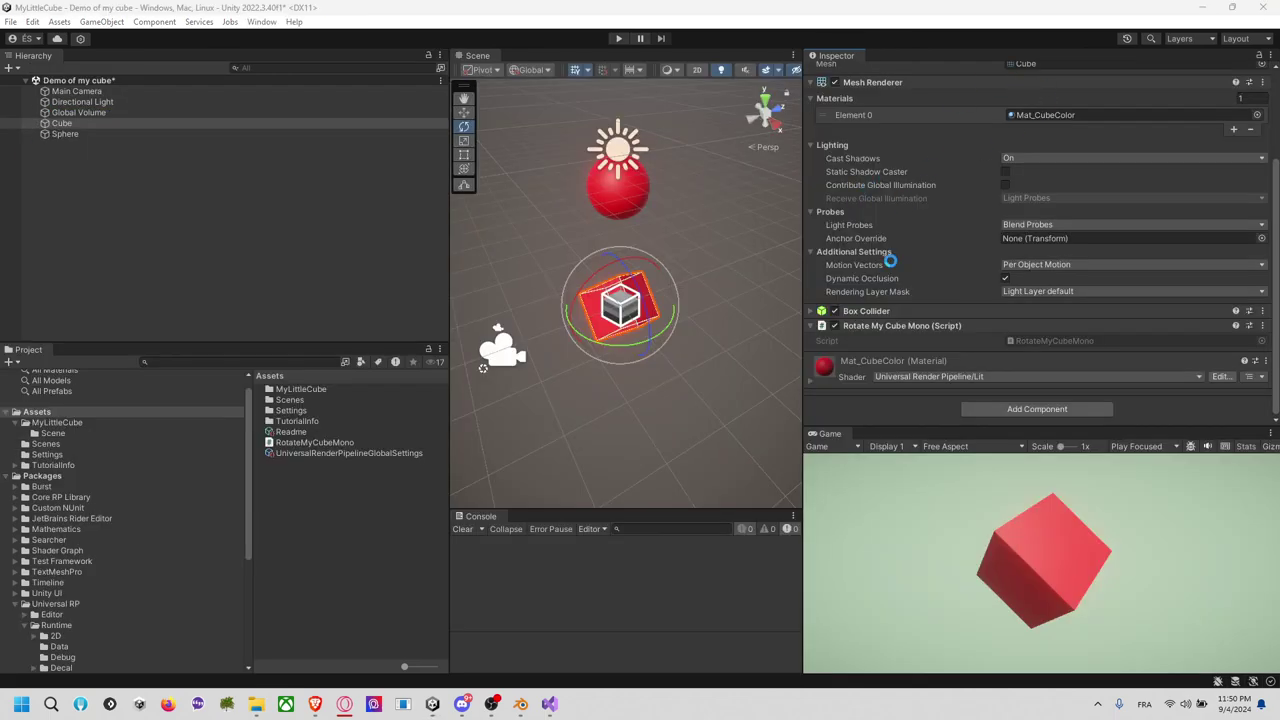
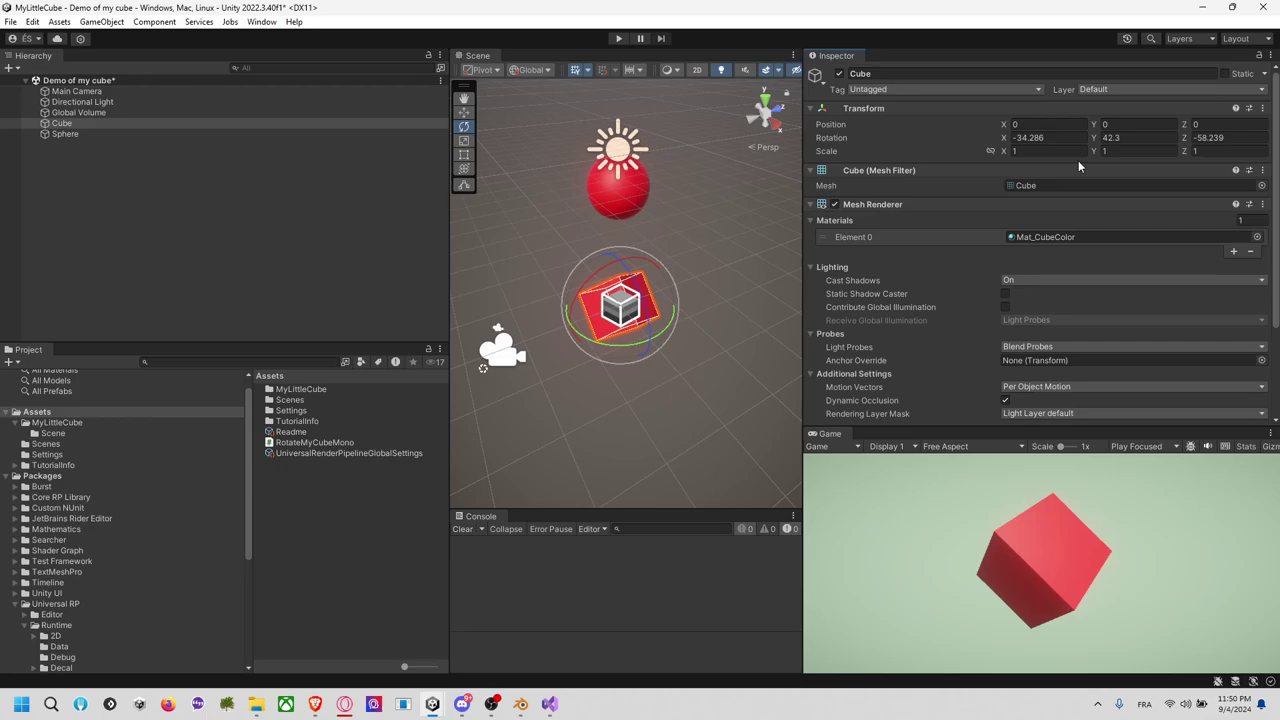
Step: Switch from Unity to the MyLittleCube - Microsoft Visual Studio window
{"action": "key", "text": "alt+Tab"}
{"action": "key", "text": "alt+Tab"}
{"action": "key", "text": "alt+Tab"}
{"action": "key", "text": "Tab"}
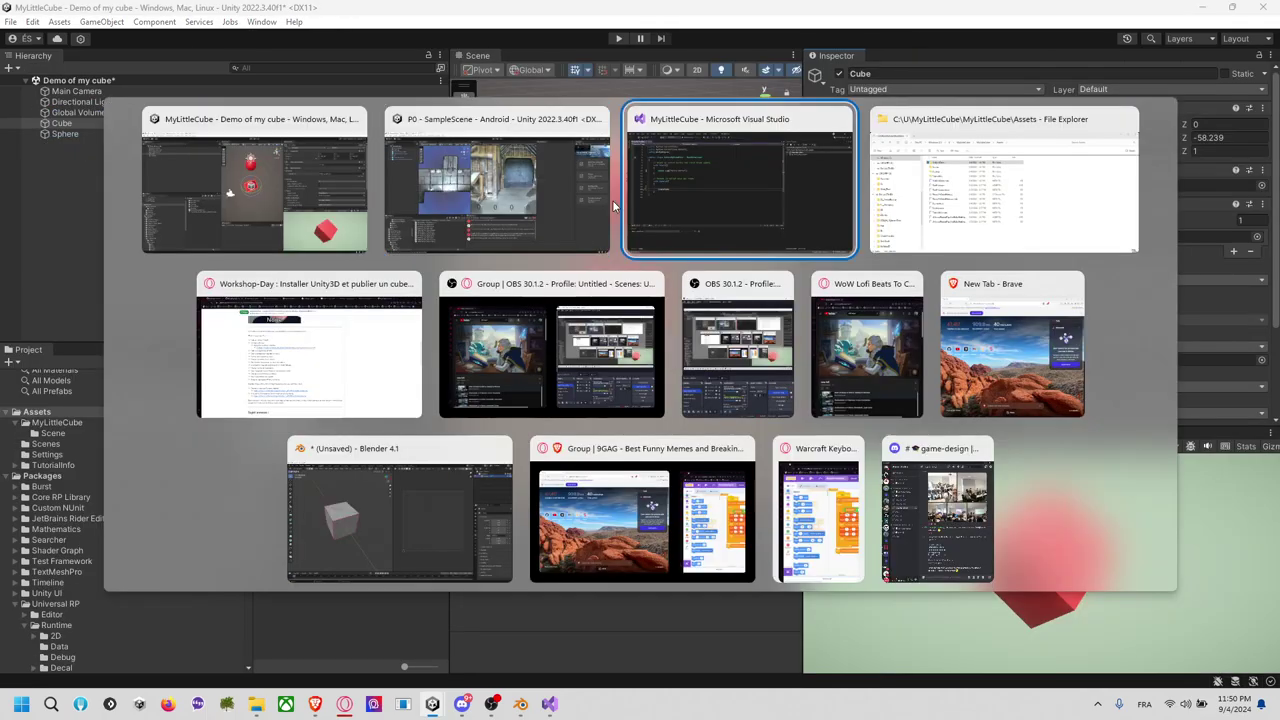
Step: Complete line 17 as transform.Rotate(new Vector3(15, 30, 45) * Time.deltaTime) in Update
{"action": "left_click", "coordinate": [398, 279]}
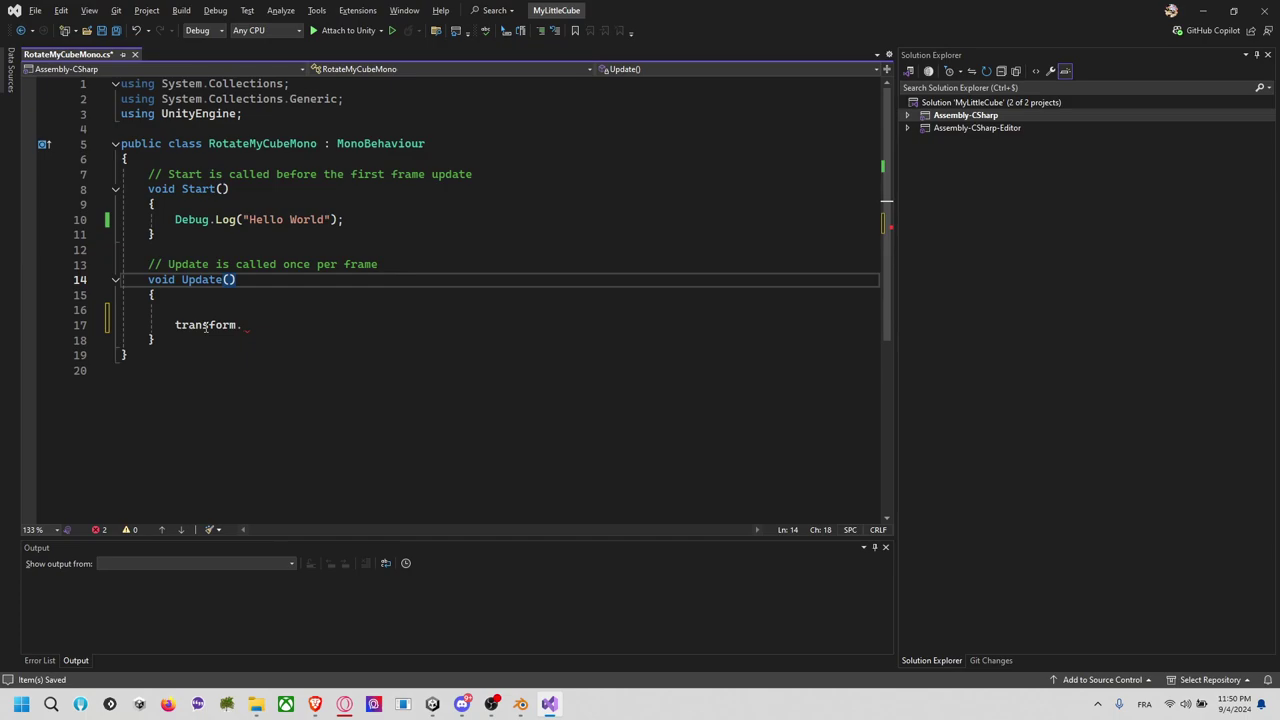
{"action": "left_click", "coordinate": [250, 325]}
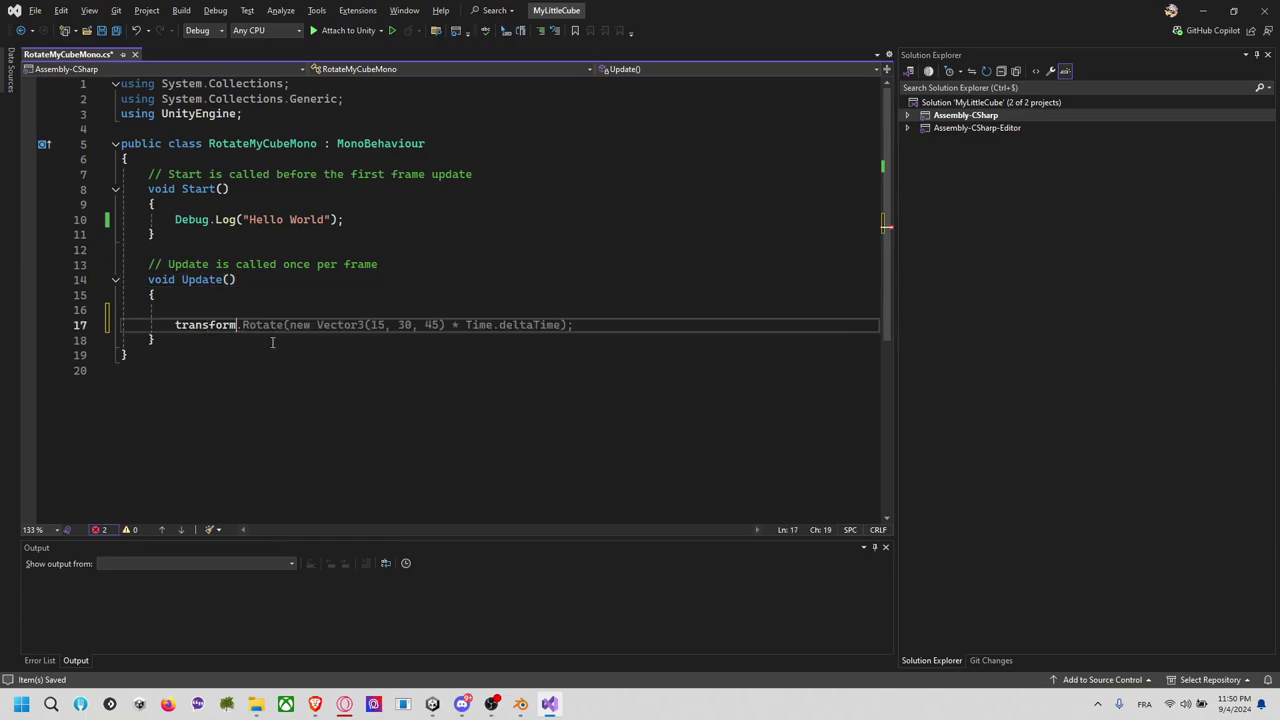
{"action": "type", "text": ".ro"}
{"action": "key", "text": "BackSpace"}
{"action": "key", "text": "BackSpace"}
{"action": "type", "text": "rota"}
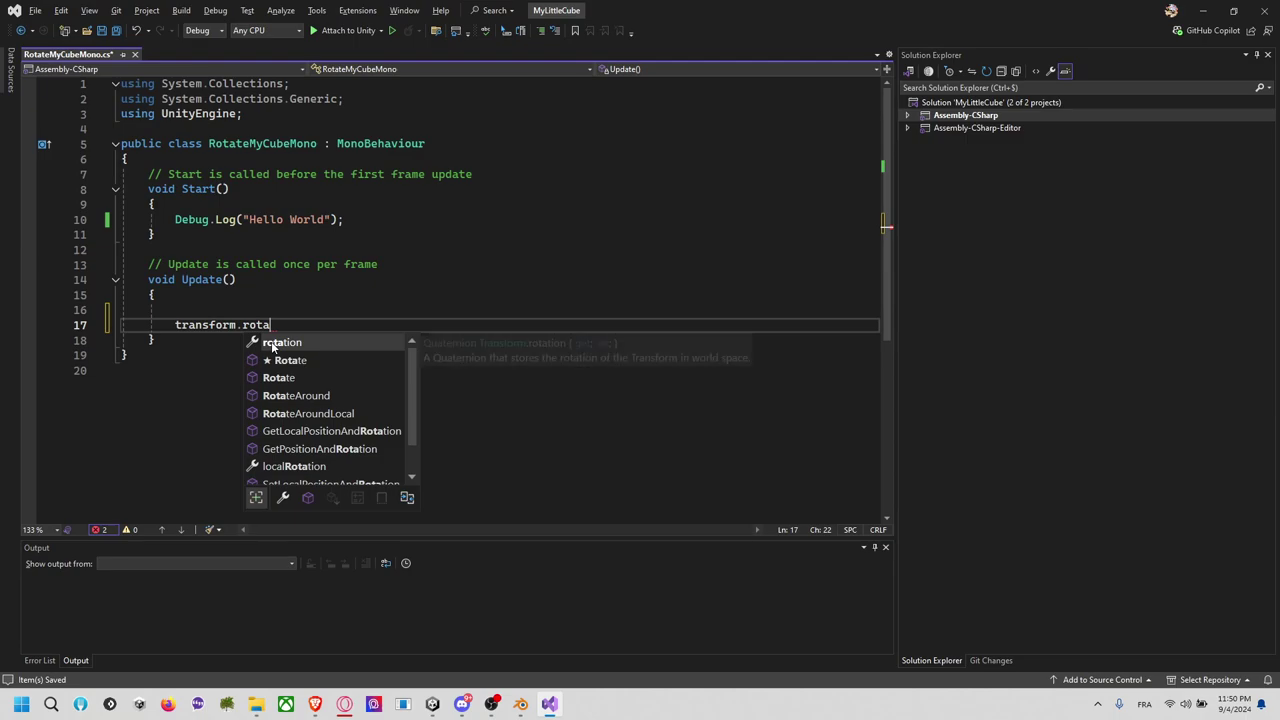
{"action": "key", "text": "Down"}
{"action": "key", "text": "Tab"}
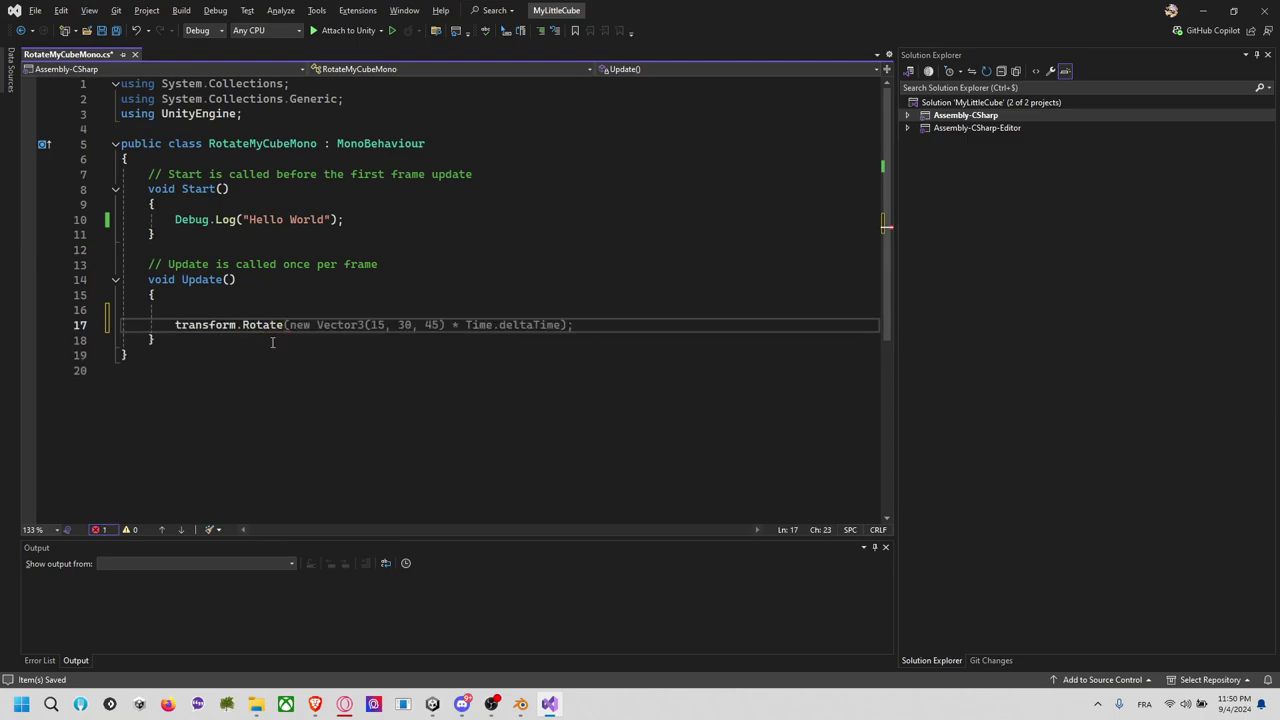
{"action": "type", "text": "("}
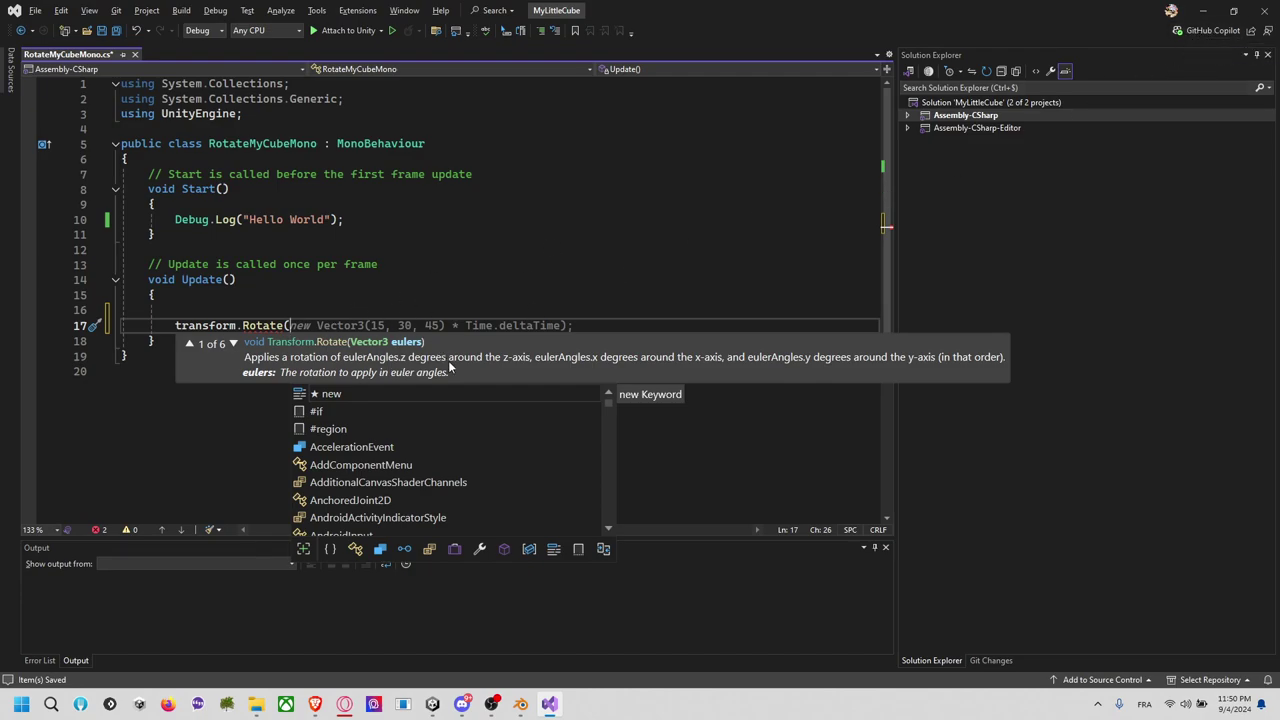
{"action": "key", "text": "Escape"}
{"action": "key", "text": "Tab"}
{"action": "left_click", "coordinate": [492, 310]}
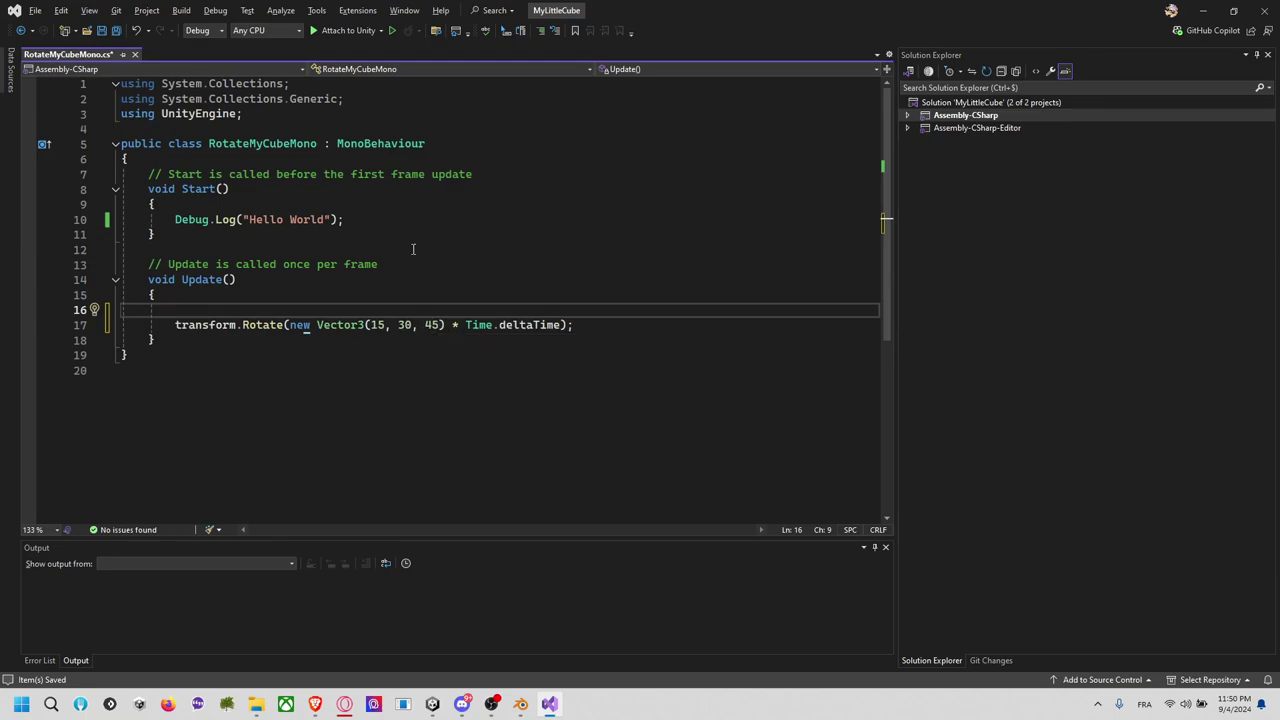
Step: Insert a blank line above the comment over void Start()
{"action": "left_click", "coordinate": [510, 174]}
{"action": "key", "text": "shift+Home"}
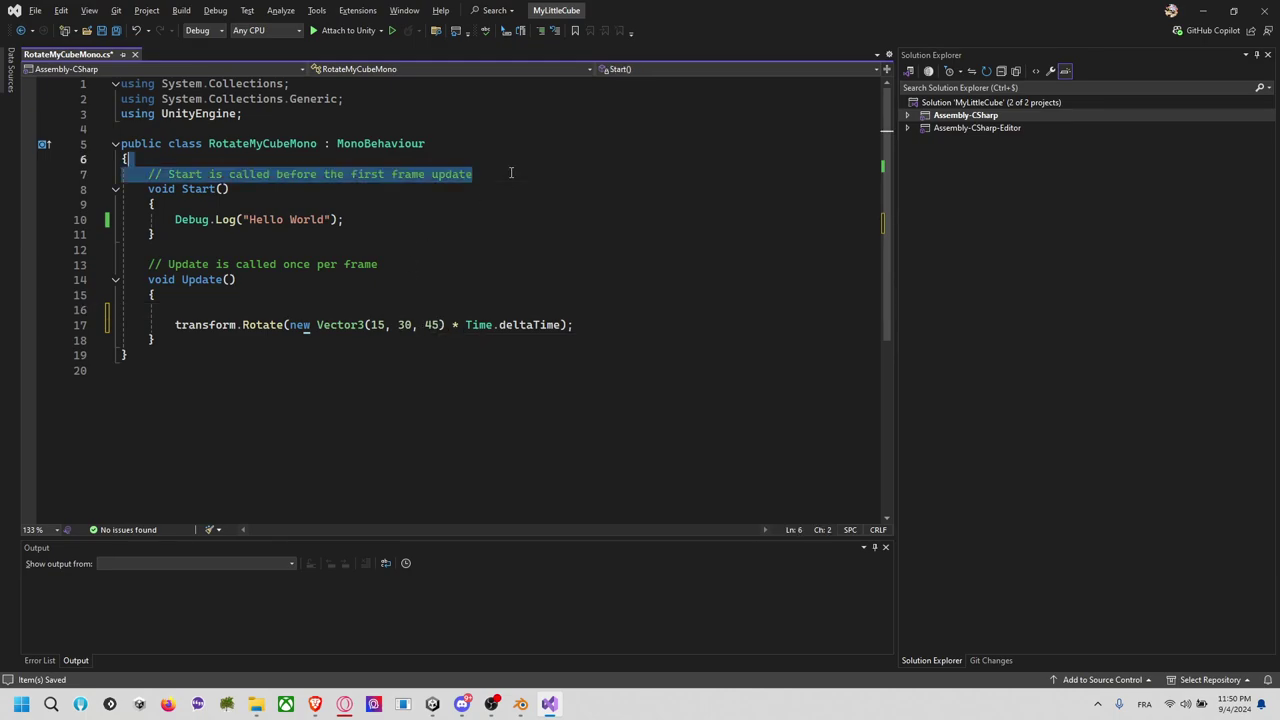
{"action": "key", "text": "Delete"}
{"action": "key", "text": "ctrl+z"}
{"action": "key", "text": "ctrl+Return"}
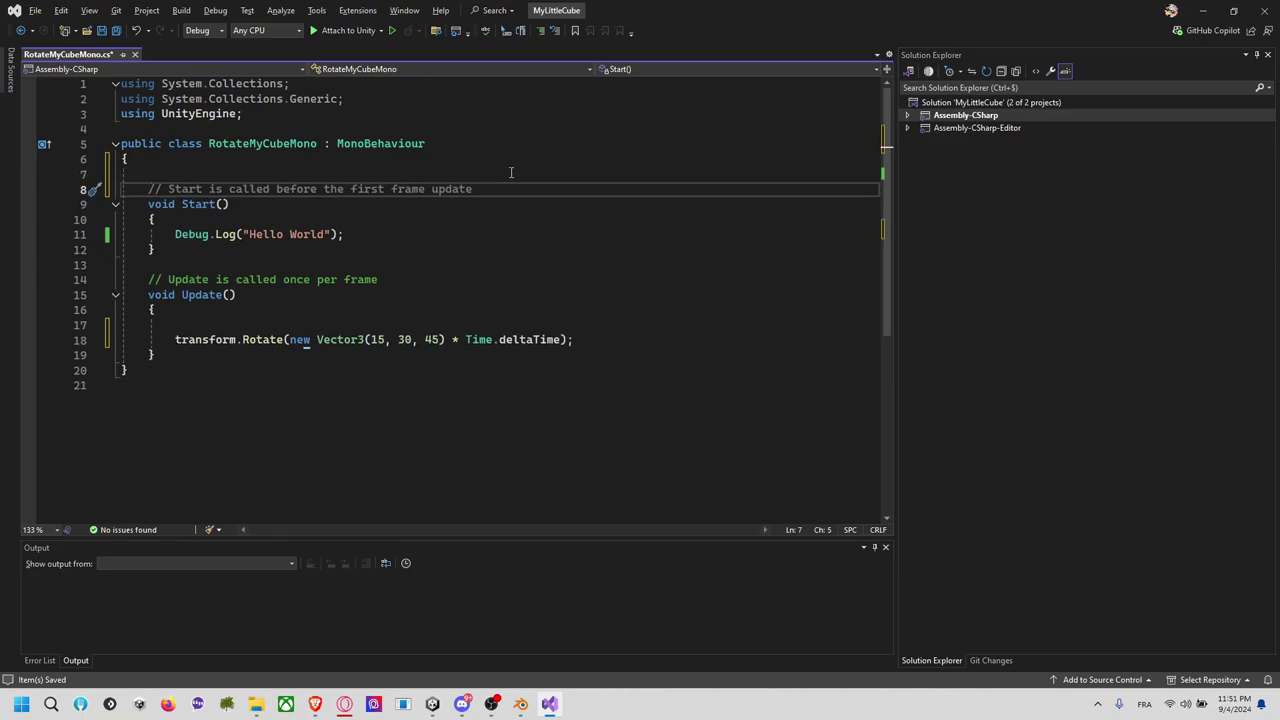
Step: Declare public Vector3 m_rotate = Vector3.up, then briefly check Unity
{"action": "type", "text": "public Ve"}
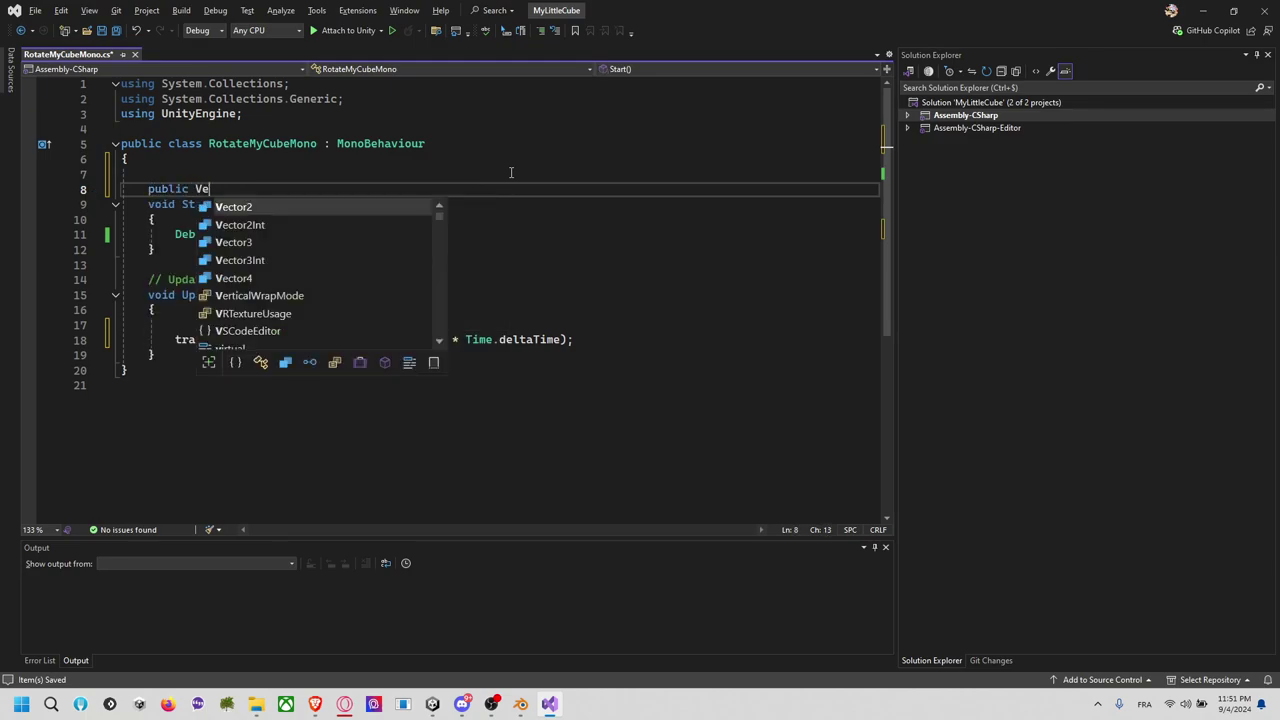
{"action": "type", "text": "c"}
{"action": "key", "text": "Tab"}
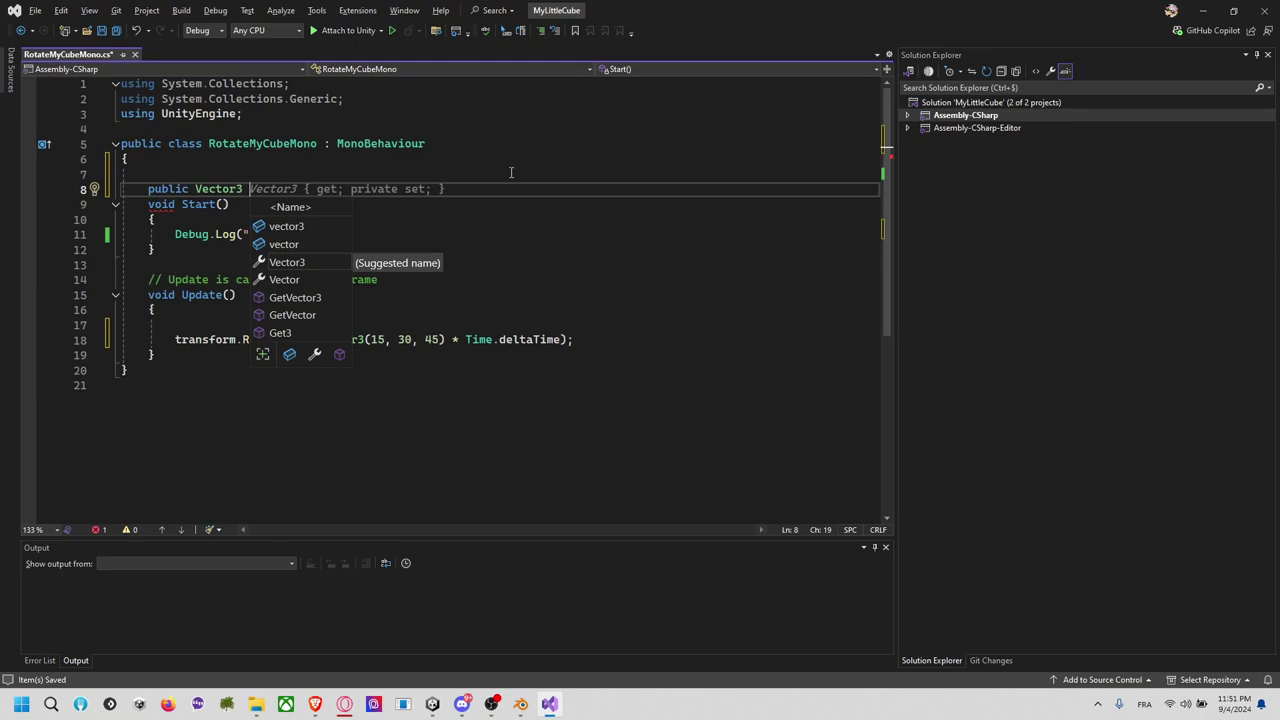
{"action": "type", "text": "m_rotate"}
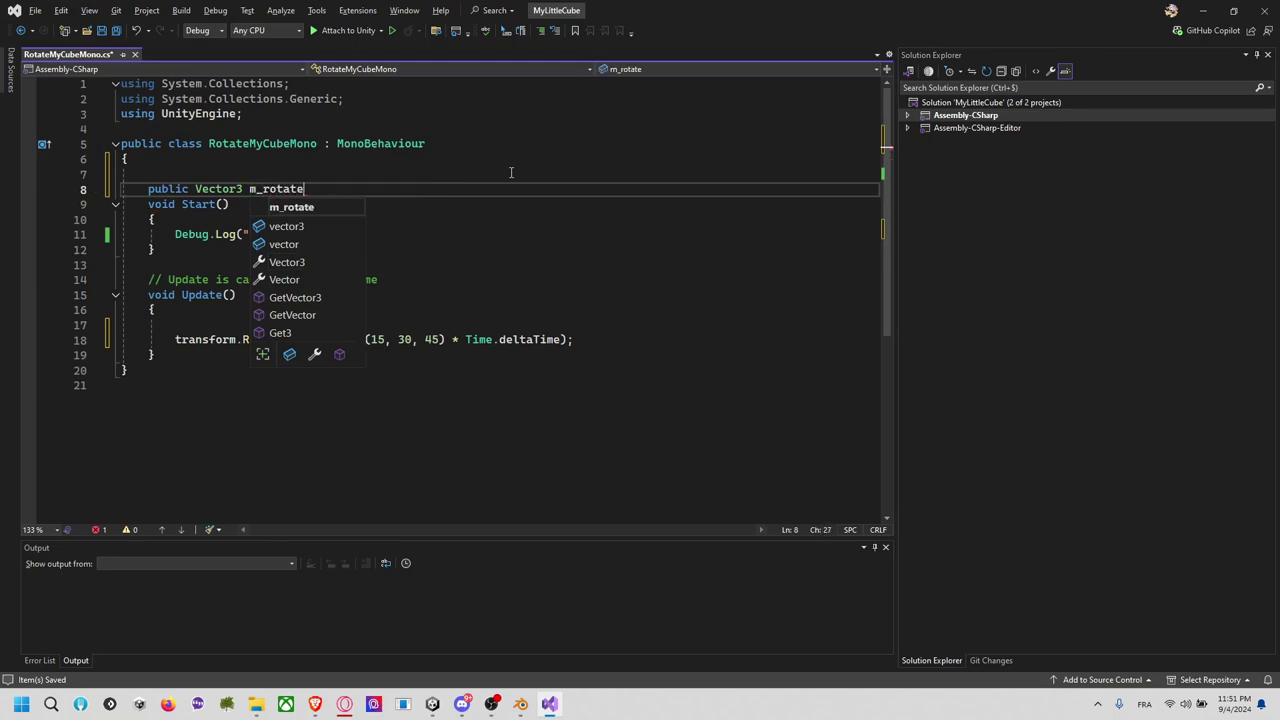
{"action": "type", "text": " = "}
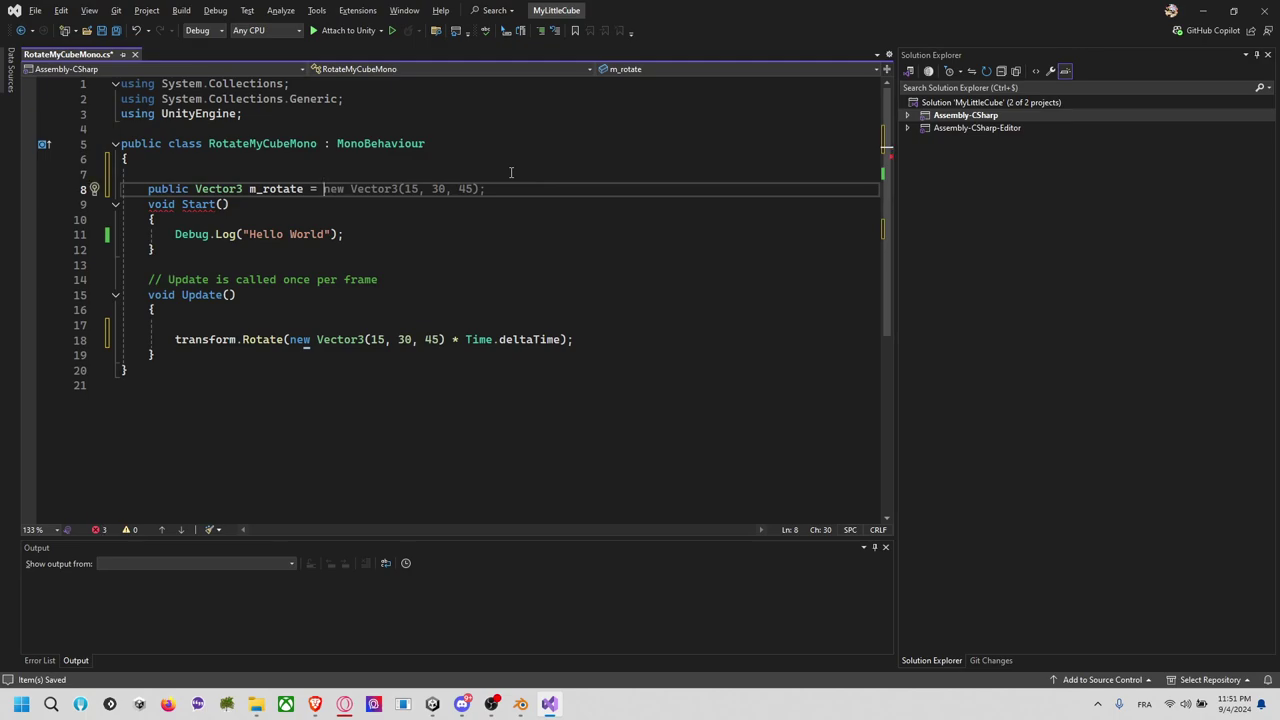
{"action": "type", "text": "V"}
{"action": "type", "text": "ector3."}
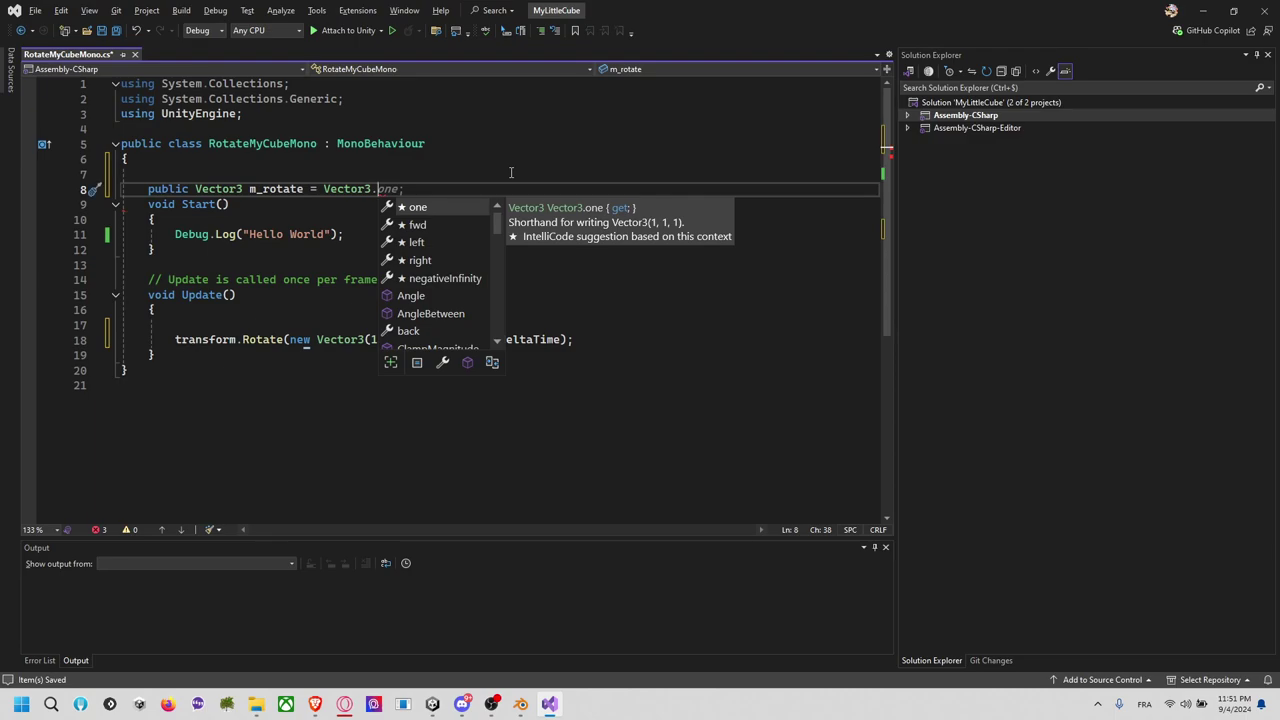
{"action": "key", "text": "Down"}
{"action": "key", "text": "Down"}
{"action": "key", "text": "Down"}
{"action": "key", "text": "Down"}
{"action": "key", "text": "Down"}
{"action": "key", "text": "Down"}
{"action": "key", "text": "Down"}
{"action": "key", "text": "Down"}
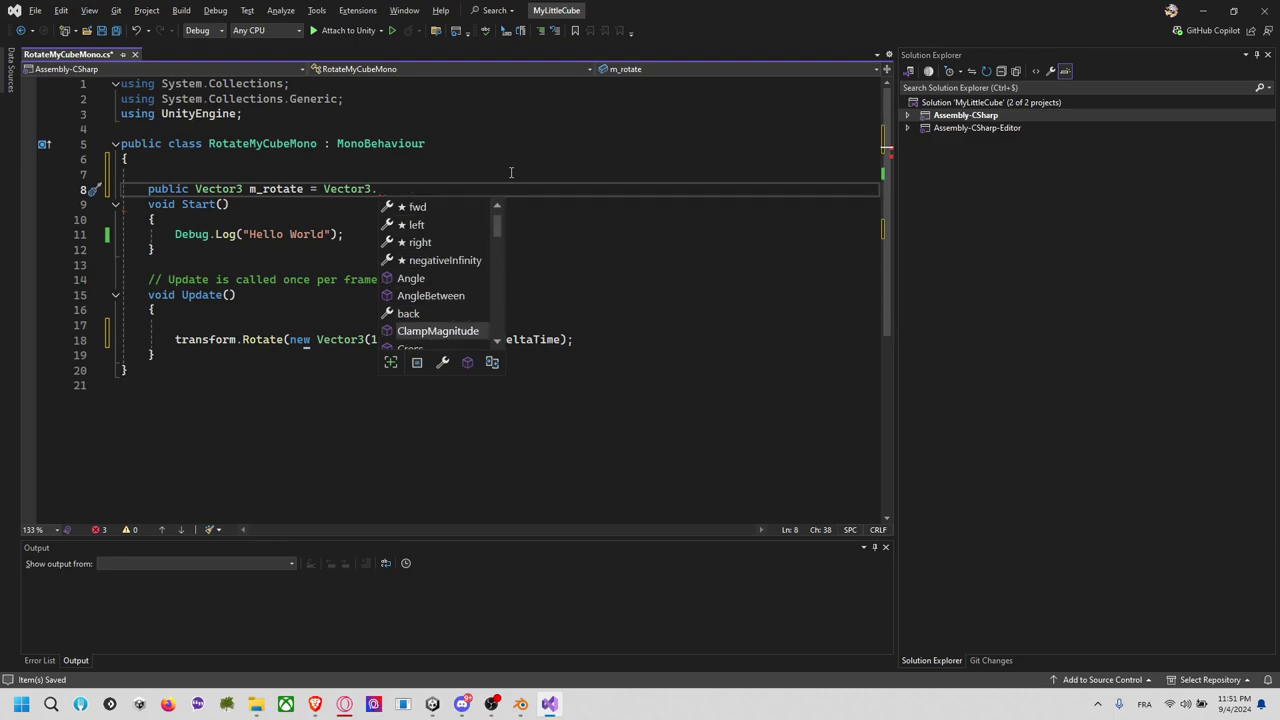
{"action": "key", "text": "Up"}
{"action": "key", "text": "Down"}
{"action": "key", "text": "Down"}
{"action": "key", "text": "Down"}
{"action": "key", "text": "Down"}
{"action": "key", "text": "Up"}
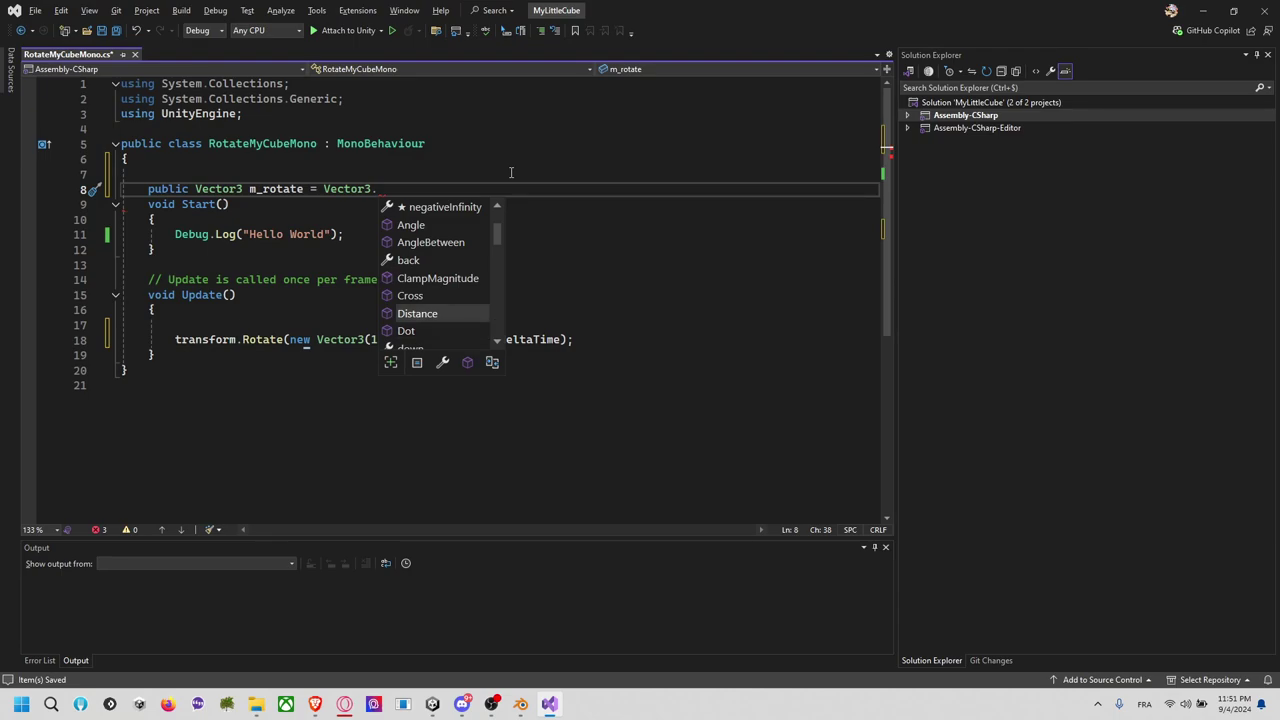
{"action": "type", "text": "up;"}
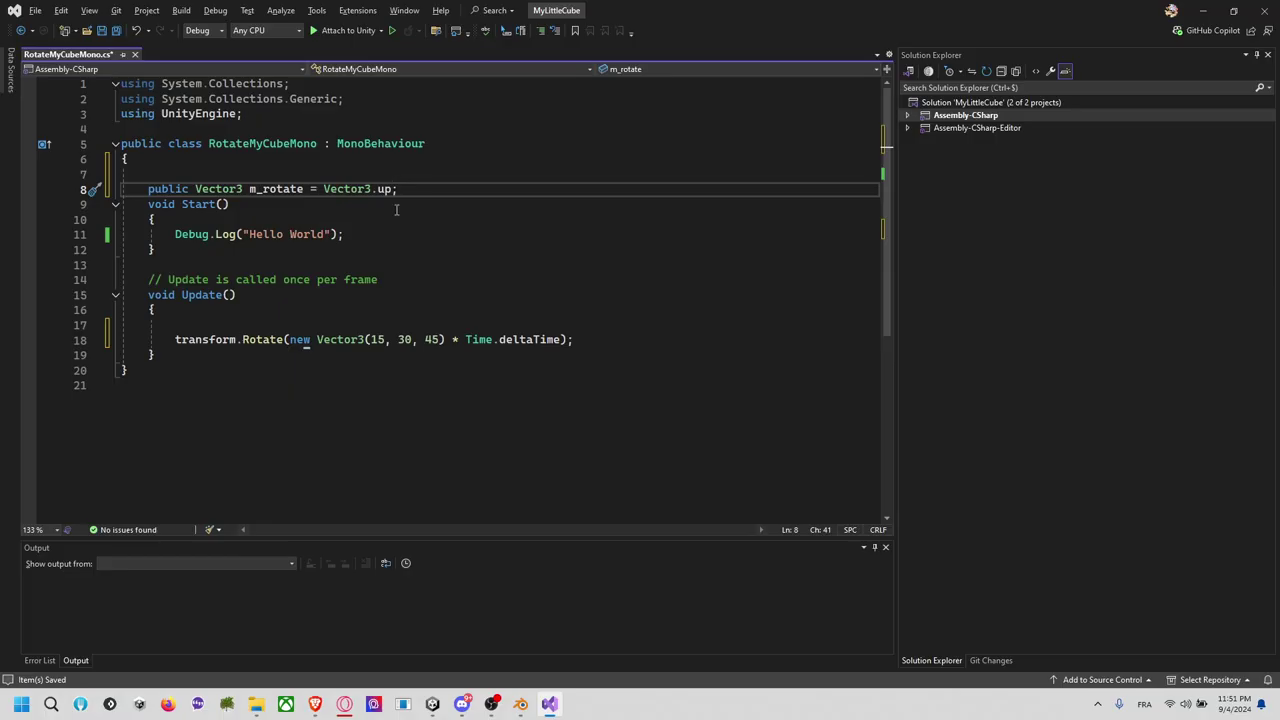
{"action": "left_click", "coordinate": [432, 704]}
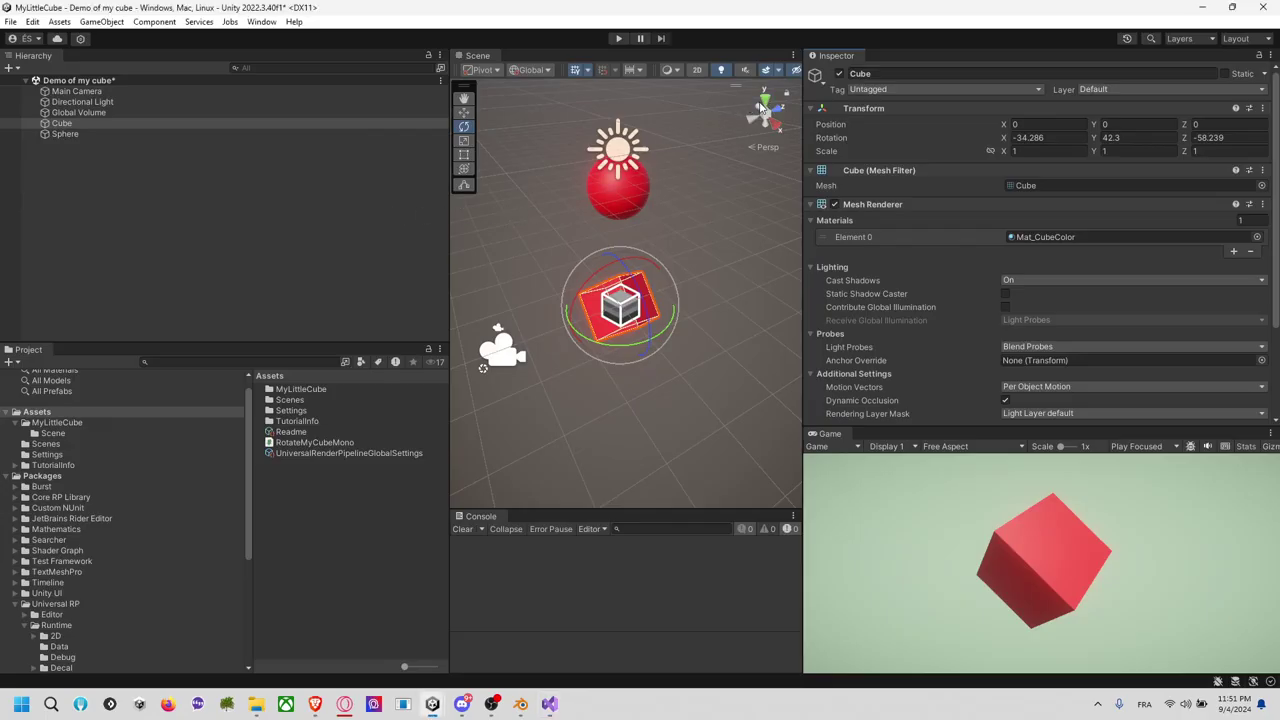
{"action": "key", "text": "alt+Tab"}
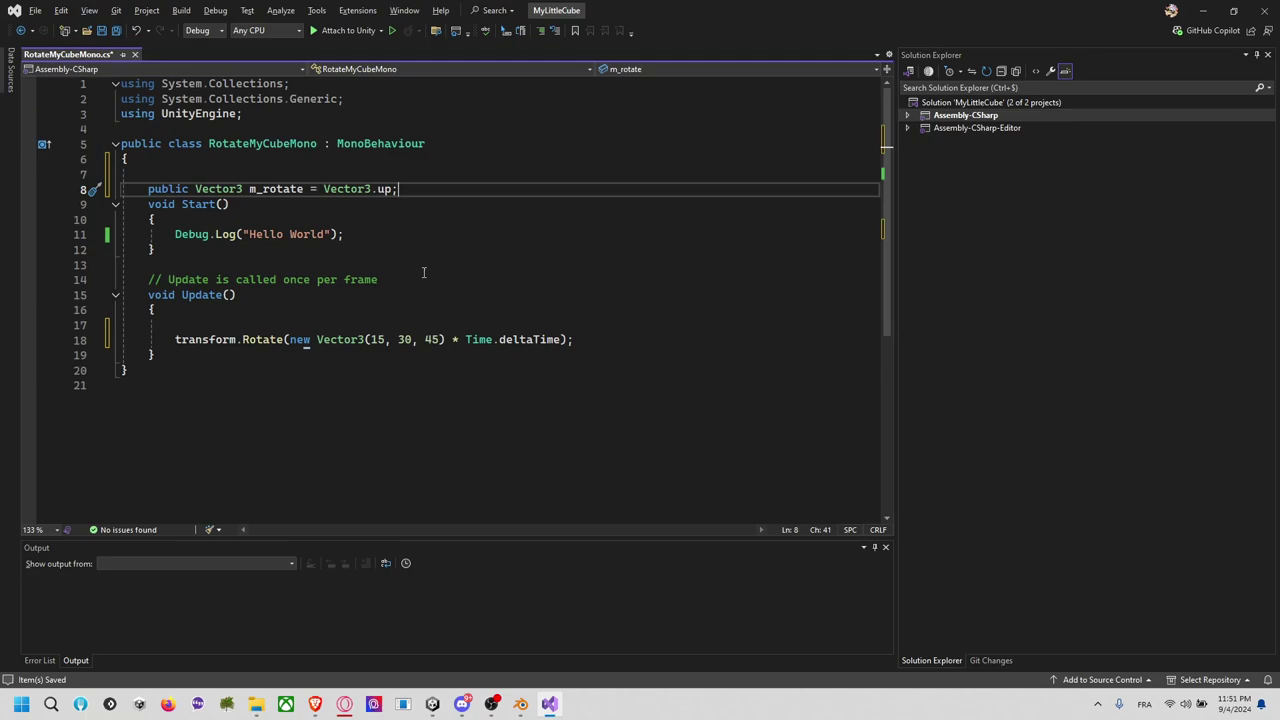
Step: Replace new Vector3(15, 30, 45) on line 18 with m_rotate and save
{"action": "double_click", "coordinate": [204, 295]}
{"action": "key", "text": "alt+Tab"}
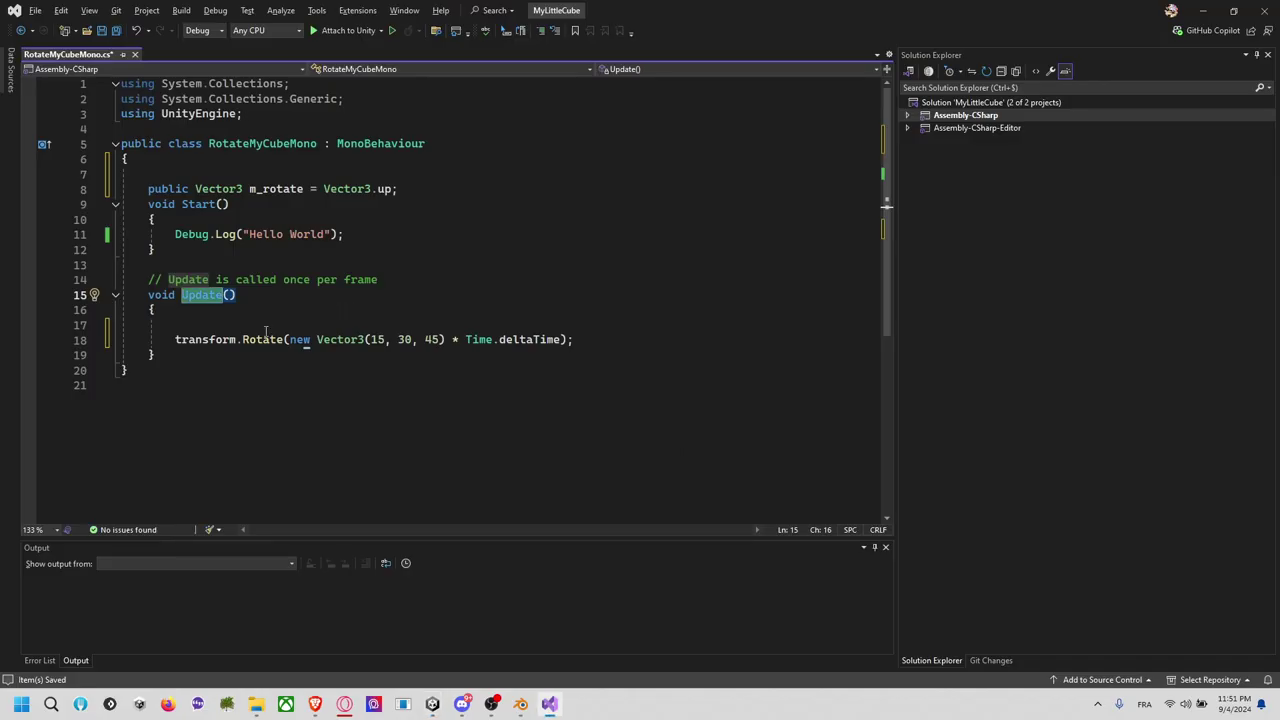
{"action": "double_click", "coordinate": [215, 346]}
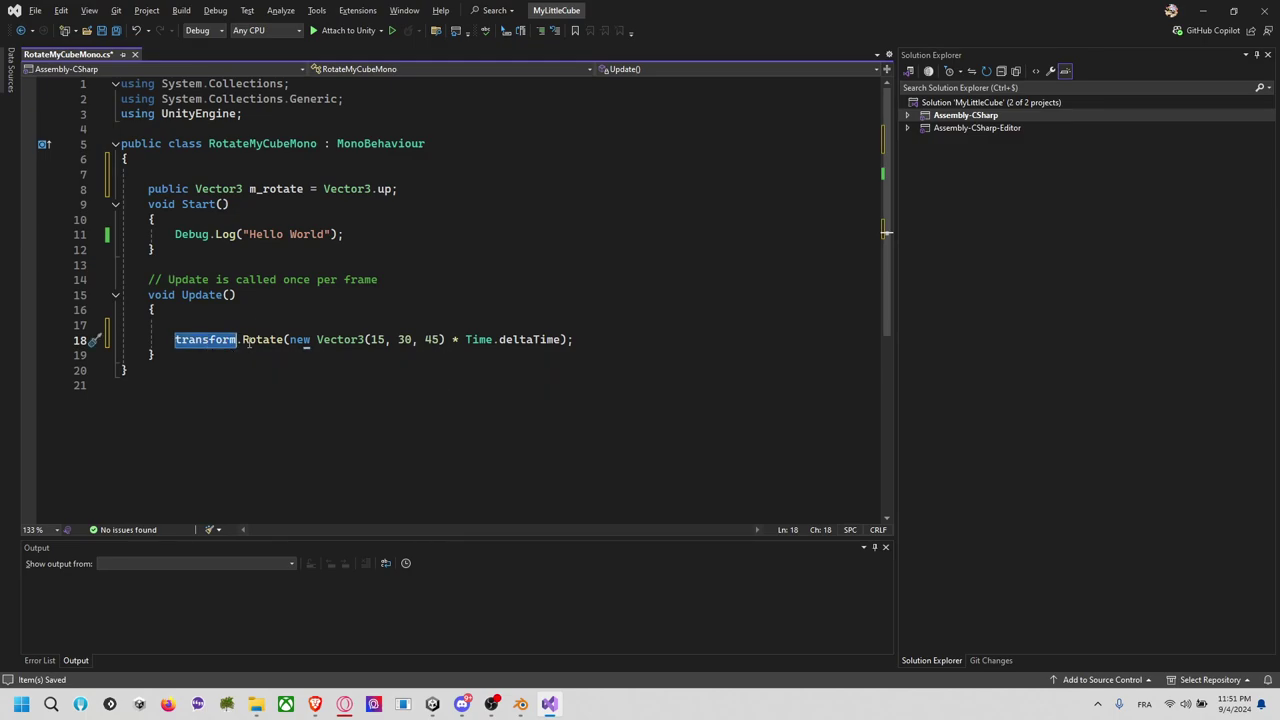
{"action": "double_click", "coordinate": [255, 340]}
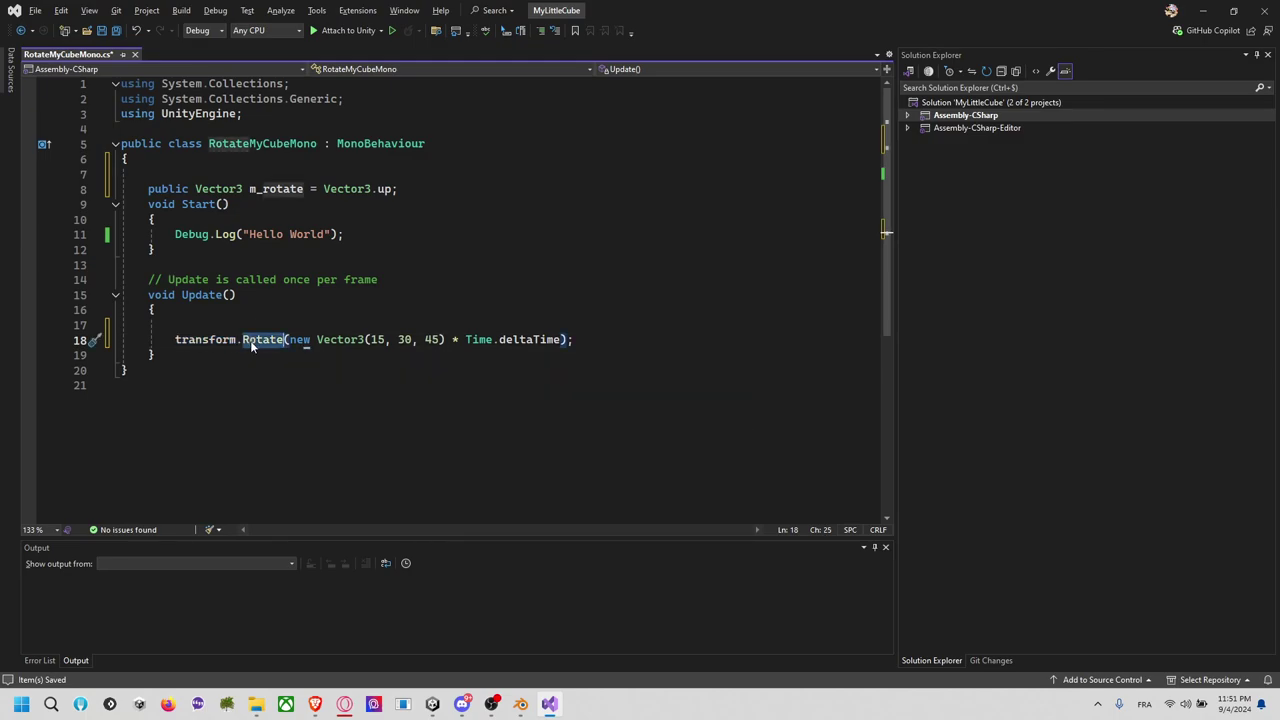
{"action": "left_click", "coordinate": [285, 192]}
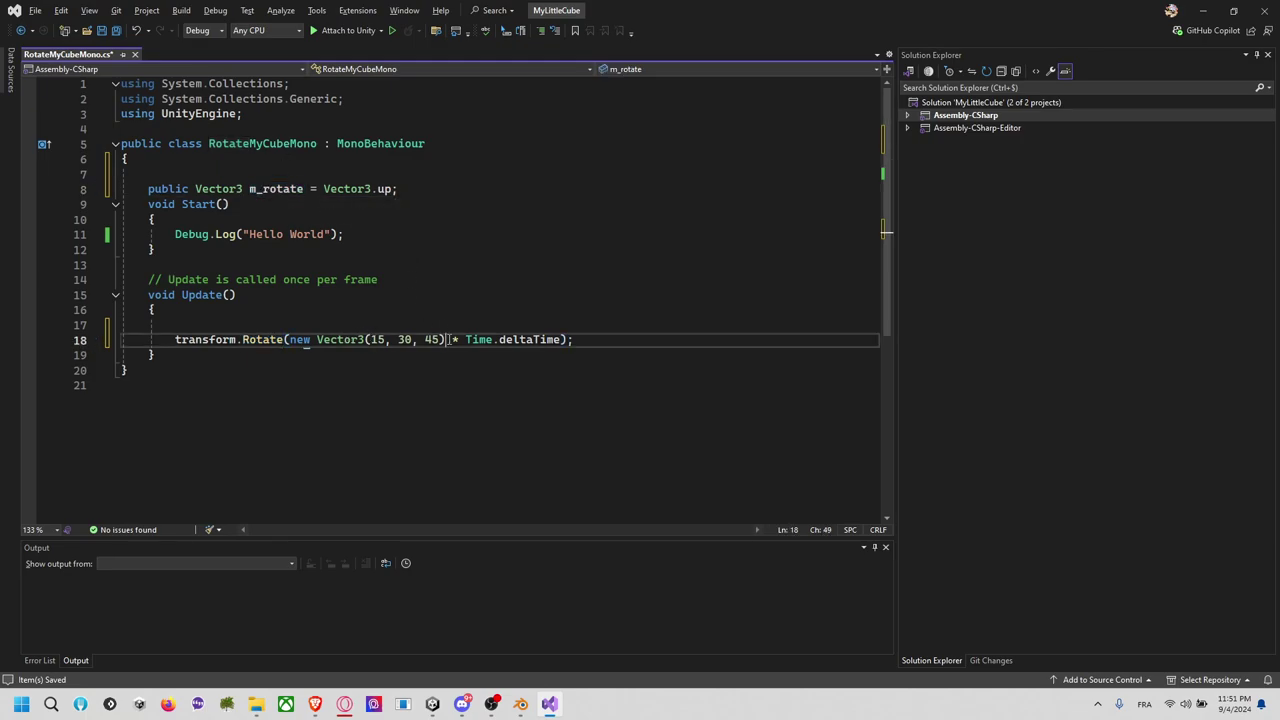
{"action": "left_click_drag", "start_coordinate": [446, 340], "coordinate": [305, 343]}
{"action": "type", "text": "m_rotate"}
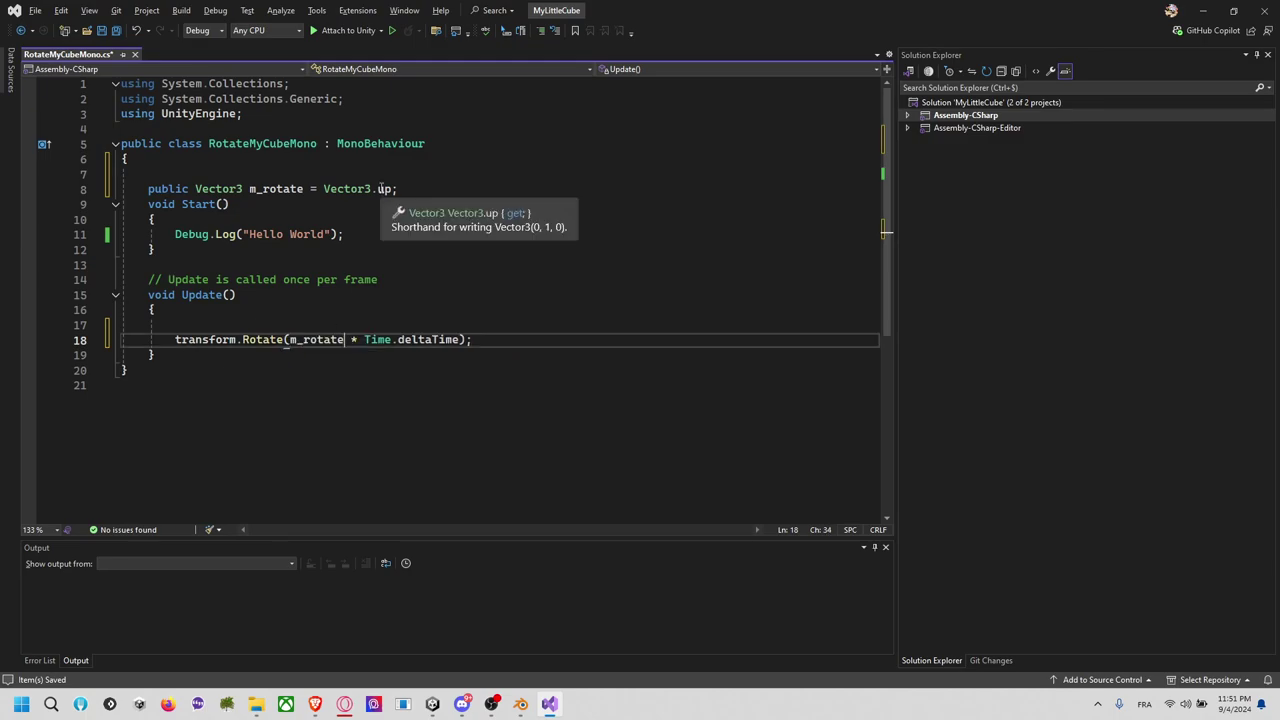
{"action": "key", "text": "End"}
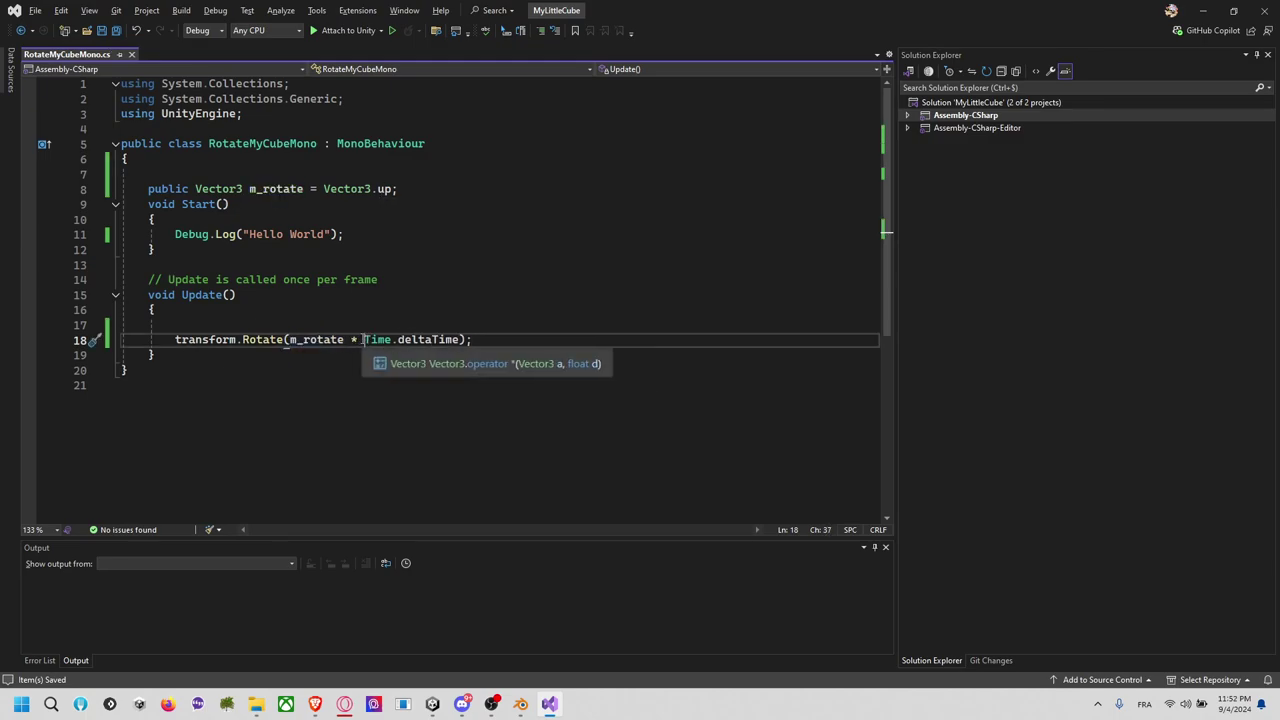
{"action": "left_click_drag", "start_coordinate": [364, 340], "coordinate": [460, 340]}
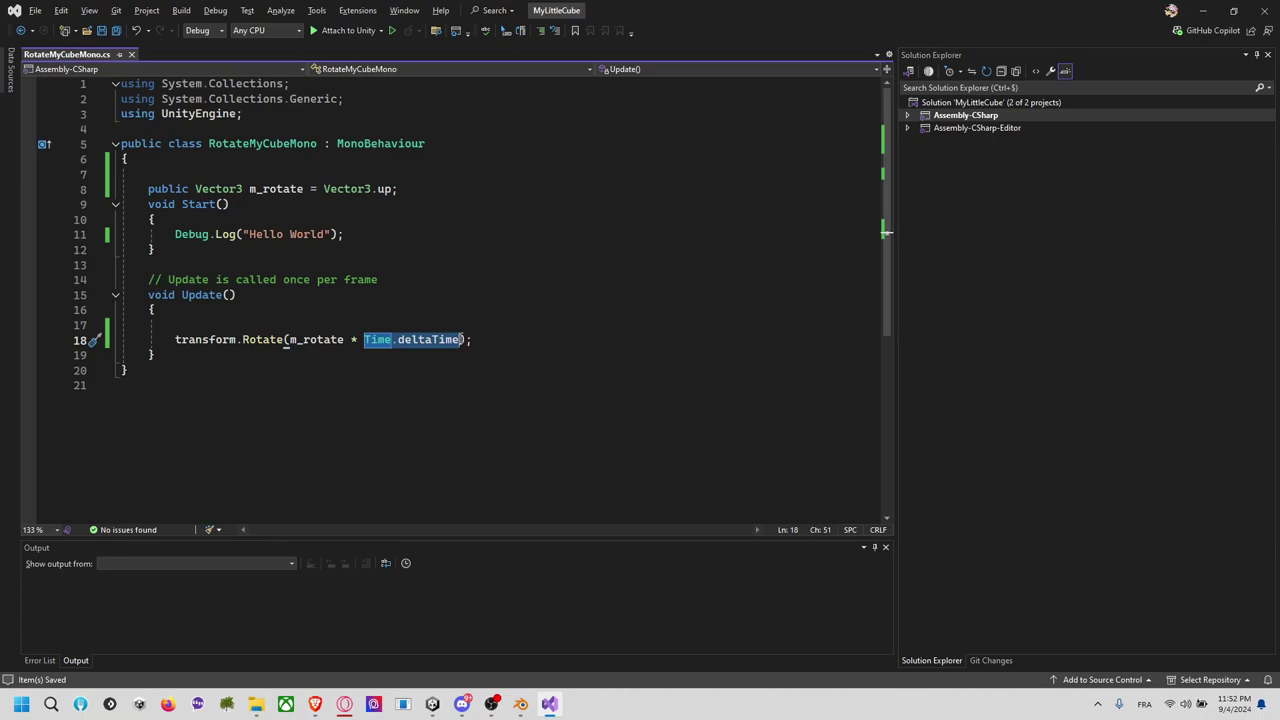
{"action": "double_click", "coordinate": [432, 339]}
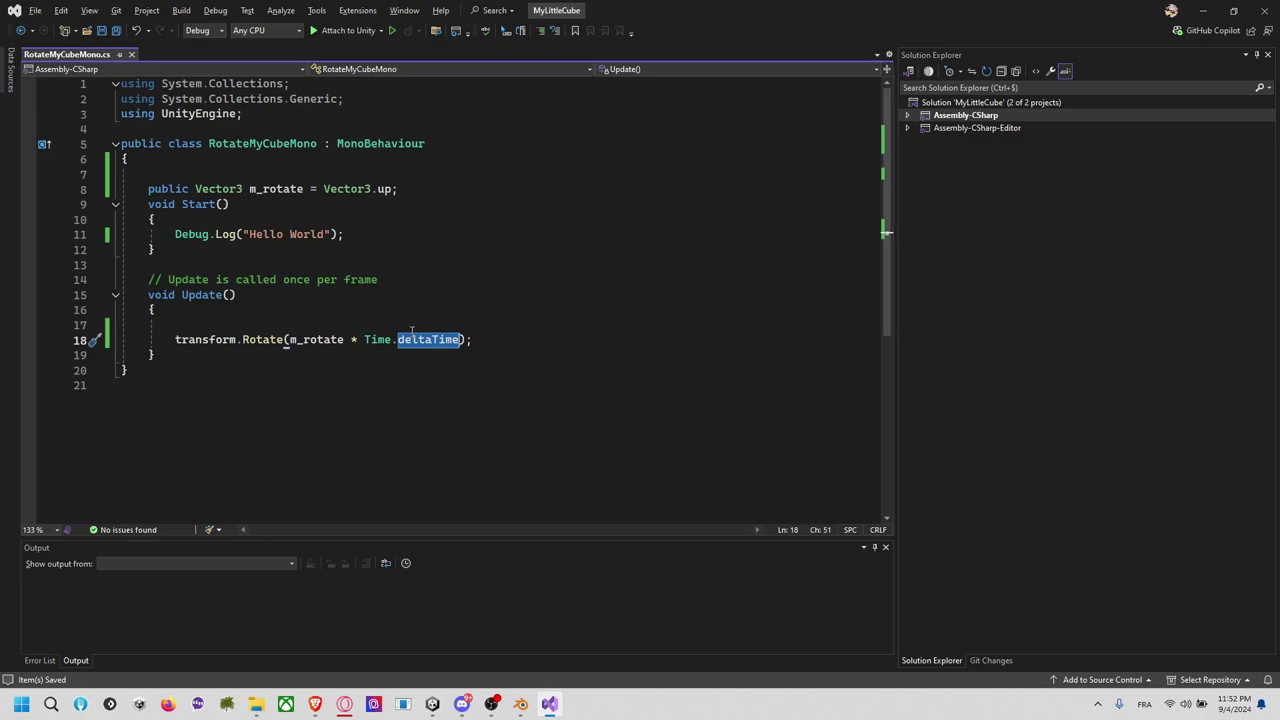
{"action": "left_click", "coordinate": [417, 328]}
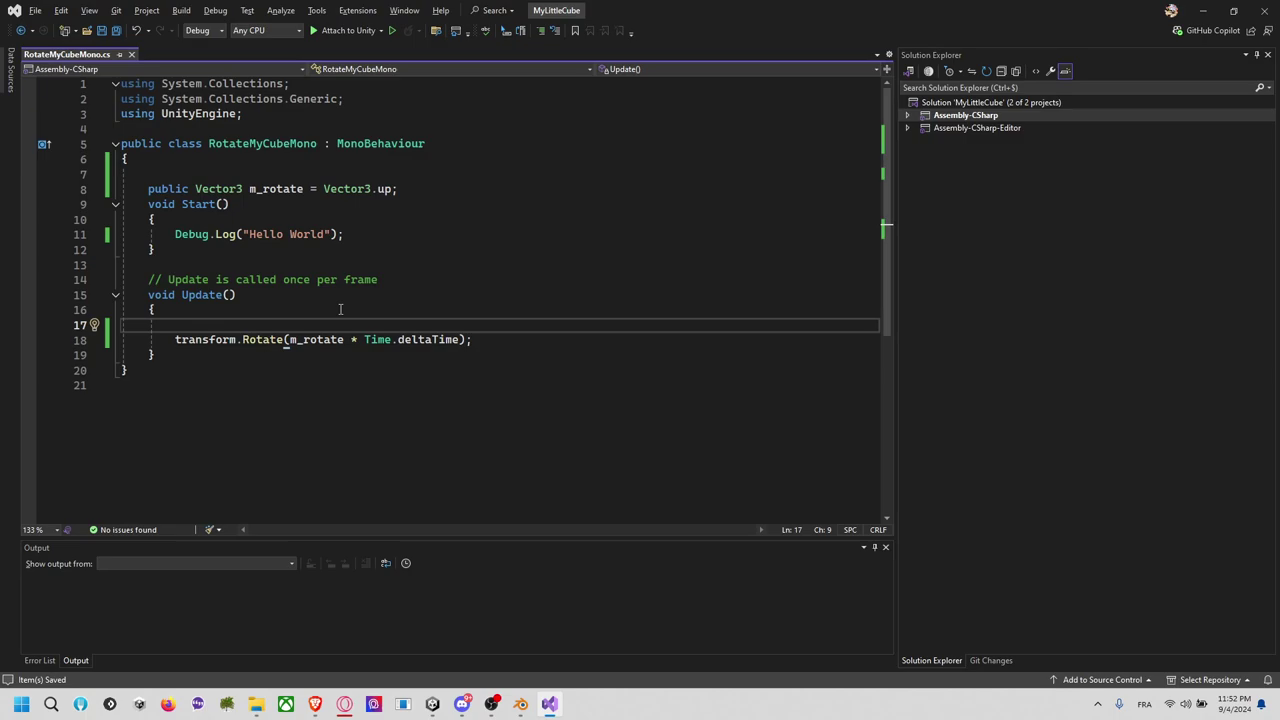
Step: Add a public float m_speed = 1.0f field below m_rotate
{"action": "left_click", "coordinate": [420, 190]}
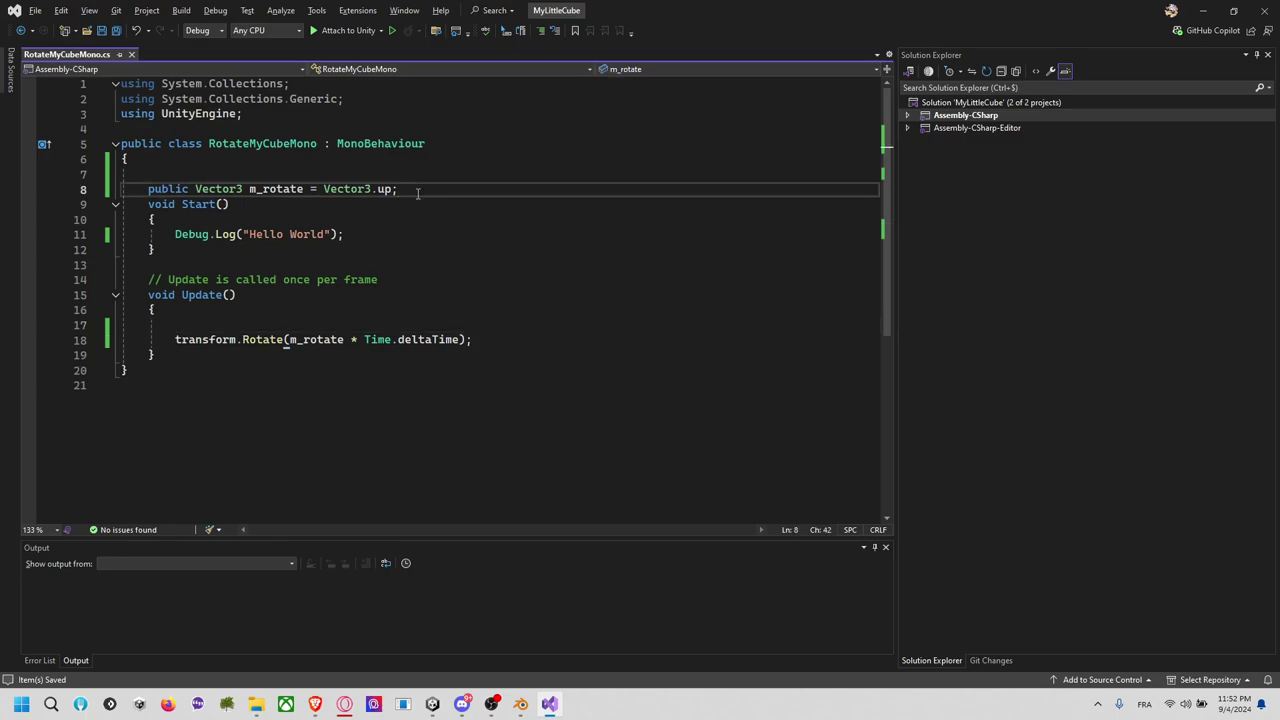
{"action": "key", "text": "Return"}
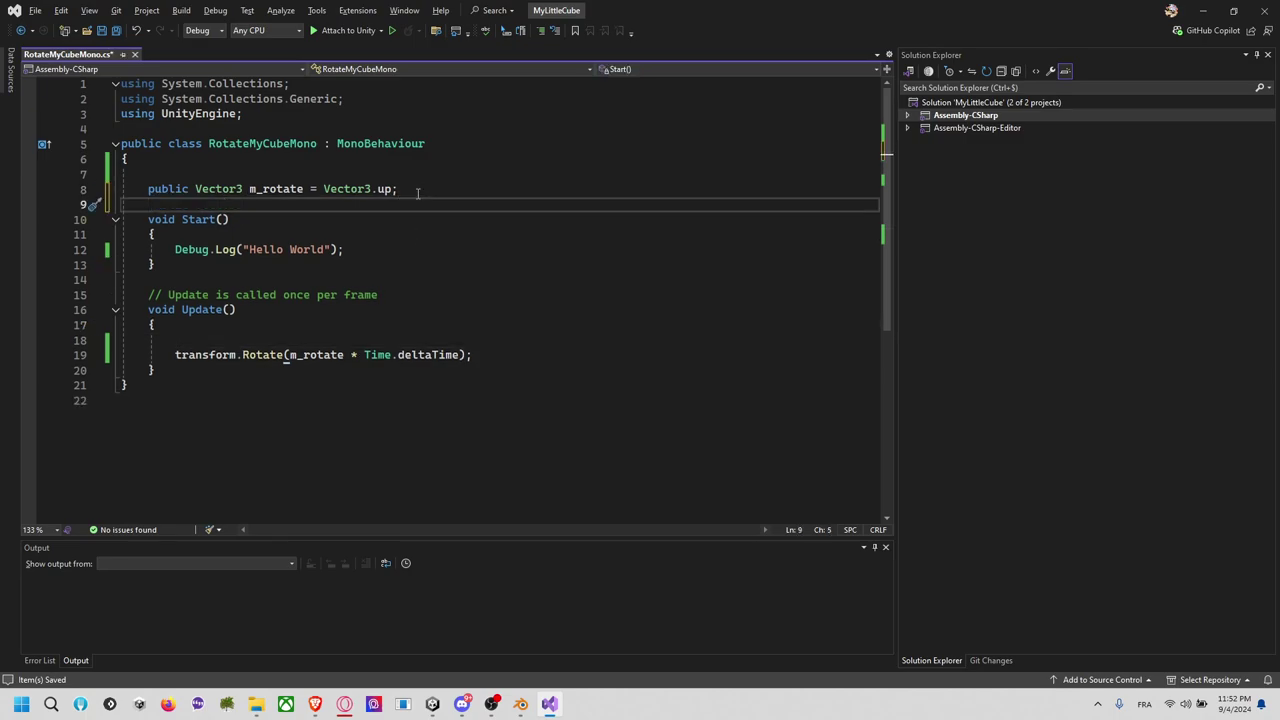
{"action": "type", "text": "public"}
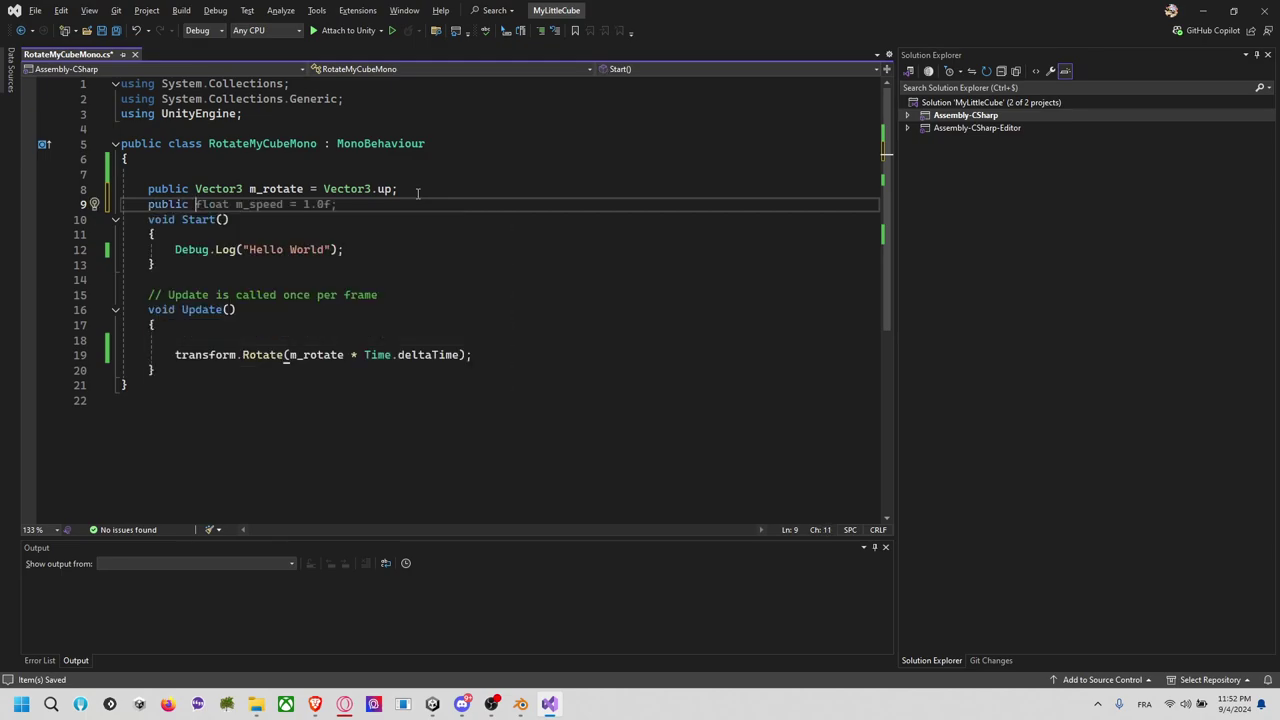
{"action": "type", "text": " fla"}
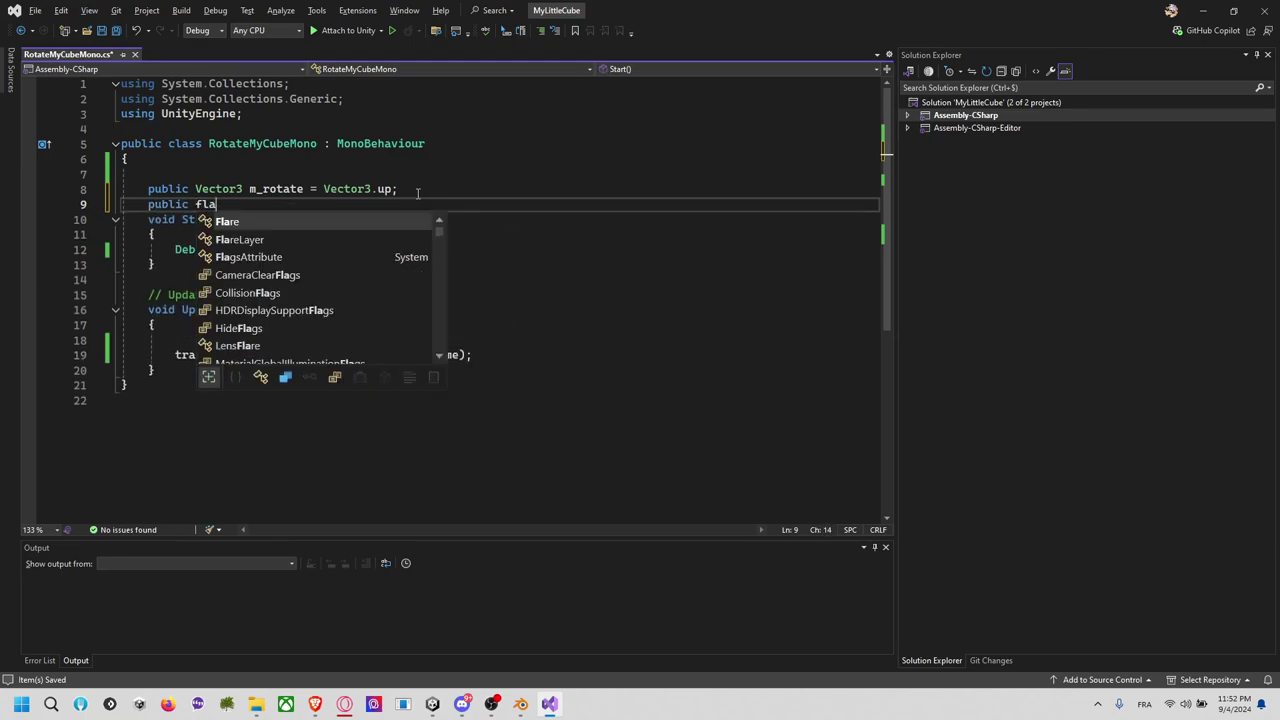
{"action": "type", "text": "otot"}
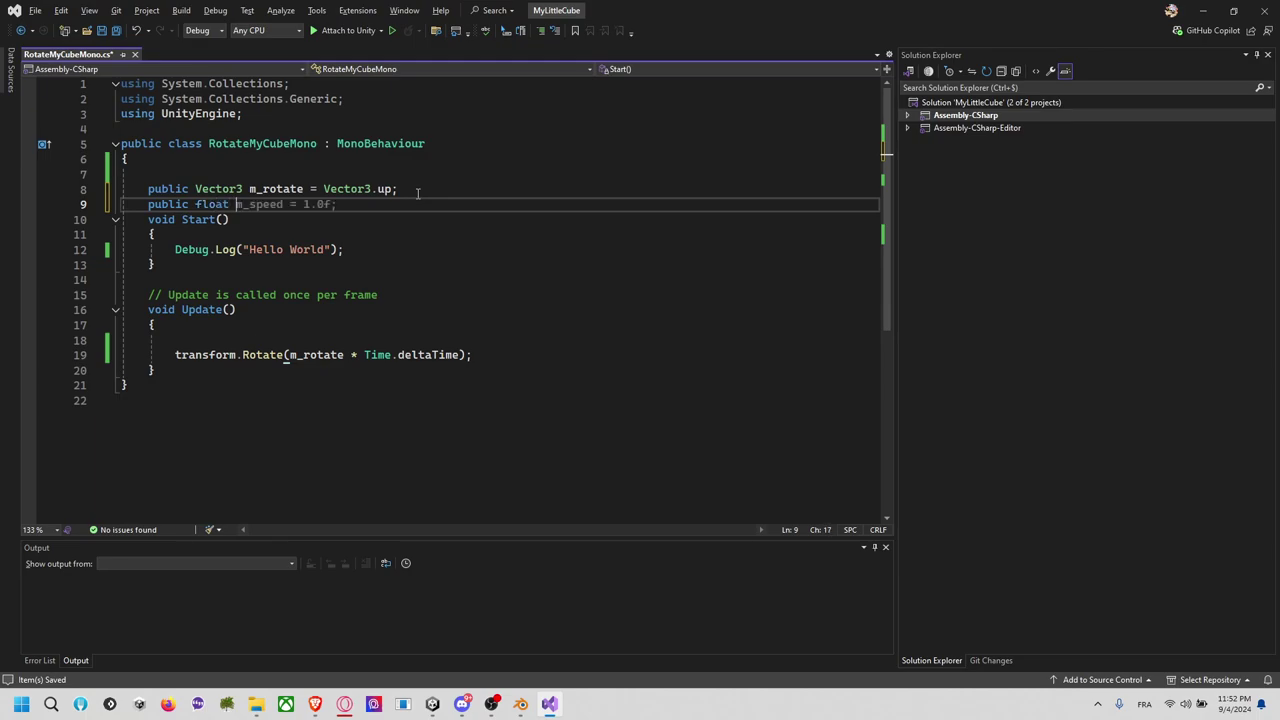
{"action": "key", "text": "Tab"}
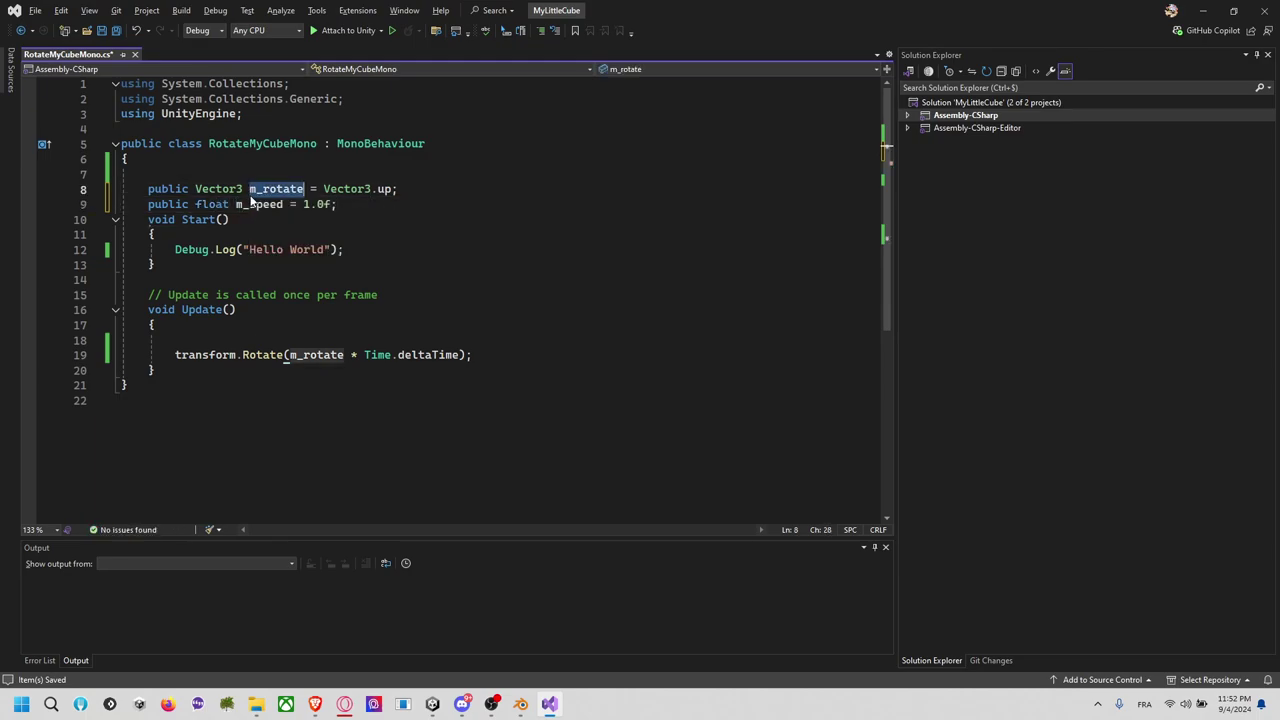
Step: Multiply the Rotate call by m_speed and make it rotate in Space.World
{"action": "left_click", "coordinate": [461, 355]}
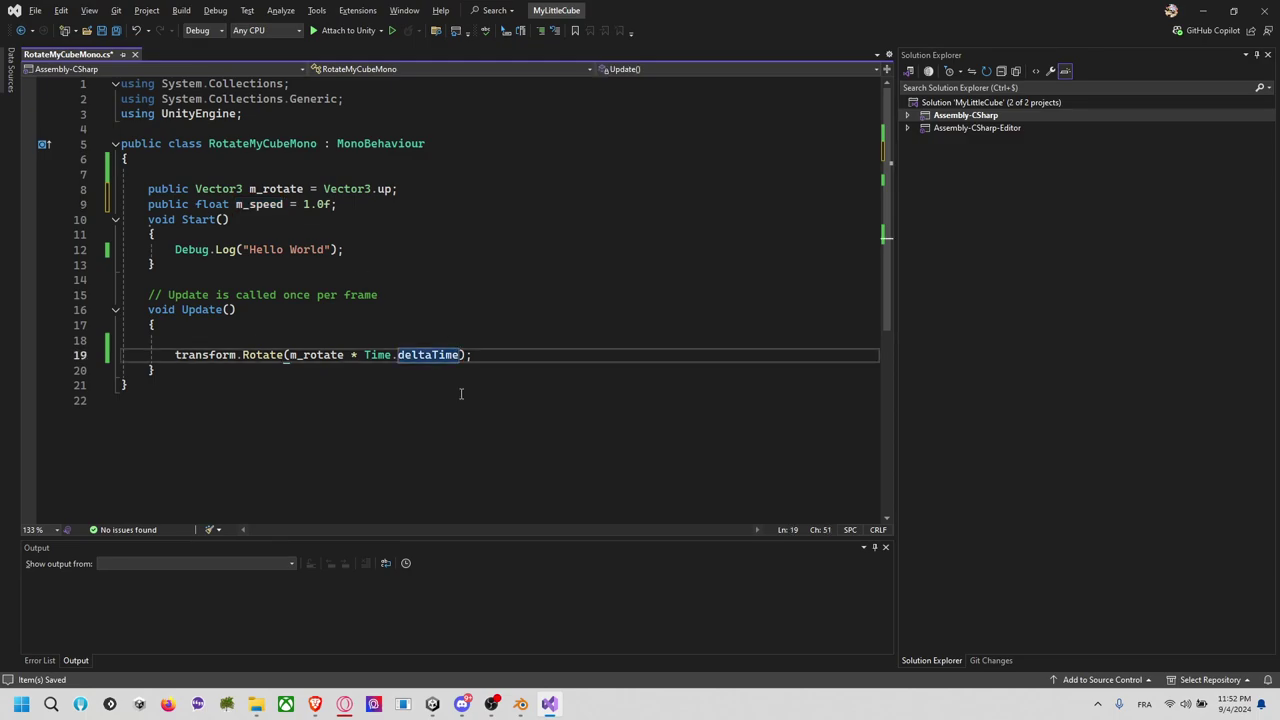
{"action": "type", "text": "*"}
{"action": "key", "text": "Tab"}
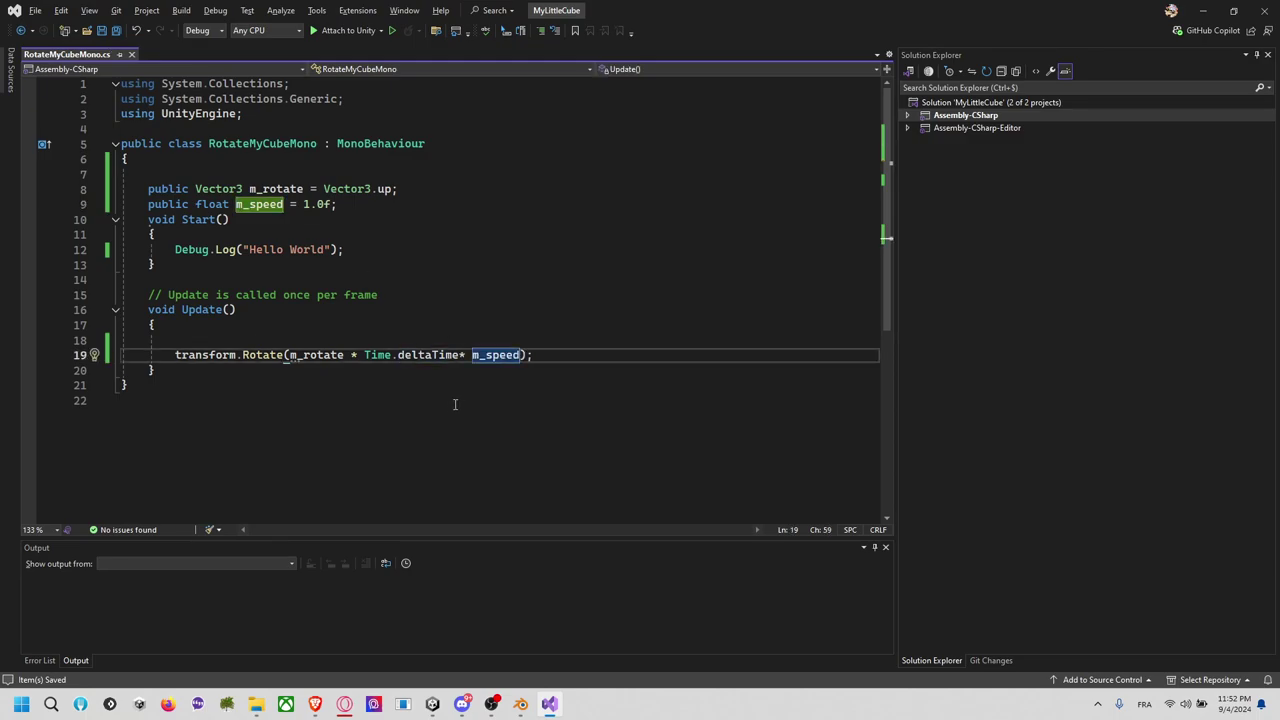
{"action": "double_click", "coordinate": [318, 355]}
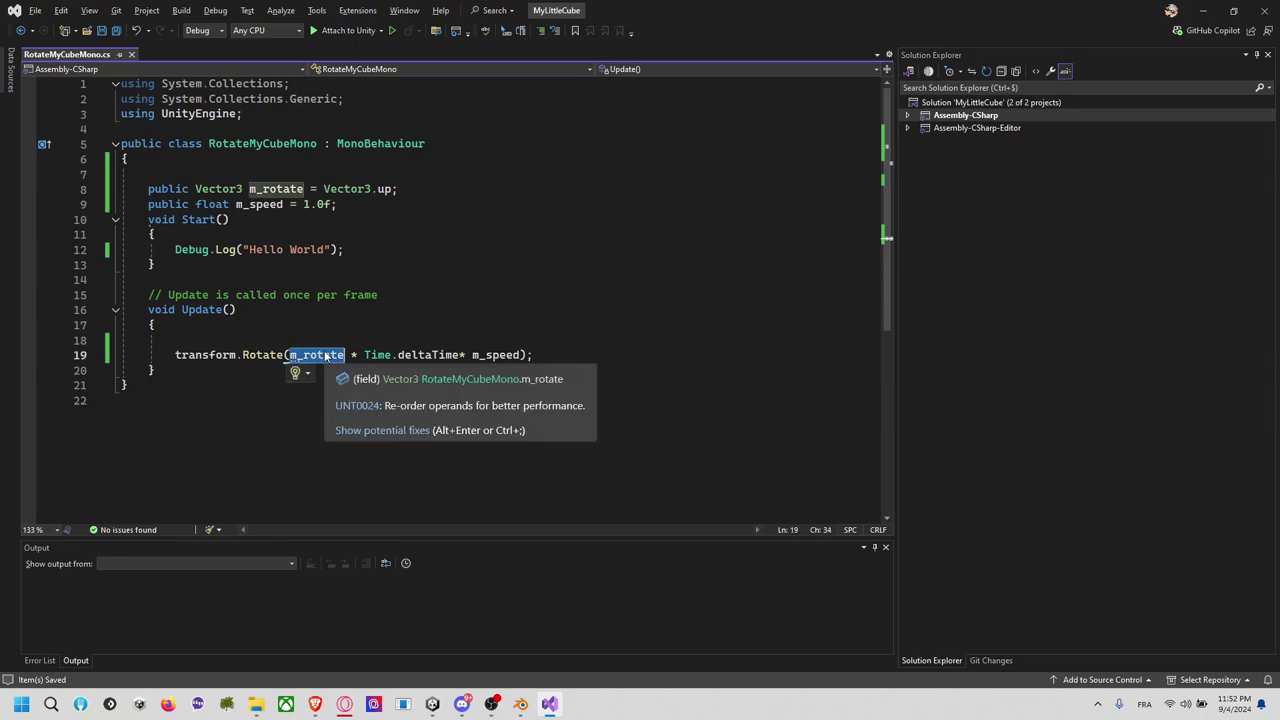
{"action": "double_click", "coordinate": [413, 355]}
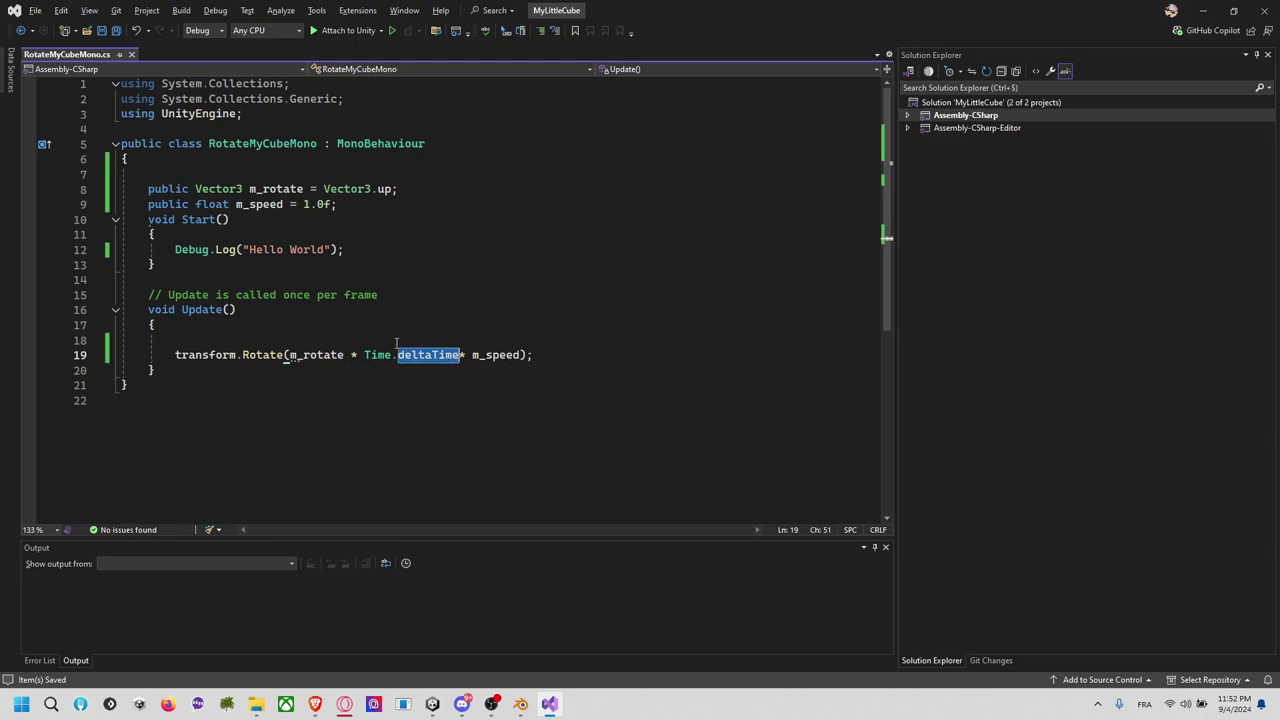
{"action": "double_click", "coordinate": [492, 355]}
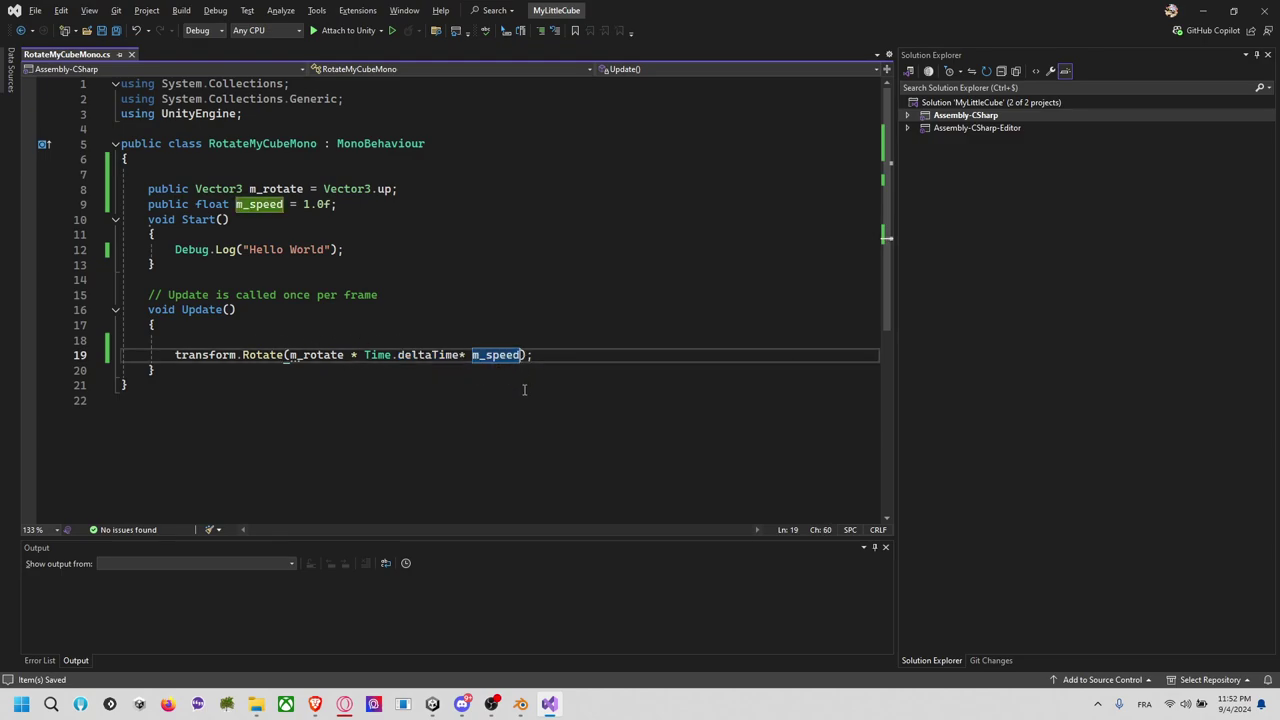
{"action": "type", "text": ", Space."}
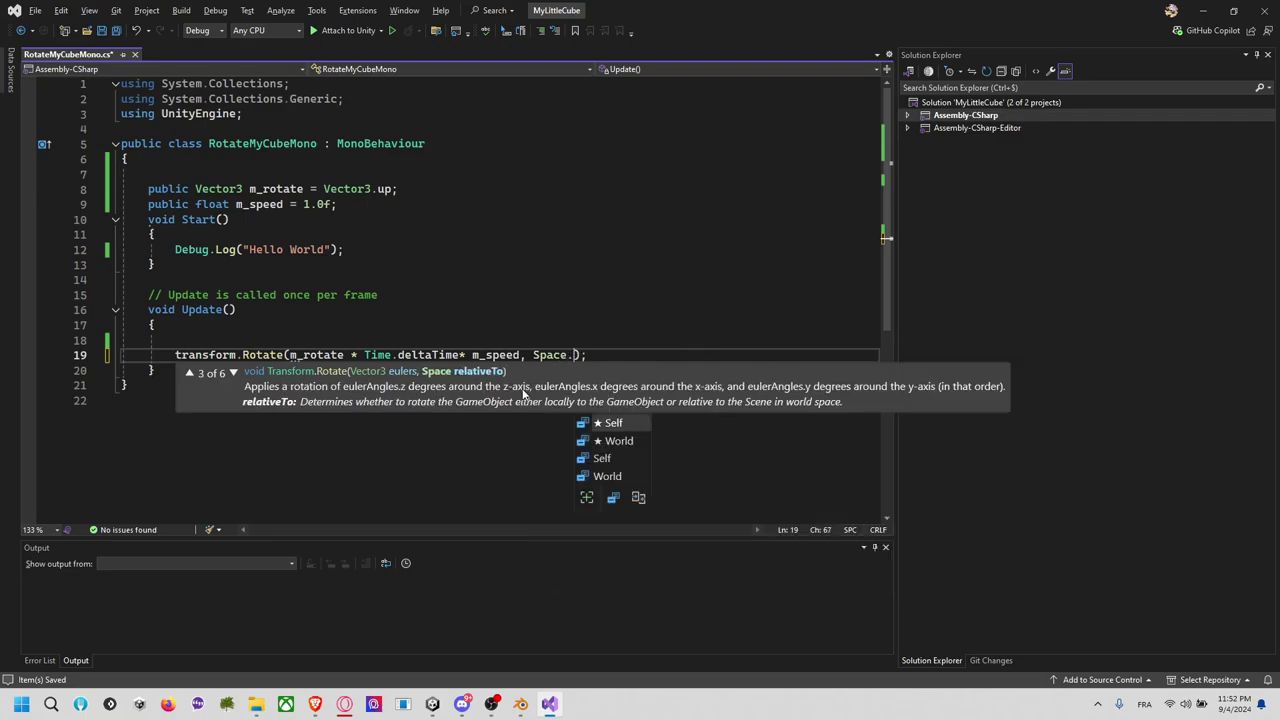
{"action": "type", "text": "w"}
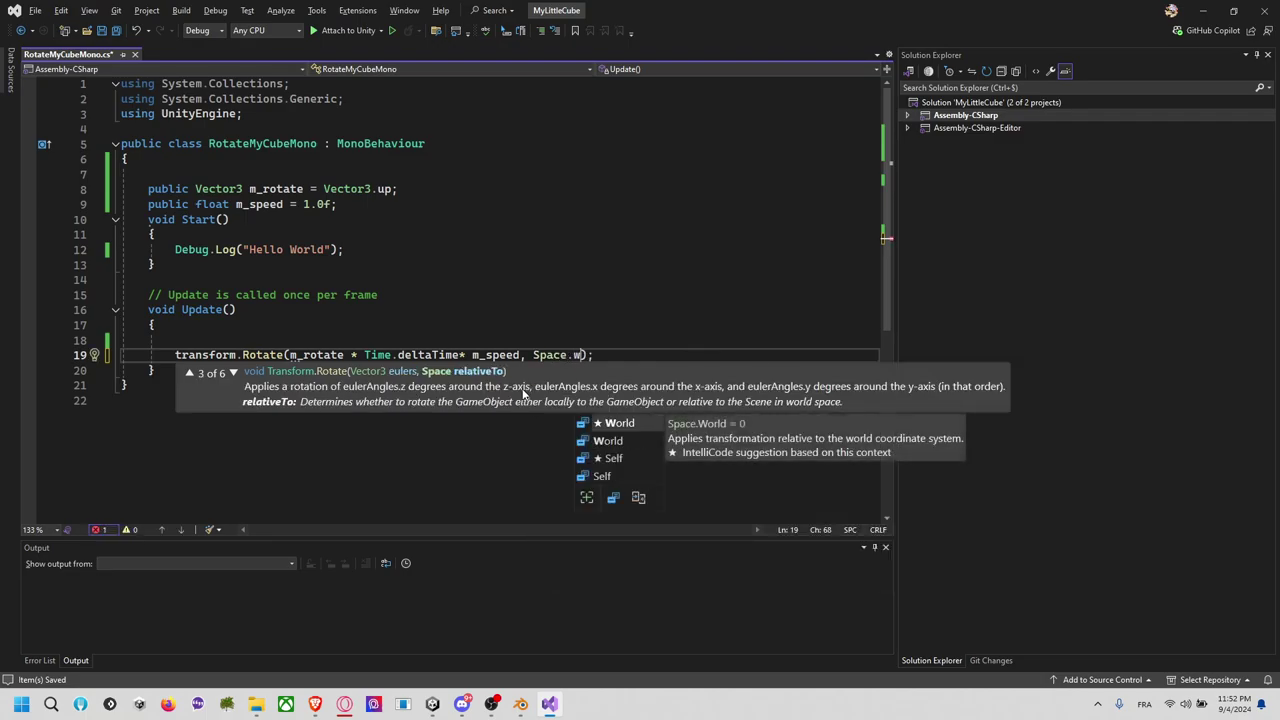
{"action": "key", "text": "Tab"}
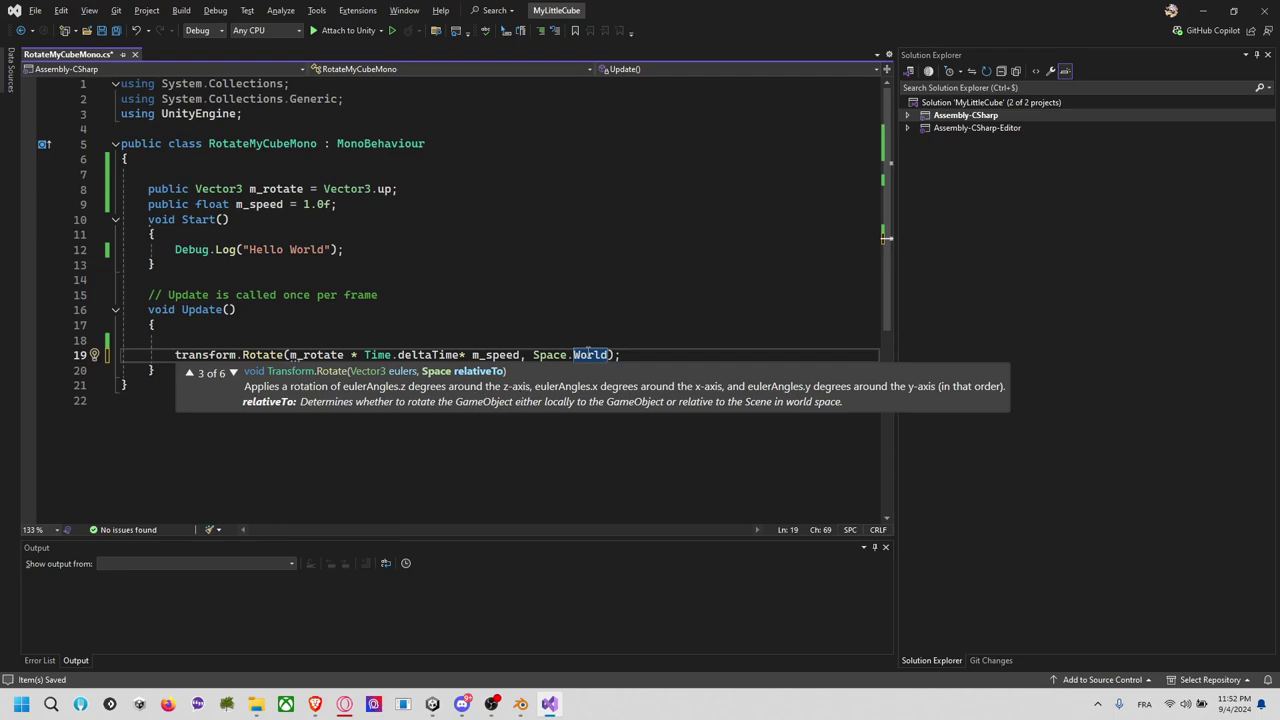
{"action": "type", "text": "Wor"}
{"action": "type", "text": "s"}
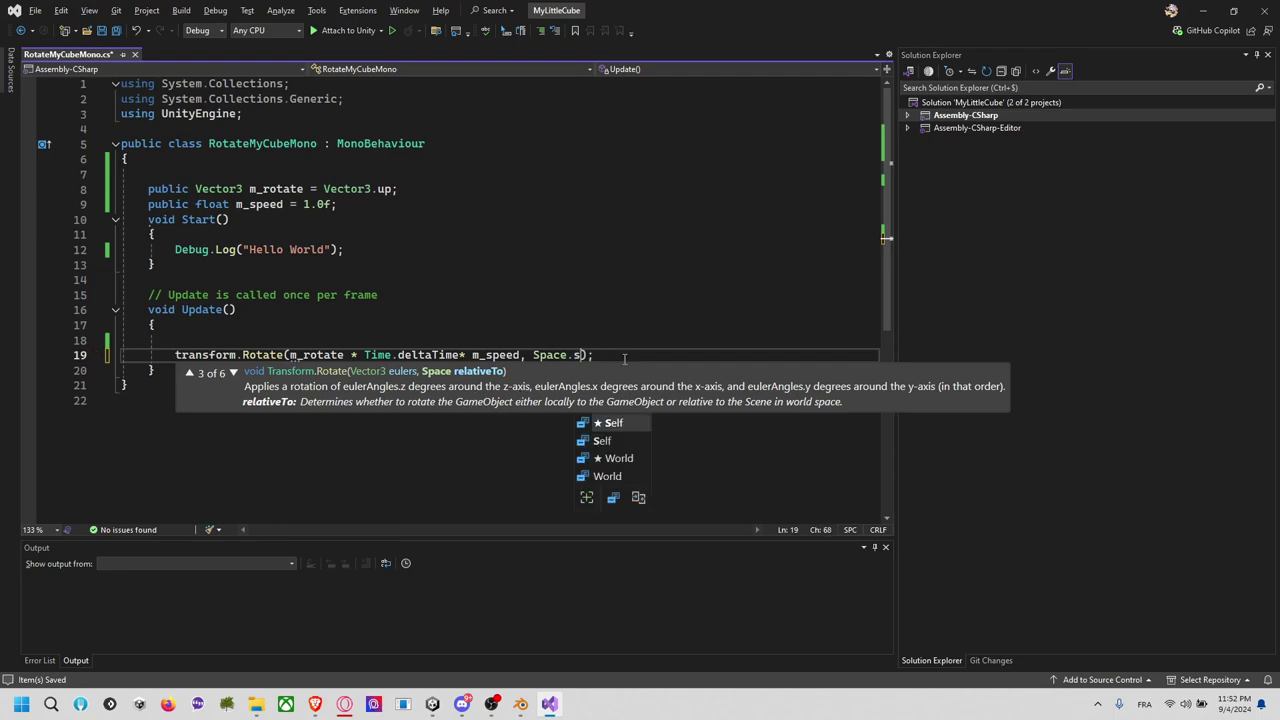
{"action": "key", "text": "Tab"}
{"action": "key", "text": "ctrl+shift+Left"}
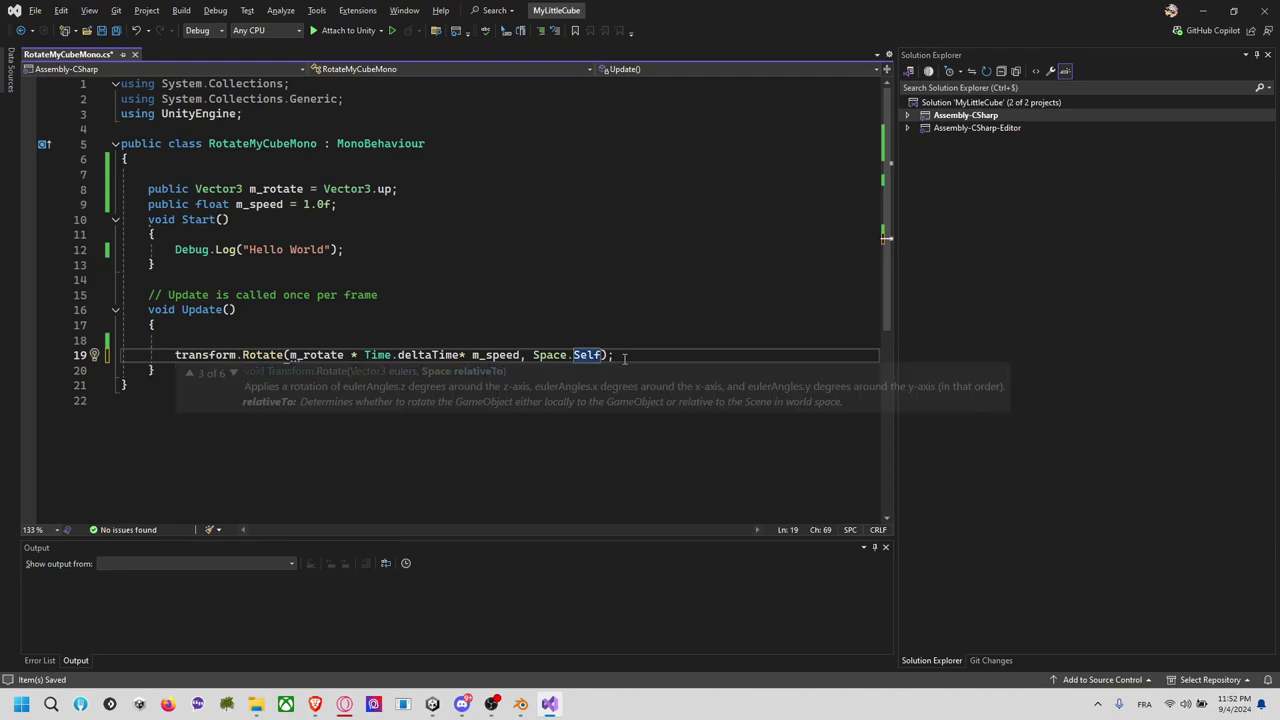
{"action": "type", "text": "spee"}
{"action": "type", "text": "d"}
{"action": "type", "text": "World"}
{"action": "left_click", "coordinate": [256, 372]}
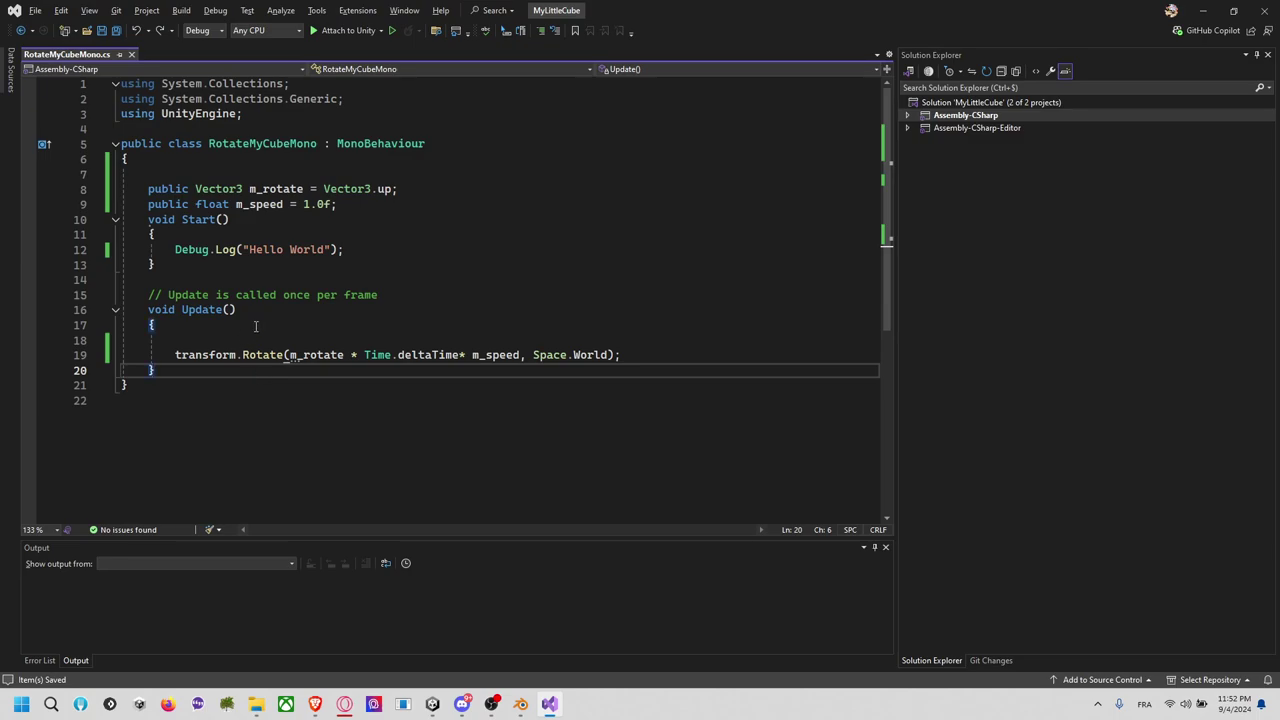
Step: Delete the blank line and the Update comment, then save the script
{"action": "left_click_drag", "start_coordinate": [269, 340], "coordinate": [271, 330]}
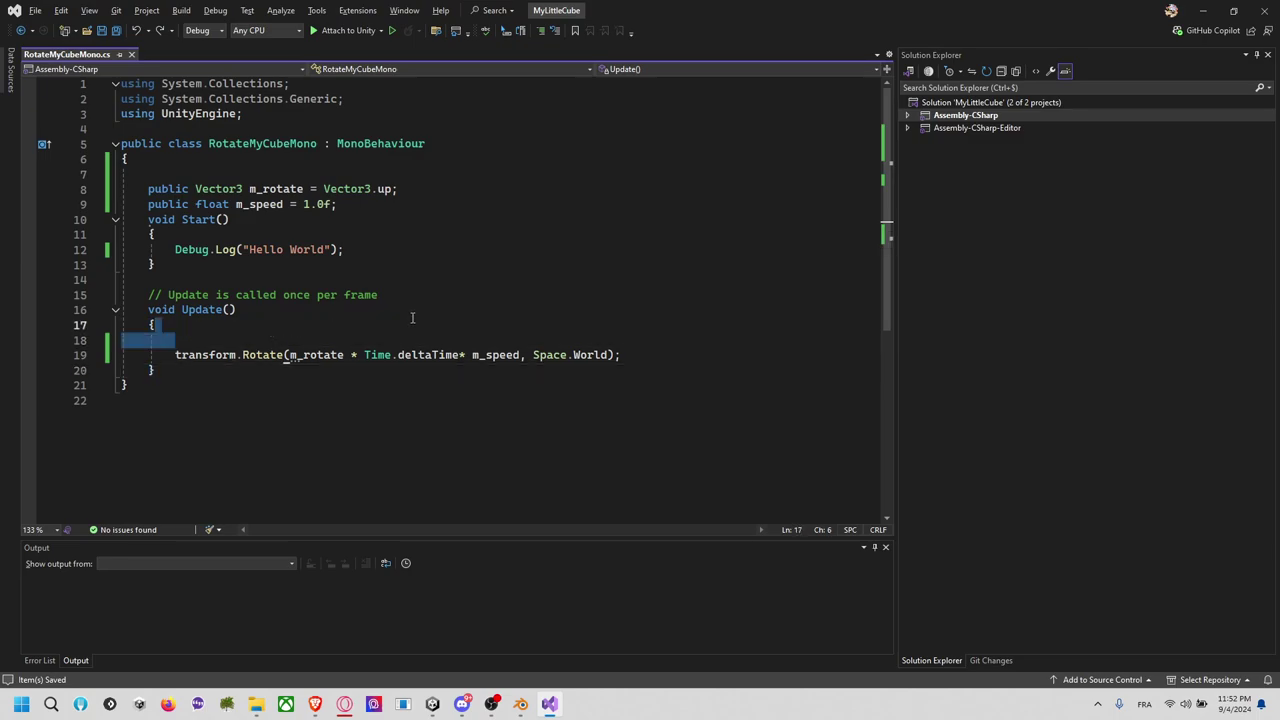
{"action": "key", "text": "Delete"}
{"action": "left_click_drag", "start_coordinate": [423, 296], "coordinate": [437, 280]}
{"action": "key", "text": "Delete"}
{"action": "left_click", "coordinate": [342, 340]}
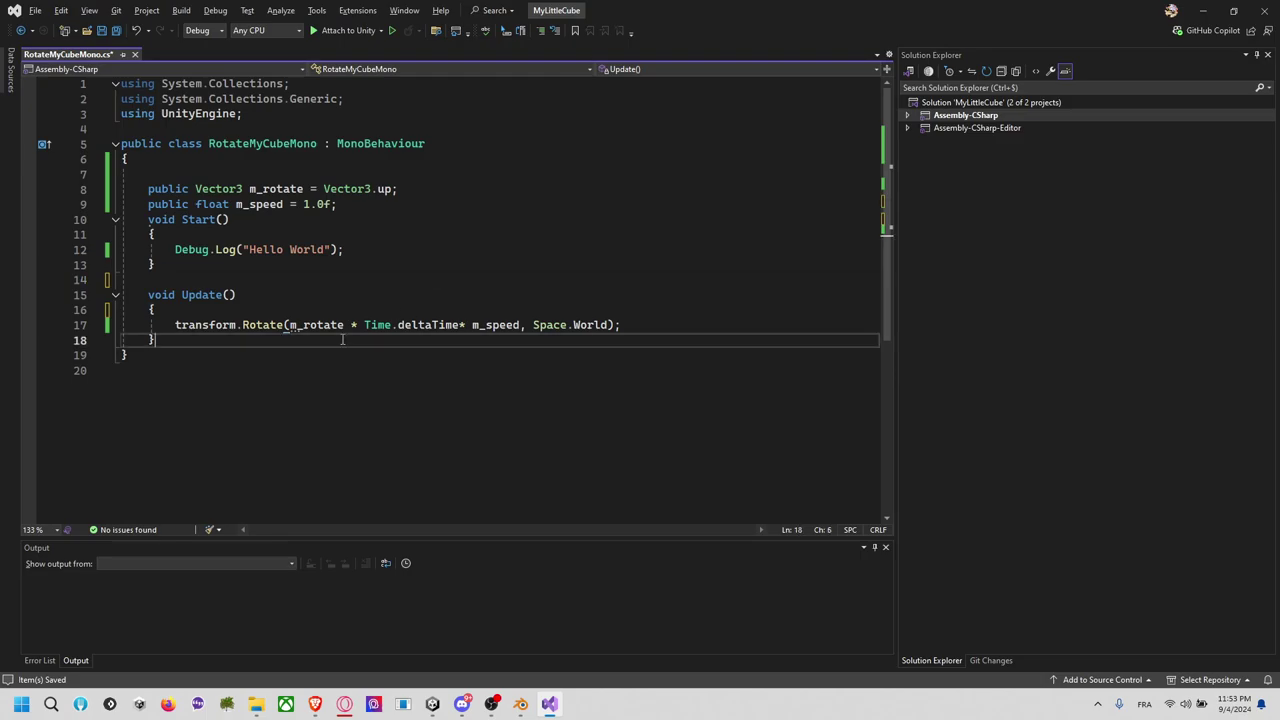
{"action": "key", "text": "ctrl+s"}
{"action": "key", "text": "alt+Tab"}
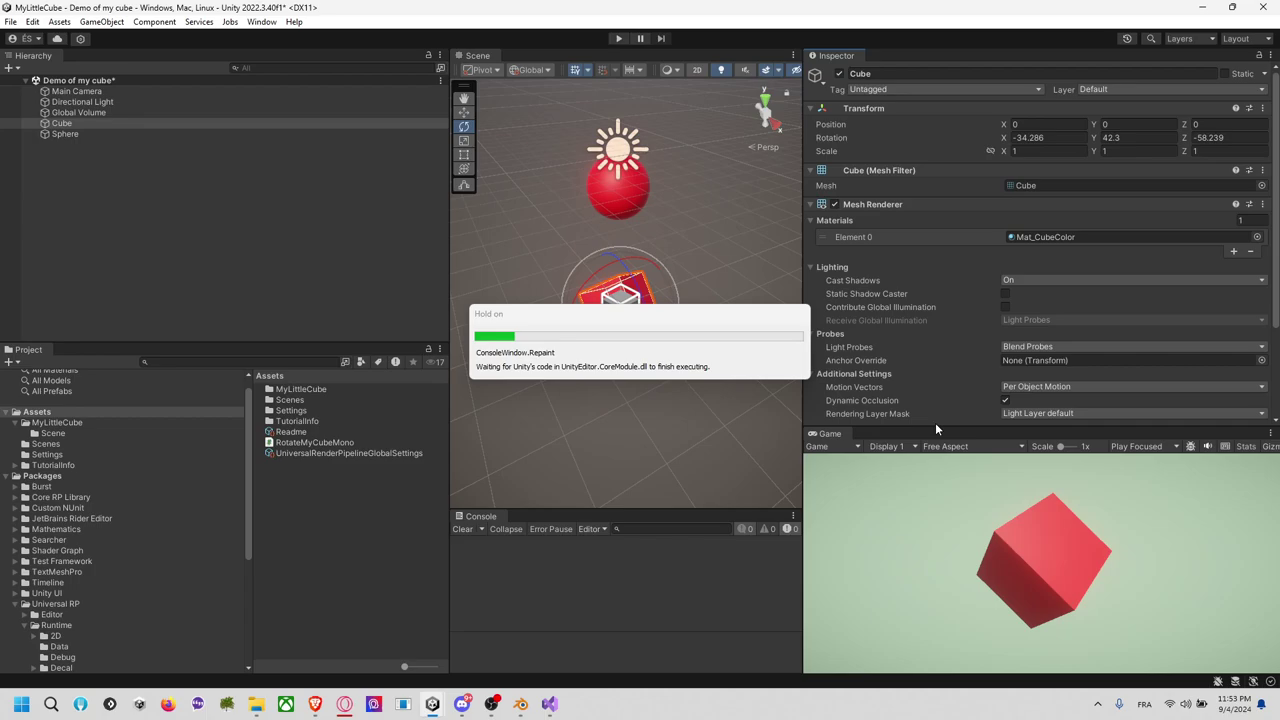
Step: Set Rotate Z to 0 in Rotate My Cube Mono and enter Play mode
{"action": "left_click_drag", "start_coordinate": [931, 426], "coordinate": [935, 488]}
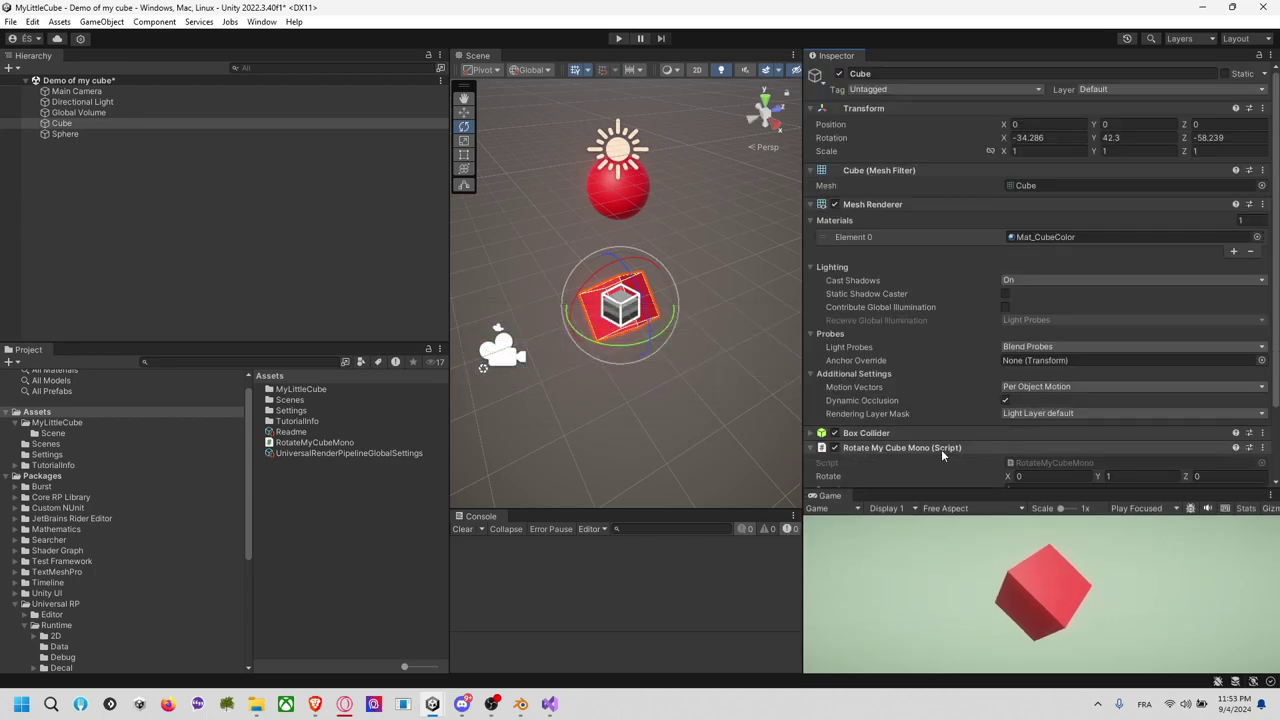
{"action": "scroll", "coordinate": [945, 445], "scroll_direction": "down", "scroll_amount": 3}
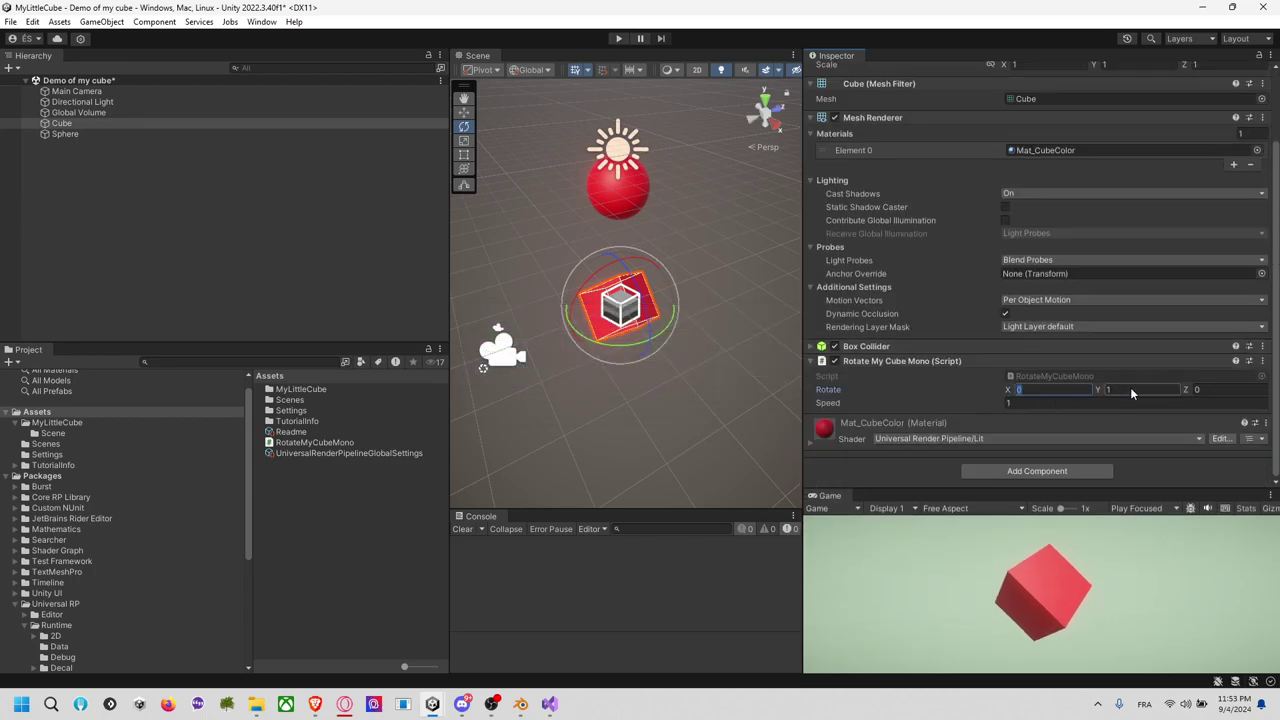
{"action": "left_click", "coordinate": [1208, 393]}
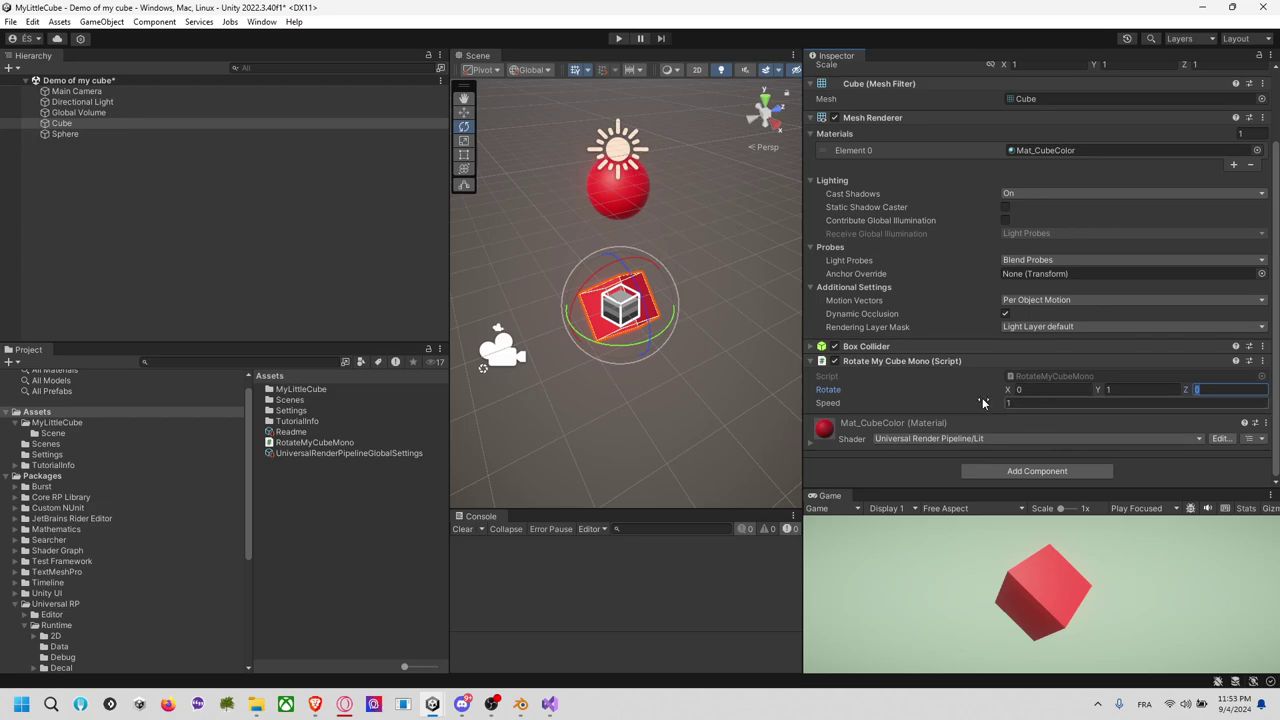
{"action": "key", "text": "Return"}
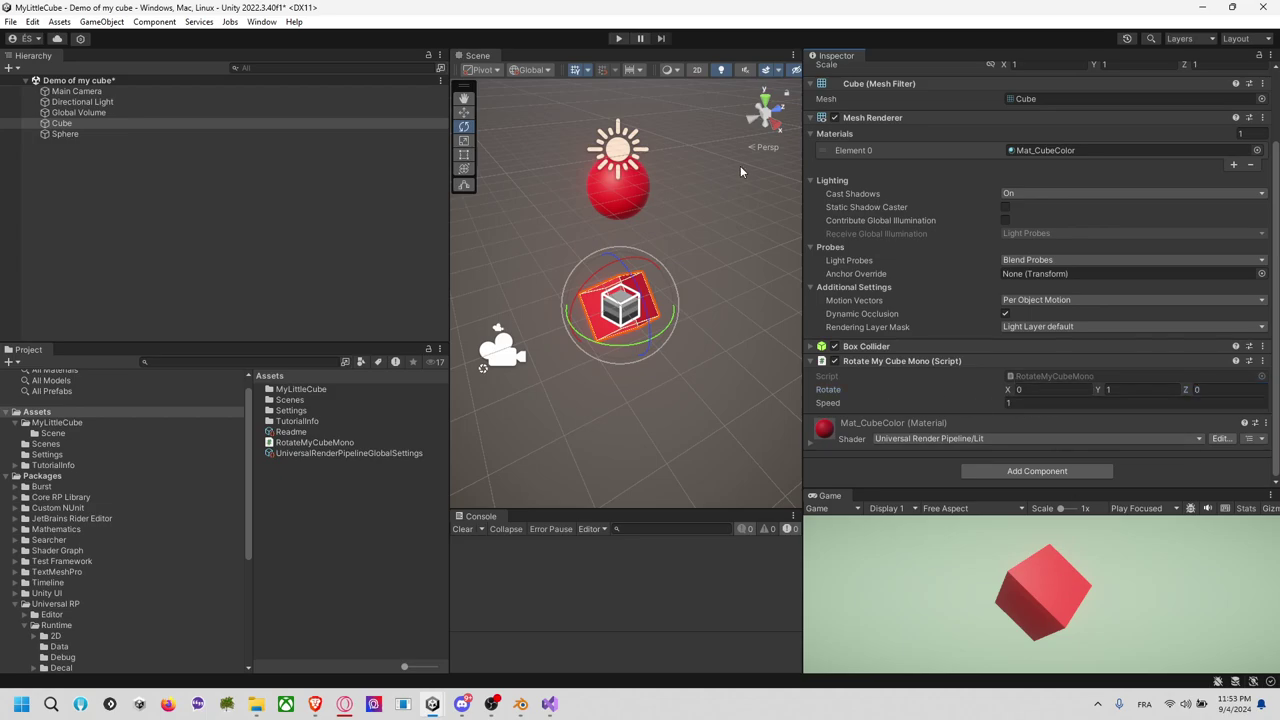
{"action": "left_click", "coordinate": [619, 39]}
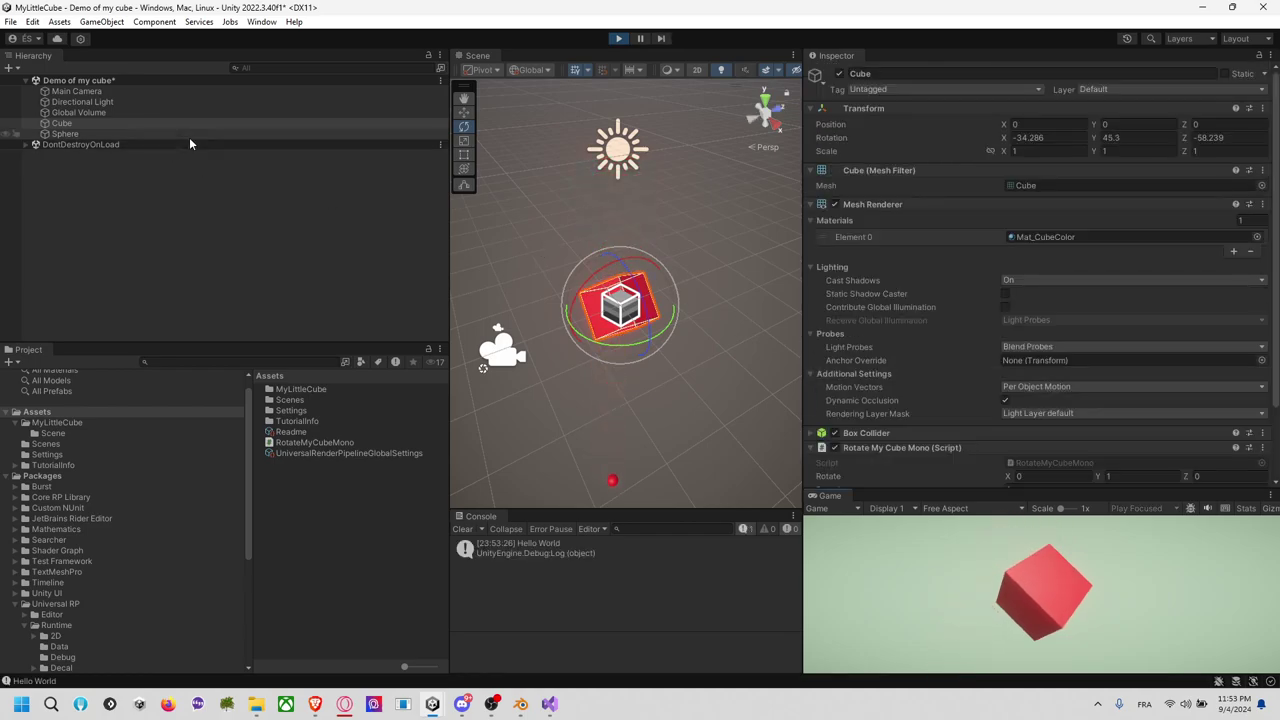
Step: Set the Cube's Speed to 180 and restart Play to test the faster spin
{"action": "scroll", "coordinate": [1040, 300], "scroll_direction": "down", "scroll_amount": 3}
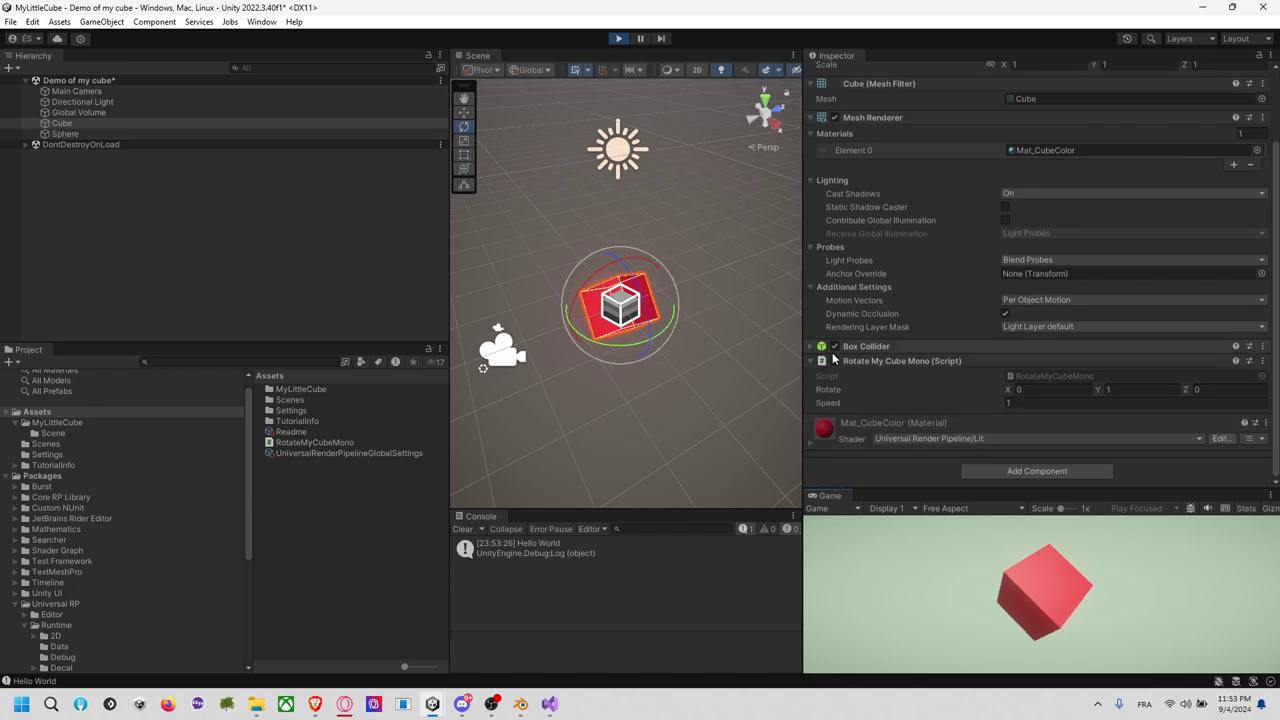
{"action": "left_click", "coordinate": [90, 125]}
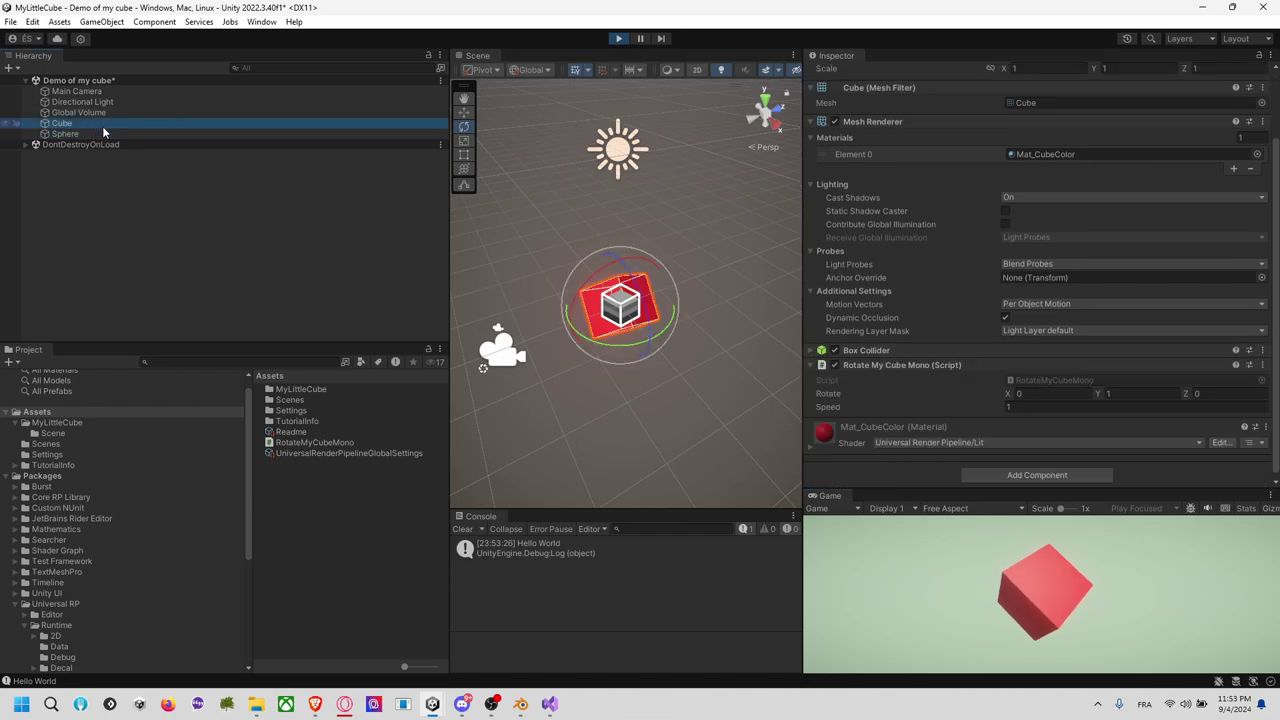
{"action": "left_click", "coordinate": [1047, 407]}
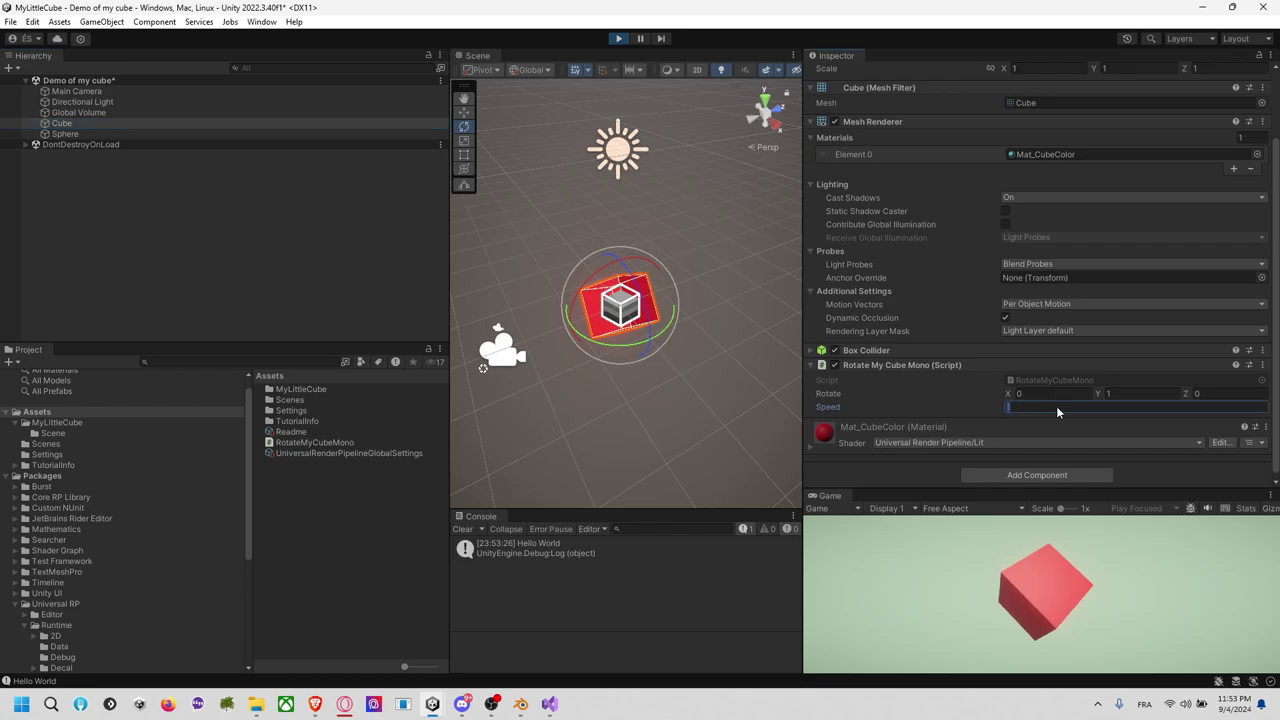
{"action": "type", "text": "100"}
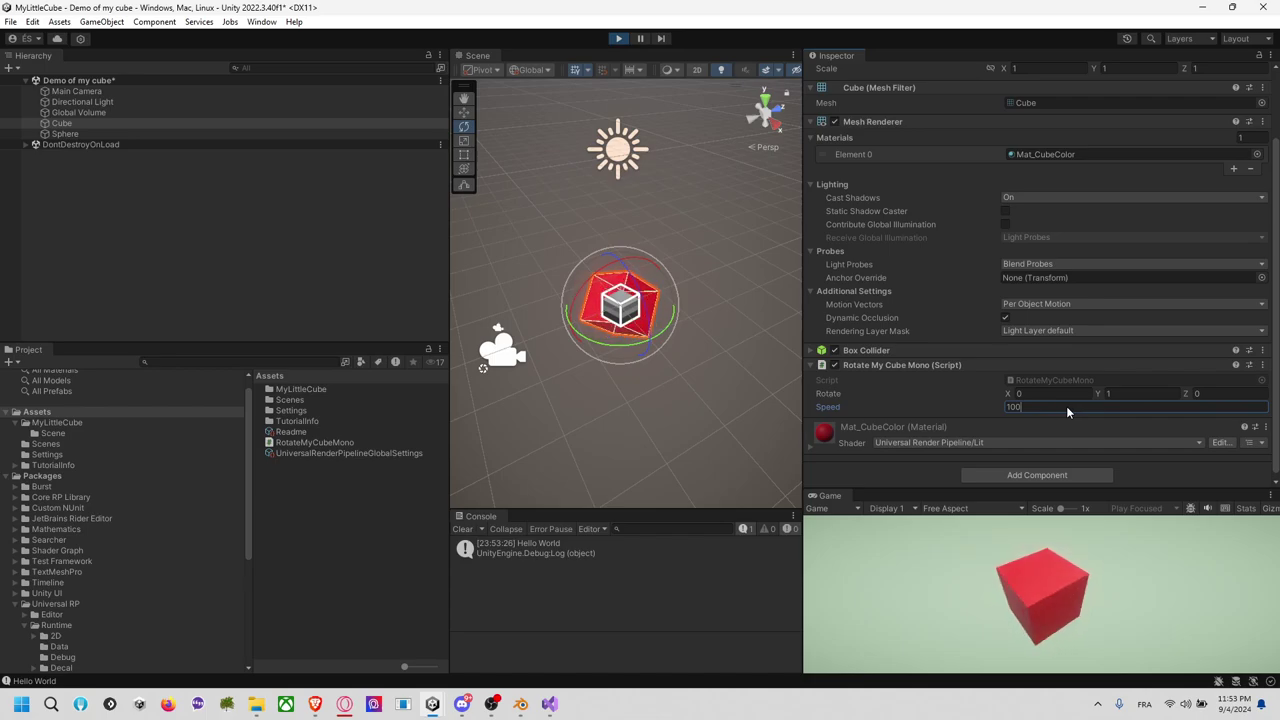
{"action": "key", "text": "ctrl+p"}
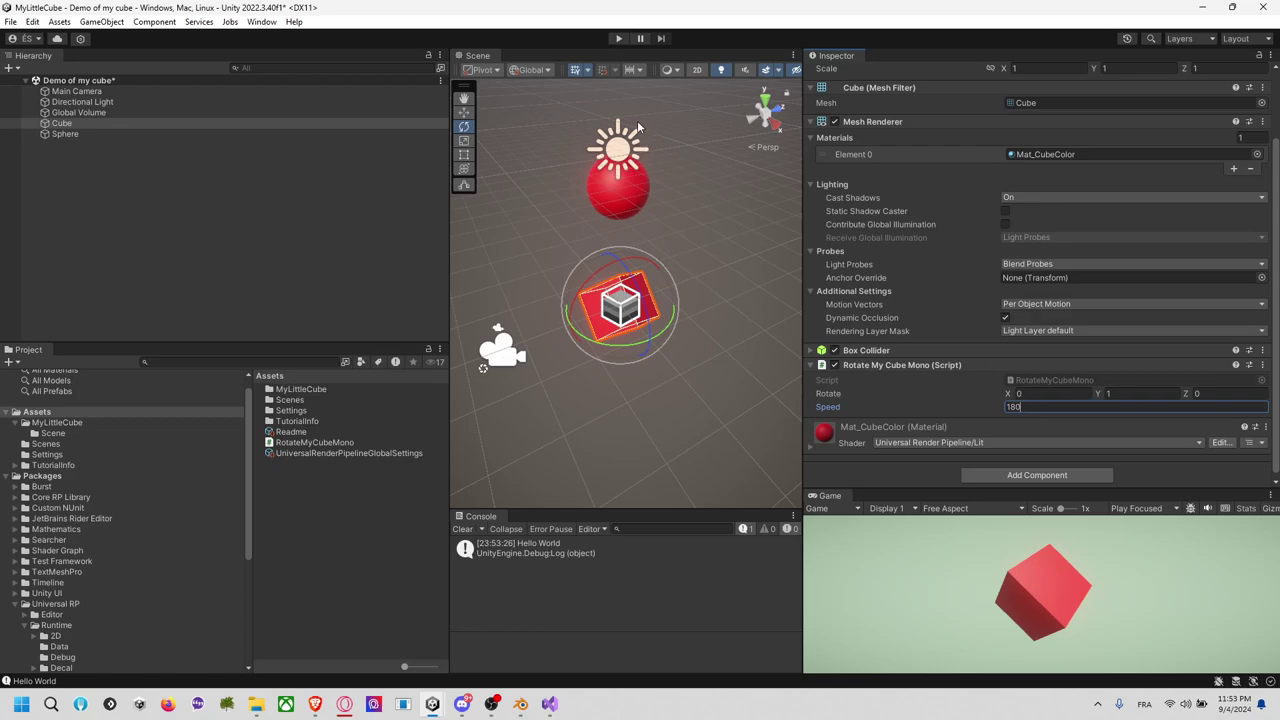
{"action": "left_click", "coordinate": [618, 38]}
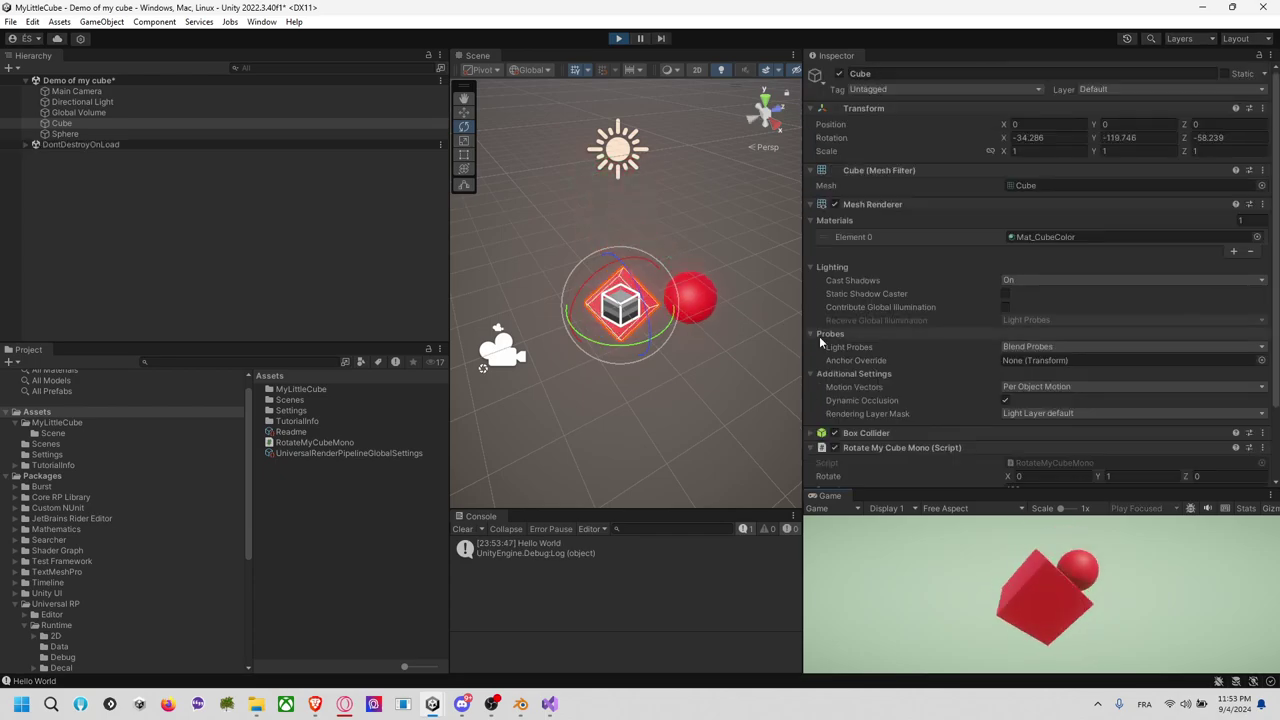
{"action": "scroll", "coordinate": [1050, 400], "scroll_direction": "down", "scroll_amount": 2}
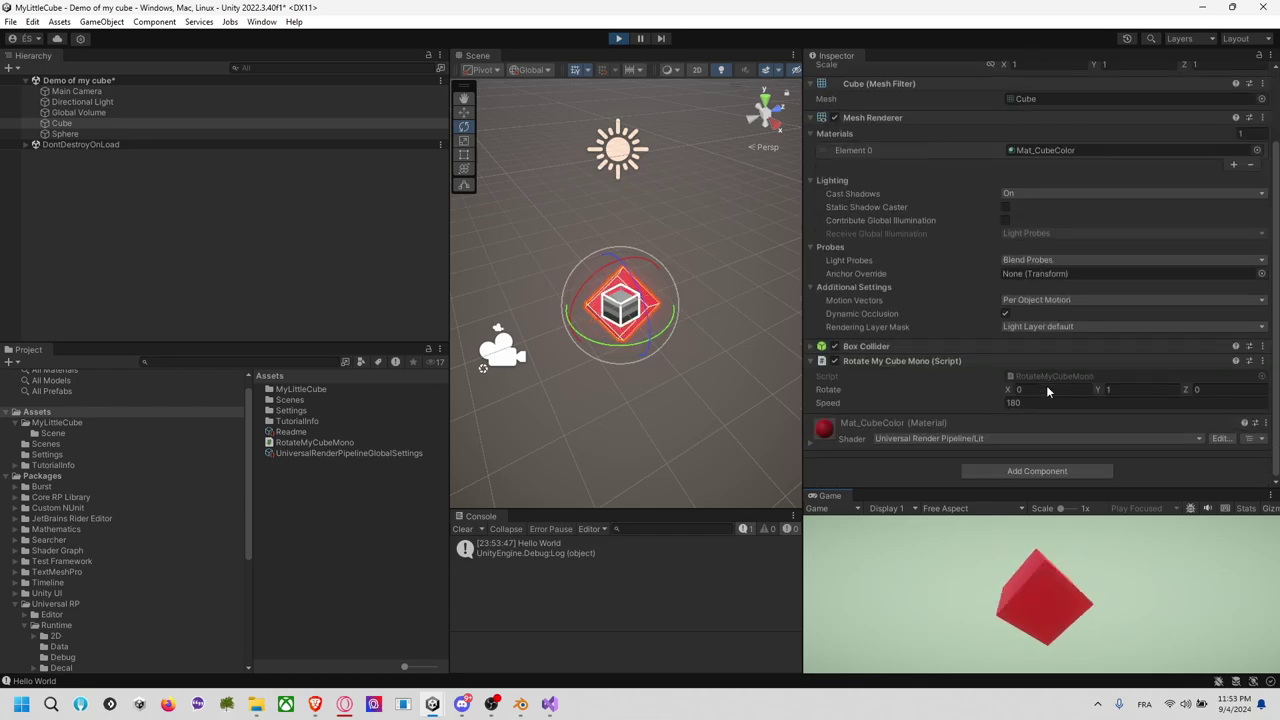
{"action": "left_click", "coordinate": [1028, 401]}
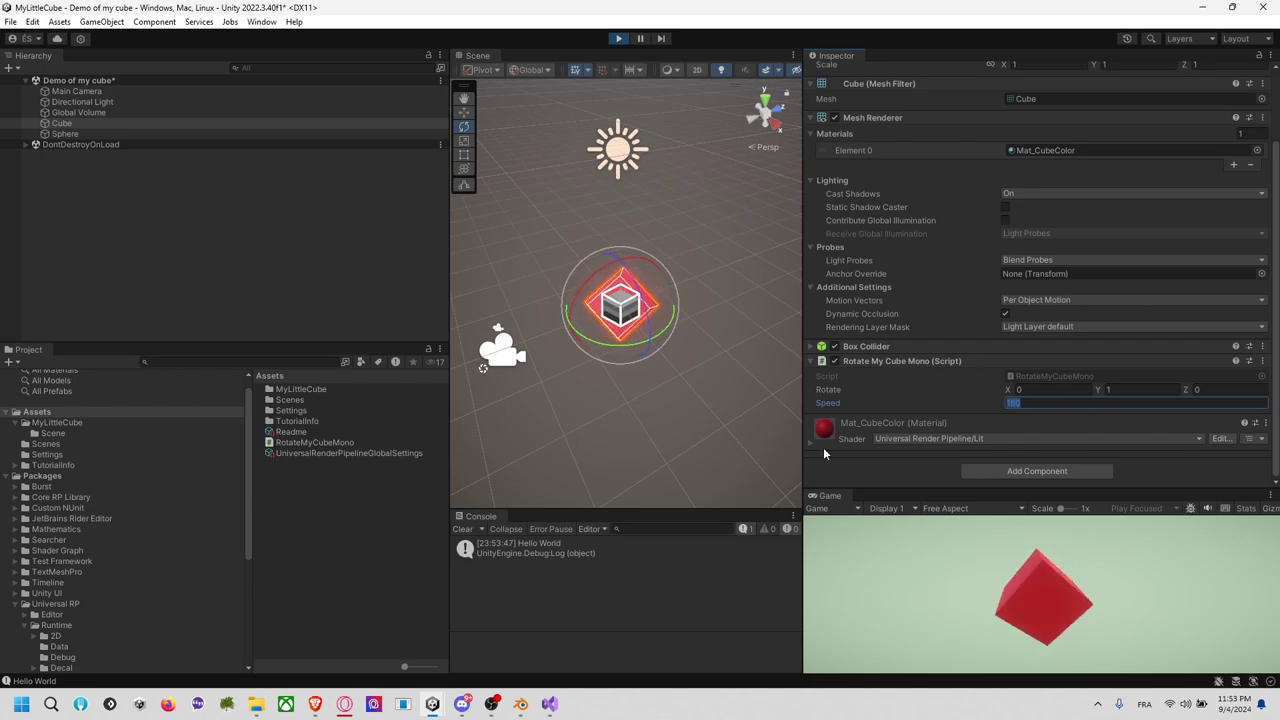
Step: Check the Sphere, then select the Cube in the Hierarchy
{"action": "left_click", "coordinate": [745, 240]}
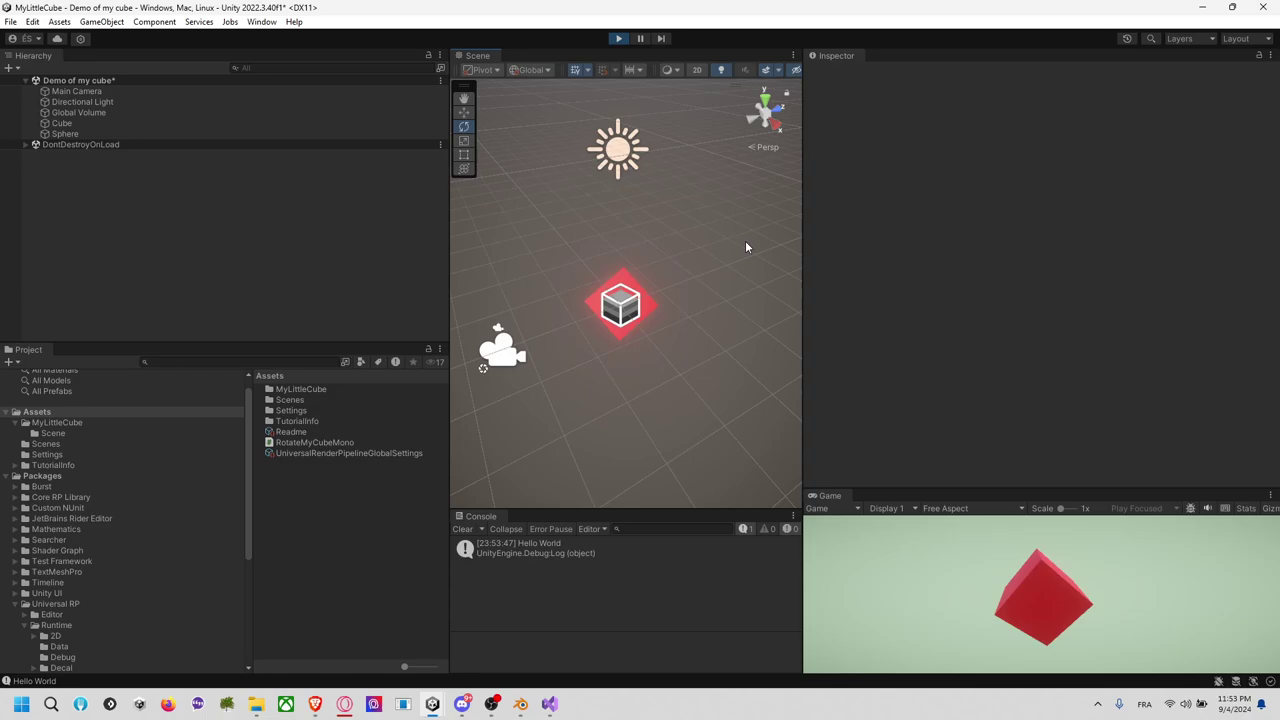
{"action": "left_click", "coordinate": [161, 125]}
{"action": "left_click", "coordinate": [161, 133]}
{"action": "left_click", "coordinate": [168, 124]}
{"action": "left_click", "coordinate": [160, 133]}
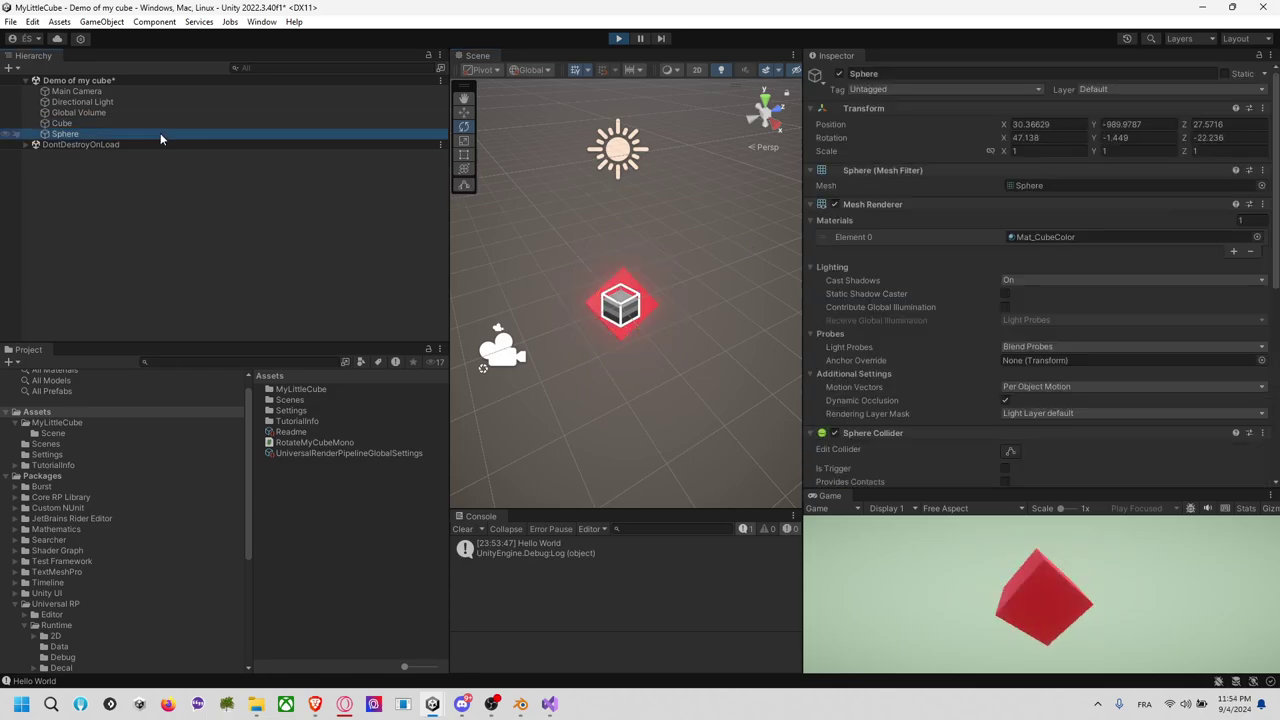
{"action": "left_click", "coordinate": [180, 125]}
{"action": "scroll", "coordinate": [1020, 348], "scroll_direction": "down", "scroll_amount": 3}
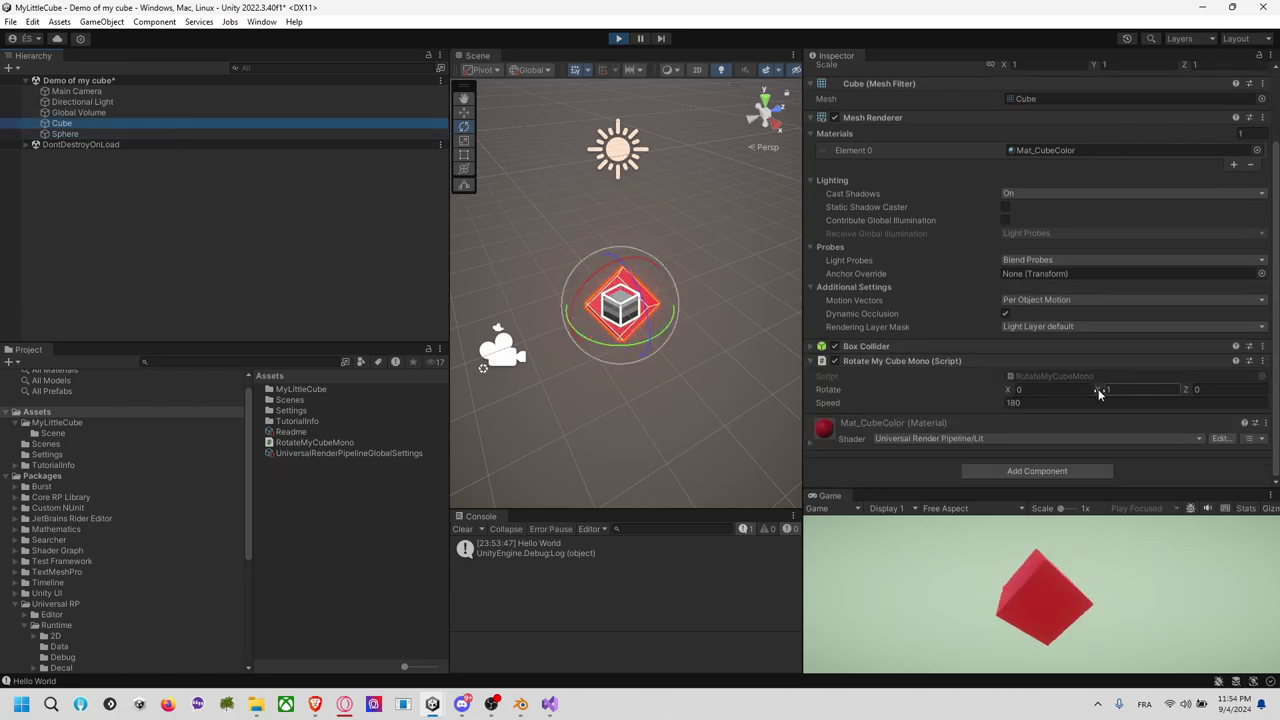
Step: Set the Cube's Rotate axis to X 1, Y 0, Z 0
{"action": "left_click", "coordinate": [1127, 389]}
{"action": "left_click", "coordinate": [1222, 399]}
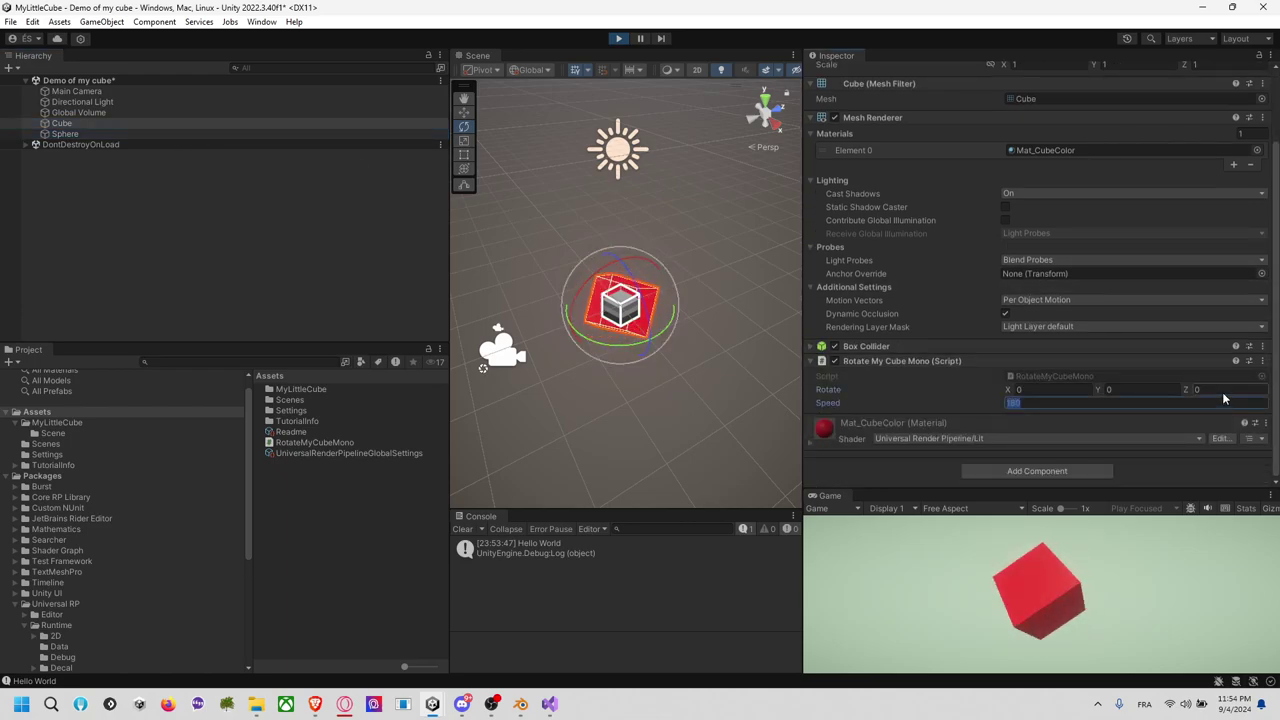
{"action": "left_click", "coordinate": [1222, 391]}
{"action": "type", "text": "1"}
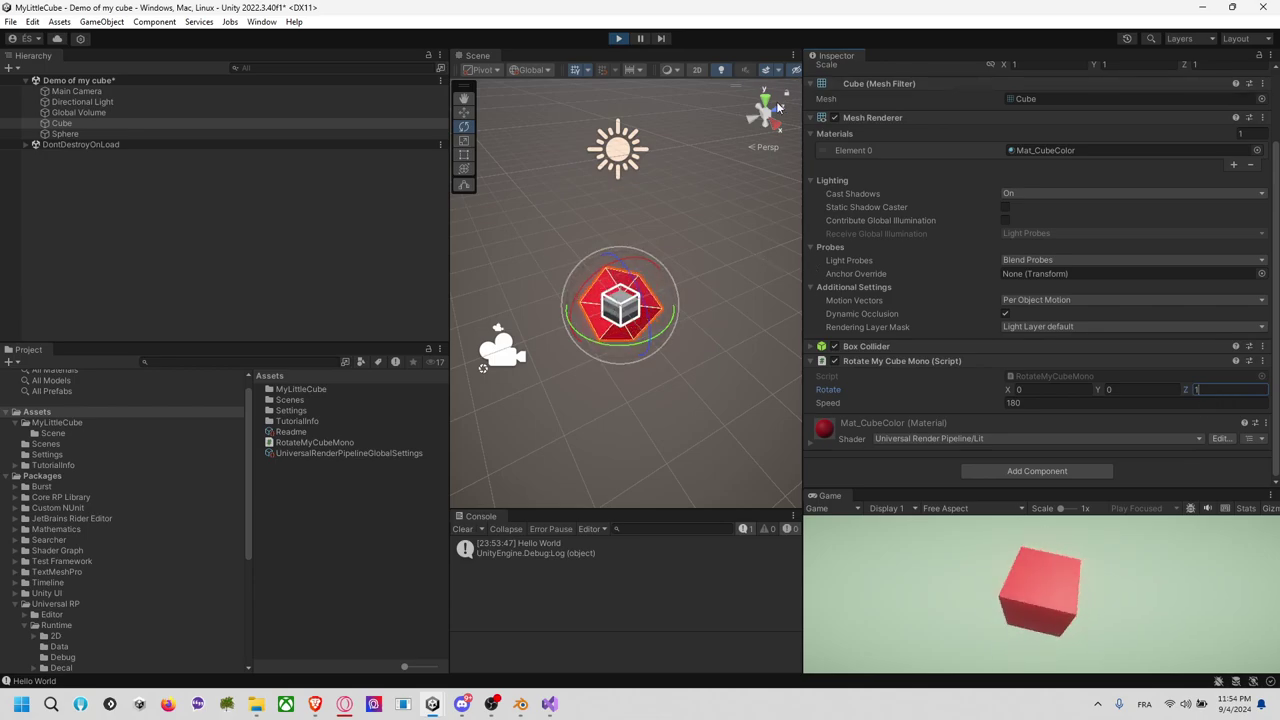
{"action": "right_click_drag", "start_coordinate": [740, 194], "coordinate": [786, 120]}
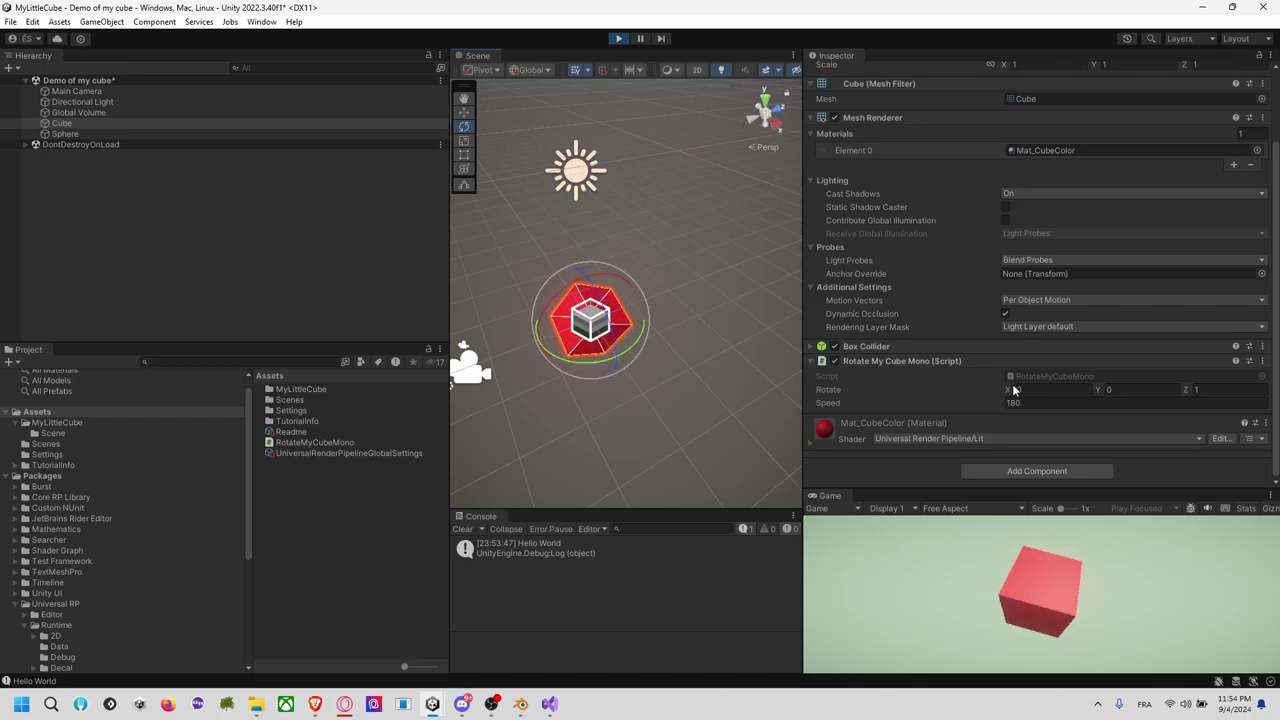
{"action": "type", "text": "0"}
{"action": "left_click", "coordinate": [1070, 390]}
{"action": "type", "text": "1"}
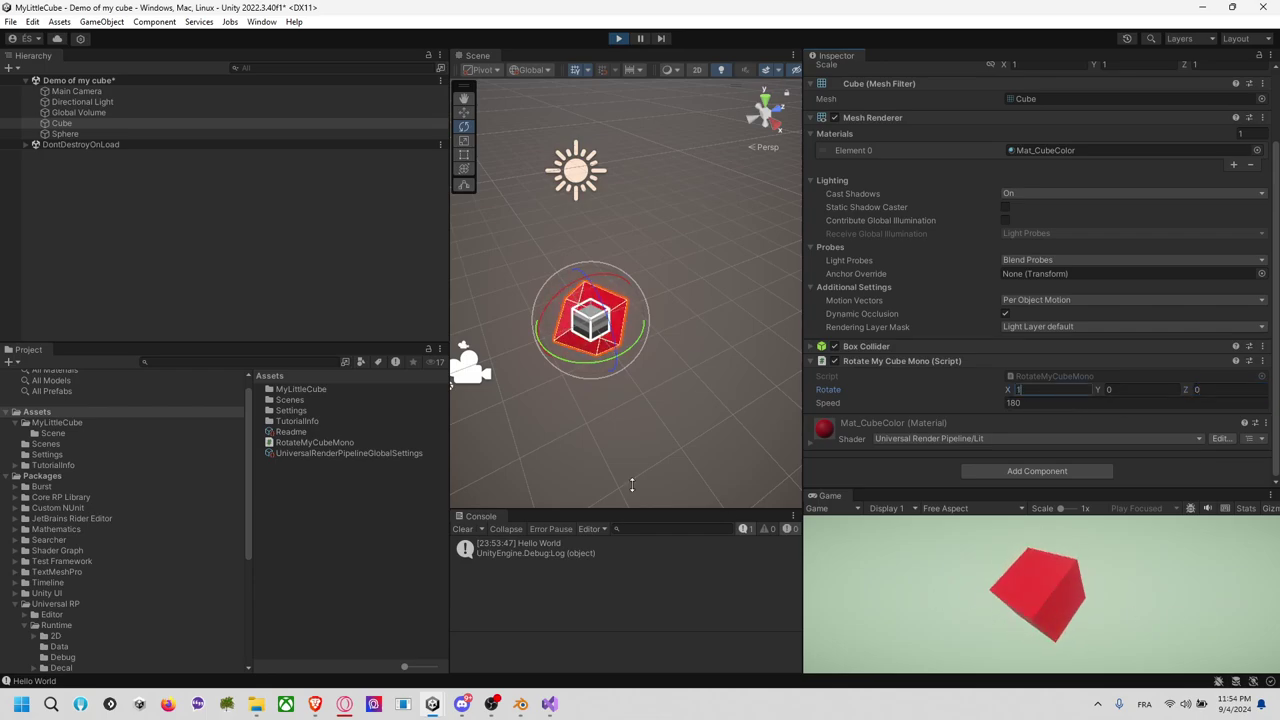
Step: Inspect the Main Camera and Sphere settings, orbiting the view down onto the cube
{"action": "left_click", "coordinate": [478, 370]}
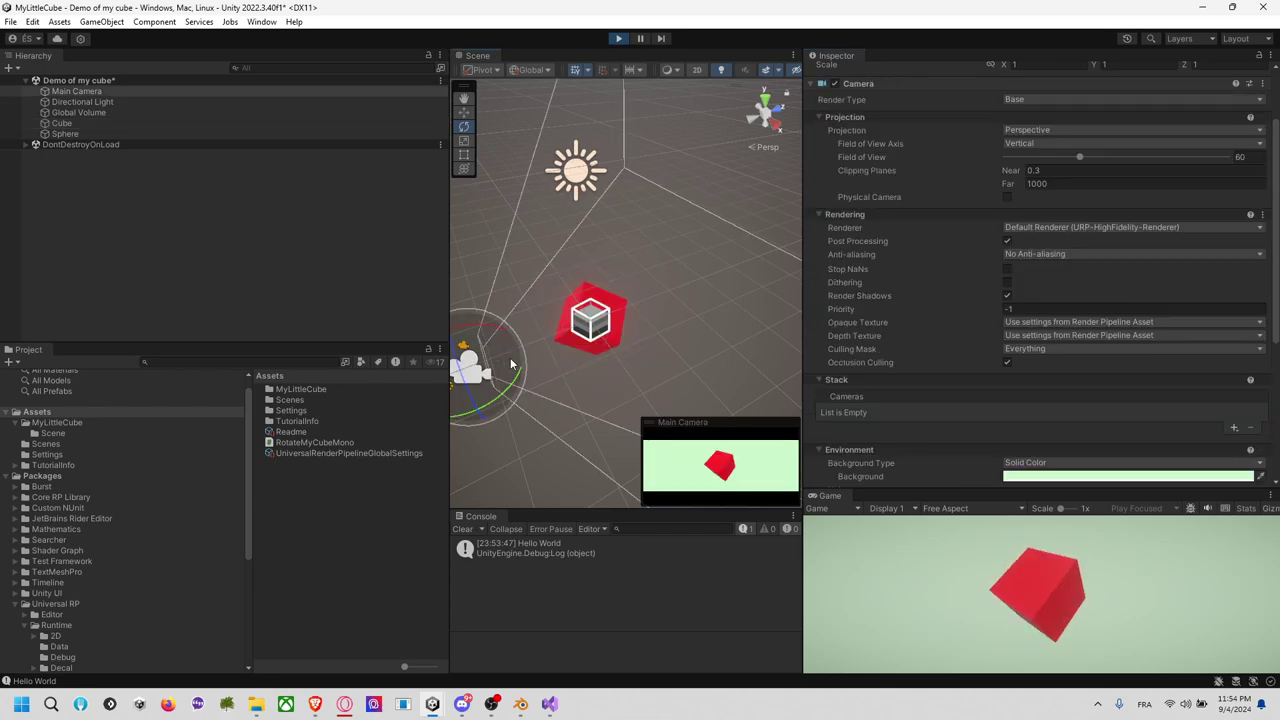
{"action": "mouse_move", "coordinate": [511, 363]}
{"action": "left_mouse_down", "text": "alt"}
{"action": "mouse_move", "coordinate": [958, 151]}
{"action": "mouse_move", "coordinate": [658, 301]}
{"action": "left_mouse_up", "text": "alt"}
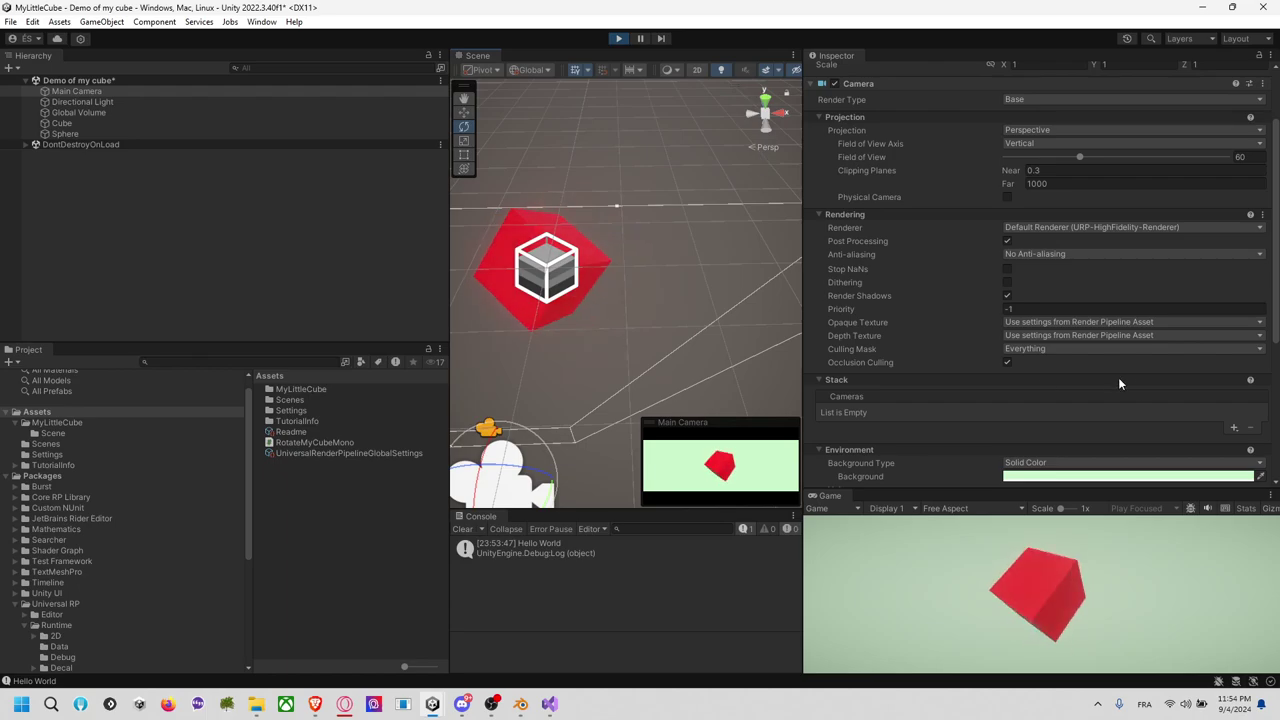
{"action": "scroll", "coordinate": [1119, 381], "scroll_direction": "down", "scroll_amount": 4}
{"action": "scroll", "coordinate": [1084, 362], "scroll_direction": "down", "scroll_amount": 2}
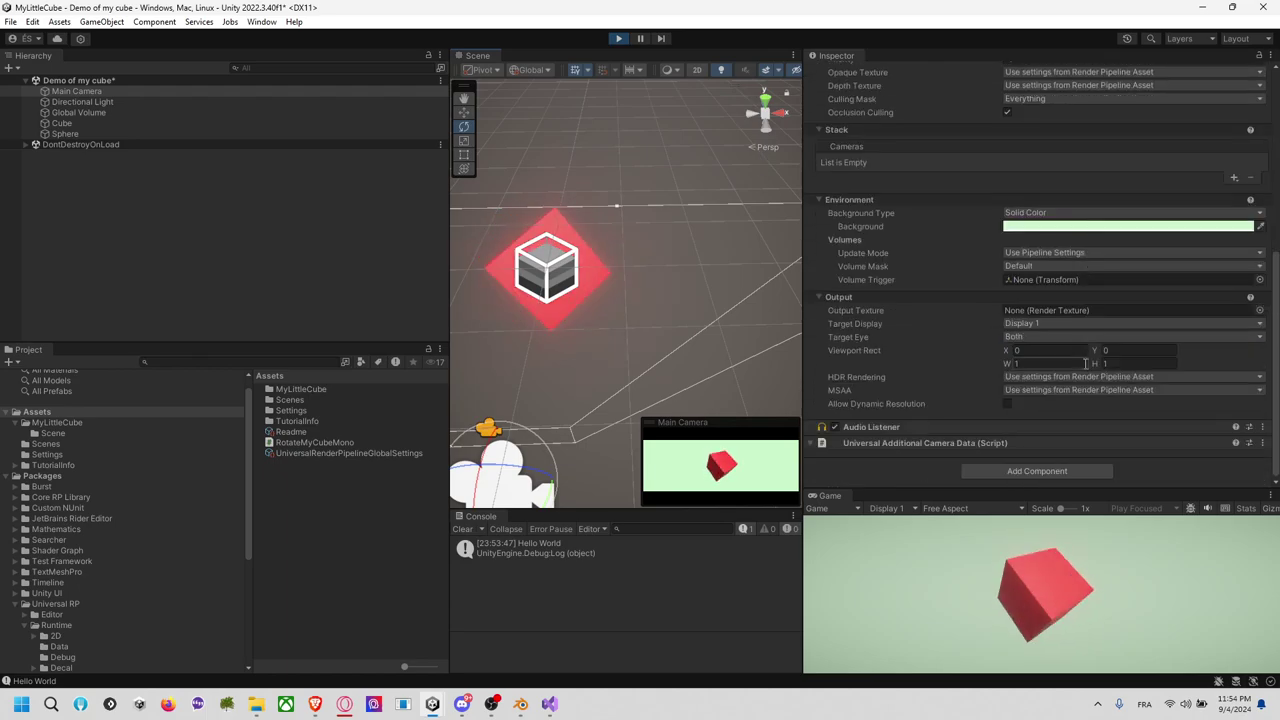
{"action": "left_click", "coordinate": [126, 133]}
{"action": "left_click", "coordinate": [132, 124]}
{"action": "left_click", "coordinate": [123, 134]}
{"action": "scroll", "coordinate": [998, 284], "scroll_direction": "down", "scroll_amount": 3}
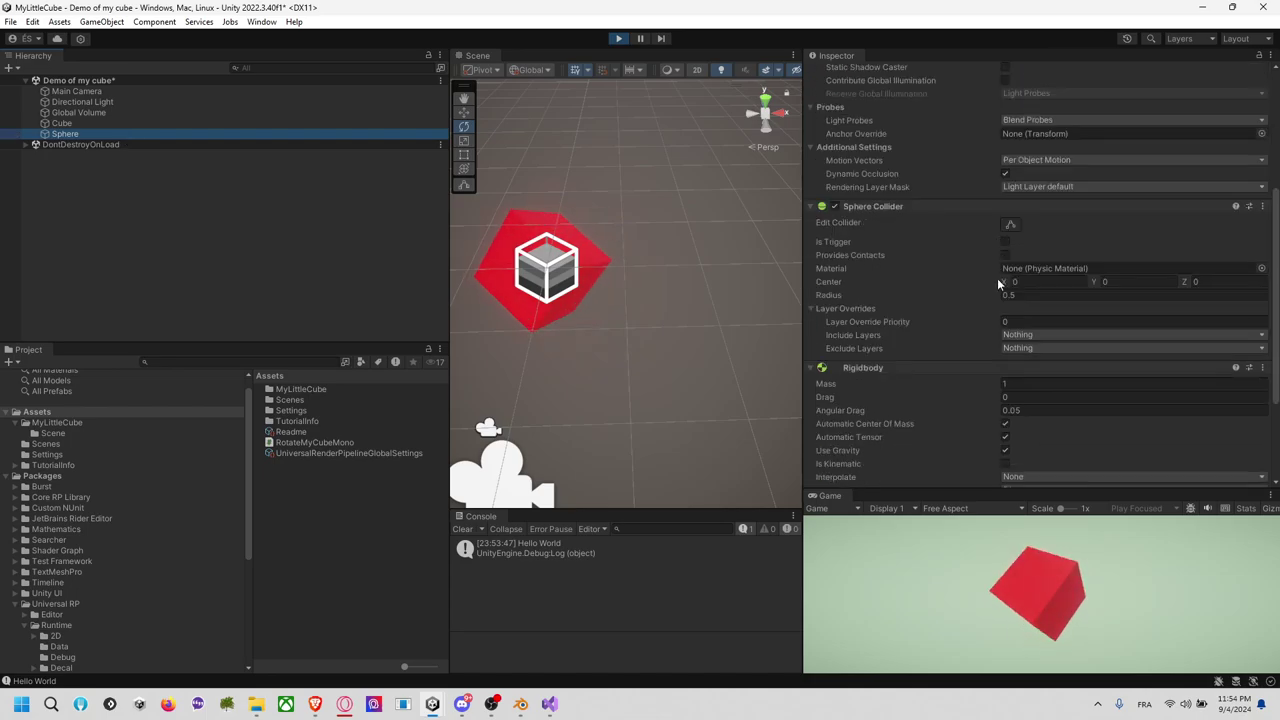
{"action": "scroll", "coordinate": [998, 284], "scroll_direction": "down", "scroll_amount": 3}
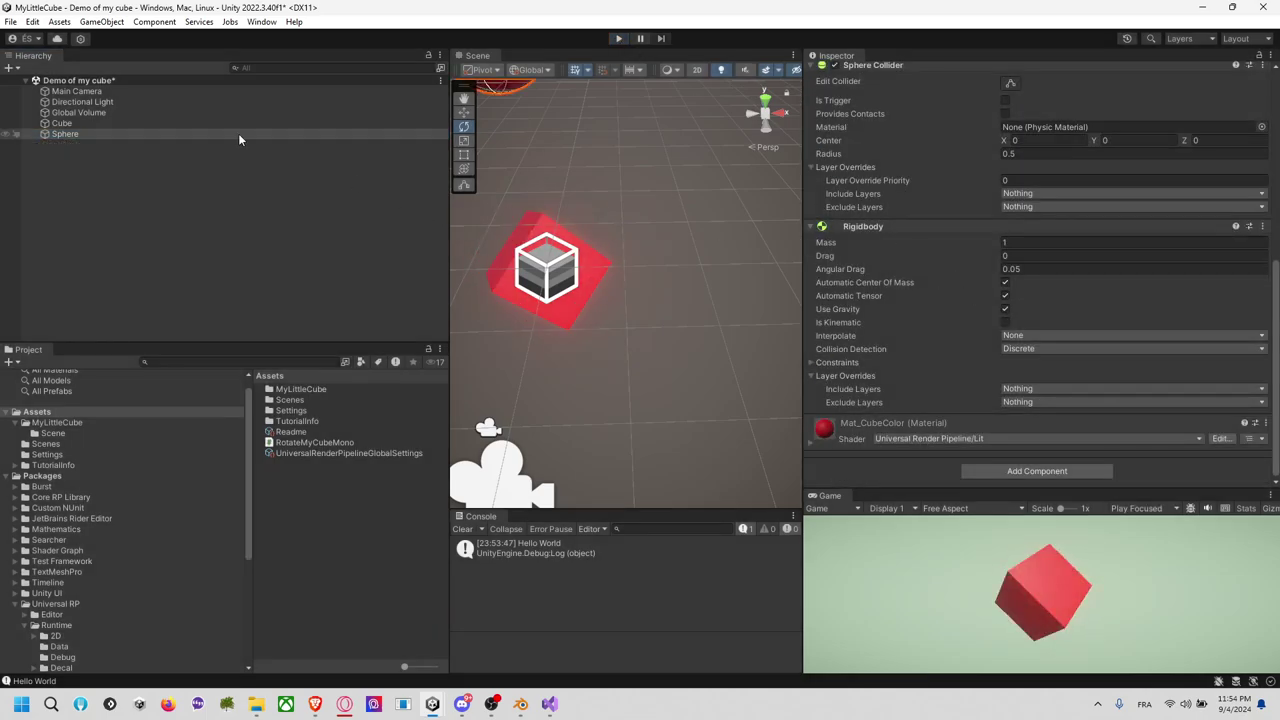
{"action": "left_click", "coordinate": [240, 124]}
{"action": "left_click", "coordinate": [240, 134]}
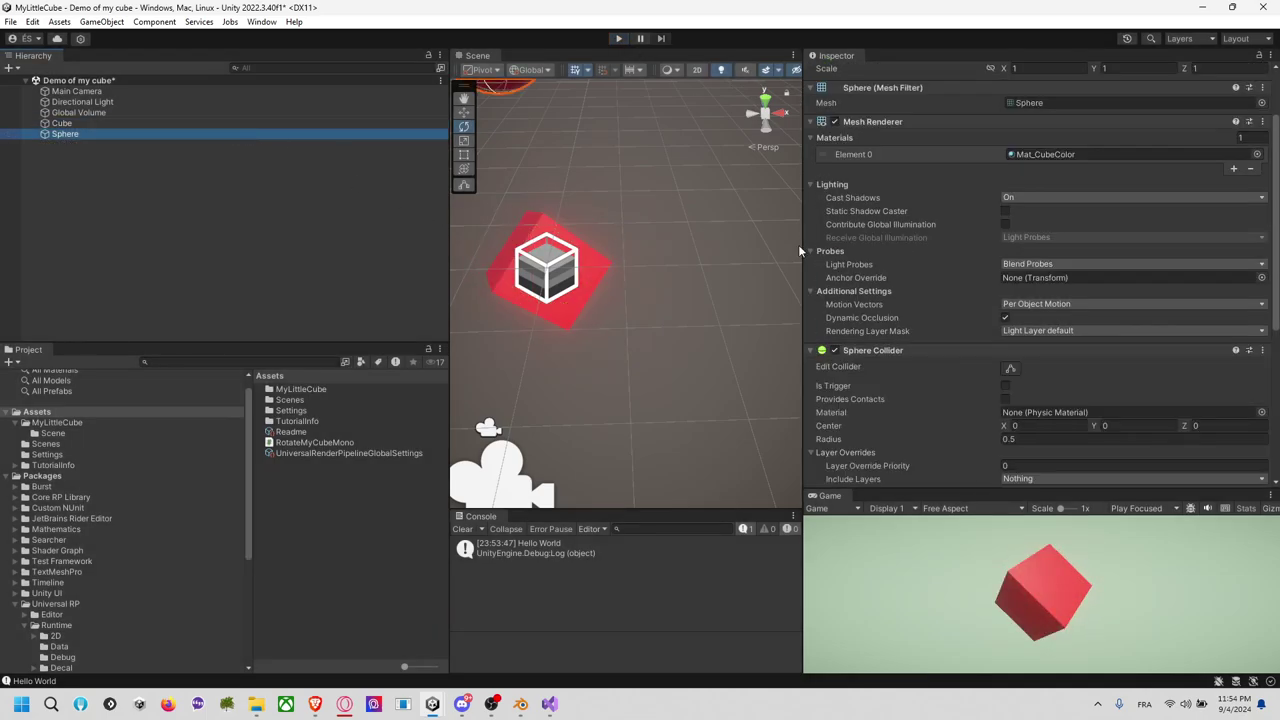
Step: Set the Cube's rotation Speed to 40 and deselect it
{"action": "left_click", "coordinate": [274, 123]}
{"action": "left_click", "coordinate": [1062, 404]}
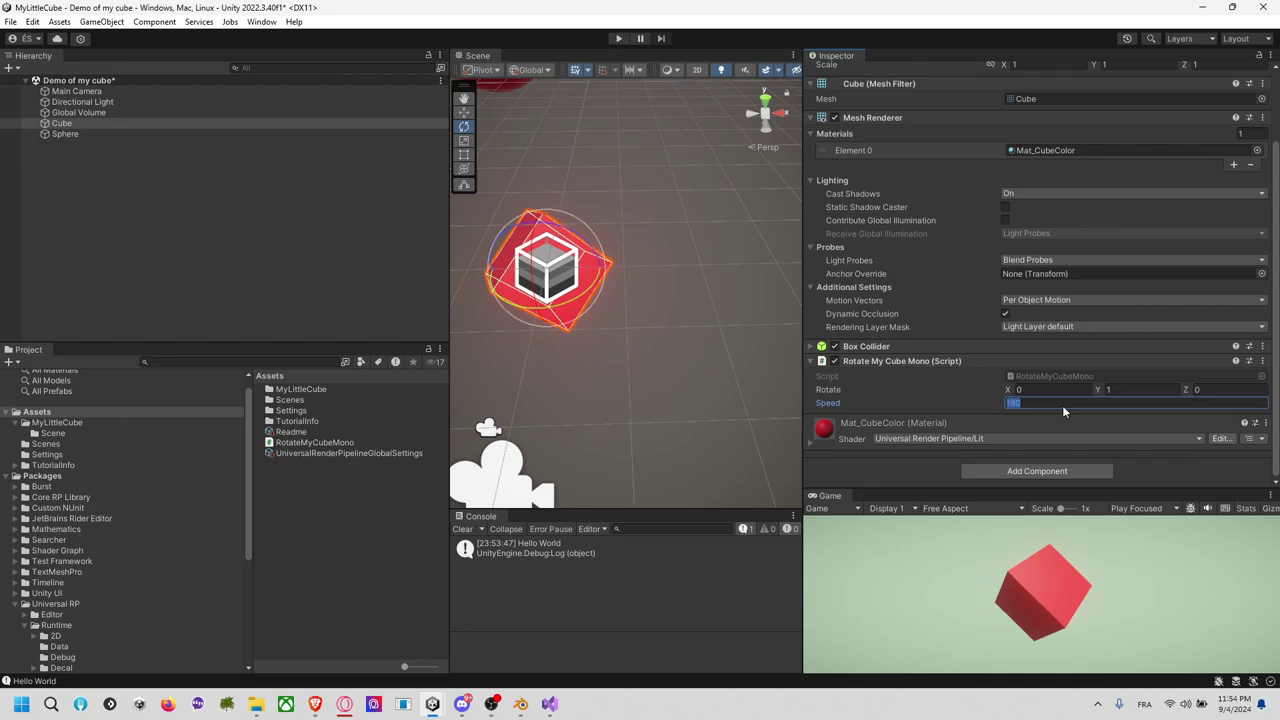
{"action": "type", "text": "40"}
{"action": "left_click", "coordinate": [233, 181]}
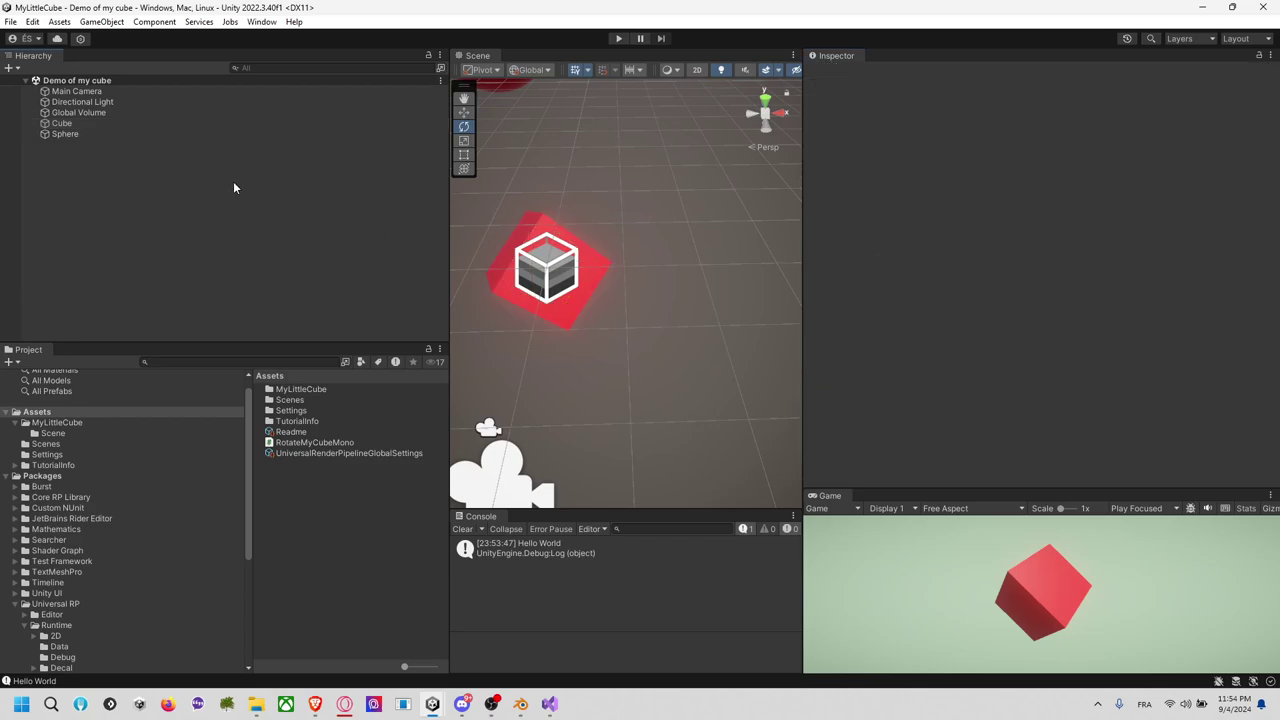
{"action": "right_click_drag", "start_coordinate": [640, 187], "coordinate": [631, 271]}
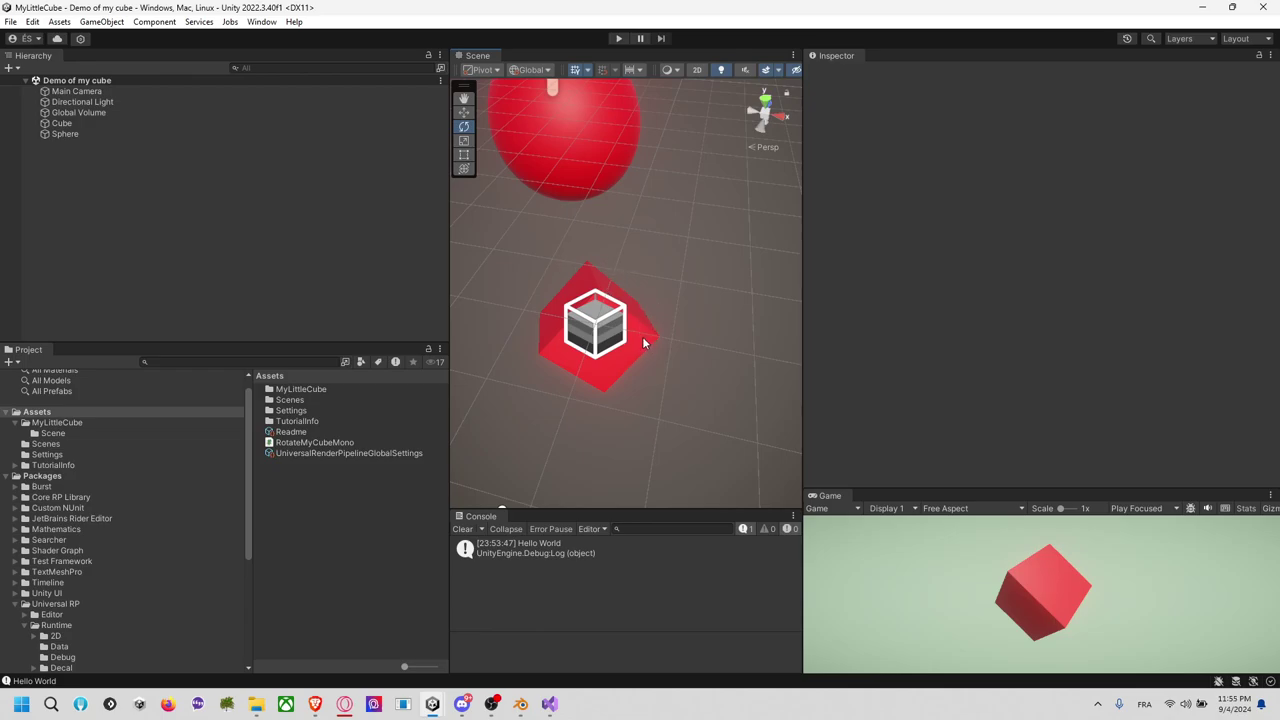
{"action": "key", "text": "alt+Tab"}
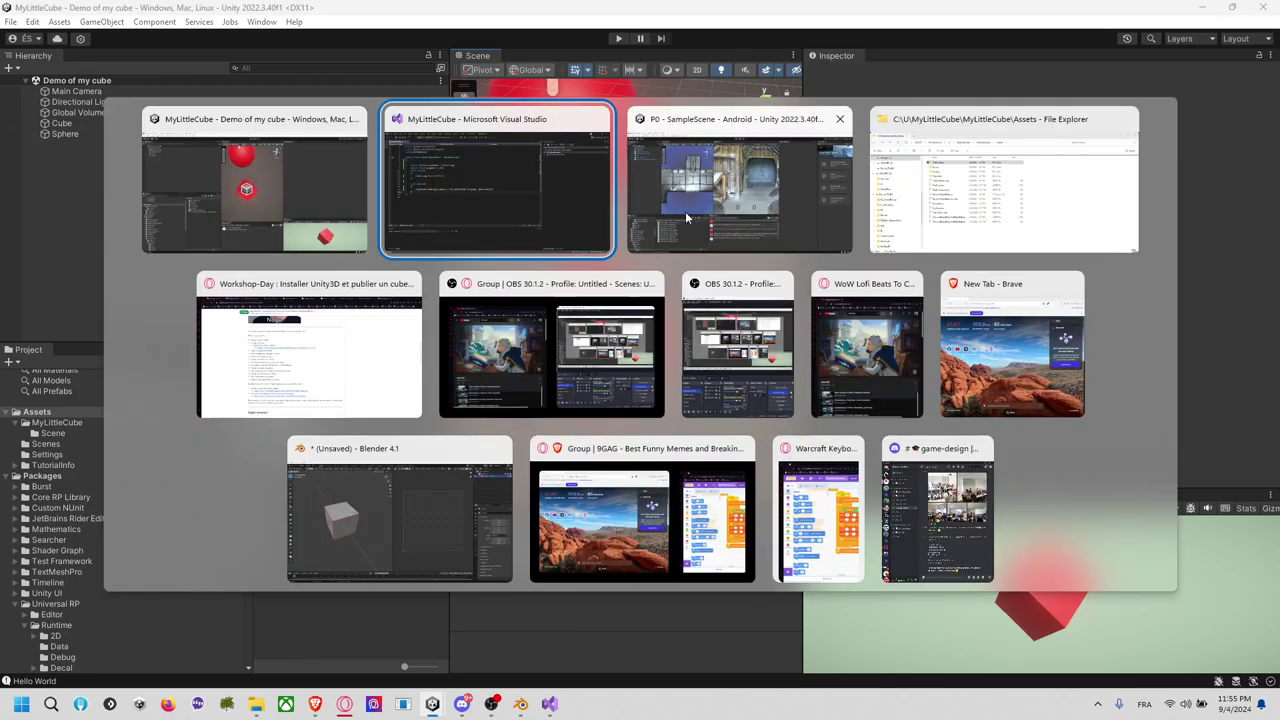
Step: Switch to Brave and load youtube.com
{"action": "key", "text": "Escape"}
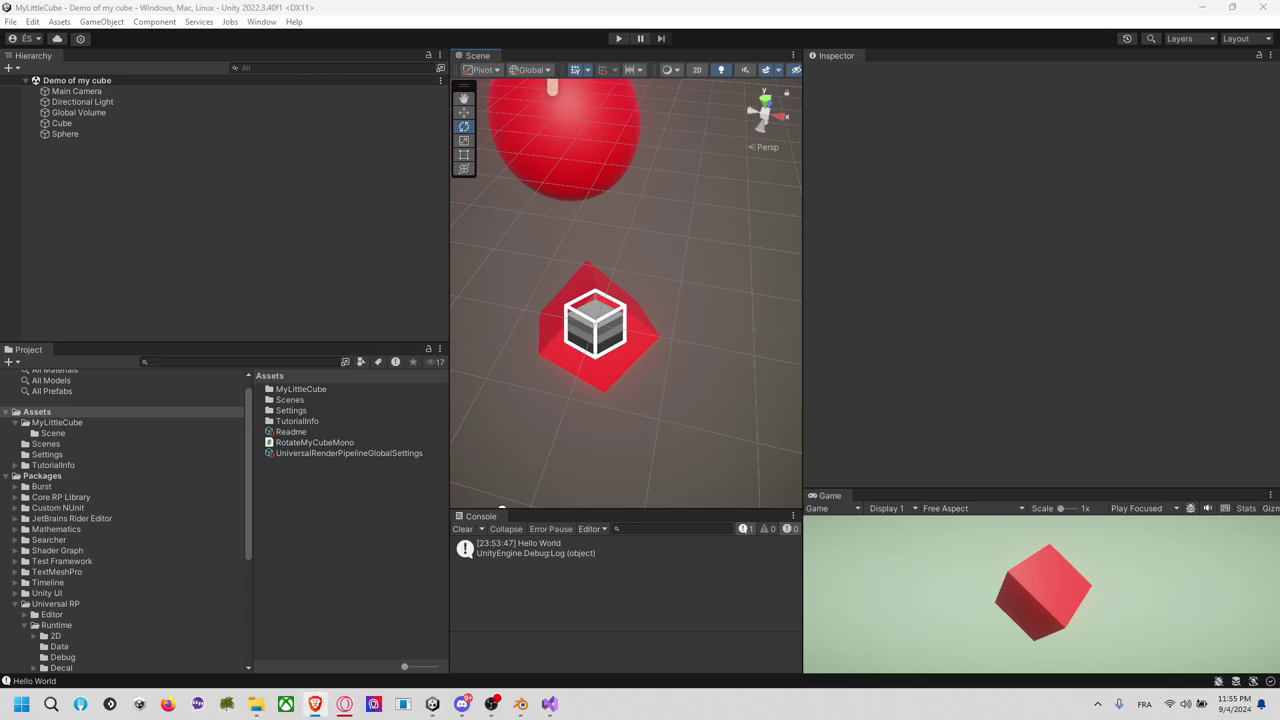
{"action": "left_click", "coordinate": [315, 704]}
{"action": "left_click", "coordinate": [644, 156]}
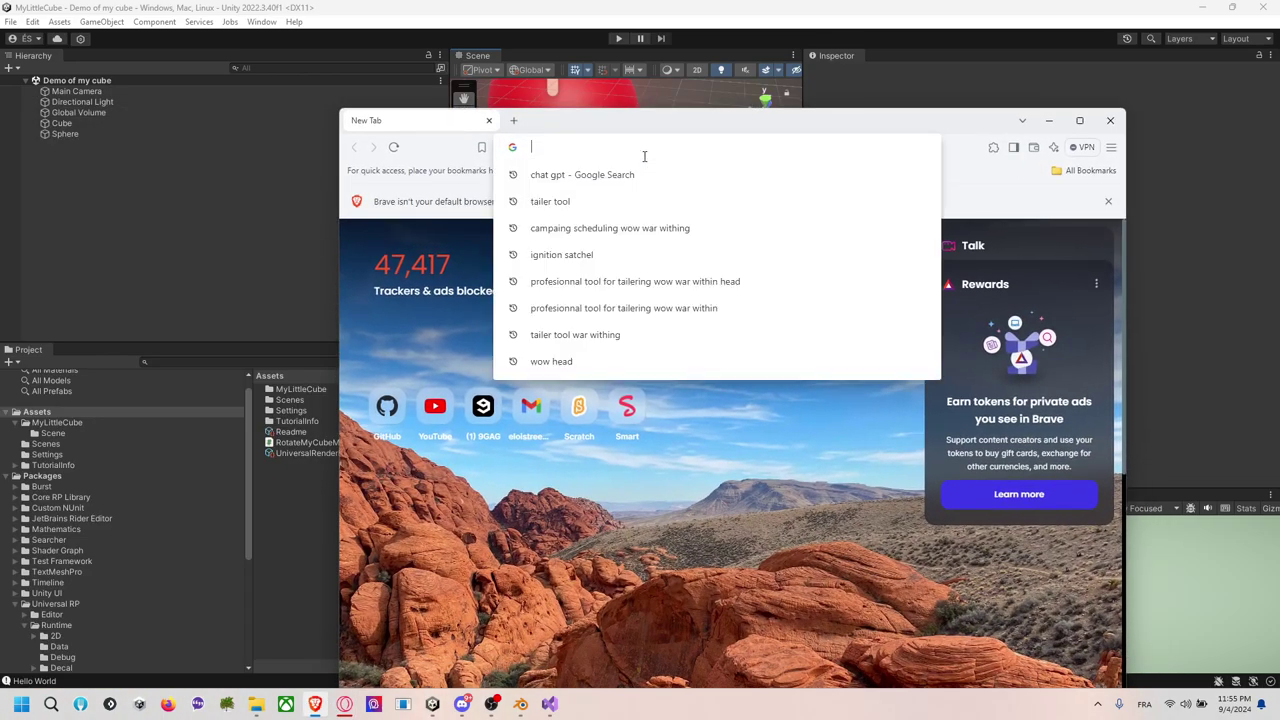
{"action": "type", "text": "youtube.com"}
{"action": "key", "text": "Return"}
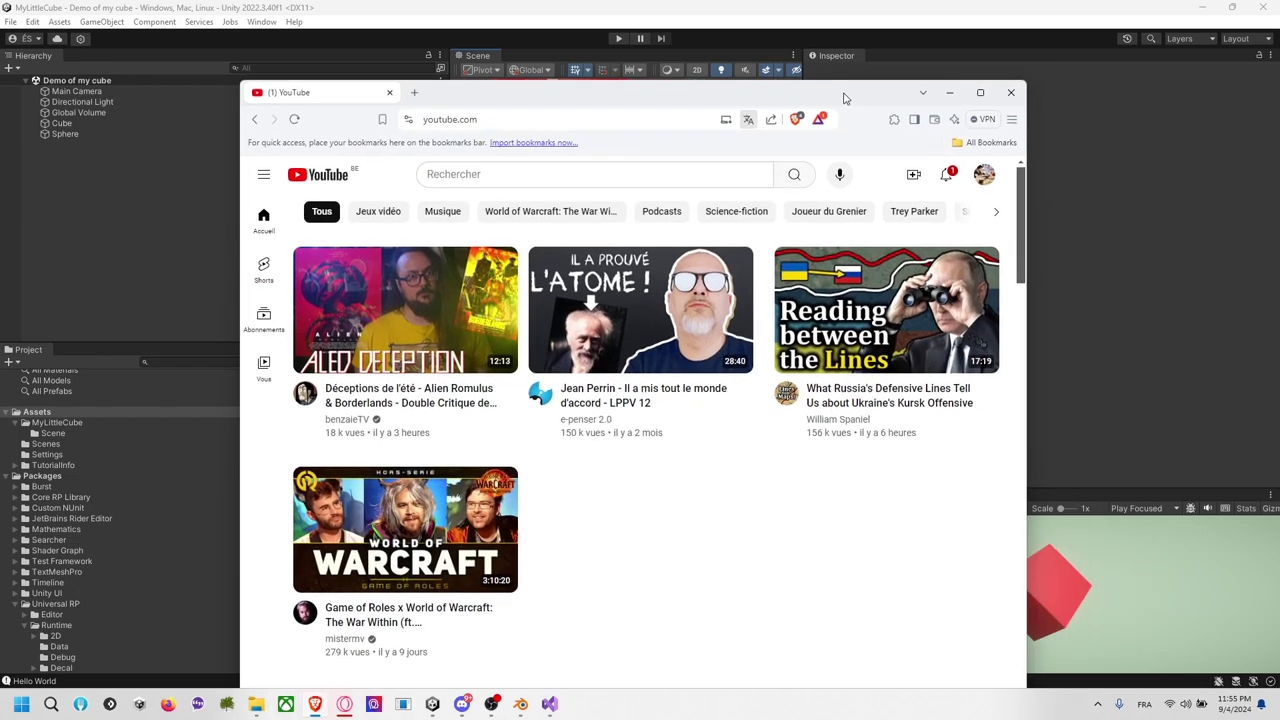
{"action": "left_click_drag", "start_coordinate": [948, 126], "coordinate": [829, 136]}
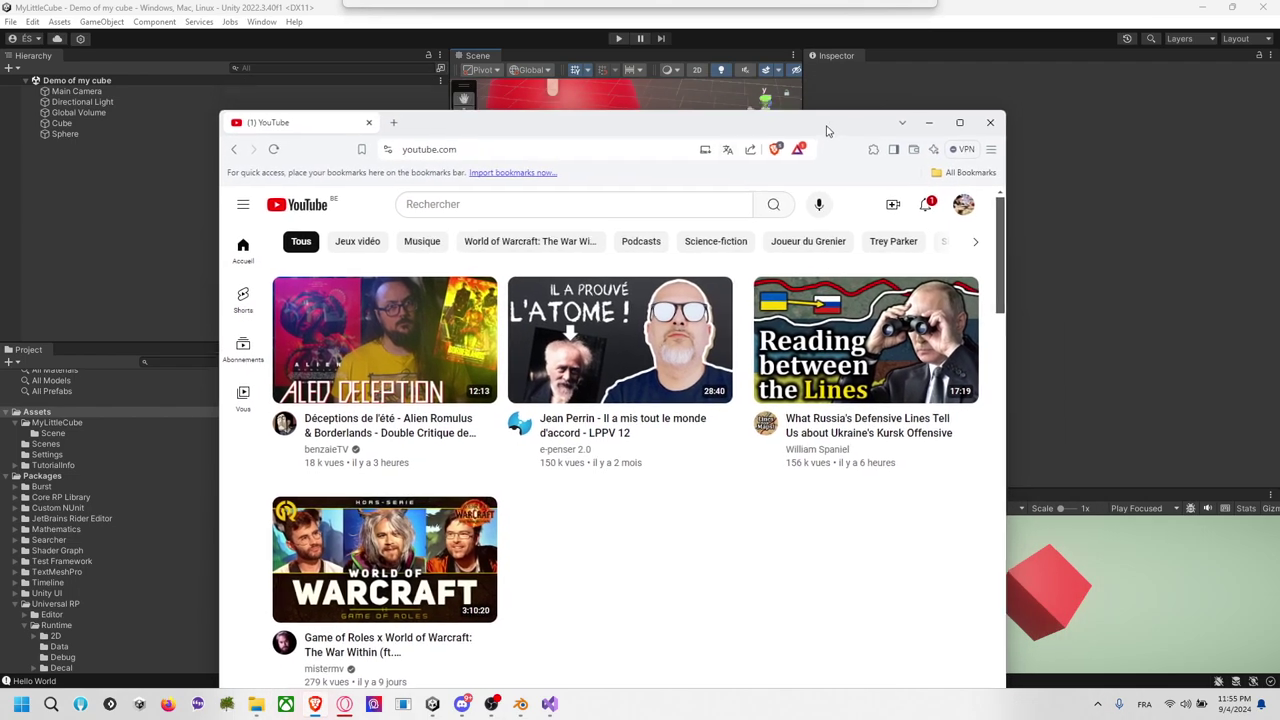
Step: Search YouTube for 'sound moew', then 'moew box'
{"action": "left_click", "coordinate": [632, 217]}
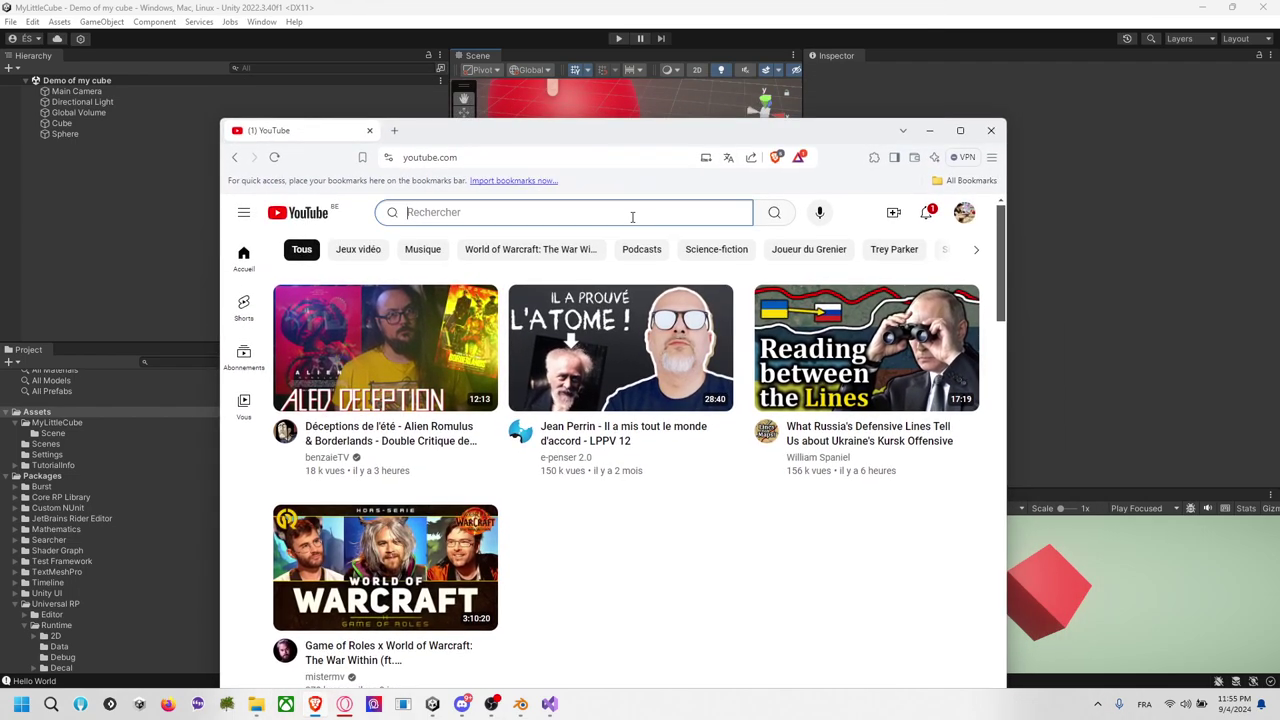
{"action": "type", "text": "sou"}
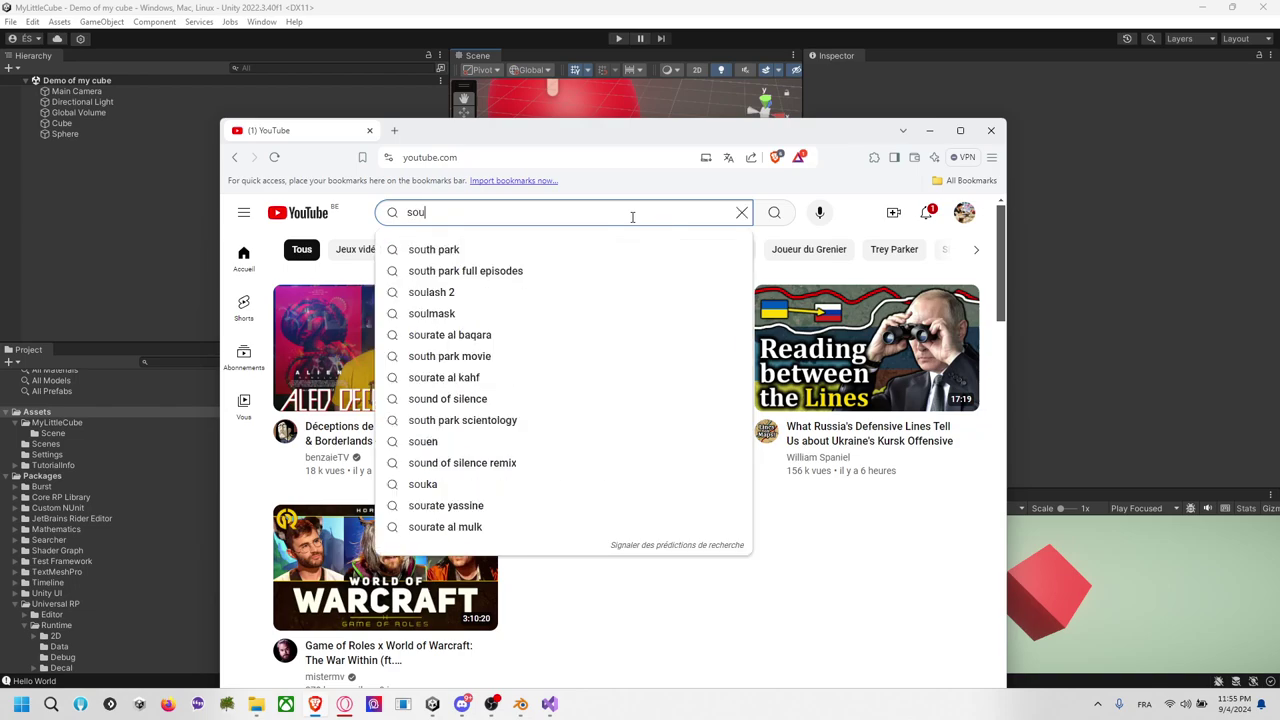
{"action": "type", "text": "nd"}
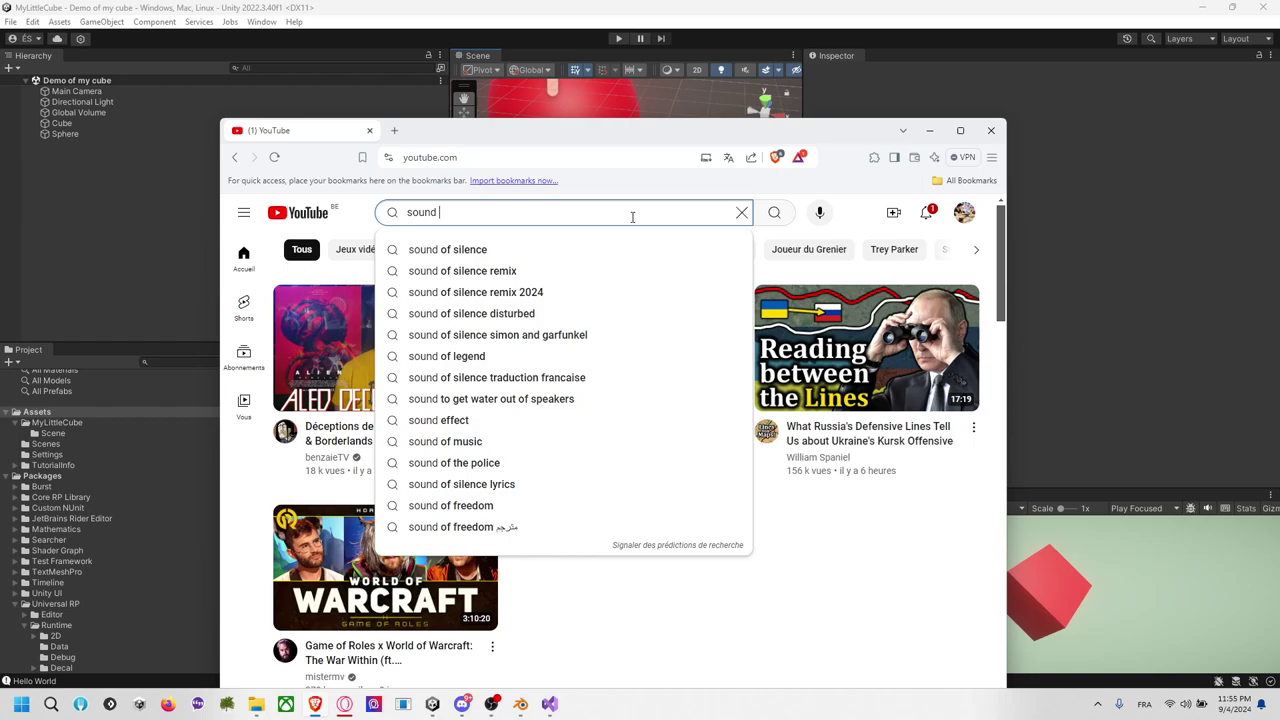
{"action": "type", "text": " m"}
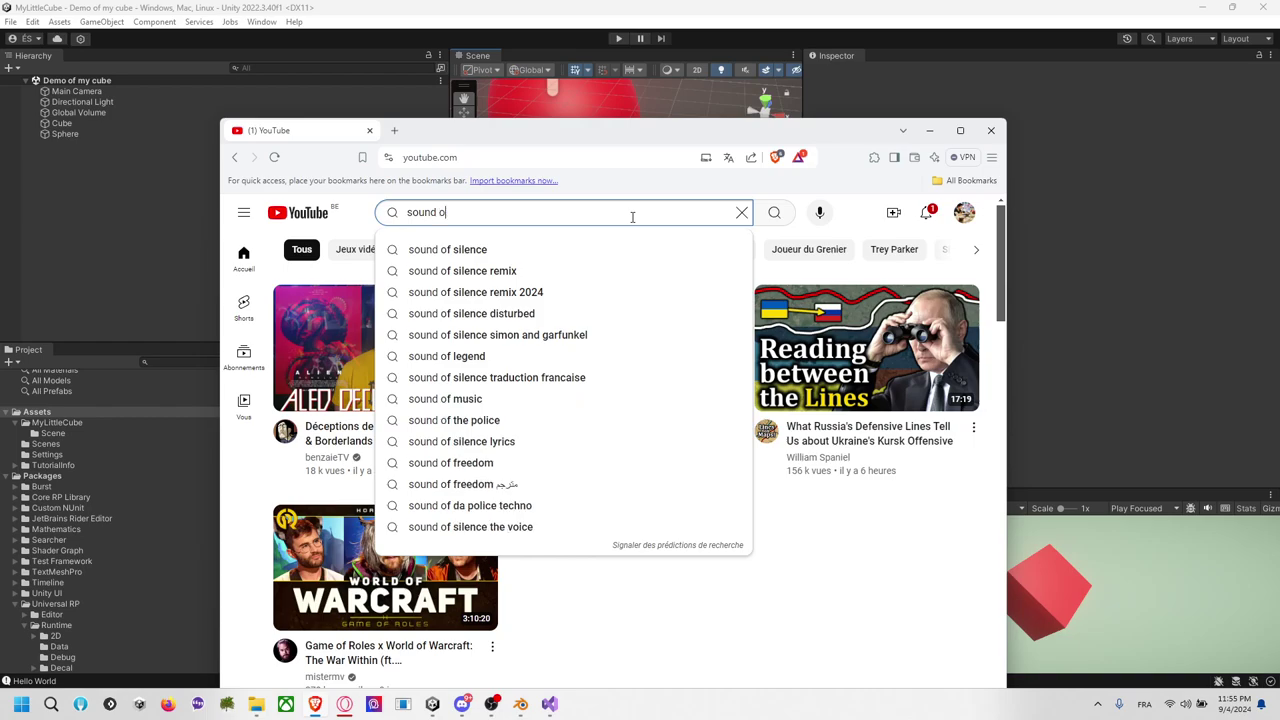
{"action": "type", "text": "oeu"}
{"action": "key", "text": "BackSpace"}
{"action": "type", "text": "w"}
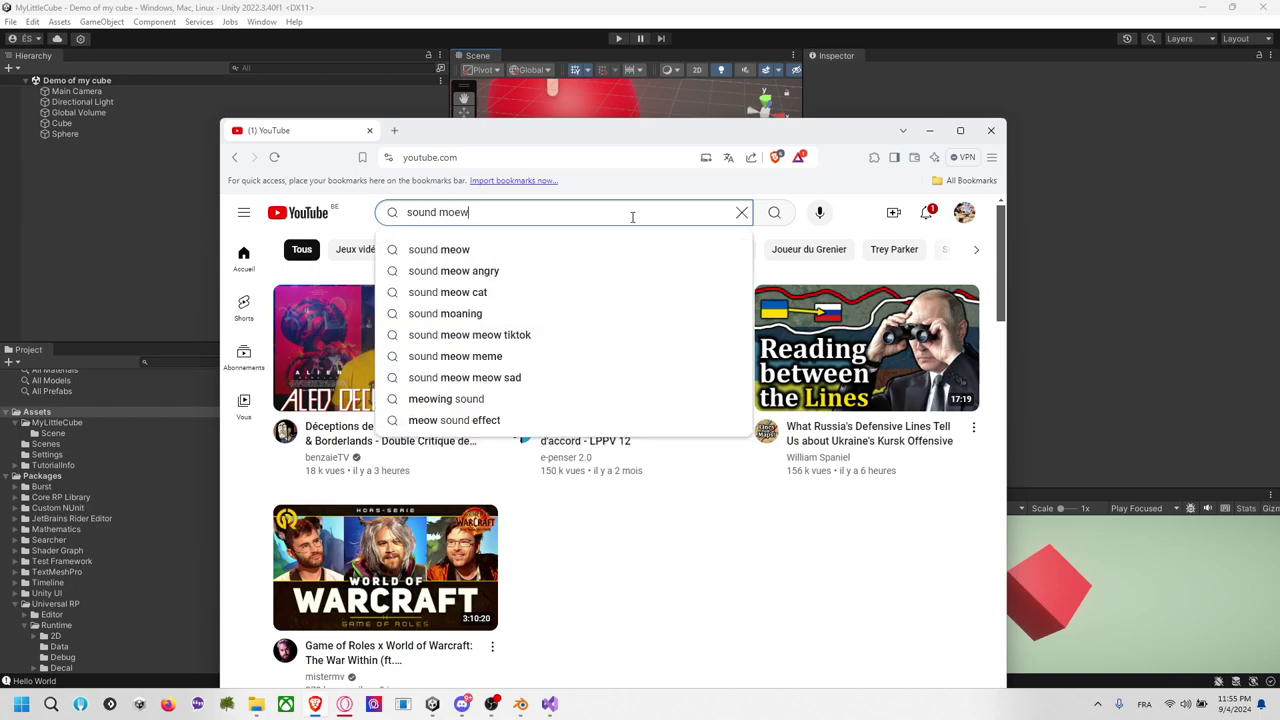
{"action": "key", "text": "Return"}
{"action": "left_click", "coordinate": [632, 216]}
{"action": "left_click_drag", "start_coordinate": [632, 216], "coordinate": [338, 196]}
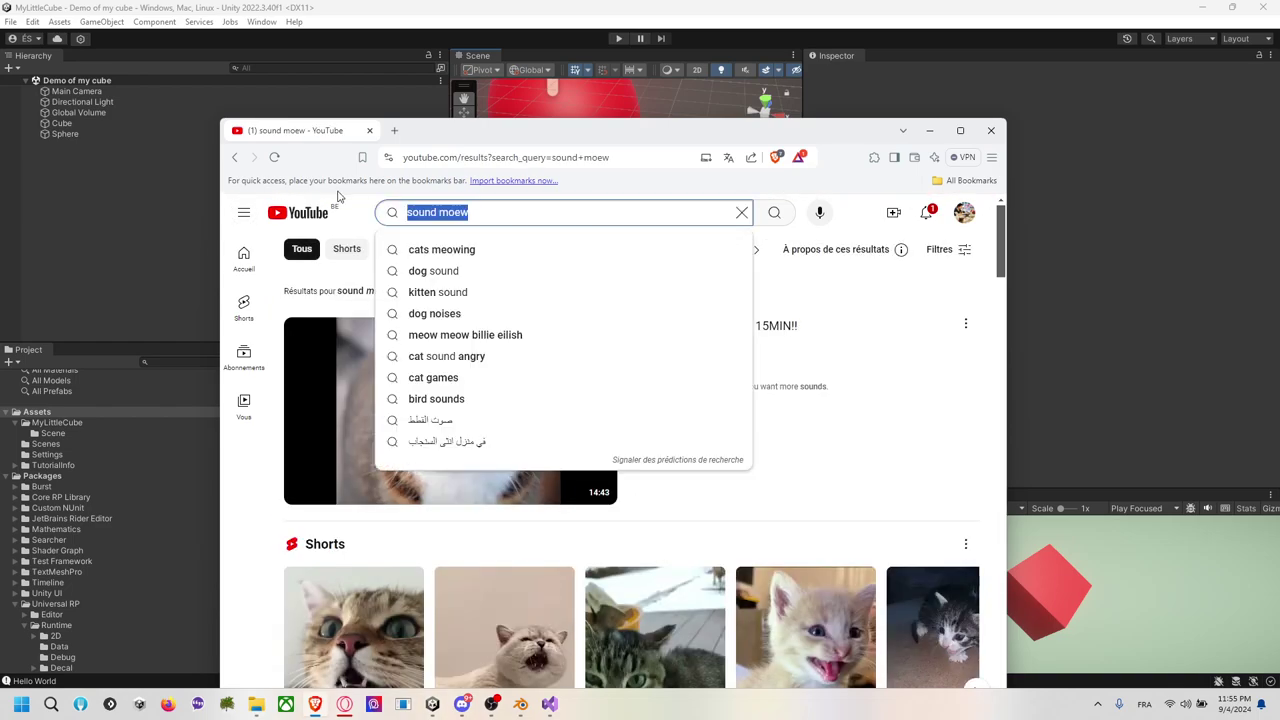
{"action": "type", "text": "meow "}
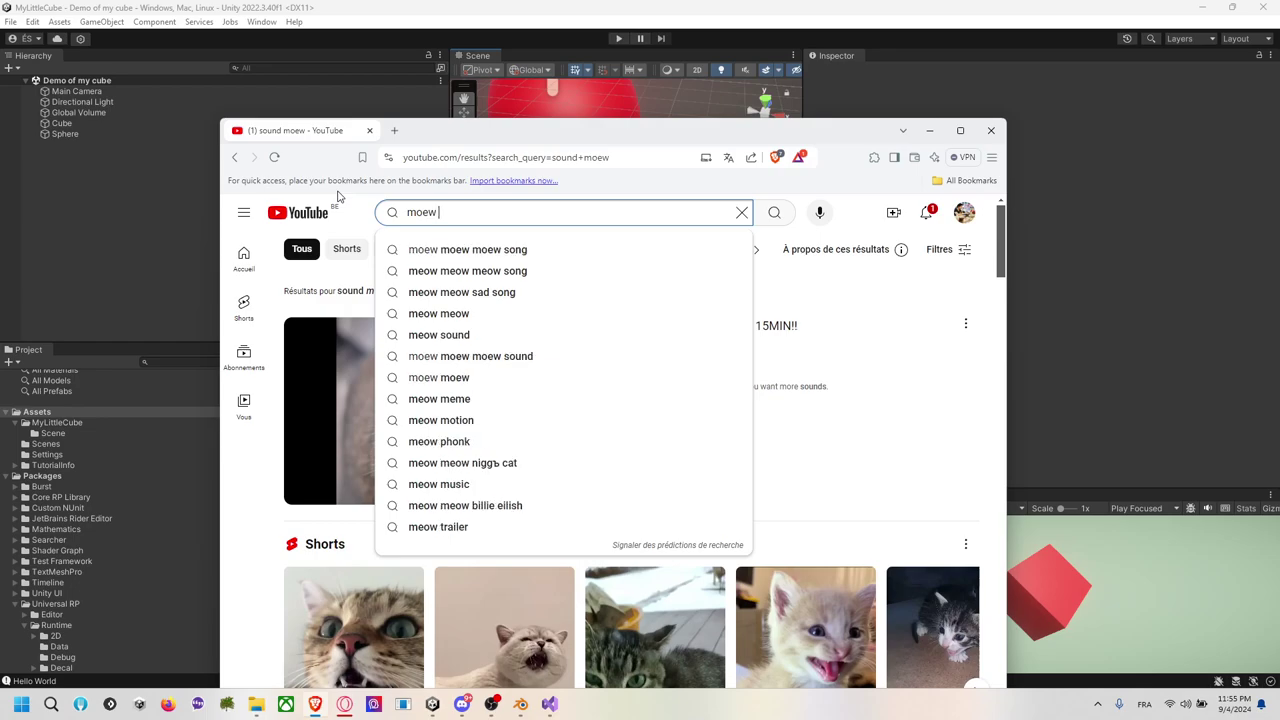
{"action": "type", "text": "box"}
{"action": "key", "text": "Return"}
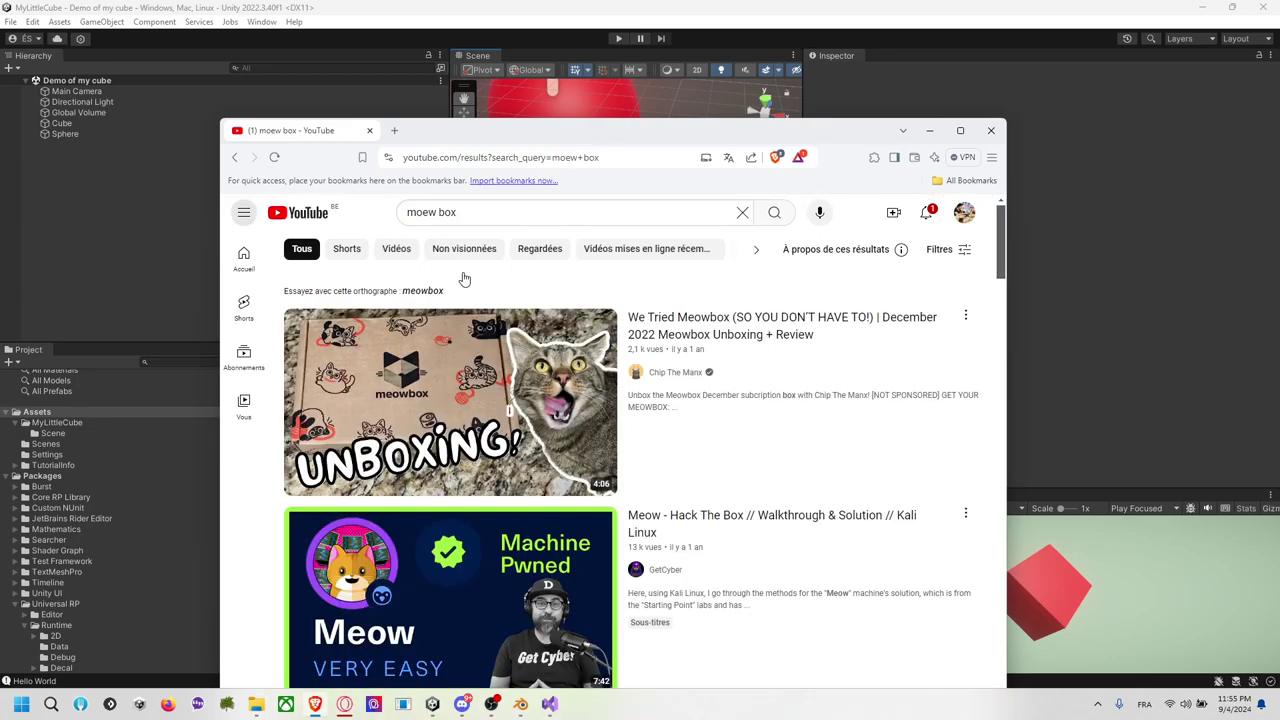
Step: Replace the YouTube query with 'cow box sound' and search
{"action": "scroll", "coordinate": [553, 344], "scroll_direction": "down", "scroll_amount": 5}
{"action": "scroll", "coordinate": [553, 344], "scroll_direction": "up", "scroll_amount": 3}
{"action": "left_click_drag", "start_coordinate": [470, 212], "coordinate": [268, 197]}
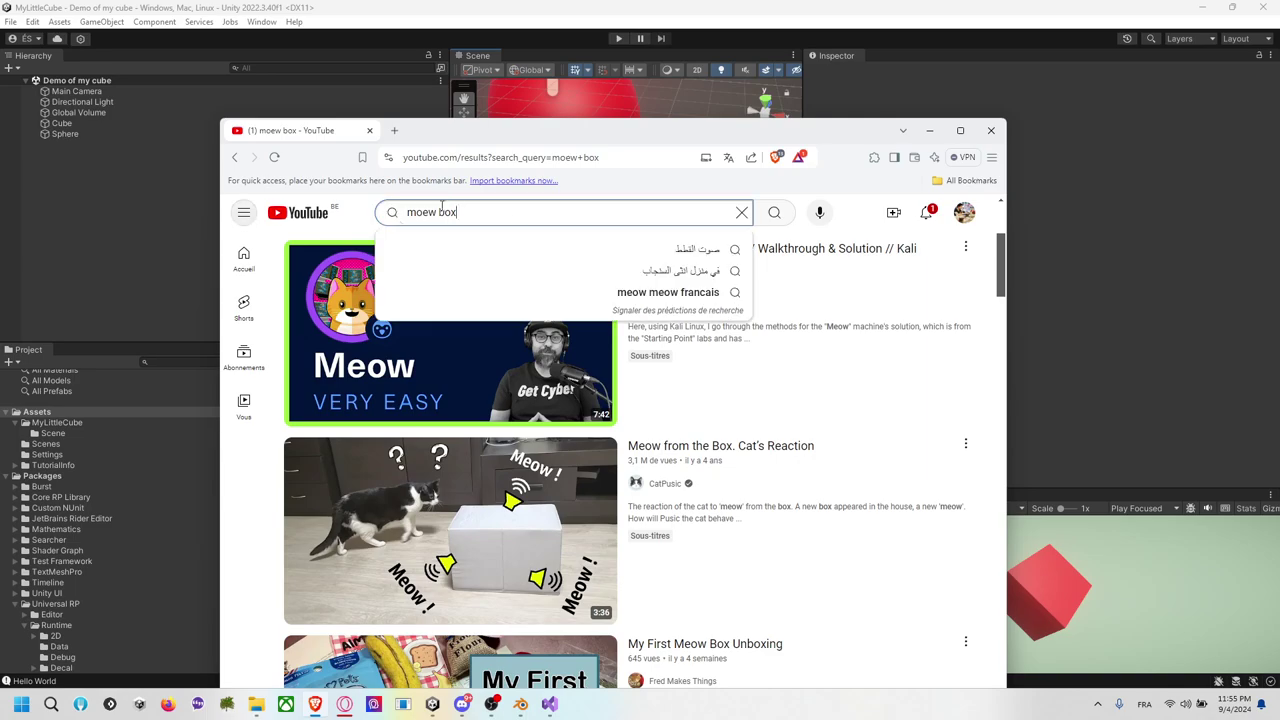
{"action": "type", "text": "cow box s"}
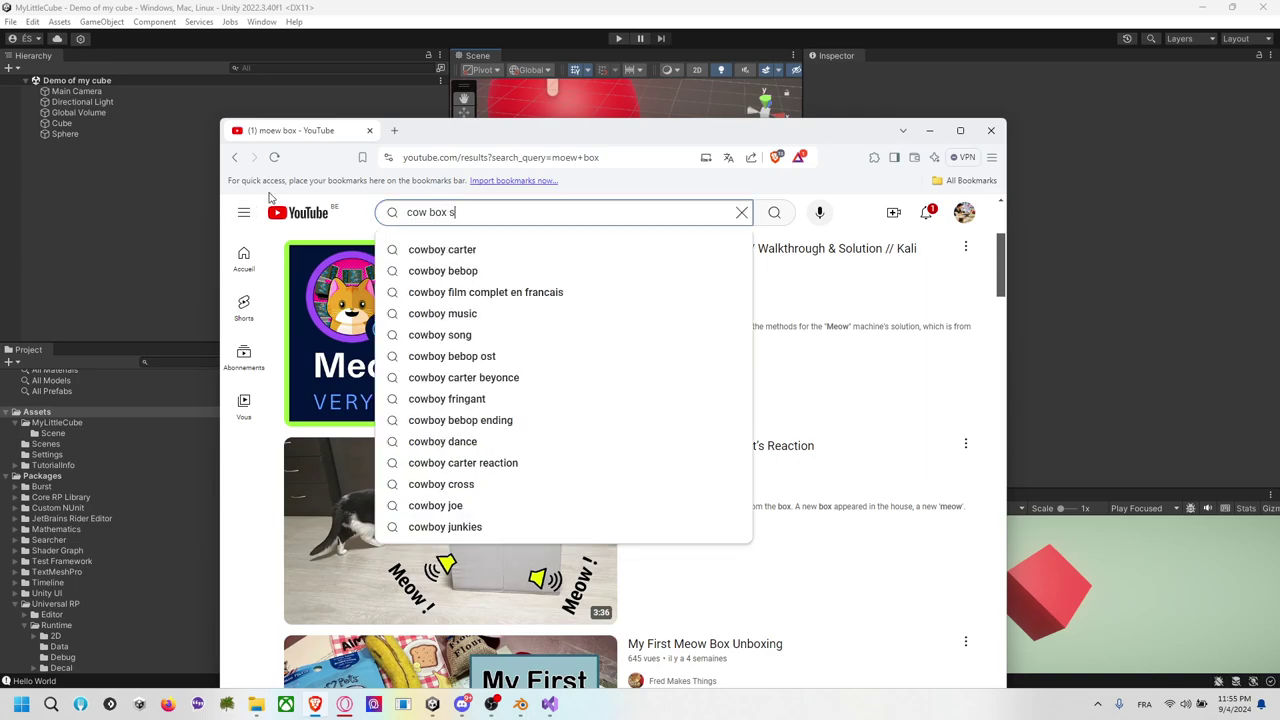
{"action": "type", "text": "ound"}
{"action": "key", "text": "Return"}
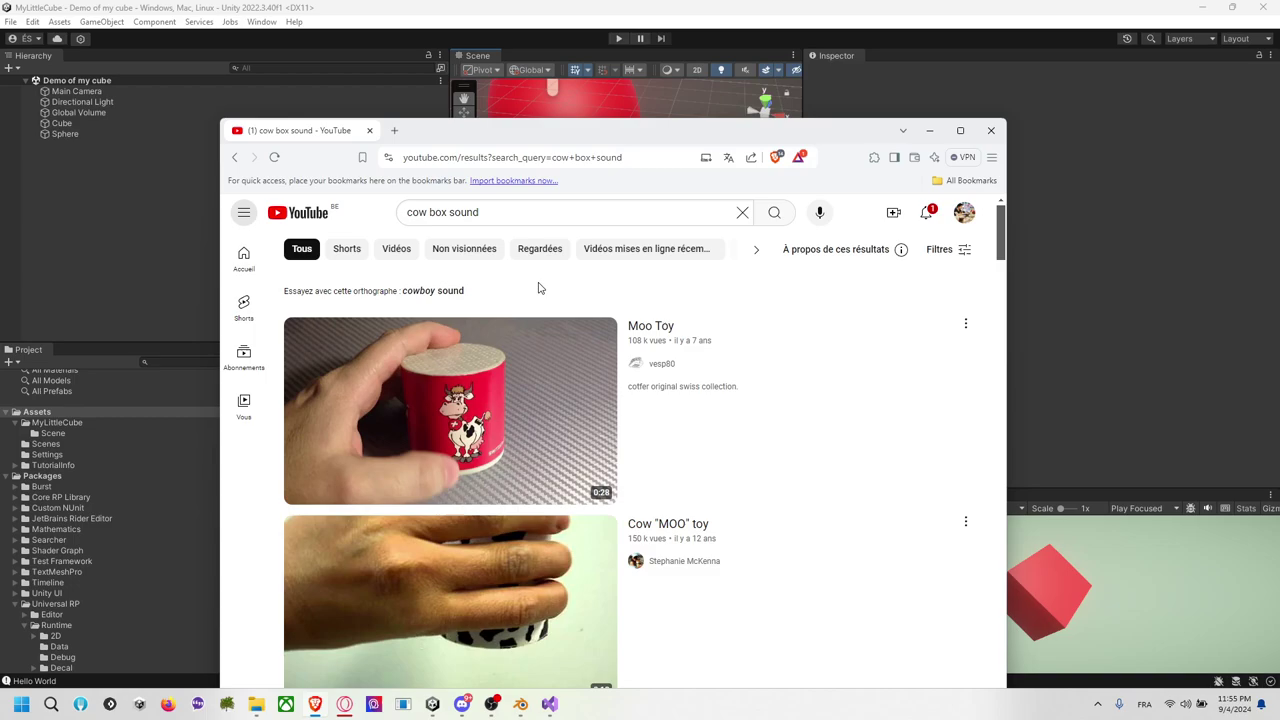
Step: Open the Moo Toy video, scrub to its moo near the end, and copy the video URL
{"action": "left_click", "coordinate": [656, 328]}
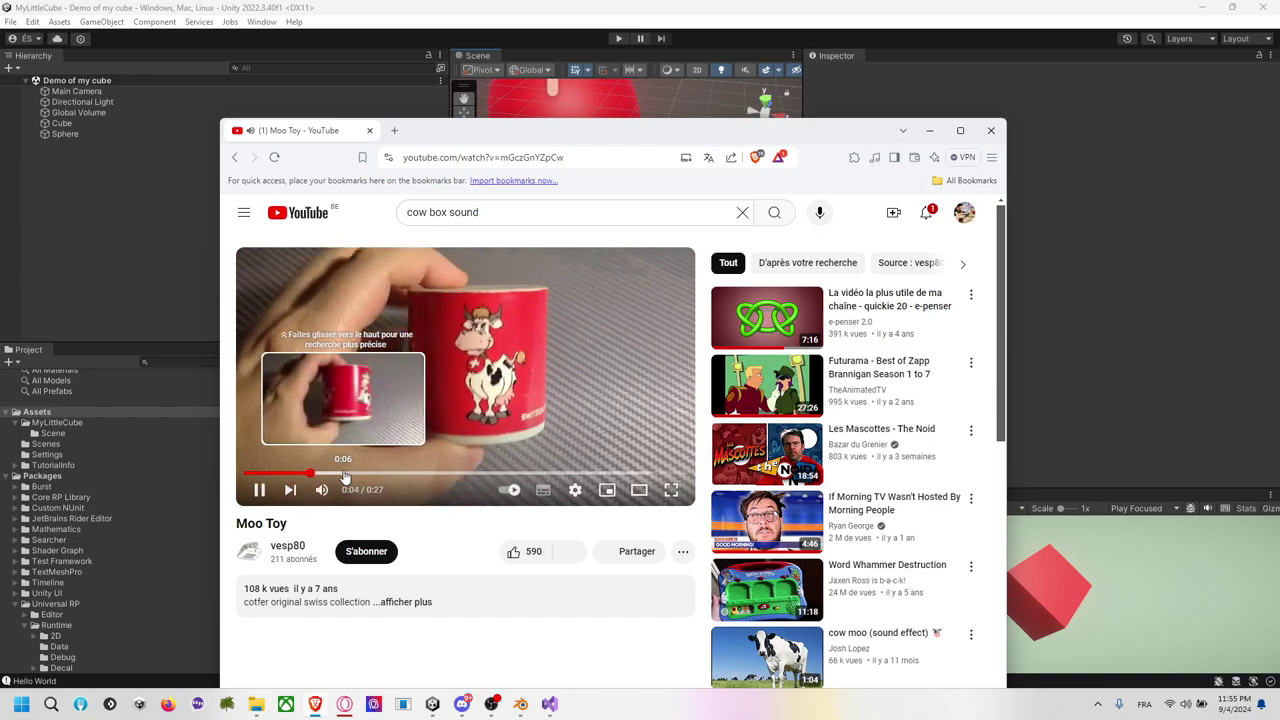
{"action": "left_click", "coordinate": [440, 474]}
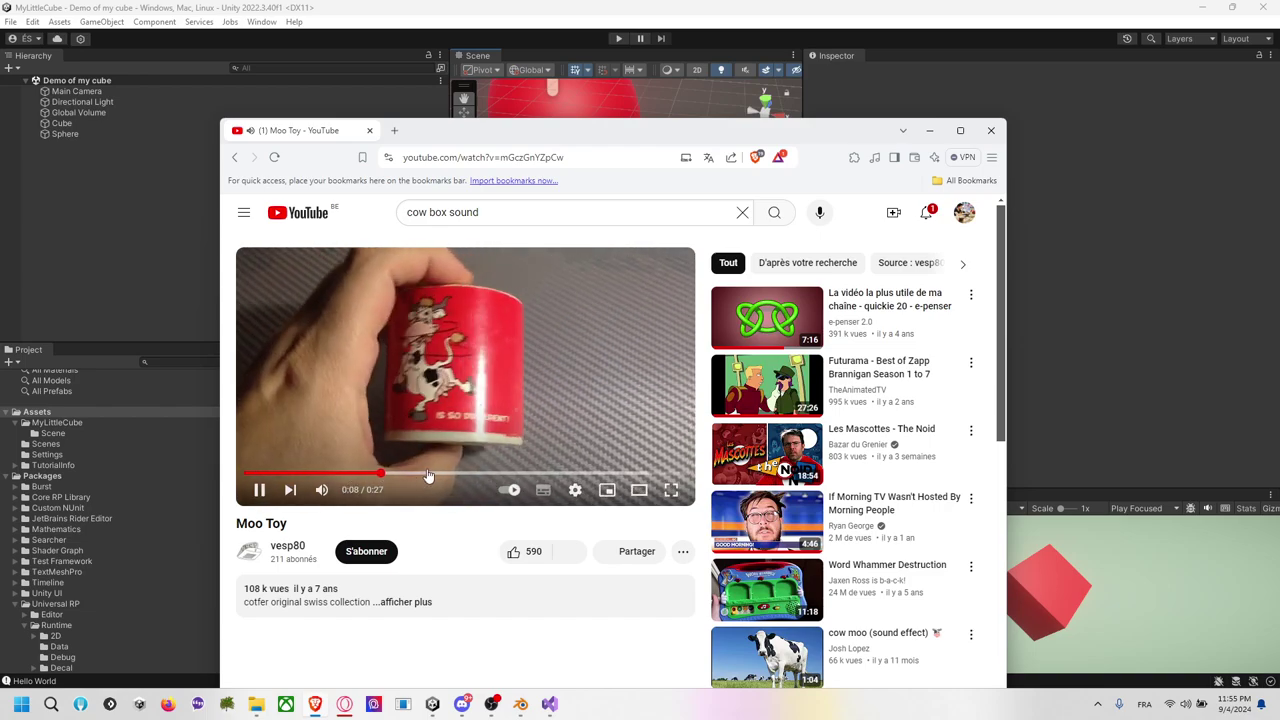
{"action": "left_click_drag", "start_coordinate": [482, 458], "coordinate": [631, 470]}
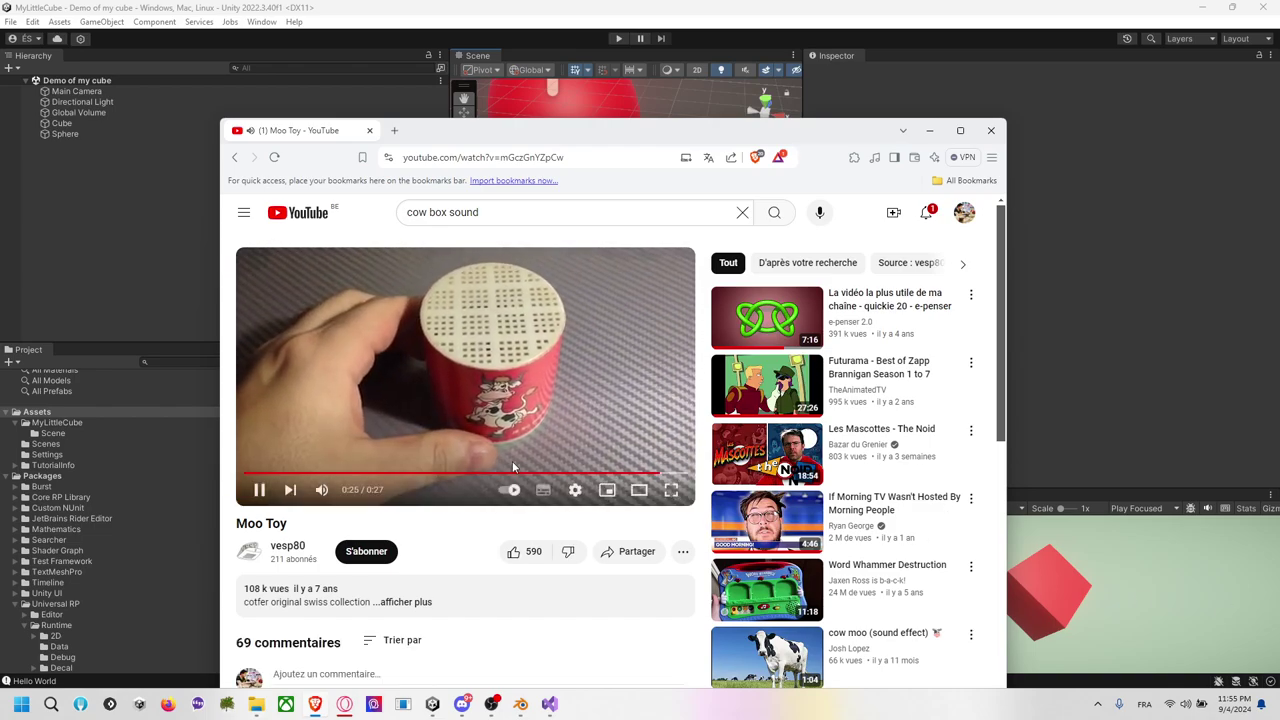
{"action": "left_click", "coordinate": [263, 487]}
{"action": "right_click", "coordinate": [452, 355]}
{"action": "left_click", "coordinate": [515, 399]}
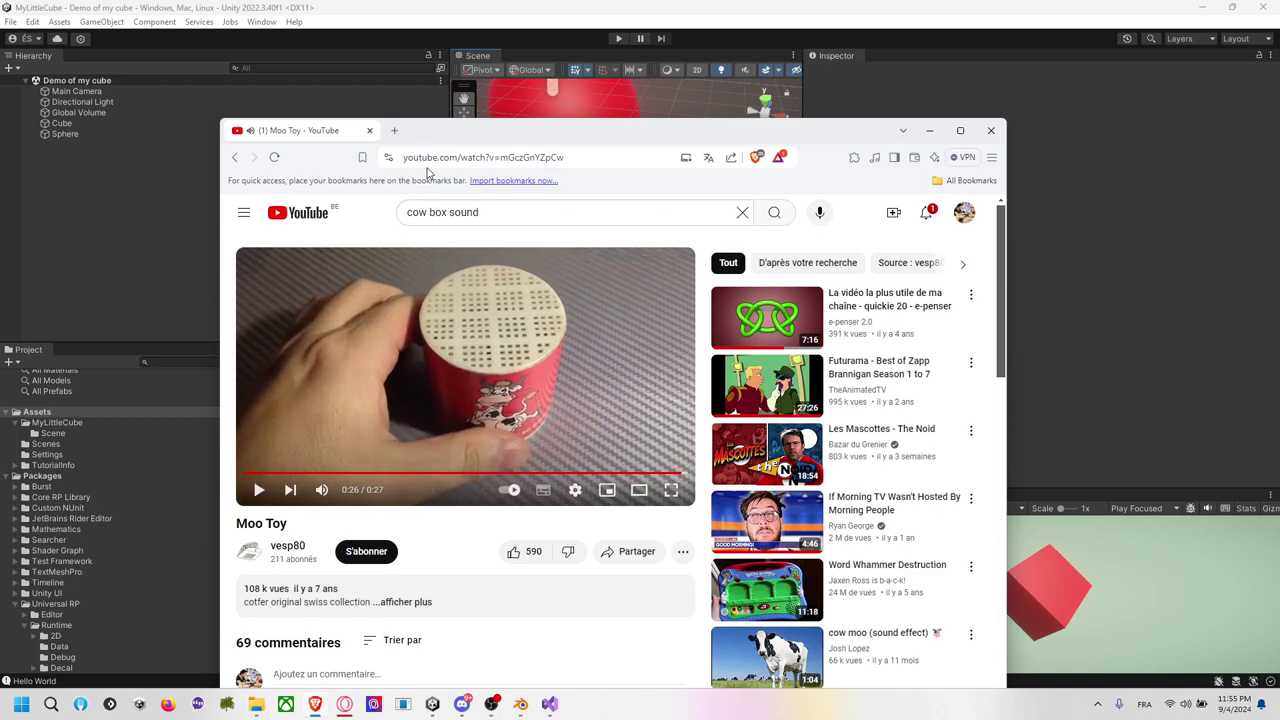
Step: Search 'audiacity' in a new tab, open audacityteam.org, then start another blank tab
{"action": "left_click", "coordinate": [396, 132]}
{"action": "type", "text": "audio"}
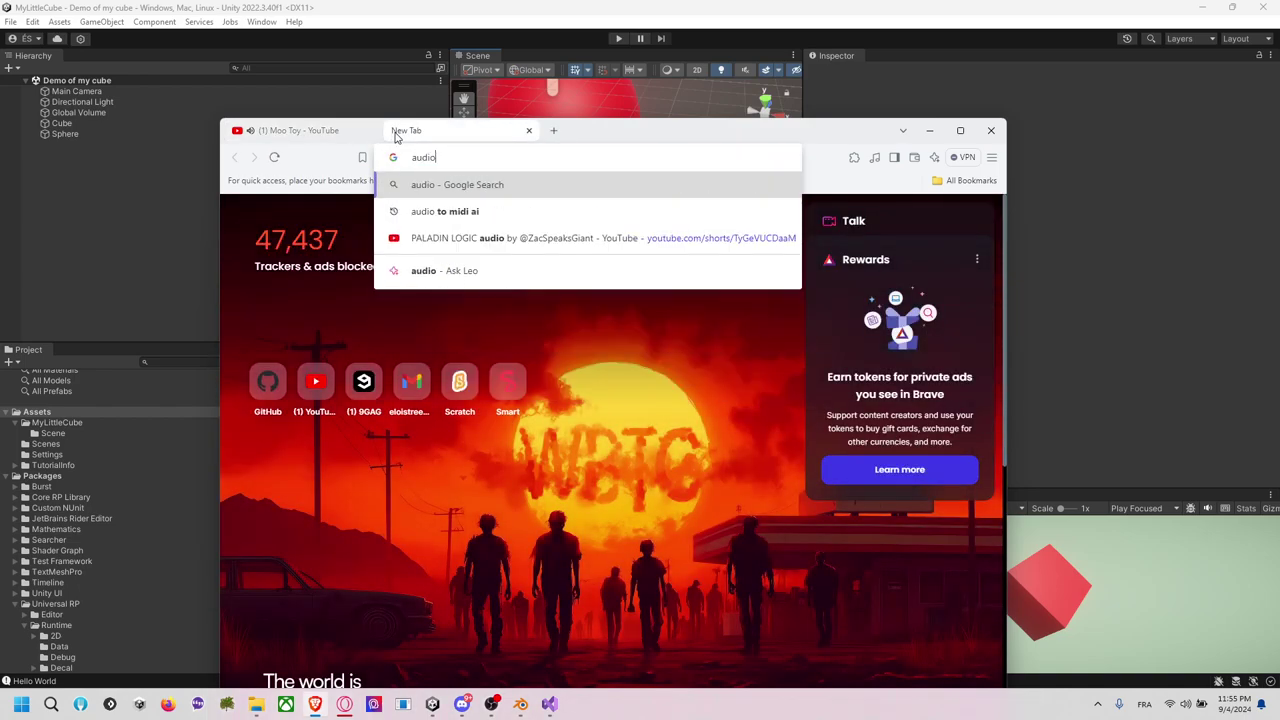
{"action": "key", "text": "BackSpace"}
{"action": "type", "text": "acity"}
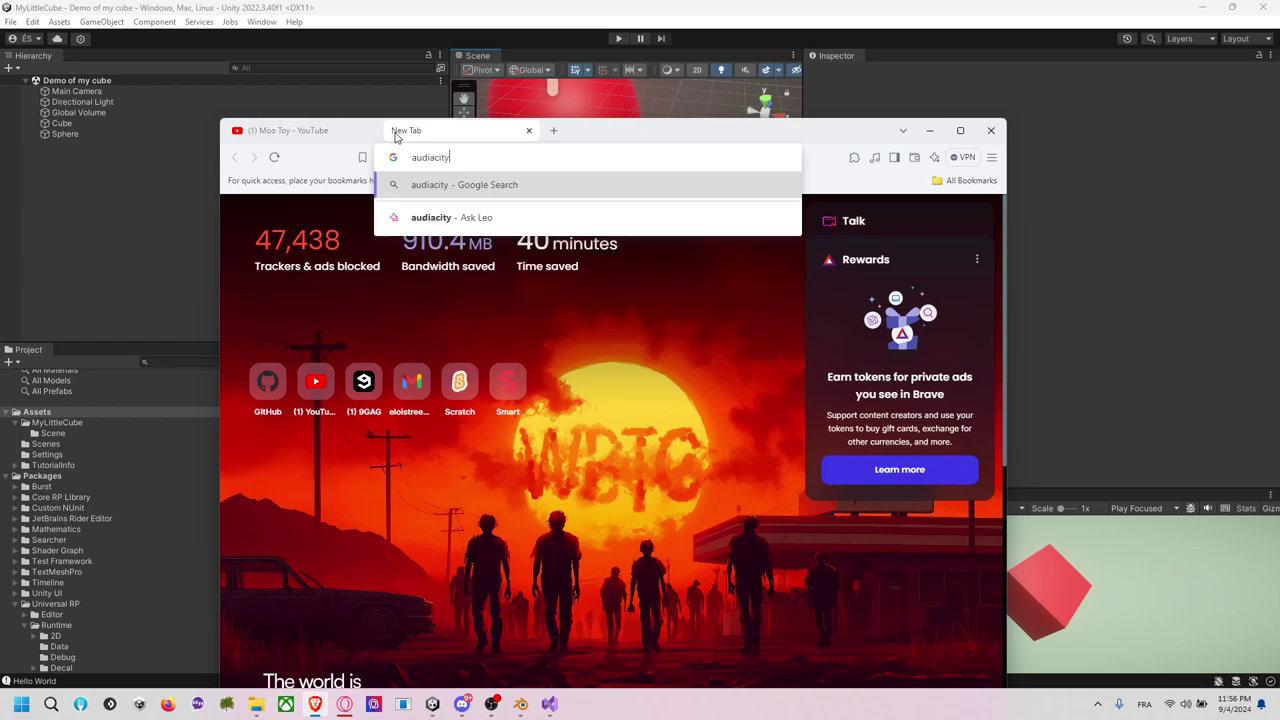
{"action": "key", "text": "Return"}
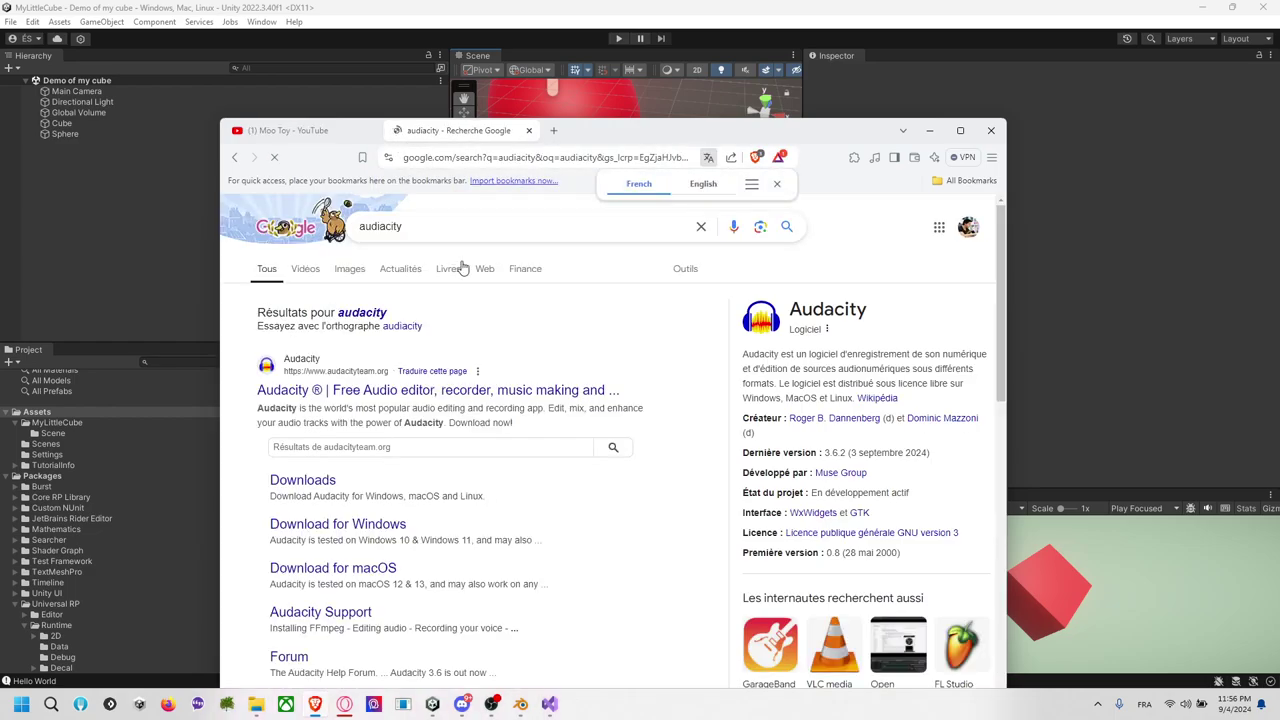
{"action": "left_click", "coordinate": [270, 390]}
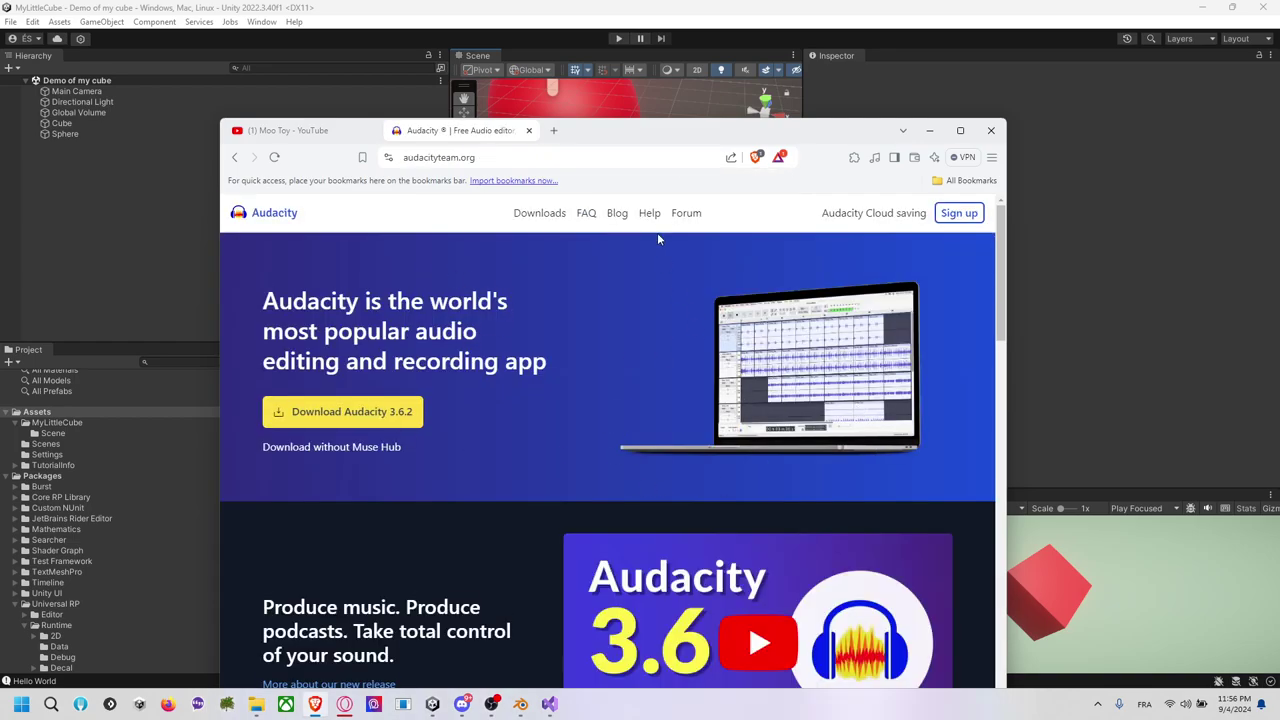
{"action": "left_click", "coordinate": [555, 131]}
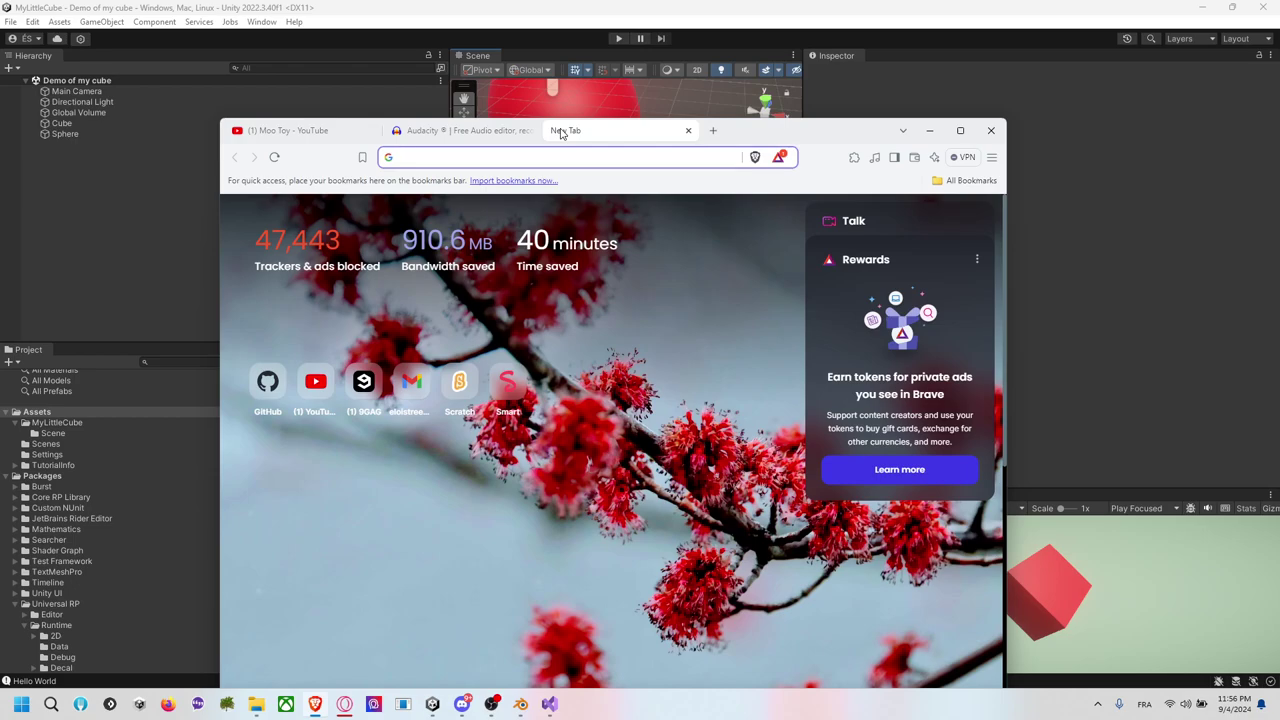
Step: Search the web for a 'youtube to mp3' converter
{"action": "type", "text": "youtub"}
{"action": "key", "text": "Return"}
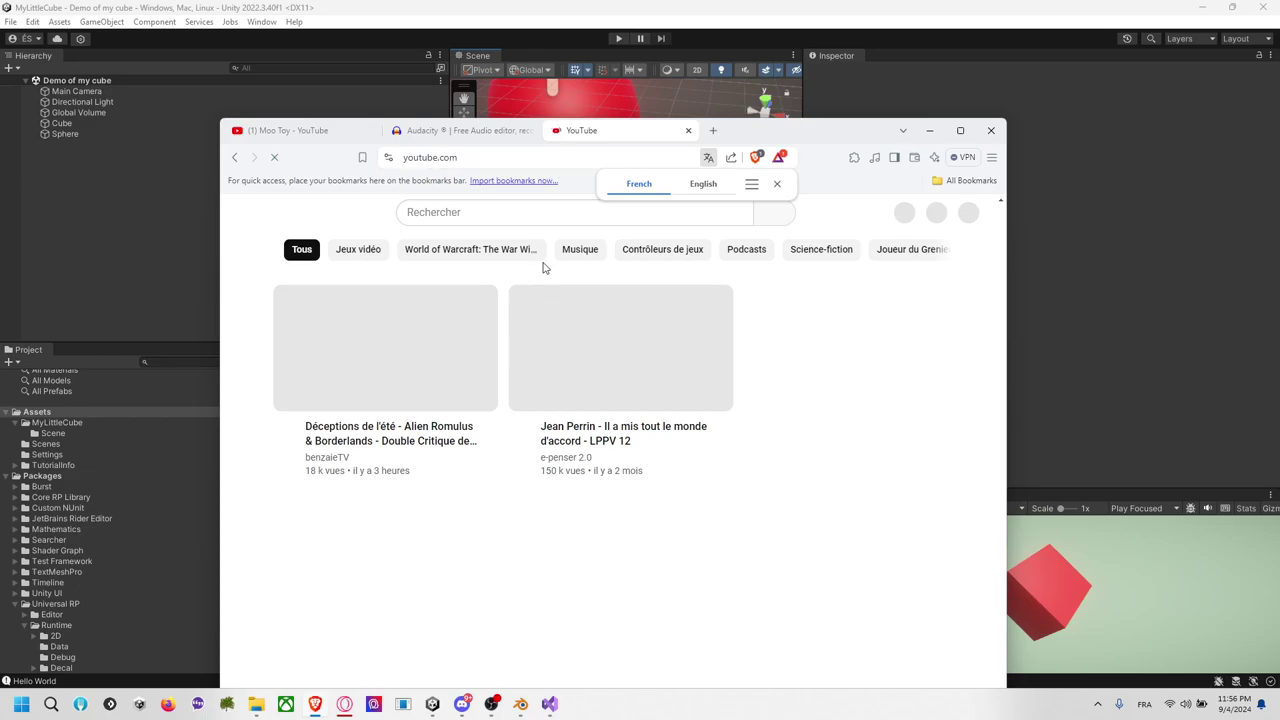
{"action": "left_click", "coordinate": [603, 160]}
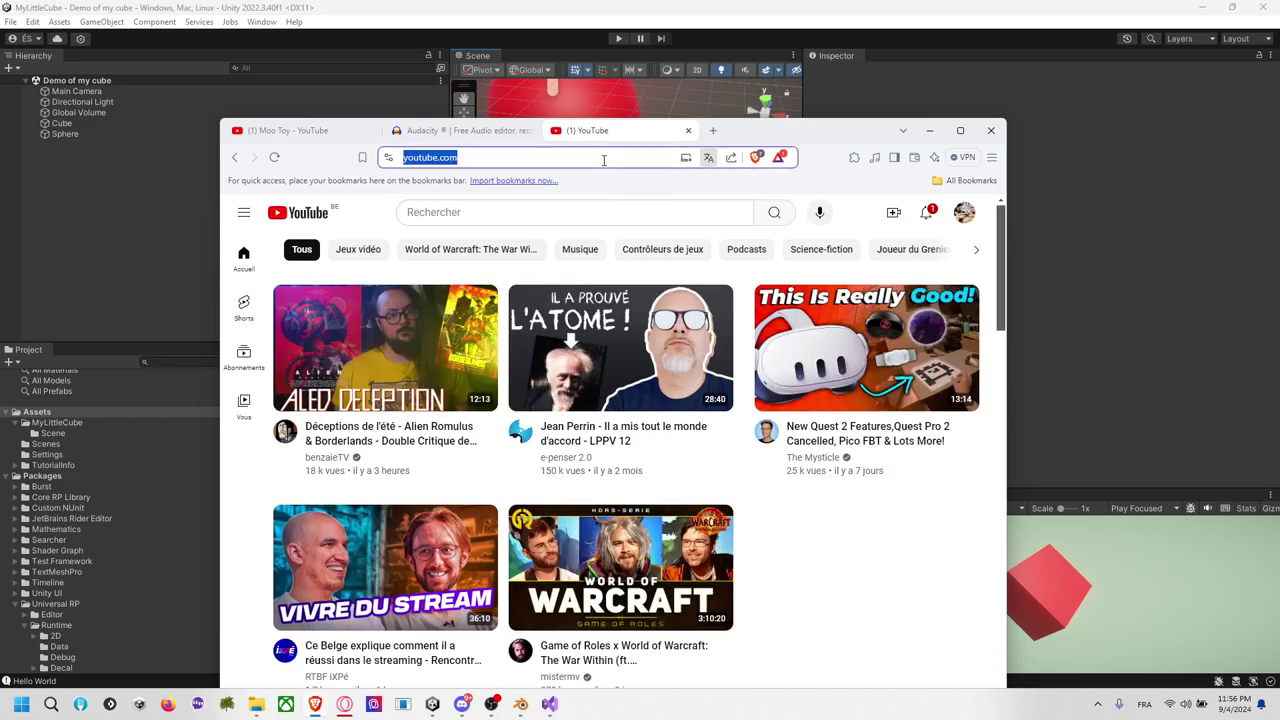
{"action": "type", "text": "youtube to m"}
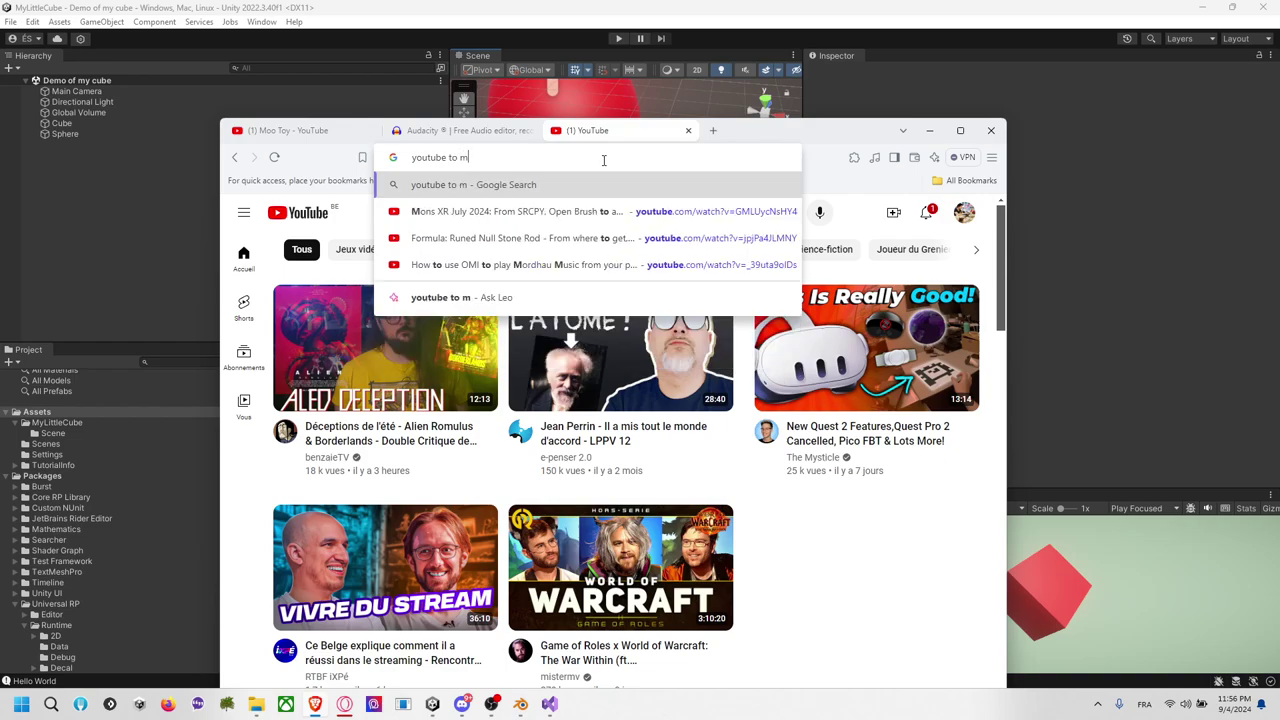
{"action": "type", "text": "p3"}
{"action": "key", "text": "Return"}
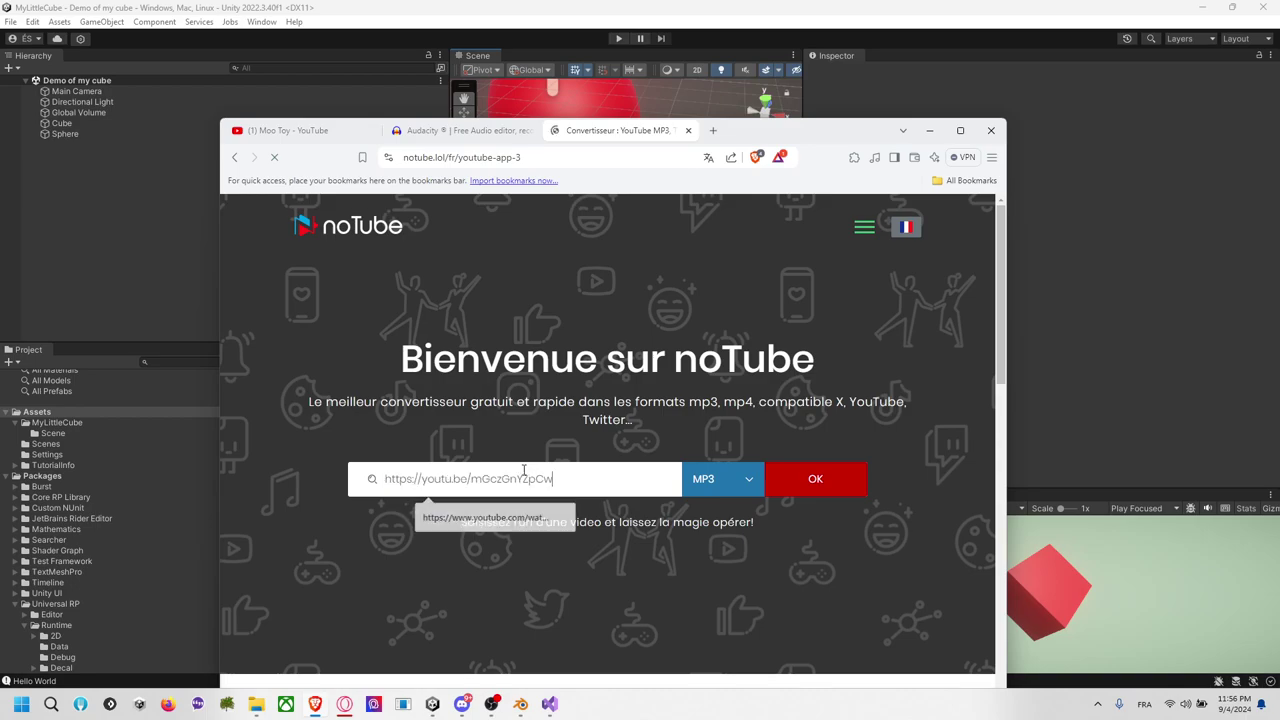
Step: Convert the pasted Moo Toy link in noTube and save Moo Toy.mp3 to the Desktop
{"action": "left_click", "coordinate": [813, 484]}
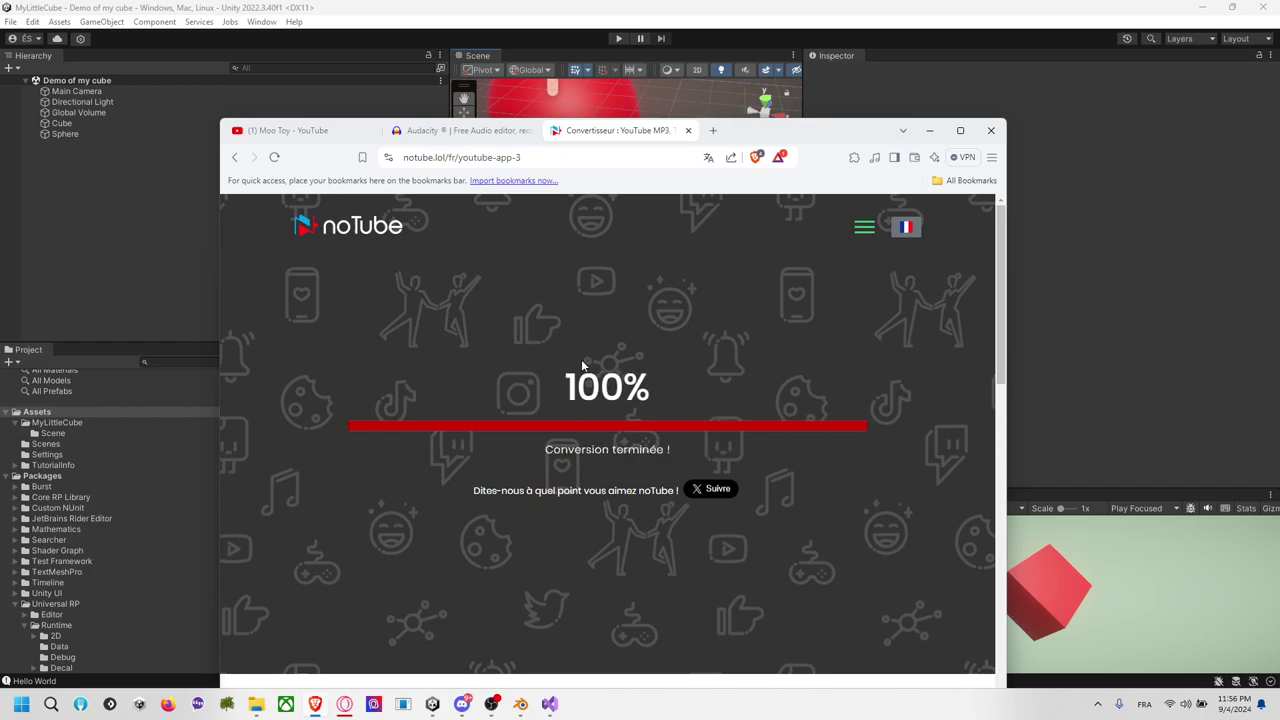
{"action": "left_click", "coordinate": [538, 381]}
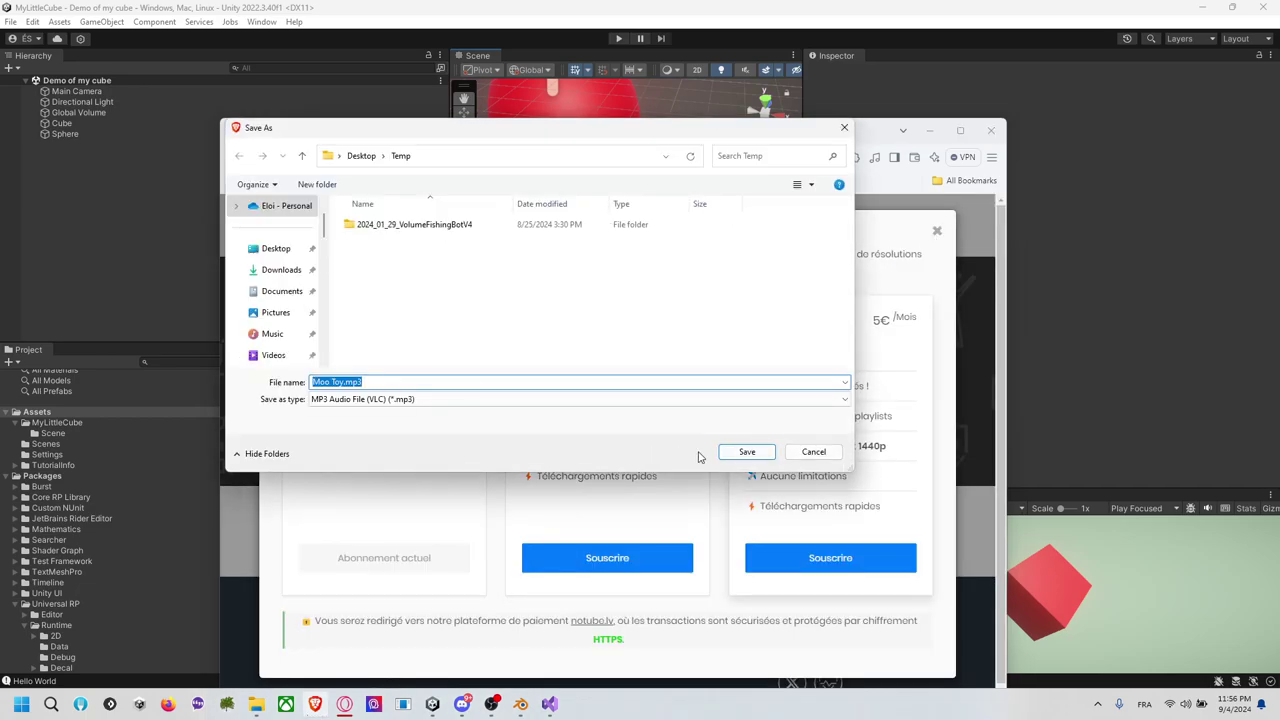
{"action": "left_click", "coordinate": [276, 248]}
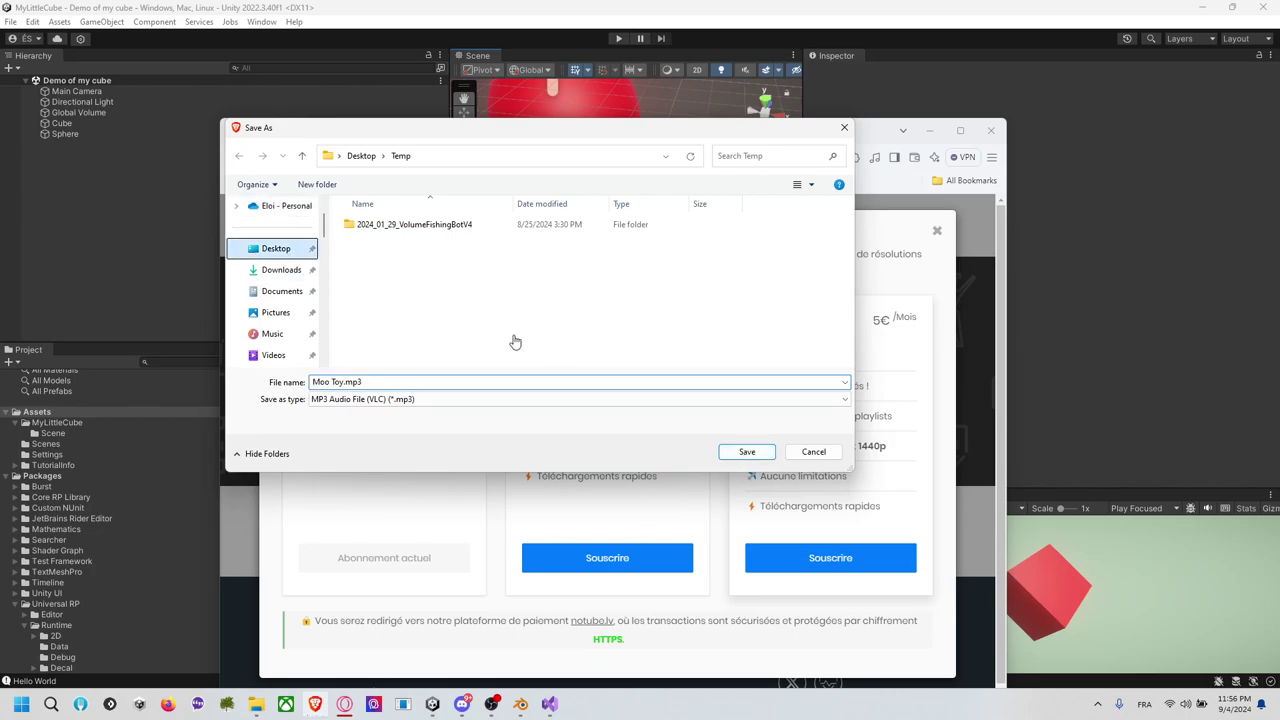
{"action": "left_click", "coordinate": [746, 452]}
Step: Dismiss the subscription offer and show the downloaded Moo Toy.mp3 in its Desktop folder
{"action": "left_click", "coordinate": [937, 231]}
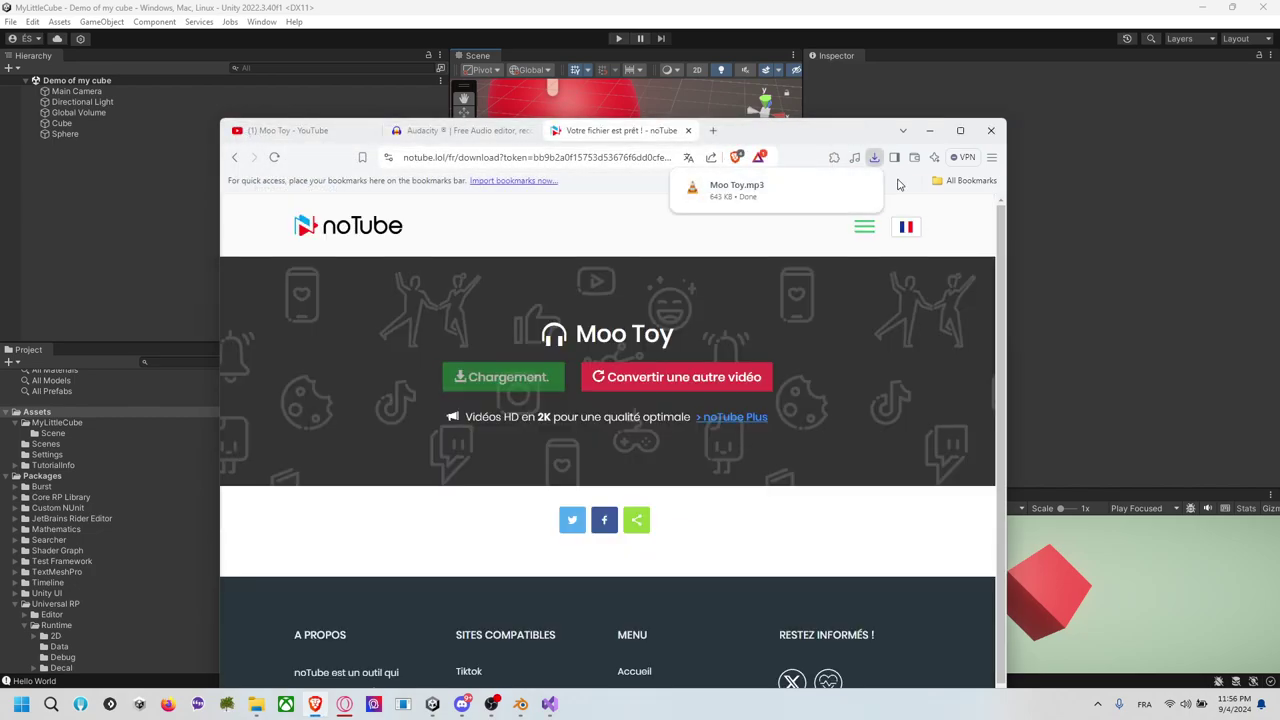
{"action": "left_click", "coordinate": [874, 158]}
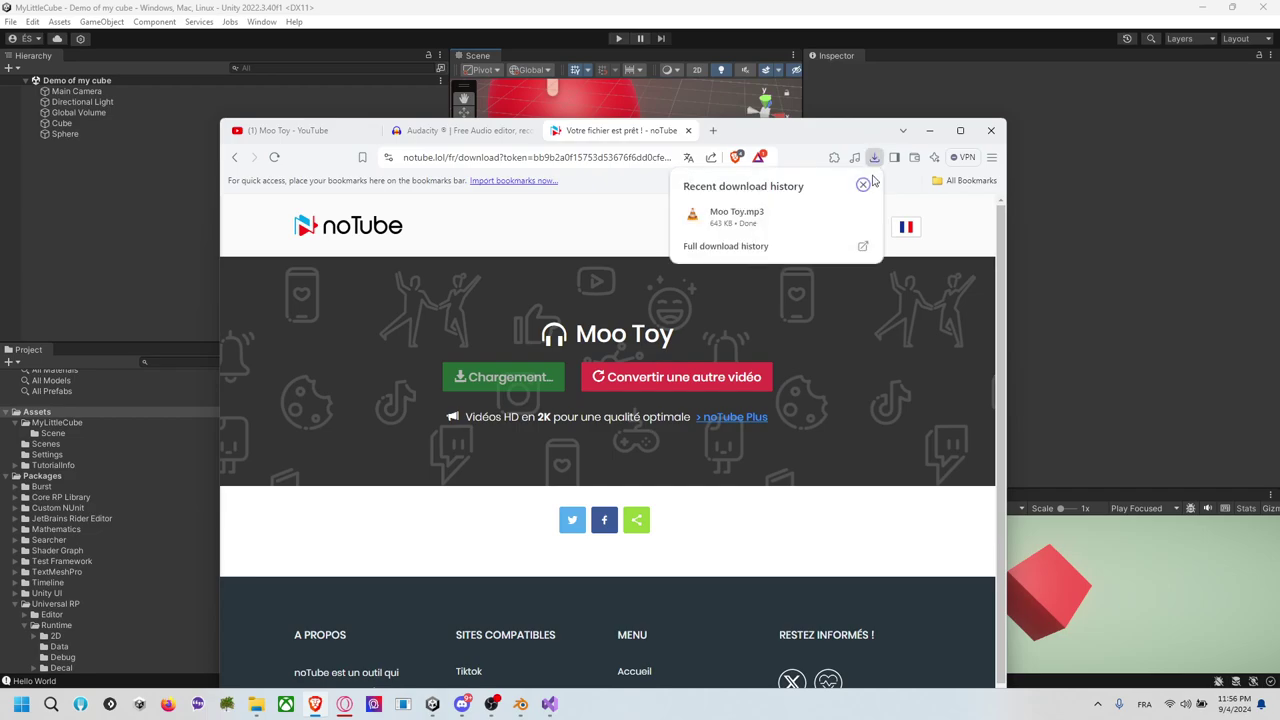
{"action": "left_click", "coordinate": [874, 158]}
{"action": "left_click", "coordinate": [874, 158]}
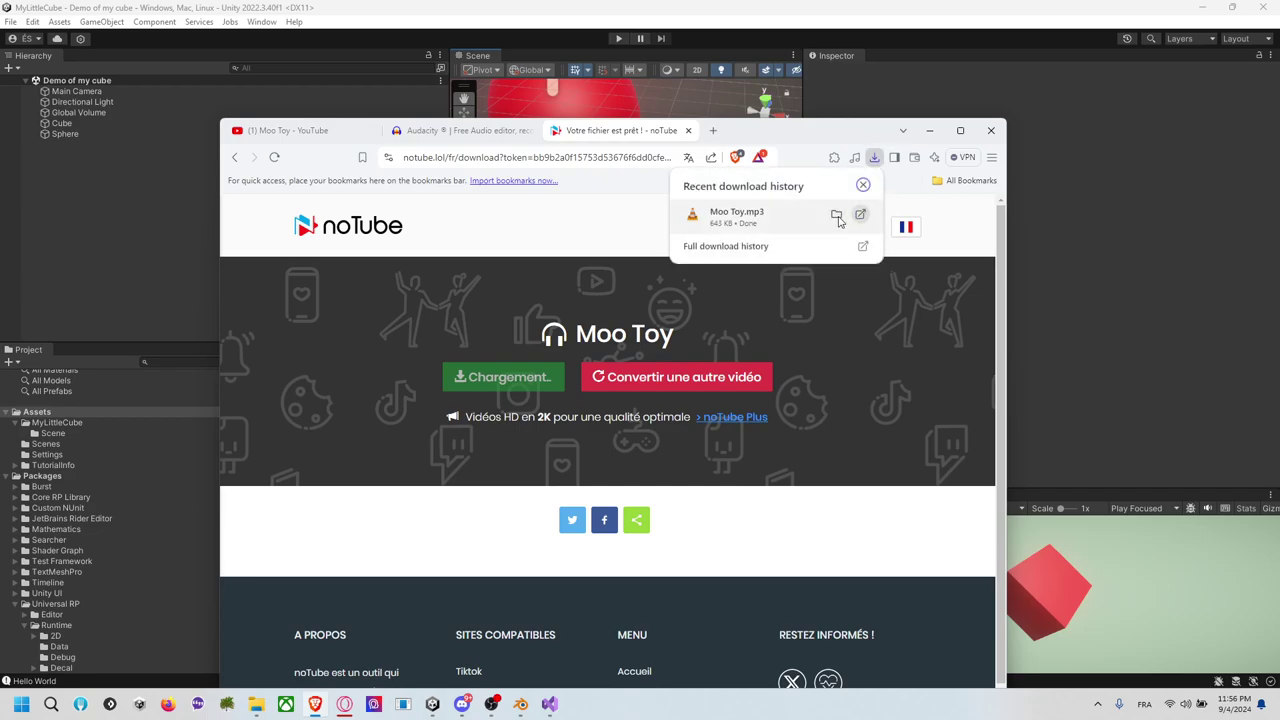
{"action": "left_click", "coordinate": [837, 217]}
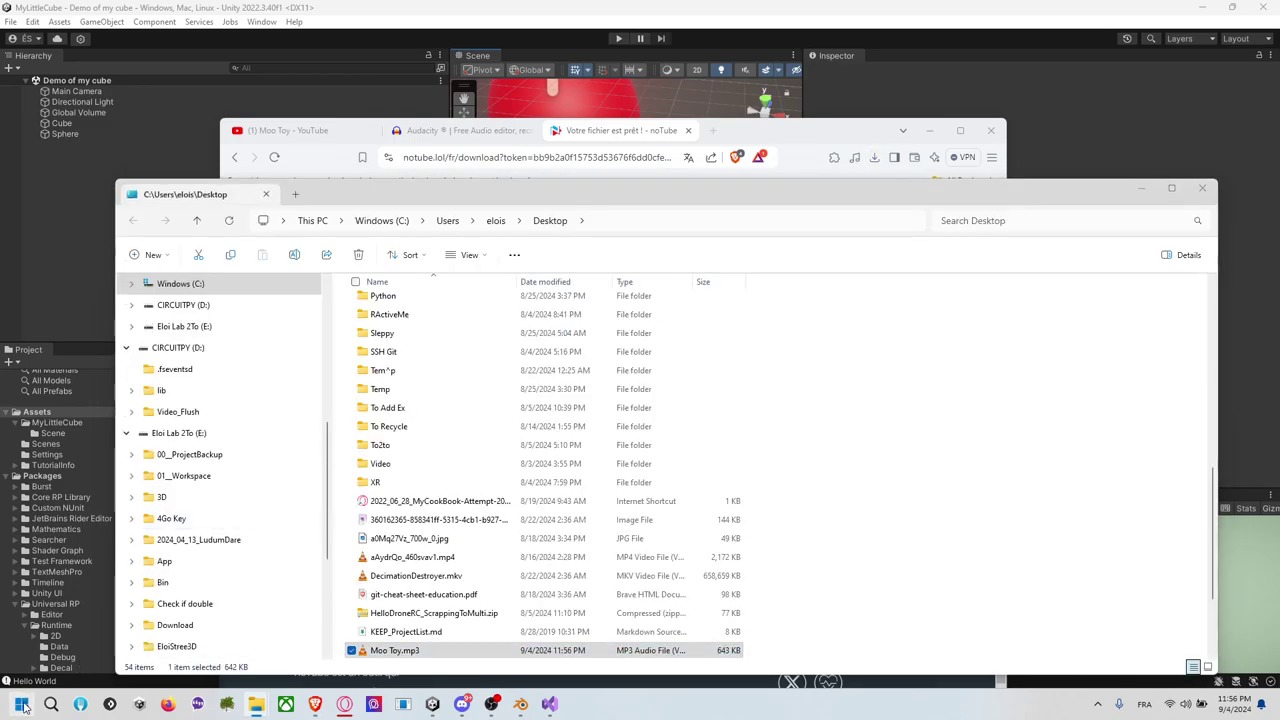
Step: Launch Audacity by searching 'aud' from the Start menu
{"action": "left_click", "coordinate": [22, 704]}
{"action": "type", "text": "aud"}
{"action": "key", "text": "Return"}
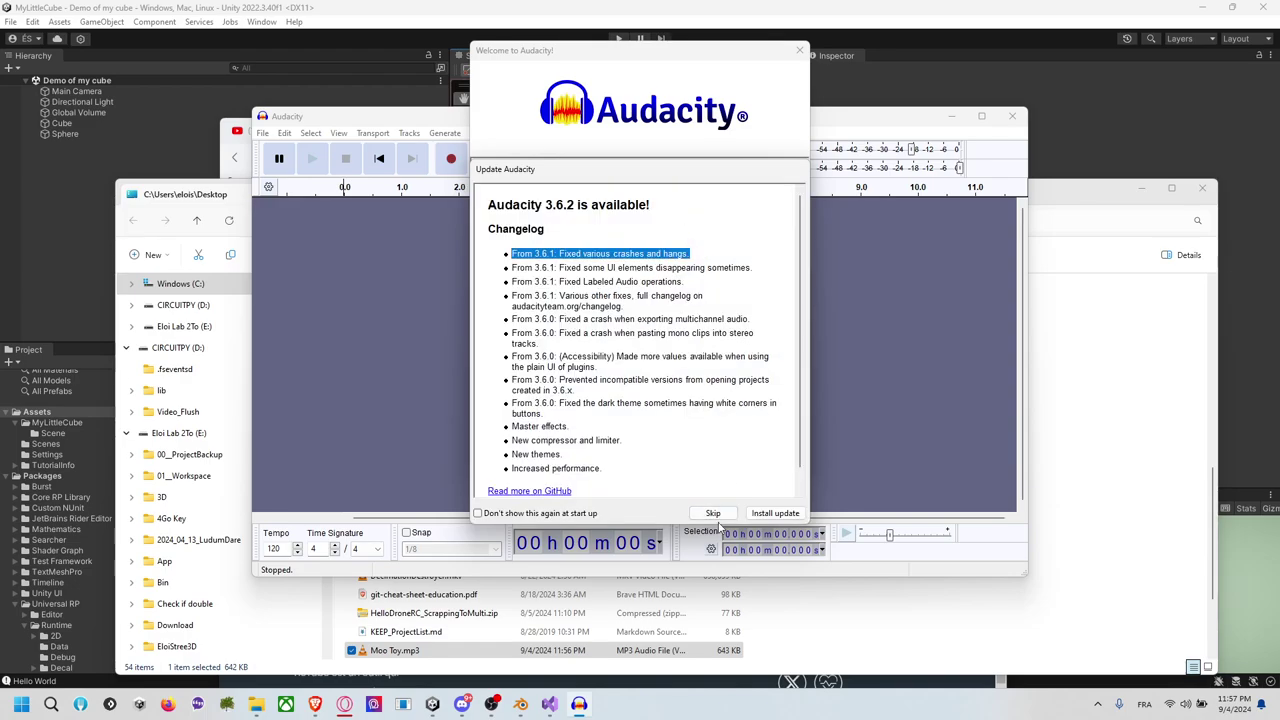
Step: Close Audacity's update and welcome windows and load Moo Toy.mp3 into the editor
{"action": "left_click", "coordinate": [713, 513]}
{"action": "left_click", "coordinate": [771, 528]}
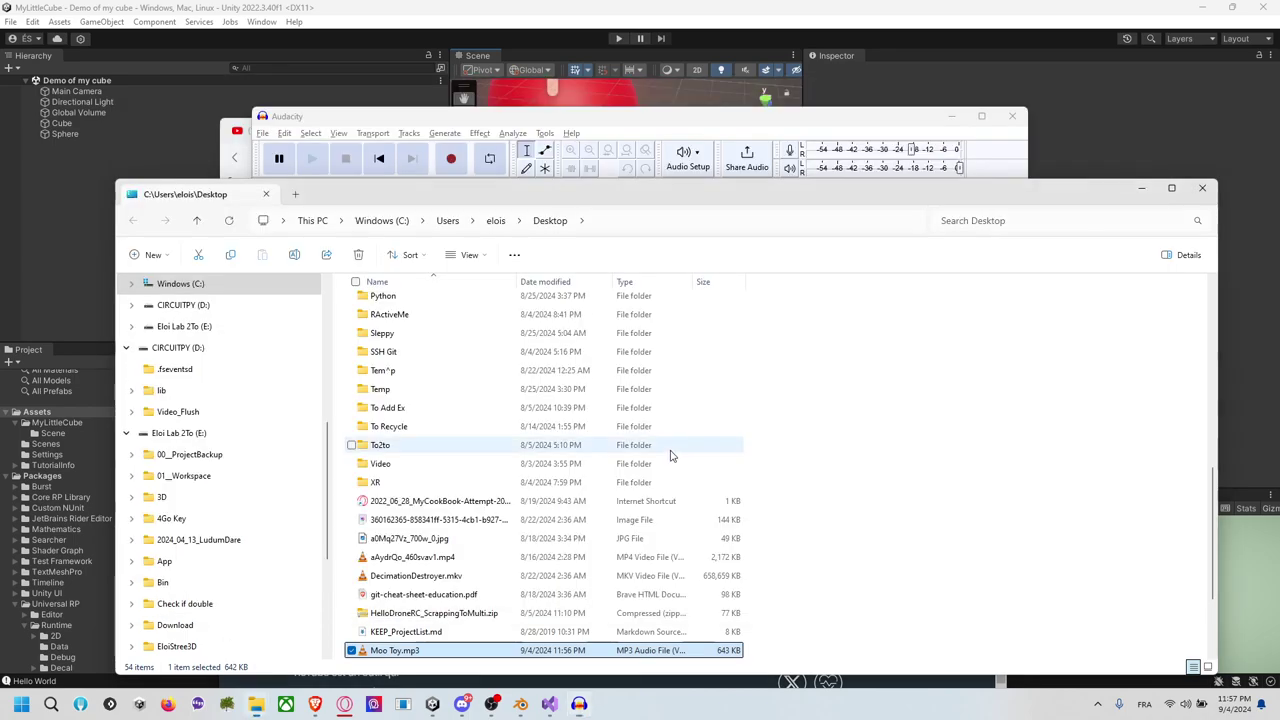
{"action": "left_click_drag", "start_coordinate": [436, 652], "coordinate": [589, 372]}
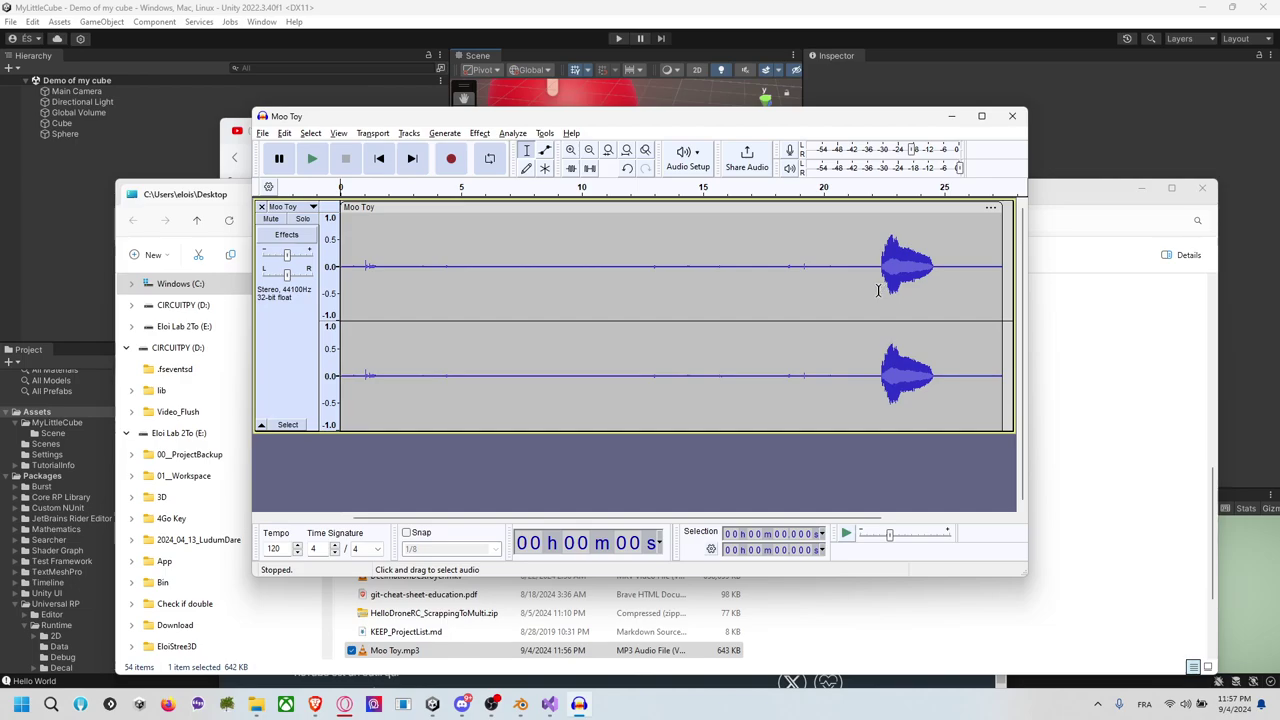
Step: Trim the silence before the moo and after 2.1 s, leaving a roughly 2.1-second clip
{"action": "left_click_drag", "start_coordinate": [878, 290], "coordinate": [340, 300]}
{"action": "key", "text": "Delete"}
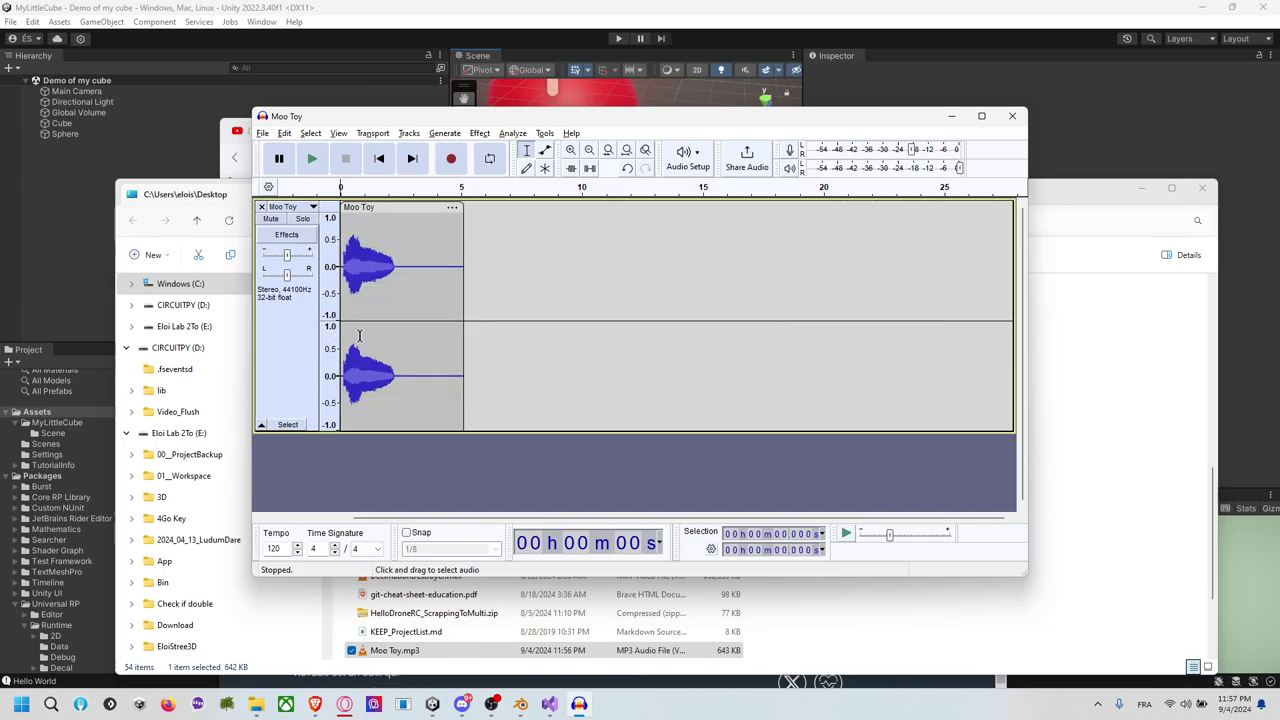
{"action": "scroll", "coordinate": [381, 297], "scroll_direction": "up", "scroll_amount": 2, "text": "ctrl"}
{"action": "scroll", "coordinate": [381, 297], "scroll_direction": "up", "scroll_amount": 1, "text": "ctrl"}
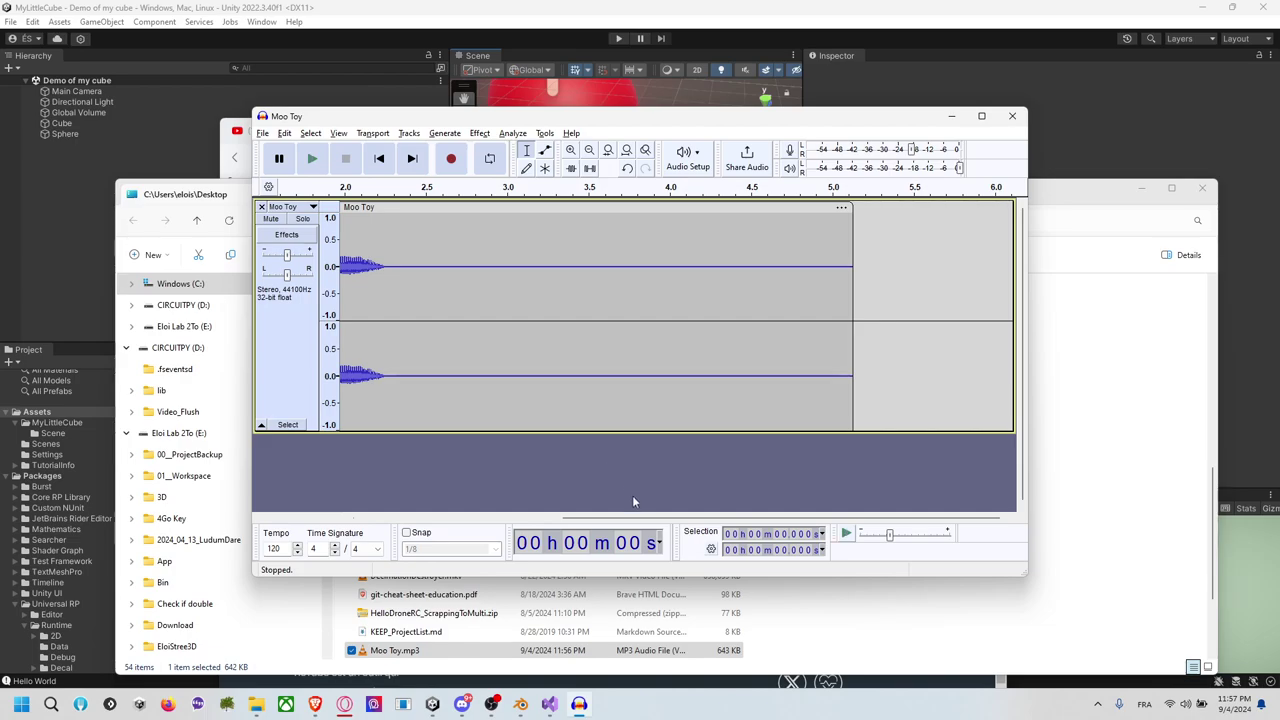
{"action": "left_click_drag", "start_coordinate": [631, 519], "coordinate": [420, 519]}
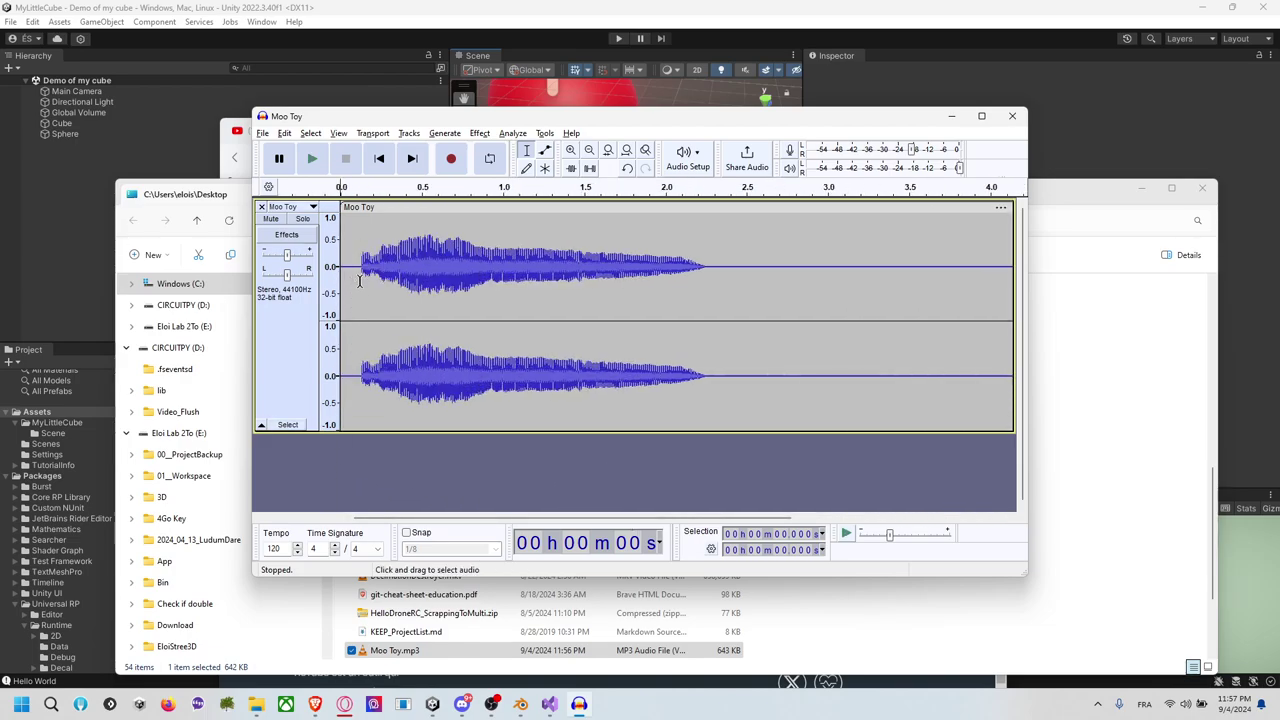
{"action": "left_click_drag", "start_coordinate": [361, 280], "coordinate": [340, 282]}
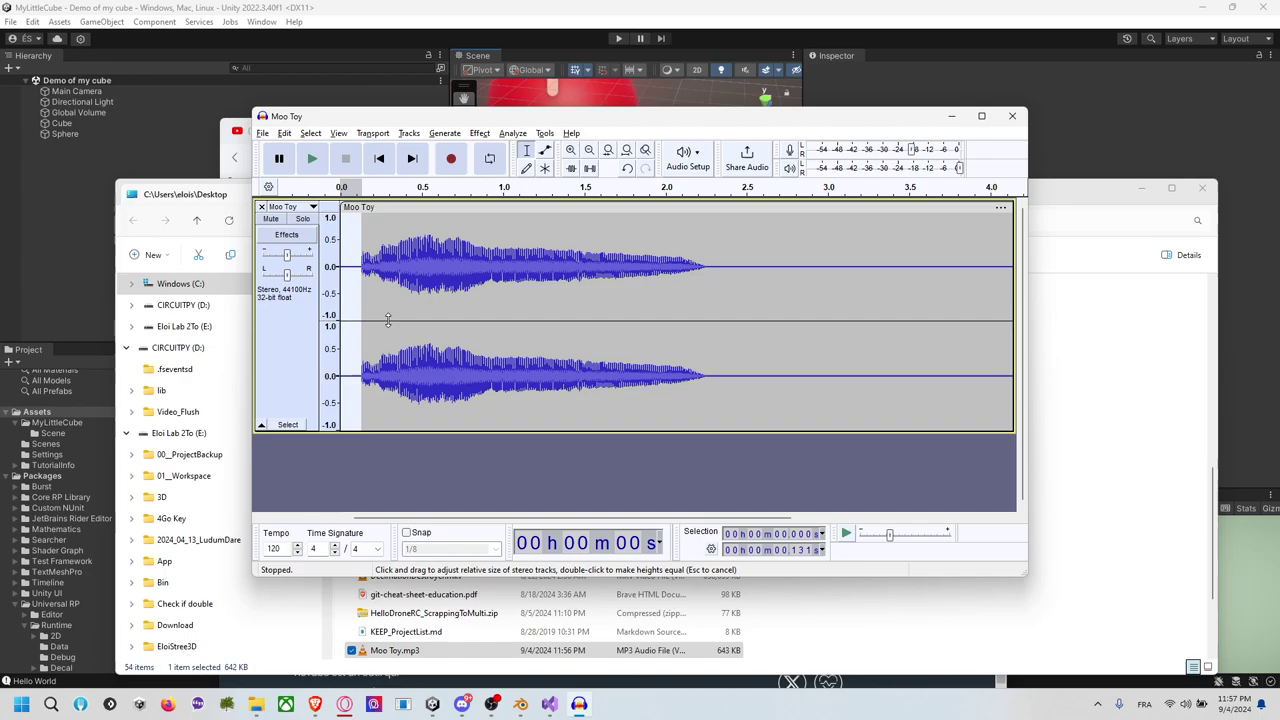
{"action": "key", "text": "Delete"}
{"action": "left_click_drag", "start_coordinate": [690, 291], "coordinate": [1012, 300]}
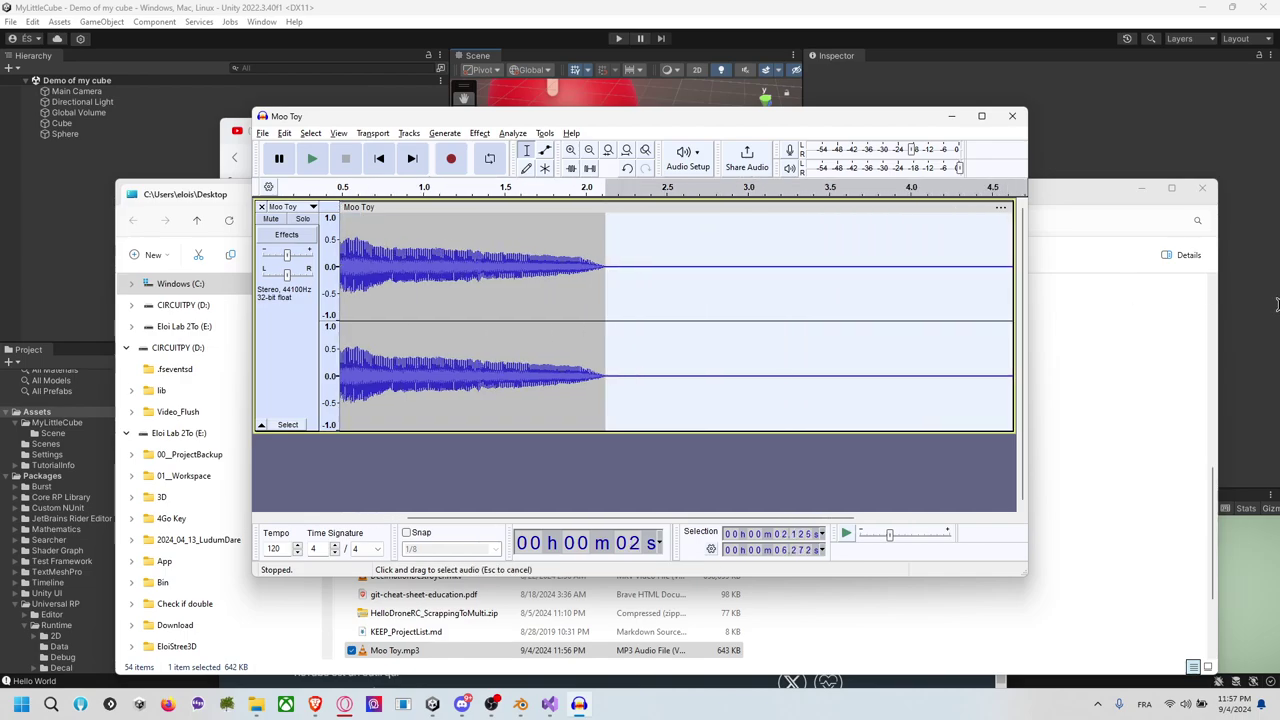
{"action": "key", "text": "Delete"}
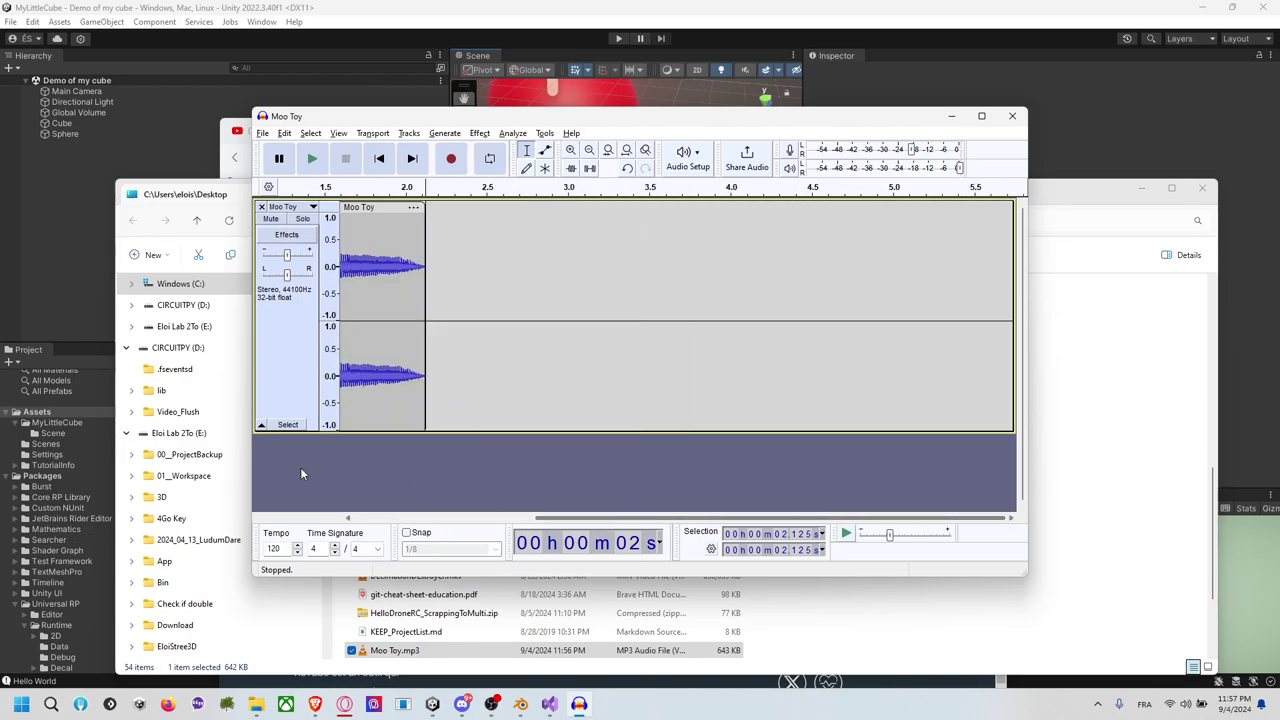
{"action": "left_click_drag", "start_coordinate": [615, 519], "coordinate": [344, 508]}
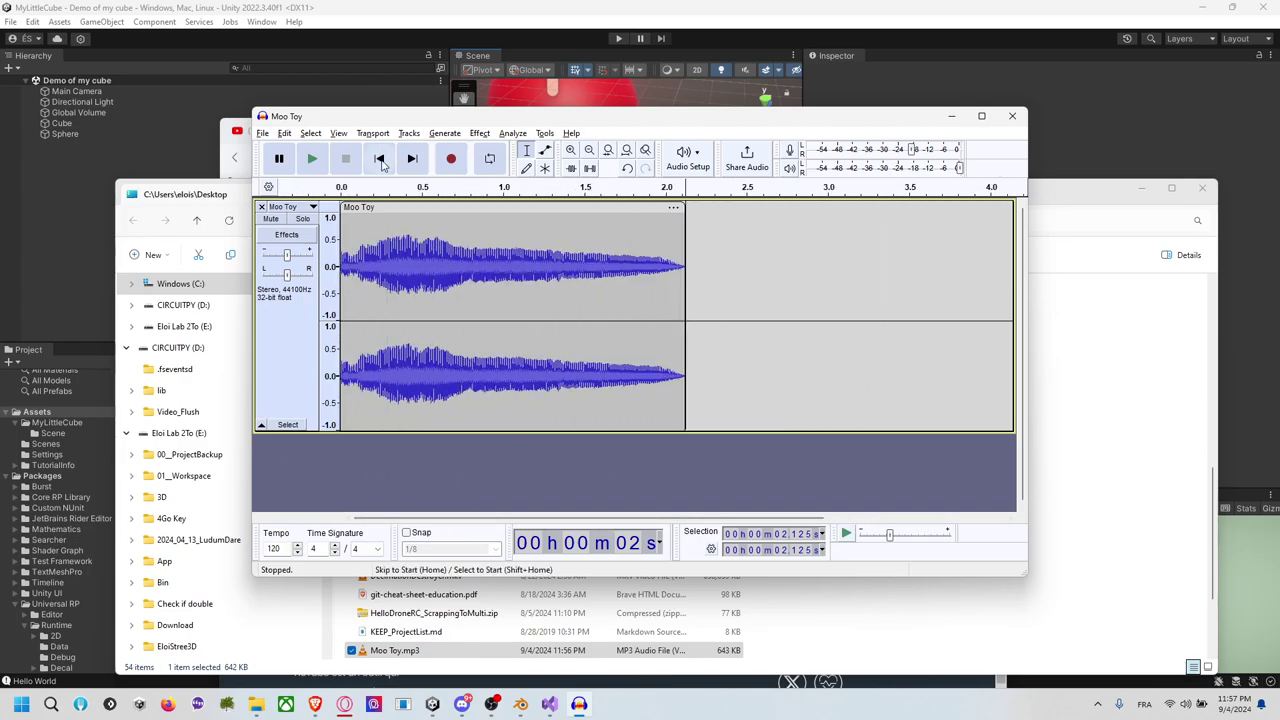
Step: Play the trimmed moo from the beginning, then bring up the File menu
{"action": "left_click", "coordinate": [358, 245]}
{"action": "left_click", "coordinate": [312, 158]}
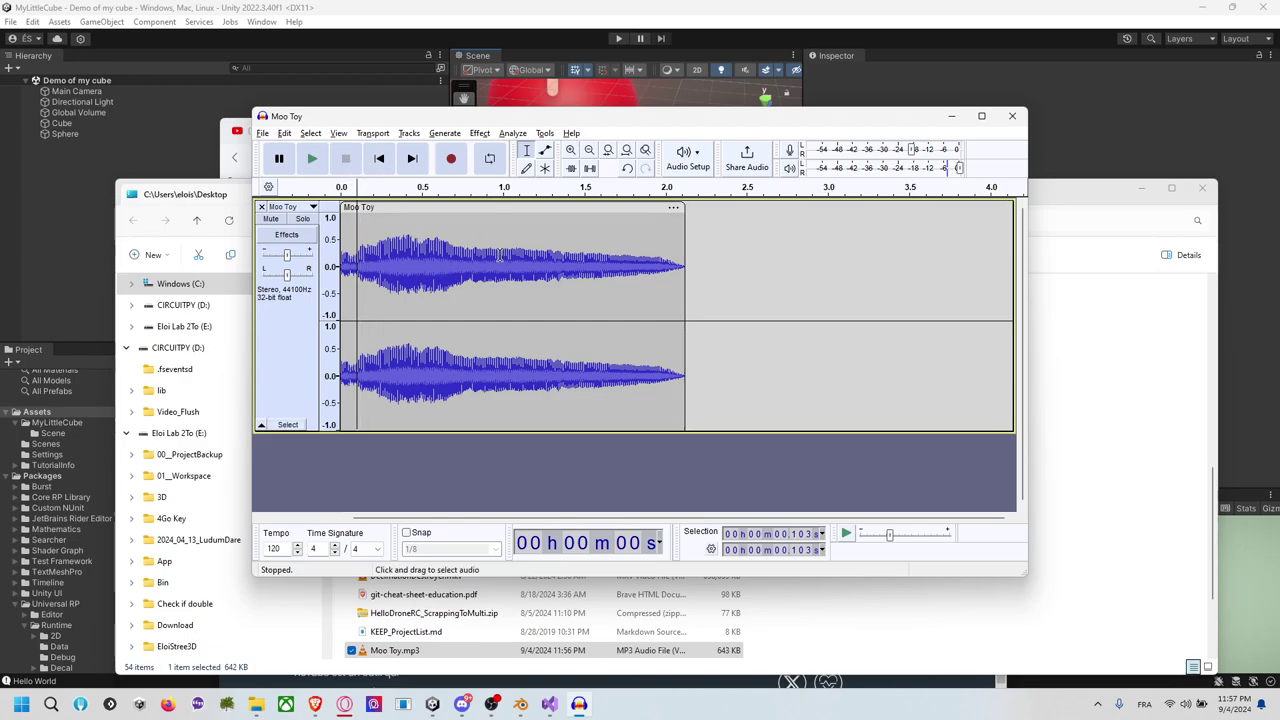
{"action": "left_click", "coordinate": [262, 134]}
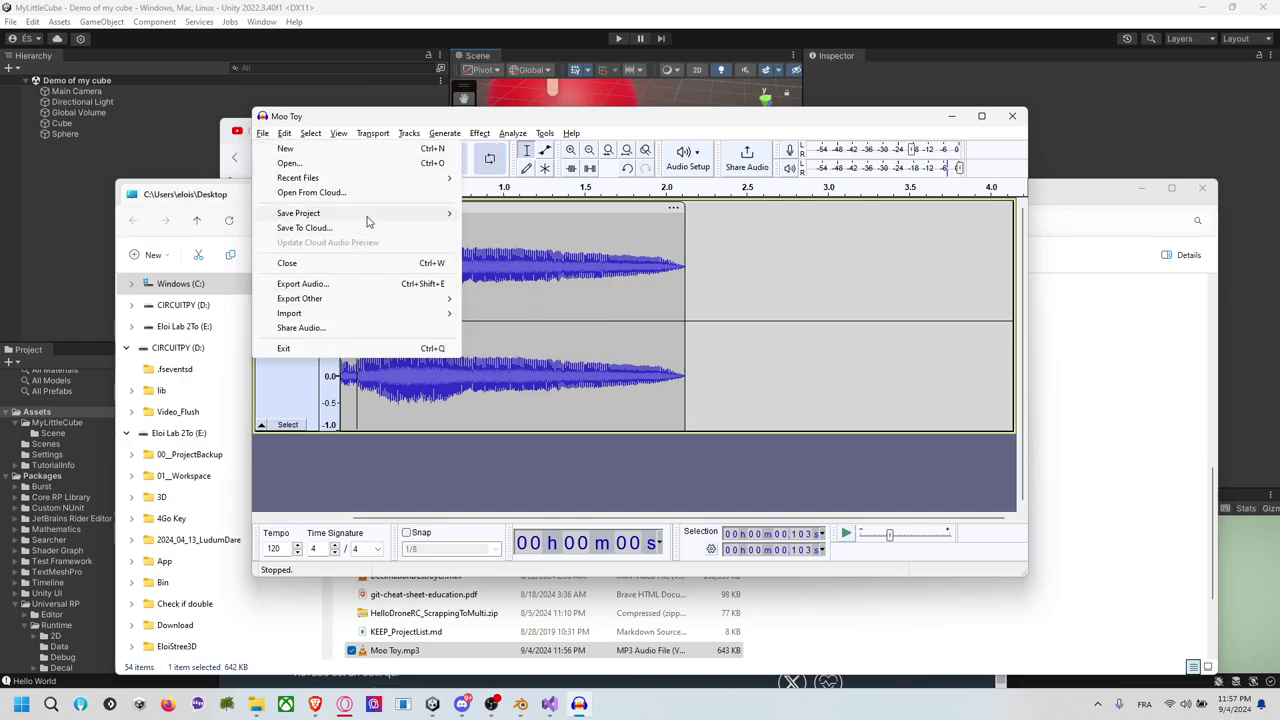
Step: Start exporting the audio to this computer with Ogg Vorbis as the format
{"action": "mouse_move", "coordinate": [367, 221]}
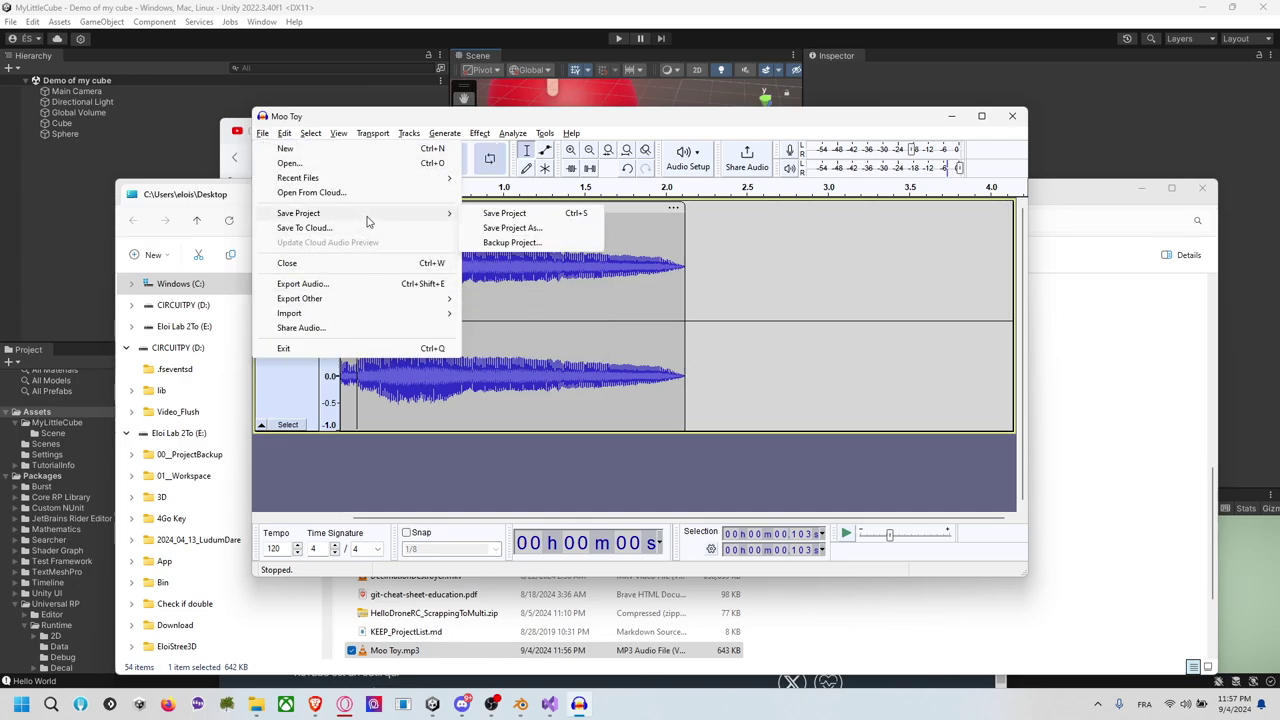
{"action": "left_click", "coordinate": [331, 283]}
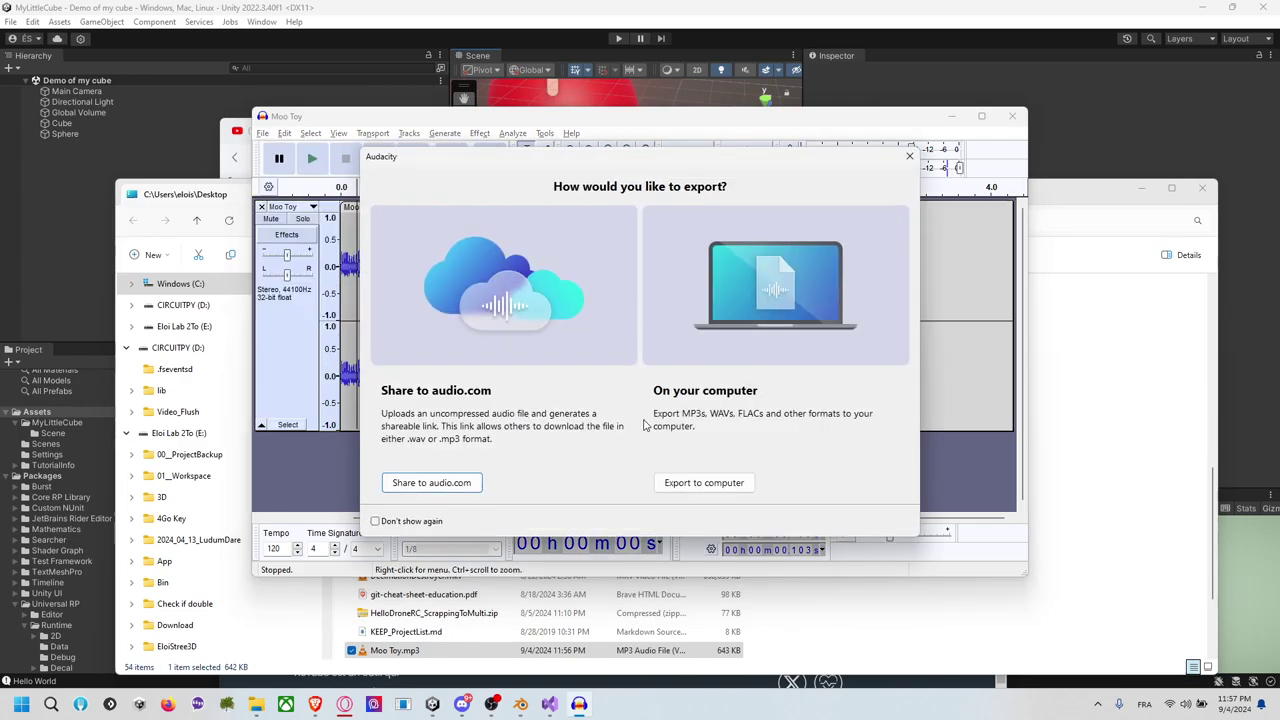
{"action": "left_click", "coordinate": [703, 485]}
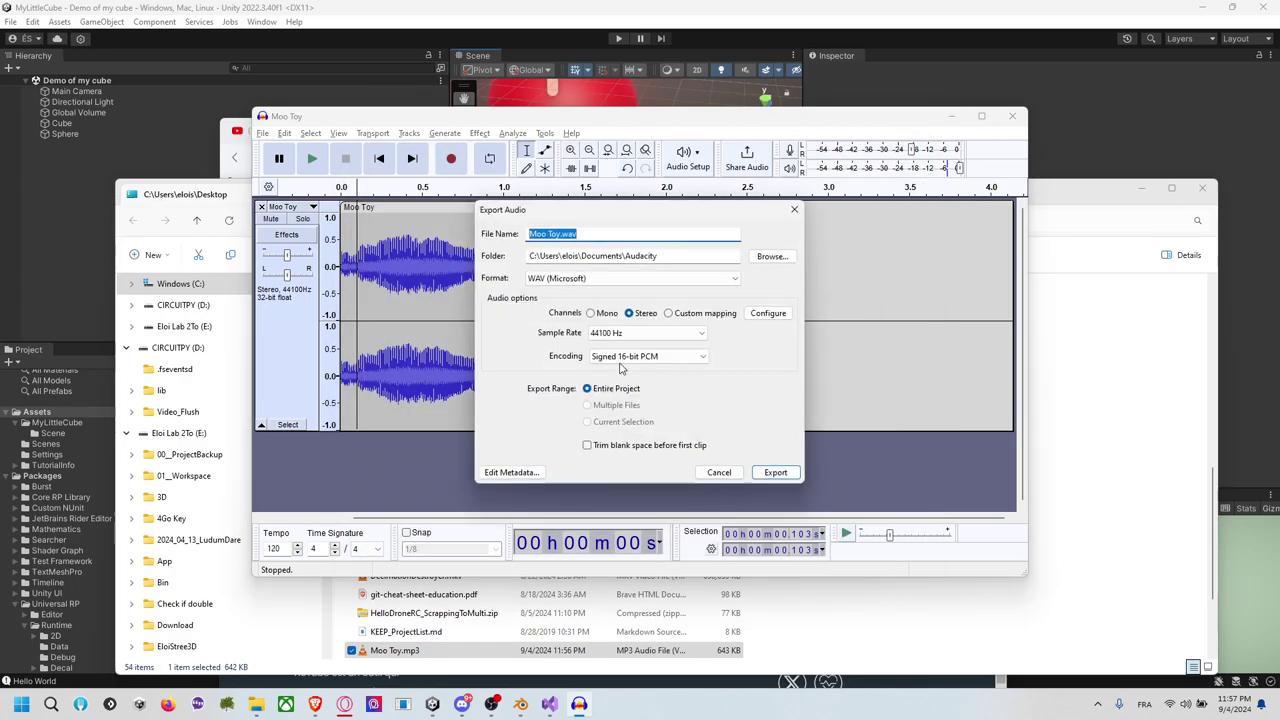
{"action": "left_click", "coordinate": [603, 278]}
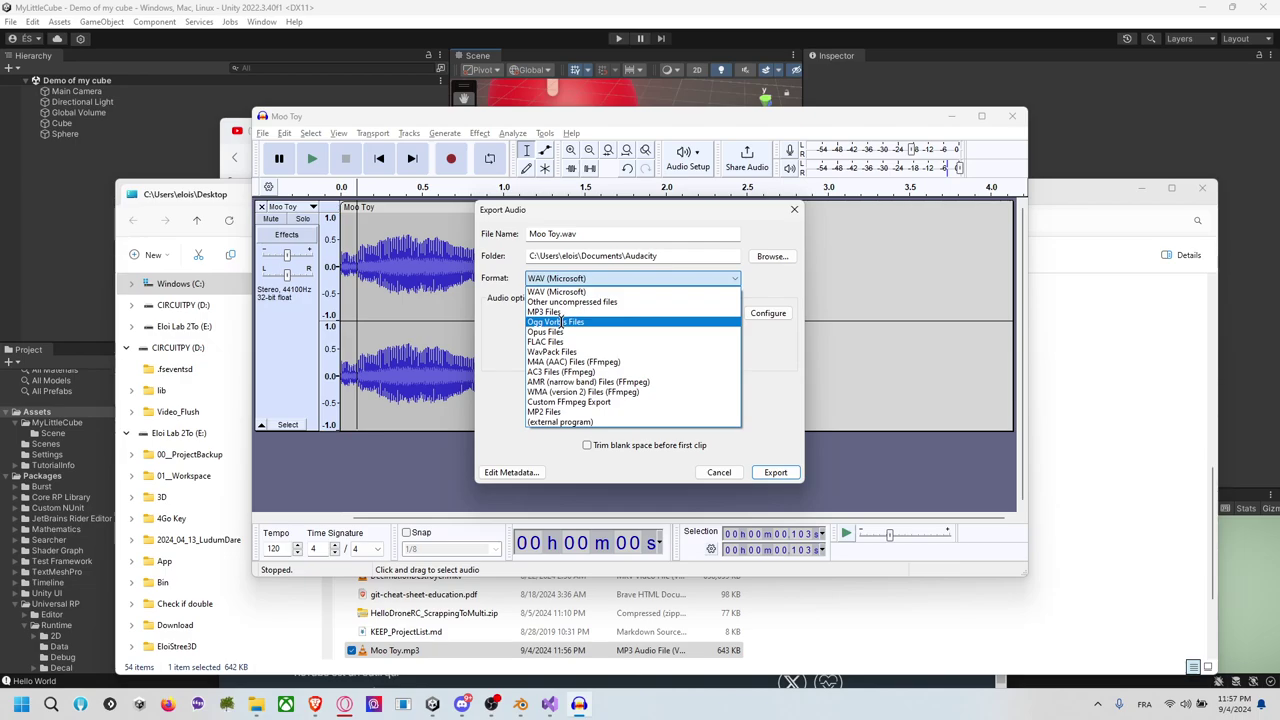
{"action": "left_click", "coordinate": [561, 321]}
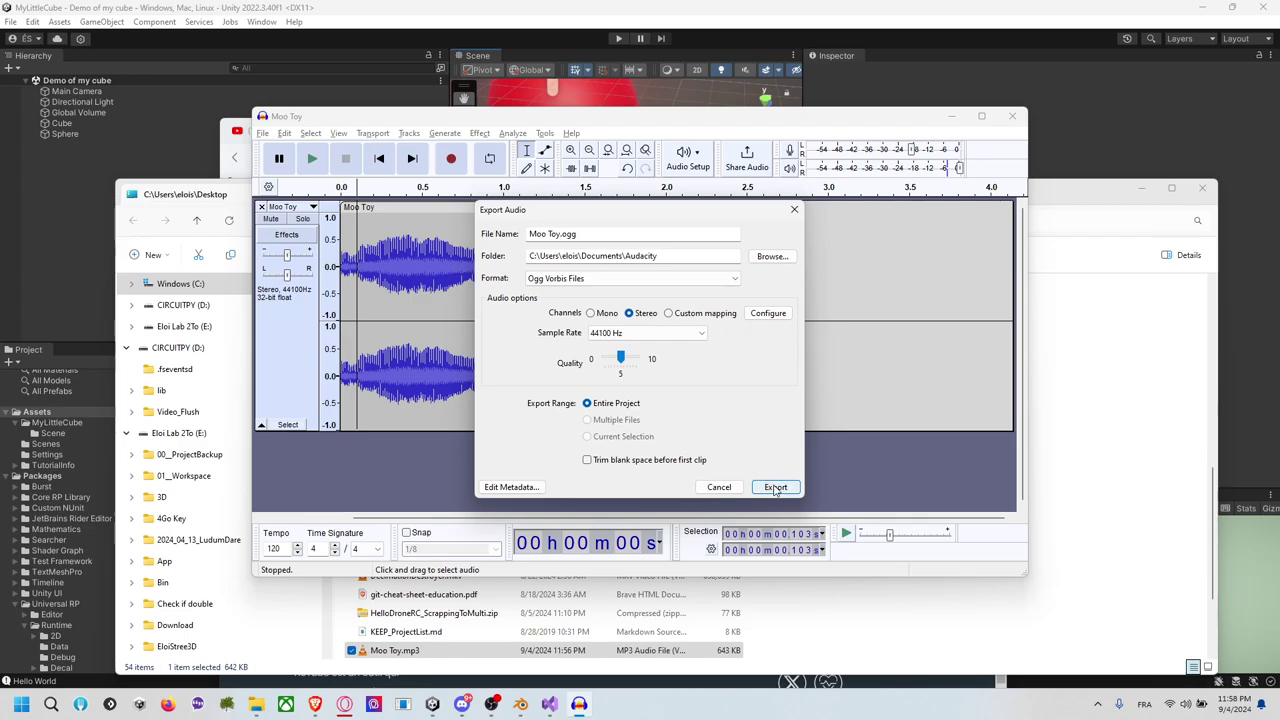
Step: Set the Desktop as the destination folder and export Moo Toy.ogg
{"action": "left_click", "coordinate": [761, 257]}
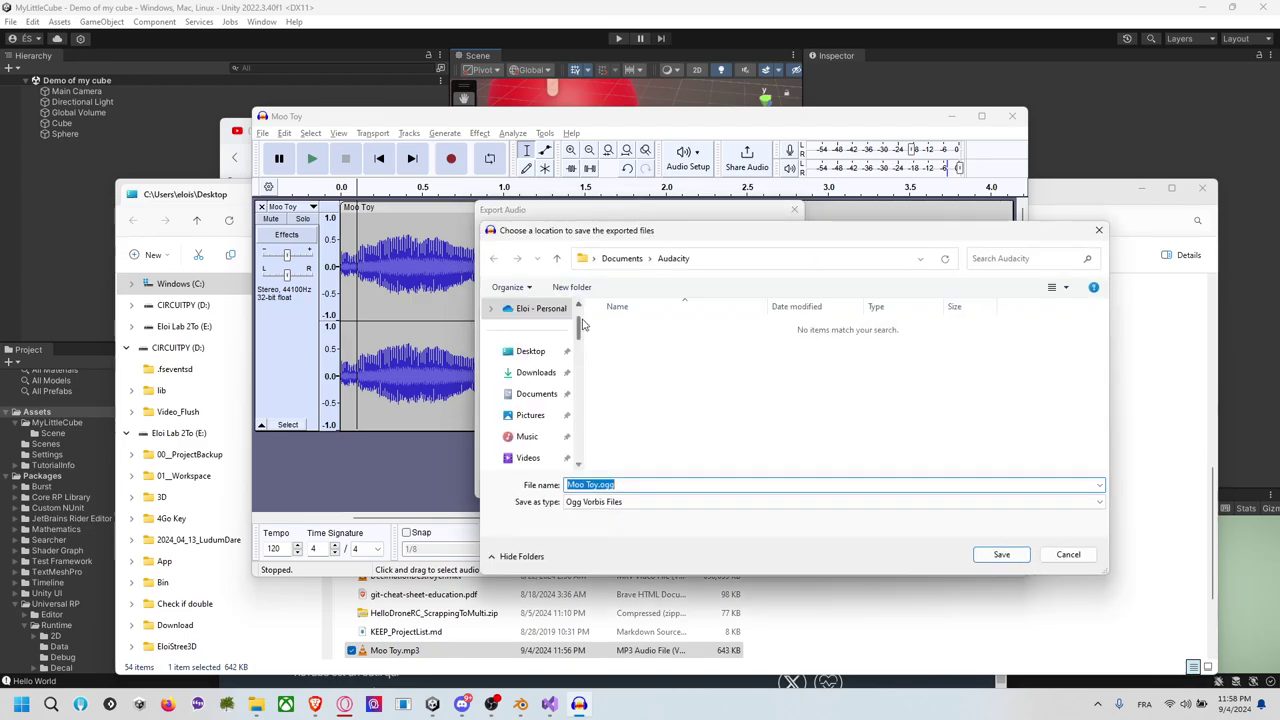
{"action": "left_click", "coordinate": [530, 351]}
{"action": "left_click", "coordinate": [985, 557]}
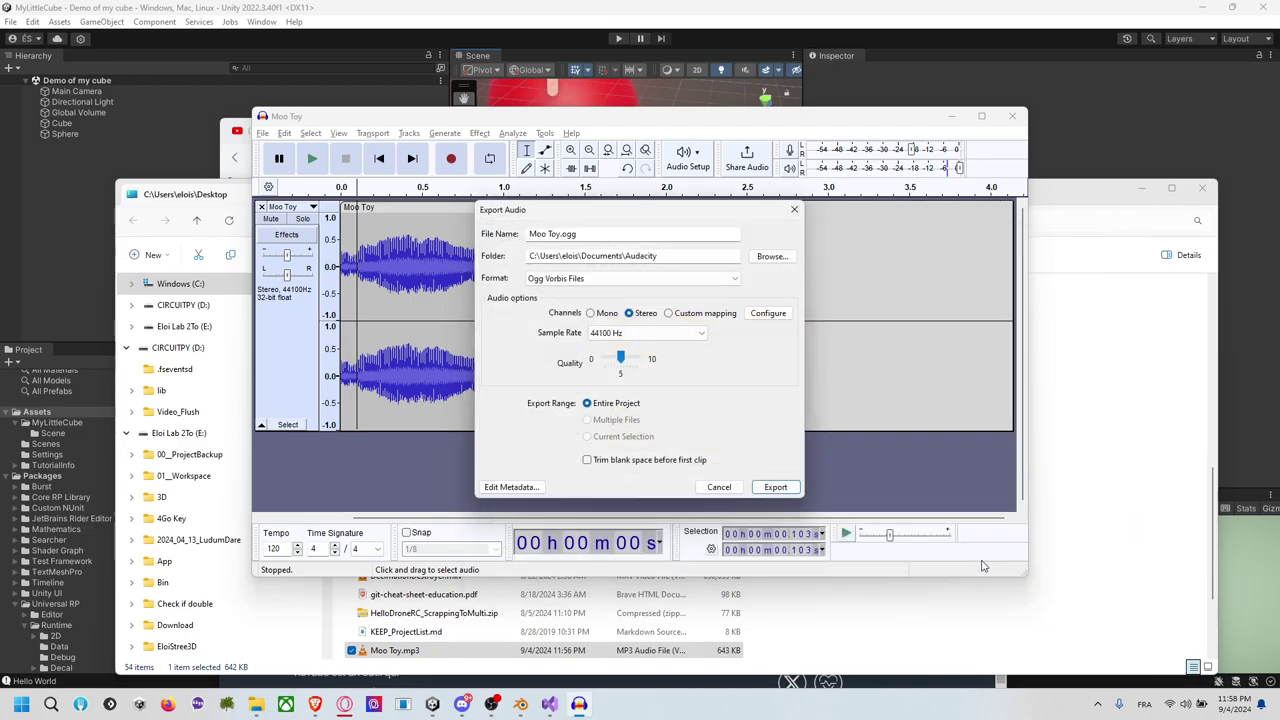
{"action": "left_click", "coordinate": [773, 486]}
{"action": "left_click", "coordinate": [1152, 543]}
Step: Compare the 39 KB Moo Toy.ogg with Moo Toy.mp3 on the Desktop, then return to Unity
{"action": "scroll", "coordinate": [508, 620], "scroll_direction": "down", "scroll_amount": 3}
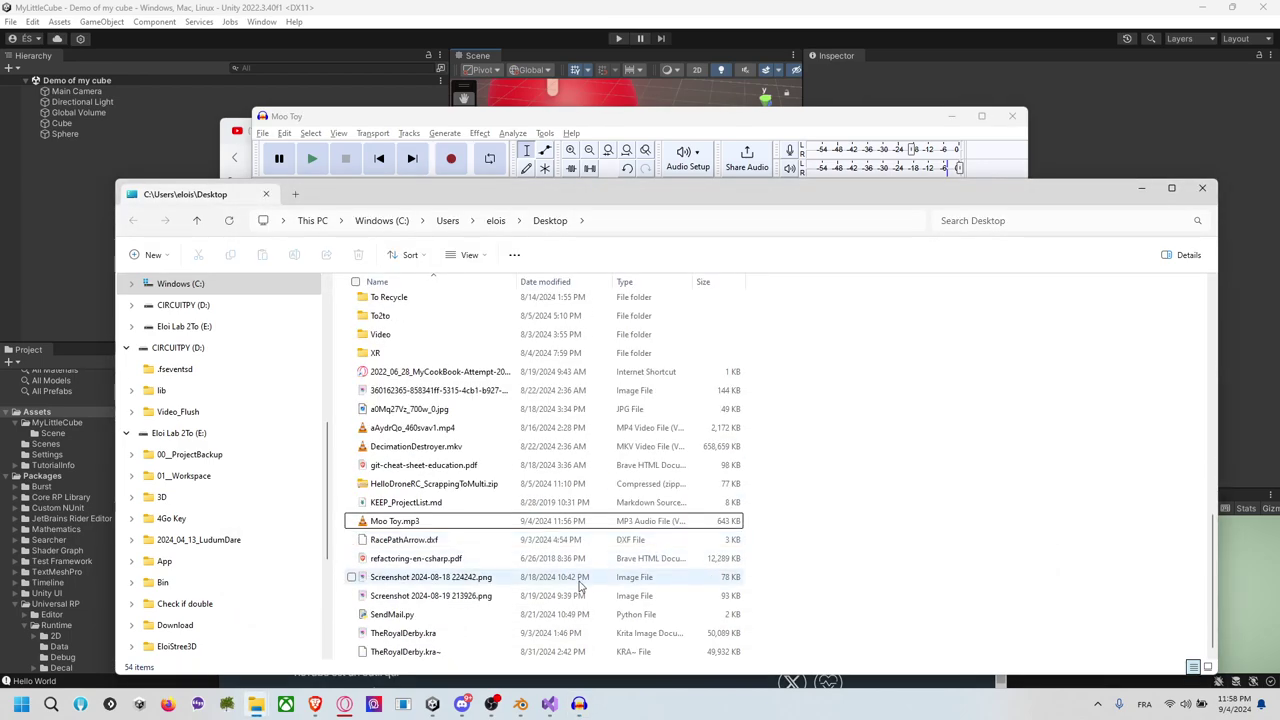
{"action": "left_click", "coordinate": [400, 503]}
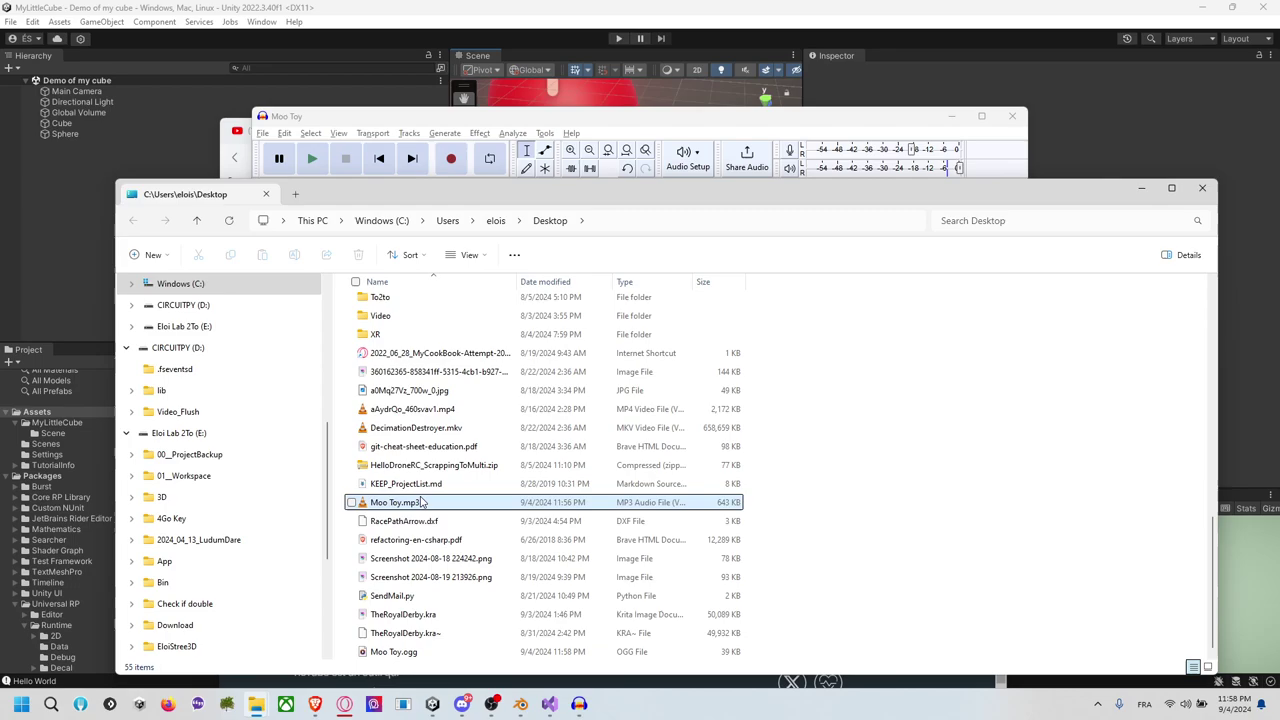
{"action": "left_click", "coordinate": [418, 540]}
{"action": "scroll", "coordinate": [418, 540], "scroll_direction": "up", "scroll_amount": 4}
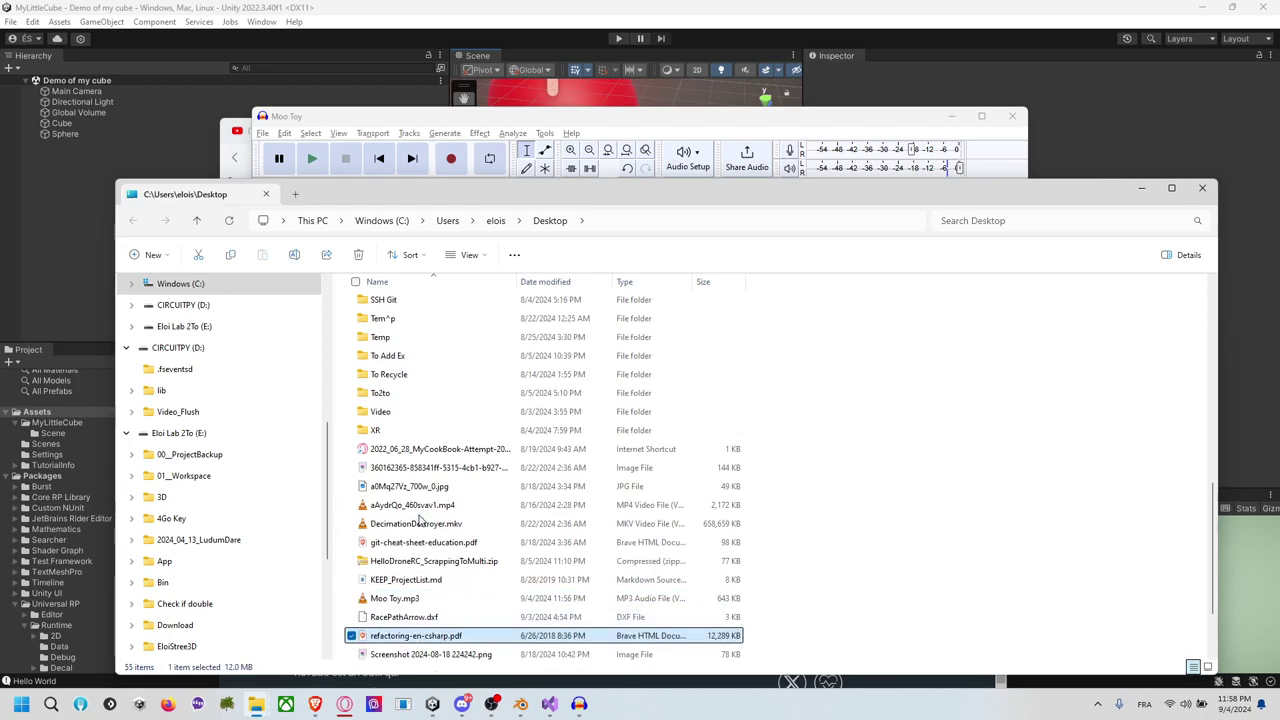
{"action": "left_click", "coordinate": [492, 224]}
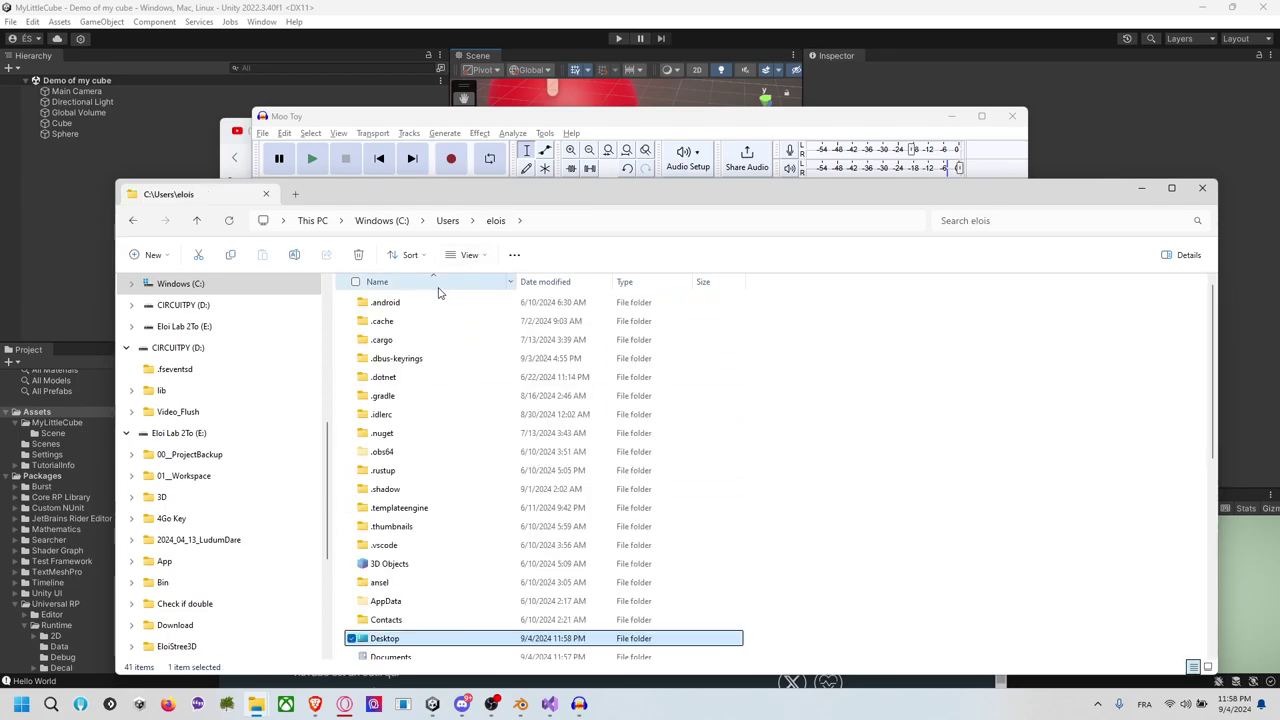
{"action": "double_click", "coordinate": [423, 640]}
{"action": "scroll", "coordinate": [449, 537], "scroll_direction": "down", "scroll_amount": 5}
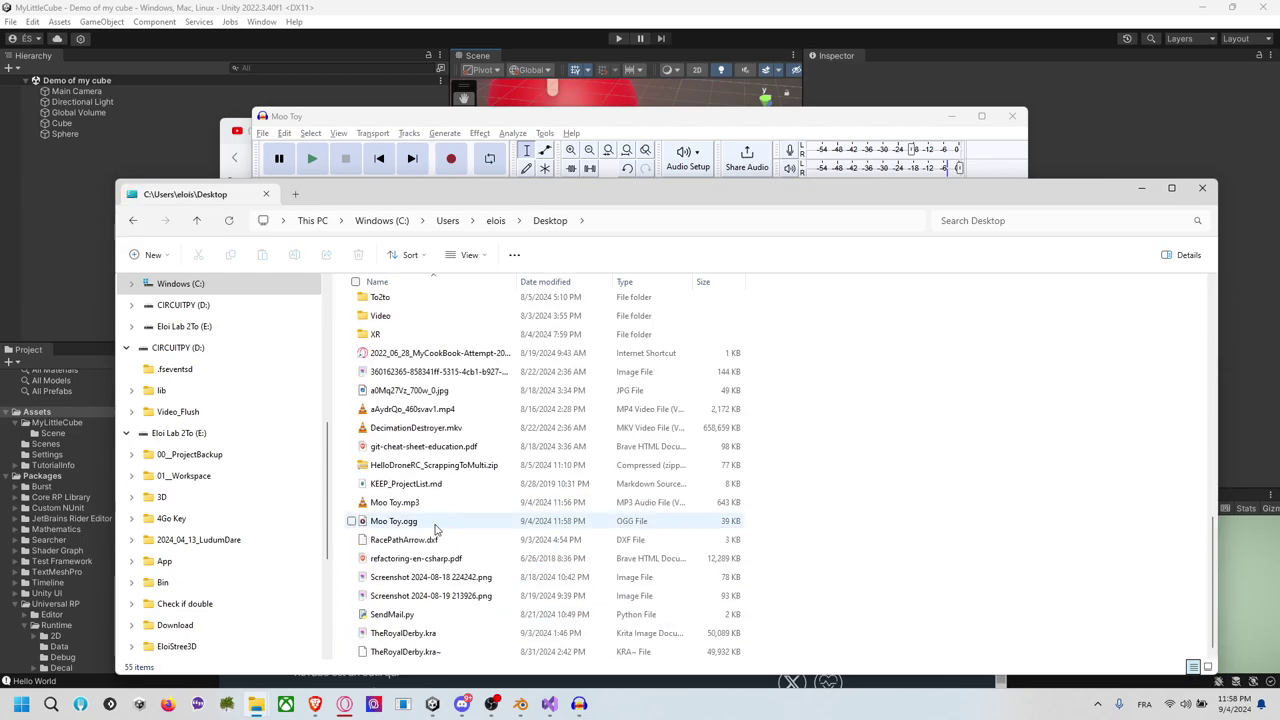
{"action": "left_click", "coordinate": [400, 502]}
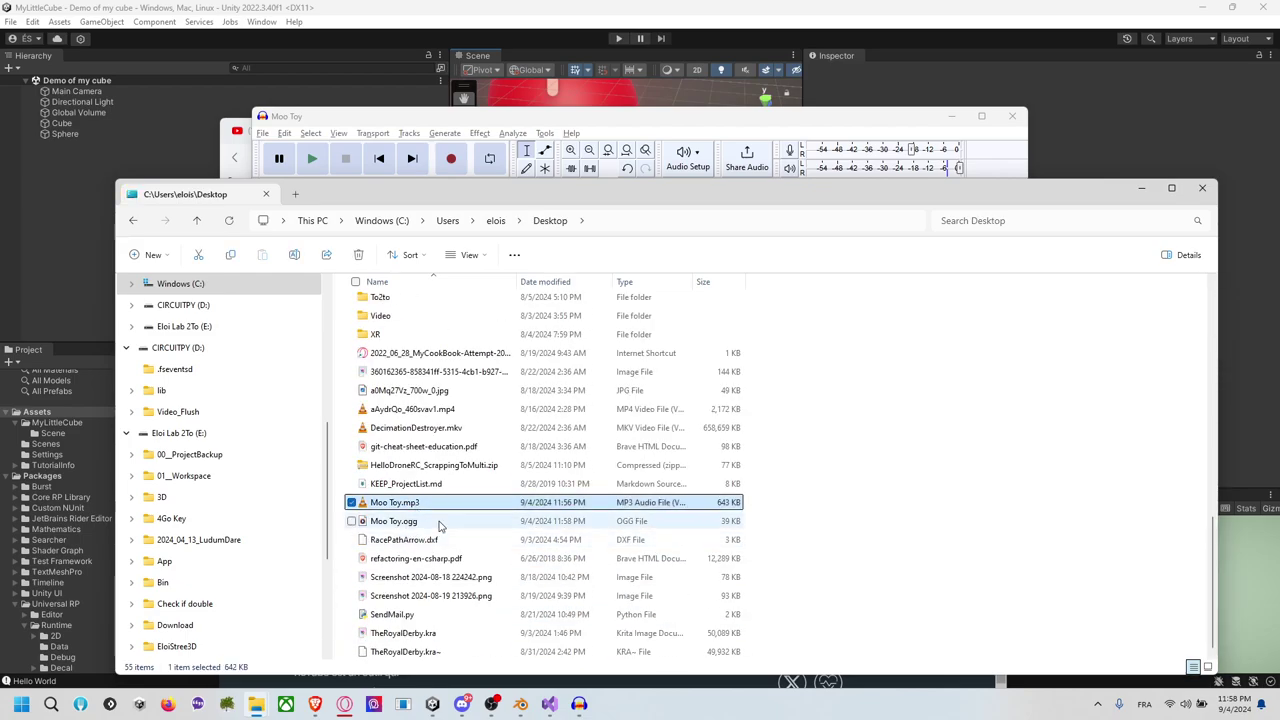
{"action": "left_click", "coordinate": [398, 523]}
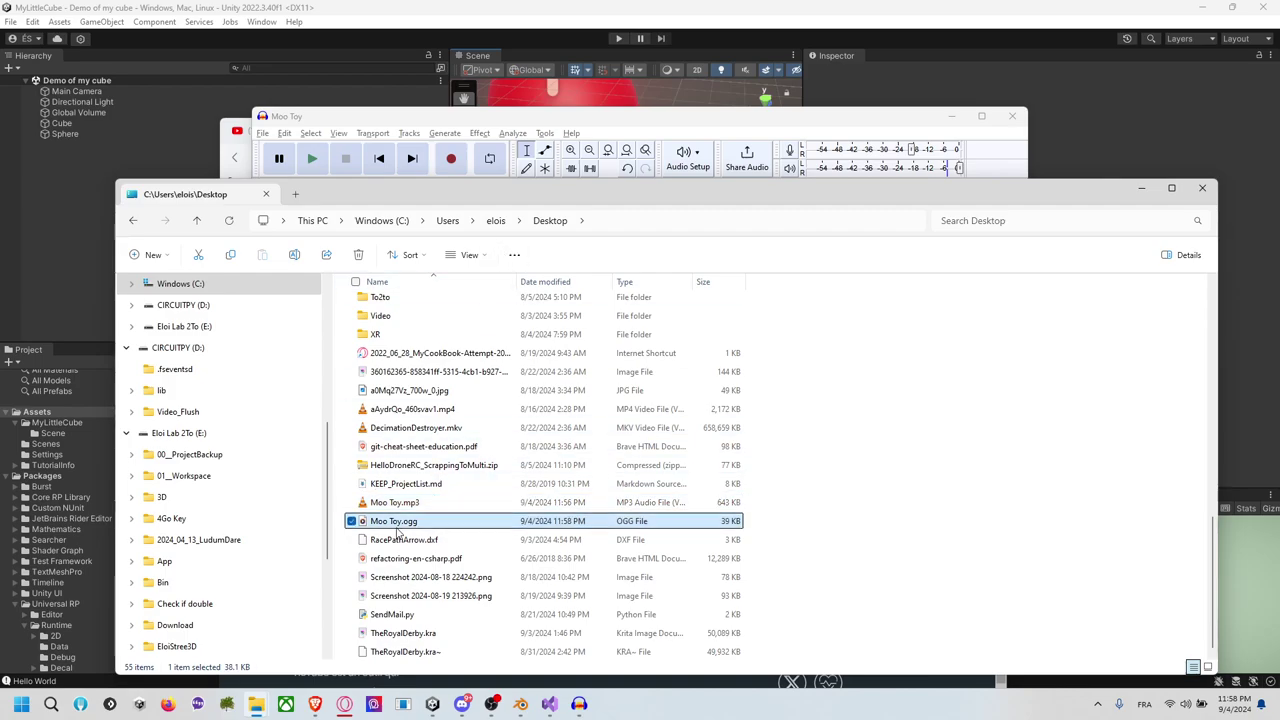
{"action": "key", "text": "alt+Tab"}
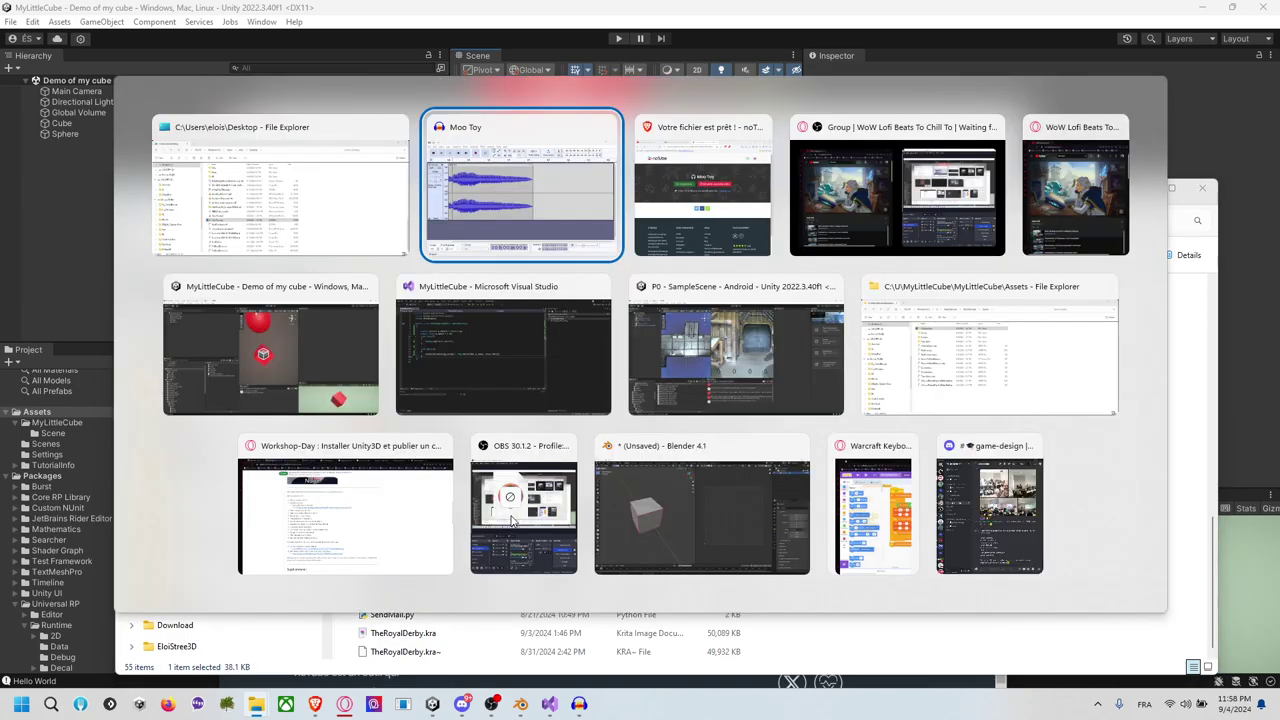
{"action": "key", "text": "alt+Tab"}
{"action": "key", "text": "alt+Tab"}
{"action": "key", "text": "alt+Tab"}
{"action": "key", "text": "alt+Tab"}
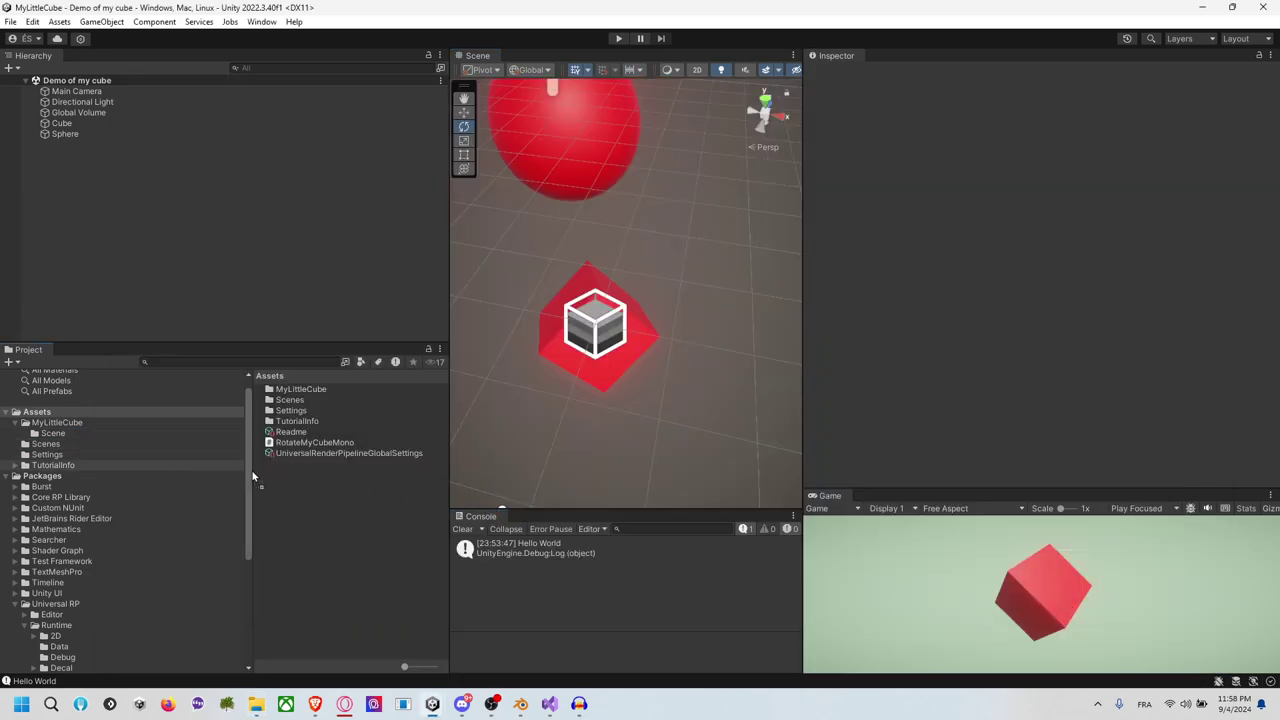
Step: Drag the imported Moo Toy clip onto the Cube to give it a play-on-awake Audio Source
{"action": "left_click", "coordinate": [300, 432]}
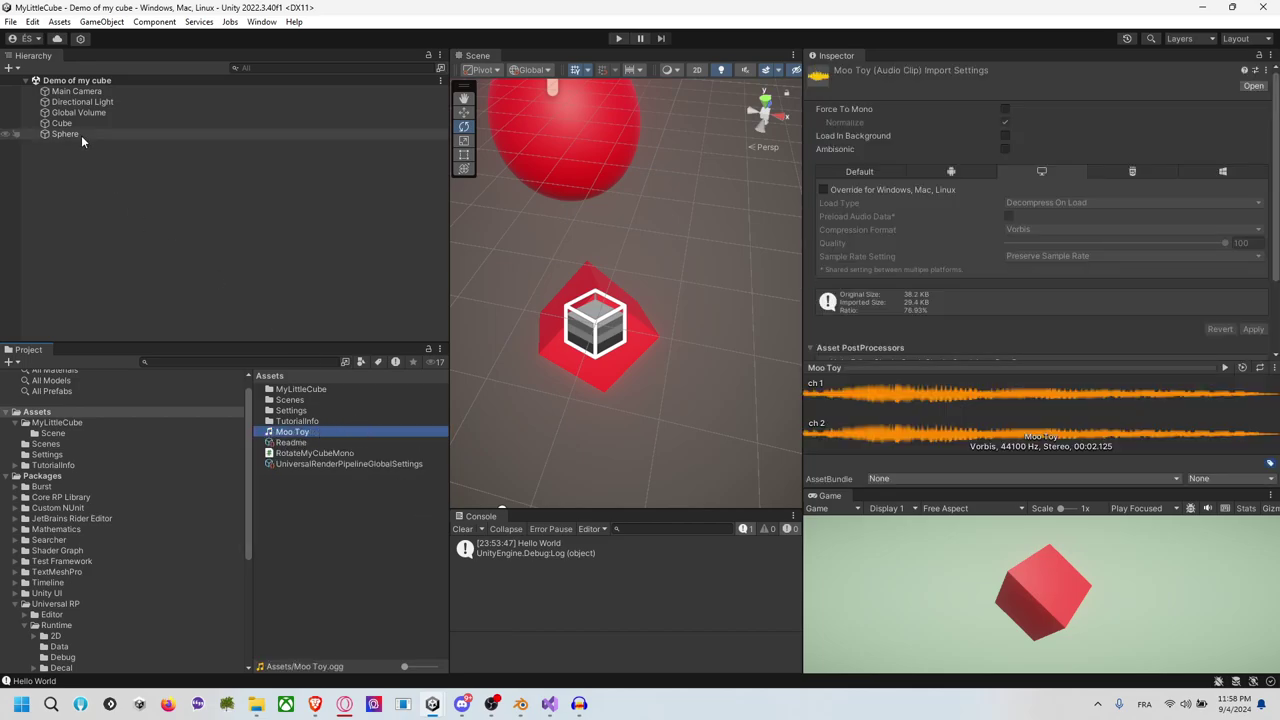
{"action": "left_click", "coordinate": [78, 126]}
{"action": "left_click", "coordinate": [296, 436]}
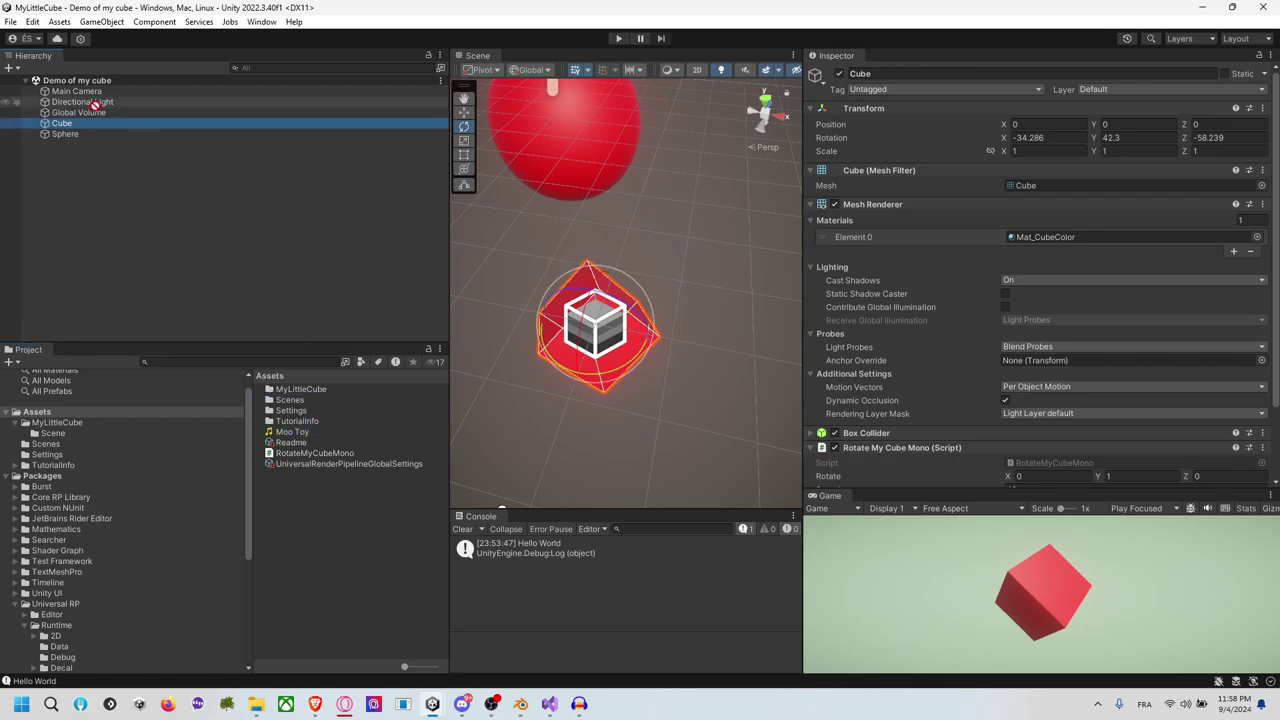
{"action": "left_click_drag", "start_coordinate": [296, 437], "coordinate": [100, 124]}
{"action": "scroll", "coordinate": [912, 304], "scroll_direction": "down", "scroll_amount": 5}
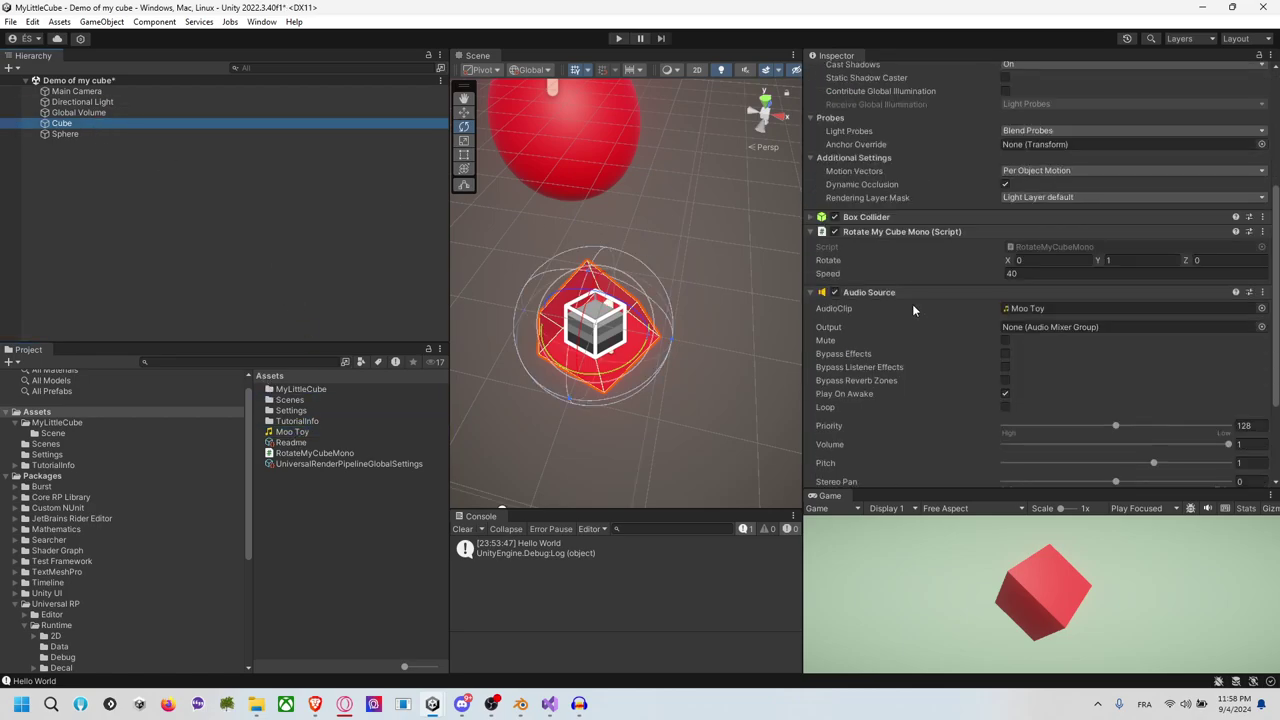
{"action": "scroll", "coordinate": [916, 353], "scroll_direction": "down", "scroll_amount": 1}
{"action": "scroll", "coordinate": [1002, 308], "scroll_direction": "down", "scroll_amount": 2}
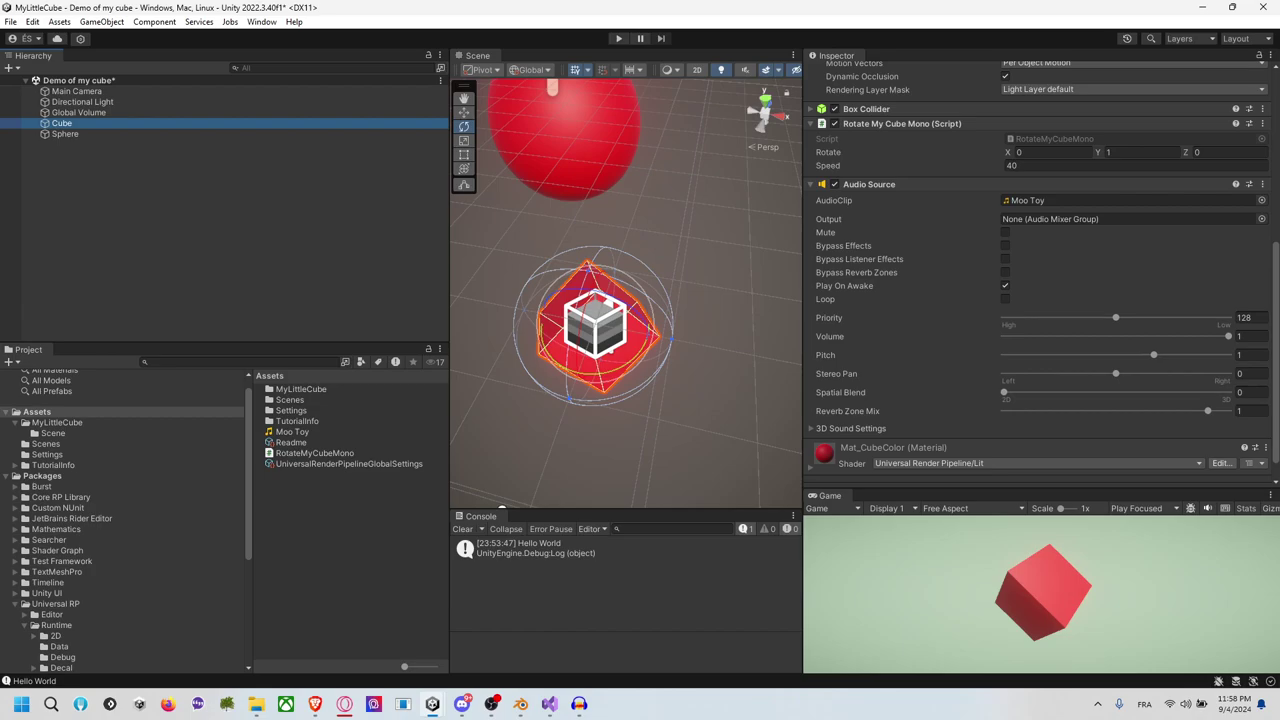
Step: Run the game to hear the Cube's moo, then stop it
{"action": "left_click", "coordinate": [491, 704]}
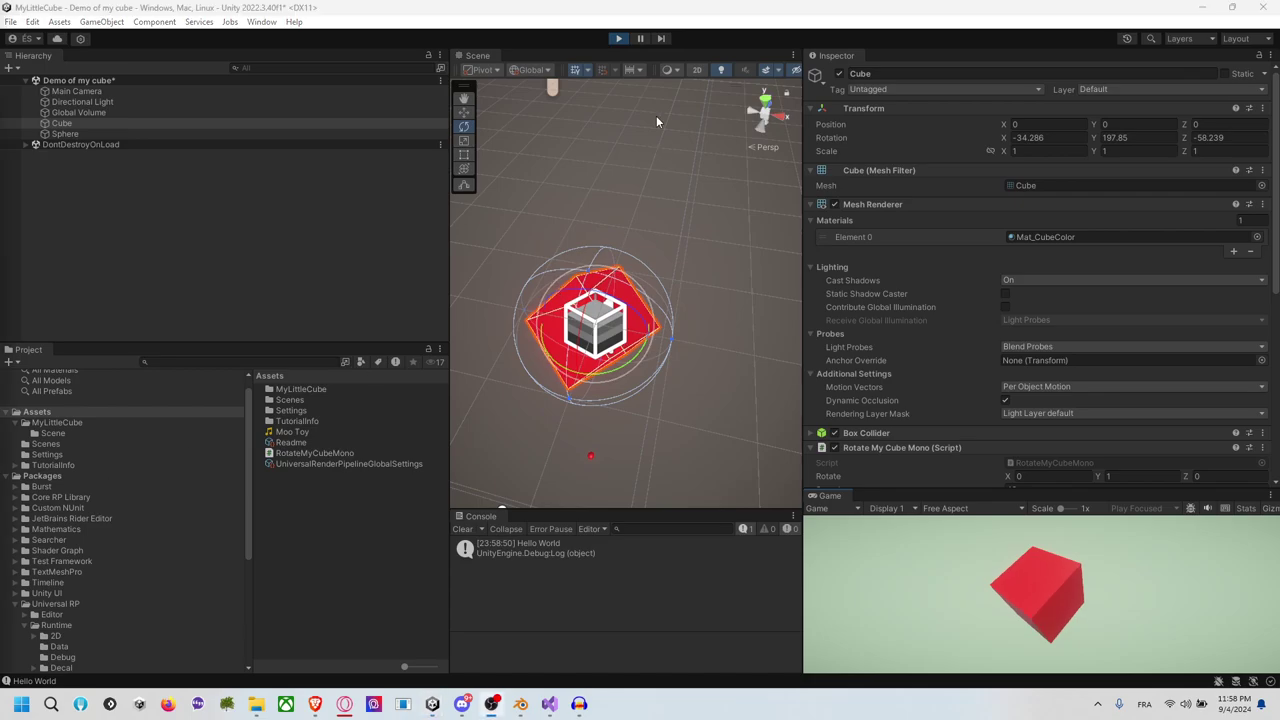
{"action": "left_click", "coordinate": [620, 42]}
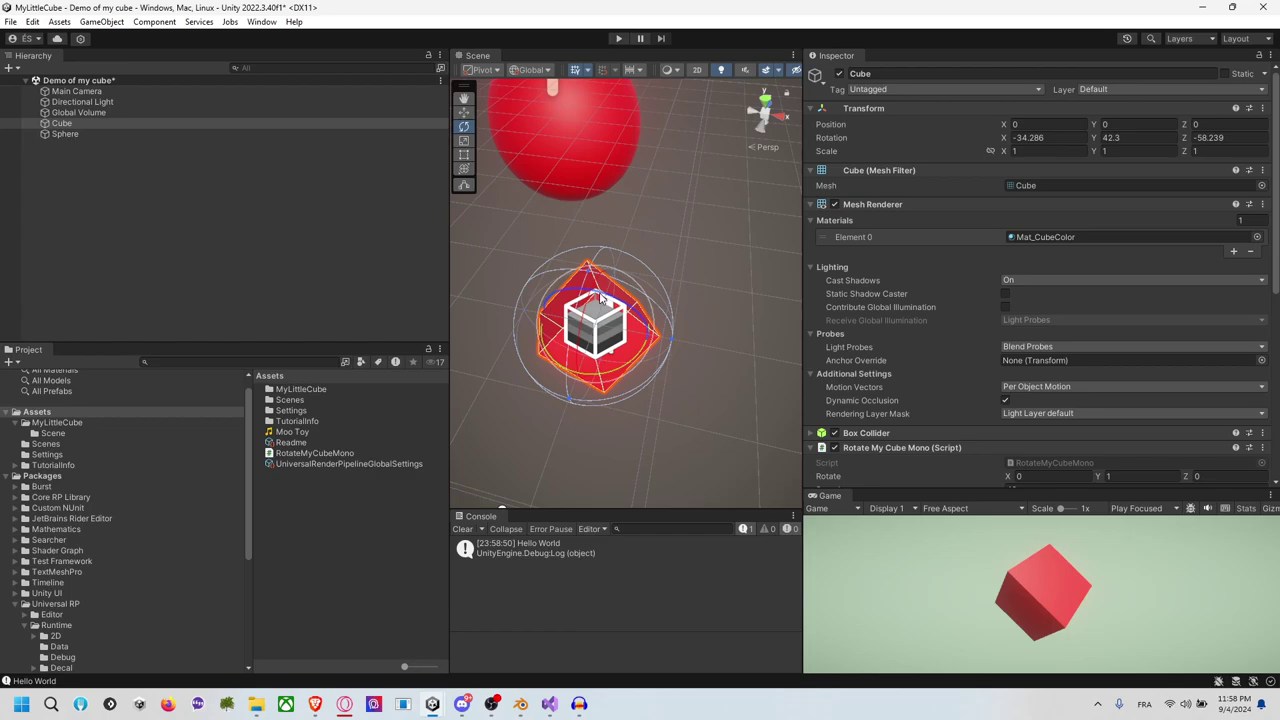
{"action": "scroll", "coordinate": [836, 315], "scroll_direction": "down", "scroll_amount": 3}
{"action": "scroll", "coordinate": [836, 315], "scroll_direction": "down", "scroll_amount": 3}
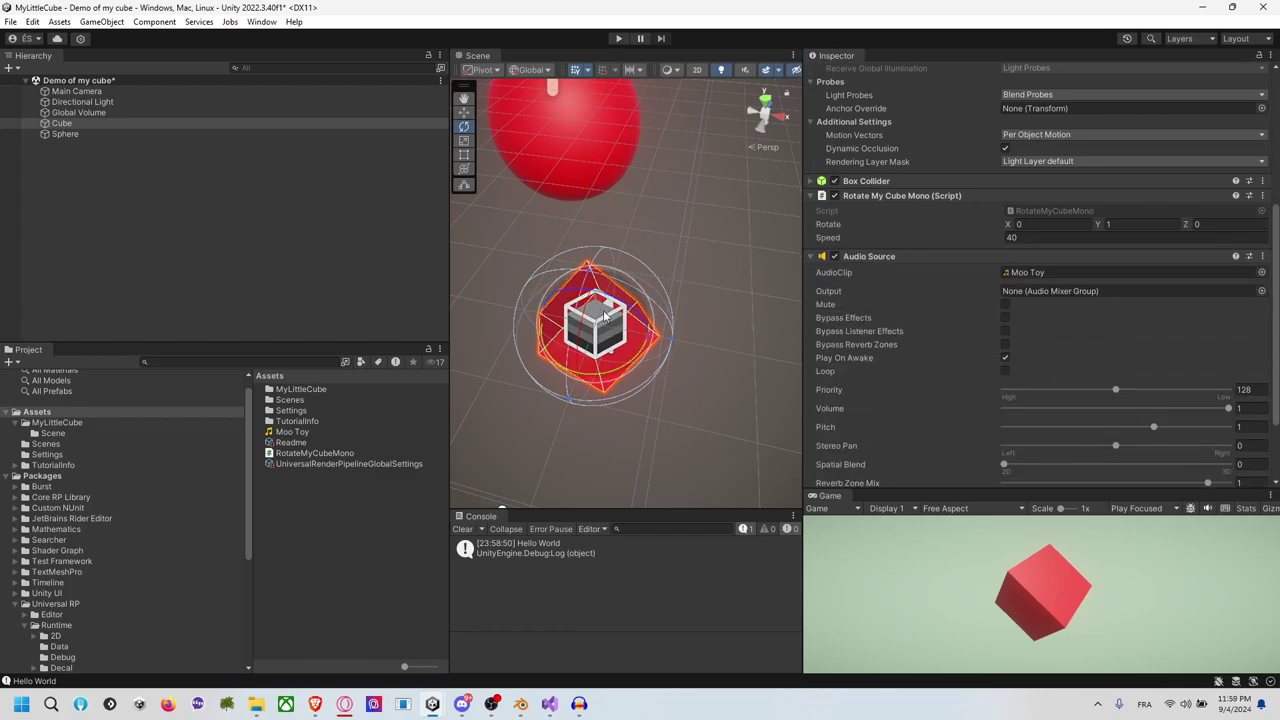
{"action": "scroll", "coordinate": [932, 284], "scroll_direction": "down", "scroll_amount": 1}
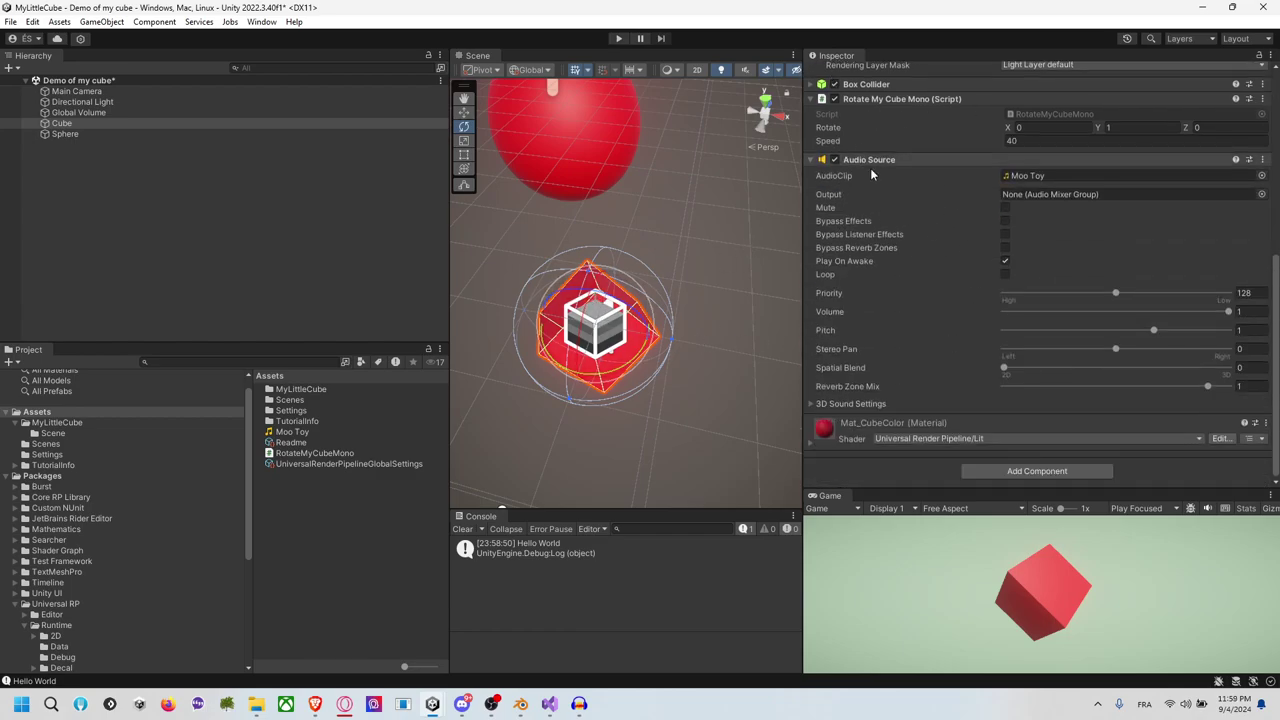
Step: Give the Cube a new script component named CowBoxMono and open it in Visual Studio
{"action": "left_click", "coordinate": [1004, 472]}
{"action": "type", "text": "Rota"}
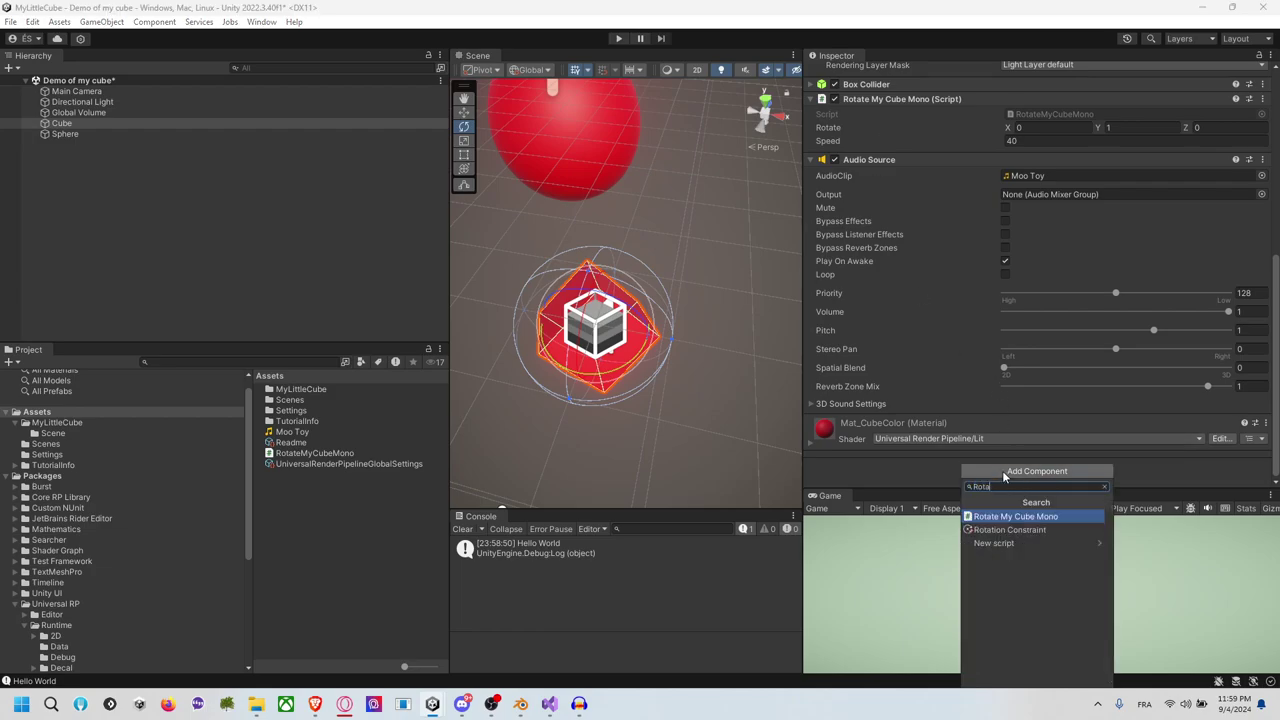
{"action": "type", "text": "o"}
{"action": "key", "text": "BackSpace"}
{"action": "key", "text": "BackSpace"}
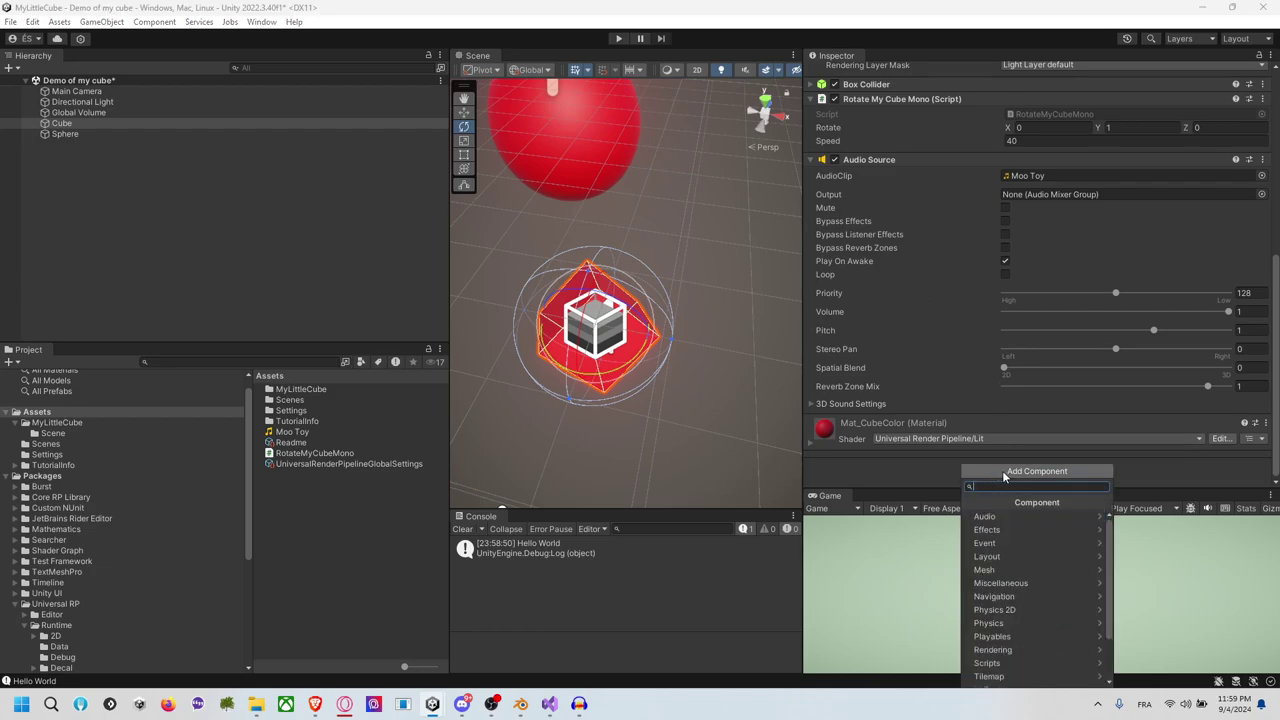
{"action": "type", "text": "Co"}
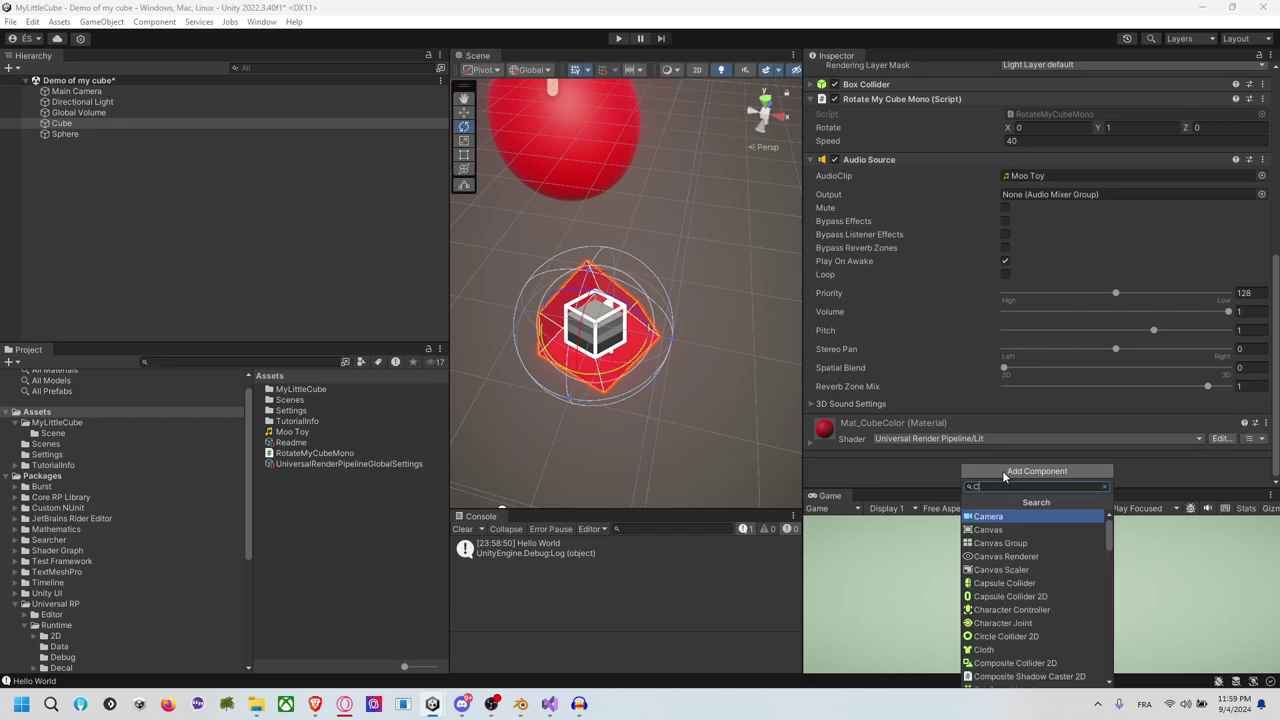
{"action": "type", "text": "wBoxMono"}
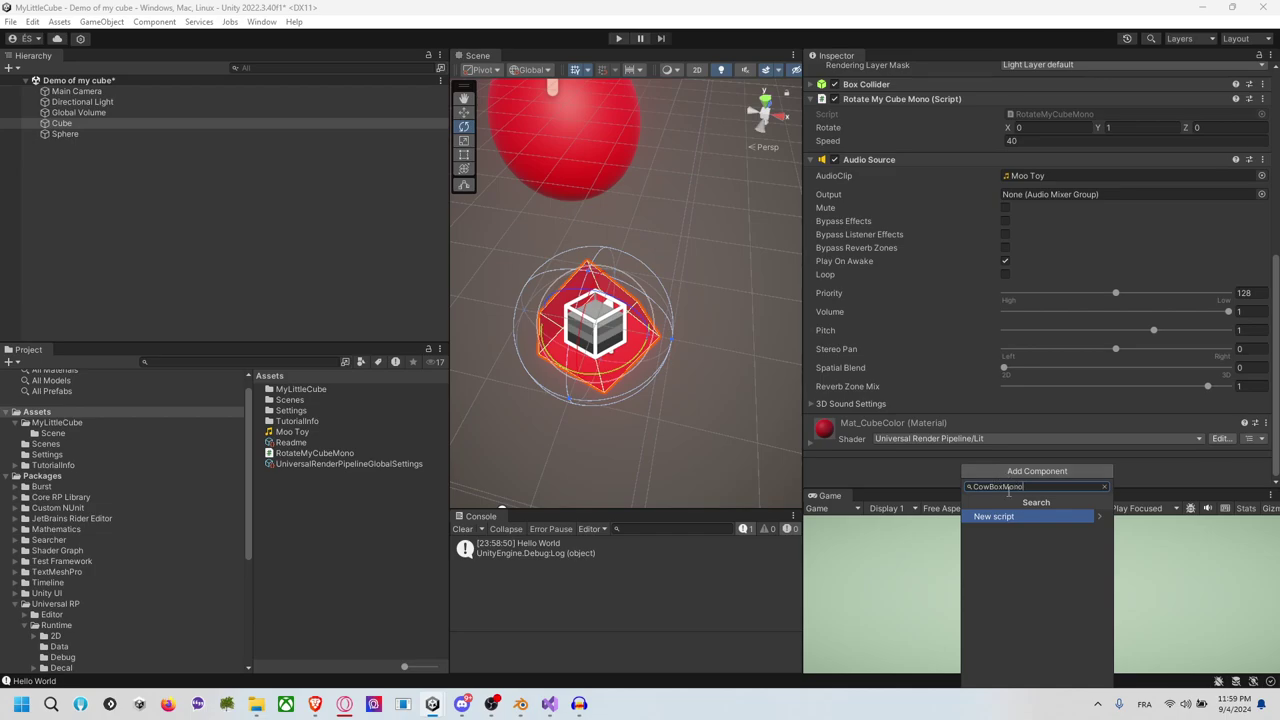
{"action": "left_click", "coordinate": [1082, 514]}
{"action": "key", "text": "Return"}
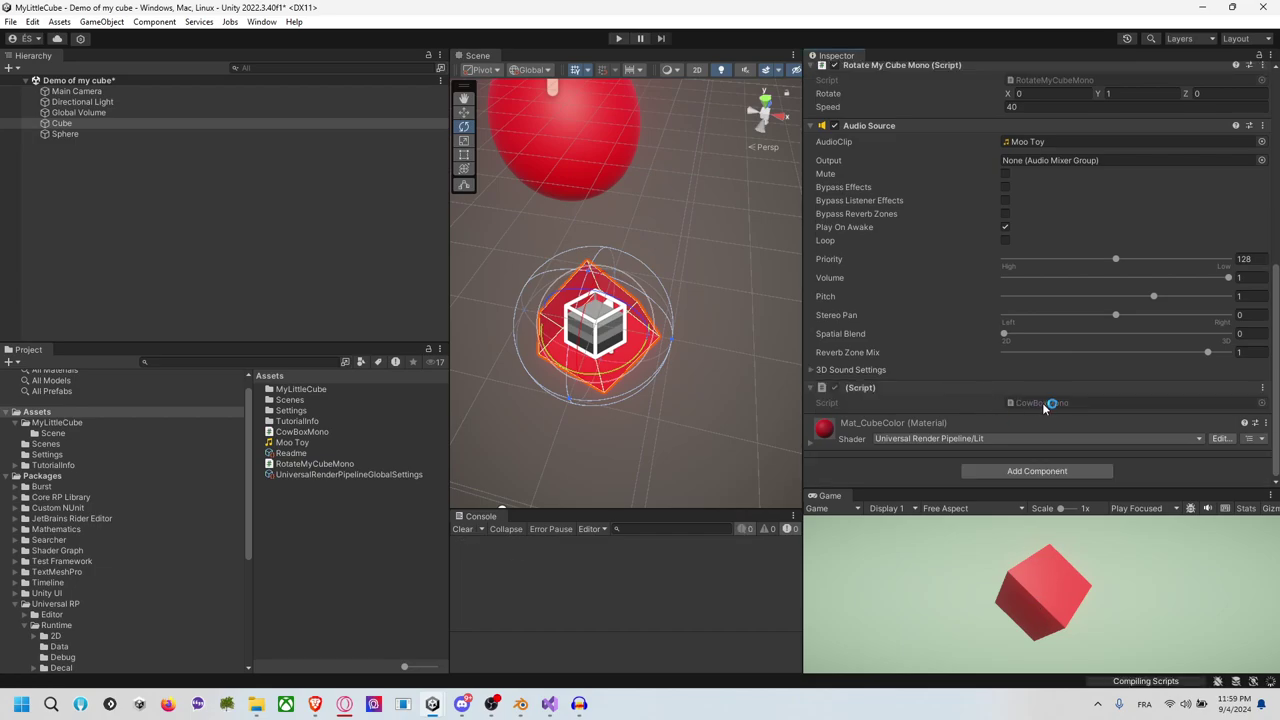
{"action": "left_click", "coordinate": [1045, 404]}
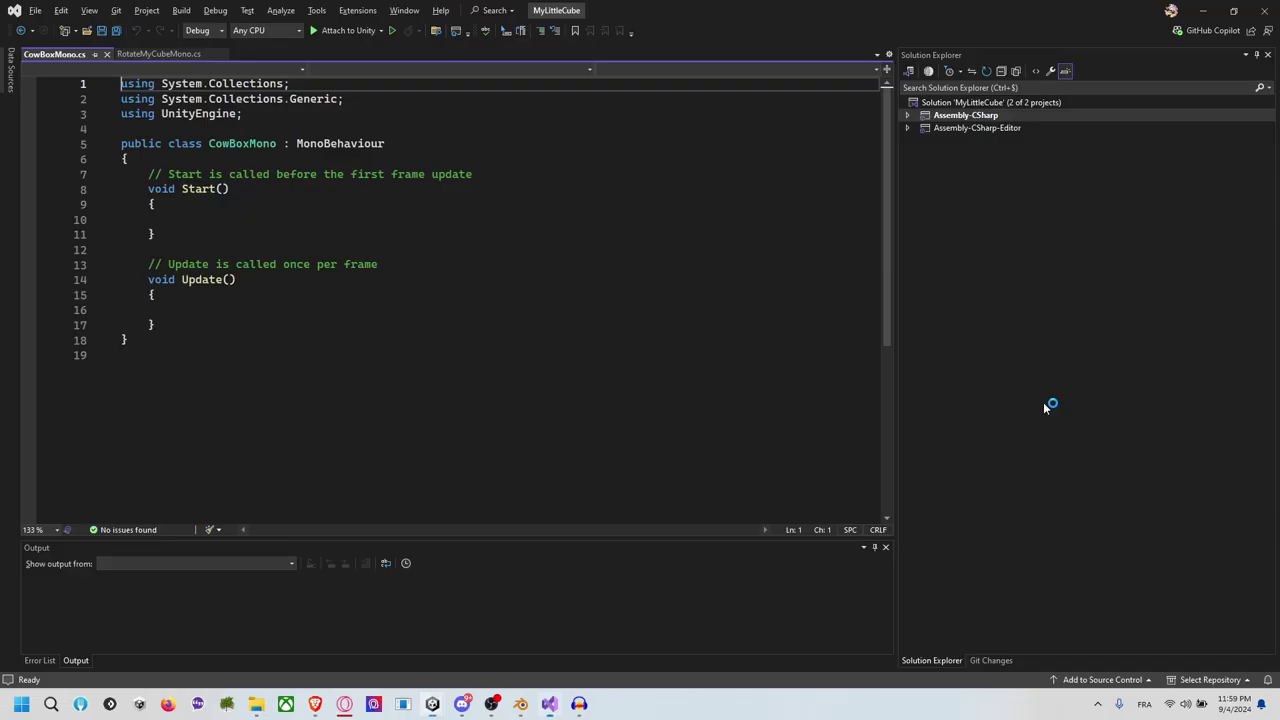
Step: Inspect the MonoBehaviour class definition via Go To Definition, then close it
{"action": "double_click", "coordinate": [356, 146]}
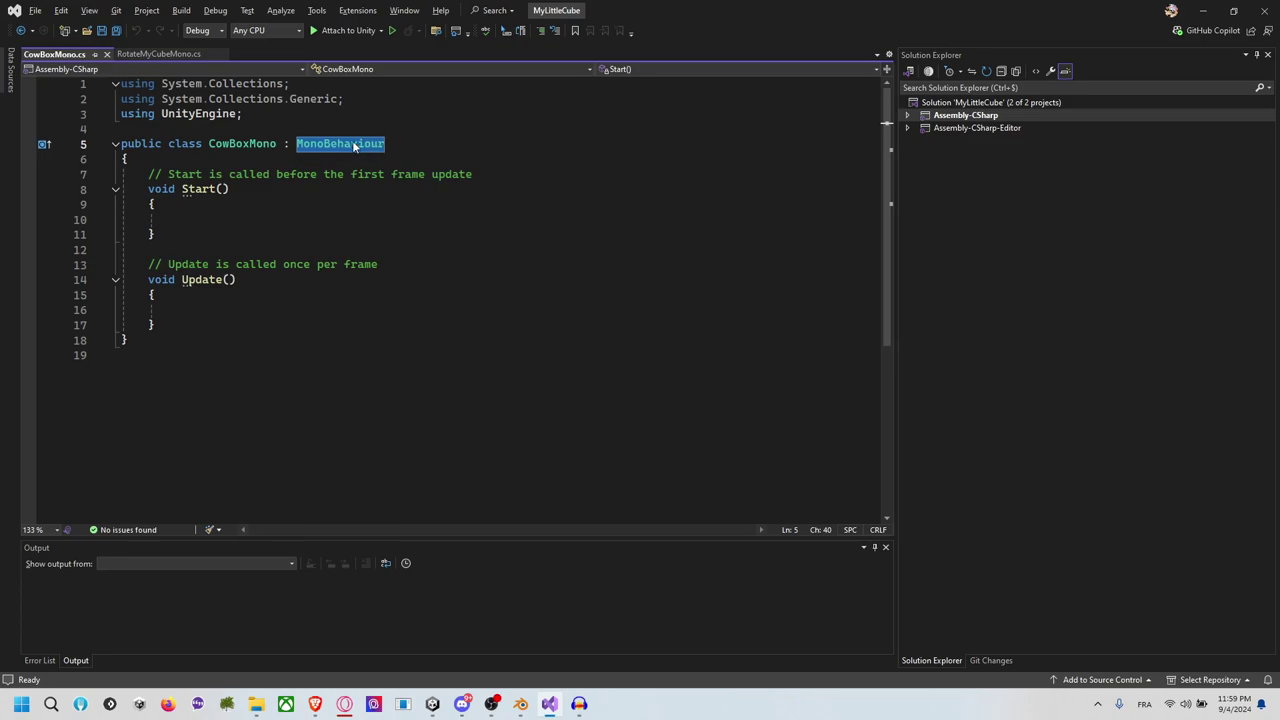
{"action": "right_click", "coordinate": [335, 146]}
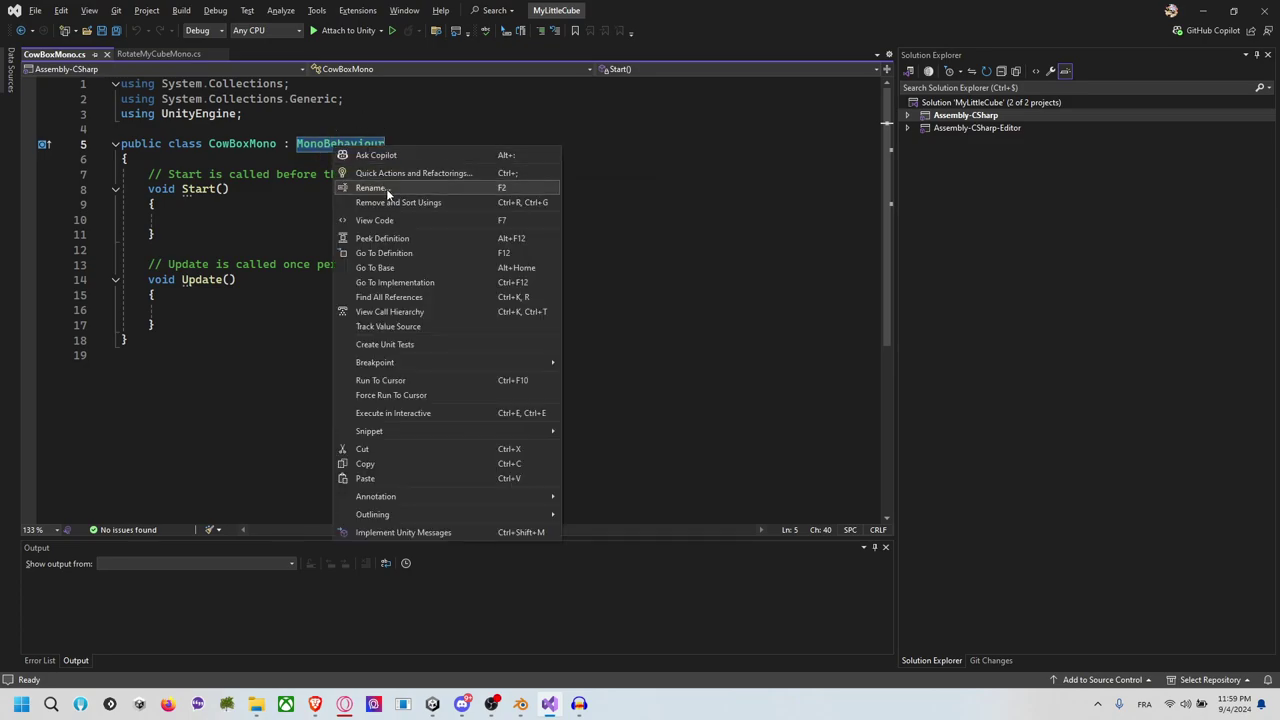
{"action": "left_click", "coordinate": [384, 253]}
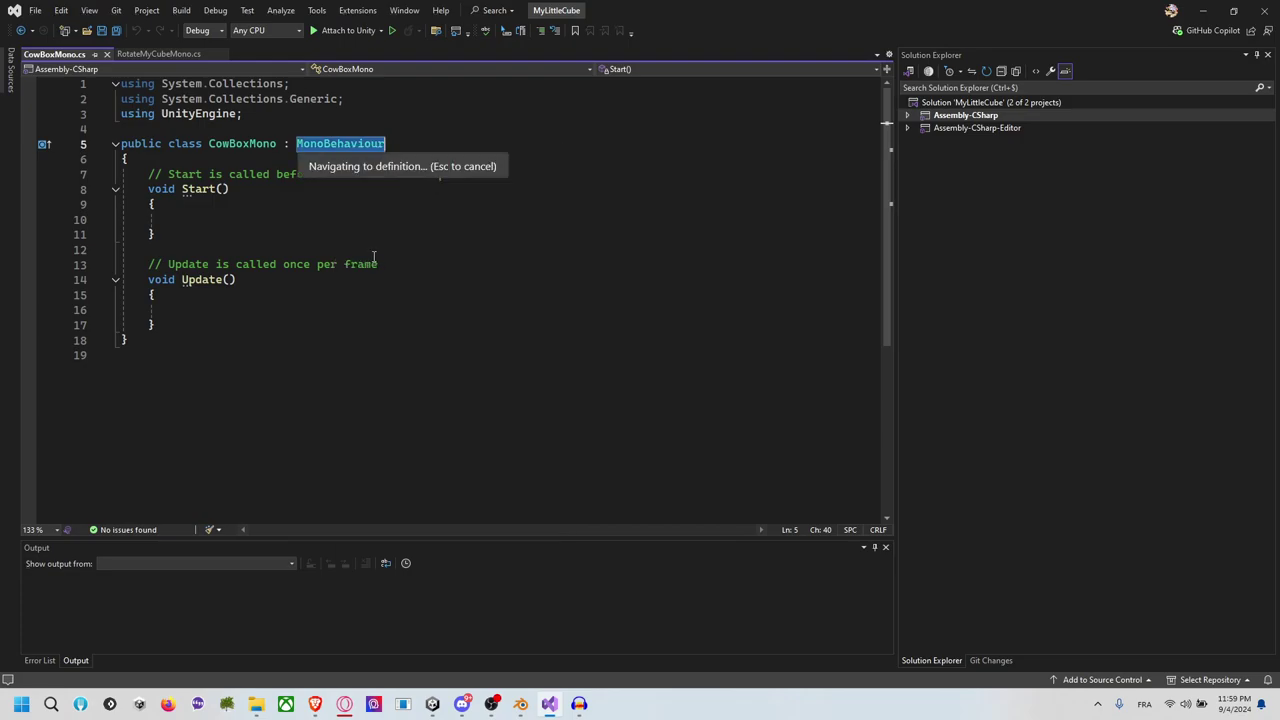
{"action": "scroll", "coordinate": [415, 342], "scroll_direction": "down", "scroll_amount": 12}
{"action": "scroll", "coordinate": [415, 342], "scroll_direction": "down", "scroll_amount": 12}
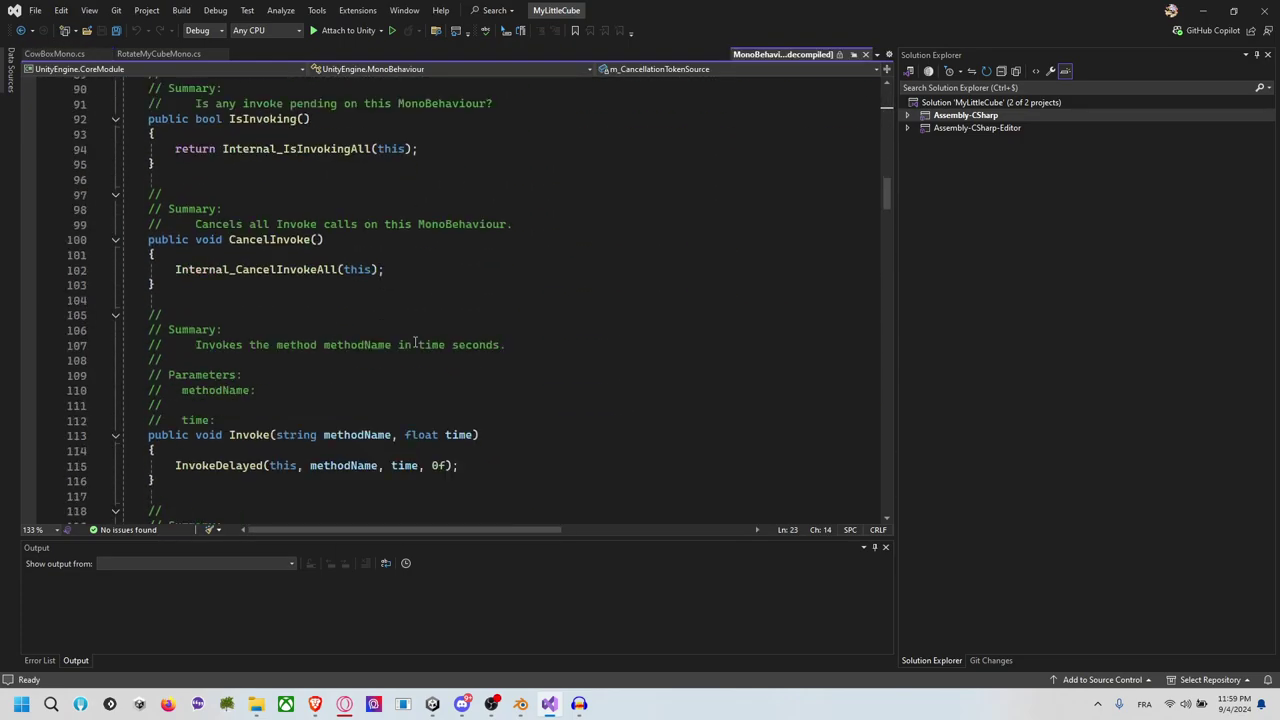
{"action": "scroll", "coordinate": [415, 342], "scroll_direction": "down", "scroll_amount": 8}
{"action": "scroll", "coordinate": [415, 342], "scroll_direction": "down", "scroll_amount": 13}
{"action": "scroll", "coordinate": [415, 342], "scroll_direction": "down", "scroll_amount": 9}
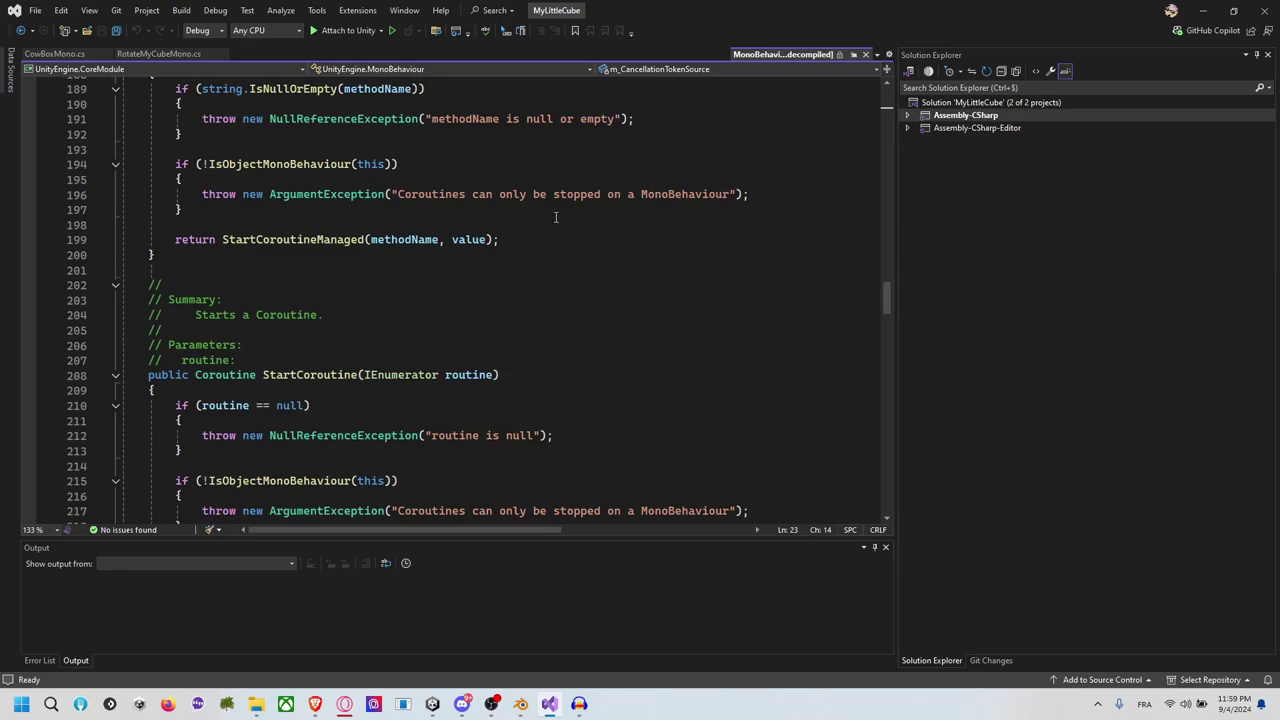
{"action": "left_click", "coordinate": [866, 54]}
Step: Write a public OnMouseDown() method that calls Debug.Log("CowBoxMono.OnMouseDown")
{"action": "left_click", "coordinate": [415, 158]}
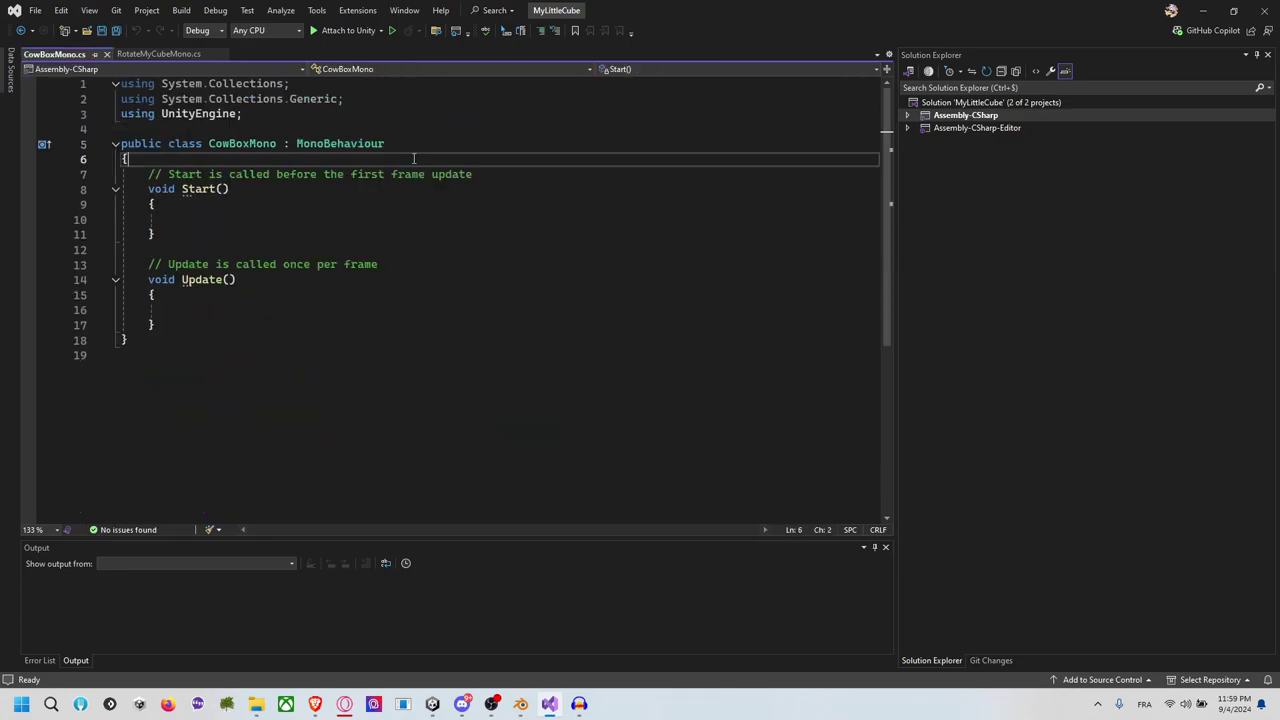
{"action": "key", "text": "Return"}
{"action": "key", "text": "Return"}
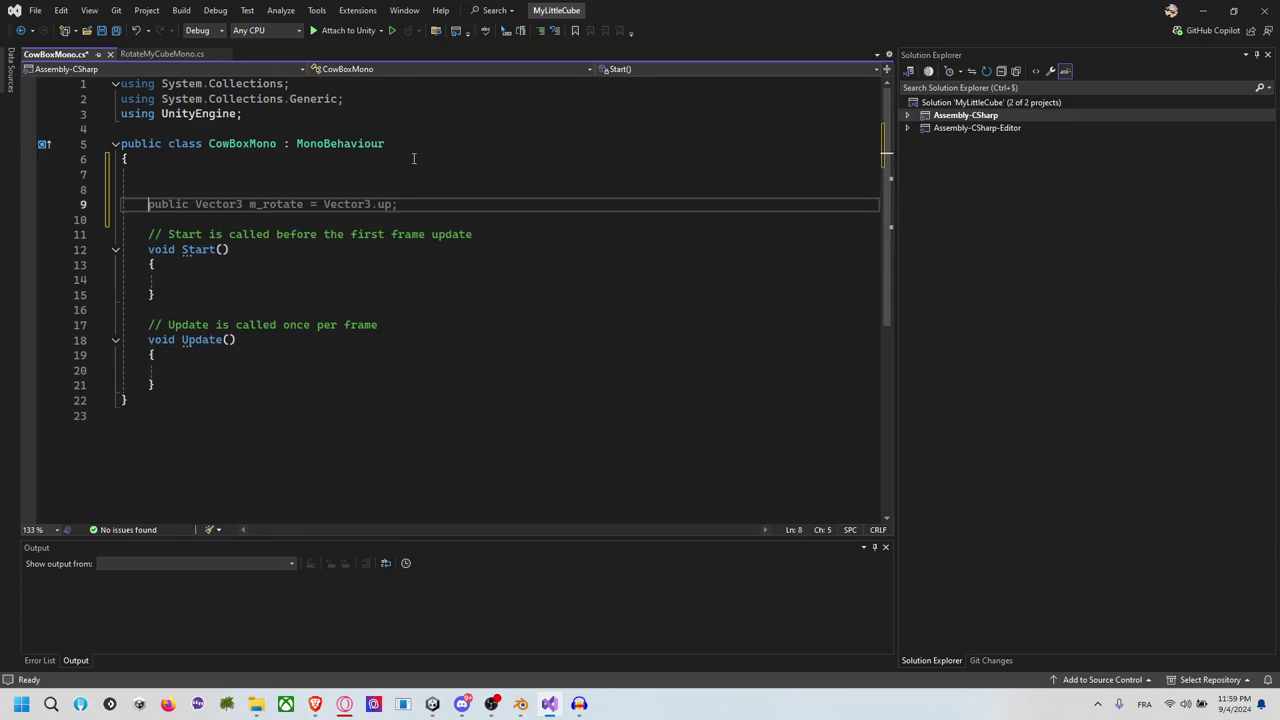
{"action": "type", "text": "public void "}
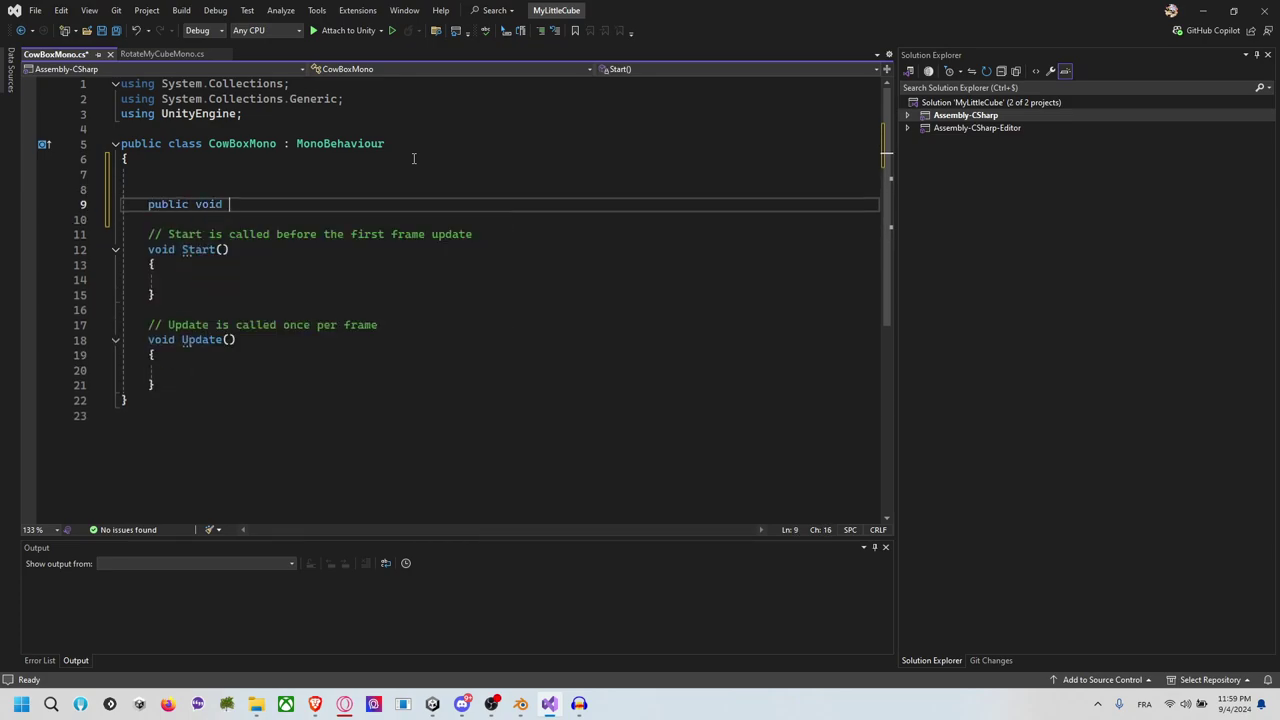
{"action": "type", "text": "onmou"}
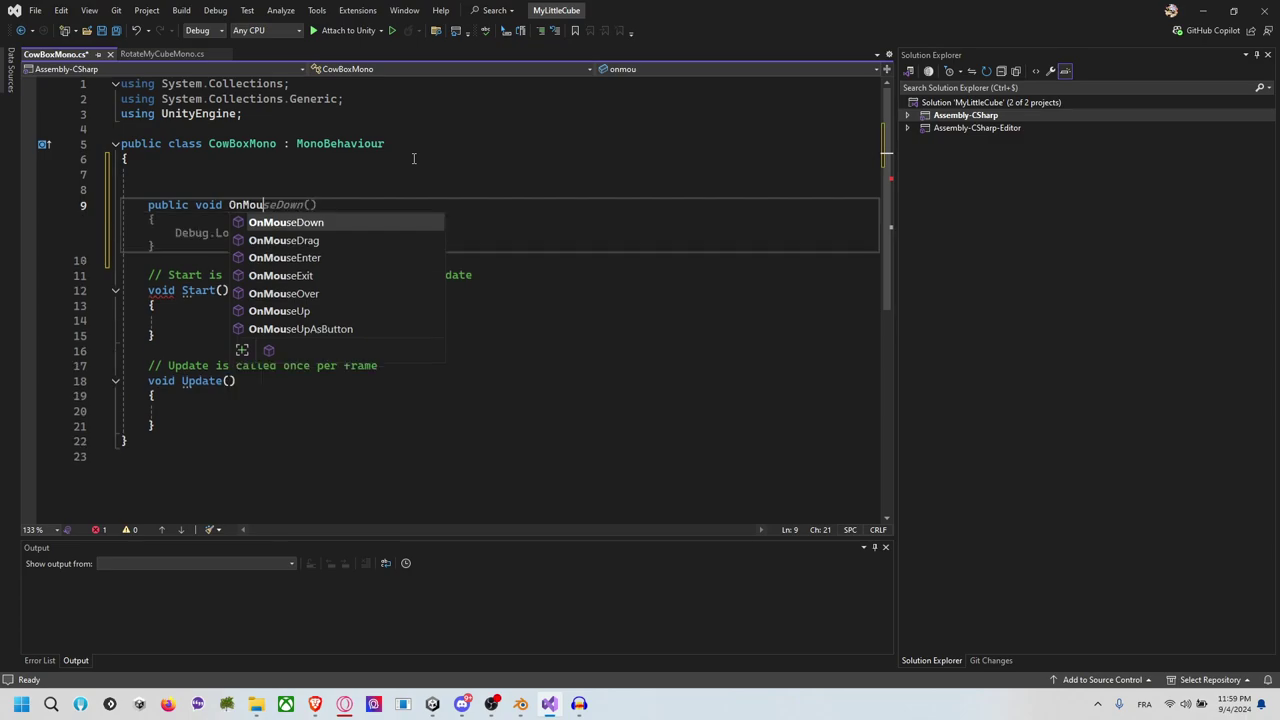
{"action": "key", "text": "Tab"}
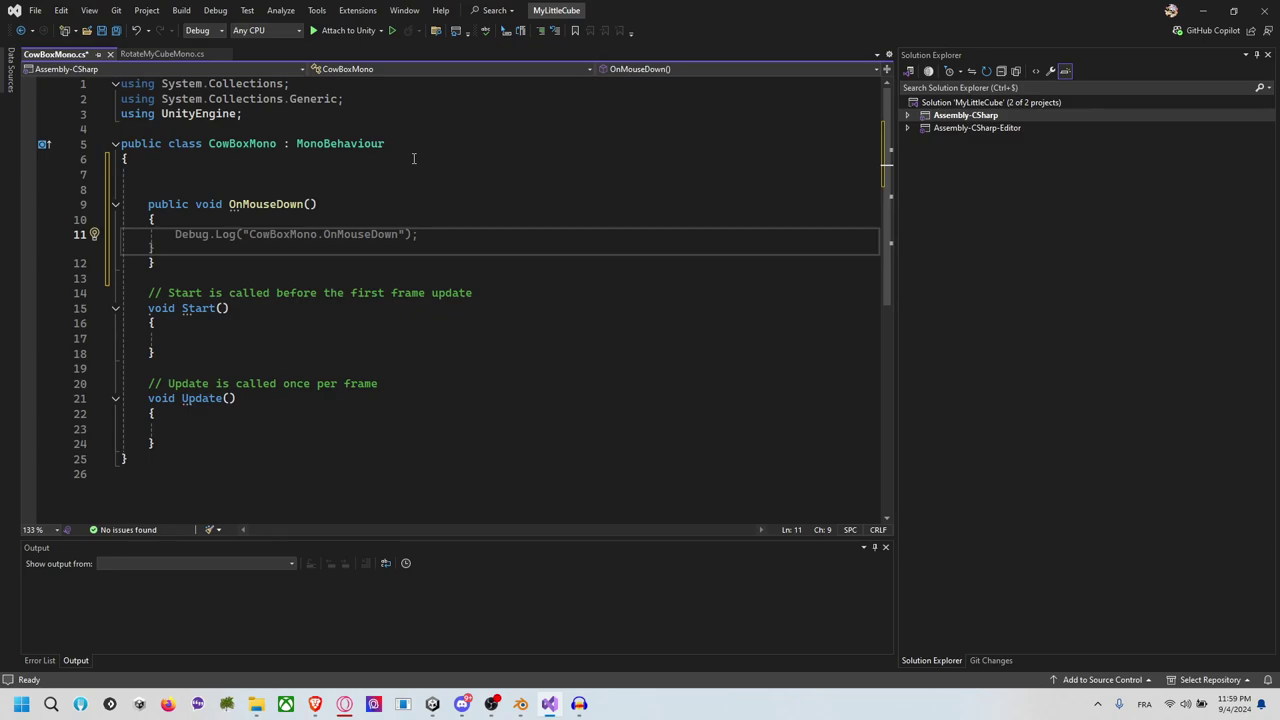
{"action": "key", "text": "Return"}
{"action": "key", "text": "Tab"}
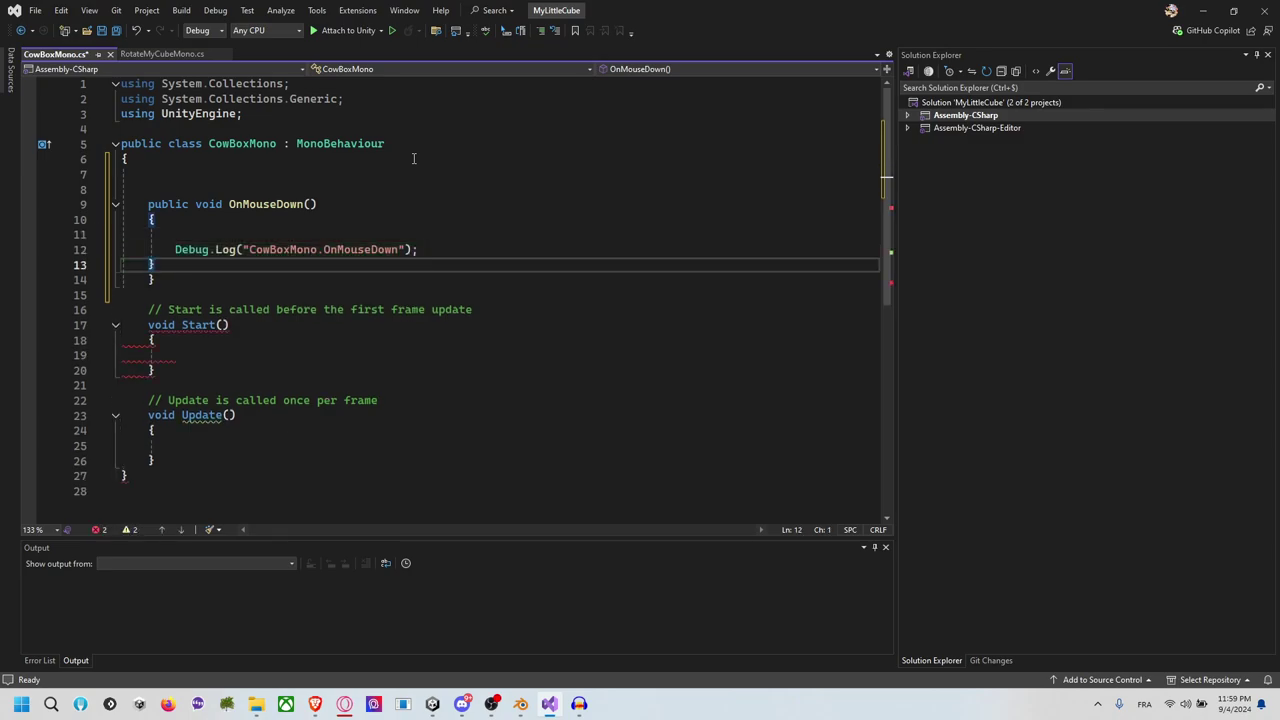
{"action": "key", "text": "Down"}
{"action": "key", "text": "BackSpace"}
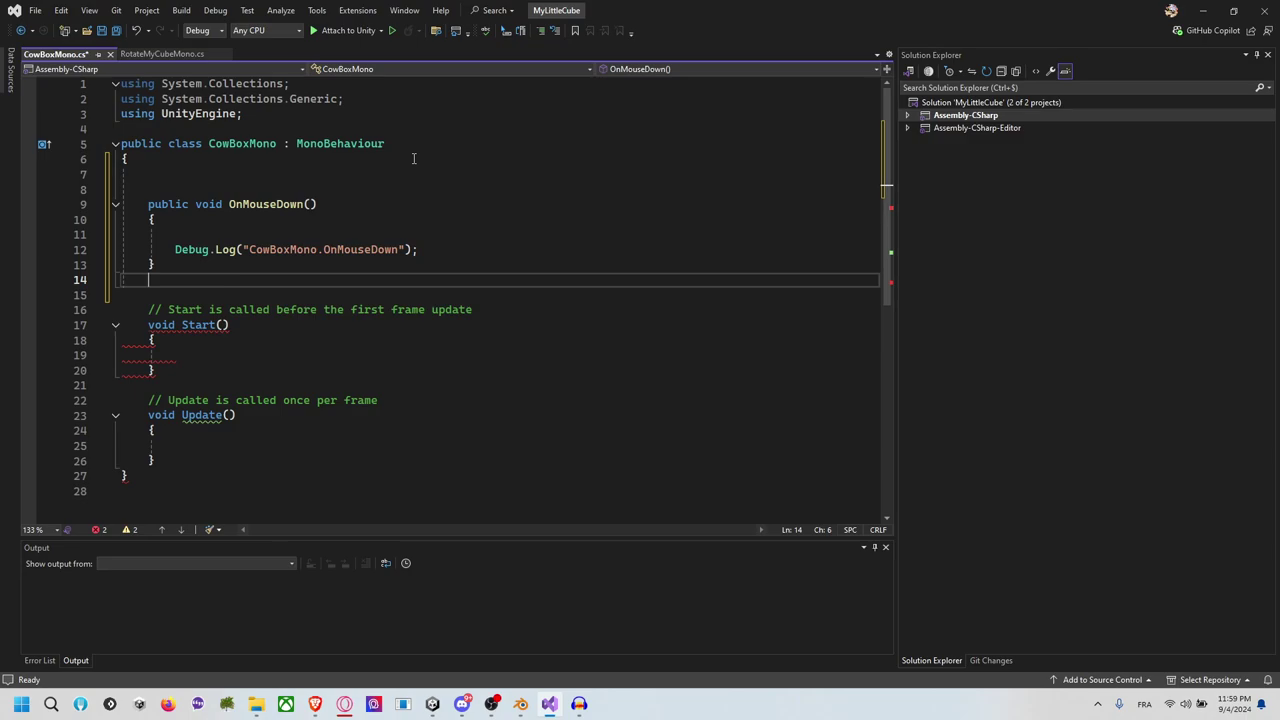
{"action": "left_click", "coordinate": [437, 251]}
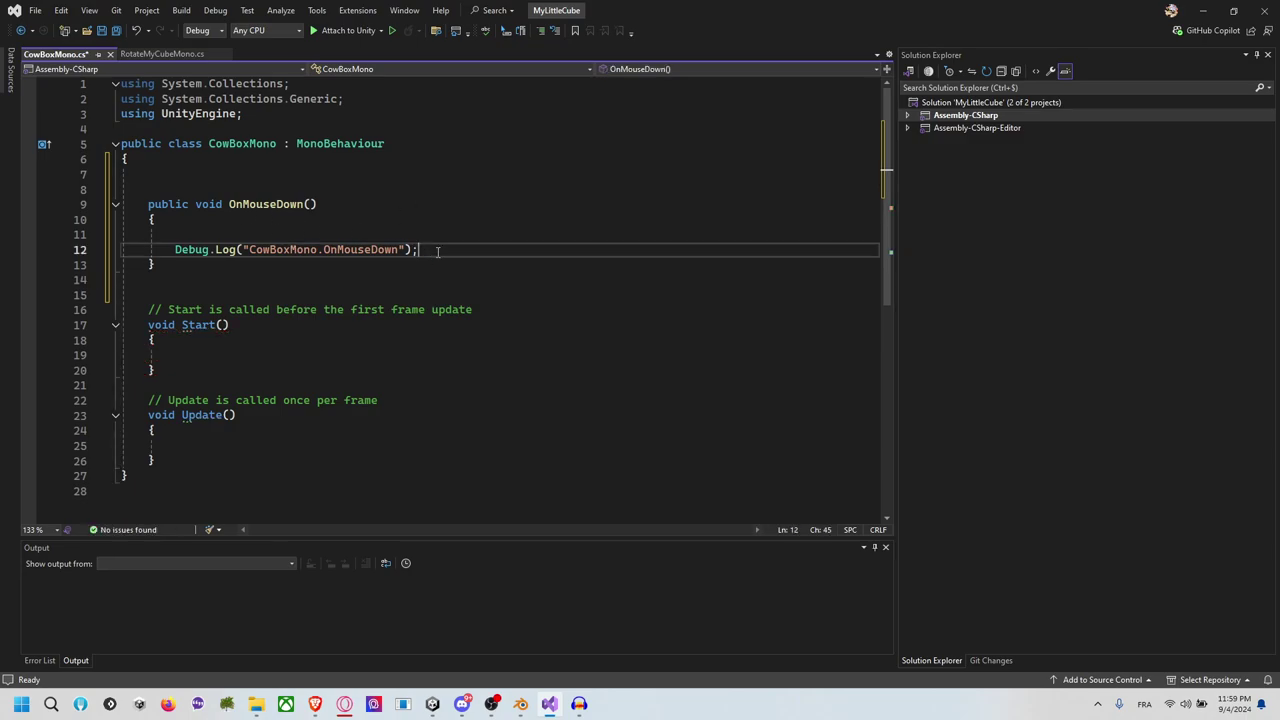
{"action": "key", "text": "Return"}
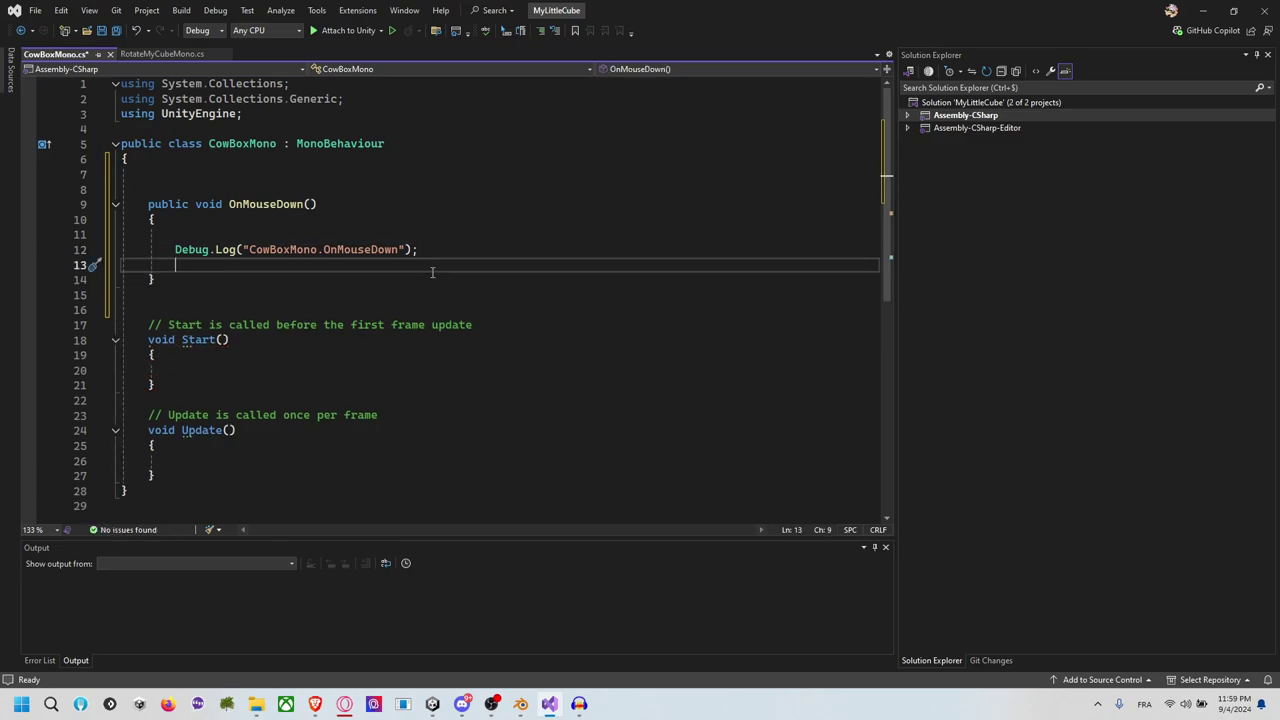
{"action": "left_click", "coordinate": [293, 164]}
{"action": "left_click", "coordinate": [293, 183]}
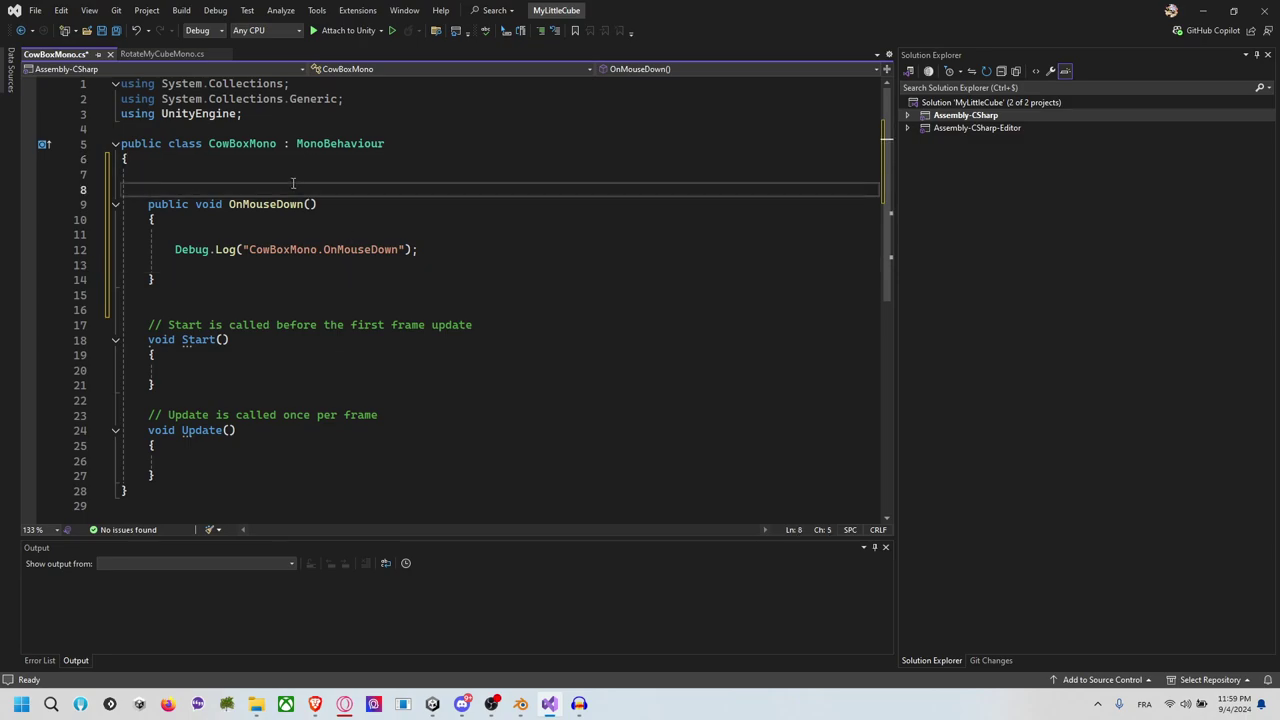
Step: Declare a public AudioSource field named m_audioSource in CowBoxMono
{"action": "type", "text": "public audis"}
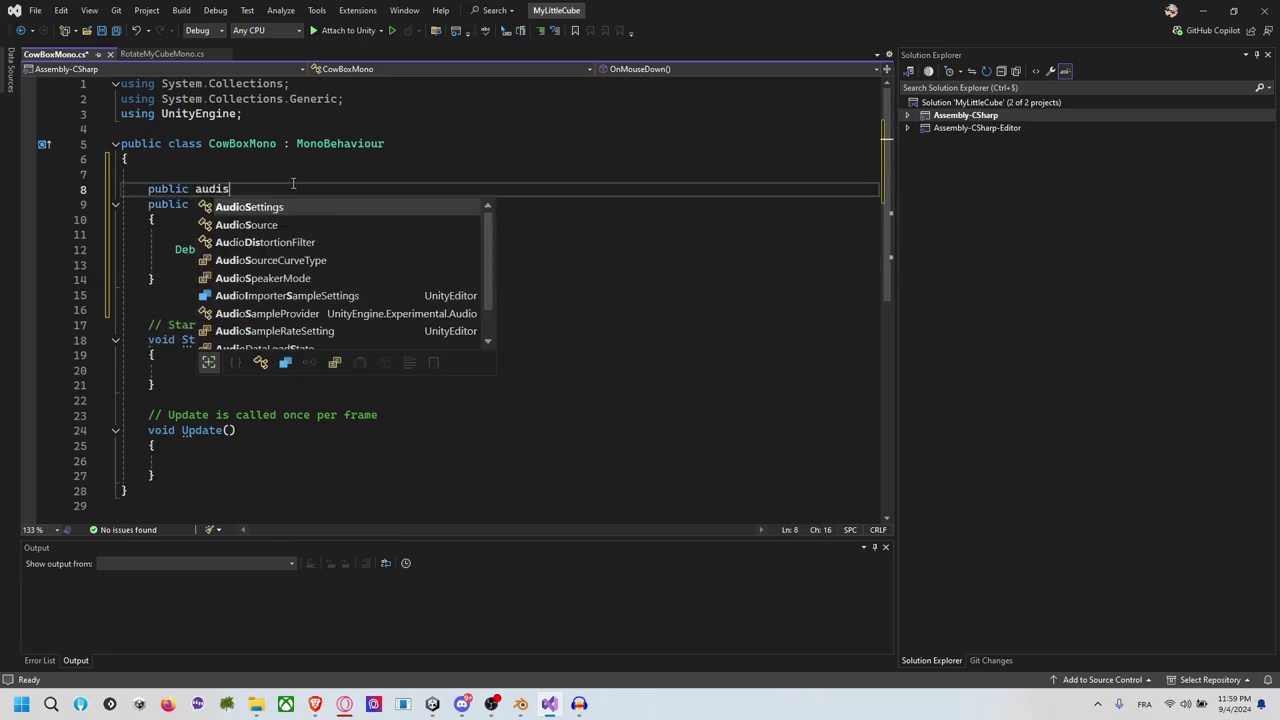
{"action": "type", "text": "oSource"}
{"action": "key", "text": "Tab"}
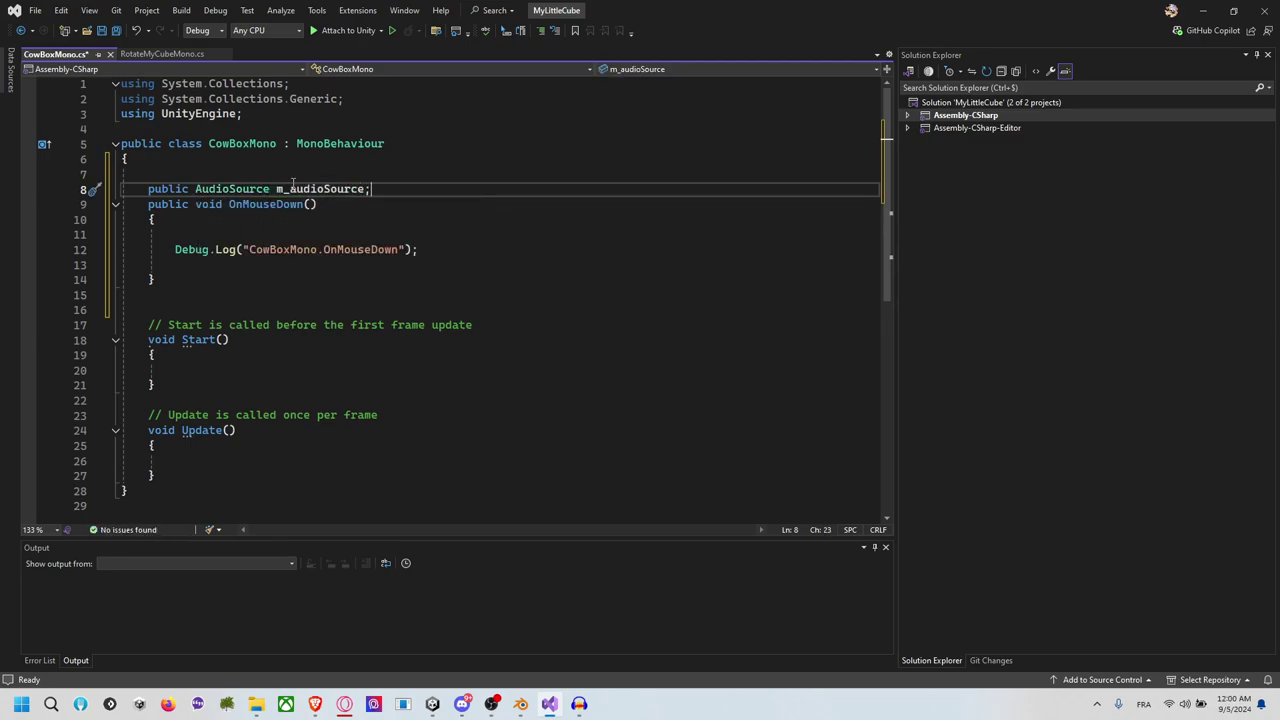
{"action": "key", "text": "Return"}
Step: Add m_audioSource.Play() inside OnMouseDown and save the script
{"action": "left_click", "coordinate": [452, 276]}
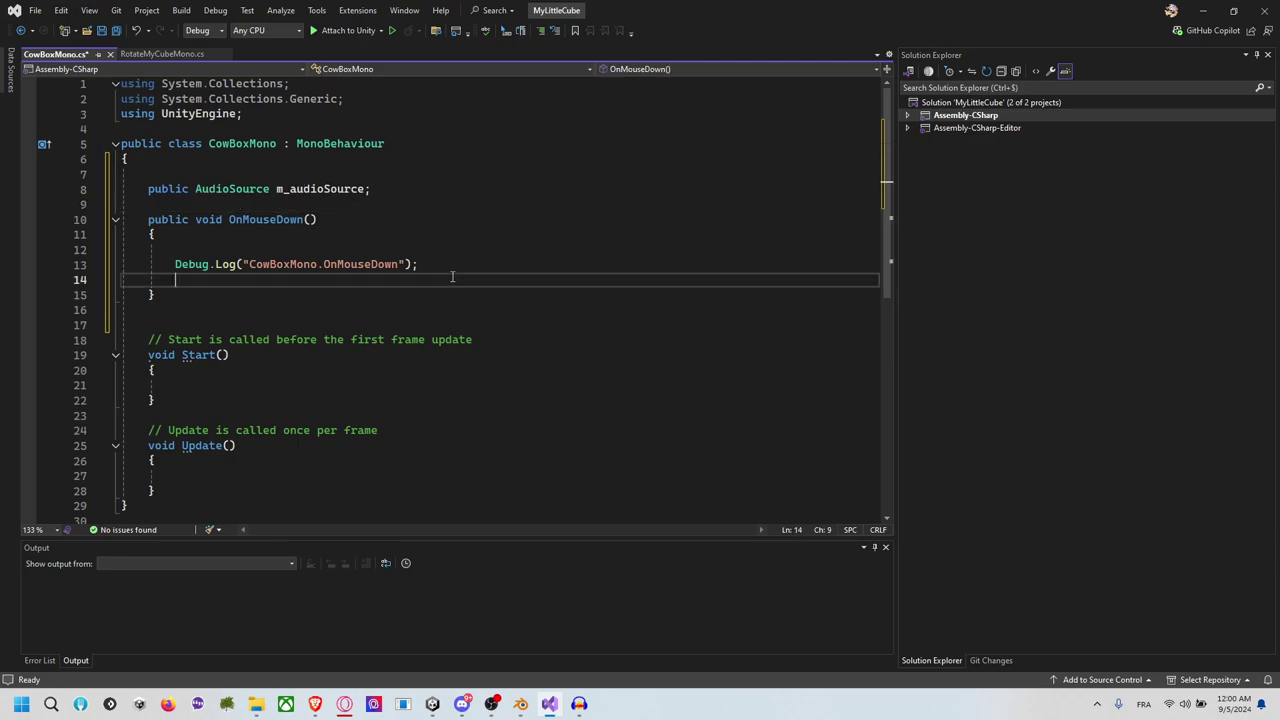
{"action": "type", "text": "audiosou"}
{"action": "key", "text": "BackSpace"}
{"action": "key", "text": "BackSpace"}
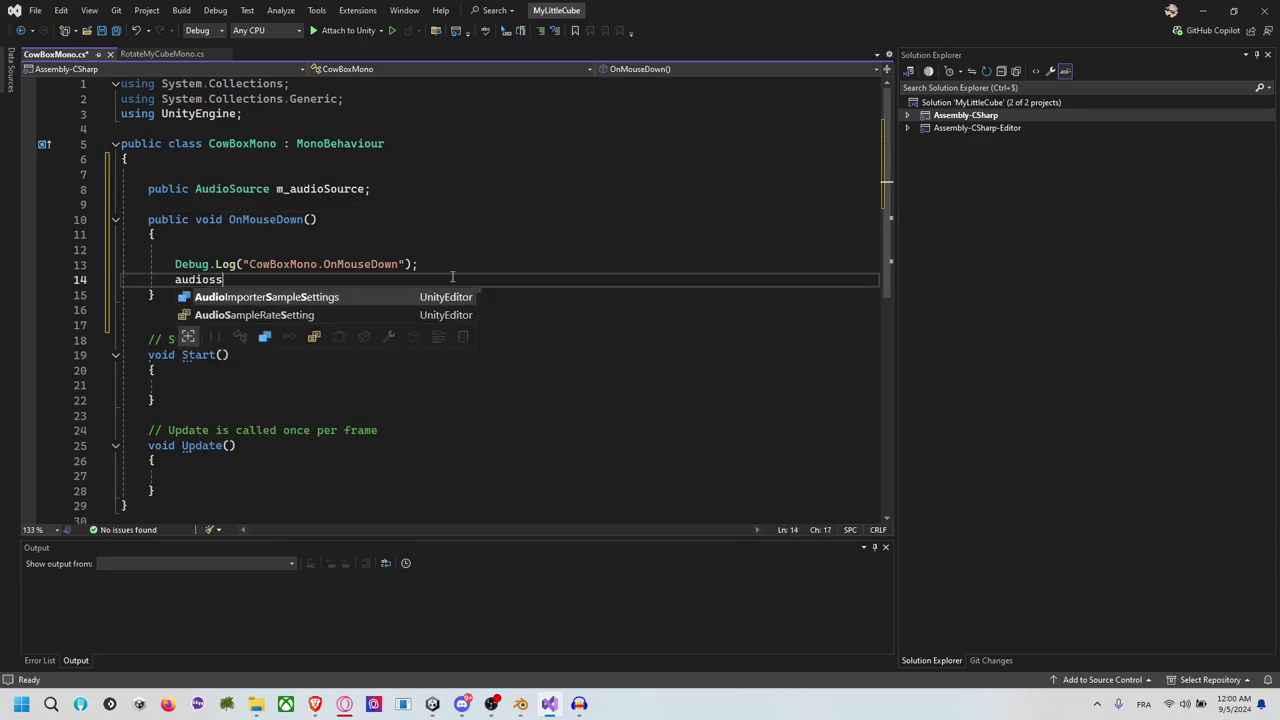
{"action": "key", "text": "BackSpace"}
{"action": "type", "text": "sour"}
{"action": "key", "text": "Tab"}
{"action": "type", "text": "."}
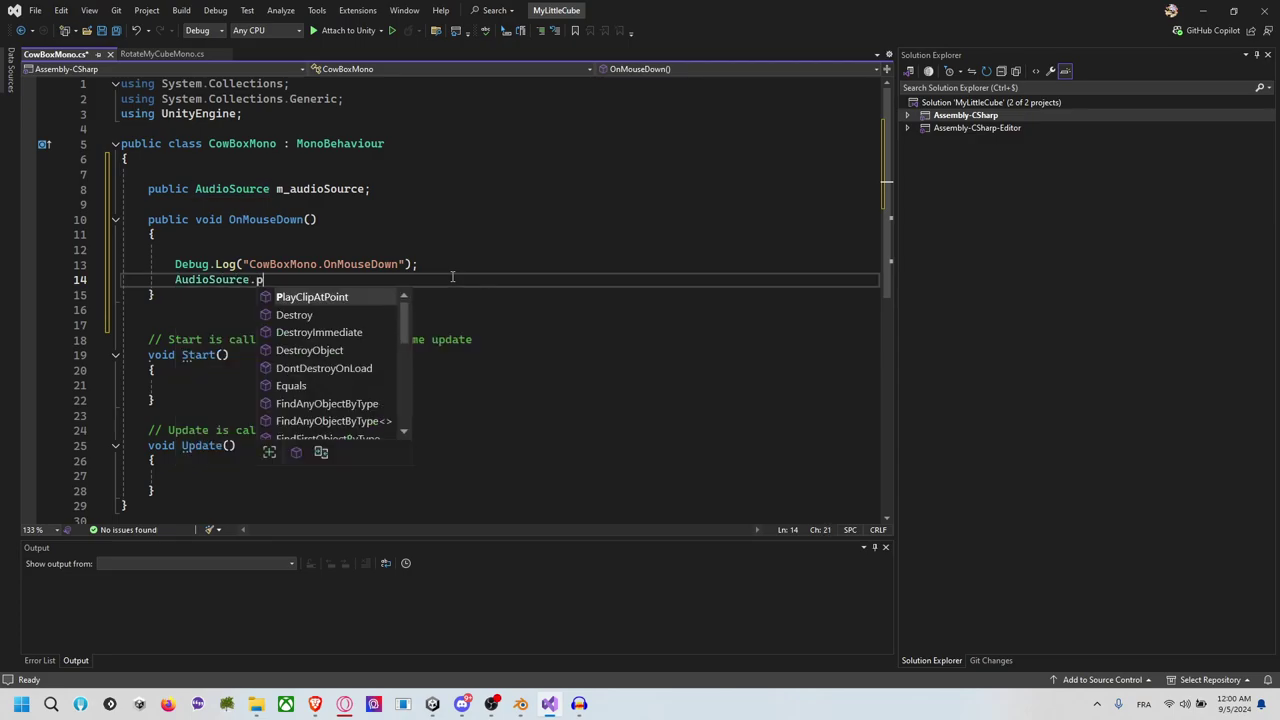
{"action": "key", "text": "BackSpace"}
{"action": "key", "text": "BackSpace"}
{"action": "key", "text": "BackSpace"}
{"action": "key", "text": "BackSpace"}
{"action": "key", "text": "BackSpace"}
{"action": "key", "text": "BackSpace"}
{"action": "key", "text": "BackSpace"}
{"action": "type", "text": "m"}
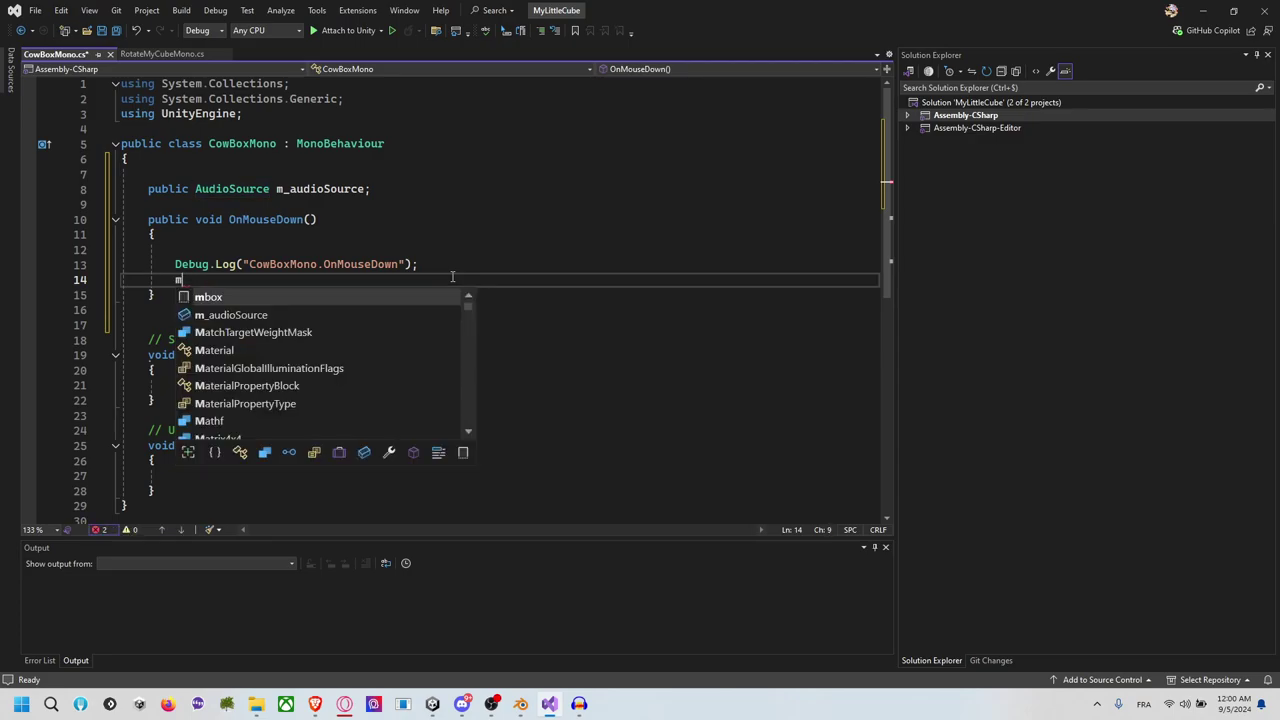
{"action": "type", "text": "_aud"}
{"action": "key", "text": "Tab"}
{"action": "type", "text": ".Pla"}
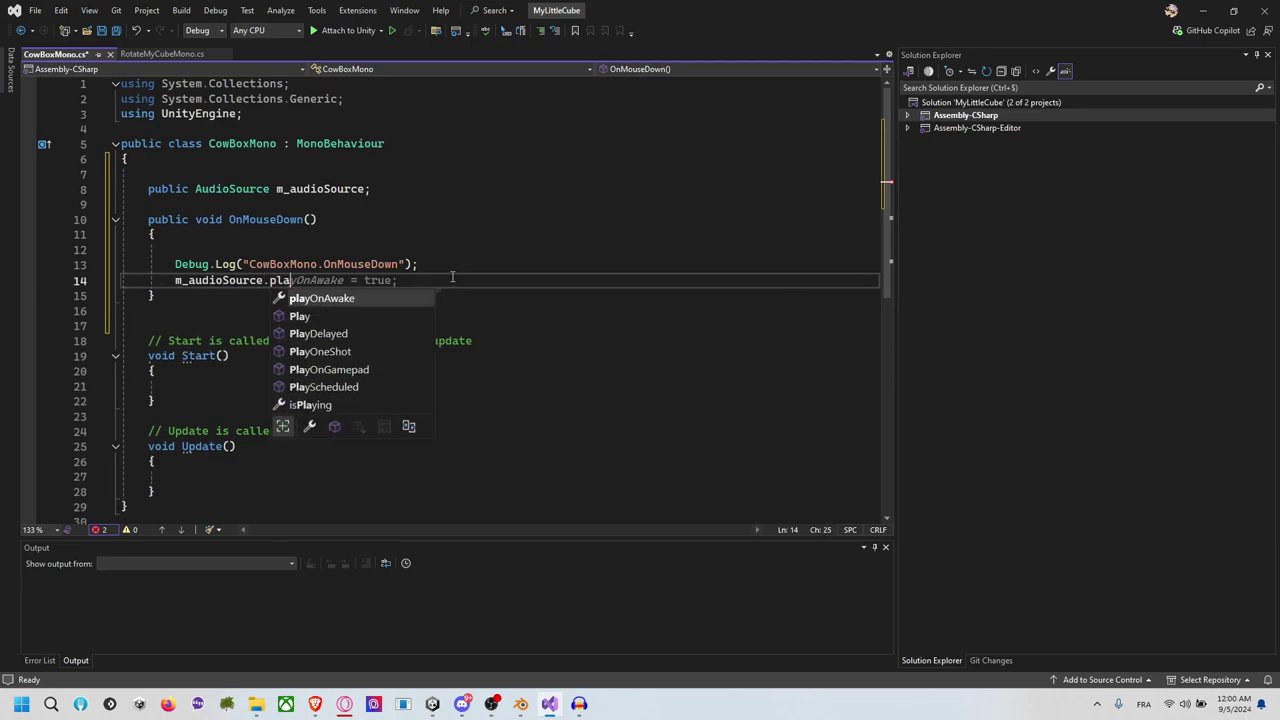
{"action": "key", "text": "Tab"}
{"action": "key", "text": "End"}
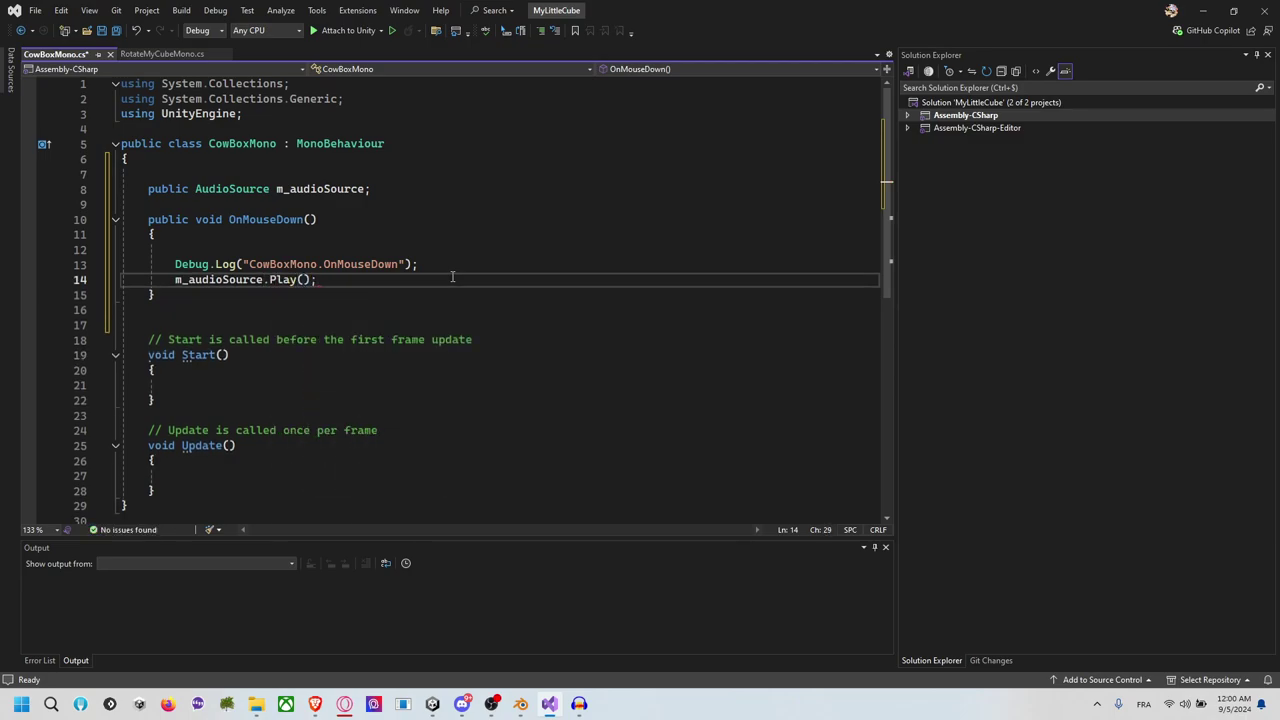
{"action": "key", "text": "ctrl+s"}
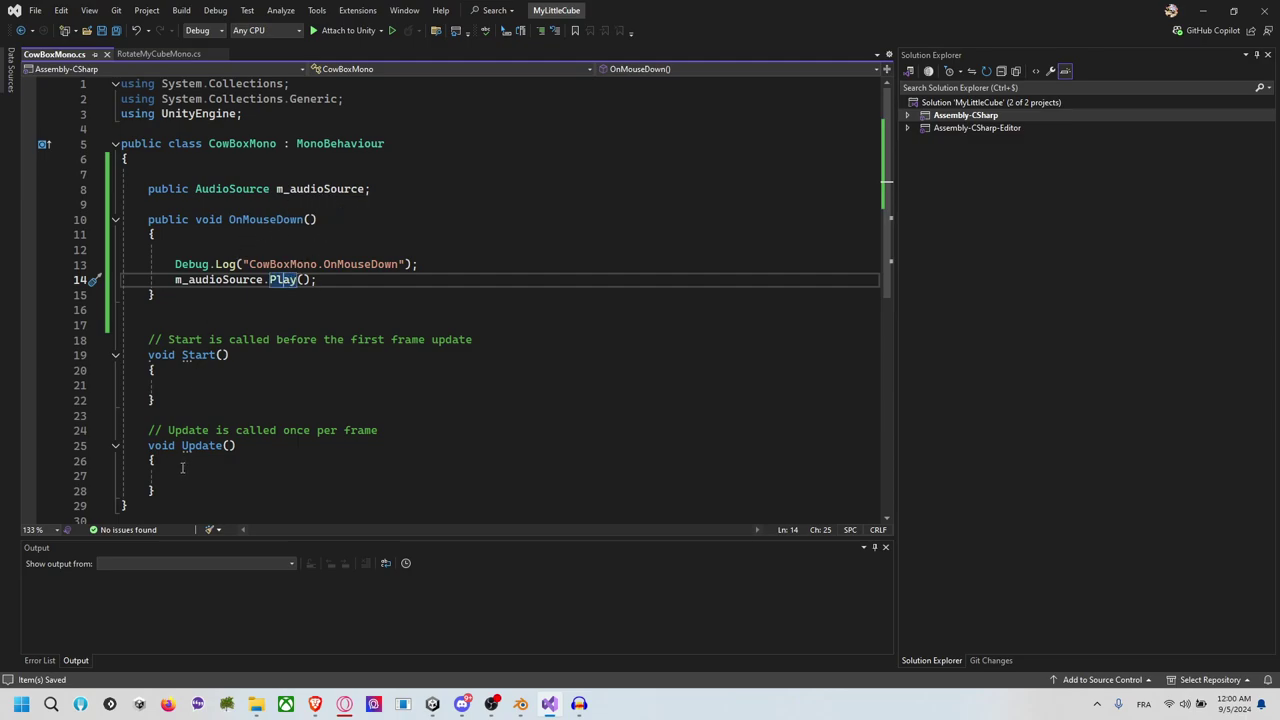
Step: Delete the empty Start and Update methods from CowBoxMono
{"action": "left_click_drag", "start_coordinate": [183, 490], "coordinate": [181, 326]}
{"action": "key", "text": "Delete"}
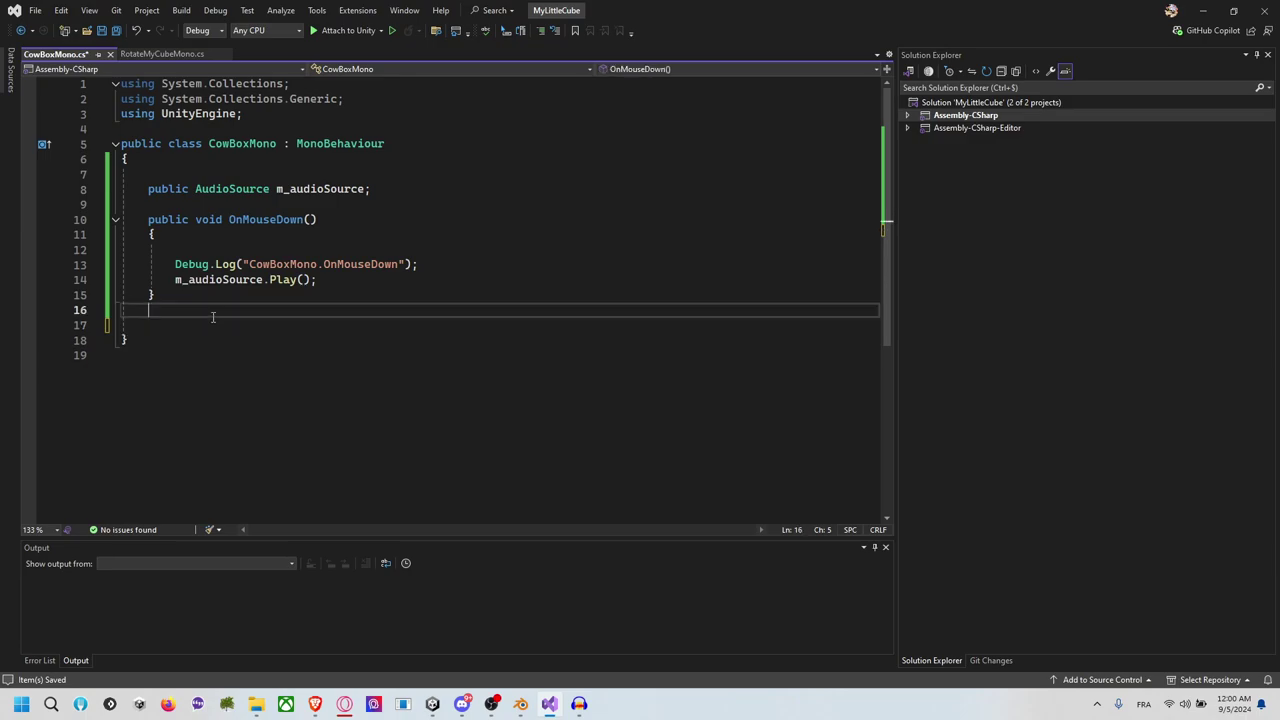
{"action": "left_click", "coordinate": [212, 297]}
{"action": "left_click", "coordinate": [201, 319]}
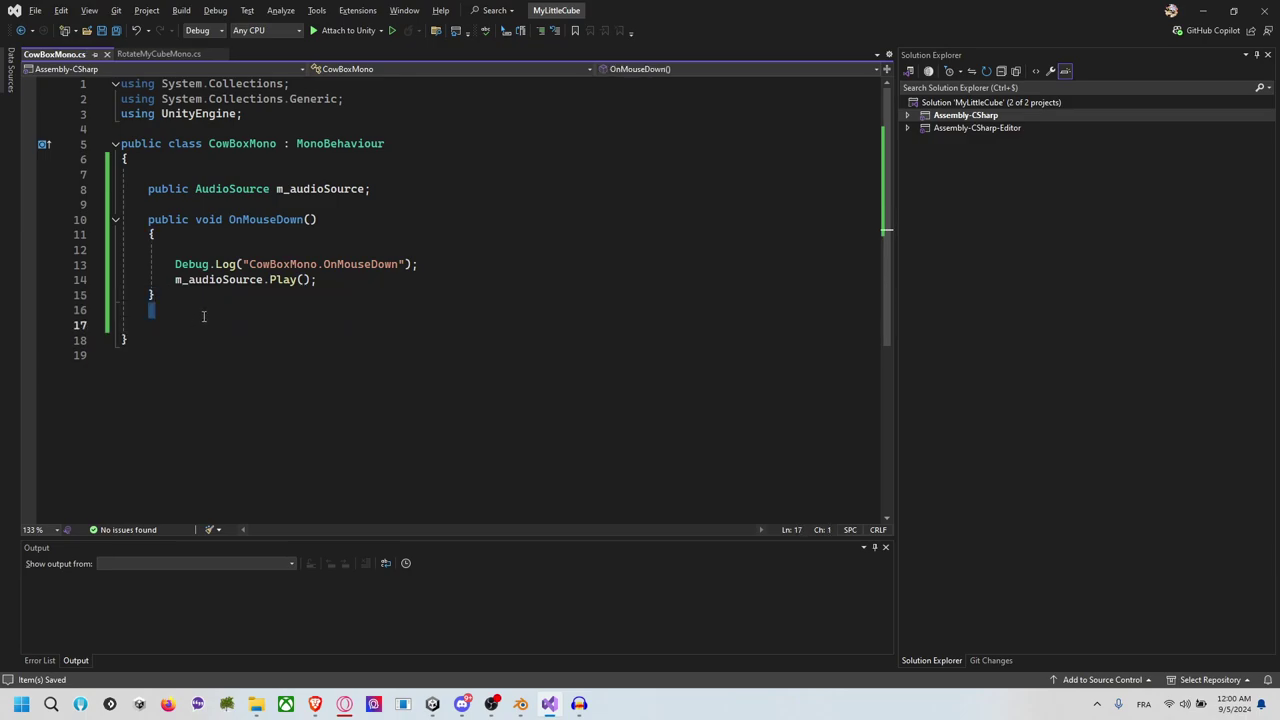
{"action": "key", "text": "alt+Tab"}
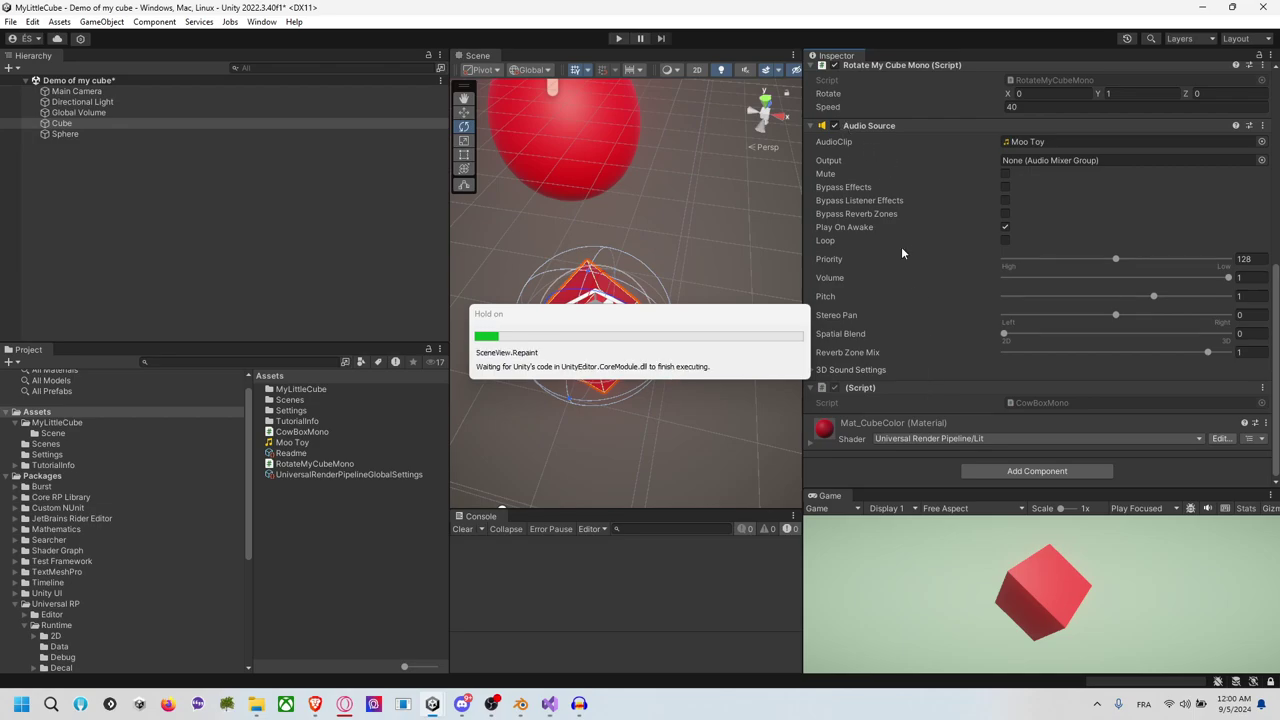
Step: Drag the Cube's Audio Source component into the Cow Box Mono Audio Source slot
{"action": "scroll", "coordinate": [920, 395], "scroll_direction": "down", "scroll_amount": 3}
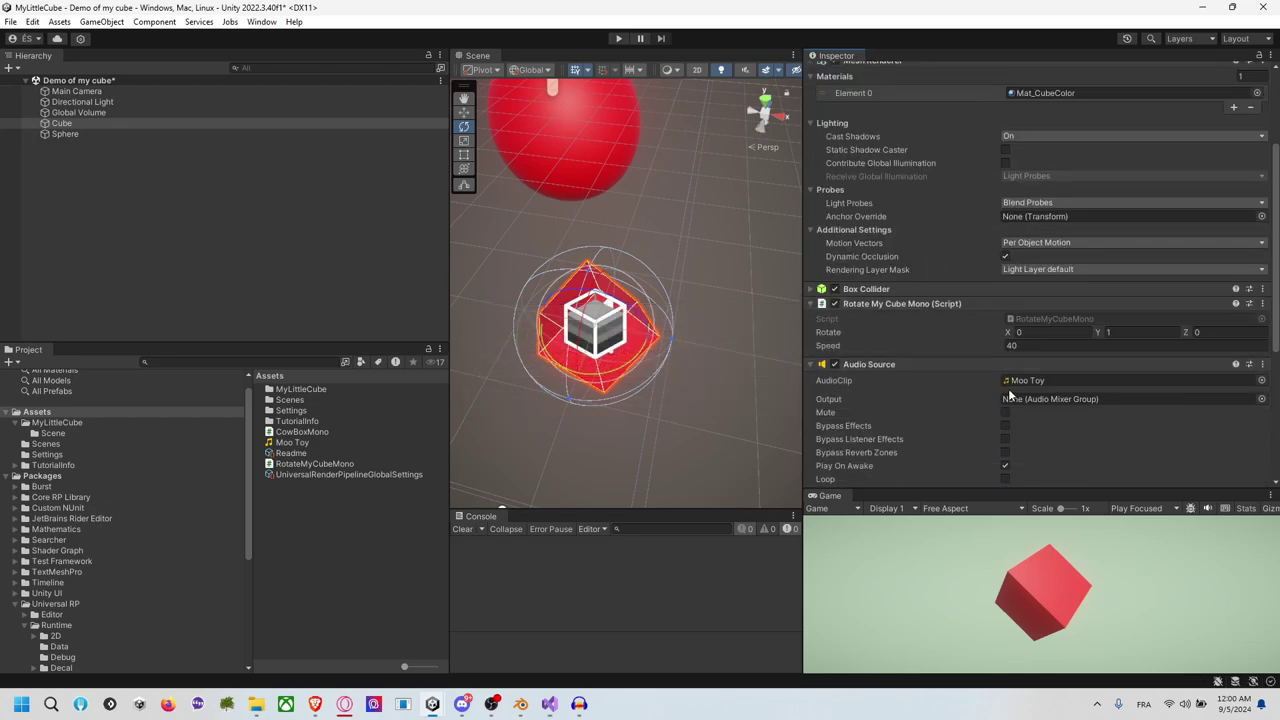
{"action": "scroll", "coordinate": [961, 364], "scroll_direction": "down", "scroll_amount": 4}
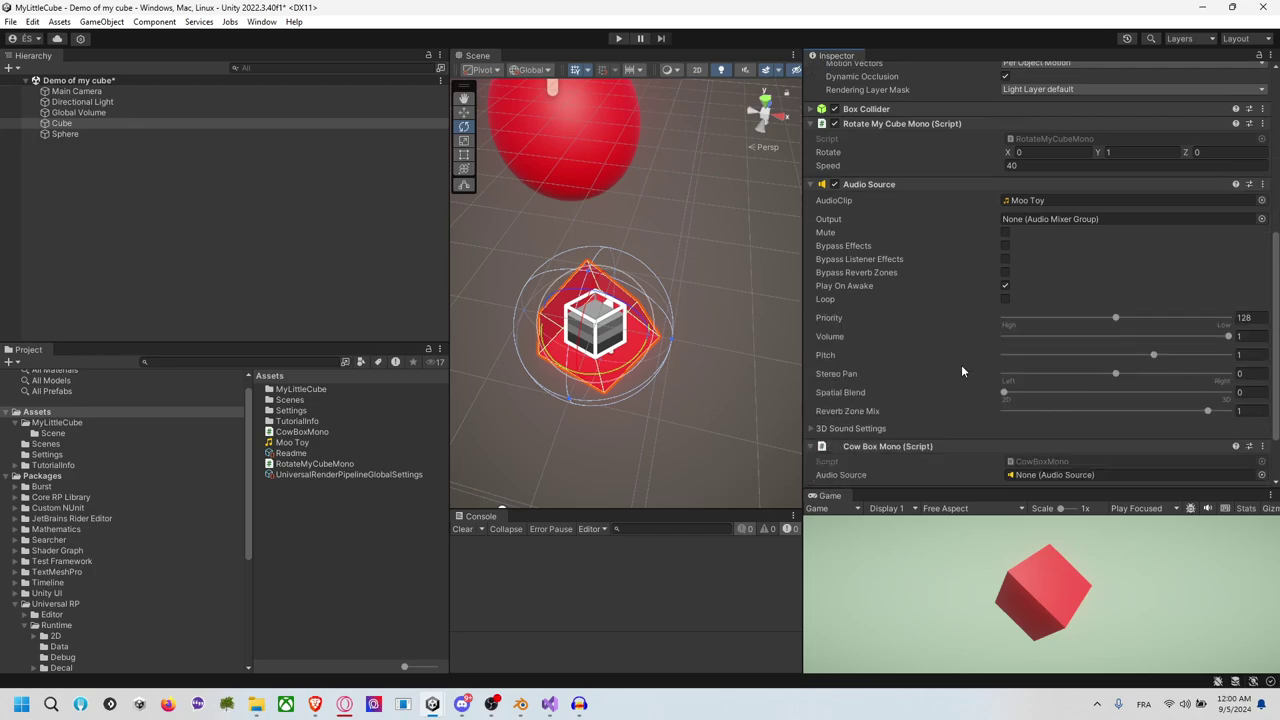
{"action": "scroll", "coordinate": [1000, 390], "scroll_direction": "down", "scroll_amount": 1}
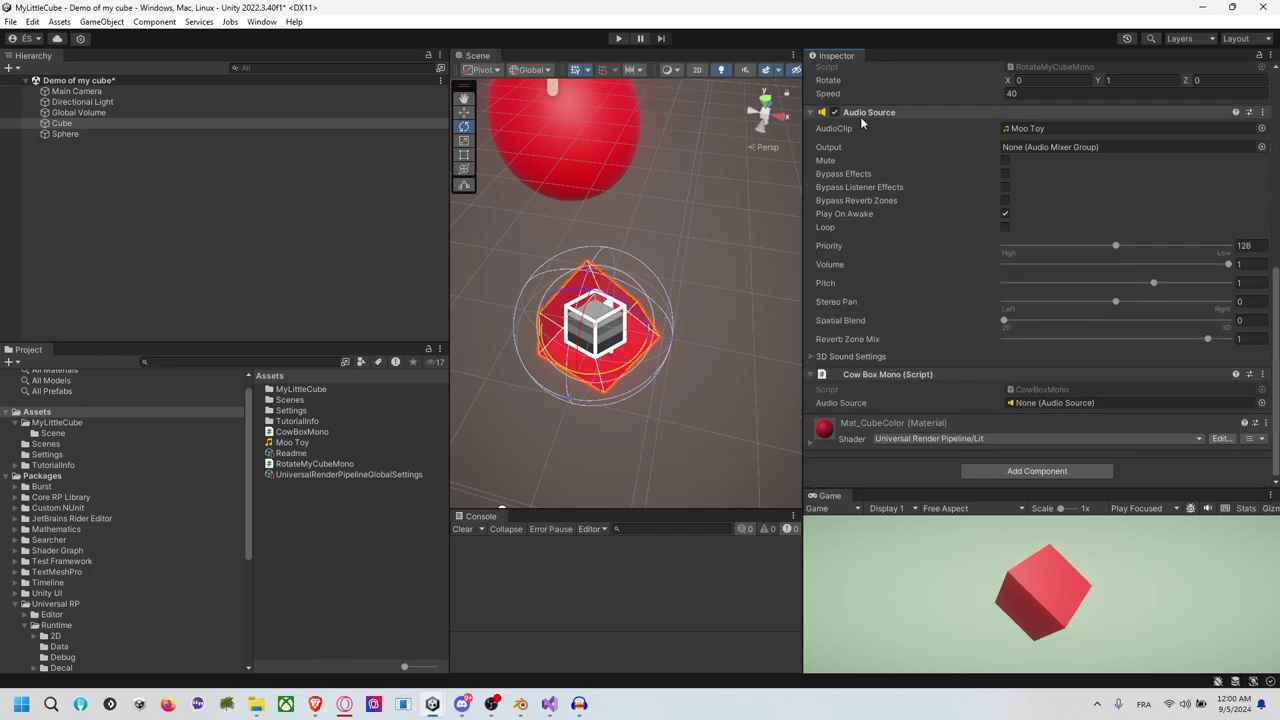
{"action": "left_click_drag", "start_coordinate": [860, 116], "coordinate": [1040, 402]}
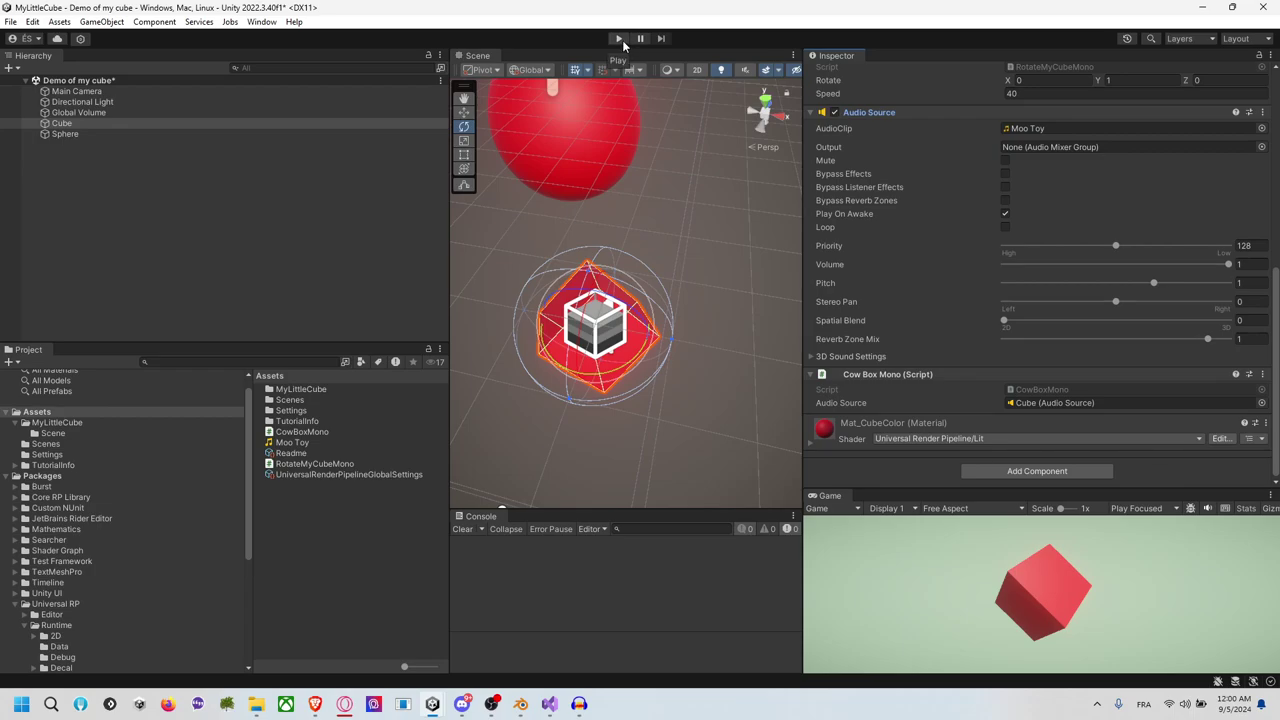
Step: Enter Play mode and click the spinning cube repeatedly to log messages and drop spheres
{"action": "left_click", "coordinate": [619, 39]}
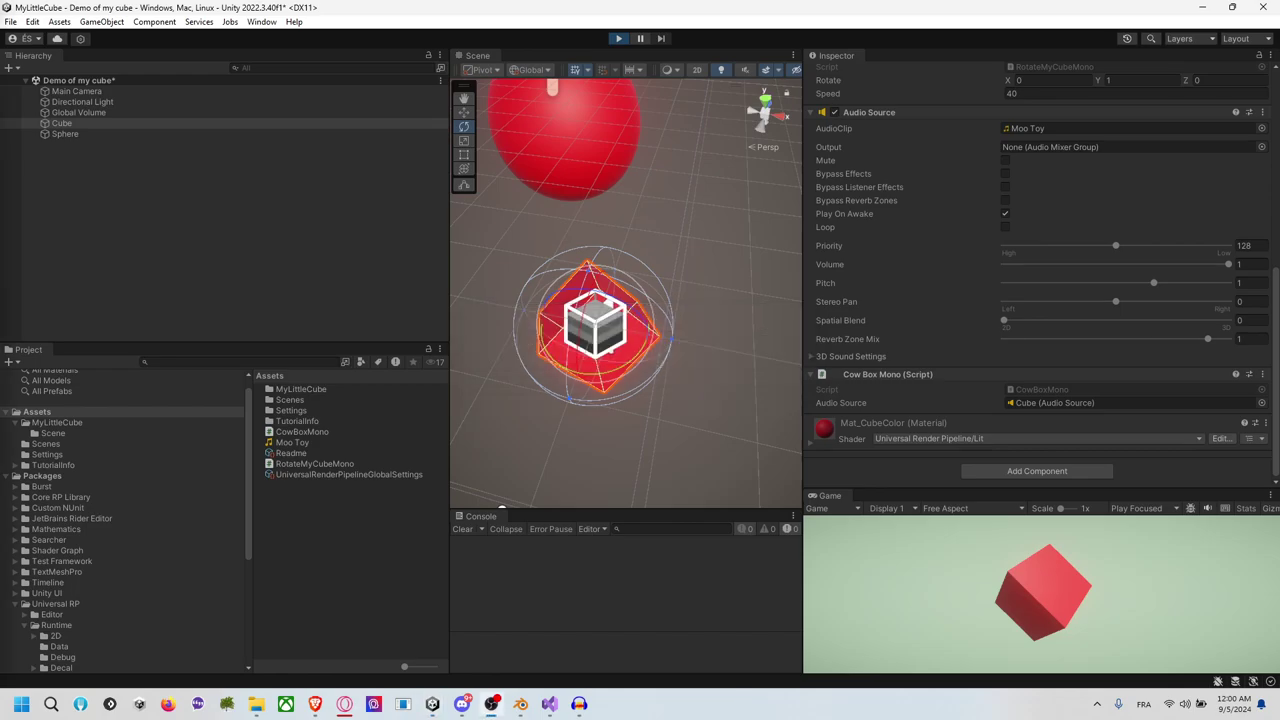
{"action": "left_click", "coordinate": [1073, 583]}
{"action": "left_click", "coordinate": [1060, 582]}
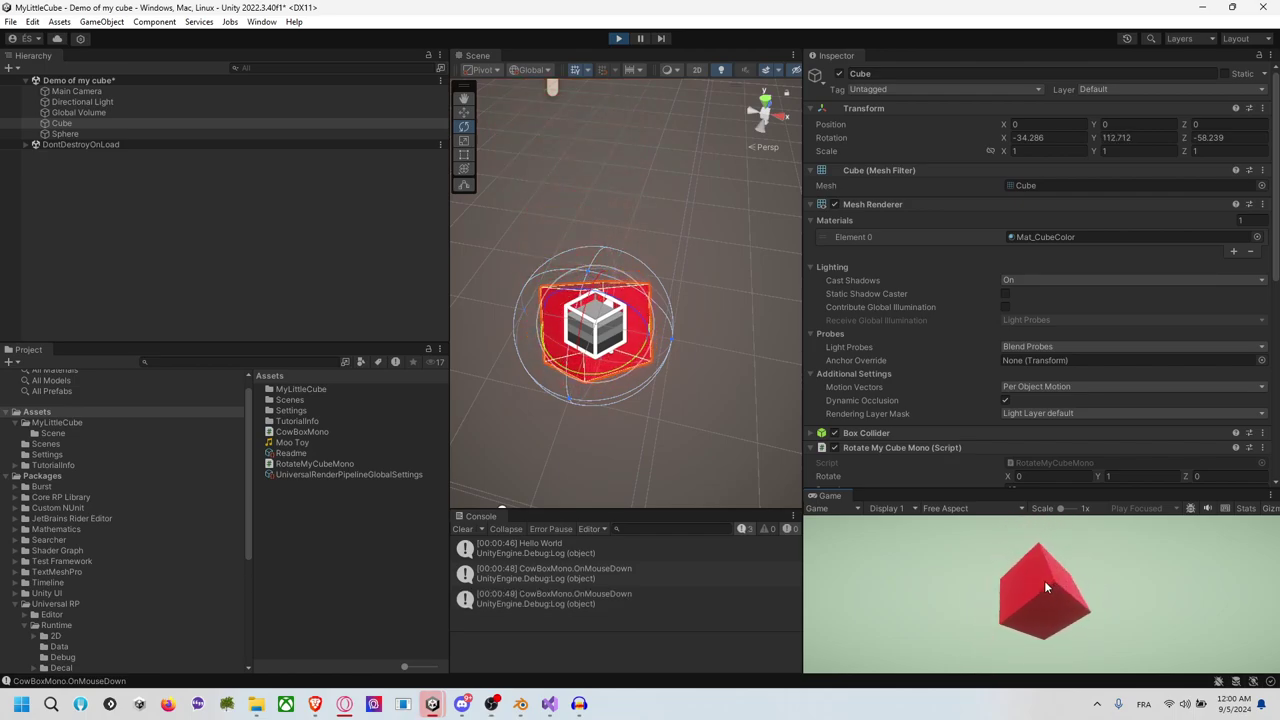
{"action": "left_click", "coordinate": [1056, 582]}
{"action": "left_click", "coordinate": [1062, 581]}
{"action": "left_click", "coordinate": [1053, 570]}
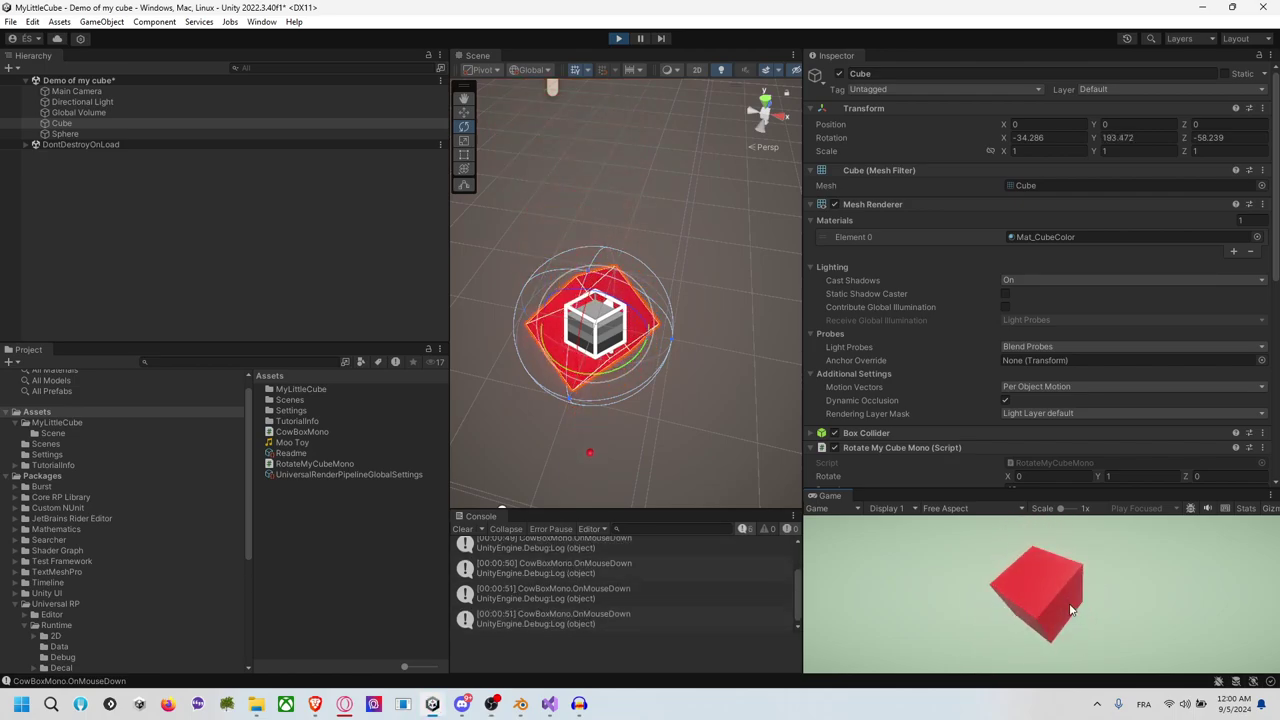
{"action": "left_click", "coordinate": [1064, 586]}
{"action": "left_click", "coordinate": [1059, 587]}
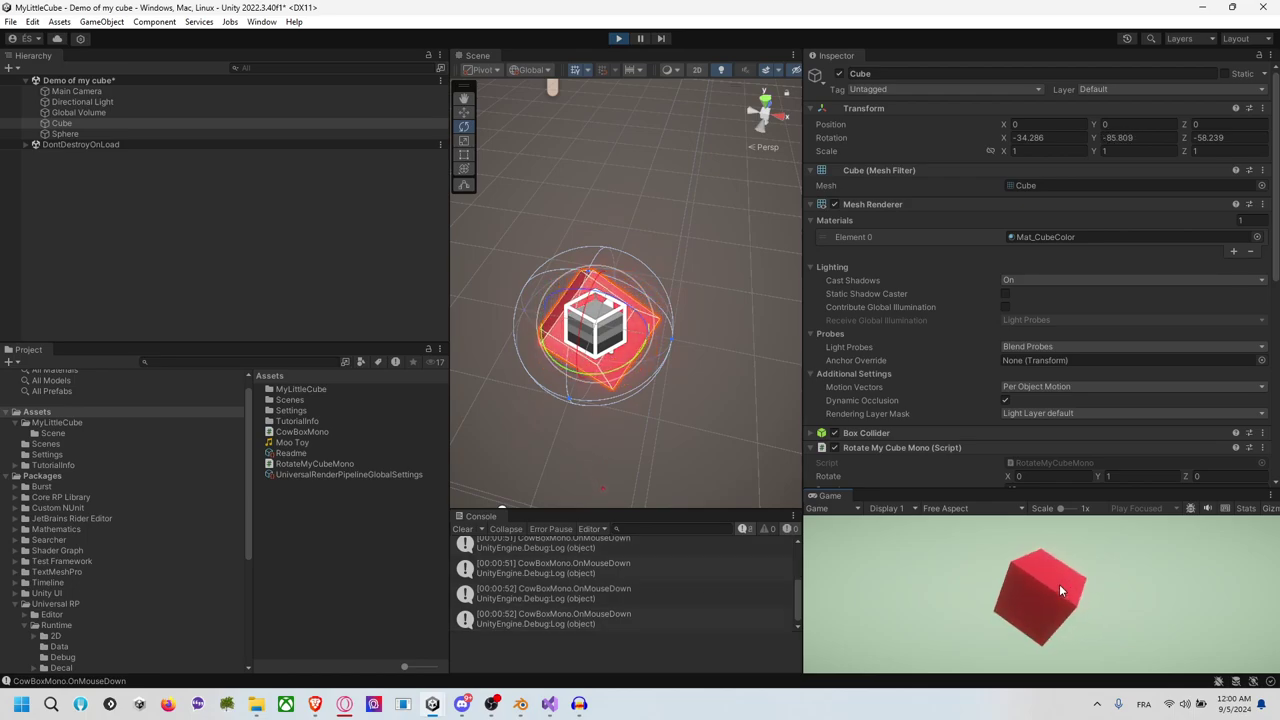
{"action": "left_click", "coordinate": [1026, 597]}
{"action": "left_click", "coordinate": [1062, 588]}
{"action": "left_click", "coordinate": [1060, 588]}
{"action": "left_click", "coordinate": [1058, 590]}
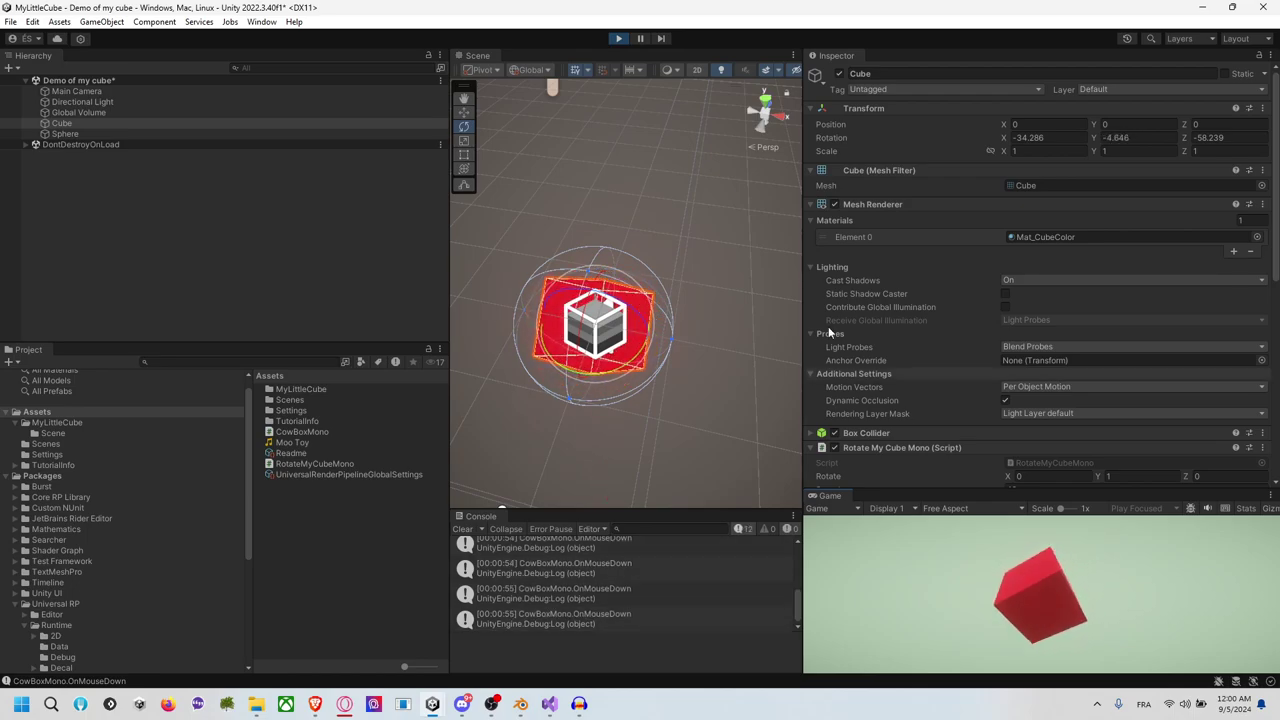
Step: Stop Play mode and deselect the cube
{"action": "left_click", "coordinate": [618, 38]}
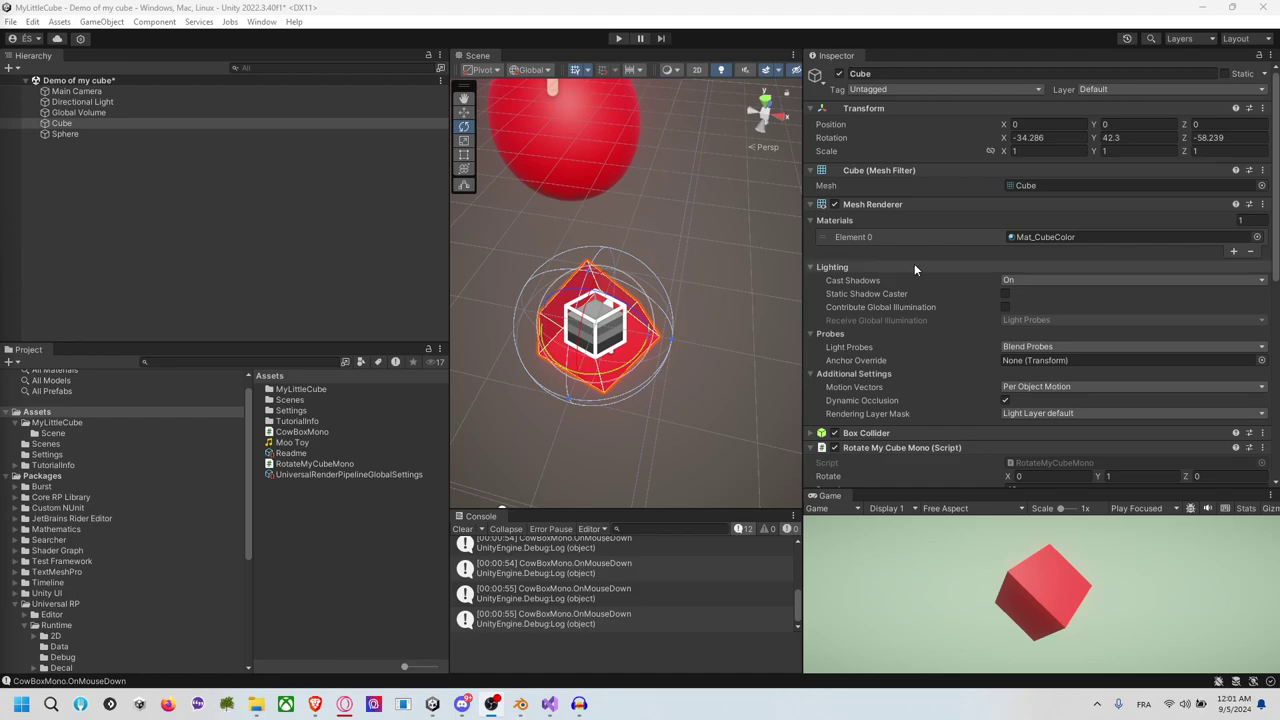
{"action": "scroll", "coordinate": [914, 264], "scroll_direction": "down", "scroll_amount": 3}
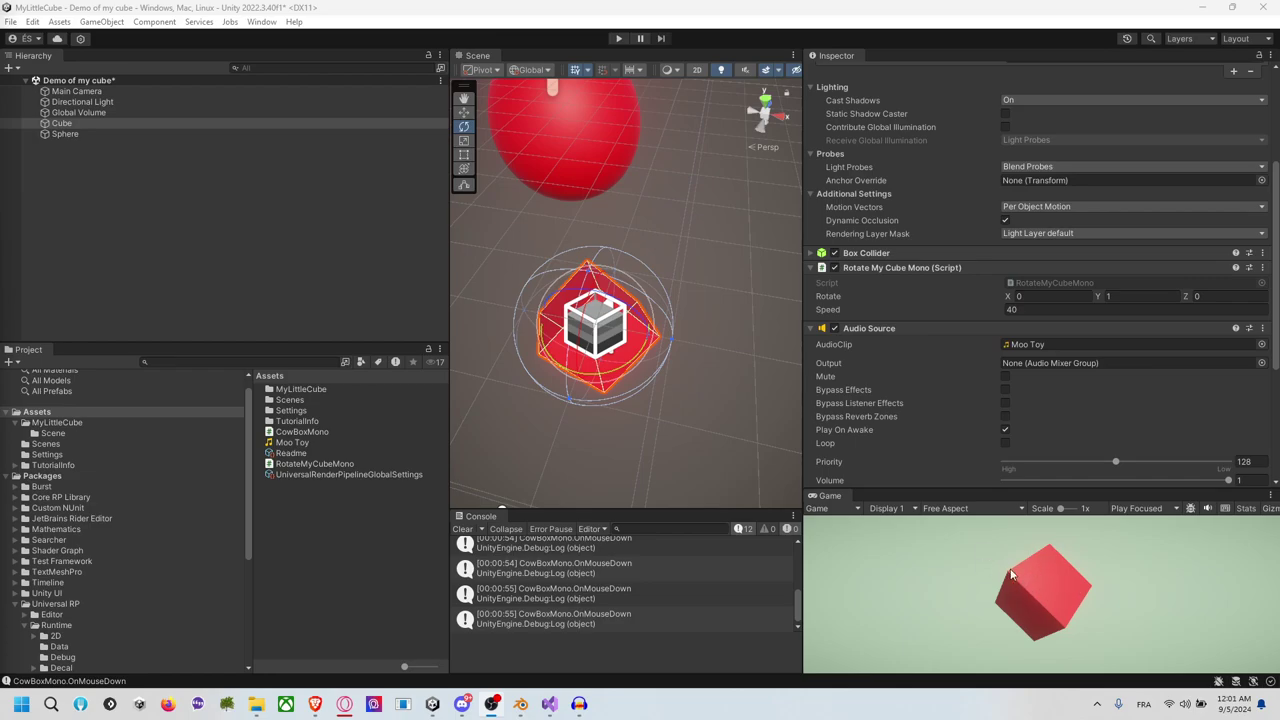
{"action": "left_click", "coordinate": [720, 315]}
Step: Save the scene, clear the Console and bring up the Build Settings window
{"action": "key", "text": "ctrl+s"}
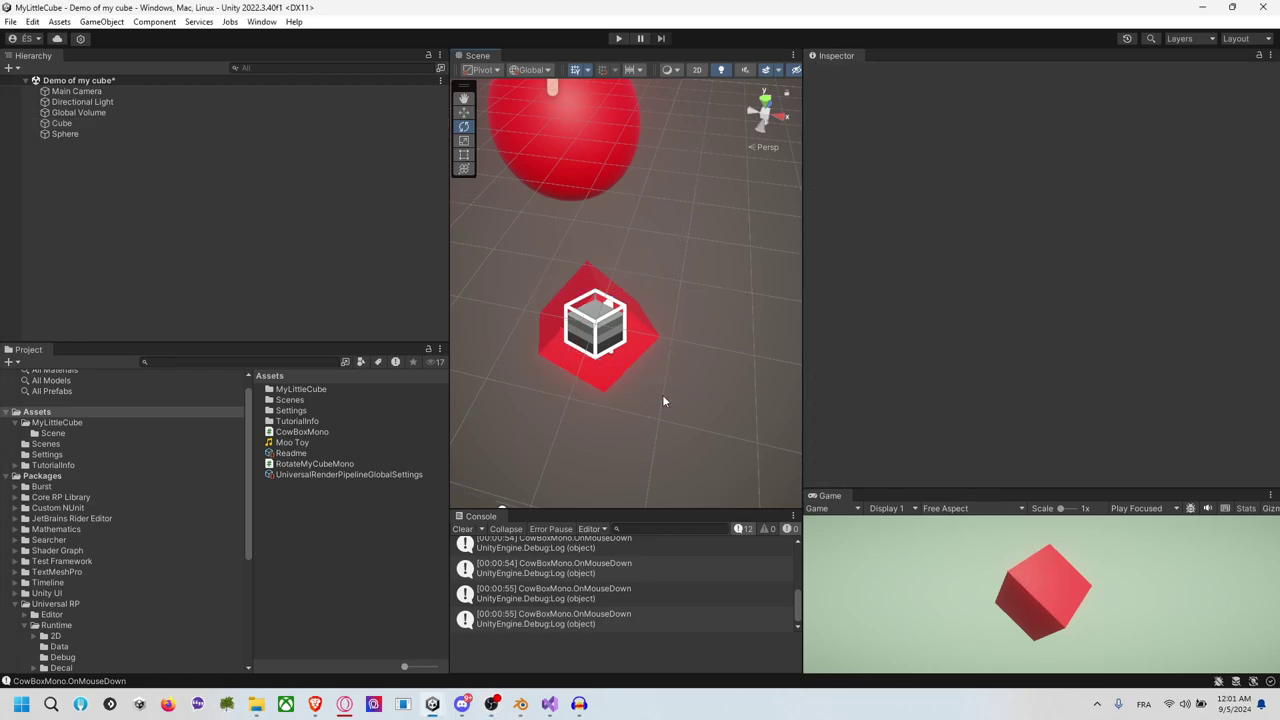
{"action": "left_click", "coordinate": [464, 529]}
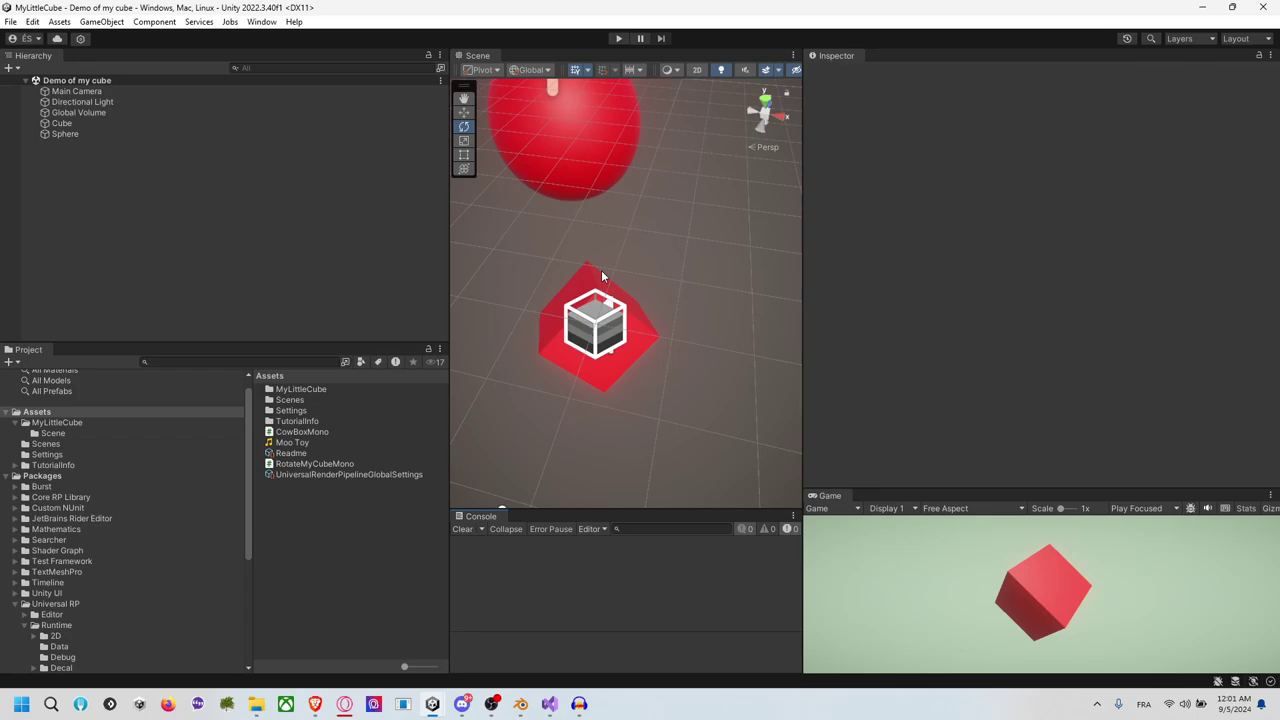
{"action": "left_click", "coordinate": [11, 22]}
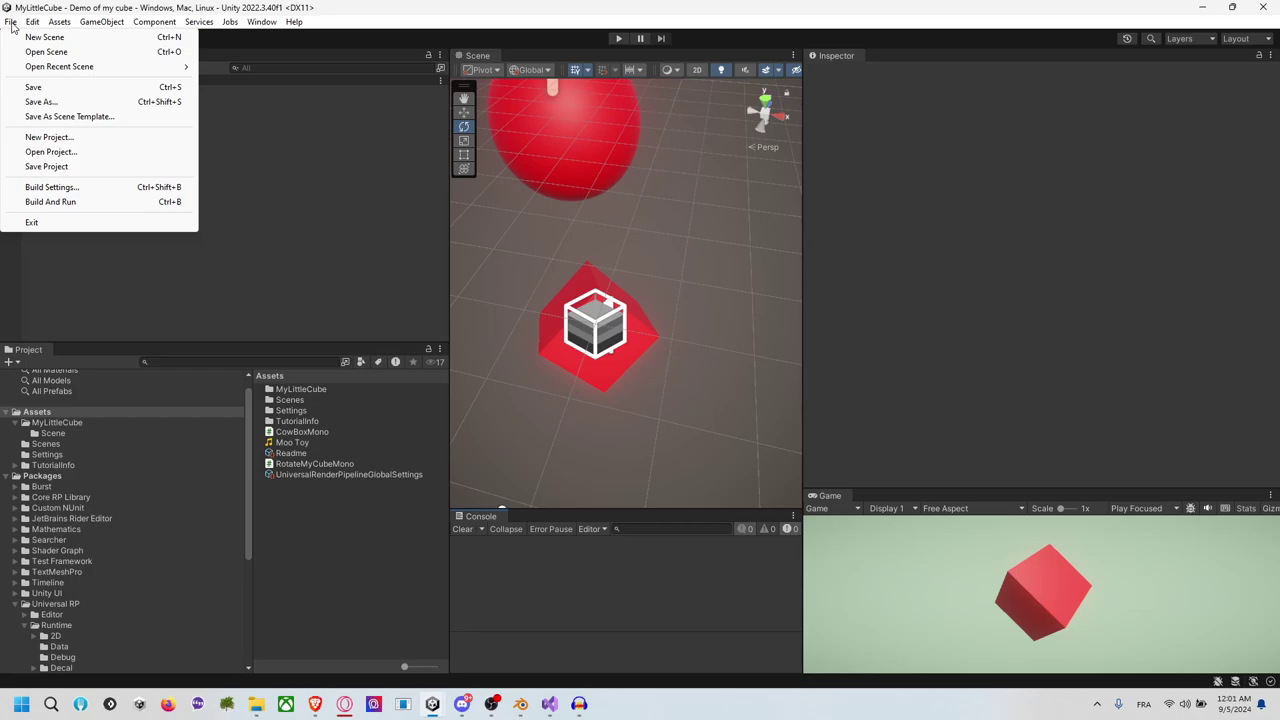
{"action": "left_click", "coordinate": [63, 190]}
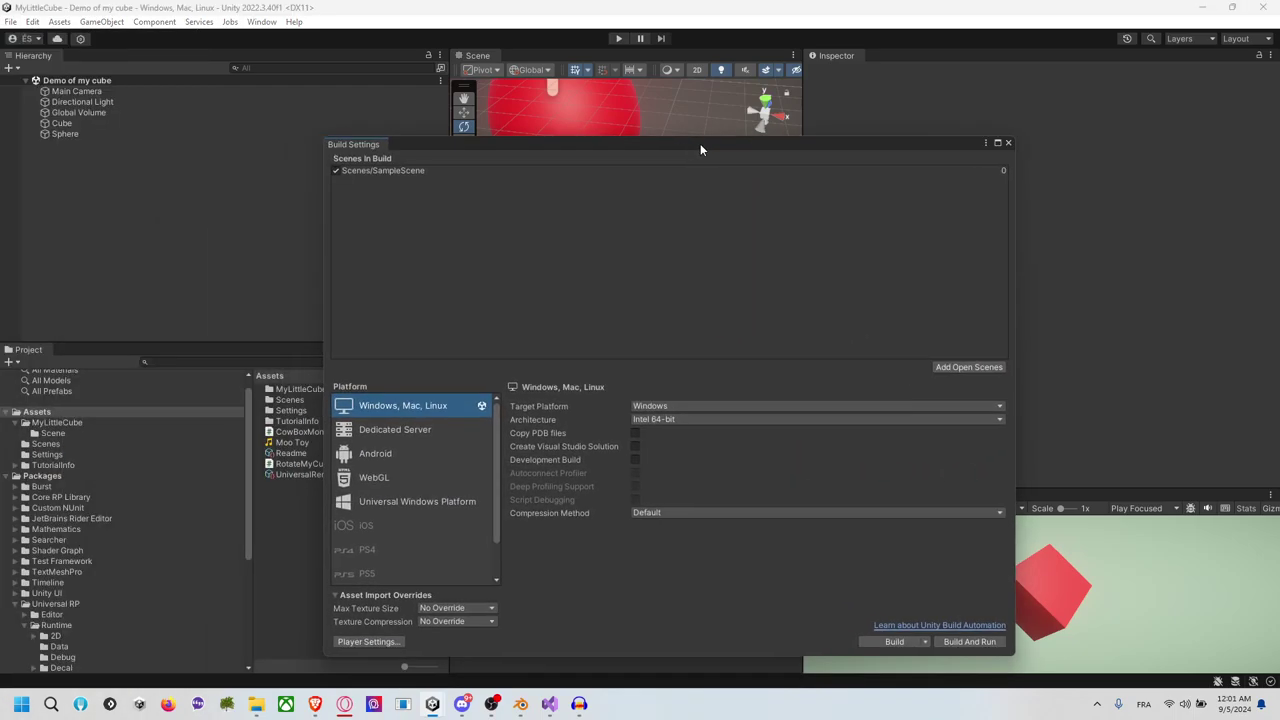
{"action": "left_click_drag", "start_coordinate": [700, 143], "coordinate": [688, 124]}
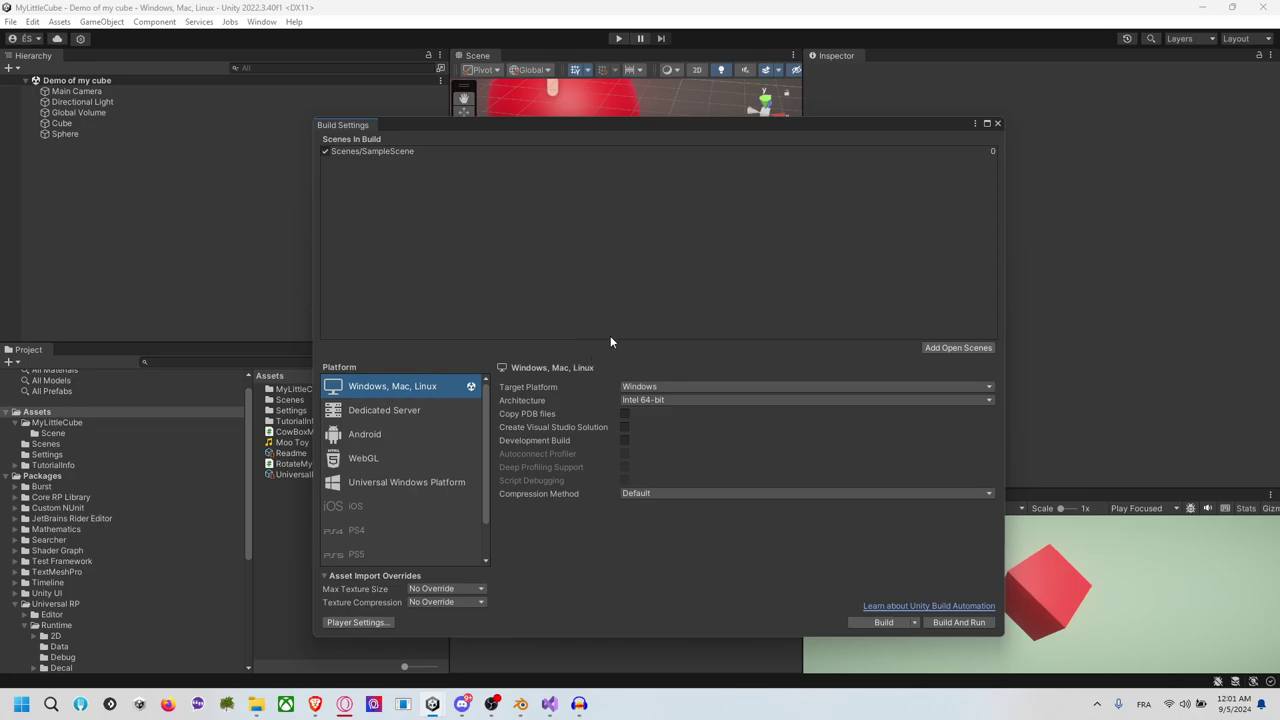
Step: Add the Demo of my cube scene to the build list and remove SampleScene
{"action": "left_click", "coordinate": [961, 350]}
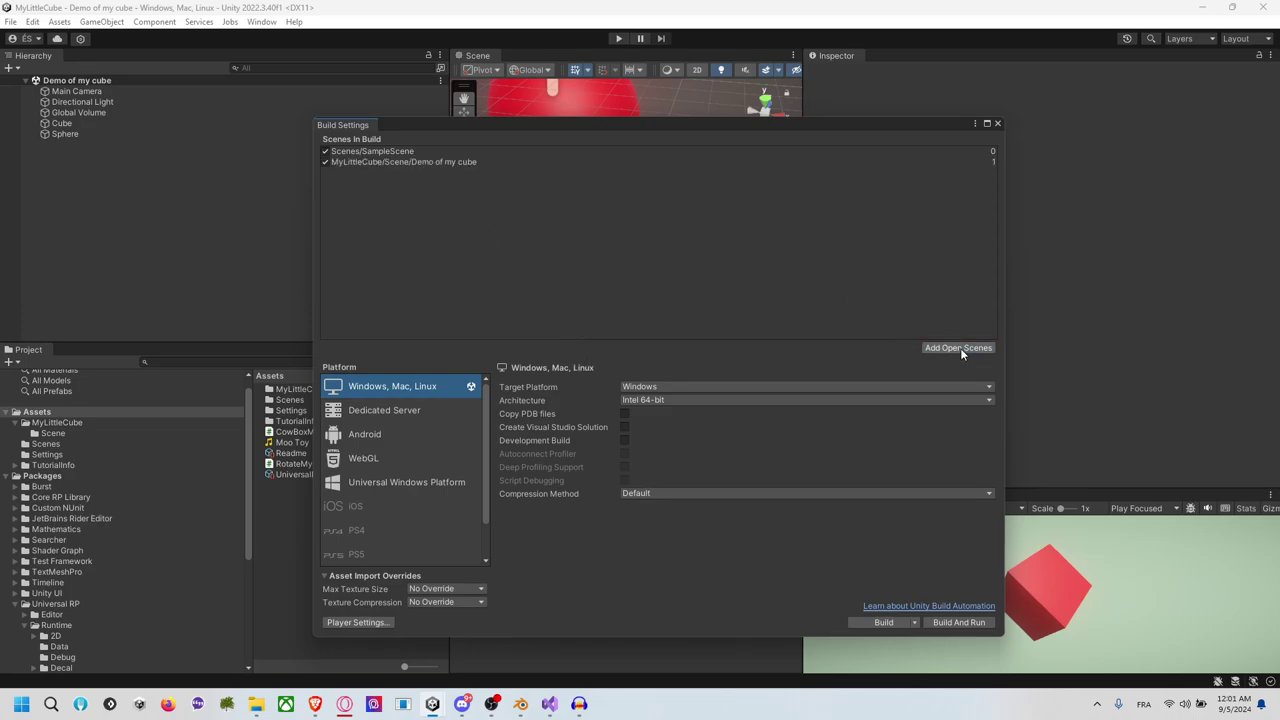
{"action": "left_click", "coordinate": [434, 154]}
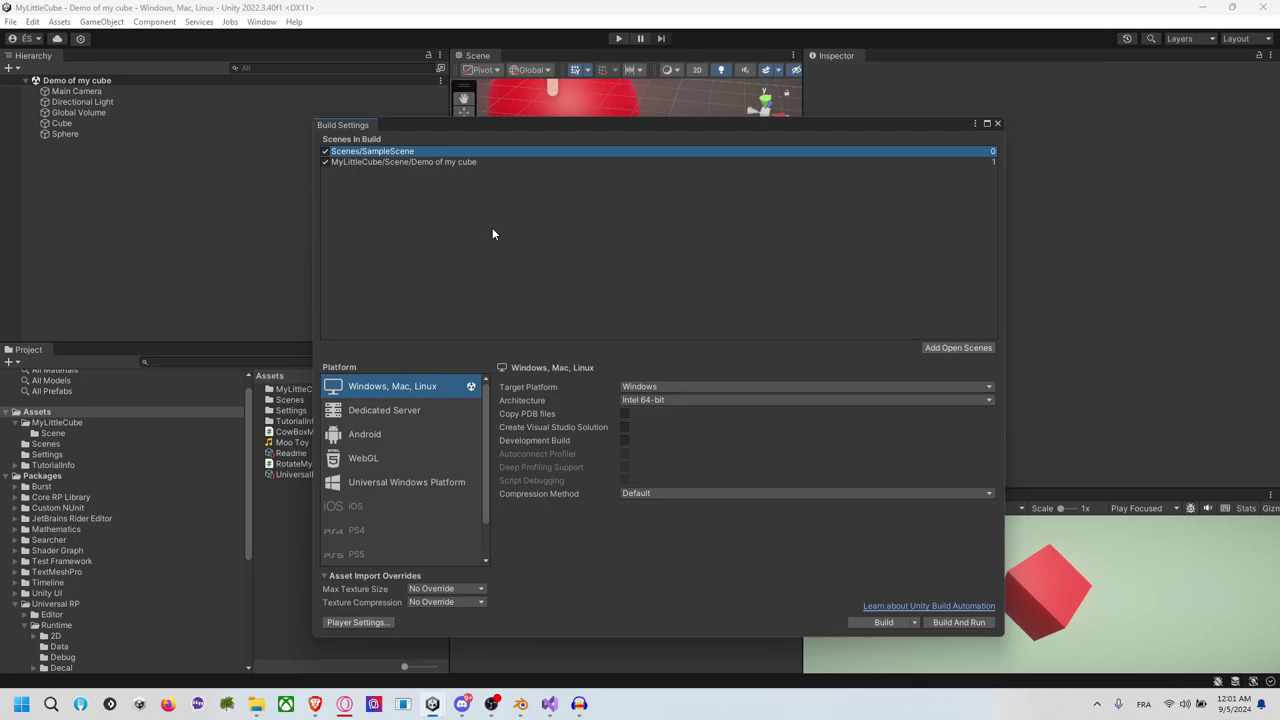
{"action": "key", "text": "Delete"}
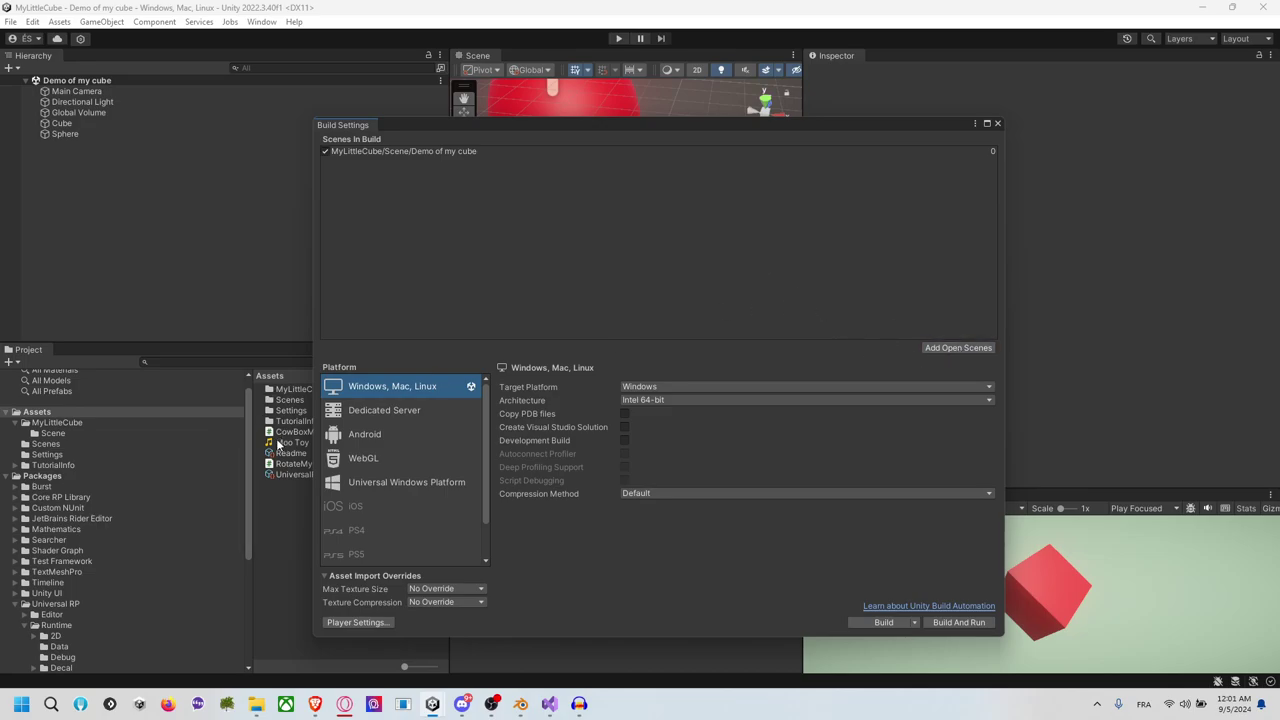
{"action": "left_click", "coordinate": [90, 431]}
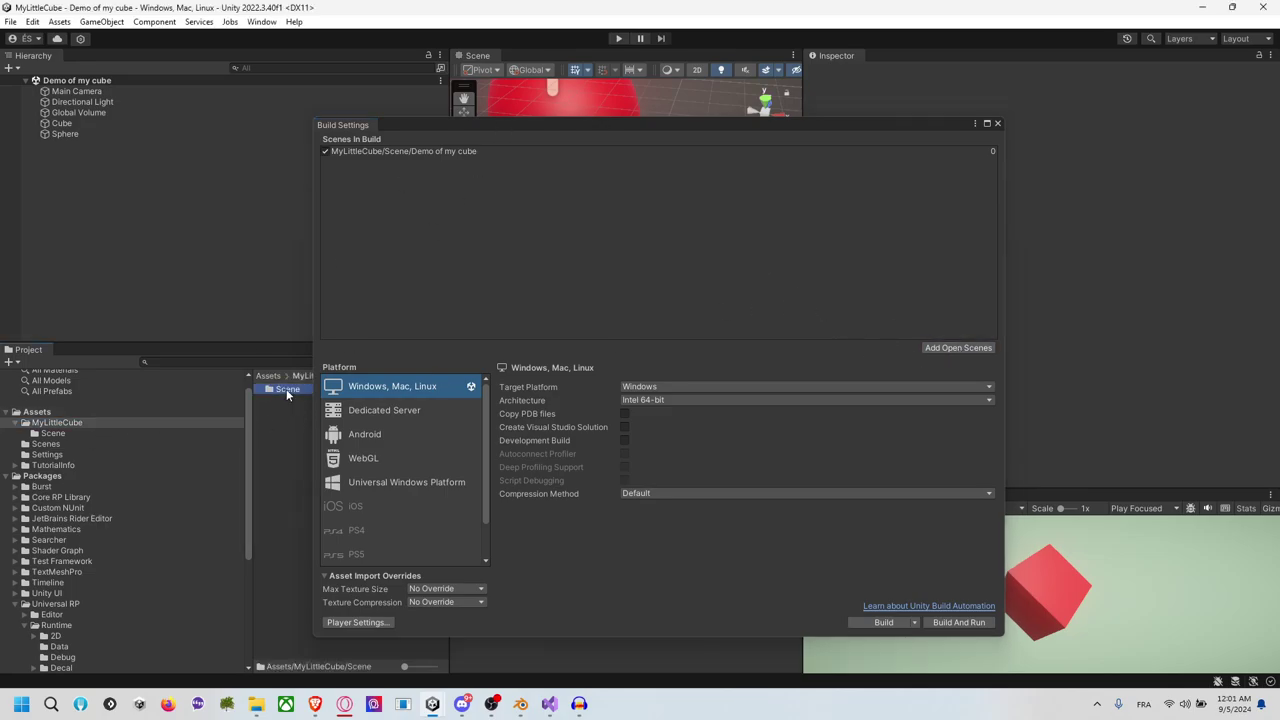
{"action": "mouse_move", "coordinate": [290, 389]}
{"action": "left_mouse_down"}
{"action": "mouse_move", "coordinate": [391, 328]}
{"action": "mouse_move", "coordinate": [517, 187]}
{"action": "left_mouse_up"}
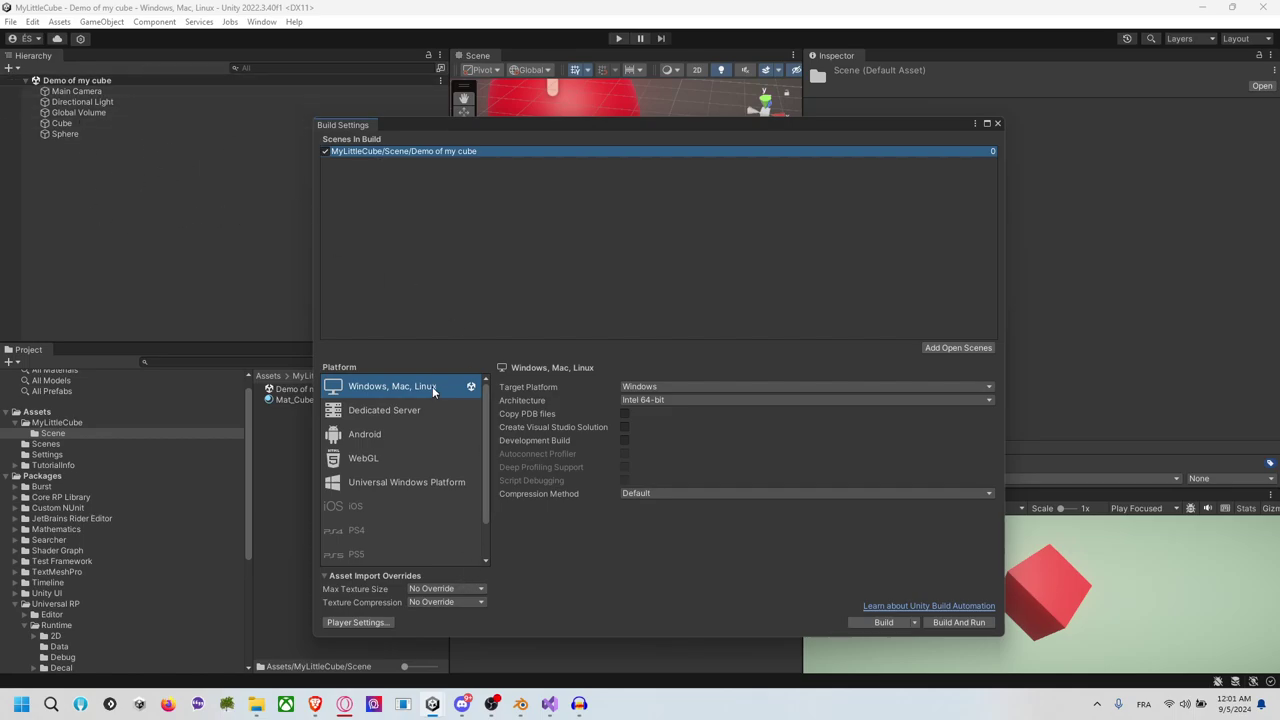
Step: Select Windows, Mac, Linux as the build platform
{"action": "left_click", "coordinate": [398, 433]}
{"action": "left_click", "coordinate": [386, 458]}
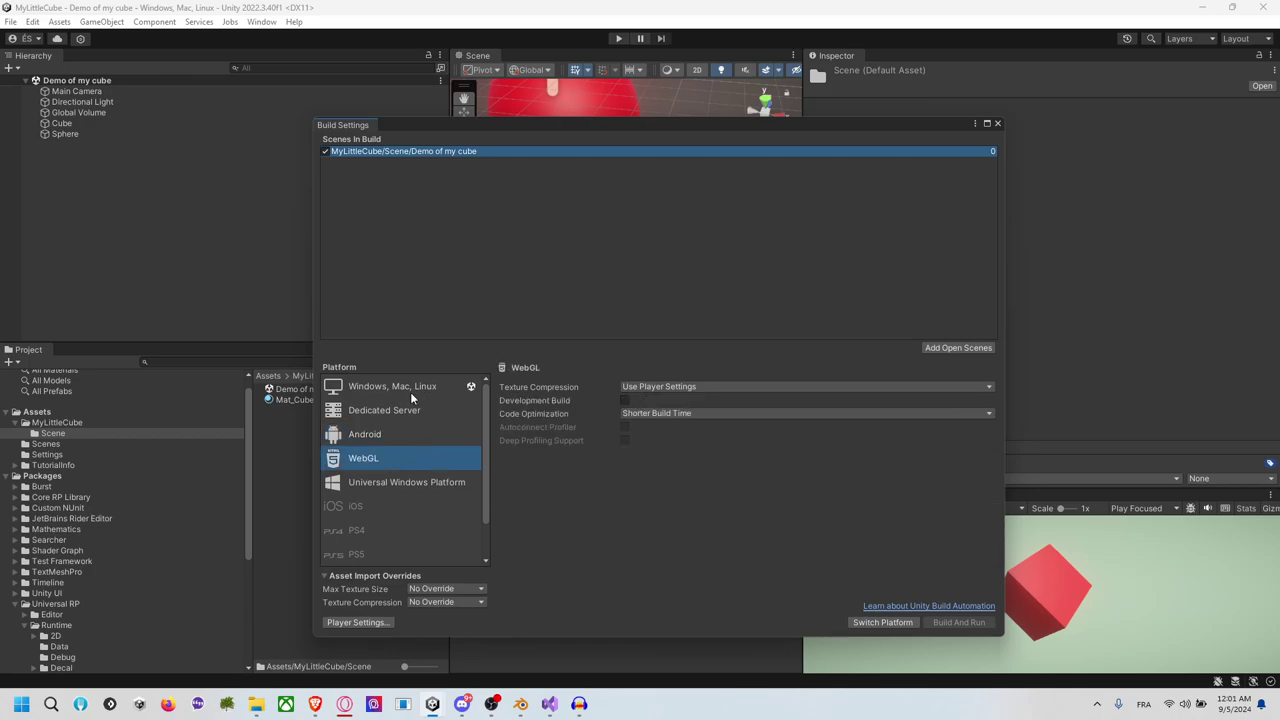
{"action": "left_click", "coordinate": [440, 388]}
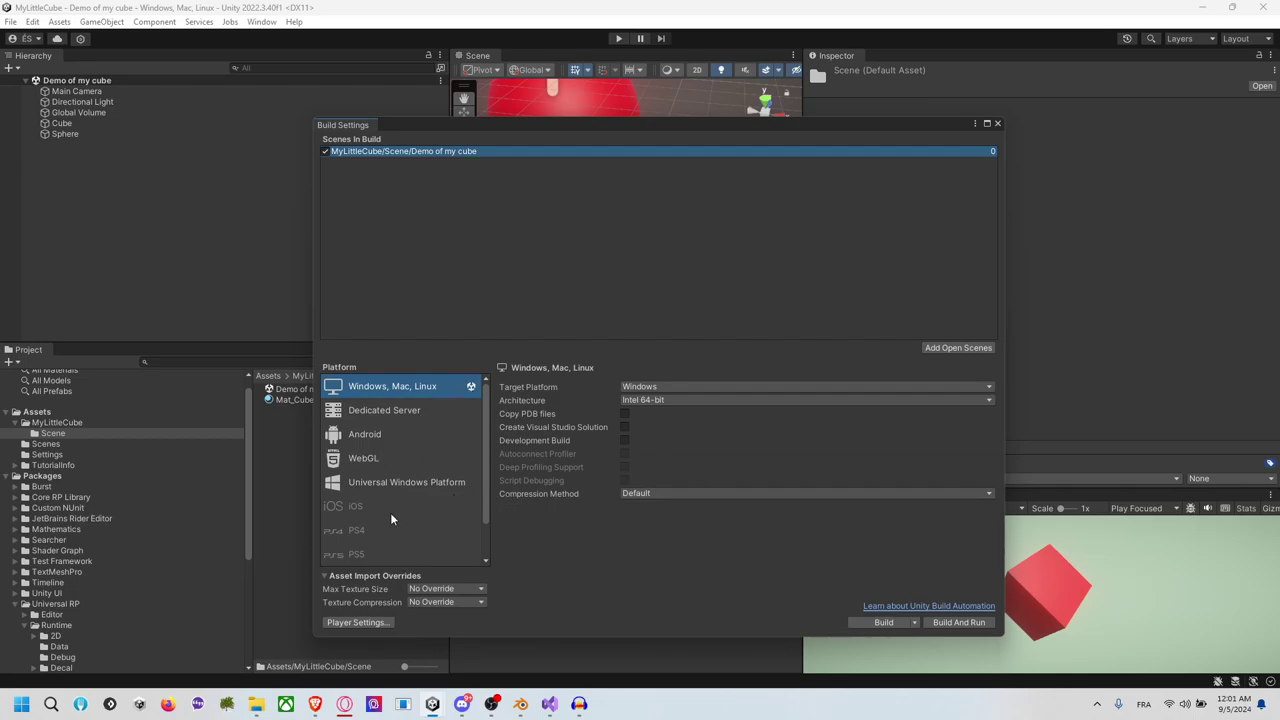
Step: In Player Settings, enter the company name and move on to the product name
{"action": "left_click", "coordinate": [377, 621]}
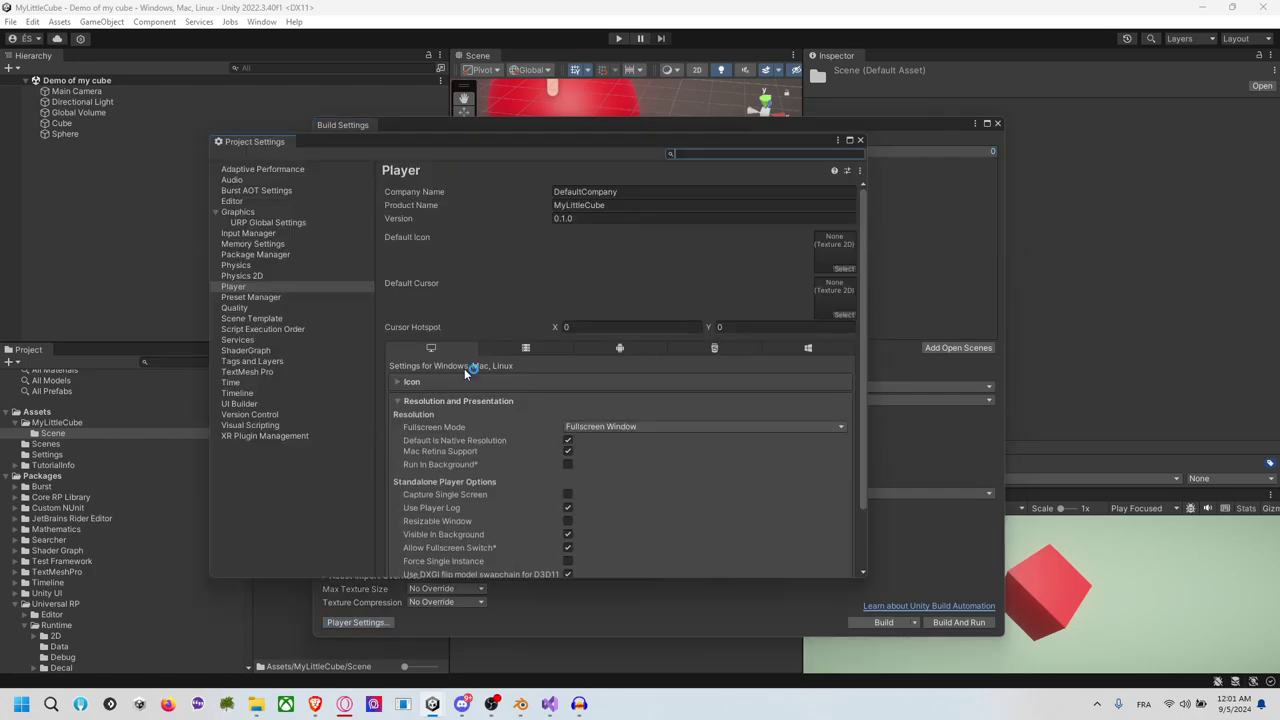
{"action": "left_click", "coordinate": [645, 193]}
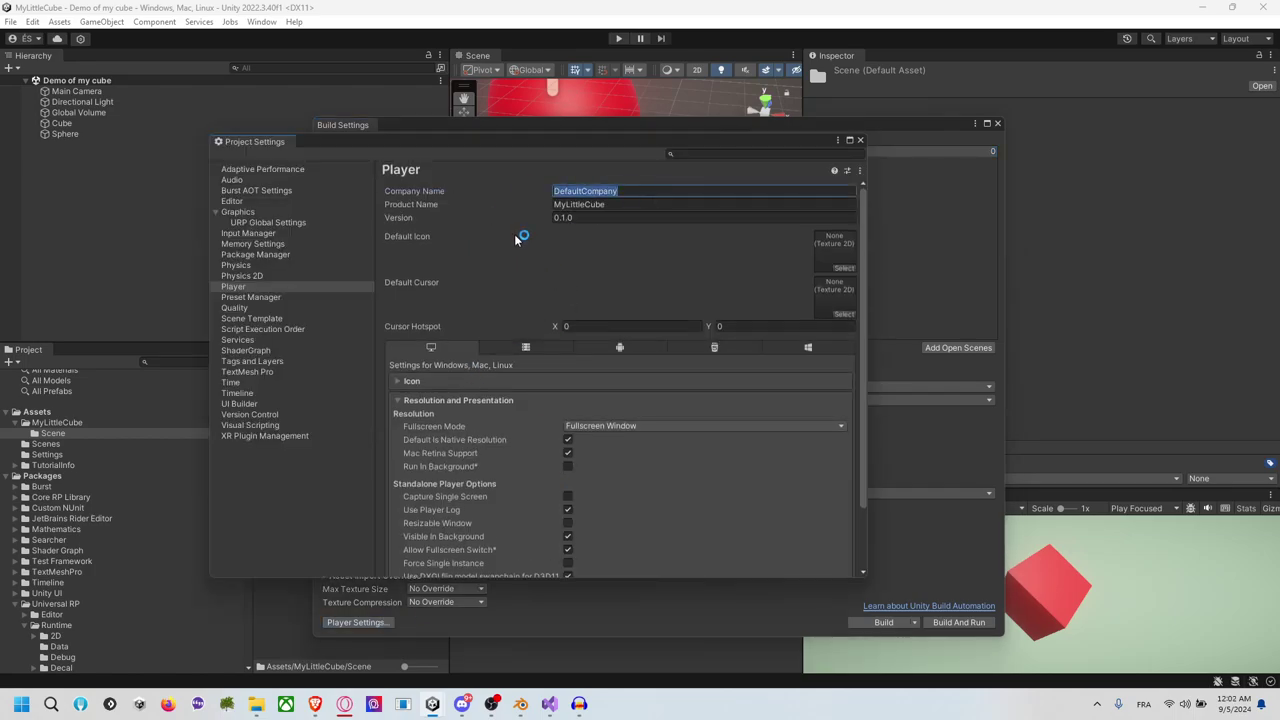
{"action": "type", "text": "Elo"}
{"action": "type", "text": "i Lab"}
{"action": "key", "text": "Tab"}
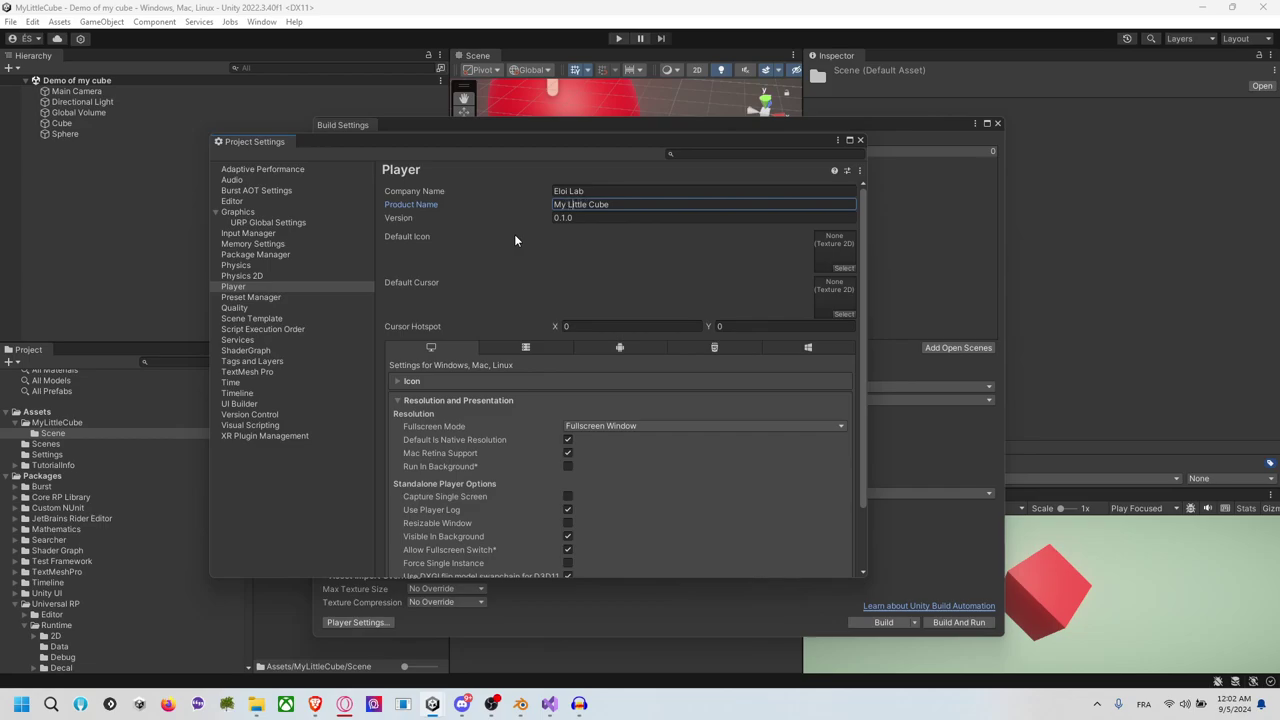
{"action": "scroll", "coordinate": [614, 275], "scroll_direction": "down", "scroll_amount": 1}
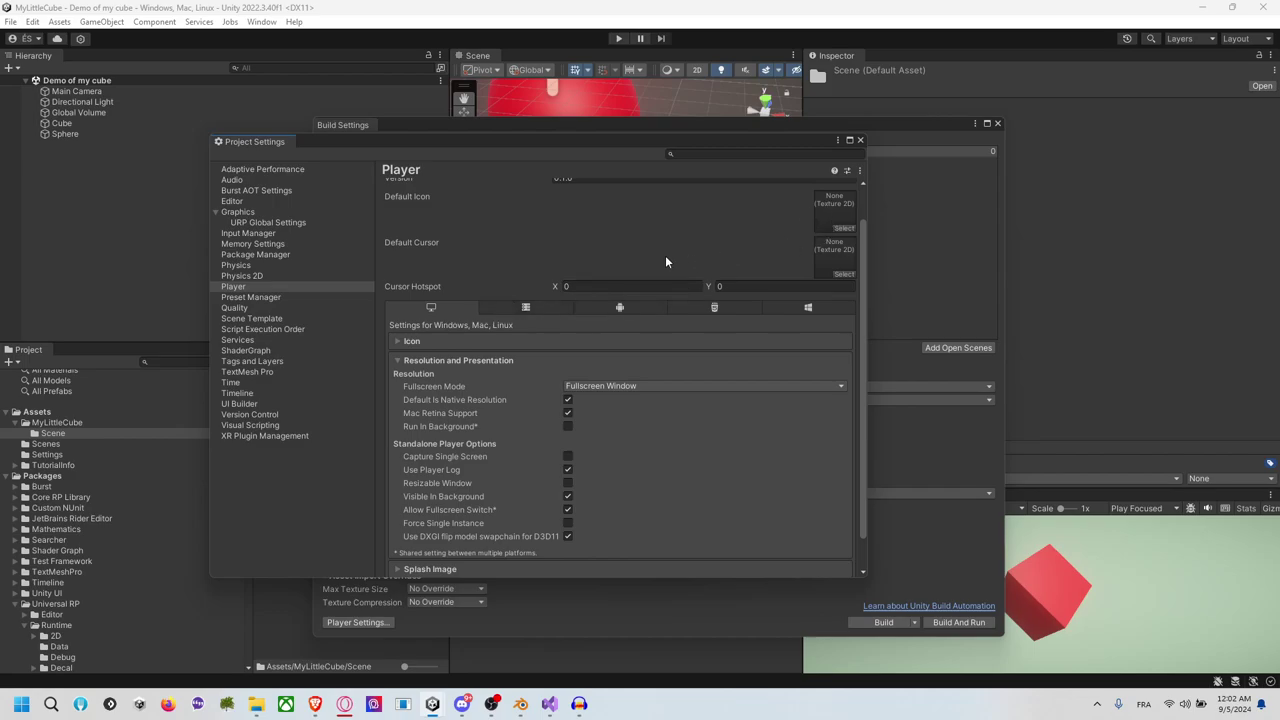
Step: Set the Default Icon to the Default-Checker-Gray texture
{"action": "left_click", "coordinate": [844, 228]}
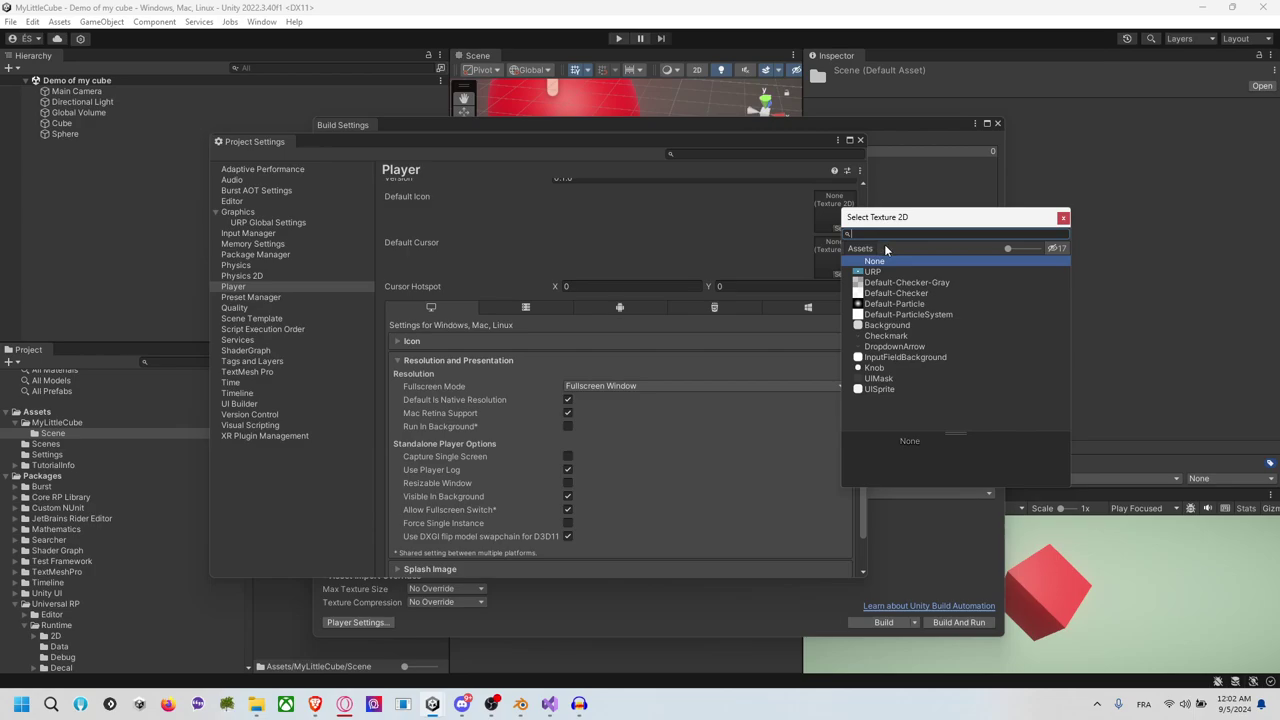
{"action": "left_click", "coordinate": [885, 272]}
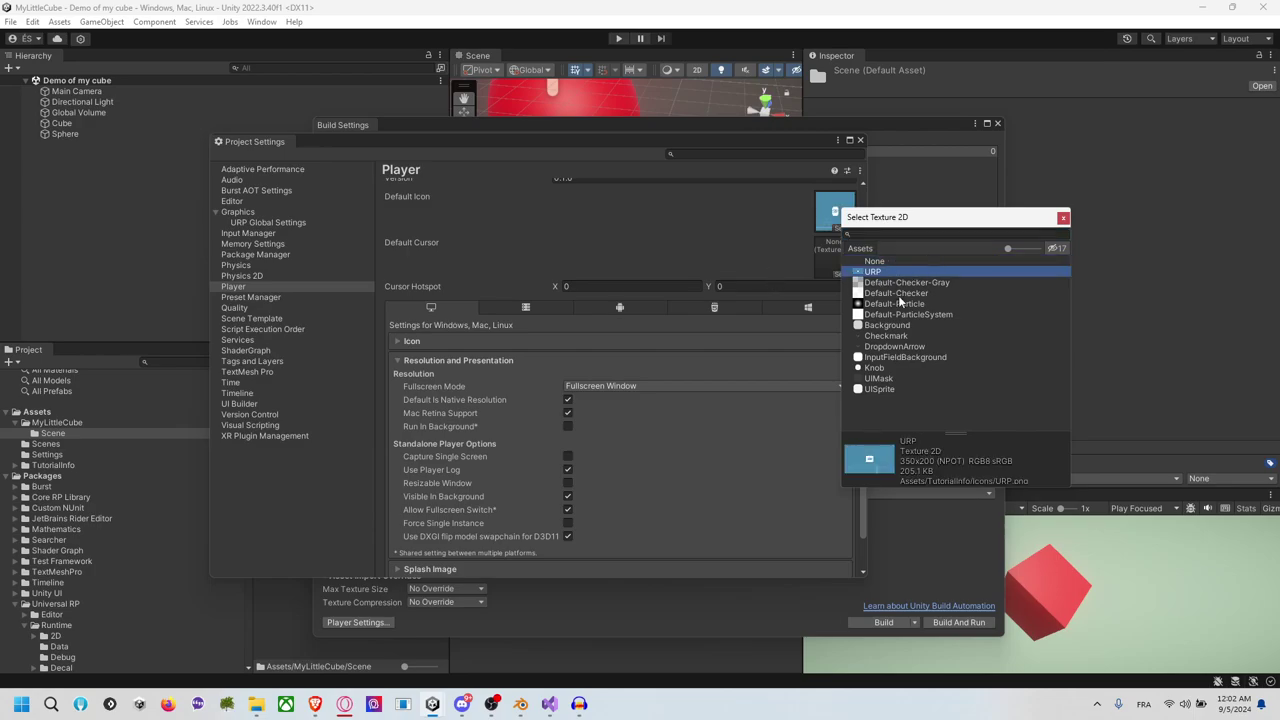
{"action": "left_click", "coordinate": [899, 303]}
{"action": "left_click", "coordinate": [906, 283]}
{"action": "left_click", "coordinate": [741, 242]}
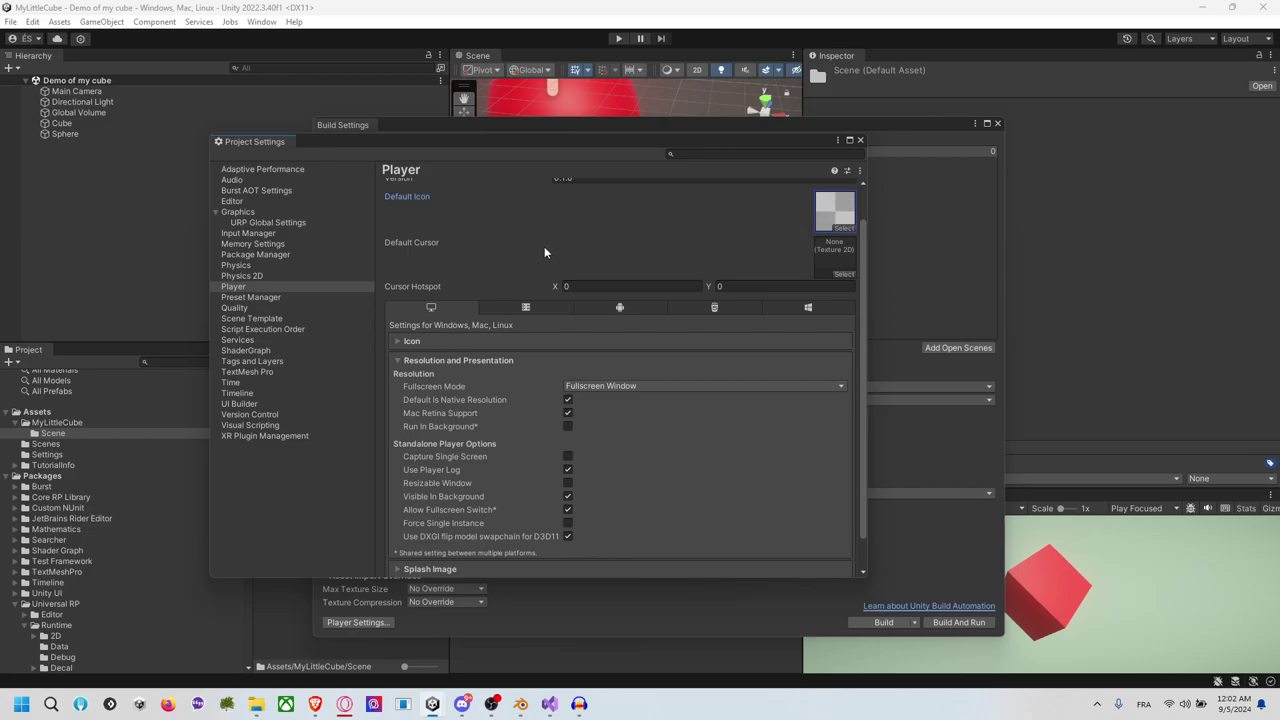
Step: Expand the Resolution and Presentation settings to reach Run In Background
{"action": "scroll", "coordinate": [520, 280], "scroll_direction": "down", "scroll_amount": 1}
{"action": "left_click", "coordinate": [500, 304]}
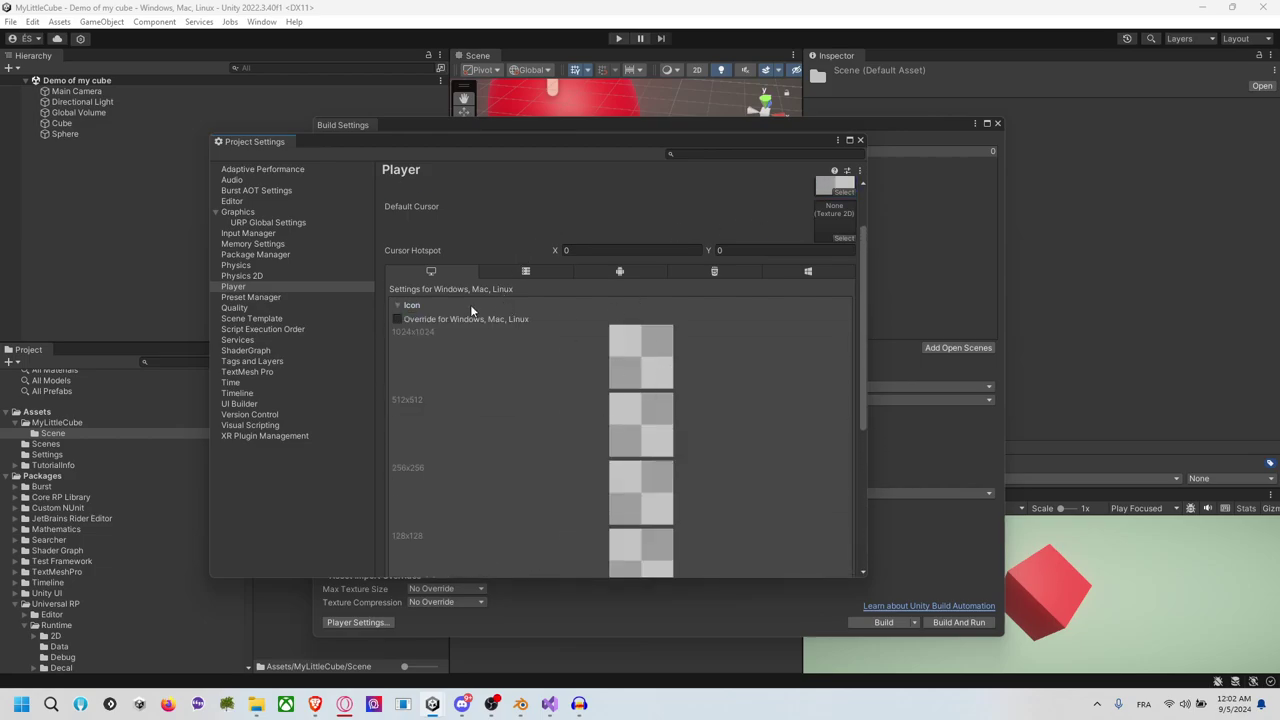
{"action": "left_click", "coordinate": [472, 306]}
{"action": "left_click", "coordinate": [542, 401]}
{"action": "scroll", "coordinate": [544, 393], "scroll_direction": "down", "scroll_amount": 2}
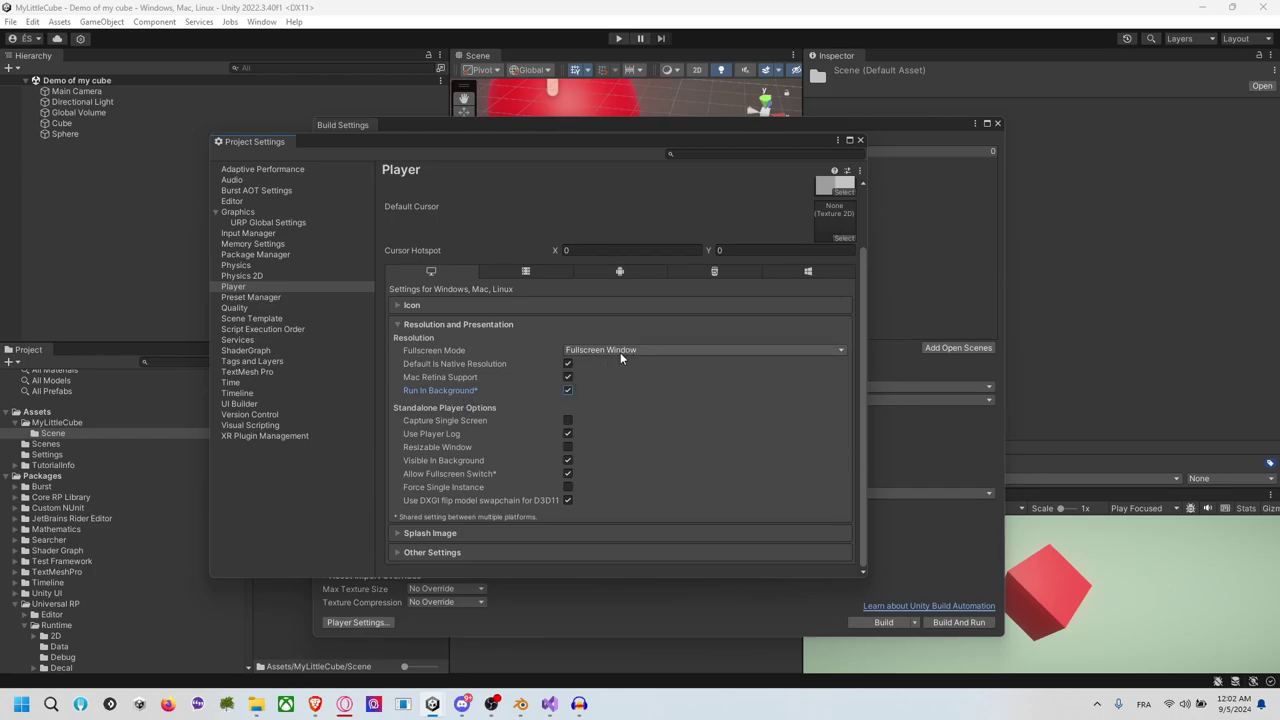
Step: Set Fullscreen Mode to Windowed with a 512 × 512 default screen size
{"action": "left_click", "coordinate": [620, 350]}
{"action": "left_click", "coordinate": [627, 406]}
{"action": "left_click", "coordinate": [590, 363]}
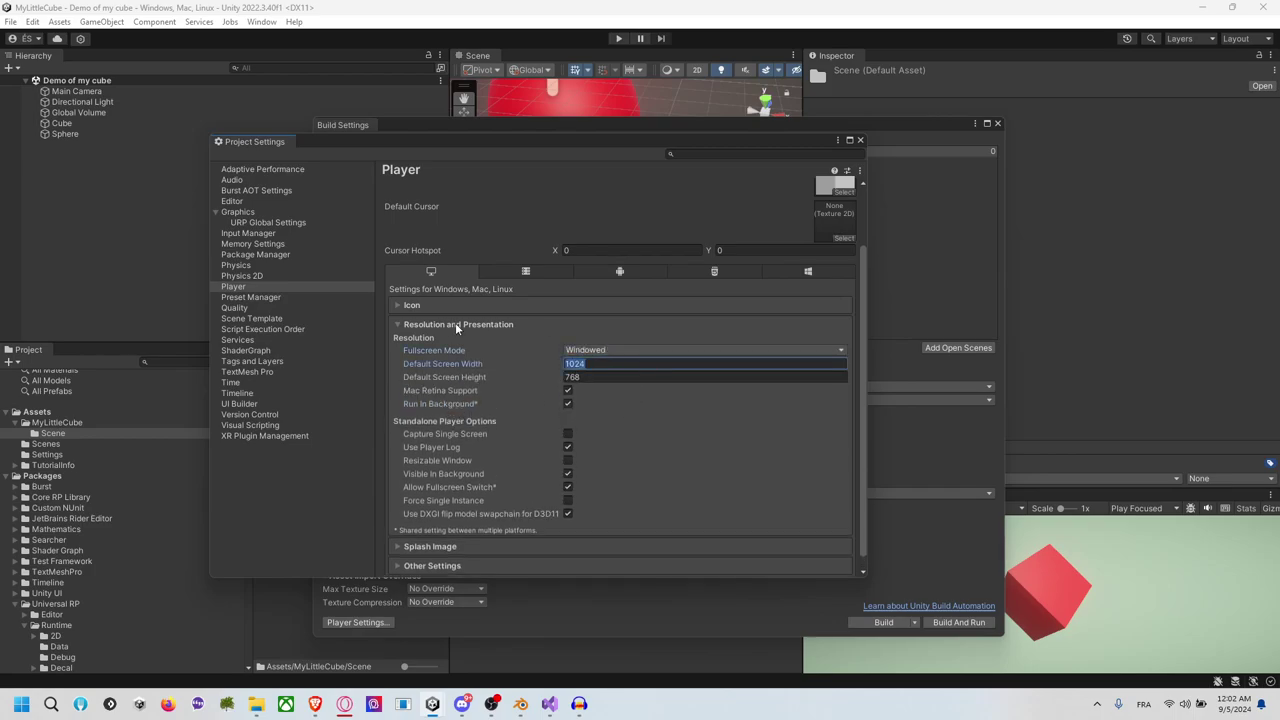
{"action": "type", "text": "52"}
{"action": "key", "text": "BackSpace"}
{"action": "type", "text": "12"}
{"action": "key", "text": "Tab"}
{"action": "type", "text": "512"}
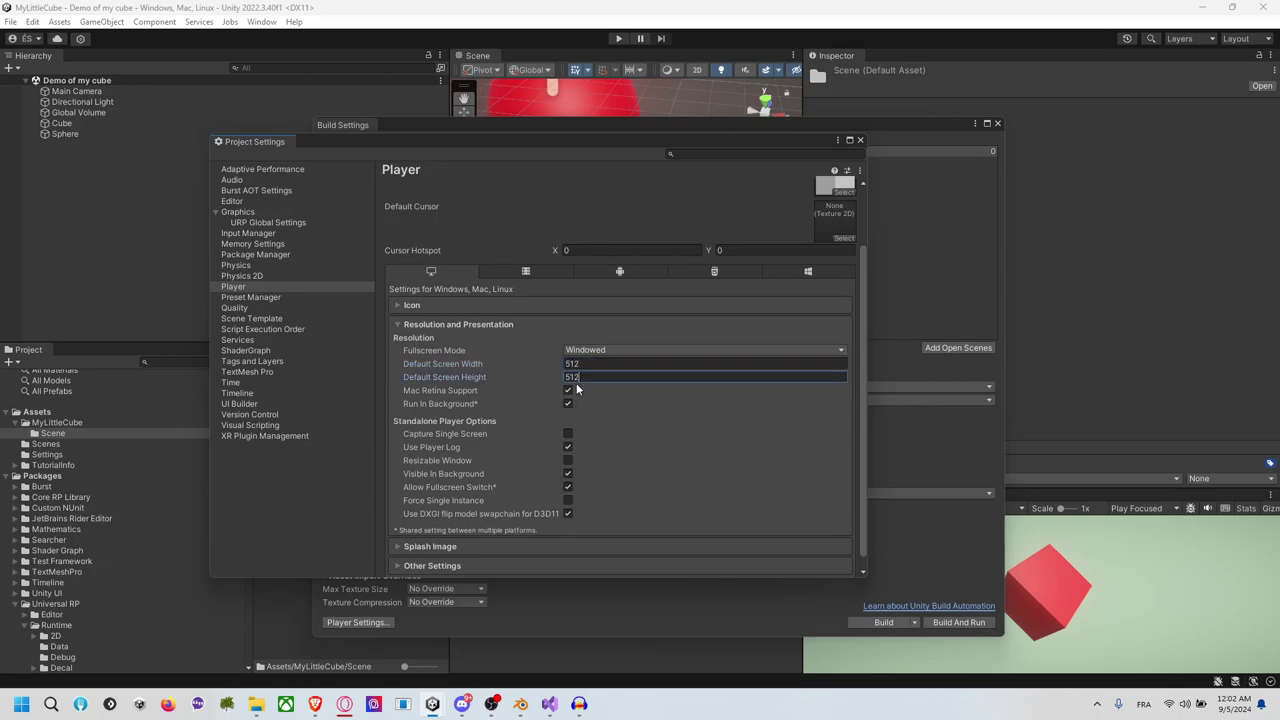
{"action": "scroll", "coordinate": [521, 398], "scroll_direction": "down", "scroll_amount": 1}
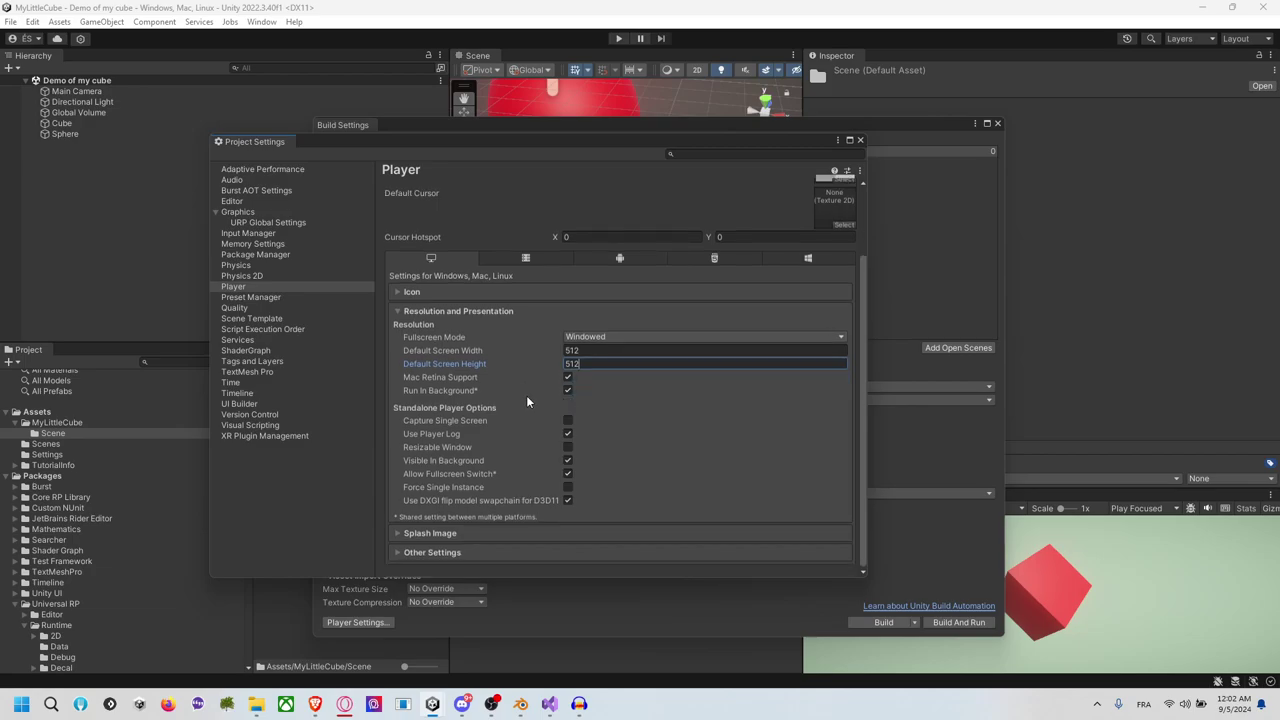
Step: Expand the Splash Image and Other Settings sections down to Configuration
{"action": "left_click", "coordinate": [479, 532]}
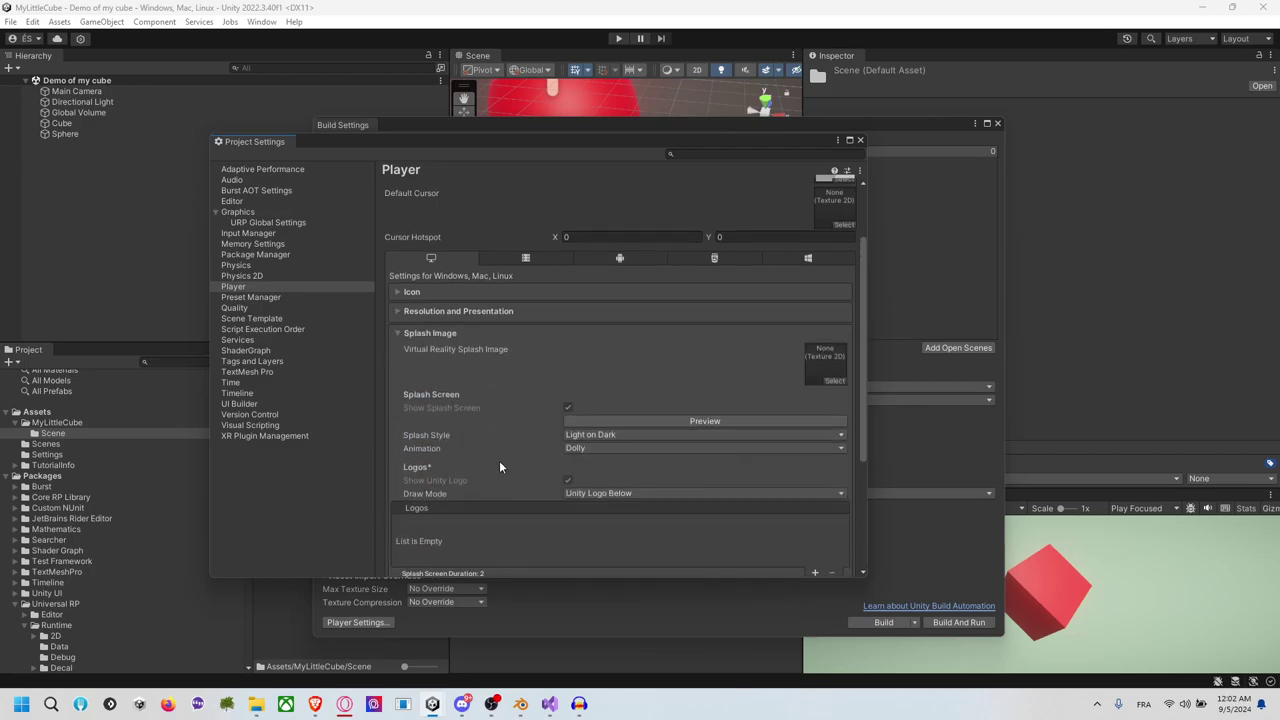
{"action": "scroll", "coordinate": [513, 445], "scroll_direction": "down", "scroll_amount": 3}
{"action": "scroll", "coordinate": [513, 444], "scroll_direction": "down", "scroll_amount": 2}
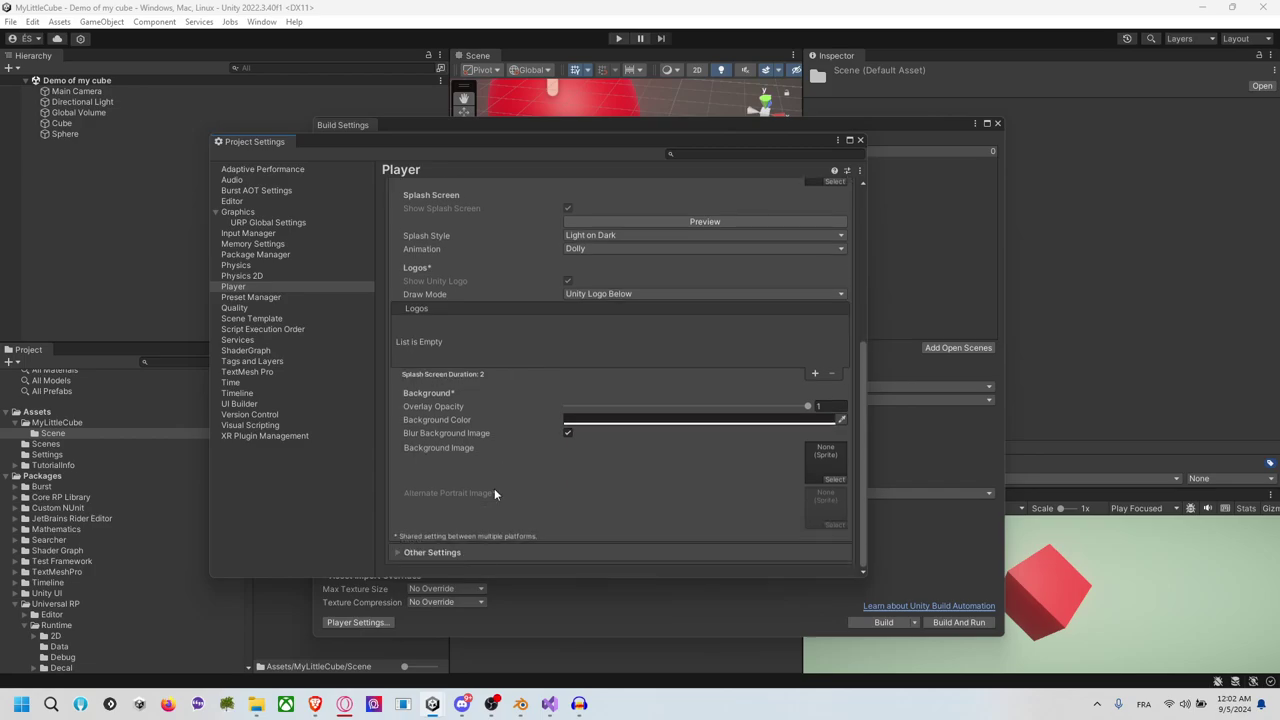
{"action": "left_click", "coordinate": [485, 543]}
{"action": "scroll", "coordinate": [480, 560], "scroll_direction": "down", "scroll_amount": 6}
{"action": "scroll", "coordinate": [568, 261], "scroll_direction": "up", "scroll_amount": 1}
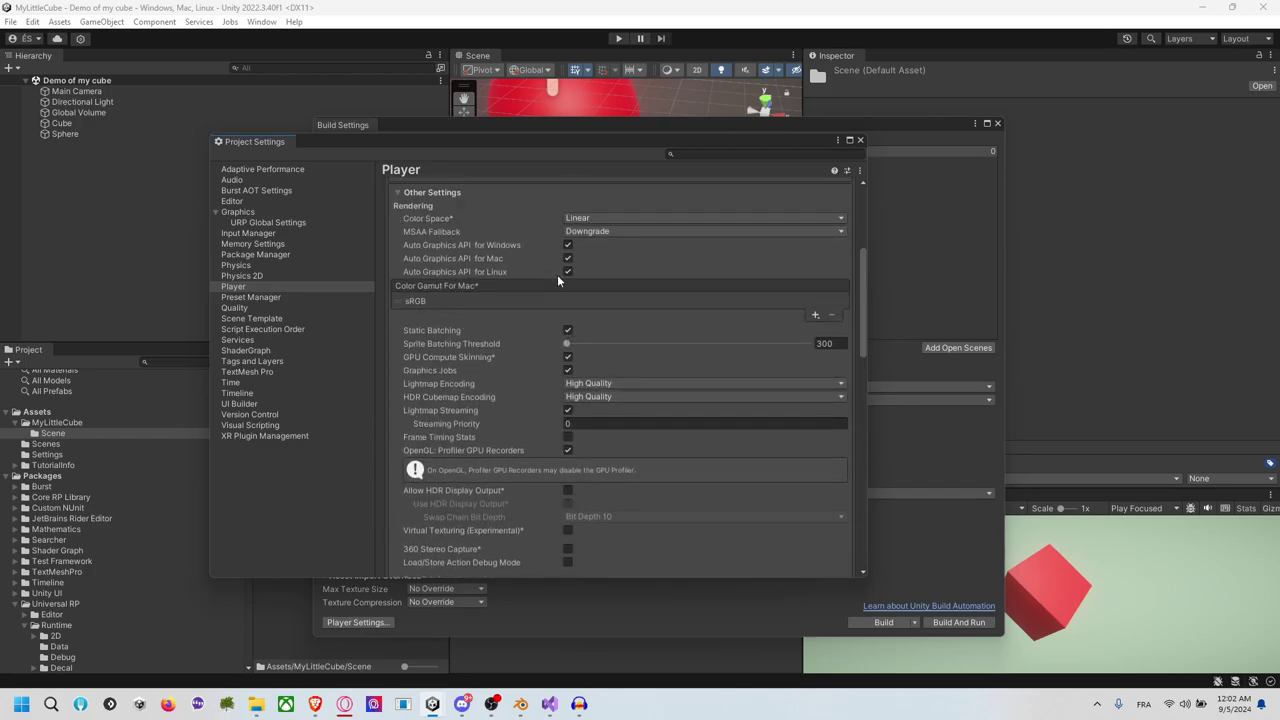
{"action": "scroll", "coordinate": [569, 312], "scroll_direction": "down", "scroll_amount": 2}
{"action": "scroll", "coordinate": [573, 343], "scroll_direction": "down", "scroll_amount": 3}
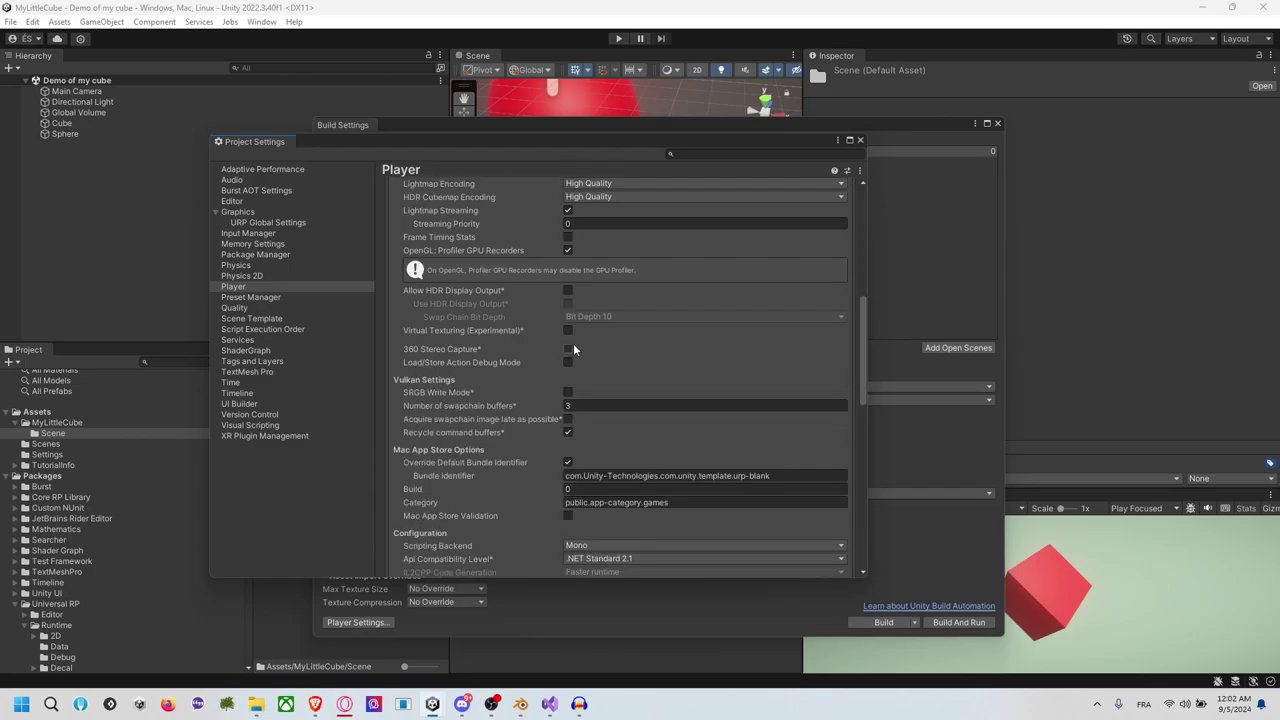
{"action": "scroll", "coordinate": [542, 325], "scroll_direction": "down", "scroll_amount": 2}
{"action": "scroll", "coordinate": [550, 321], "scroll_direction": "down", "scroll_amount": 3}
{"action": "scroll", "coordinate": [555, 319], "scroll_direction": "down", "scroll_amount": 2}
Step: Set Api Compatibility Level to .NET Framework and Scripting Backend to IL2CPP
{"action": "left_click", "coordinate": [610, 279]}
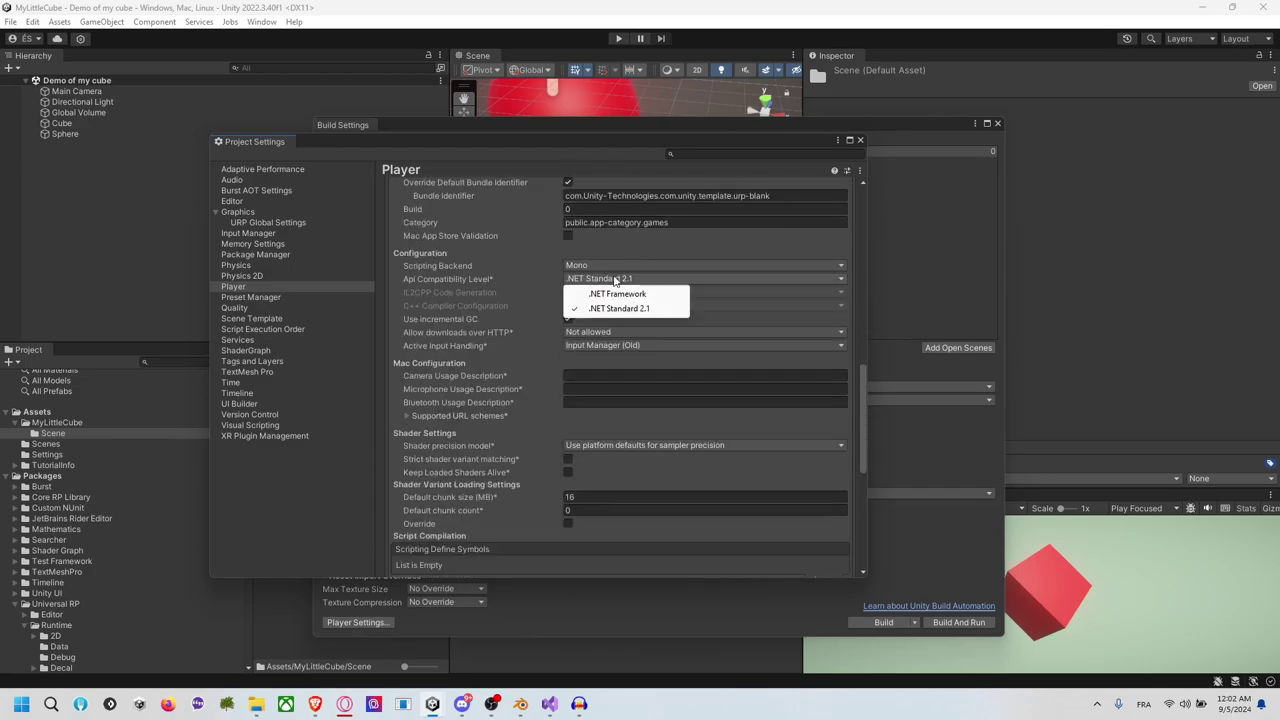
{"action": "left_click", "coordinate": [605, 294]}
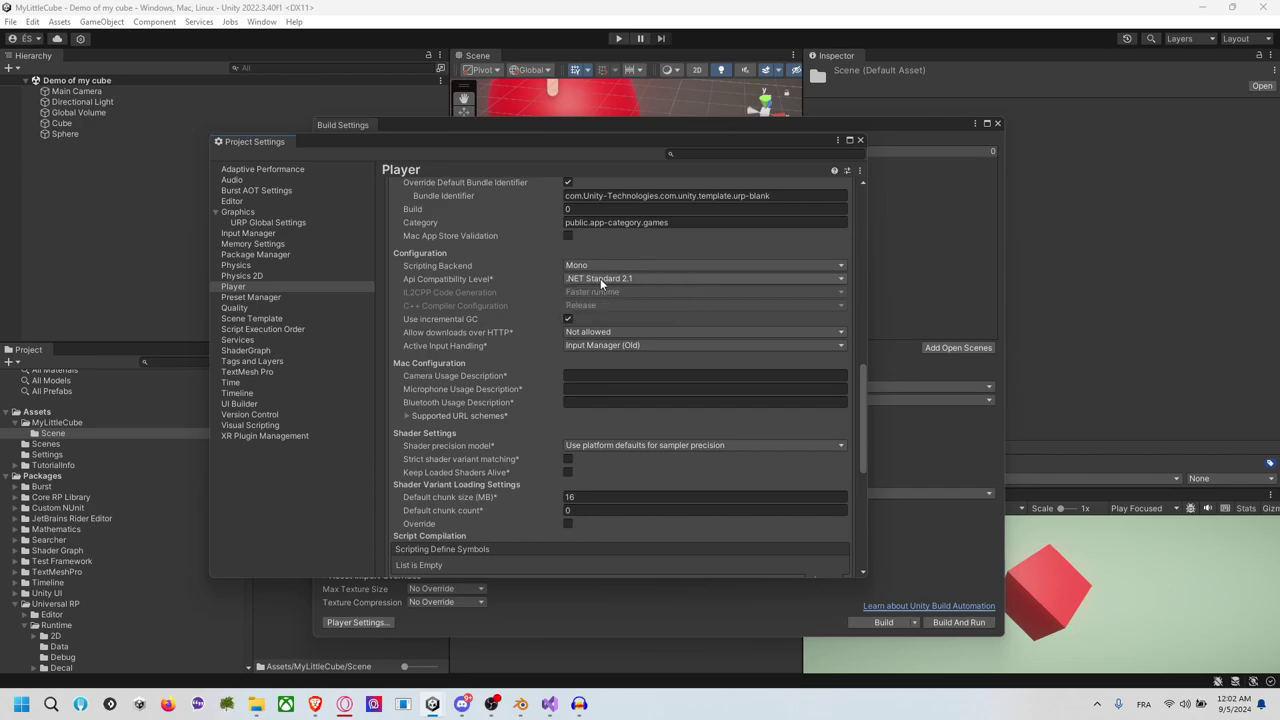
{"action": "left_click", "coordinate": [613, 266]}
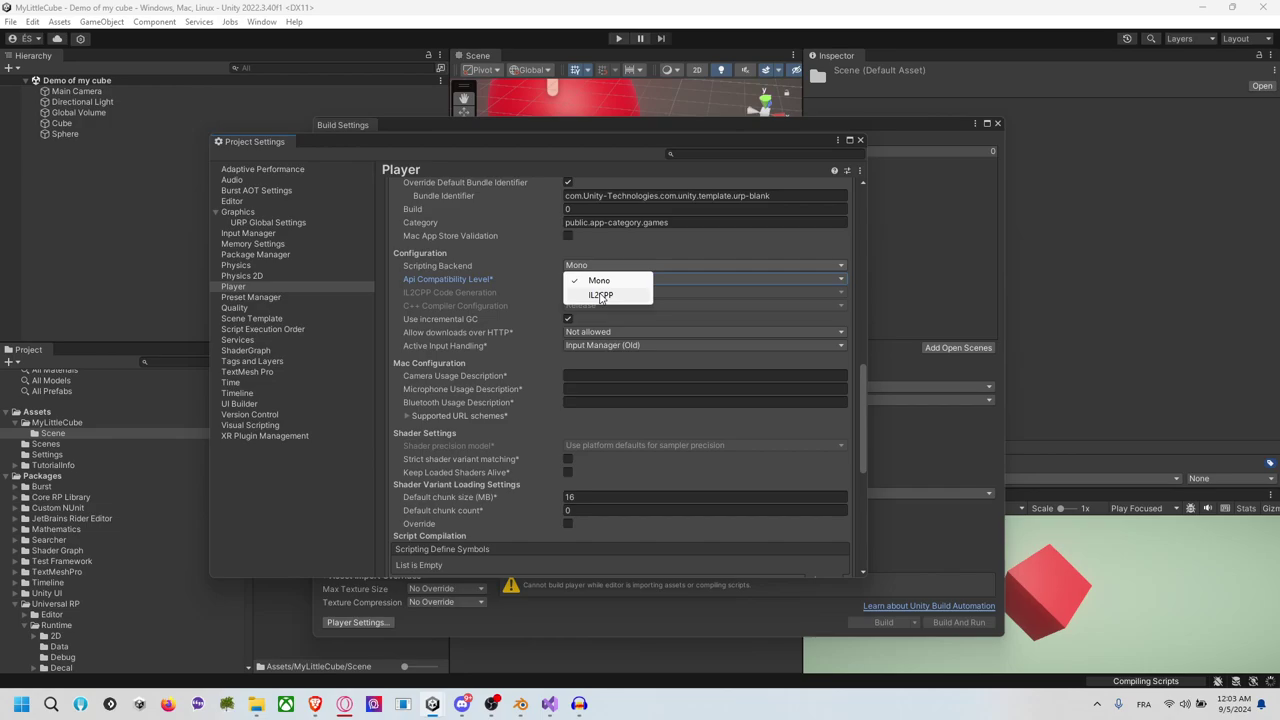
{"action": "left_click", "coordinate": [601, 296]}
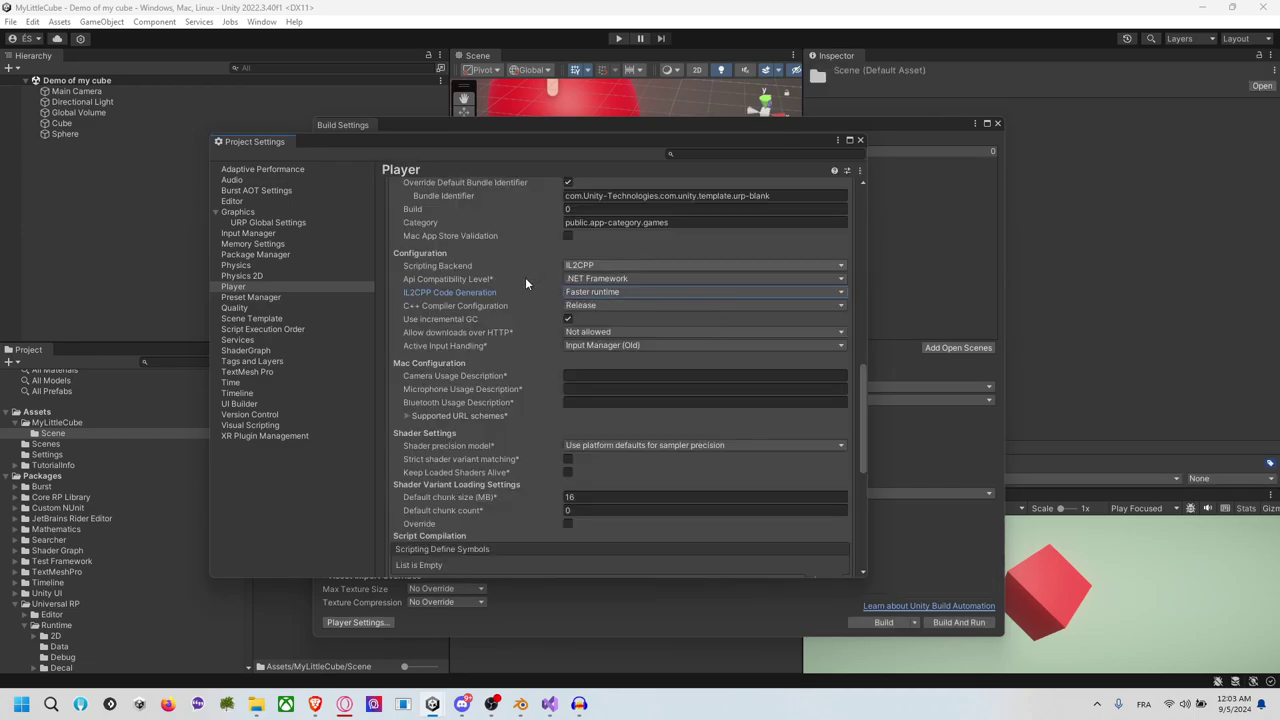
{"action": "scroll", "coordinate": [550, 300], "scroll_direction": "down", "scroll_amount": 5}
{"action": "scroll", "coordinate": [548, 326], "scroll_direction": "down", "scroll_amount": 5}
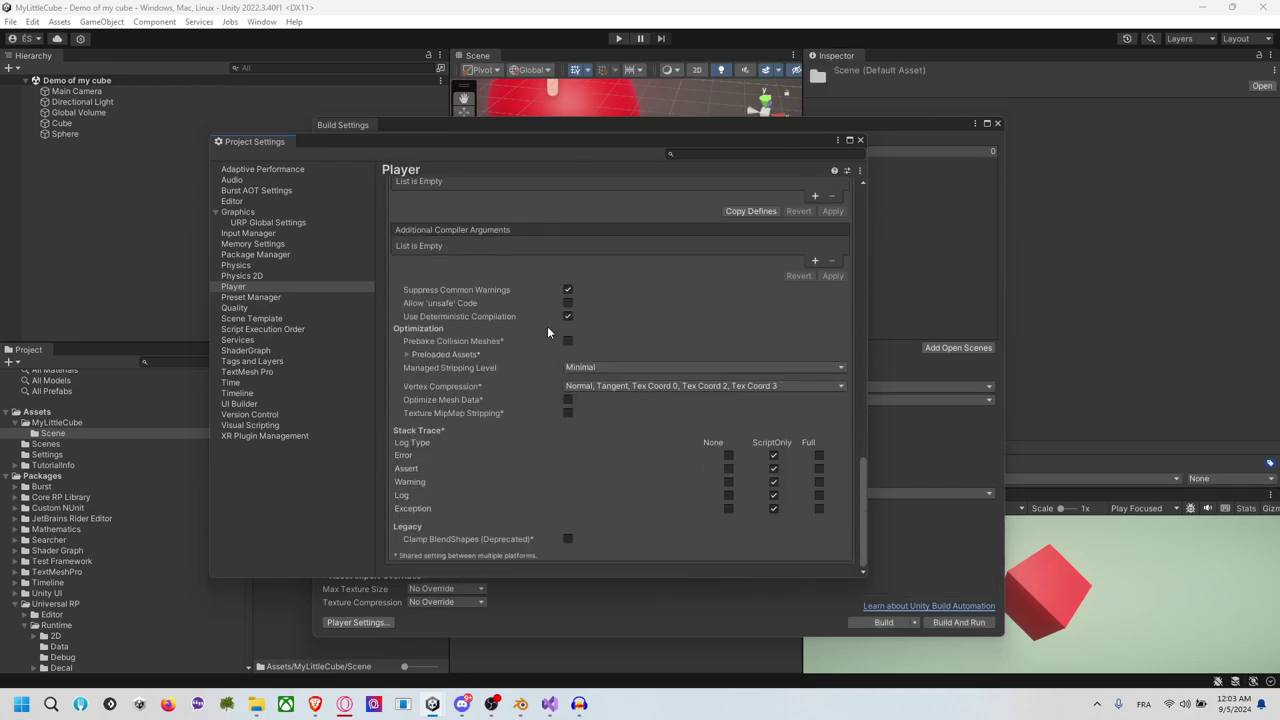
{"action": "scroll", "coordinate": [549, 326], "scroll_direction": "up", "scroll_amount": 5}
{"action": "scroll", "coordinate": [549, 326], "scroll_direction": "up", "scroll_amount": 3}
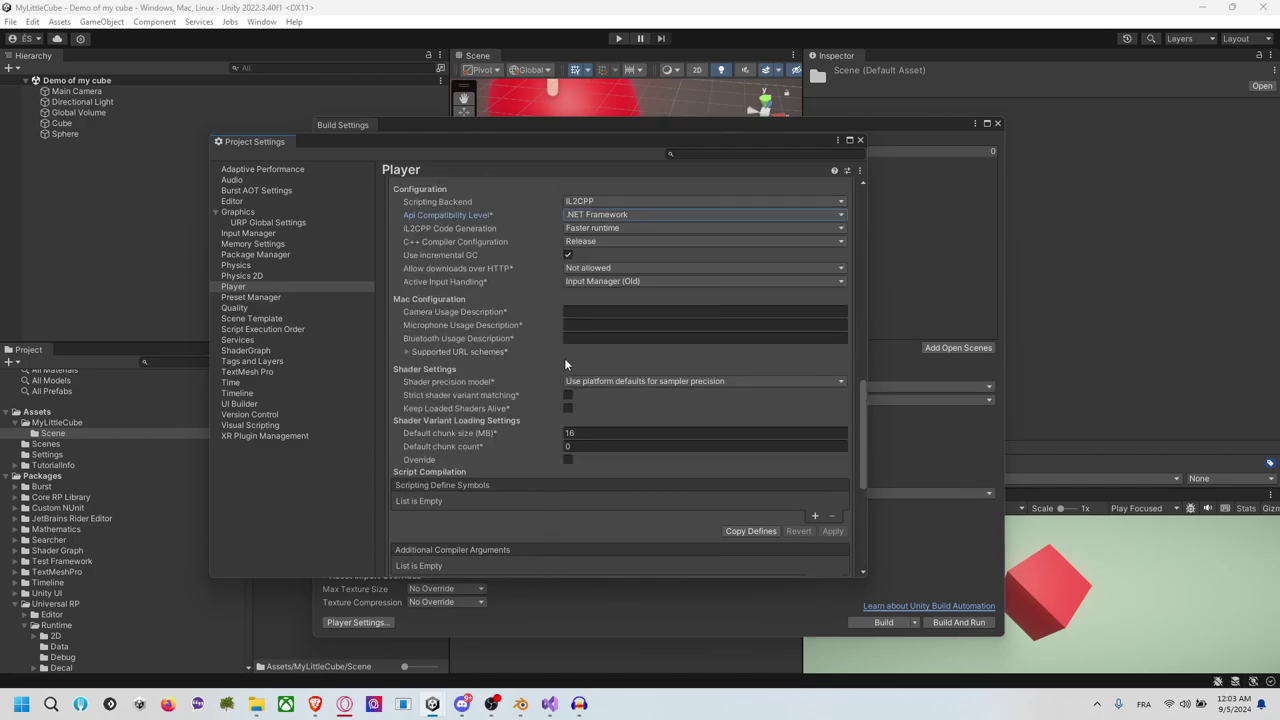
{"action": "scroll", "coordinate": [564, 363], "scroll_direction": "up", "scroll_amount": 1}
Step: Leave Active Input Handling on Input Manager (Old) and close Project Settings
{"action": "left_click", "coordinate": [597, 366]}
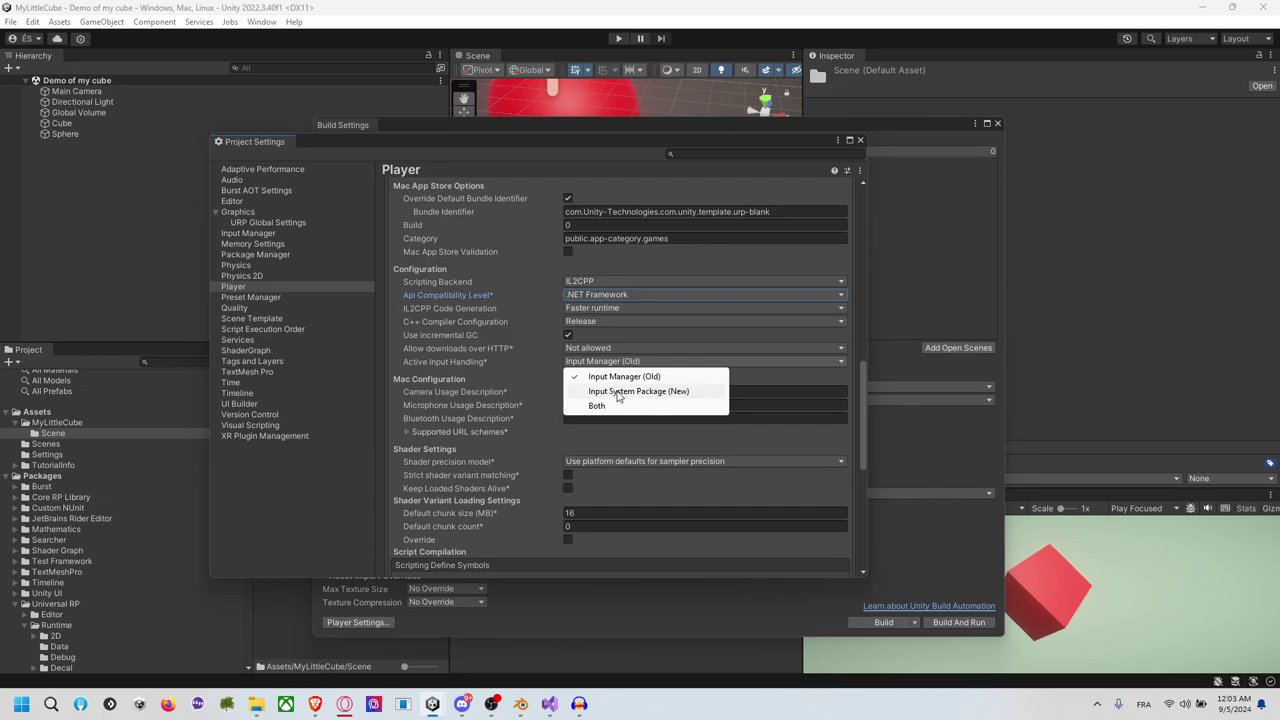
{"action": "left_click", "coordinate": [552, 366]}
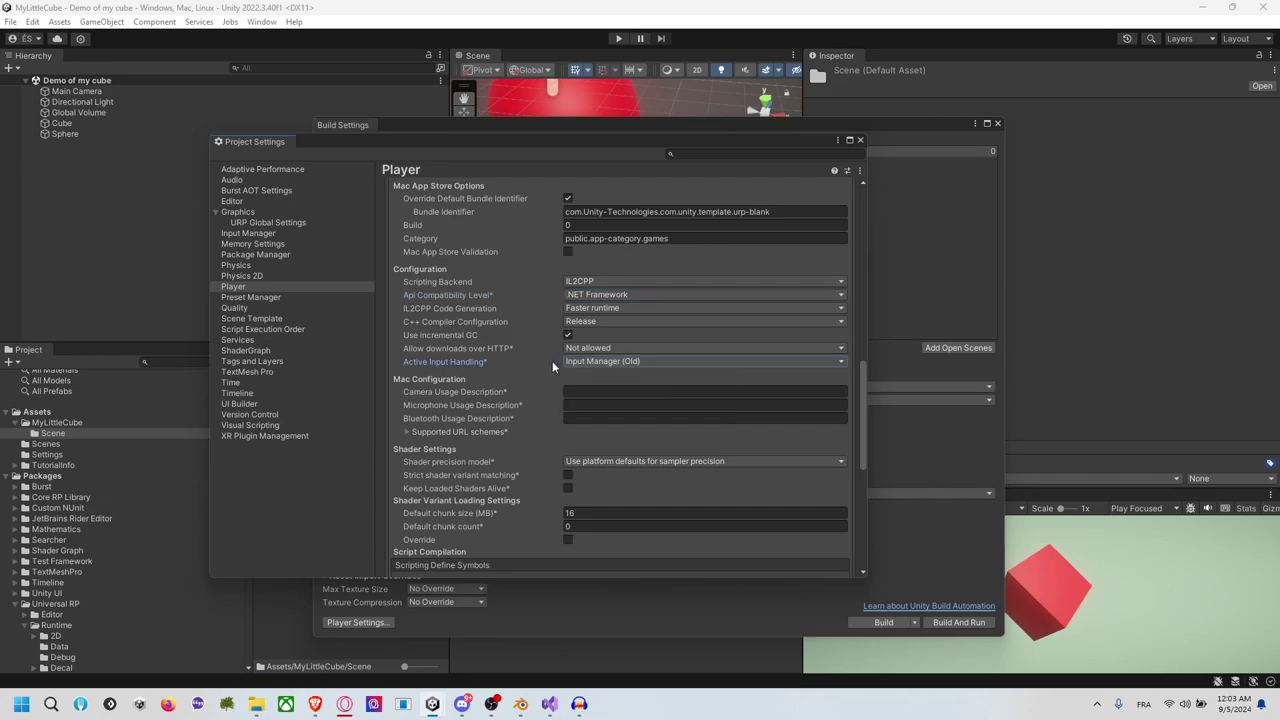
{"action": "left_click", "coordinate": [859, 140]}
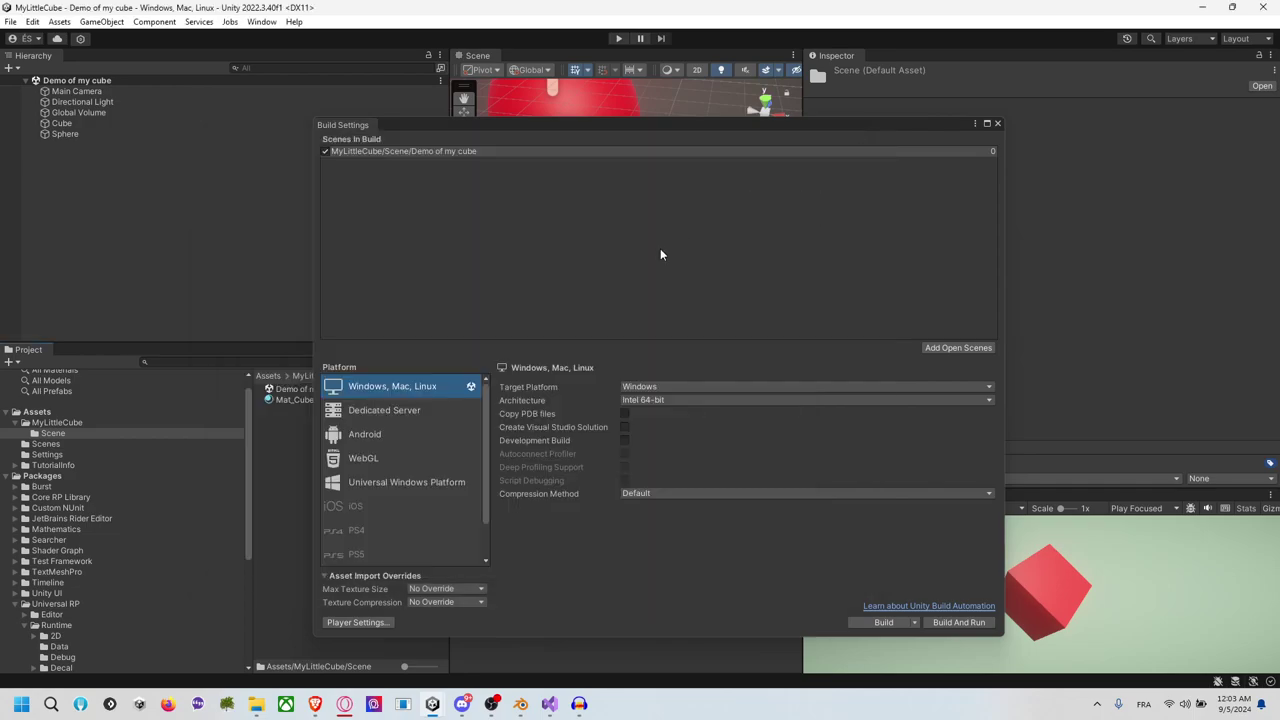
Step: Start Build And Run and create a Build folder in the project folder
{"action": "left_click", "coordinate": [959, 622]}
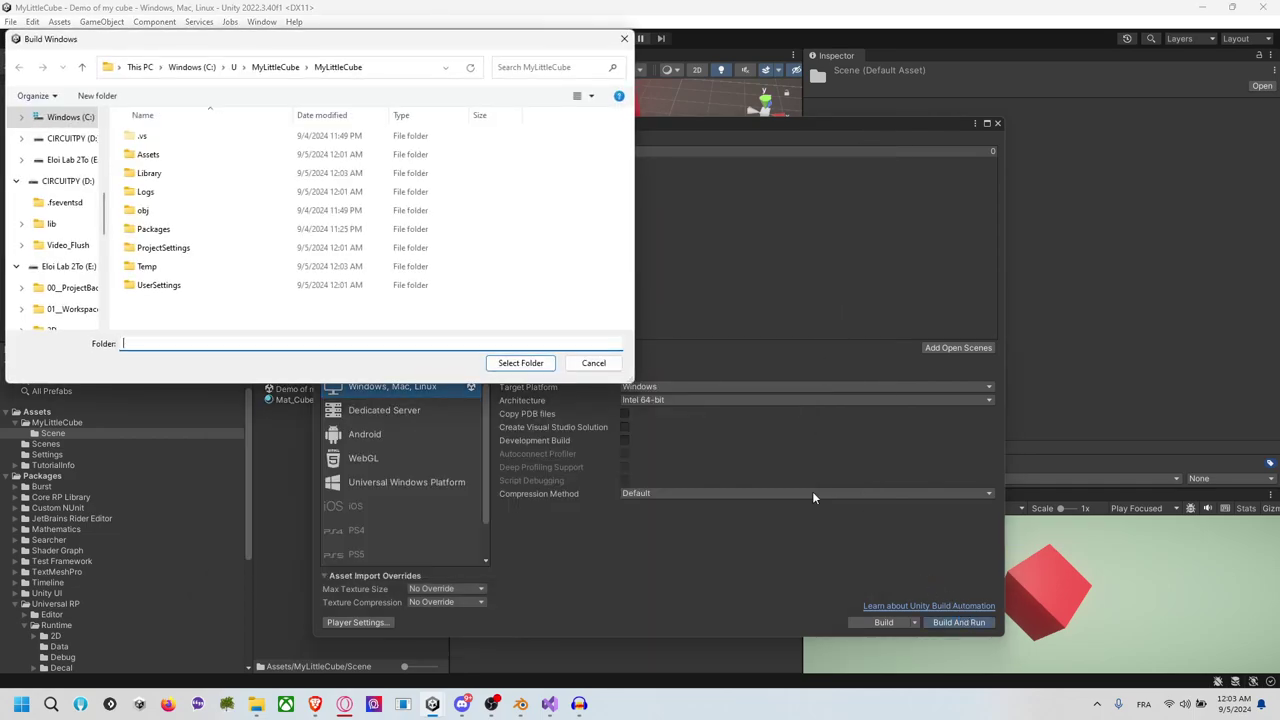
{"action": "left_click", "coordinate": [97, 95]}
{"action": "type", "text": "Build"}
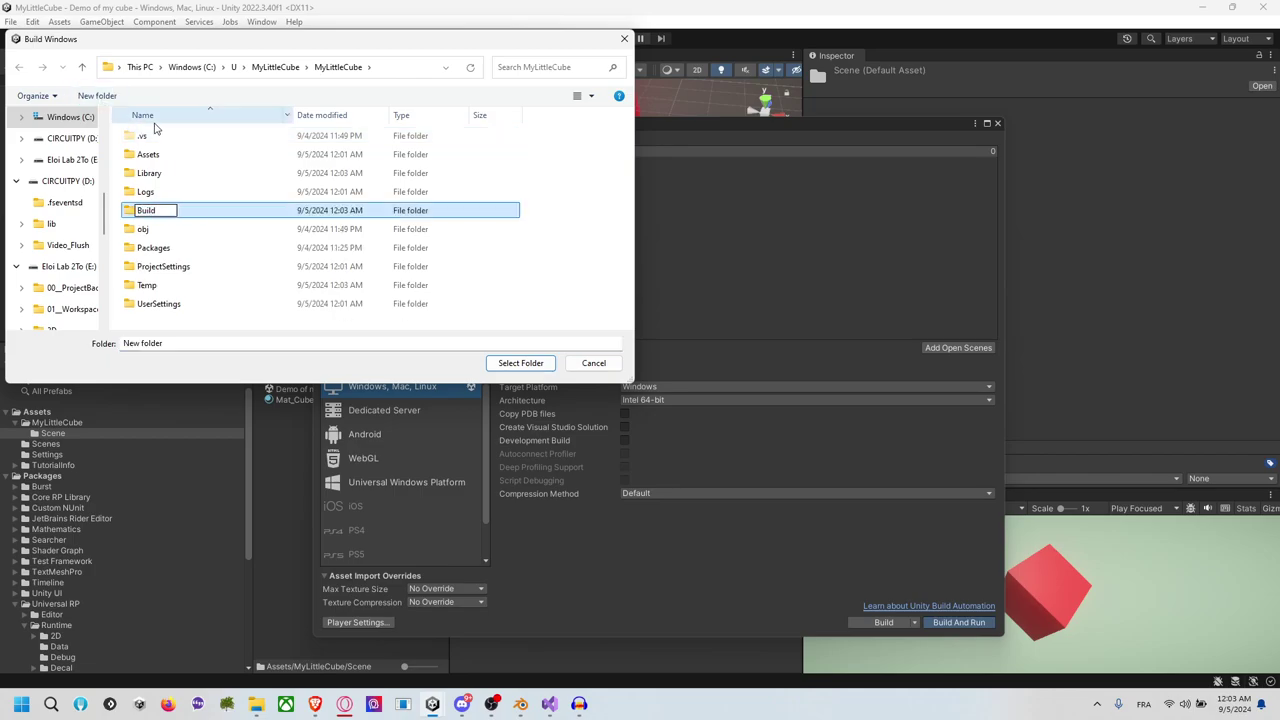
{"action": "left_click", "coordinate": [237, 286]}
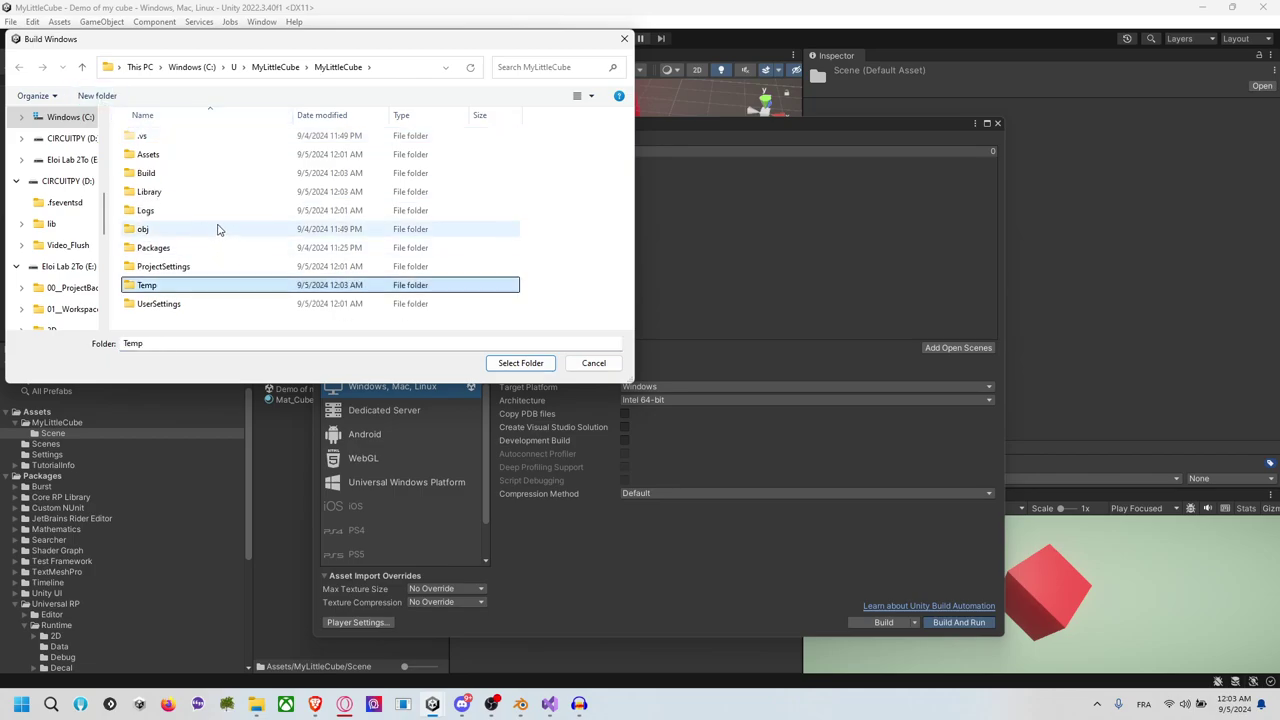
{"action": "double_click", "coordinate": [205, 175]}
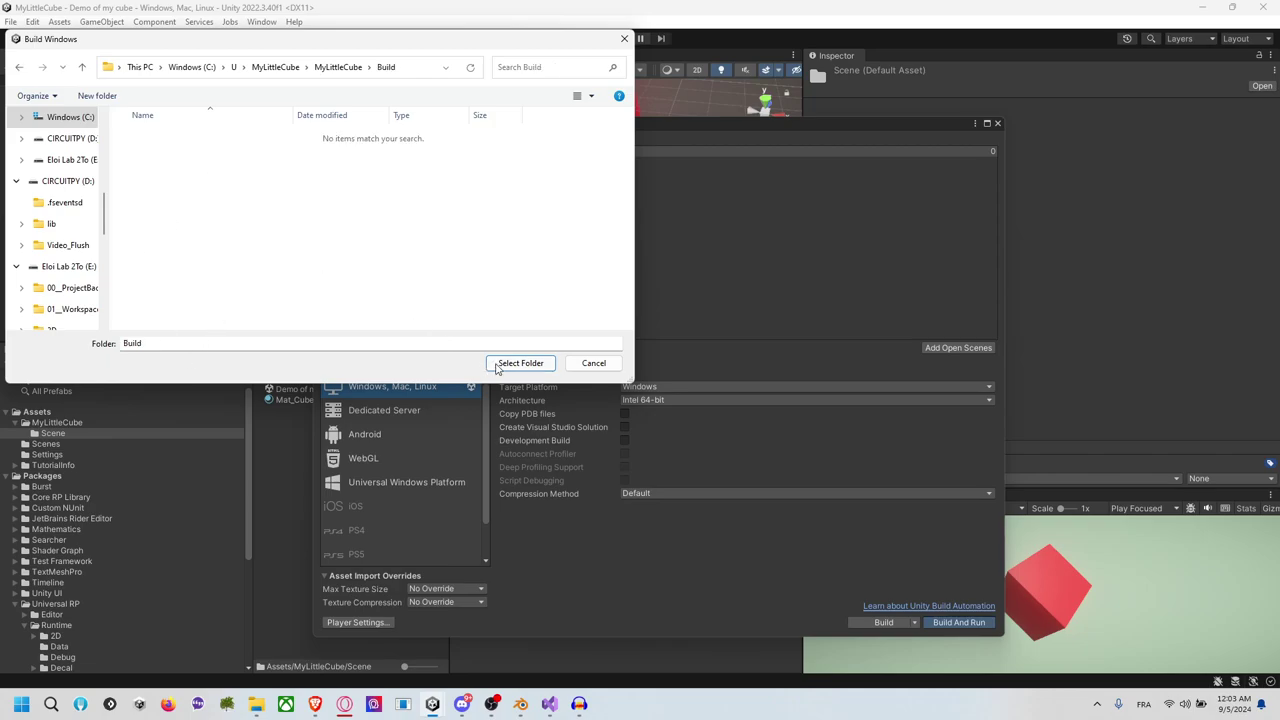
{"action": "left_click", "coordinate": [352, 67]}
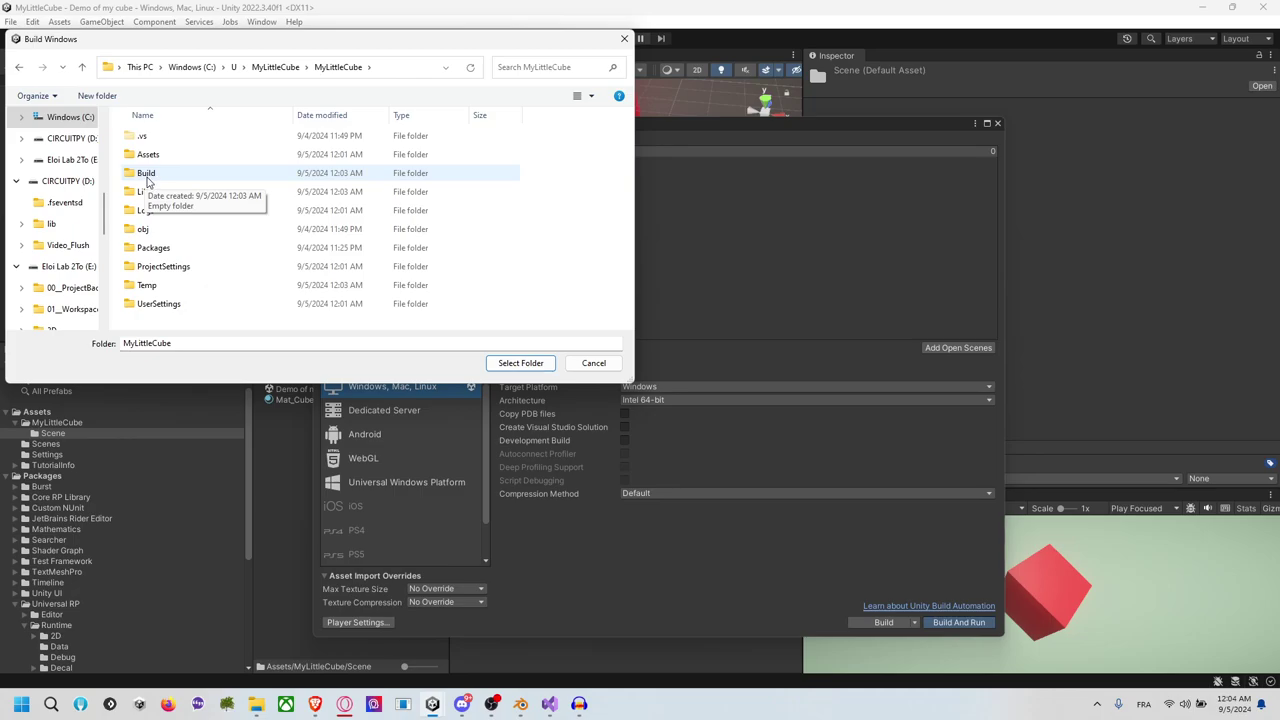
{"action": "double_click", "coordinate": [147, 178]}
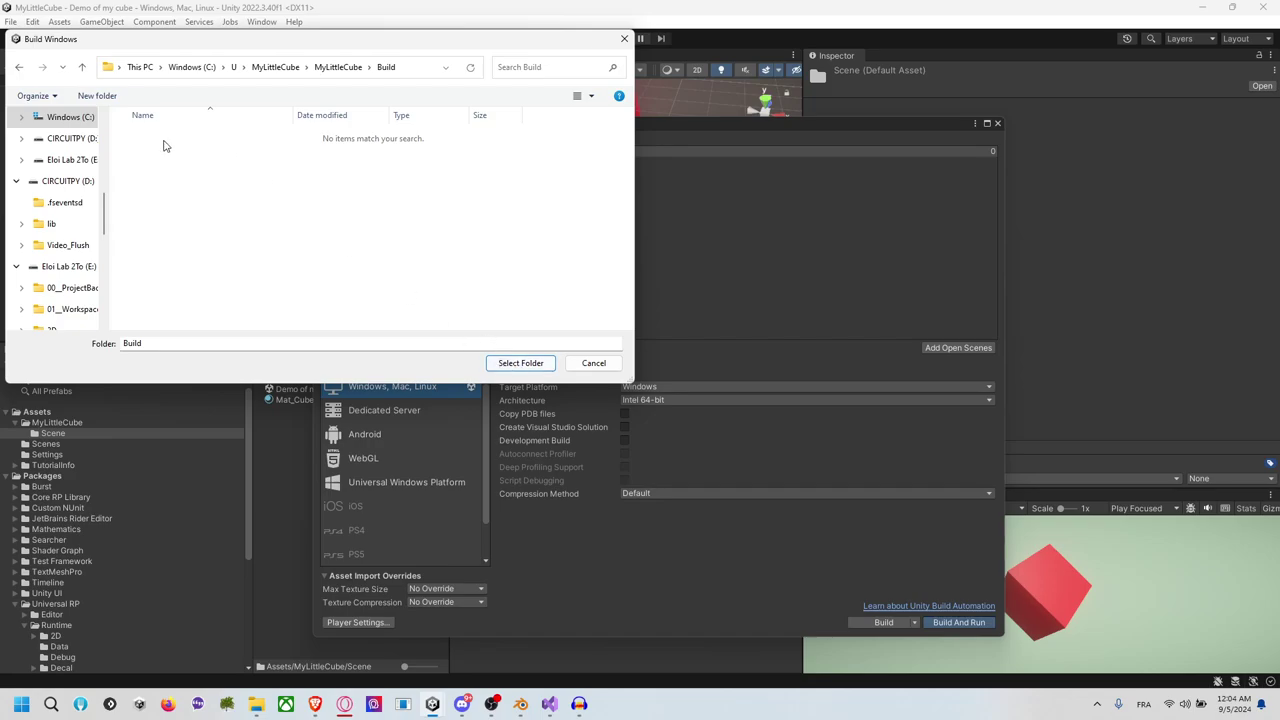
Step: Create a WindowCowBox folder inside Build and choose it as the build output
{"action": "left_click", "coordinate": [105, 100]}
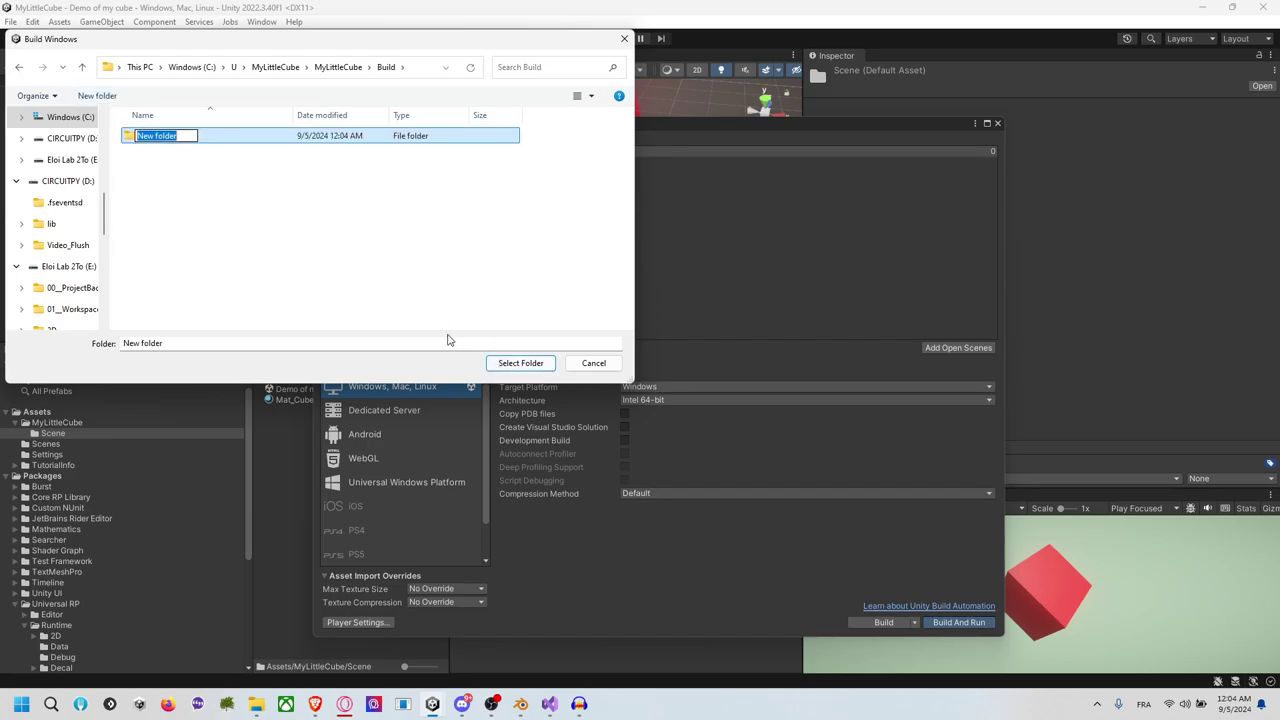
{"action": "type", "text": "WindowB"}
{"action": "key", "text": "BackSpace"}
{"action": "type", "text": "CowBox"}
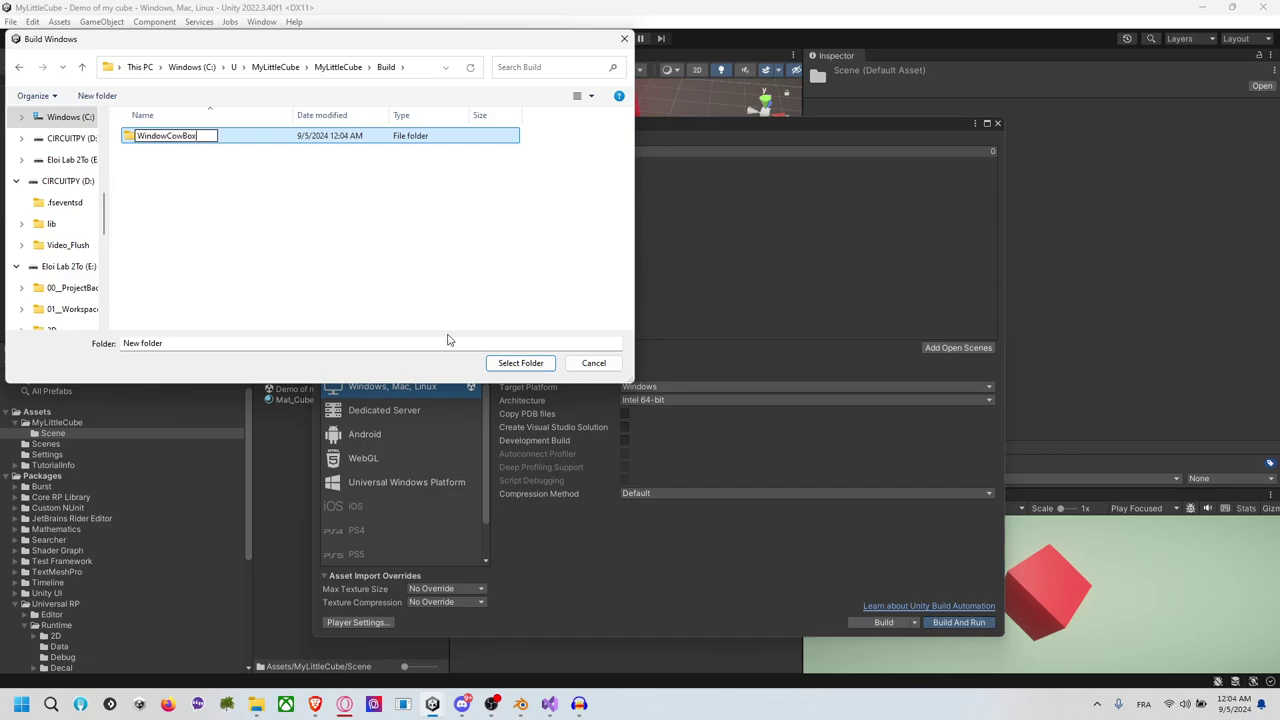
{"action": "left_click", "coordinate": [287, 279]}
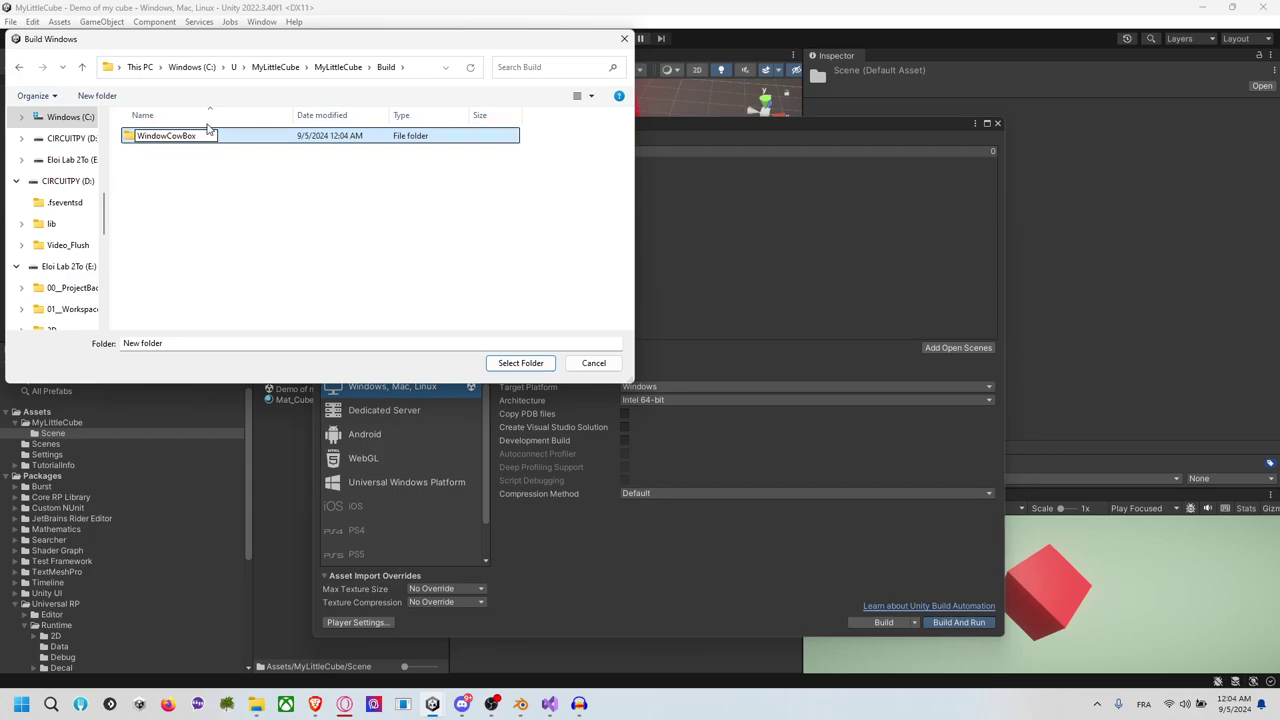
{"action": "double_click", "coordinate": [214, 138]}
{"action": "left_click", "coordinate": [521, 364]}
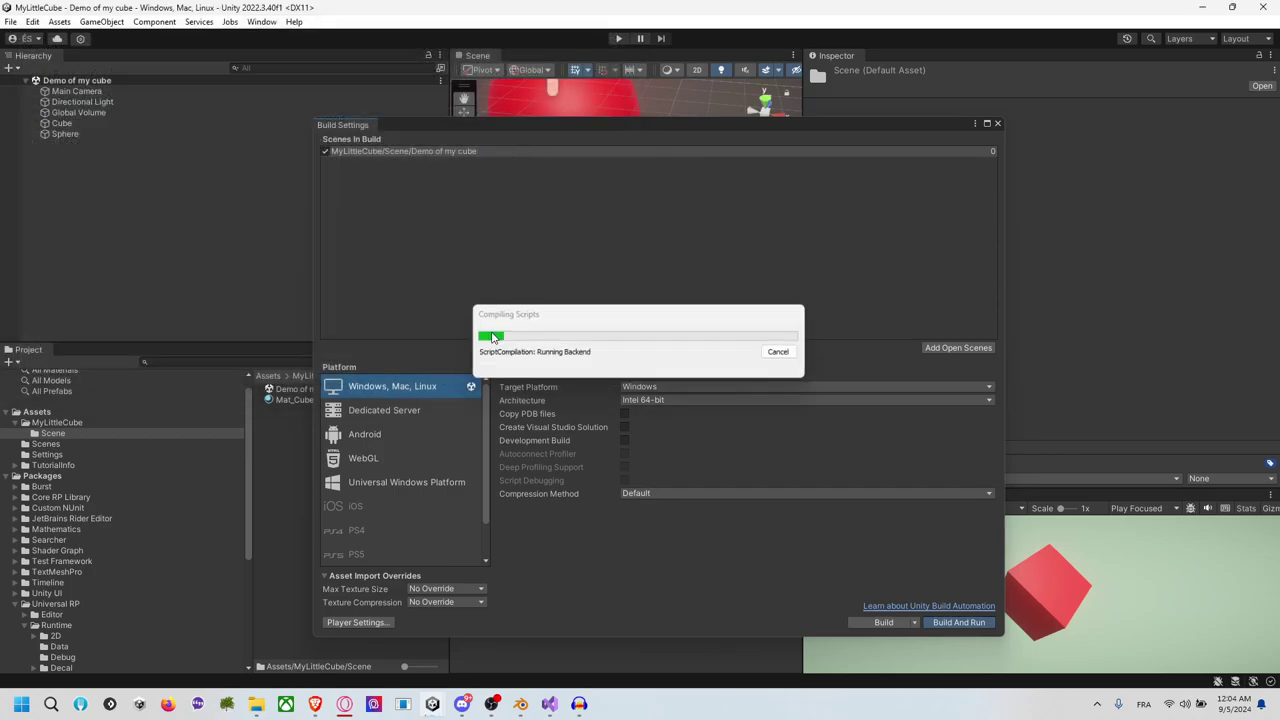
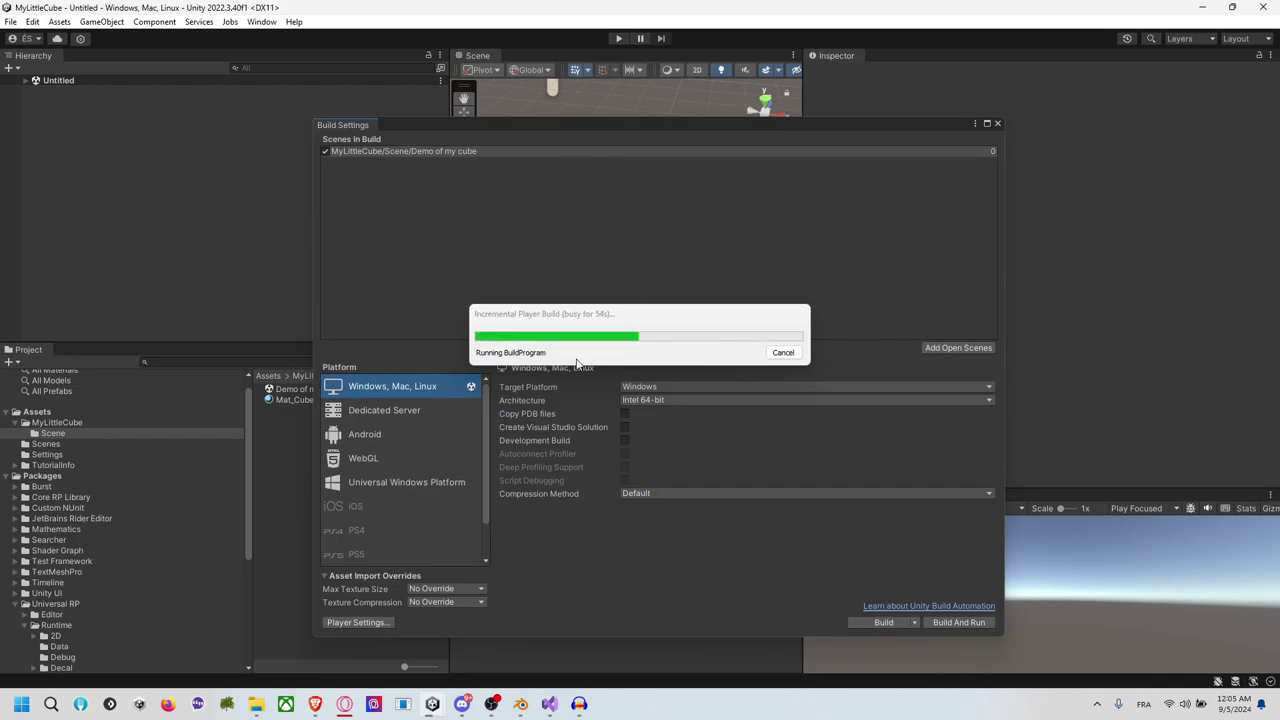
Step: Open scratch.mit.edu in a new Brave tab, maximize the window, and go to the Scratch homepage
{"action": "left_click", "coordinate": [328, 706]}
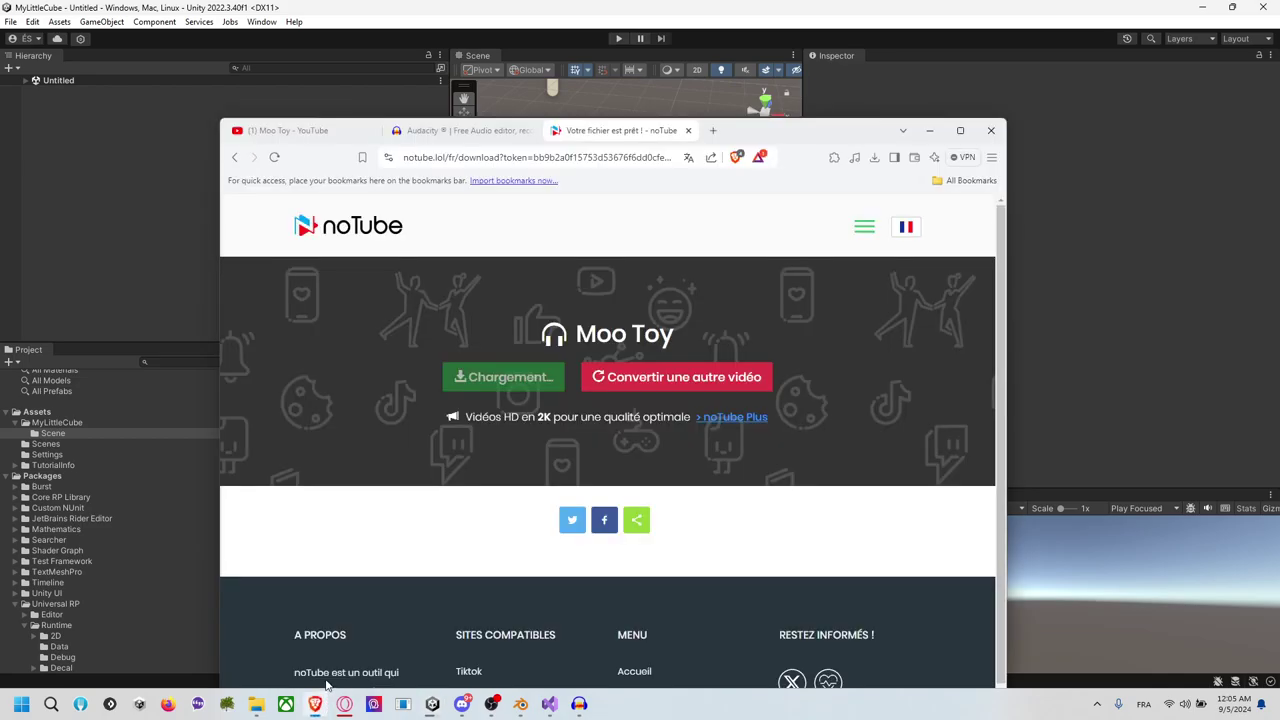
{"action": "left_click", "coordinate": [715, 131]}
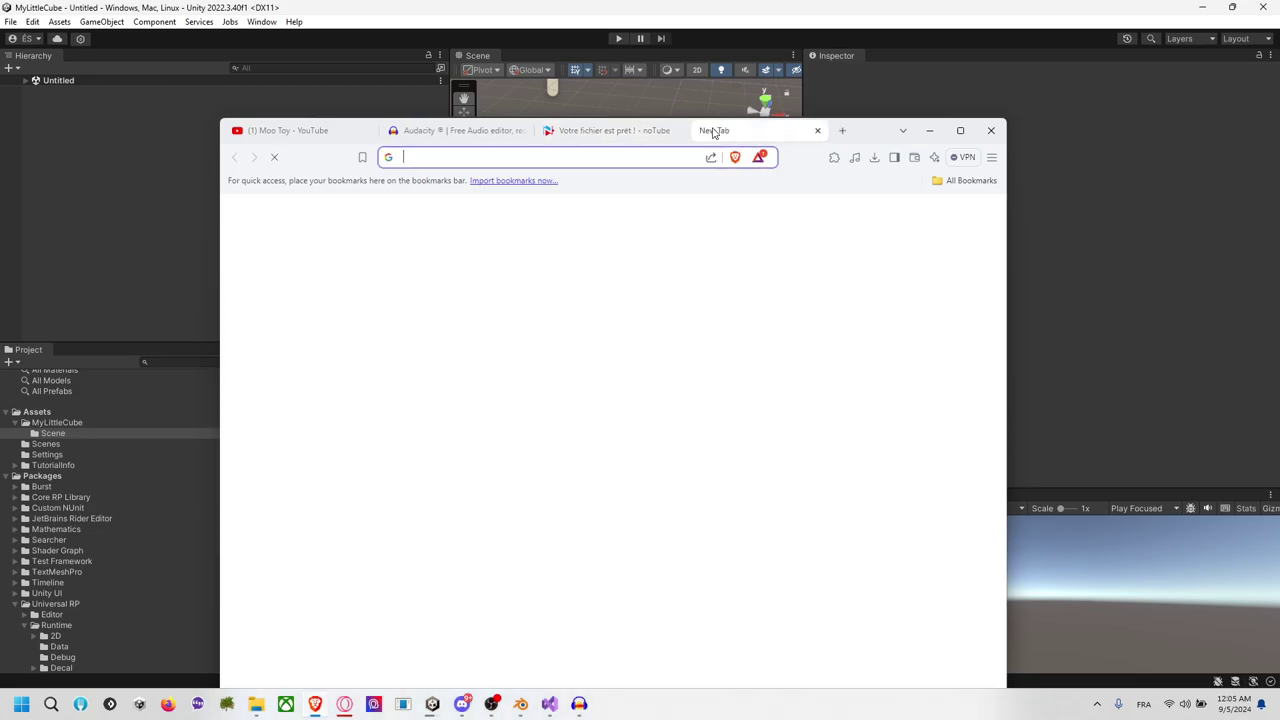
{"action": "type", "text": "sca"}
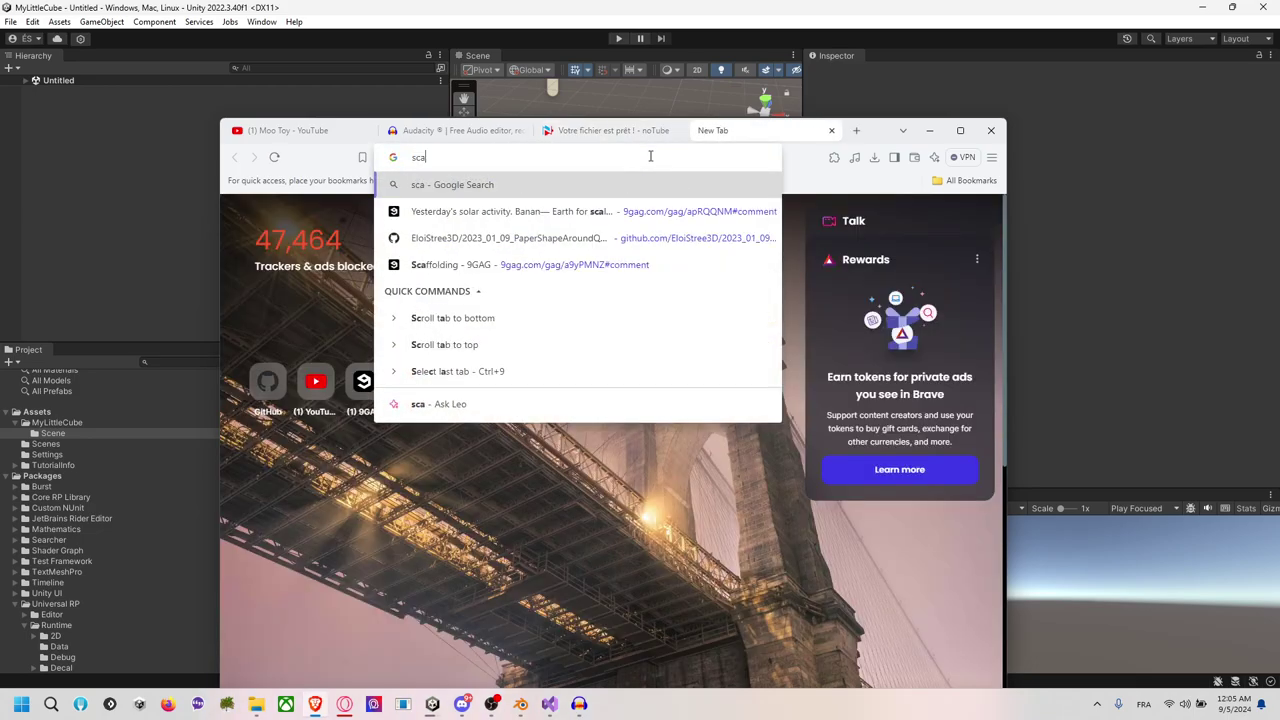
{"action": "key", "text": "BackSpace"}
{"action": "key", "text": "BackSpace"}
{"action": "type", "text": "cra"}
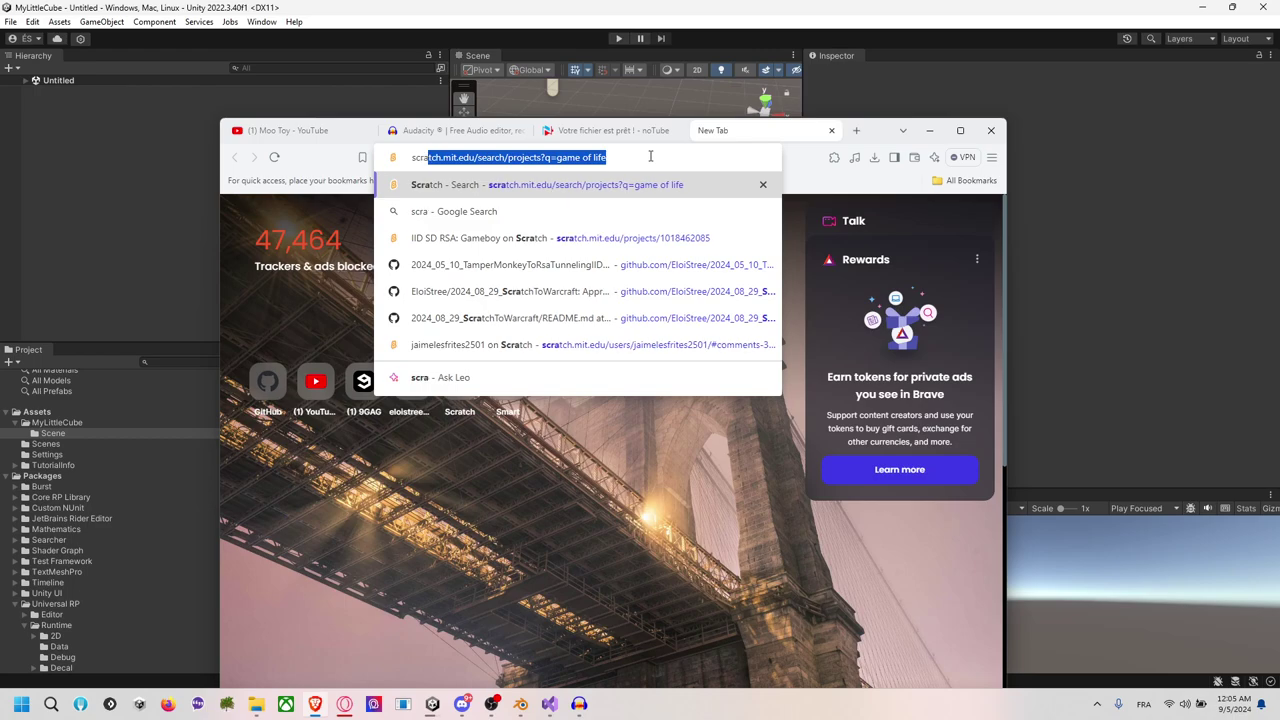
{"action": "type", "text": "tch"}
{"action": "key", "text": "Return"}
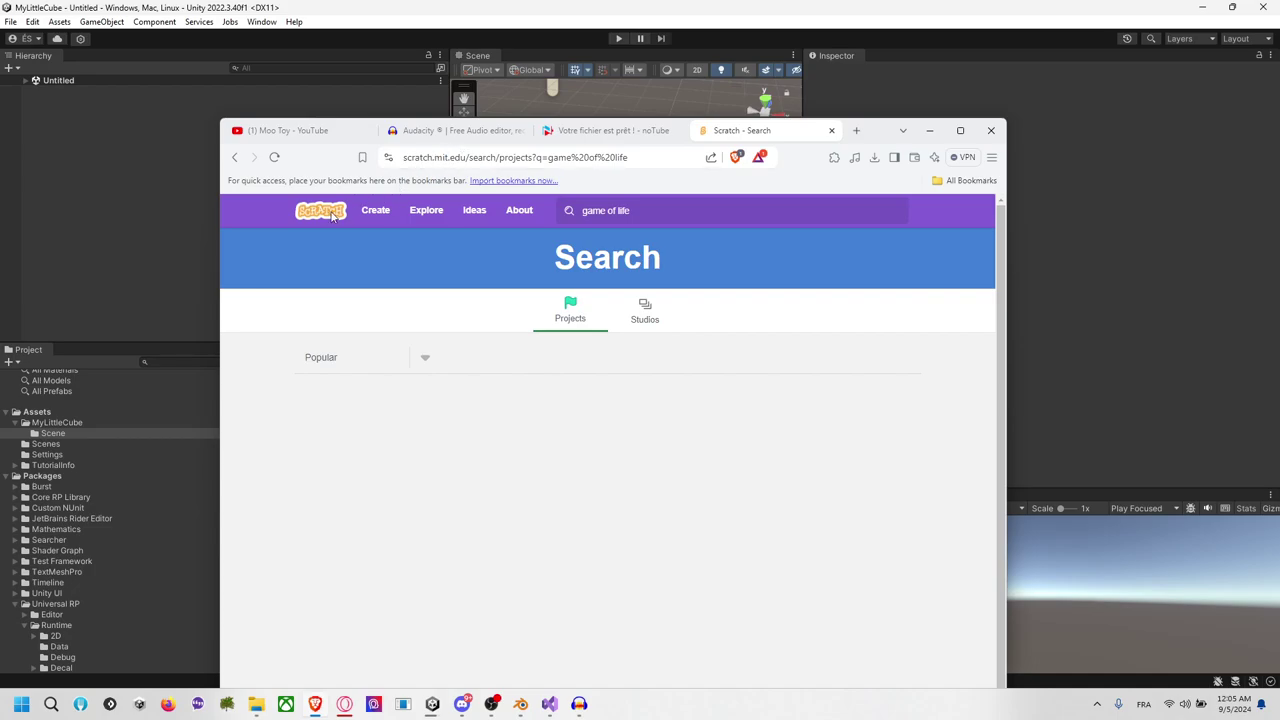
{"action": "left_click", "coordinate": [960, 130]}
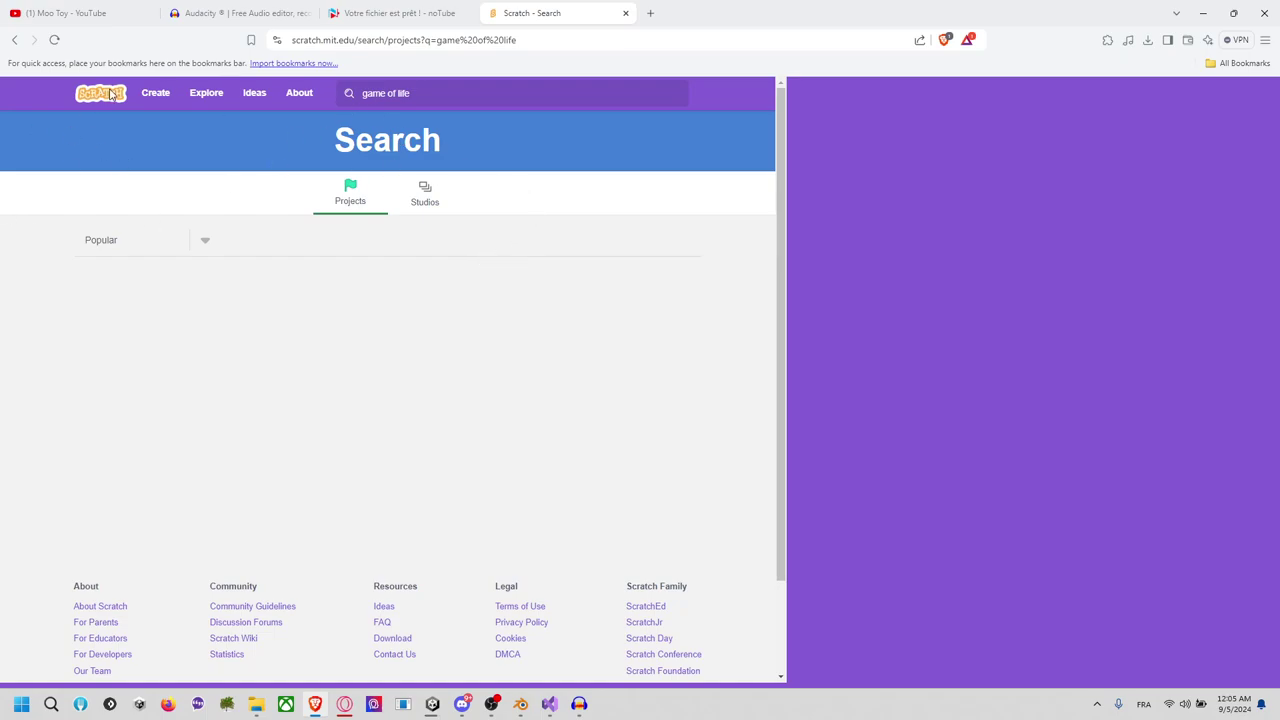
{"action": "left_click", "coordinate": [347, 93]}
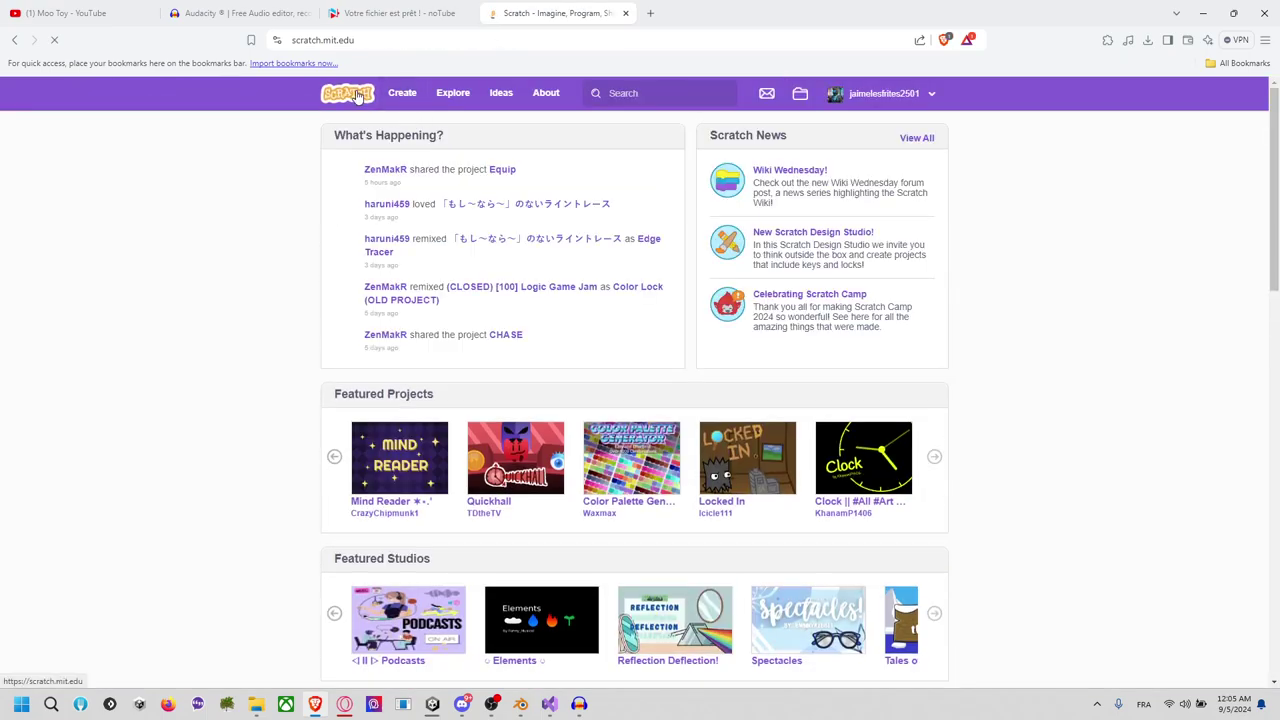
Step: Create a new Scratch project and drop a 'move 10 steps' block into the code area
{"action": "left_click", "coordinate": [398, 96]}
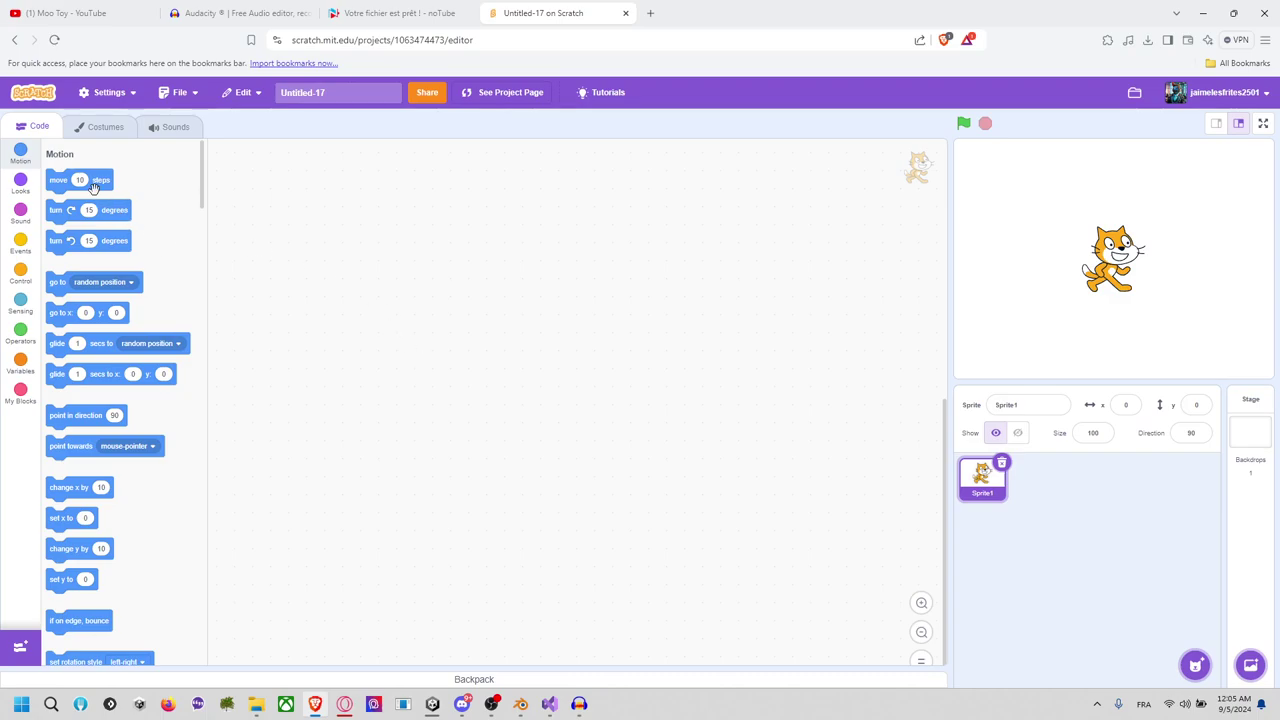
{"action": "left_click_drag", "start_coordinate": [93, 187], "coordinate": [499, 312]}
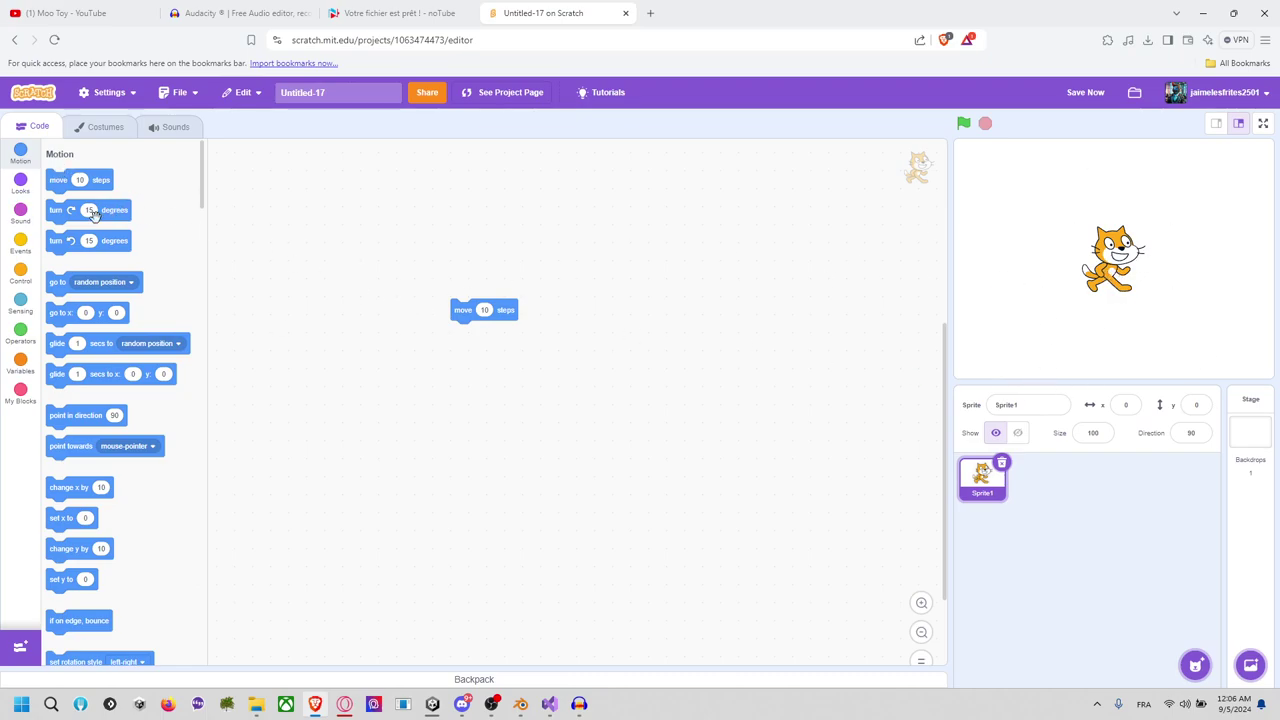
Step: Add the Apple sprite and start its script with 'when flag clicked' and 'point in direction 23'
{"action": "left_click", "coordinate": [1197, 664]}
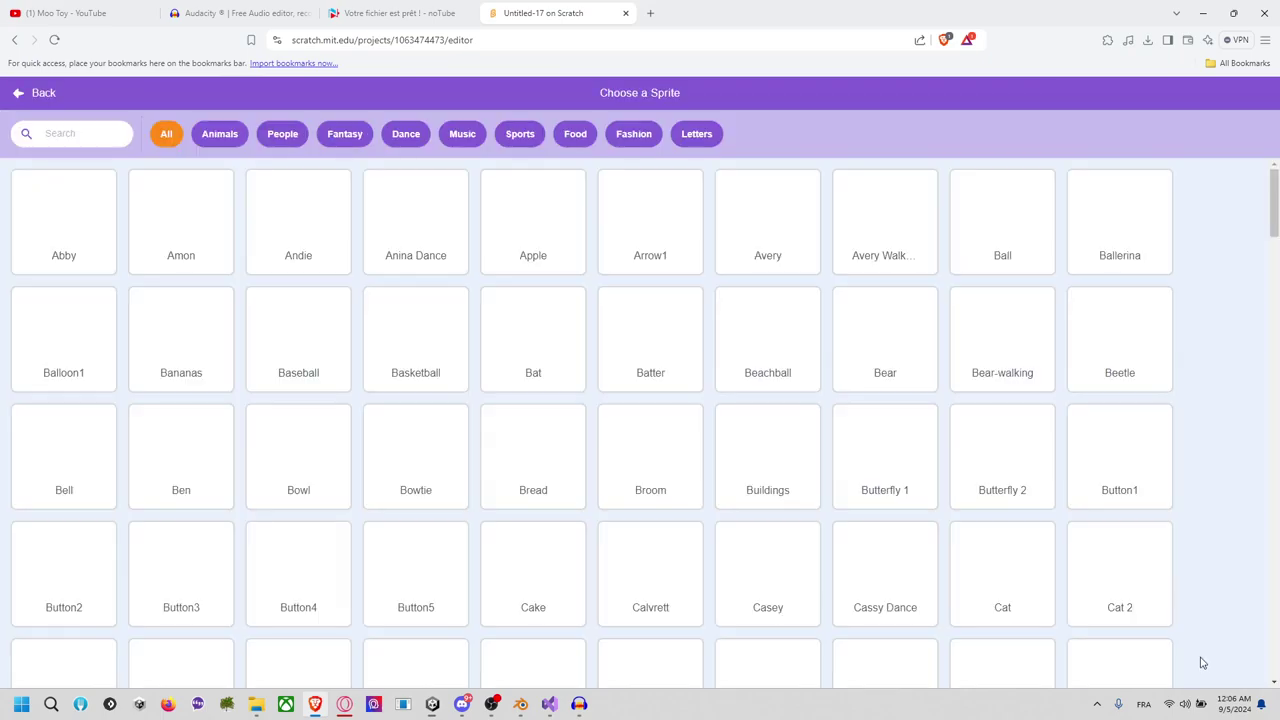
{"action": "left_click", "coordinate": [511, 255]}
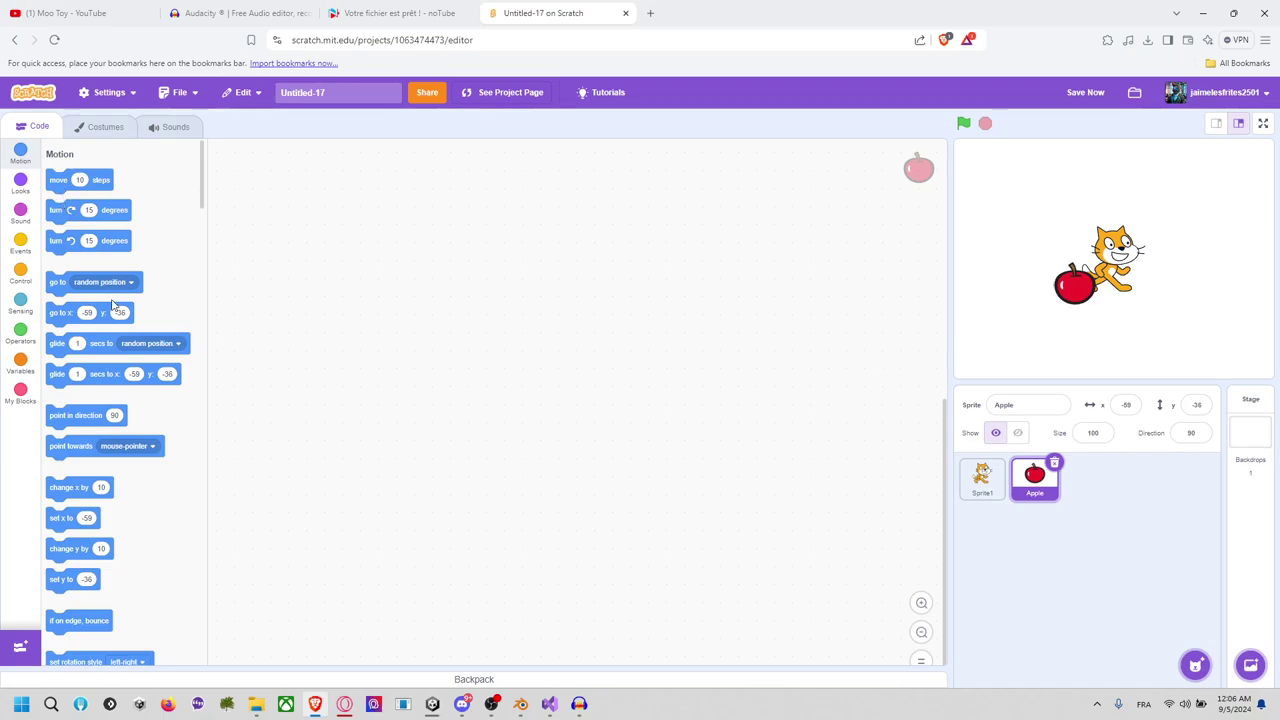
{"action": "left_click", "coordinate": [31, 253]}
{"action": "left_click_drag", "start_coordinate": [57, 180], "coordinate": [509, 317]}
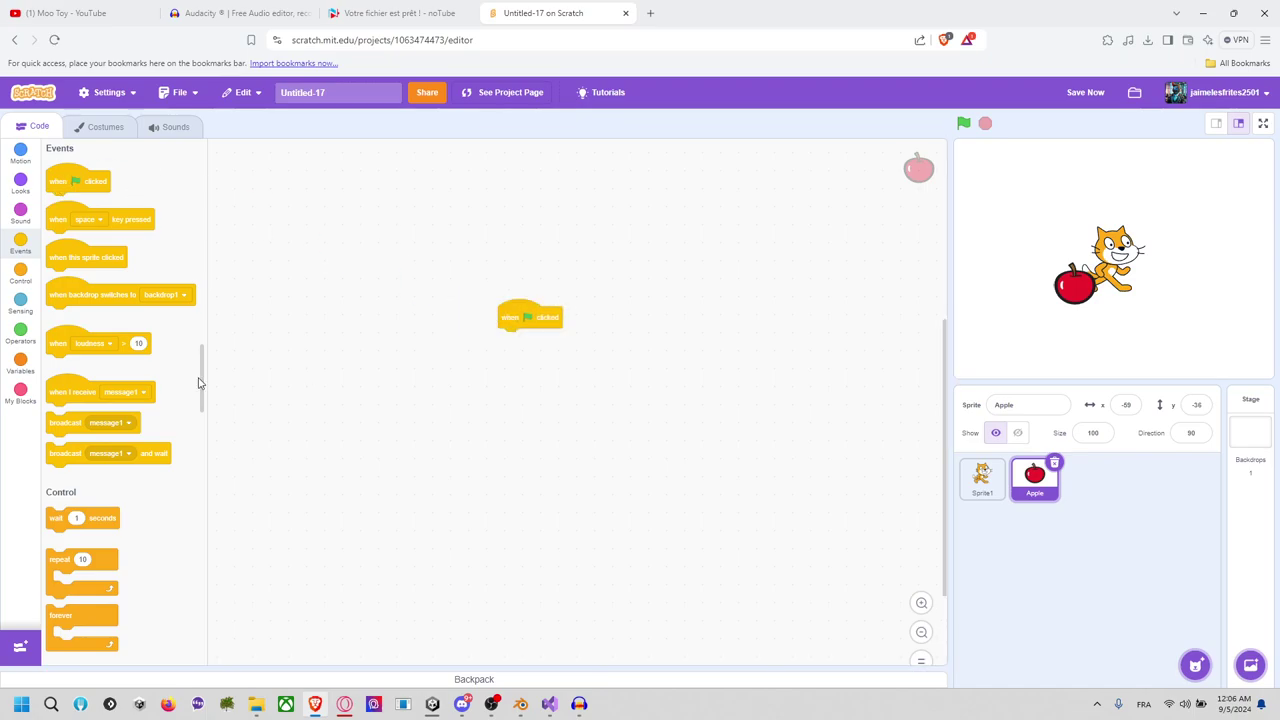
{"action": "left_click", "coordinate": [21, 273]}
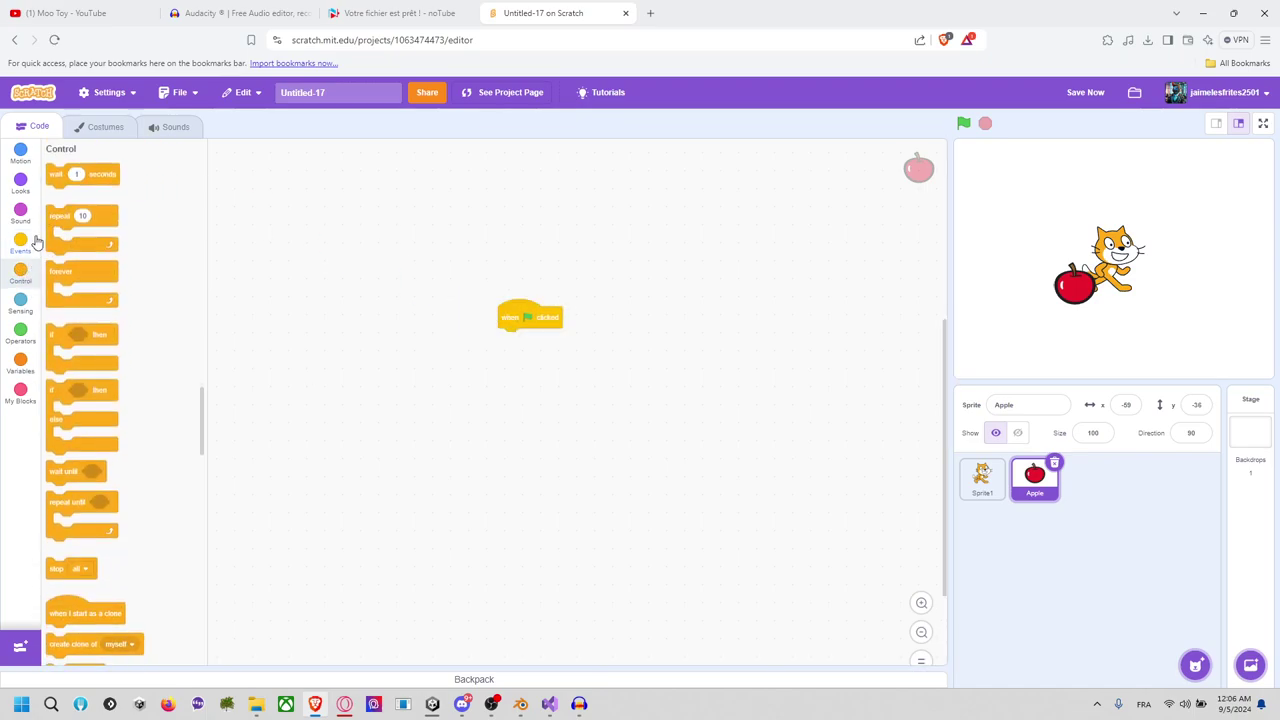
{"action": "left_click", "coordinate": [21, 155]}
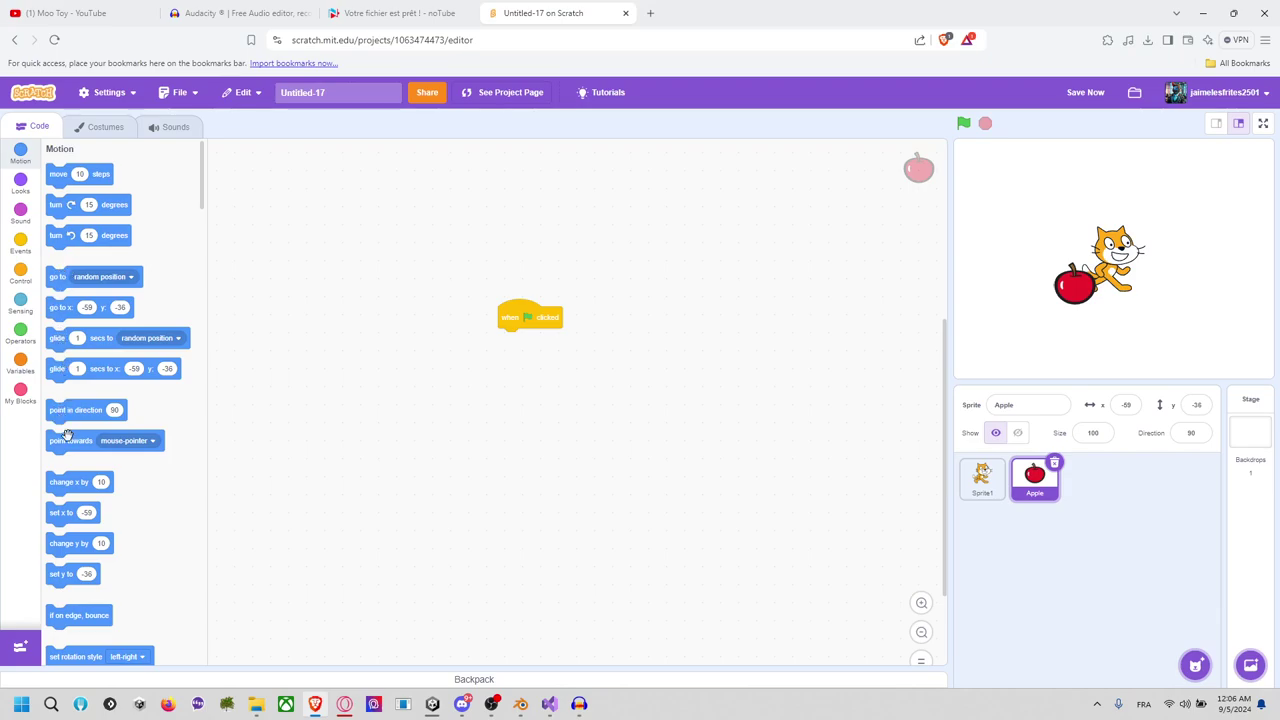
{"action": "left_click_drag", "start_coordinate": [74, 413], "coordinate": [530, 338]}
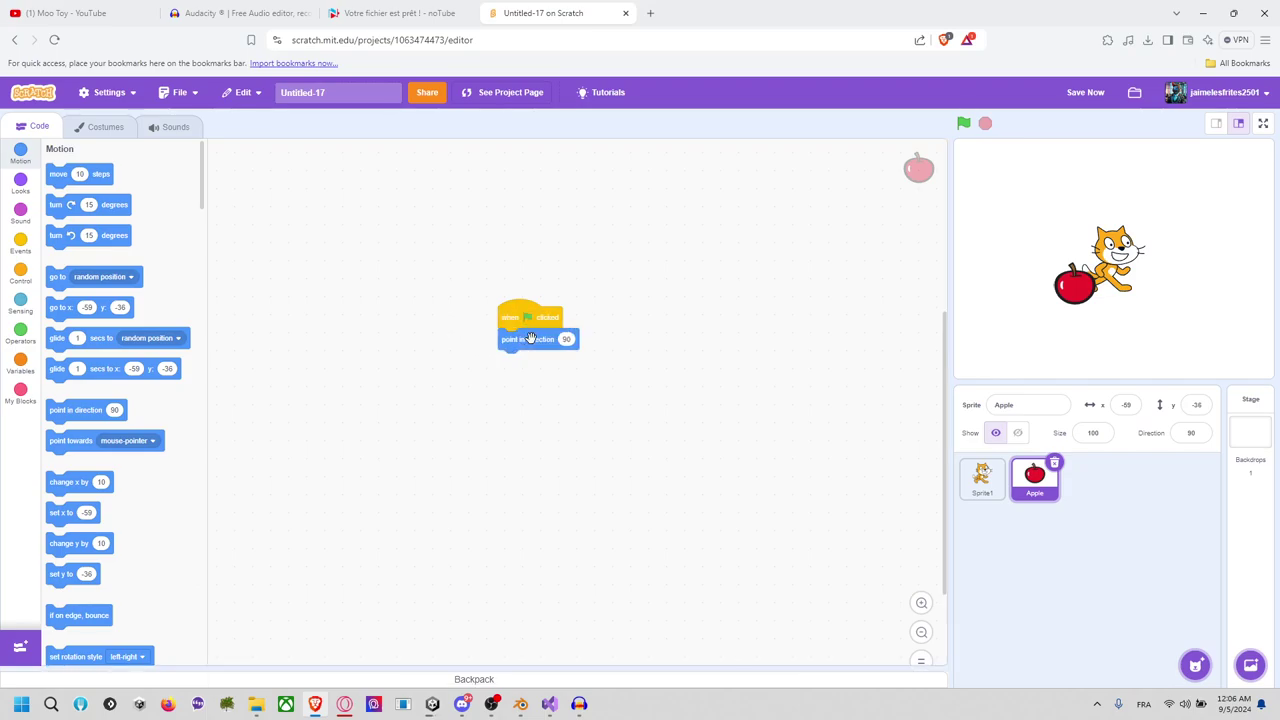
{"action": "left_click", "coordinate": [568, 339]}
{"action": "left_click_drag", "start_coordinate": [597, 402], "coordinate": [578, 373]}
{"action": "left_click", "coordinate": [658, 428]}
Step: Add a forever loop containing 'move 10 steps' and 'if on edge, bounce' to the Apple's script
{"action": "mouse_move", "coordinate": [64, 180]}
{"action": "left_mouse_down"}
{"action": "mouse_move", "coordinate": [531, 361]}
{"action": "mouse_move", "coordinate": [552, 477]}
{"action": "left_mouse_up"}
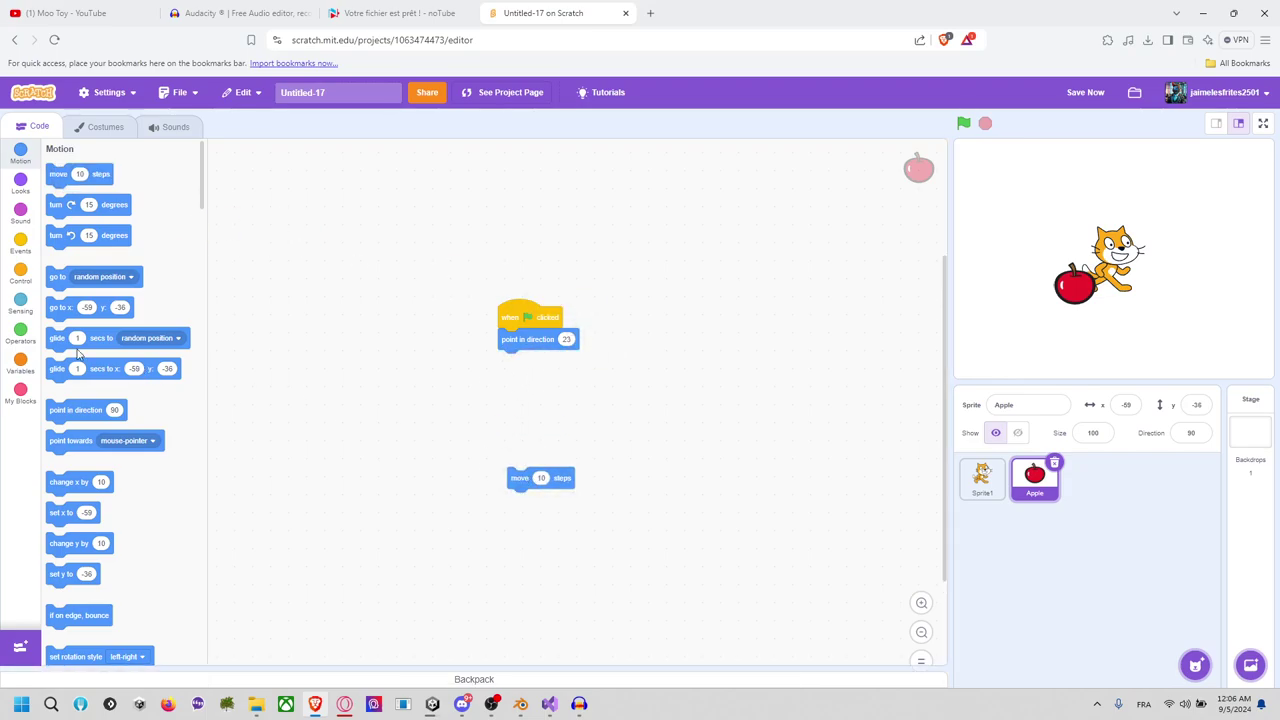
{"action": "left_click", "coordinate": [19, 271]}
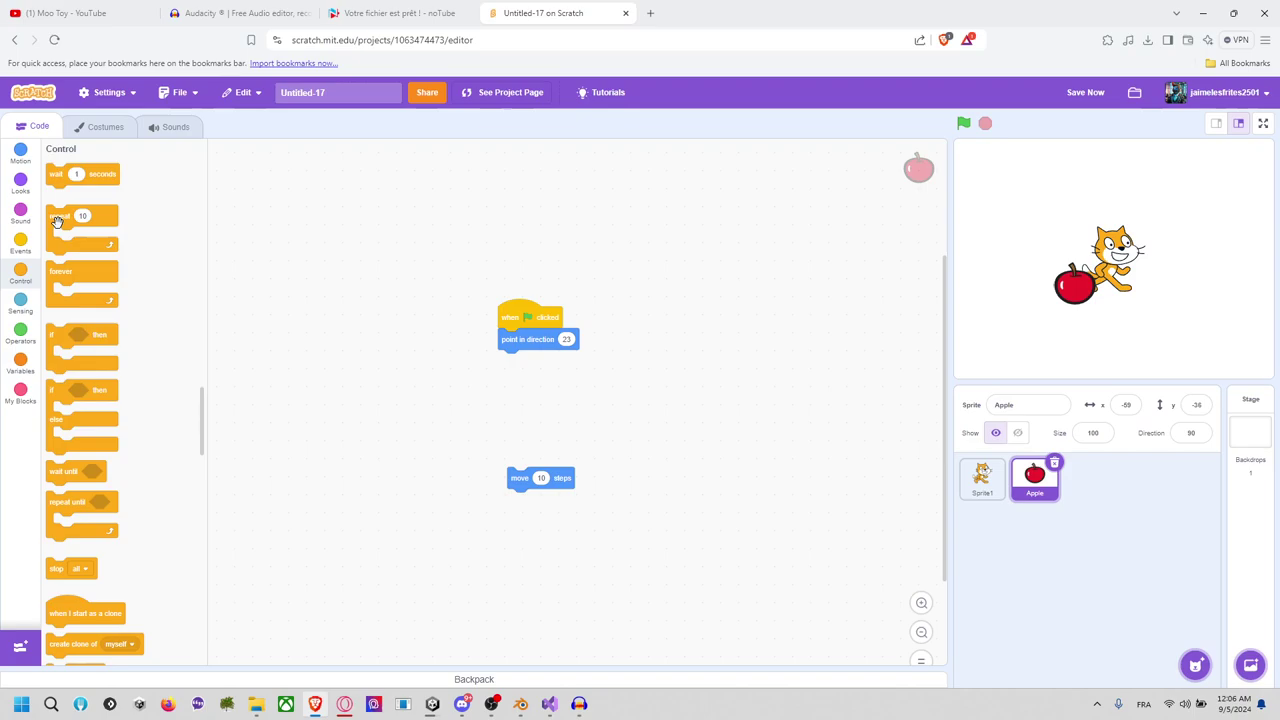
{"action": "left_click_drag", "start_coordinate": [62, 277], "coordinate": [515, 366]}
{"action": "left_click_drag", "start_coordinate": [531, 485], "coordinate": [530, 402]}
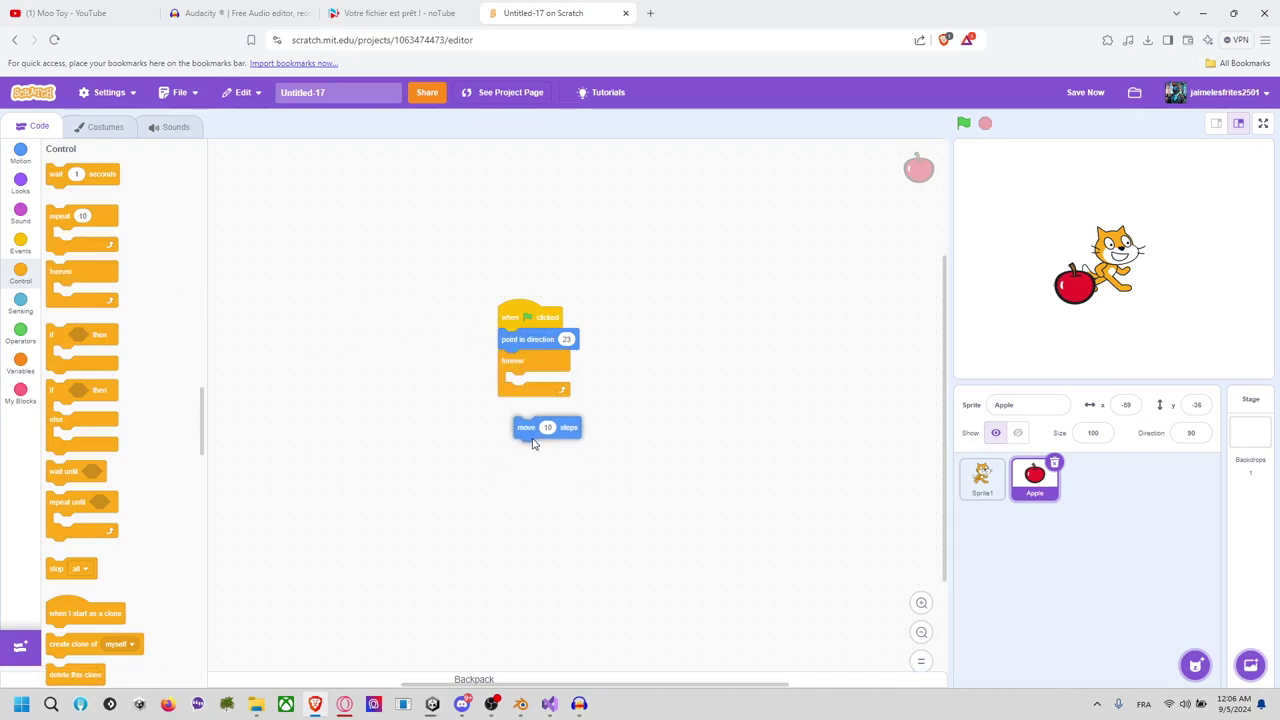
{"action": "left_click", "coordinate": [21, 301]}
{"action": "left_click", "coordinate": [20, 152]}
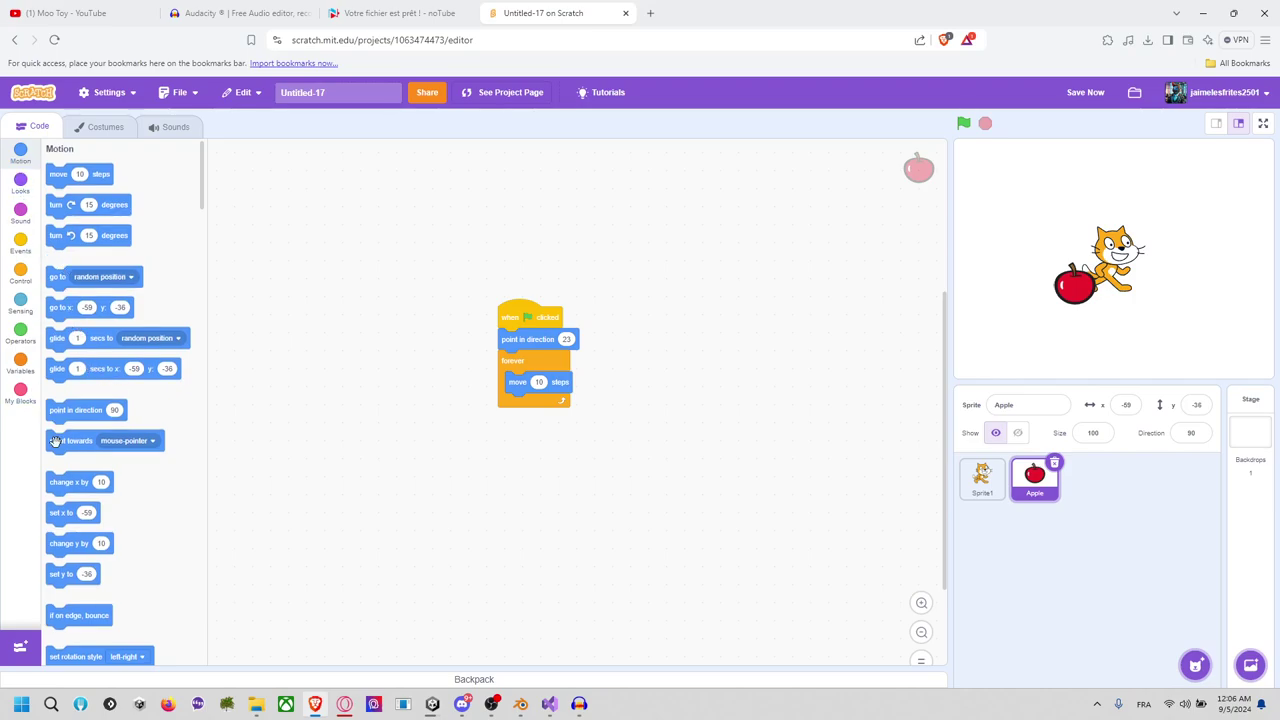
{"action": "scroll", "coordinate": [73, 443], "scroll_direction": "down", "scroll_amount": 2}
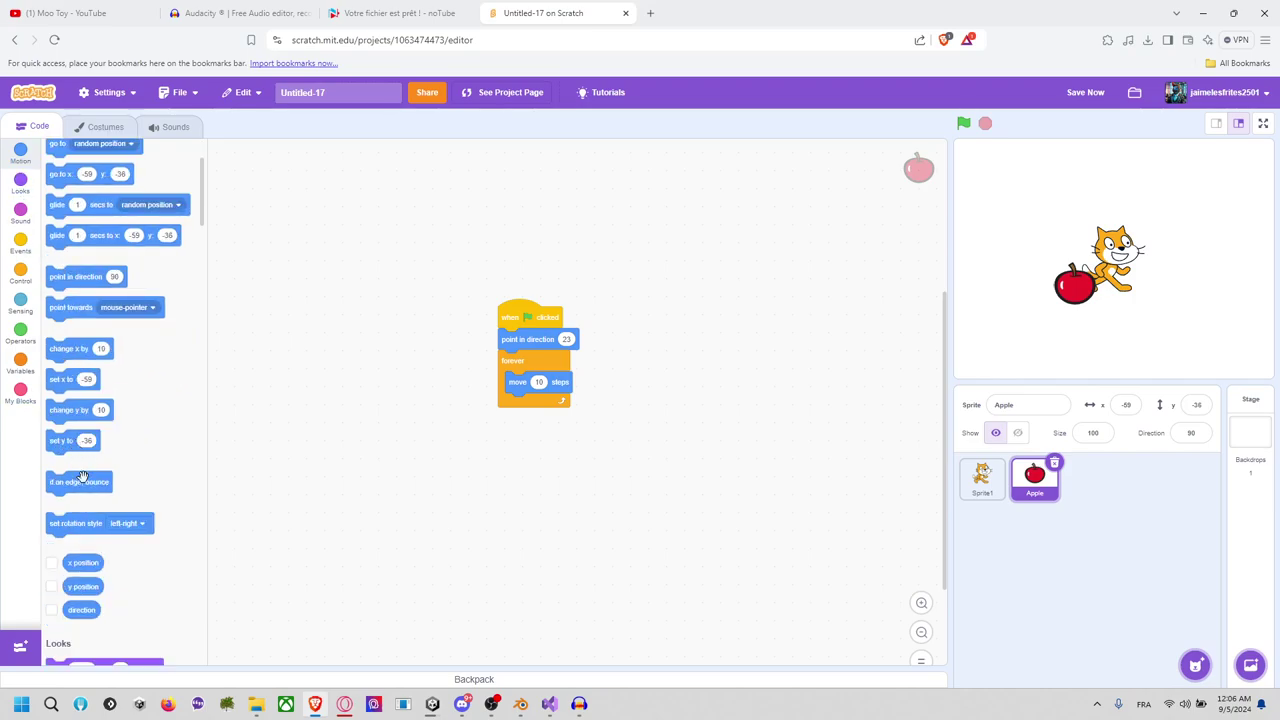
{"action": "left_click_drag", "start_coordinate": [83, 478], "coordinate": [560, 406]}
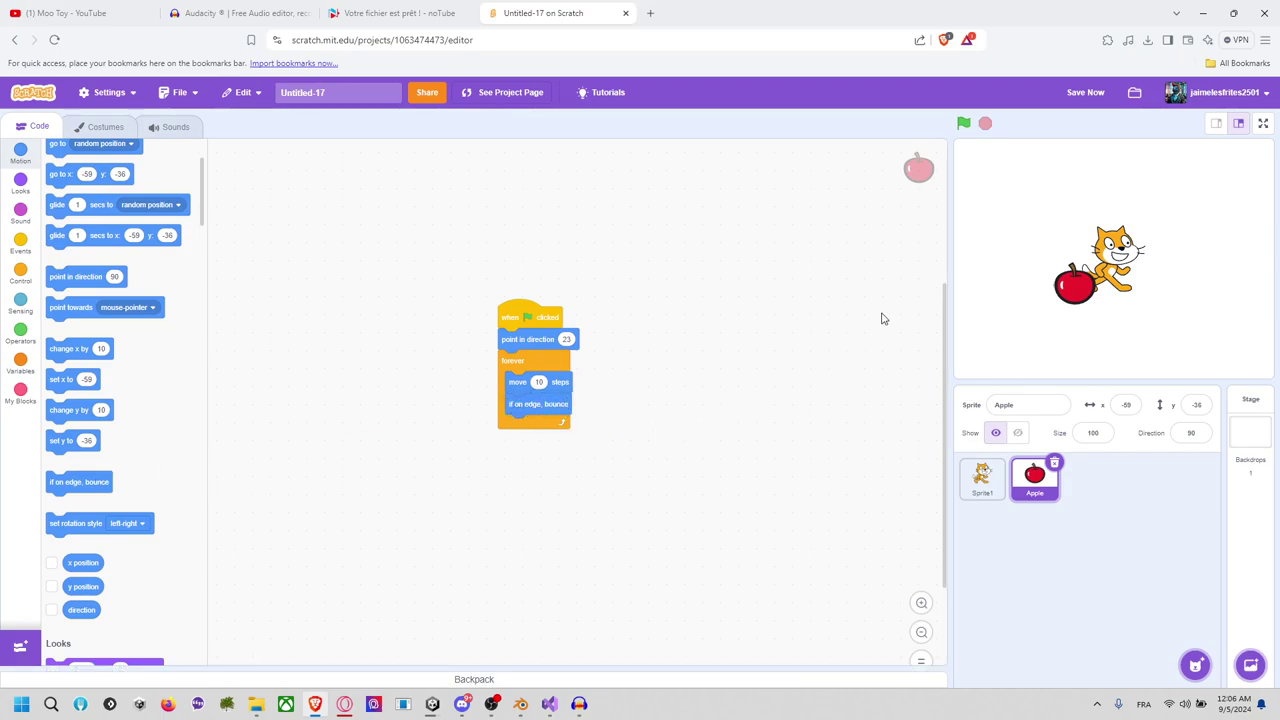
Step: Test the Apple's script with the green flag, stop it, and select Sprite1
{"action": "left_click", "coordinate": [976, 123]}
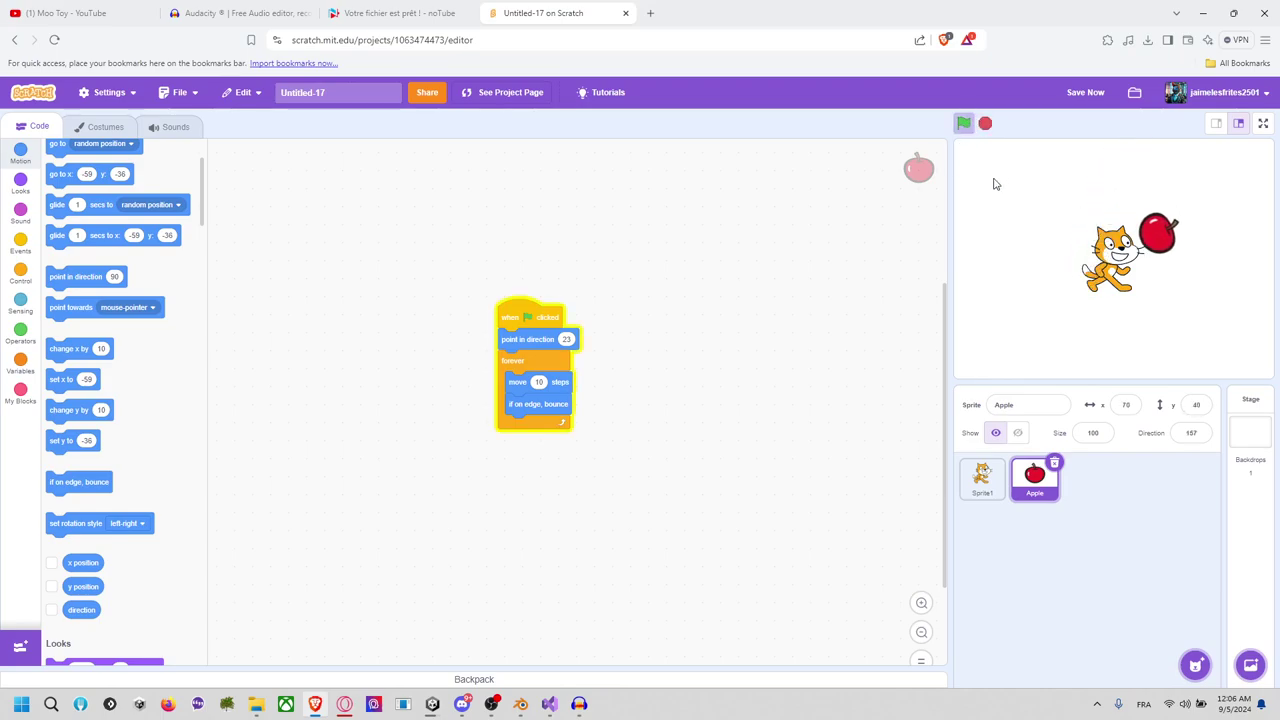
{"action": "left_click", "coordinate": [985, 125]}
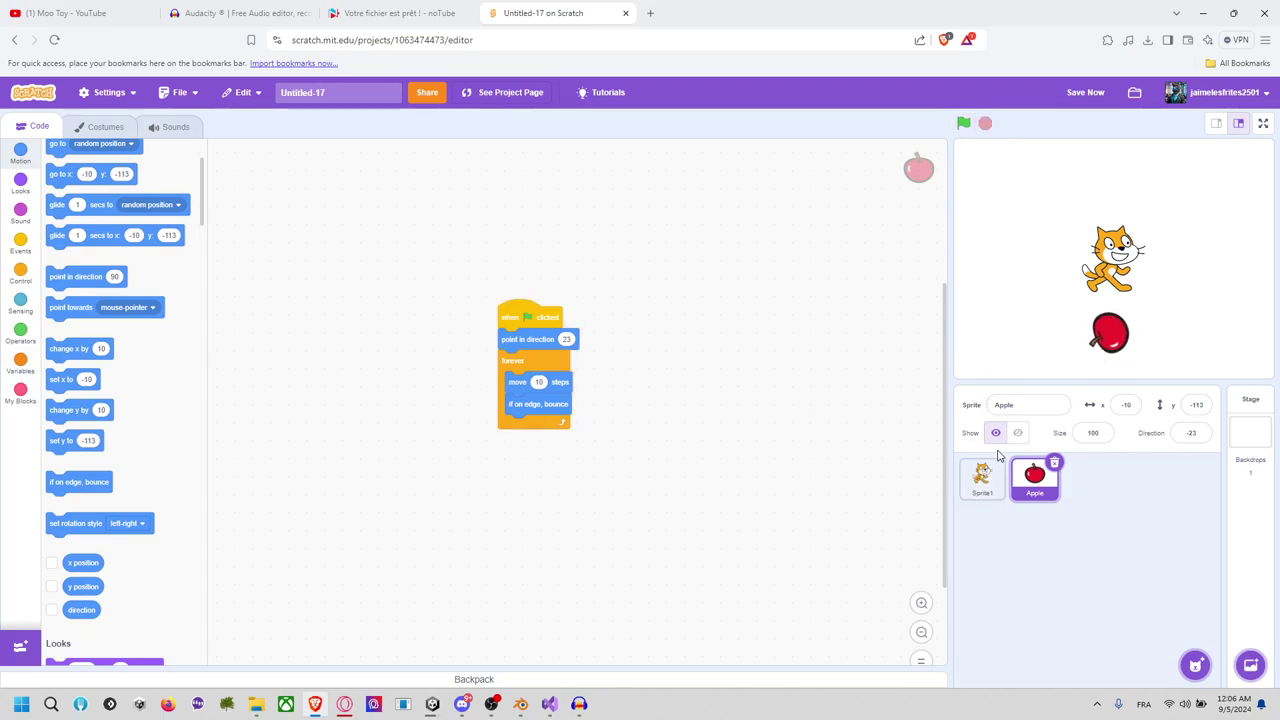
{"action": "left_click", "coordinate": [982, 478]}
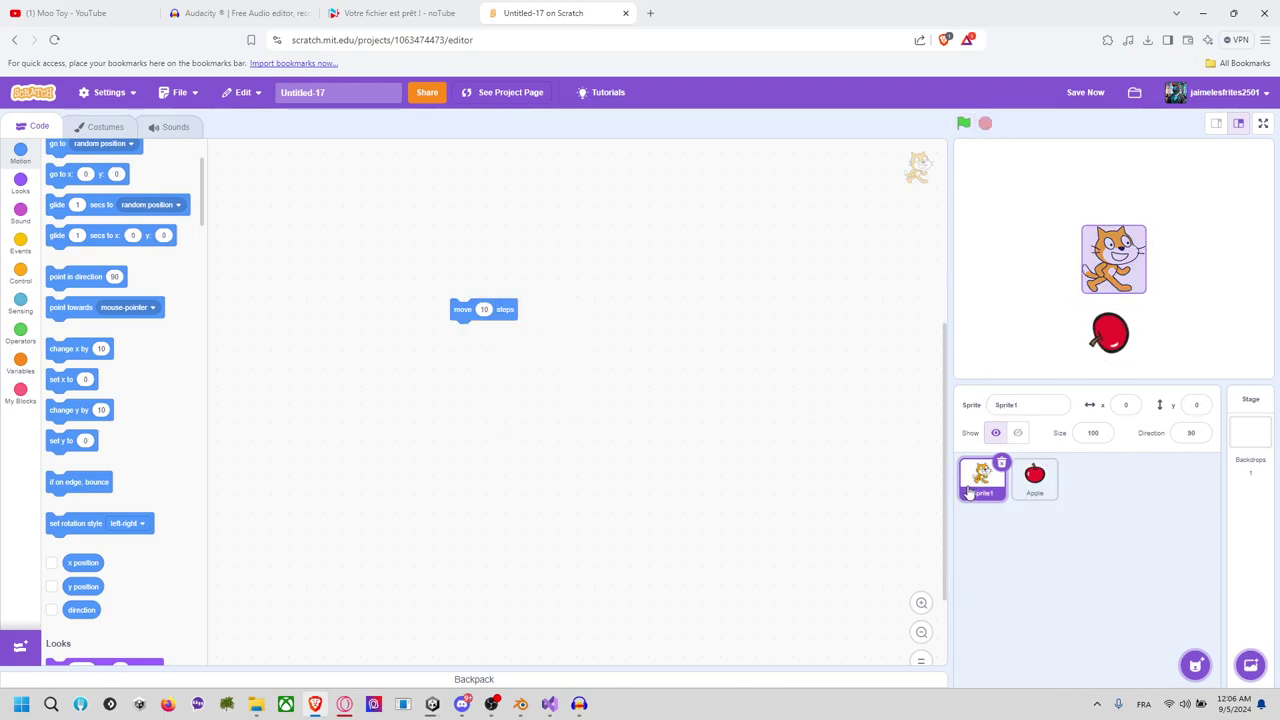
Step: Give Sprite1 a 'when flag clicked' script with an if-then block inside a forever loop
{"action": "left_click", "coordinate": [25, 256]}
{"action": "left_click_drag", "start_coordinate": [60, 181], "coordinate": [655, 386]}
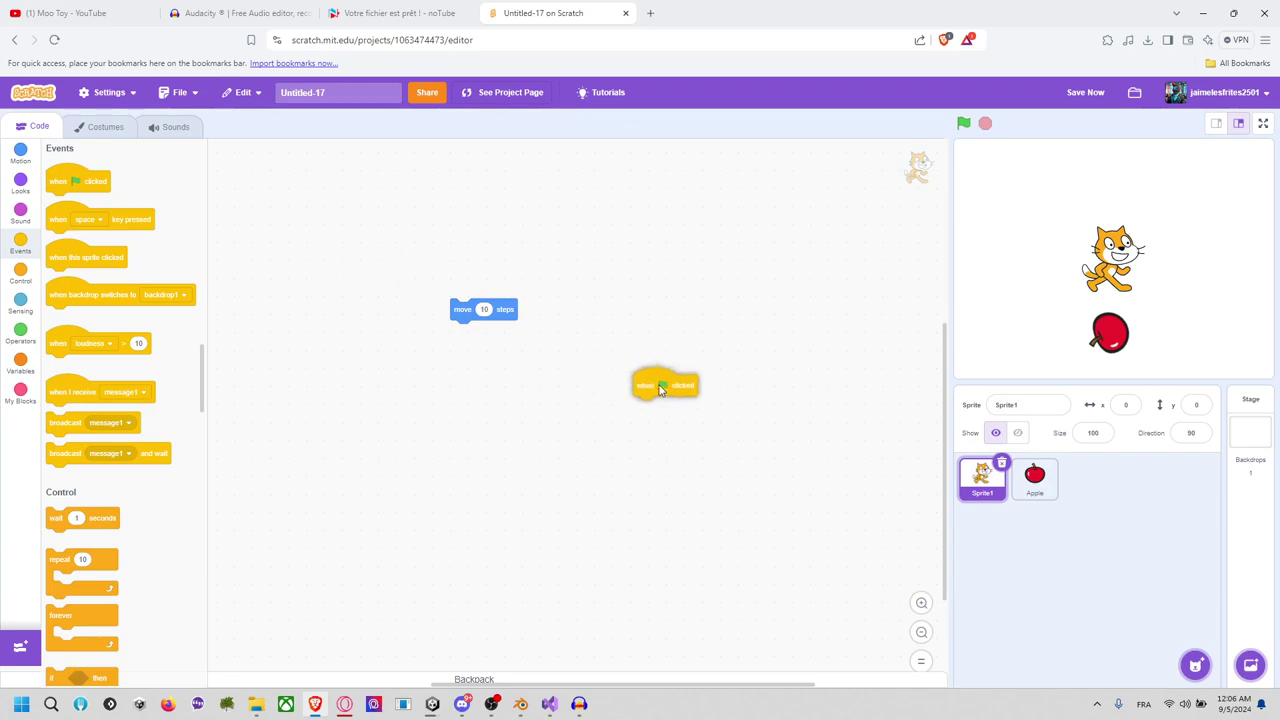
{"action": "left_click", "coordinate": [14, 274]}
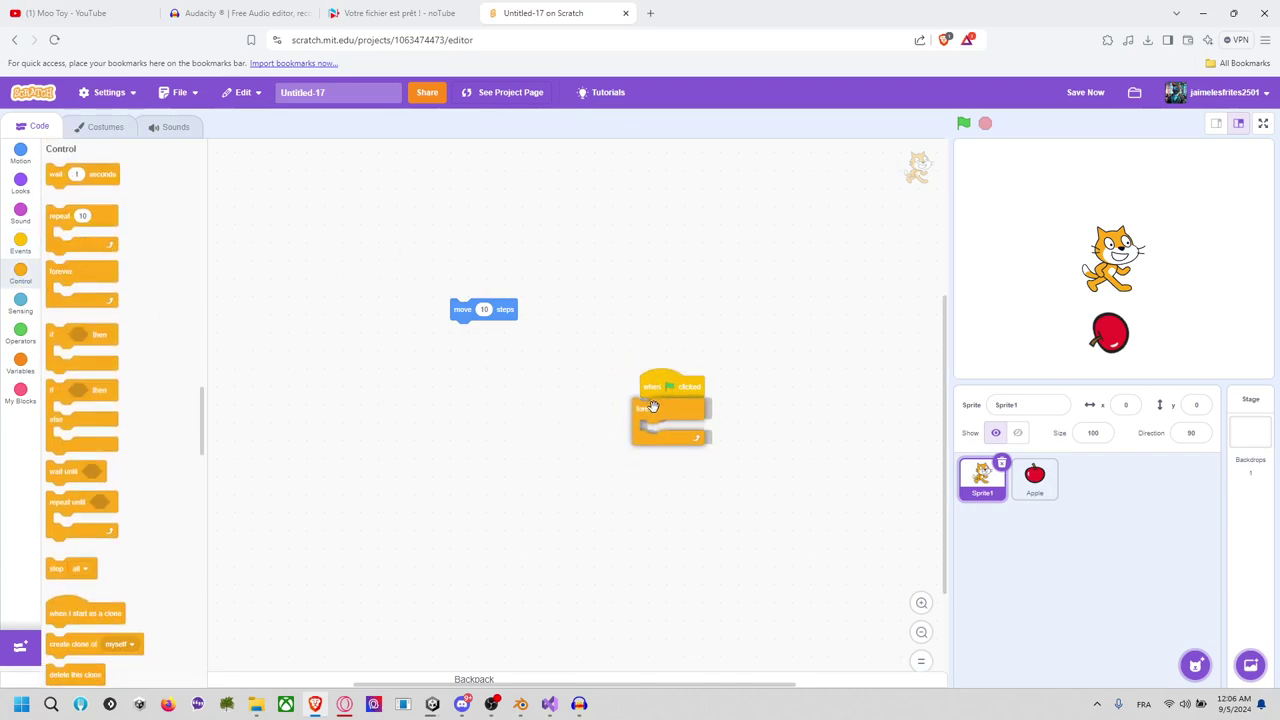
{"action": "mouse_move", "coordinate": [65, 268]}
{"action": "left_mouse_down"}
{"action": "mouse_move", "coordinate": [651, 405]}
{"action": "mouse_move", "coordinate": [617, 386]}
{"action": "left_mouse_up"}
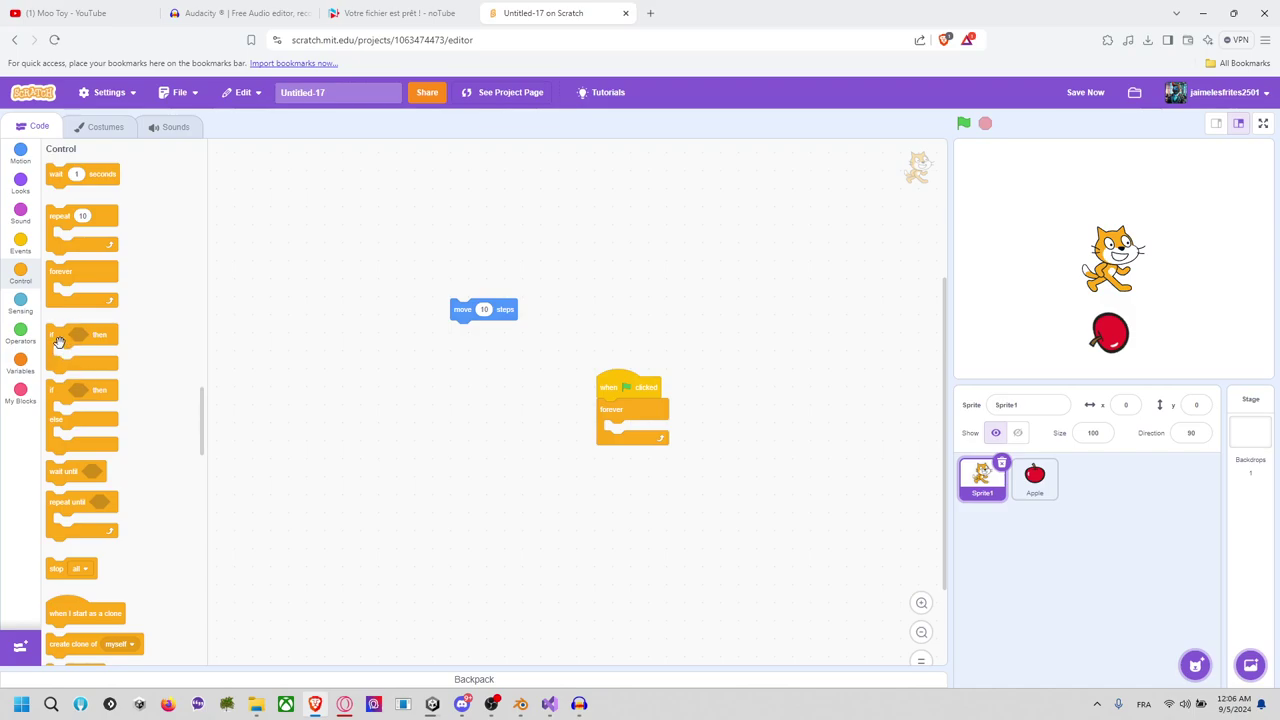
{"action": "left_click_drag", "start_coordinate": [59, 342], "coordinate": [606, 420]}
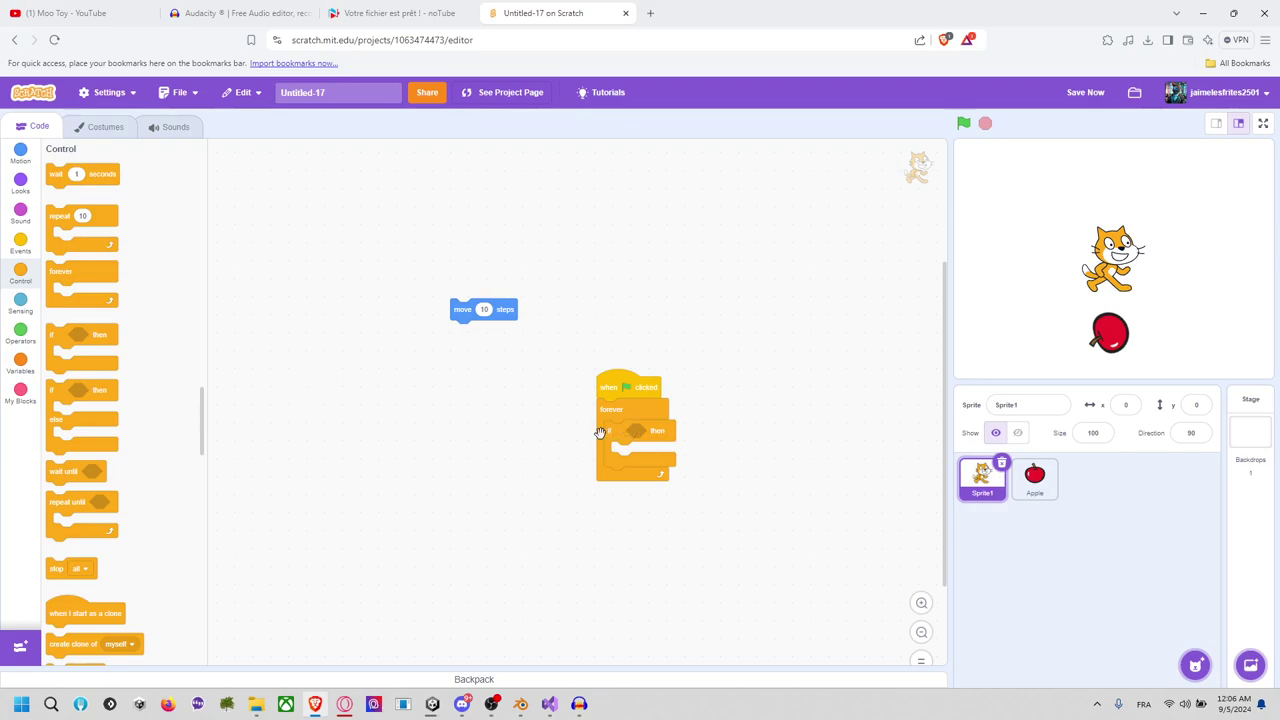
Step: Make the if condition 'touching Apple' with 'go to random position' inside, then run the project
{"action": "left_click", "coordinate": [21, 303]}
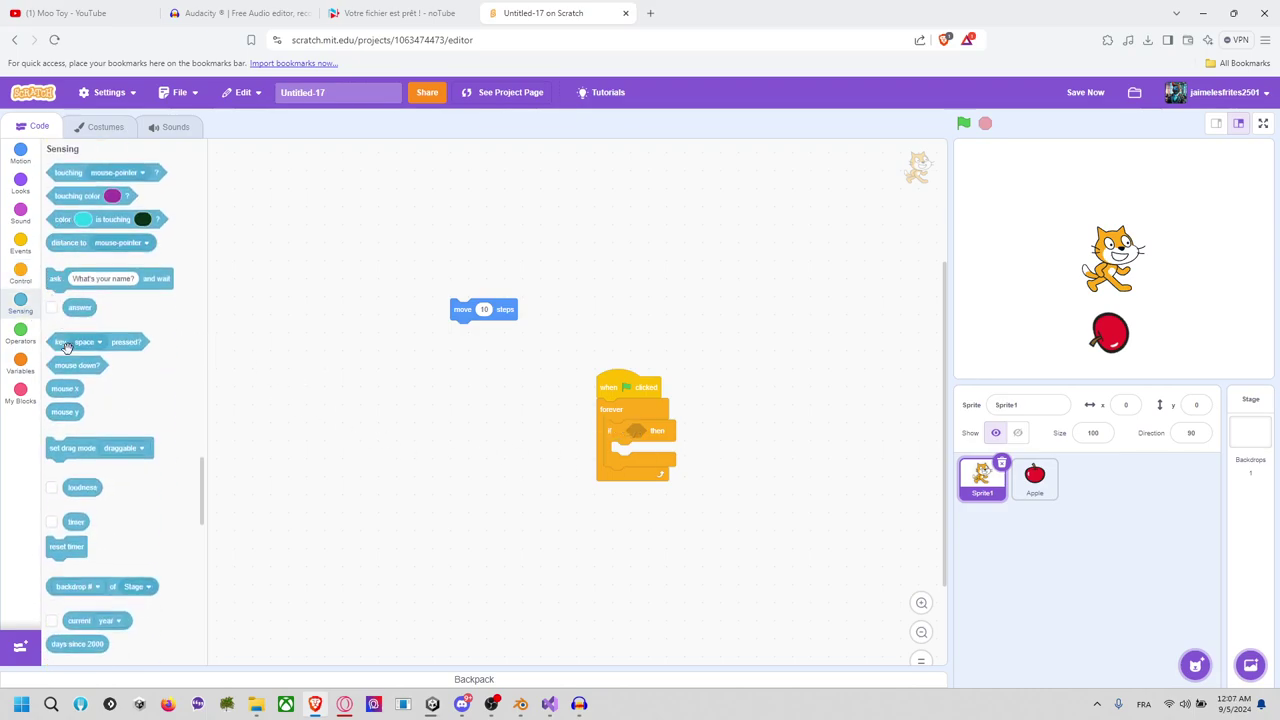
{"action": "left_click_drag", "start_coordinate": [68, 173], "coordinate": [695, 443]}
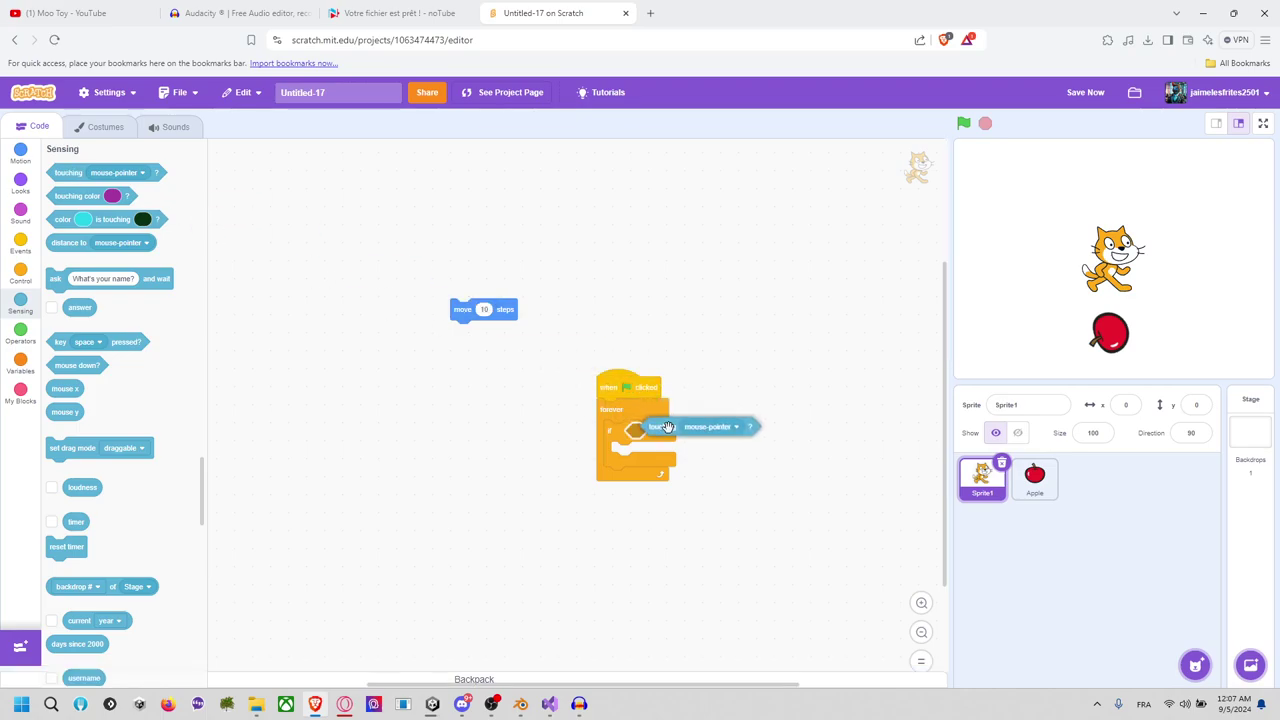
{"action": "left_click", "coordinate": [700, 431]}
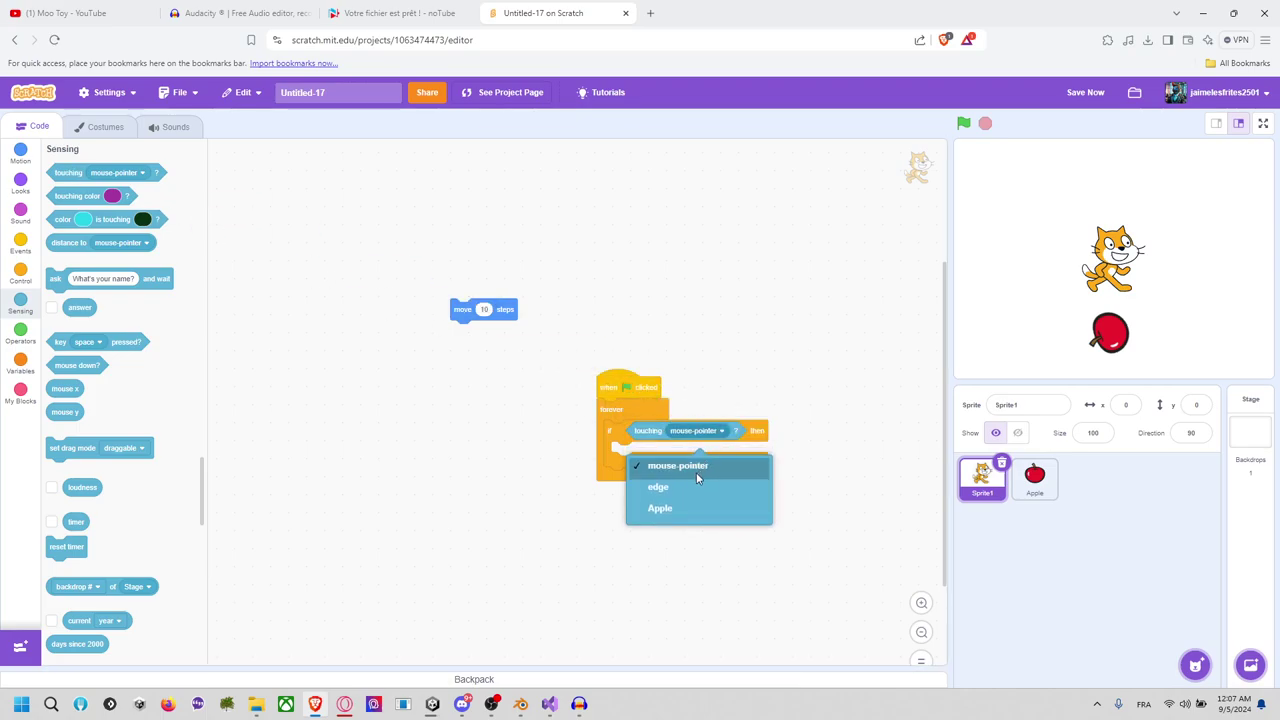
{"action": "left_click", "coordinate": [682, 503]}
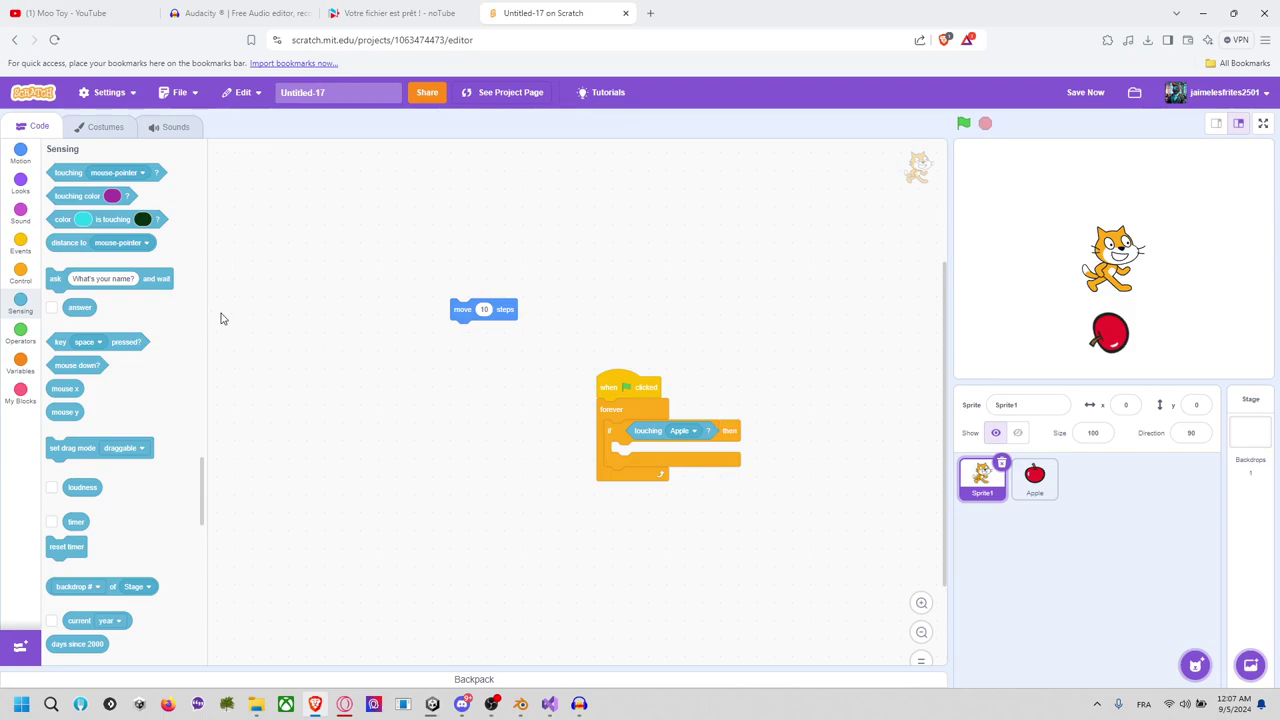
{"action": "left_click", "coordinate": [21, 158]}
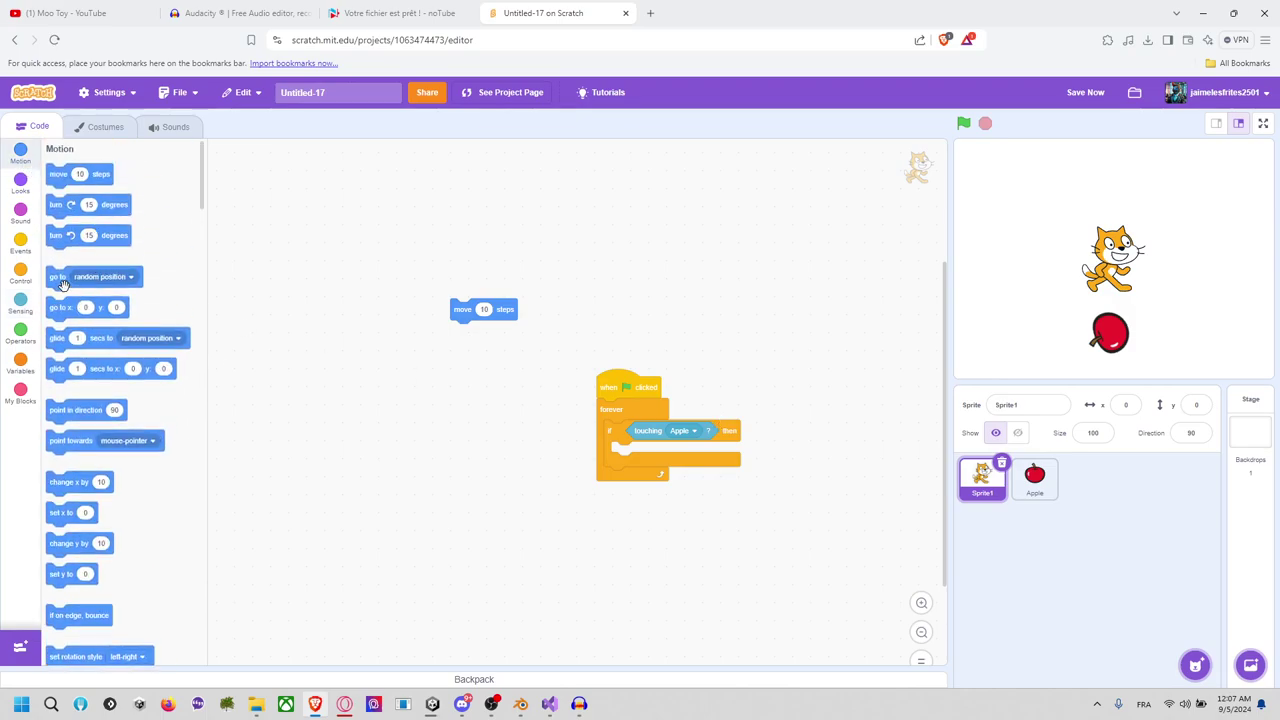
{"action": "left_click_drag", "start_coordinate": [62, 285], "coordinate": [628, 460]}
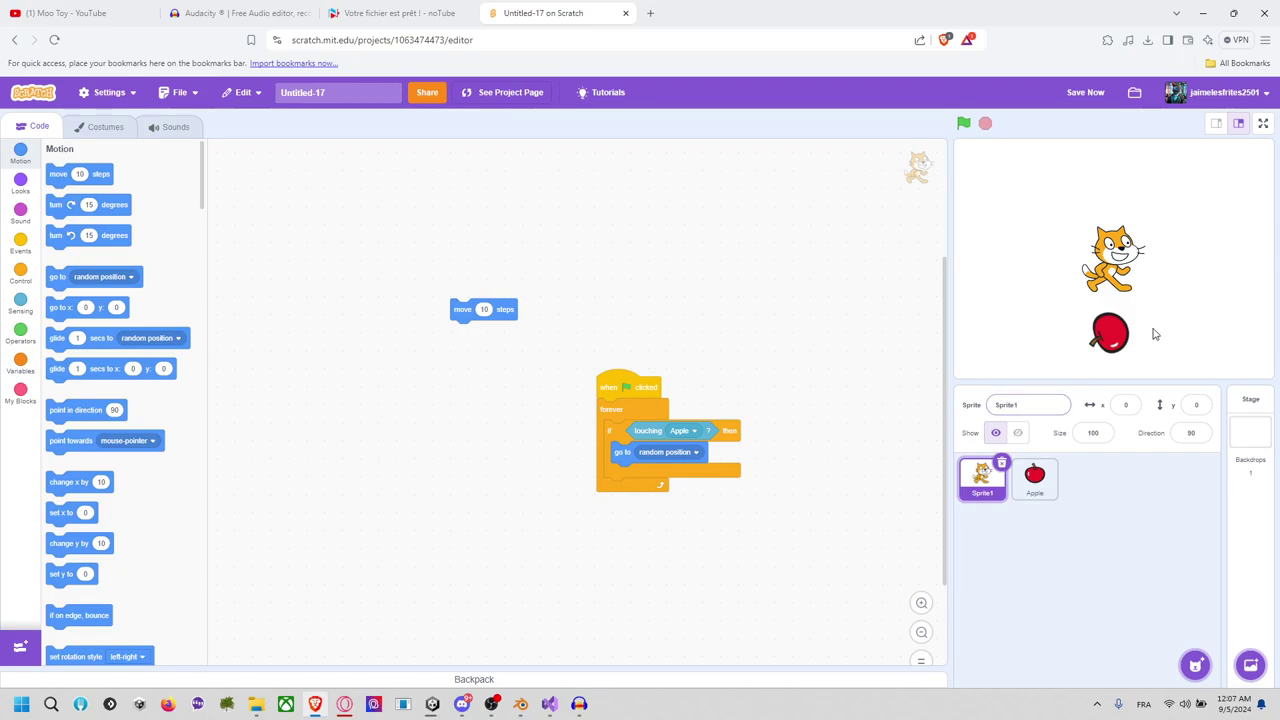
{"action": "left_click", "coordinate": [963, 123]}
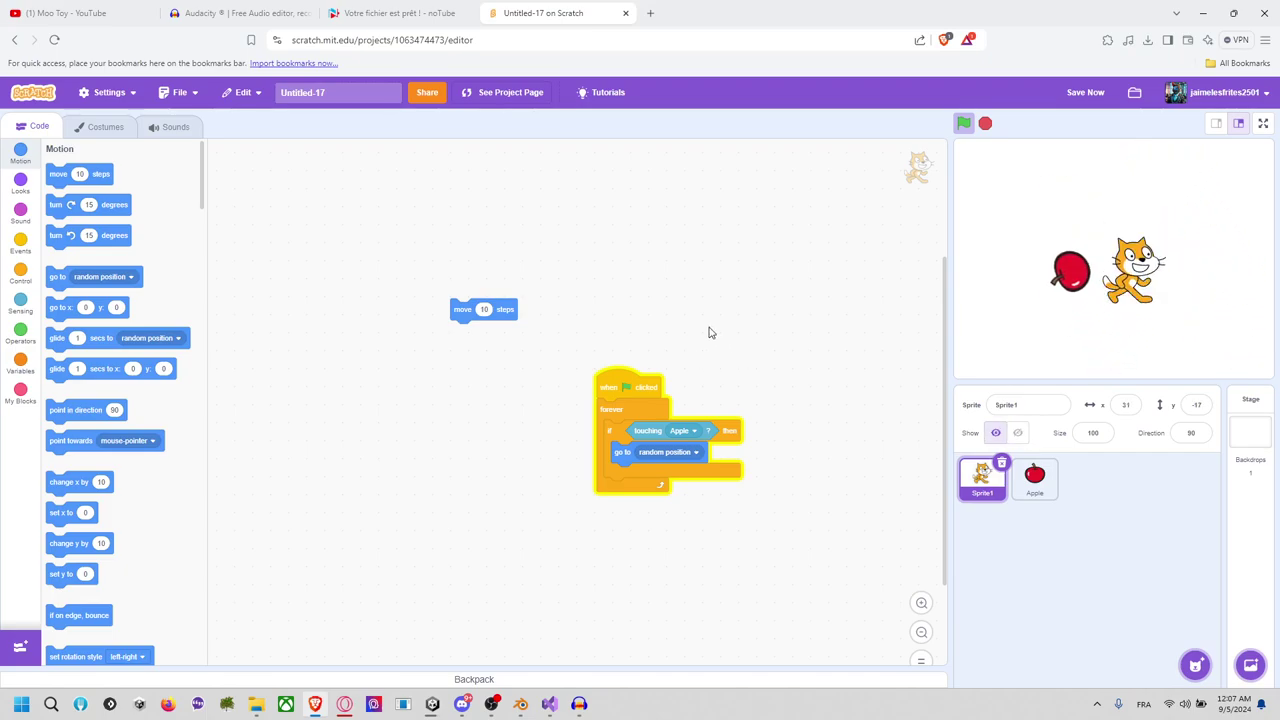
Step: Stop the project and build a 'when key pressed' hat with a move block beneath it
{"action": "left_click", "coordinate": [630, 400]}
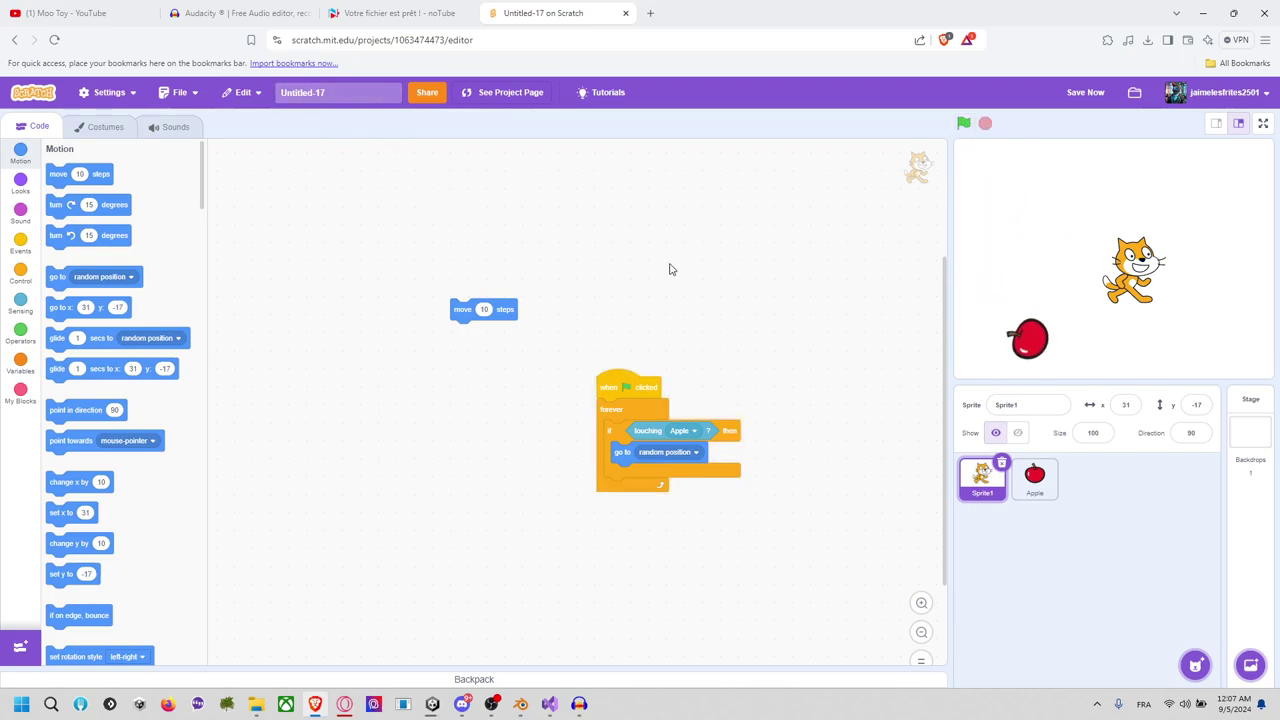
{"action": "left_click_drag", "start_coordinate": [50, 174], "coordinate": [295, 416]}
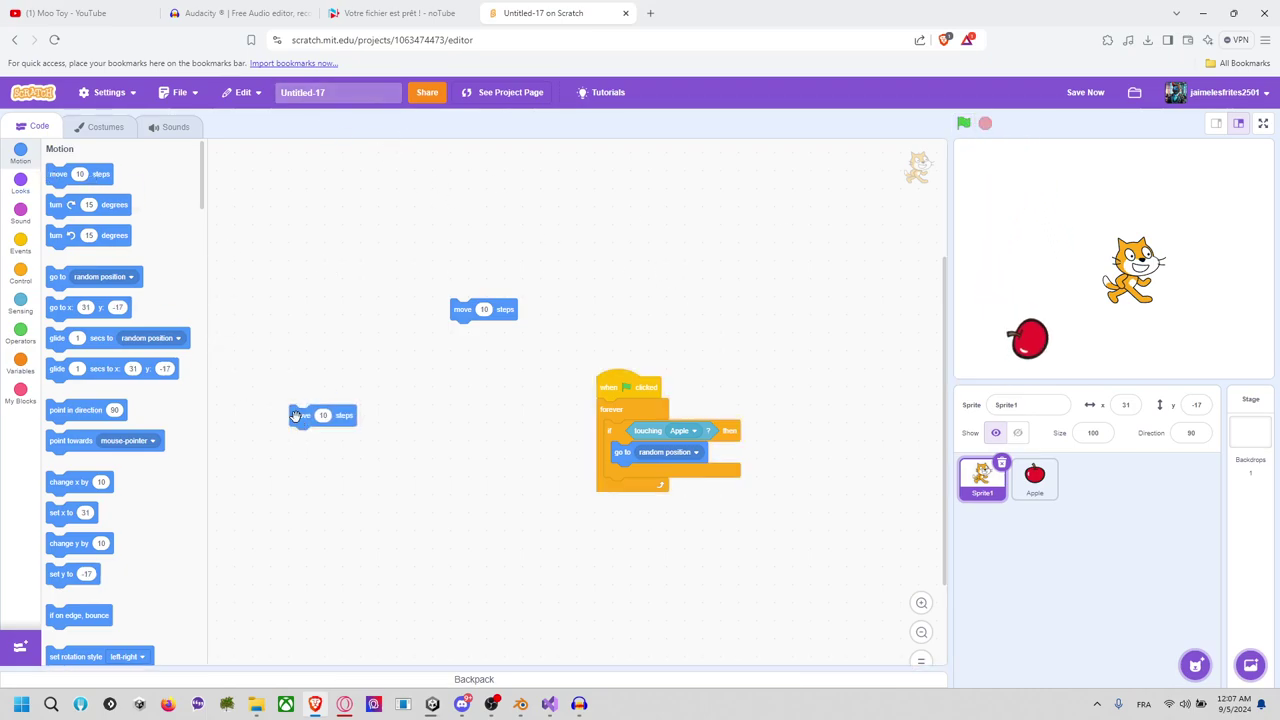
{"action": "left_click", "coordinate": [20, 241]}
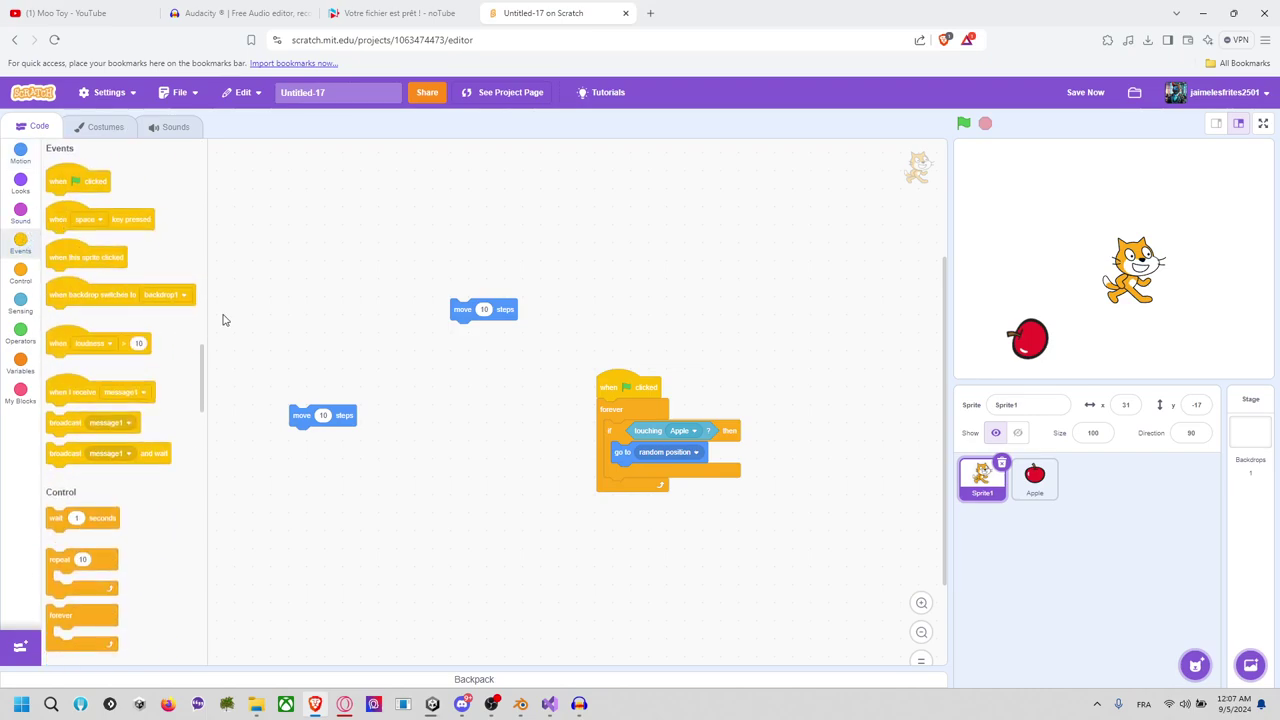
{"action": "left_click_drag", "start_coordinate": [411, 336], "coordinate": [526, 327]}
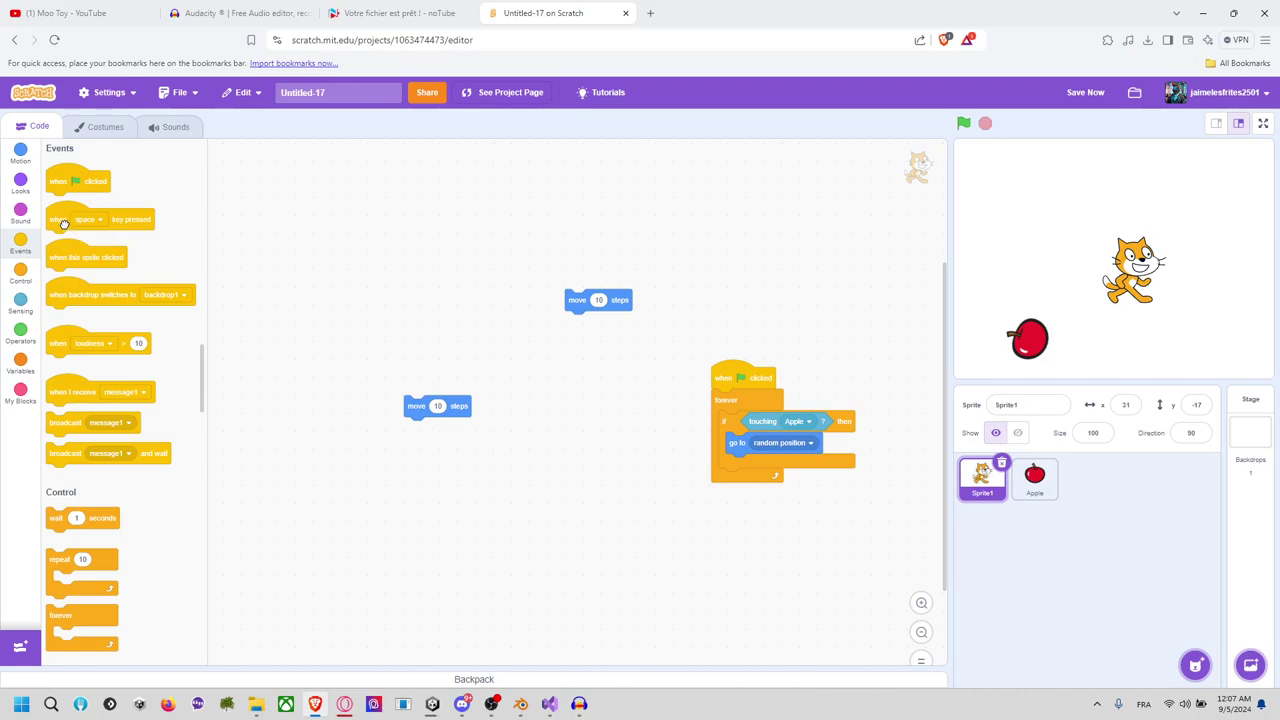
{"action": "left_click_drag", "start_coordinate": [62, 222], "coordinate": [379, 376]}
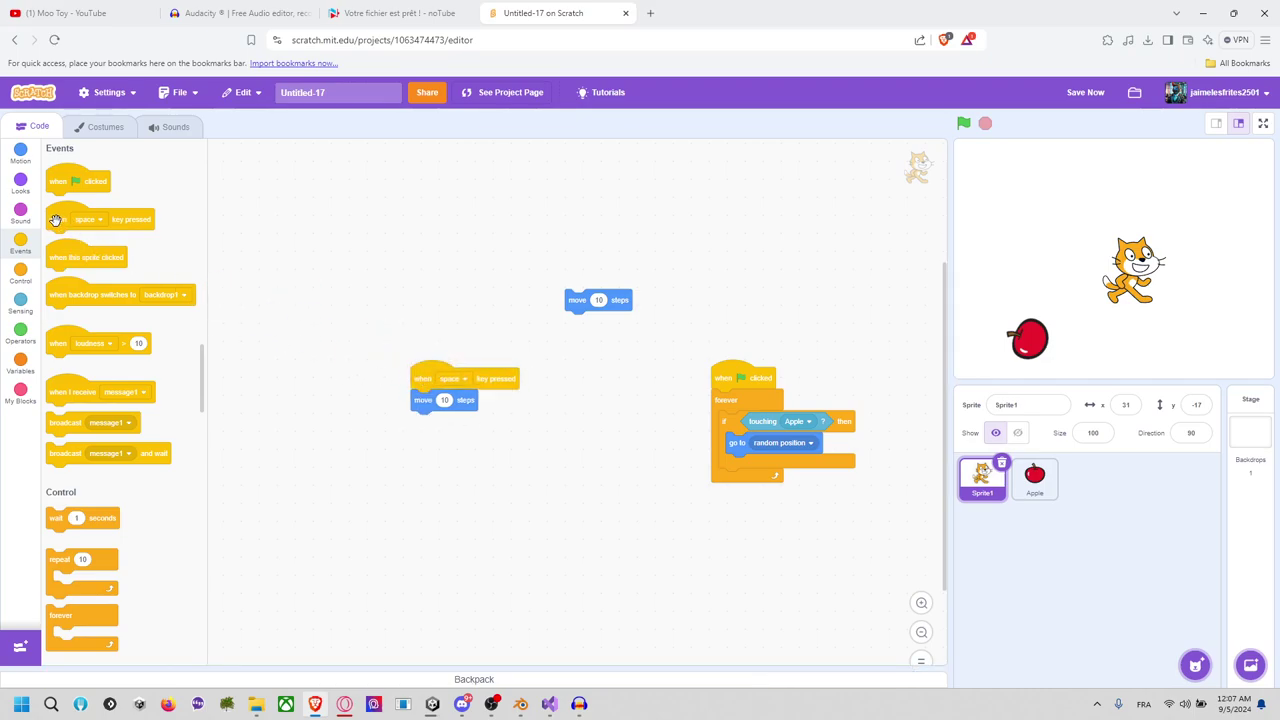
Step: Add a second 'when key pressed' hat with a duplicated move block attached
{"action": "left_click_drag", "start_coordinate": [55, 219], "coordinate": [283, 381]}
{"action": "left_click_drag", "start_coordinate": [430, 400], "coordinate": [437, 454]}
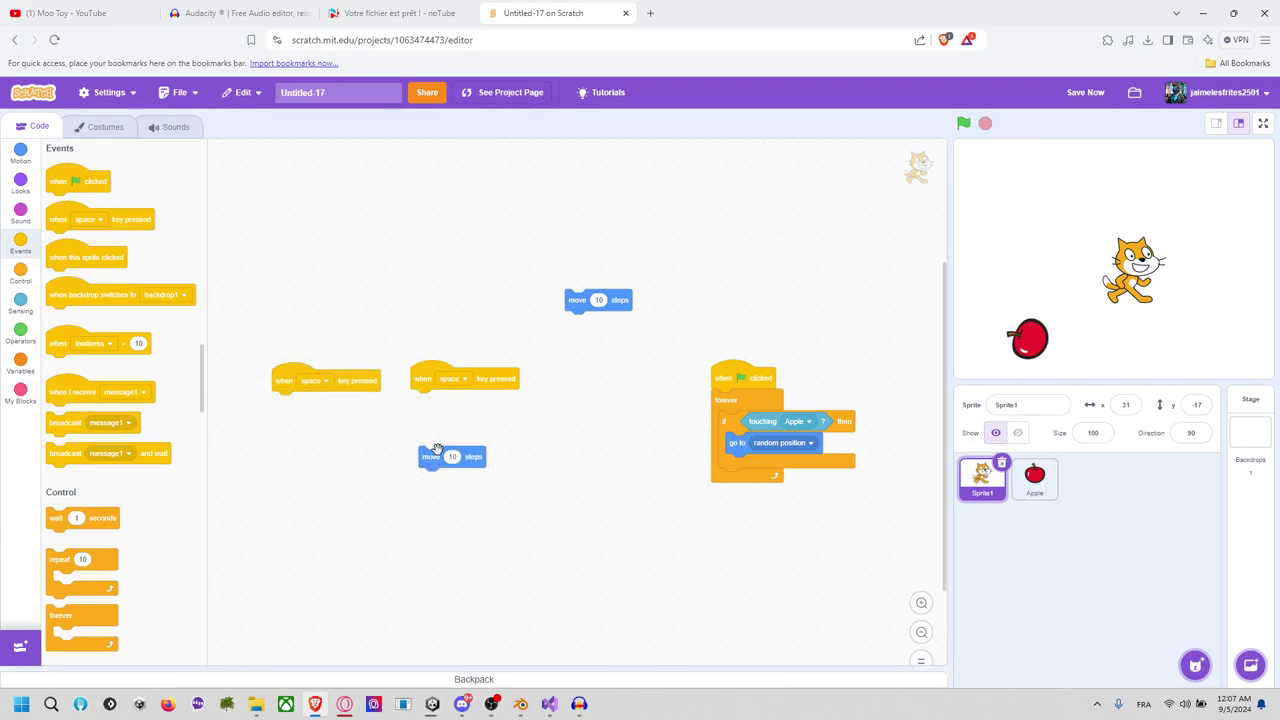
{"action": "right_click", "coordinate": [440, 456]}
{"action": "left_click", "coordinate": [465, 468]}
{"action": "left_click", "coordinate": [445, 475]}
{"action": "scroll", "coordinate": [370, 437], "scroll_direction": "down", "scroll_amount": 1}
{"action": "scroll", "coordinate": [370, 437], "scroll_direction": "right", "scroll_amount": 2}
{"action": "scroll", "coordinate": [556, 459], "scroll_direction": "up", "scroll_amount": 1}
{"action": "scroll", "coordinate": [556, 459], "scroll_direction": "left", "scroll_amount": 2}
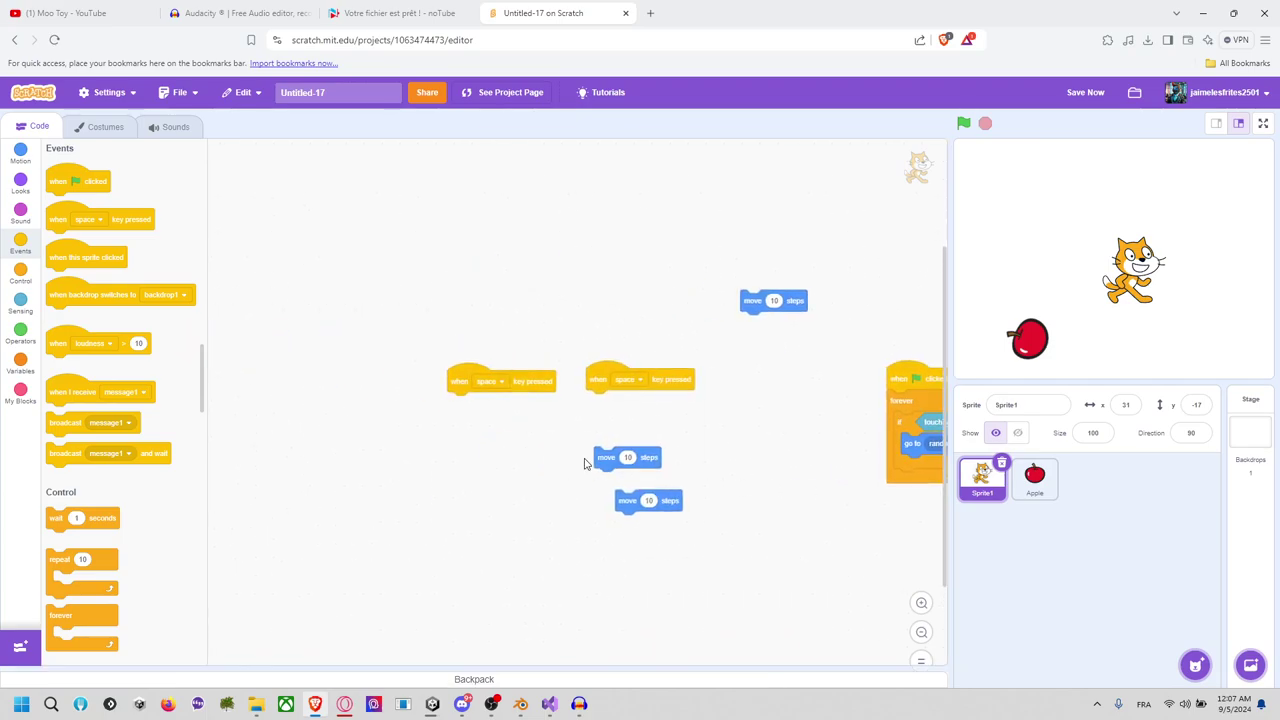
{"action": "left_click_drag", "start_coordinate": [597, 453], "coordinate": [456, 400]}
{"action": "left_click_drag", "start_coordinate": [619, 498], "coordinate": [596, 395]}
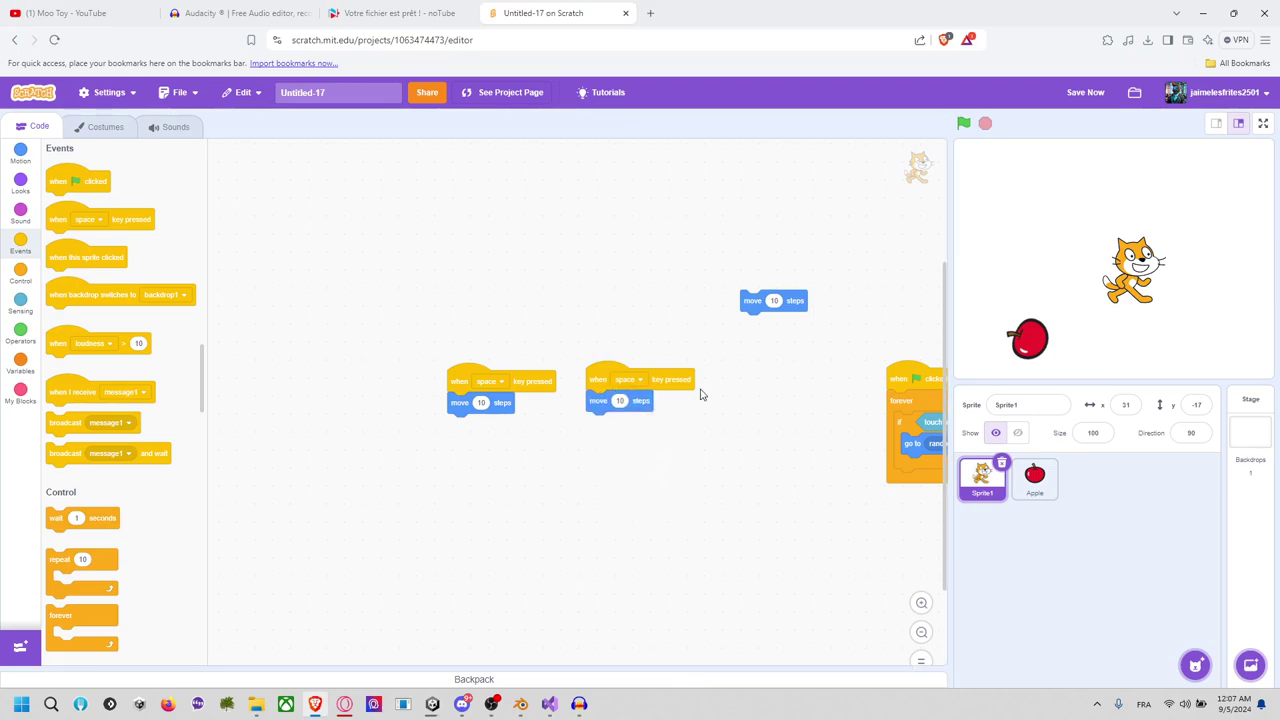
Step: Move the cat to the stage bottom and set the hats to left arrow (-50) and right arrow (50)
{"action": "left_click_drag", "start_coordinate": [1152, 280], "coordinate": [1140, 335]}
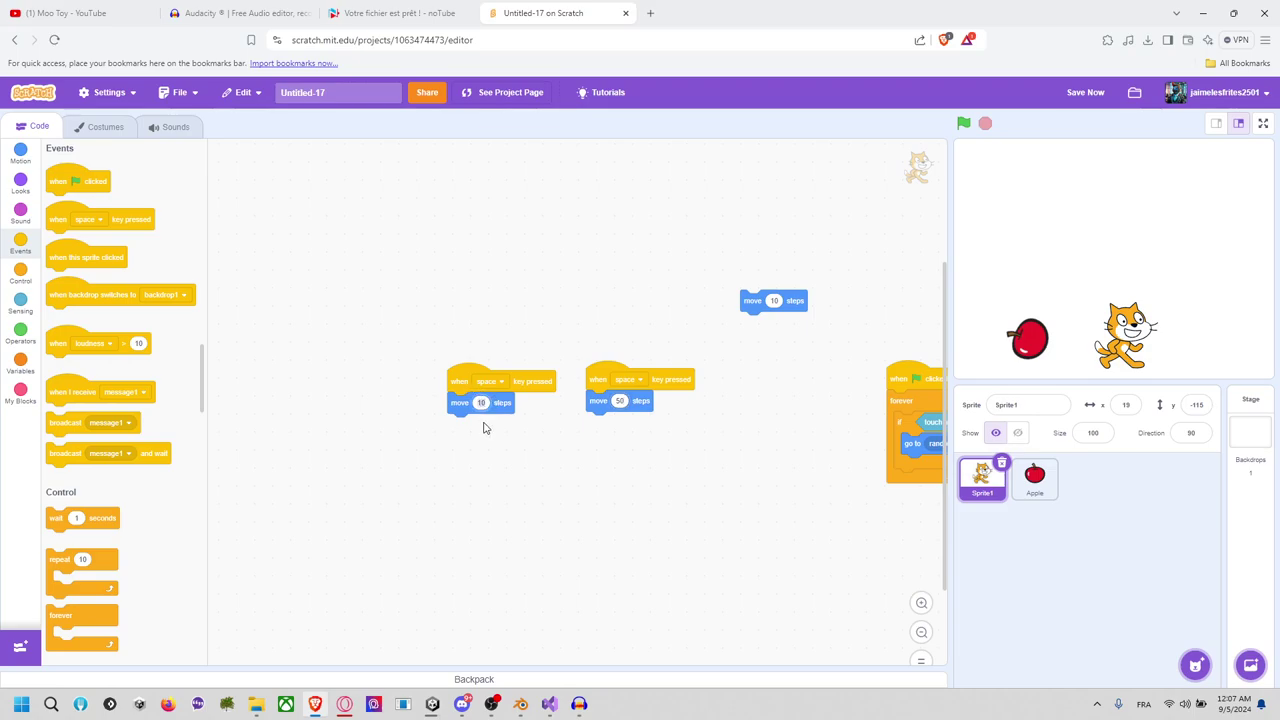
{"action": "left_click", "coordinate": [495, 381]}
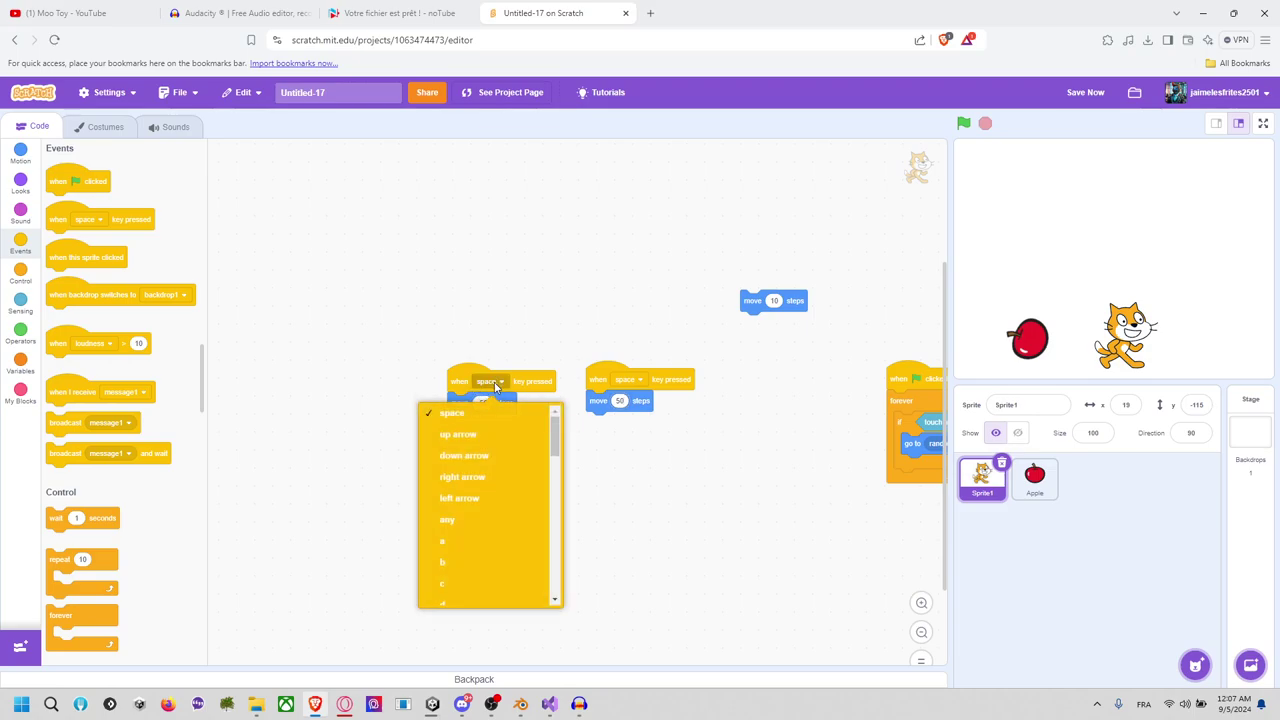
{"action": "left_click", "coordinate": [491, 496]}
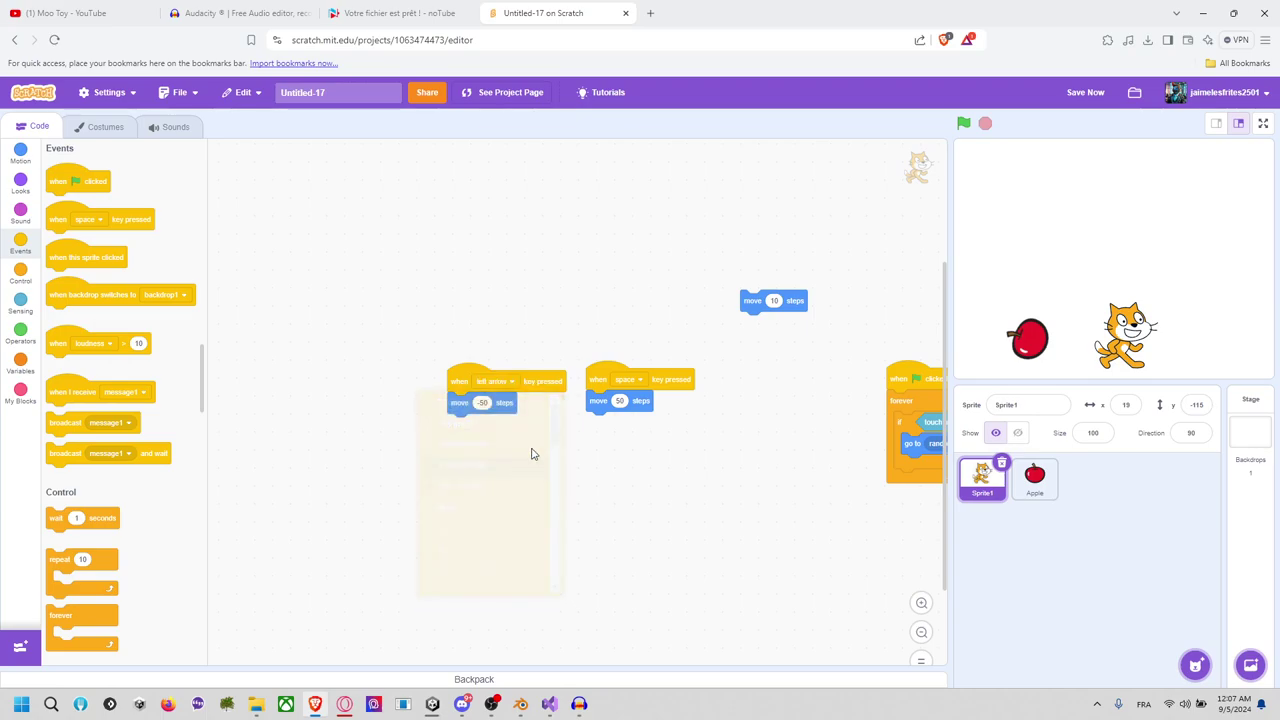
{"action": "left_click", "coordinate": [640, 380]}
{"action": "left_click", "coordinate": [632, 472]}
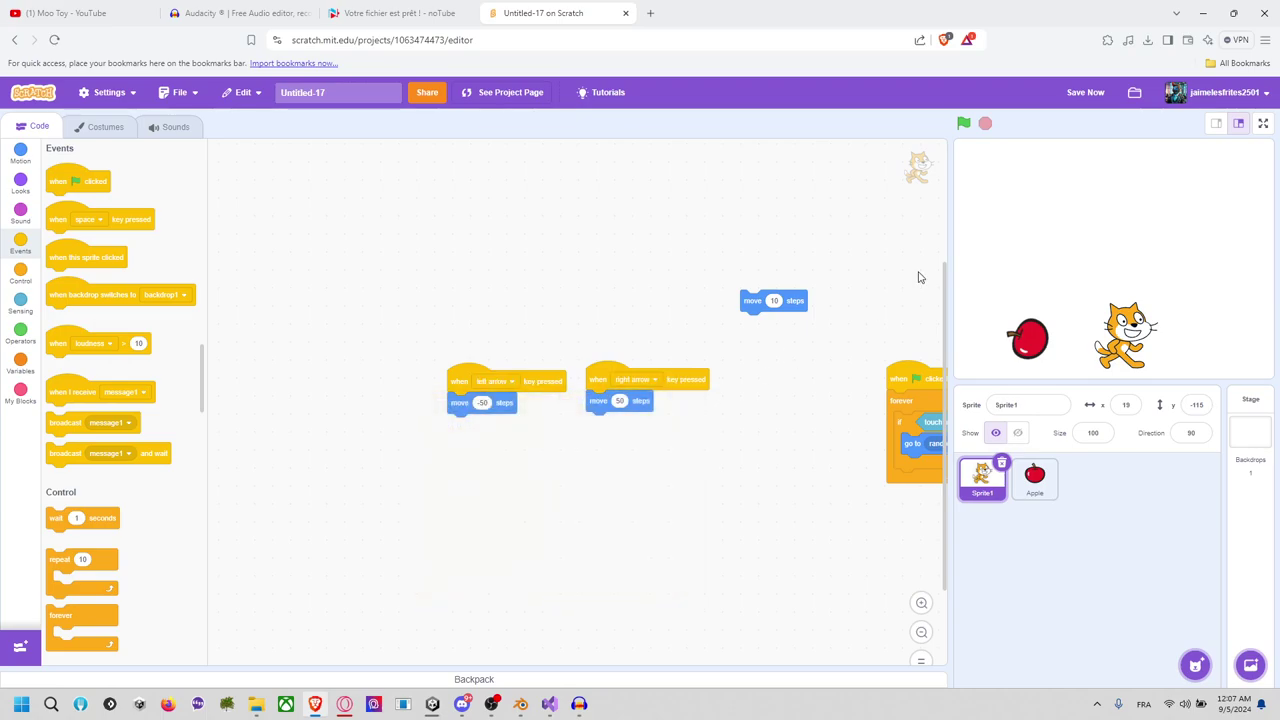
Step: Run the game, steer the cat left and right with the arrow keys into the apple, then stop it
{"action": "left_click", "coordinate": [963, 125]}
{"action": "key", "text": "Left"}
{"action": "key", "text": "Left"}
{"action": "key", "text": "Left"}
{"action": "key", "text": "Left"}
{"action": "key", "text": "Left"}
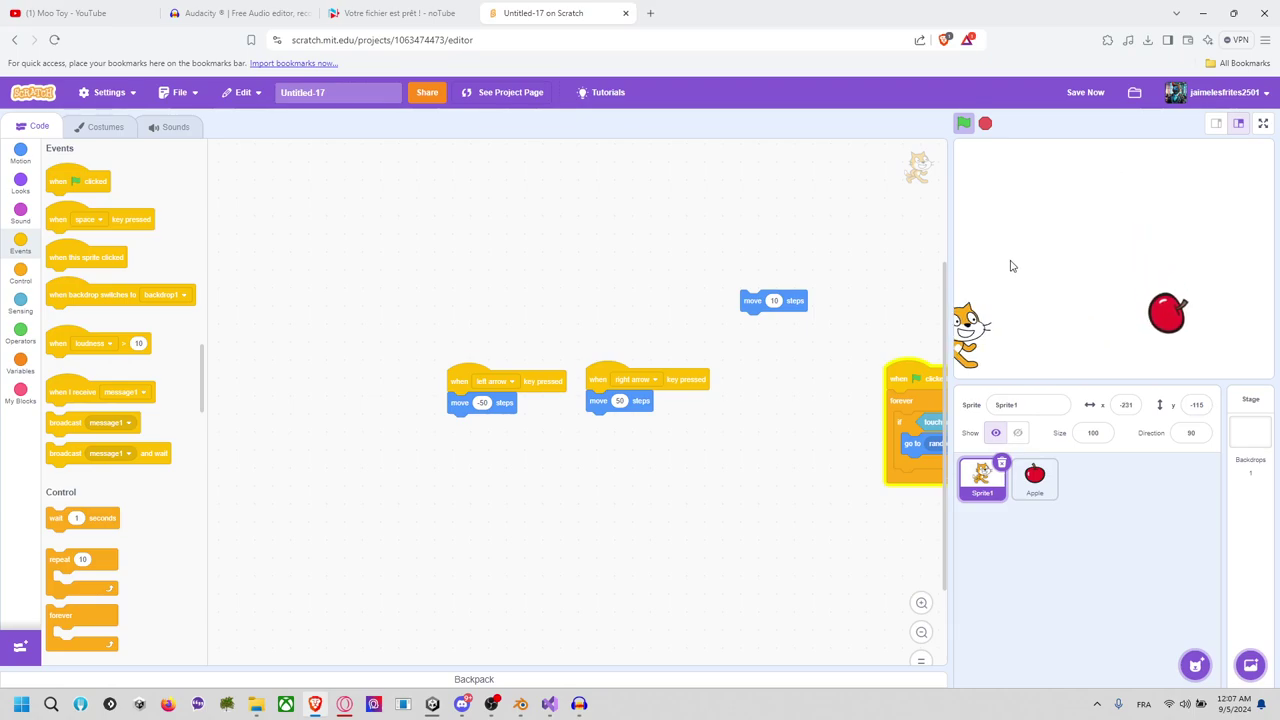
{"action": "key", "text": "Right"}
{"action": "key", "text": "Right"}
{"action": "key", "text": "Right"}
{"action": "key", "text": "Right"}
{"action": "key", "text": "Right"}
{"action": "key", "text": "Right"}
{"action": "key", "text": "Right"}
{"action": "key", "text": "Right"}
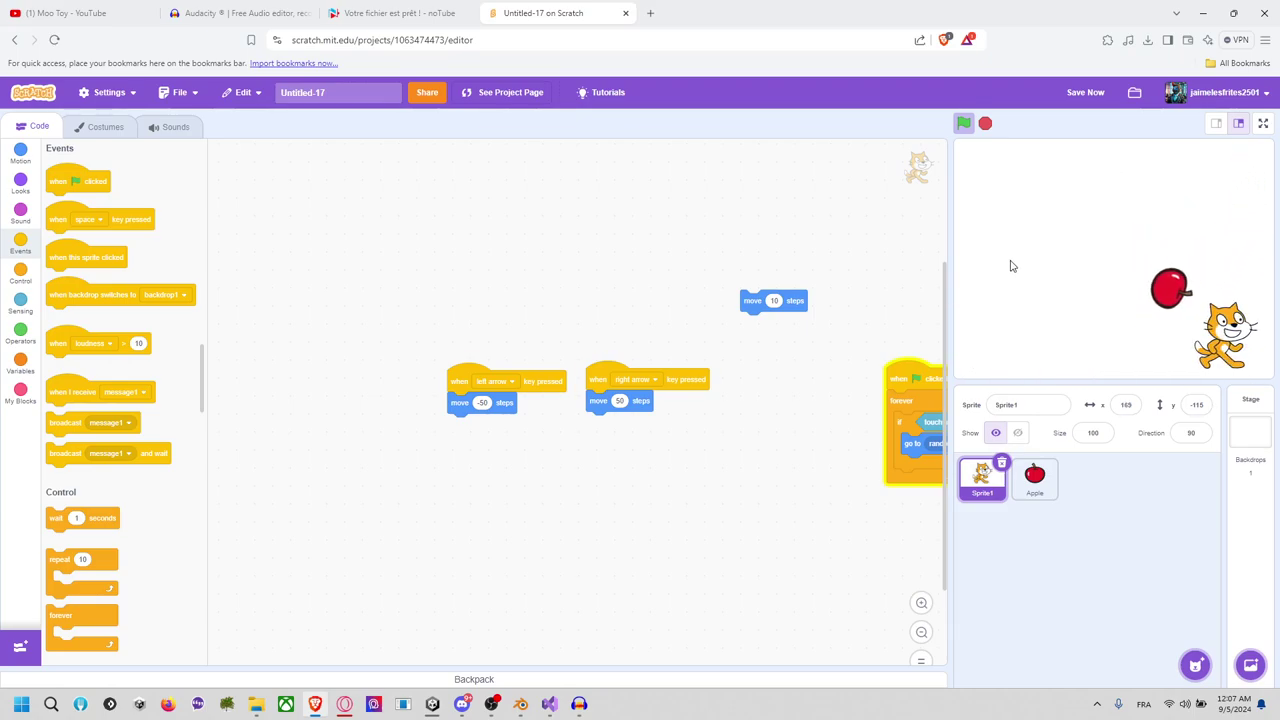
{"action": "key", "text": "Left"}
{"action": "key", "text": "Left"}
{"action": "key", "text": "Left"}
{"action": "key", "text": "Left"}
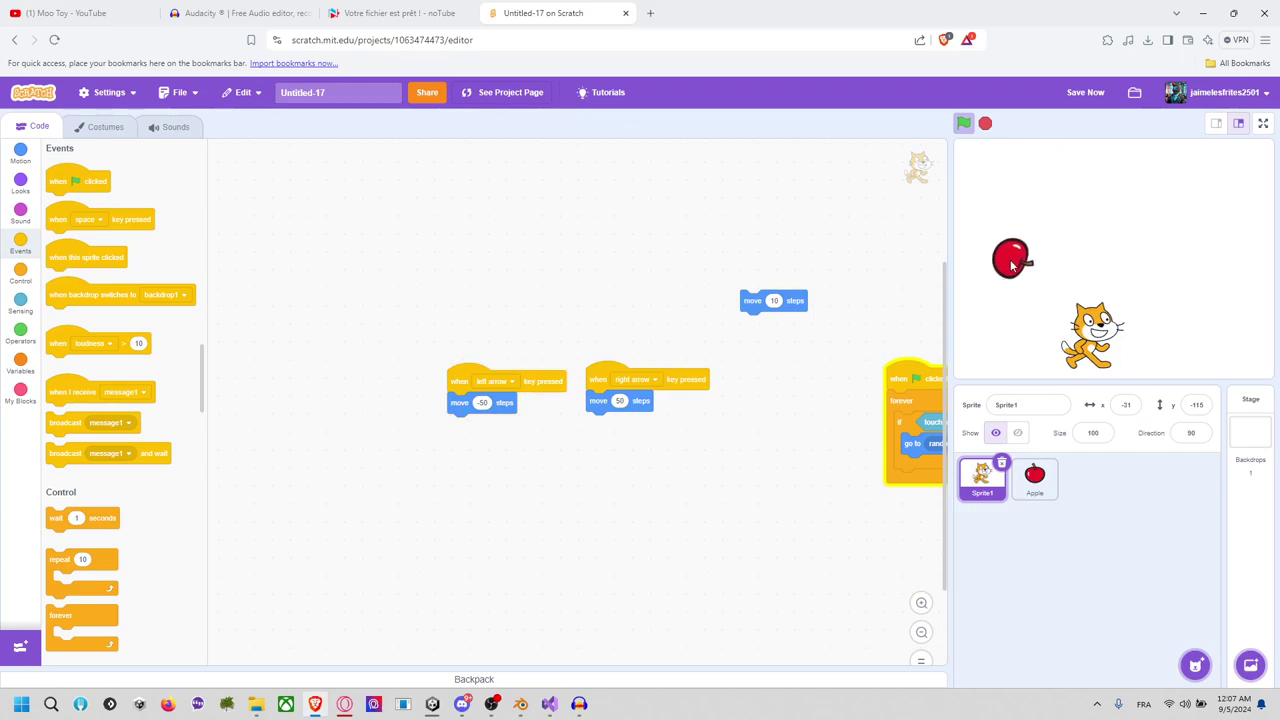
{"action": "key", "text": "Left"}
{"action": "key", "text": "Left"}
{"action": "key", "text": "Left"}
{"action": "key", "text": "Right"}
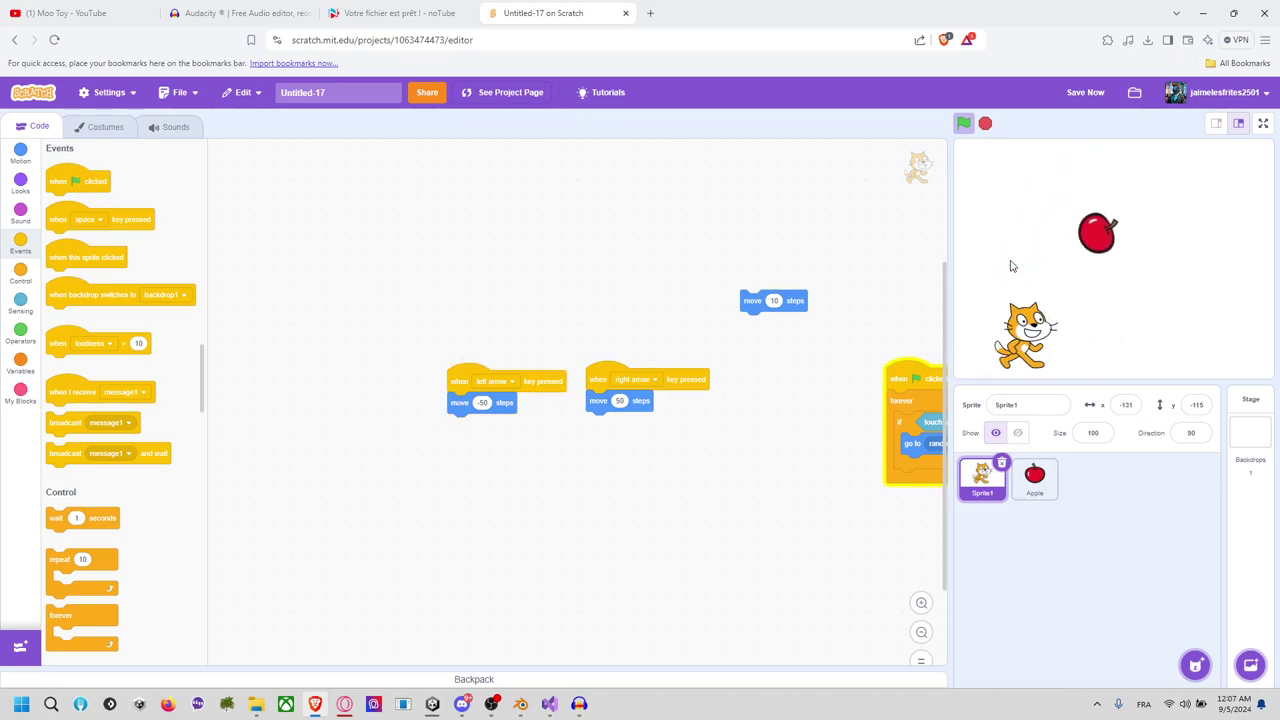
{"action": "key", "text": "Right"}
{"action": "key", "text": "Right"}
{"action": "key", "text": "Right"}
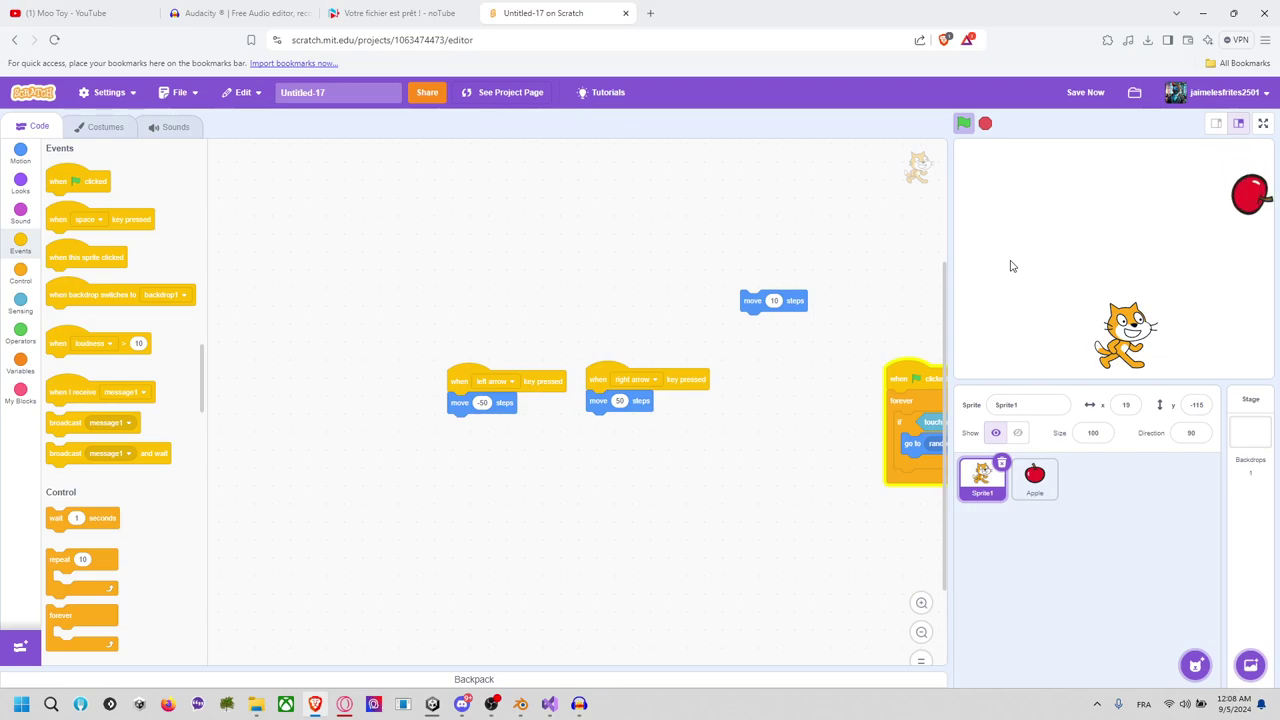
{"action": "key", "text": "Left"}
{"action": "key", "text": "Left"}
{"action": "key", "text": "Right"}
{"action": "key", "text": "Right"}
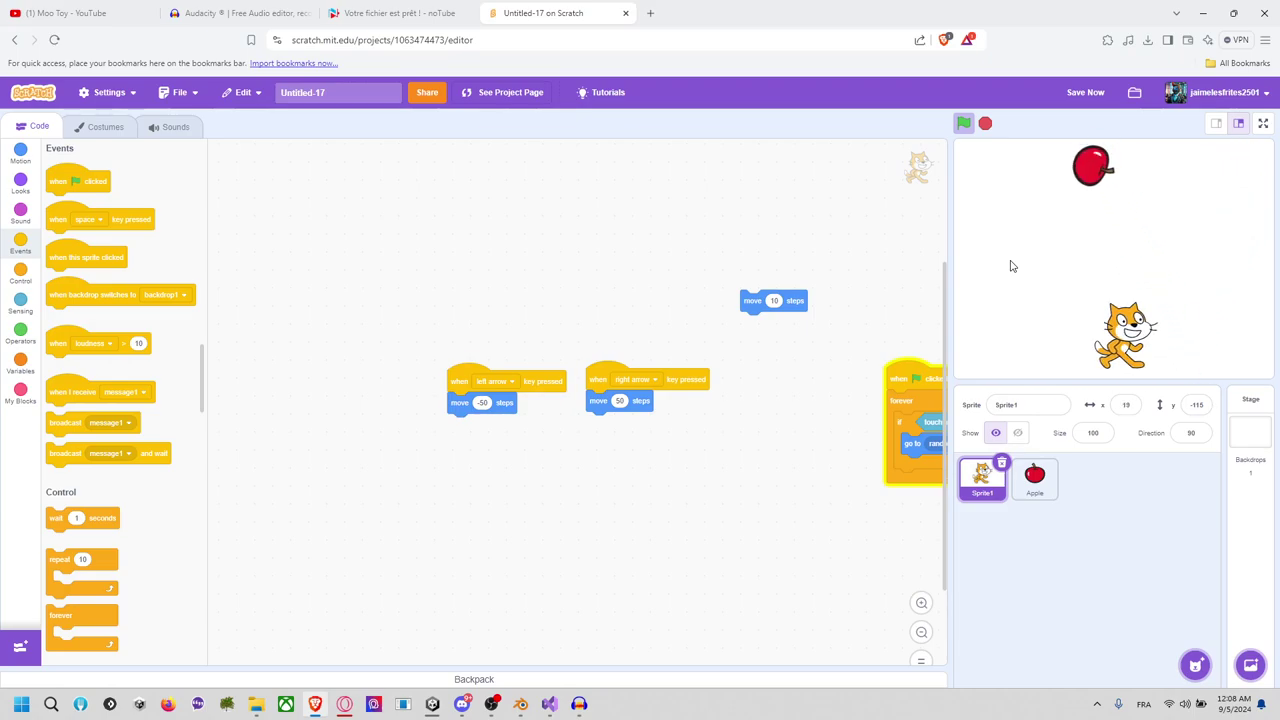
{"action": "key", "text": "Right"}
{"action": "key", "text": "Right"}
{"action": "key", "text": "Left"}
{"action": "key", "text": "Left"}
{"action": "key", "text": "Left"}
{"action": "key", "text": "Left"}
{"action": "key", "text": "Left"}
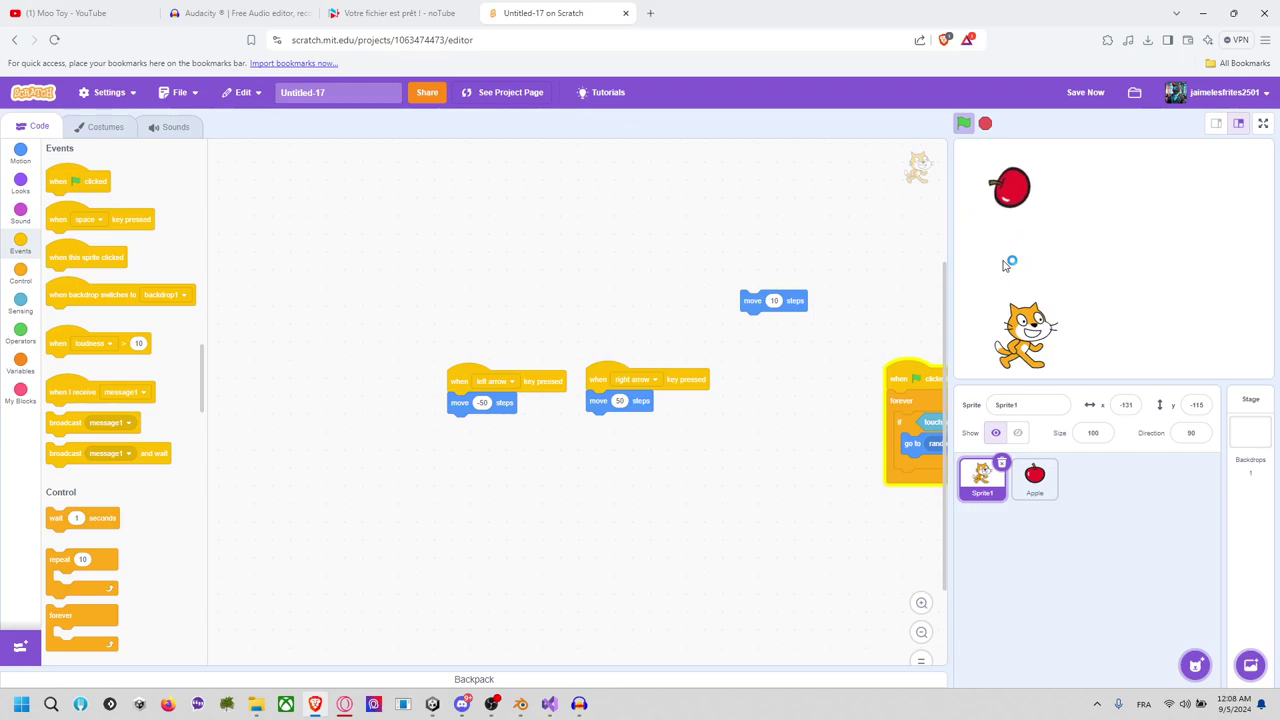
{"action": "key", "text": "Right"}
{"action": "key", "text": "Right"}
{"action": "key", "text": "Left"}
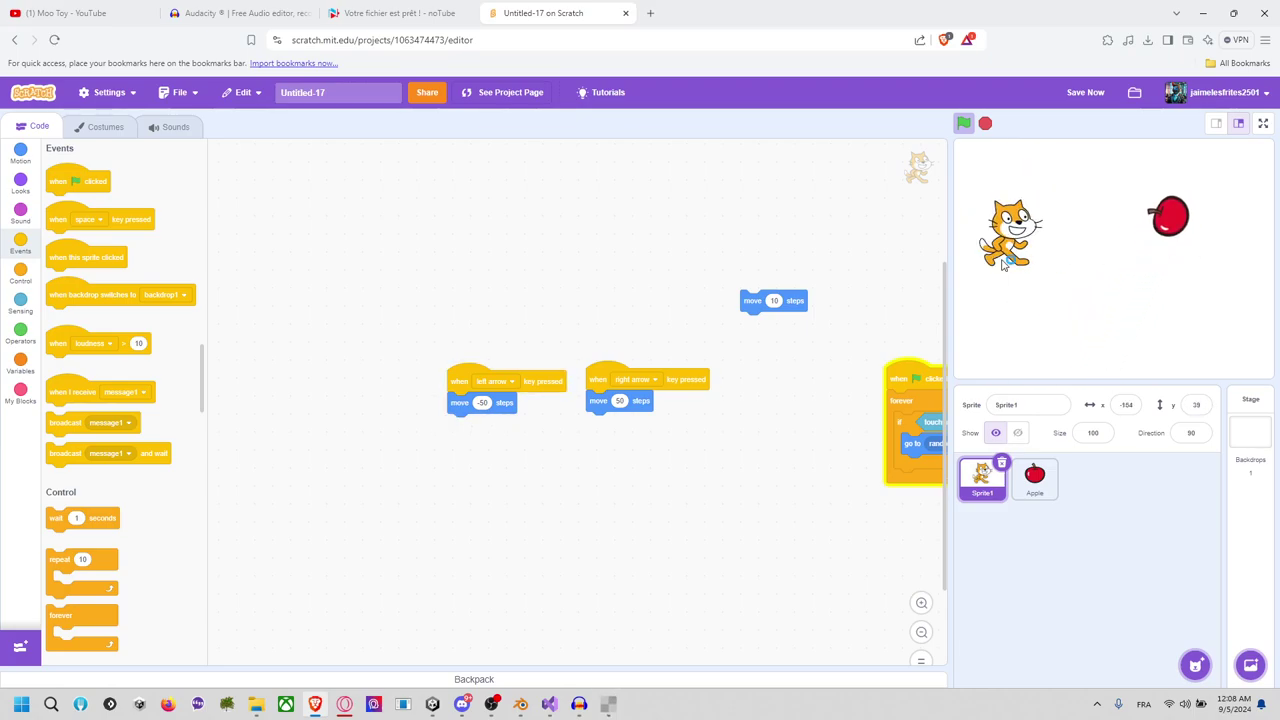
{"action": "left_click", "coordinate": [985, 124]}
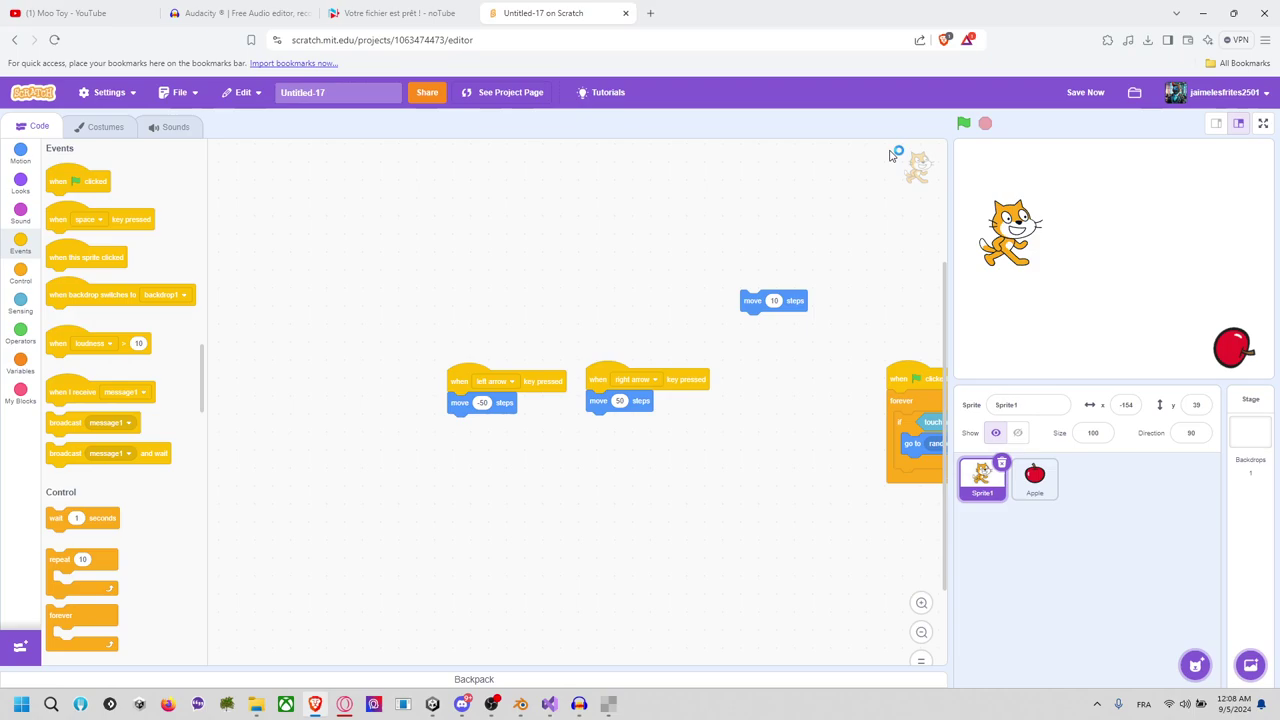
Step: Bring Unity forward, reposition the running My Little Cube game window, then close it
{"action": "left_click", "coordinate": [1203, 13]}
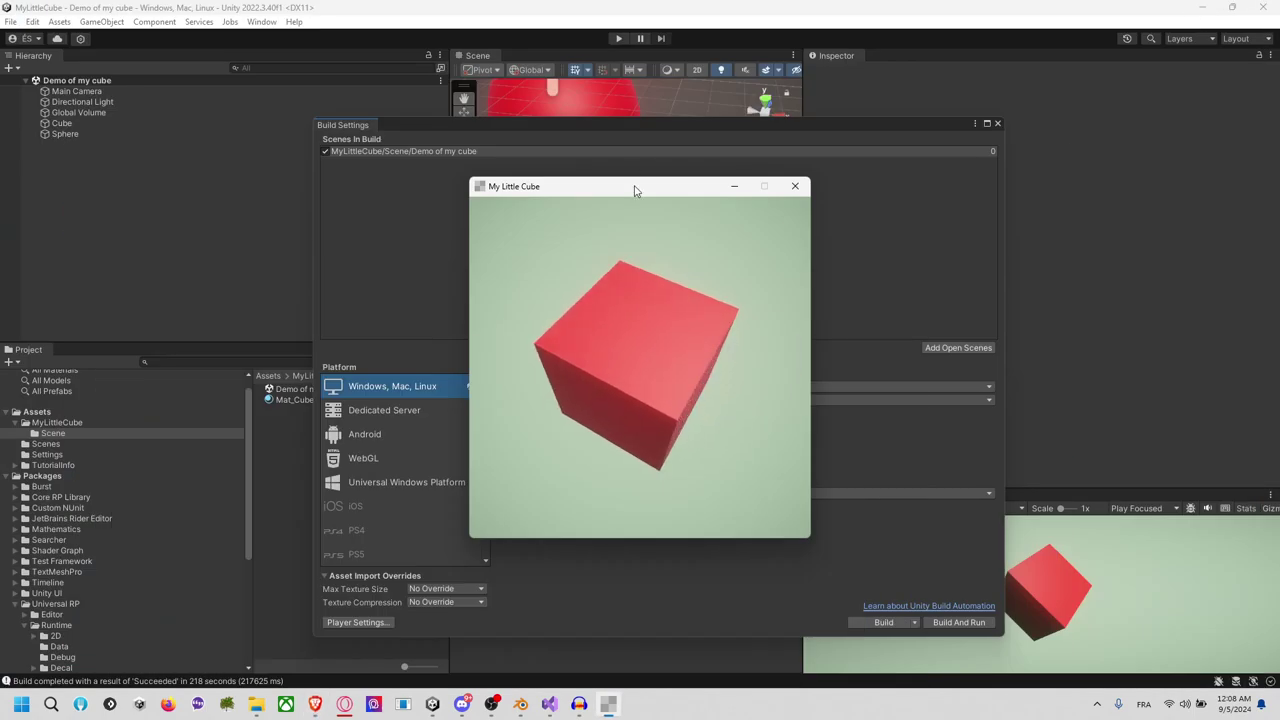
{"action": "mouse_move", "coordinate": [674, 189]}
{"action": "left_mouse_down"}
{"action": "mouse_move", "coordinate": [669, 204]}
{"action": "mouse_move", "coordinate": [626, 202]}
{"action": "left_mouse_up"}
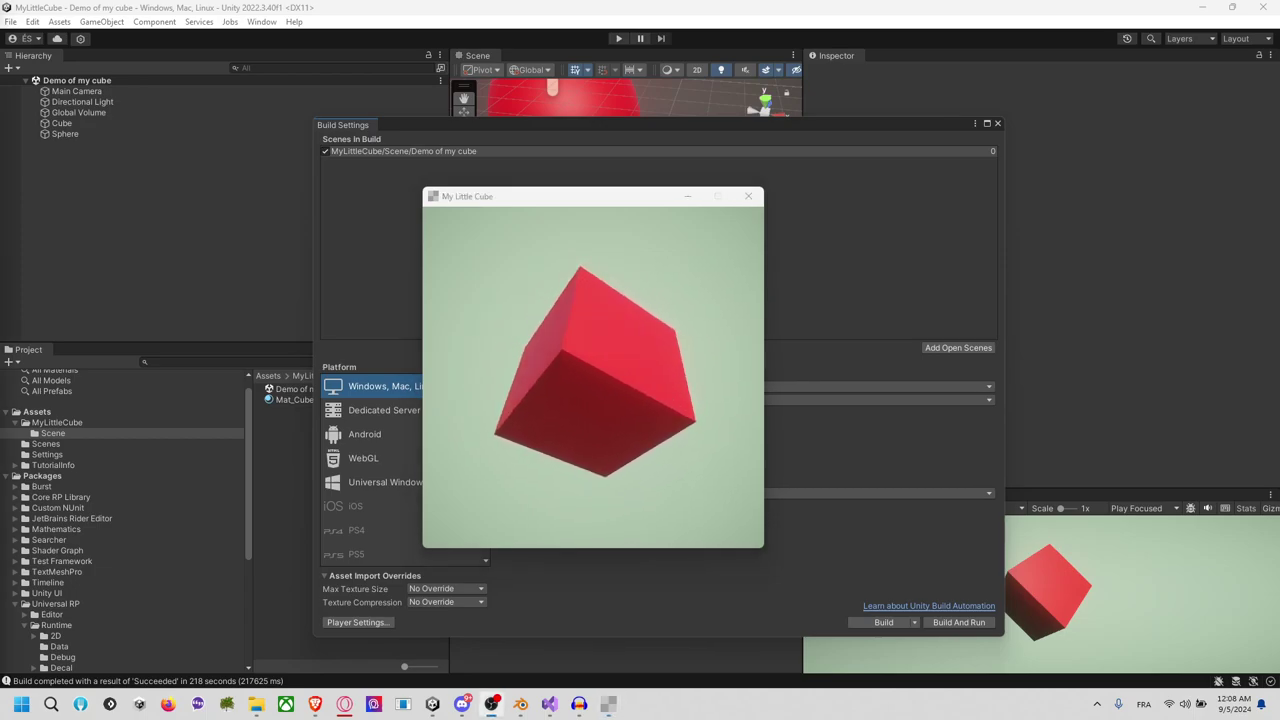
{"action": "left_click", "coordinate": [150, 519]}
{"action": "left_click", "coordinate": [576, 364]}
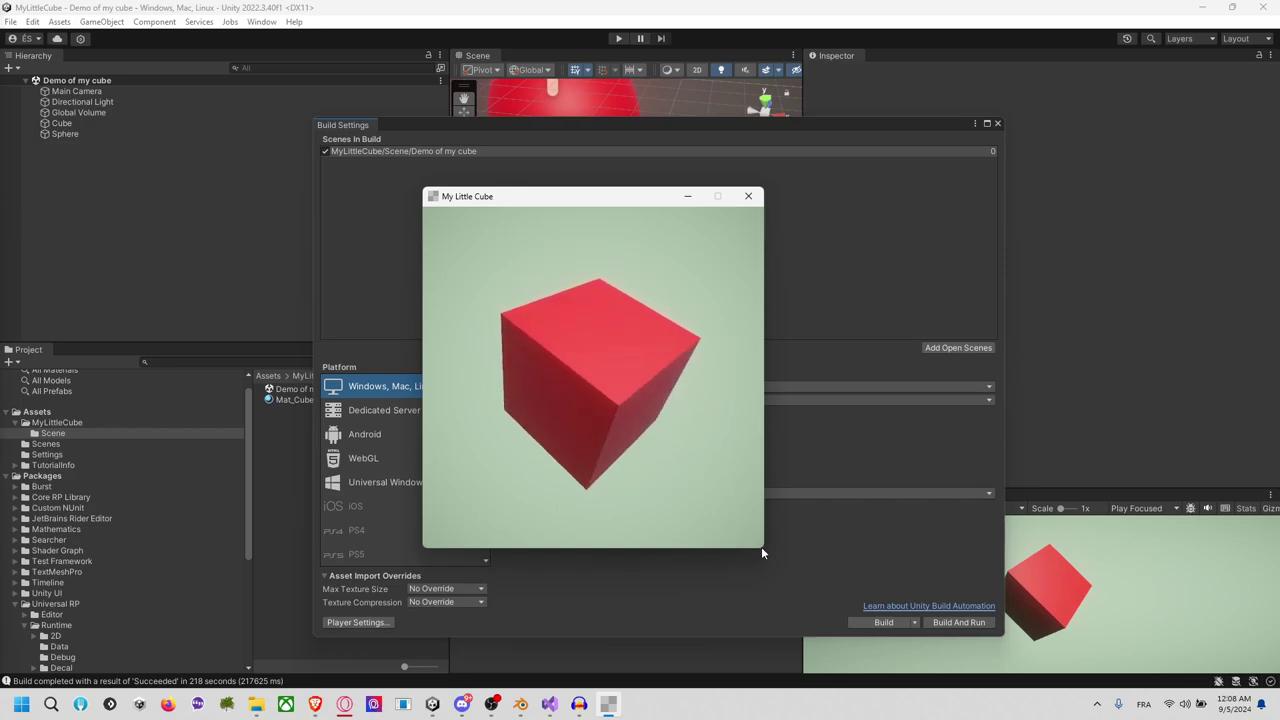
{"action": "left_click_drag", "start_coordinate": [629, 197], "coordinate": [832, 217]}
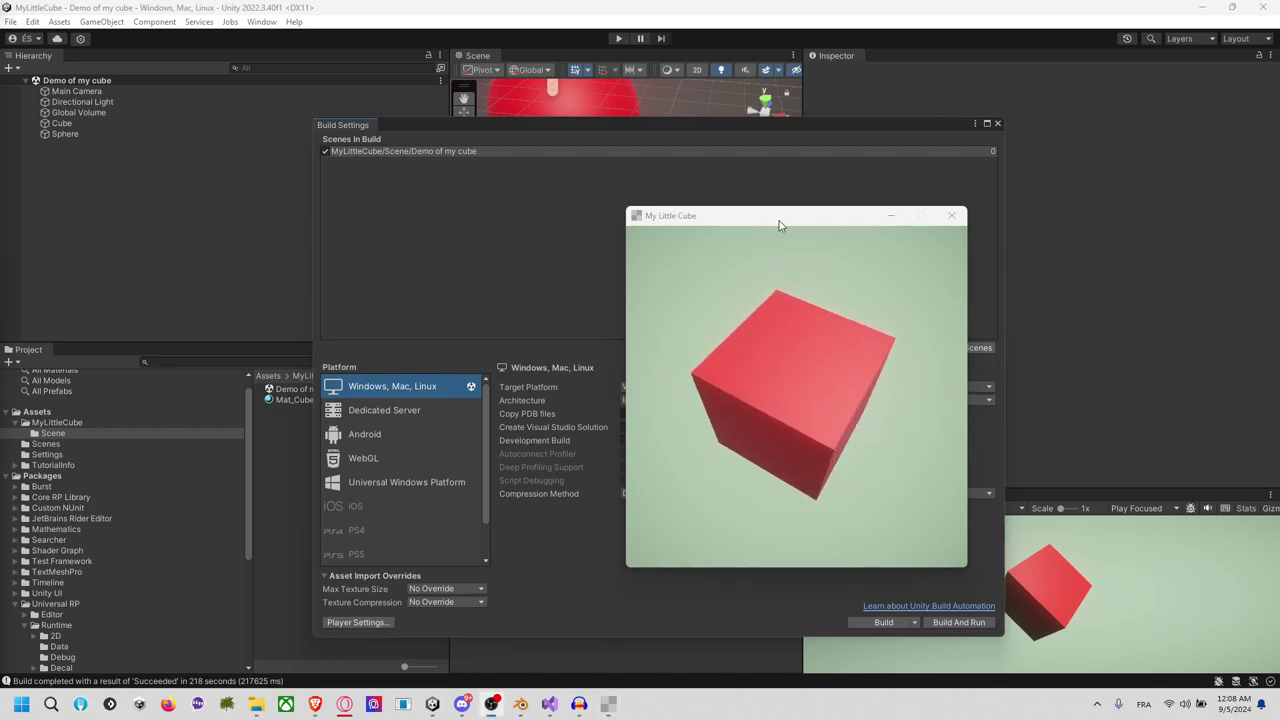
{"action": "left_click_drag", "start_coordinate": [781, 217], "coordinate": [704, 226]}
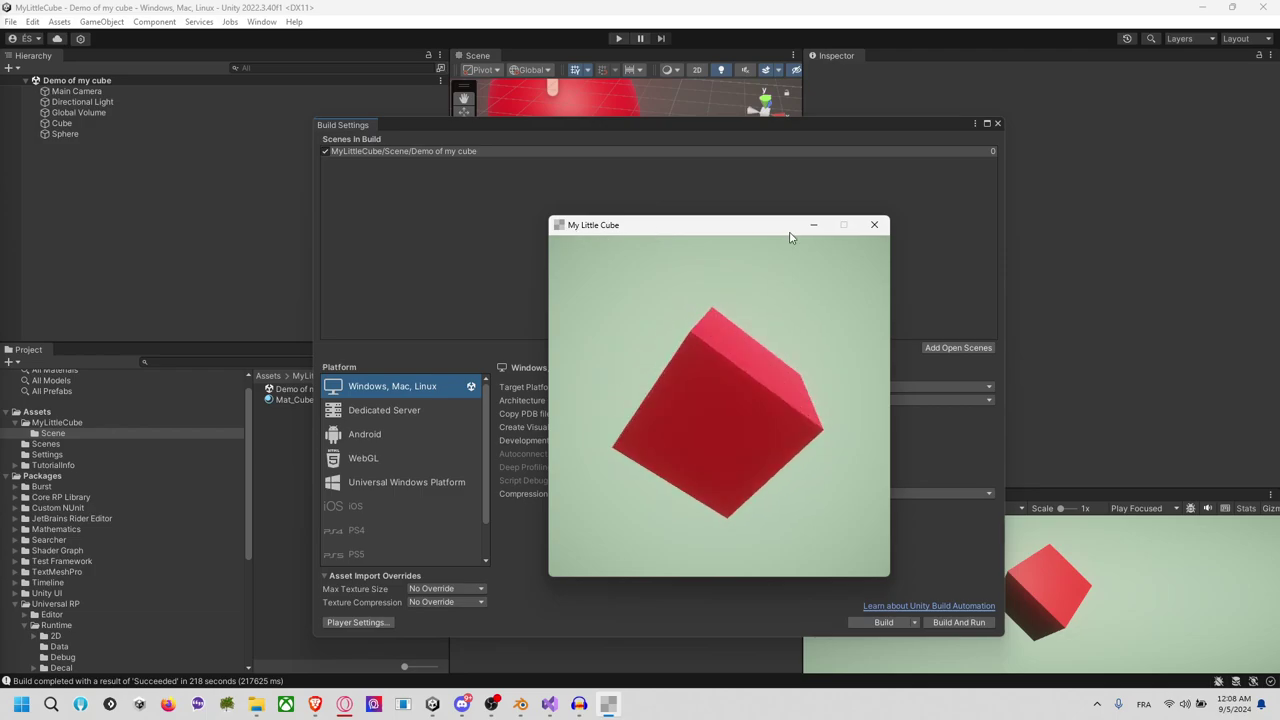
{"action": "left_click", "coordinate": [866, 231]}
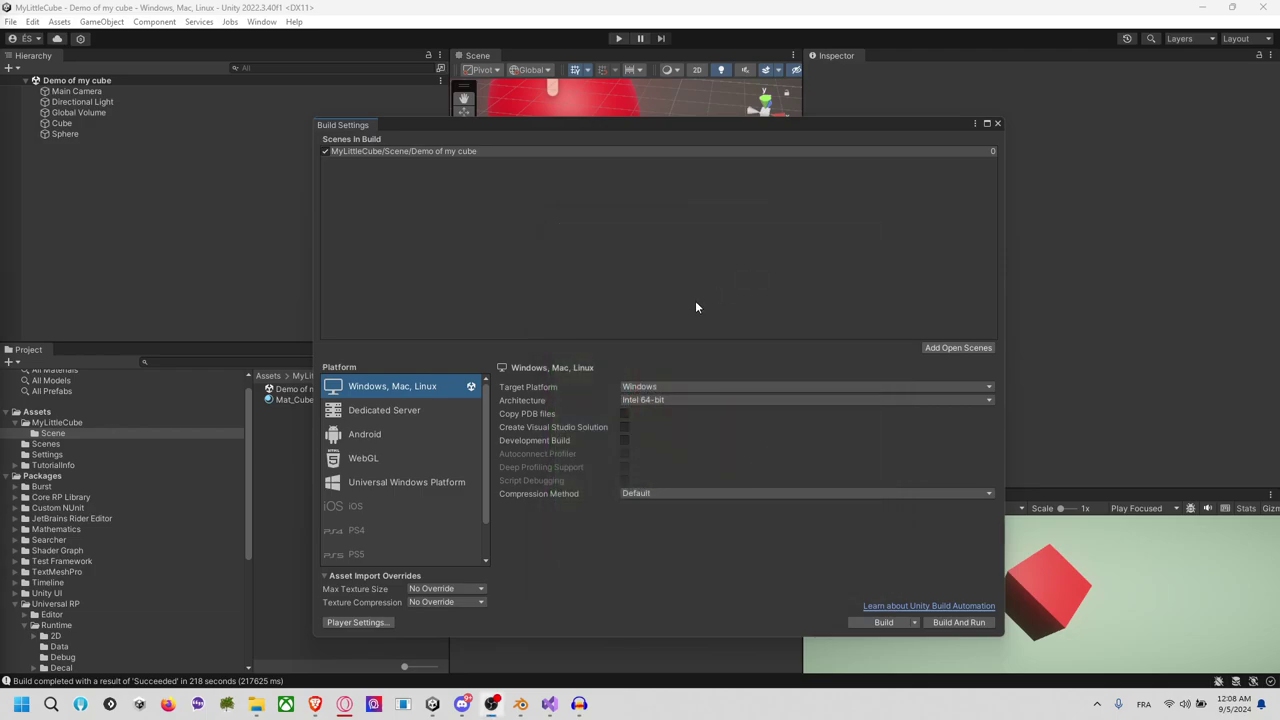
Step: Reveal the Assets folder in File Explorer and open the Build/WindowCowBox folder
{"action": "right_click", "coordinate": [47, 414]}
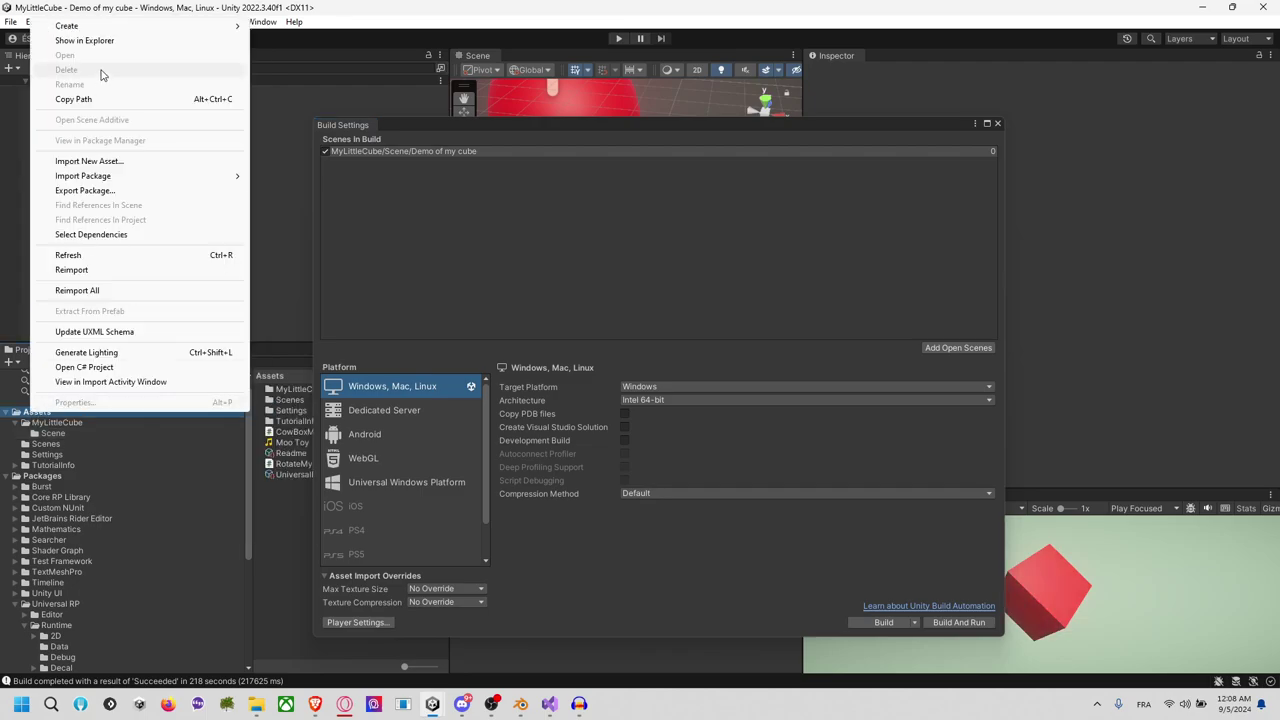
{"action": "left_click", "coordinate": [117, 41]}
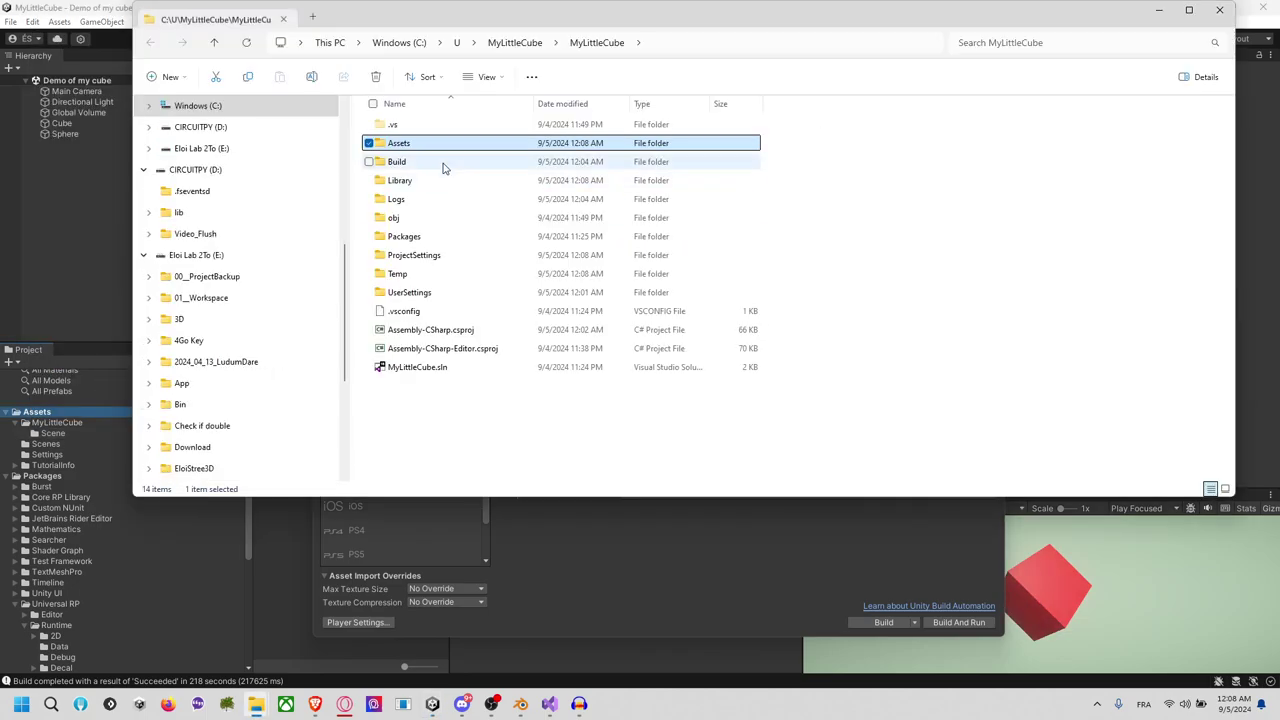
{"action": "double_click", "coordinate": [440, 143]}
{"action": "double_click", "coordinate": [455, 126]}
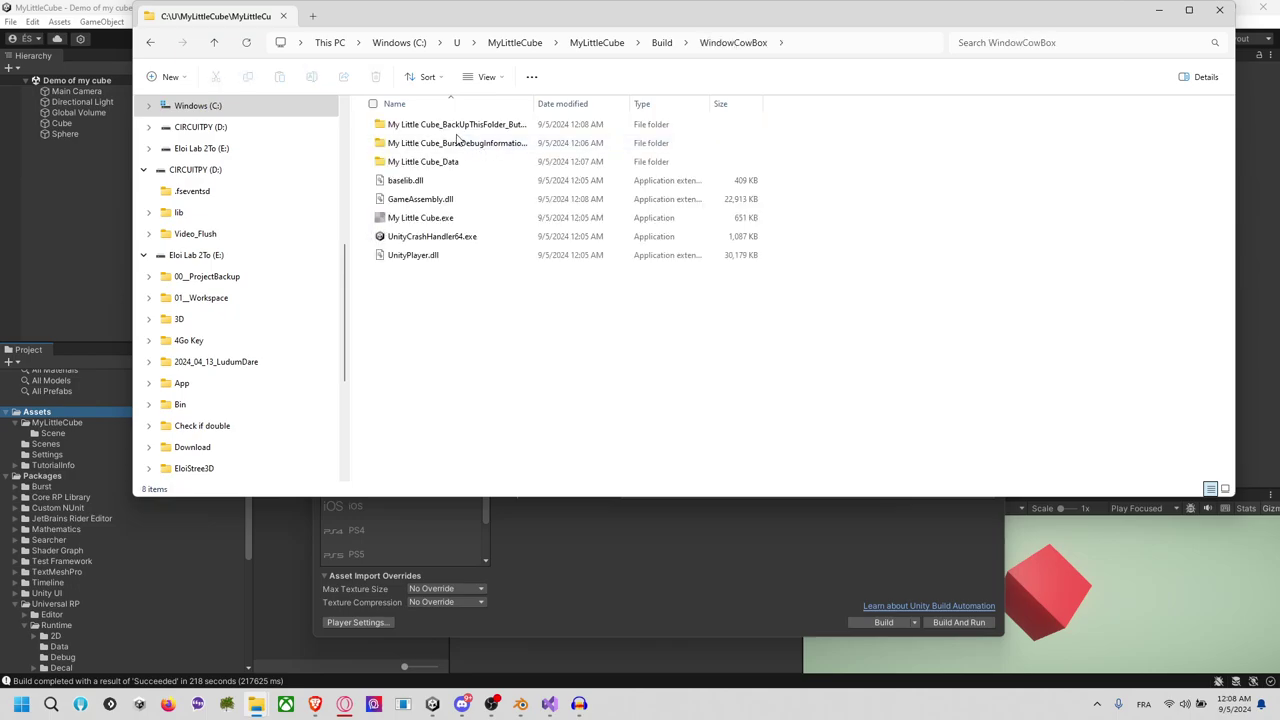
Step: Launch My Little Cube.exe, close both game windows, and select UnityPlayer.dll
{"action": "double_click", "coordinate": [438, 224]}
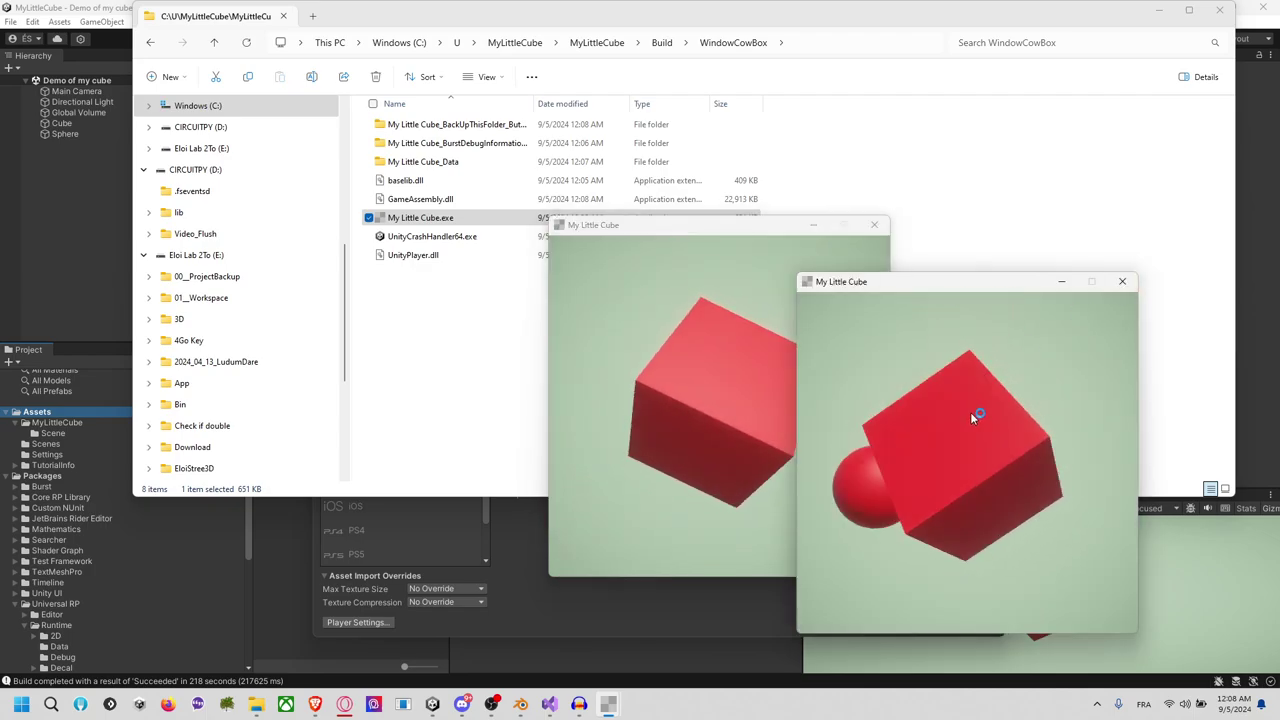
{"action": "left_click", "coordinate": [1122, 281]}
{"action": "left_click", "coordinate": [874, 224]}
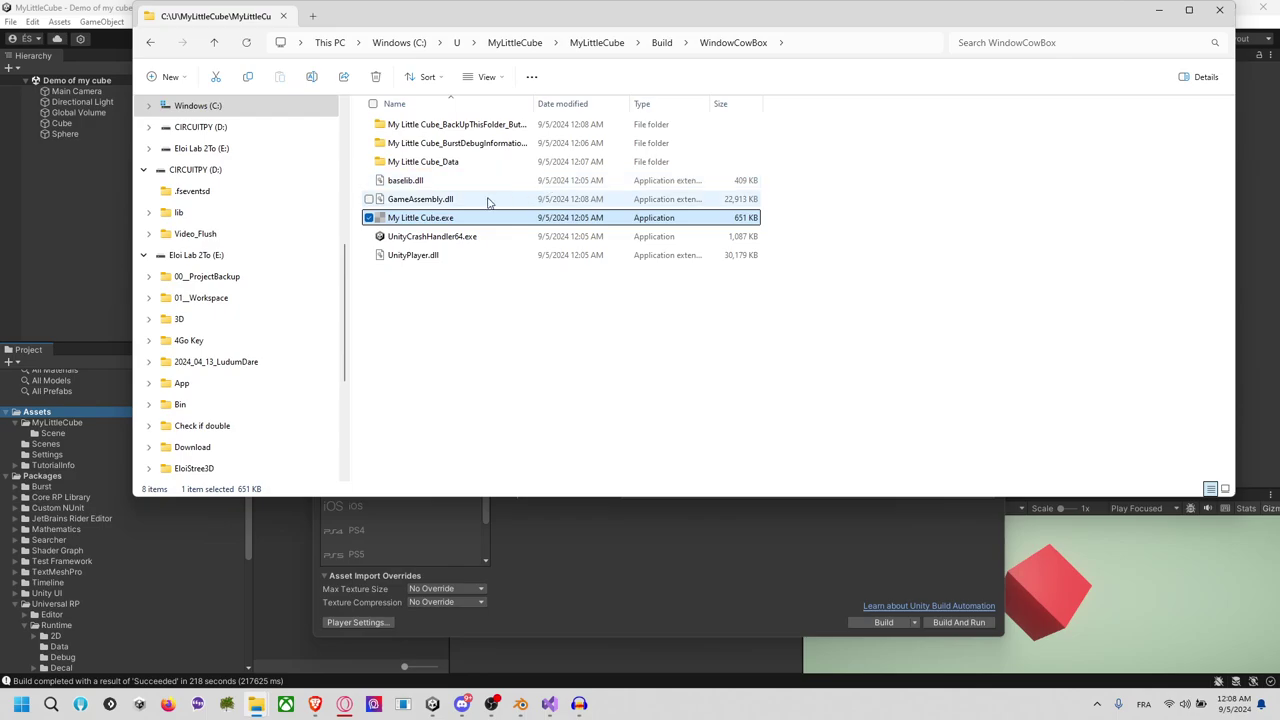
{"action": "left_click", "coordinate": [440, 255]}
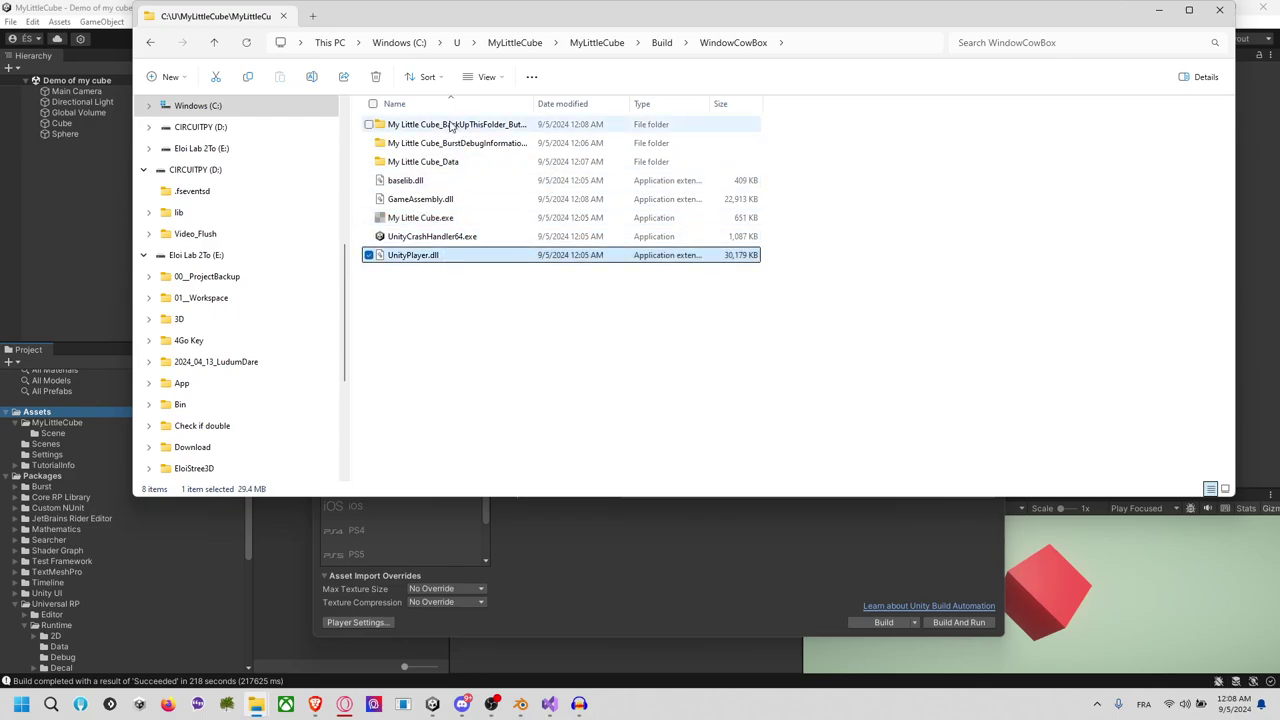
Step: Select all eight files in the WindowCowBox build folder with Ctrl+A
{"action": "left_click", "coordinate": [440, 130], "text": "shift"}
{"action": "right_click", "coordinate": [440, 132]}
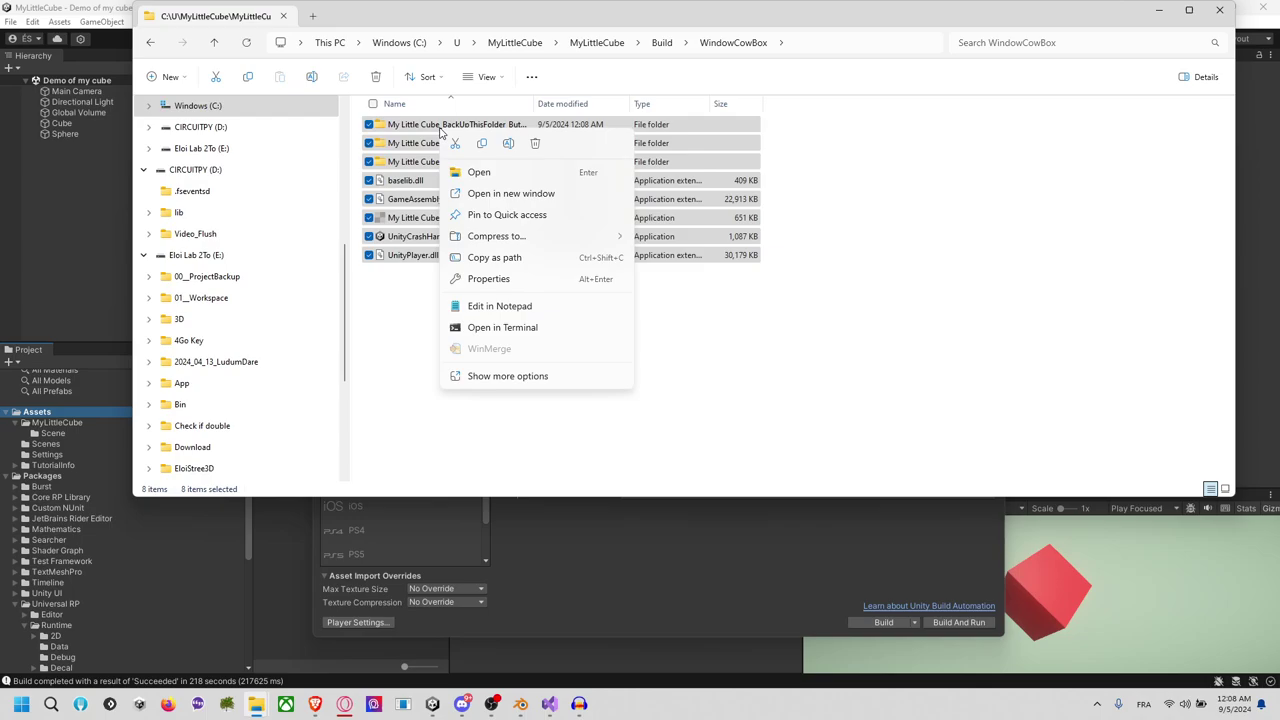
{"action": "left_click", "coordinate": [433, 256]}
{"action": "left_click", "coordinate": [450, 124]}
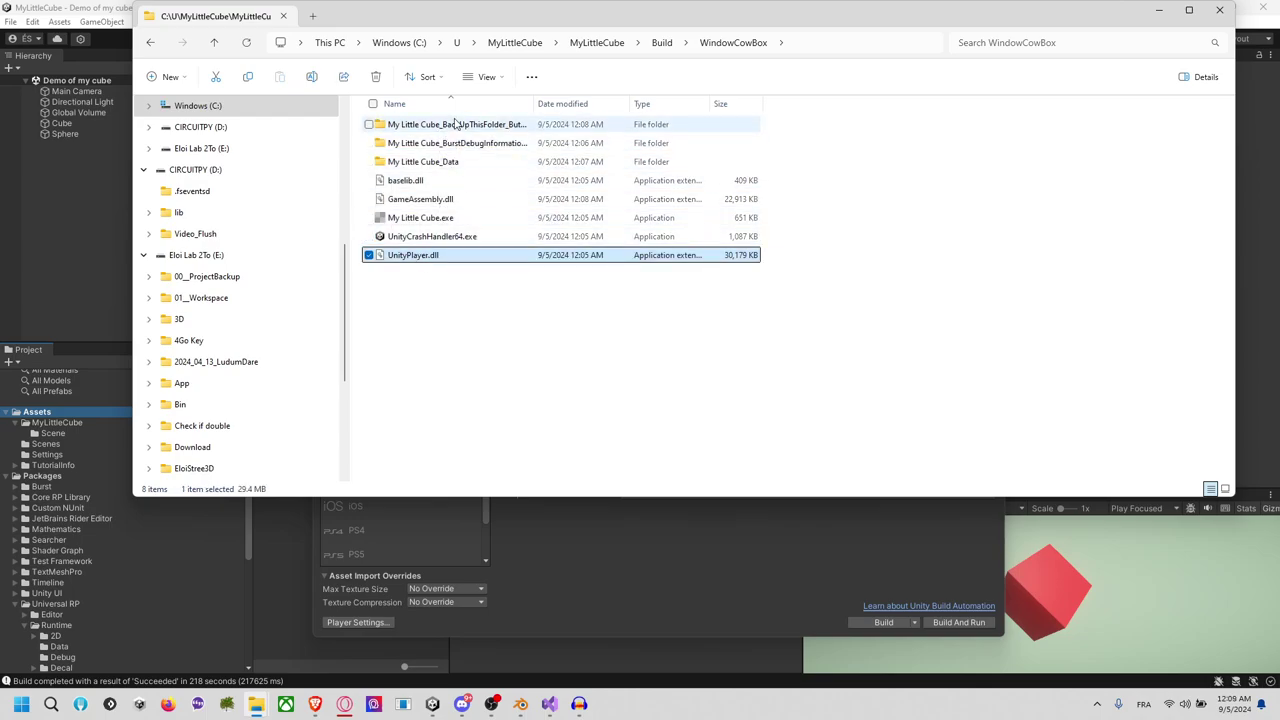
{"action": "left_click", "coordinate": [440, 124]}
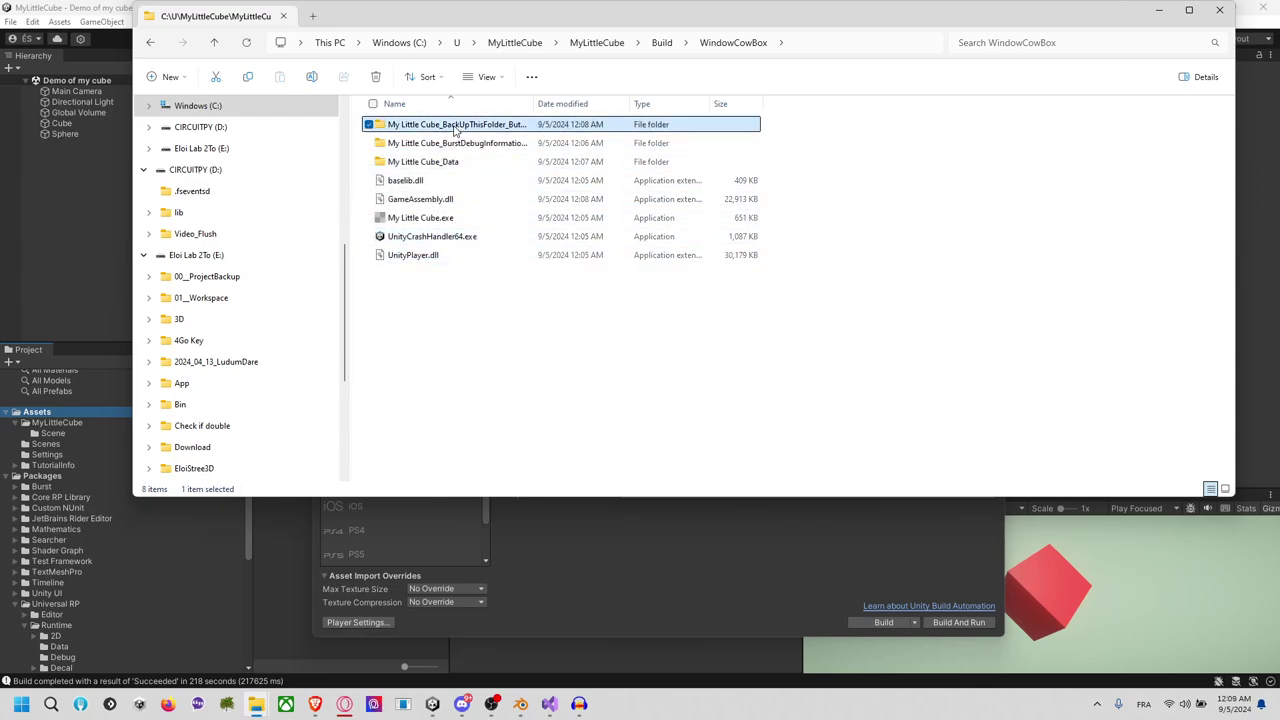
{"action": "left_click", "coordinate": [445, 254], "text": "shift"}
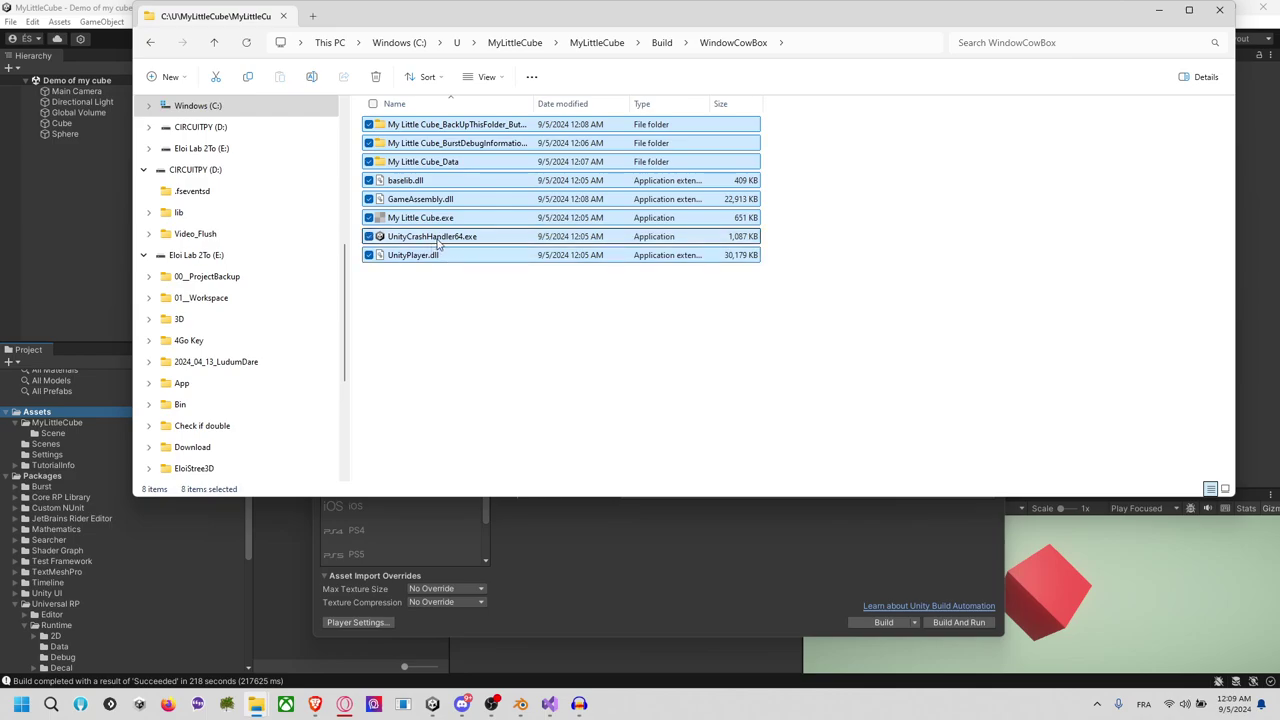
{"action": "right_click", "coordinate": [437, 244]}
{"action": "left_click", "coordinate": [420, 220]}
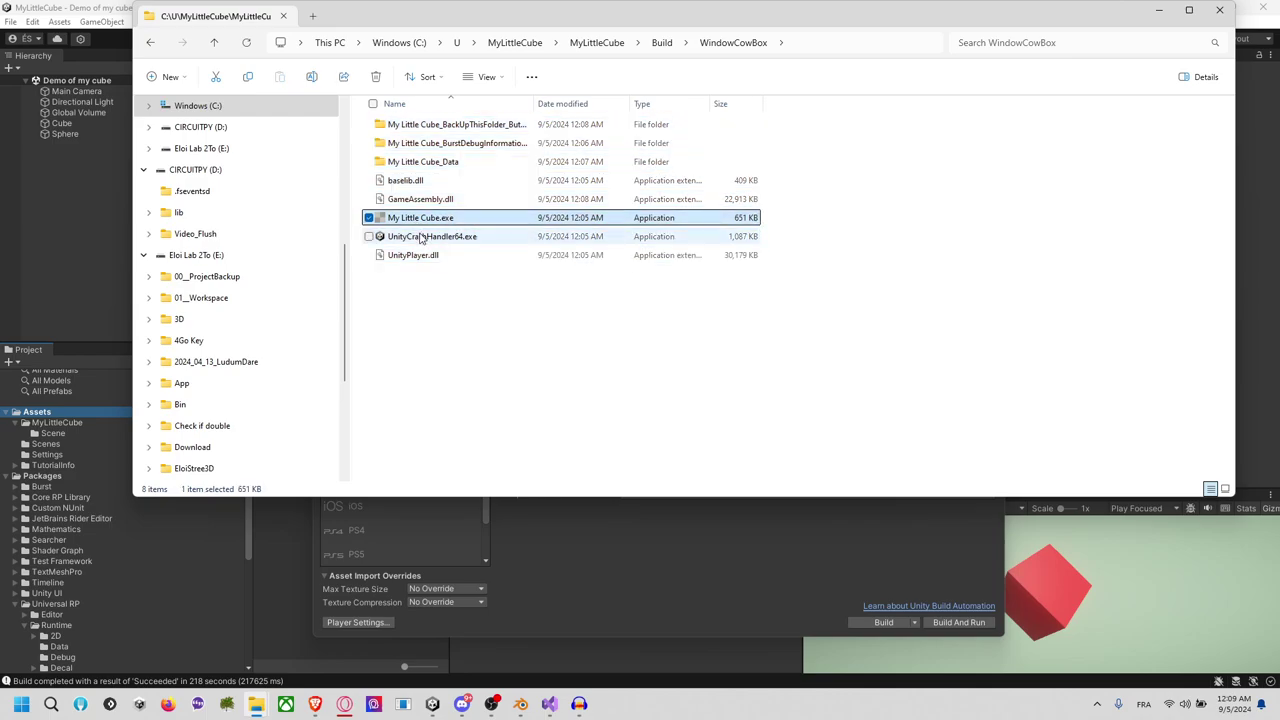
{"action": "key", "text": "ctrl+a"}
Step: Compress the selected files into the ZIP archive My Little Cube.zip and clear the selection
{"action": "right_click", "coordinate": [423, 225]}
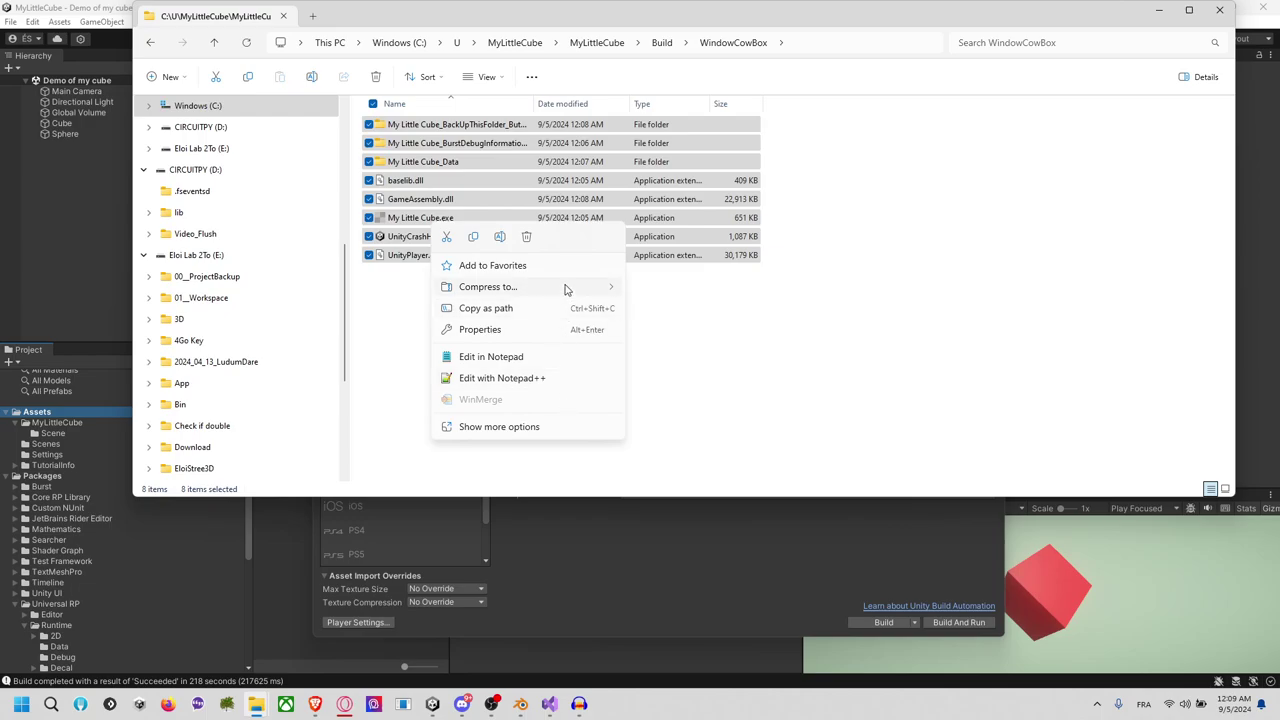
{"action": "mouse_move", "coordinate": [565, 289]}
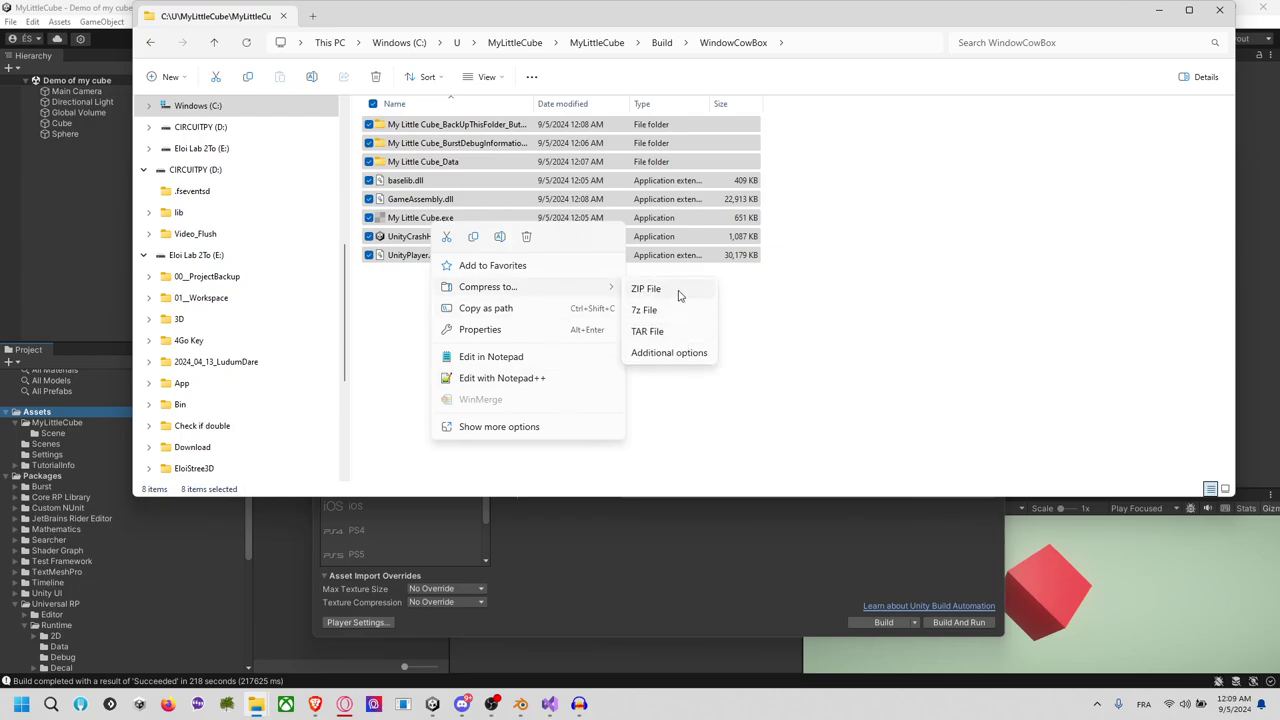
{"action": "left_click", "coordinate": [678, 292]}
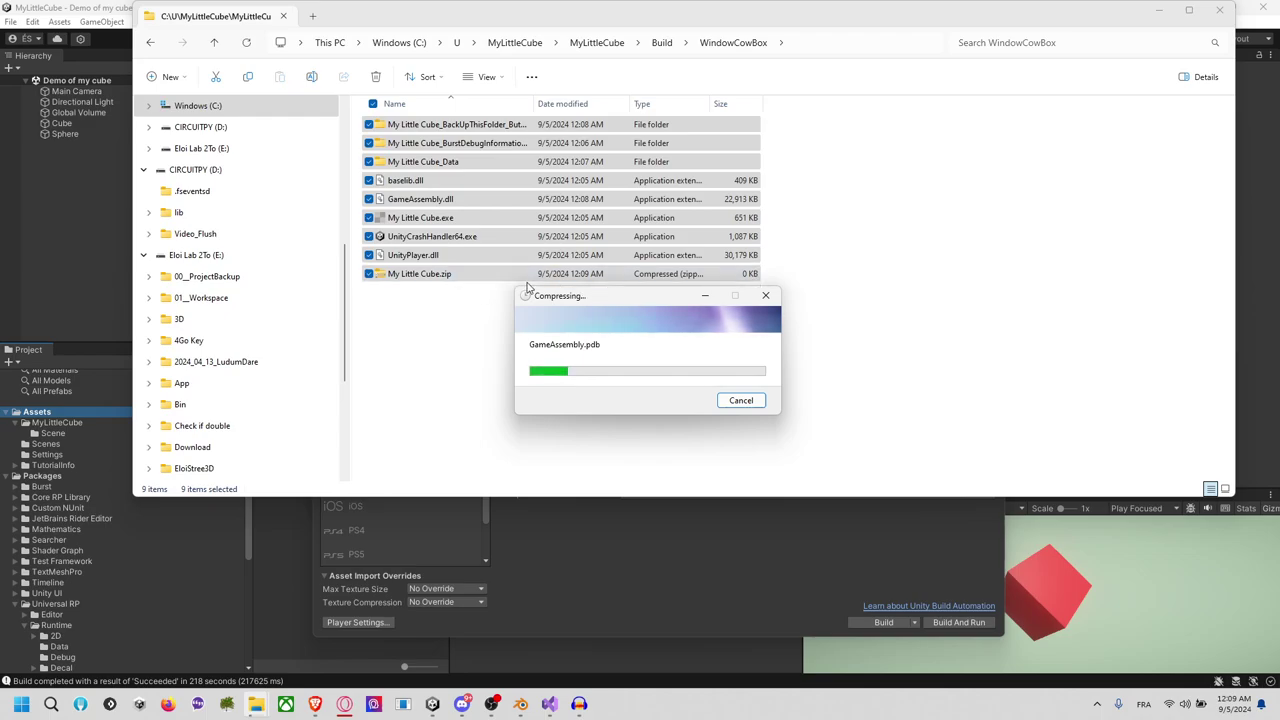
{"action": "left_click", "coordinate": [467, 316]}
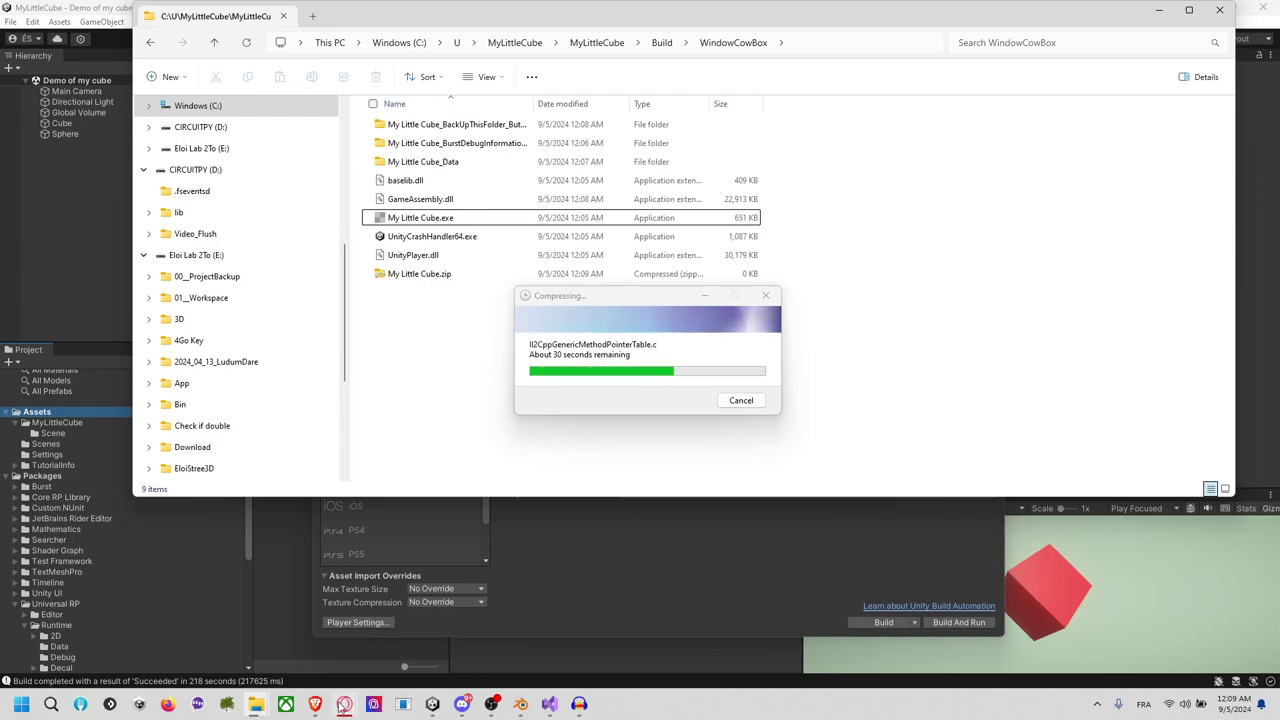
Step: In the Opera browser, search for itch.io in a new tab and open its homepage
{"action": "mouse_move", "coordinate": [344, 704]}
{"action": "left_click", "coordinate": [431, 645]}
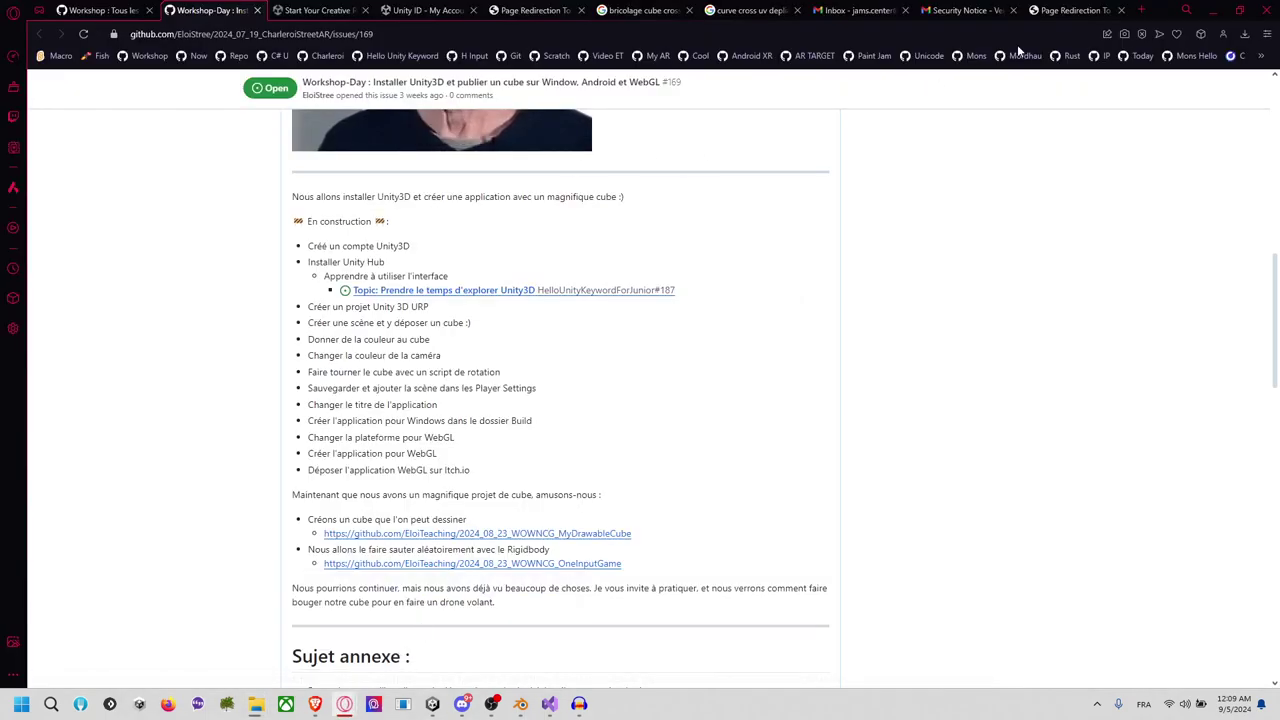
{"action": "left_click", "coordinate": [1141, 10]}
{"action": "type", "text": "i"}
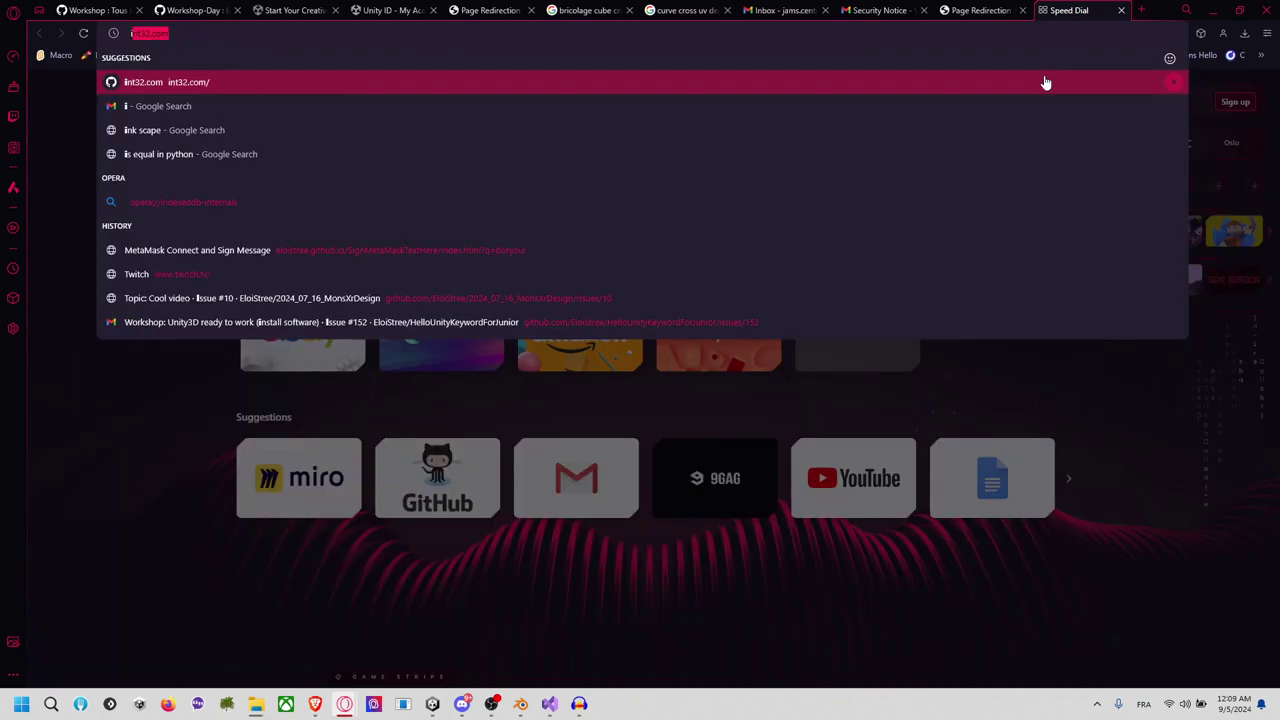
{"action": "type", "text": "tch"}
{"action": "type", "text": ".io"}
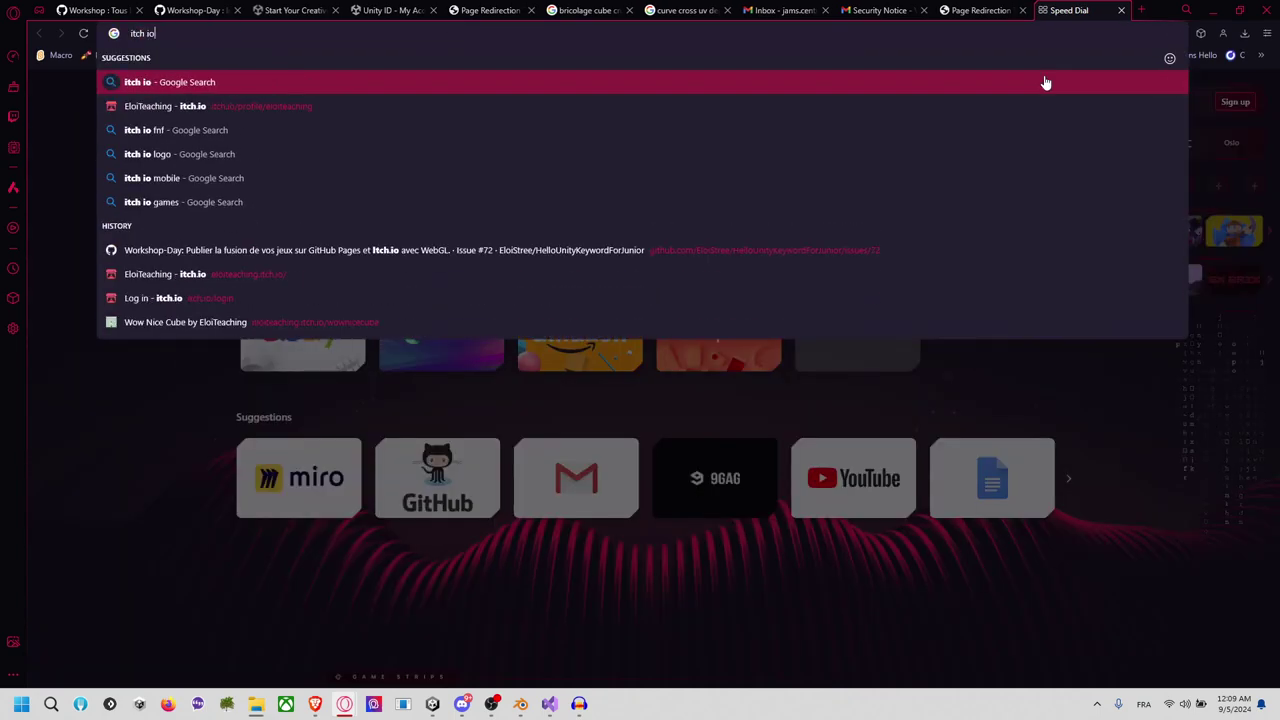
{"action": "key", "text": "Return"}
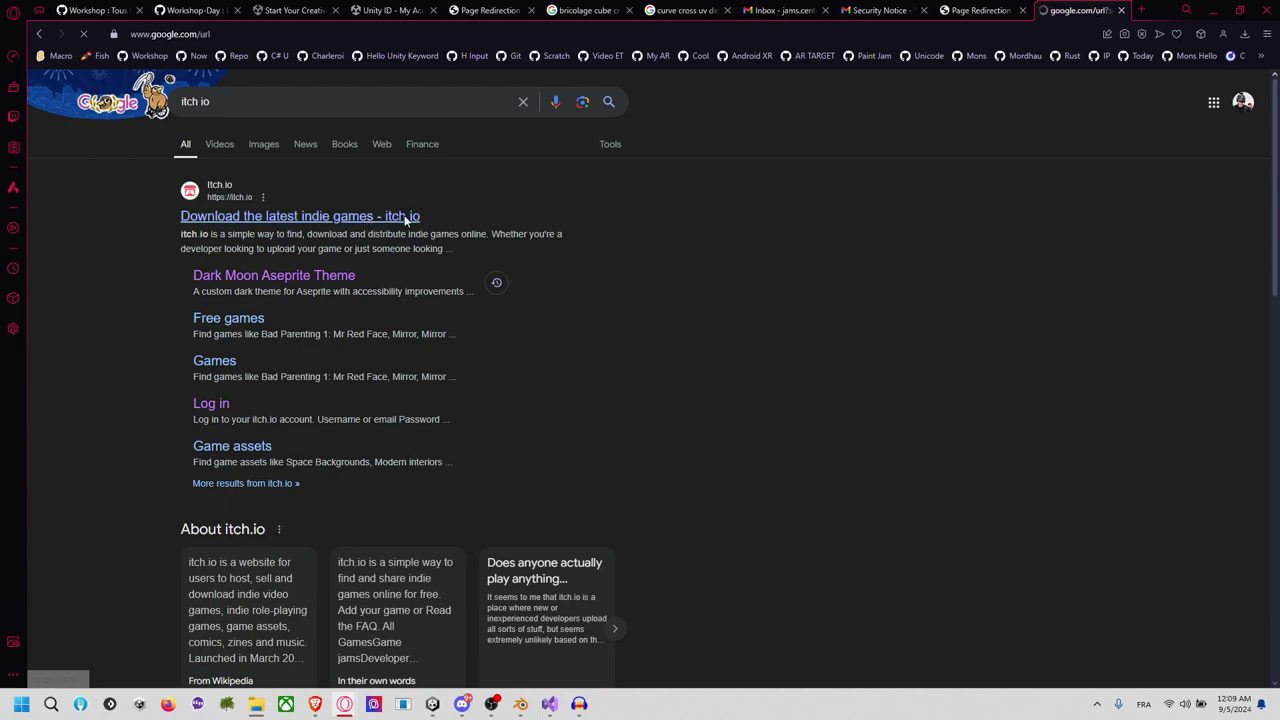
{"action": "left_click", "coordinate": [407, 218]}
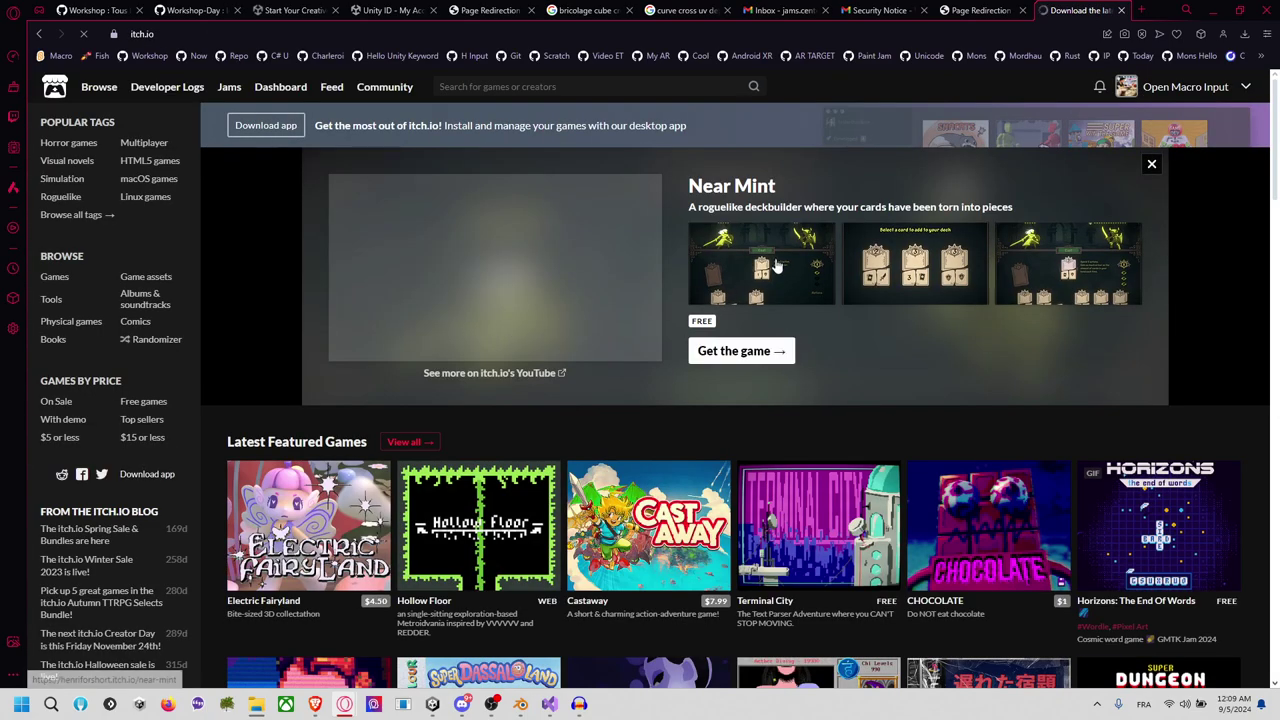
Step: Dismiss the featured banner, visit My Library, then reach the Creator Dashboard through the account menu
{"action": "left_click", "coordinate": [1151, 164]}
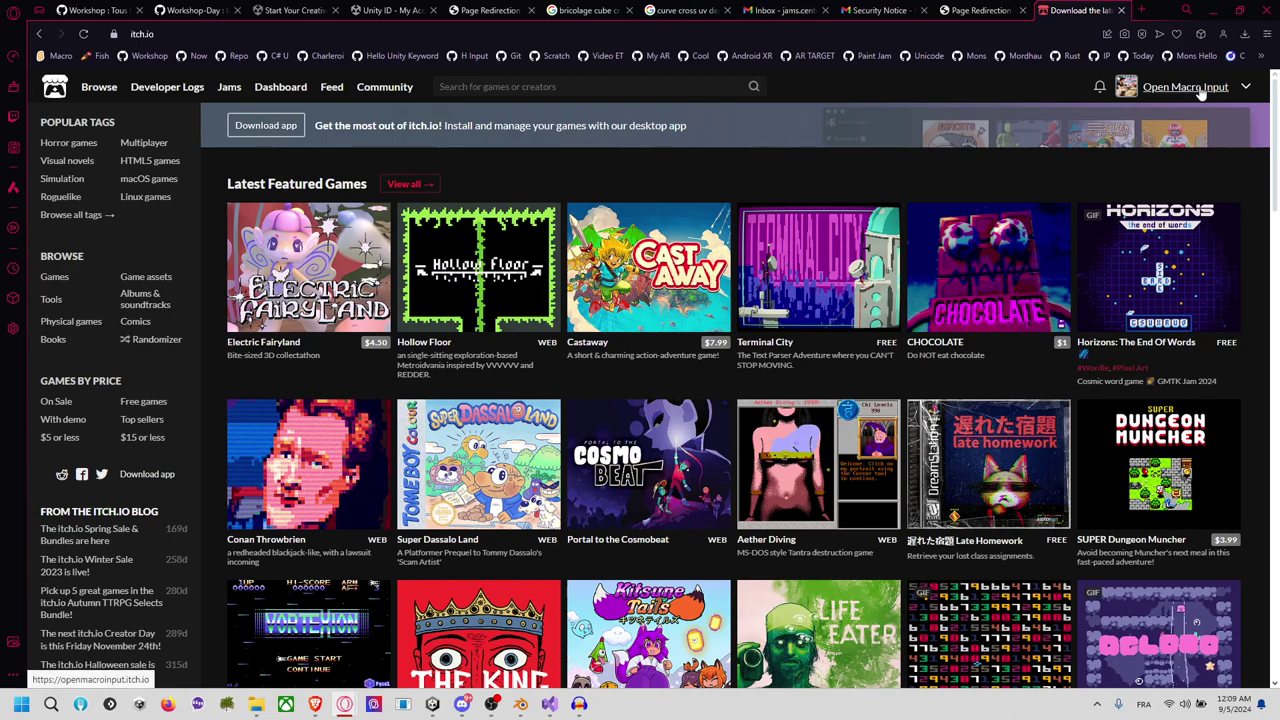
{"action": "left_click", "coordinate": [1200, 92]}
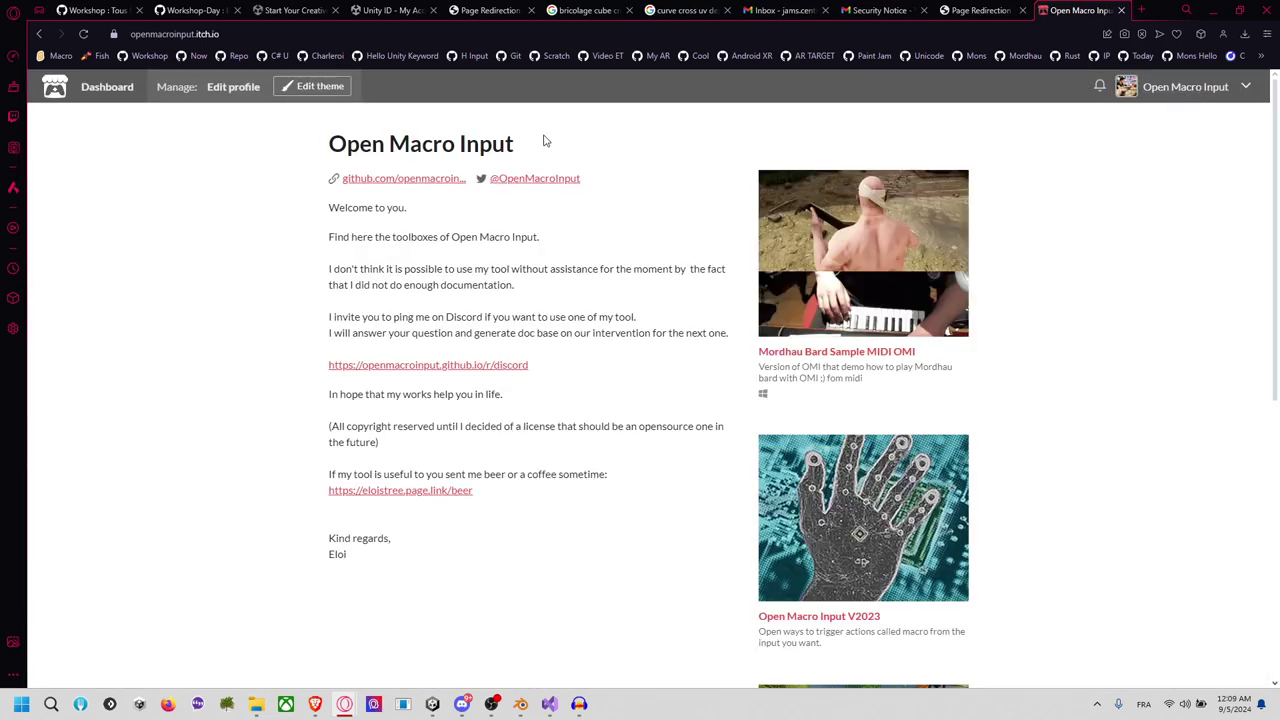
{"action": "left_click", "coordinate": [1198, 90]}
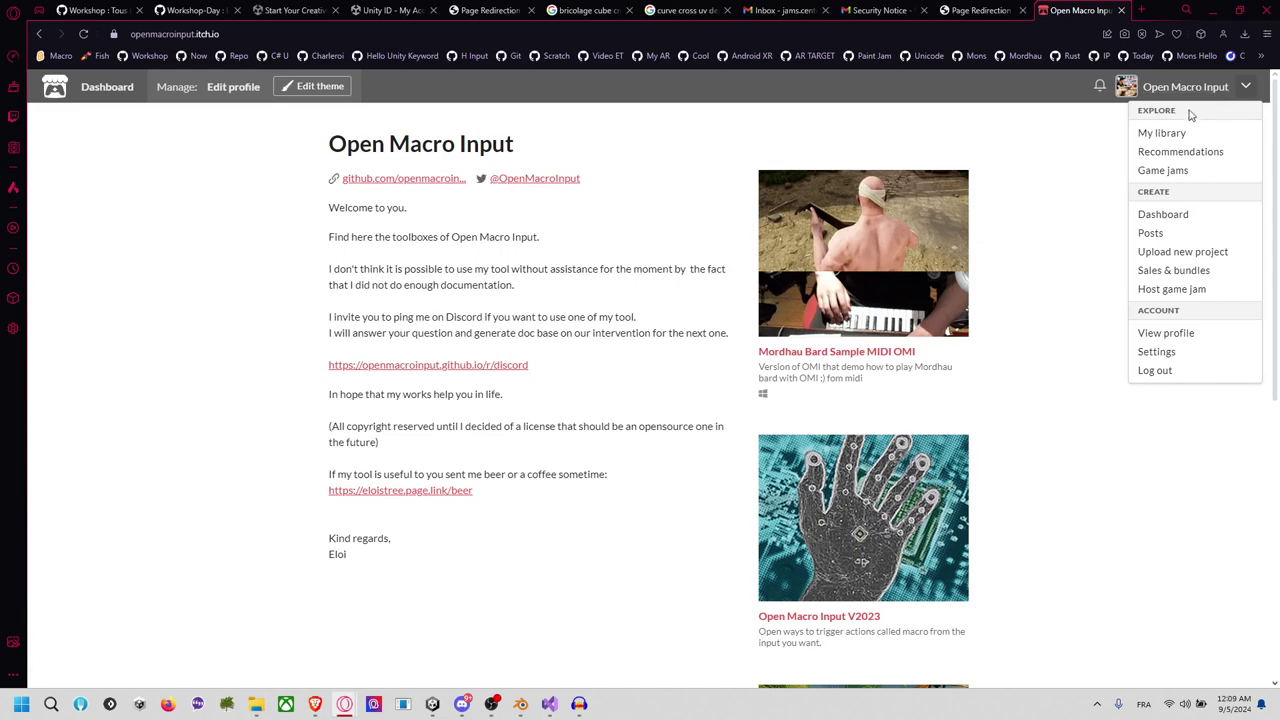
{"action": "left_click", "coordinate": [1160, 132]}
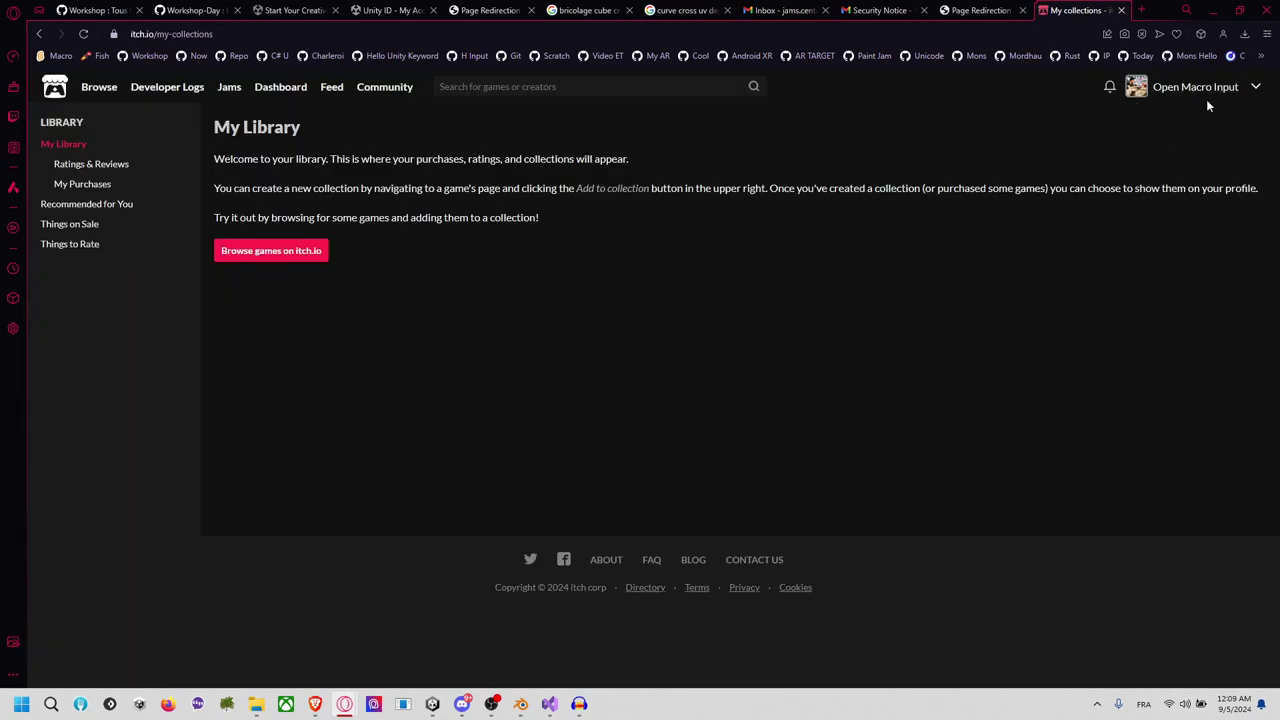
{"action": "left_click", "coordinate": [1255, 89]}
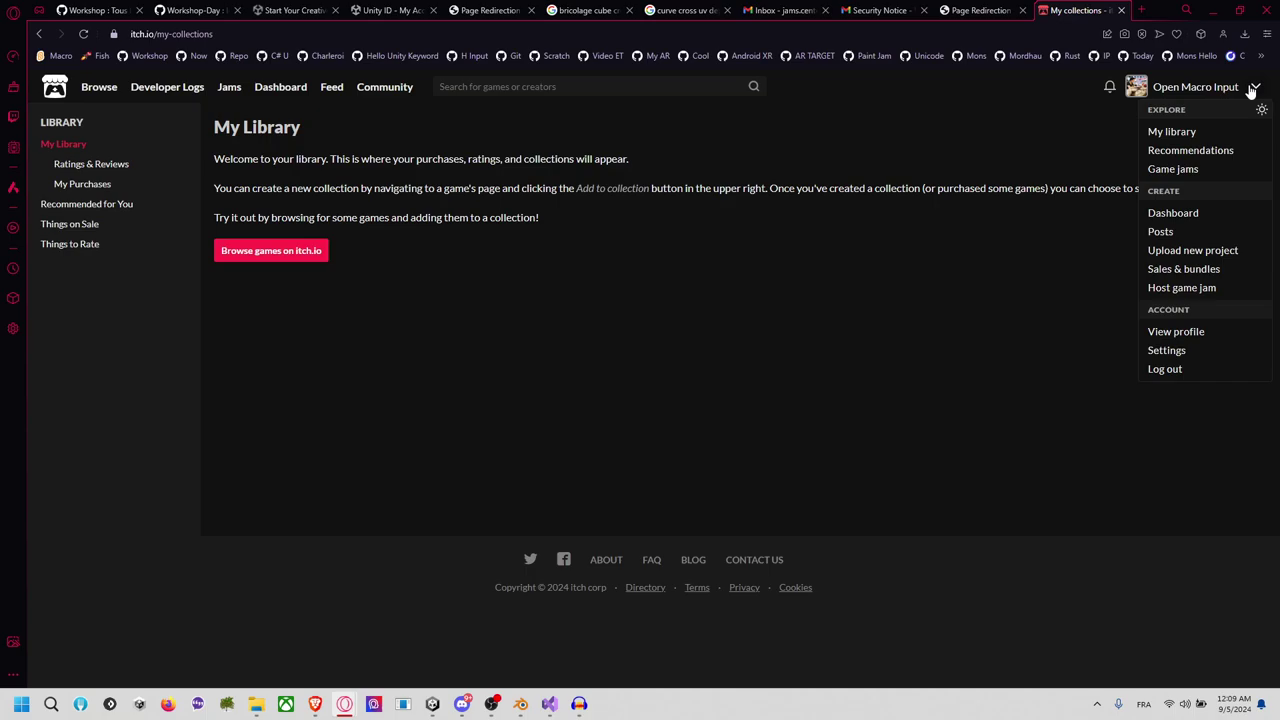
{"action": "left_click", "coordinate": [1180, 216]}
{"action": "left_click", "coordinate": [1245, 92]}
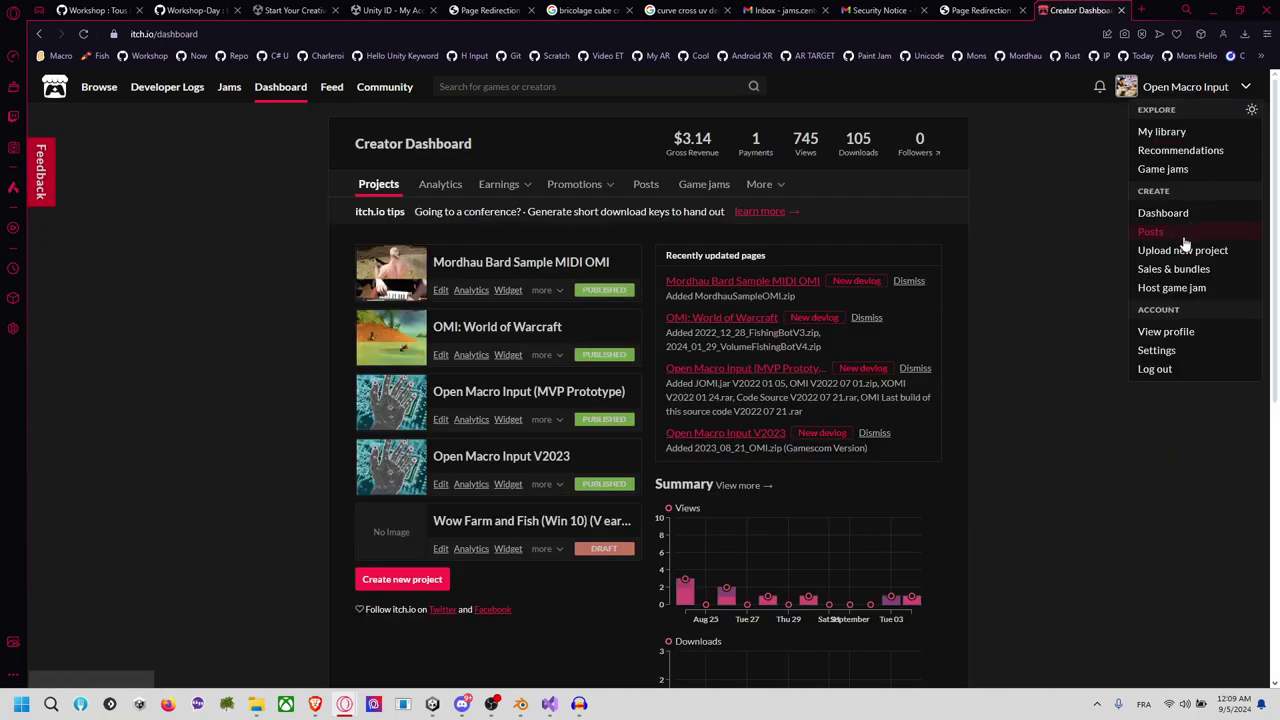
Step: Start a new itch.io project titled My Little Cube with the URL slug mylittlecube
{"action": "left_click", "coordinate": [1183, 250]}
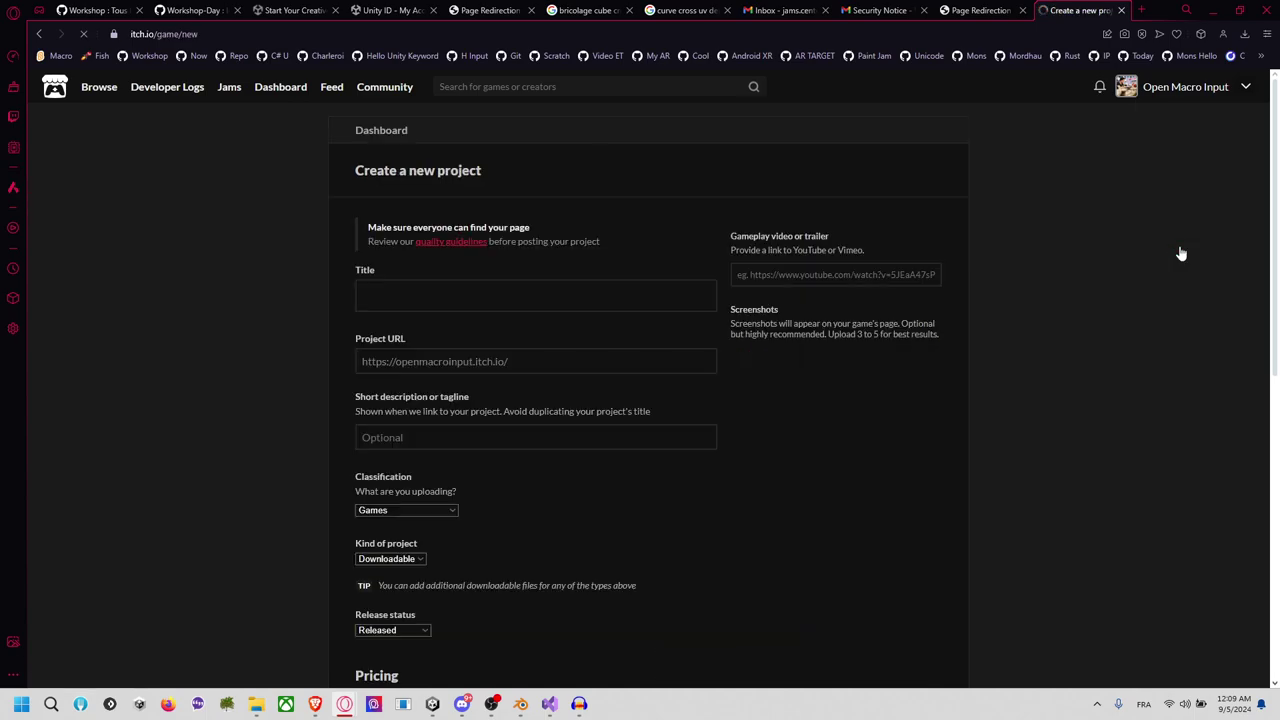
{"action": "left_click", "coordinate": [488, 302]}
{"action": "type", "text": "My Little Cube"}
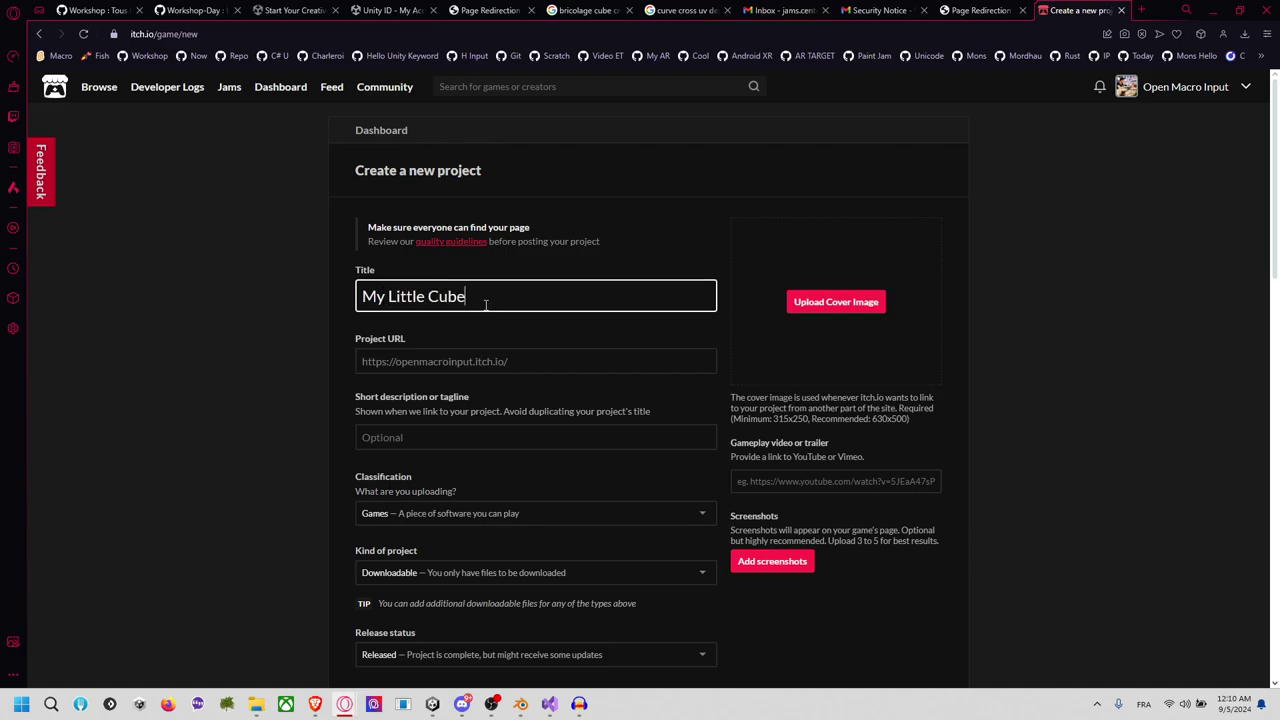
{"action": "left_click", "coordinate": [562, 369]}
{"action": "key", "text": "ctrl+a"}
{"action": "type", "text": "my"}
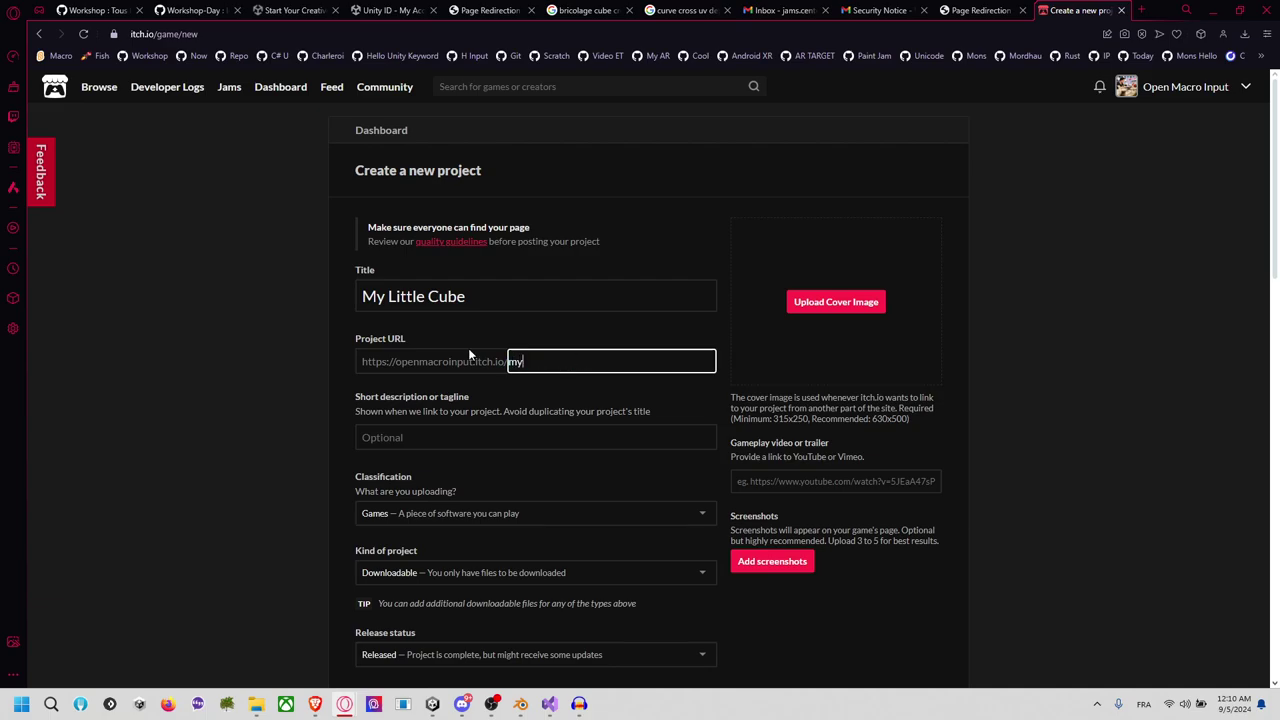
{"action": "type", "text": "littlecube"}
{"action": "scroll", "coordinate": [468, 348], "scroll_direction": "down", "scroll_amount": 2}
Step: Take a Snipping Tool screenshot of Unity's scene and game views
{"action": "left_click", "coordinate": [838, 116]}
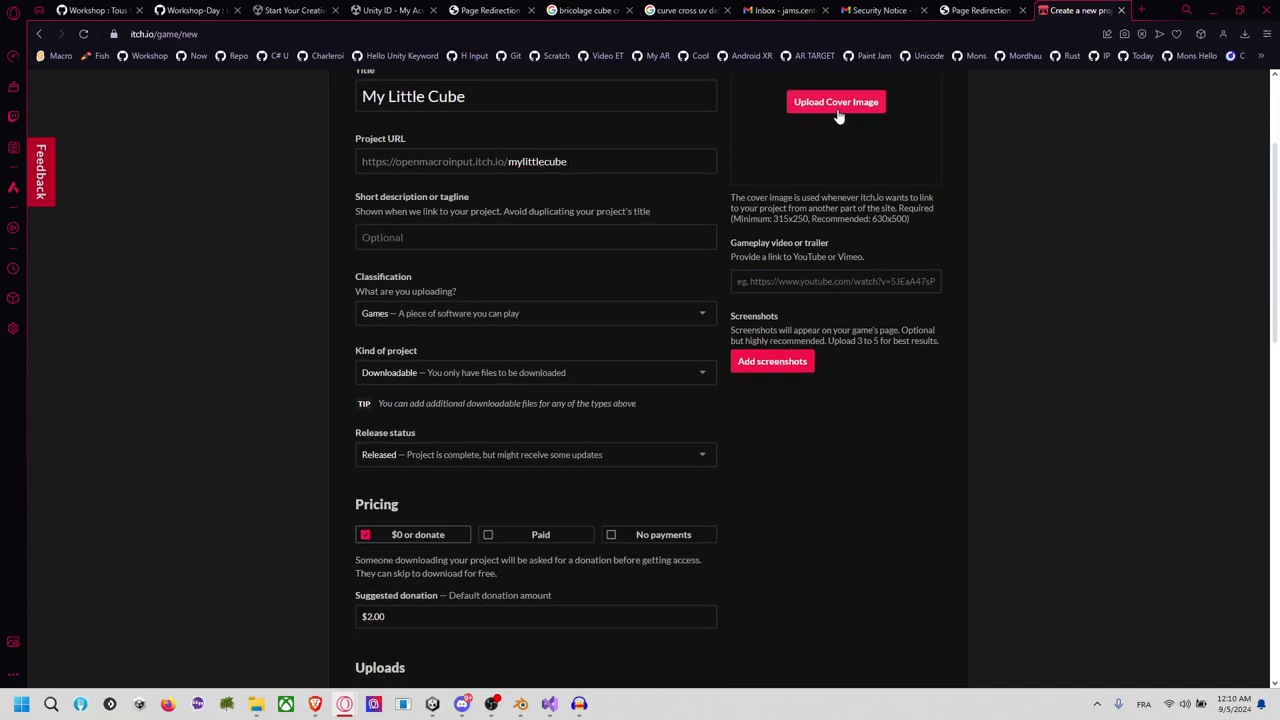
{"action": "left_click", "coordinate": [1001, 207]}
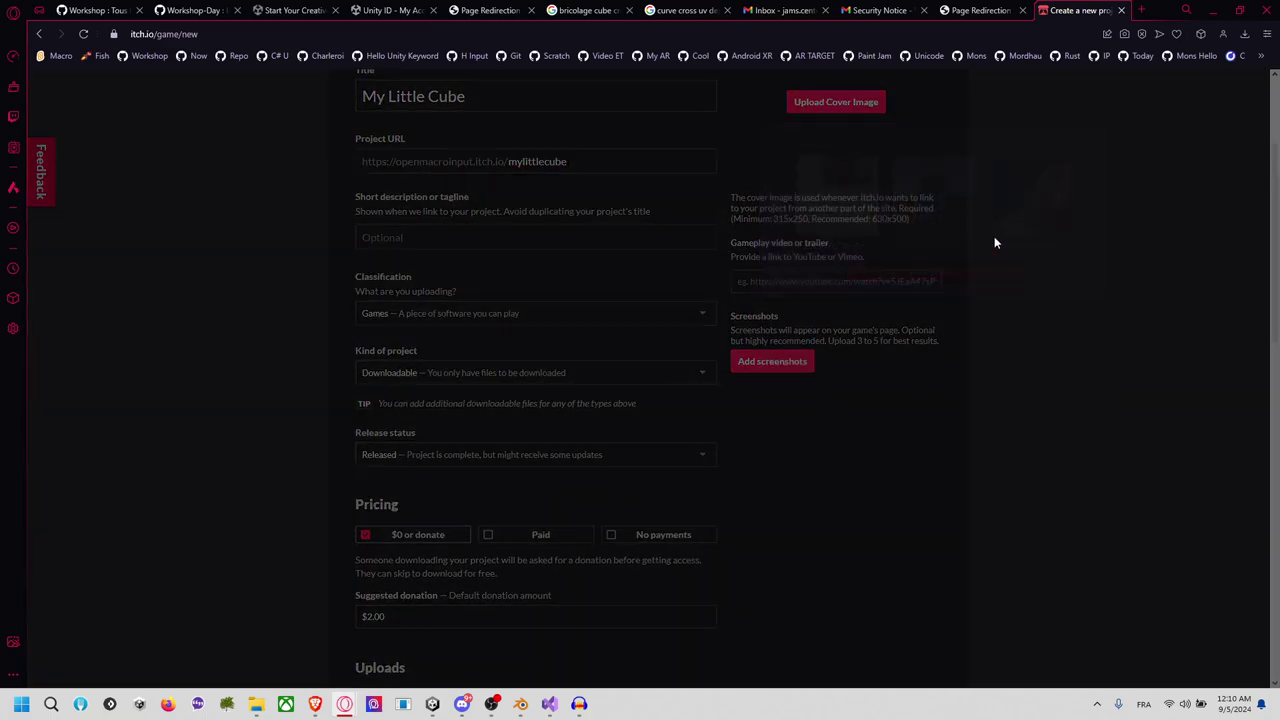
{"action": "scroll", "coordinate": [894, 250], "scroll_direction": "up", "scroll_amount": 2}
{"action": "key", "text": "alt+Tab"}
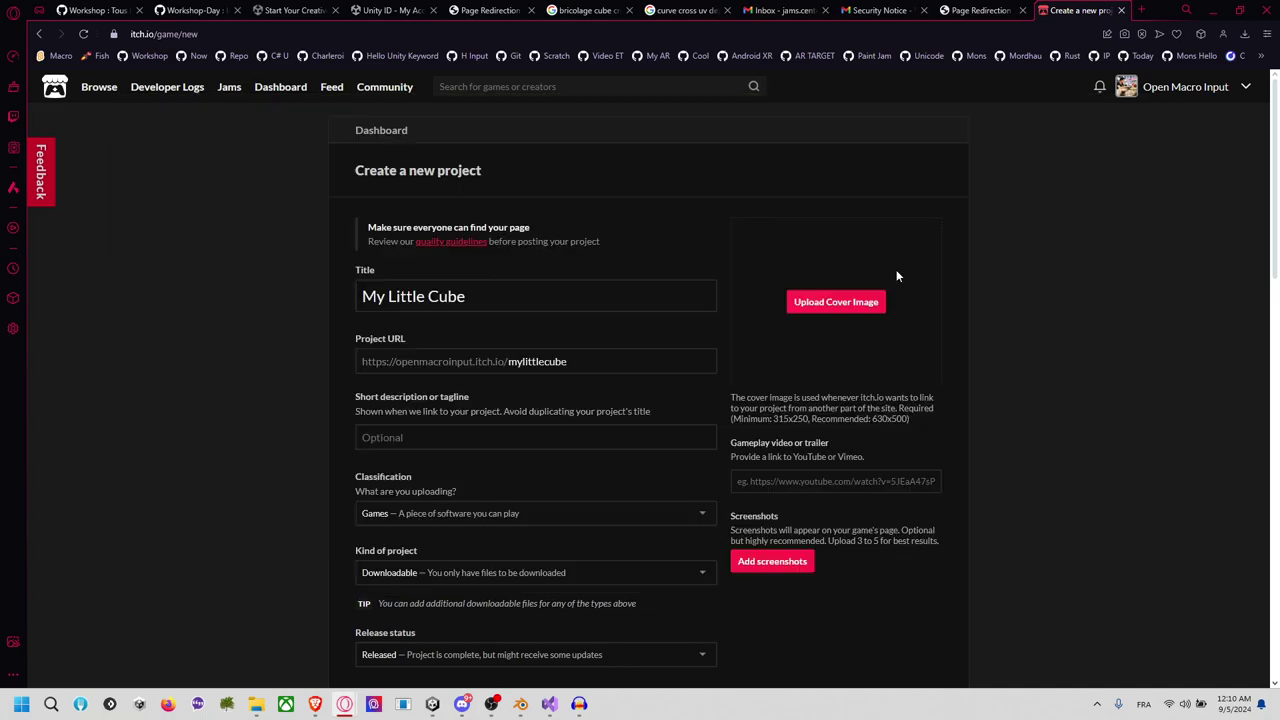
{"action": "key", "text": "alt+Tab"}
{"action": "key", "text": "Tab"}
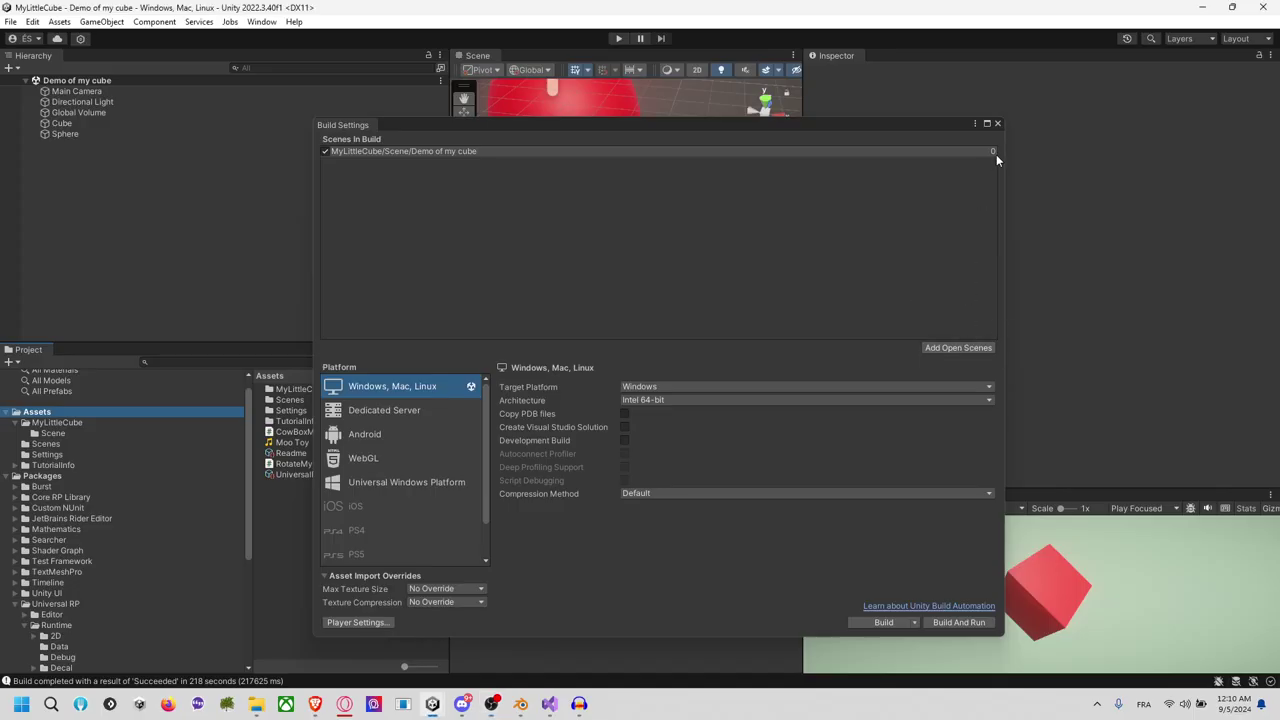
{"action": "left_click", "coordinate": [997, 124]}
{"action": "key", "text": "super+shift+s"}
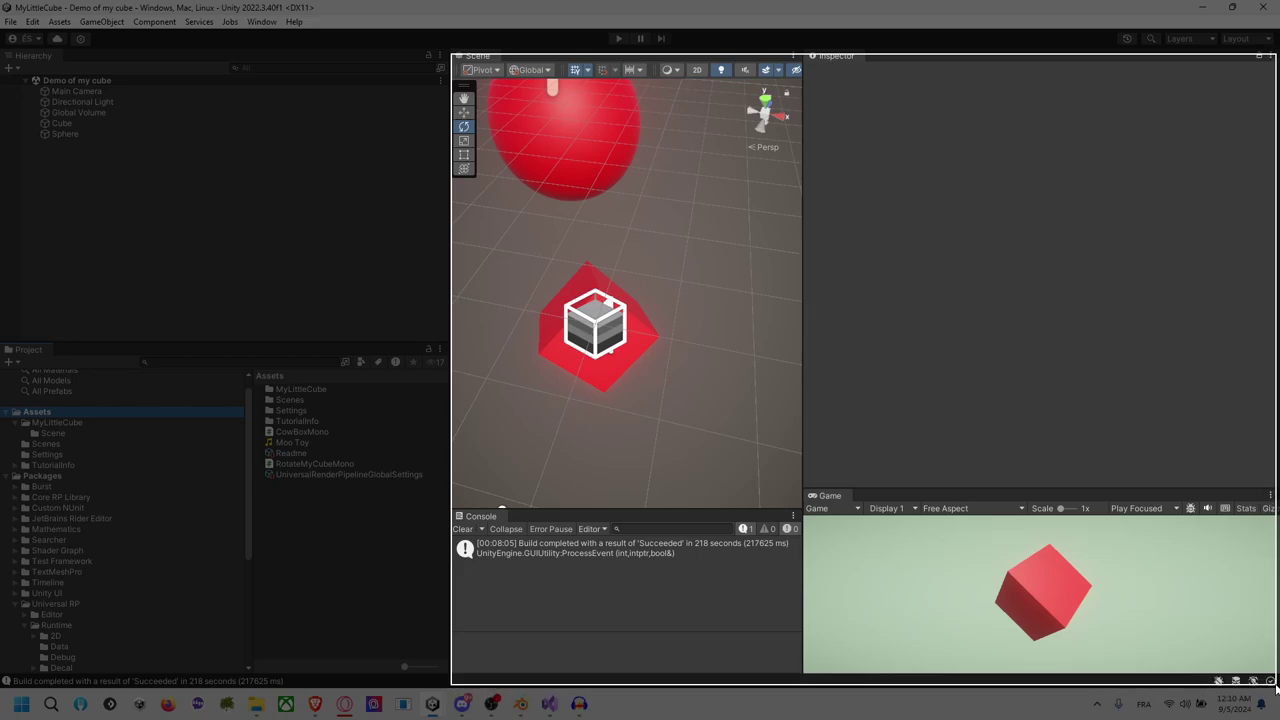
{"action": "left_click_drag", "start_coordinate": [451, 54], "coordinate": [1277, 686]}
Step: Upload the new screenshot as the project's cover image
{"action": "key", "text": "alt+Tab"}
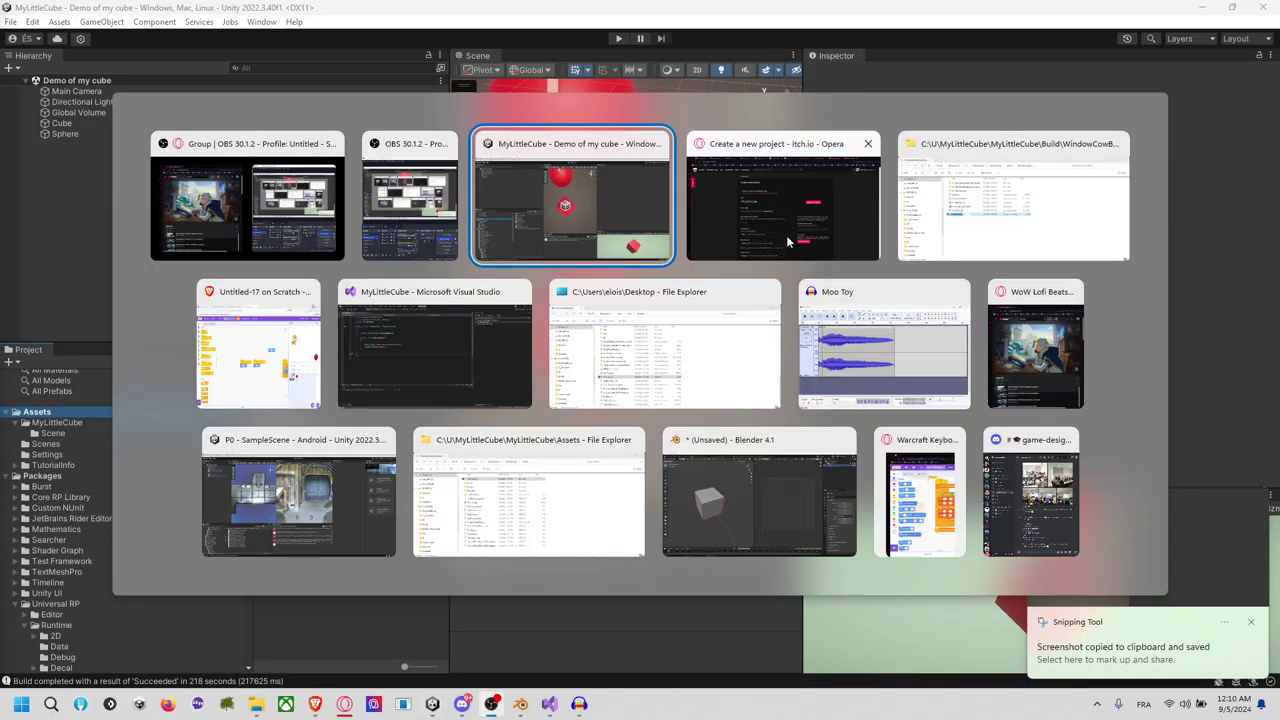
{"action": "left_click", "coordinate": [786, 235]}
{"action": "left_click", "coordinate": [843, 298]}
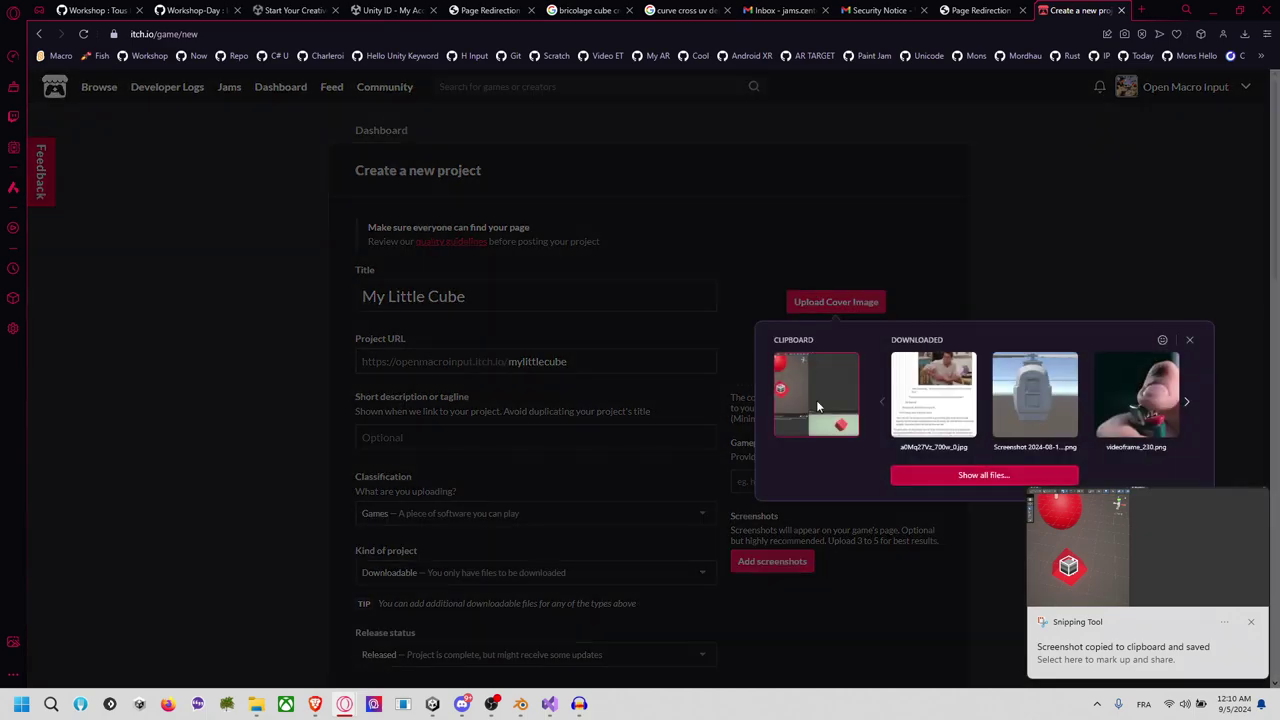
{"action": "left_click", "coordinate": [842, 377]}
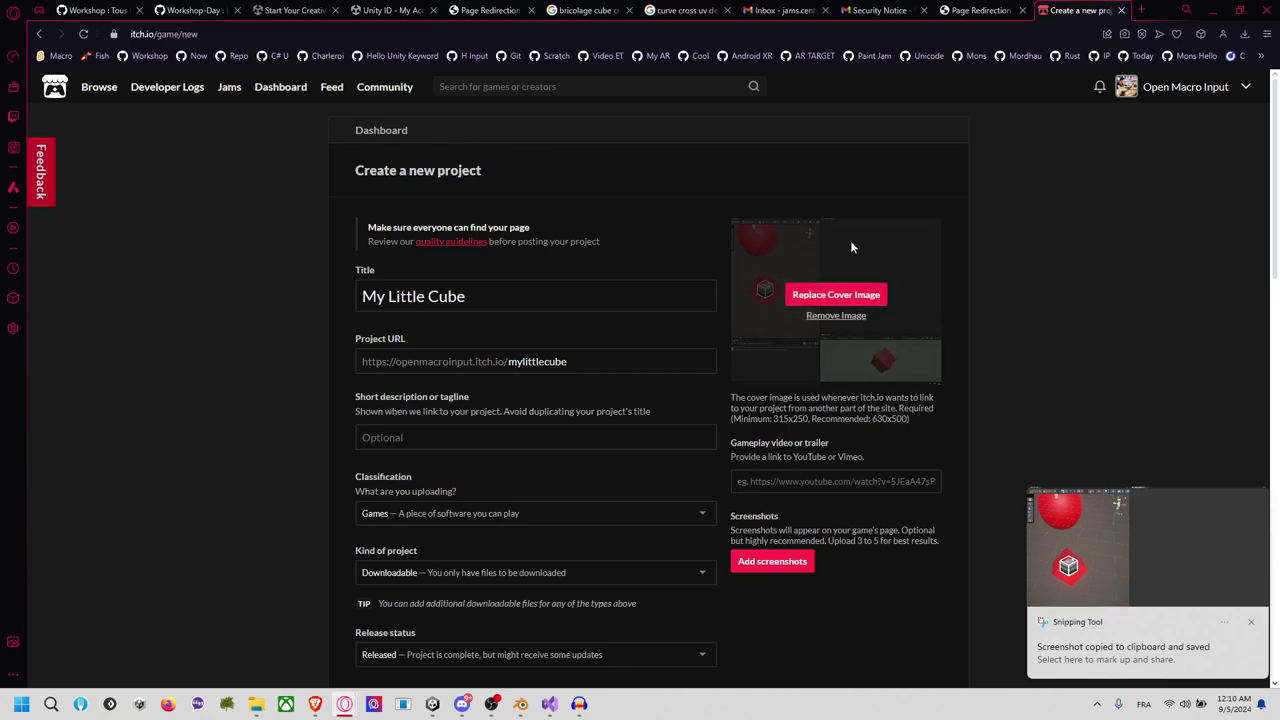
Step: In the Upload files chooser showing all files, navigate to the pasted WindowCowBox build folder path
{"action": "scroll", "coordinate": [594, 360], "scroll_direction": "down", "scroll_amount": 3}
{"action": "scroll", "coordinate": [622, 370], "scroll_direction": "down", "scroll_amount": 2}
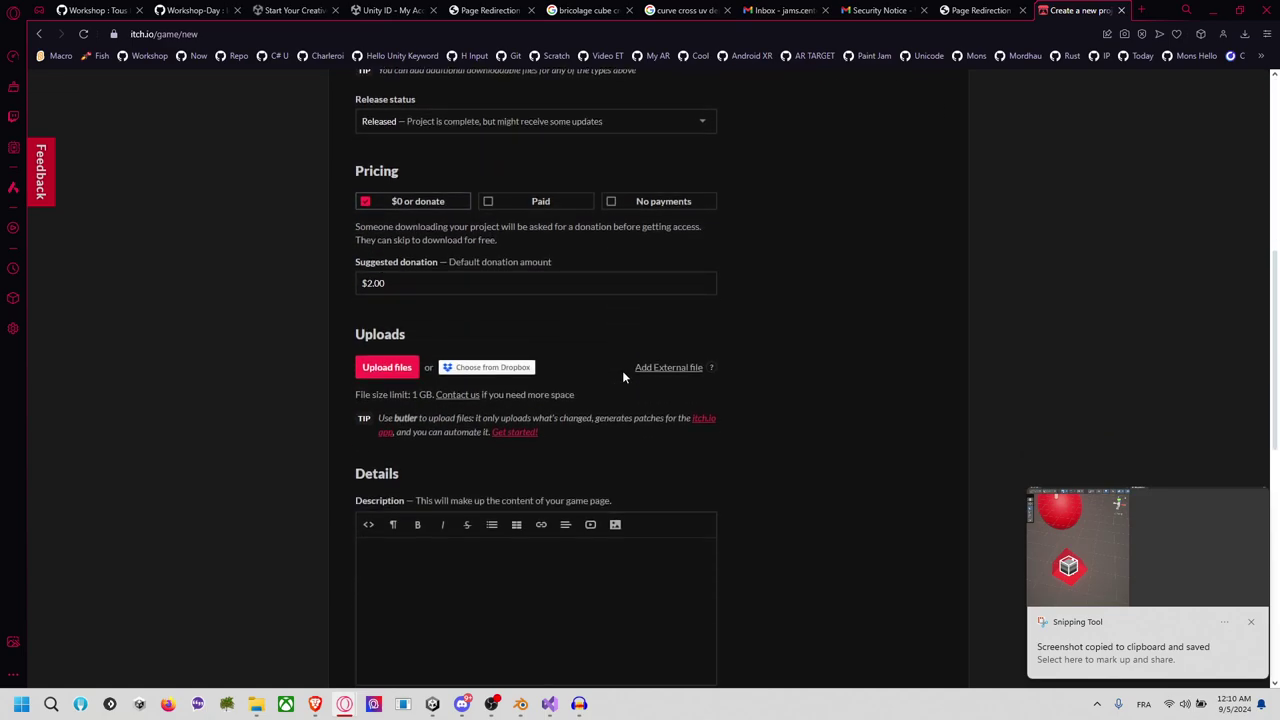
{"action": "scroll", "coordinate": [440, 335], "scroll_direction": "down", "scroll_amount": 1}
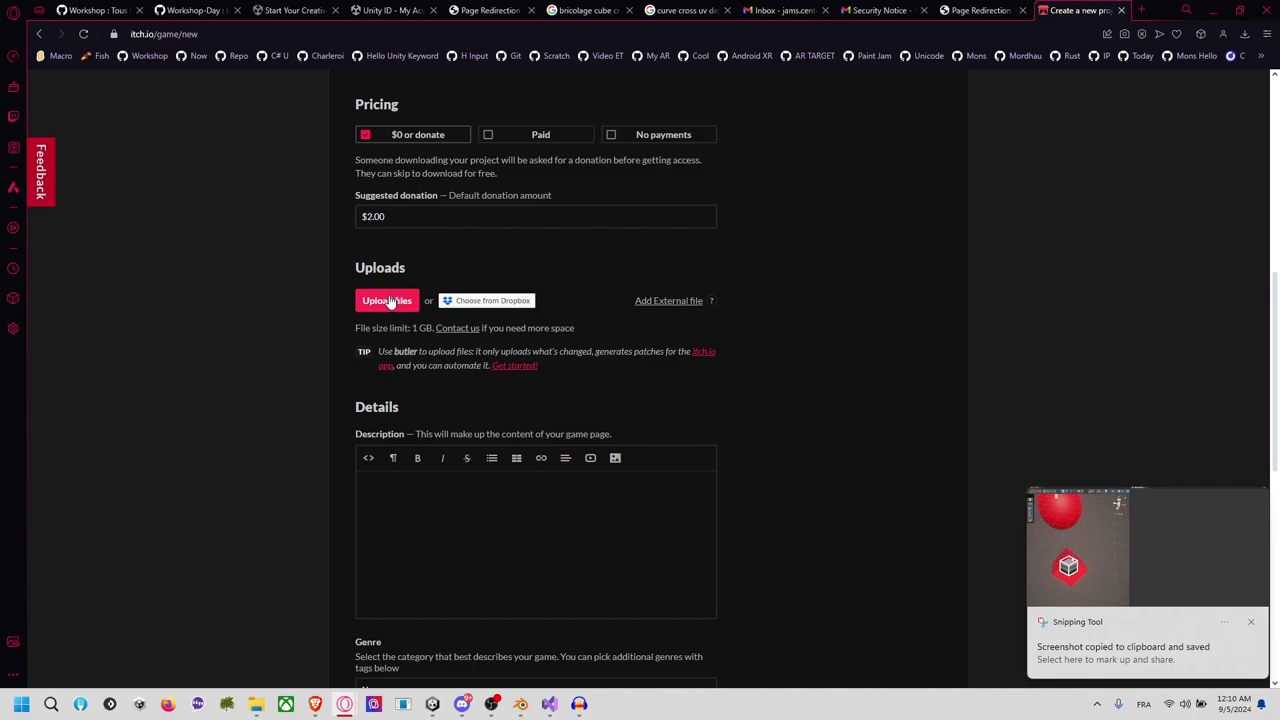
{"action": "left_click", "coordinate": [390, 301]}
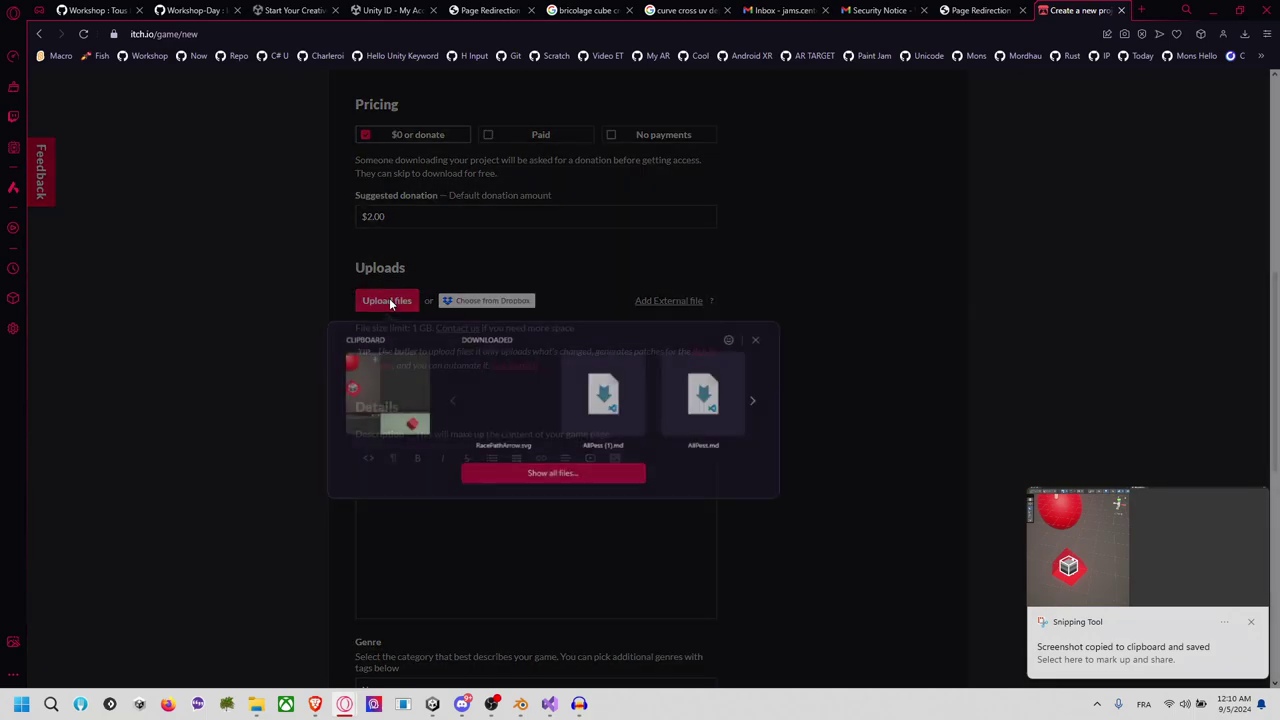
{"action": "left_click", "coordinate": [549, 474]}
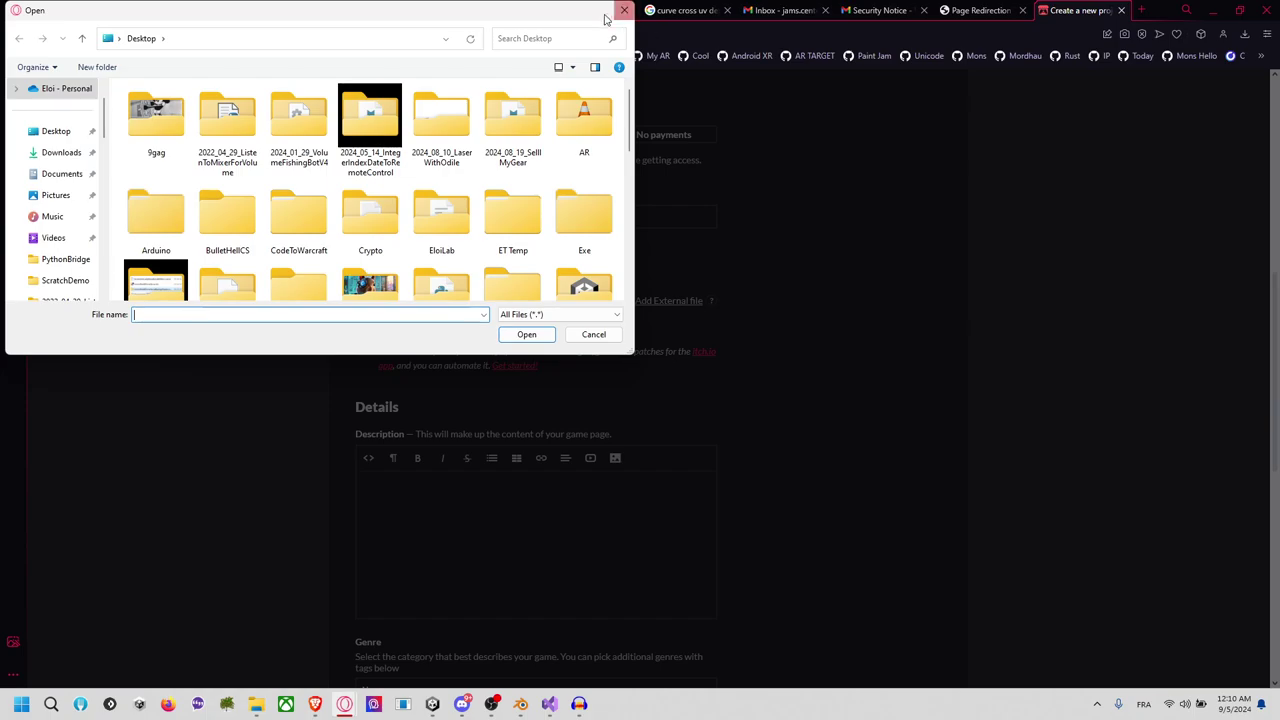
{"action": "key", "text": "alt+Tab"}
{"action": "key", "text": "alt+Tab"}
{"action": "key", "text": "alt+Tab"}
{"action": "key", "text": "alt+Tab"}
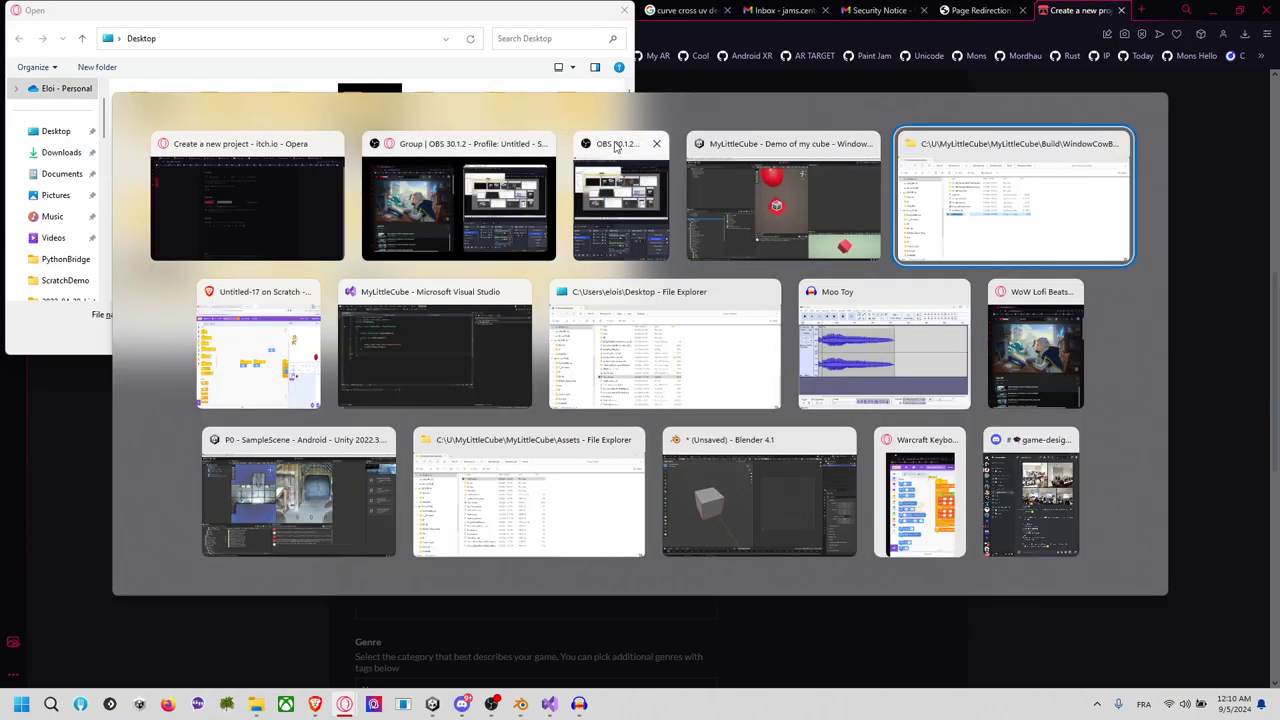
{"action": "left_click", "coordinate": [832, 46]}
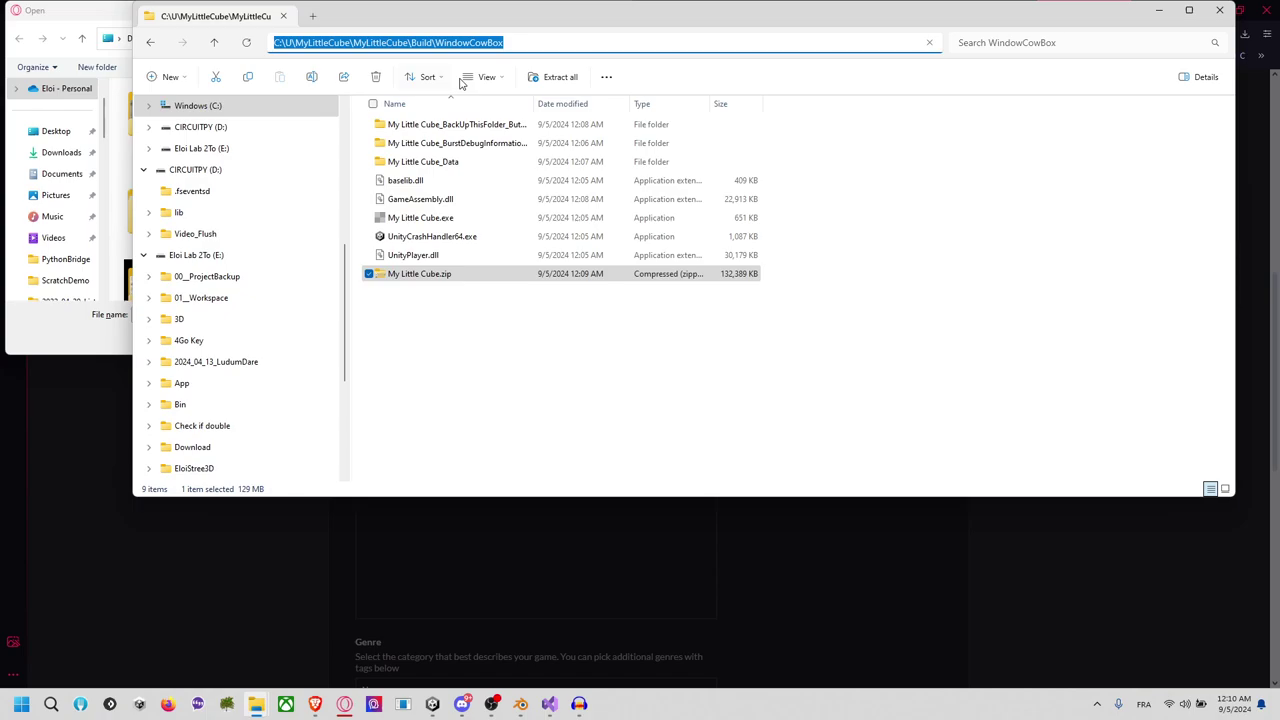
{"action": "left_click", "coordinate": [100, 27]}
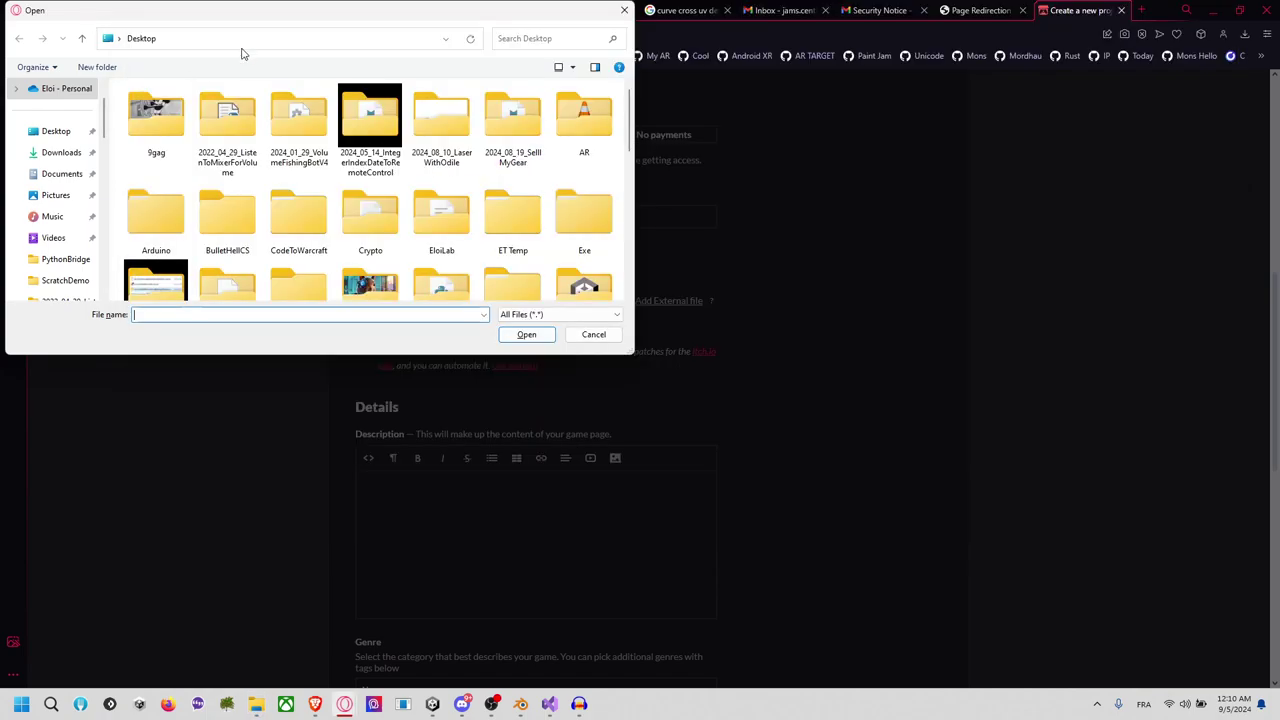
{"action": "left_click", "coordinate": [252, 40]}
{"action": "type", "text": "C:\\U\\MyLittleCube\\MyLittleCube\\Build\\WindowCowBox"}
{"action": "key", "text": "Return"}
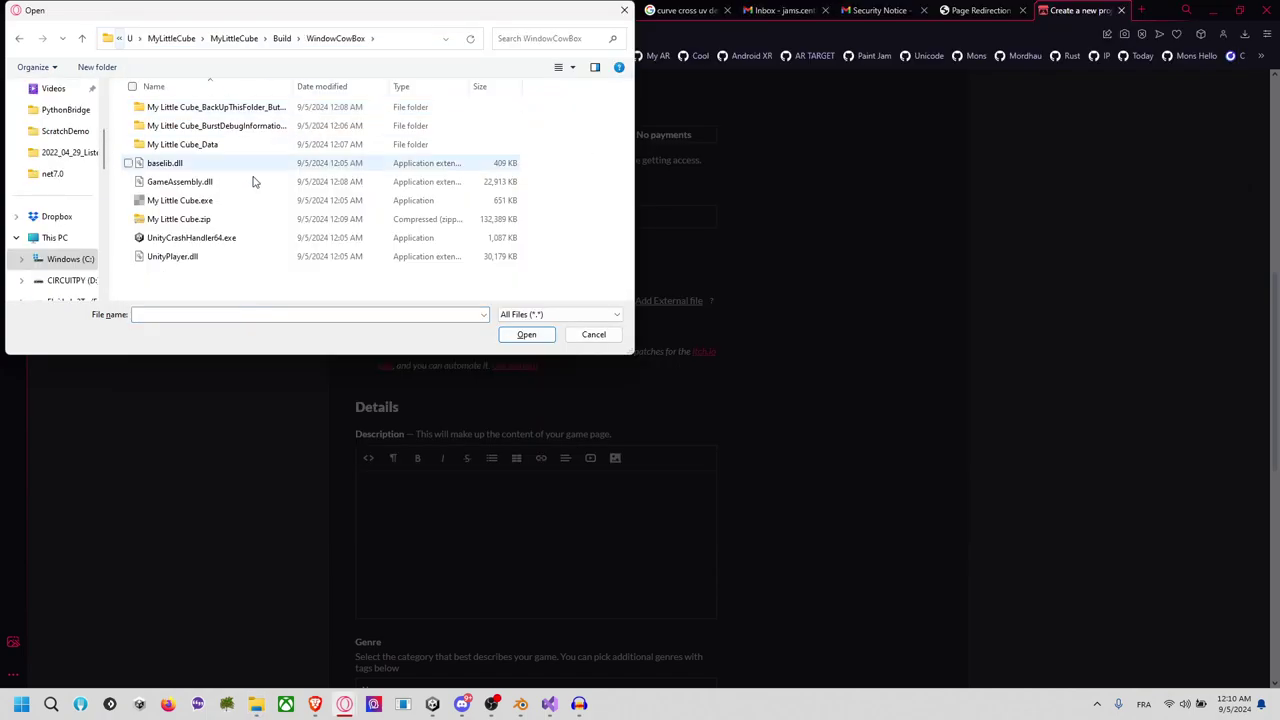
Step: Start uploading My Little Cube.zip to the project, then switch back to Unity
{"action": "left_click", "coordinate": [214, 219]}
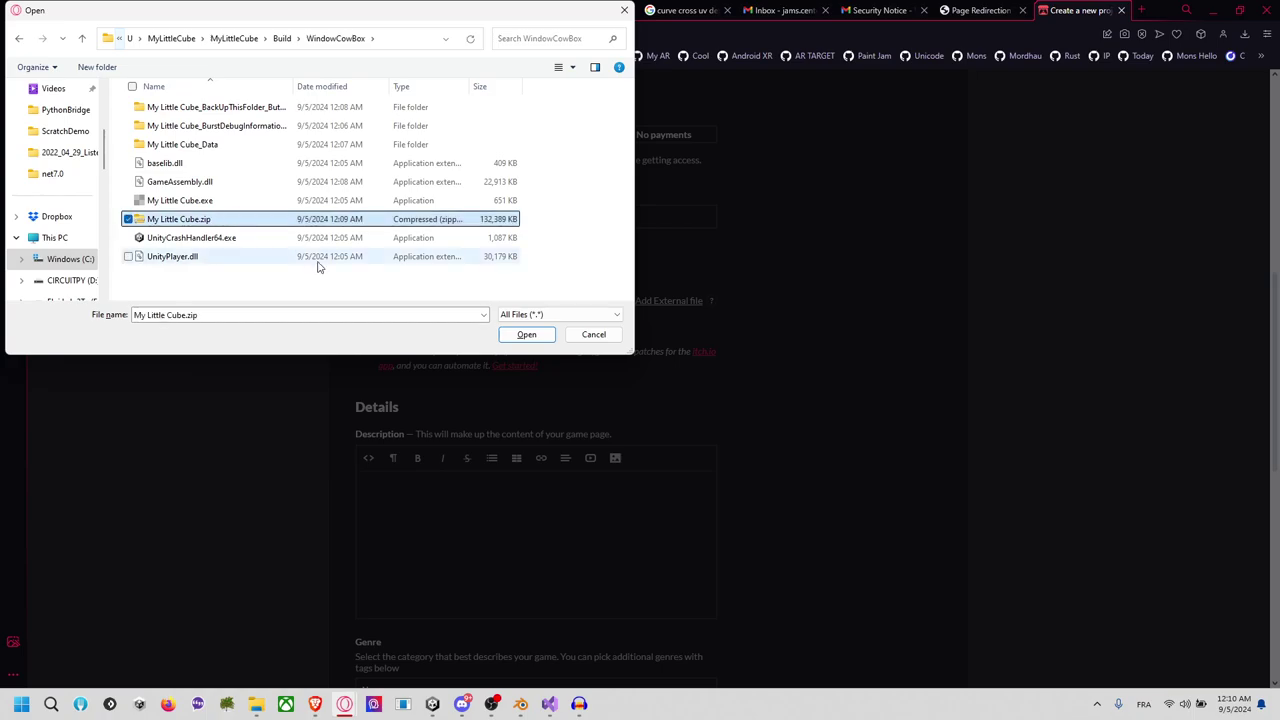
{"action": "left_click", "coordinate": [524, 334]}
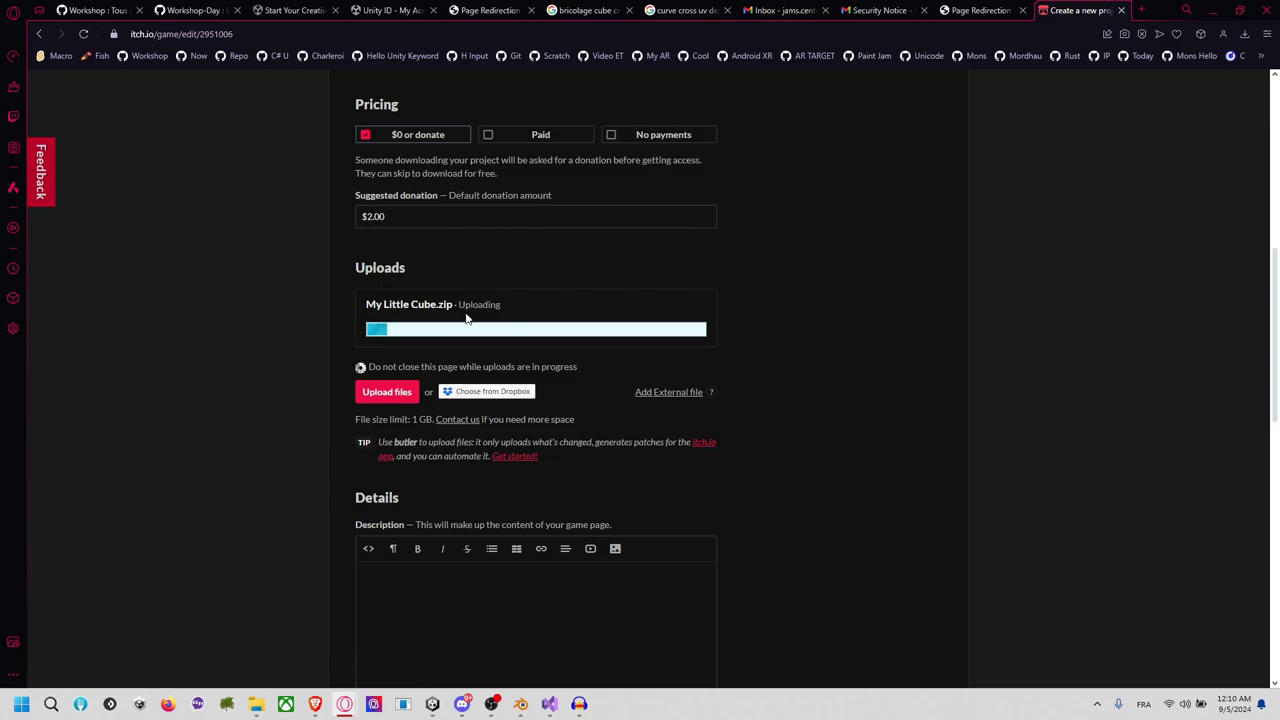
{"action": "scroll", "coordinate": [470, 343], "scroll_direction": "down", "scroll_amount": 1}
{"action": "scroll", "coordinate": [496, 343], "scroll_direction": "down", "scroll_amount": 2}
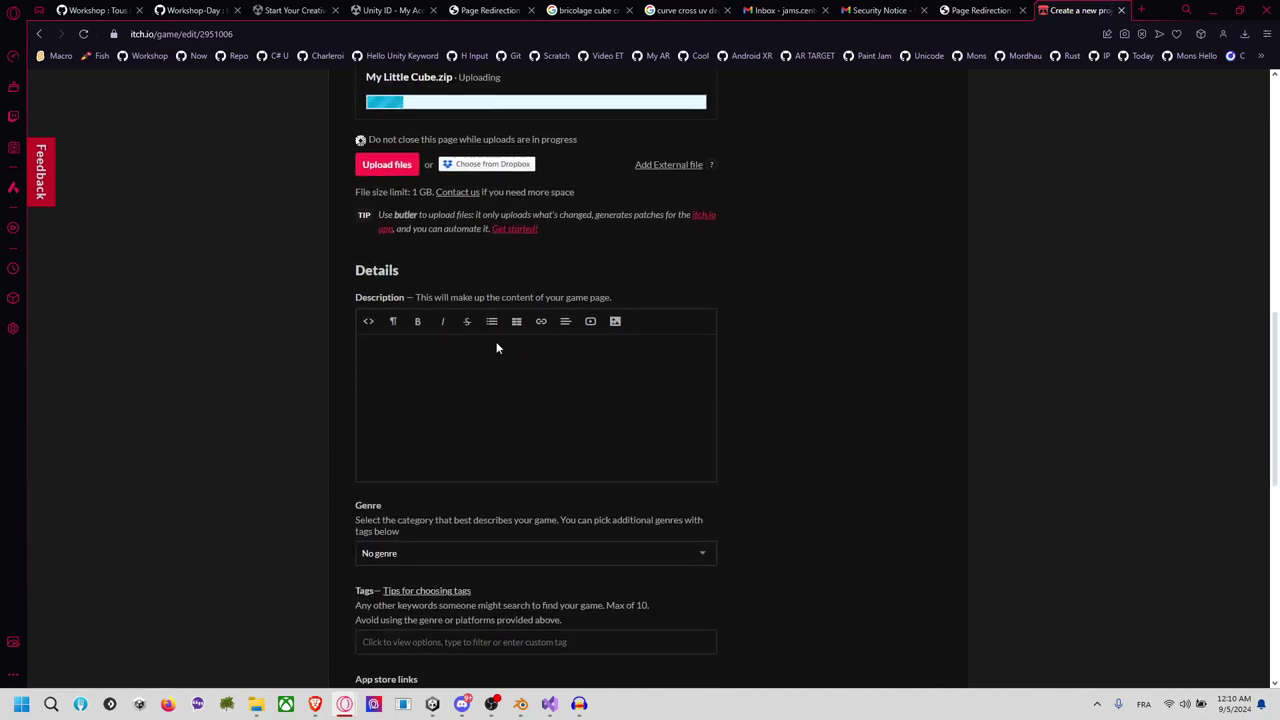
{"action": "scroll", "coordinate": [496, 343], "scroll_direction": "down", "scroll_amount": 4}
{"action": "scroll", "coordinate": [485, 392], "scroll_direction": "down", "scroll_amount": 2}
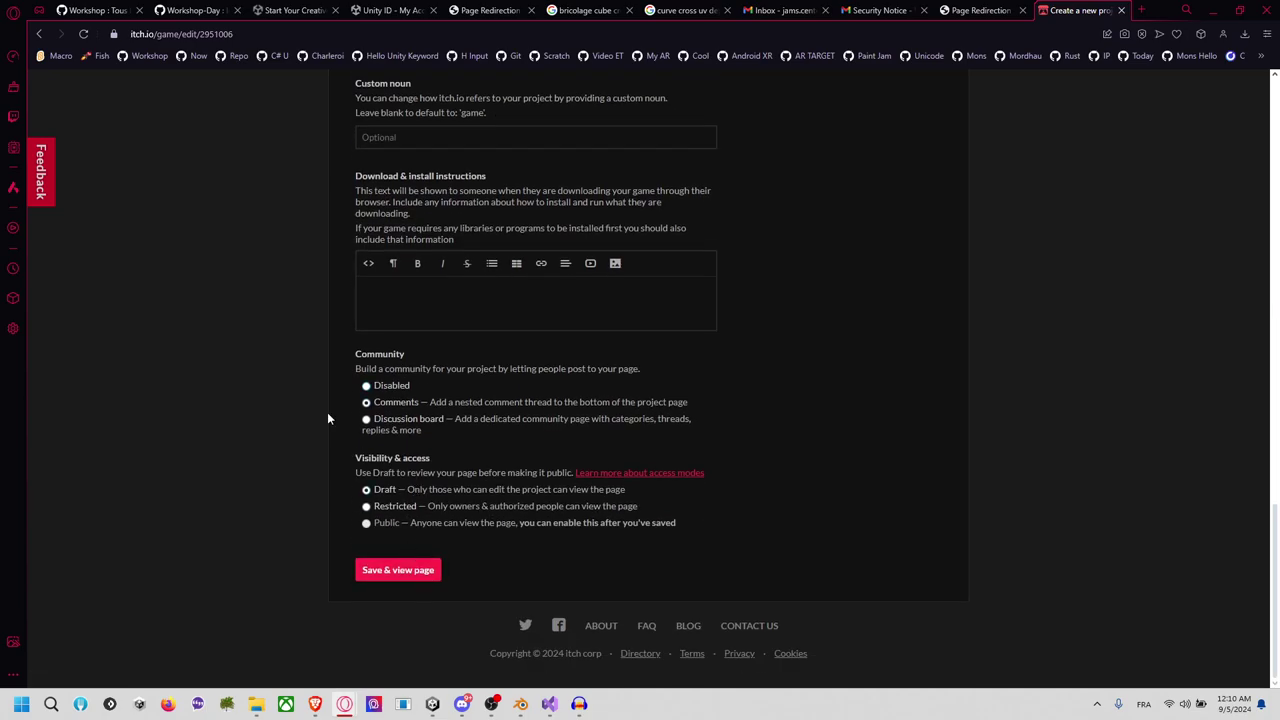
{"action": "scroll", "coordinate": [366, 470], "scroll_direction": "up", "scroll_amount": 3}
{"action": "scroll", "coordinate": [360, 457], "scroll_direction": "up", "scroll_amount": 3}
{"action": "scroll", "coordinate": [389, 451], "scroll_direction": "up", "scroll_amount": 3}
{"action": "key", "text": "alt+Tab"}
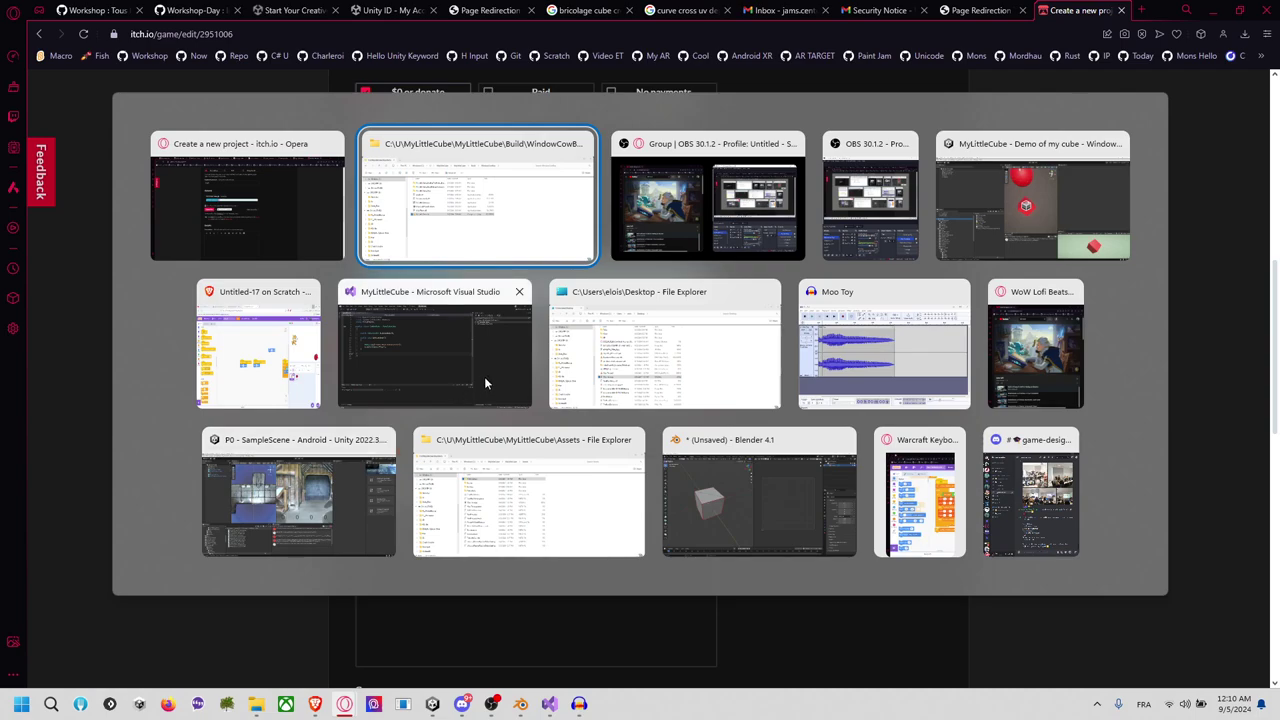
{"action": "key", "text": "alt+Tab"}
{"action": "key", "text": "alt+Tab"}
{"action": "key", "text": "alt+Tab"}
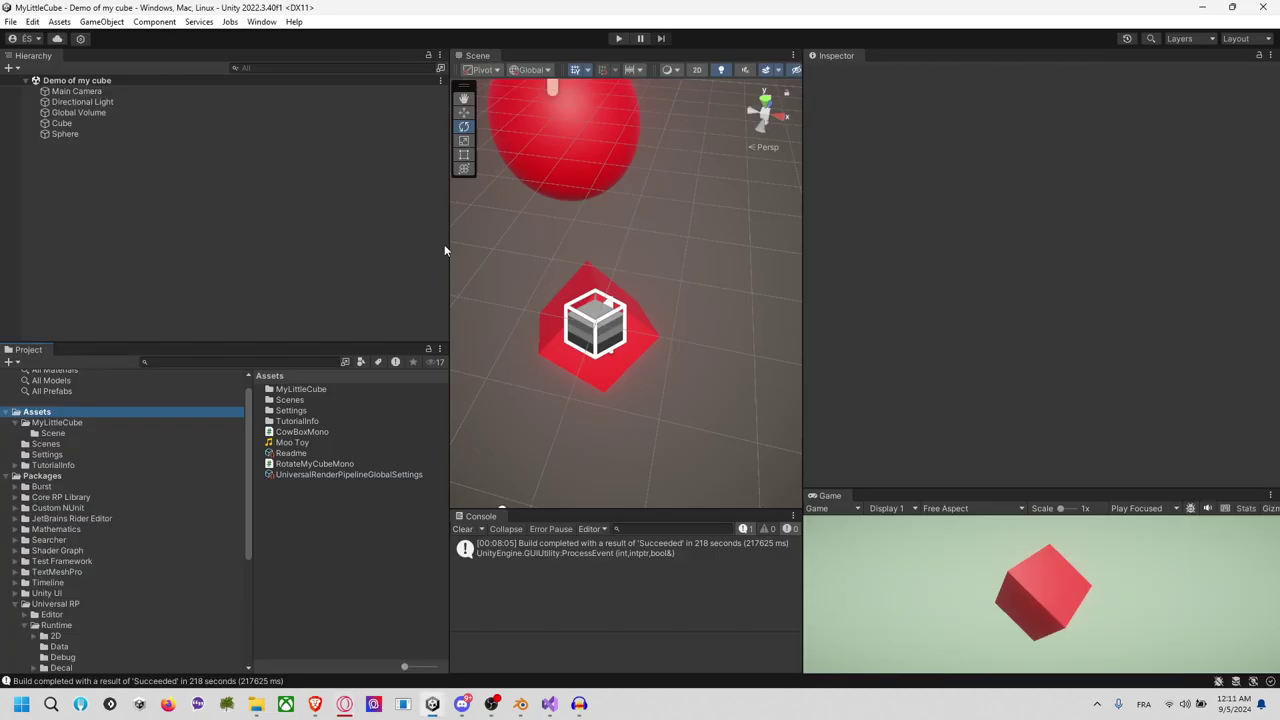
Step: Open Build Settings with WebGL selected and go to its Player Settings
{"action": "left_click", "coordinate": [8, 22]}
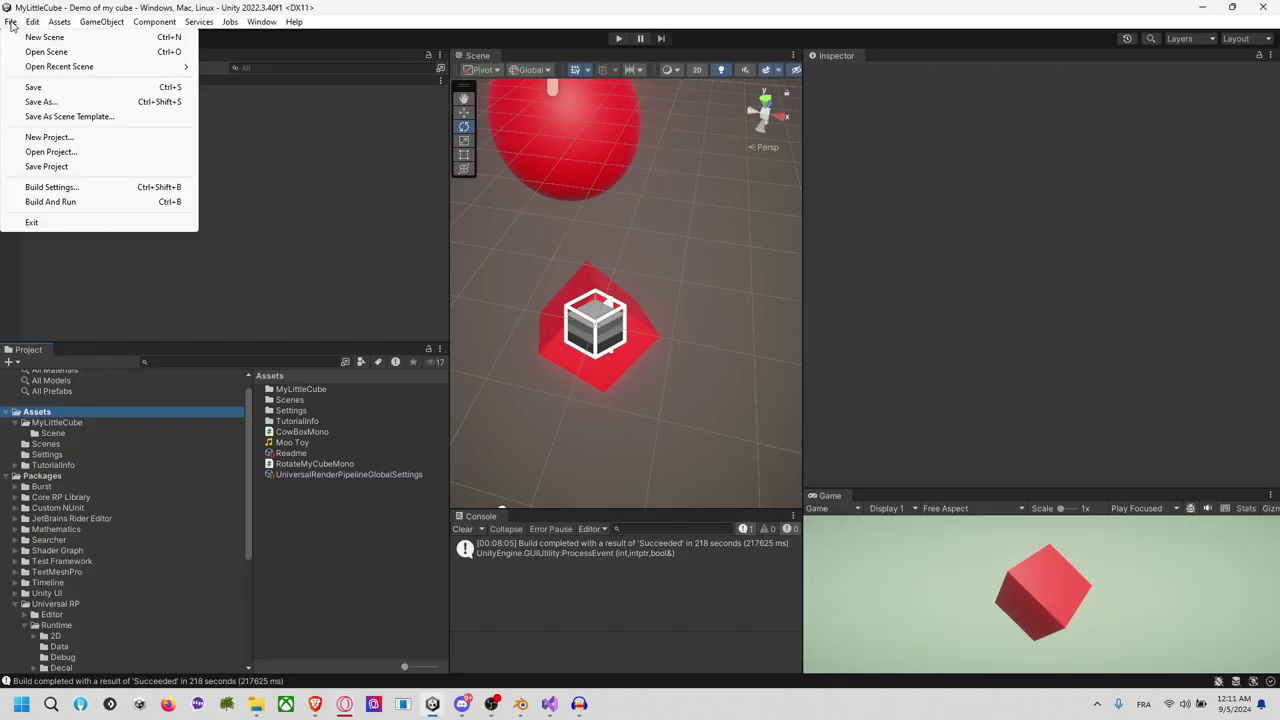
{"action": "left_click", "coordinate": [55, 184]}
{"action": "left_click", "coordinate": [416, 458]}
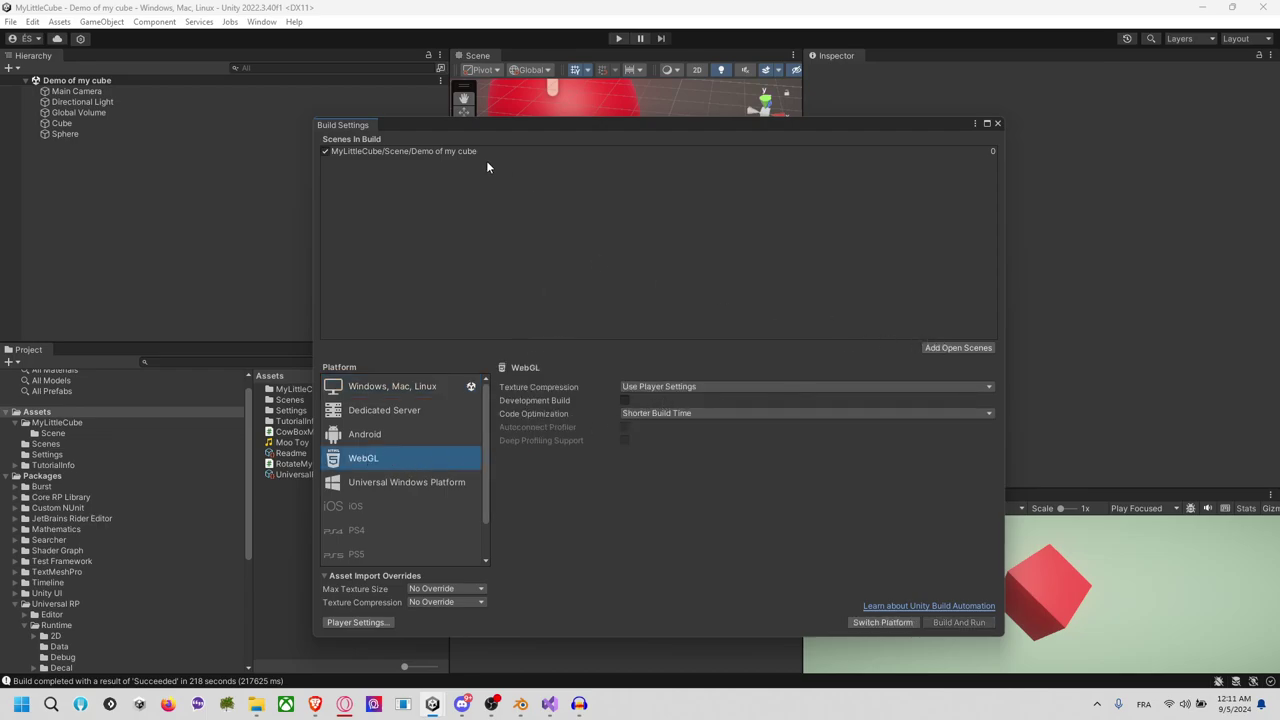
{"action": "left_click", "coordinate": [379, 623]}
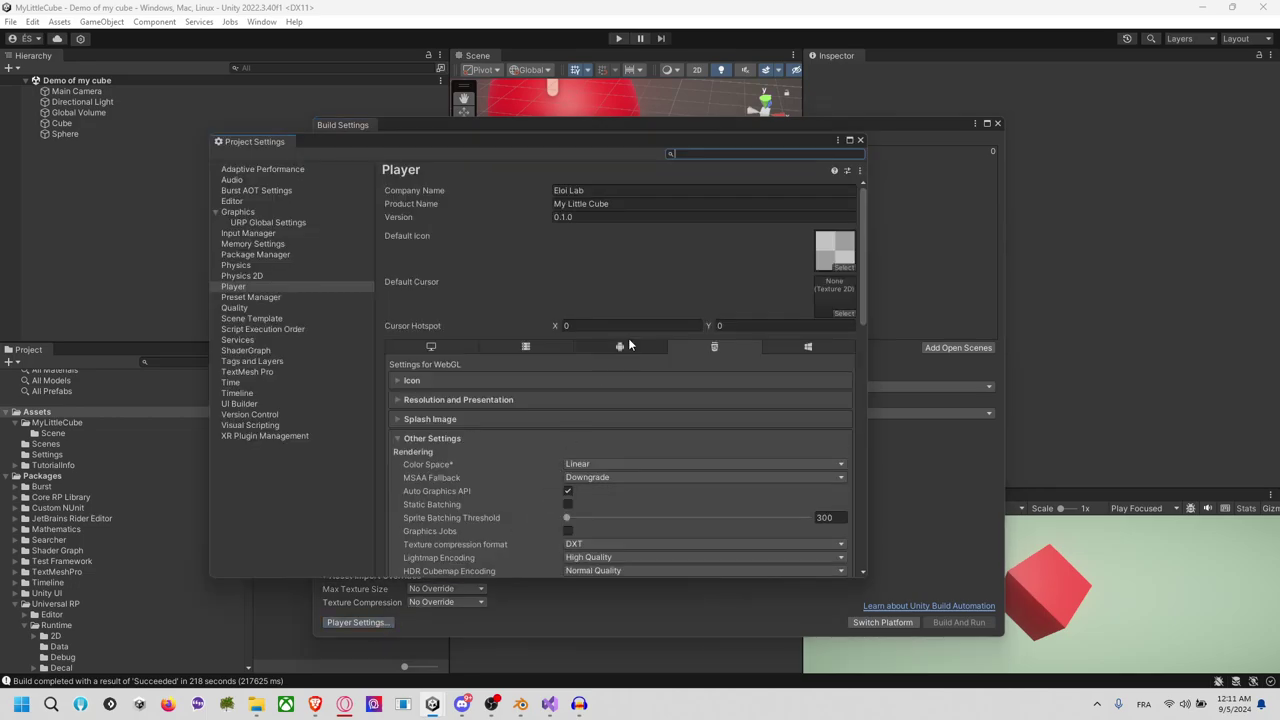
Step: Choose the PWA WebGL template under Resolution and Presentation
{"action": "scroll", "coordinate": [535, 350], "scroll_direction": "down", "scroll_amount": 2}
{"action": "left_click", "coordinate": [527, 302]}
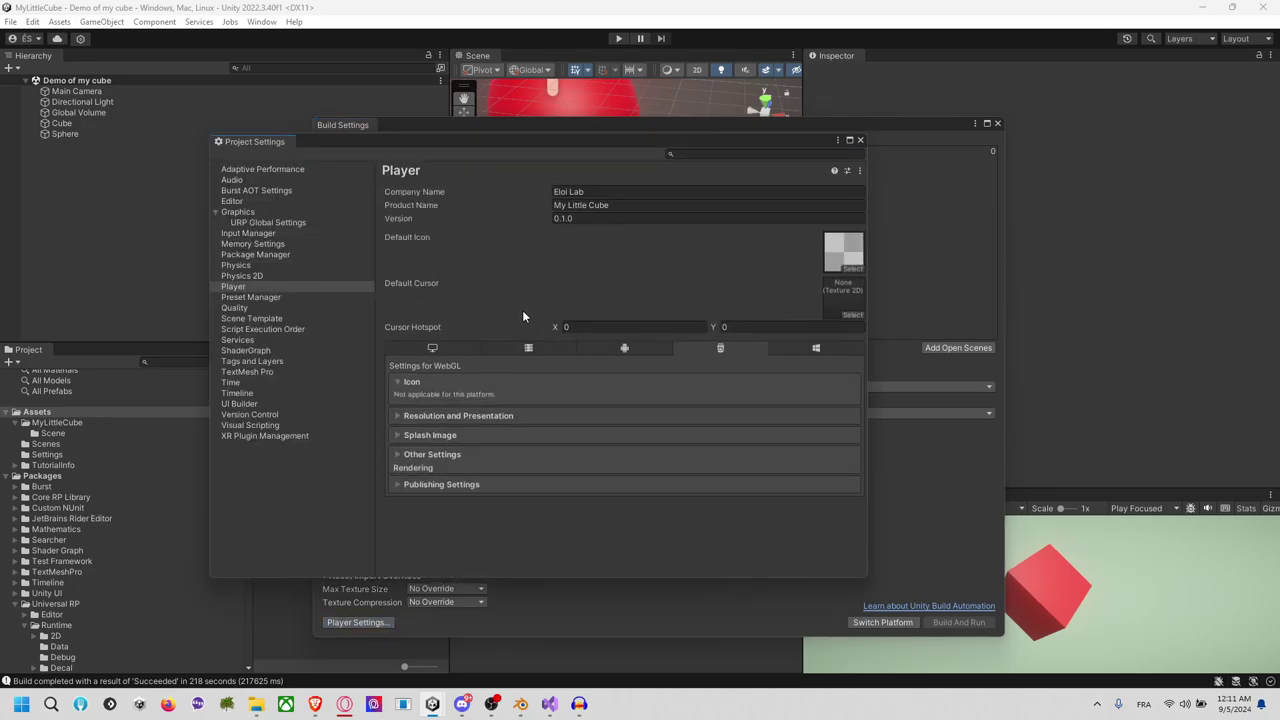
{"action": "left_click", "coordinate": [492, 413]}
{"action": "left_click", "coordinate": [483, 416]}
{"action": "left_click", "coordinate": [483, 416]}
{"action": "scroll", "coordinate": [494, 405], "scroll_direction": "down", "scroll_amount": 2}
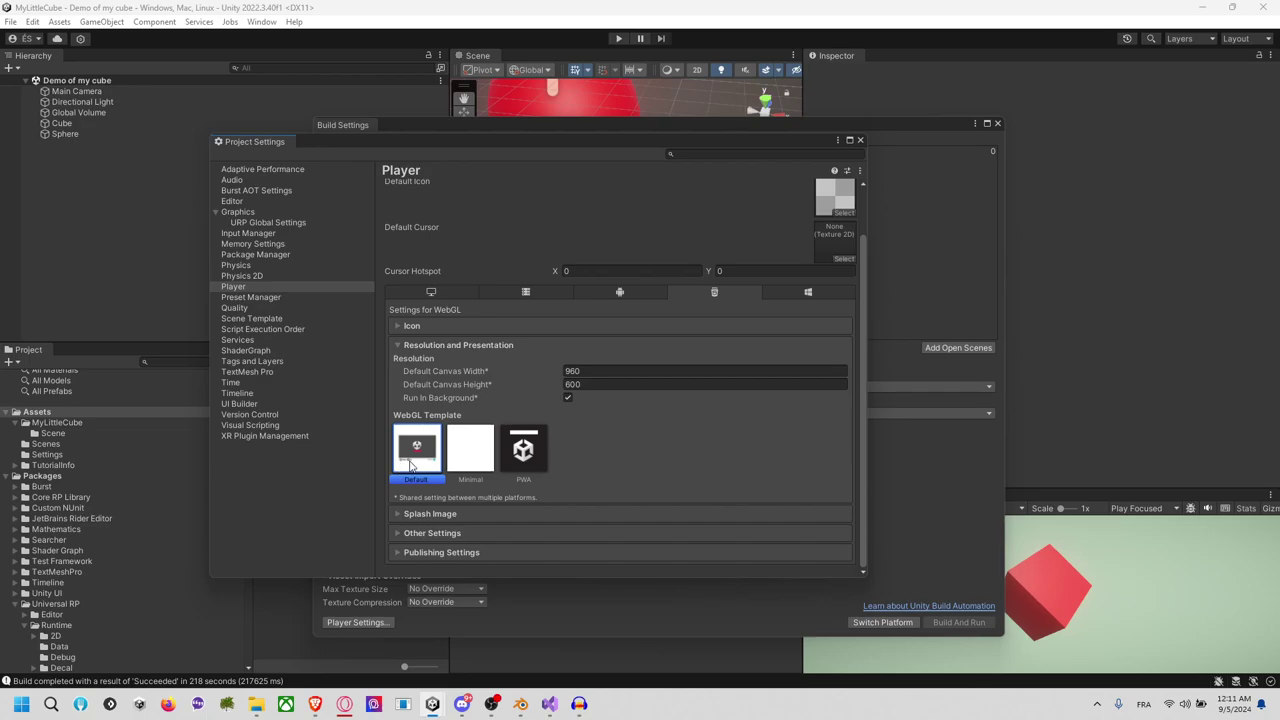
{"action": "left_click", "coordinate": [469, 452]}
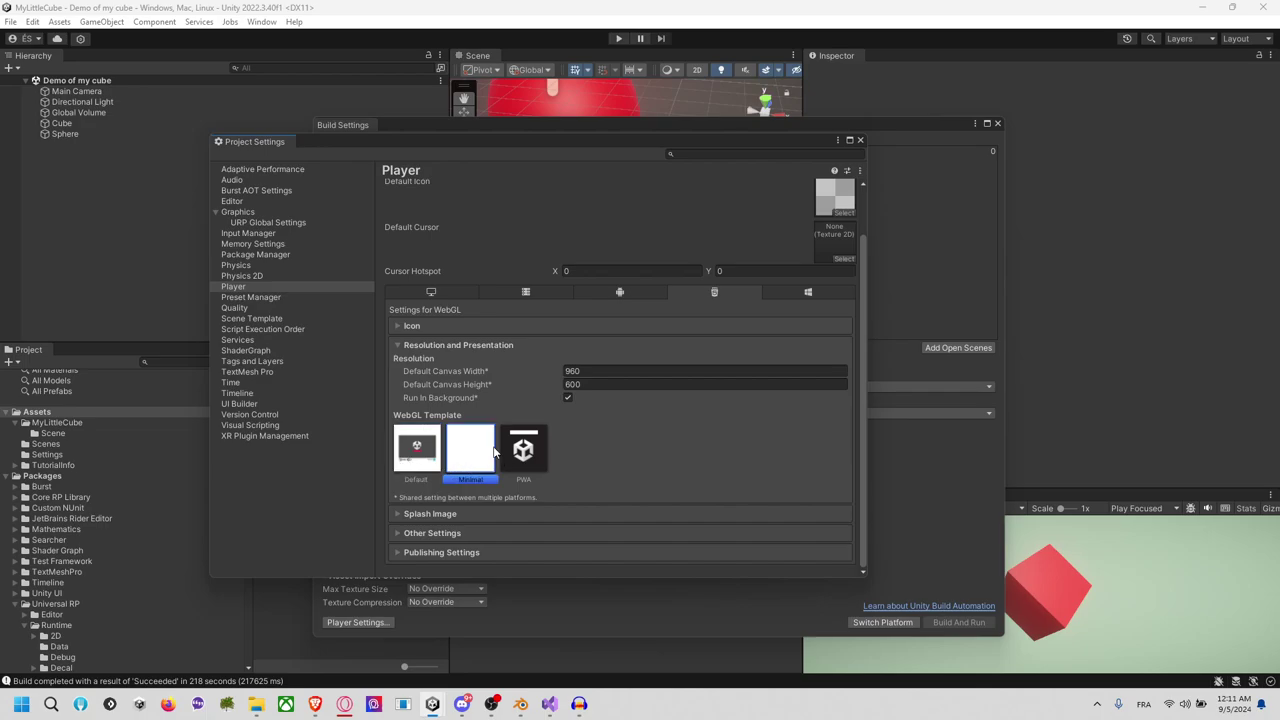
{"action": "left_click", "coordinate": [519, 463]}
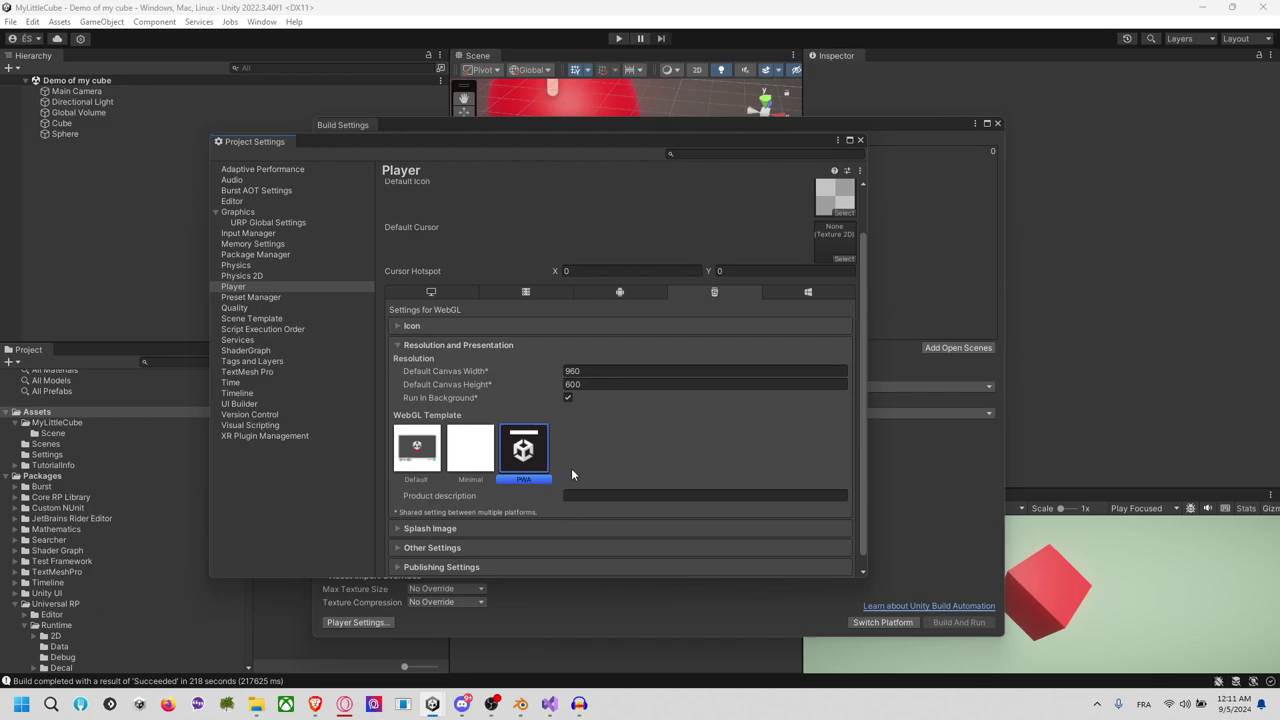
Step: Set the product description to My Little Cube and the default canvas width to 512
{"action": "left_click", "coordinate": [596, 495]}
{"action": "type", "text": "My Little Cube"}
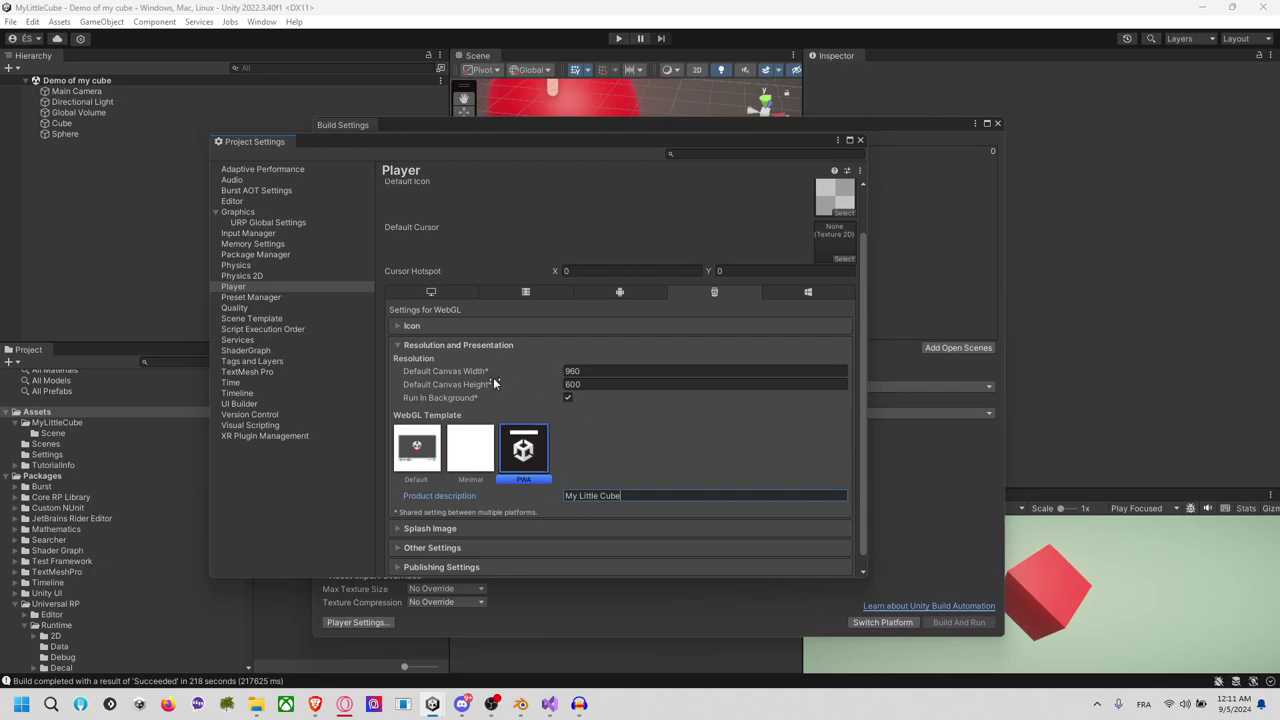
{"action": "left_click", "coordinate": [602, 370]}
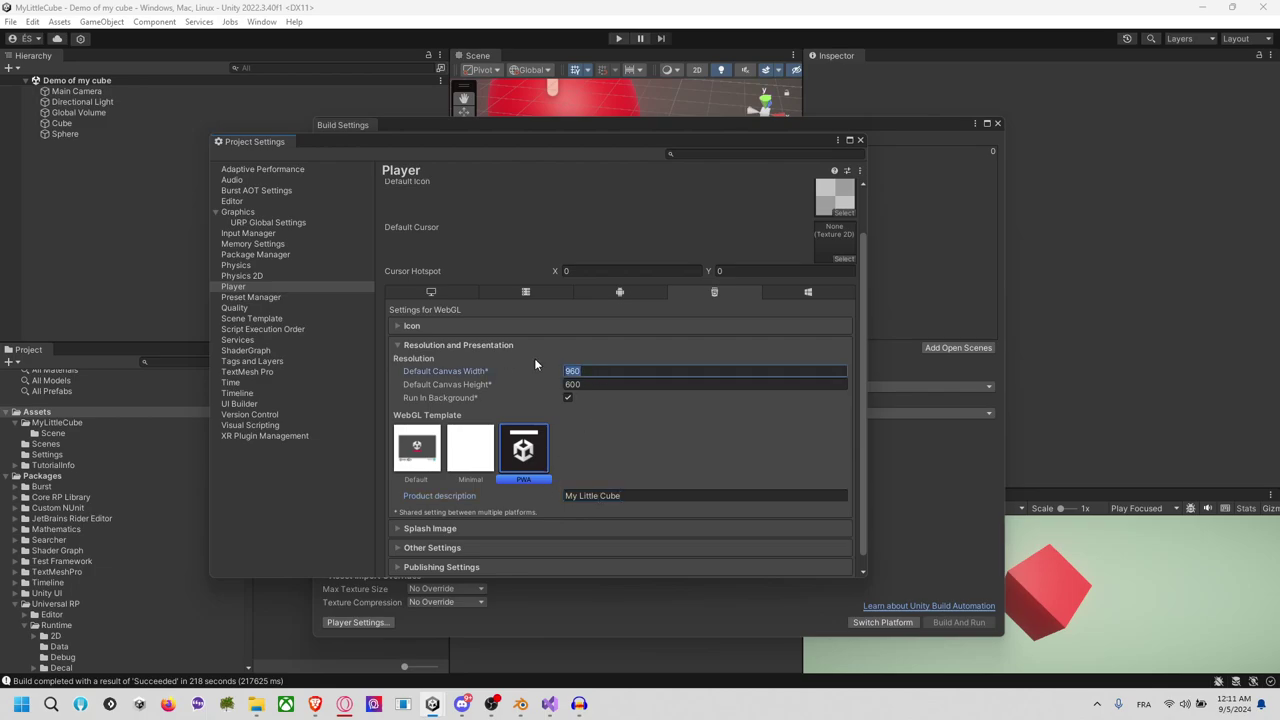
{"action": "type", "text": "512"}
{"action": "key", "text": "Tab"}
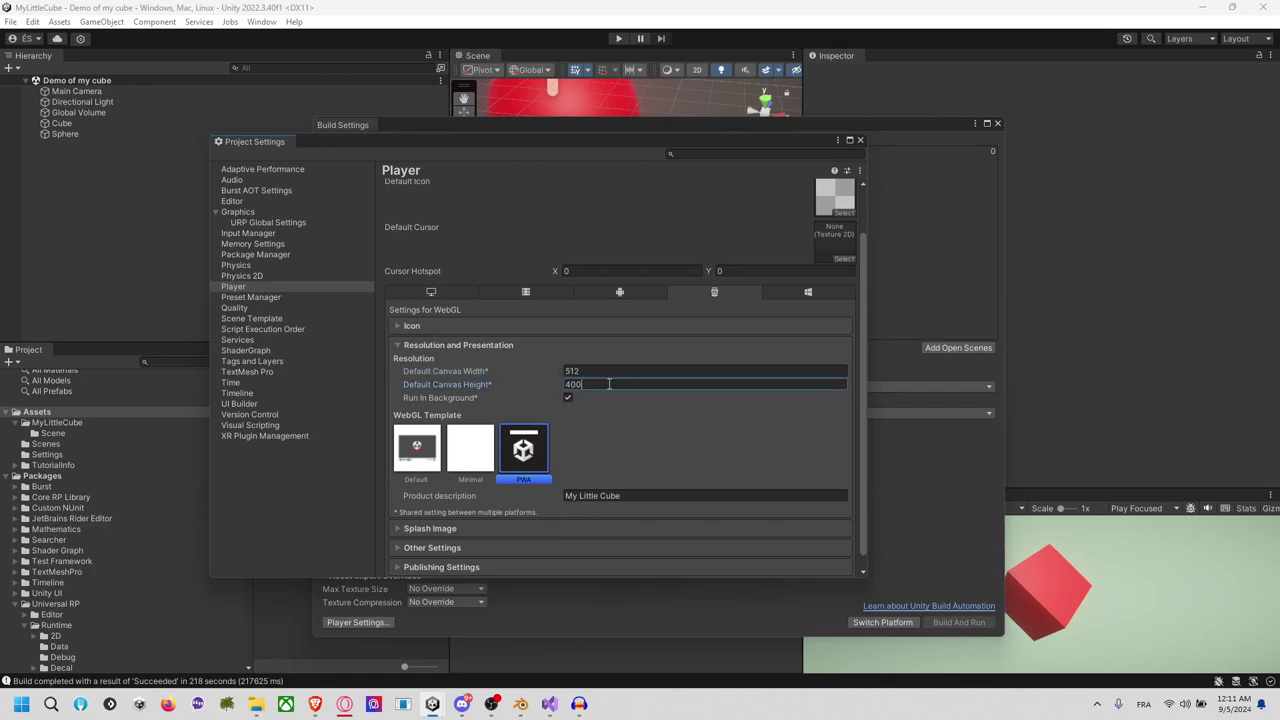
{"action": "key", "text": "alt+Tab"}
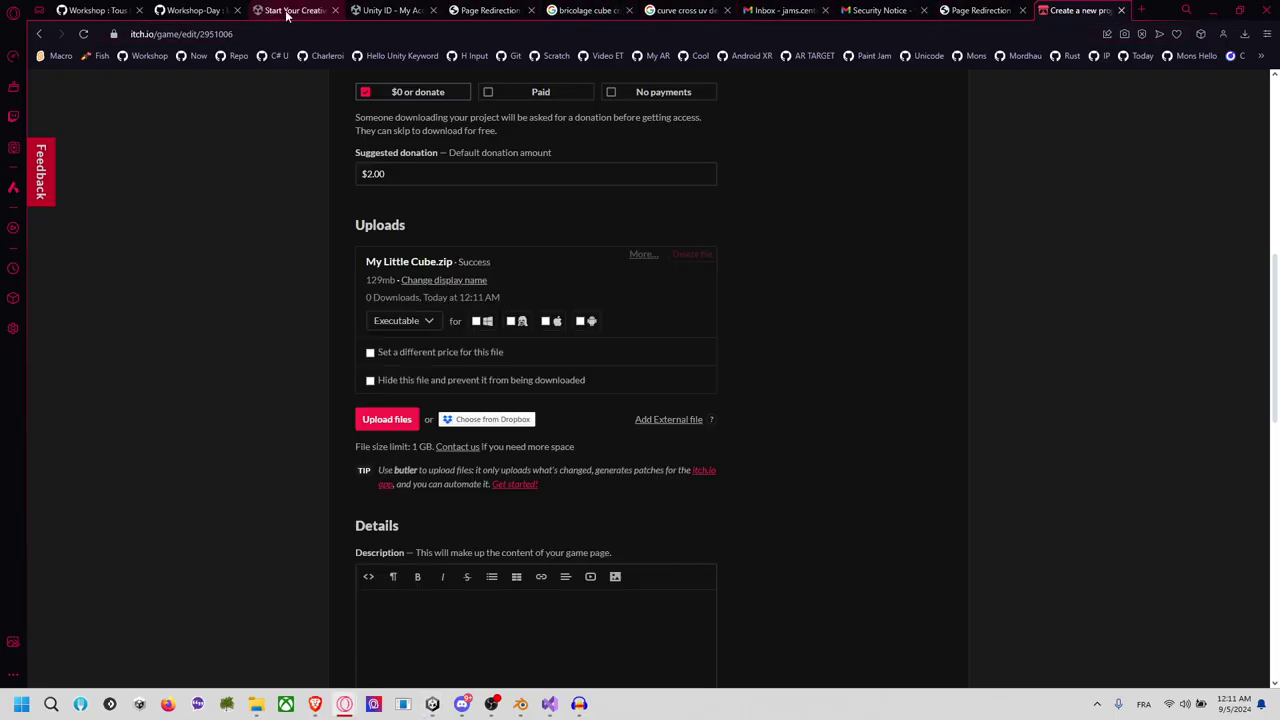
Step: Open scratch.mit.edu in a new tab and create a new project
{"action": "left_click", "coordinate": [1141, 10]}
{"action": "type", "text": "scra"}
{"action": "left_click", "coordinate": [527, 90]}
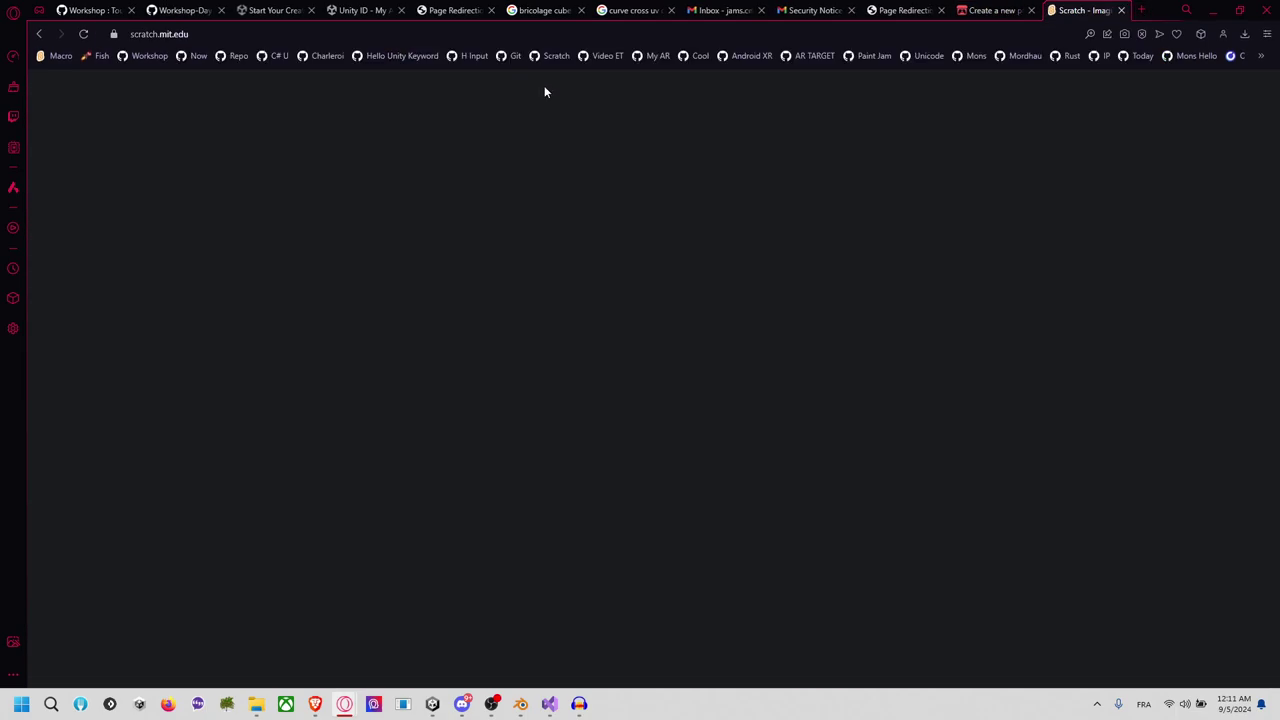
{"action": "left_click", "coordinate": [359, 92]}
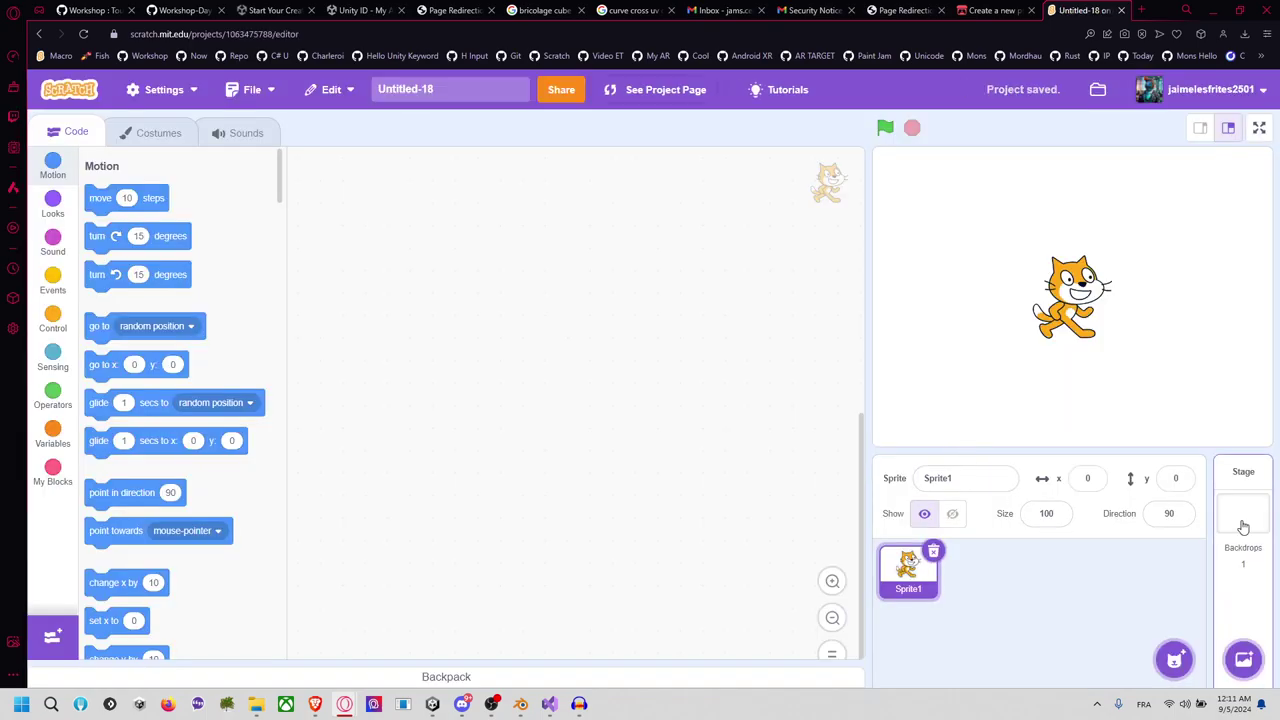
Step: Give the stage the Xy-grid backdrop
{"action": "left_click", "coordinate": [1240, 520]}
{"action": "left_click", "coordinate": [1249, 658]}
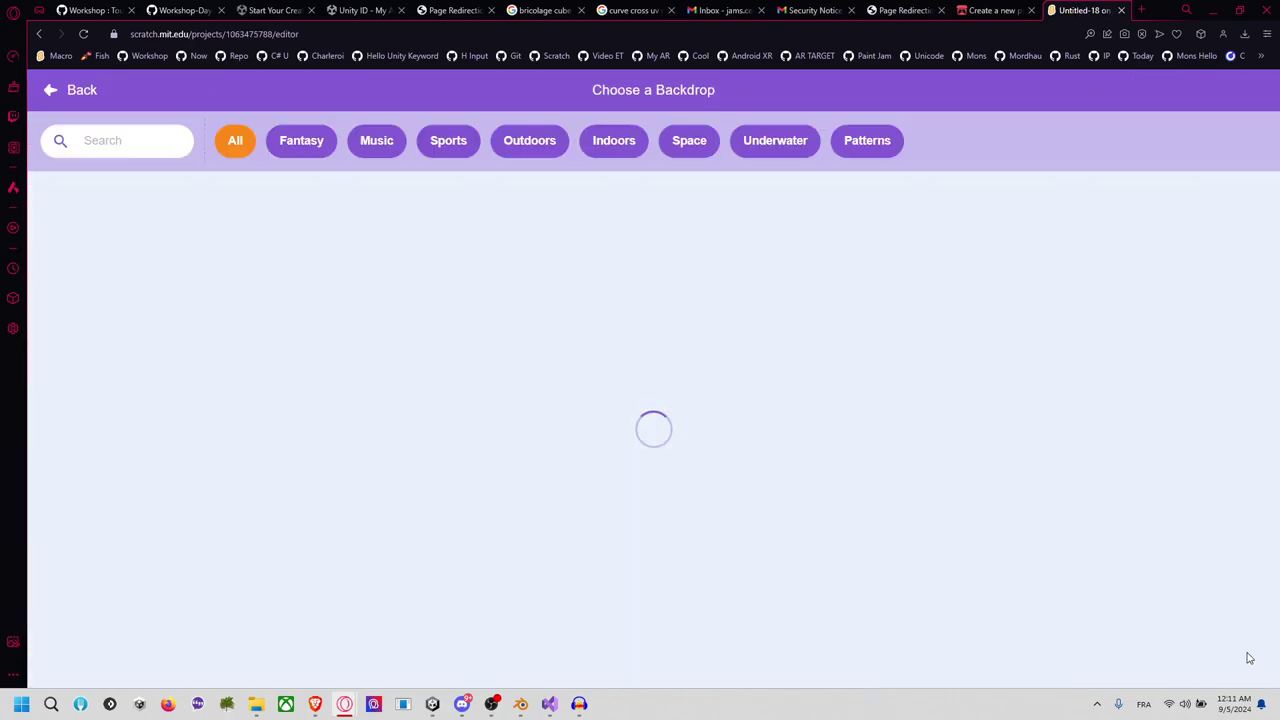
{"action": "scroll", "coordinate": [320, 310], "scroll_direction": "down", "scroll_amount": 3}
{"action": "scroll", "coordinate": [352, 349], "scroll_direction": "down", "scroll_amount": 5}
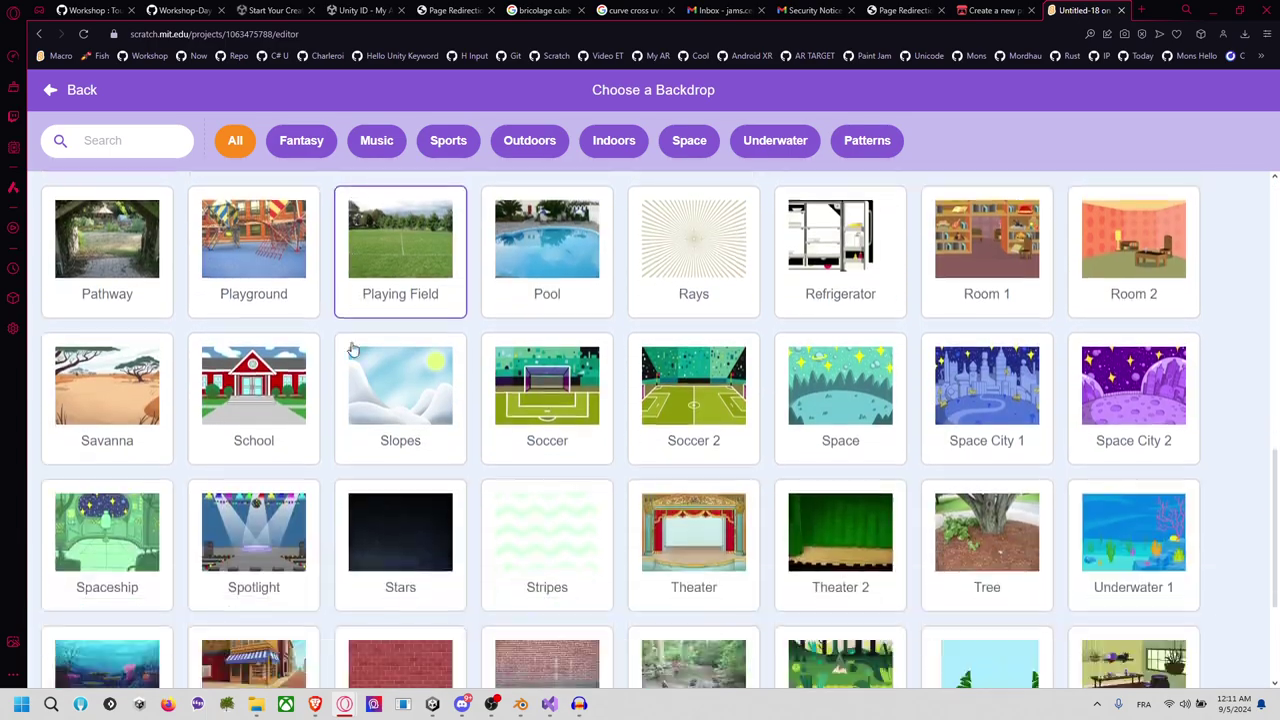
{"action": "scroll", "coordinate": [360, 350], "scroll_direction": "down", "scroll_amount": 3}
{"action": "left_click", "coordinate": [446, 571]}
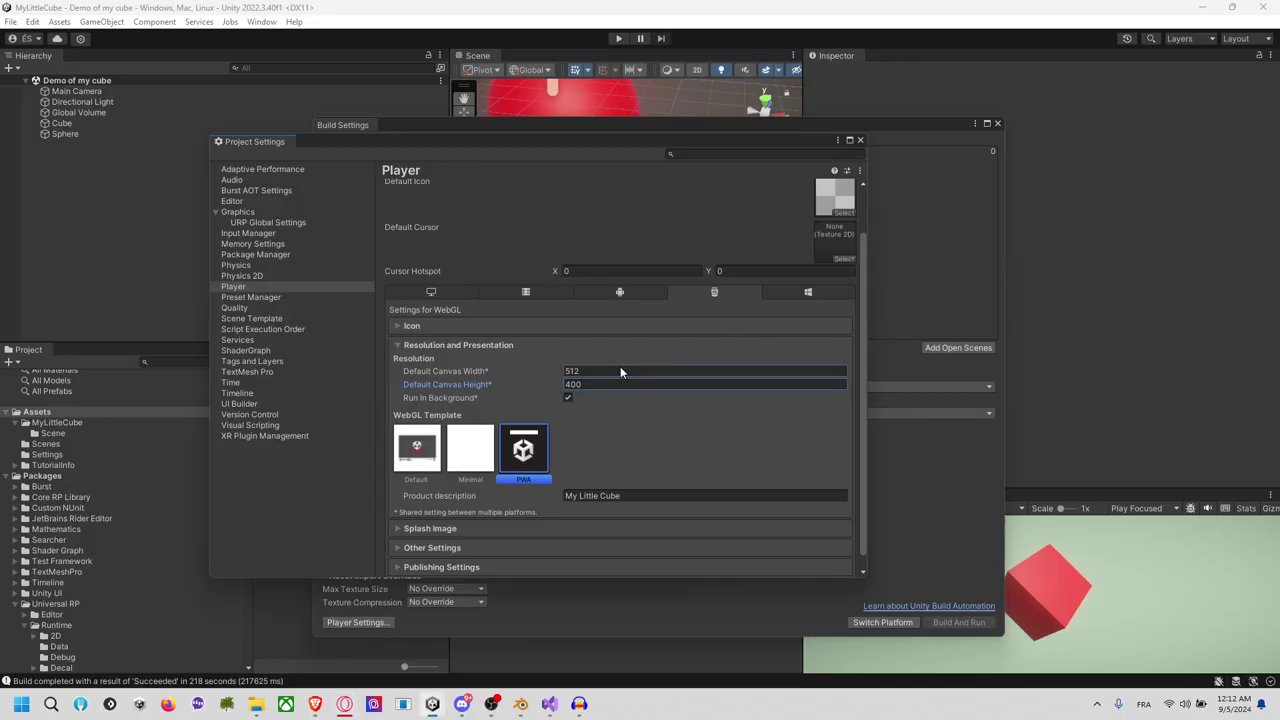
Step: Set the WebGL default canvas size to 480 × 360
{"action": "left_click", "coordinate": [620, 371]}
{"action": "type", "text": "480"}
{"action": "left_click", "coordinate": [595, 384]}
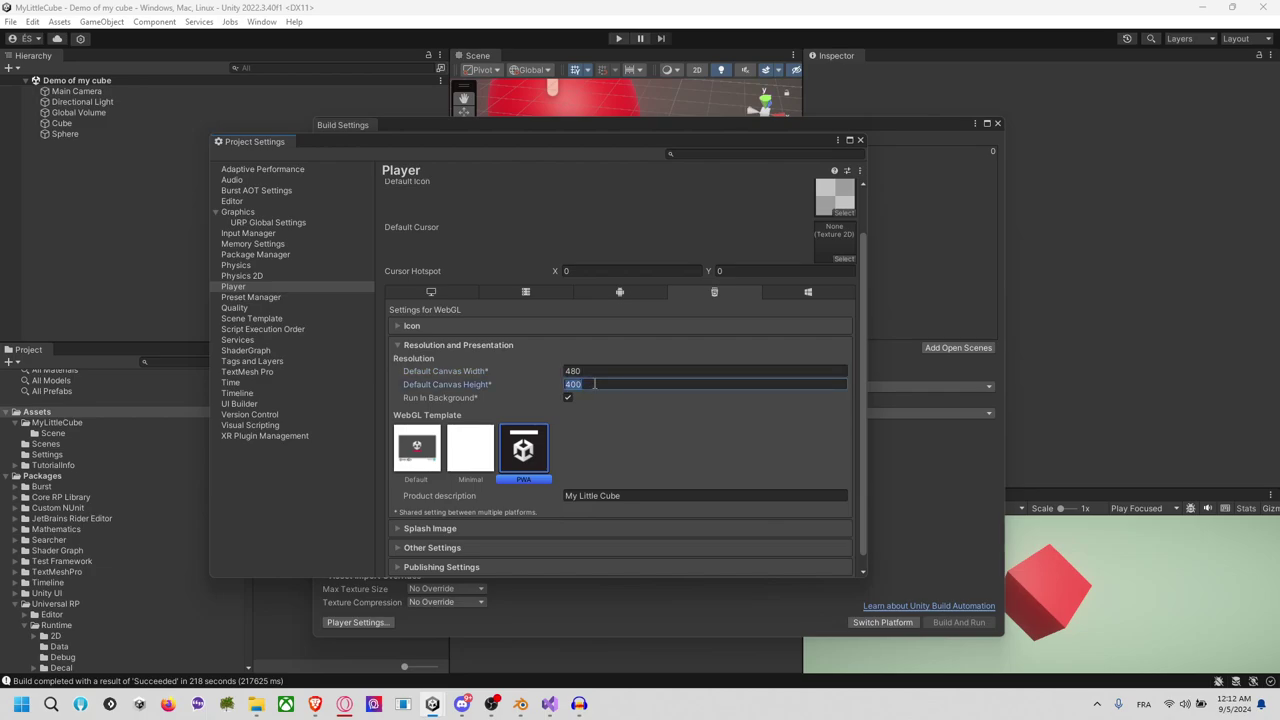
{"action": "type", "text": "360"}
Step: Review Splash Image and Other Settings, keep Faster runtime IL2CPP generation, and close Project Settings
{"action": "scroll", "coordinate": [544, 384], "scroll_direction": "down", "scroll_amount": 1}
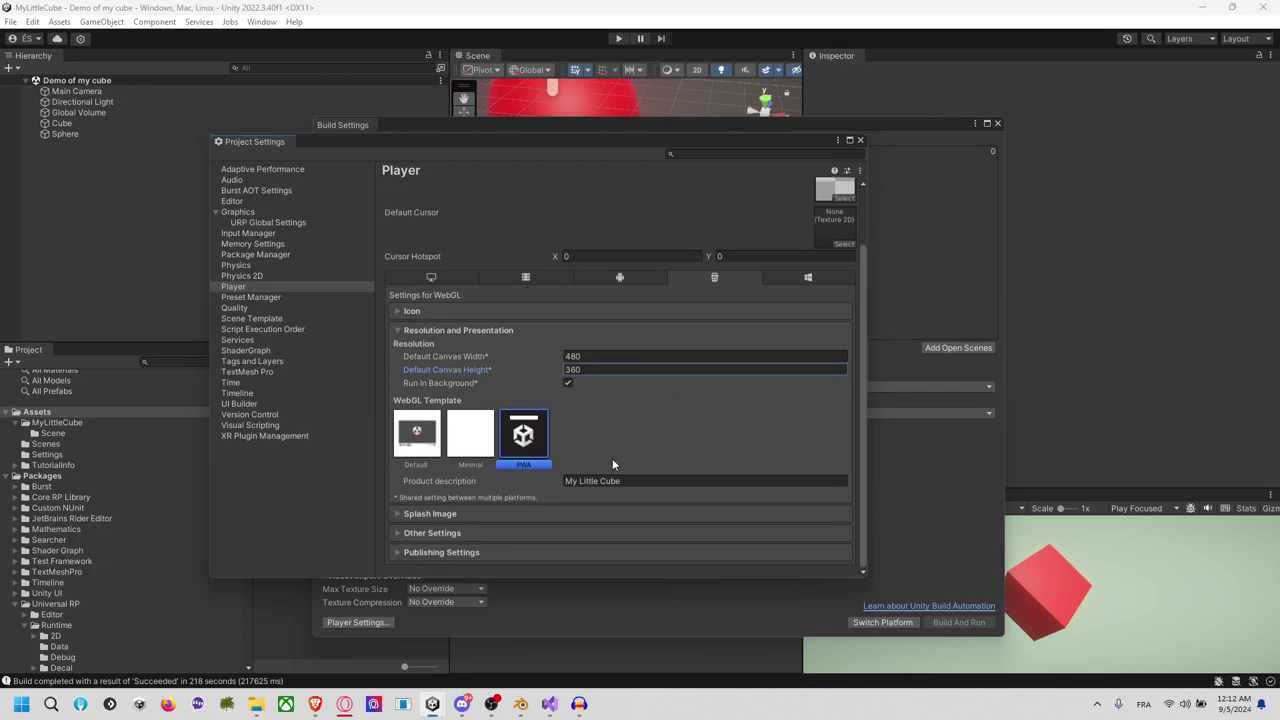
{"action": "left_click", "coordinate": [497, 513]}
{"action": "scroll", "coordinate": [520, 469], "scroll_direction": "down", "scroll_amount": 3}
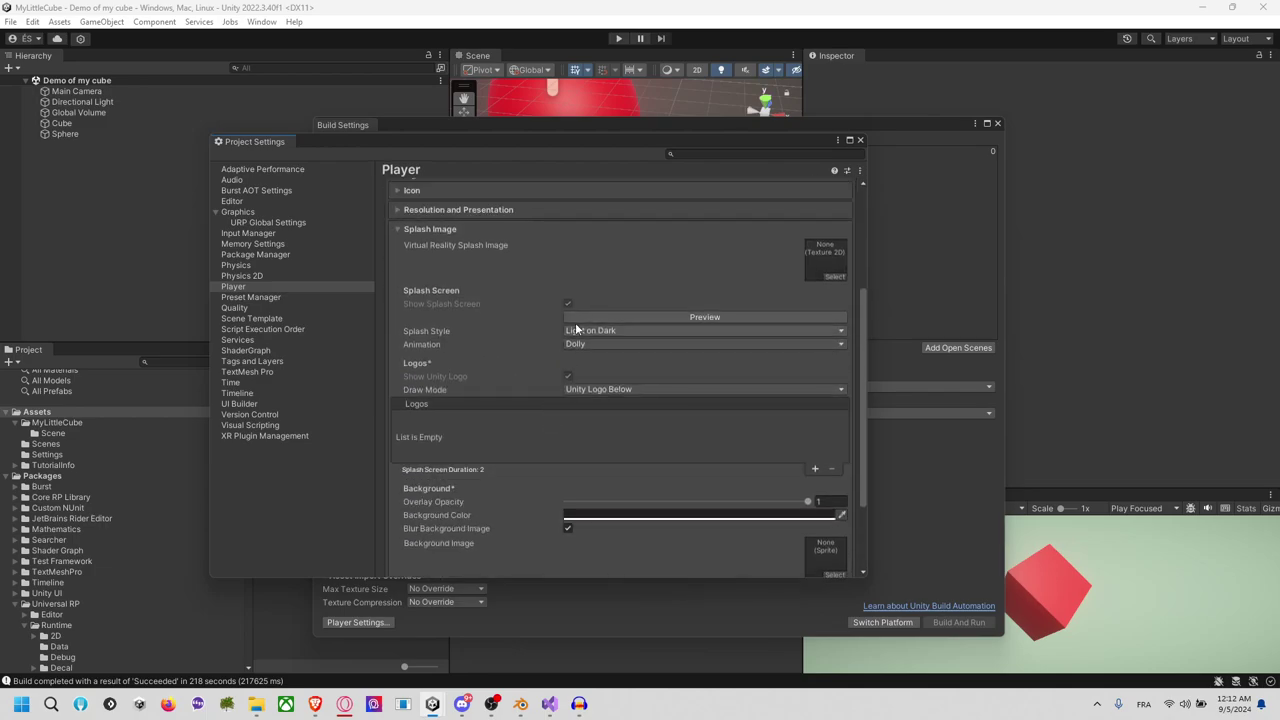
{"action": "scroll", "coordinate": [486, 386], "scroll_direction": "down", "scroll_amount": 3}
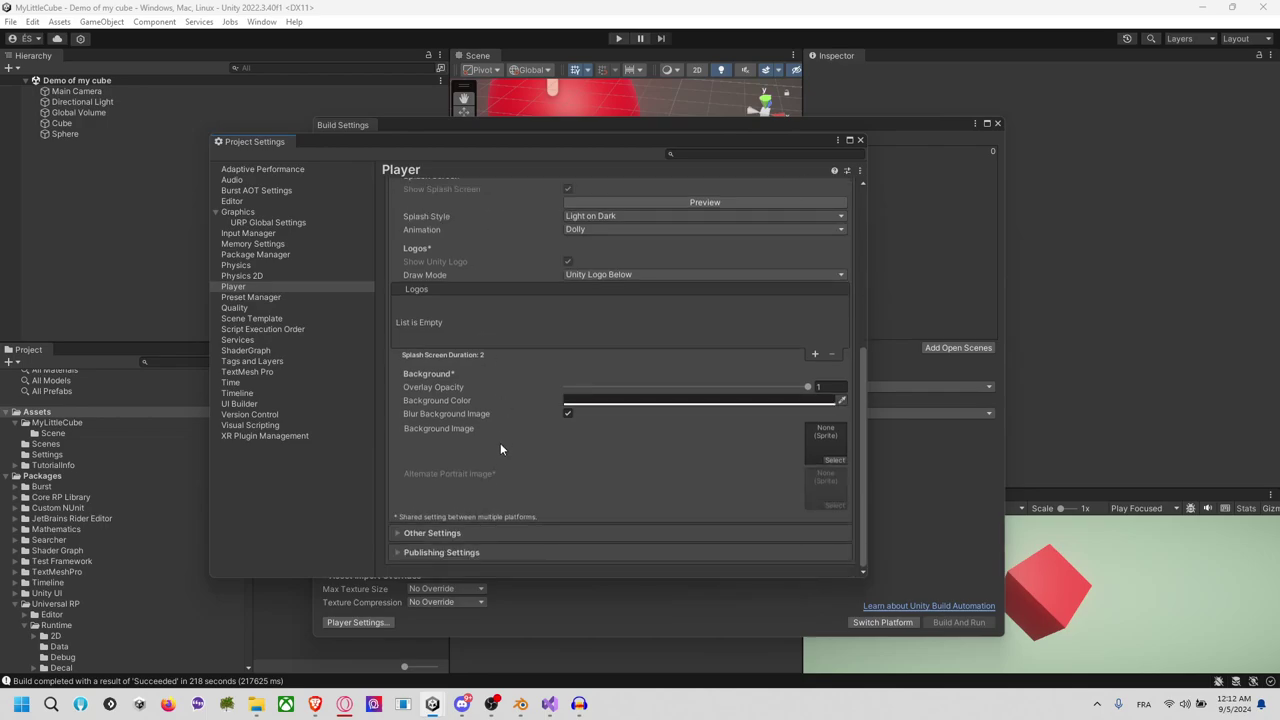
{"action": "left_click", "coordinate": [498, 535]}
{"action": "scroll", "coordinate": [511, 512], "scroll_direction": "down", "scroll_amount": 1}
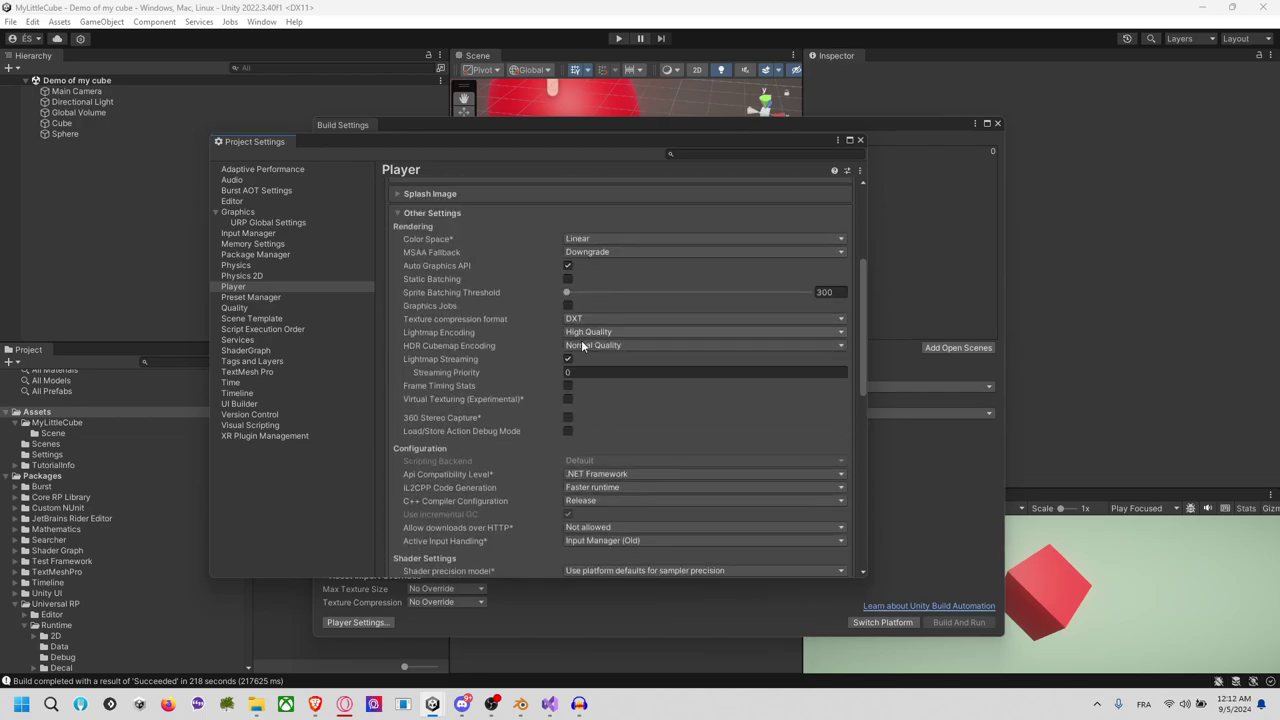
{"action": "left_click", "coordinate": [600, 494]}
{"action": "left_click", "coordinate": [600, 487]}
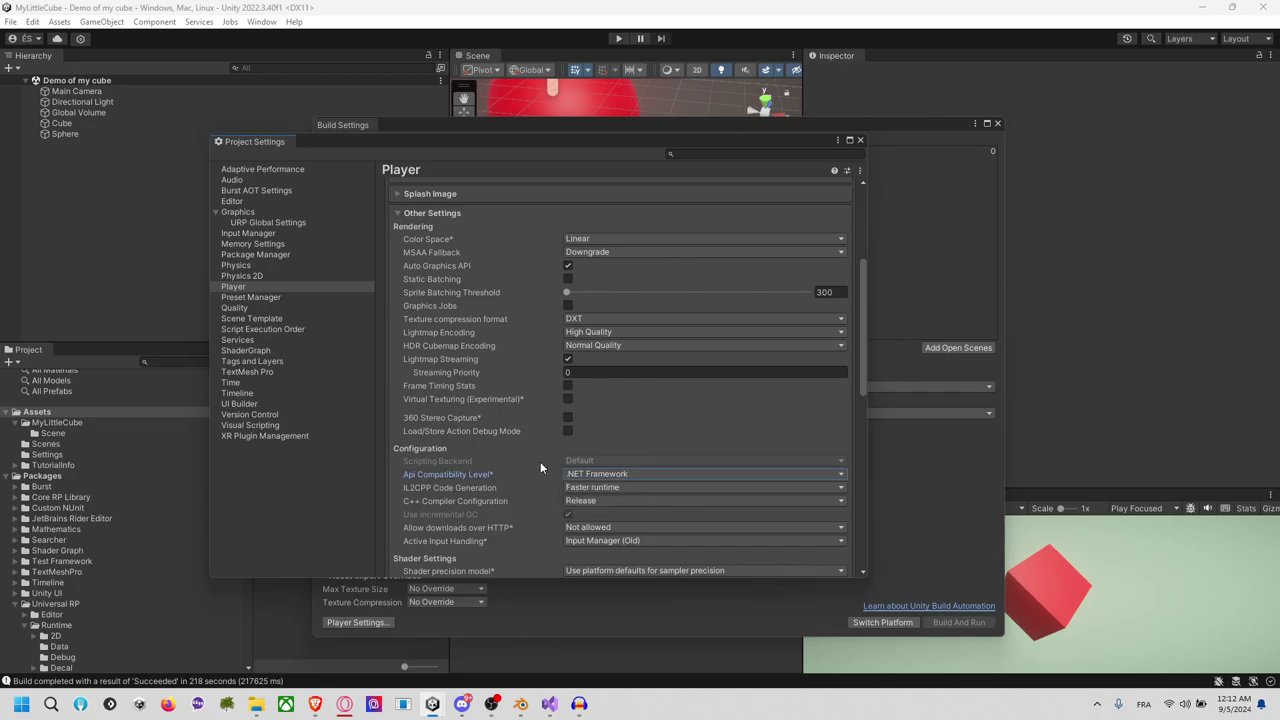
{"action": "scroll", "coordinate": [540, 400], "scroll_direction": "down", "scroll_amount": 2}
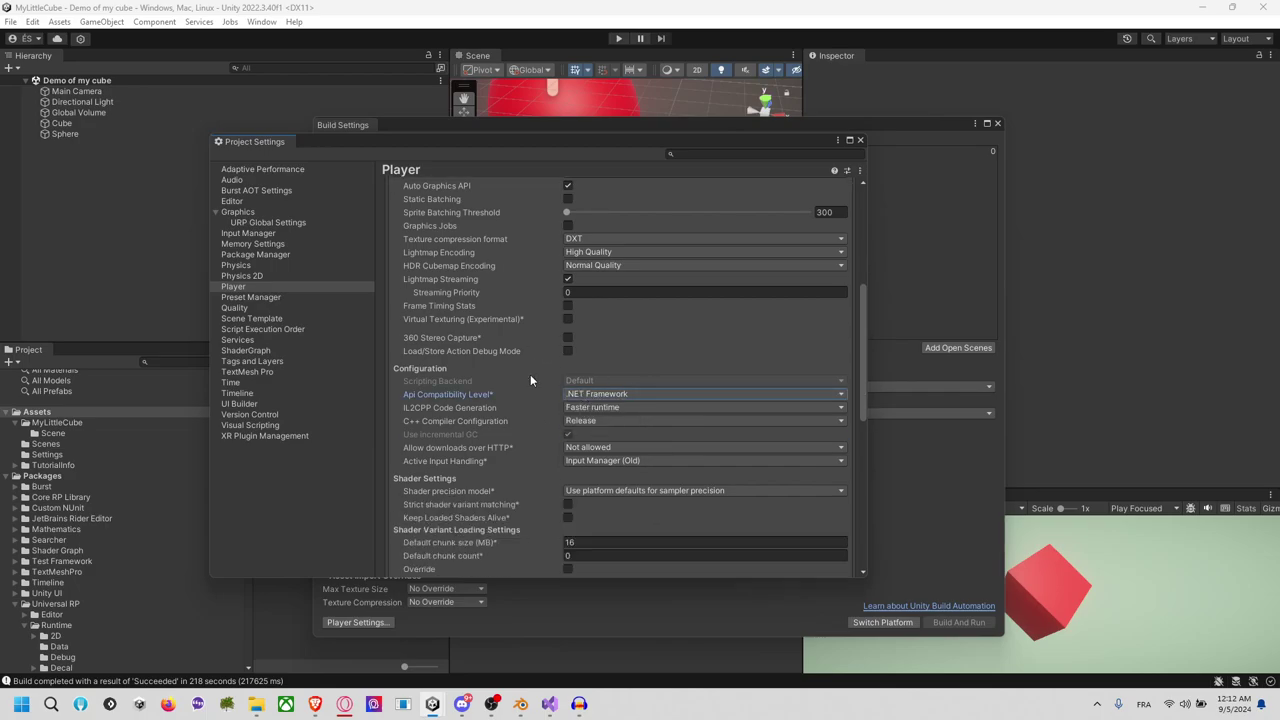
{"action": "scroll", "coordinate": [530, 378], "scroll_direction": "down", "scroll_amount": 1}
{"action": "scroll", "coordinate": [534, 380], "scroll_direction": "down", "scroll_amount": 7}
{"action": "scroll", "coordinate": [534, 400], "scroll_direction": "down", "scroll_amount": 3}
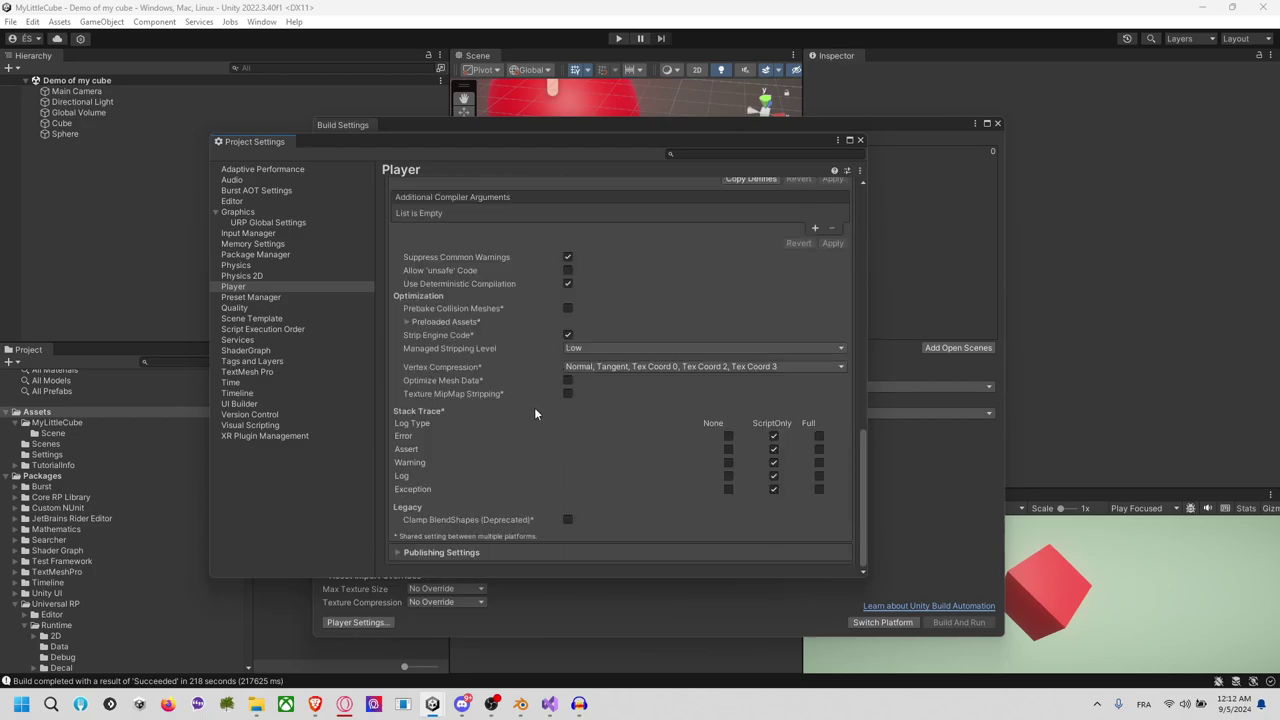
{"action": "left_click", "coordinate": [860, 140]}
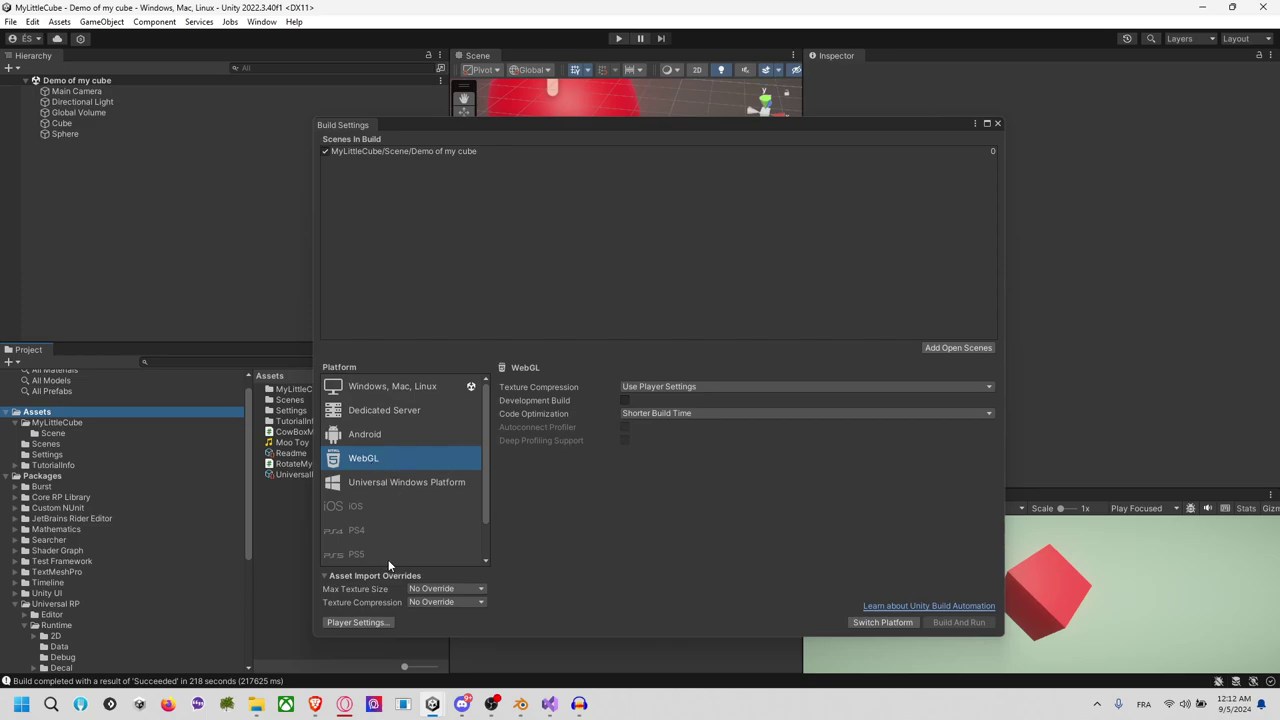
Step: Switch Platform to WebGL, wait for the reimport, then close Build Settings
{"action": "left_click", "coordinate": [883, 622]}
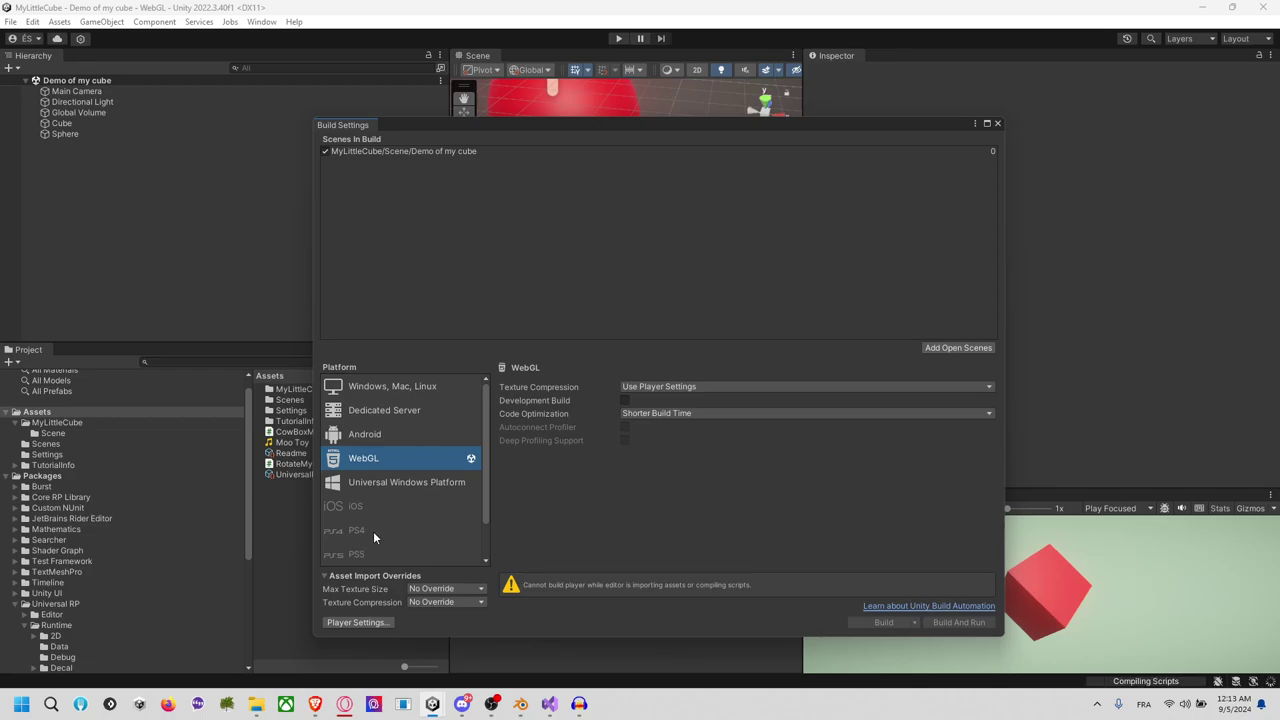
{"action": "scroll", "coordinate": [378, 530], "scroll_direction": "down", "scroll_amount": 2}
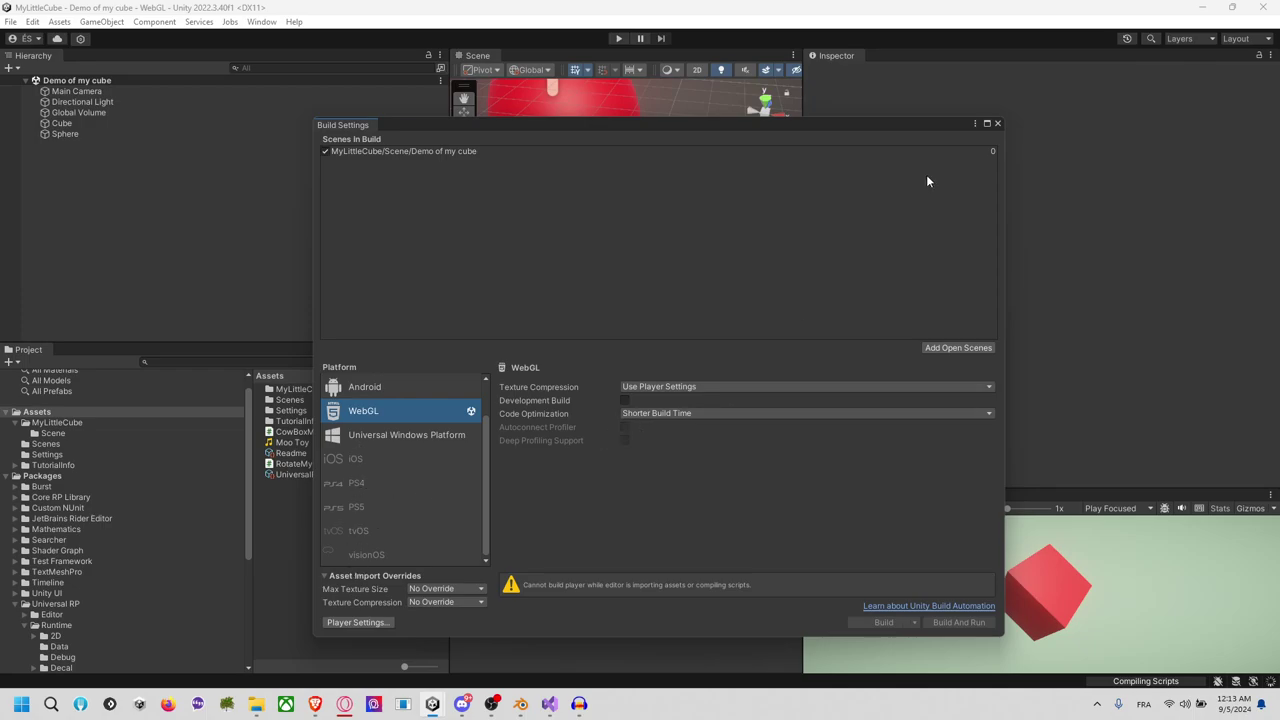
{"action": "left_click", "coordinate": [998, 124]}
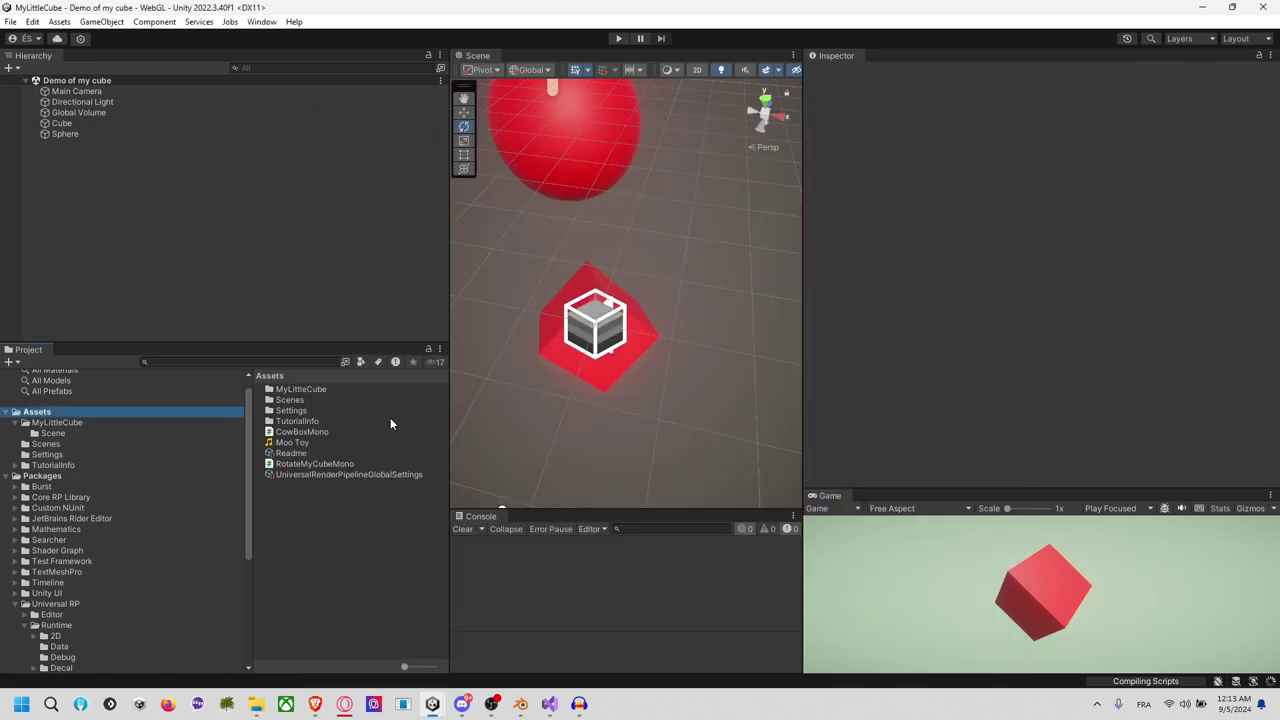
Step: Move CowBoxMono, RotateMyCubeMono and Moo Toy into the MyLittleCube folder
{"action": "left_click", "coordinate": [10, 21]}
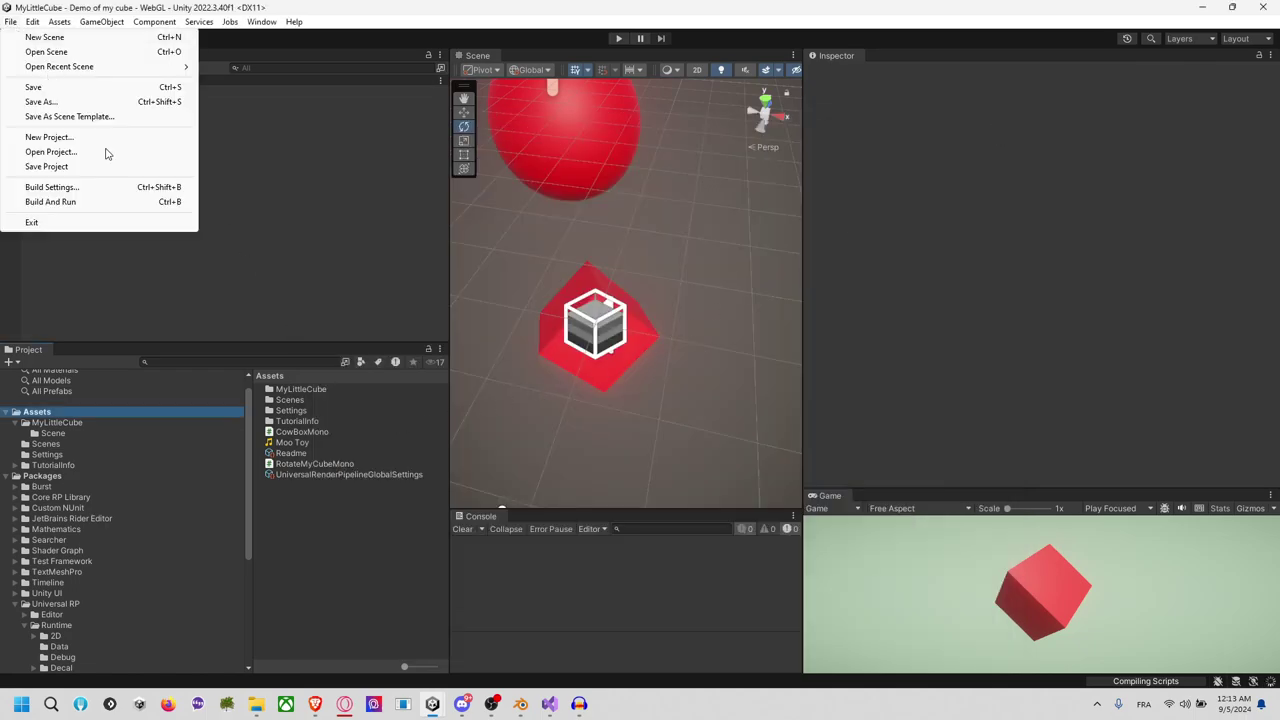
{"action": "left_click", "coordinate": [309, 502]}
{"action": "left_click", "coordinate": [311, 433]}
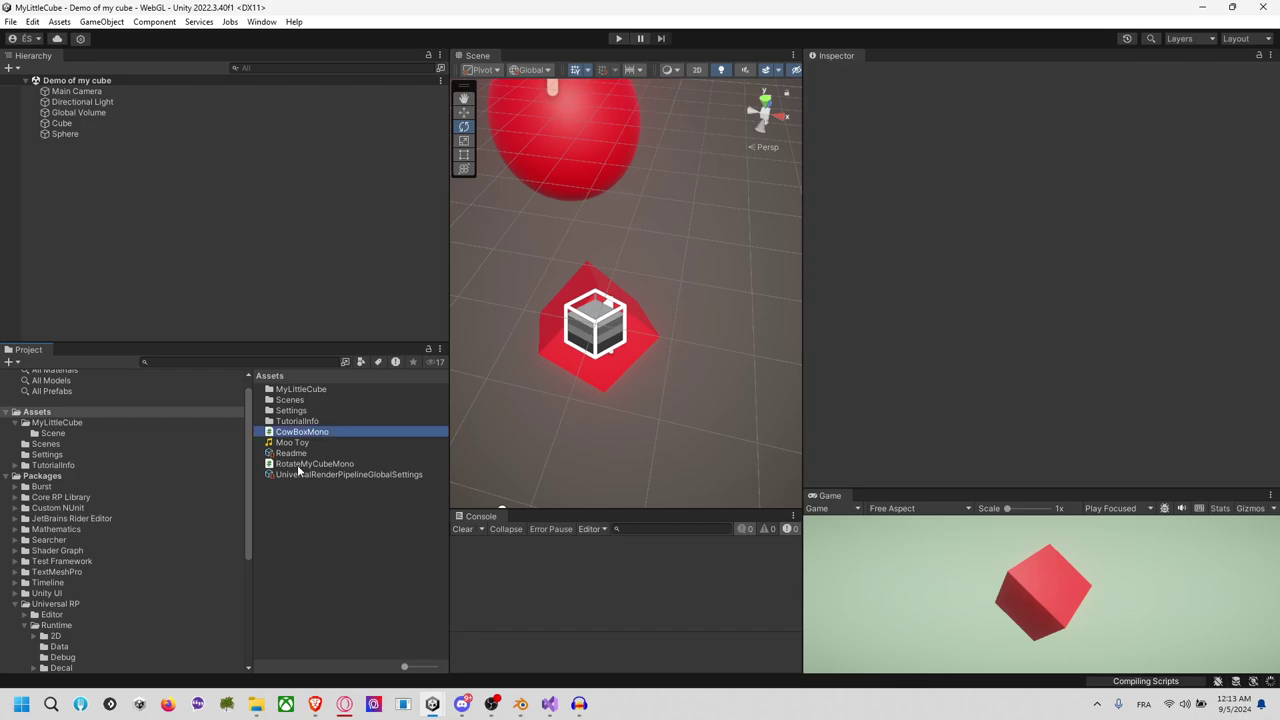
{"action": "left_click", "coordinate": [300, 464], "text": "ctrl"}
{"action": "left_click", "coordinate": [303, 443], "text": "ctrl"}
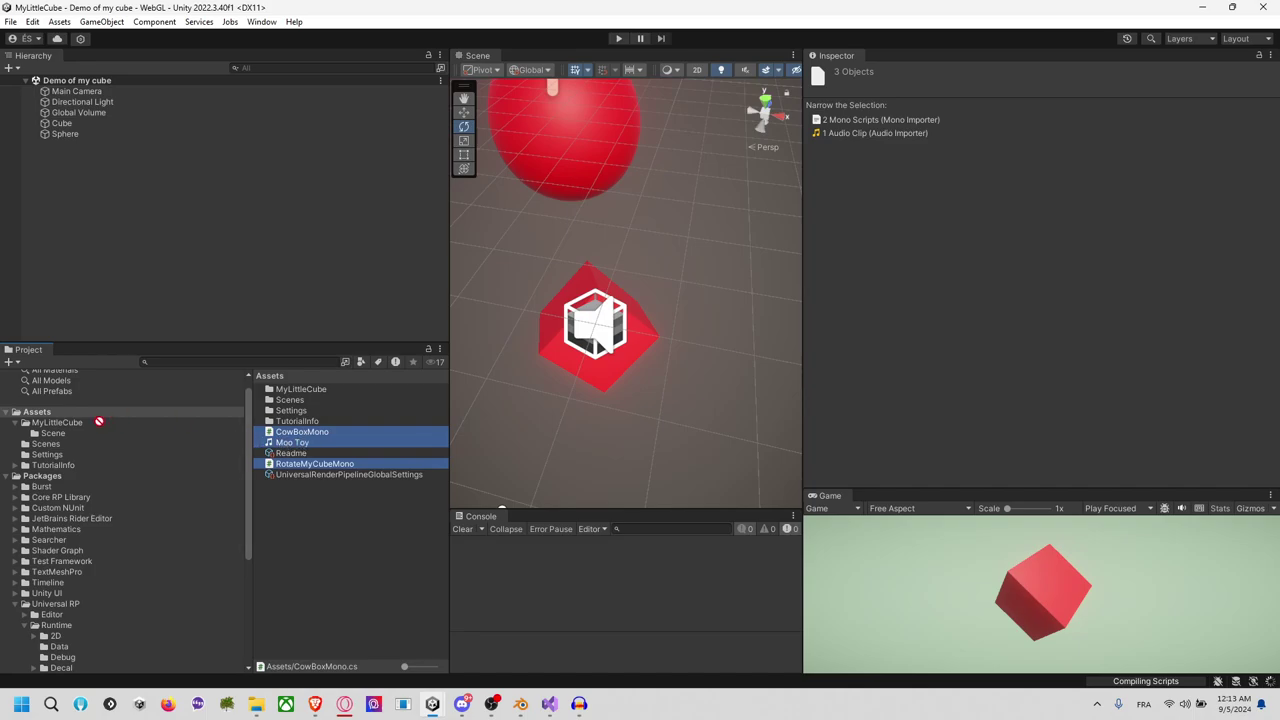
{"action": "left_click_drag", "start_coordinate": [99, 421], "coordinate": [64, 424]}
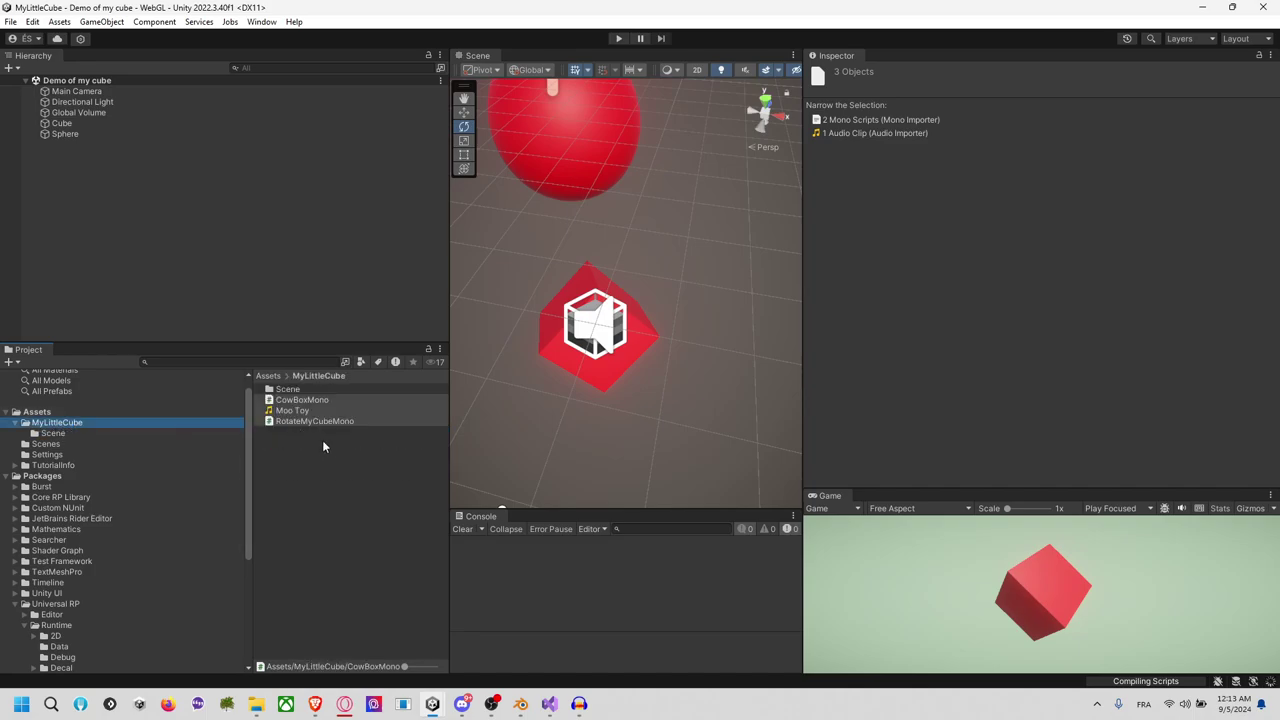
{"action": "left_click", "coordinate": [322, 446]}
Step: Create a Runtime folder and move the CowBoxMono and RotateMyCubeMono scripts into it
{"action": "right_click", "coordinate": [315, 467]}
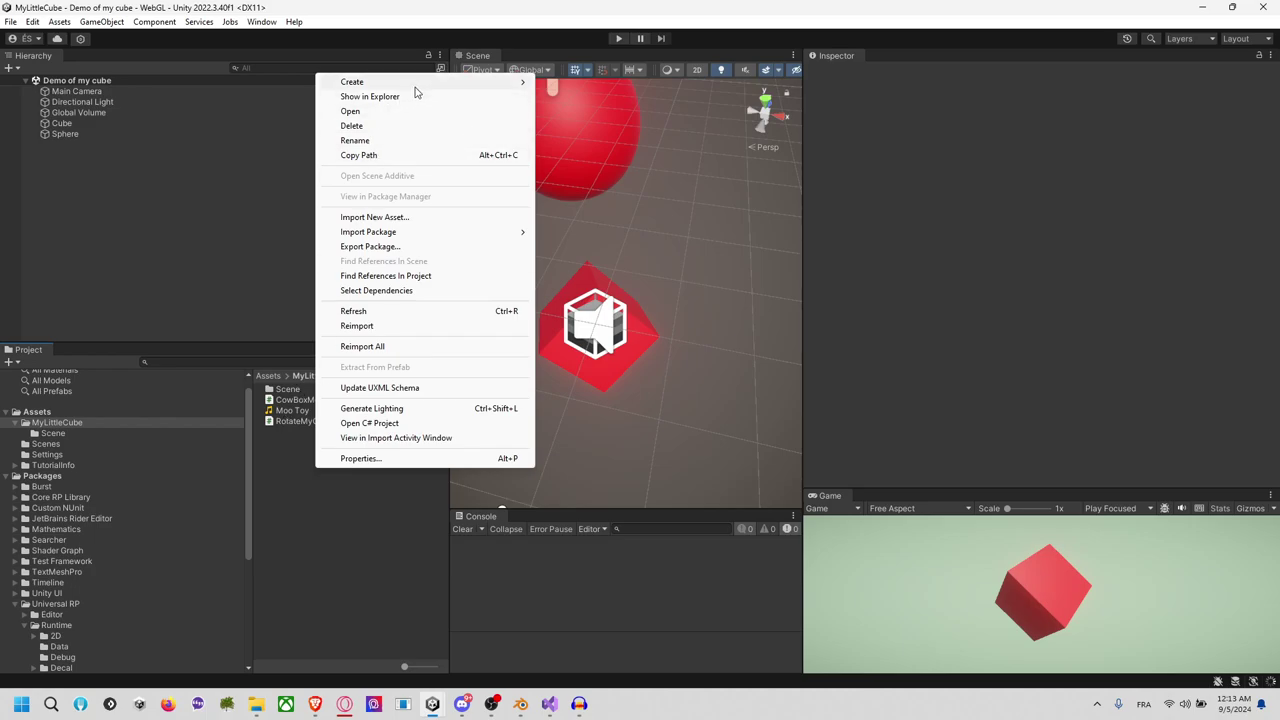
{"action": "mouse_move", "coordinate": [415, 86]}
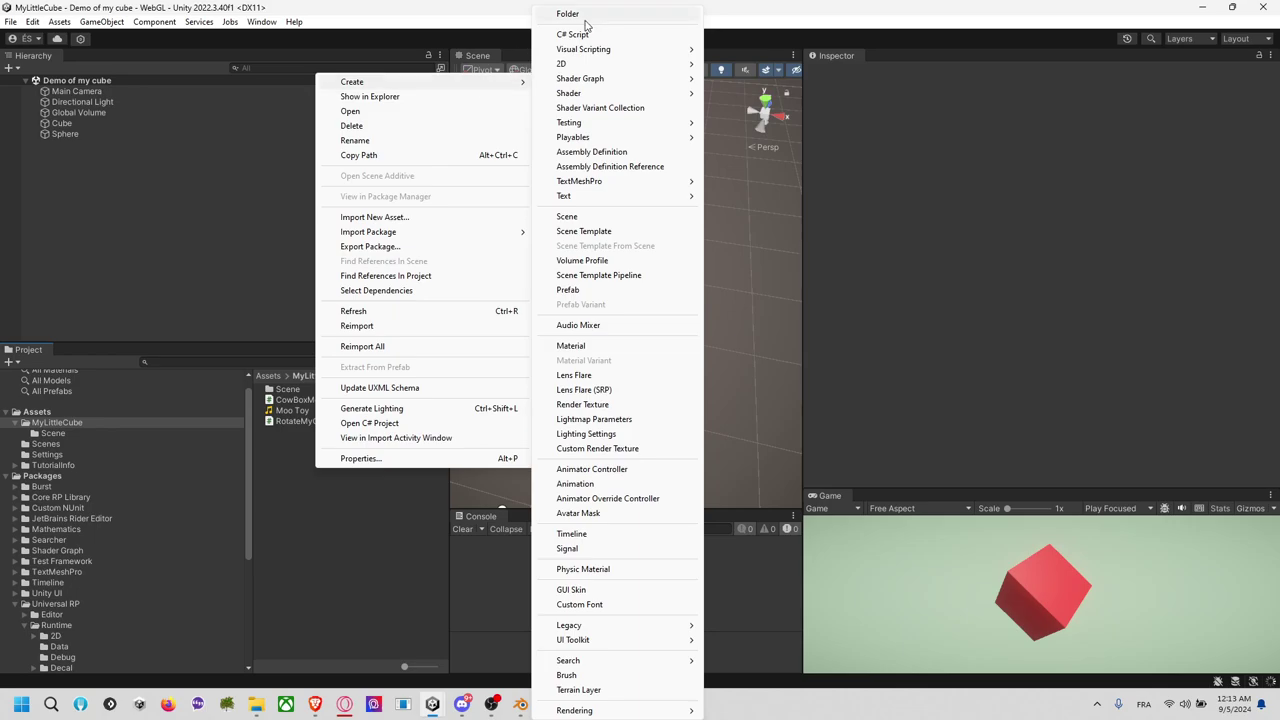
{"action": "key", "text": "Escape"}
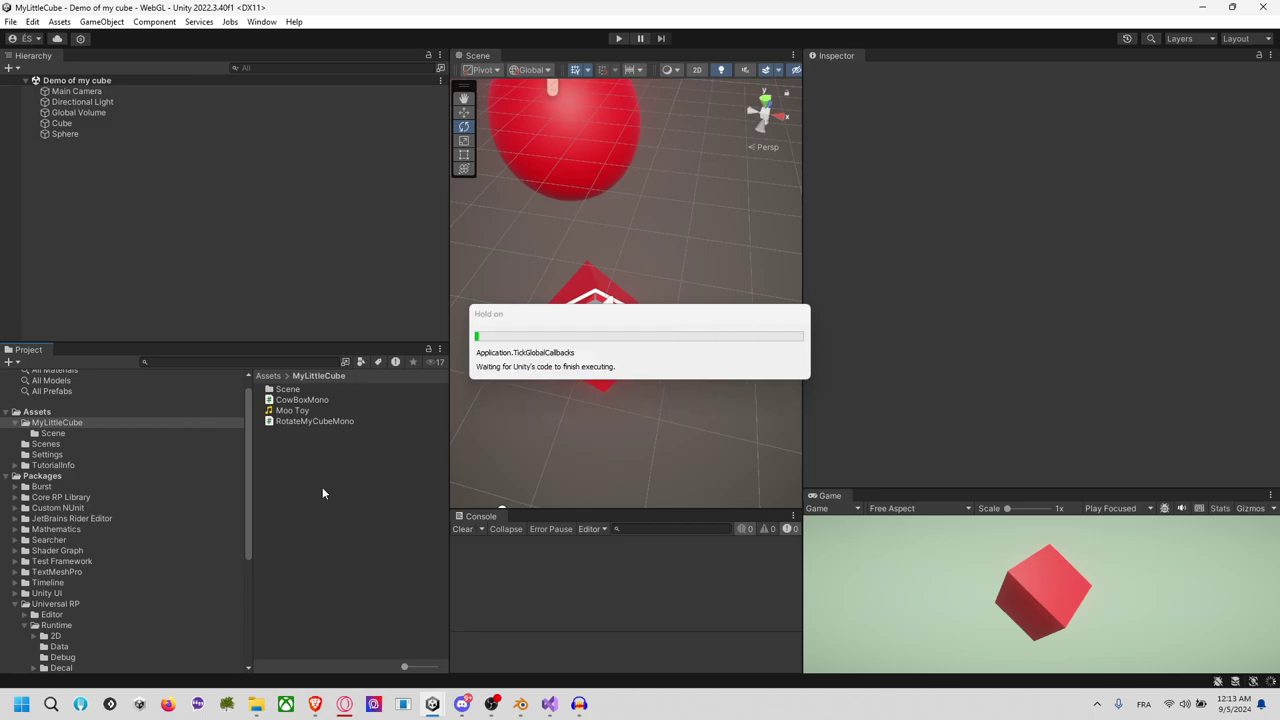
{"action": "right_click", "coordinate": [316, 485]}
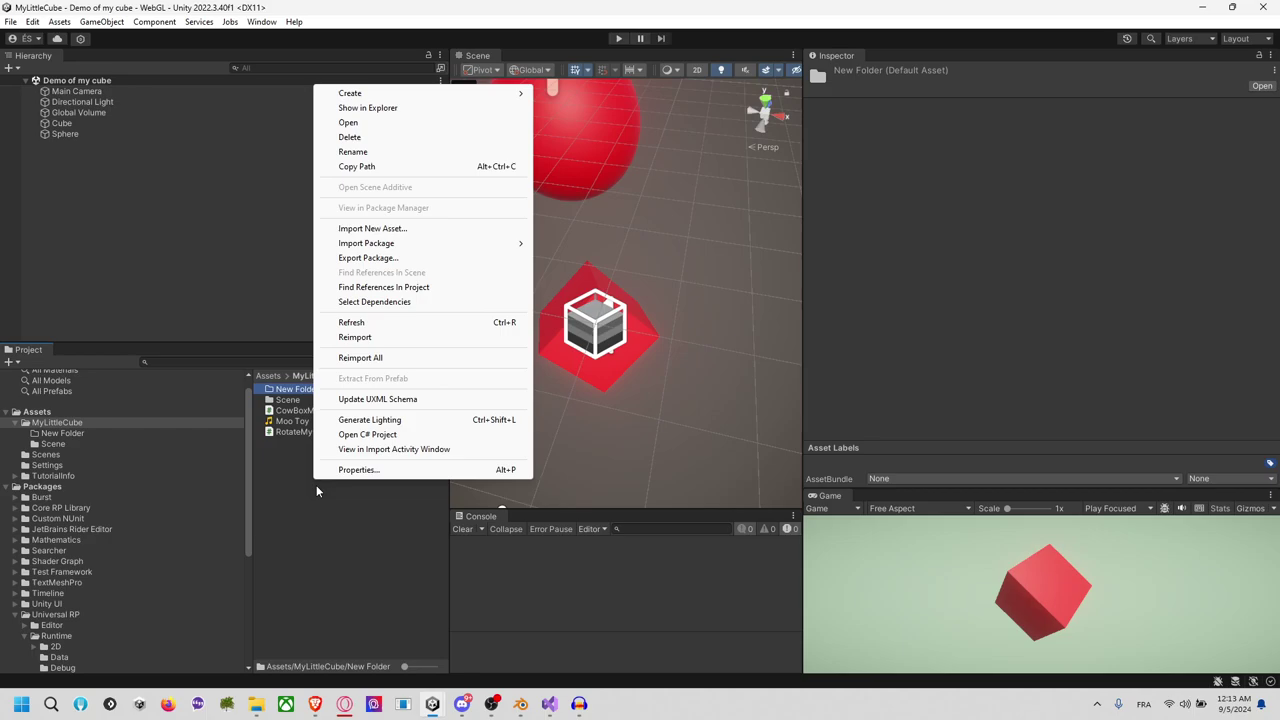
{"action": "key", "text": "Escape"}
{"action": "left_click", "coordinate": [303, 390]}
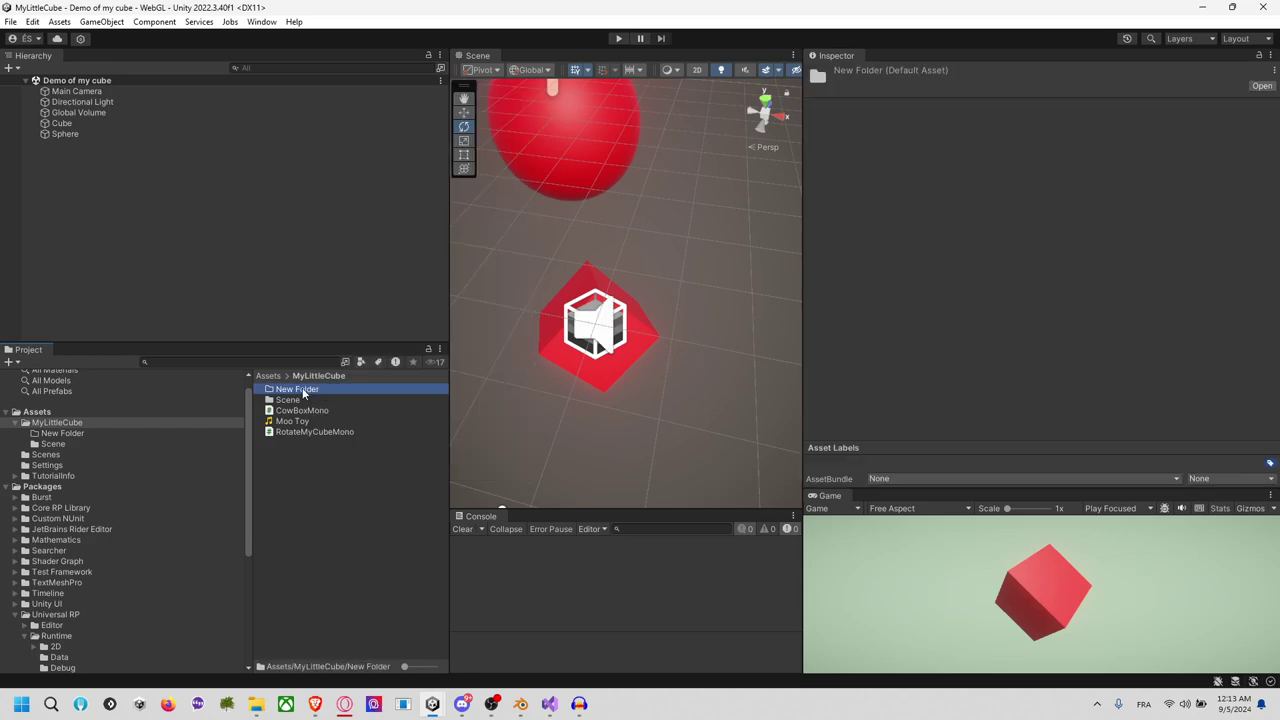
{"action": "left_click", "coordinate": [303, 390]}
{"action": "type", "text": "Runtime"}
{"action": "key", "text": "Return"}
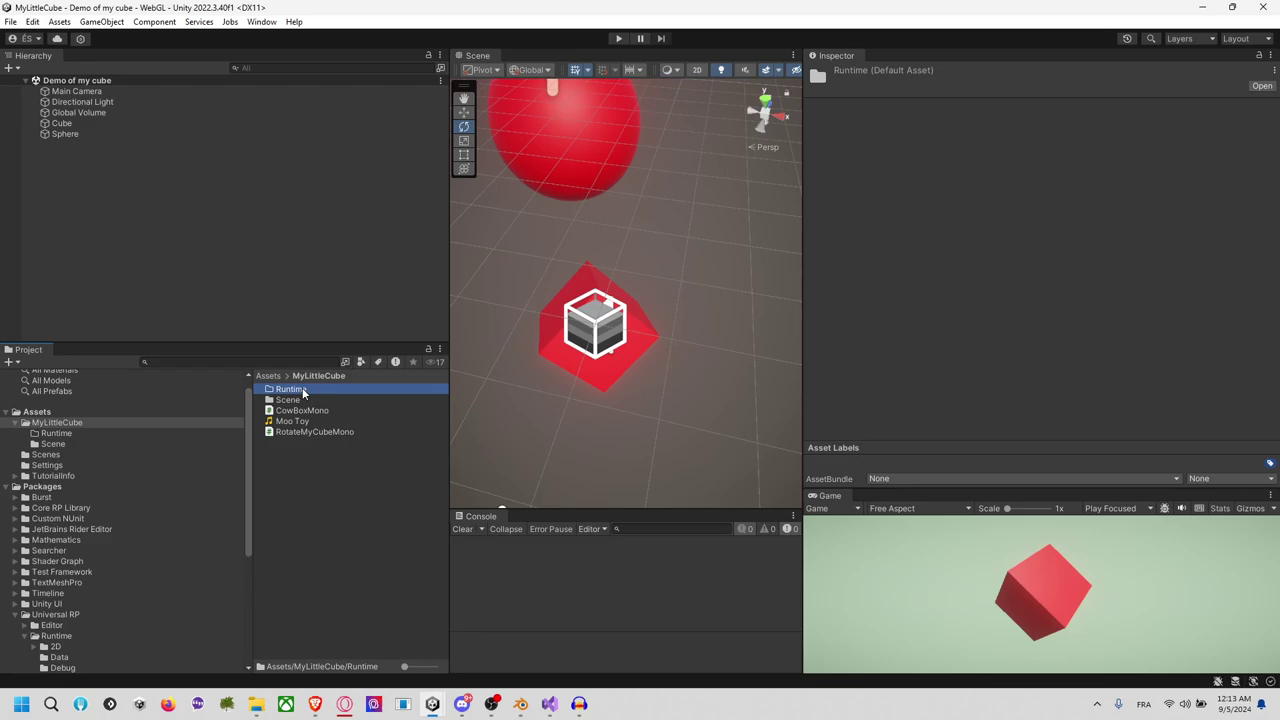
{"action": "left_click", "coordinate": [310, 411]}
{"action": "left_click", "coordinate": [310, 431], "text": "ctrl"}
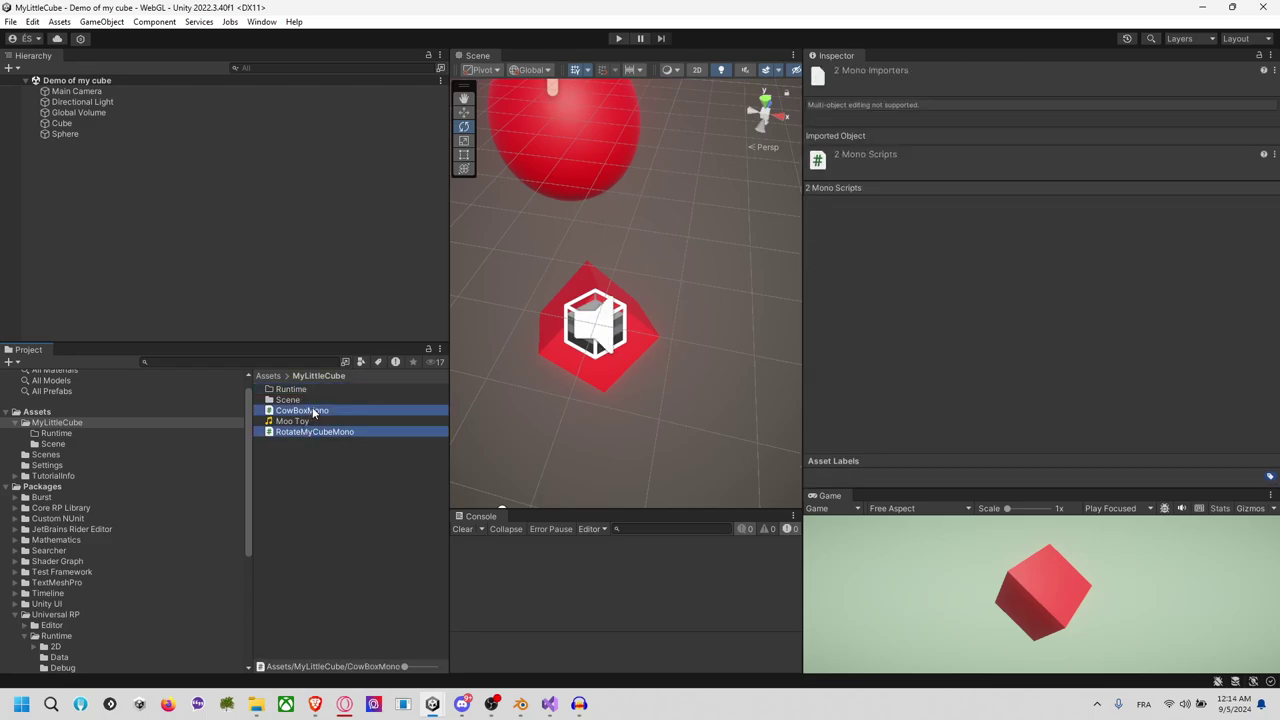
{"action": "mouse_move", "coordinate": [312, 407]}
{"action": "left_mouse_down"}
{"action": "mouse_move", "coordinate": [331, 395]}
{"action": "mouse_move", "coordinate": [305, 392]}
{"action": "left_mouse_up"}
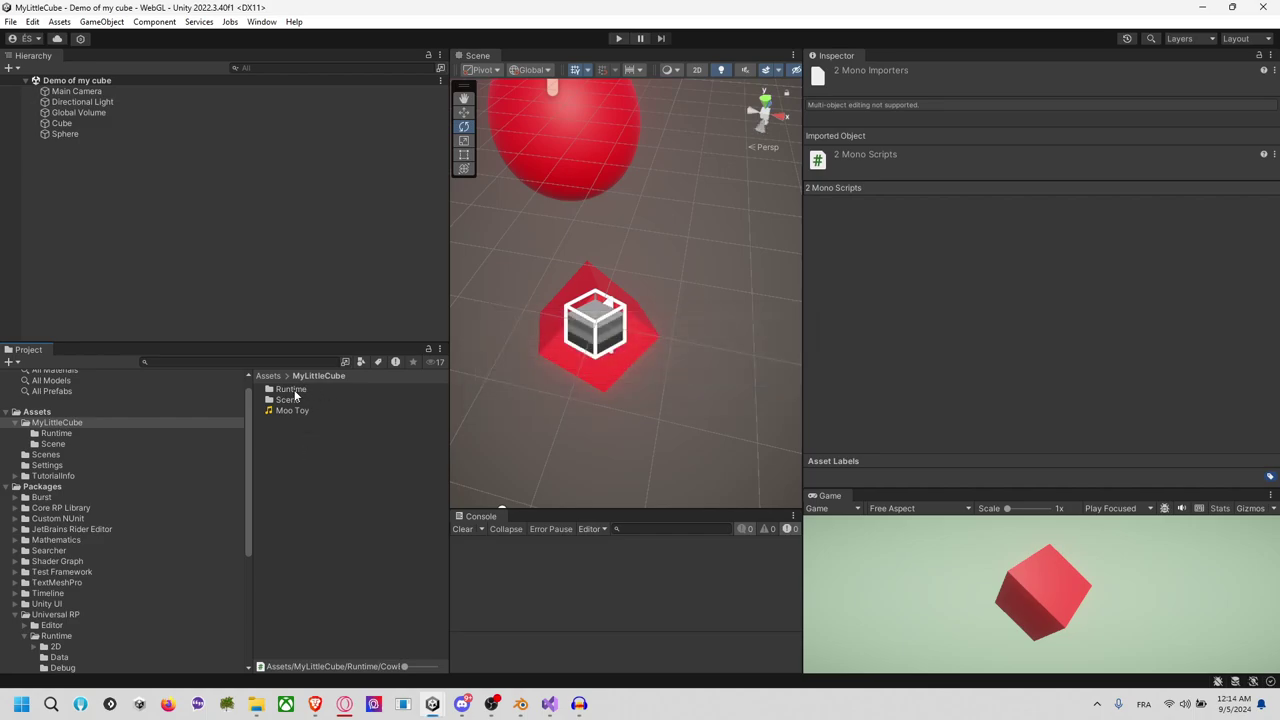
Step: Create a Music folder, rename it Sound, move Moo Toy into it, and restore the window size
{"action": "right_click", "coordinate": [286, 446]}
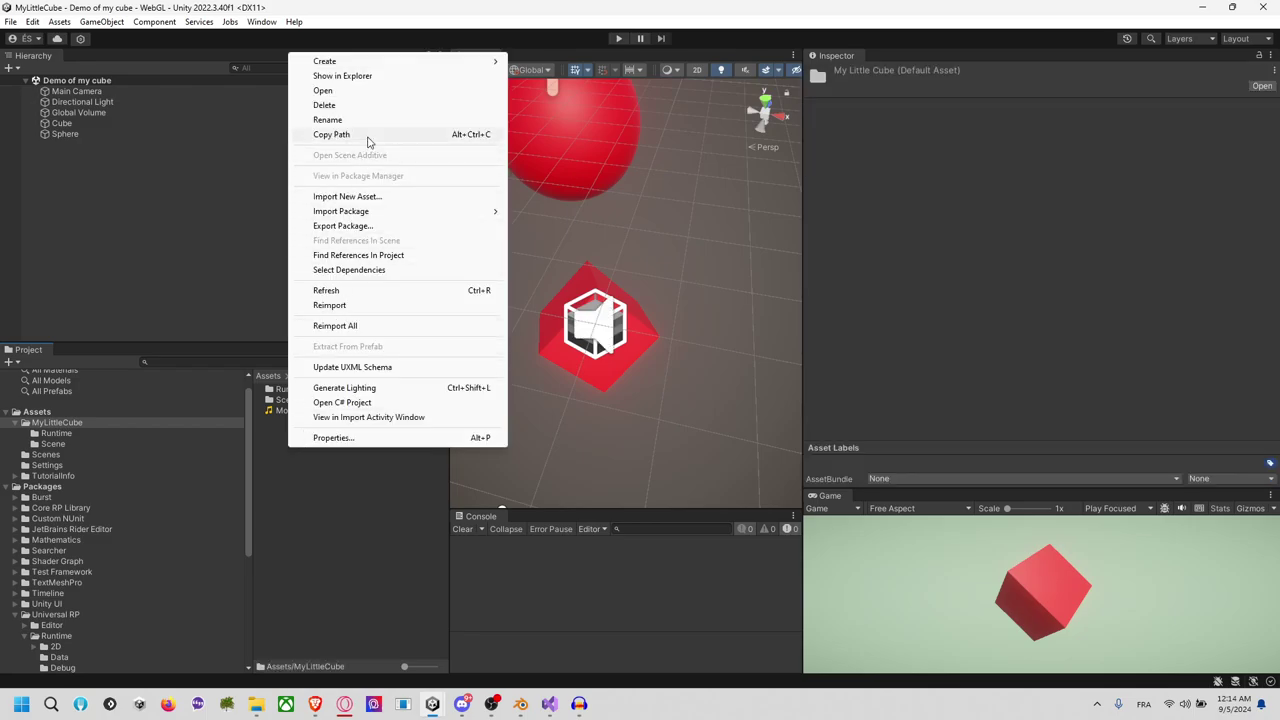
{"action": "mouse_move", "coordinate": [397, 60]}
{"action": "left_click", "coordinate": [578, 18]}
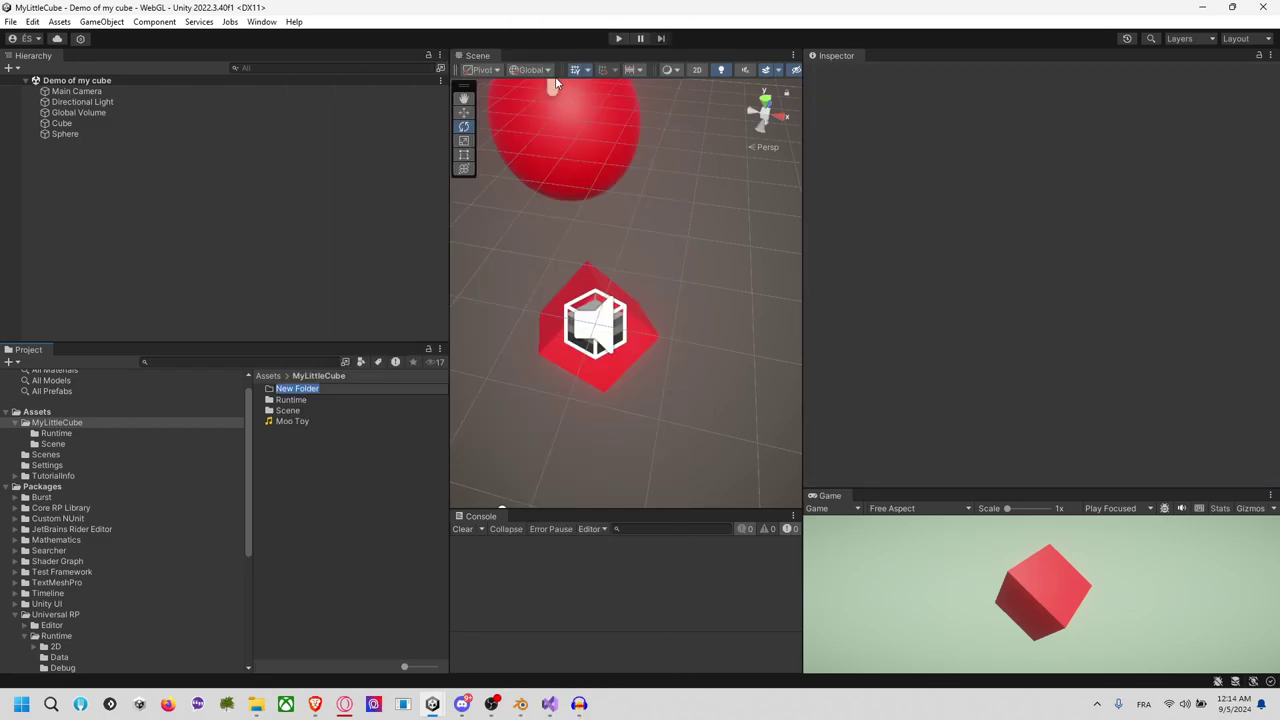
{"action": "type", "text": "Music"}
{"action": "key", "text": "Return"}
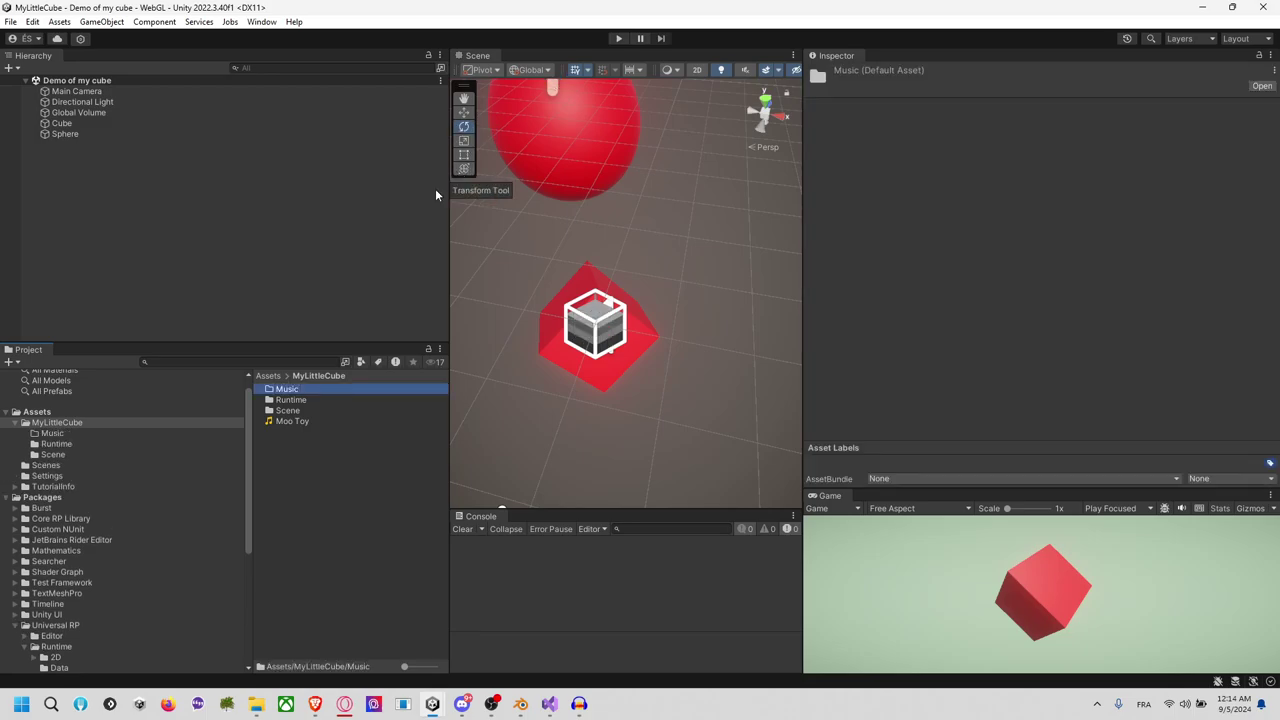
{"action": "key", "text": "F2"}
{"action": "type", "text": "Sound"}
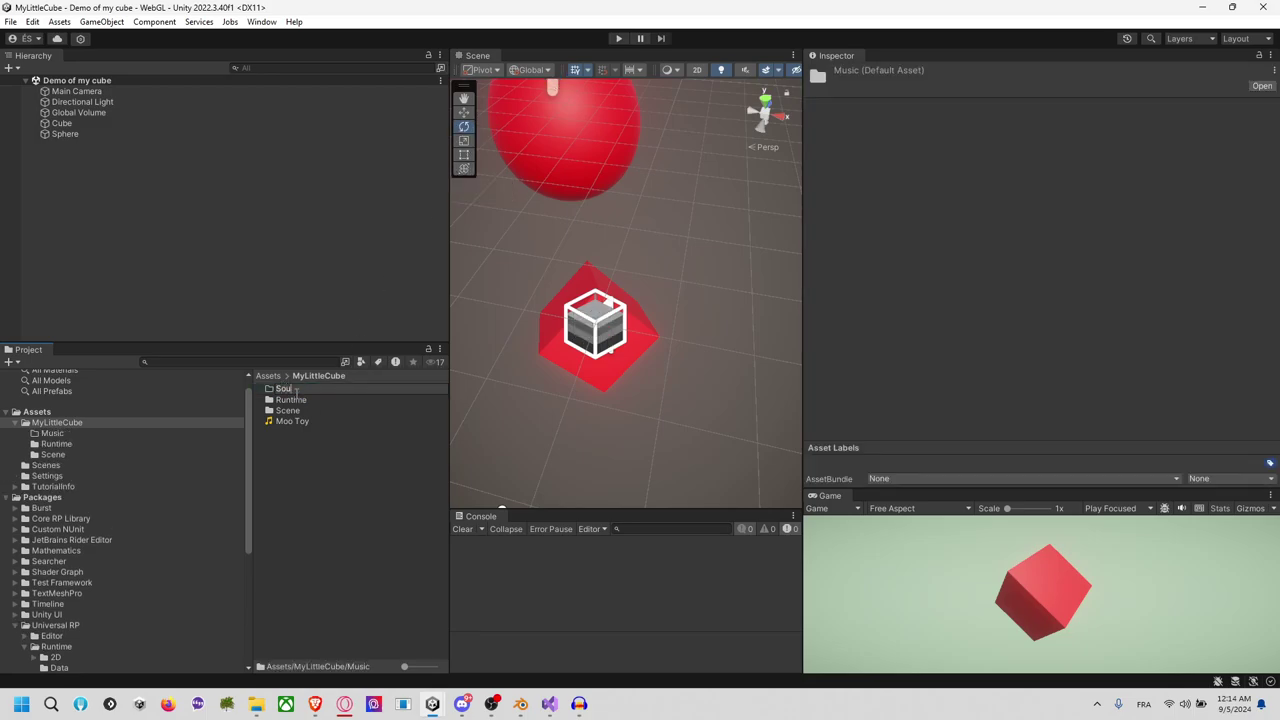
{"action": "key", "text": "Return"}
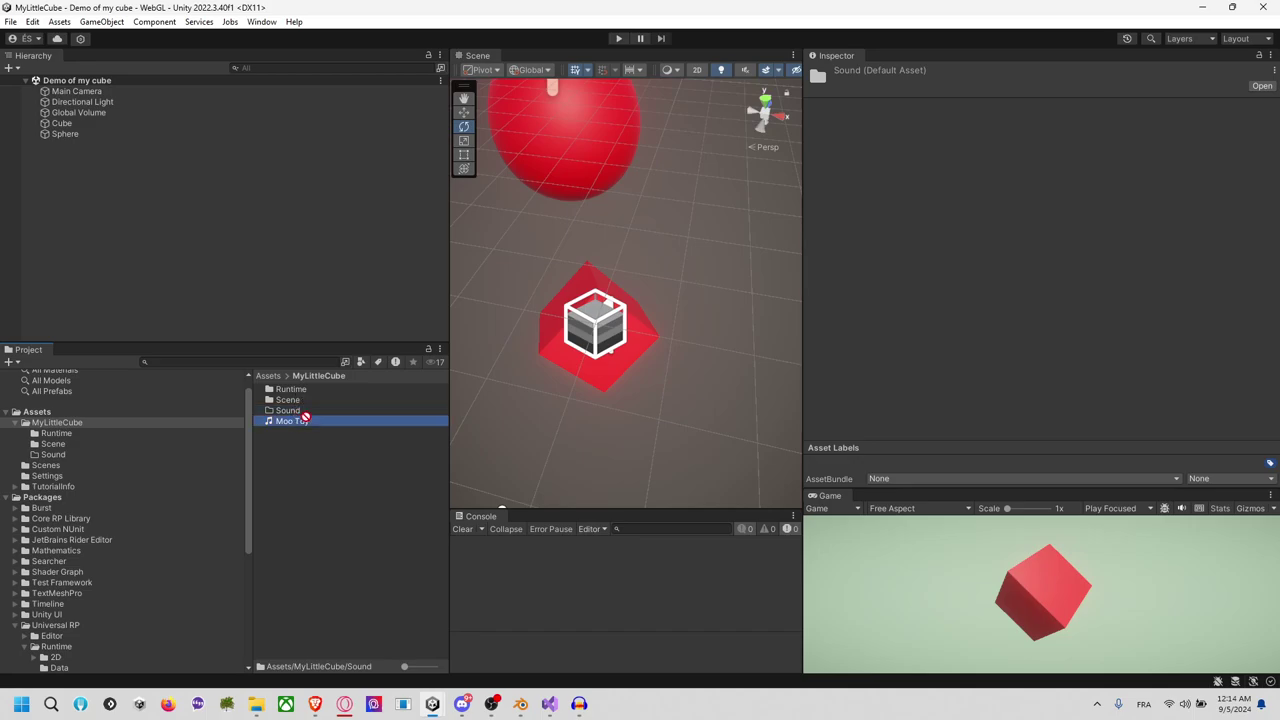
{"action": "left_click_drag", "start_coordinate": [292, 424], "coordinate": [312, 412]}
{"action": "left_click", "coordinate": [304, 462]}
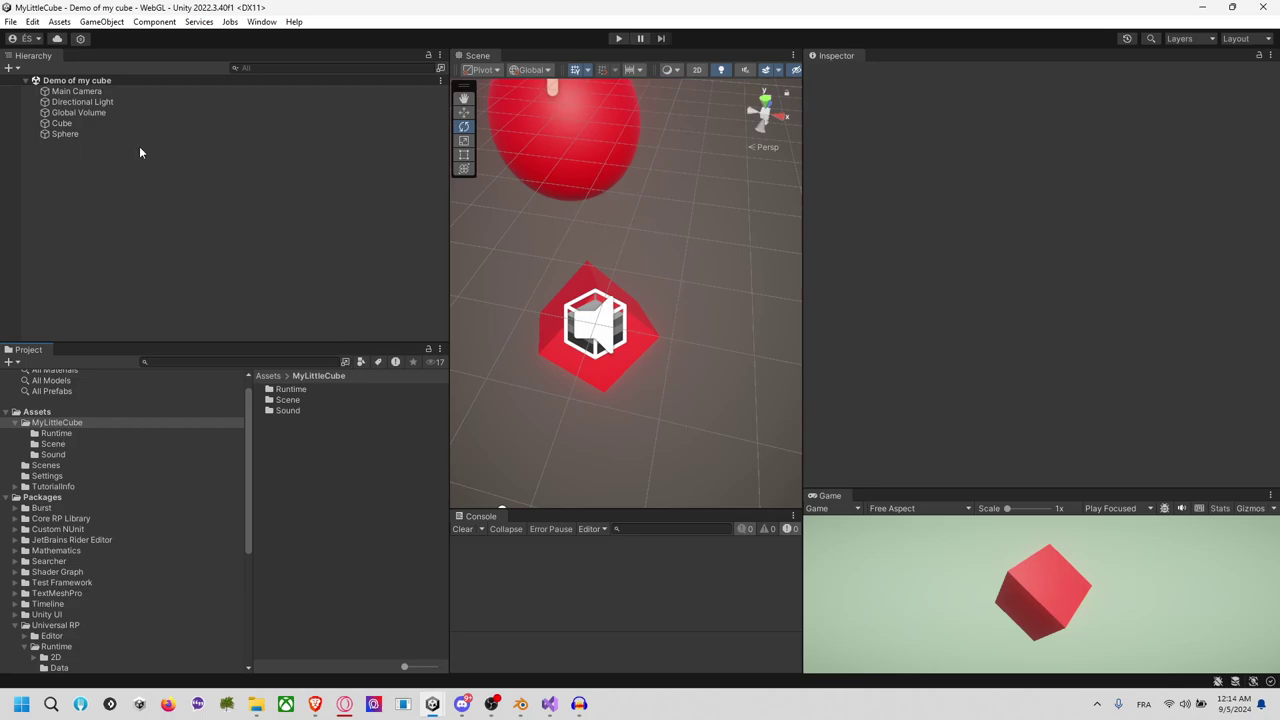
{"action": "left_click", "coordinate": [11, 19]}
{"action": "left_click", "coordinate": [45, 24]}
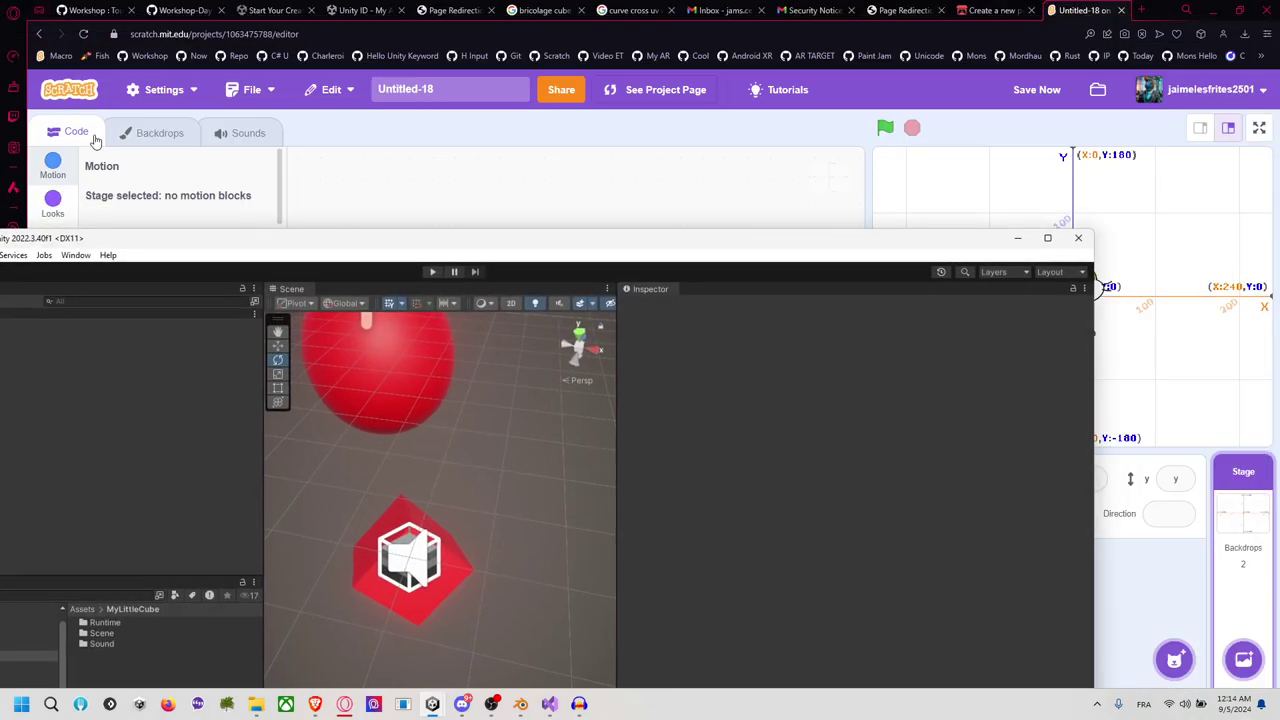
Step: Maximize Unity and start a WebGL Build And Run from Build Settings
{"action": "left_click", "coordinate": [1047, 238]}
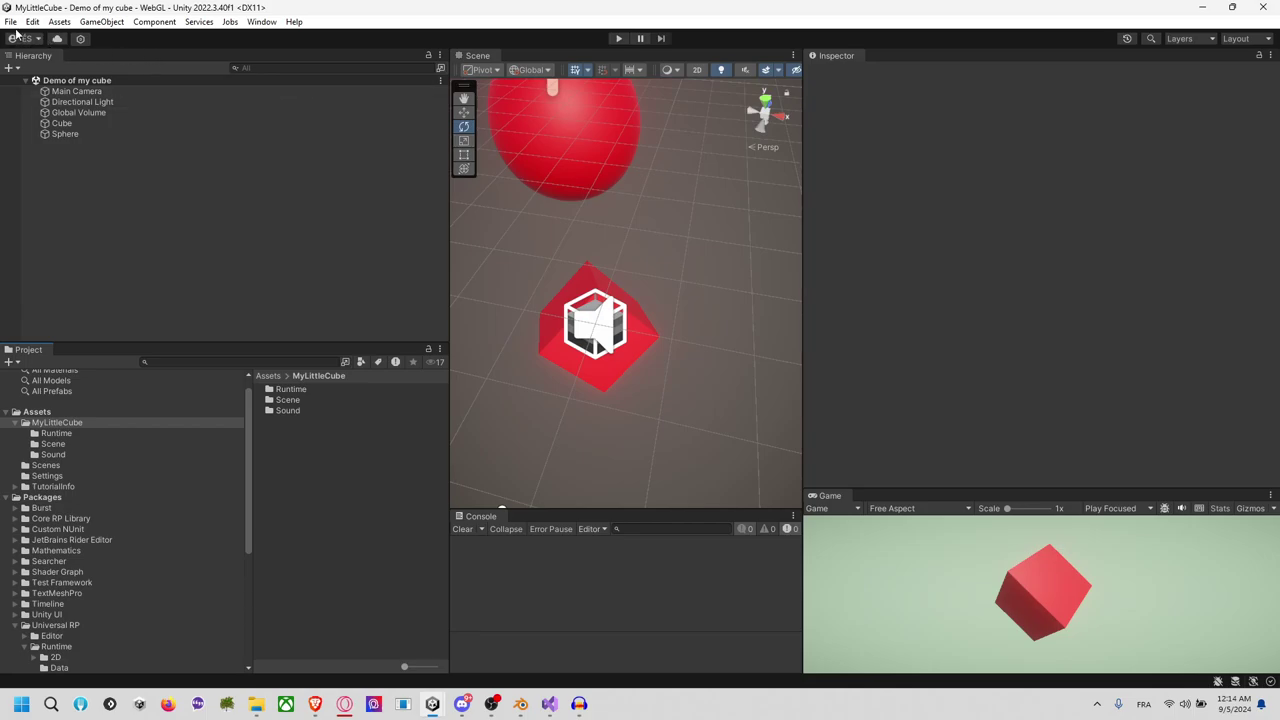
{"action": "left_click", "coordinate": [11, 21]}
{"action": "left_click", "coordinate": [85, 187]}
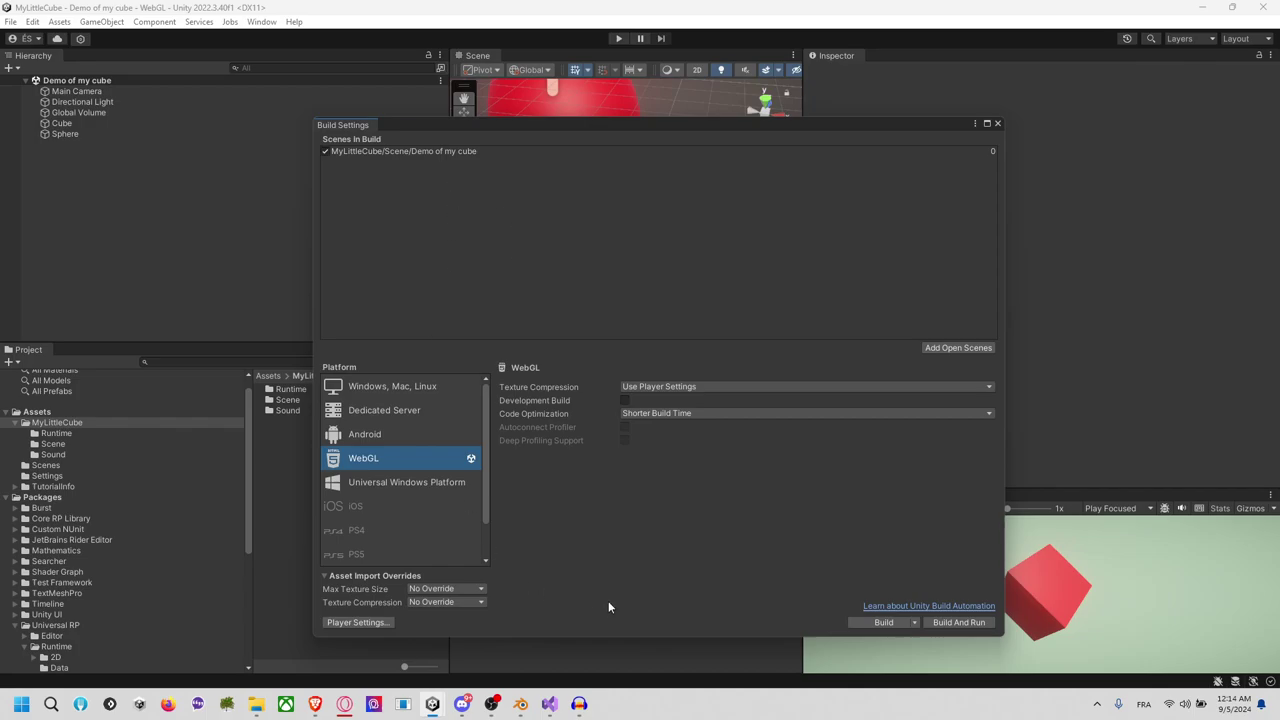
{"action": "left_click", "coordinate": [957, 625]}
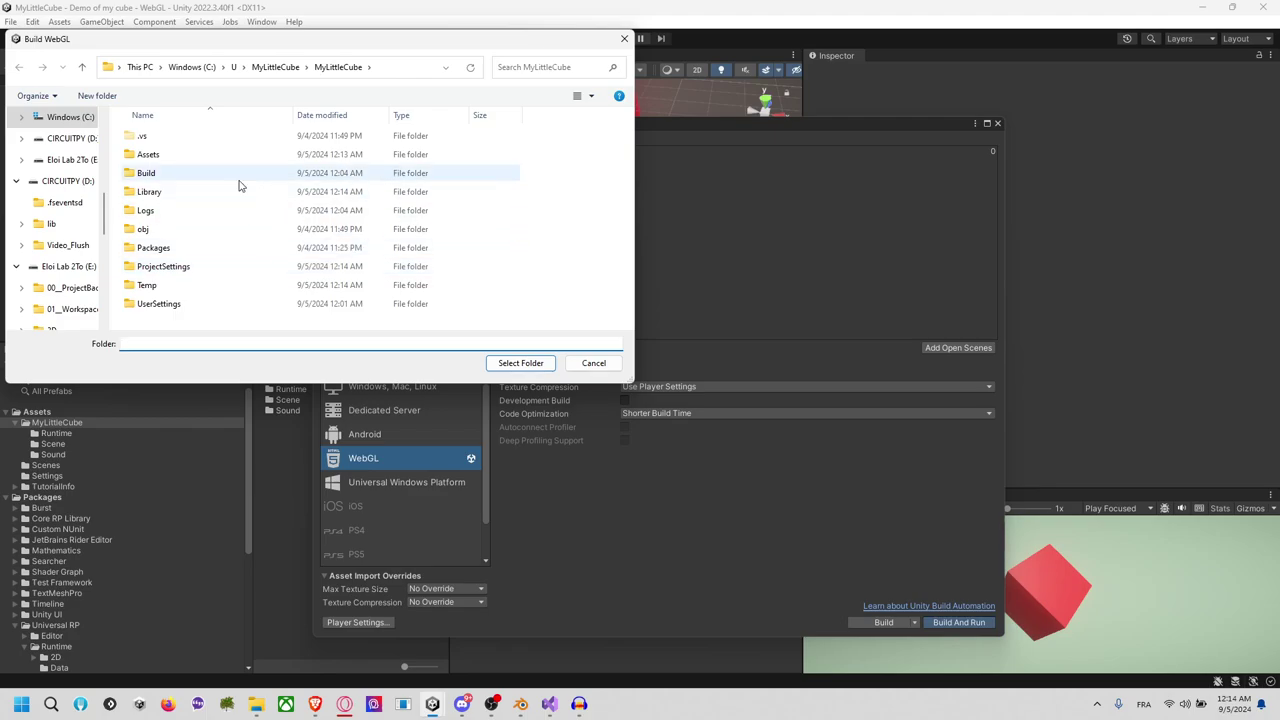
Step: Create a WebGlCowBox folder inside Build as the build destination, then switch to Opera
{"action": "left_click", "coordinate": [207, 178]}
{"action": "double_click", "coordinate": [207, 178]}
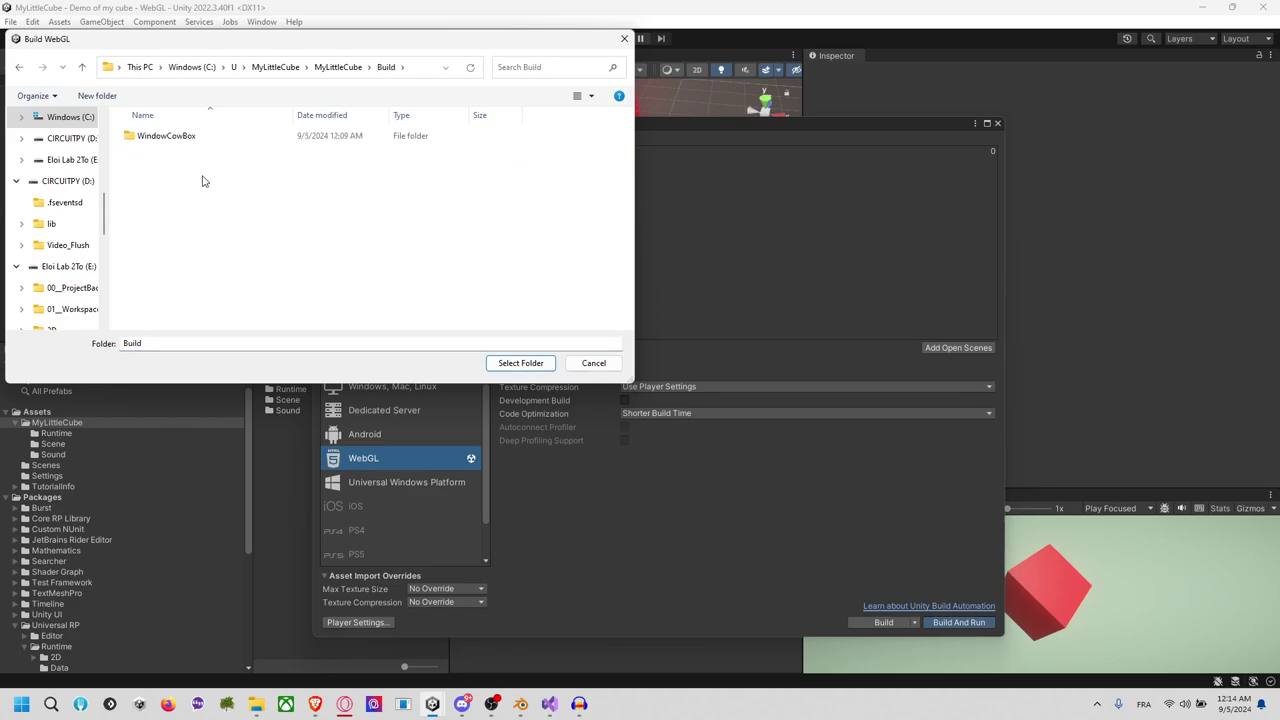
{"action": "left_click", "coordinate": [117, 100]}
{"action": "type", "text": "WebGL"}
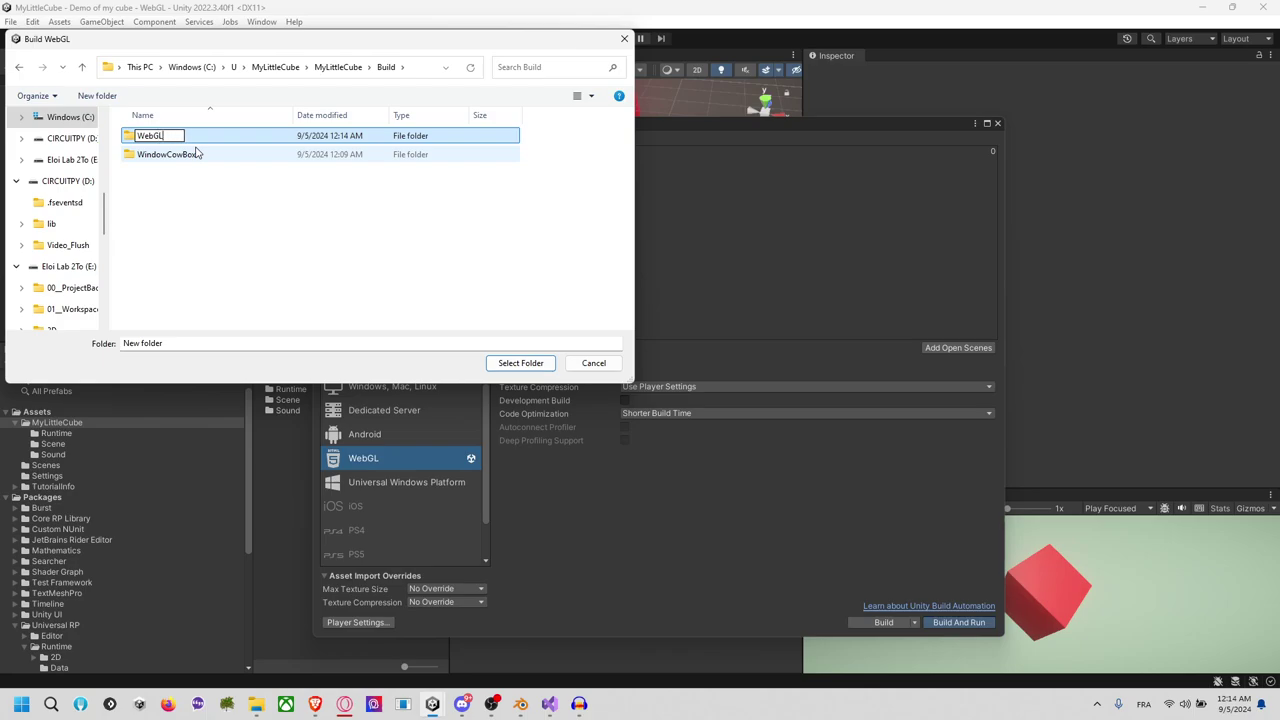
{"action": "type", "text": "CowC"}
{"action": "key", "text": "BackSpace"}
{"action": "type", "text": "Box"}
{"action": "key", "text": "BackSpace"}
{"action": "type", "text": "l"}
{"action": "key", "text": "Return"}
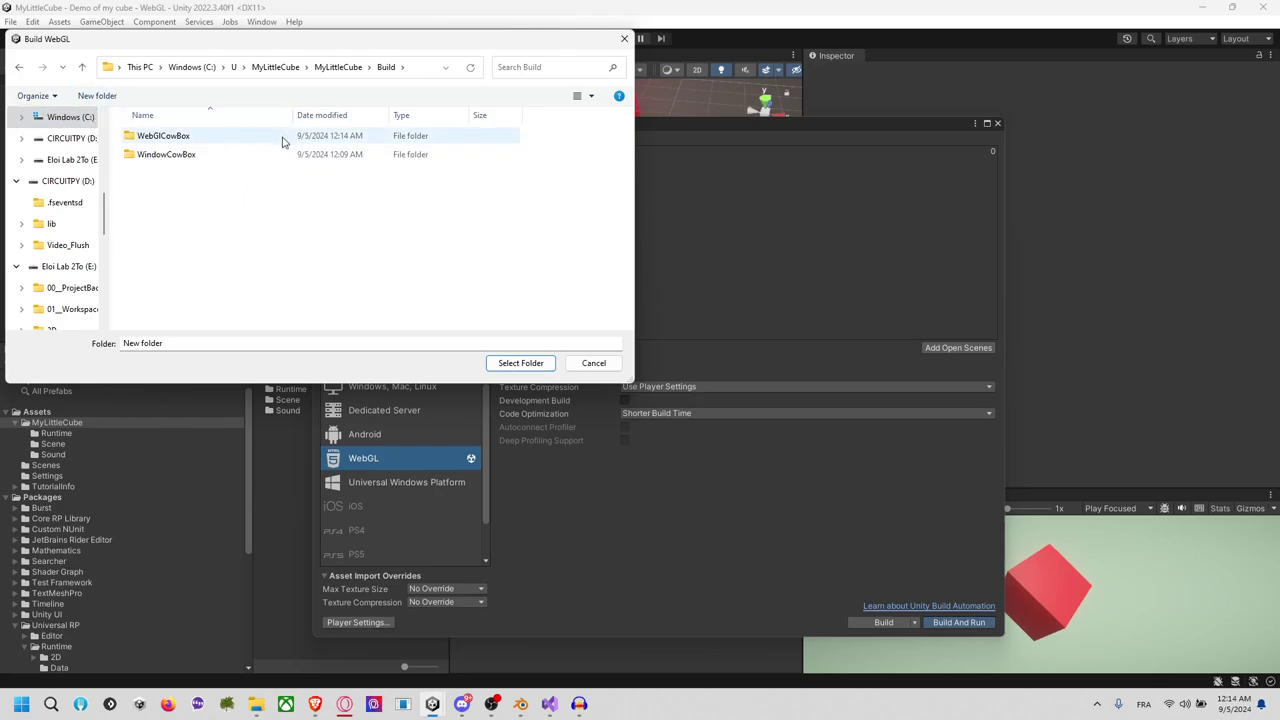
{"action": "double_click", "coordinate": [211, 139]}
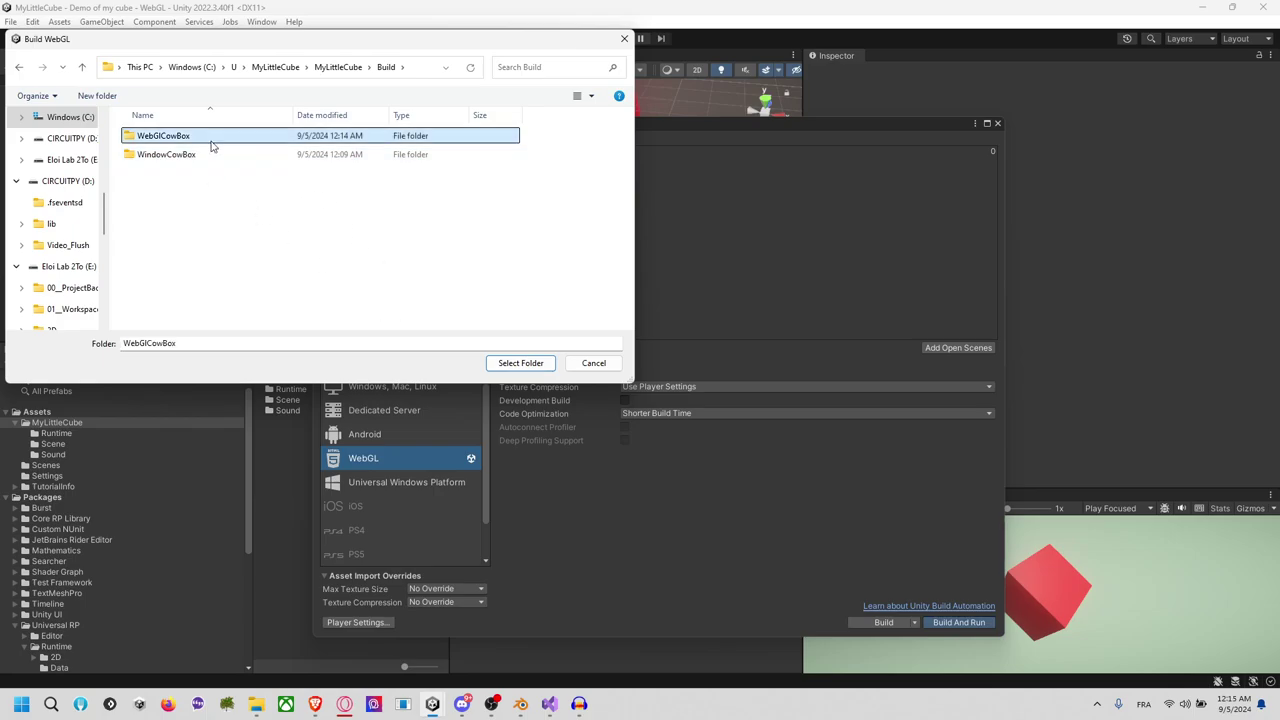
{"action": "left_click", "coordinate": [520, 363]}
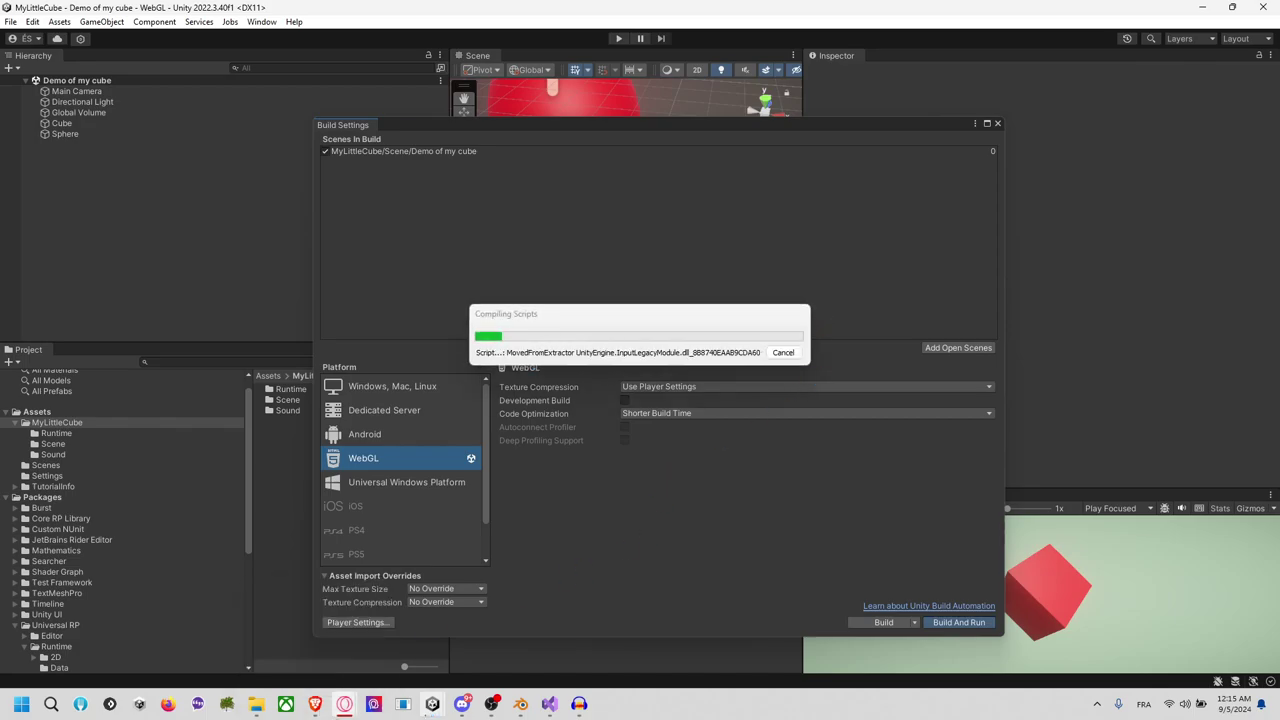
{"action": "mouse_move", "coordinate": [344, 704]}
{"action": "left_click", "coordinate": [409, 633]}
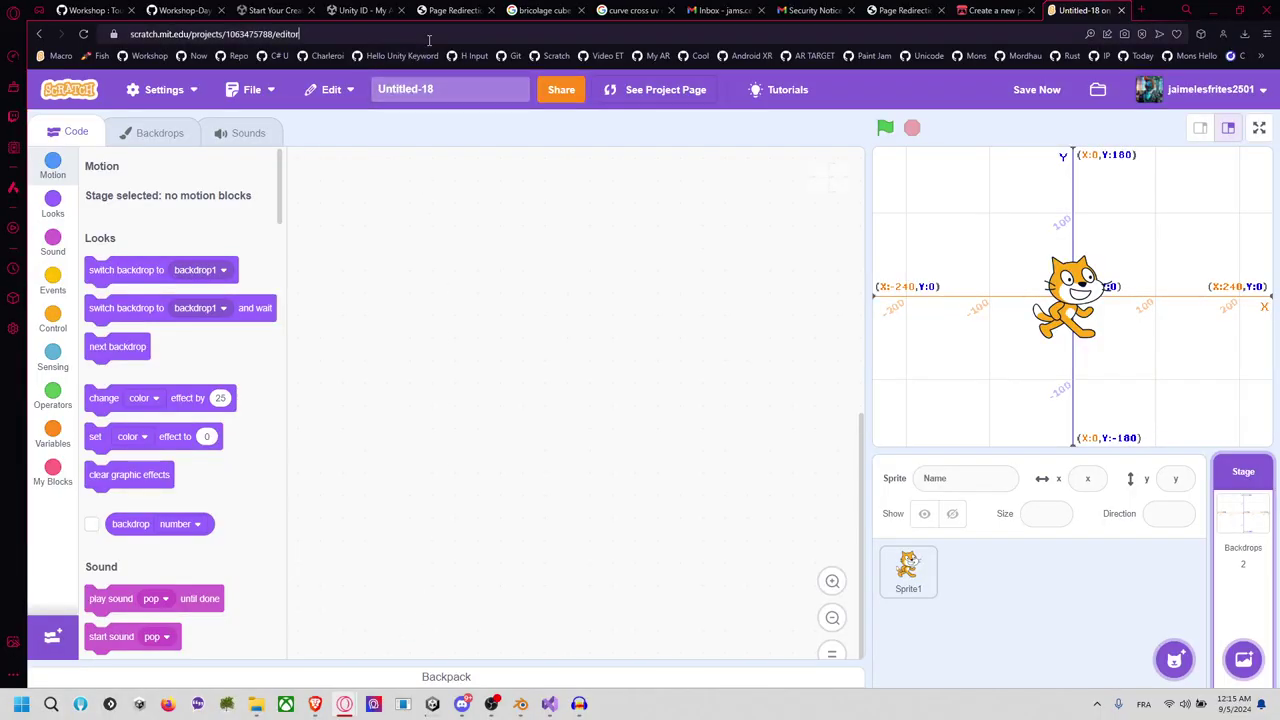
Step: Enter monCubeRouge in Opera's address bar without running a search
{"action": "left_click", "coordinate": [429, 40]}
{"action": "type", "text": "mon_"}
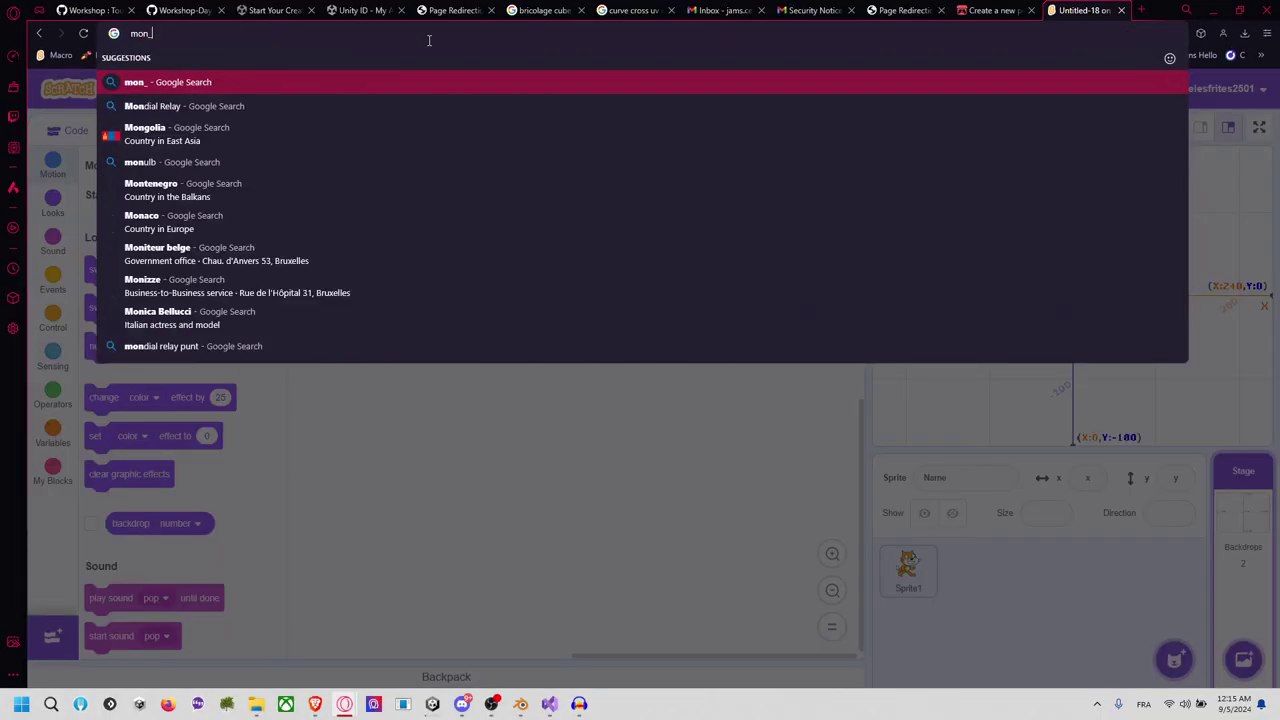
{"action": "type", "text": "cube_"}
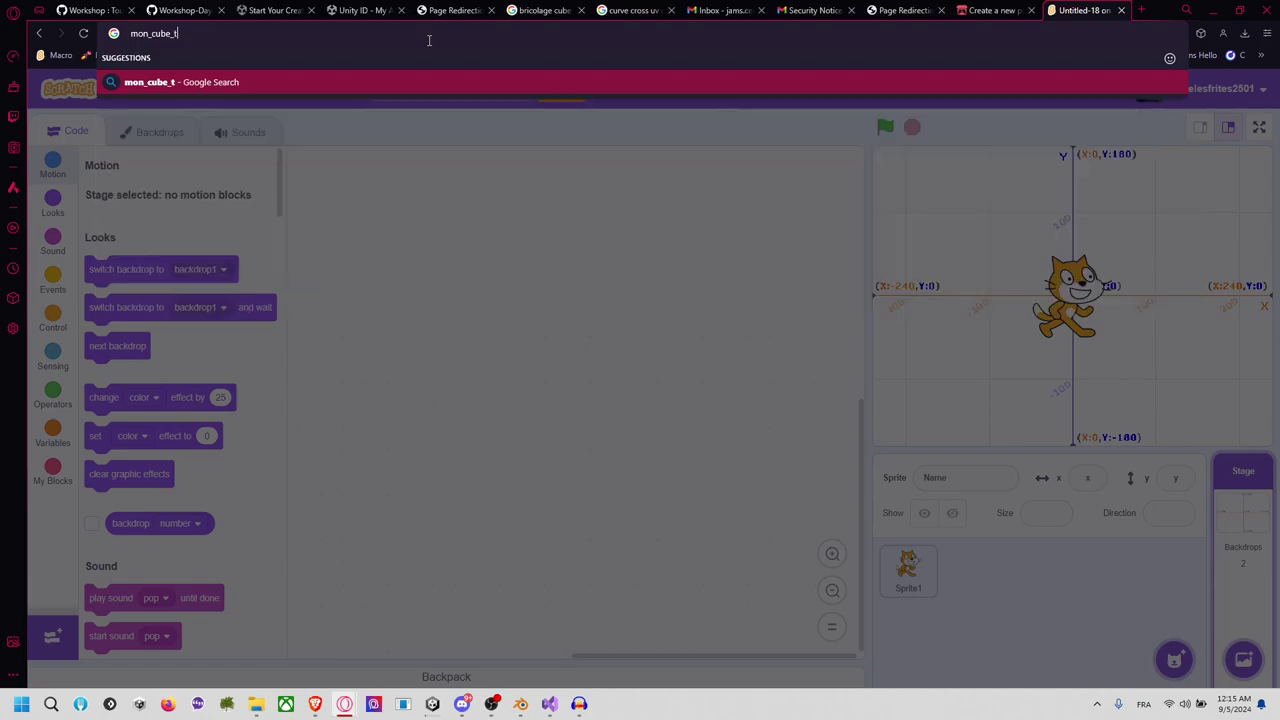
{"action": "type", "text": " rouge"}
{"action": "key", "text": "ctrl+a"}
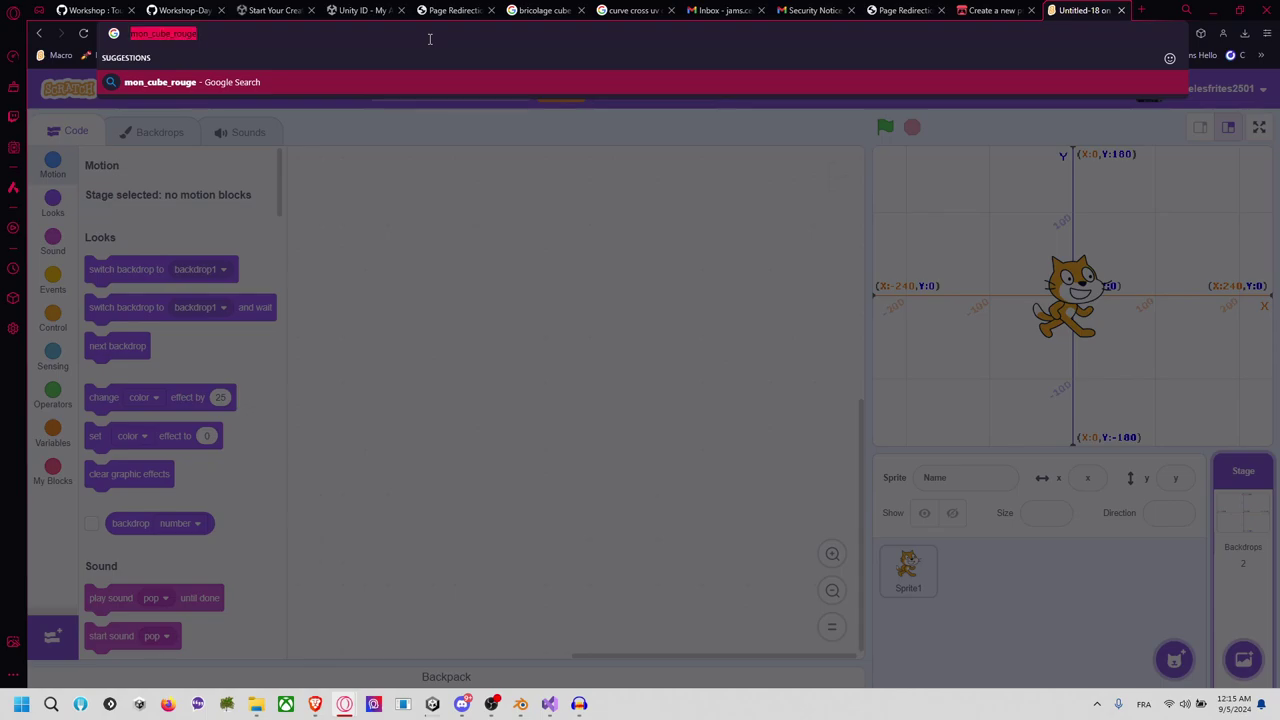
{"action": "type", "text": "s"}
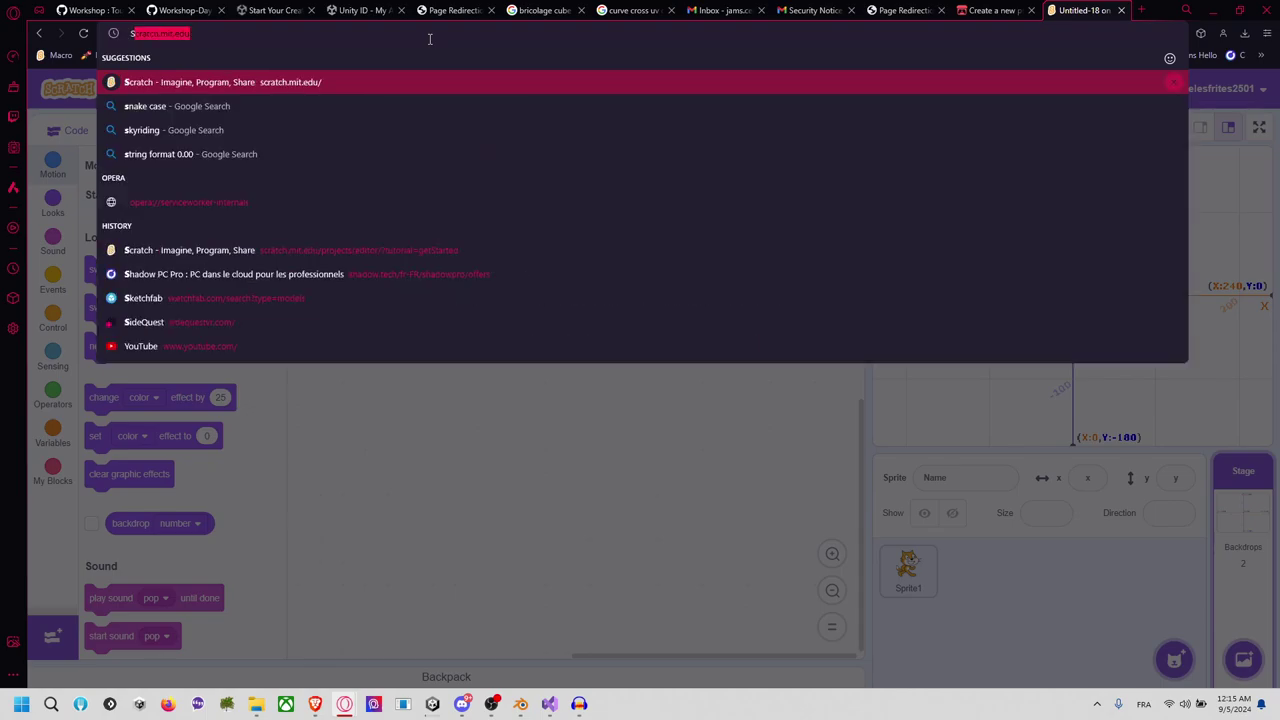
{"action": "key", "text": "BackSpace"}
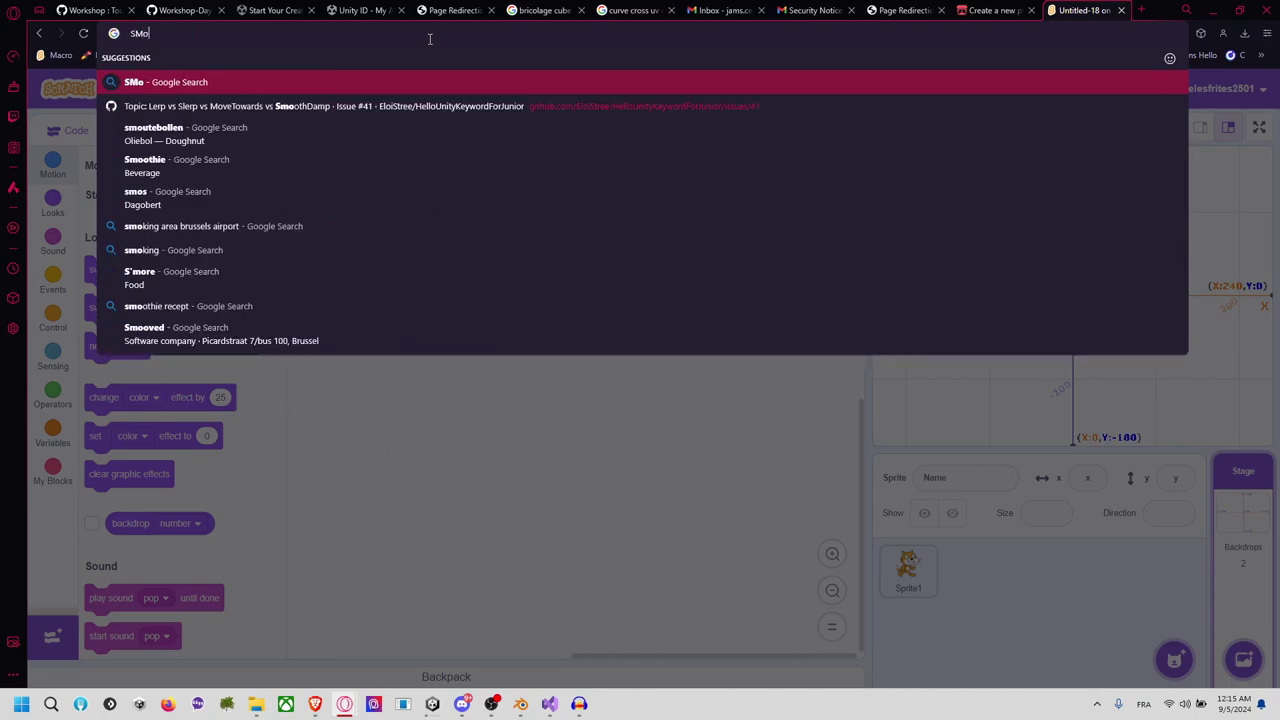
{"action": "key", "text": "BackSpace"}
{"action": "type", "text": "MonCube"}
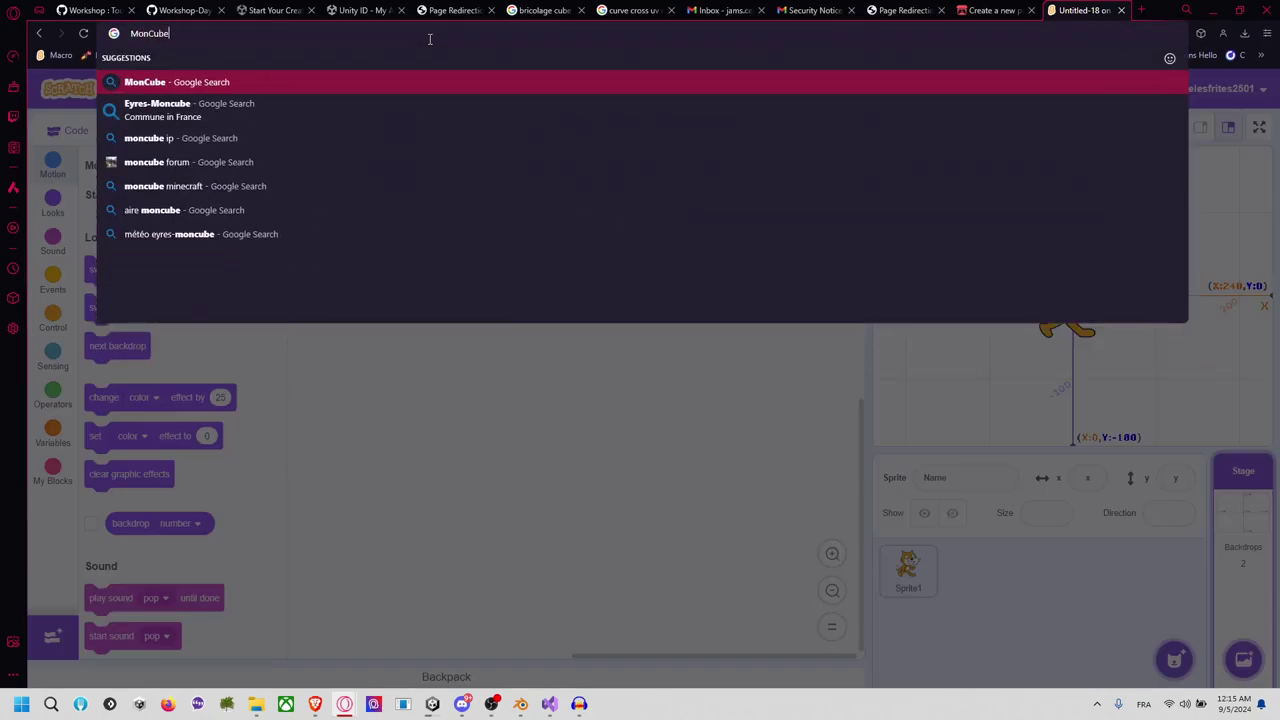
{"action": "type", "text": "Rouge"}
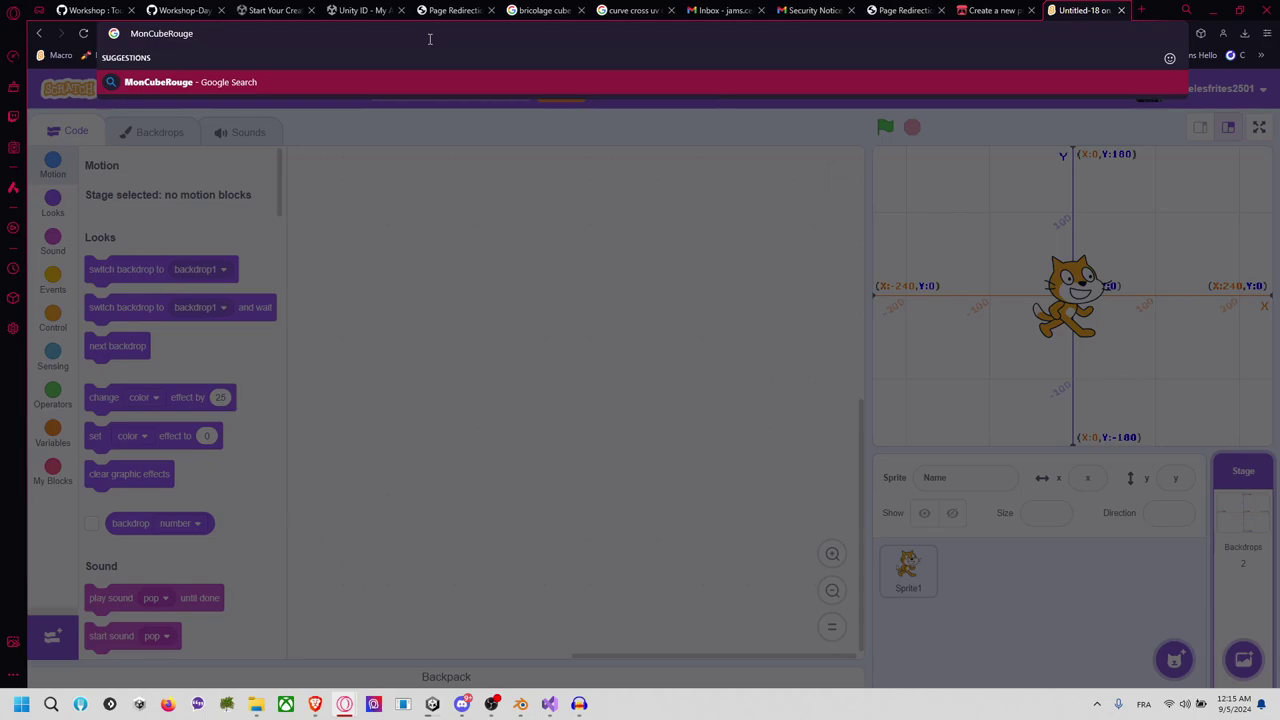
{"action": "key", "text": "ctrl+a"}
{"action": "type", "text": "monCu"}
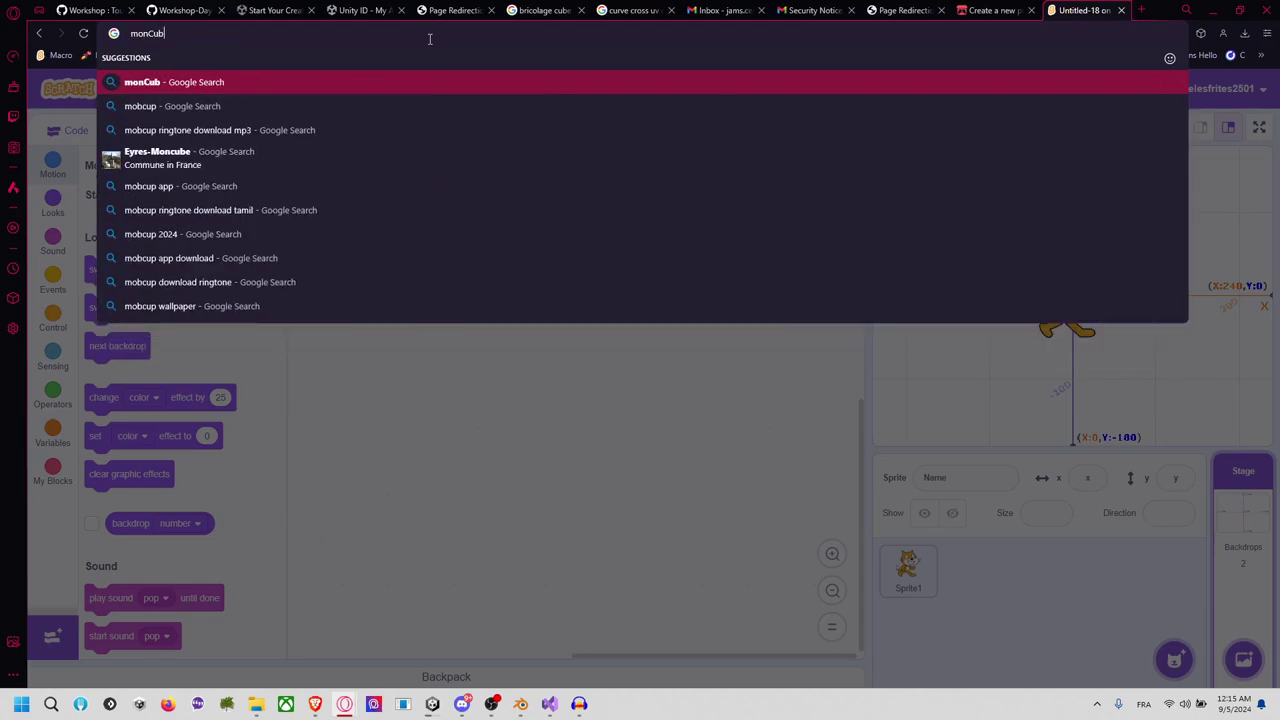
{"action": "type", "text": "beS"}
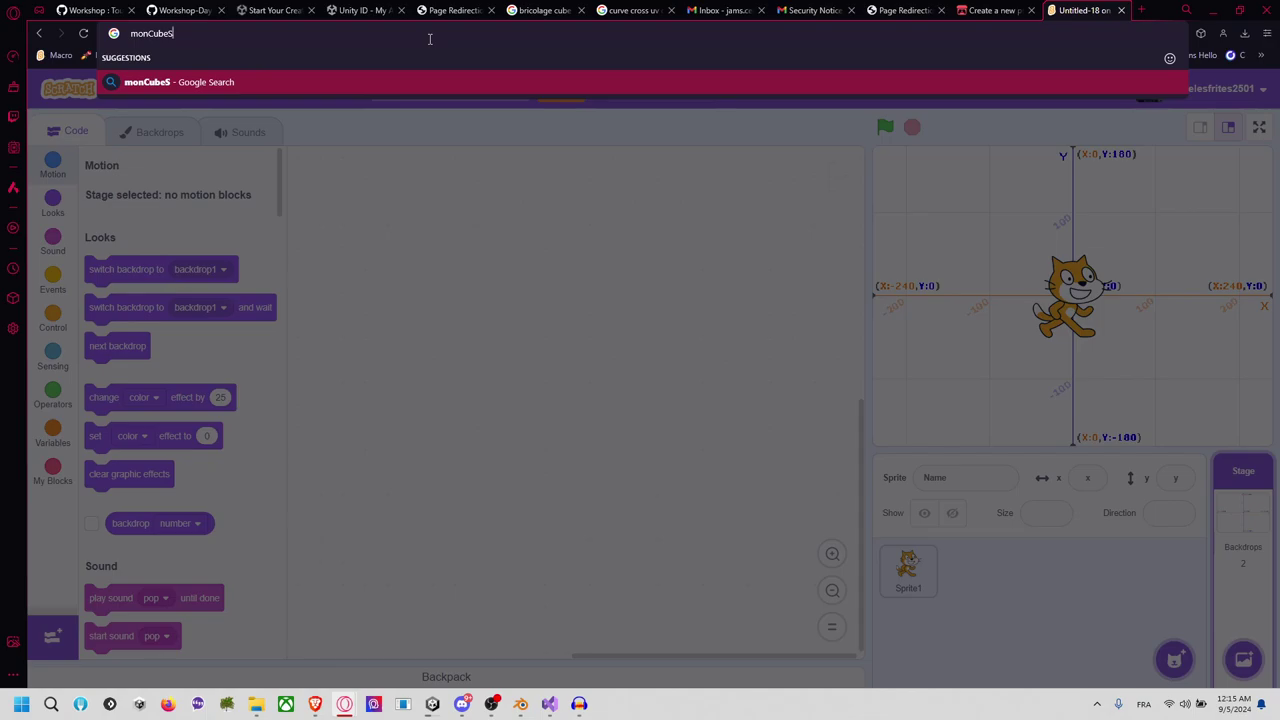
{"action": "key", "text": "BackSpace"}
{"action": "type", "text": "Rouge"}
{"action": "left_click", "coordinate": [418, 216]}
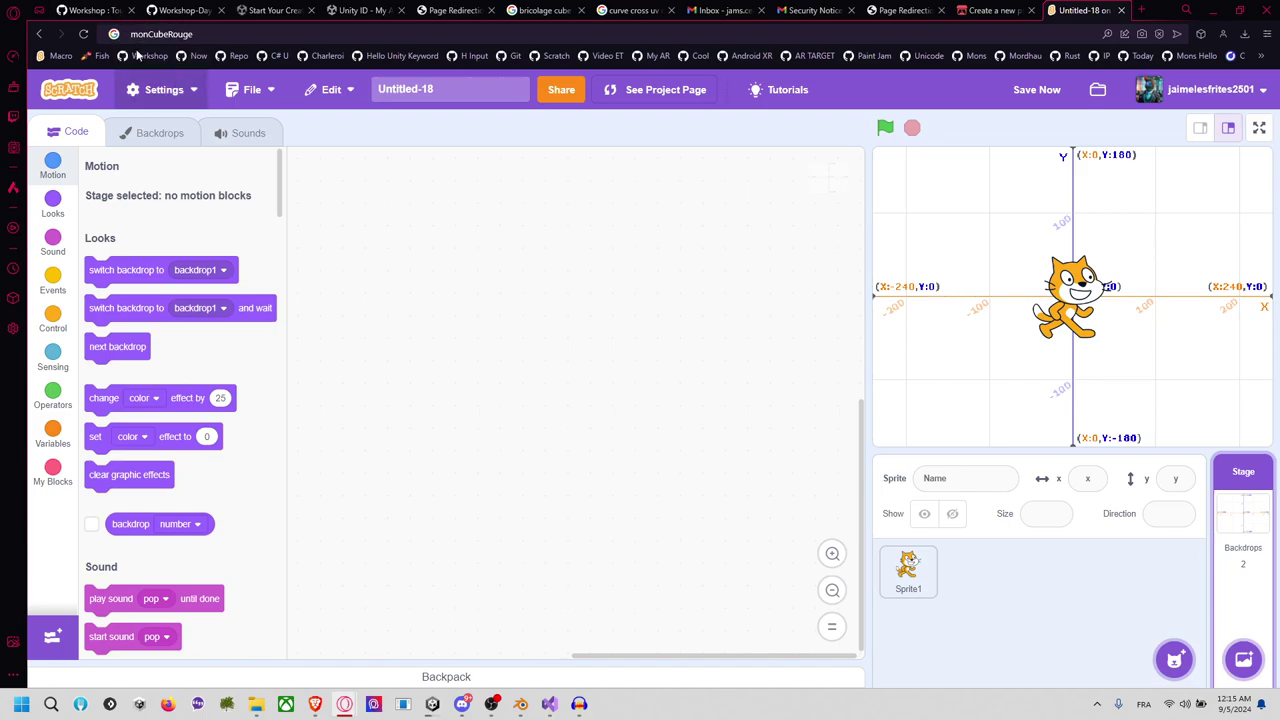
Step: Check Unity's WebGL build progress, then return to the Scratch project in Opera
{"action": "key", "text": "alt+Tab"}
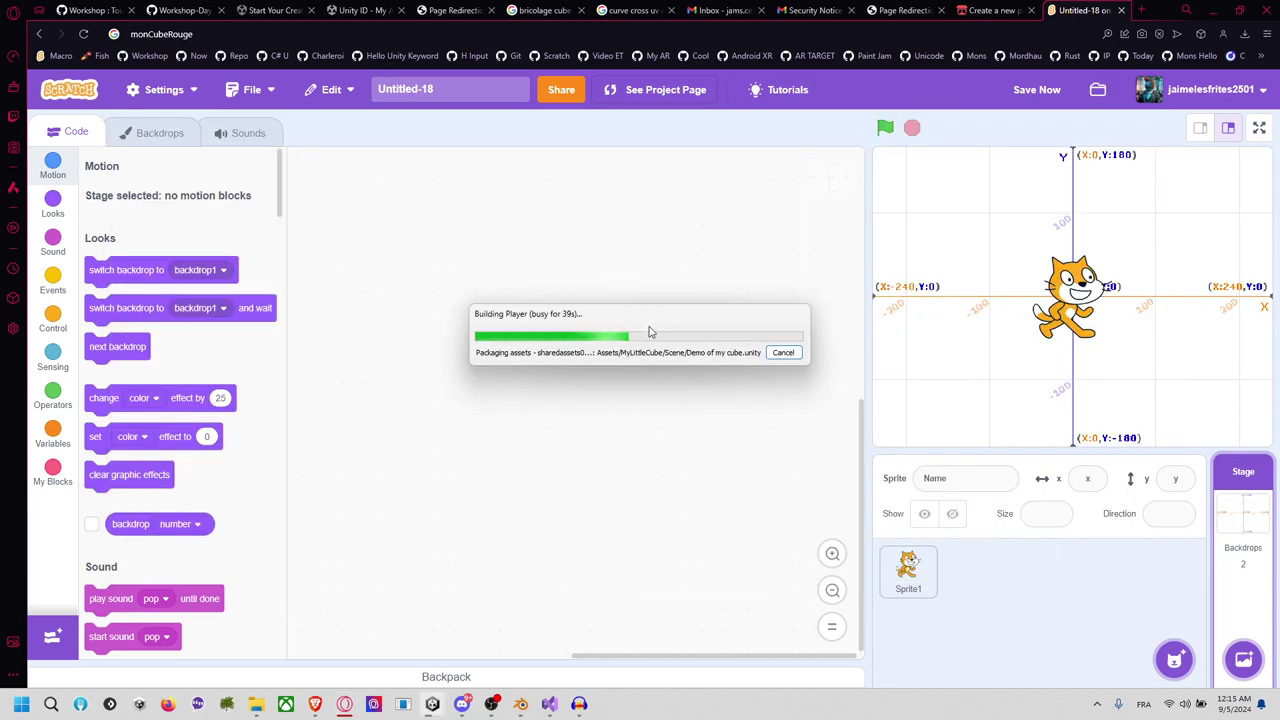
{"action": "mouse_move", "coordinate": [651, 321]}
{"action": "left_mouse_down"}
{"action": "mouse_move", "coordinate": [646, 267]}
{"action": "mouse_move", "coordinate": [648, 279]}
{"action": "left_mouse_up"}
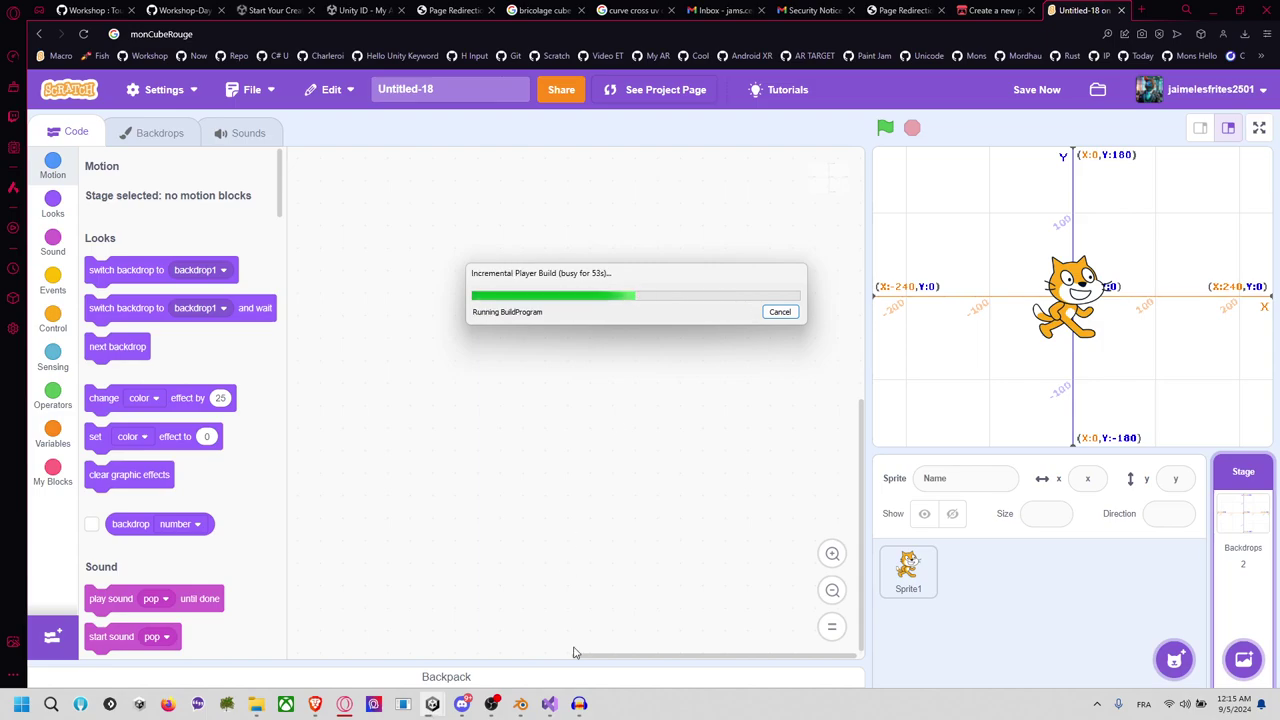
{"action": "left_click", "coordinate": [515, 635]}
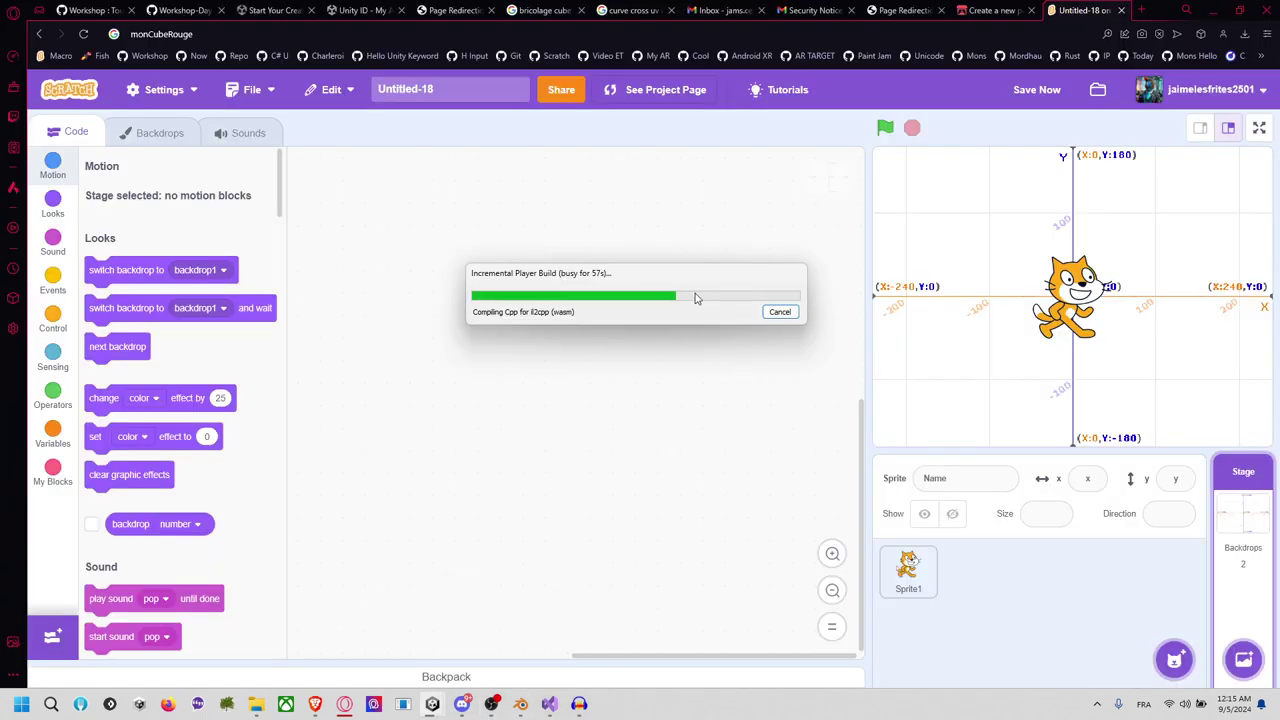
{"action": "left_click_drag", "start_coordinate": [711, 283], "coordinate": [695, 315]}
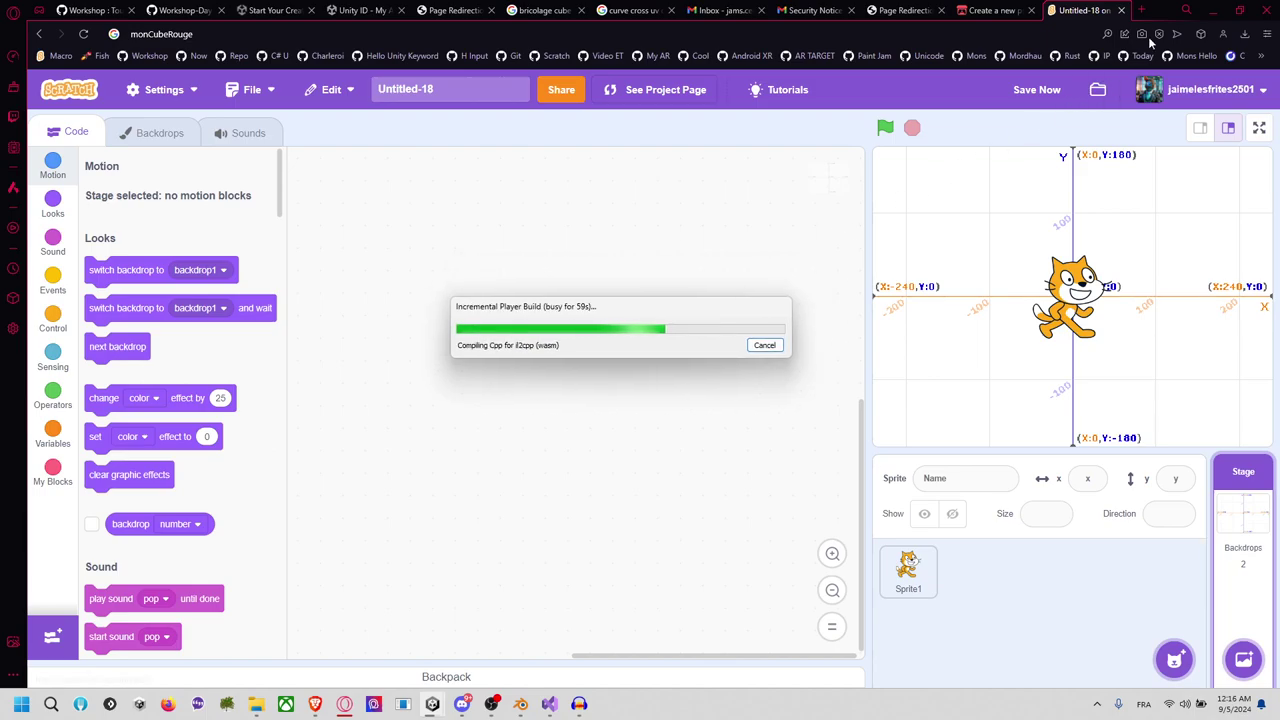
{"action": "left_click", "coordinate": [1210, 14]}
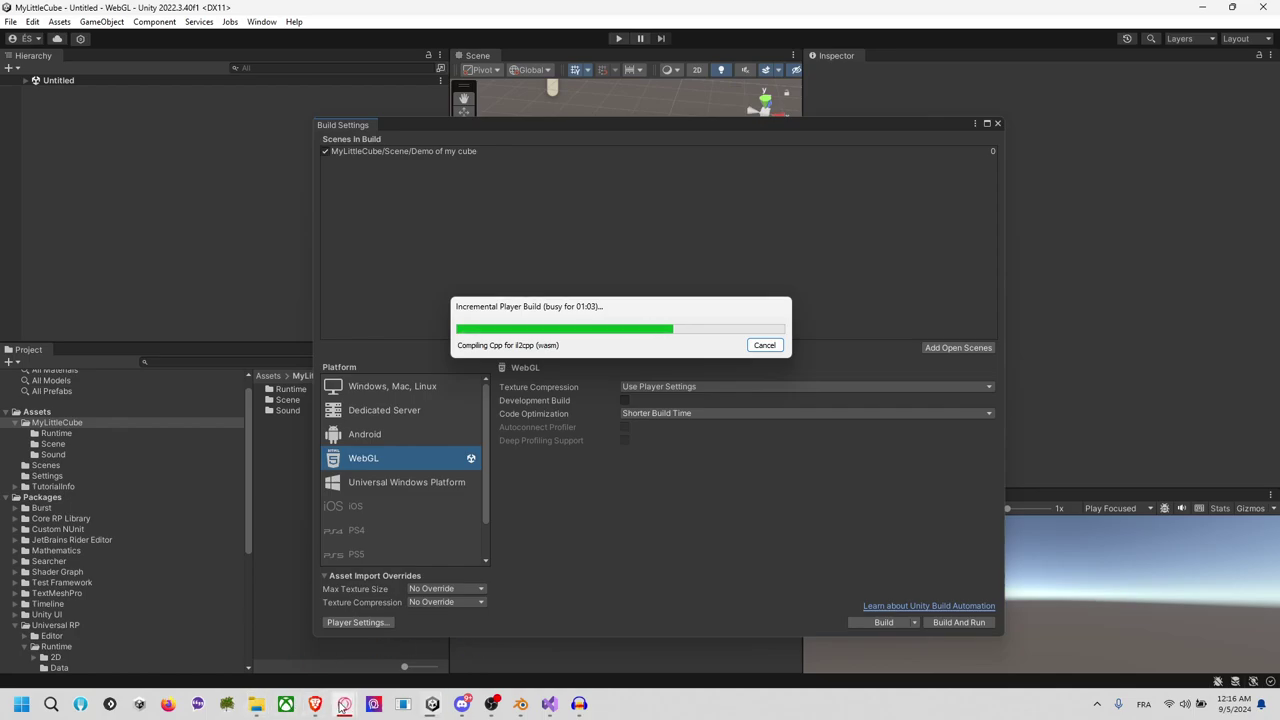
{"action": "mouse_move", "coordinate": [354, 693]}
{"action": "left_click", "coordinate": [405, 645]}
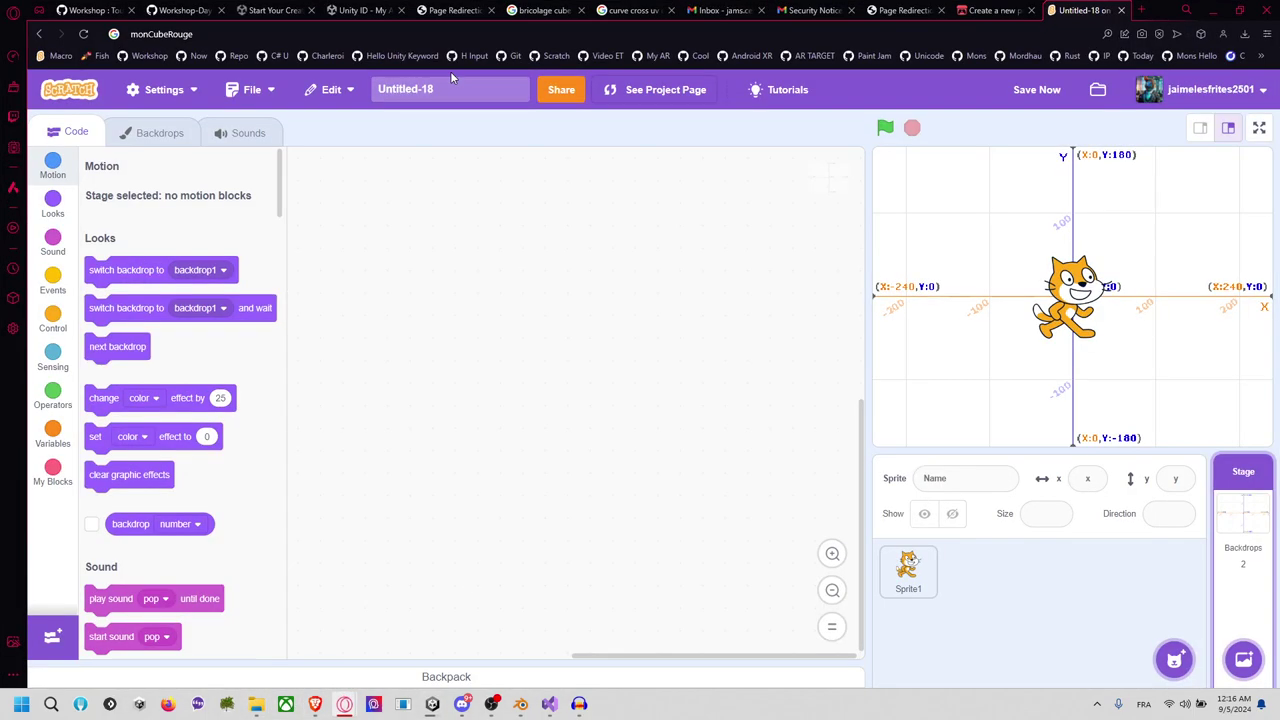
Step: Search Google for 'blender', confirming you want to leave the Scratch page
{"action": "left_click", "coordinate": [812, 34]}
{"action": "type", "text": "blender"}
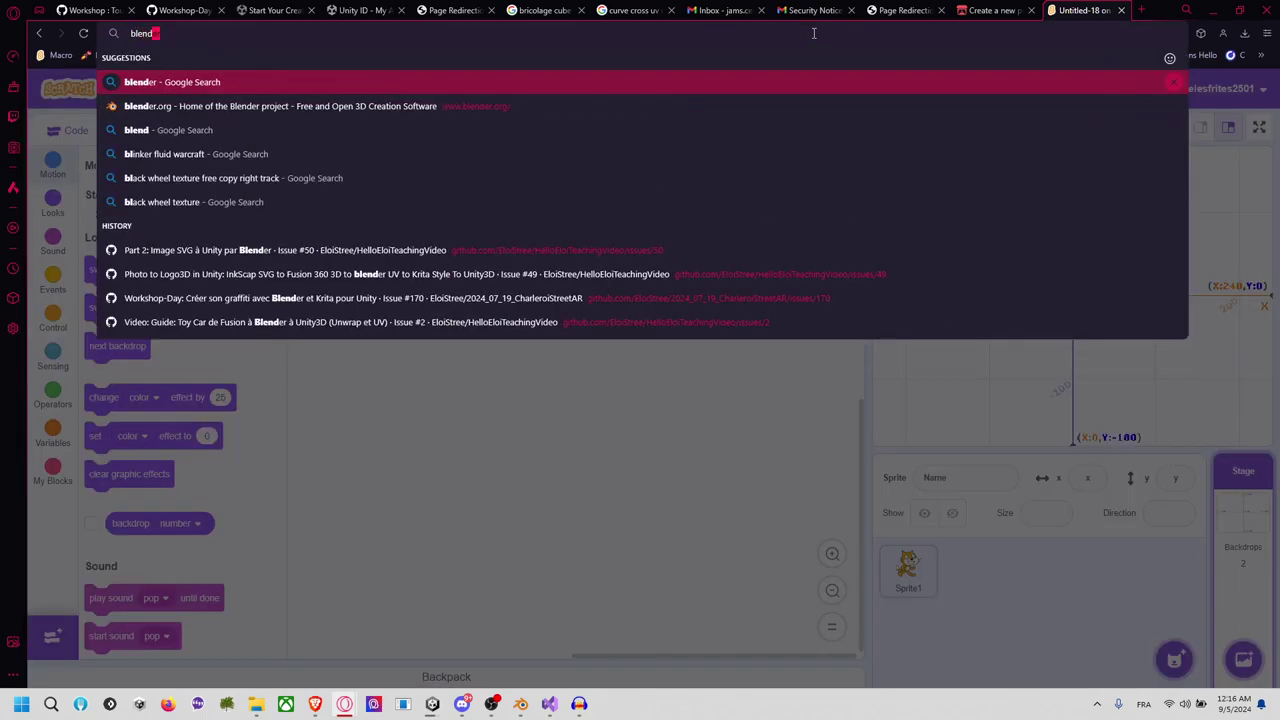
{"action": "key", "text": "Return"}
{"action": "left_click", "coordinate": [720, 106]}
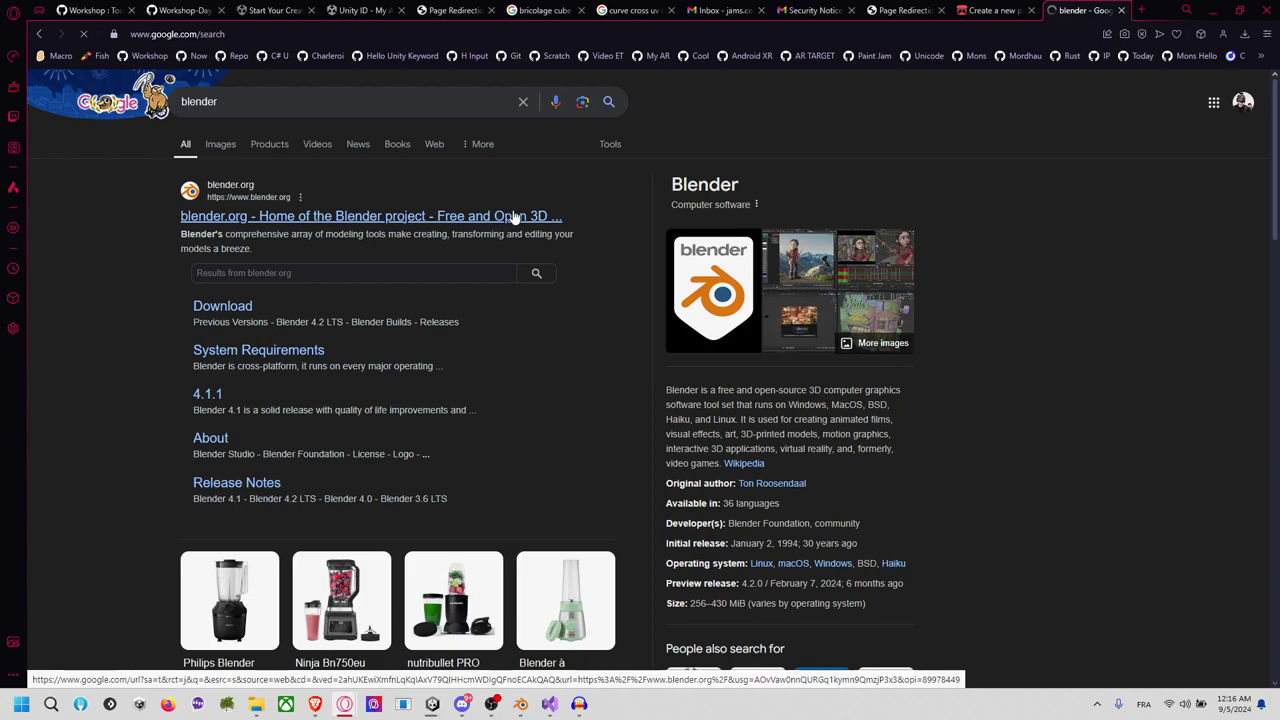
Step: Open the official blender.org site, then go back to the cube in Blender
{"action": "scroll", "coordinate": [354, 289], "scroll_direction": "down", "scroll_amount": 2}
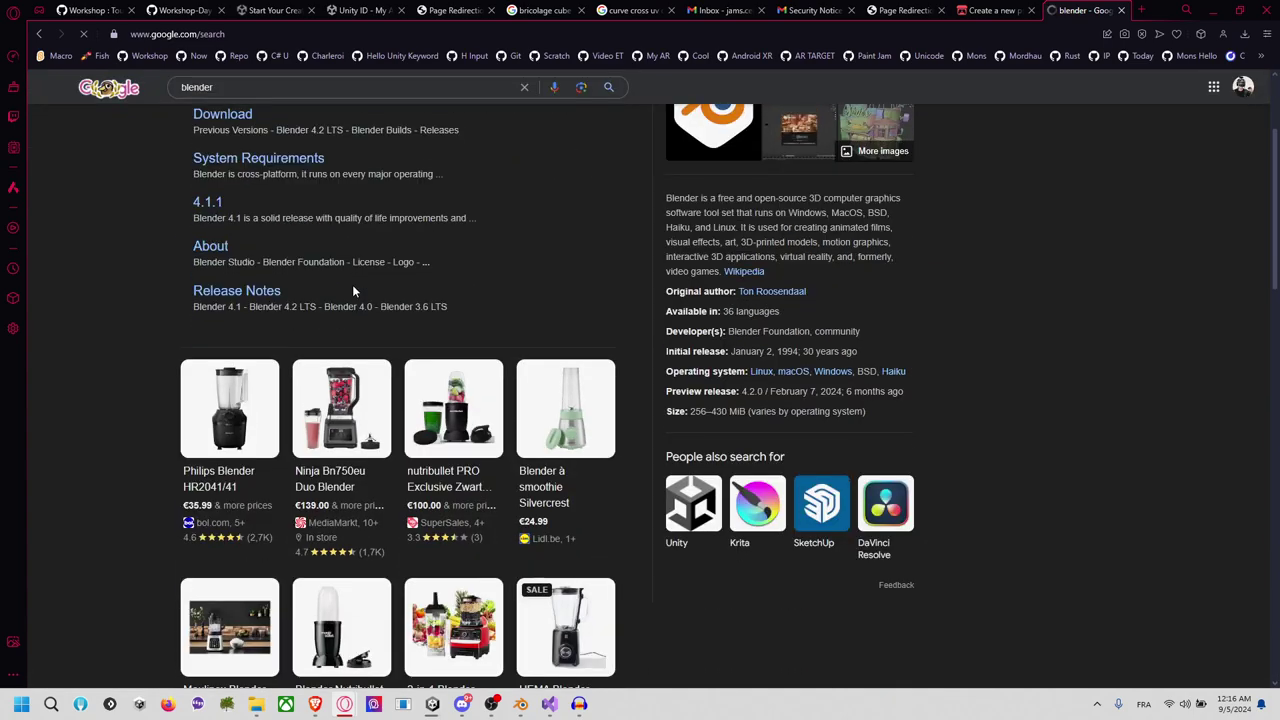
{"action": "scroll", "coordinate": [354, 289], "scroll_direction": "up", "scroll_amount": 3}
{"action": "left_click", "coordinate": [356, 213]}
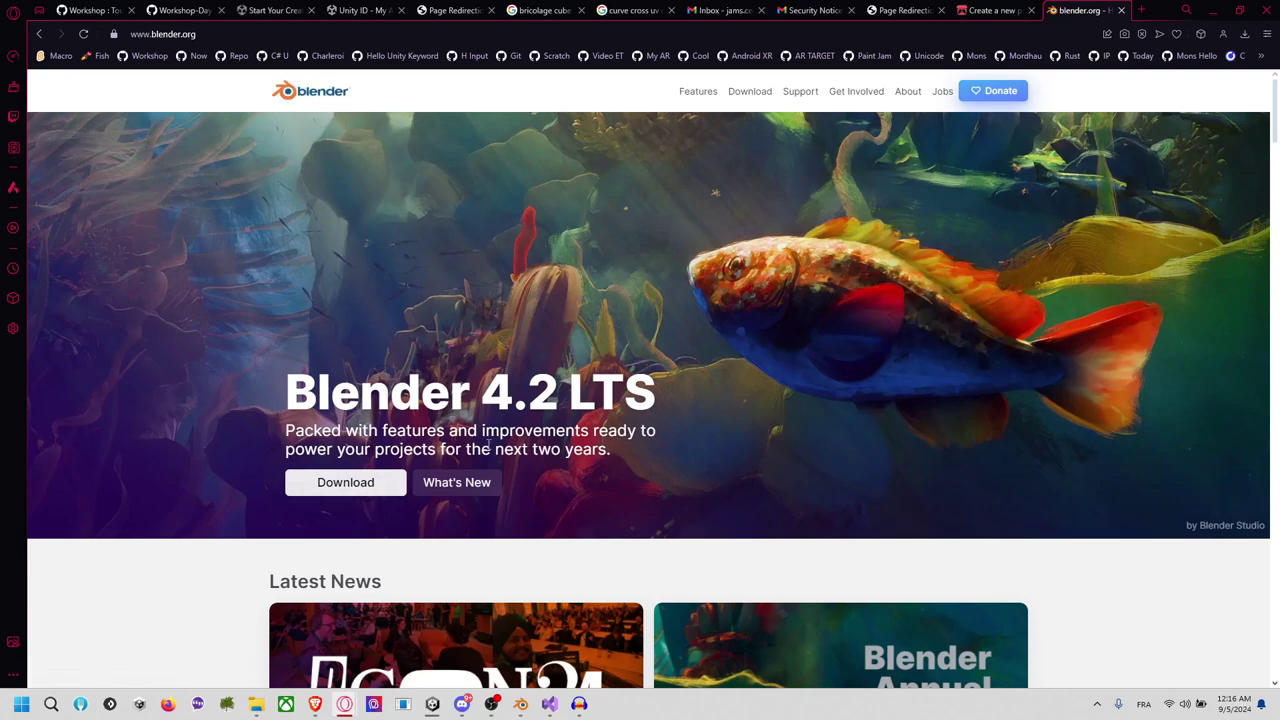
{"action": "scroll", "coordinate": [560, 330], "scroll_direction": "down", "scroll_amount": 2}
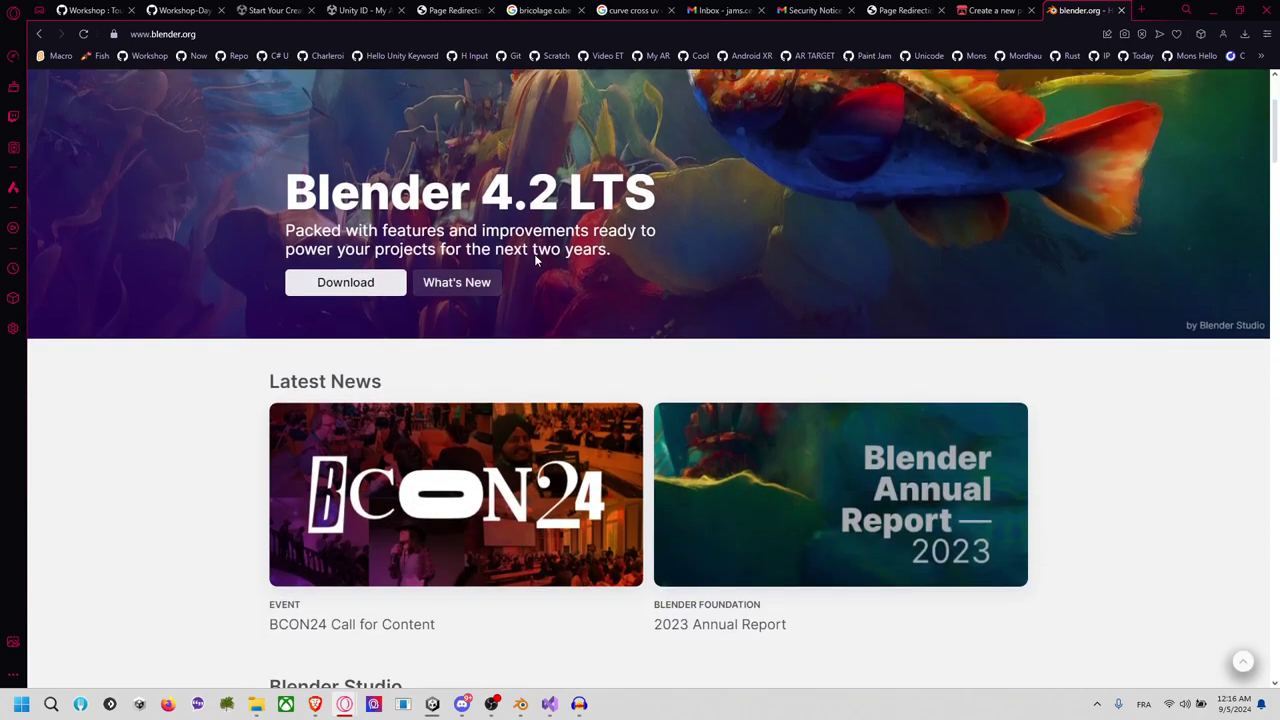
{"action": "scroll", "coordinate": [440, 300], "scroll_direction": "up", "scroll_amount": 2}
{"action": "left_click", "coordinate": [520, 704]}
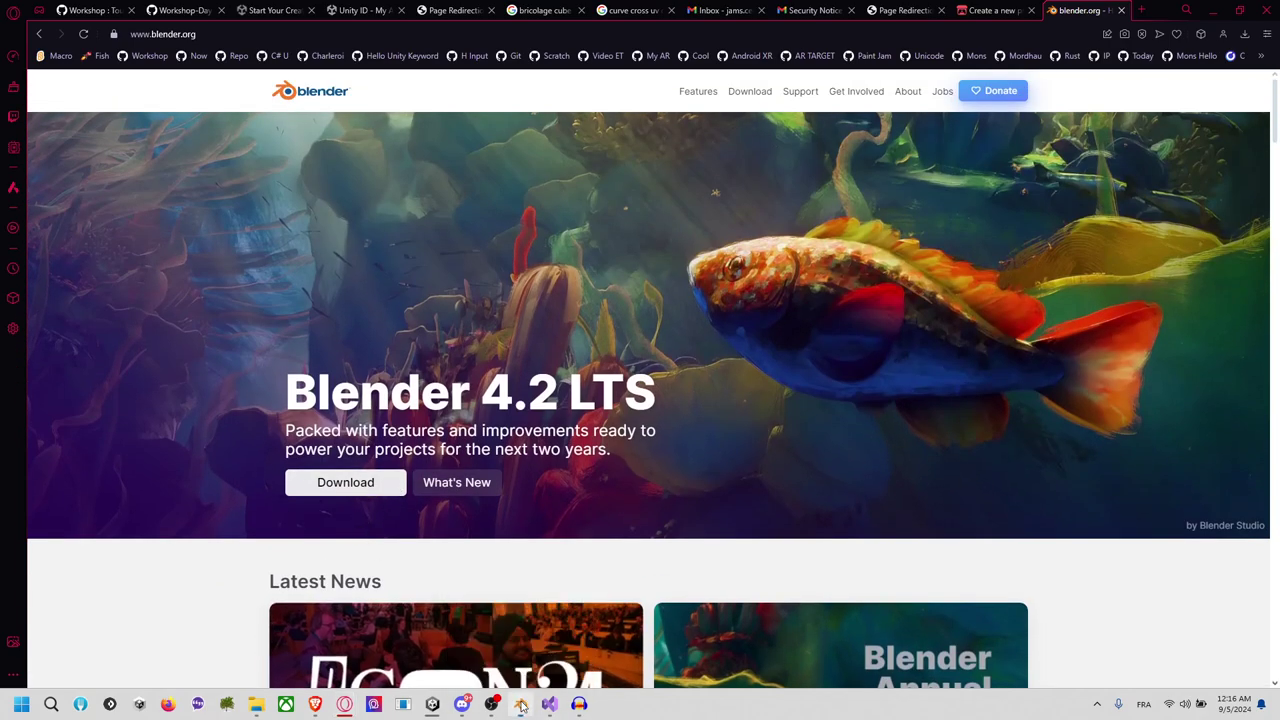
{"action": "mouse_move", "coordinate": [497, 313]}
{"action": "middle_mouse_down"}
{"action": "mouse_move", "coordinate": [423, 374]}
{"action": "mouse_move", "coordinate": [506, 280]}
{"action": "mouse_move", "coordinate": [506, 304]}
{"action": "middle_mouse_up"}
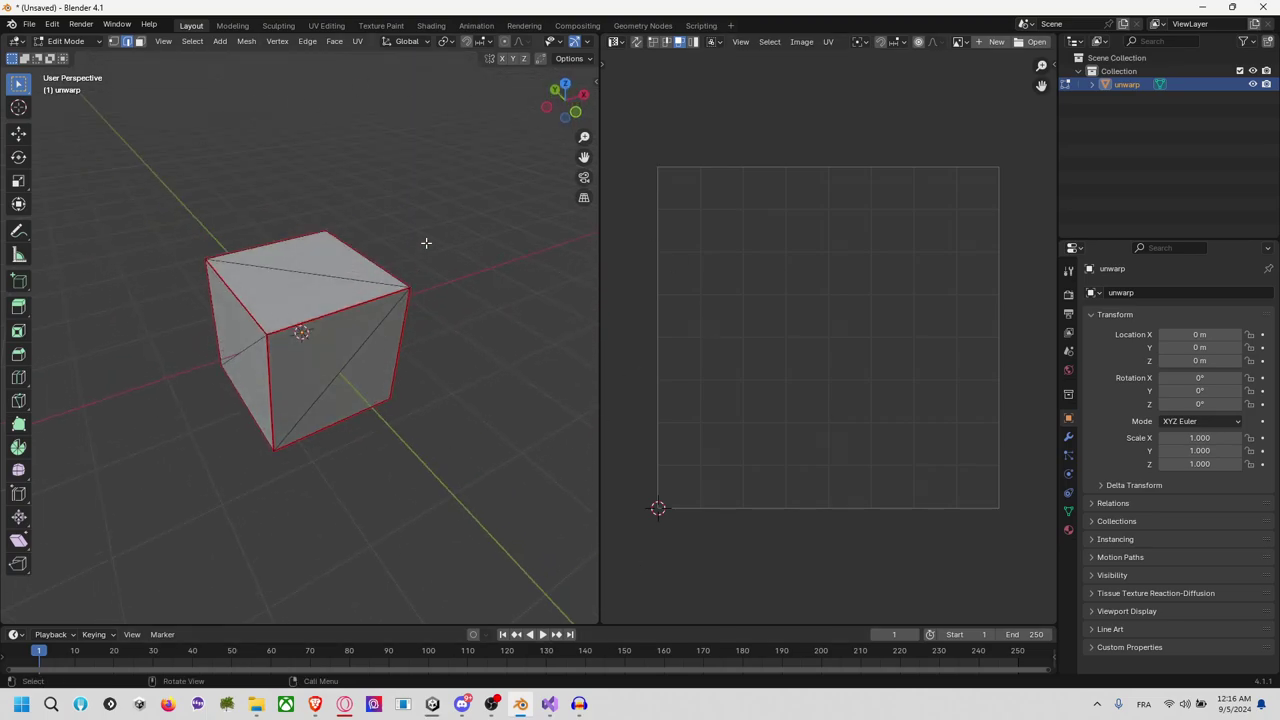
Step: Add a cube showing its cross-shaped UV unwrap, then return to Object Mode
{"action": "middle_click_drag", "start_coordinate": [426, 243], "coordinate": [217, 206]}
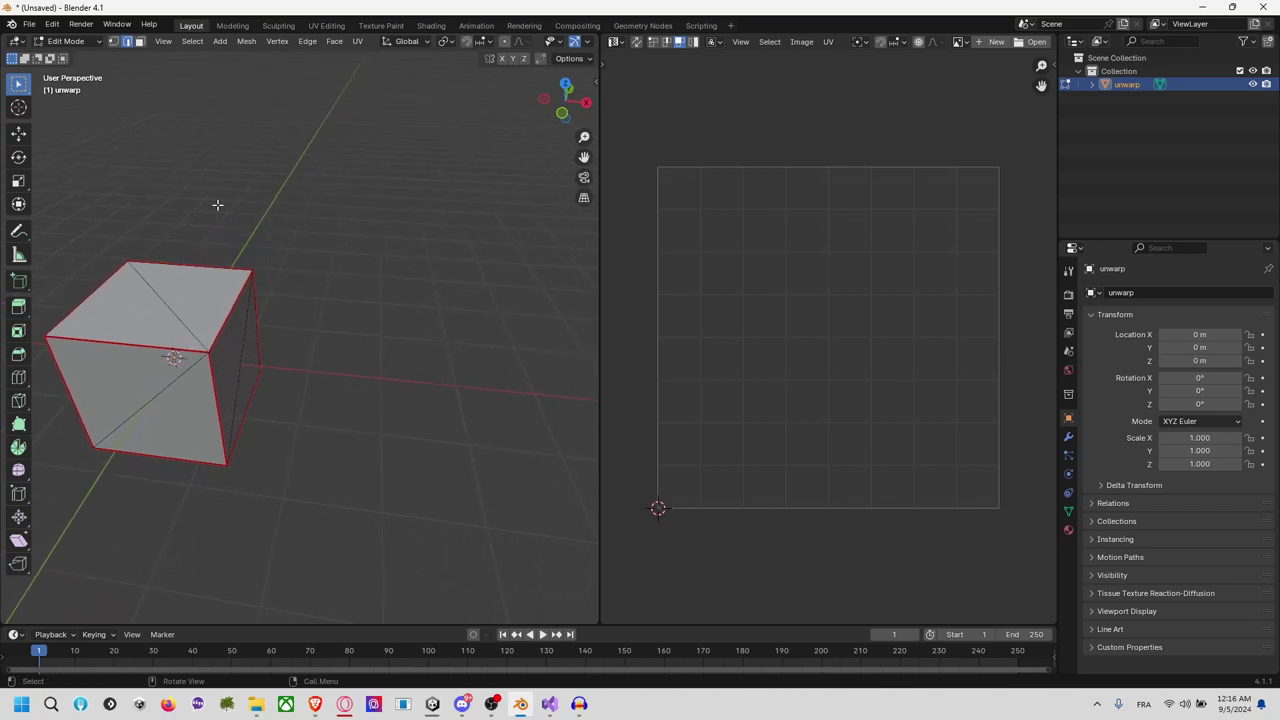
{"action": "left_click", "coordinate": [31, 27]}
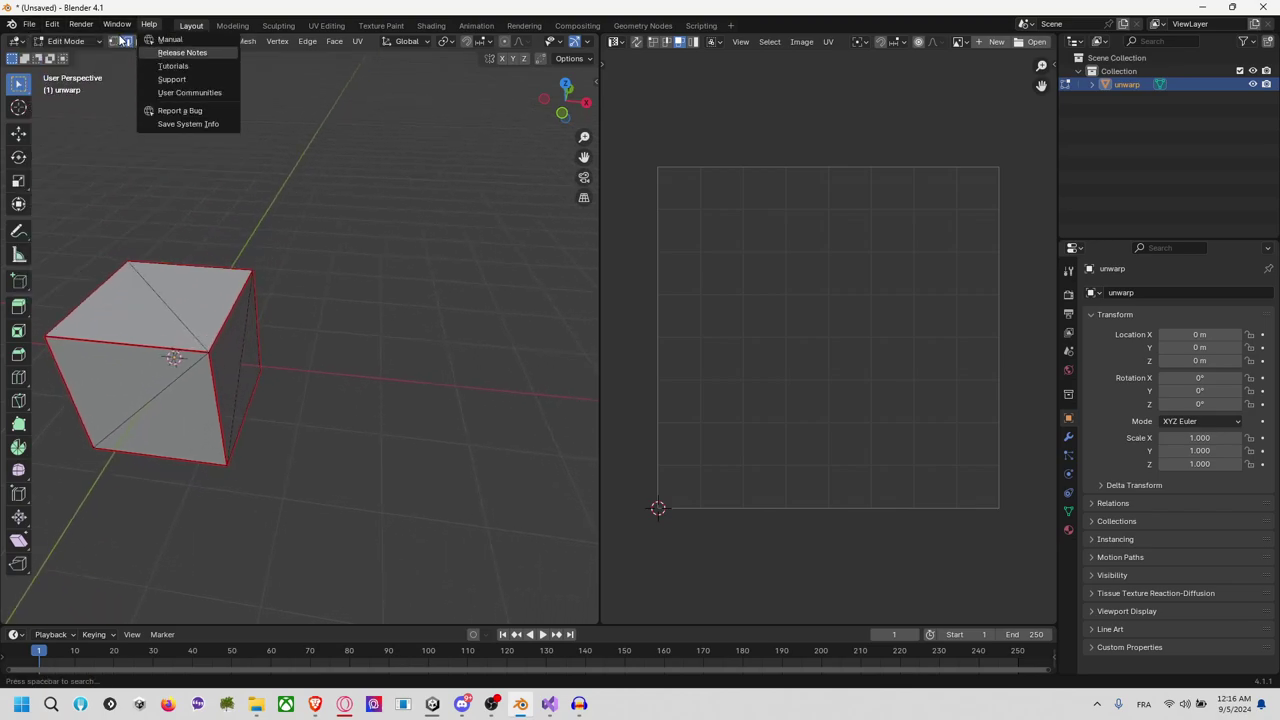
{"action": "left_click", "coordinate": [219, 41]}
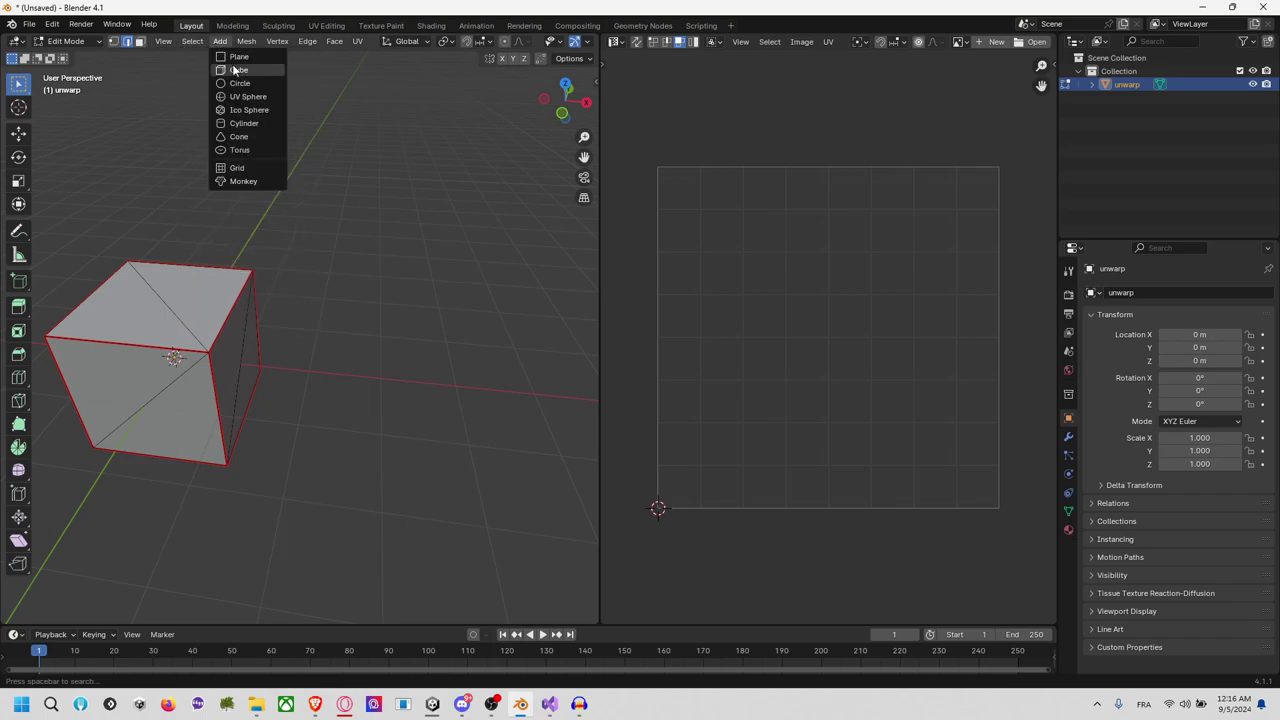
{"action": "left_click", "coordinate": [235, 69]}
{"action": "scroll", "coordinate": [386, 298], "scroll_direction": "down", "scroll_amount": 2}
{"action": "scroll", "coordinate": [271, 323], "scroll_direction": "down", "scroll_amount": 2}
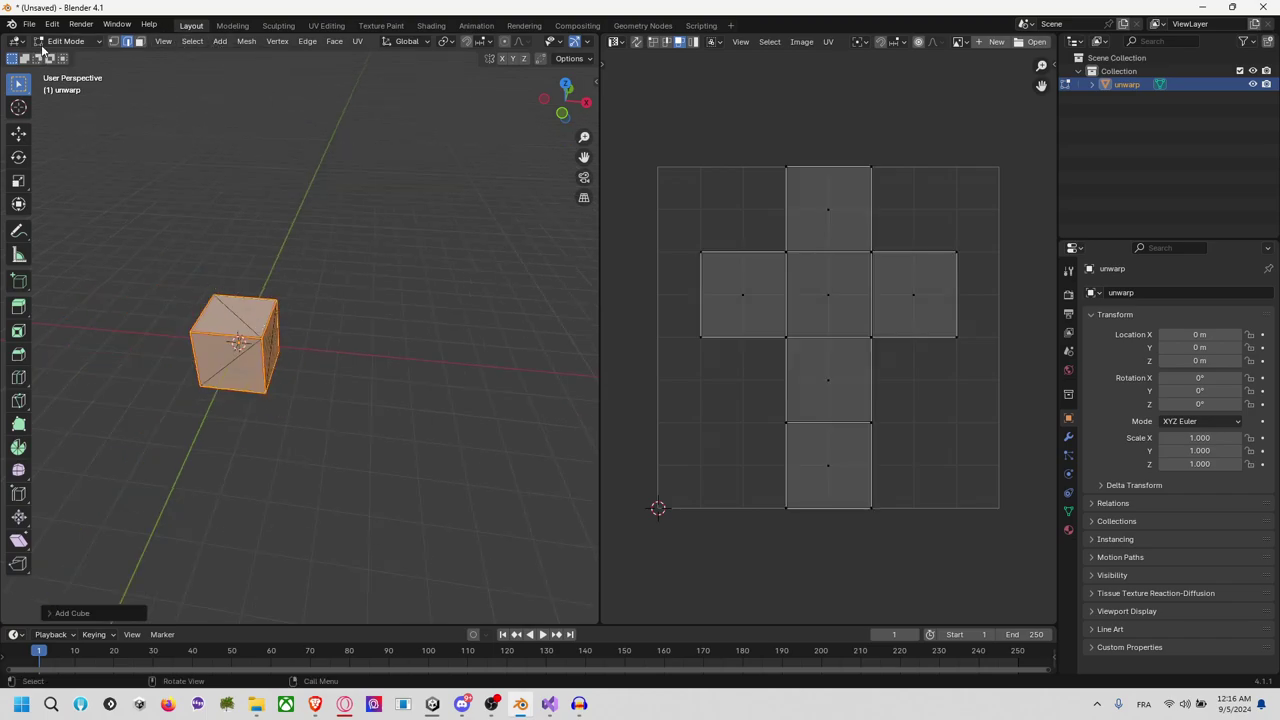
{"action": "left_click", "coordinate": [65, 40]}
{"action": "left_click", "coordinate": [62, 54]}
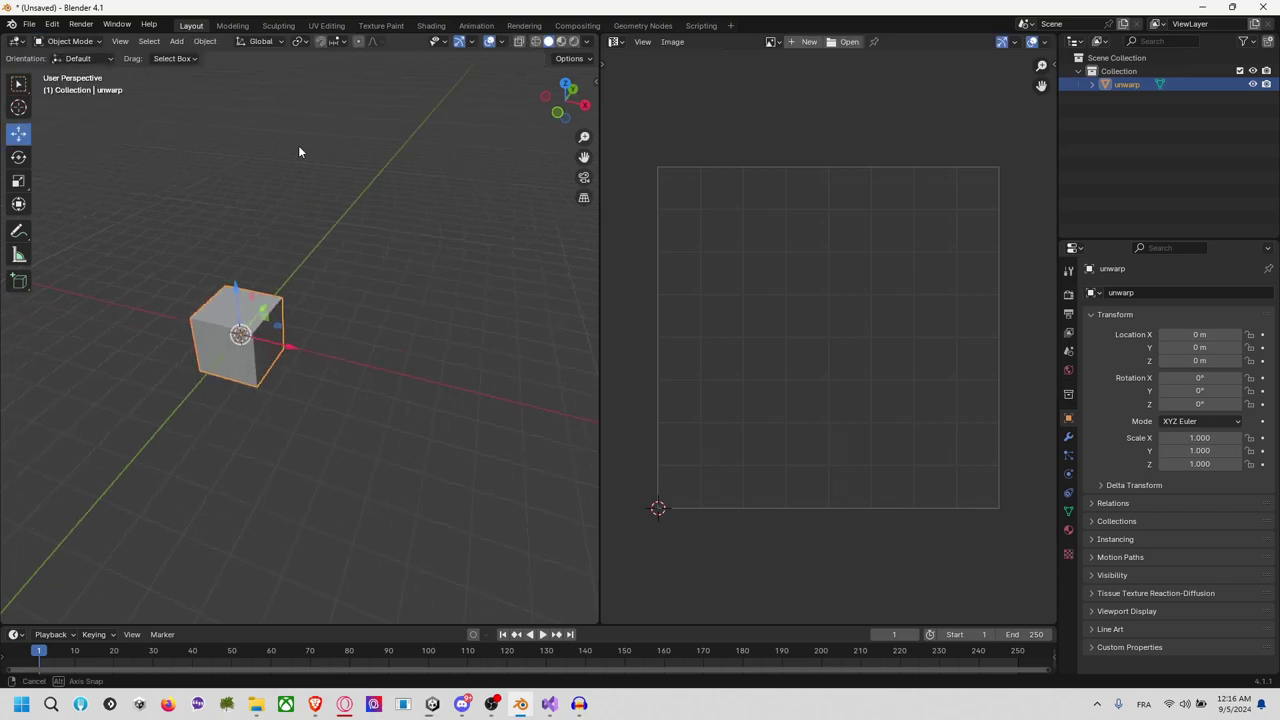
Step: Add a second cube and move it along X to 4.4 m
{"action": "middle_click_drag", "start_coordinate": [135, 66], "coordinate": [209, 74]}
{"action": "left_click", "coordinate": [176, 41]}
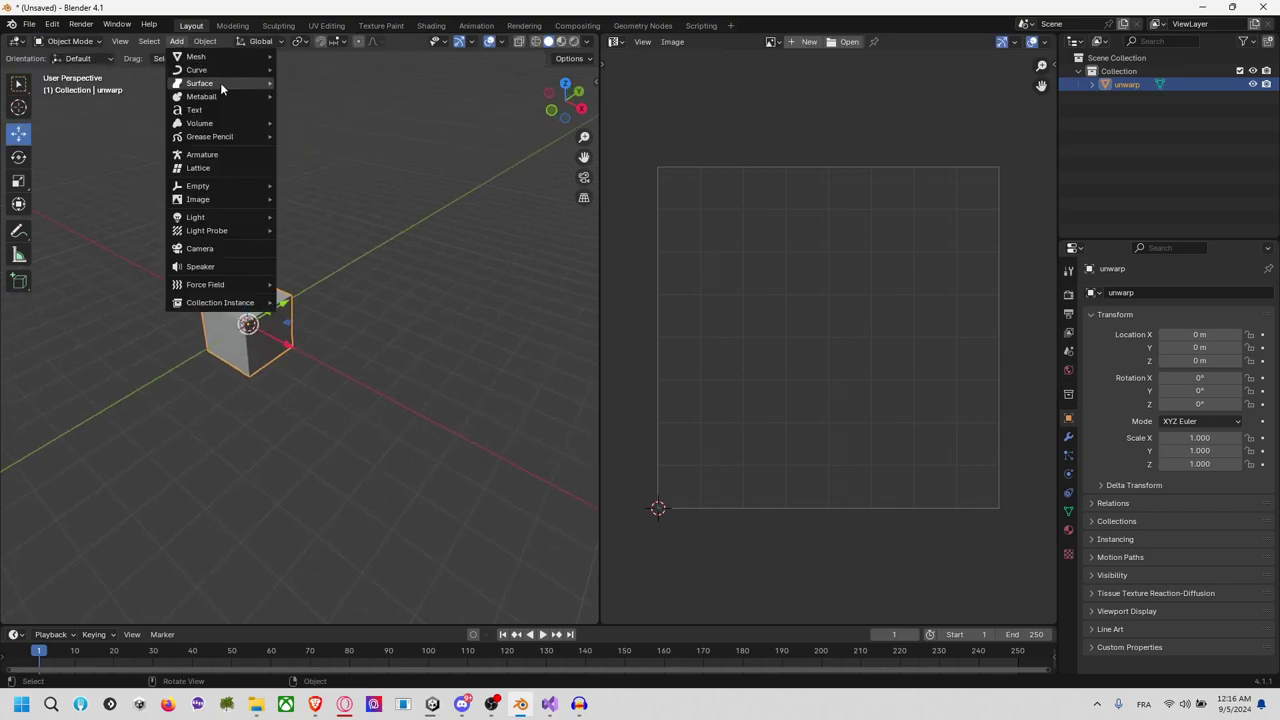
{"action": "mouse_move", "coordinate": [205, 41]}
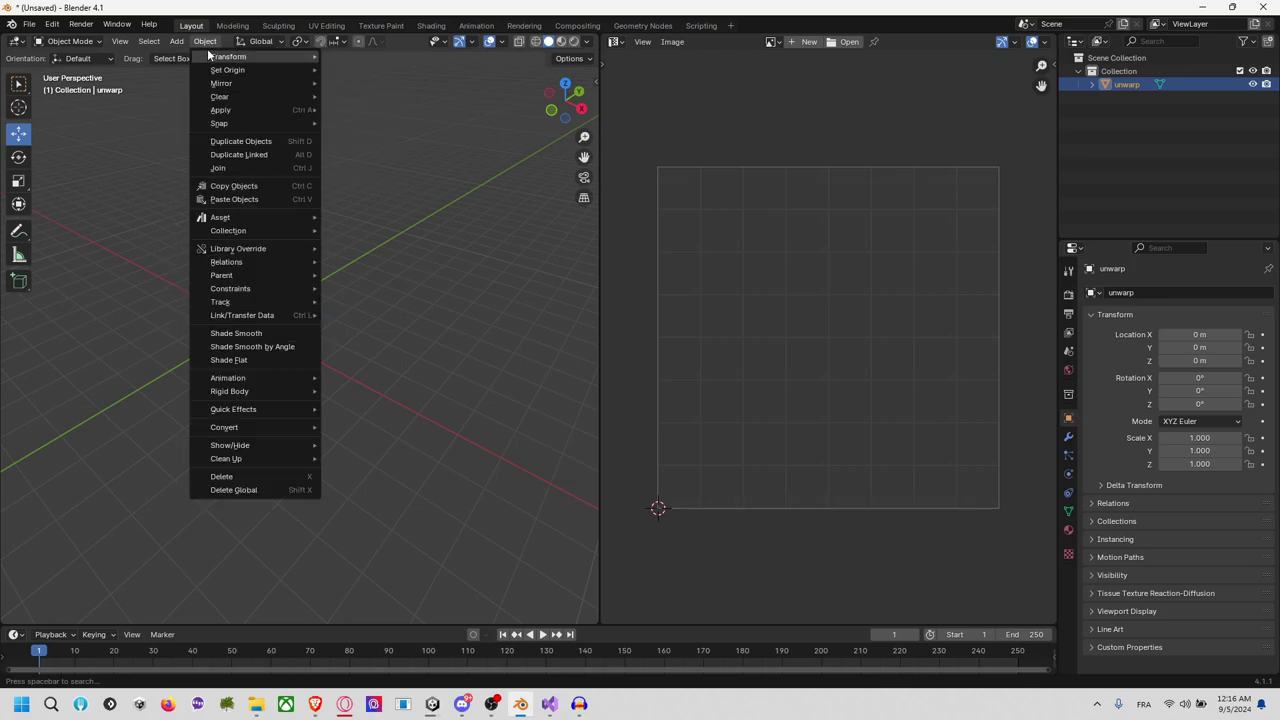
{"action": "mouse_move", "coordinate": [250, 57]}
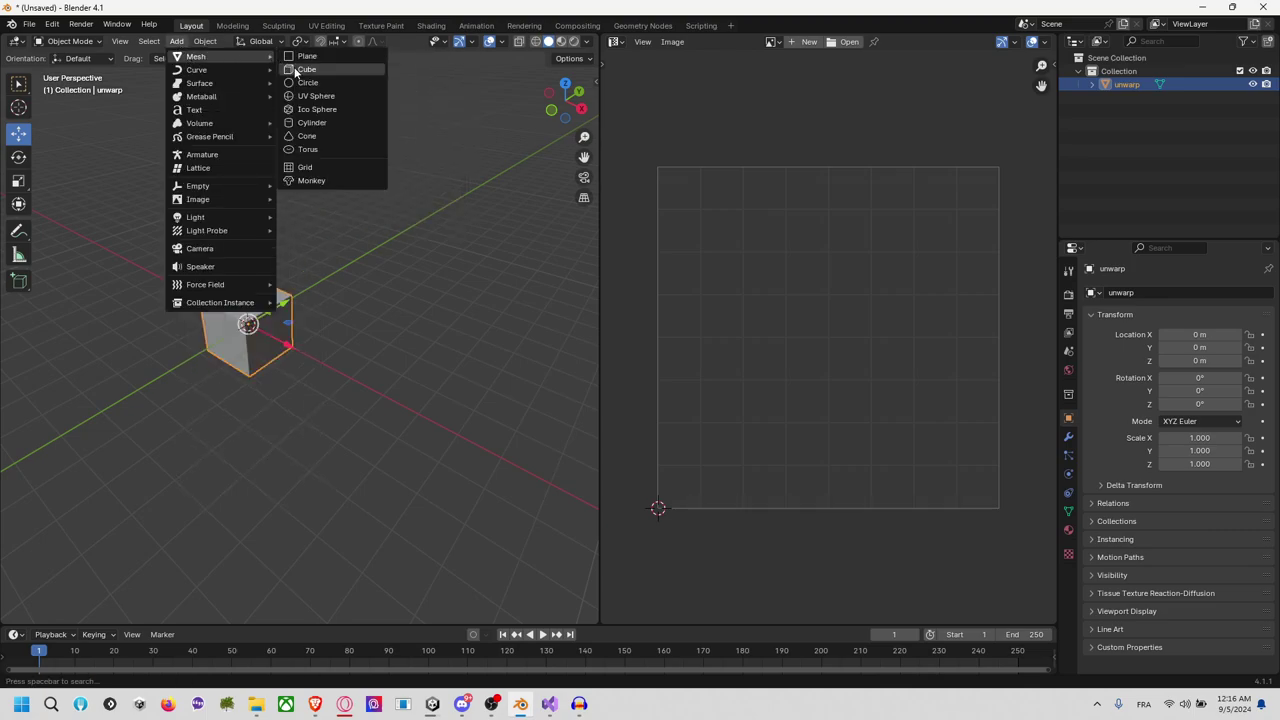
{"action": "left_click", "coordinate": [345, 70]}
{"action": "left_click_drag", "start_coordinate": [286, 349], "coordinate": [376, 416]}
{"action": "middle_click_drag", "start_coordinate": [376, 416], "coordinate": [362, 418]}
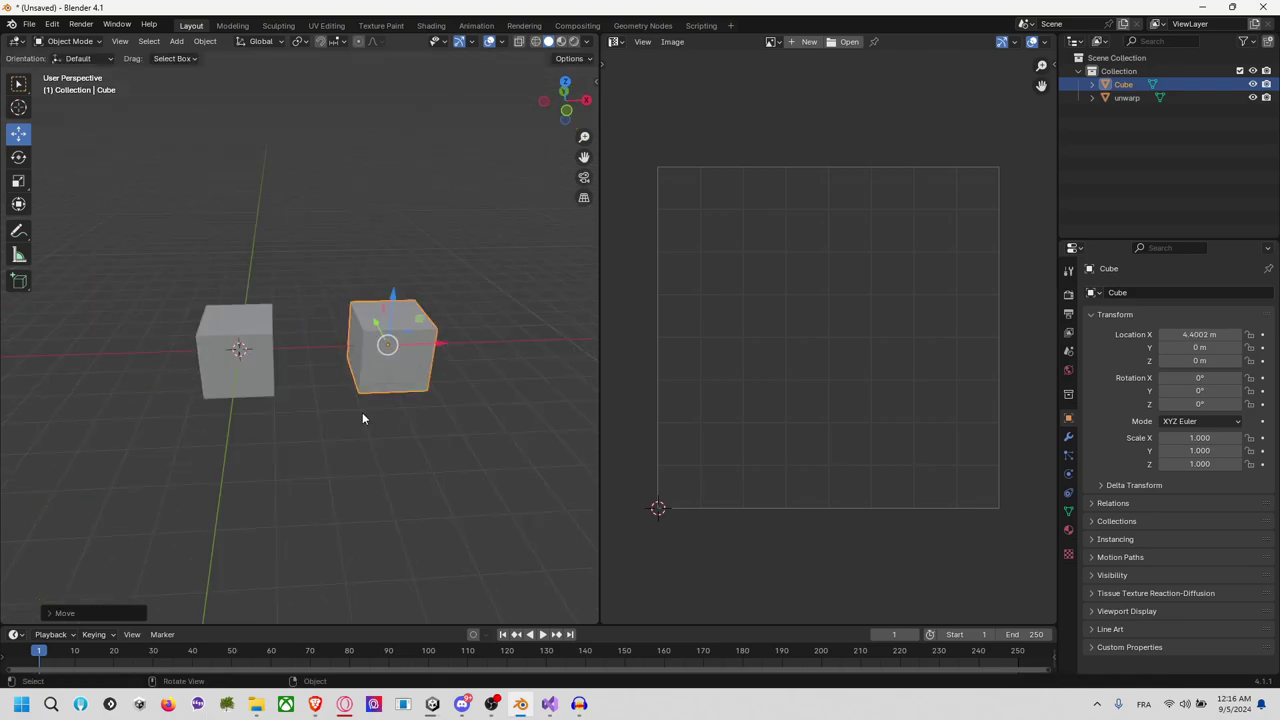
Step: Add a UV sphere, raise it along Z, and delete the right-hand cube
{"action": "left_click", "coordinate": [205, 41]}
{"action": "key", "text": "Escape"}
{"action": "left_click", "coordinate": [176, 44]}
{"action": "mouse_move", "coordinate": [236, 56]}
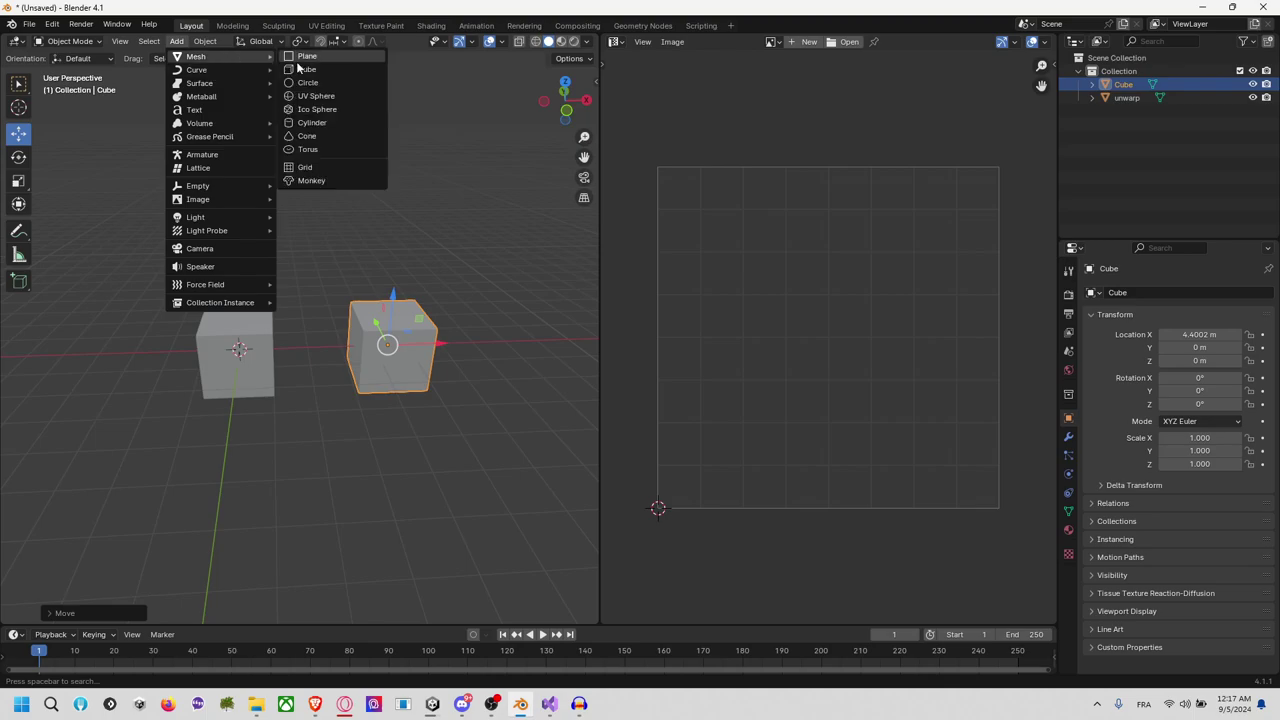
{"action": "left_click", "coordinate": [318, 96]}
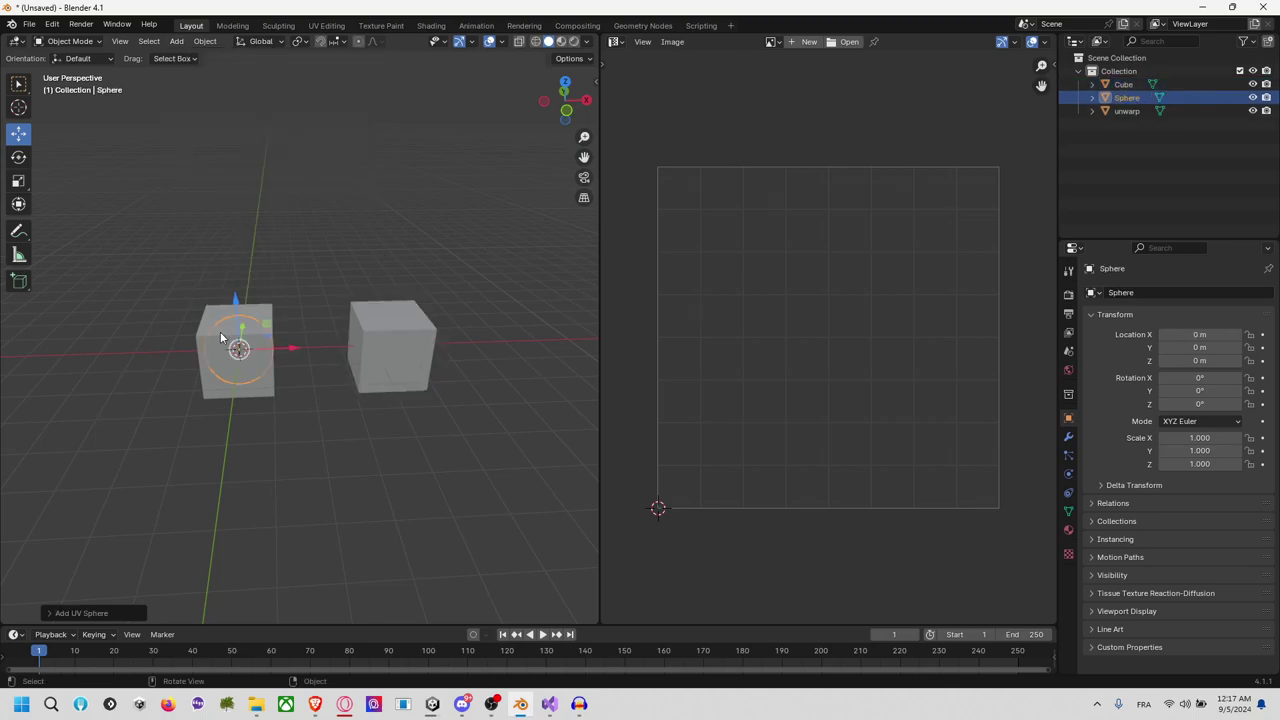
{"action": "mouse_move", "coordinate": [236, 311]}
{"action": "left_mouse_down"}
{"action": "mouse_move", "coordinate": [276, 238]}
{"action": "mouse_move", "coordinate": [447, 253]}
{"action": "left_mouse_up"}
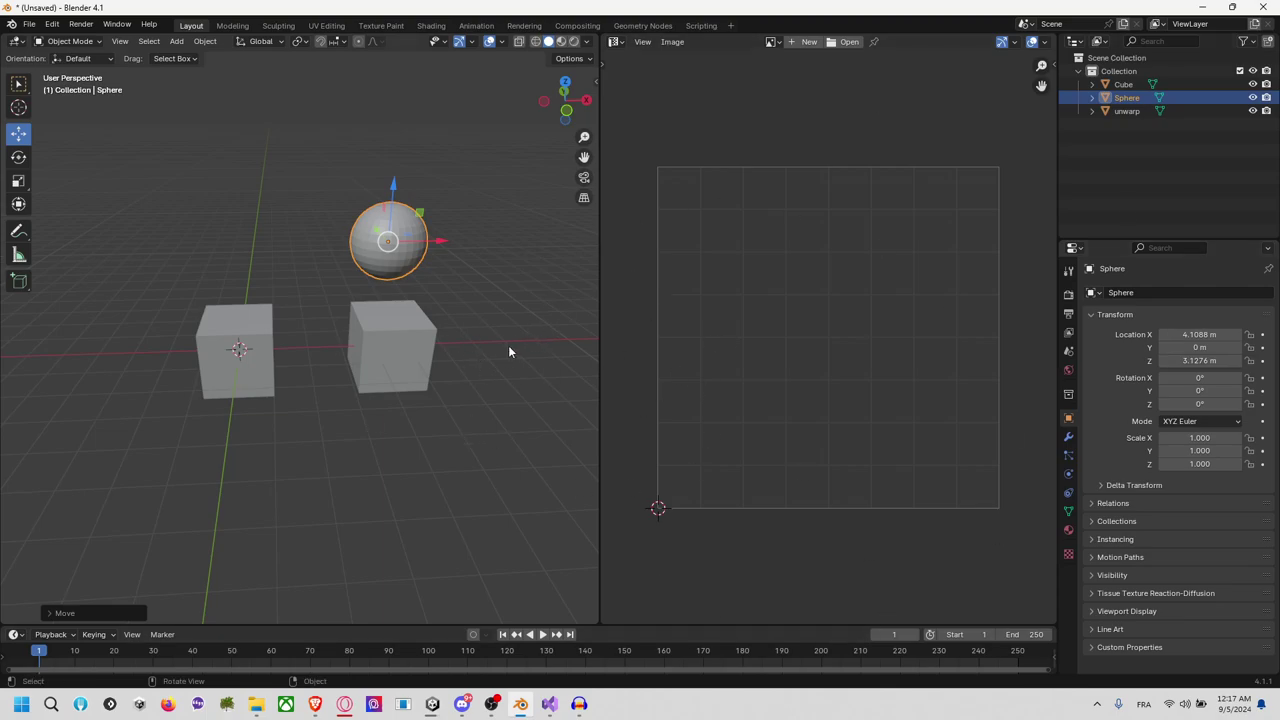
{"action": "left_click_drag", "start_coordinate": [438, 246], "coordinate": [447, 246]}
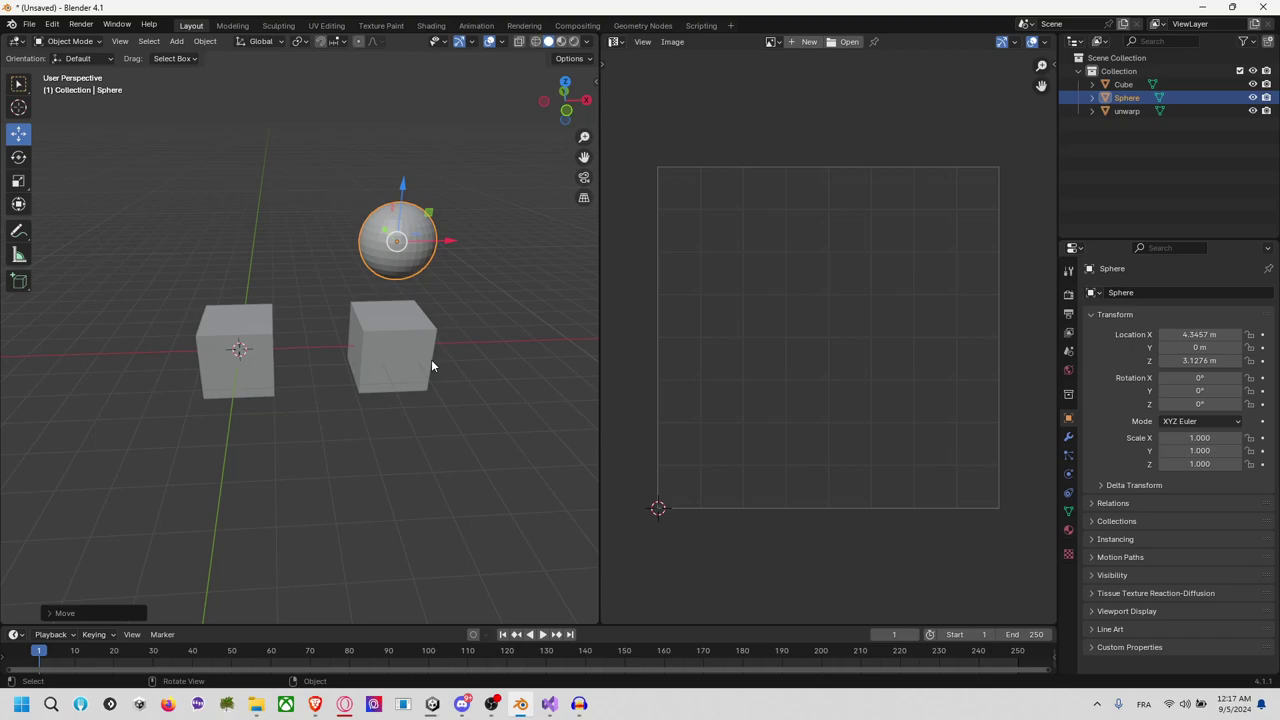
{"action": "left_click", "coordinate": [398, 375]}
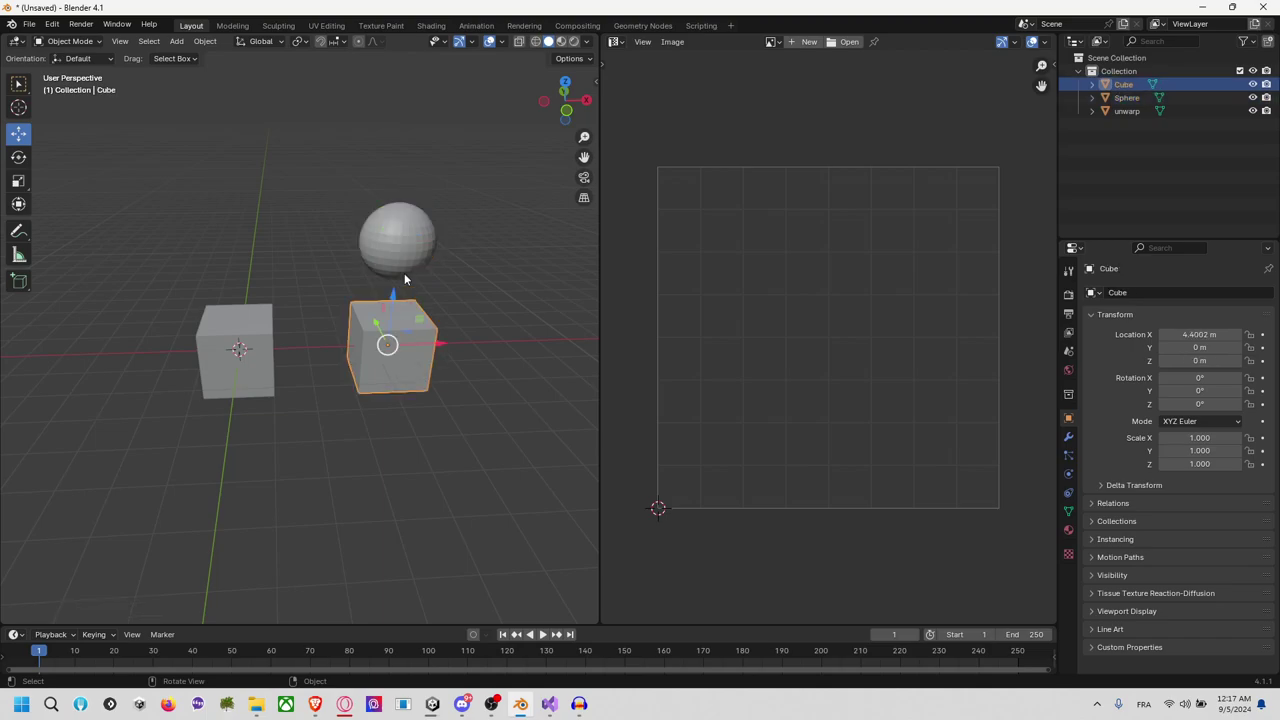
{"action": "key", "text": "Delete"}
Step: Put the unwarp cube in Edit Mode, select all faces, and shift the mesh along X
{"action": "left_click", "coordinate": [262, 336]}
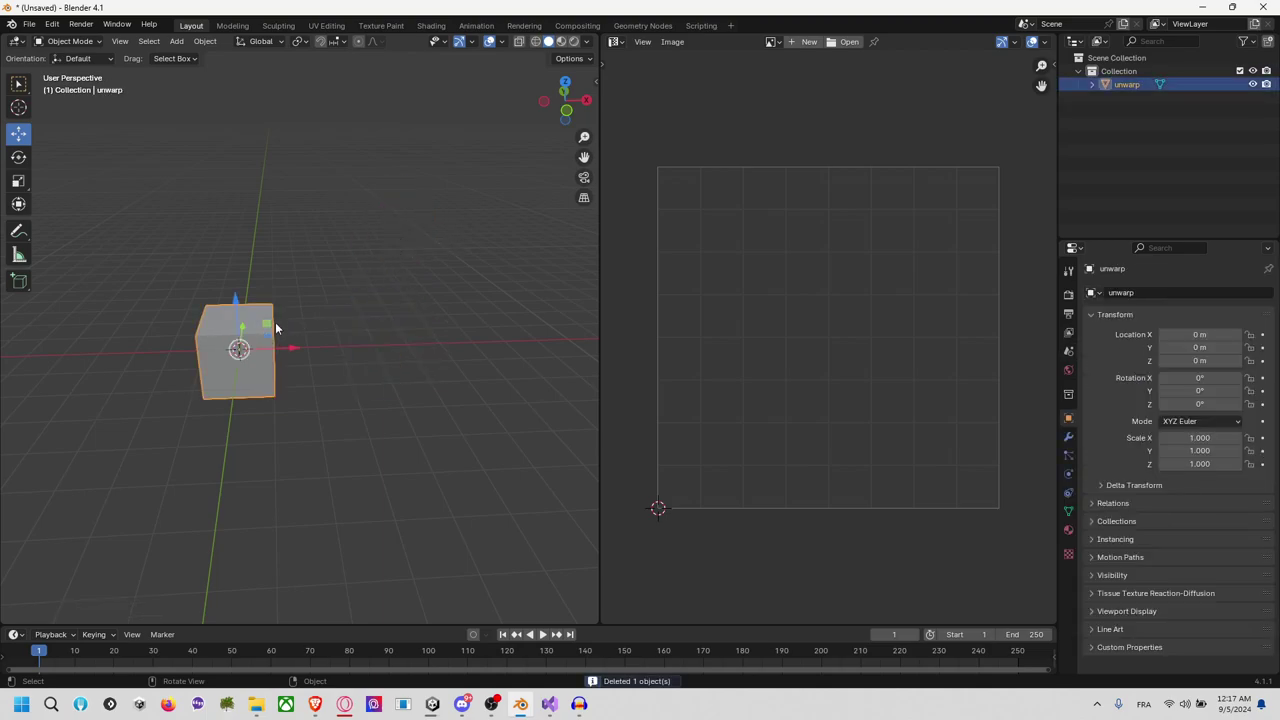
{"action": "left_click", "coordinate": [92, 41]}
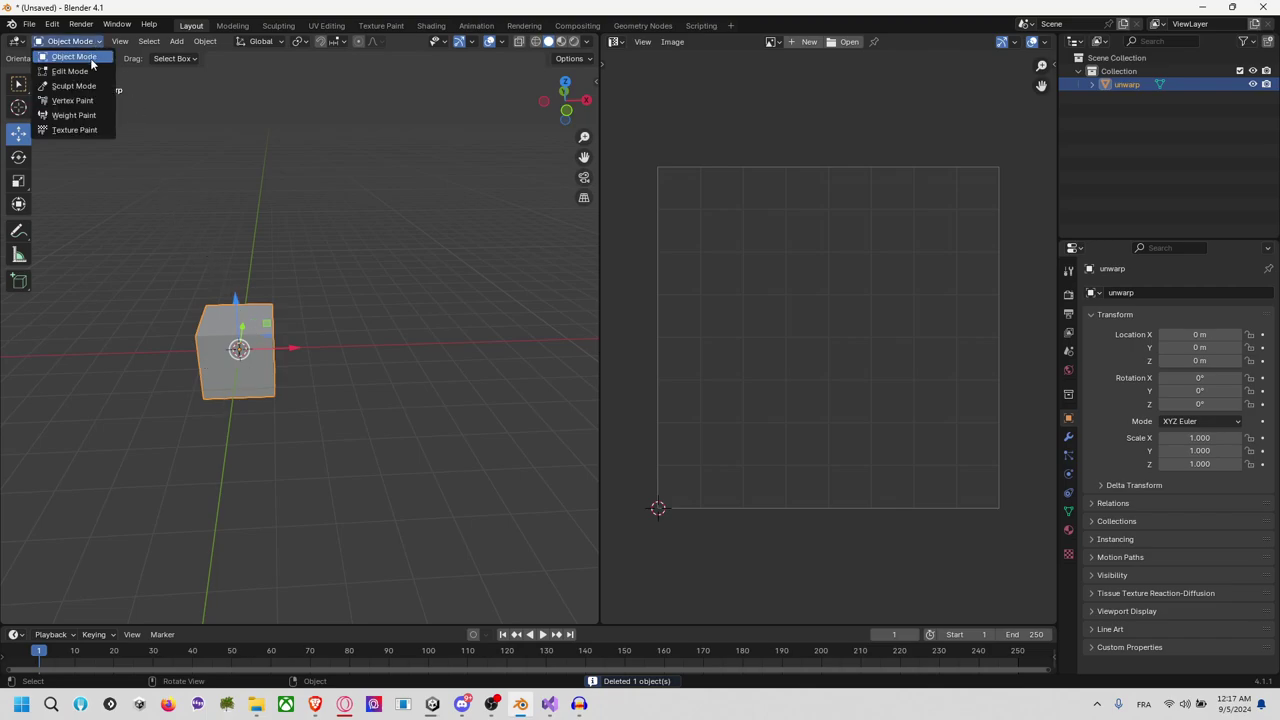
{"action": "left_click", "coordinate": [60, 68]}
{"action": "key", "text": "a"}
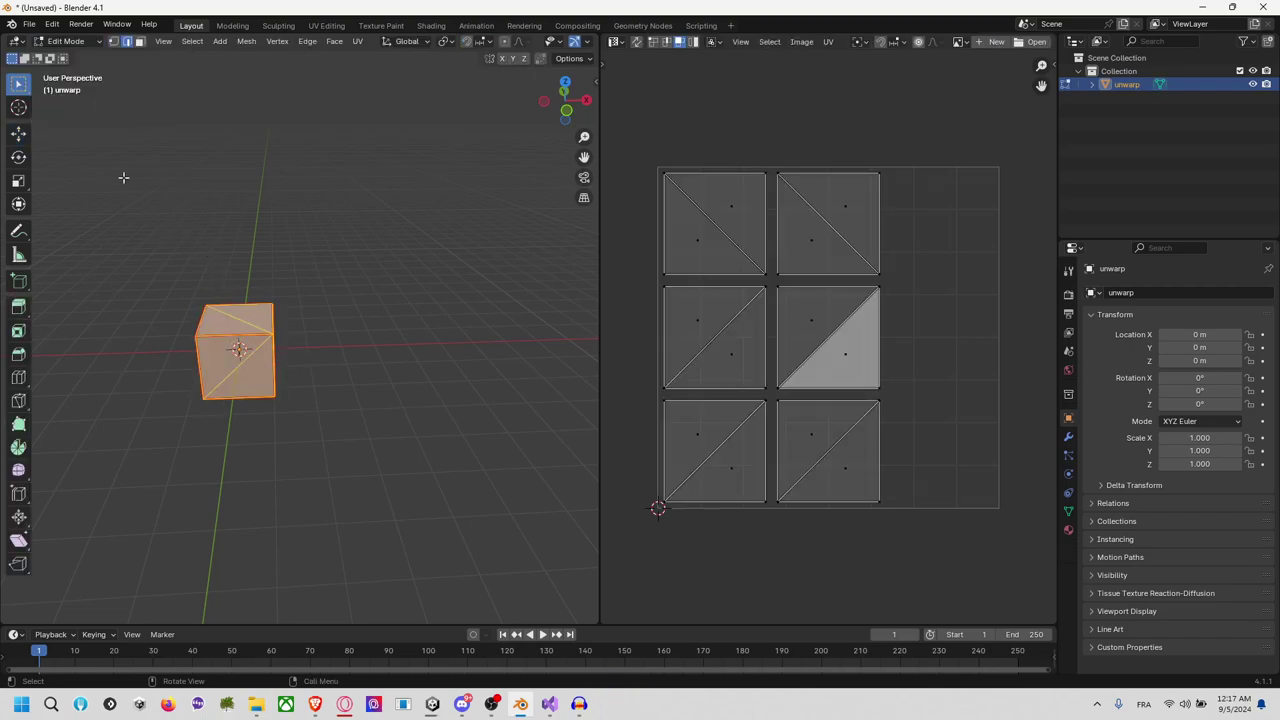
{"action": "left_click", "coordinate": [20, 137]}
{"action": "left_click_drag", "start_coordinate": [296, 352], "coordinate": [384, 348]}
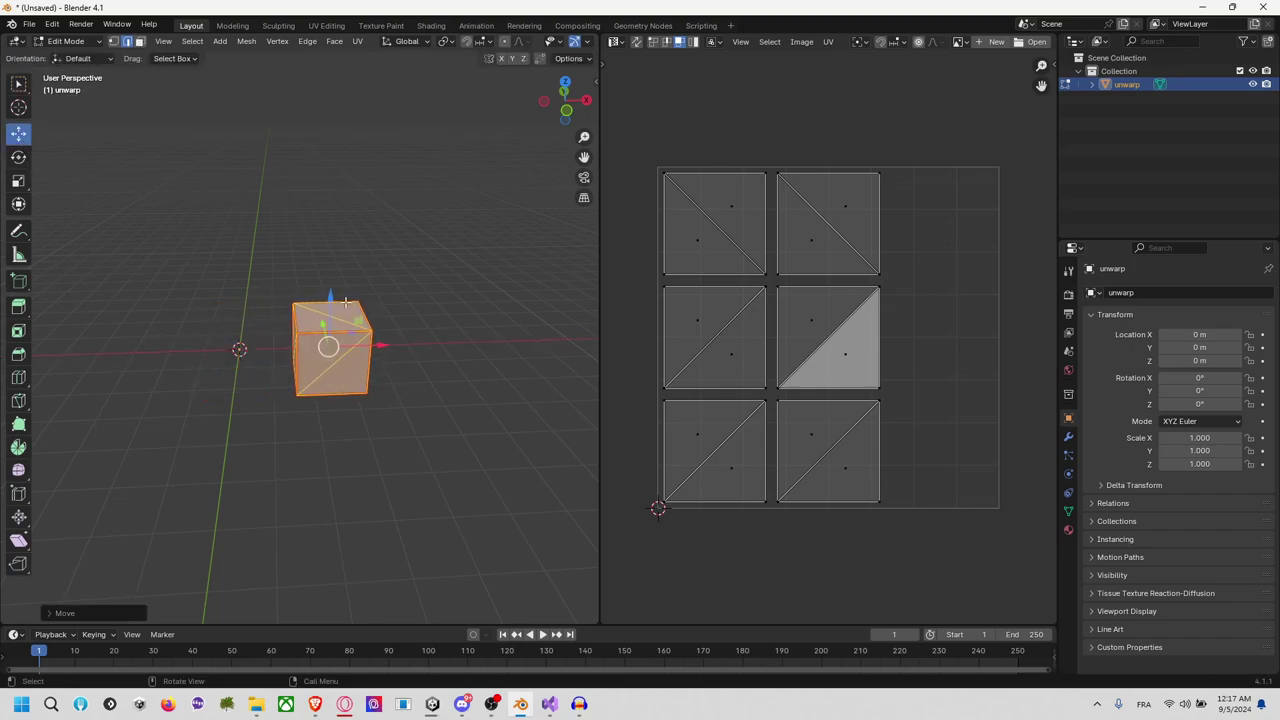
Step: Deselect the faces, return to Object Mode, and try two rotations that are cancelled
{"action": "left_click", "coordinate": [394, 420]}
{"action": "middle_click_drag", "start_coordinate": [372, 418], "coordinate": [395, 385]}
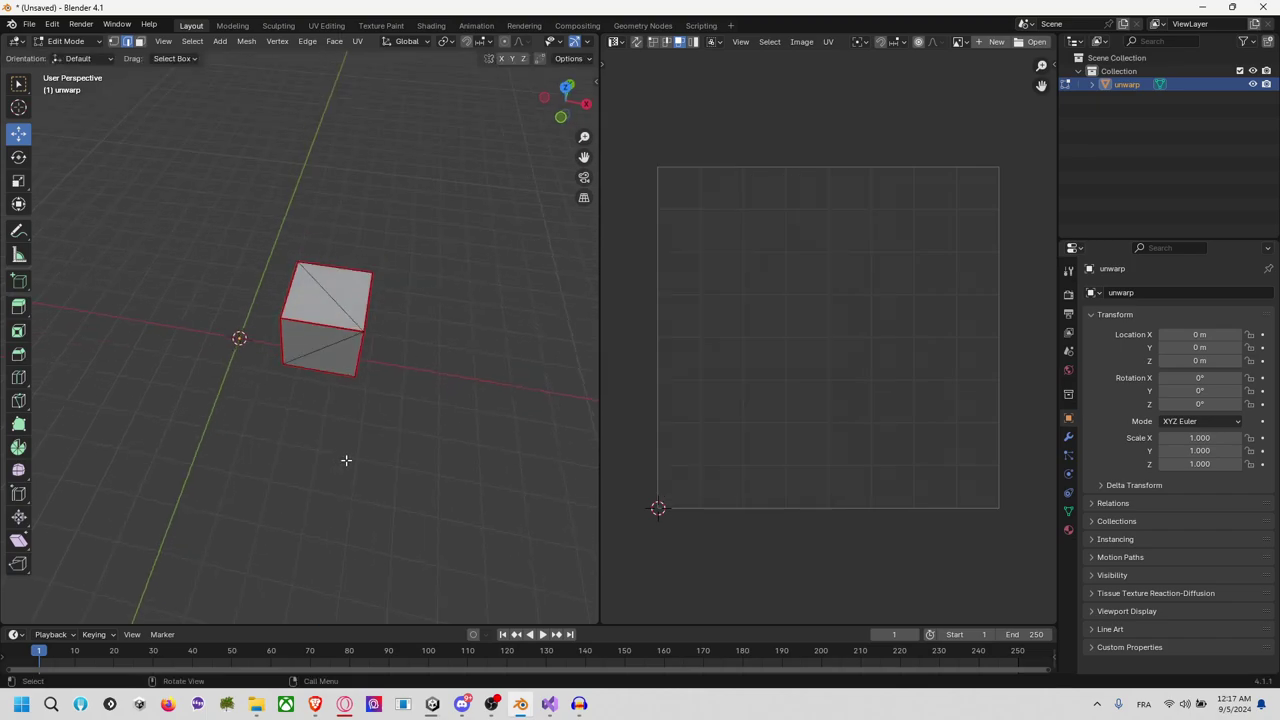
{"action": "scroll", "coordinate": [240, 366], "scroll_direction": "up", "scroll_amount": 6}
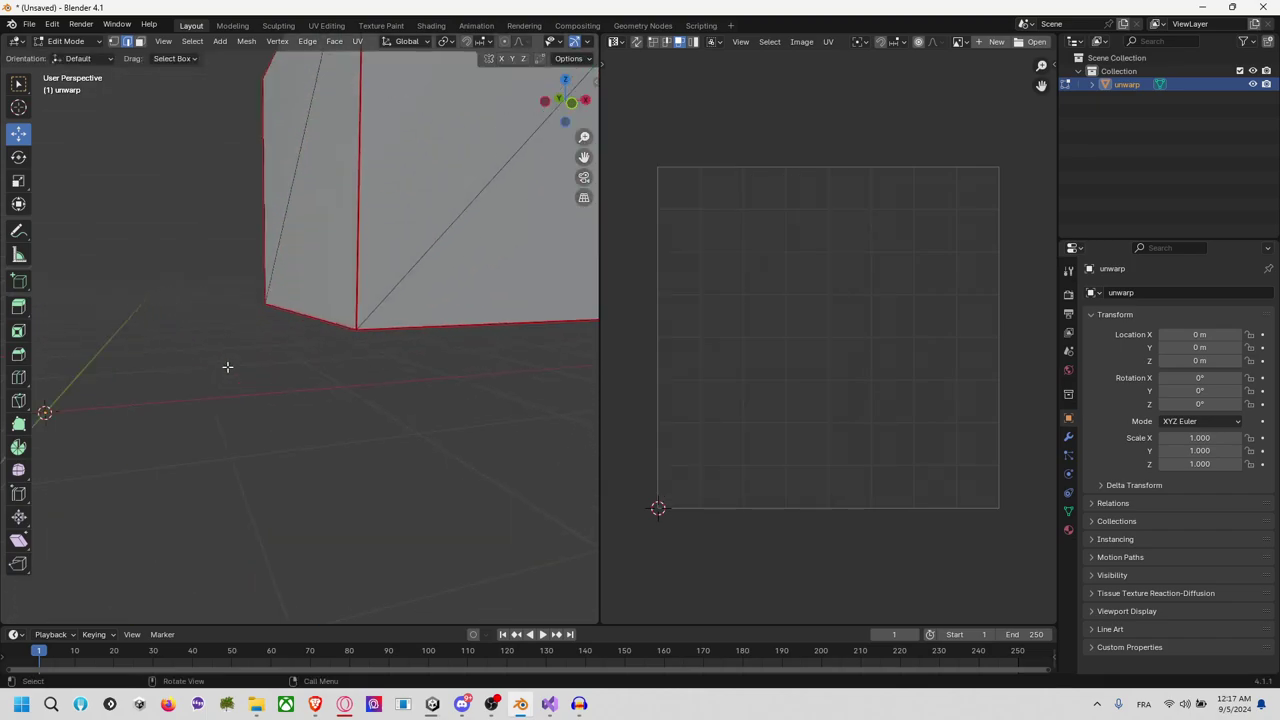
{"action": "scroll", "coordinate": [167, 417], "scroll_direction": "down", "scroll_amount": 6}
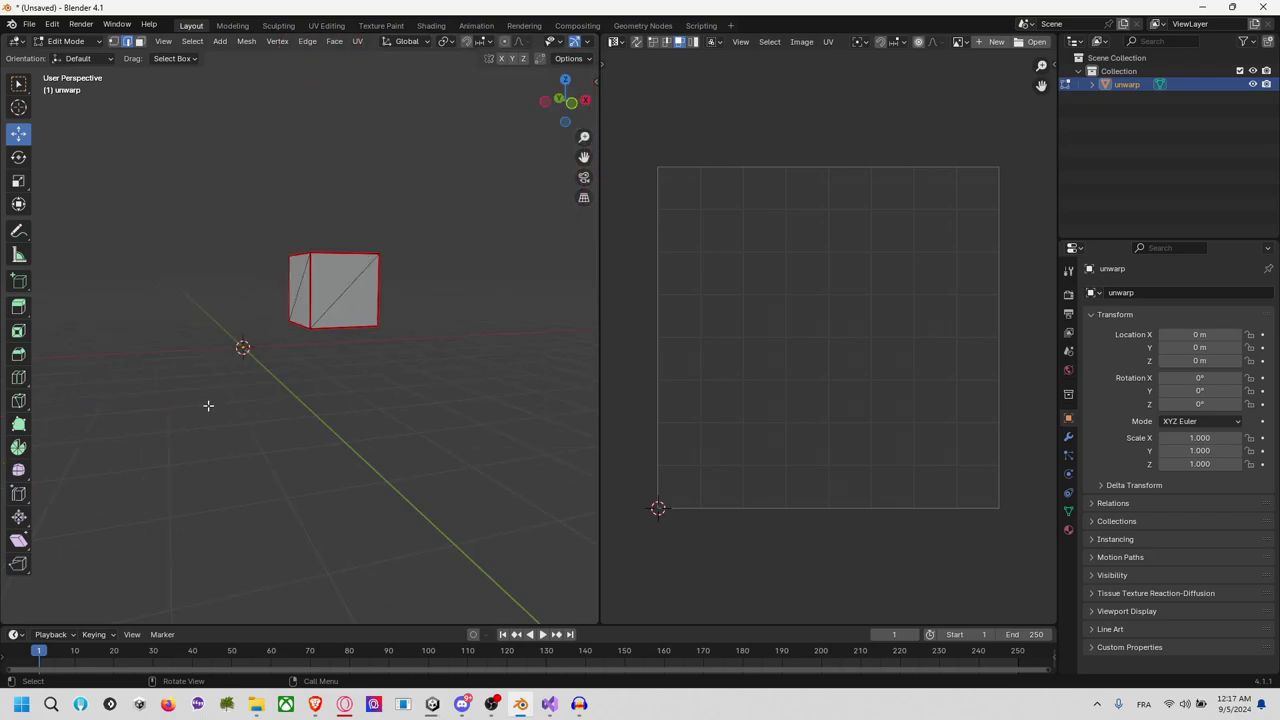
{"action": "middle_click_drag", "start_coordinate": [374, 270], "coordinate": [360, 297]}
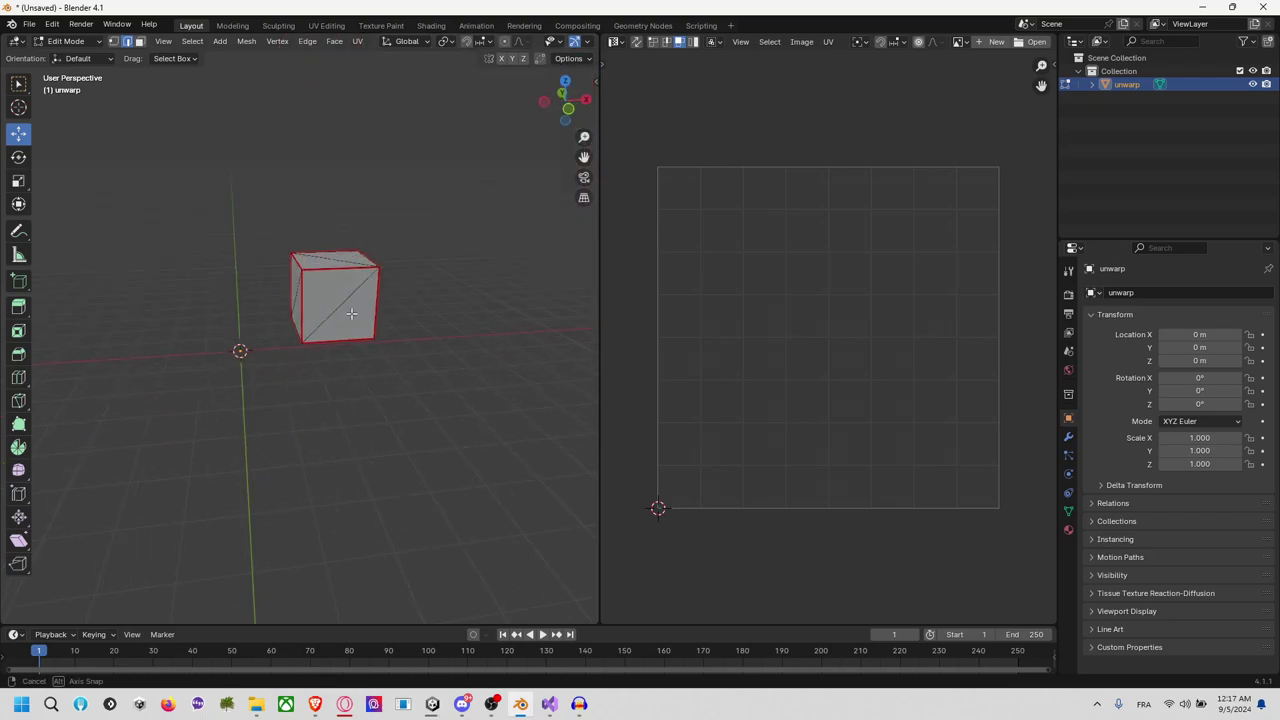
{"action": "left_click", "coordinate": [81, 42]}
{"action": "left_click", "coordinate": [68, 54]}
{"action": "key", "text": "r"}
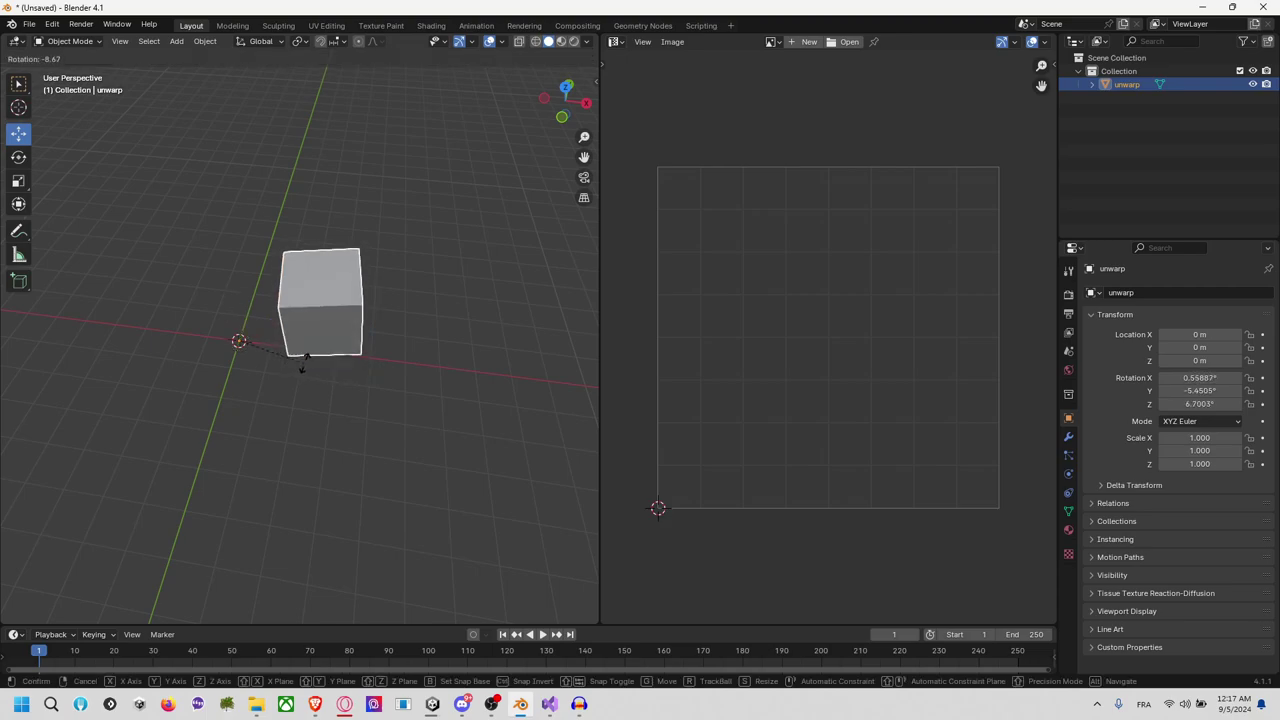
{"action": "key", "text": "Escape"}
{"action": "key", "text": "r"}
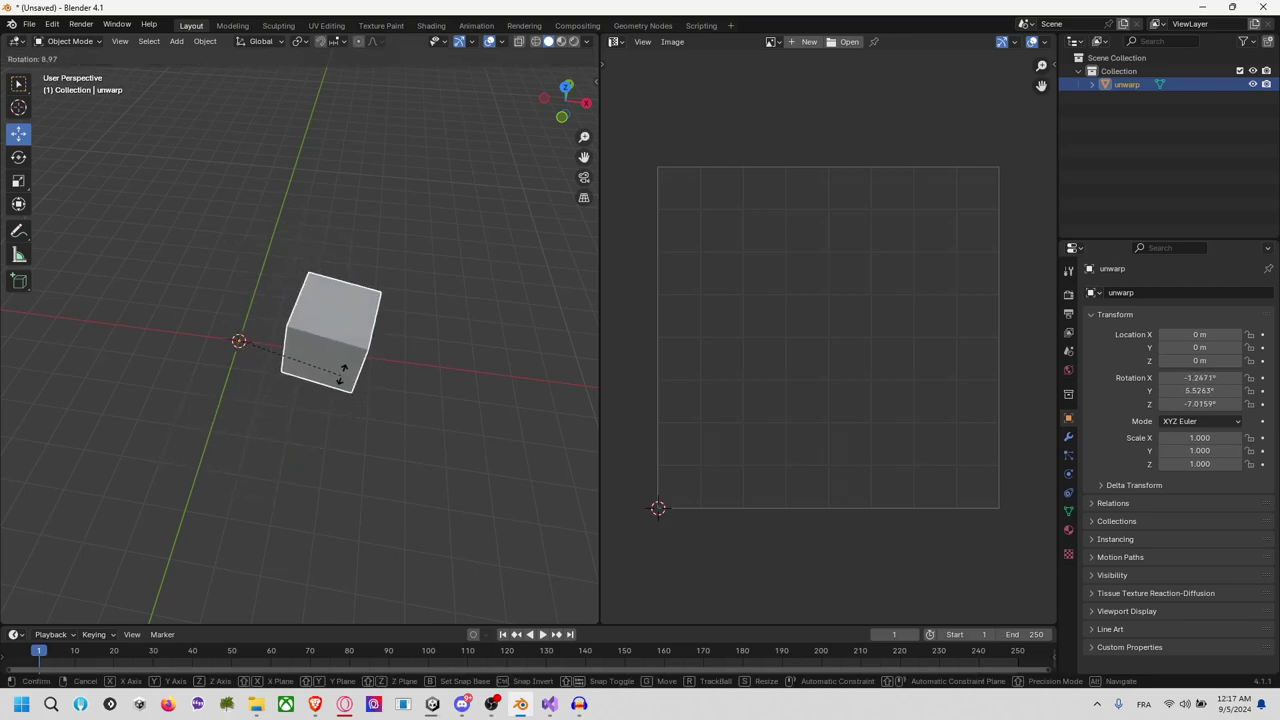
{"action": "key", "text": "Escape"}
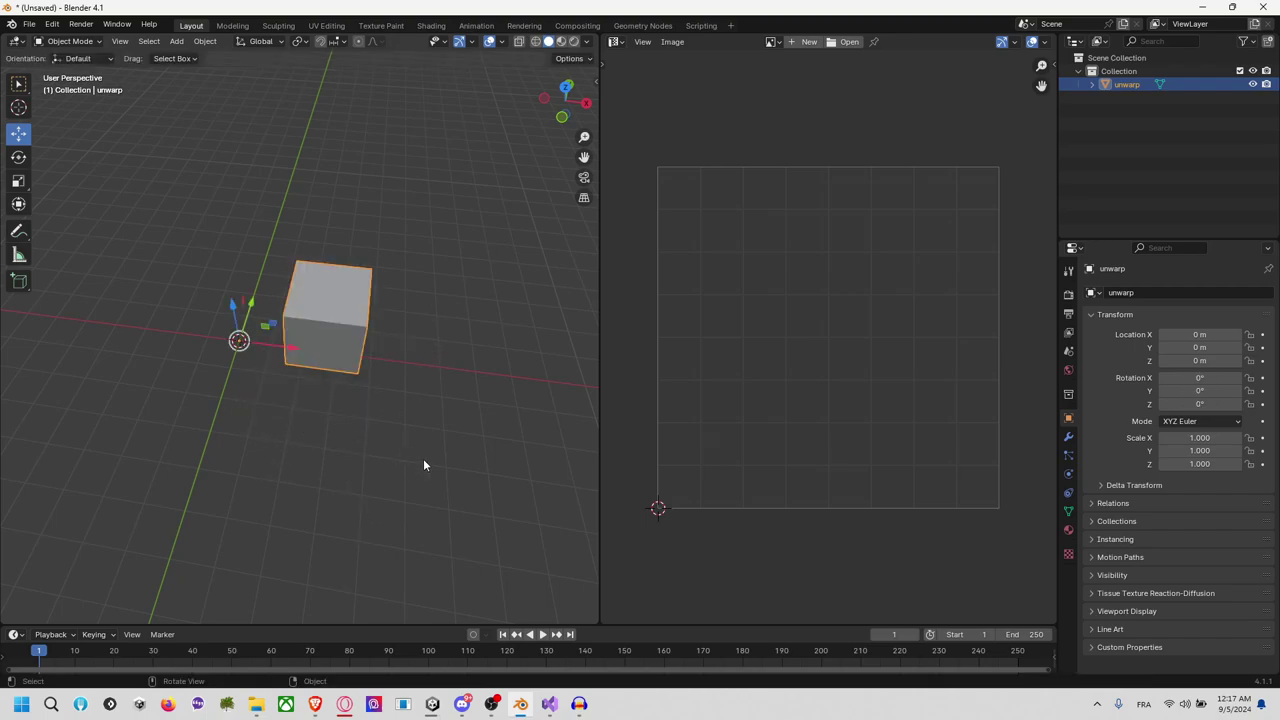
Step: Back in Edit Mode, undo the move and mark the selected edges as seams
{"action": "key", "text": "Tab"}
{"action": "key", "text": "ctrl+z"}
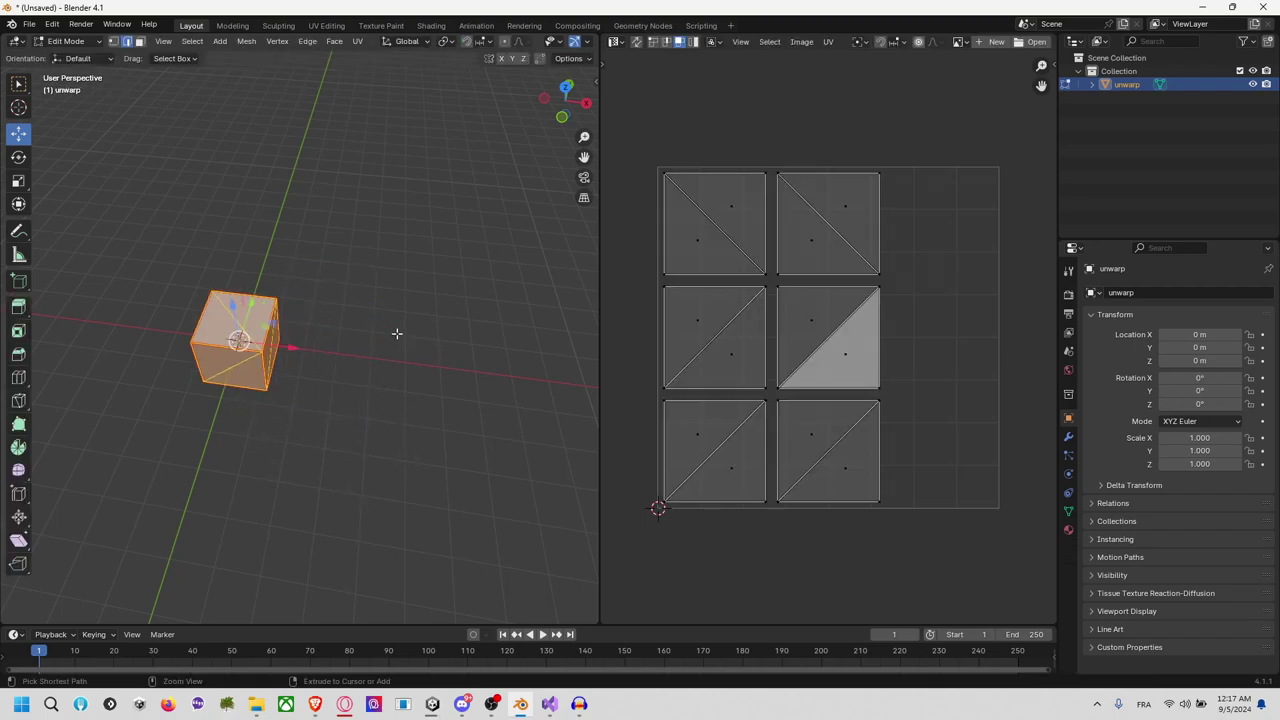
{"action": "key", "text": "ctrl+e"}
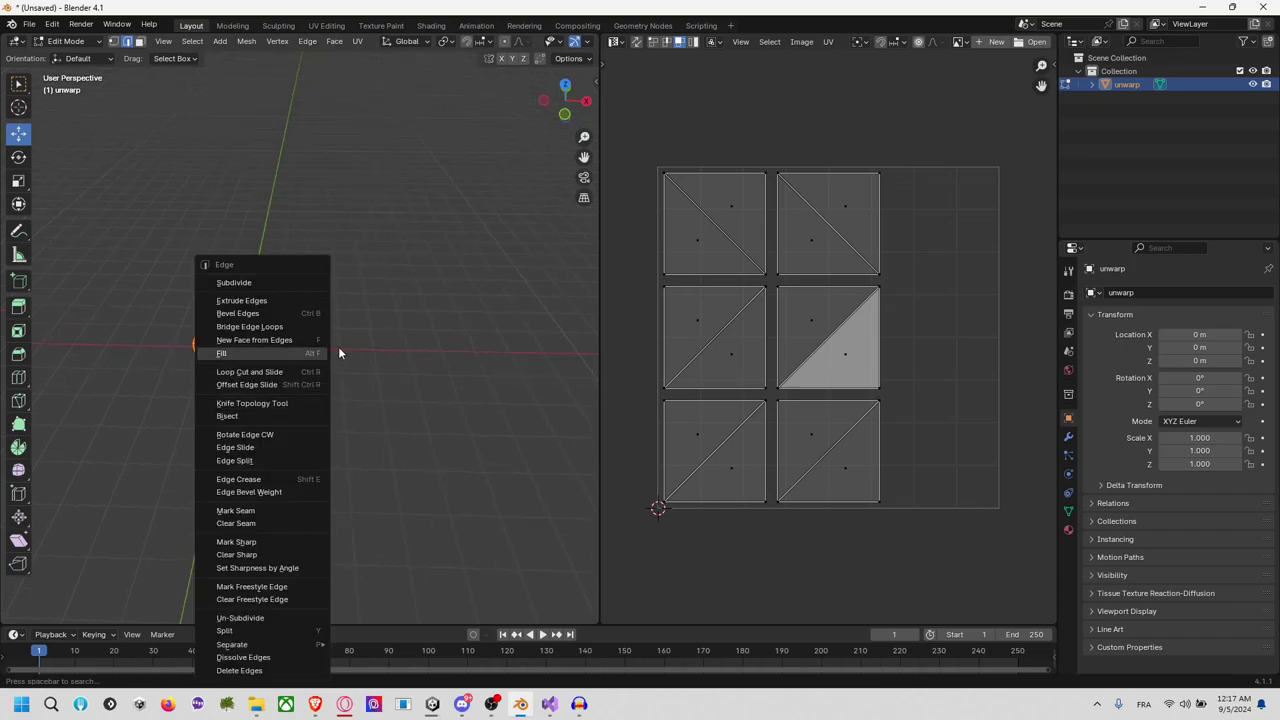
{"action": "left_click", "coordinate": [300, 348]}
{"action": "key", "text": "alt+a"}
{"action": "mouse_move", "coordinate": [428, 303]}
{"action": "middle_mouse_down"}
{"action": "mouse_move", "coordinate": [352, 370]}
{"action": "mouse_move", "coordinate": [323, 377]}
{"action": "middle_mouse_up"}
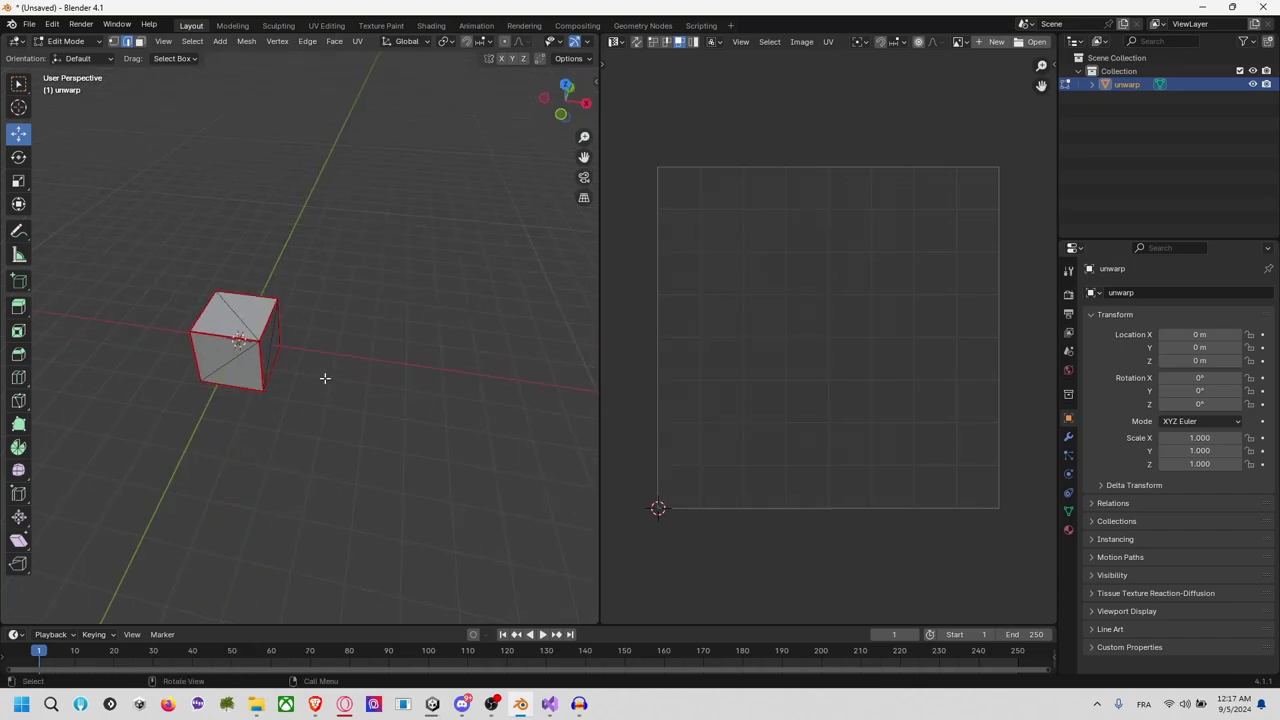
{"action": "scroll", "coordinate": [323, 377], "scroll_direction": "up", "scroll_amount": 2}
{"action": "key", "text": "alt+Tab"}
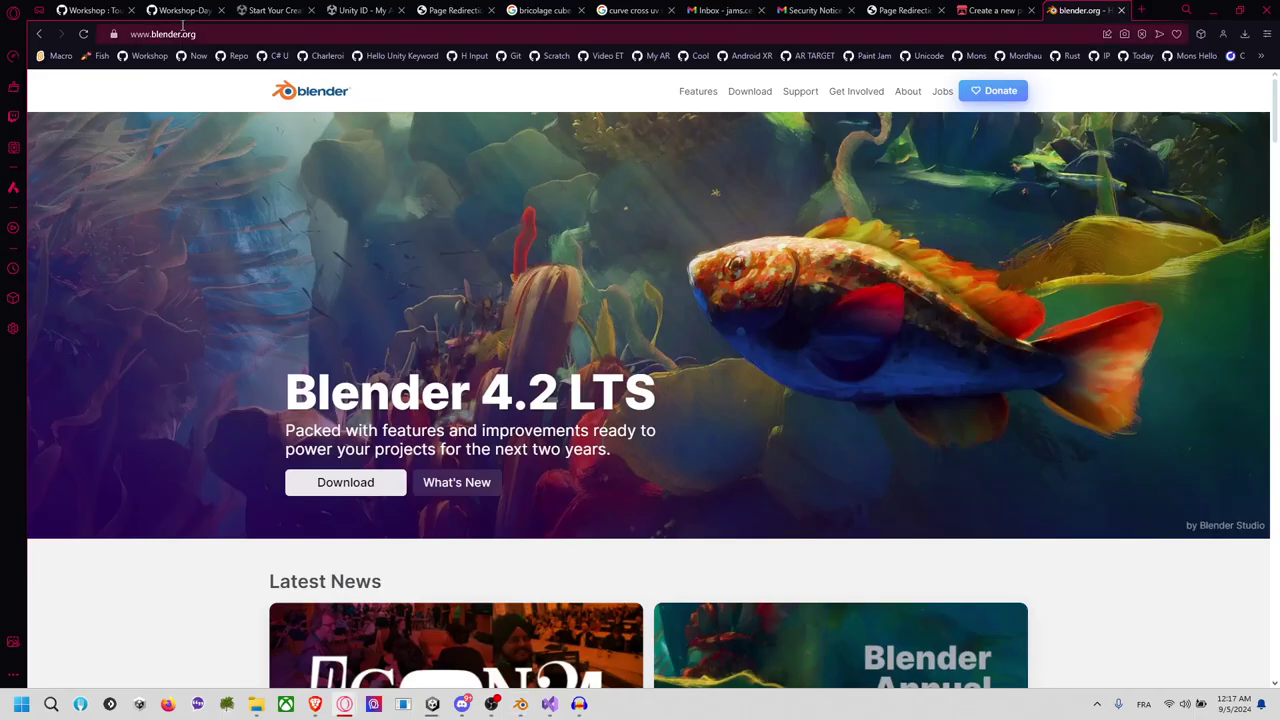
Step: Scroll the Workshop-Day GitHub issue to the cross-shaped cube net image, then return to Blender
{"action": "left_click", "coordinate": [182, 10]}
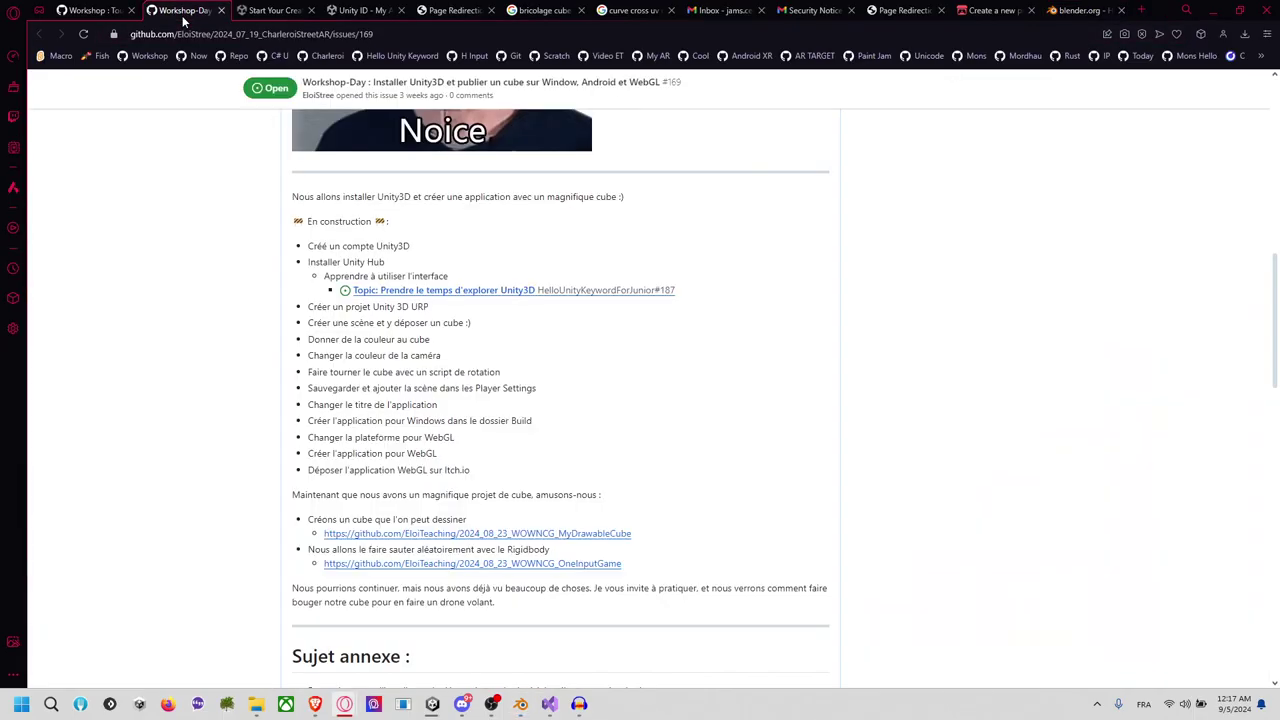
{"action": "scroll", "coordinate": [245, 260], "scroll_direction": "down", "scroll_amount": 2}
{"action": "scroll", "coordinate": [245, 260], "scroll_direction": "down", "scroll_amount": 5}
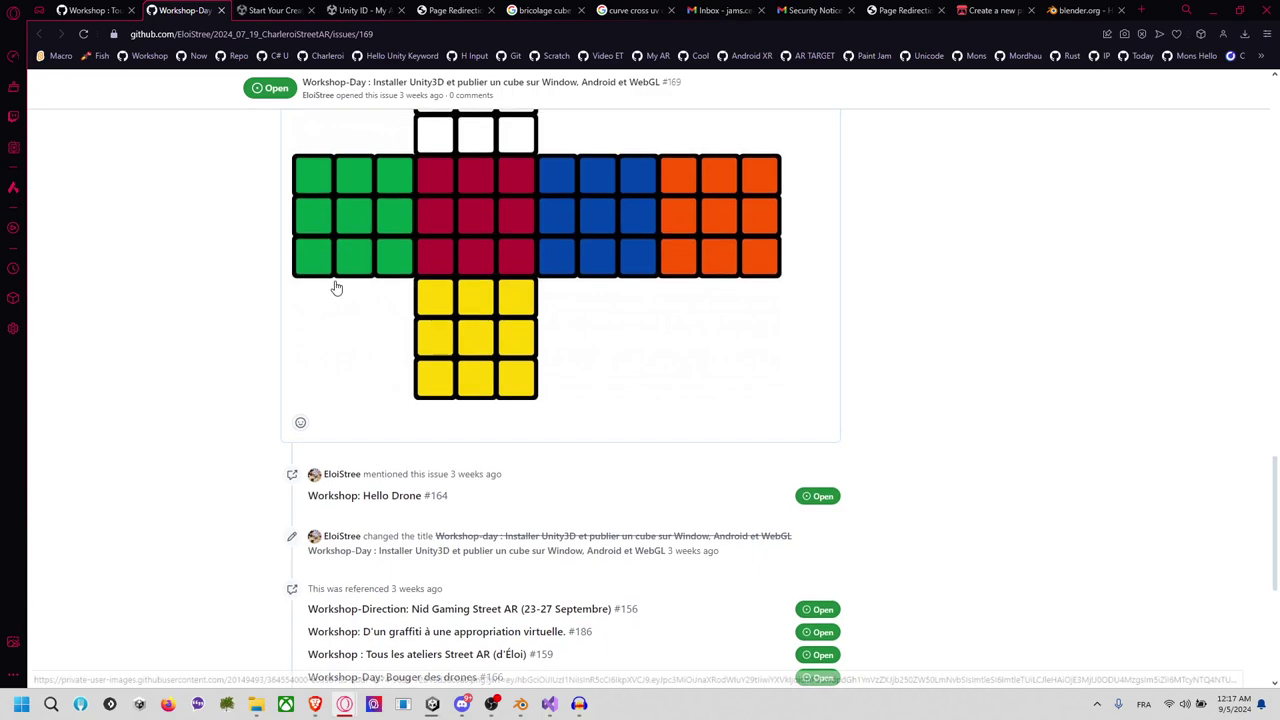
{"action": "scroll", "coordinate": [334, 286], "scroll_direction": "up", "scroll_amount": 1}
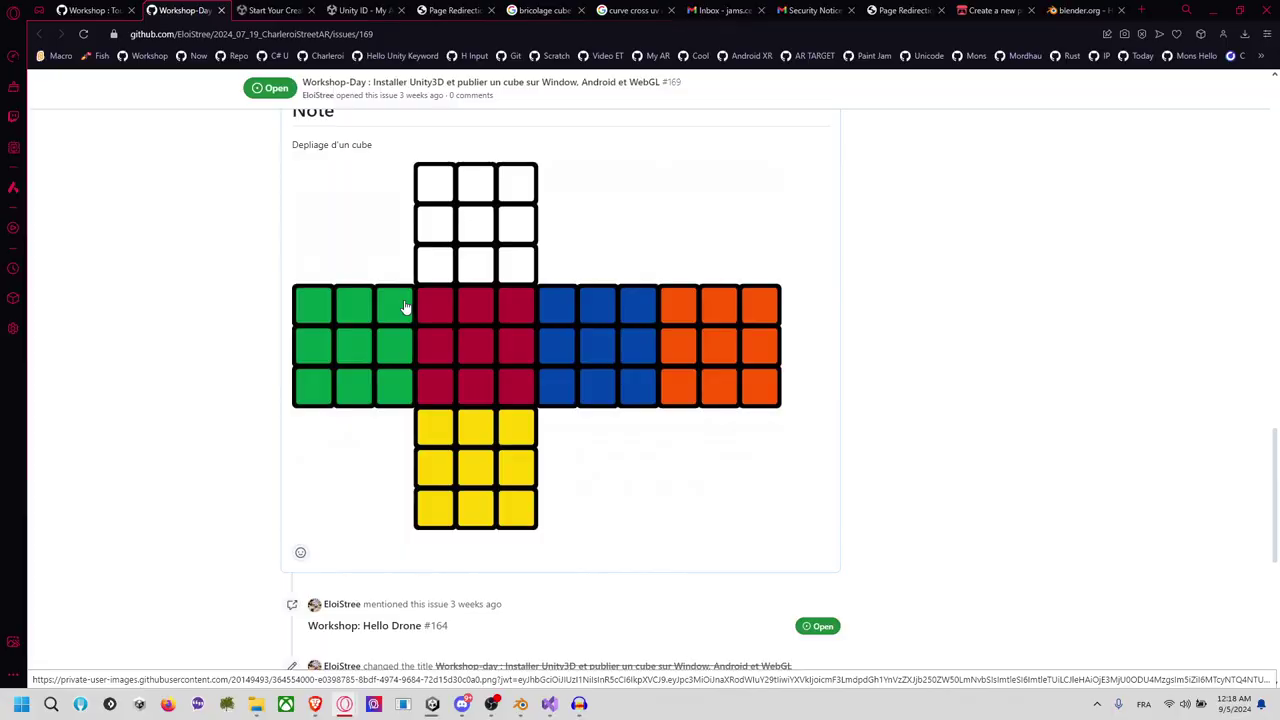
{"action": "key", "text": "alt+Tab"}
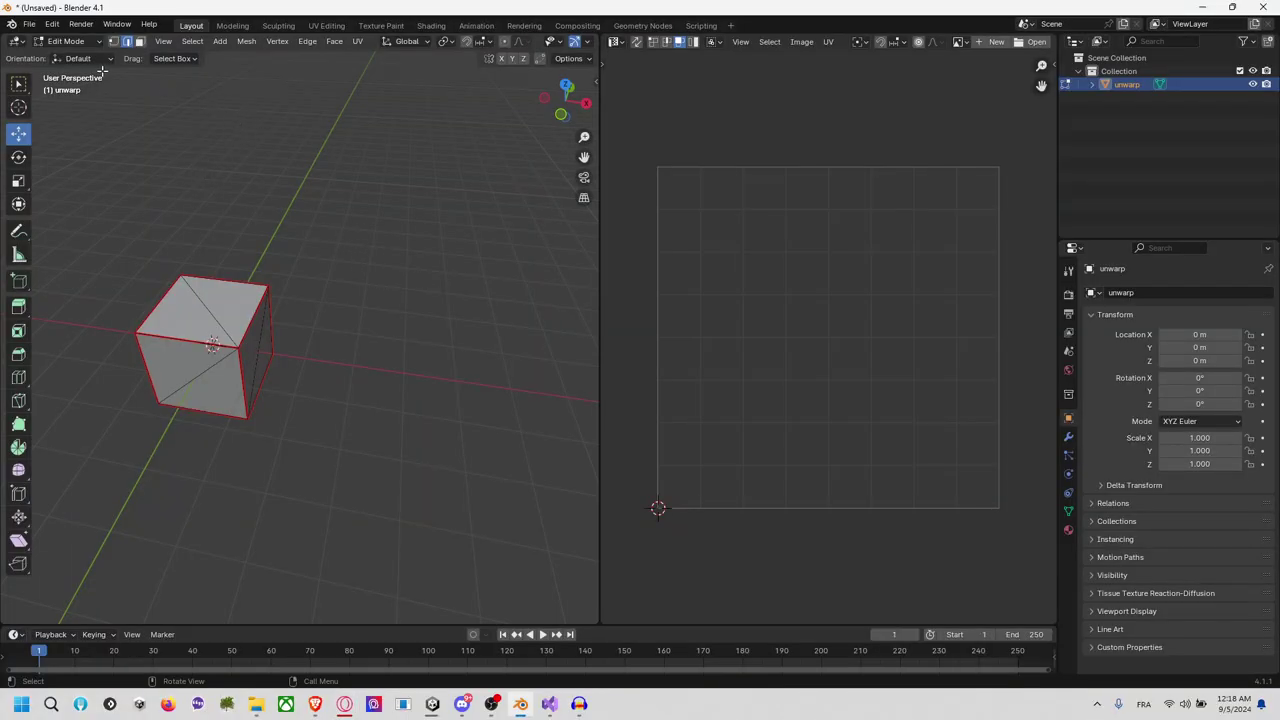
Step: Add a new cube at about X 5.02 m and show its cross-shaped UV layout in Edit Mode
{"action": "left_click", "coordinate": [83, 46]}
{"action": "left_click", "coordinate": [65, 55]}
{"action": "middle_click_drag", "start_coordinate": [442, 373], "coordinate": [410, 358]}
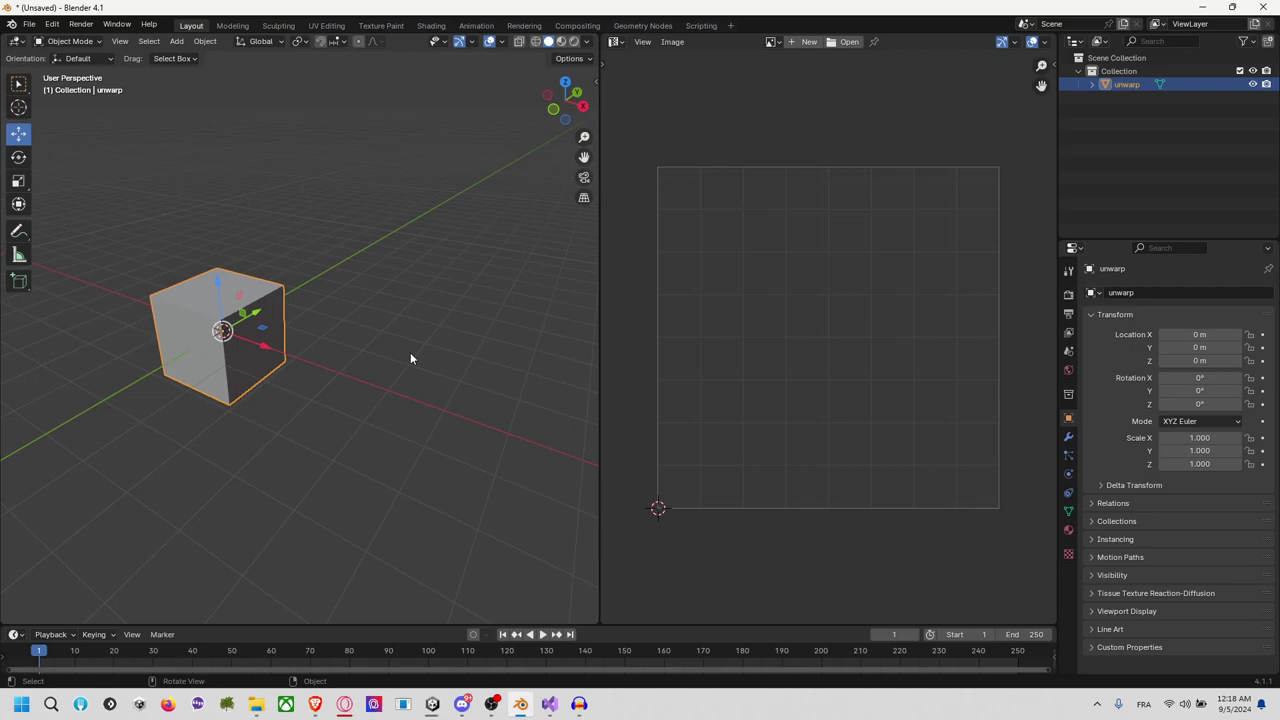
{"action": "left_click", "coordinate": [176, 41]}
{"action": "mouse_move", "coordinate": [190, 56]}
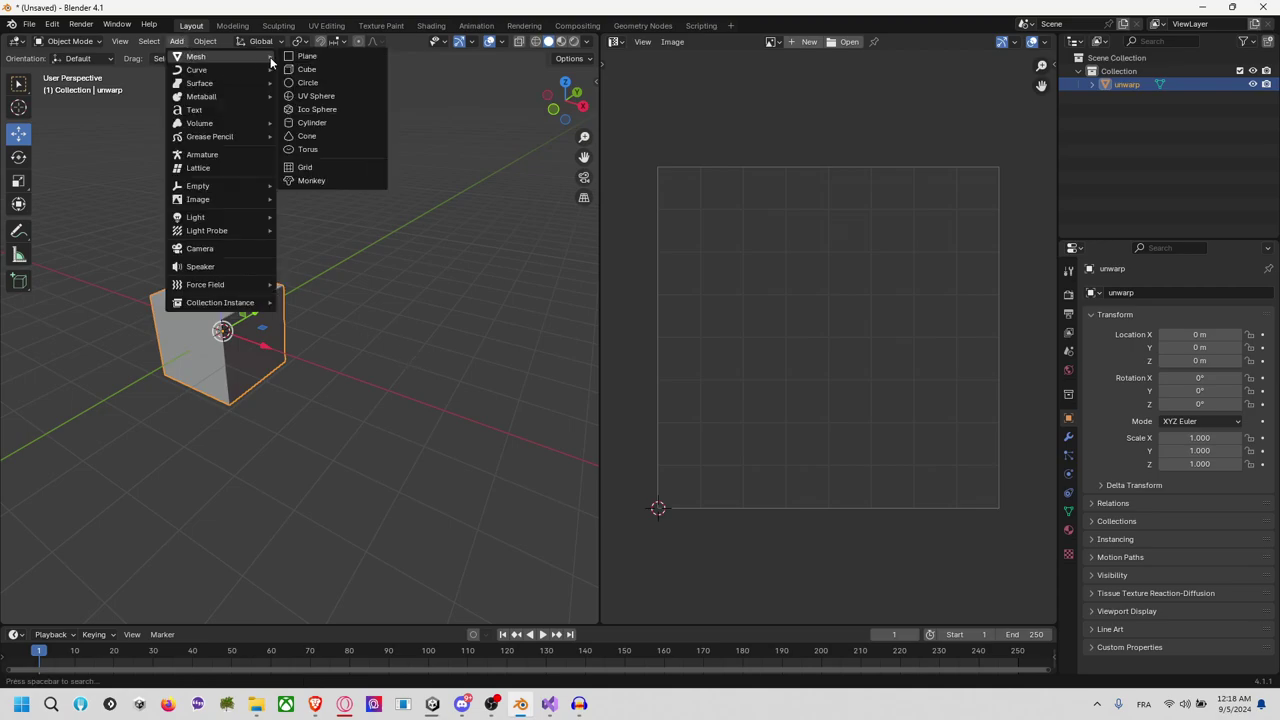
{"action": "left_click", "coordinate": [302, 69]}
{"action": "left_click_drag", "start_coordinate": [264, 347], "coordinate": [500, 430]}
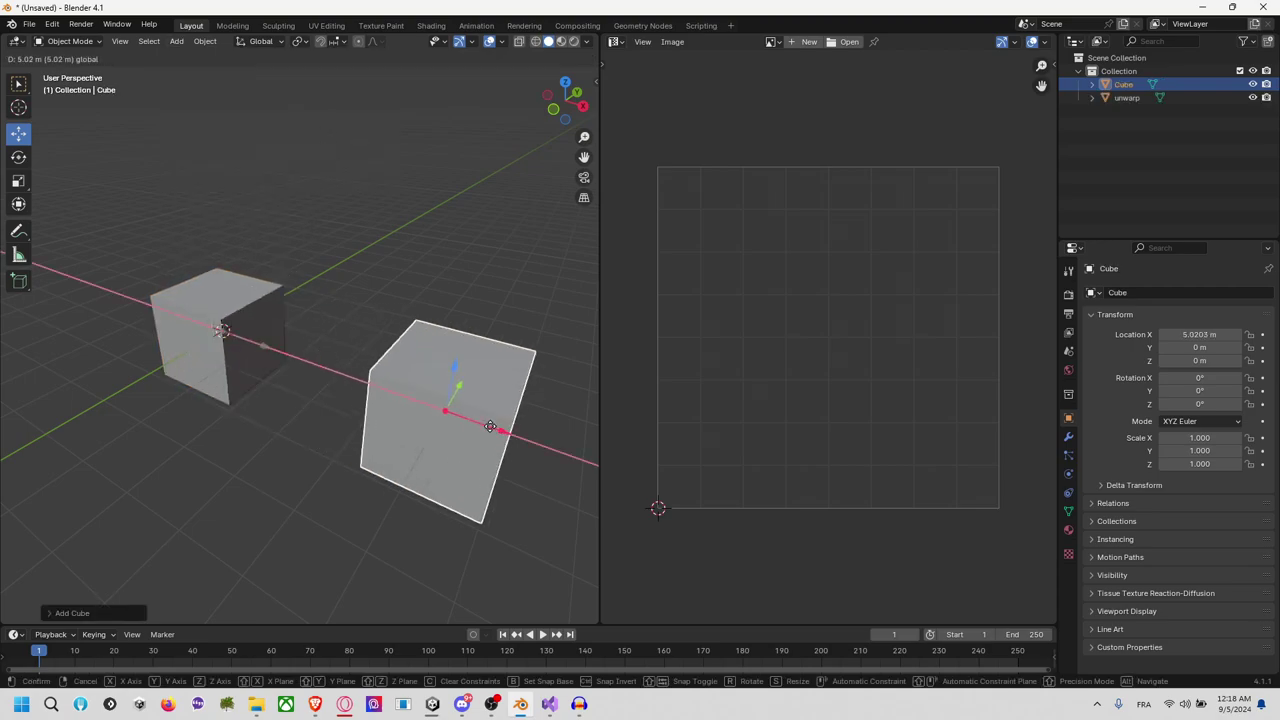
{"action": "left_click", "coordinate": [94, 46]}
{"action": "left_click", "coordinate": [70, 71]}
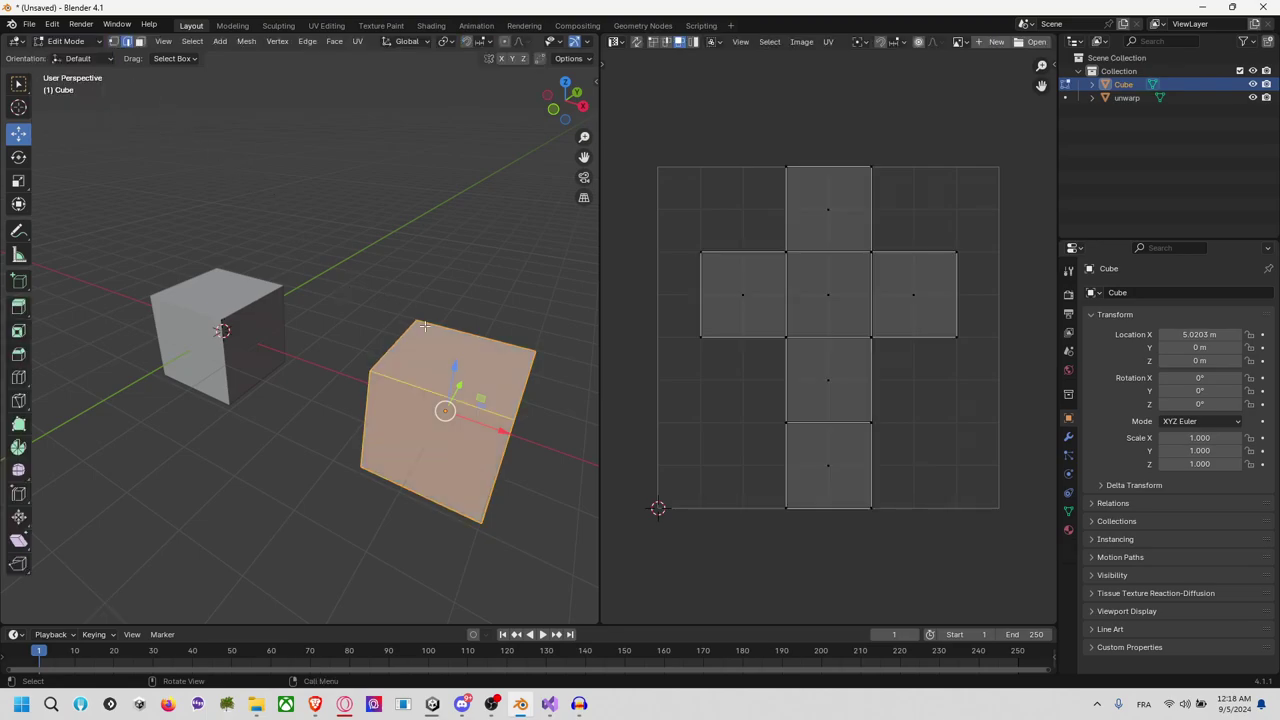
{"action": "mouse_move", "coordinate": [425, 326]}
{"action": "middle_mouse_down"}
{"action": "mouse_move", "coordinate": [466, 337]}
{"action": "mouse_move", "coordinate": [337, 243]}
{"action": "middle_mouse_up"}
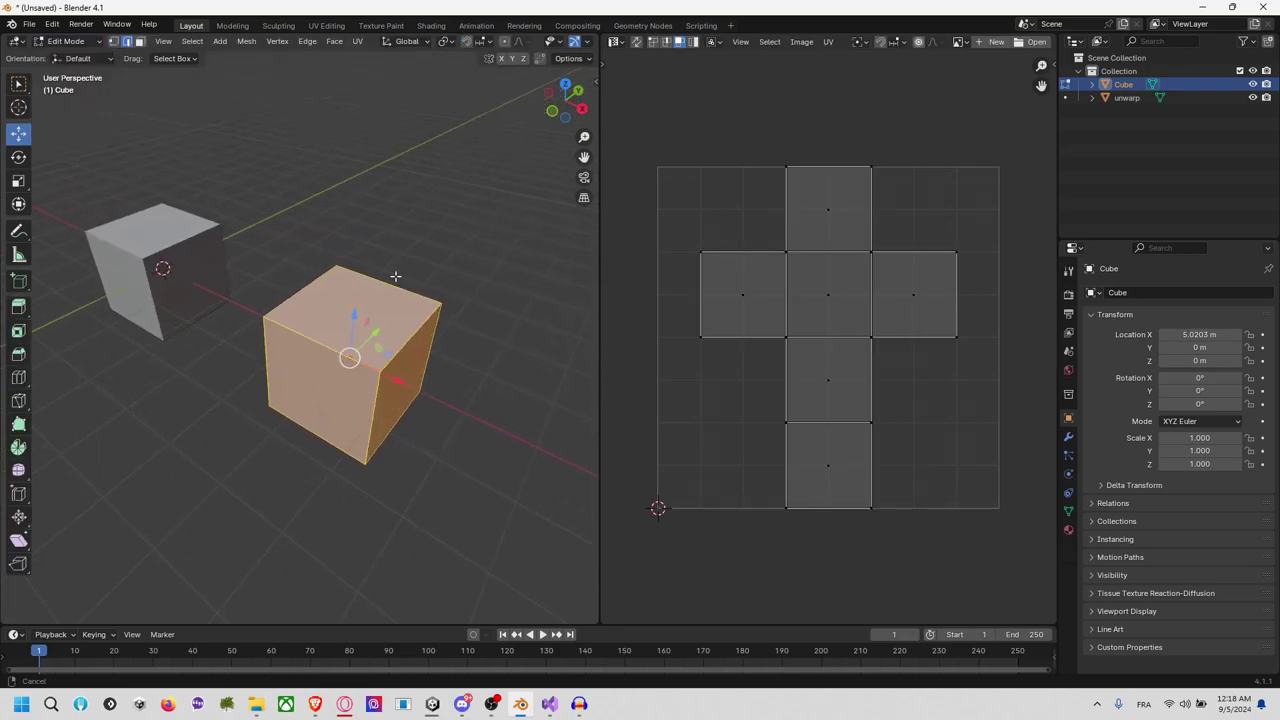
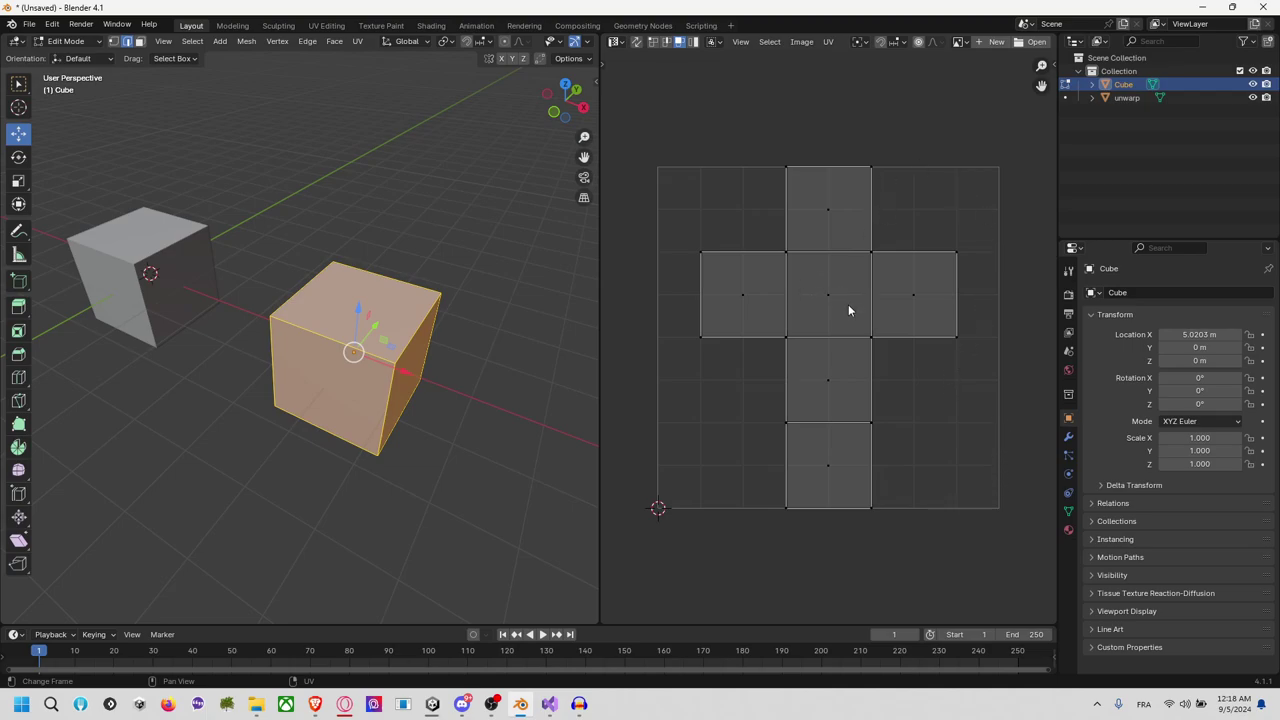
Step: Briefly play the animation timeline, then stop playback
{"action": "scroll", "coordinate": [848, 304], "scroll_direction": "up", "scroll_amount": 3}
{"action": "scroll", "coordinate": [850, 269], "scroll_direction": "up", "scroll_amount": 2}
{"action": "key", "text": "space"}
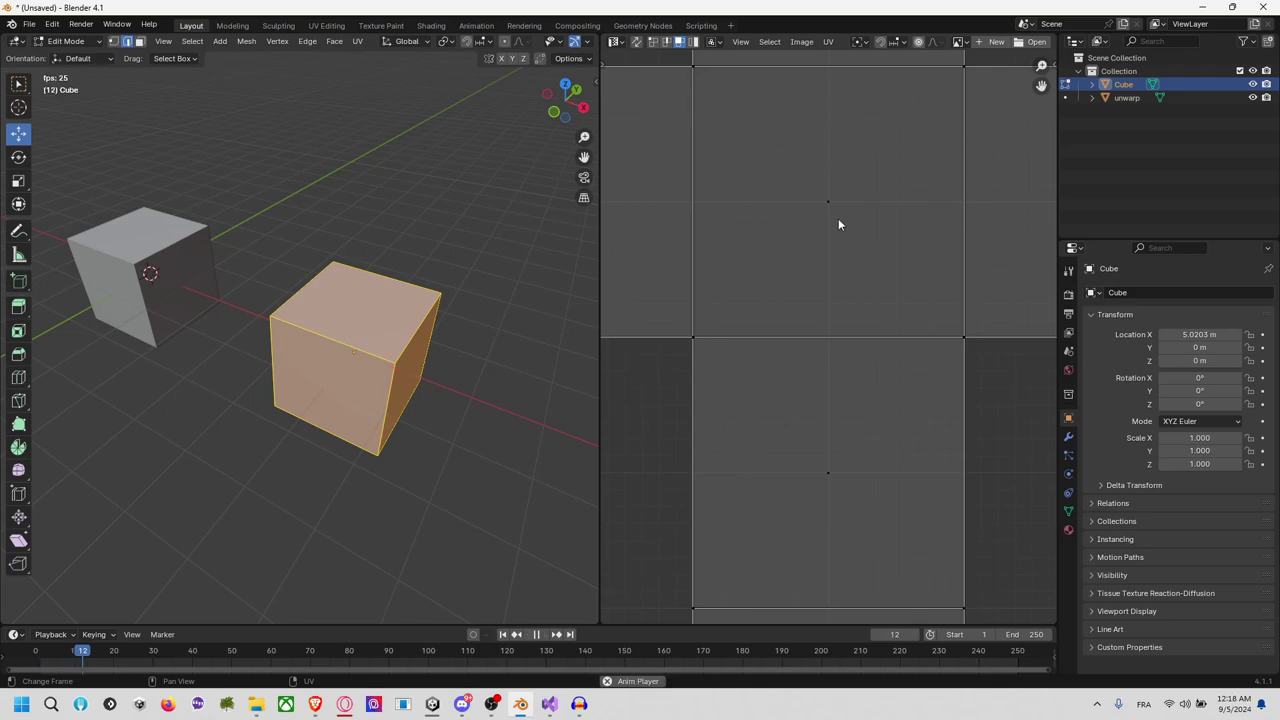
{"action": "scroll", "coordinate": [829, 300], "scroll_direction": "down", "scroll_amount": 3, "text": "shift"}
{"action": "key", "text": "space"}
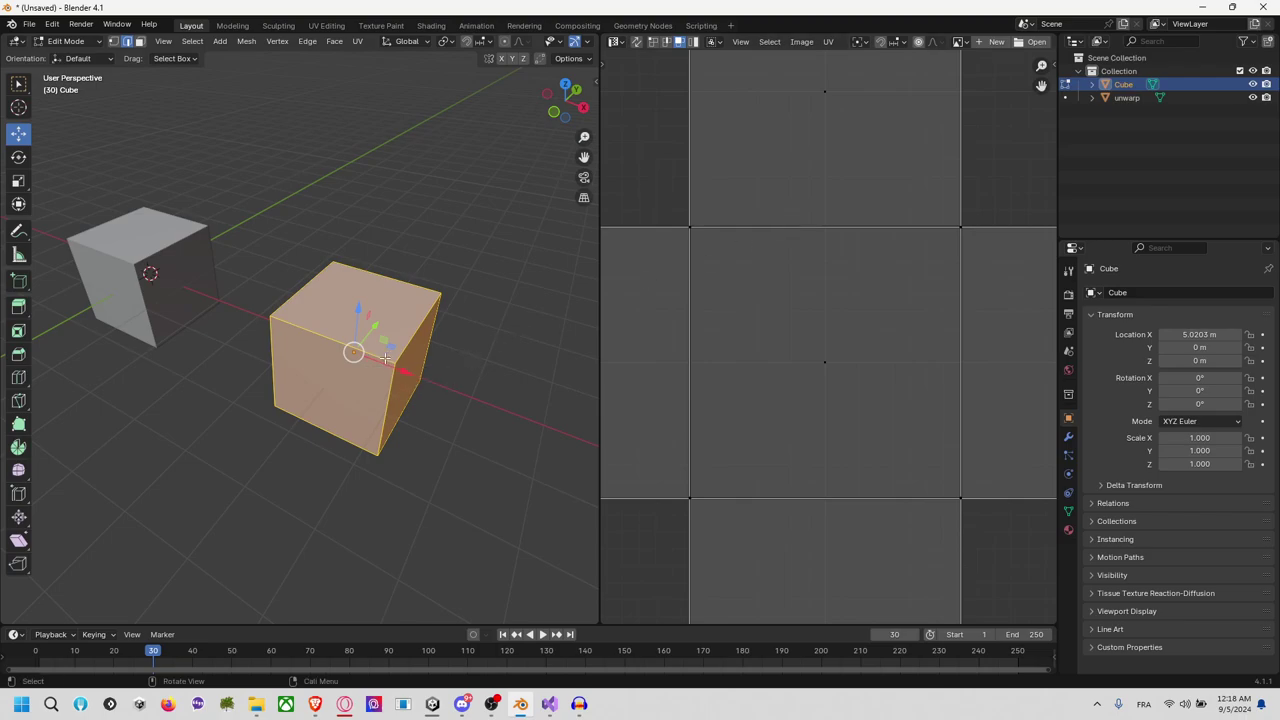
{"action": "scroll", "coordinate": [288, 259], "scroll_direction": "down", "scroll_amount": 5}
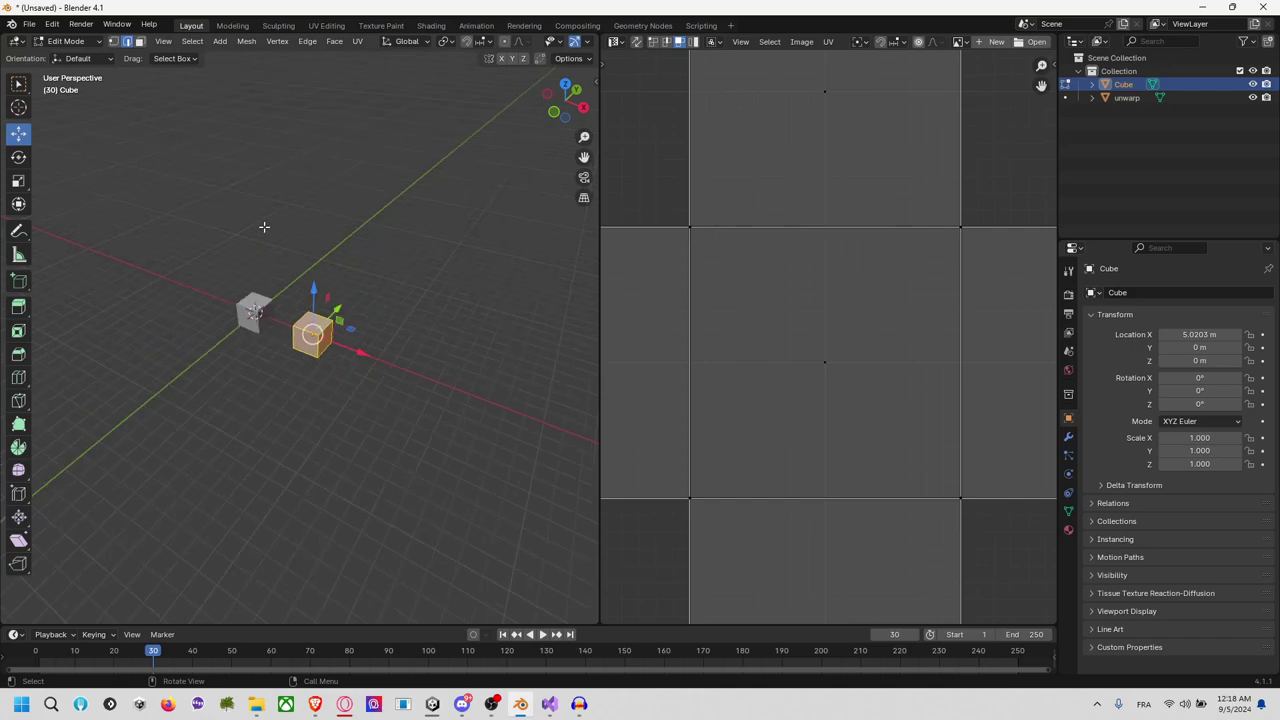
Step: Switch back to Object Mode and select the small unwarp cube, zooming in on it
{"action": "left_click", "coordinate": [65, 41]}
{"action": "left_click", "coordinate": [65, 58]}
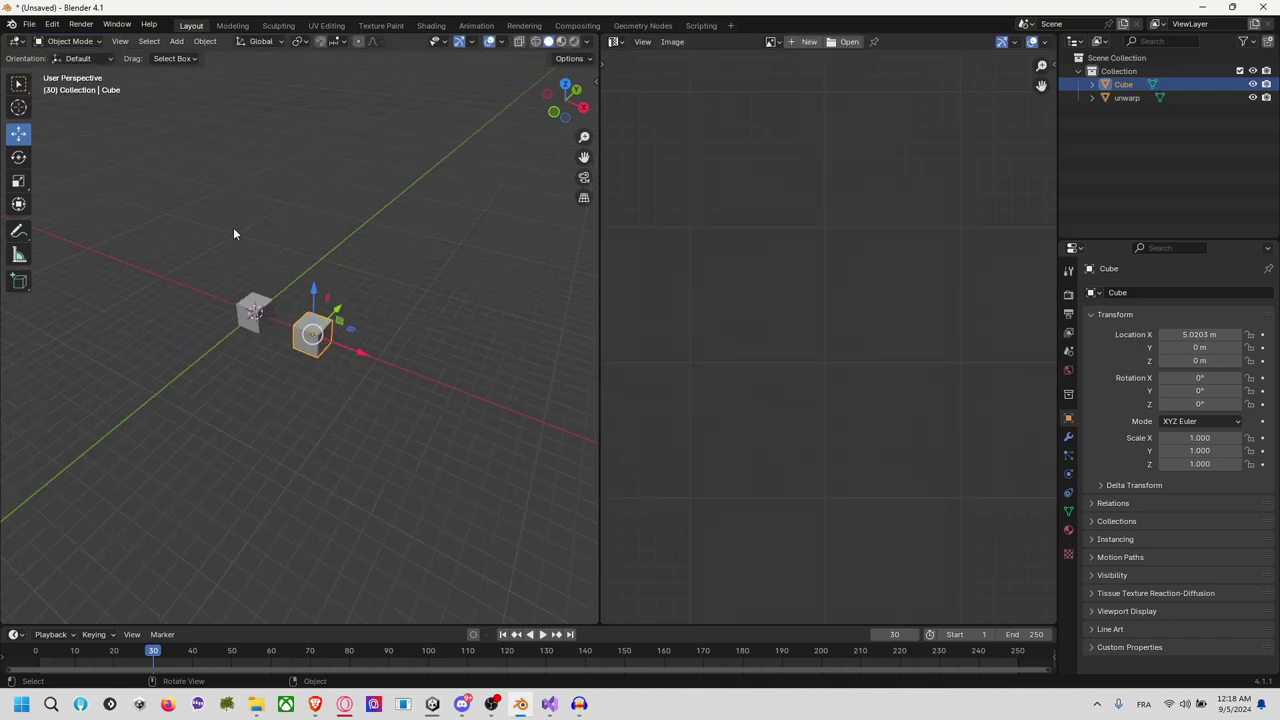
{"action": "left_click", "coordinate": [266, 302]}
{"action": "scroll", "coordinate": [262, 337], "scroll_direction": "up", "scroll_amount": 4}
{"action": "mouse_move", "coordinate": [262, 337]}
{"action": "middle_mouse_down"}
{"action": "mouse_move", "coordinate": [391, 390]}
{"action": "mouse_move", "coordinate": [305, 334]}
{"action": "mouse_move", "coordinate": [425, 336]}
{"action": "mouse_move", "coordinate": [483, 315]}
{"action": "mouse_move", "coordinate": [530, 262]}
{"action": "middle_mouse_up"}
{"action": "scroll", "coordinate": [426, 335], "scroll_direction": "up", "scroll_amount": 6}
{"action": "left_click", "coordinate": [617, 43]}
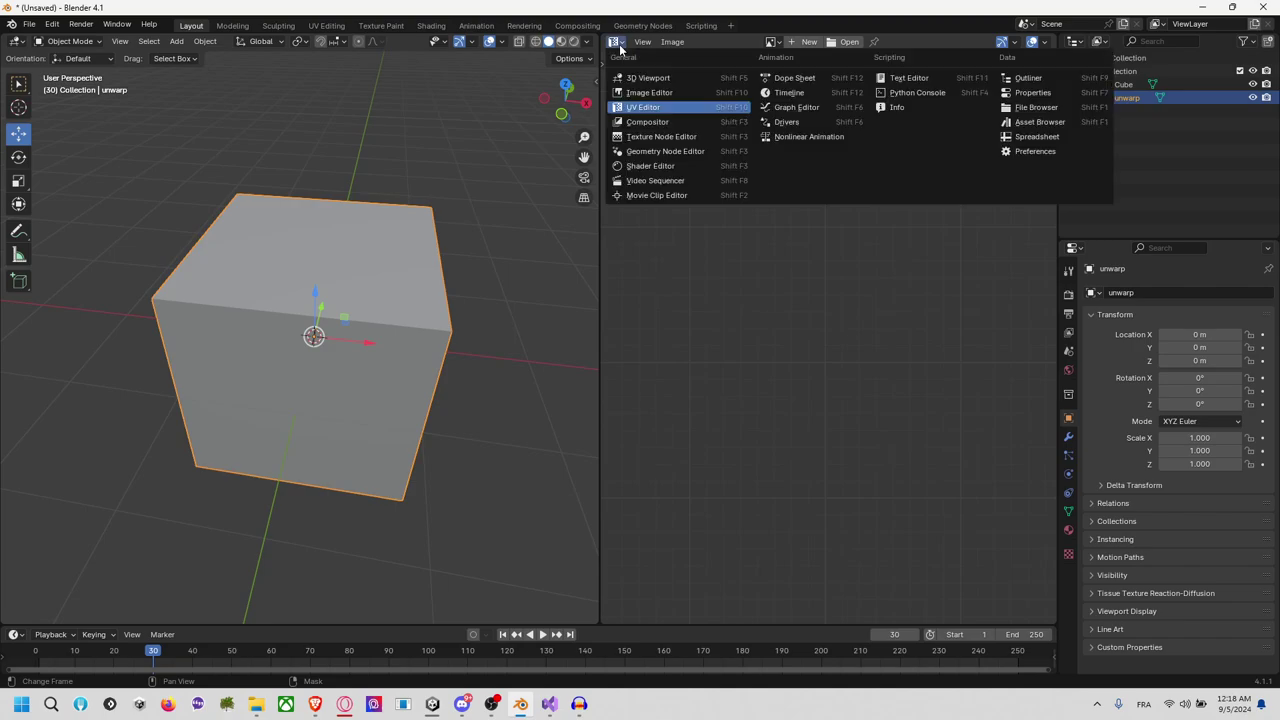
{"action": "left_click", "coordinate": [640, 108]}
{"action": "left_click", "coordinate": [68, 41]}
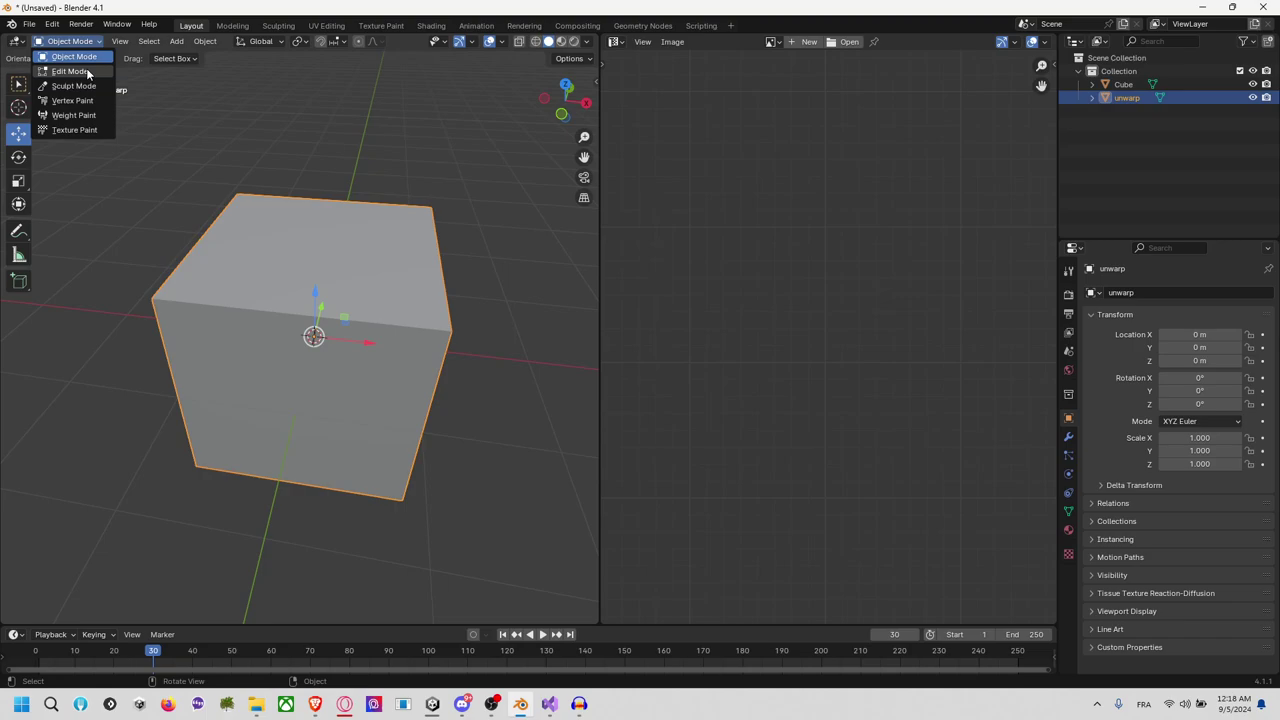
{"action": "left_click", "coordinate": [88, 72]}
{"action": "key", "text": "a"}
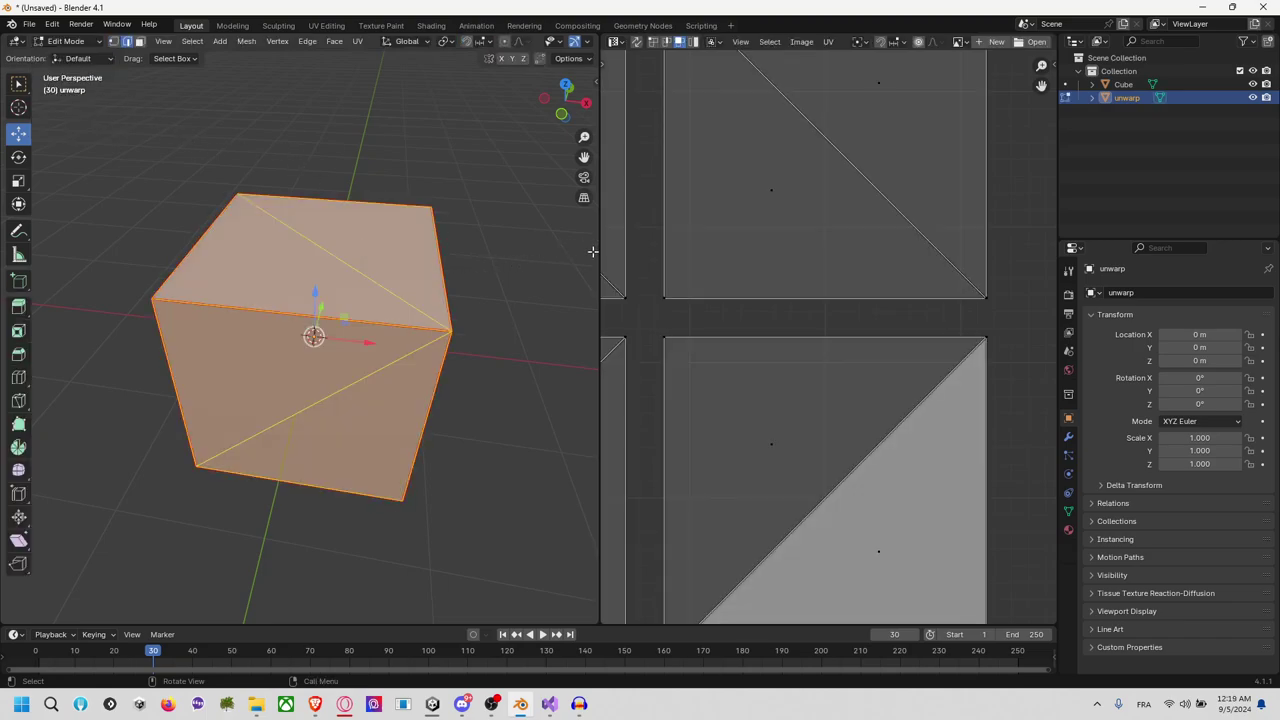
{"action": "scroll", "coordinate": [592, 251], "scroll_direction": "down", "scroll_amount": 4}
{"action": "scroll", "coordinate": [747, 266], "scroll_direction": "down", "scroll_amount": 8}
{"action": "scroll", "coordinate": [763, 314], "scroll_direction": "up", "scroll_amount": 5}
{"action": "middle_click_drag", "start_coordinate": [763, 314], "coordinate": [773, 268]}
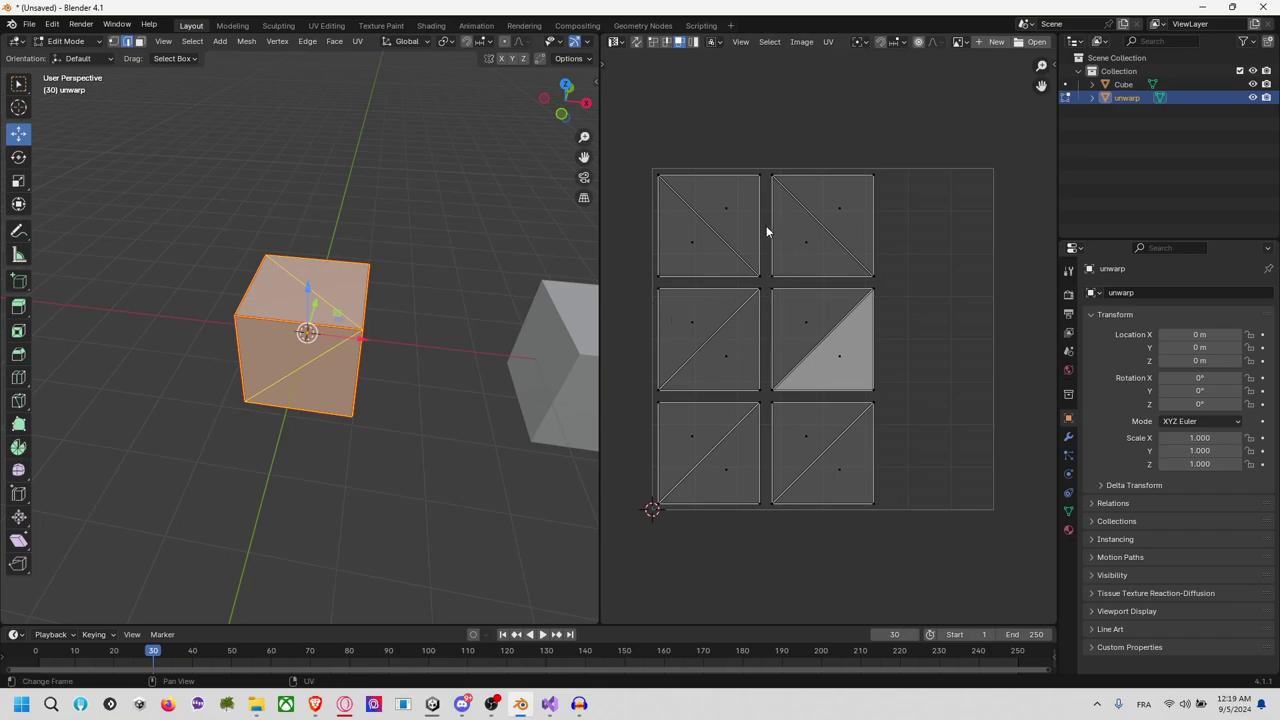
{"action": "left_click", "coordinate": [293, 287]}
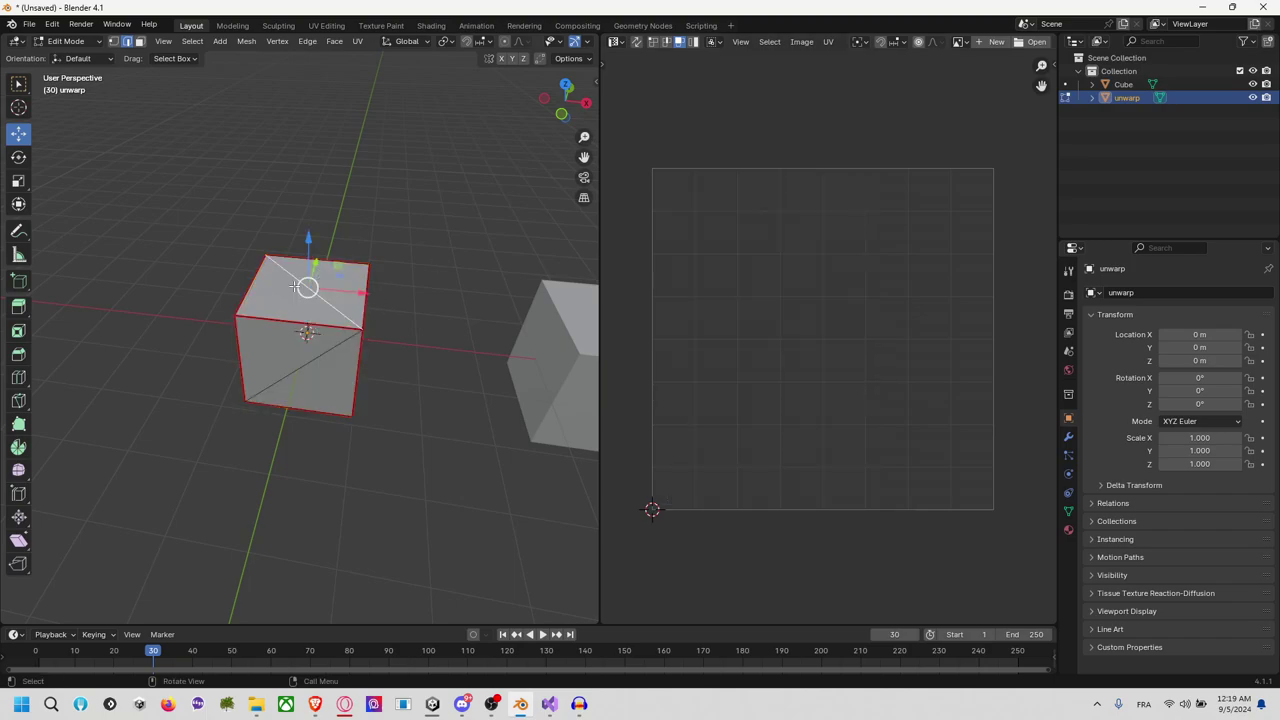
{"action": "left_click", "coordinate": [336, 278]}
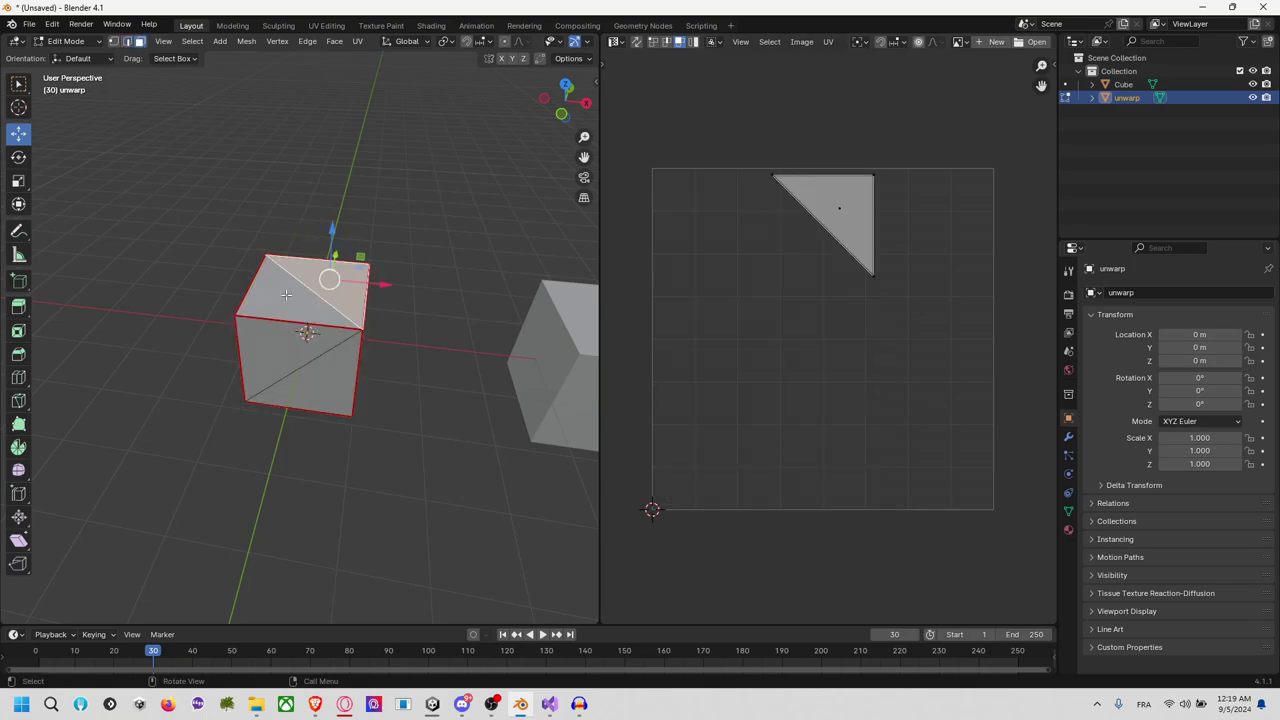
{"action": "left_click", "coordinate": [329, 290]}
{"action": "left_click", "coordinate": [295, 300], "text": "shift"}
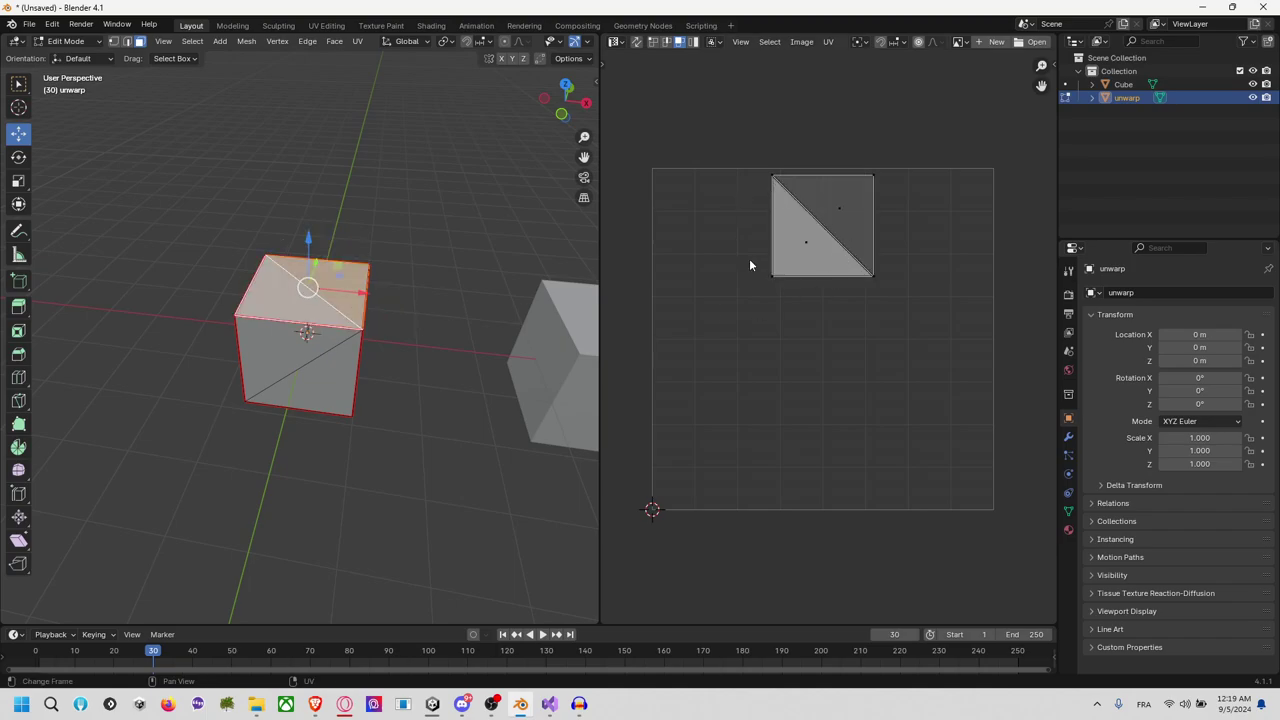
{"action": "left_click", "coordinate": [320, 366]}
{"action": "left_click", "coordinate": [264, 336], "text": "shift"}
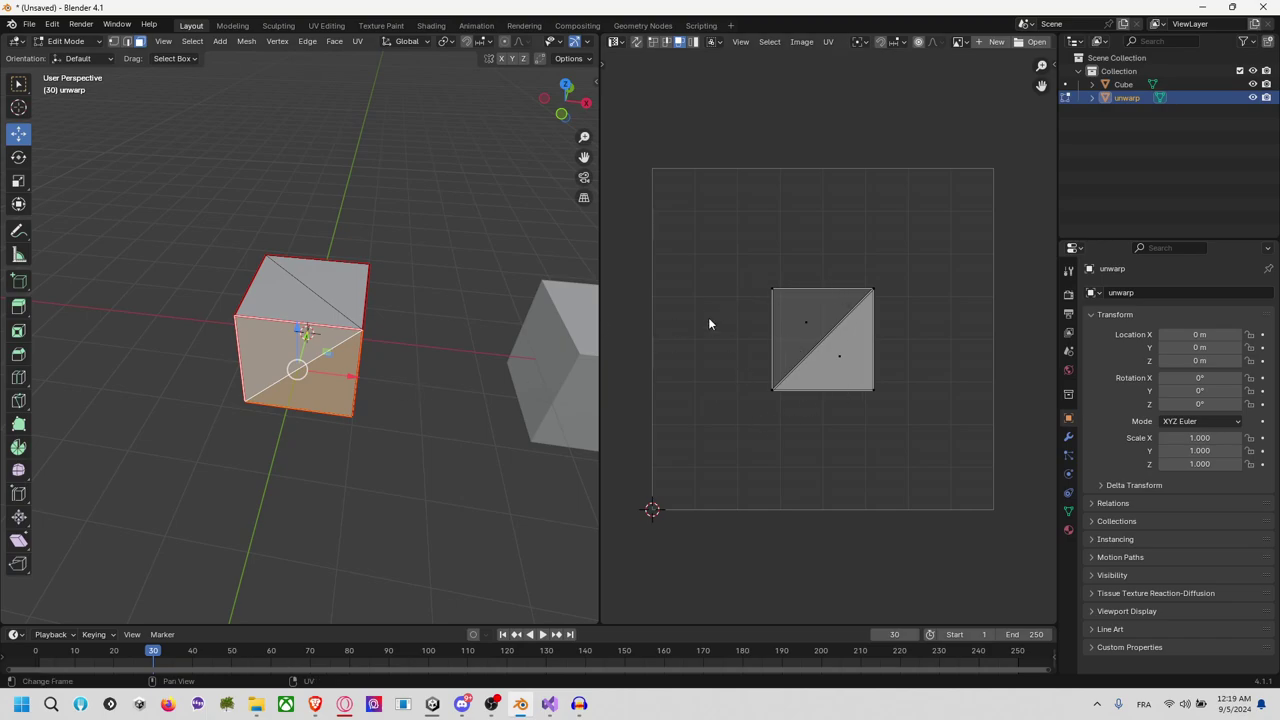
{"action": "left_click", "coordinate": [590, 337]}
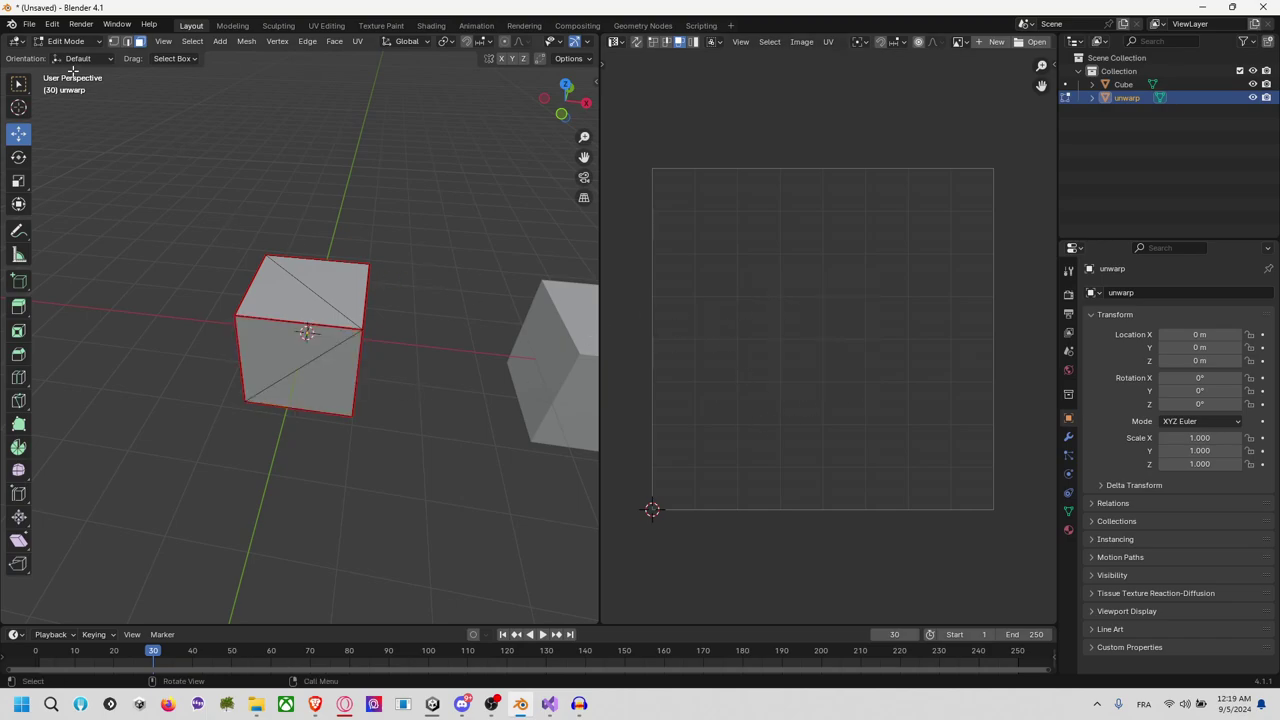
{"action": "left_click", "coordinate": [65, 41]}
{"action": "left_click", "coordinate": [62, 56]}
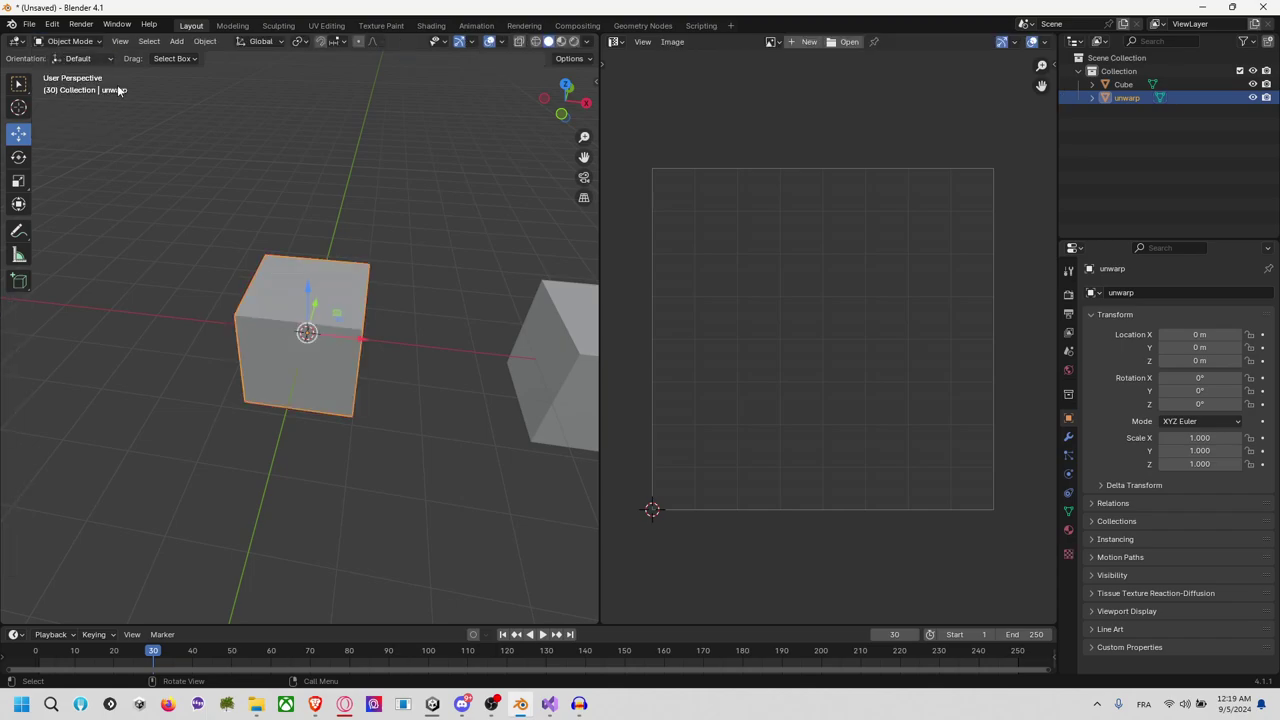
Step: Delete the imported cube on the right, leaving the unwarp cube selected
{"action": "left_click", "coordinate": [535, 362]}
{"action": "key", "text": "Delete"}
{"action": "left_click", "coordinate": [334, 298]}
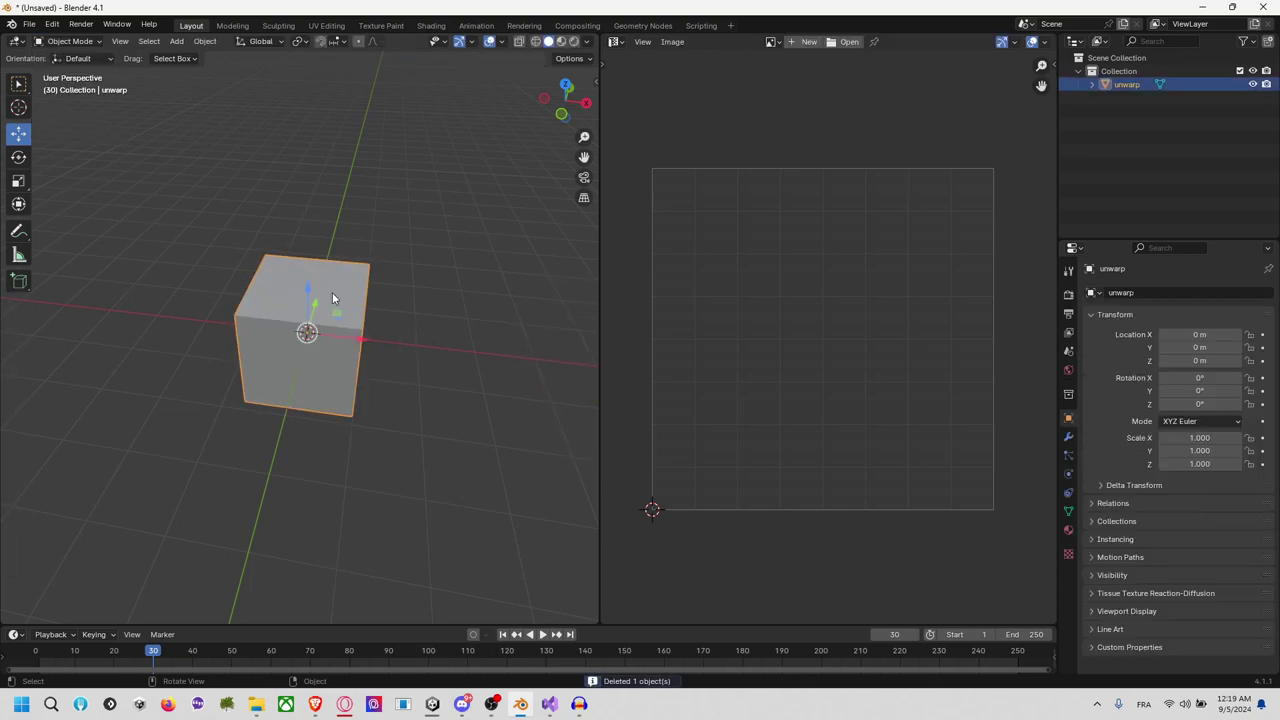
Step: Rename the unwarp object and its mesh data to MyLittleCube
{"action": "double_click", "coordinate": [1128, 85]}
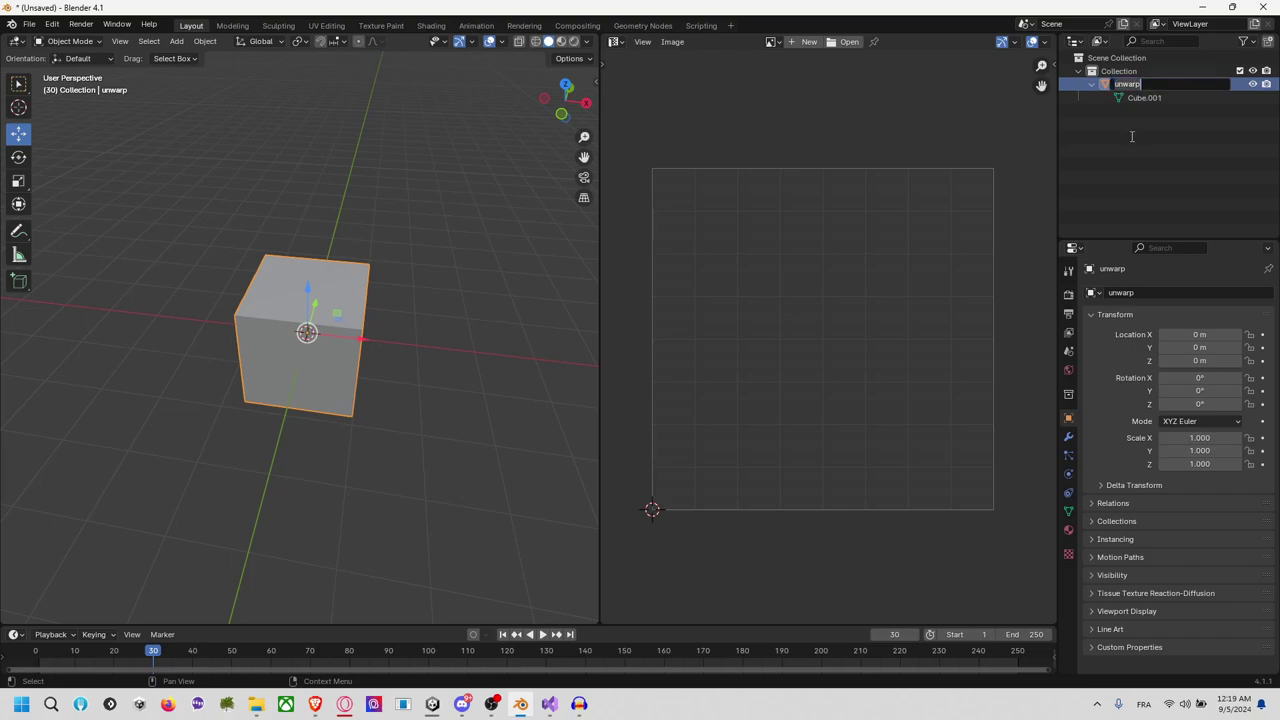
{"action": "type", "text": "MyLit"}
{"action": "type", "text": "tleCube"}
{"action": "key", "text": "Return"}
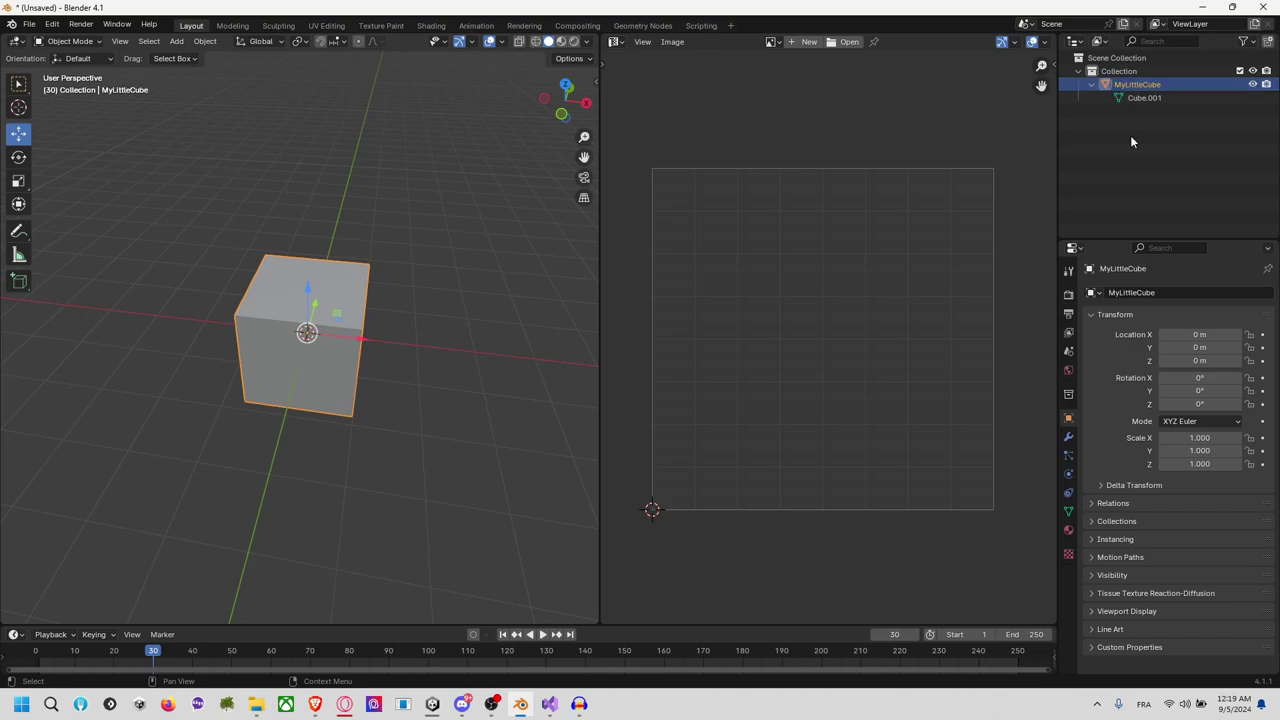
{"action": "key", "text": "F2"}
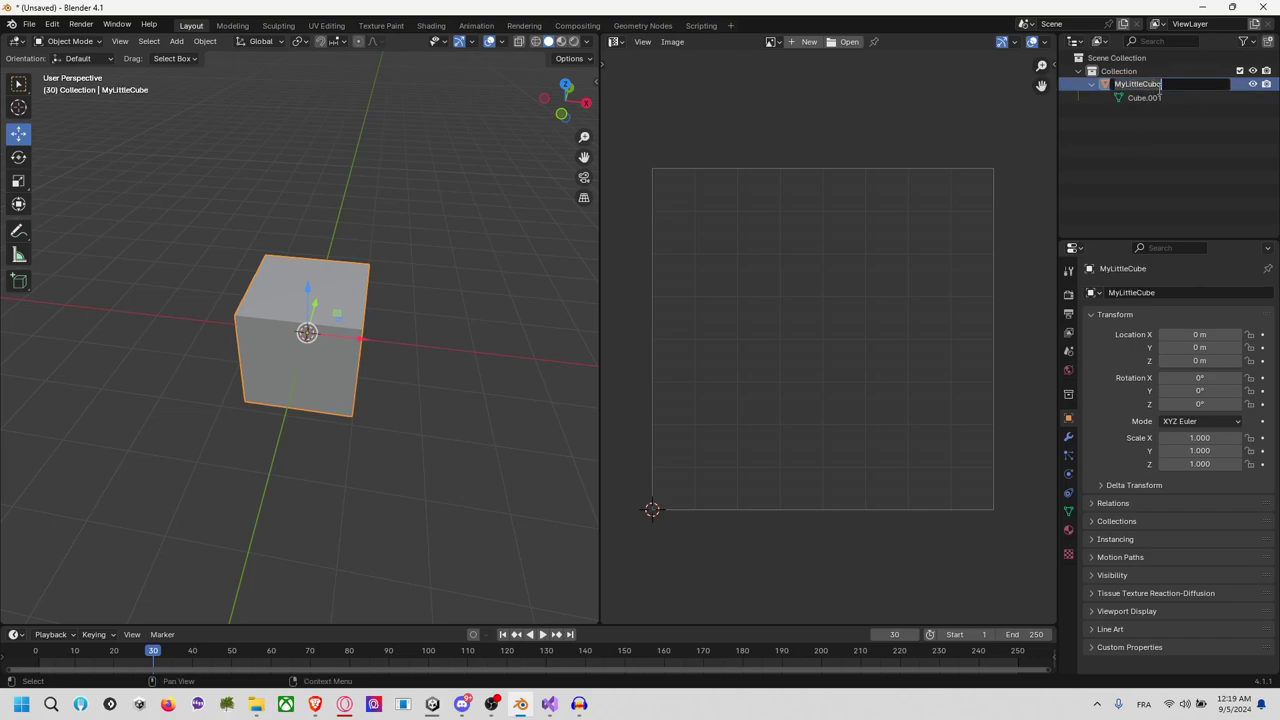
{"action": "key", "text": "Return"}
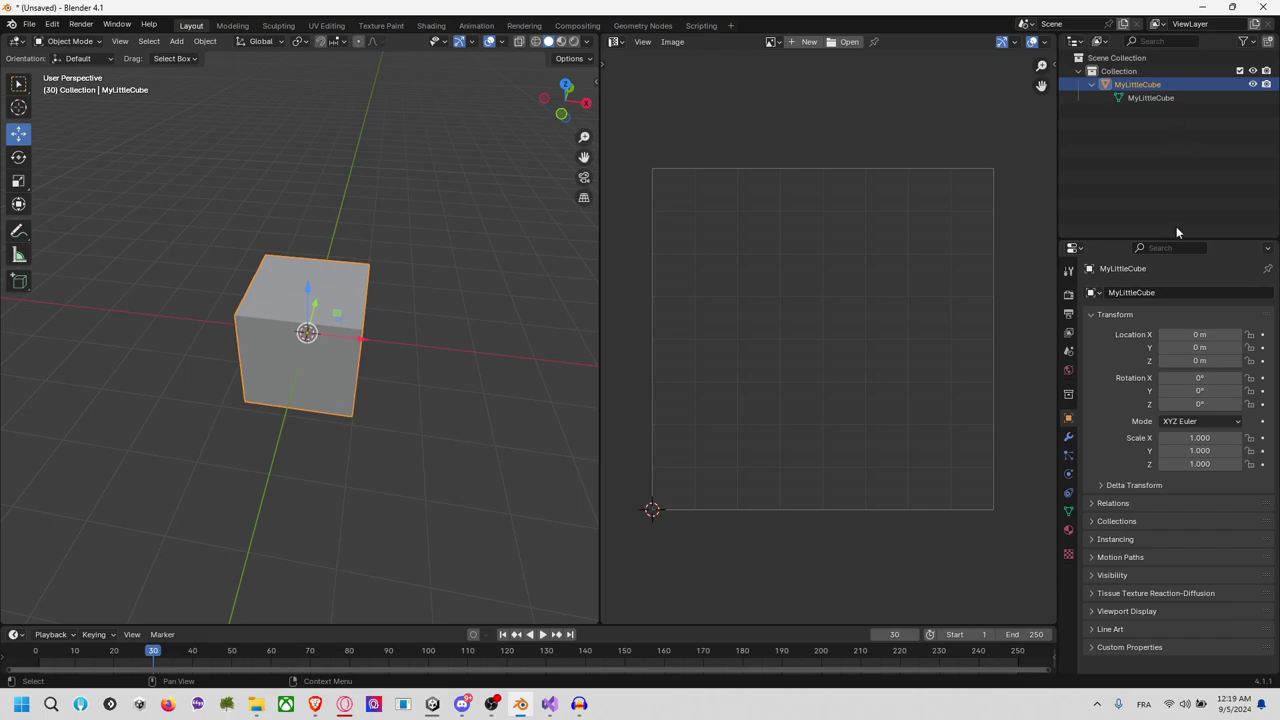
Step: Look through the cube's collection, physics, constraint, mesh data and material properties
{"action": "left_click", "coordinate": [1071, 393]}
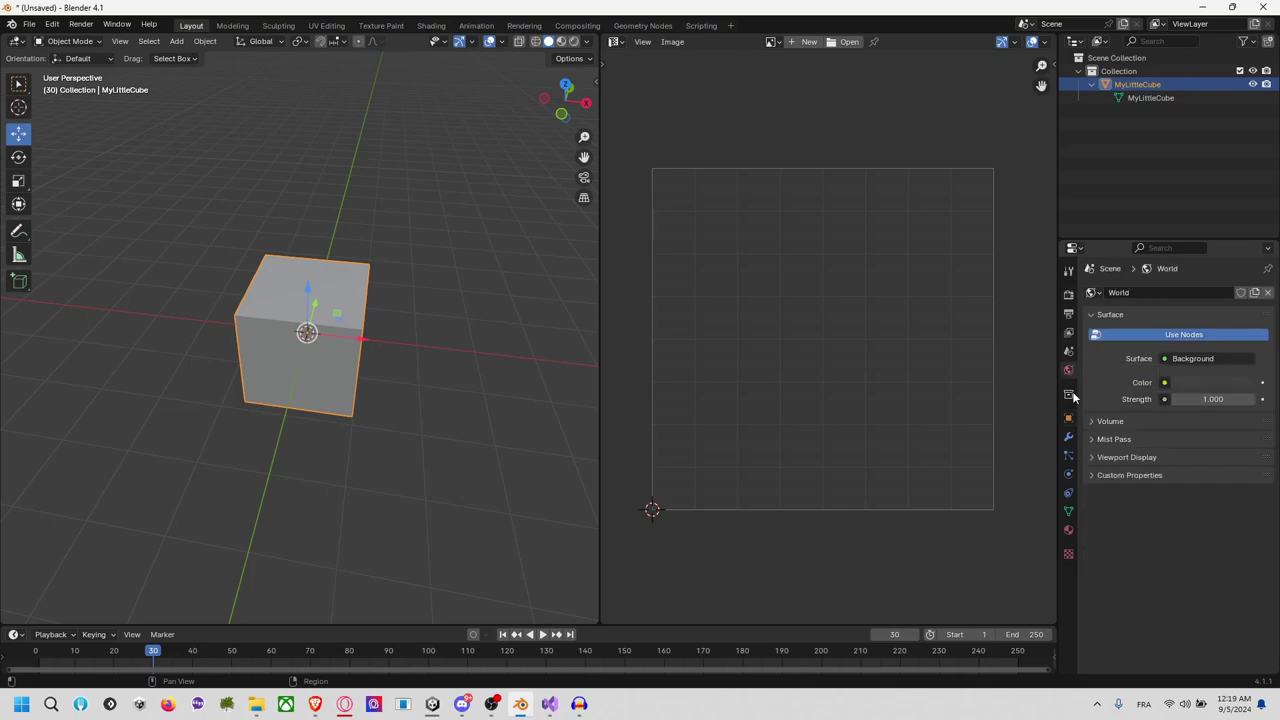
{"action": "left_click", "coordinate": [1071, 496]}
{"action": "left_click", "coordinate": [1070, 496]}
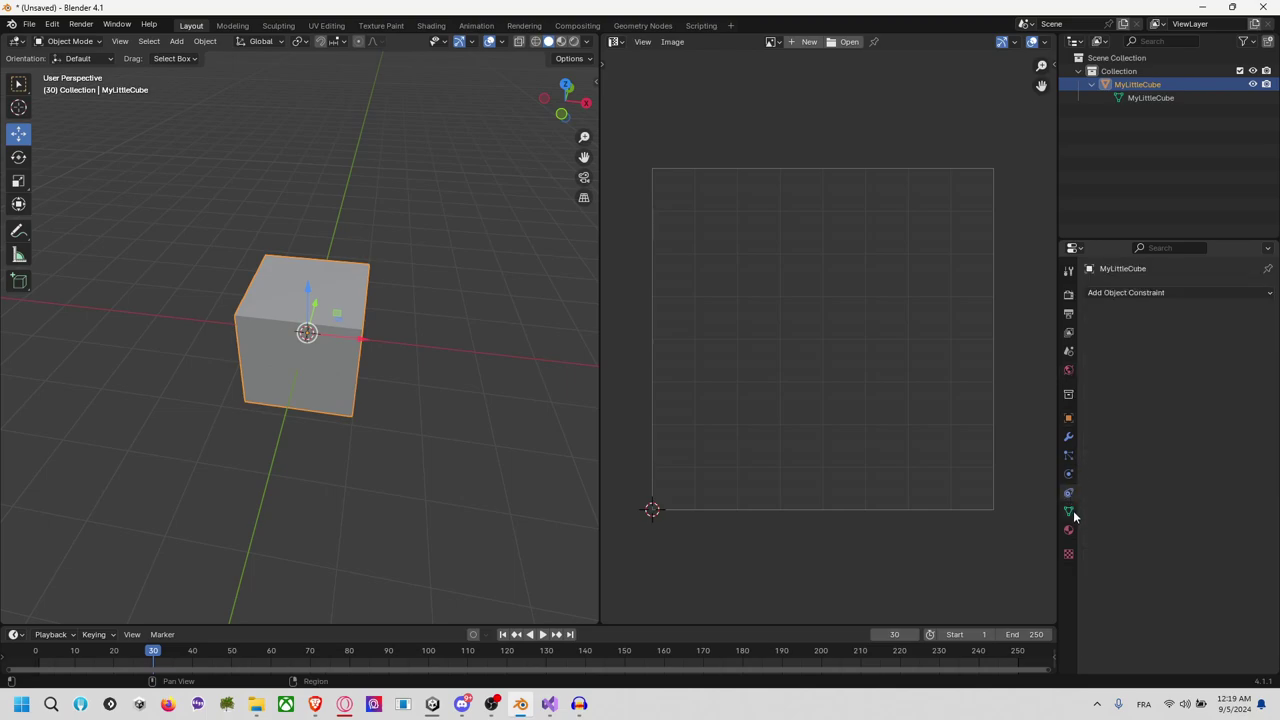
{"action": "scroll", "coordinate": [1073, 511], "scroll_direction": "down", "scroll_amount": 1, "text": "ctrl"}
{"action": "scroll", "coordinate": [1073, 511], "scroll_direction": "down", "scroll_amount": 1, "text": "ctrl"}
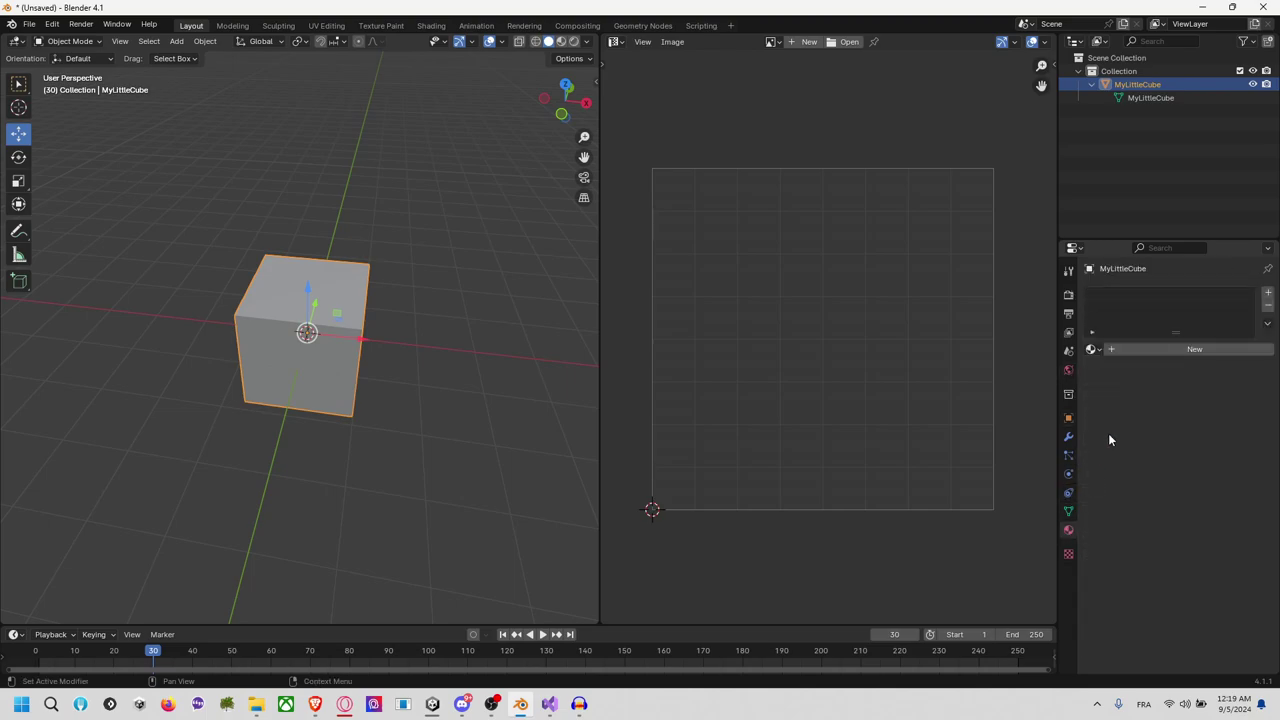
{"action": "left_click", "coordinate": [1071, 512]}
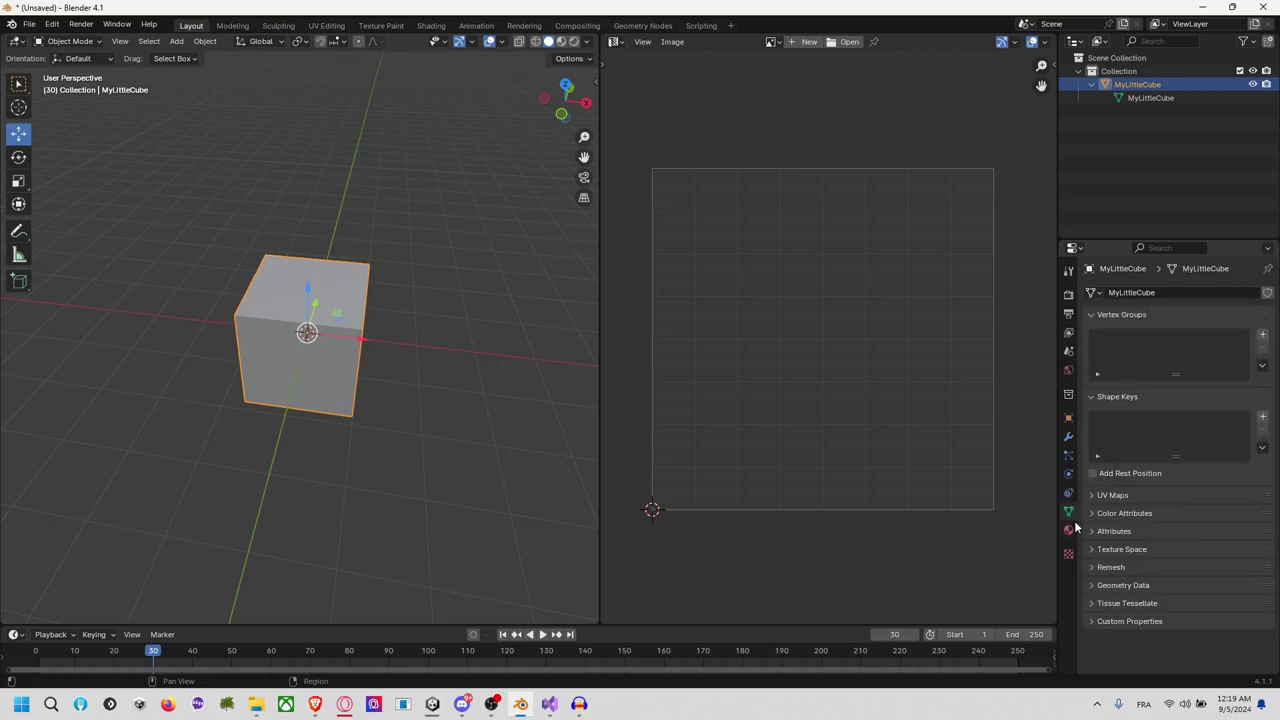
{"action": "left_click", "coordinate": [1069, 530]}
Step: Reselect the cube and start a File > Export > Wavefront (.obj) export
{"action": "left_click", "coordinate": [333, 216]}
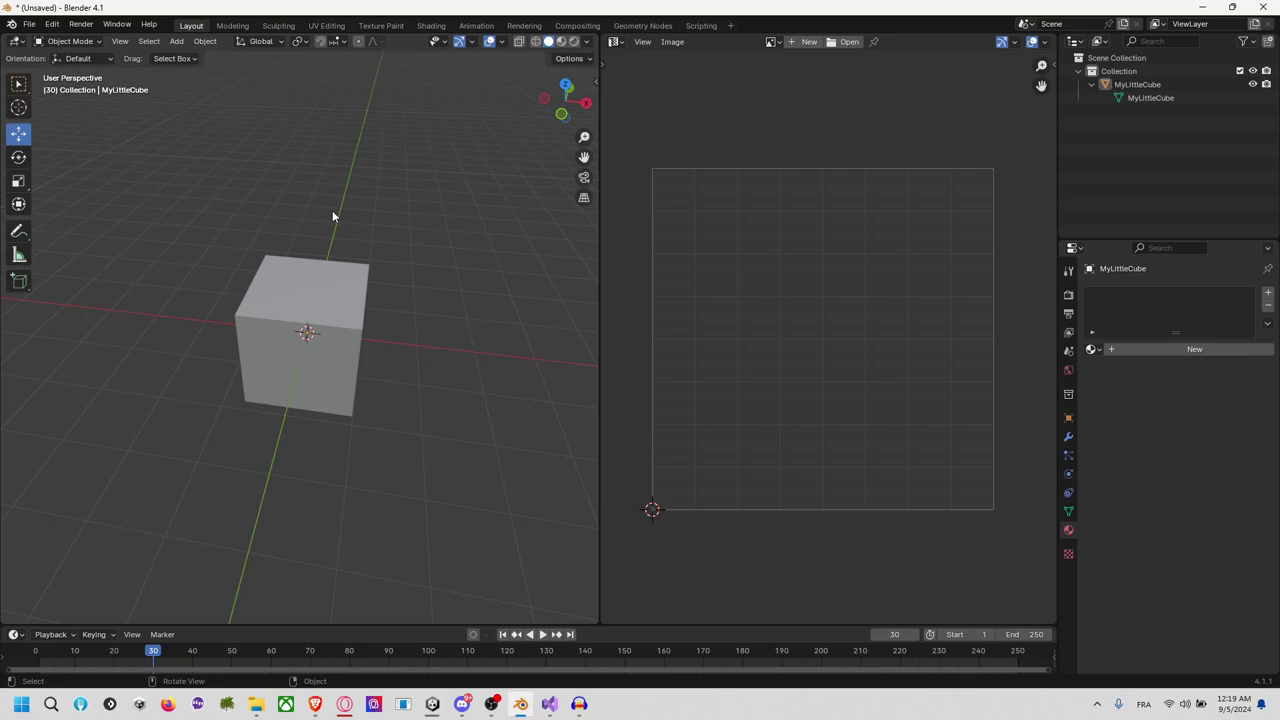
{"action": "left_click", "coordinate": [361, 313]}
{"action": "left_click", "coordinate": [29, 23]}
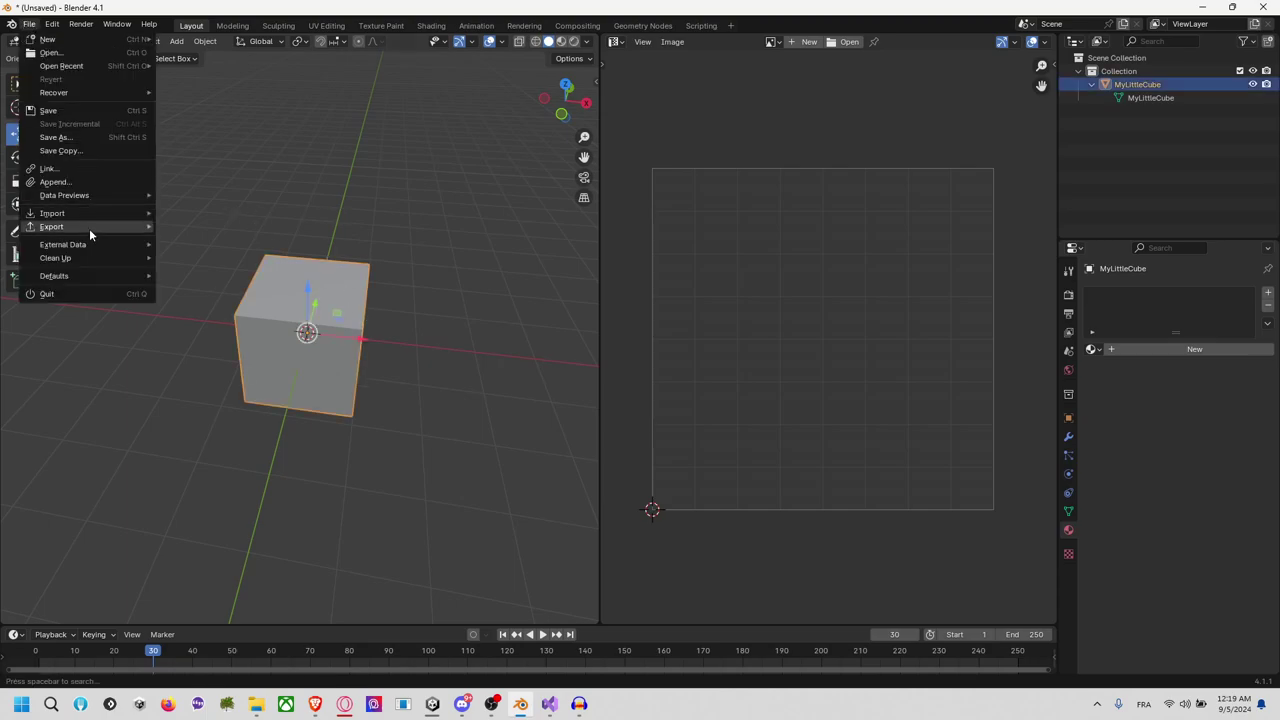
{"action": "mouse_move", "coordinate": [89, 228]}
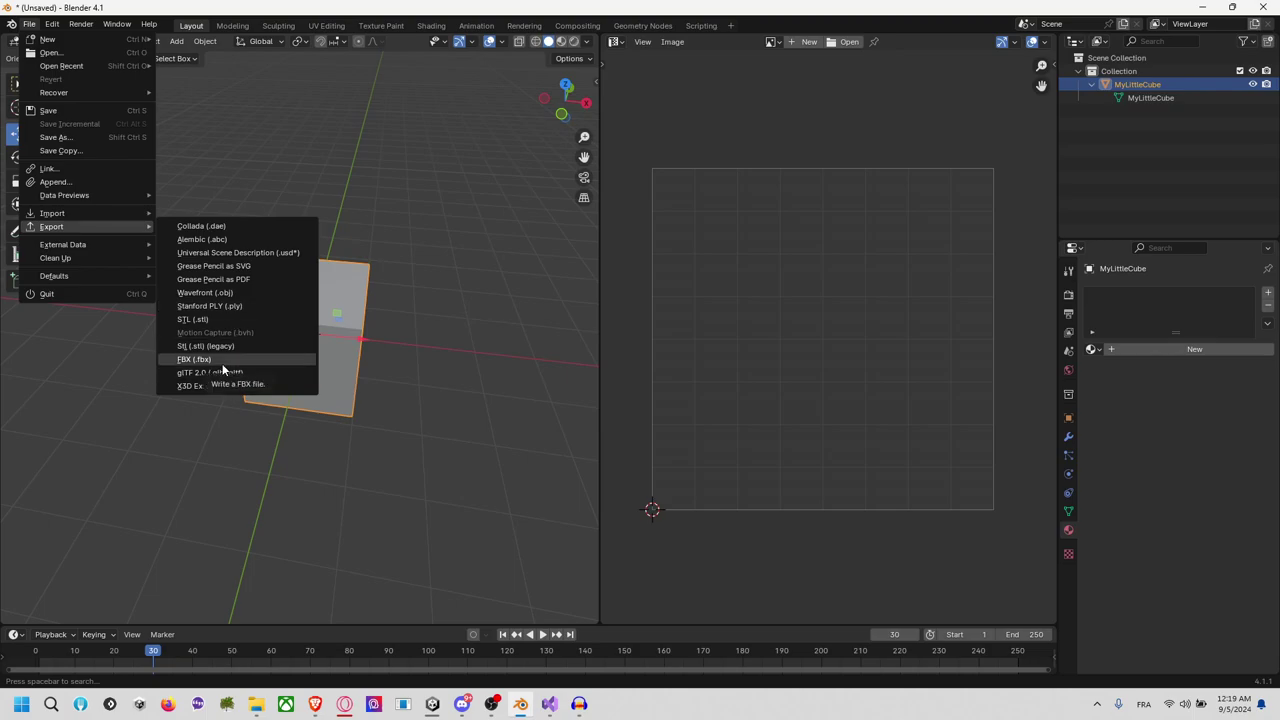
{"action": "left_click", "coordinate": [232, 292]}
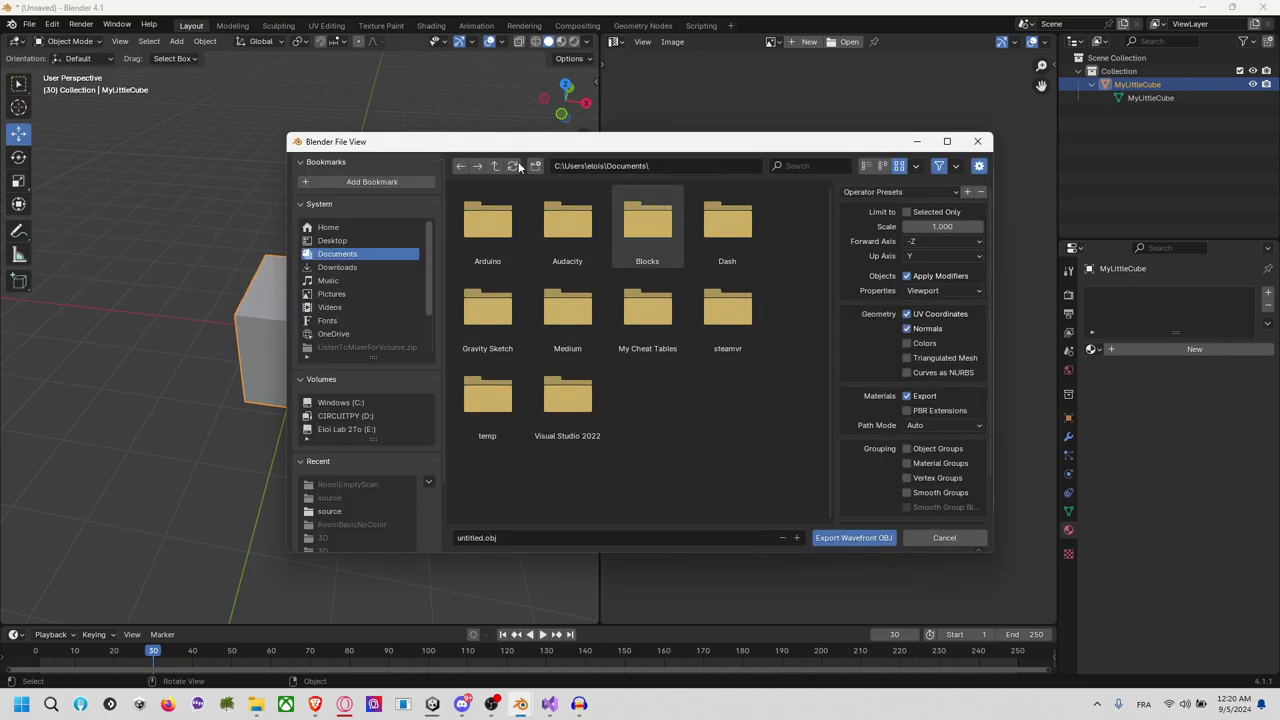
Step: Switch to the File Explorer window showing the WindowCowBox build folder
{"action": "key", "text": "alt+Tab"}
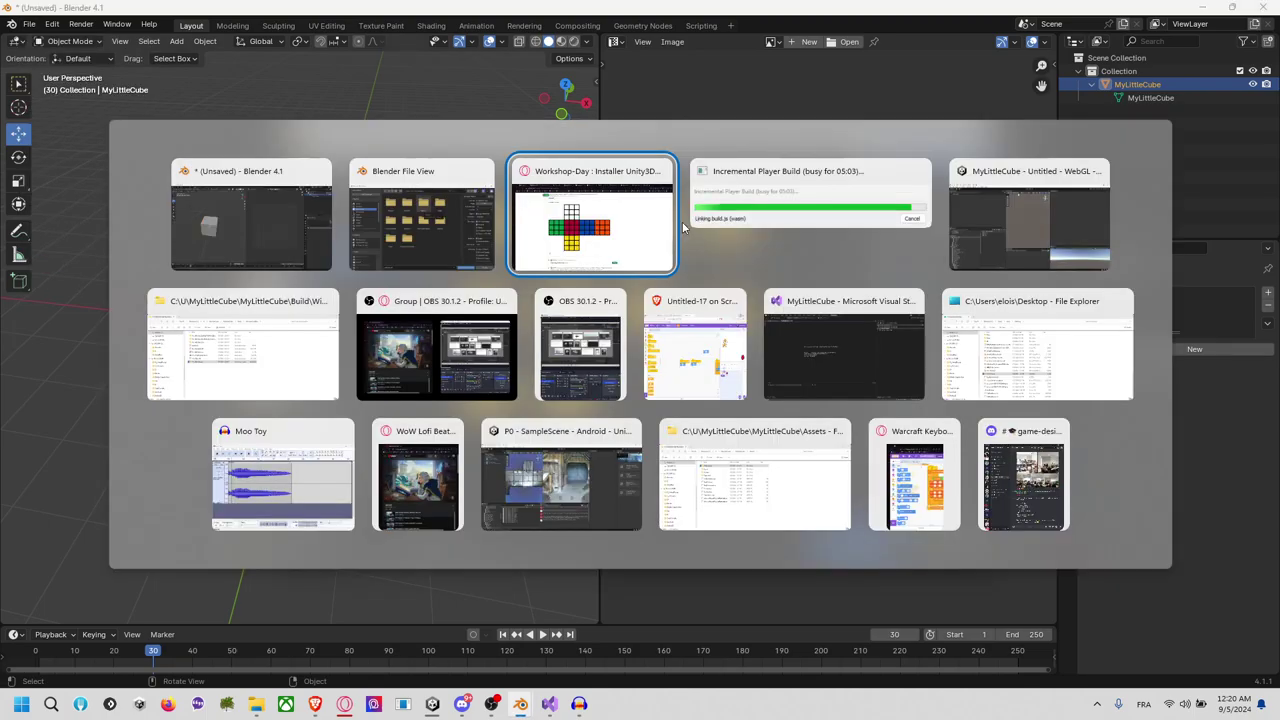
{"action": "key", "text": "Escape"}
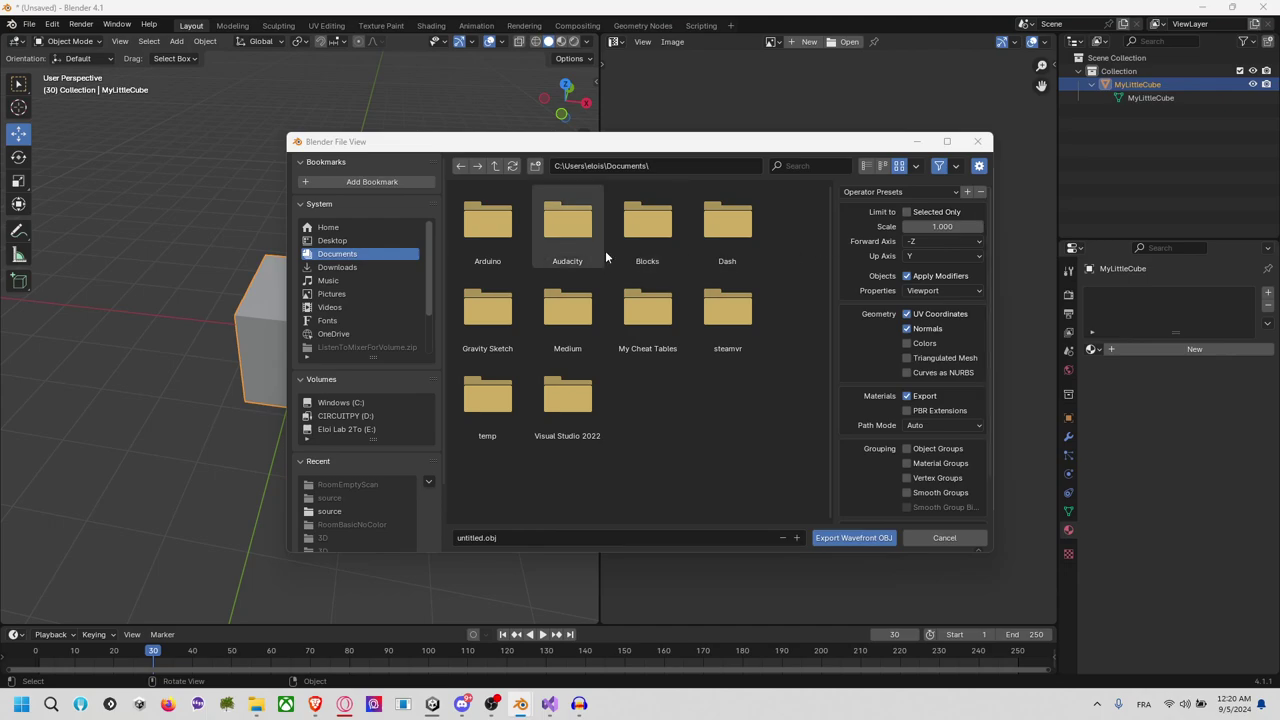
{"action": "key", "text": "alt+Tab"}
{"action": "left_click", "coordinate": [243, 345]}
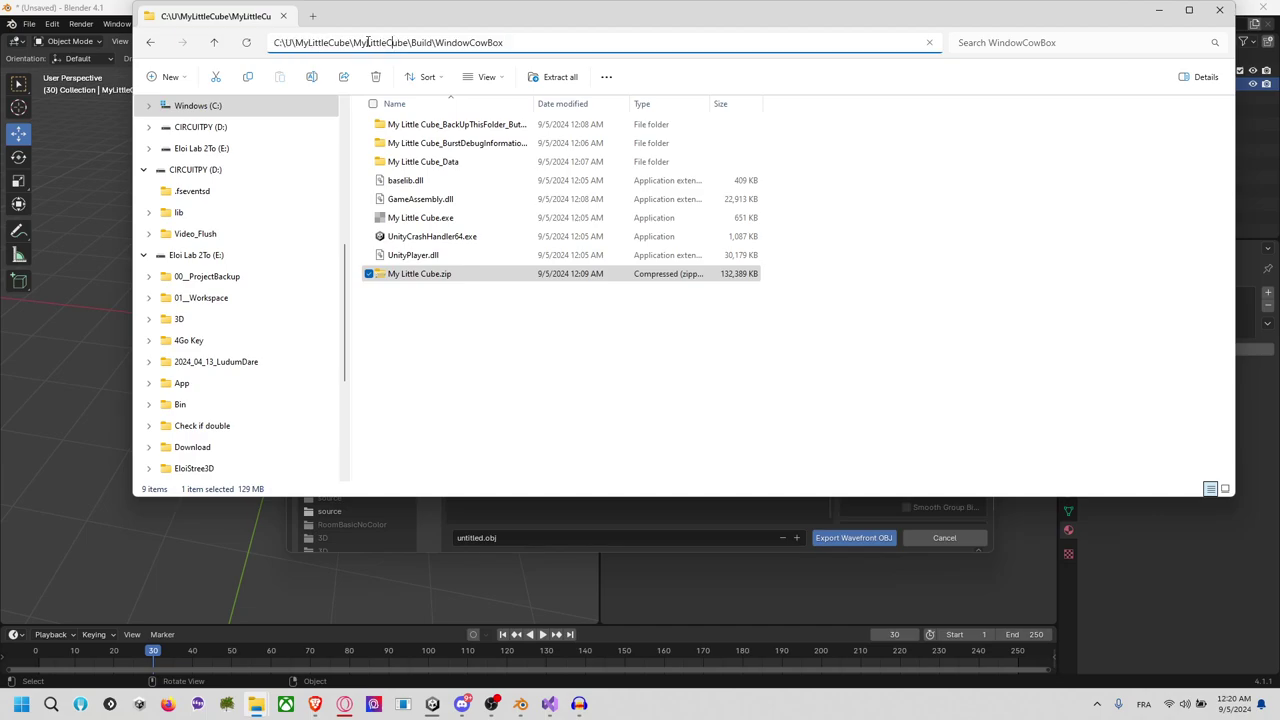
Step: Navigate from the build folder to the project's Assets\MyLittleCube folder
{"action": "left_click_drag", "start_coordinate": [408, 44], "coordinate": [504, 44]}
{"action": "key", "text": "BackSpace"}
{"action": "key", "text": "Return"}
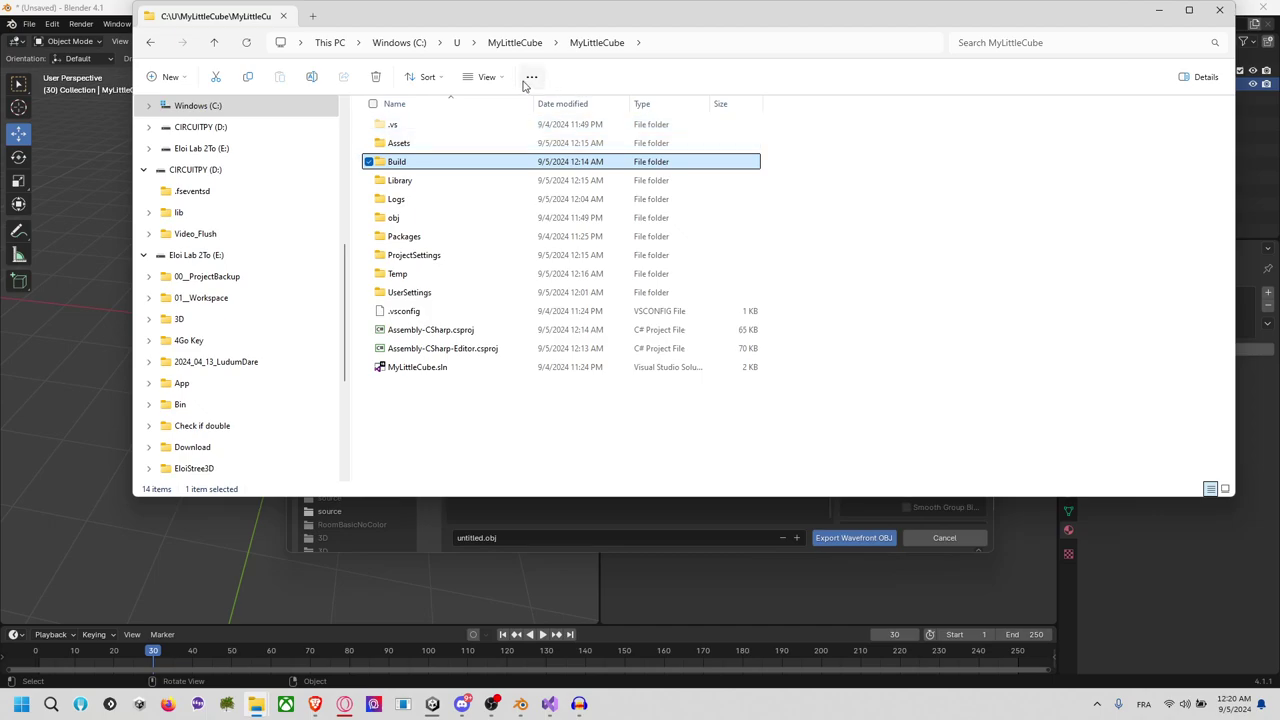
{"action": "double_click", "coordinate": [410, 150]}
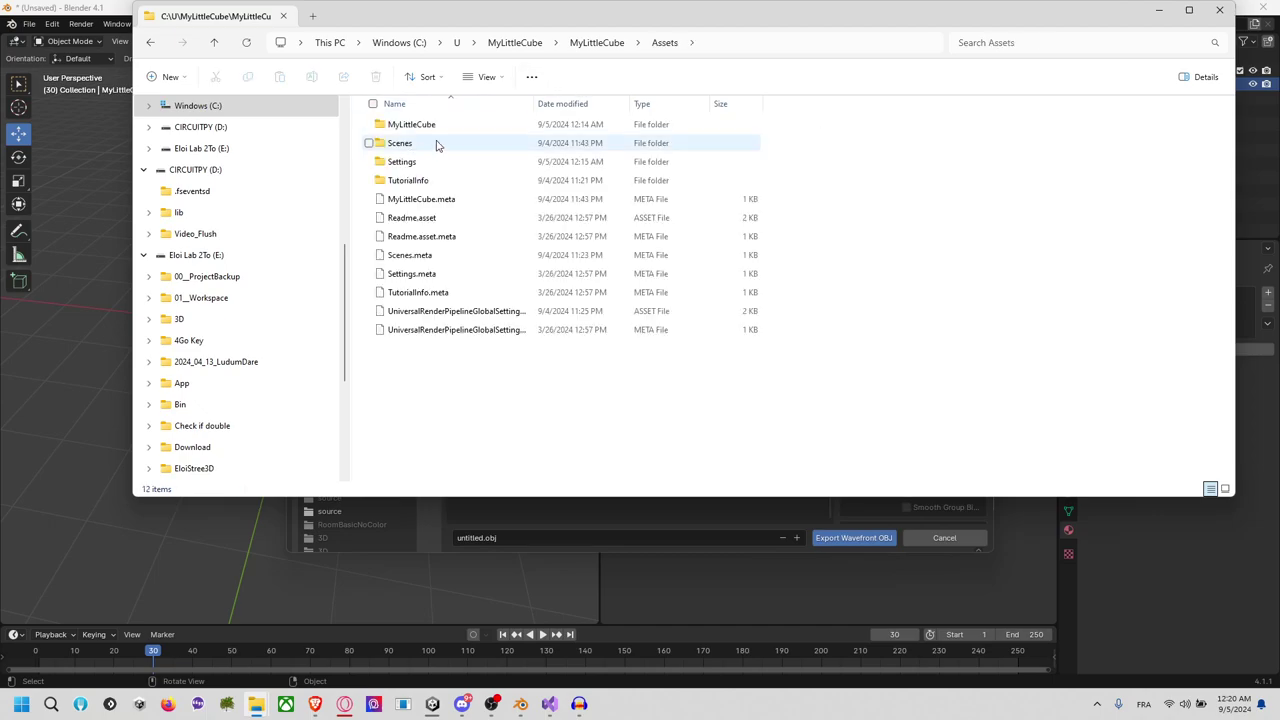
{"action": "left_click", "coordinate": [420, 128]}
{"action": "double_click", "coordinate": [420, 128]}
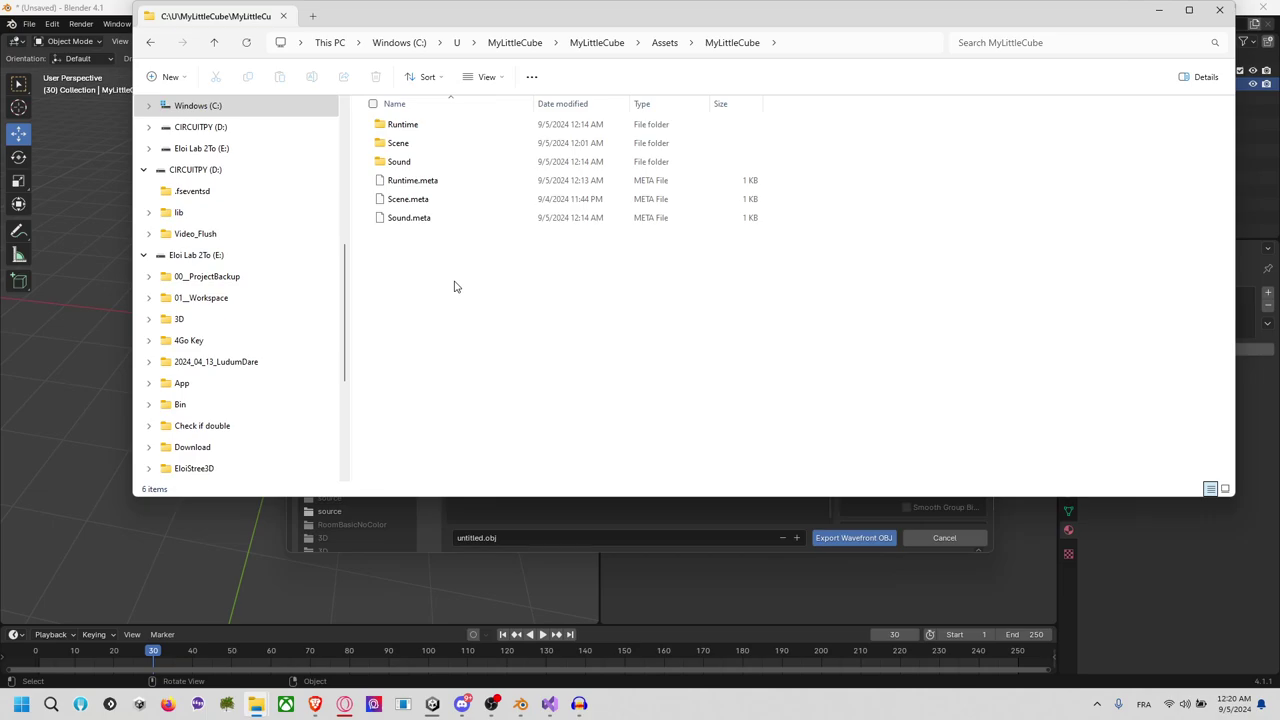
Step: Create a new folder named 3D, open it and copy its full path
{"action": "key", "text": "ctrl+shift+n"}
{"action": "type", "text": "3D"}
{"action": "key", "text": "Return"}
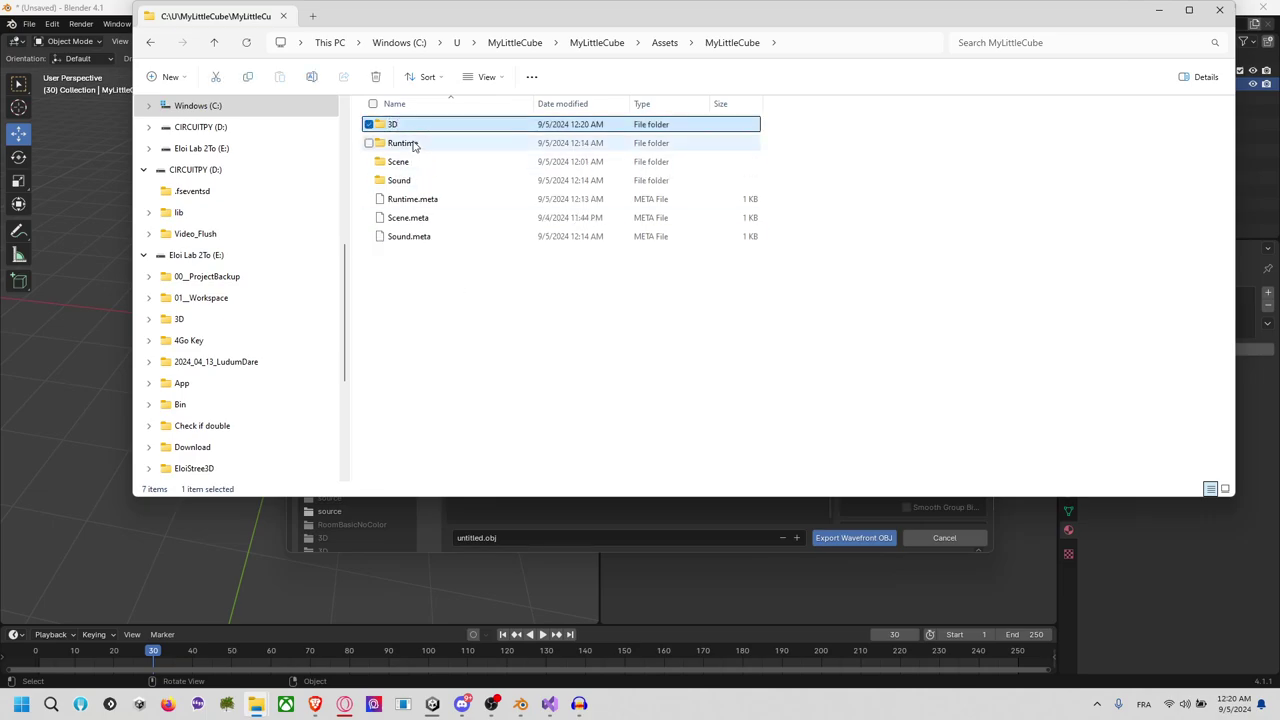
{"action": "double_click", "coordinate": [443, 127]}
{"action": "left_click", "coordinate": [860, 46]}
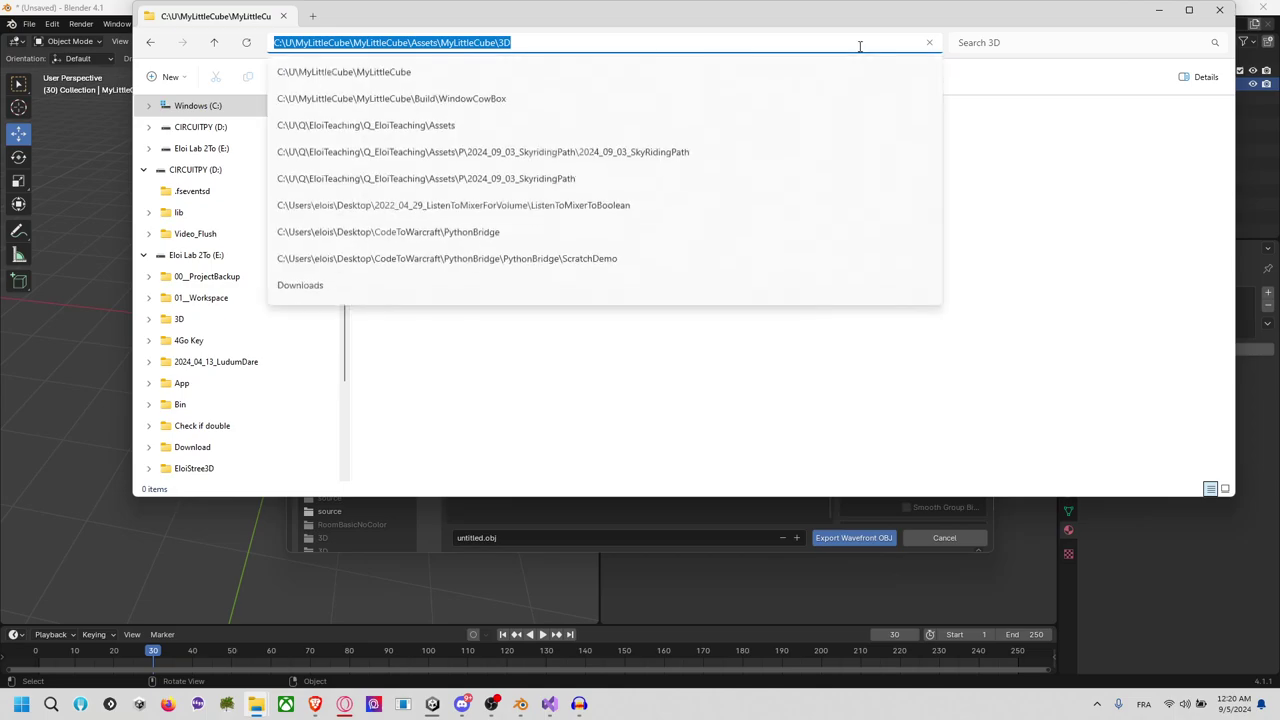
{"action": "key", "text": "ctrl+c"}
{"action": "key", "text": "alt+Tab"}
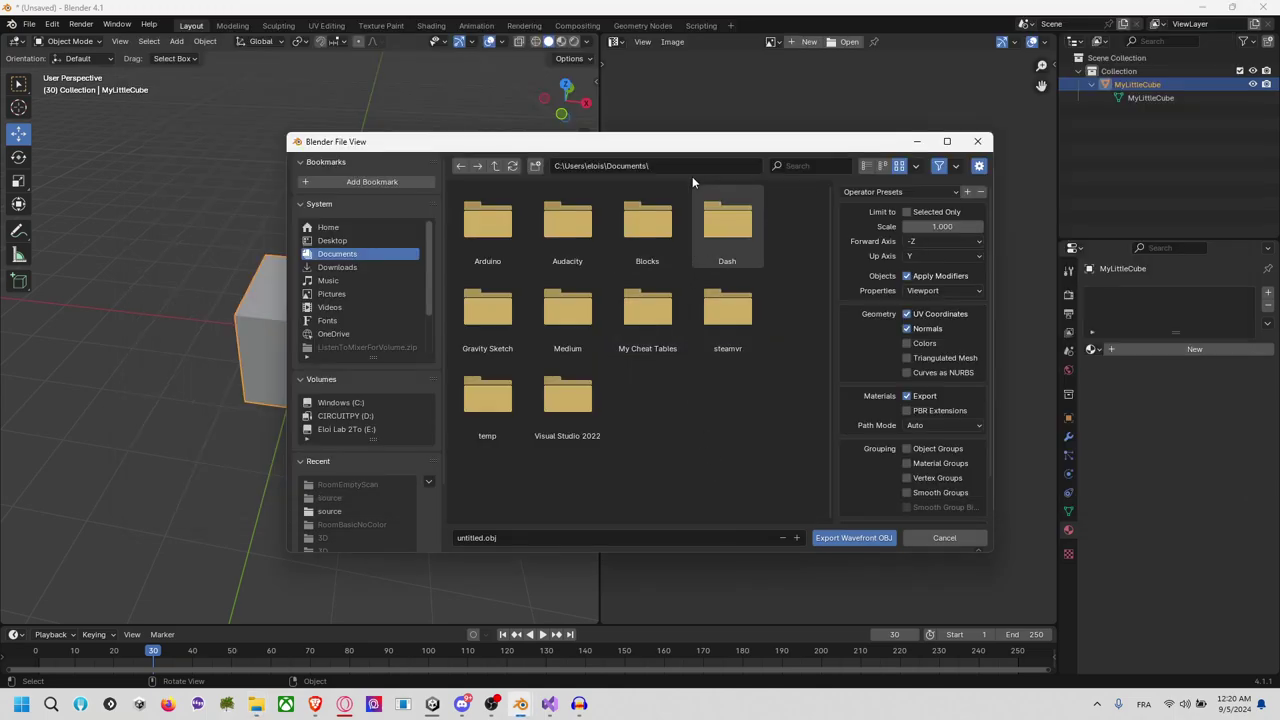
Step: Export MyLittleCube.obj into the pasted 3D folder path with Selected Only ticked
{"action": "left_click", "coordinate": [692, 166]}
{"action": "key", "text": "ctrl+v"}
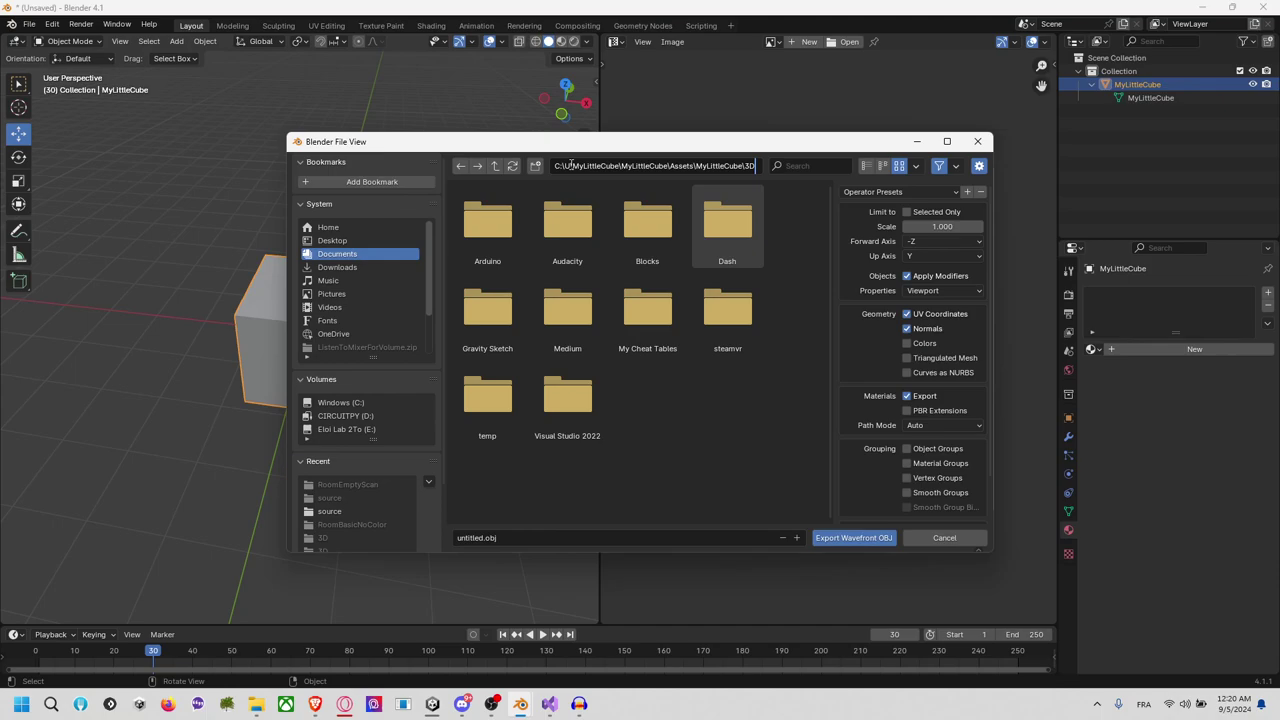
{"action": "left_click_drag", "start_coordinate": [554, 166], "coordinate": [856, 166]}
{"action": "key", "text": "ctrl+c"}
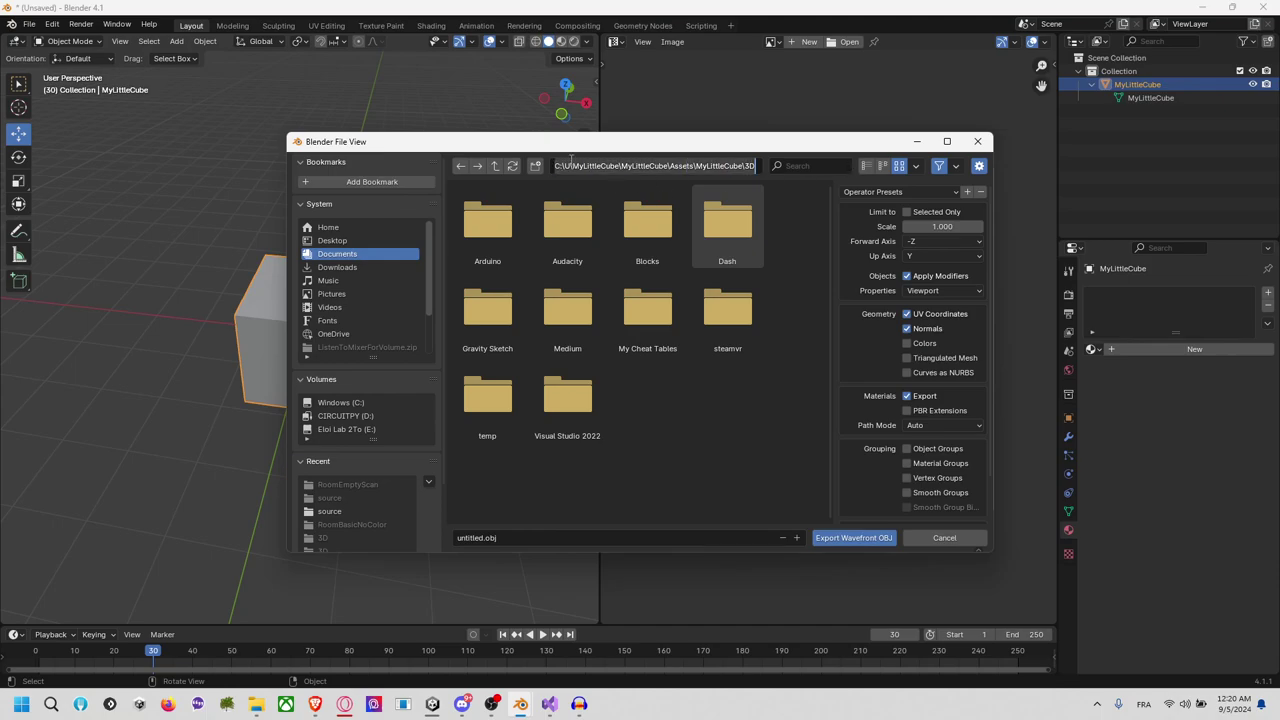
{"action": "key", "text": "Return"}
{"action": "left_click", "coordinate": [562, 538]}
{"action": "type", "text": "MyLi"}
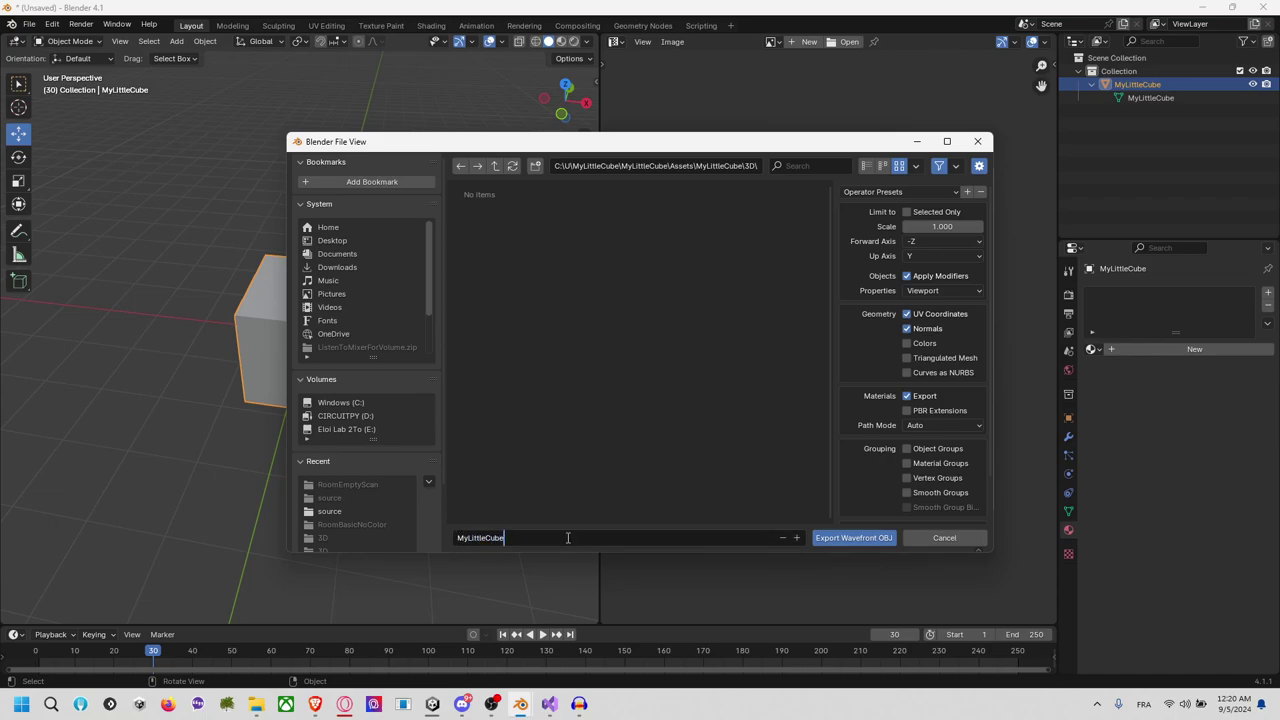
{"action": "left_click", "coordinate": [906, 213]}
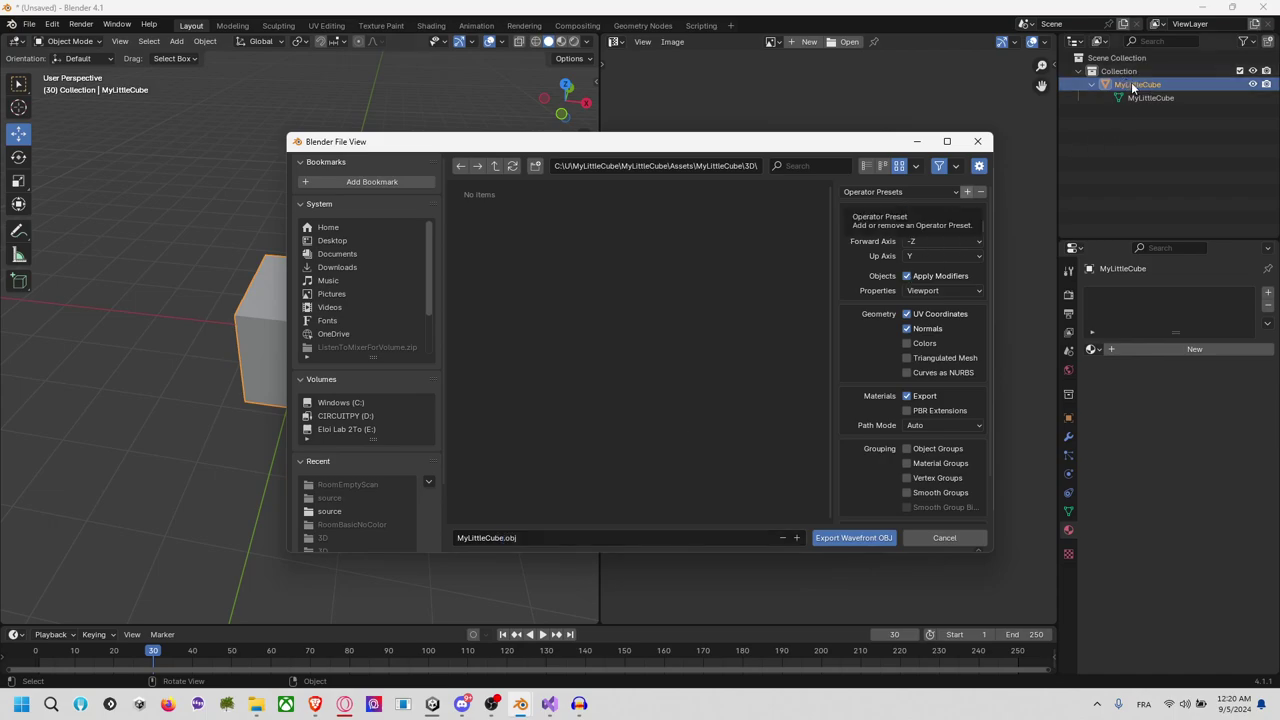
{"action": "scroll", "coordinate": [852, 462], "scroll_direction": "down", "scroll_amount": 2}
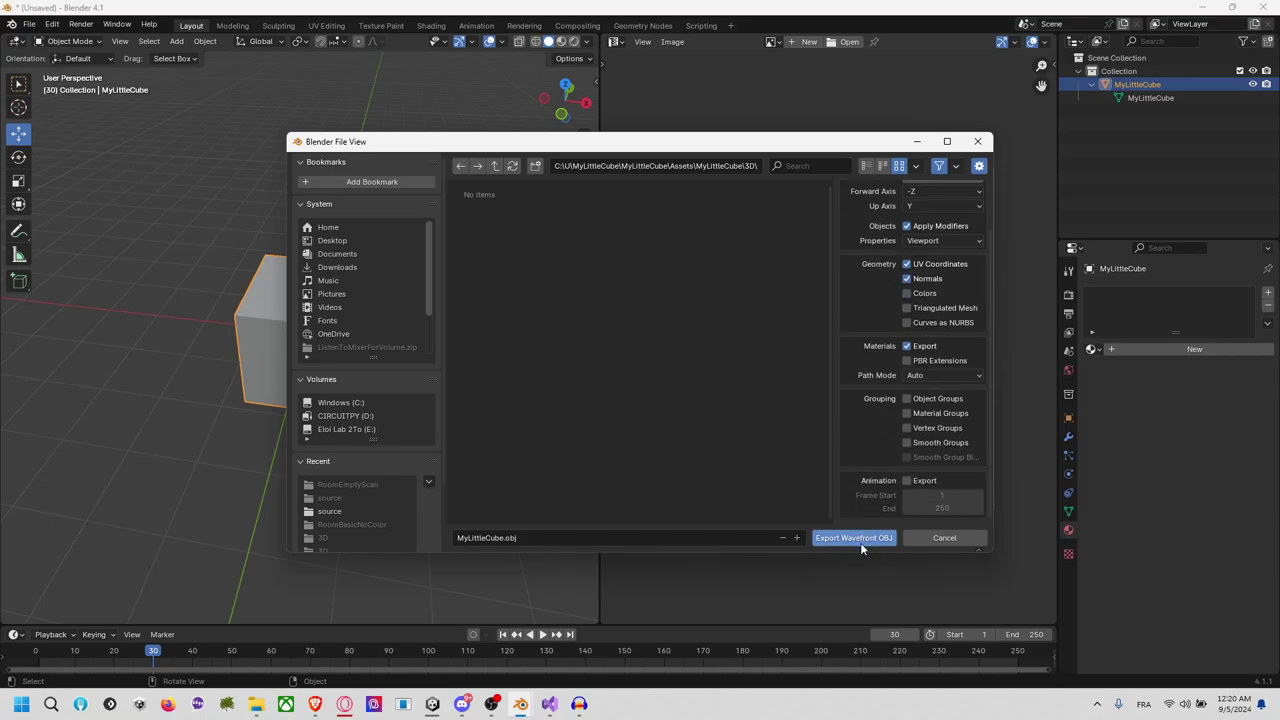
{"action": "left_click", "coordinate": [860, 540]}
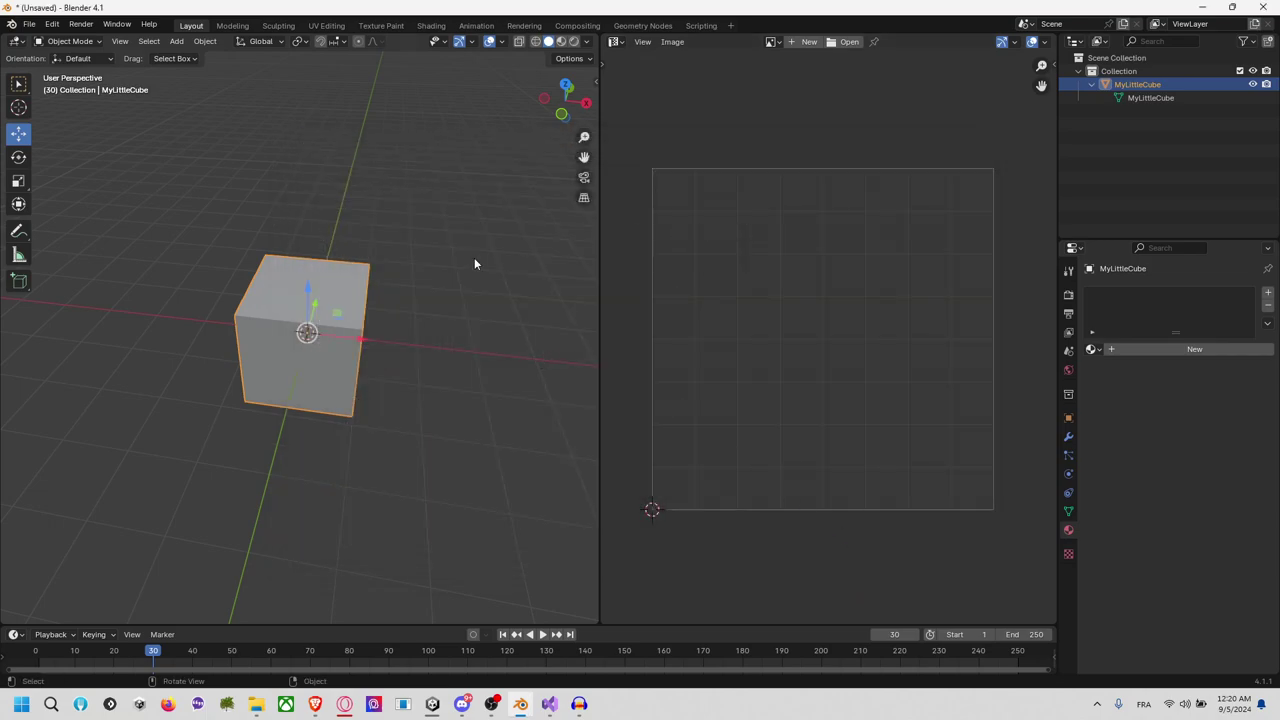
Step: Put the cube into Edit Mode and select all of its faces
{"action": "left_click", "coordinate": [395, 294]}
{"action": "left_click", "coordinate": [360, 297]}
{"action": "left_click", "coordinate": [616, 41]}
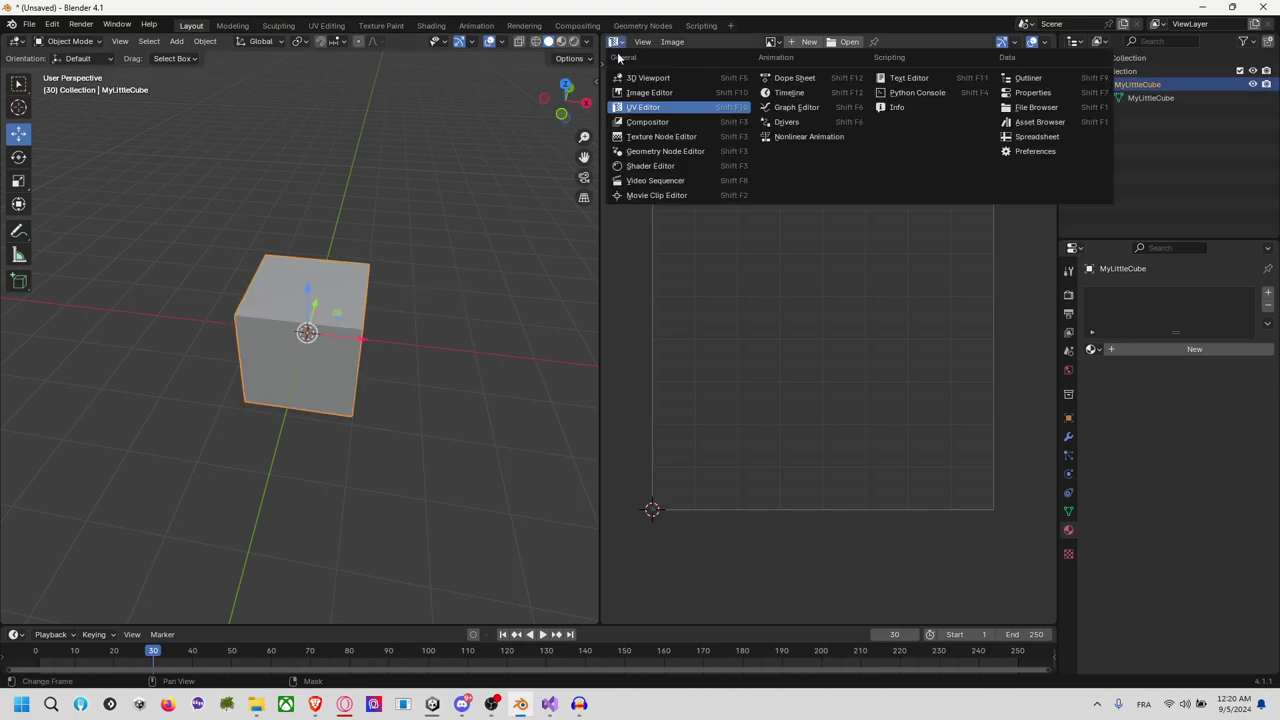
{"action": "left_click", "coordinate": [640, 107]}
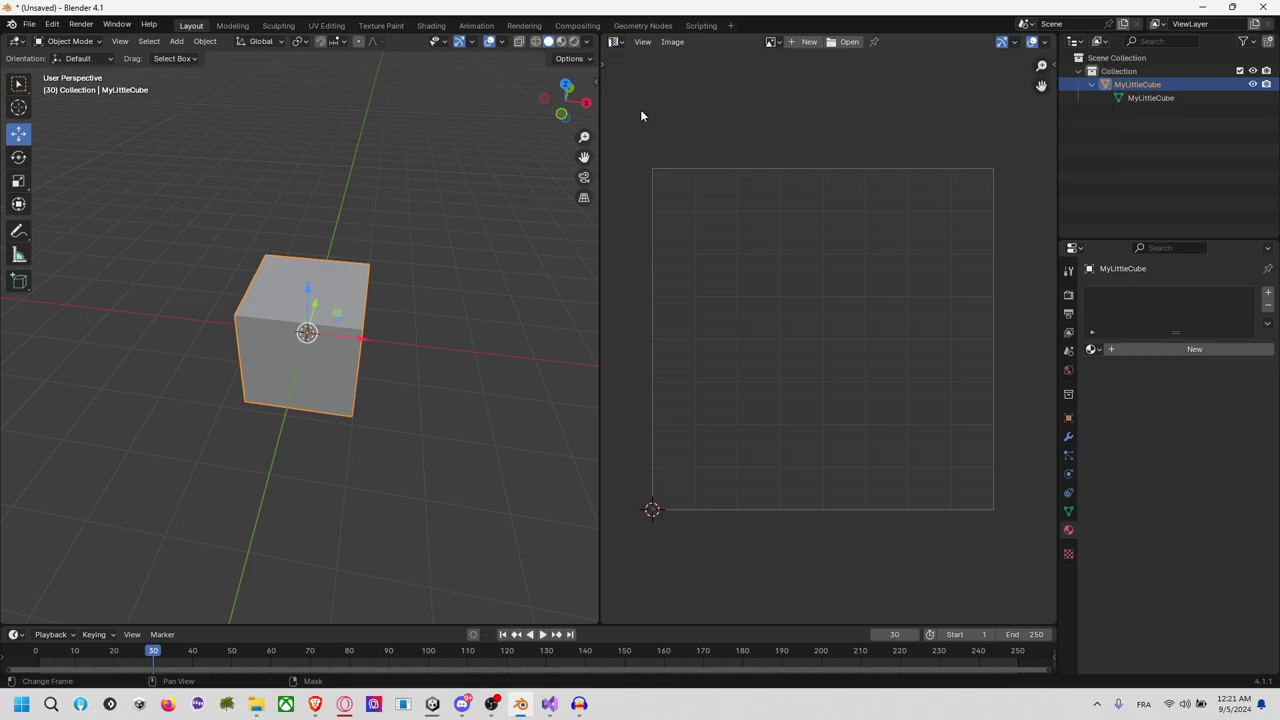
{"action": "left_click", "coordinate": [99, 46]}
{"action": "left_click", "coordinate": [88, 68]}
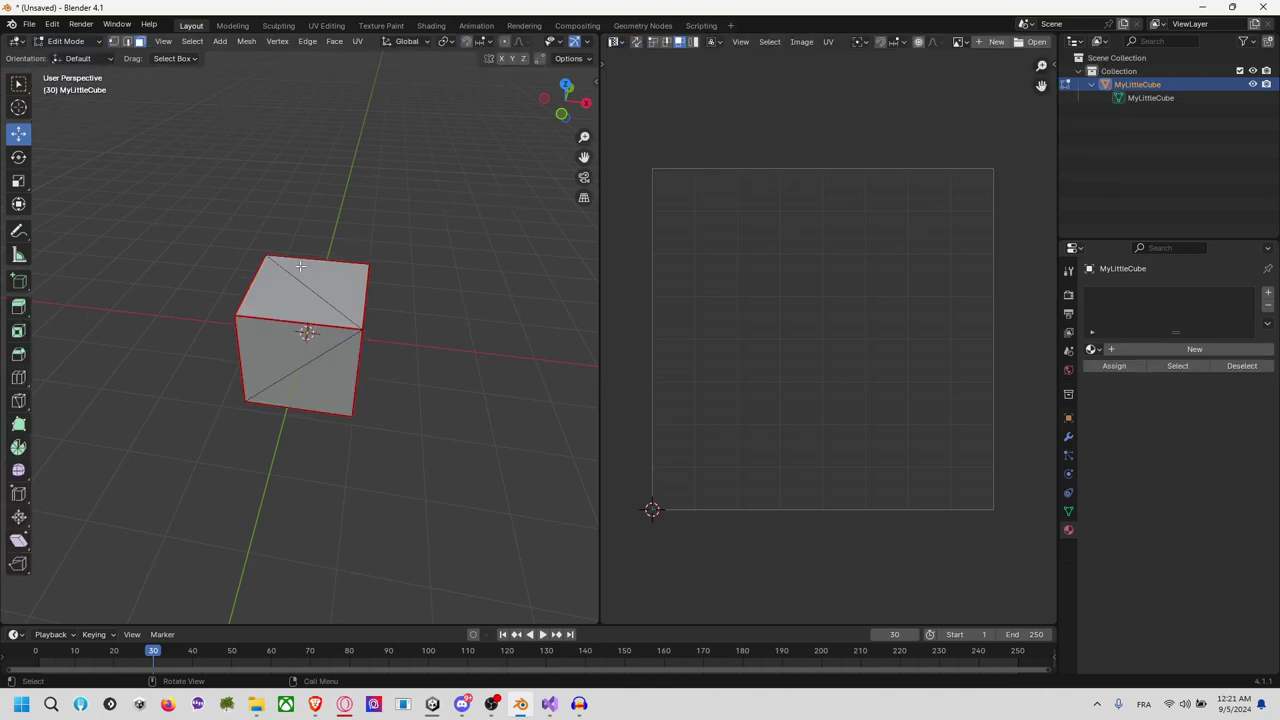
{"action": "key", "text": "a"}
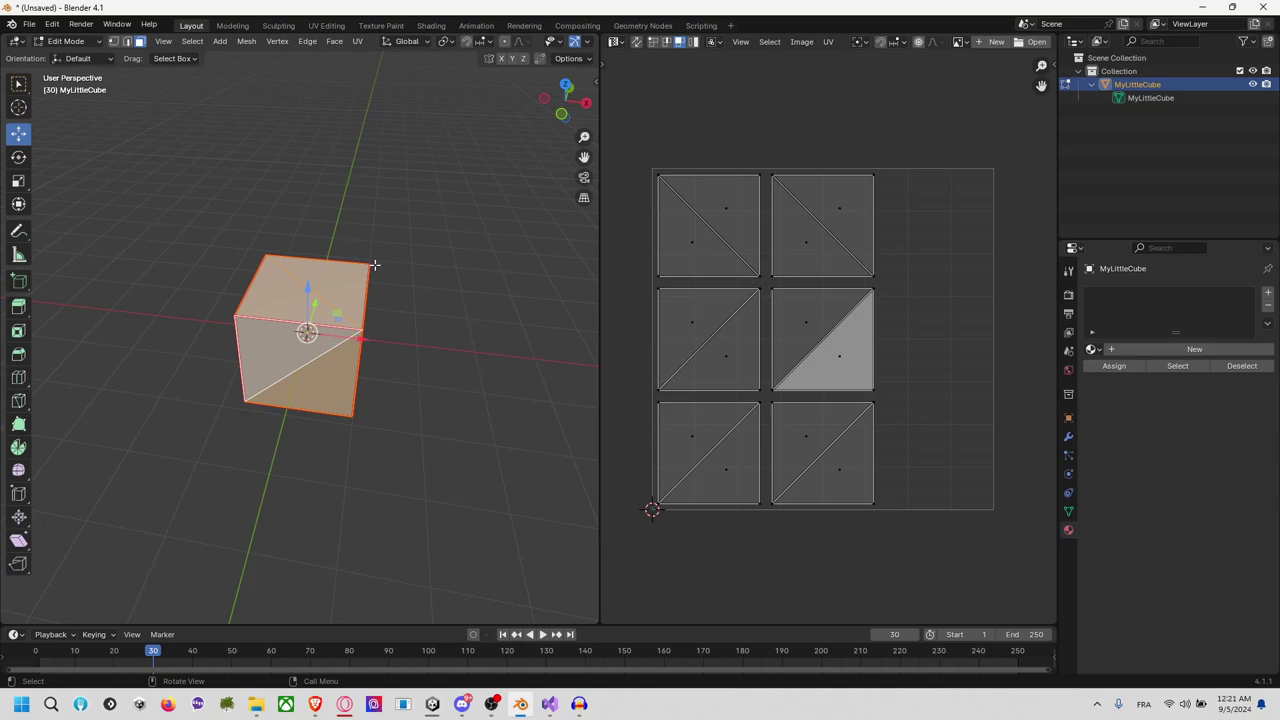
{"action": "key", "text": "alt+a"}
{"action": "key", "text": "a"}
Step: Export the UV layout as MyLittleCubeUV.png into the pasted 3D folder path
{"action": "left_click", "coordinate": [827, 43]}
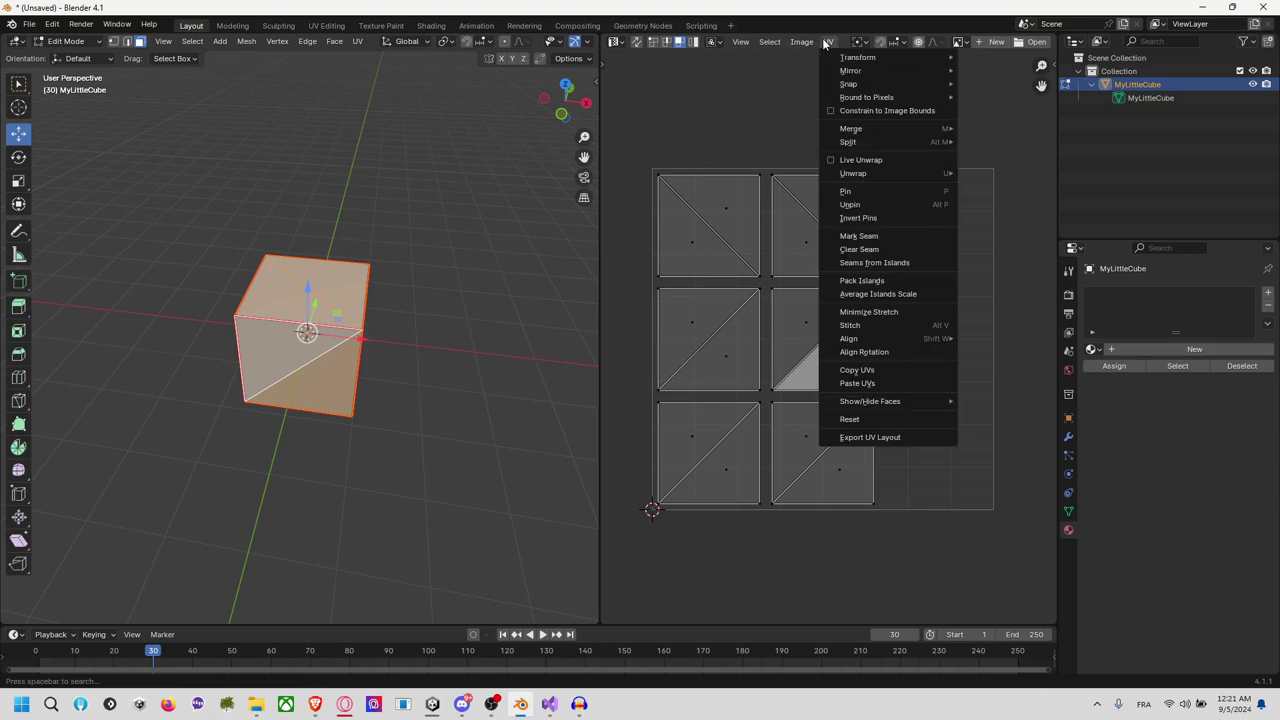
{"action": "left_click", "coordinate": [878, 441]}
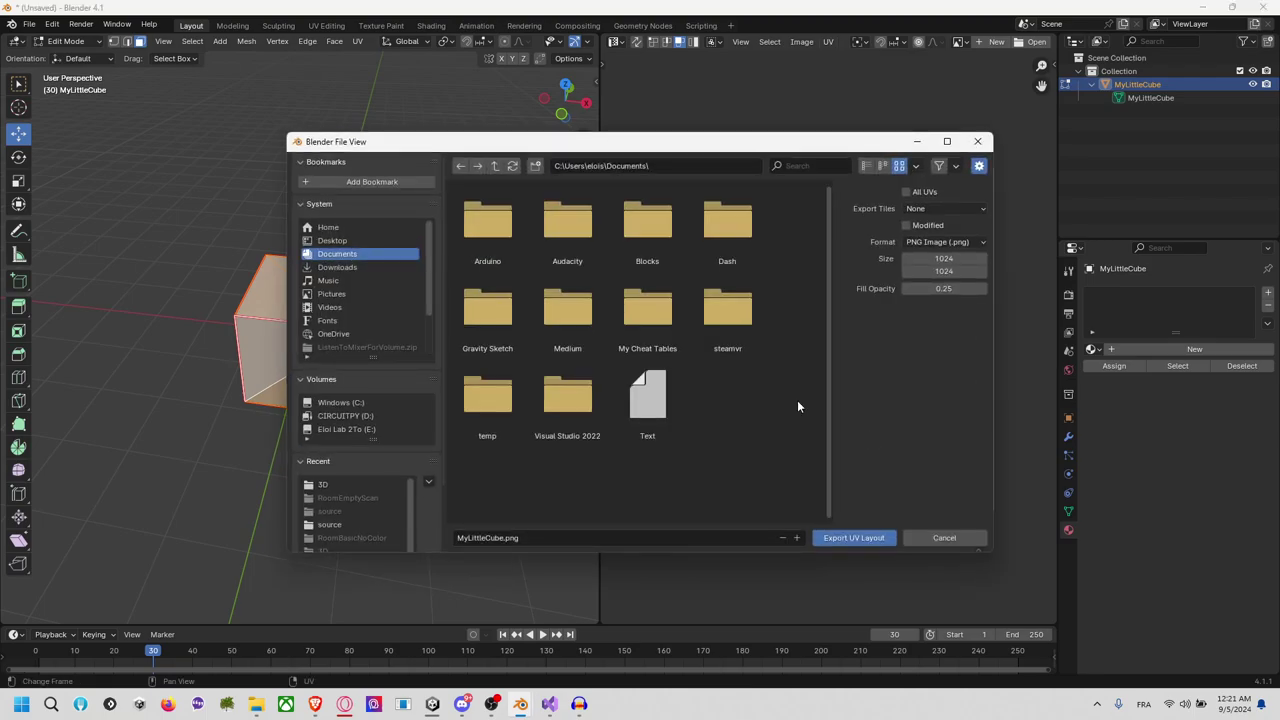
{"action": "left_click", "coordinate": [673, 165]}
{"action": "key", "text": "ctrl+v"}
{"action": "key", "text": "Return"}
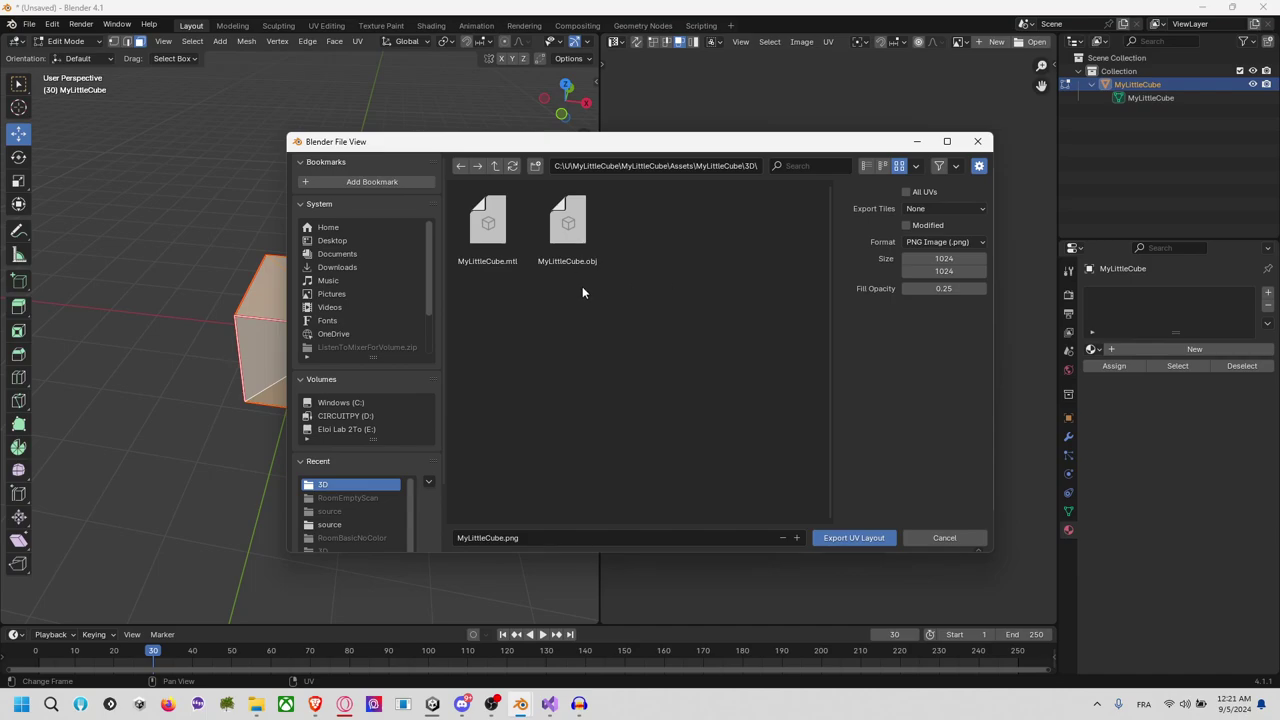
{"action": "left_click", "coordinate": [503, 540]}
{"action": "type", "text": "UV"}
{"action": "left_click", "coordinate": [852, 540]}
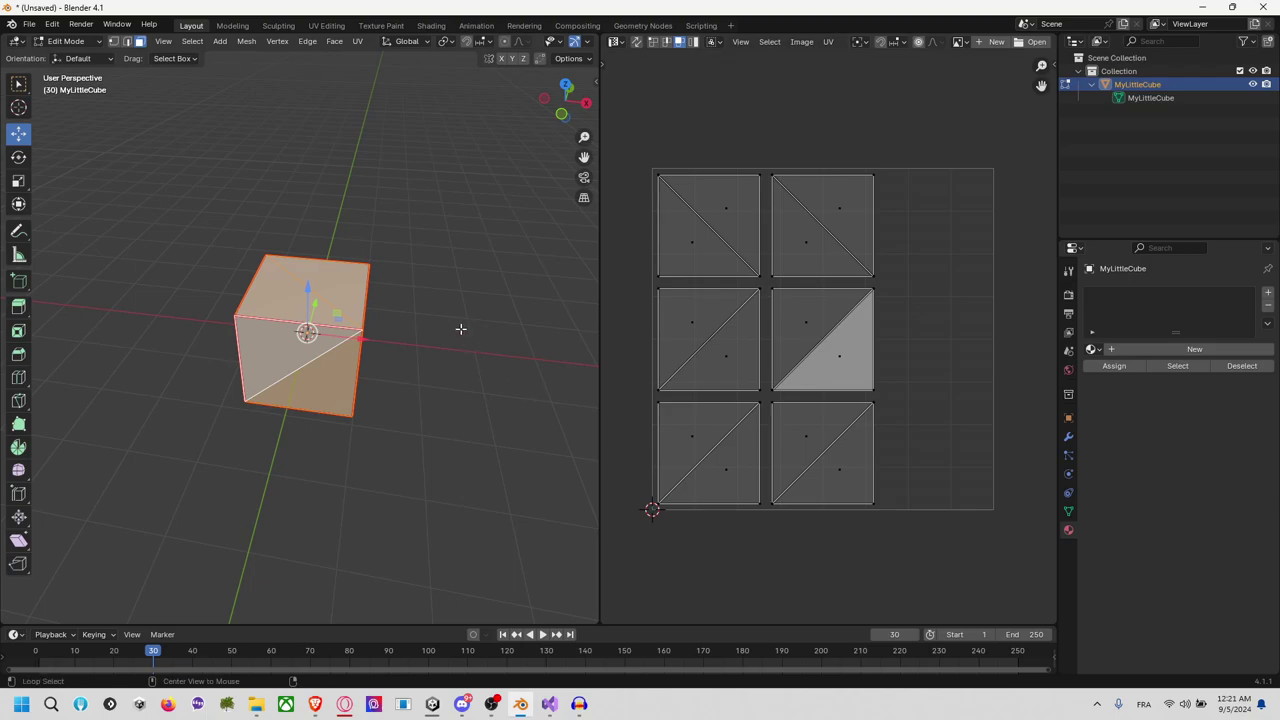
{"action": "key", "text": "alt+Tab"}
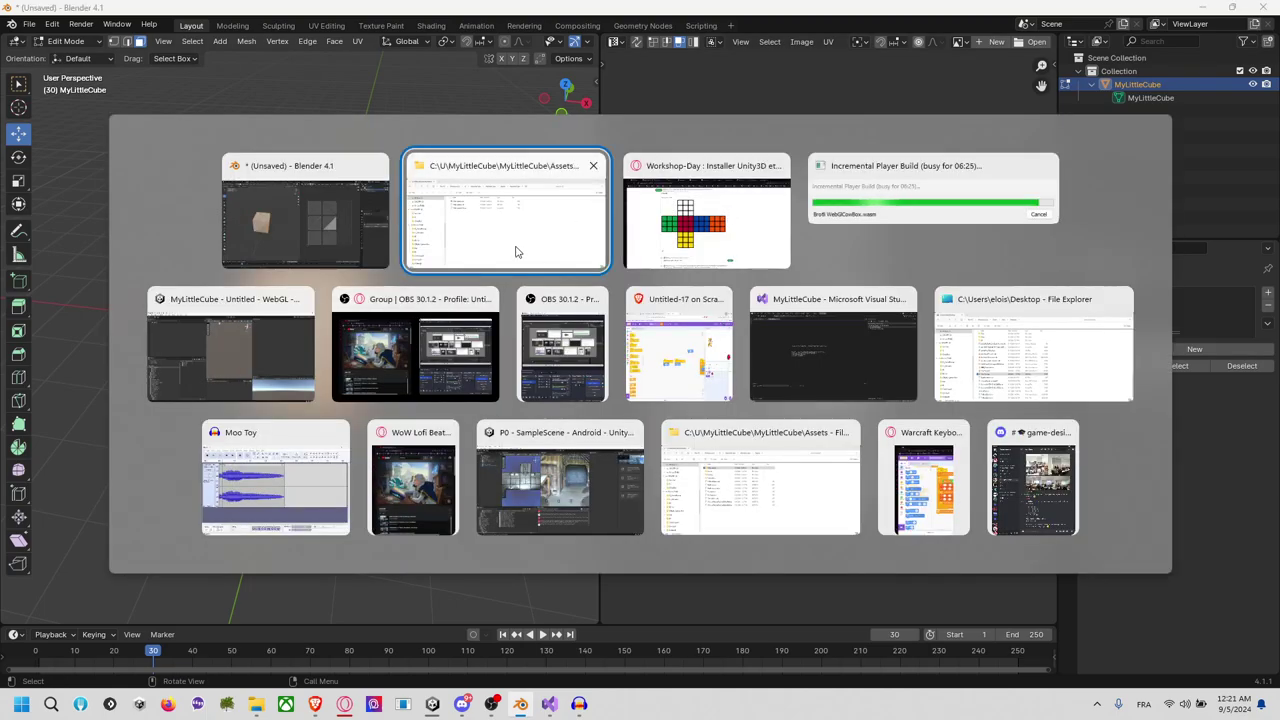
Step: Confirm MyLittleCube.obj and MyLittleCubeUV.png are in the 3D folder, then minimize Explorer and close Moo Toy
{"action": "left_click", "coordinate": [488, 158]}
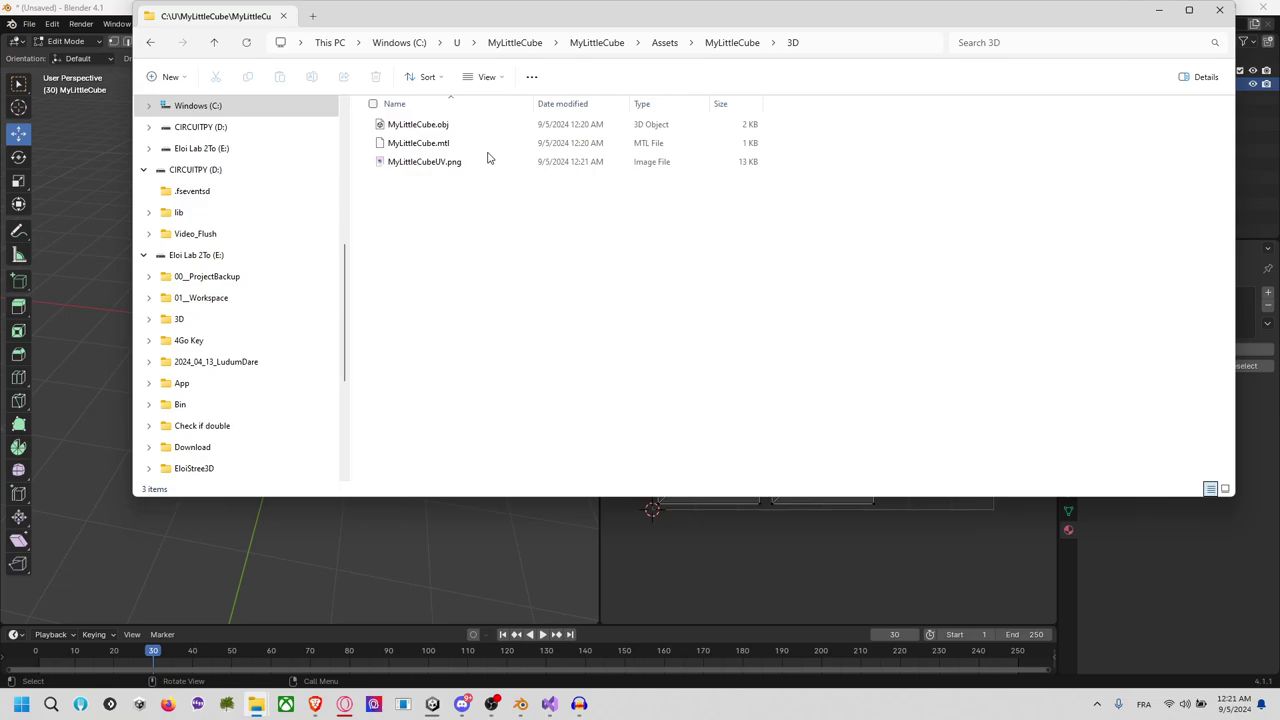
{"action": "left_click", "coordinate": [415, 125]}
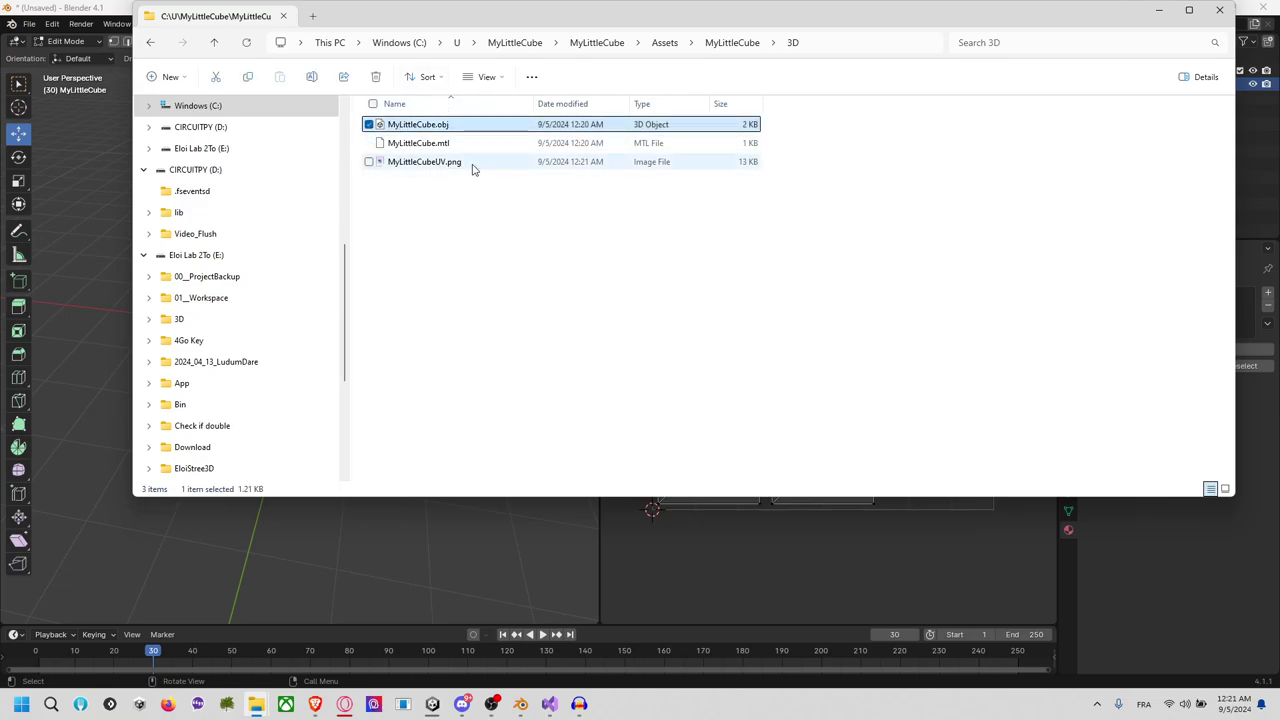
{"action": "left_click", "coordinate": [458, 165]}
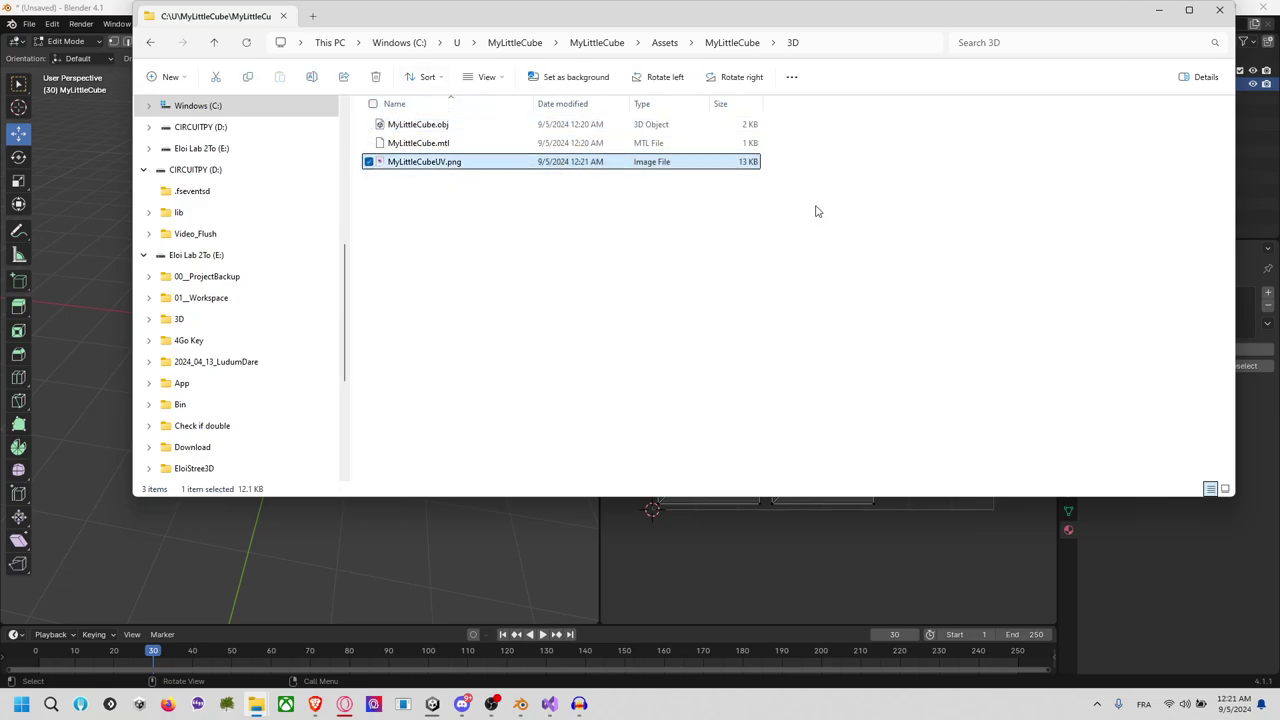
{"action": "left_click", "coordinate": [1159, 10]}
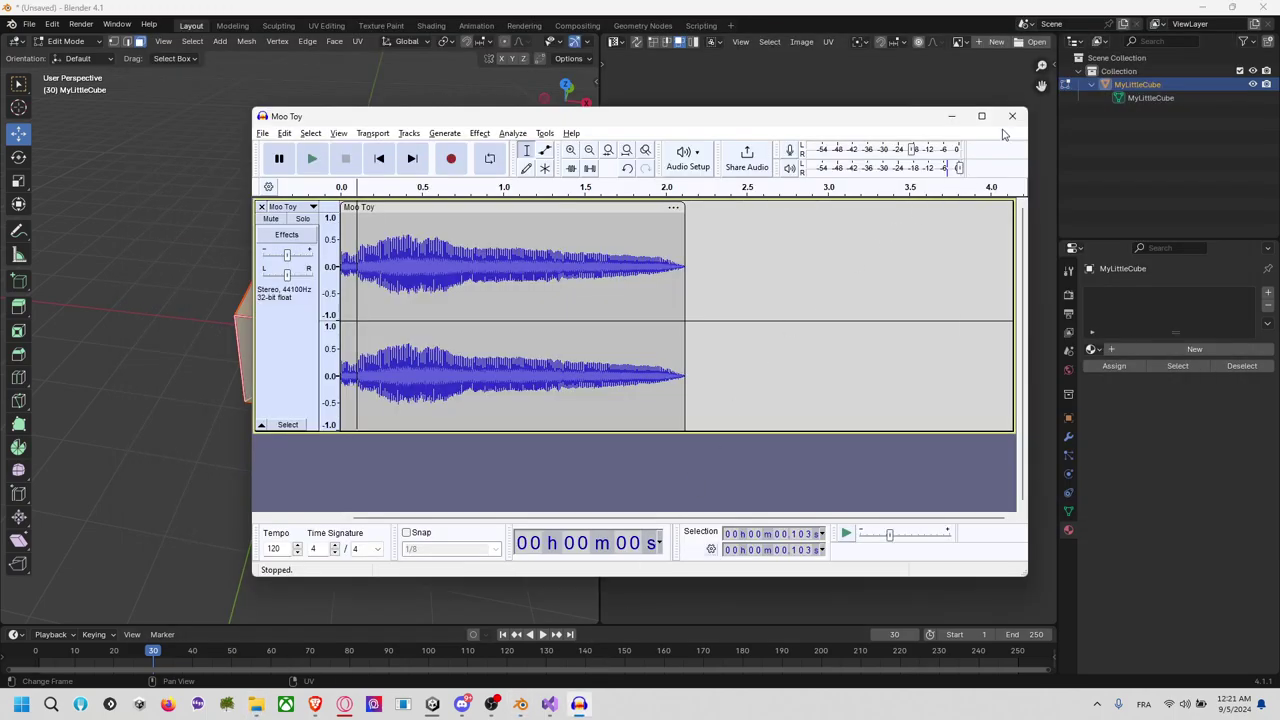
{"action": "left_click", "coordinate": [1012, 116]}
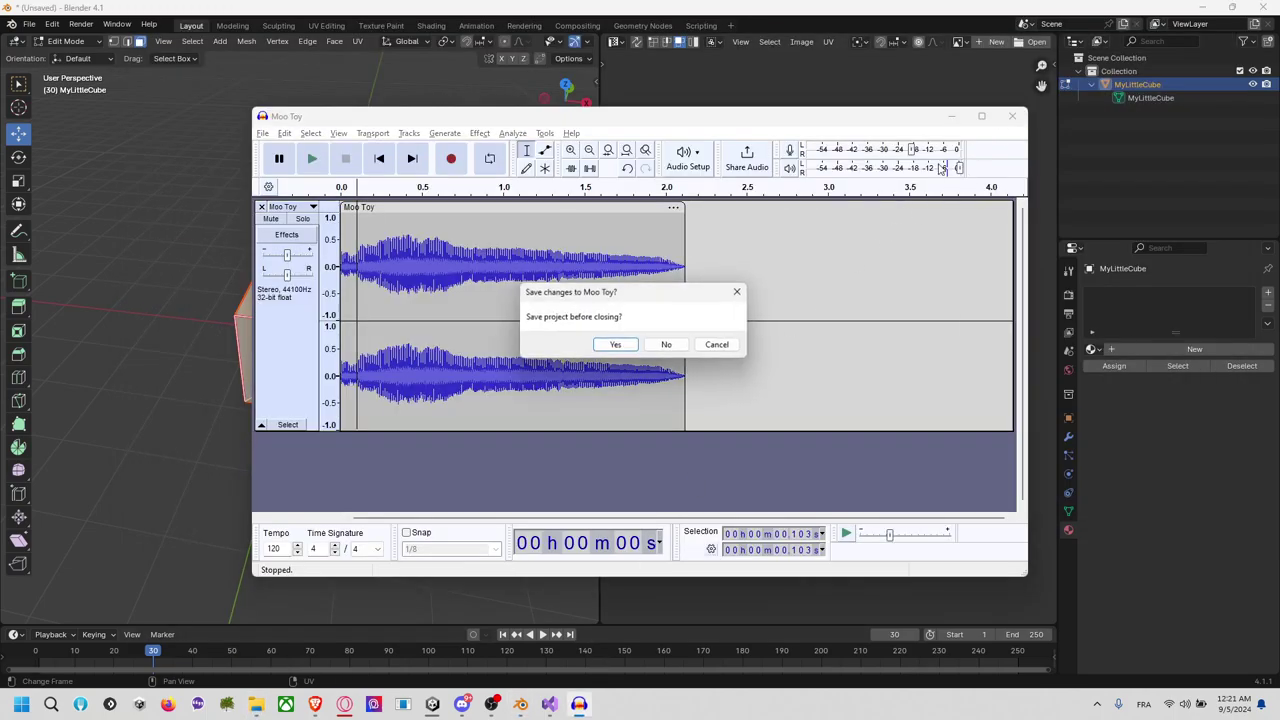
Step: Discard the Moo Toy changes and switch to the running WebGL build window
{"action": "left_click", "coordinate": [677, 343]}
{"action": "key", "text": "alt+Tab"}
{"action": "key", "text": "alt+Tab"}
{"action": "key", "text": "alt+Tab"}
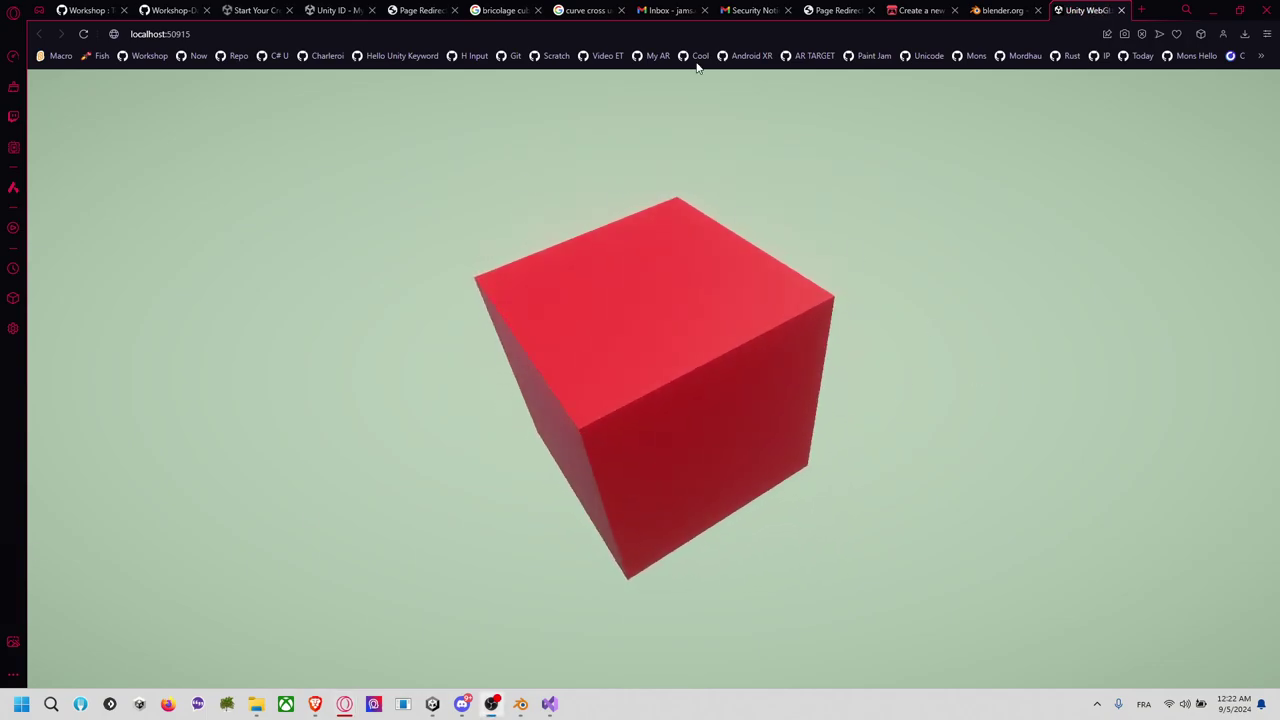
Step: Restore the Opera window from full screen and resize it into a large floating window
{"action": "mouse_move", "coordinate": [1149, 12]}
{"action": "left_mouse_down"}
{"action": "mouse_move", "coordinate": [1042, 192]}
{"action": "mouse_move", "coordinate": [998, 106]}
{"action": "left_mouse_up"}
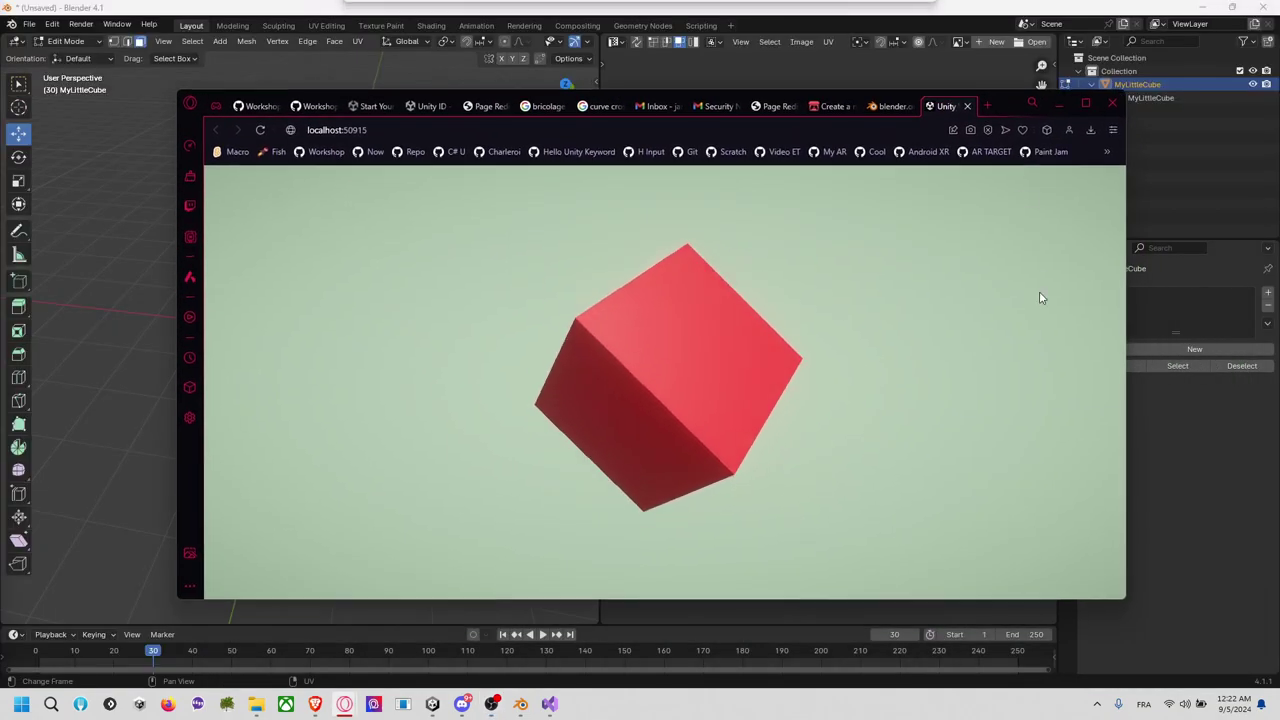
{"action": "mouse_move", "coordinate": [1113, 601]}
{"action": "left_mouse_down"}
{"action": "mouse_move", "coordinate": [1064, 387]}
{"action": "mouse_move", "coordinate": [453, 335]}
{"action": "left_mouse_up"}
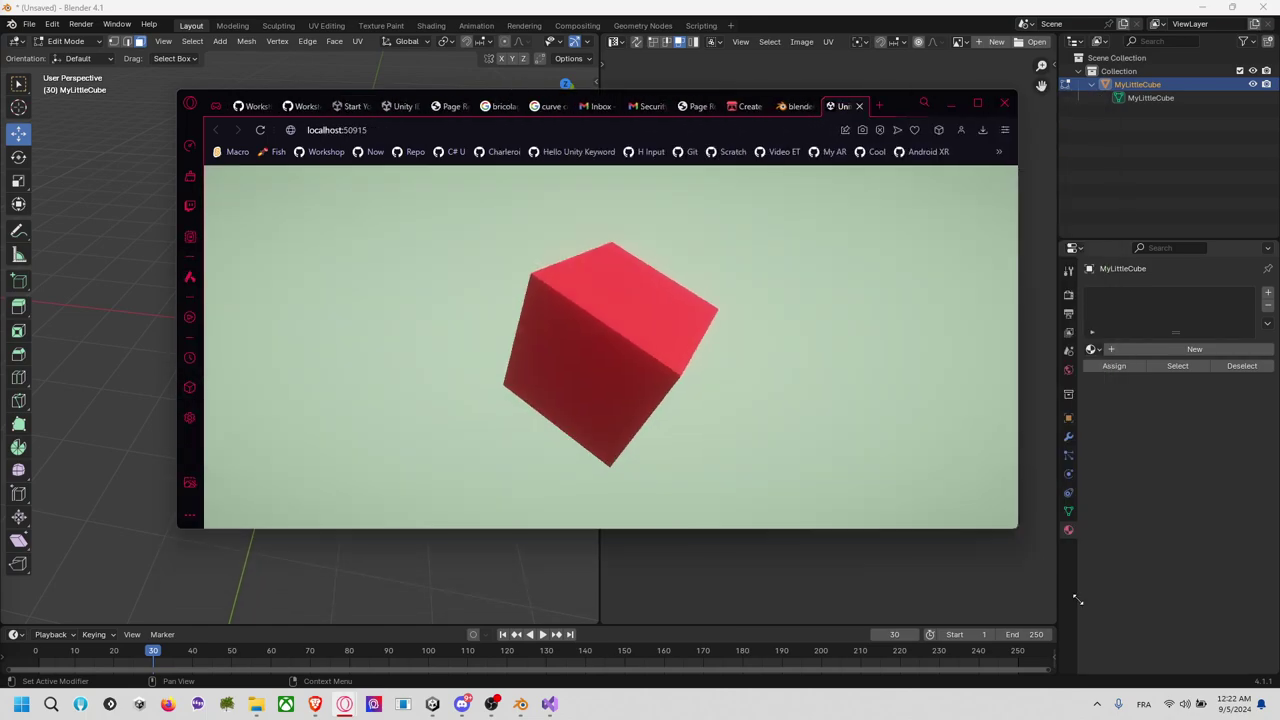
{"action": "left_click_drag", "start_coordinate": [453, 335], "coordinate": [1244, 546]}
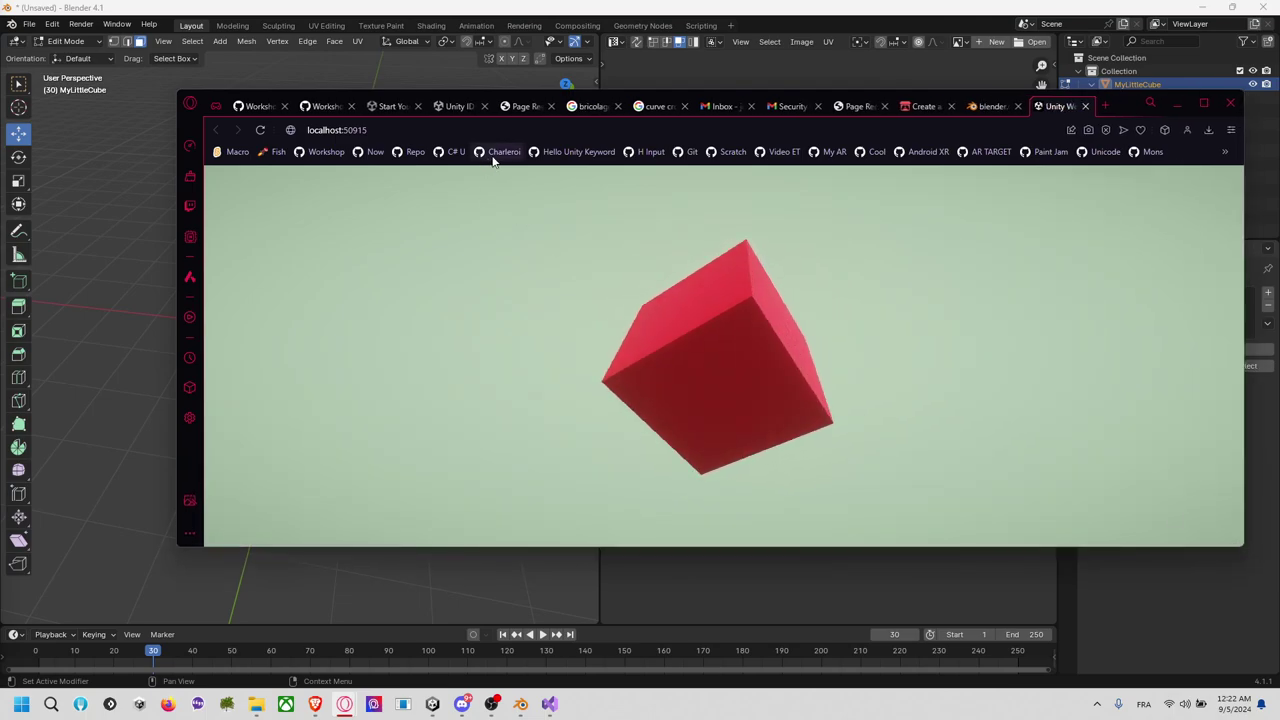
Step: In File Explorer, navigate through MyLittleCube > MyLittleCube into the Build folder
{"action": "mouse_move", "coordinate": [258, 700]}
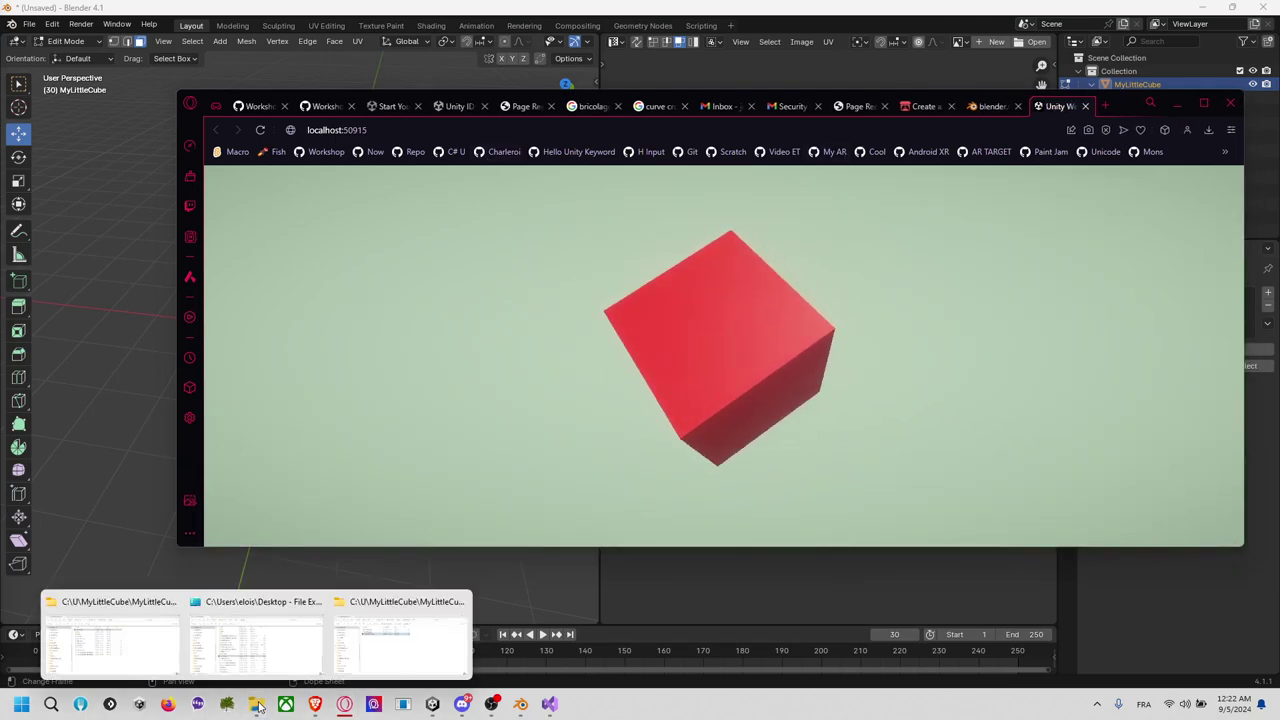
{"action": "left_click", "coordinate": [360, 657]}
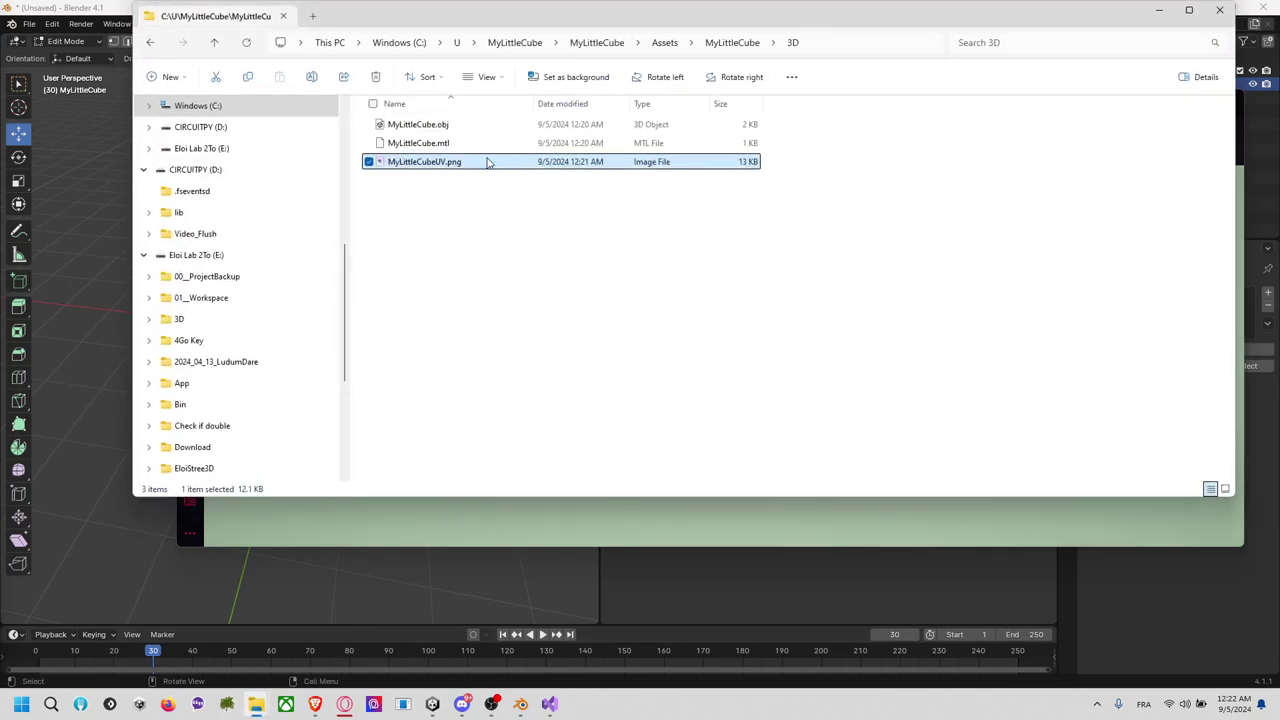
{"action": "left_click", "coordinate": [515, 43]}
{"action": "left_click", "coordinate": [456, 43]}
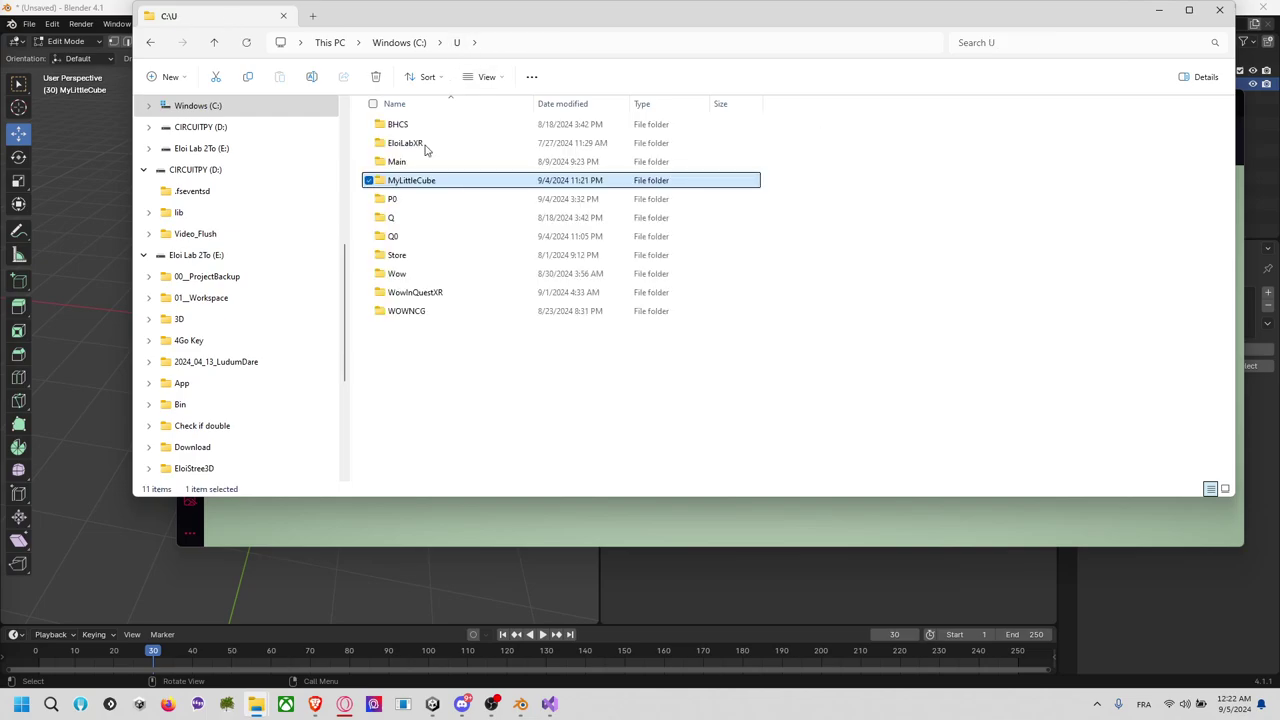
{"action": "double_click", "coordinate": [443, 181]}
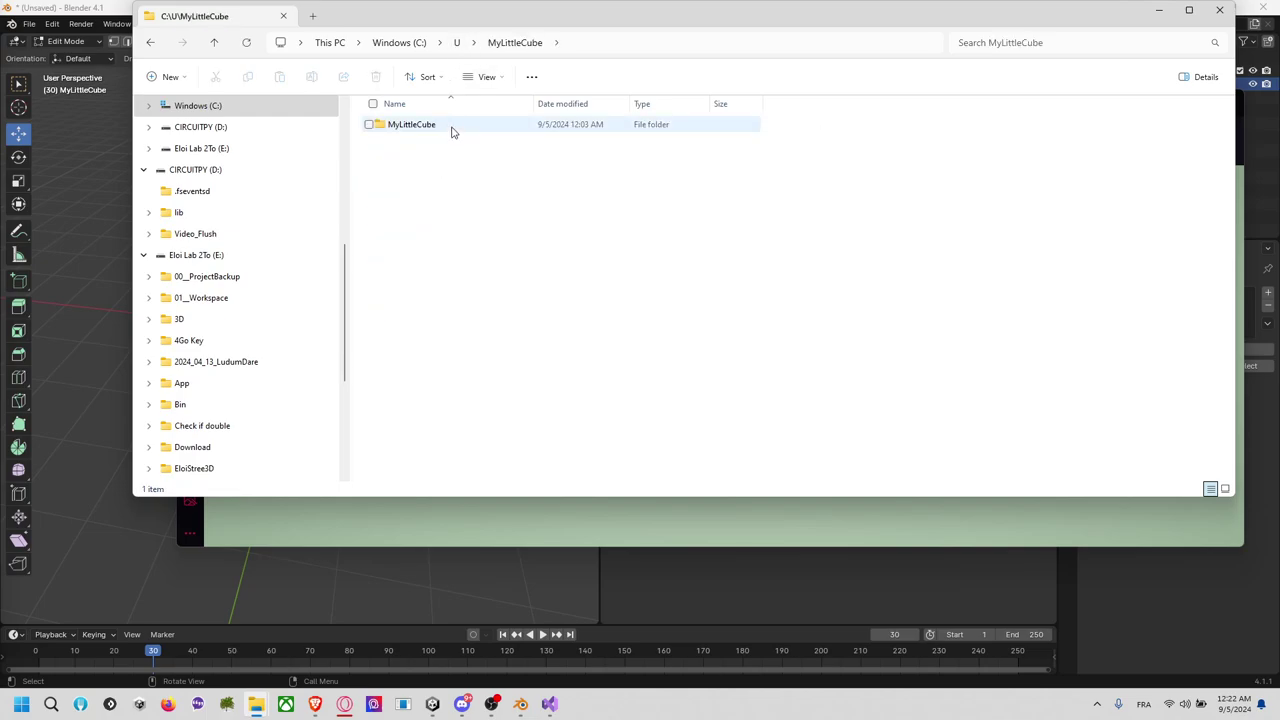
{"action": "double_click", "coordinate": [451, 127]}
{"action": "left_click", "coordinate": [436, 162]}
{"action": "double_click", "coordinate": [436, 162]}
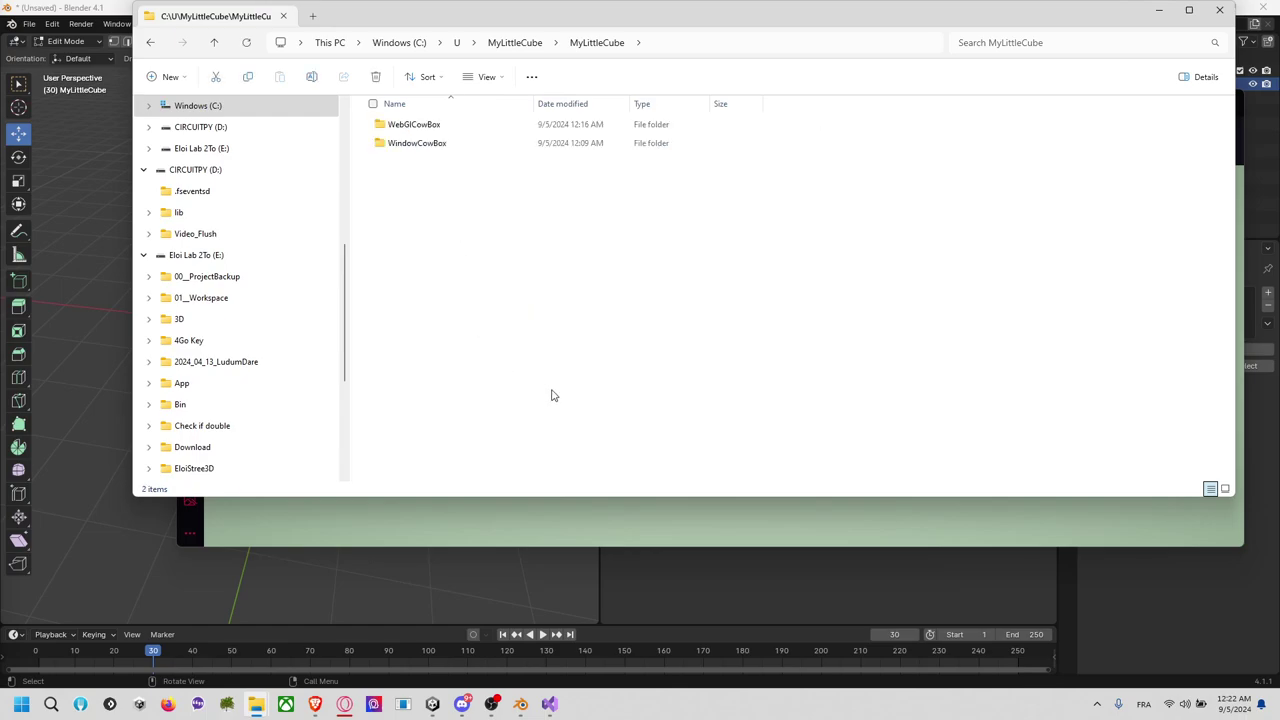
Step: Open WebGlCowBox and launch its index.html in the browser
{"action": "left_click", "coordinate": [1085, 107]}
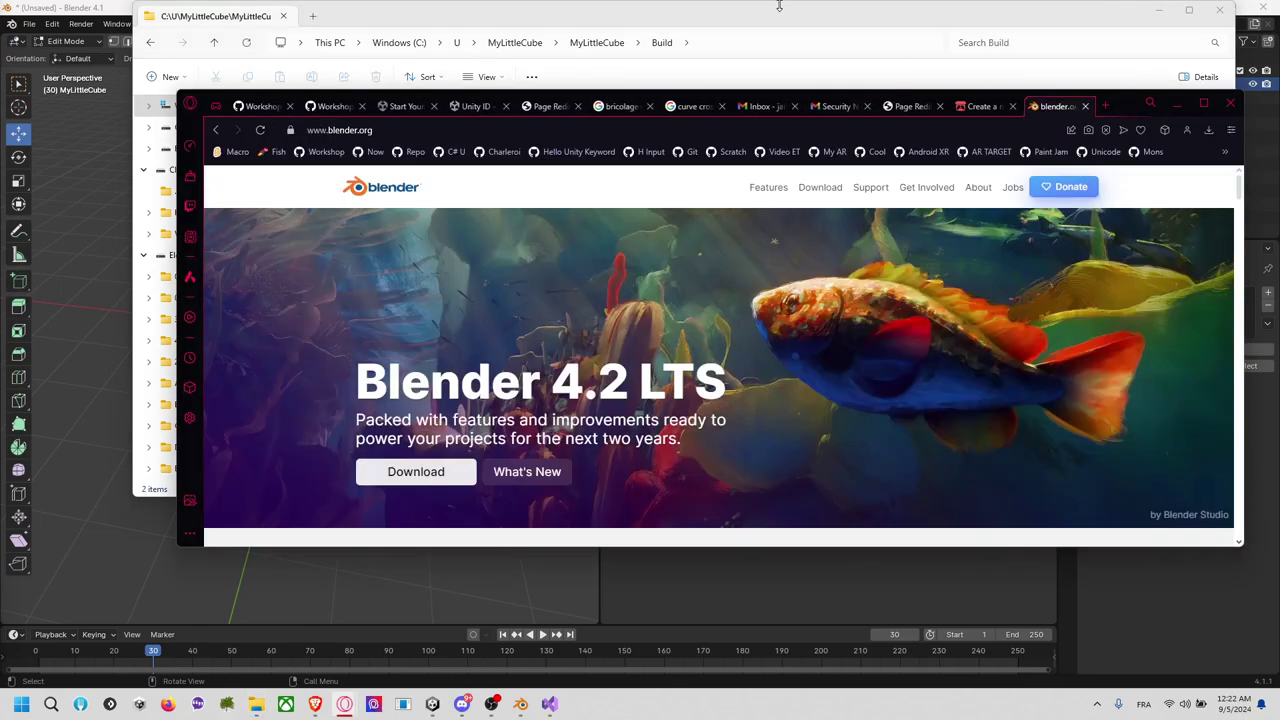
{"action": "left_click", "coordinate": [160, 175]}
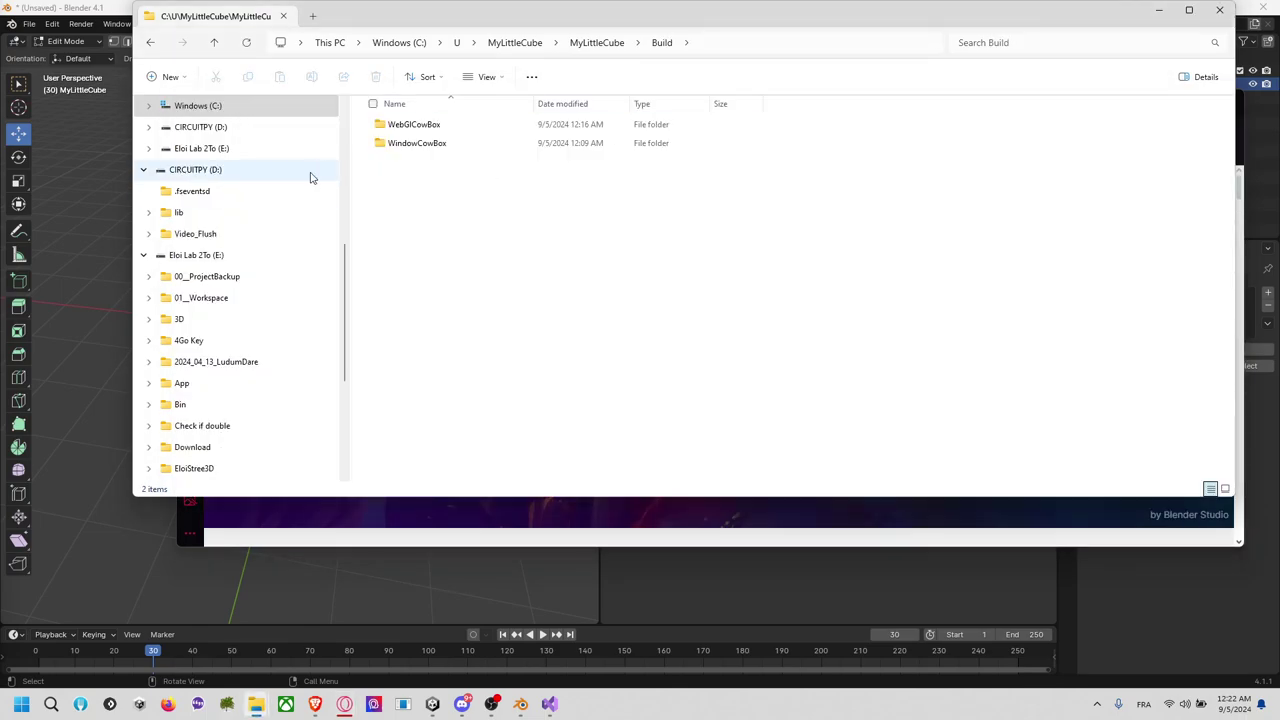
{"action": "double_click", "coordinate": [437, 126]}
{"action": "left_click", "coordinate": [432, 166]}
{"action": "double_click", "coordinate": [432, 166]}
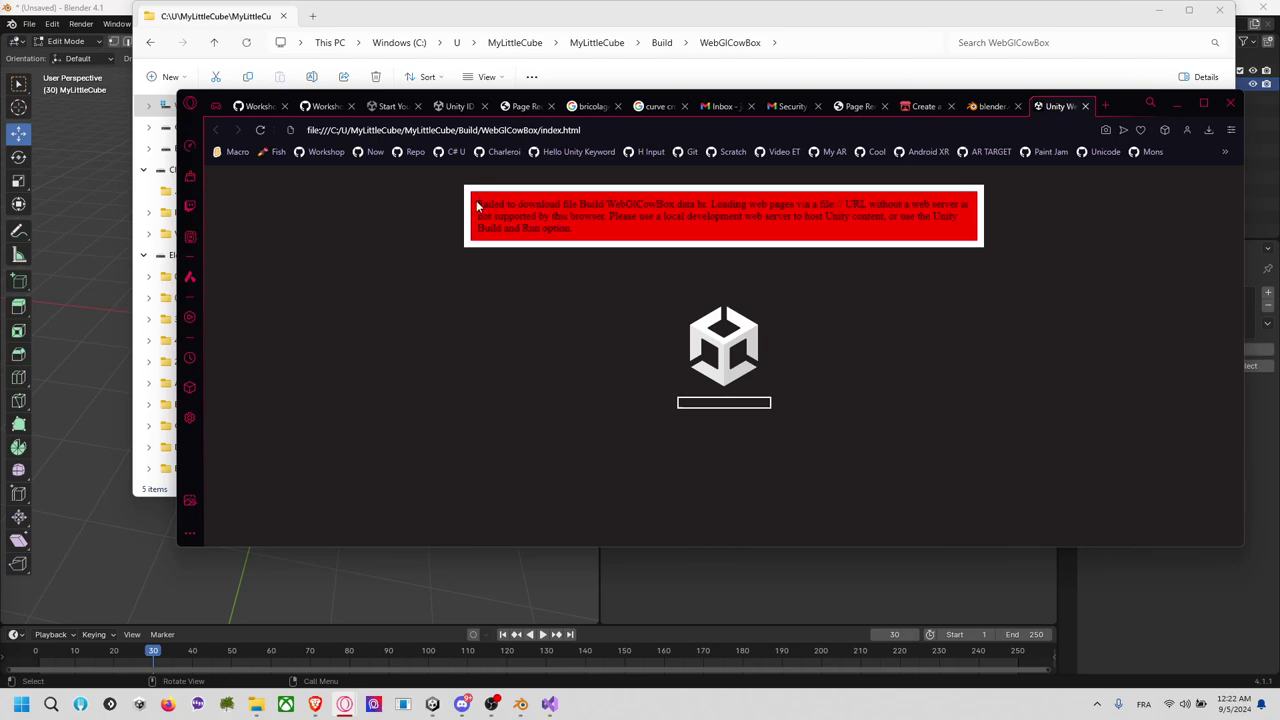
{"action": "left_click_drag", "start_coordinate": [477, 205], "coordinate": [740, 234]}
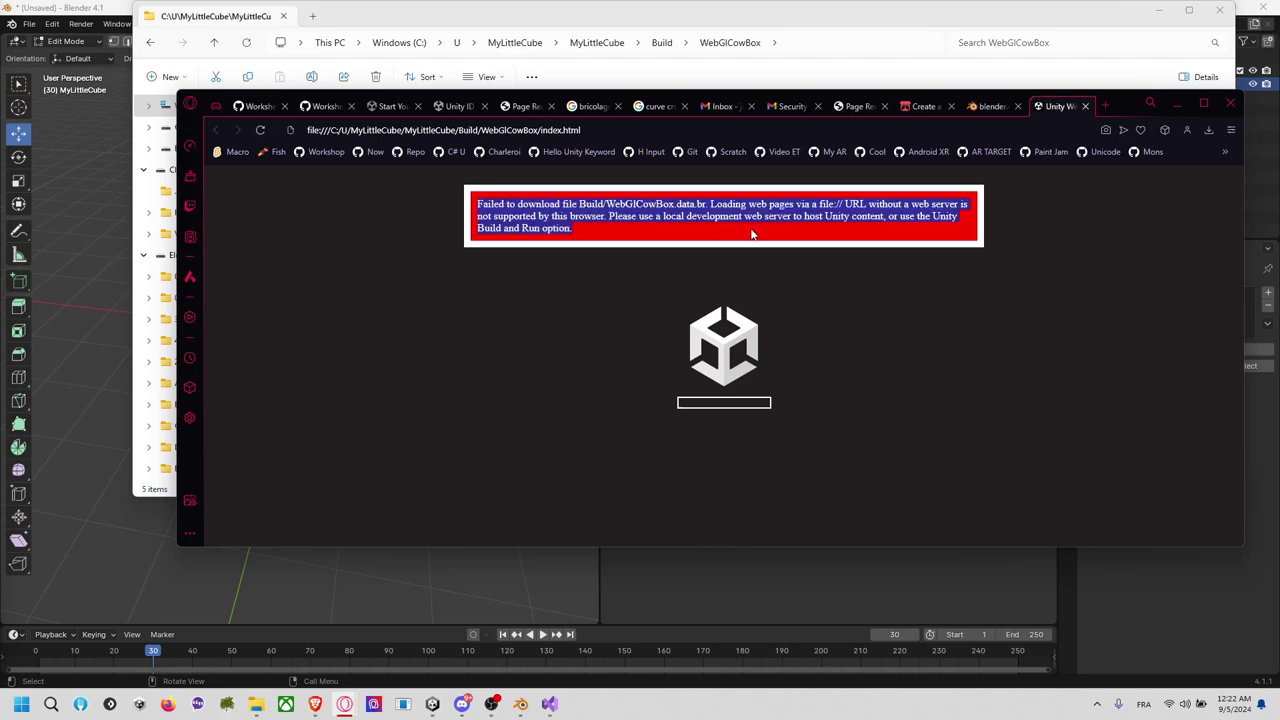
{"action": "left_click", "coordinate": [621, 226]}
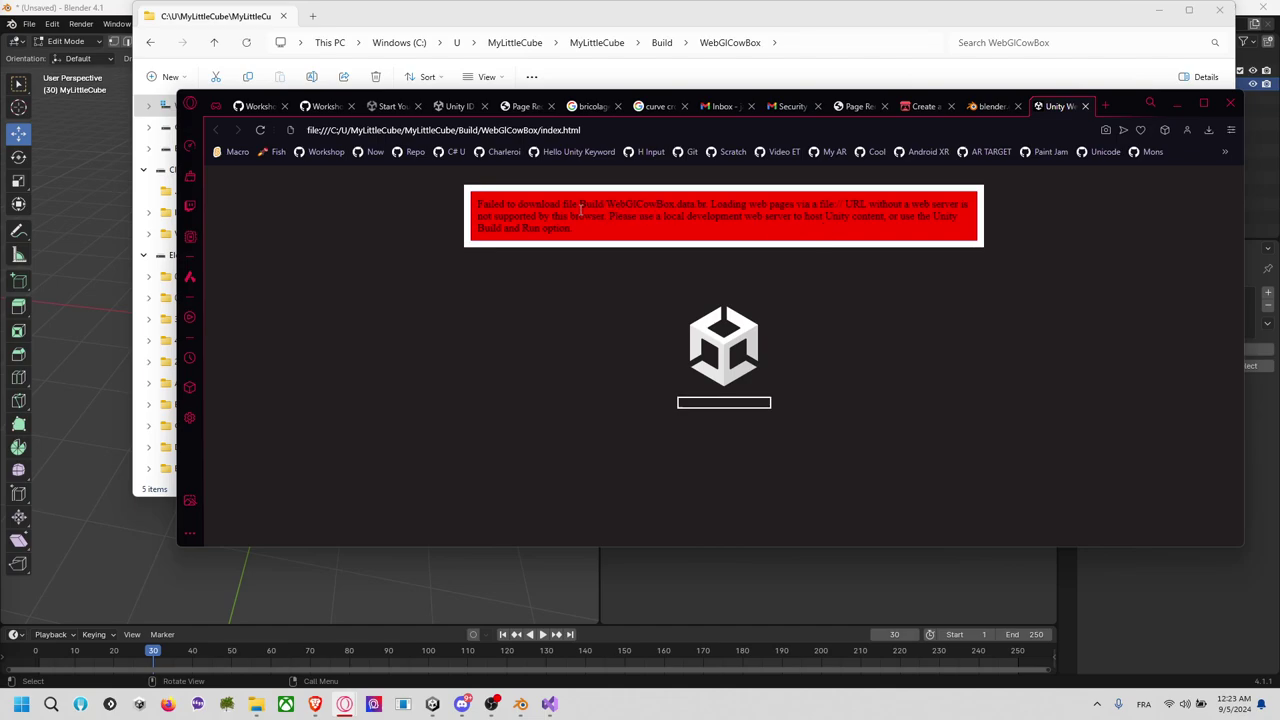
{"action": "left_click_drag", "start_coordinate": [490, 205], "coordinate": [722, 251]}
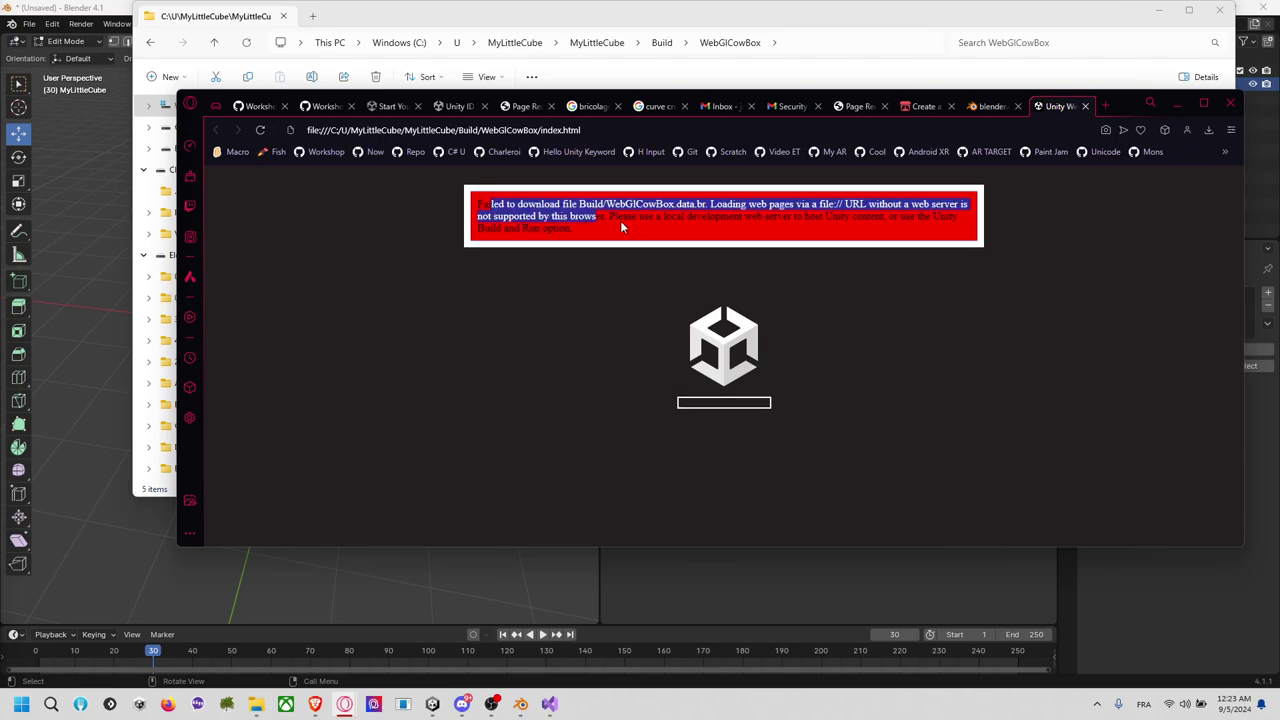
Step: Set the itch.io project's classification to Games and kind of project to HTML
{"action": "left_click", "coordinate": [1084, 106]}
{"action": "left_click", "coordinate": [985, 106]}
{"action": "scroll", "coordinate": [778, 300], "scroll_direction": "up", "scroll_amount": 5}
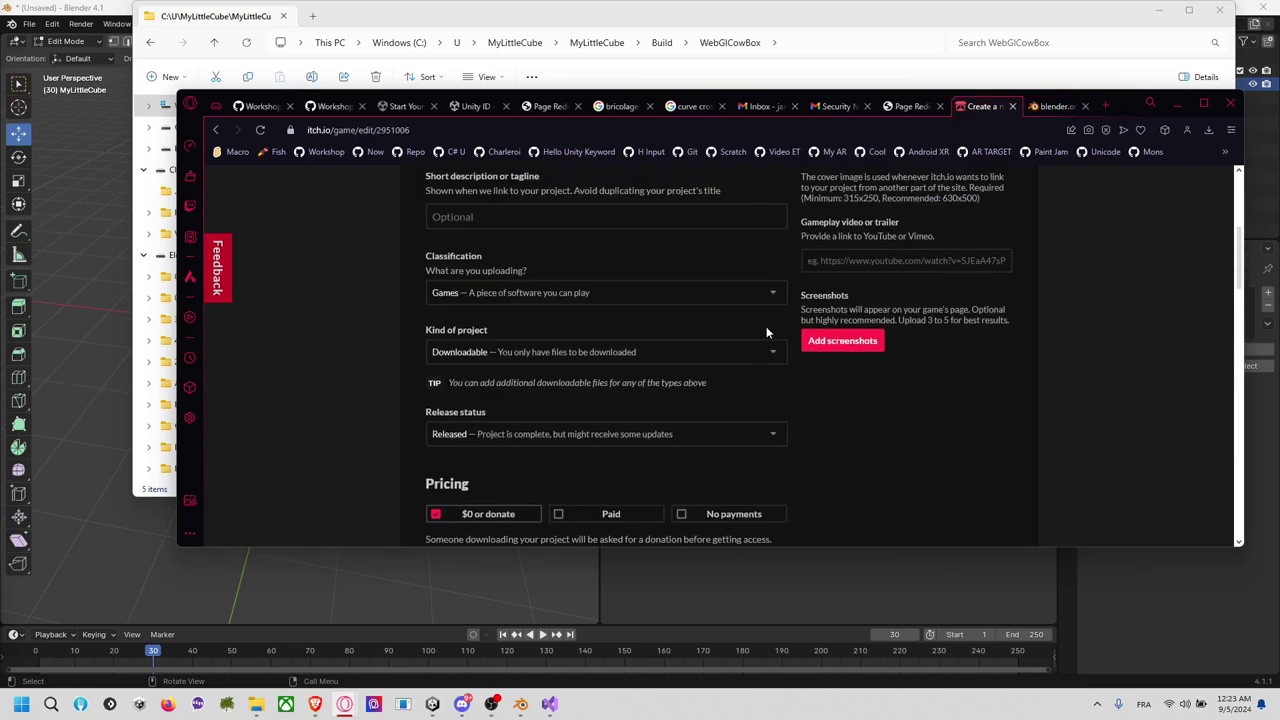
{"action": "scroll", "coordinate": [770, 320], "scroll_direction": "up", "scroll_amount": 5}
{"action": "scroll", "coordinate": [490, 337], "scroll_direction": "down", "scroll_amount": 1}
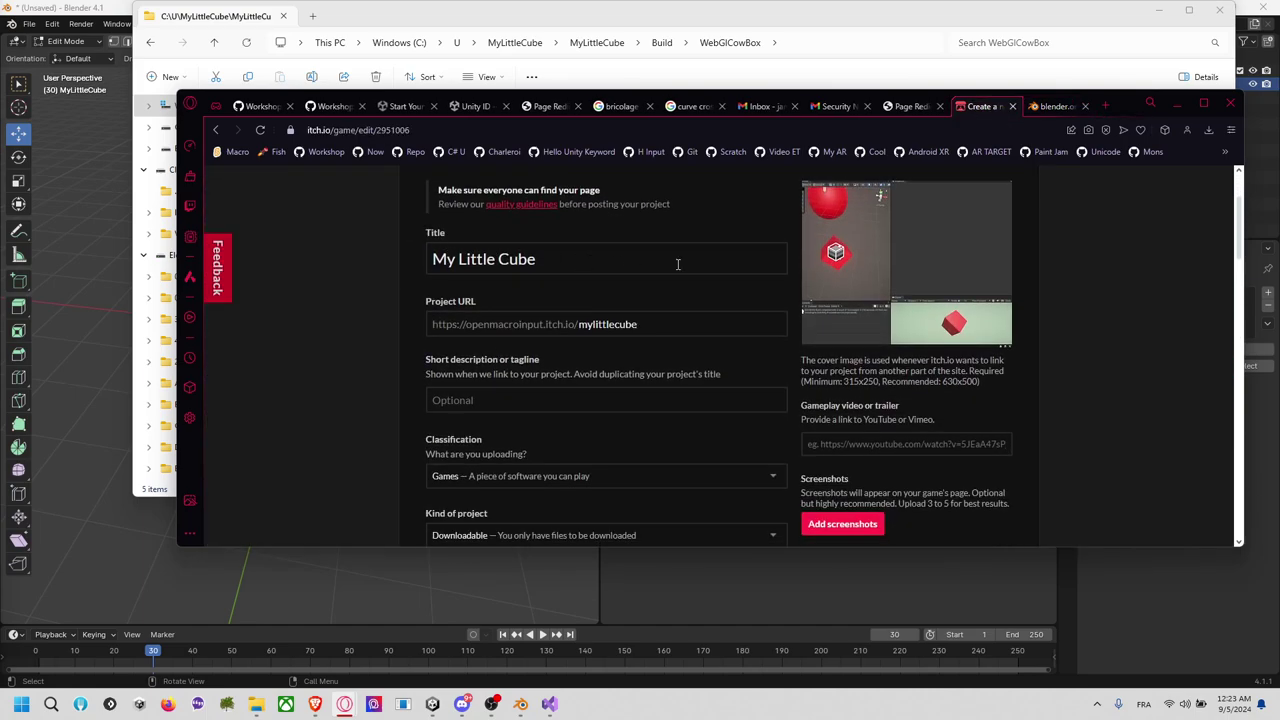
{"action": "scroll", "coordinate": [484, 329], "scroll_direction": "down", "scroll_amount": 1}
{"action": "scroll", "coordinate": [460, 277], "scroll_direction": "down", "scroll_amount": 1}
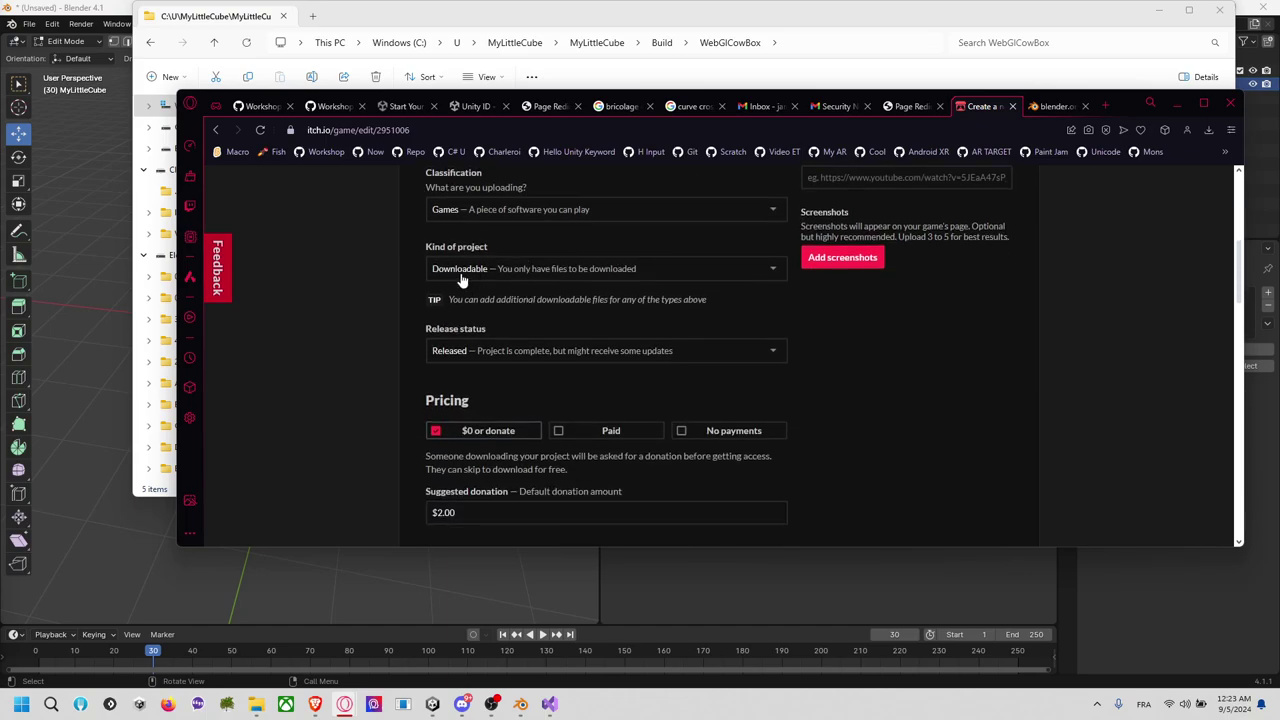
{"action": "scroll", "coordinate": [478, 326], "scroll_direction": "down", "scroll_amount": 1}
{"action": "scroll", "coordinate": [497, 330], "scroll_direction": "down", "scroll_amount": 2}
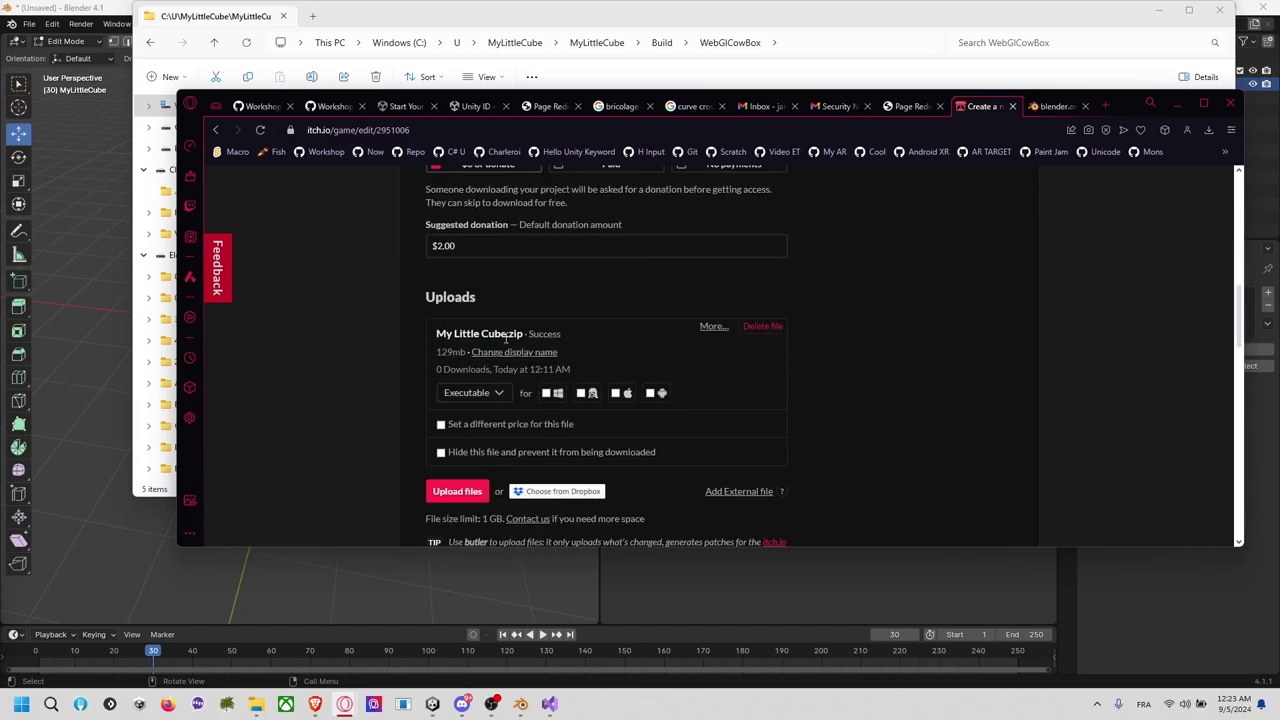
{"action": "scroll", "coordinate": [530, 330], "scroll_direction": "down", "scroll_amount": 1}
{"action": "scroll", "coordinate": [555, 338], "scroll_direction": "up", "scroll_amount": 2}
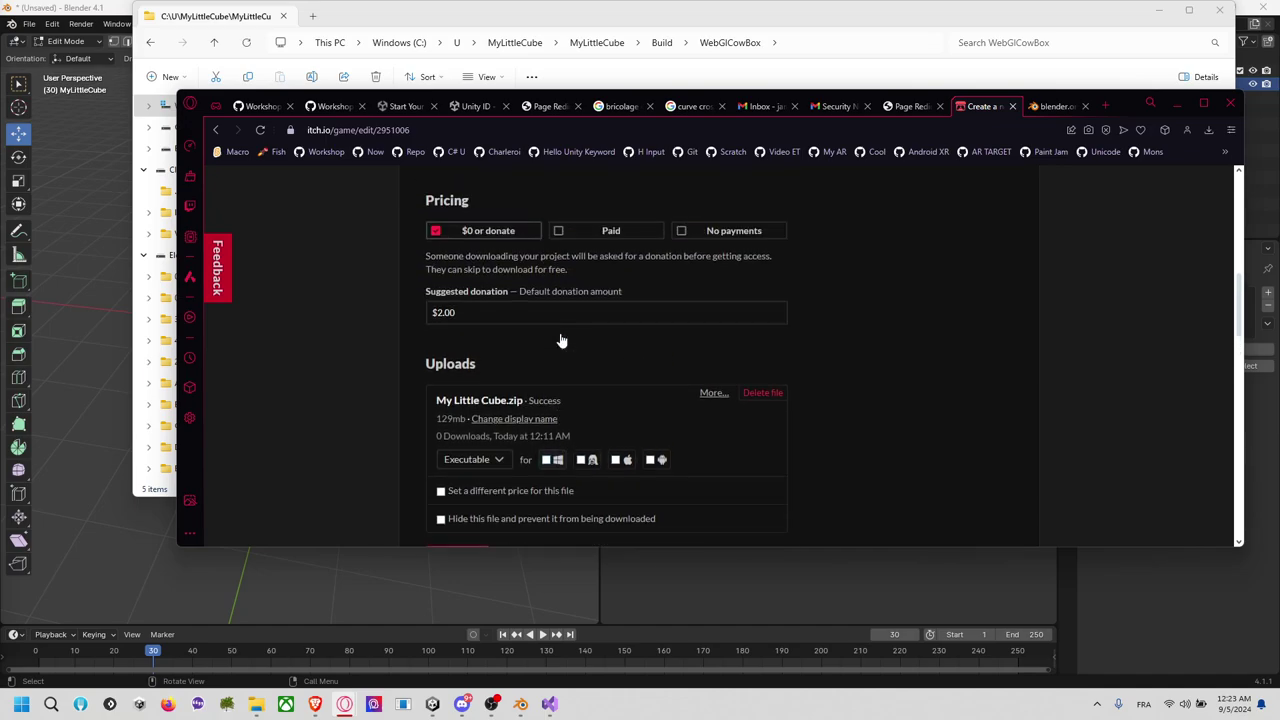
{"action": "scroll", "coordinate": [561, 341], "scroll_direction": "up", "scroll_amount": 1}
{"action": "left_click", "coordinate": [502, 269]}
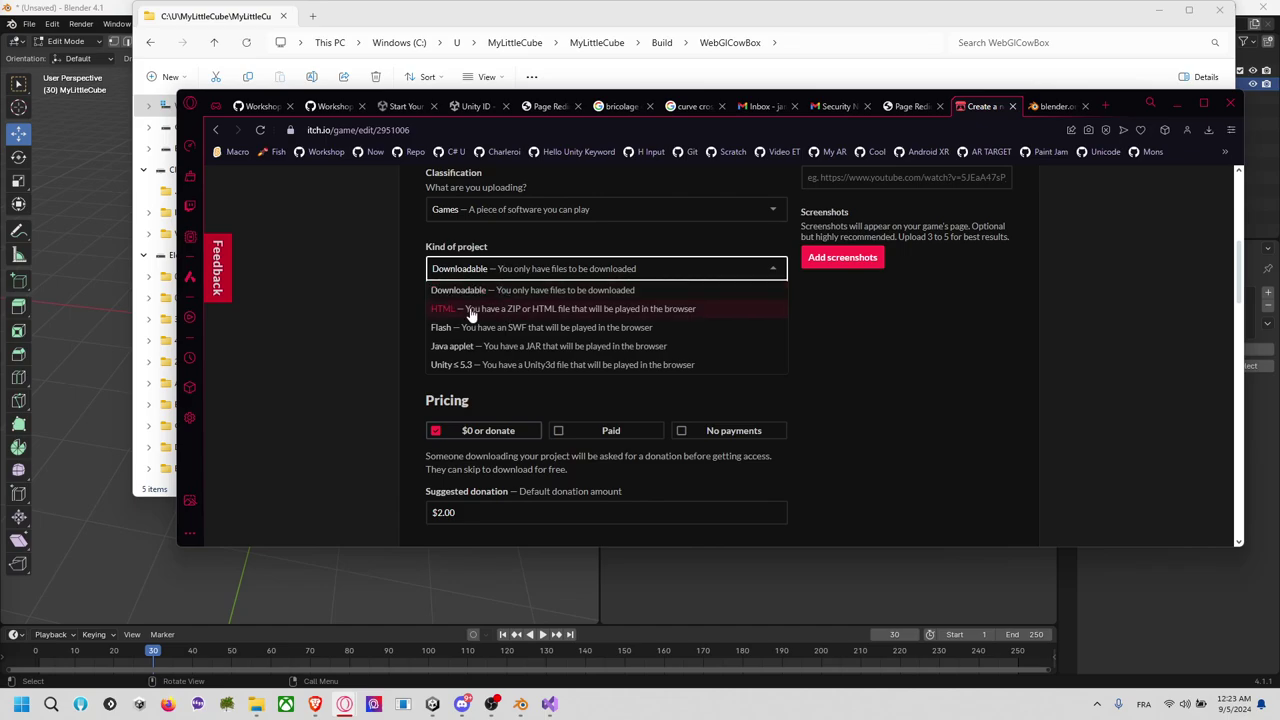
{"action": "left_click", "coordinate": [496, 310]}
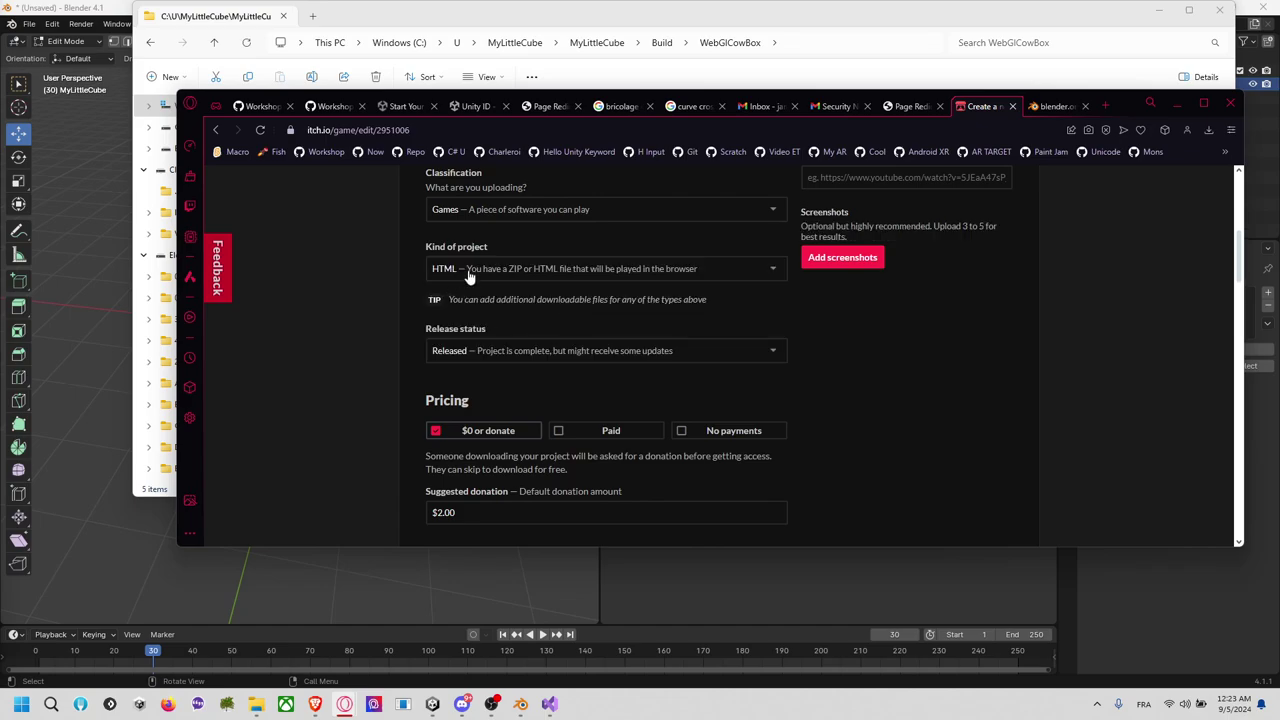
{"action": "left_click", "coordinate": [552, 211]}
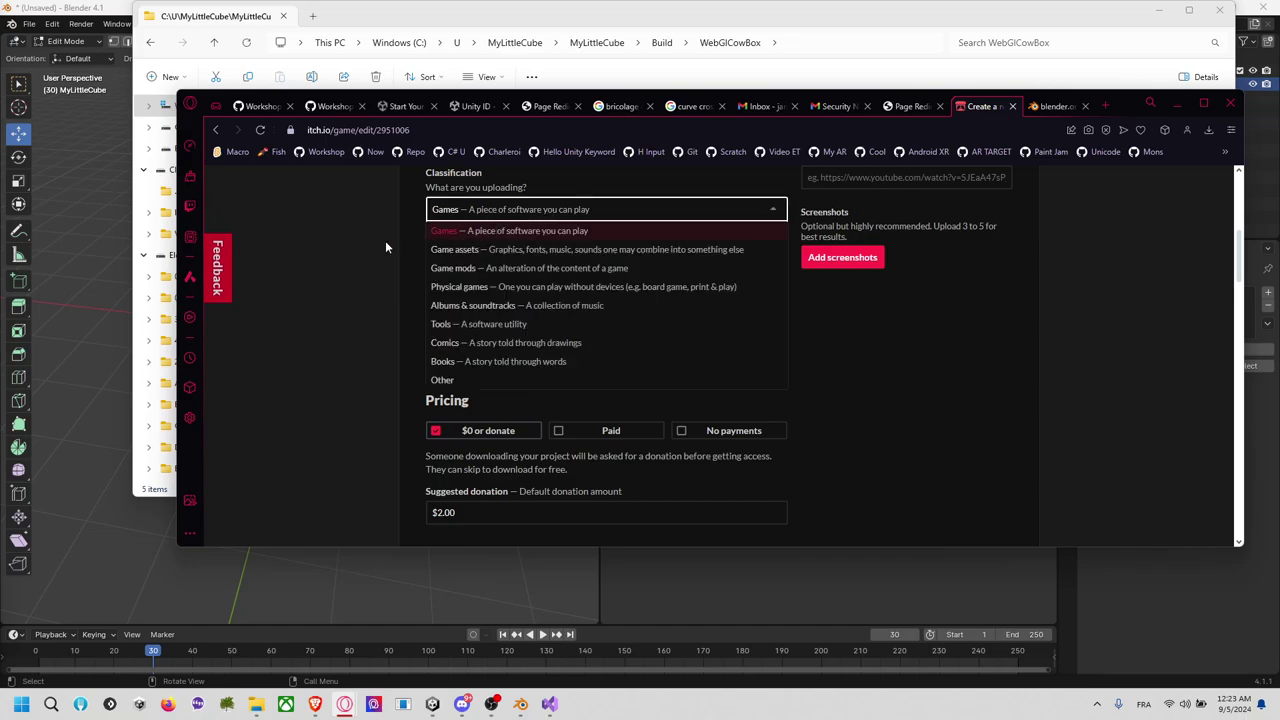
{"action": "left_click", "coordinate": [463, 232]}
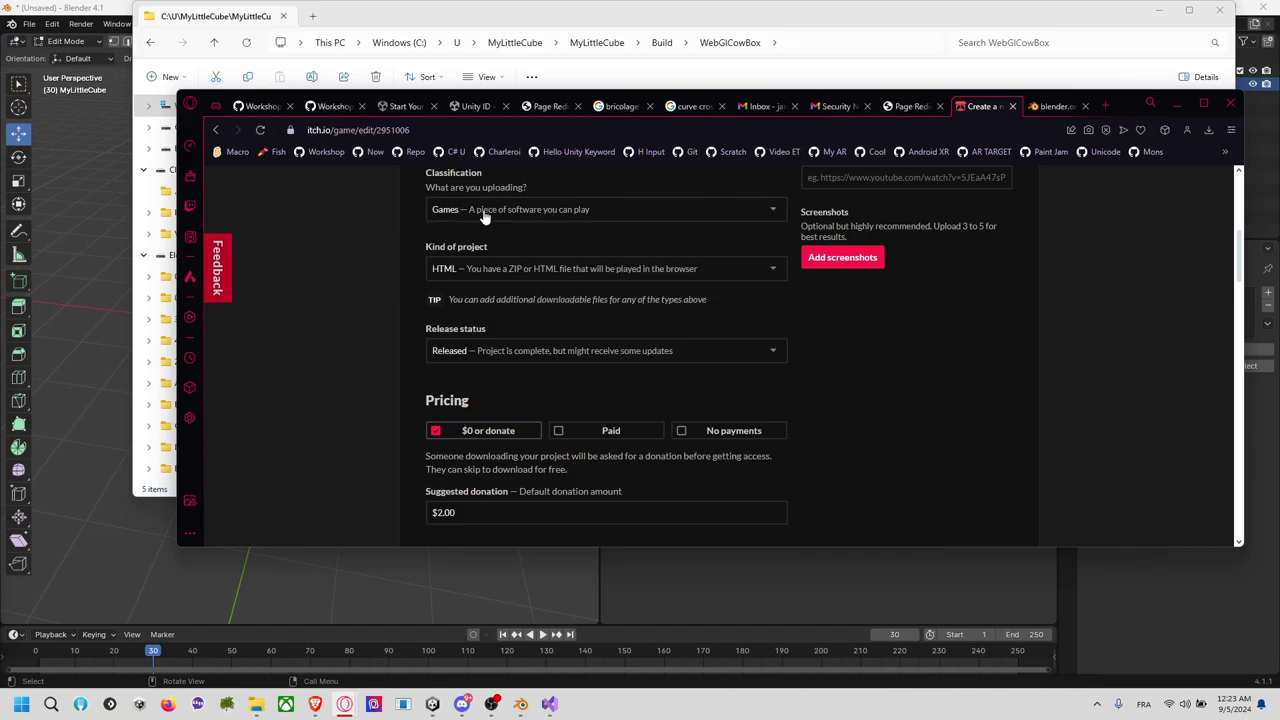
{"action": "left_click", "coordinate": [463, 268]}
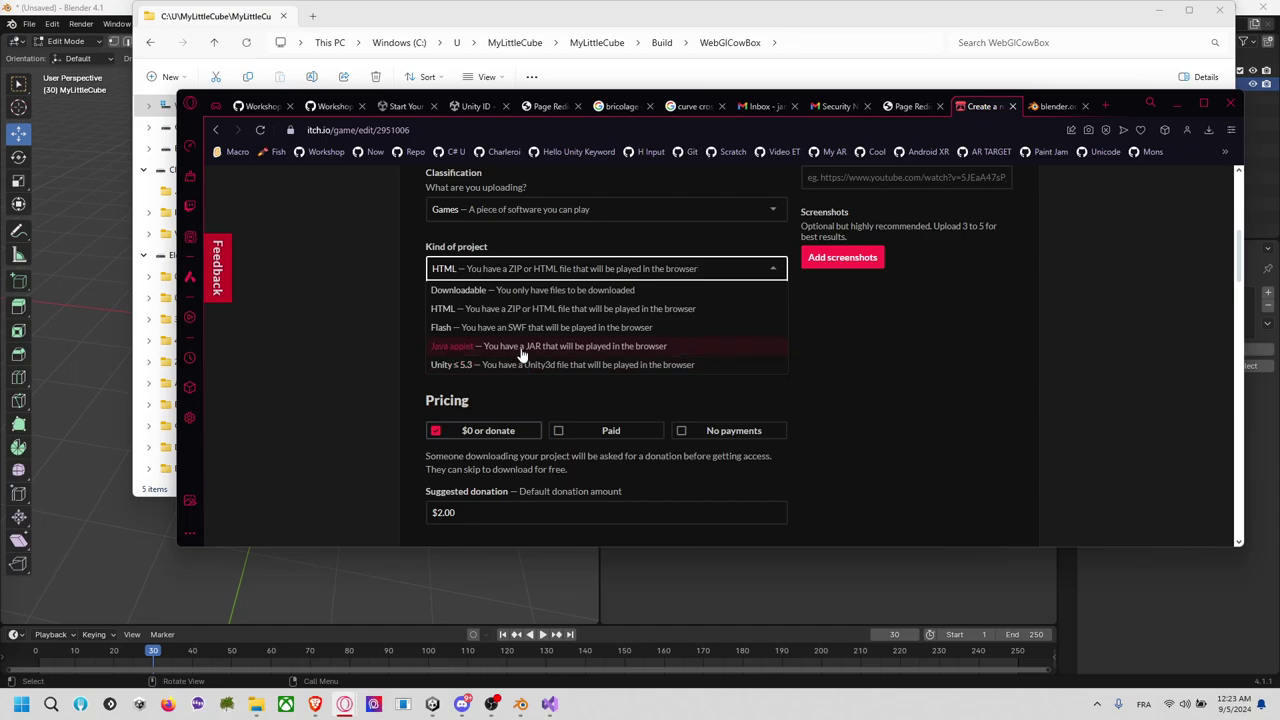
{"action": "left_click", "coordinate": [521, 316]}
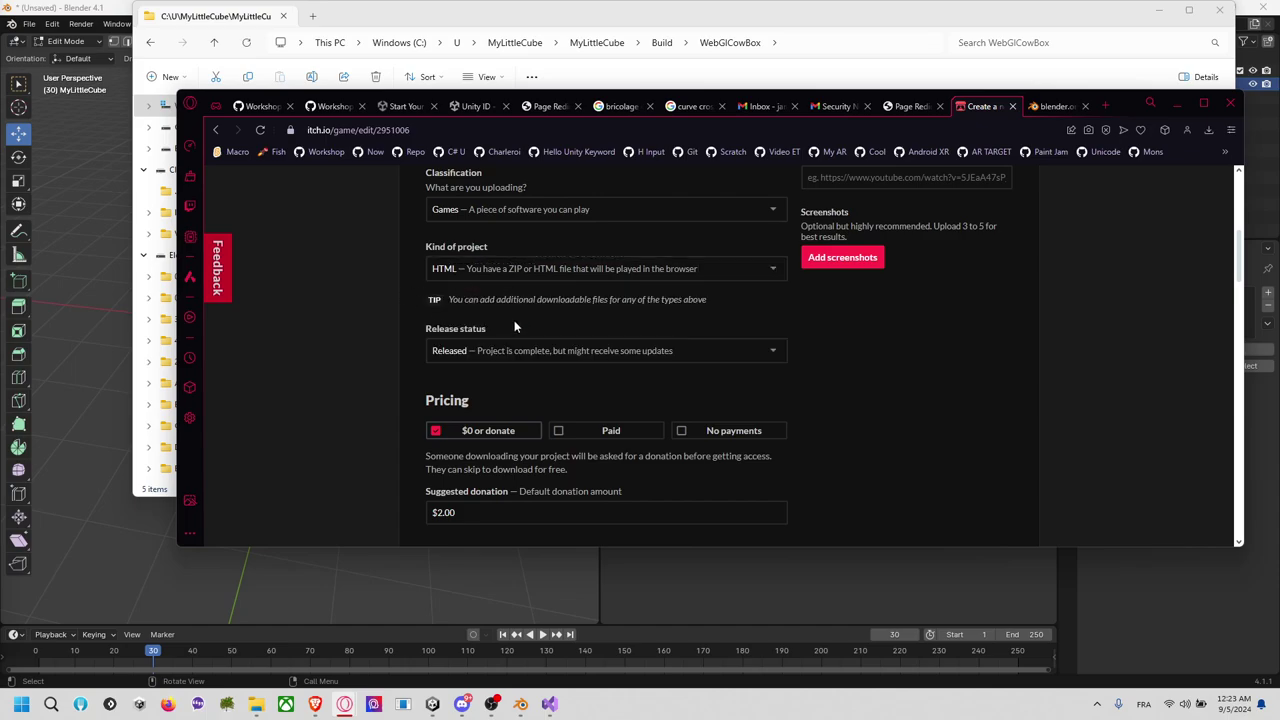
Step: Set release status to Prototype and pricing to No payments, then return to File Explorer
{"action": "left_click", "coordinate": [526, 352]}
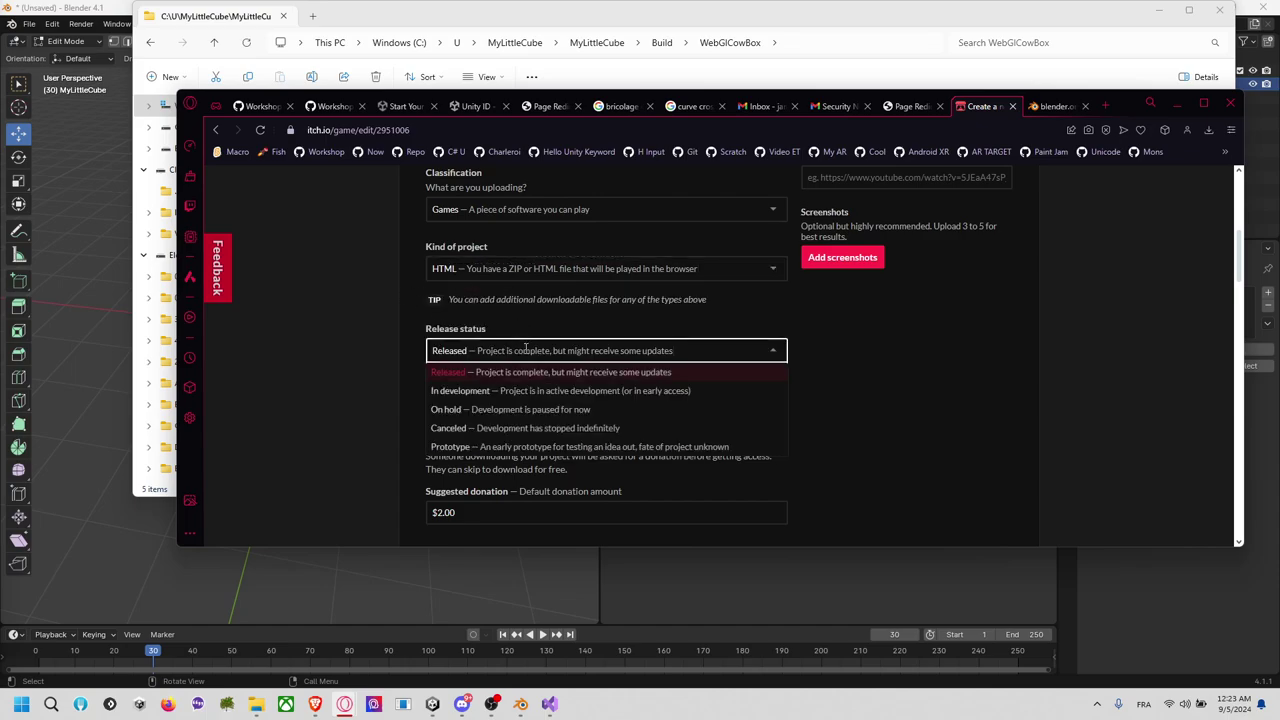
{"action": "left_click", "coordinate": [492, 446]}
{"action": "scroll", "coordinate": [392, 330], "scroll_direction": "down", "scroll_amount": 2}
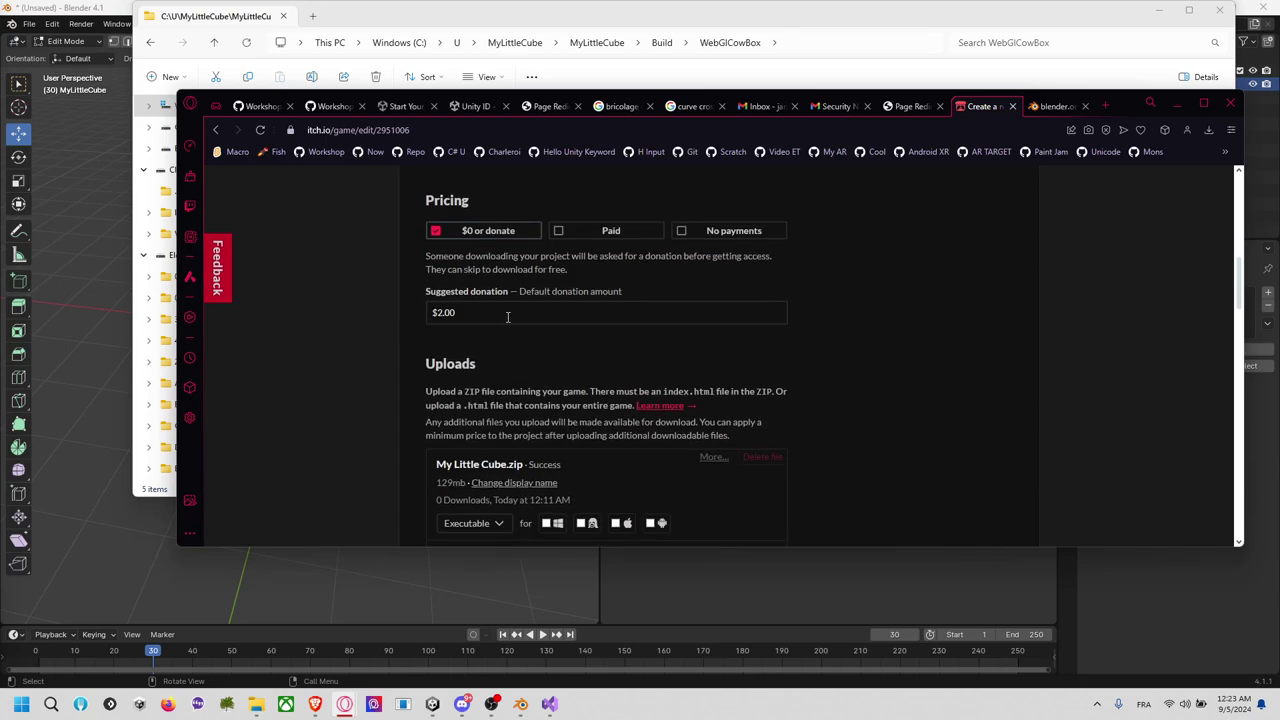
{"action": "left_click", "coordinate": [684, 231]}
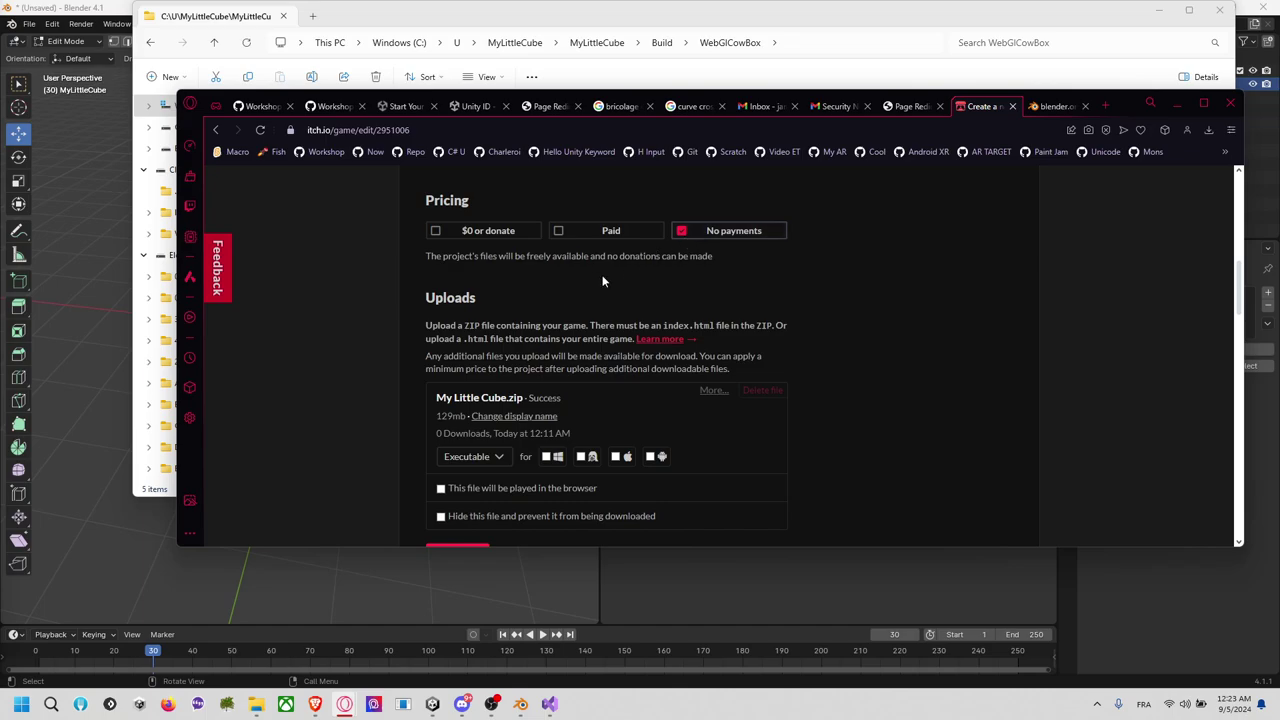
{"action": "scroll", "coordinate": [498, 290], "scroll_direction": "down", "scroll_amount": 3}
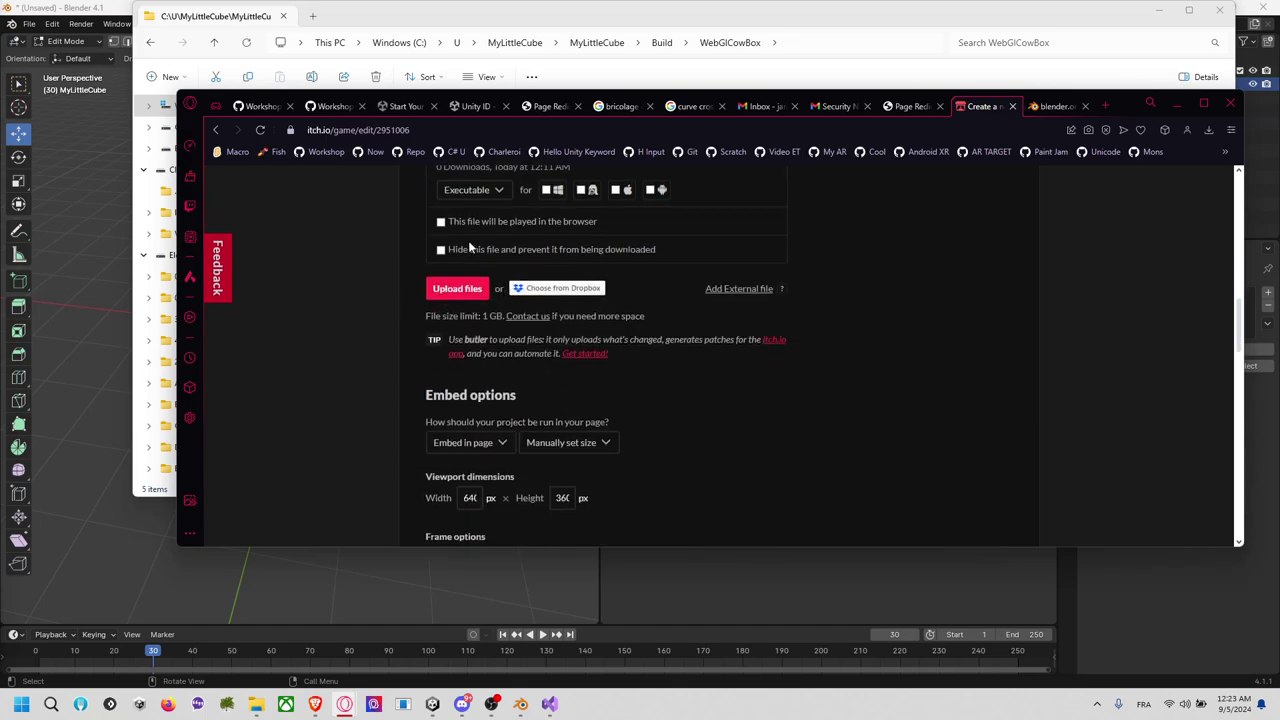
{"action": "scroll", "coordinate": [467, 300], "scroll_direction": "up", "scroll_amount": 1}
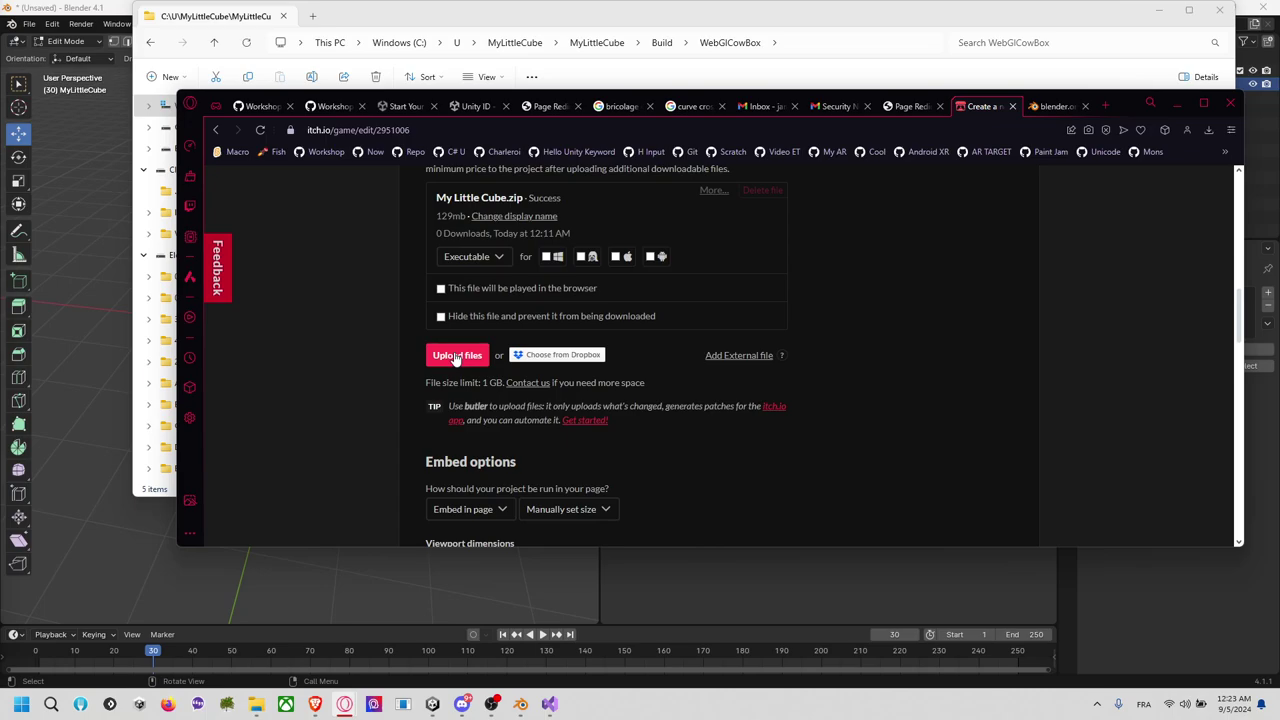
{"action": "scroll", "coordinate": [458, 360], "scroll_direction": "up", "scroll_amount": 1}
{"action": "scroll", "coordinate": [461, 360], "scroll_direction": "up", "scroll_amount": 1}
{"action": "key", "text": "alt+Tab"}
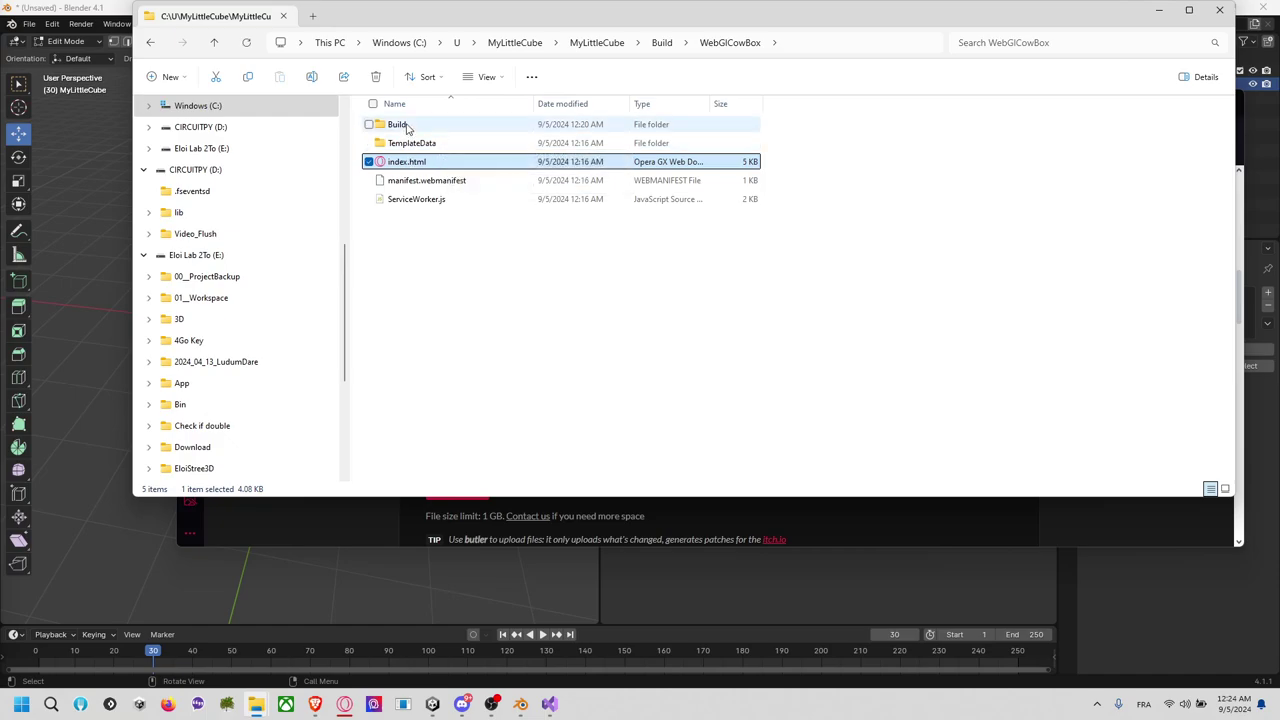
Step: Compress every file in the build folder into a ZIP named WebGlCowBox.zip
{"action": "left_click", "coordinate": [437, 218]}
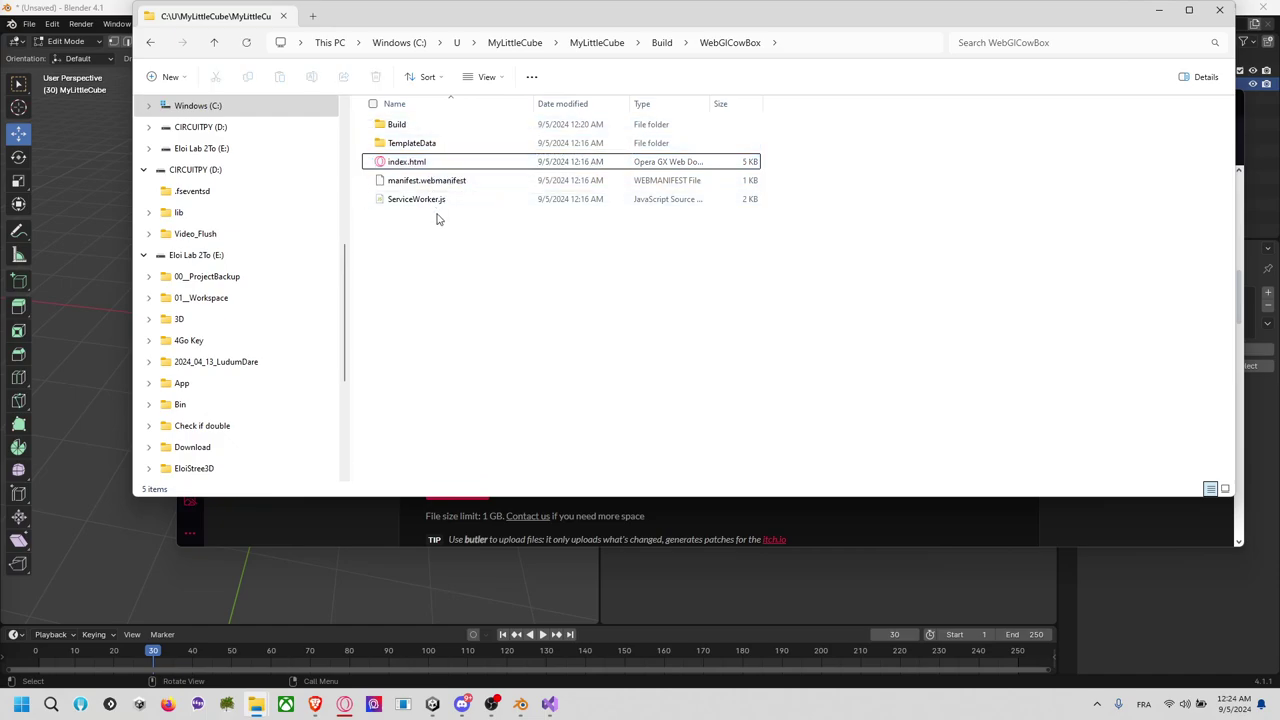
{"action": "key", "text": "ctrl+a"}
{"action": "right_click", "coordinate": [439, 169]}
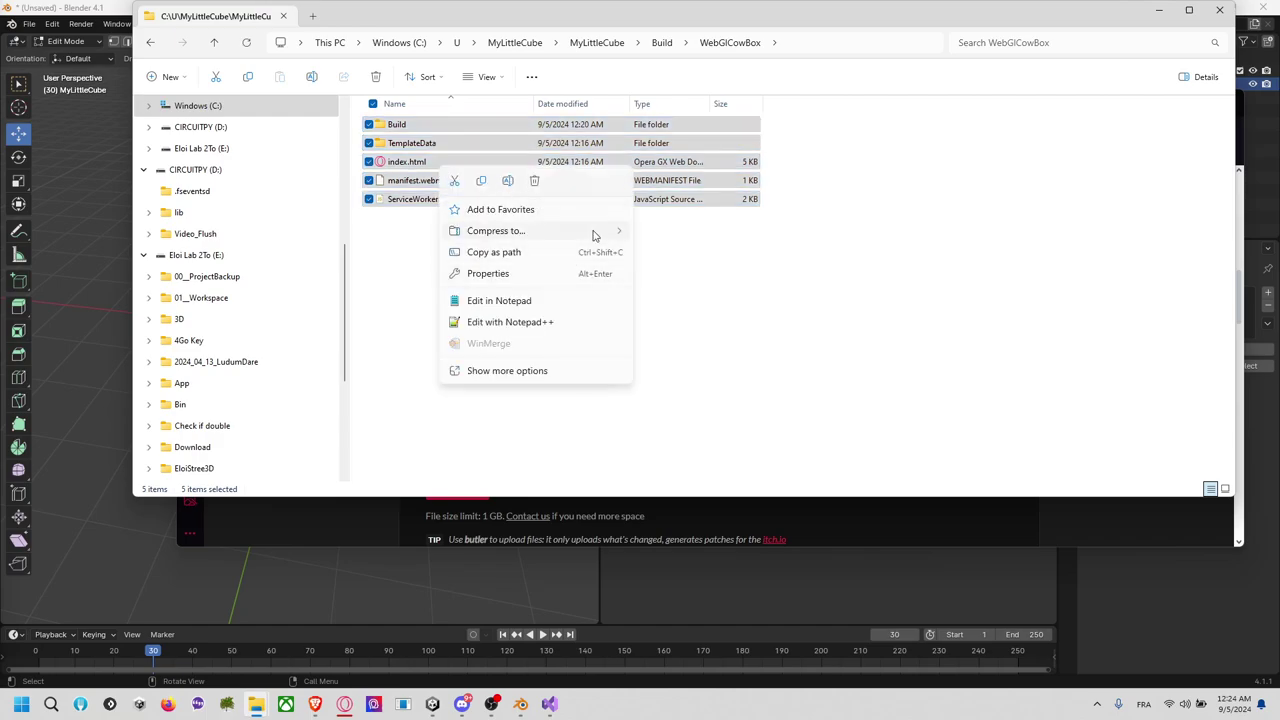
{"action": "mouse_move", "coordinate": [613, 233]}
{"action": "left_click", "coordinate": [665, 232]}
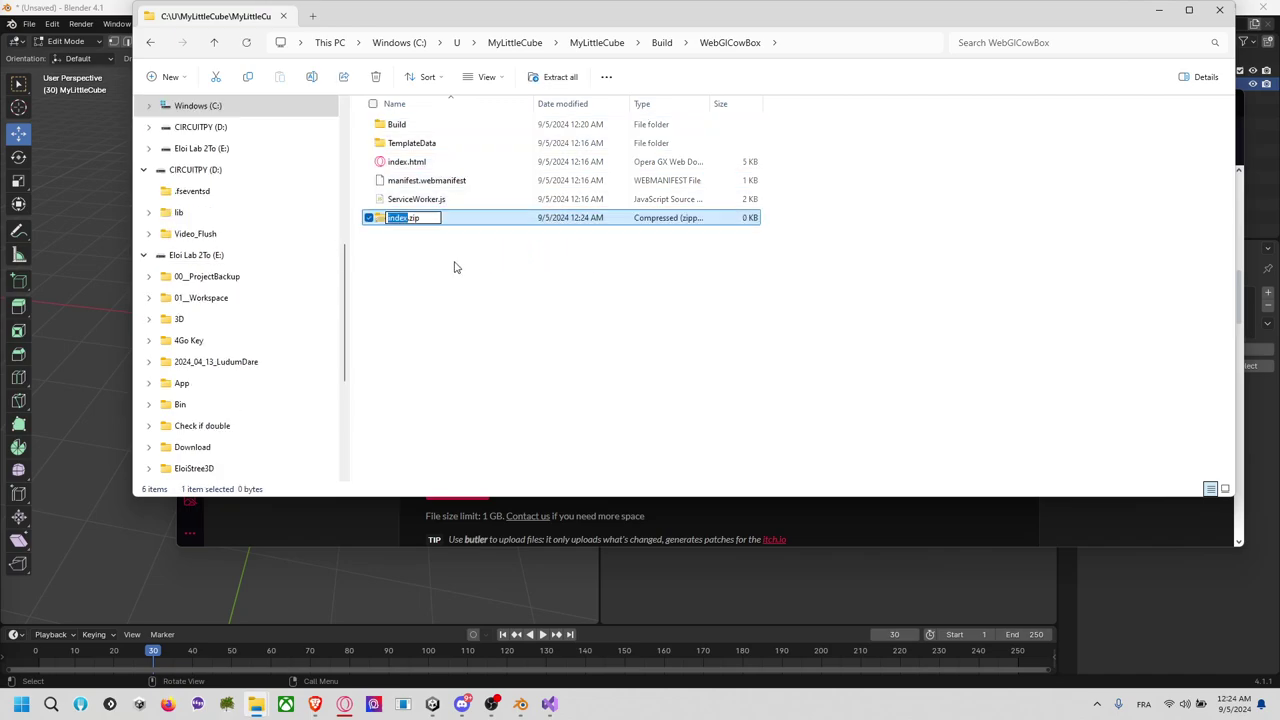
{"action": "type", "text": "WebGl"}
{"action": "type", "text": "CowBo"}
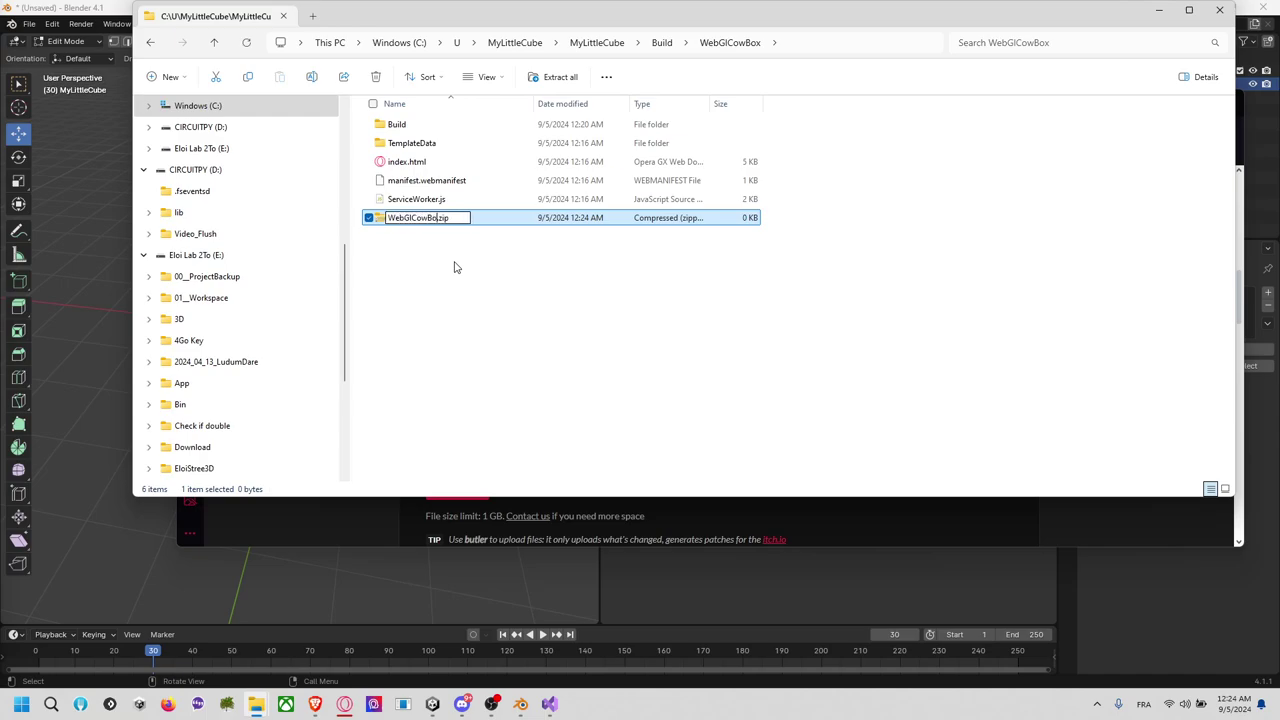
{"action": "type", "text": "x"}
{"action": "key", "text": "Return"}
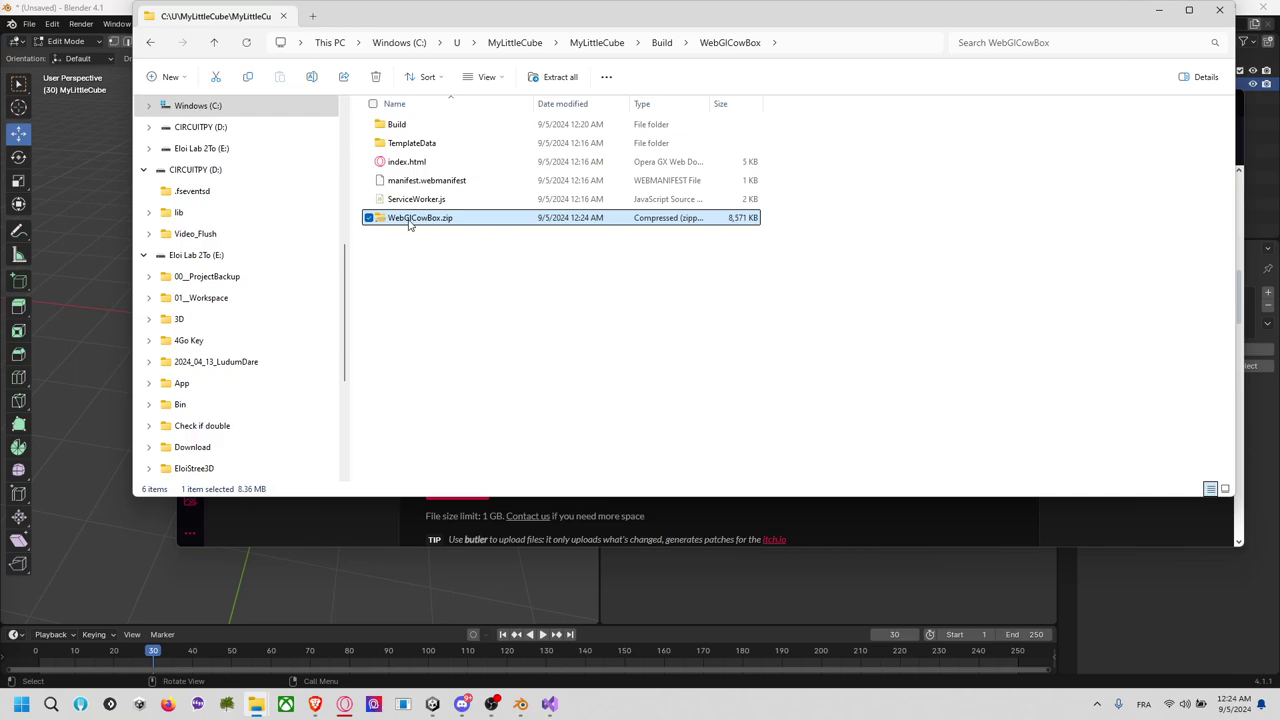
{"action": "left_click_drag", "start_coordinate": [408, 224], "coordinate": [516, 270]}
{"action": "key", "text": "alt+Tab"}
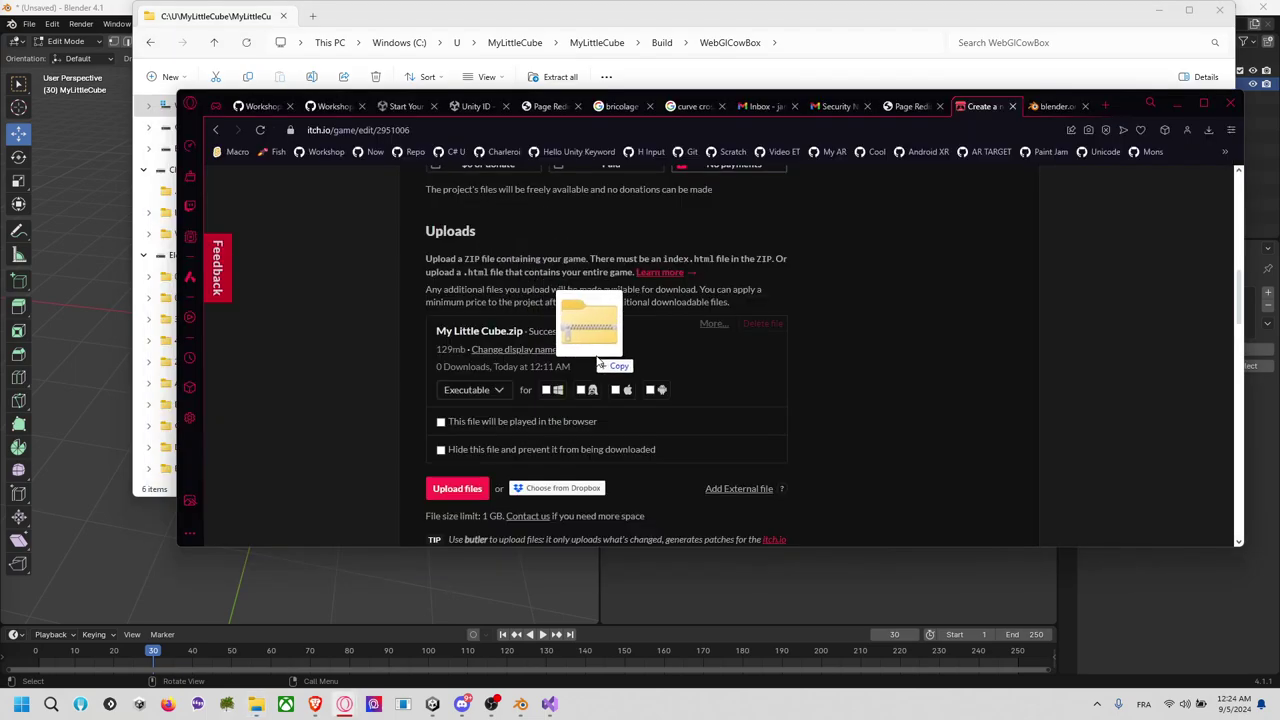
Step: Upload WebGlCowBox.zip by pasting the WebGlCowBox folder path into the file picker
{"action": "left_click_drag", "start_coordinate": [516, 270], "coordinate": [853, 439]}
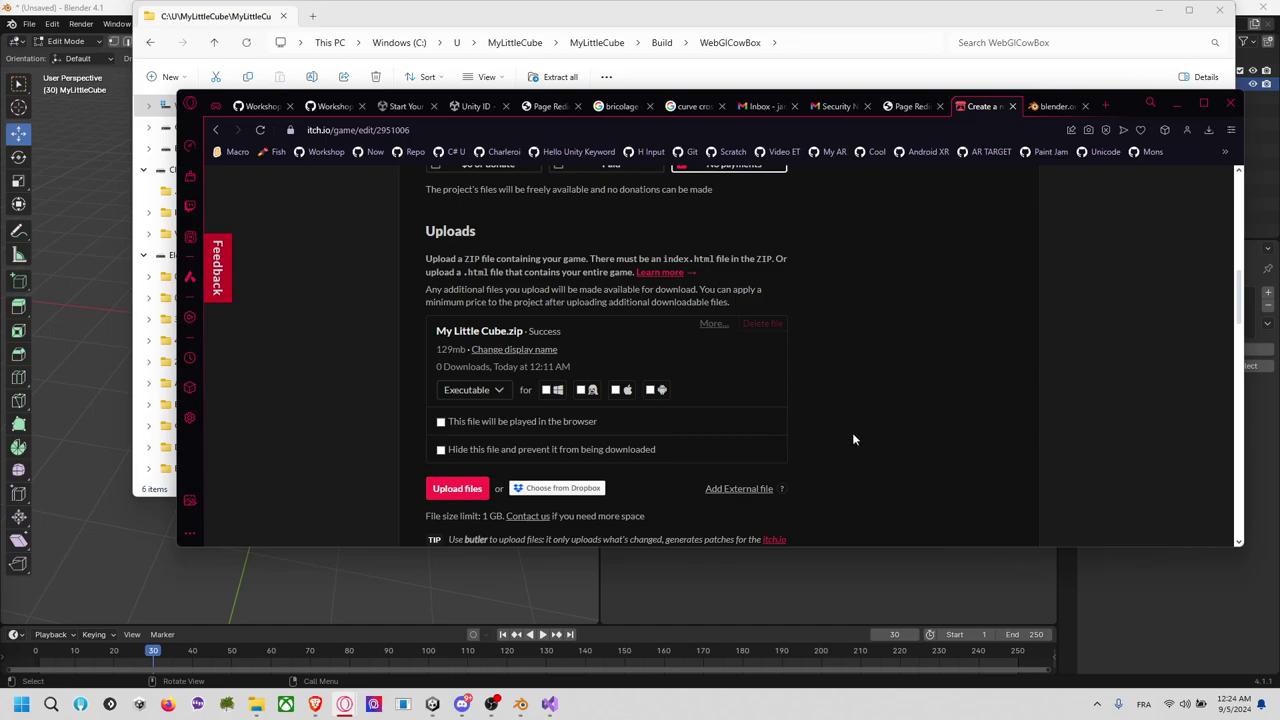
{"action": "left_click", "coordinate": [462, 488]}
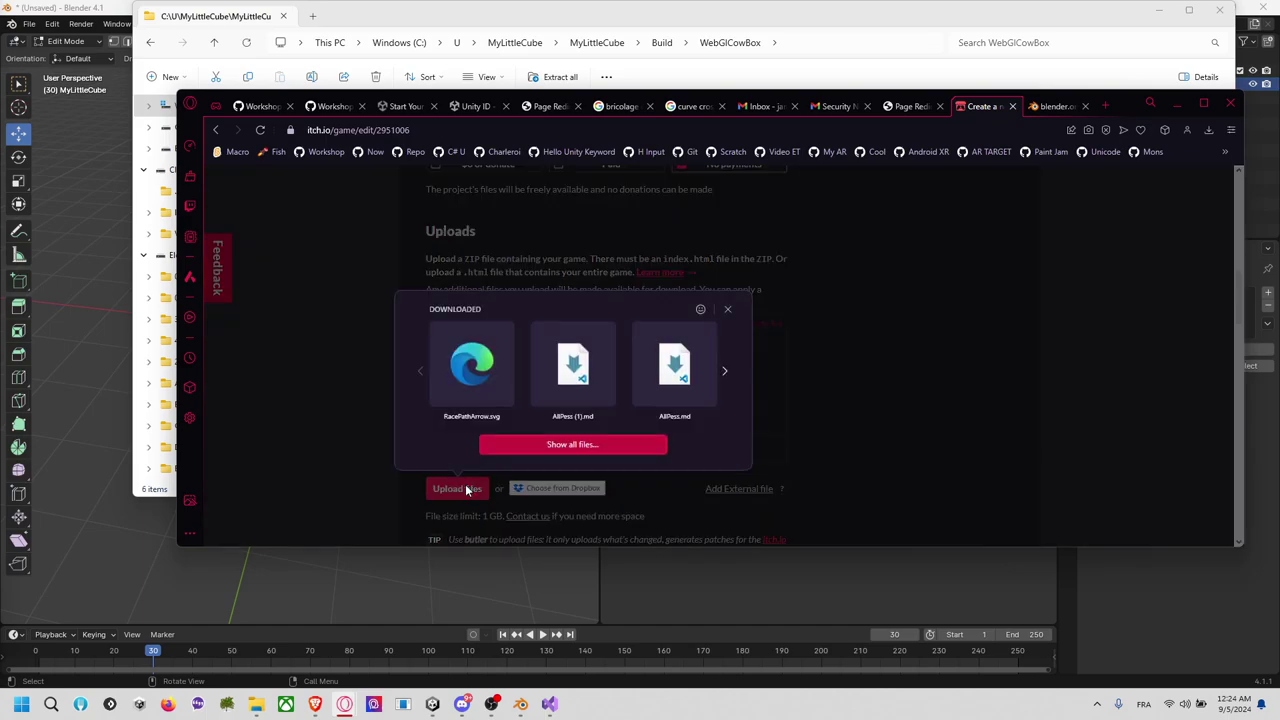
{"action": "left_click", "coordinate": [604, 440]}
{"action": "left_click", "coordinate": [808, 46]}
{"action": "left_click", "coordinate": [808, 48]}
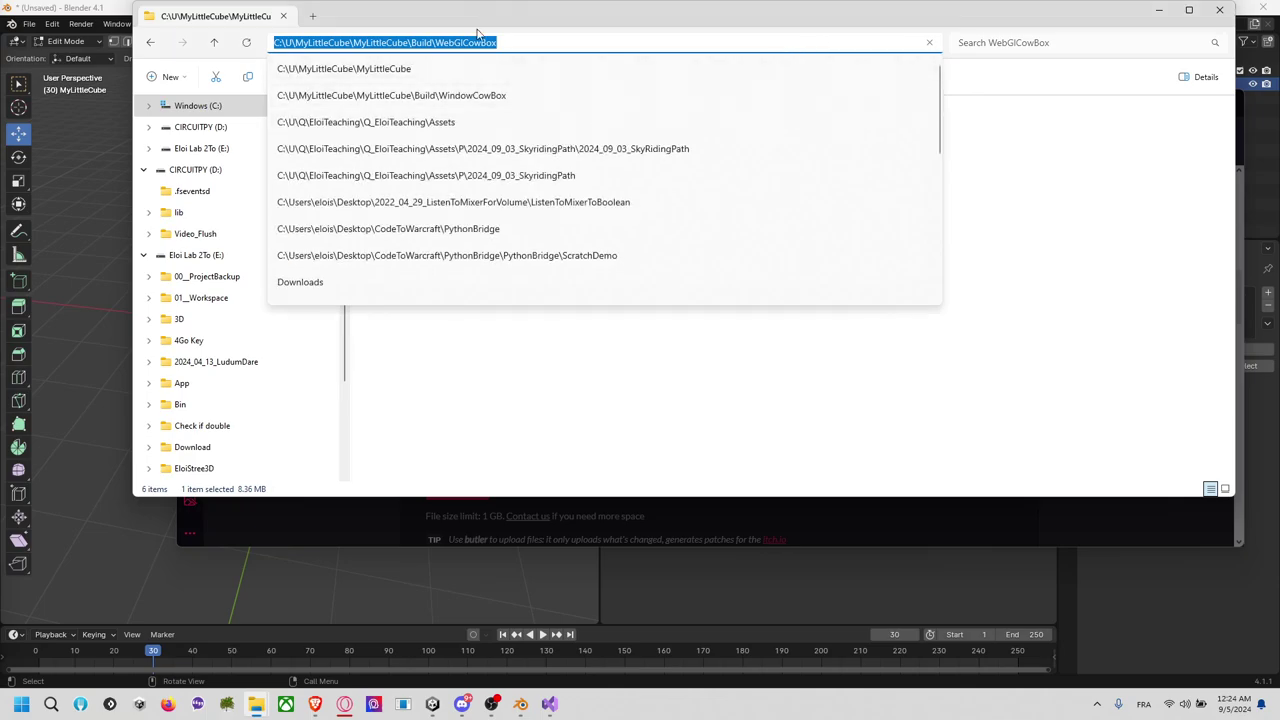
{"action": "key", "text": "alt+Tab"}
{"action": "left_click", "coordinate": [556, 124]}
{"action": "key", "text": "ctrl+v"}
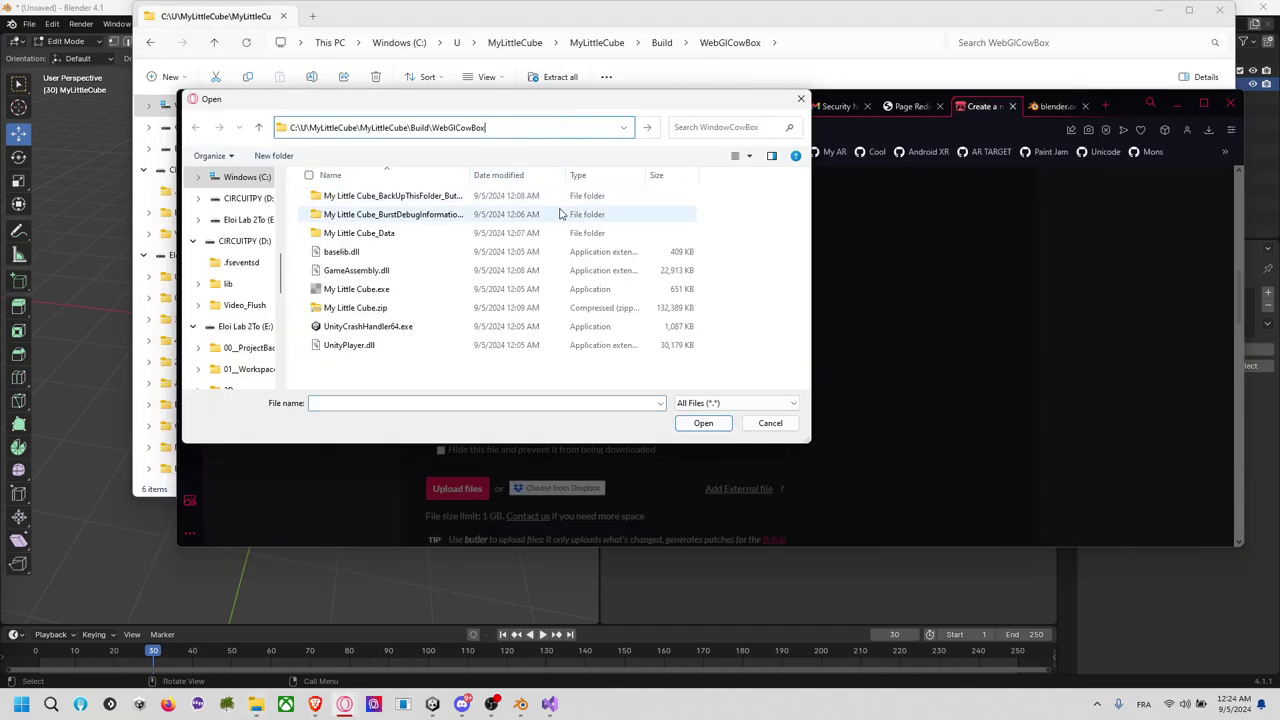
{"action": "key", "text": "Return"}
{"action": "left_click", "coordinate": [360, 289]}
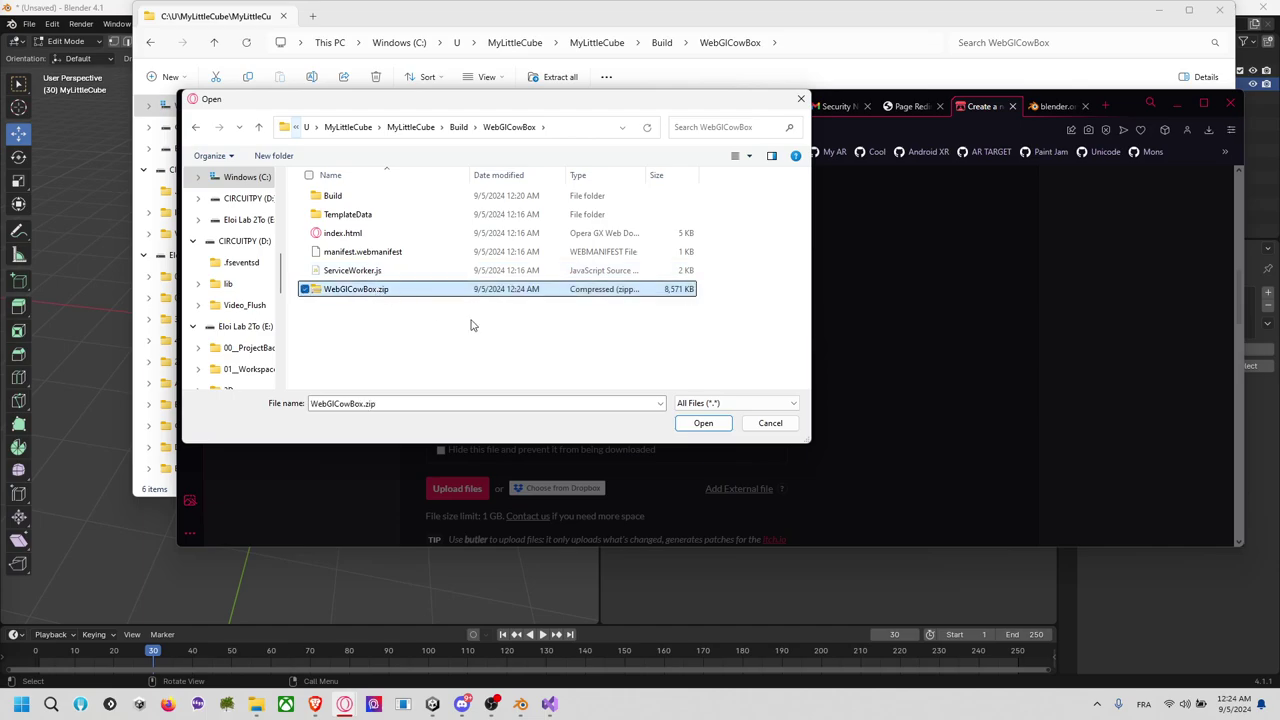
{"action": "left_click", "coordinate": [704, 423]}
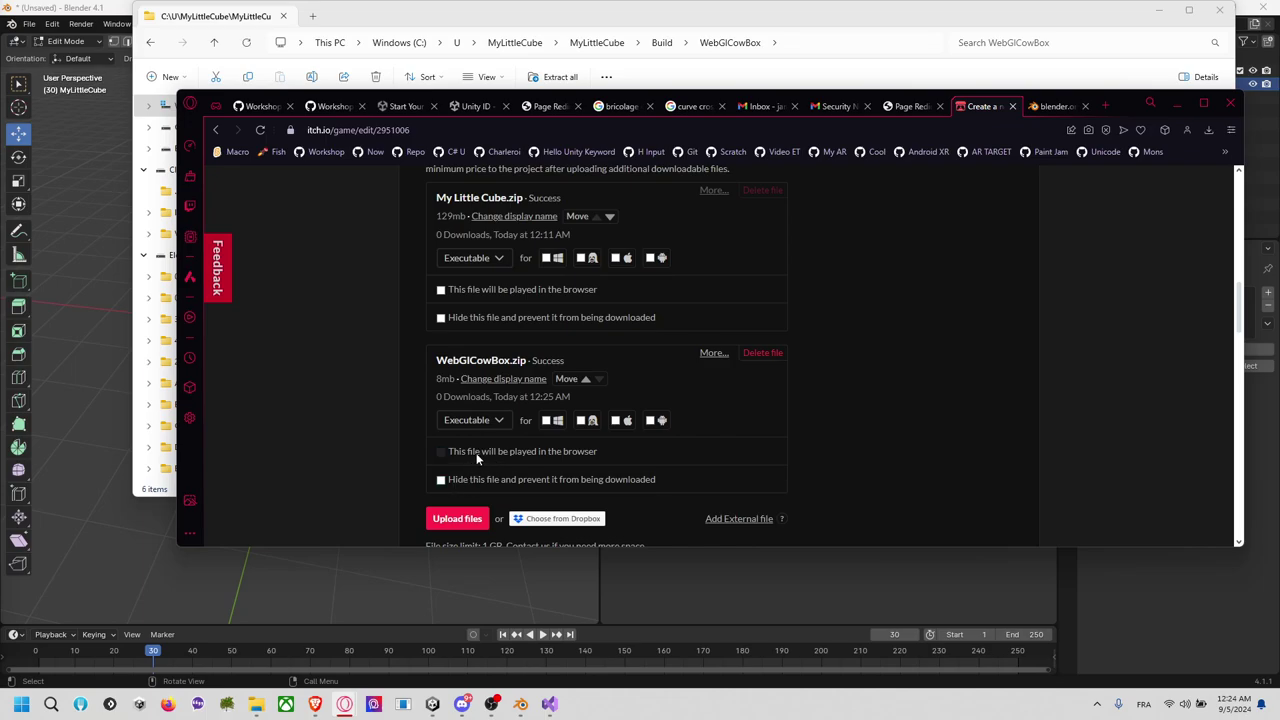
Step: Mark WebGlCowBox.zip as played in the browser, then save and view the page
{"action": "left_click", "coordinate": [442, 453]}
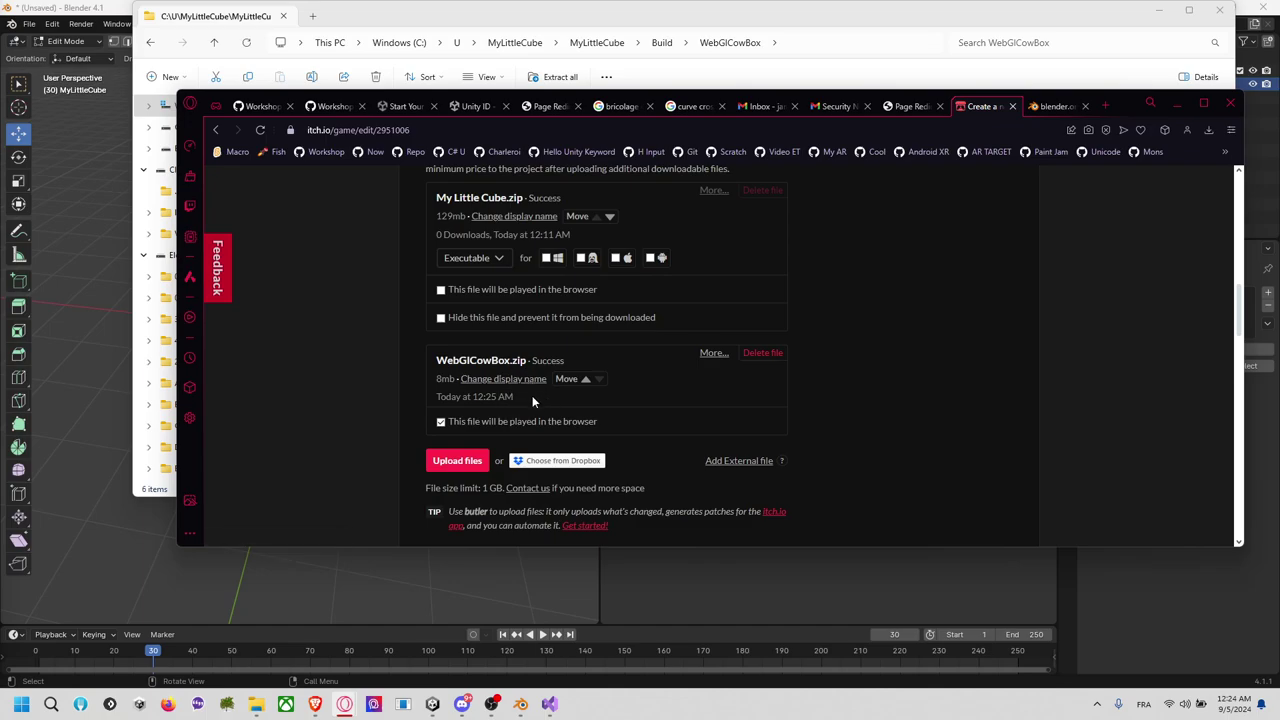
{"action": "scroll", "coordinate": [618, 382], "scroll_direction": "down", "scroll_amount": 1}
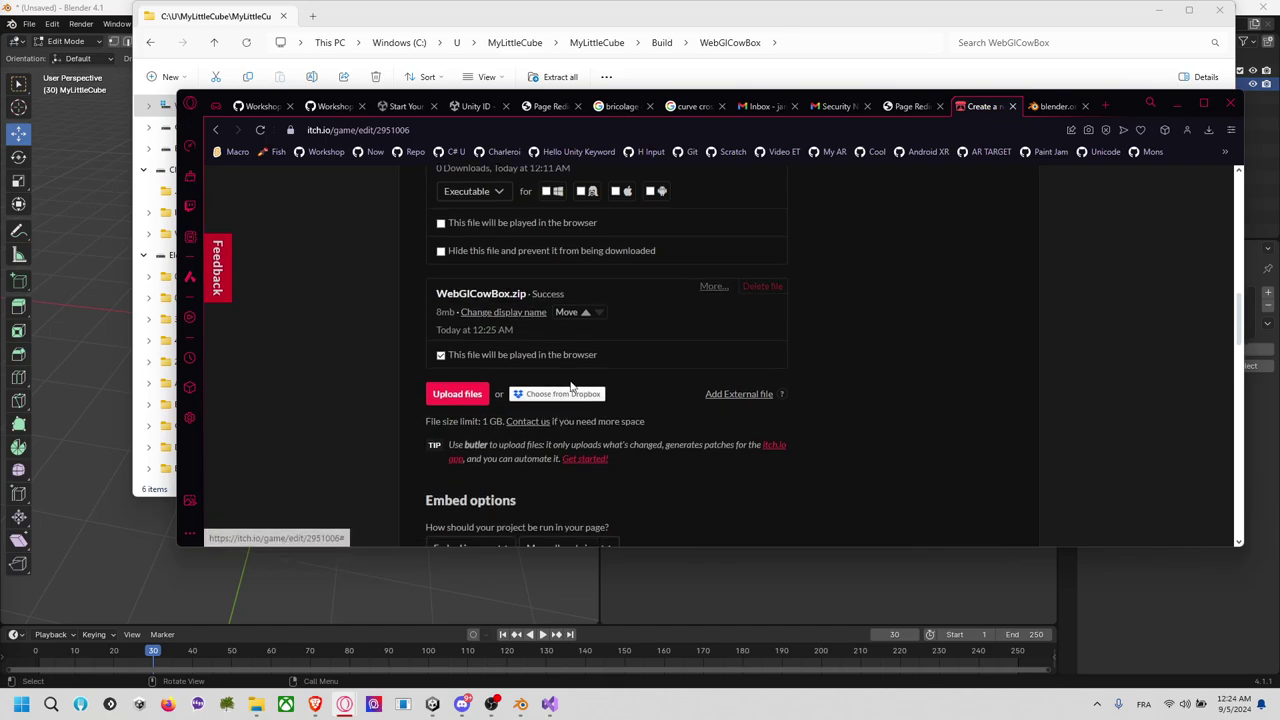
{"action": "scroll", "coordinate": [613, 337], "scroll_direction": "down", "scroll_amount": 3}
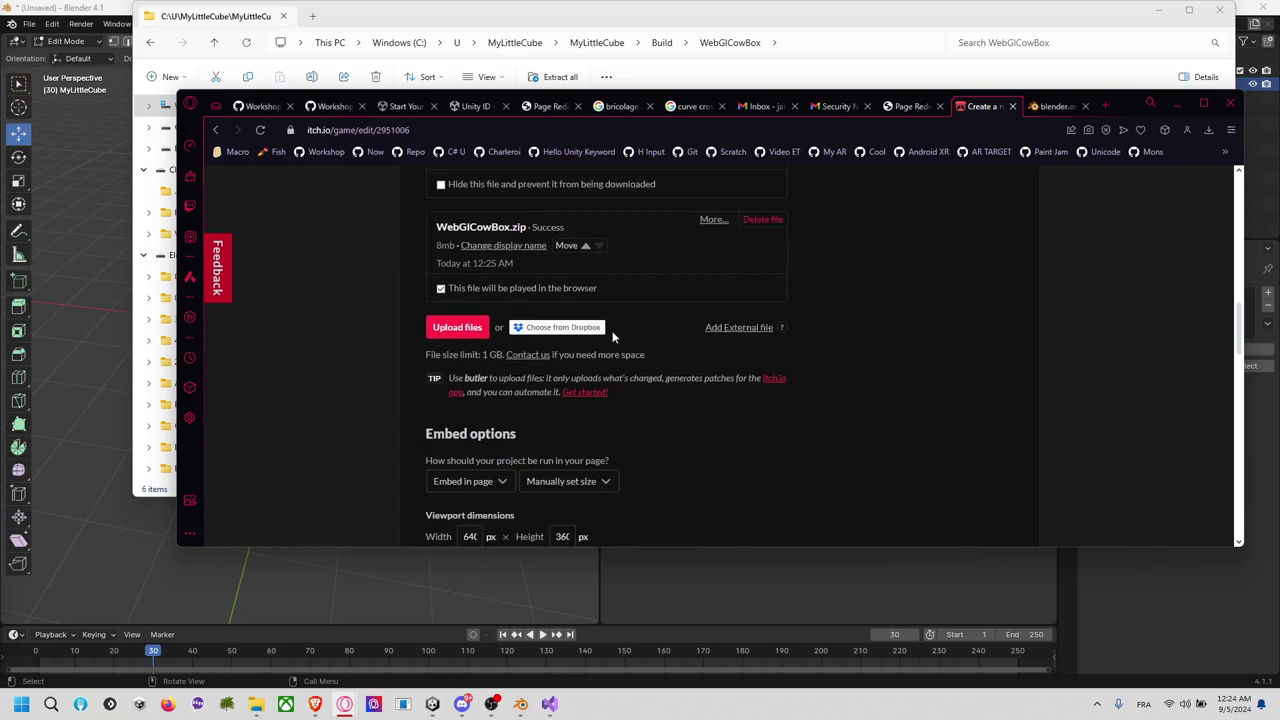
{"action": "scroll", "coordinate": [612, 338], "scroll_direction": "down", "scroll_amount": 10}
{"action": "scroll", "coordinate": [612, 340], "scroll_direction": "down", "scroll_amount": 5}
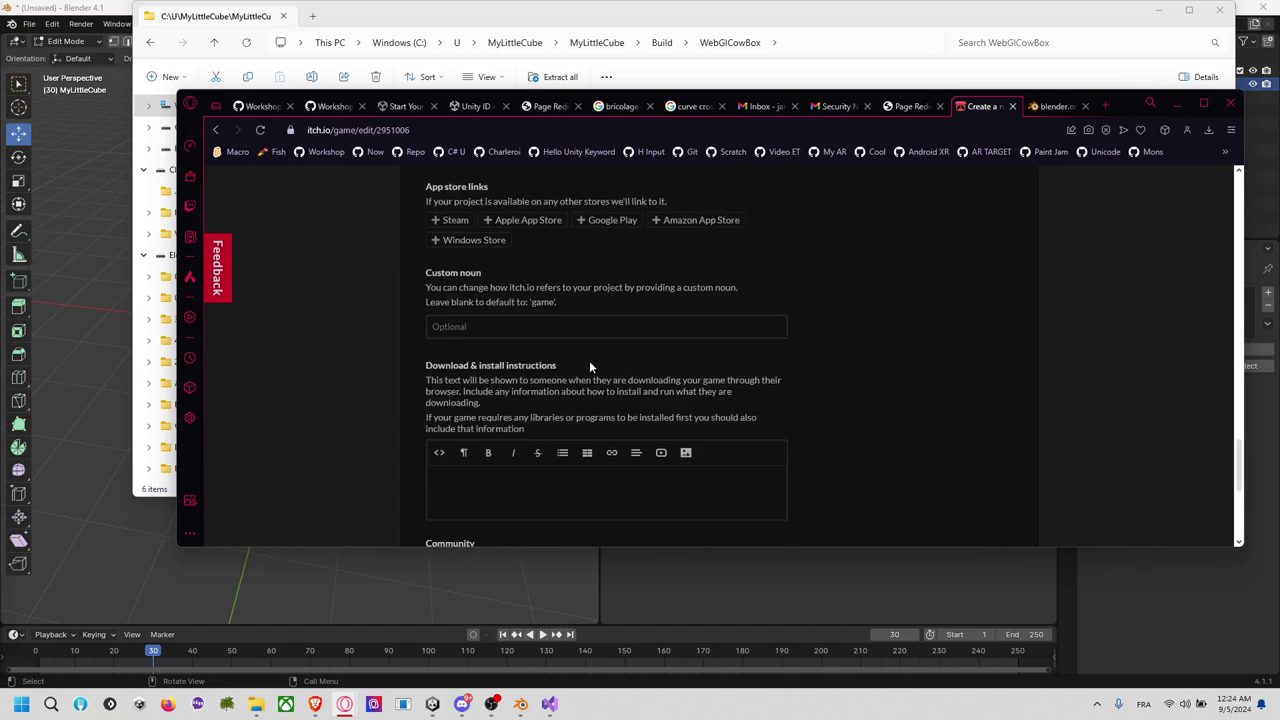
{"action": "scroll", "coordinate": [589, 360], "scroll_direction": "down", "scroll_amount": 5}
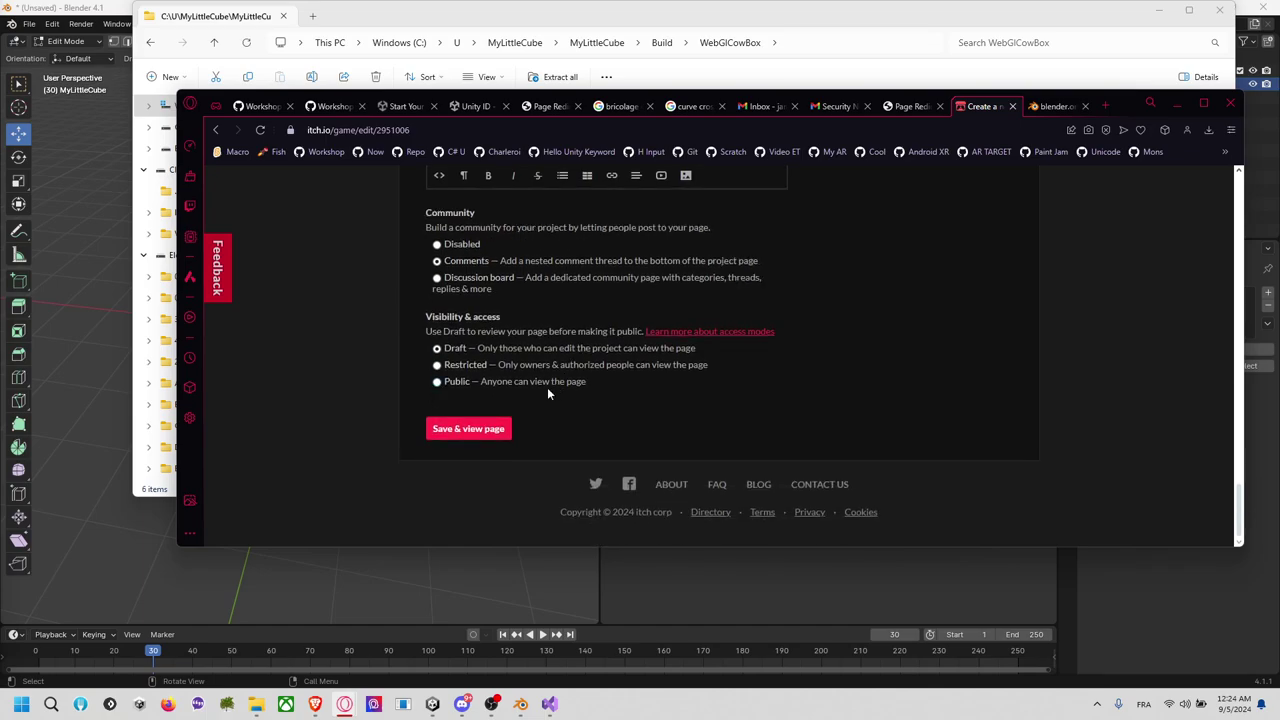
{"action": "left_click", "coordinate": [460, 428]}
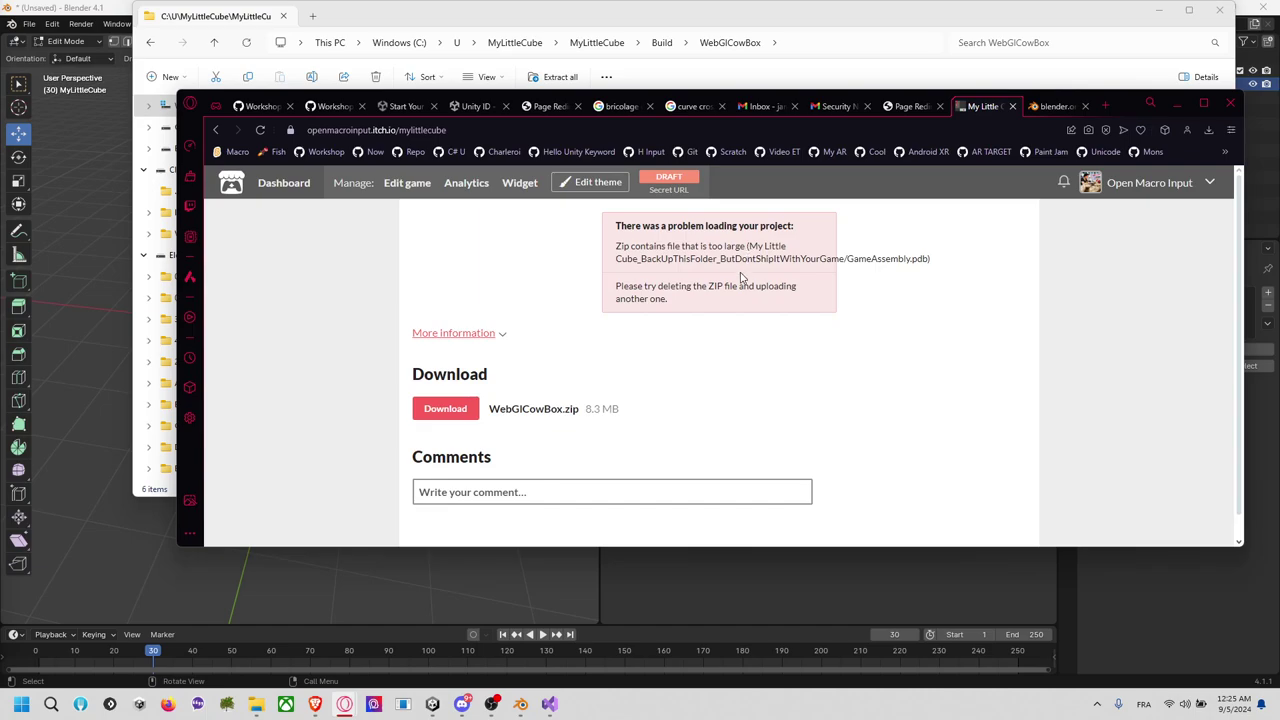
{"action": "scroll", "coordinate": [700, 314], "scroll_direction": "down", "scroll_amount": 1}
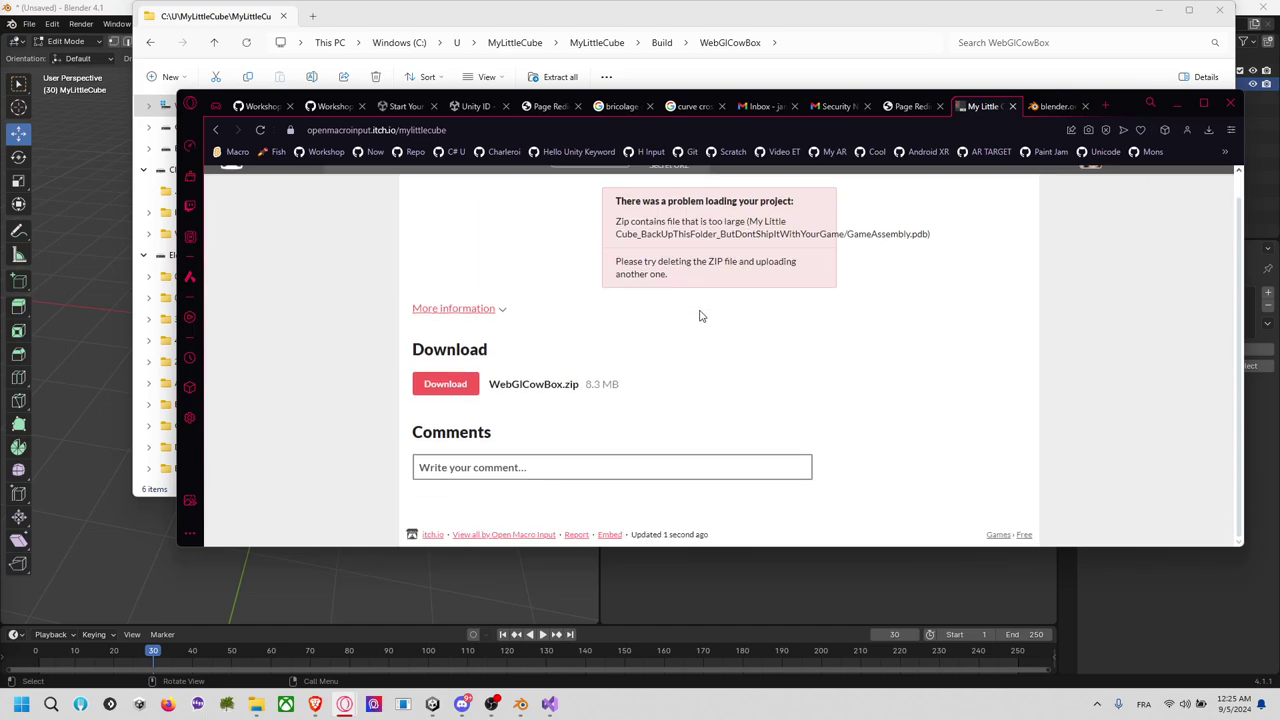
{"action": "scroll", "coordinate": [686, 326], "scroll_direction": "up", "scroll_amount": 1}
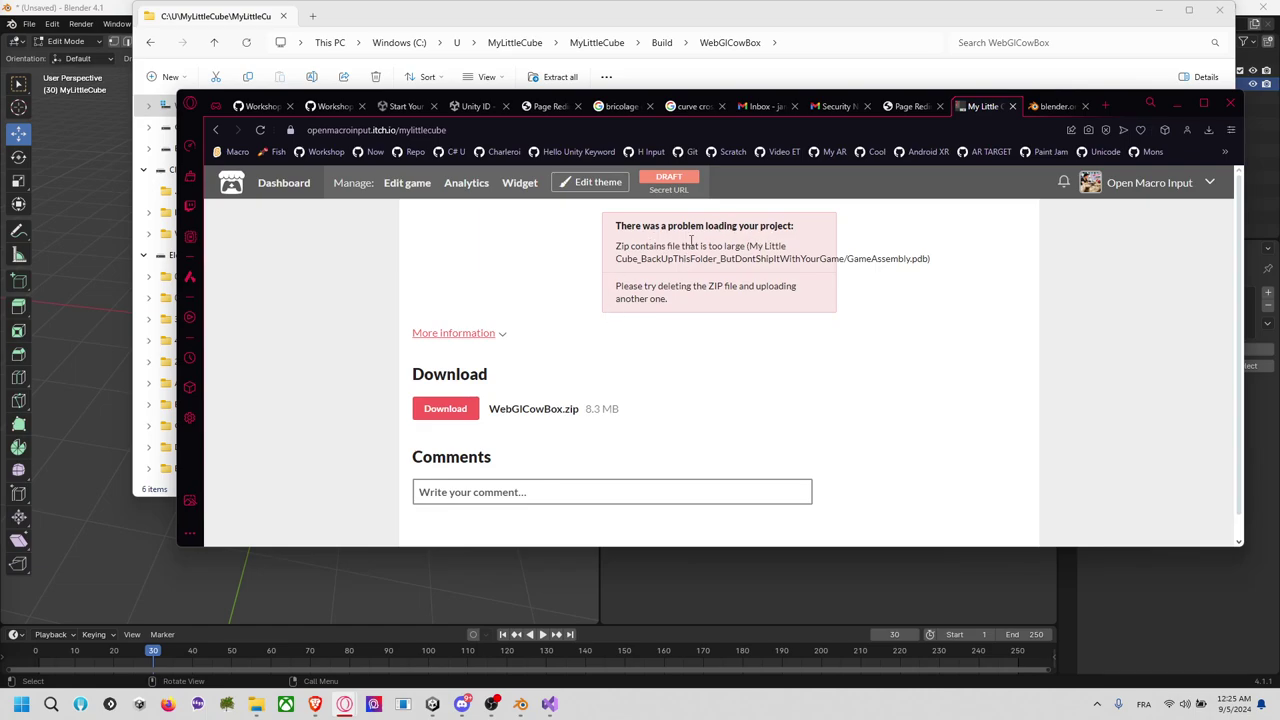
{"action": "left_click", "coordinate": [812, 29]}
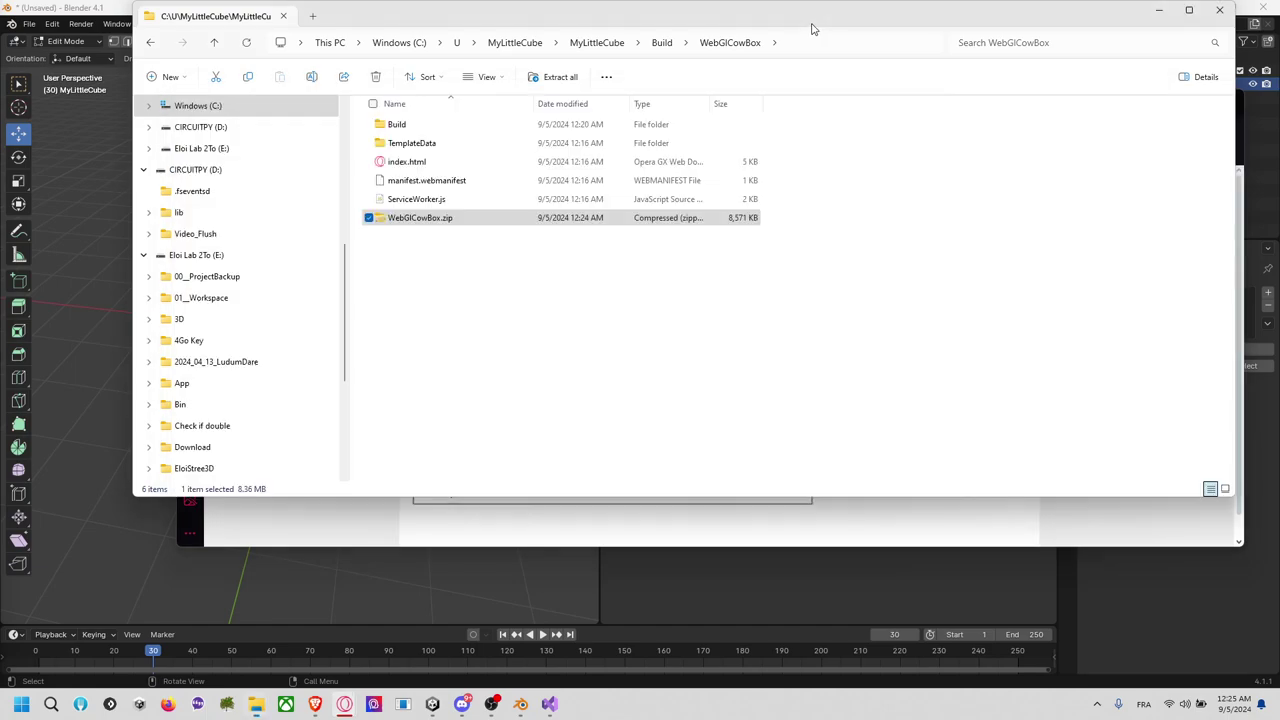
{"action": "double_click", "coordinate": [433, 127]}
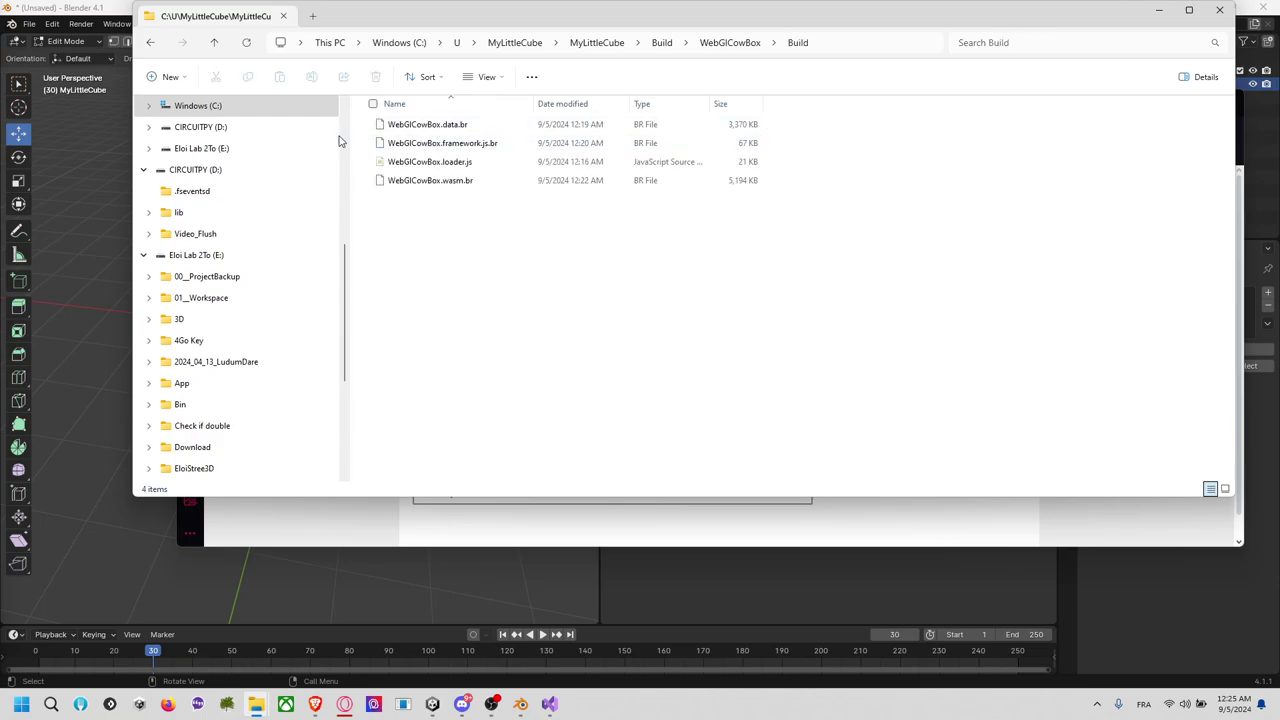
{"action": "left_click", "coordinate": [155, 45]}
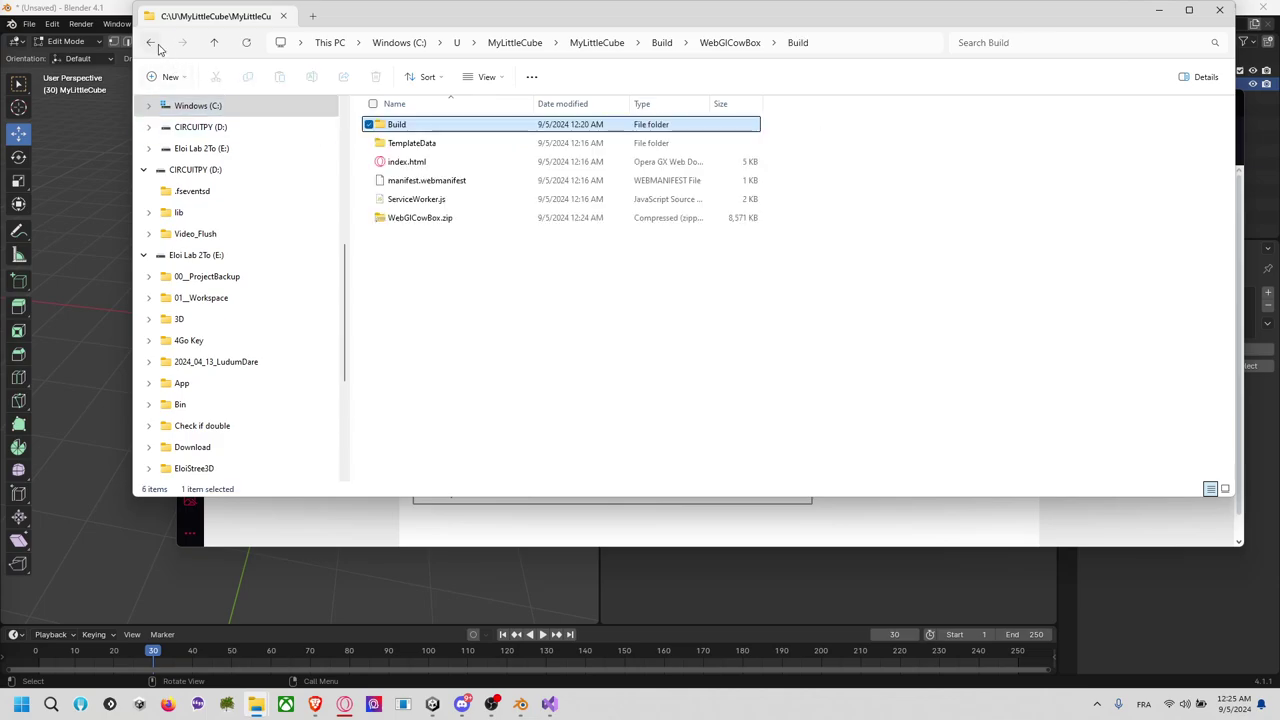
{"action": "left_click", "coordinate": [428, 221]}
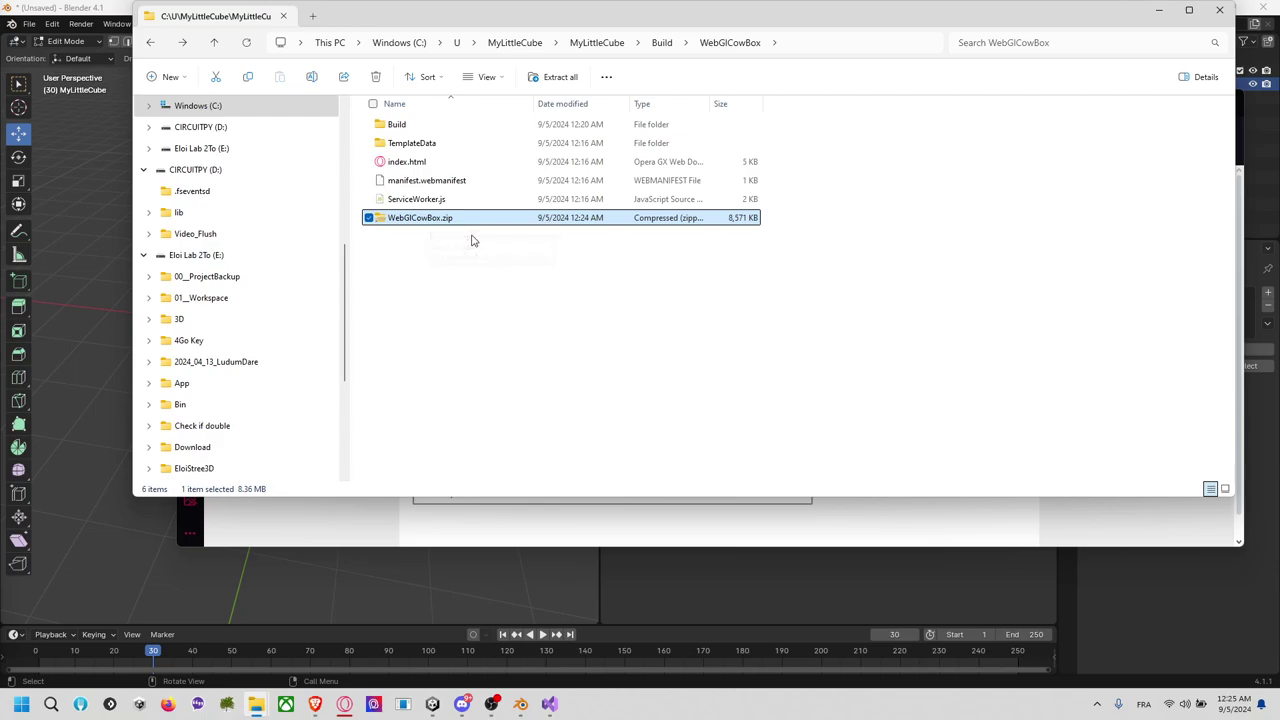
{"action": "left_click", "coordinate": [563, 540]}
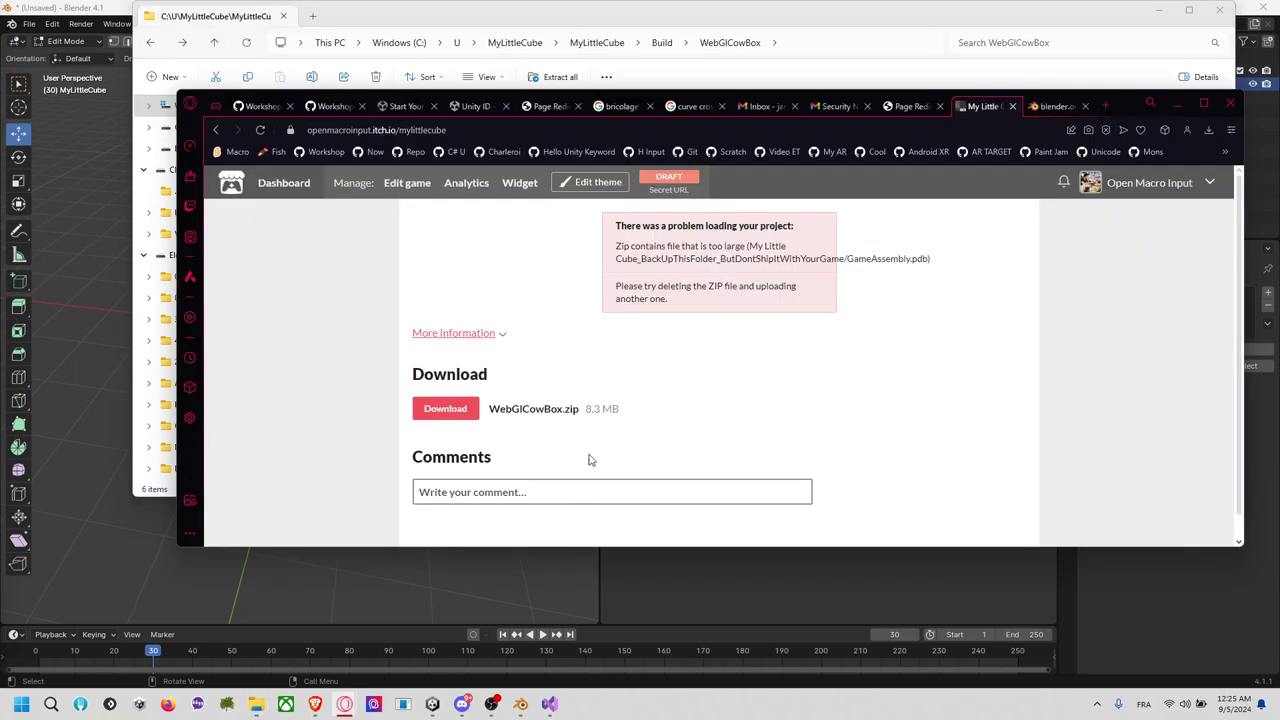
{"action": "scroll", "coordinate": [590, 352], "scroll_direction": "down", "scroll_amount": 1}
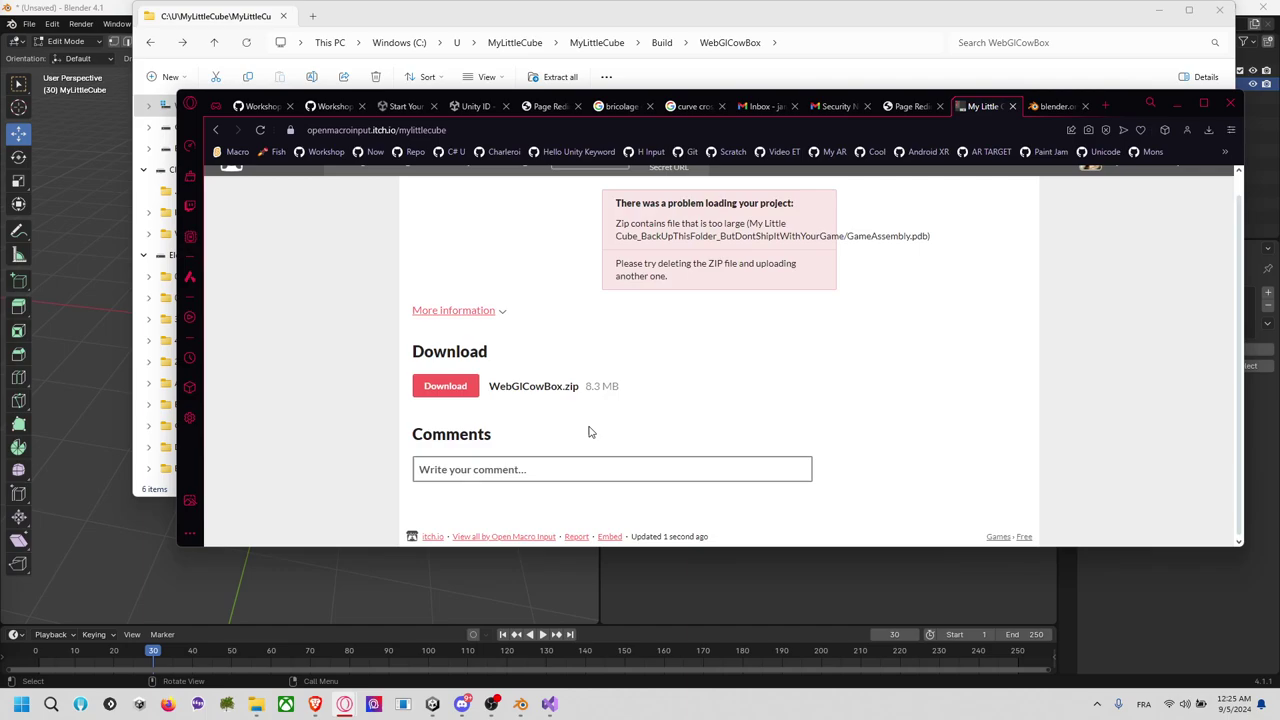
{"action": "scroll", "coordinate": [590, 432], "scroll_direction": "up", "scroll_amount": 1}
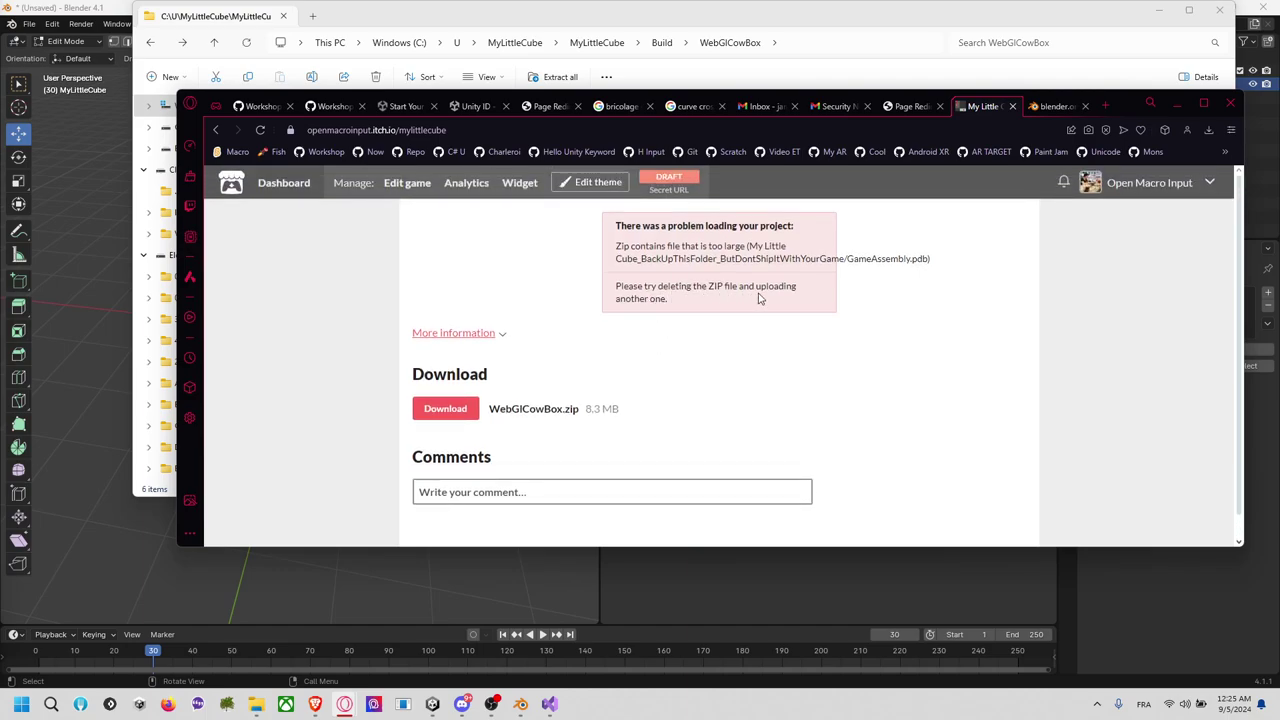
Step: On the edit page, switch browser play from My Little Cube.zip to WebGlCowBox.zip
{"action": "left_click", "coordinate": [216, 131]}
{"action": "scroll", "coordinate": [525, 329], "scroll_direction": "down", "scroll_amount": 2}
{"action": "scroll", "coordinate": [530, 326], "scroll_direction": "down", "scroll_amount": 3}
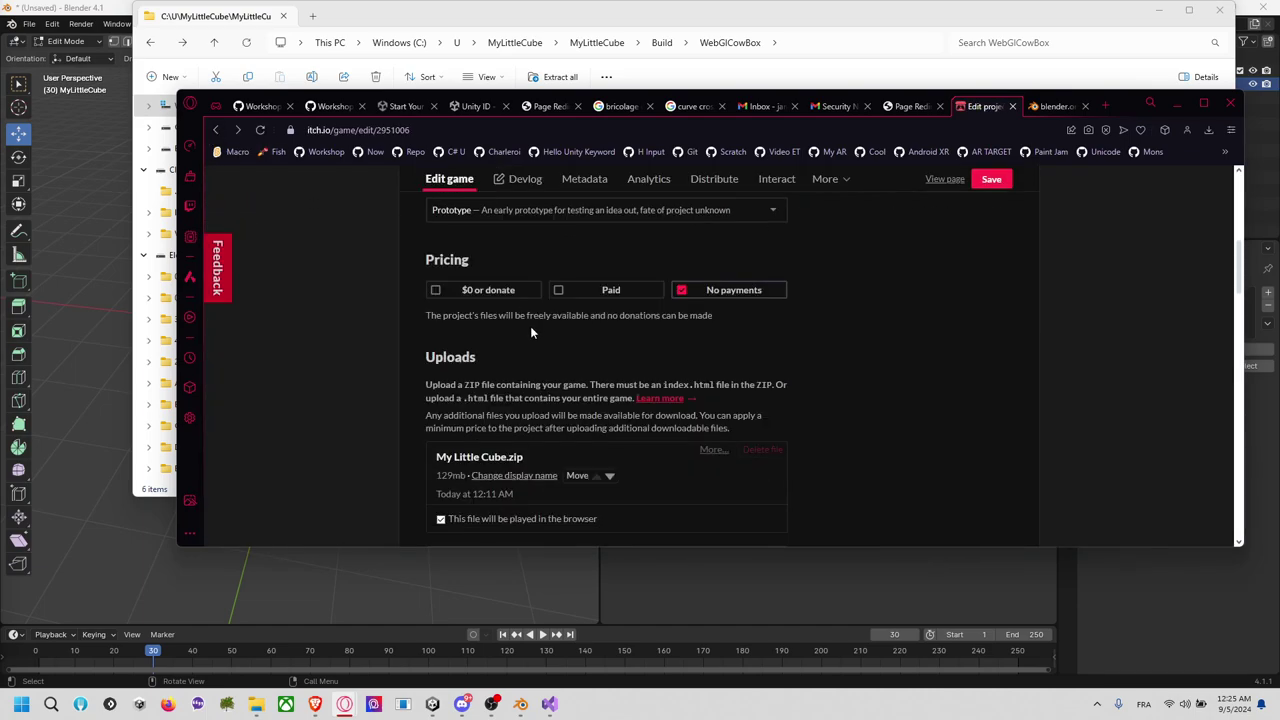
{"action": "scroll", "coordinate": [533, 329], "scroll_direction": "up", "scroll_amount": 2}
{"action": "scroll", "coordinate": [533, 329], "scroll_direction": "up", "scroll_amount": 2}
{"action": "scroll", "coordinate": [533, 329], "scroll_direction": "down", "scroll_amount": 4}
{"action": "scroll", "coordinate": [533, 329], "scroll_direction": "down", "scroll_amount": 2}
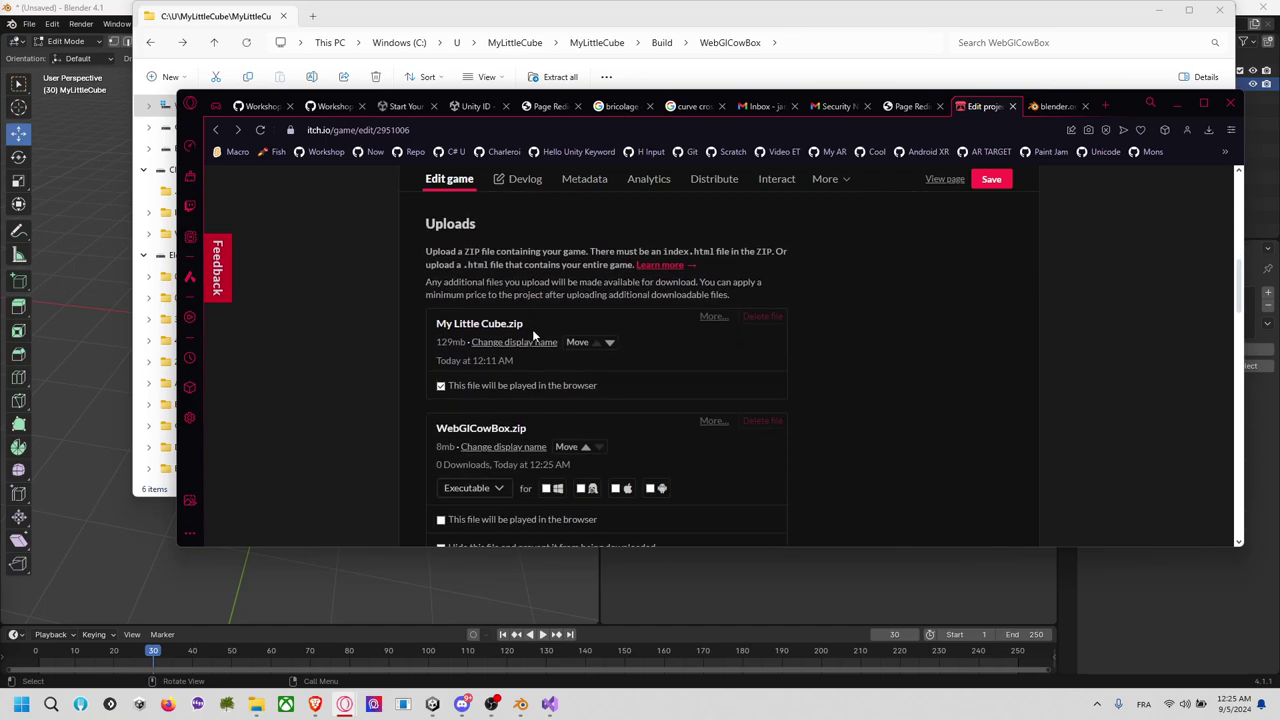
{"action": "scroll", "coordinate": [545, 336], "scroll_direction": "down", "scroll_amount": 1}
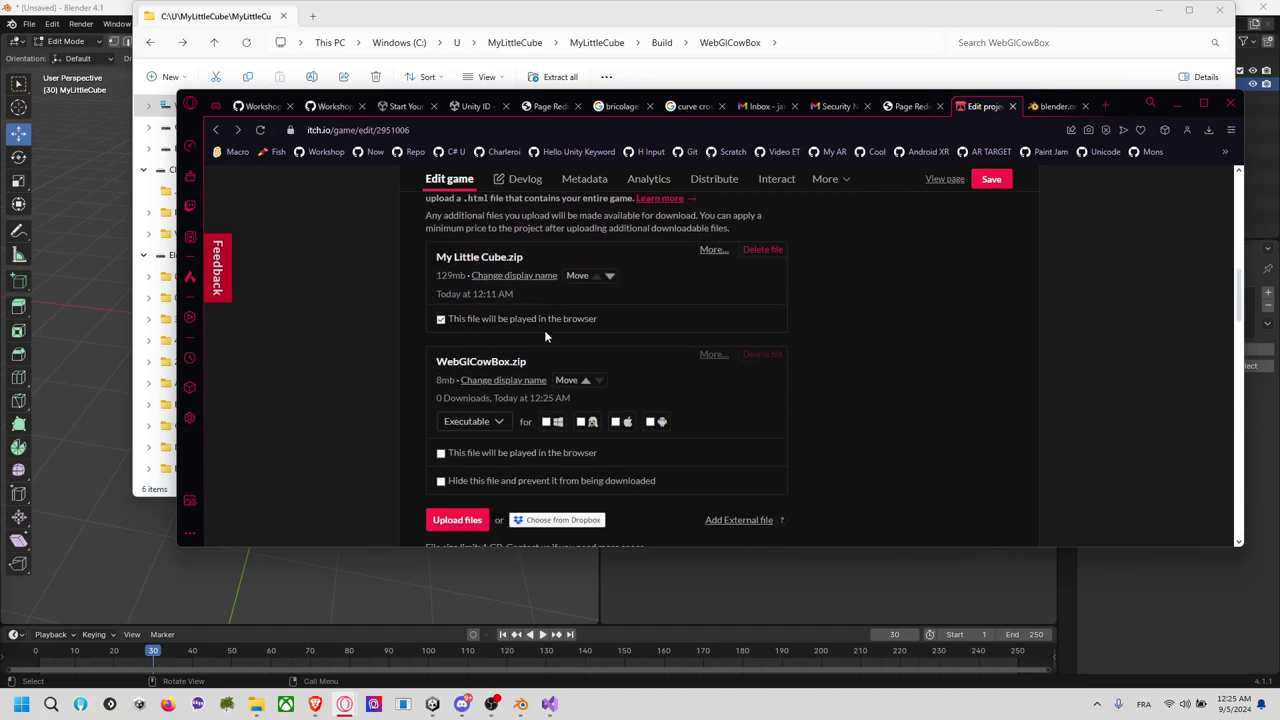
{"action": "left_click", "coordinate": [441, 319]}
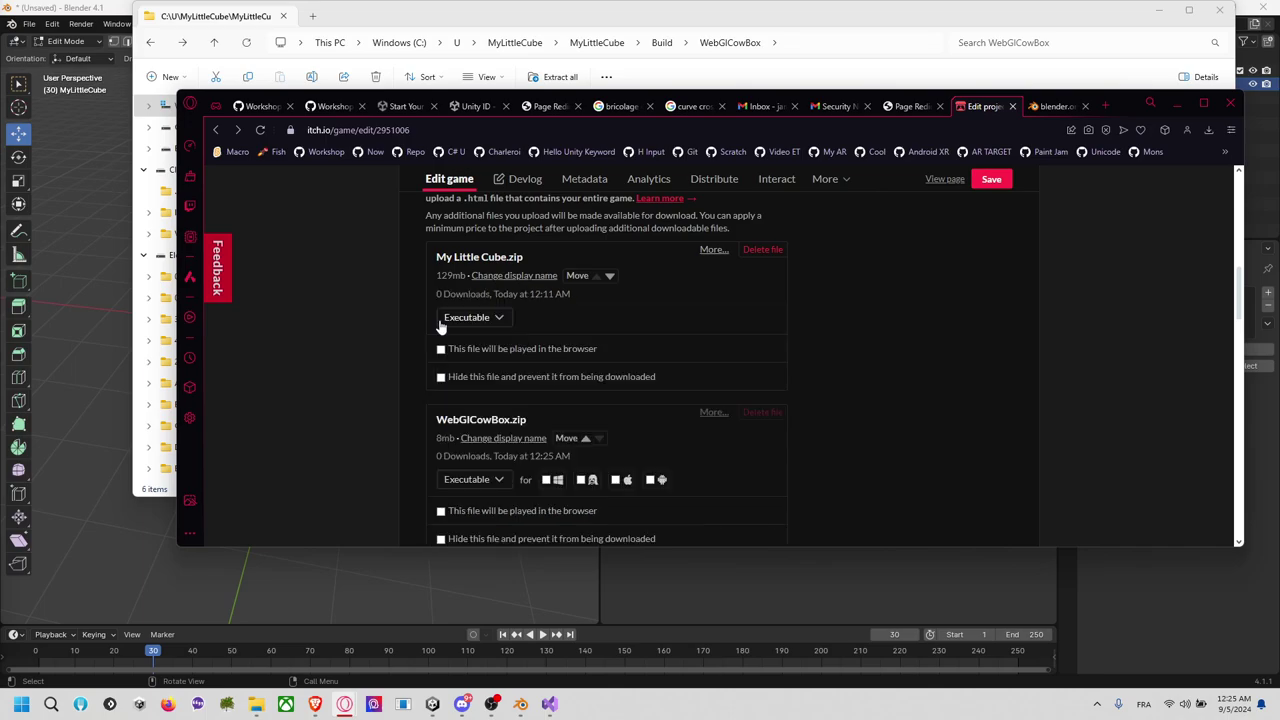
{"action": "scroll", "coordinate": [461, 322], "scroll_direction": "down", "scroll_amount": 2}
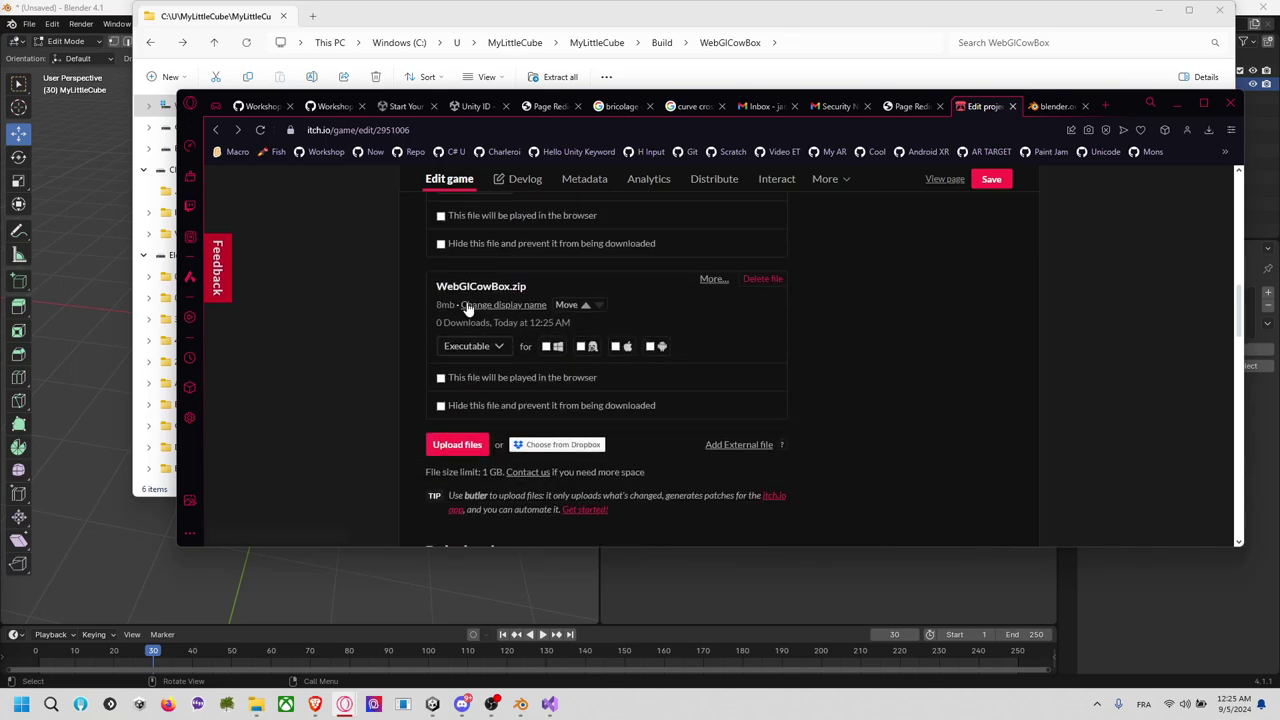
{"action": "left_click", "coordinate": [441, 377]}
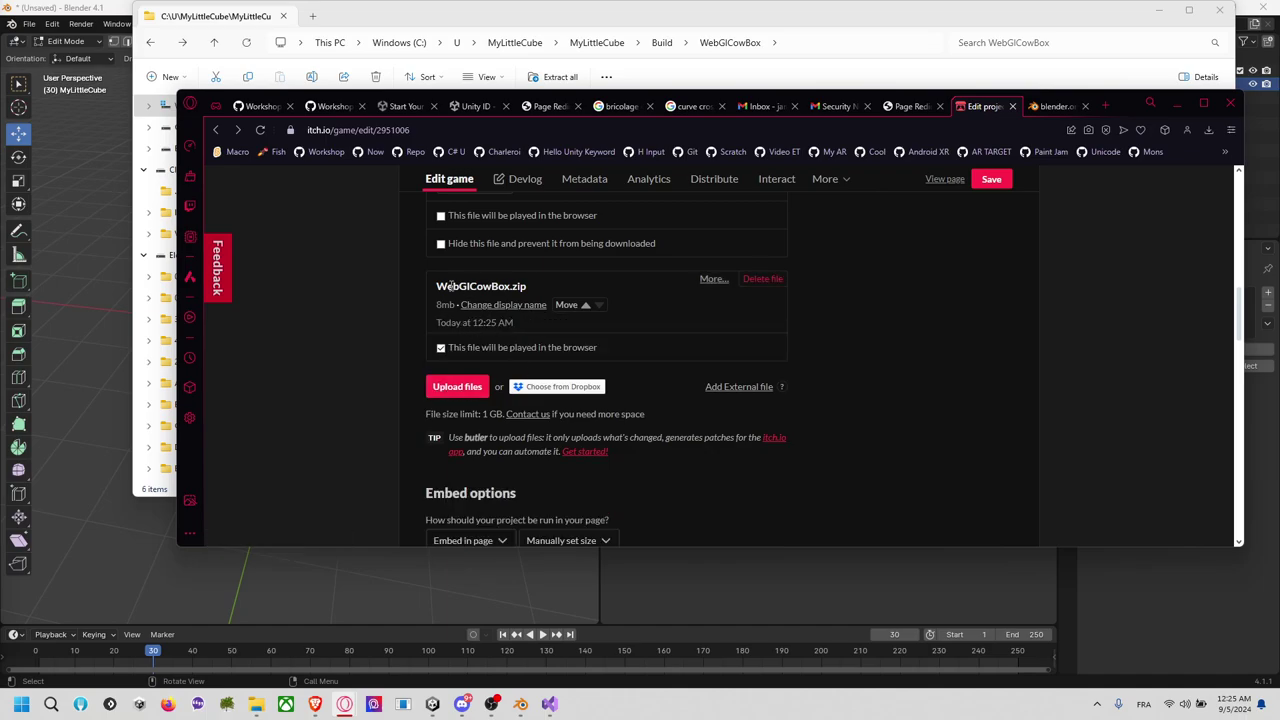
Step: Set visibility to Public, save, and open the game's public page
{"action": "scroll", "coordinate": [542, 289], "scroll_direction": "down", "scroll_amount": 5}
{"action": "scroll", "coordinate": [520, 398], "scroll_direction": "up", "scroll_amount": 3}
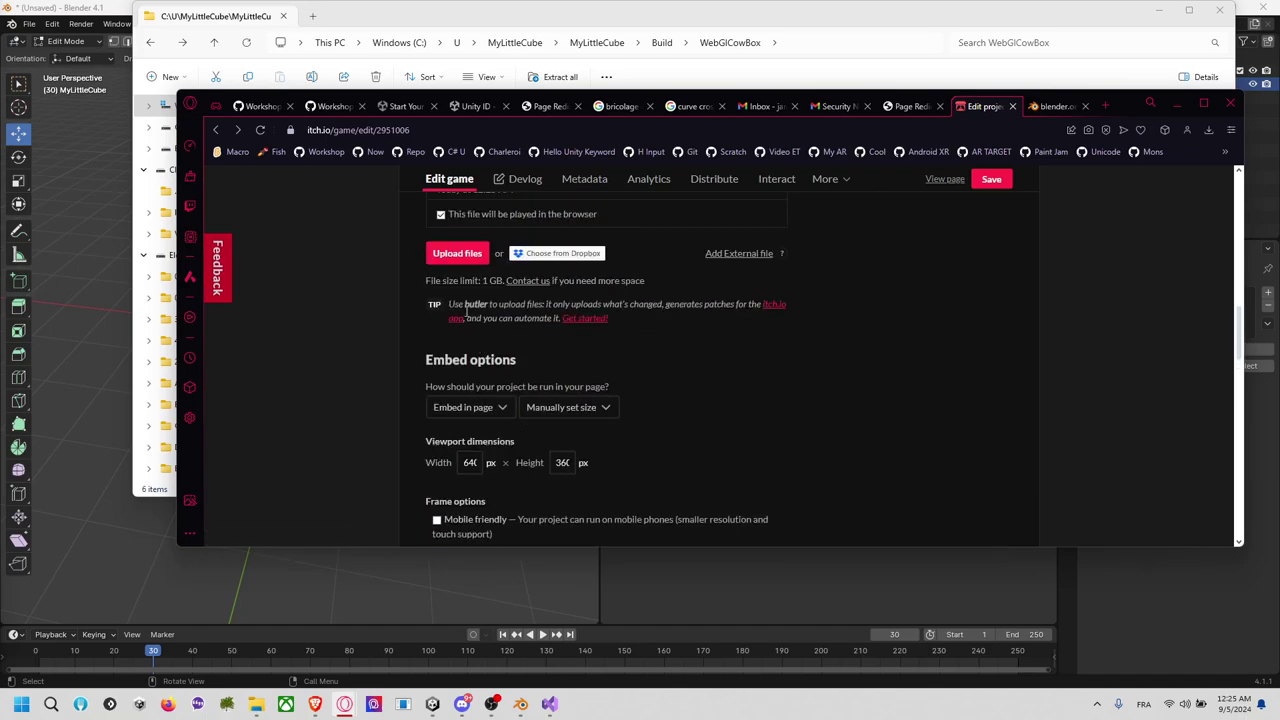
{"action": "scroll", "coordinate": [484, 291], "scroll_direction": "up", "scroll_amount": 3}
{"action": "scroll", "coordinate": [480, 269], "scroll_direction": "up", "scroll_amount": 1}
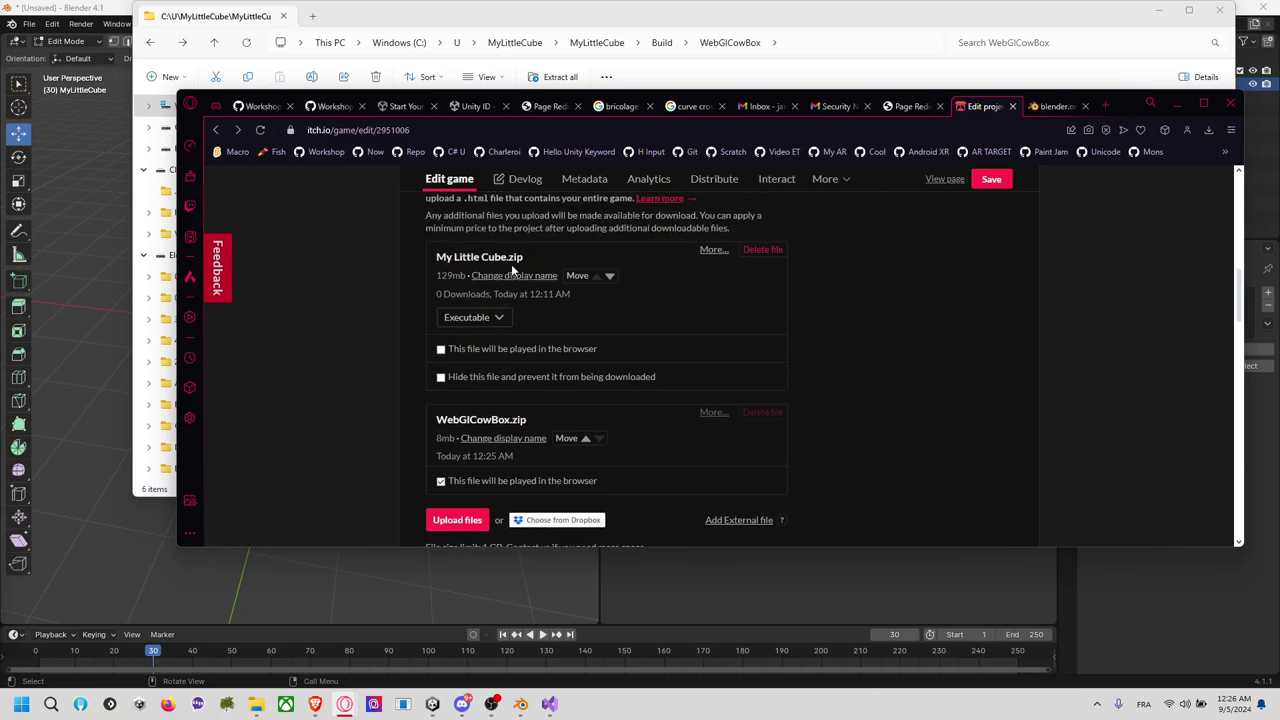
{"action": "scroll", "coordinate": [437, 437], "scroll_direction": "down", "scroll_amount": 2}
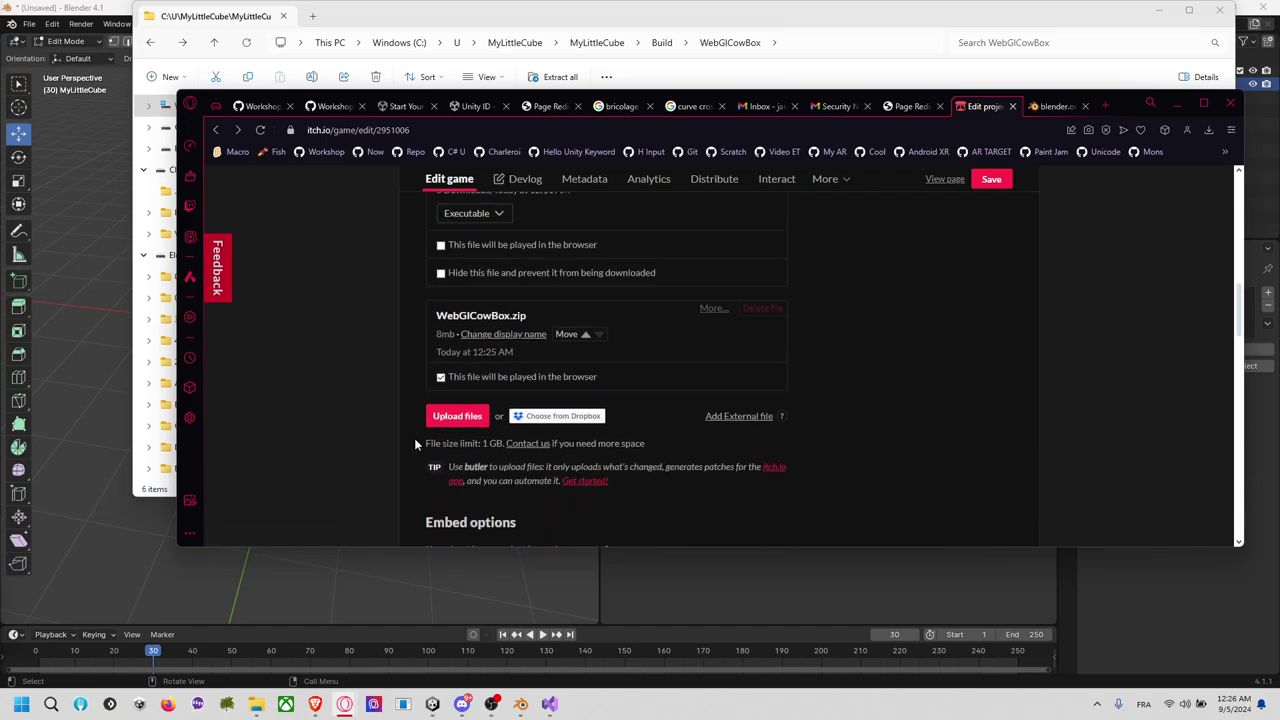
{"action": "scroll", "coordinate": [414, 438], "scroll_direction": "down", "scroll_amount": 2}
{"action": "scroll", "coordinate": [457, 409], "scroll_direction": "down", "scroll_amount": 5}
{"action": "scroll", "coordinate": [448, 416], "scroll_direction": "down", "scroll_amount": 1}
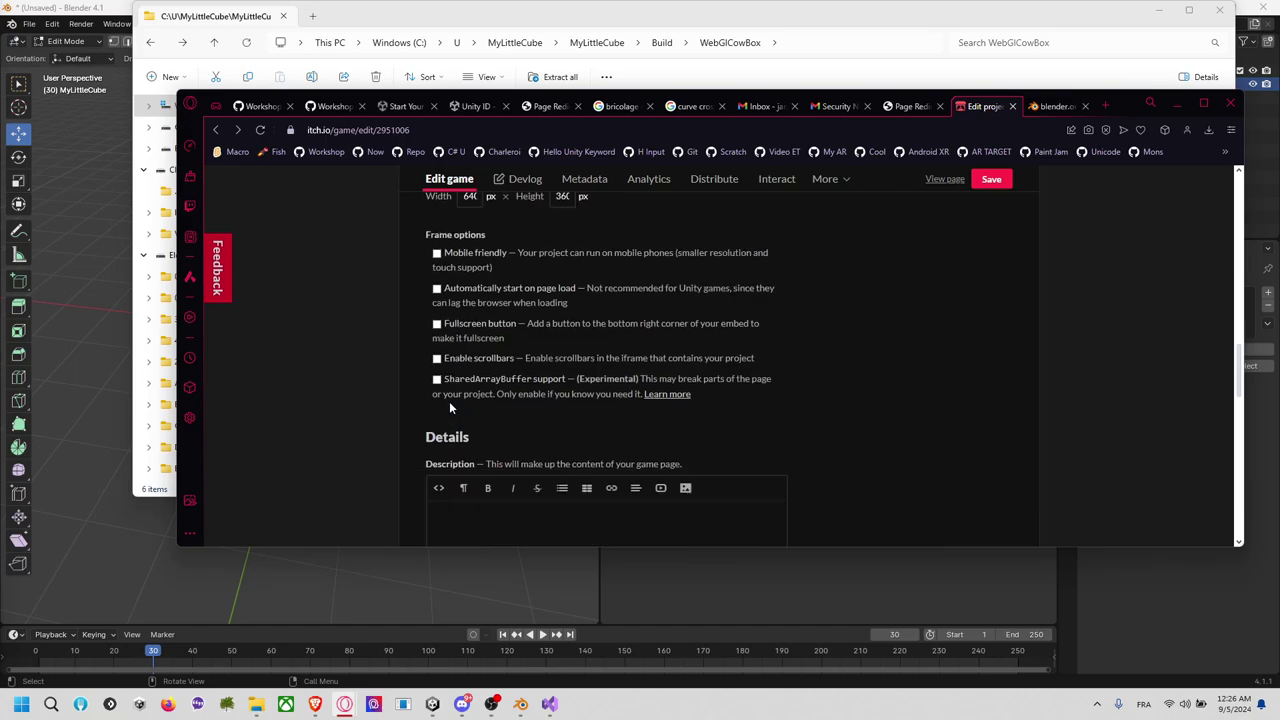
{"action": "scroll", "coordinate": [427, 321], "scroll_direction": "down", "scroll_amount": 4}
{"action": "scroll", "coordinate": [423, 320], "scroll_direction": "down", "scroll_amount": 3}
{"action": "scroll", "coordinate": [417, 346], "scroll_direction": "down", "scroll_amount": 5}
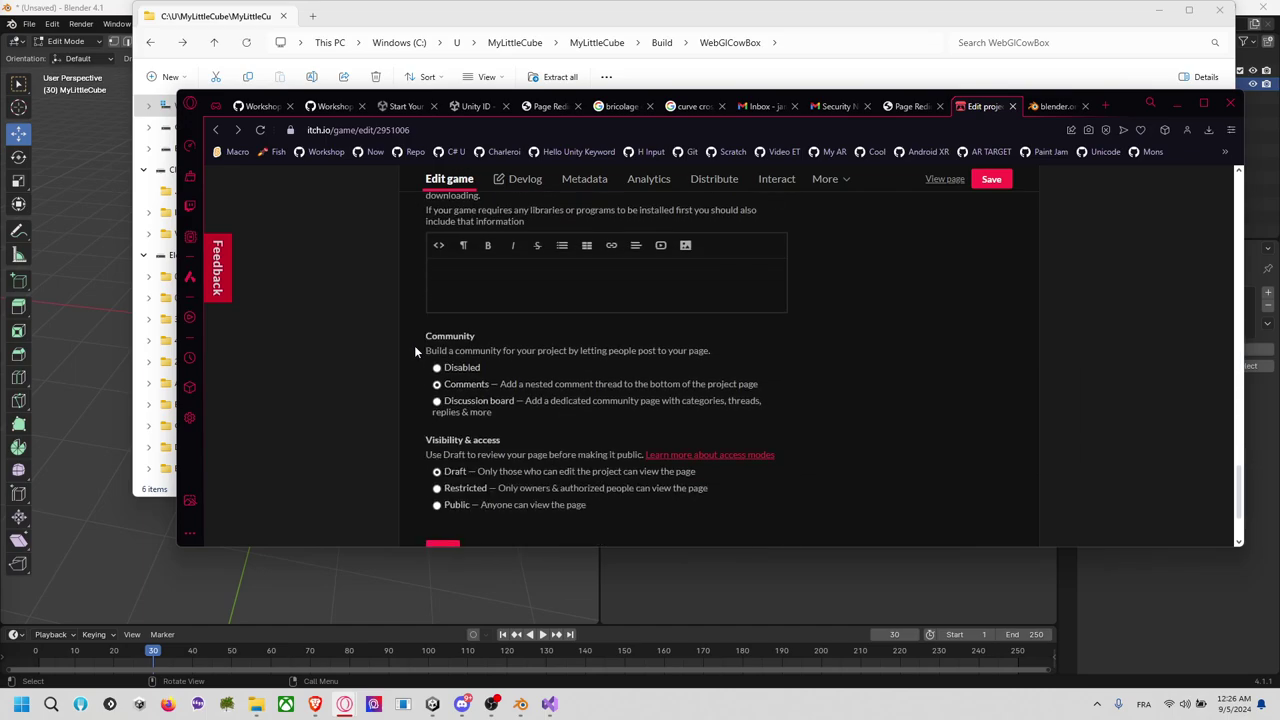
{"action": "scroll", "coordinate": [416, 346], "scroll_direction": "down", "scroll_amount": 2}
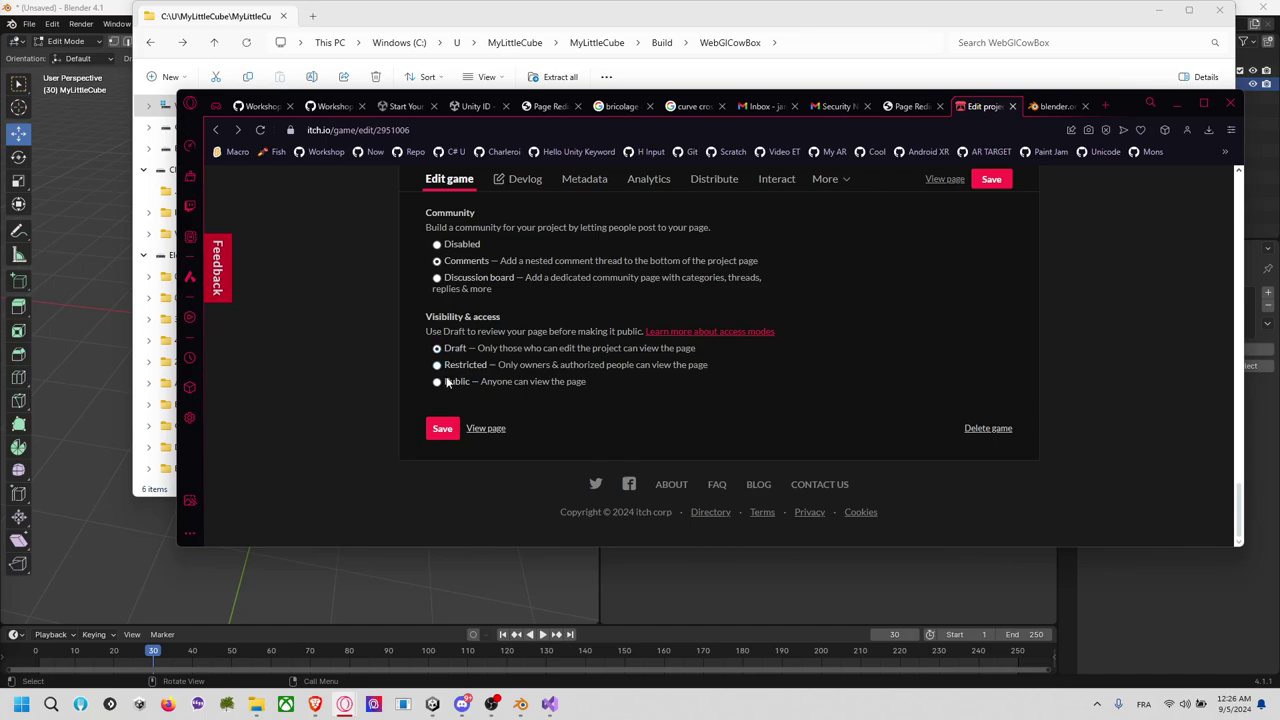
{"action": "left_click", "coordinate": [437, 384]}
{"action": "left_click", "coordinate": [443, 438]}
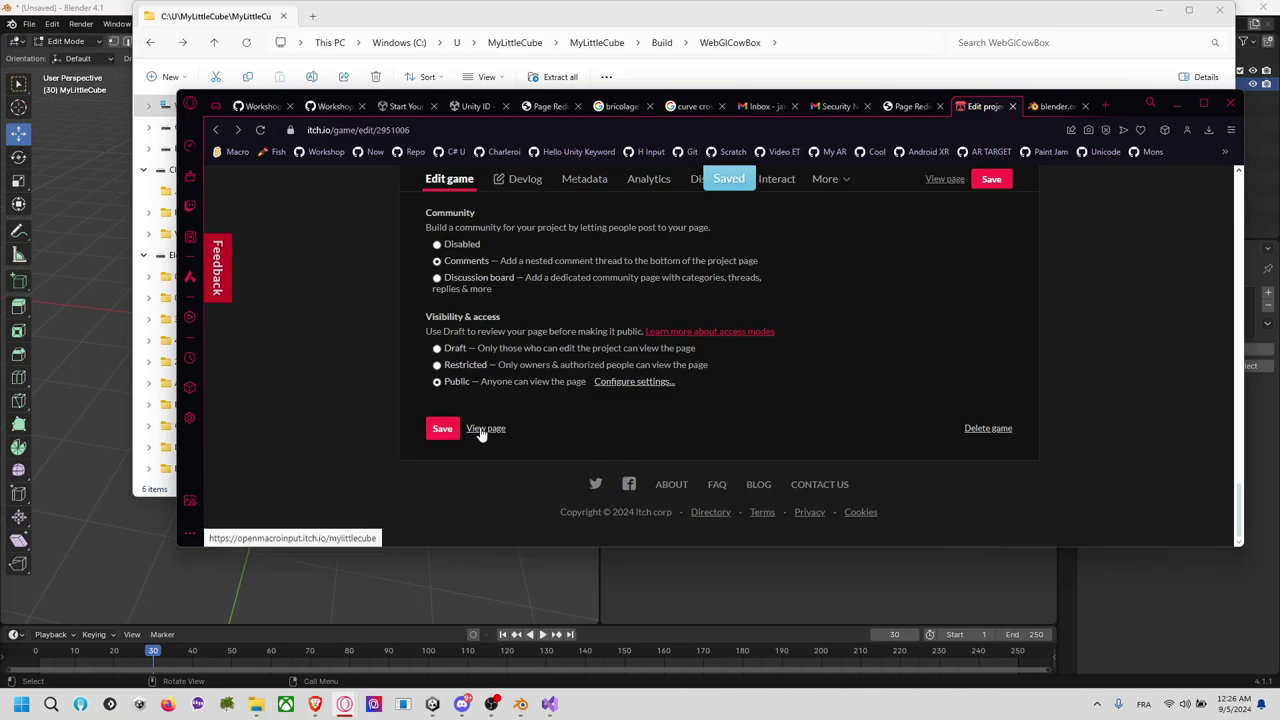
{"action": "left_click", "coordinate": [484, 429]}
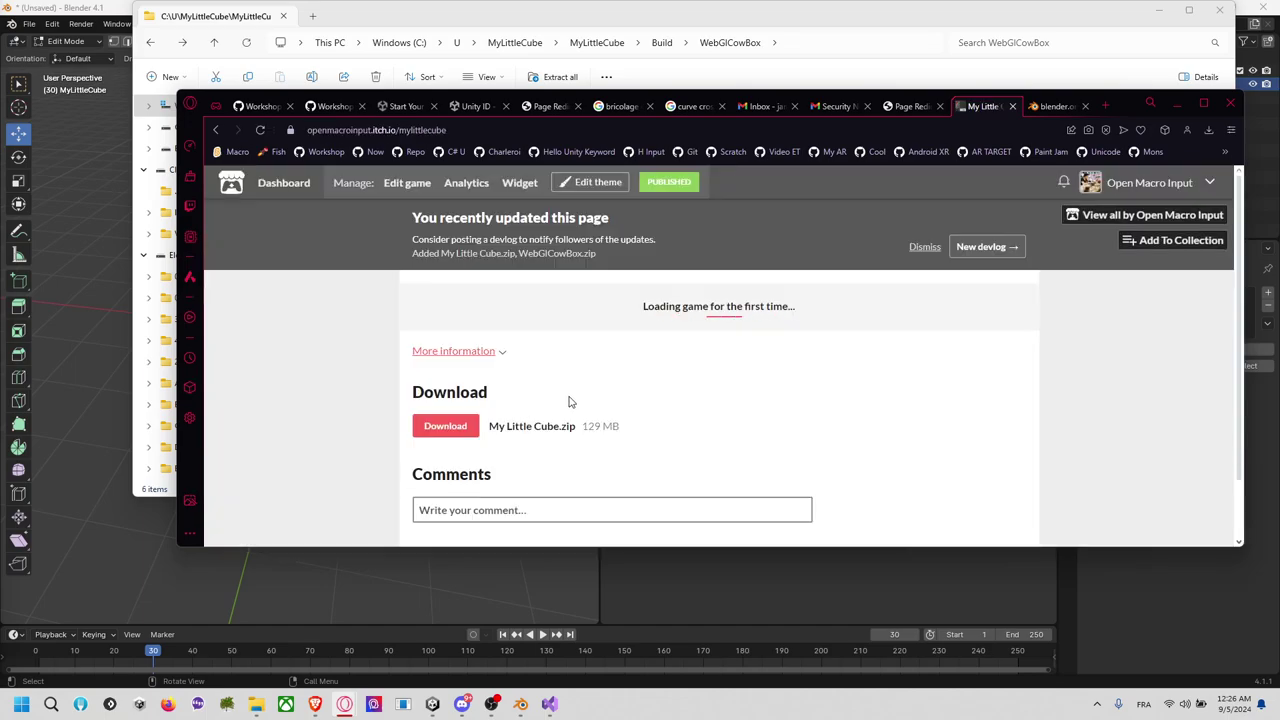
Step: Run My Little Cube in the browser and watch the red cube spin
{"action": "scroll", "coordinate": [660, 400], "scroll_direction": "down", "scroll_amount": 1}
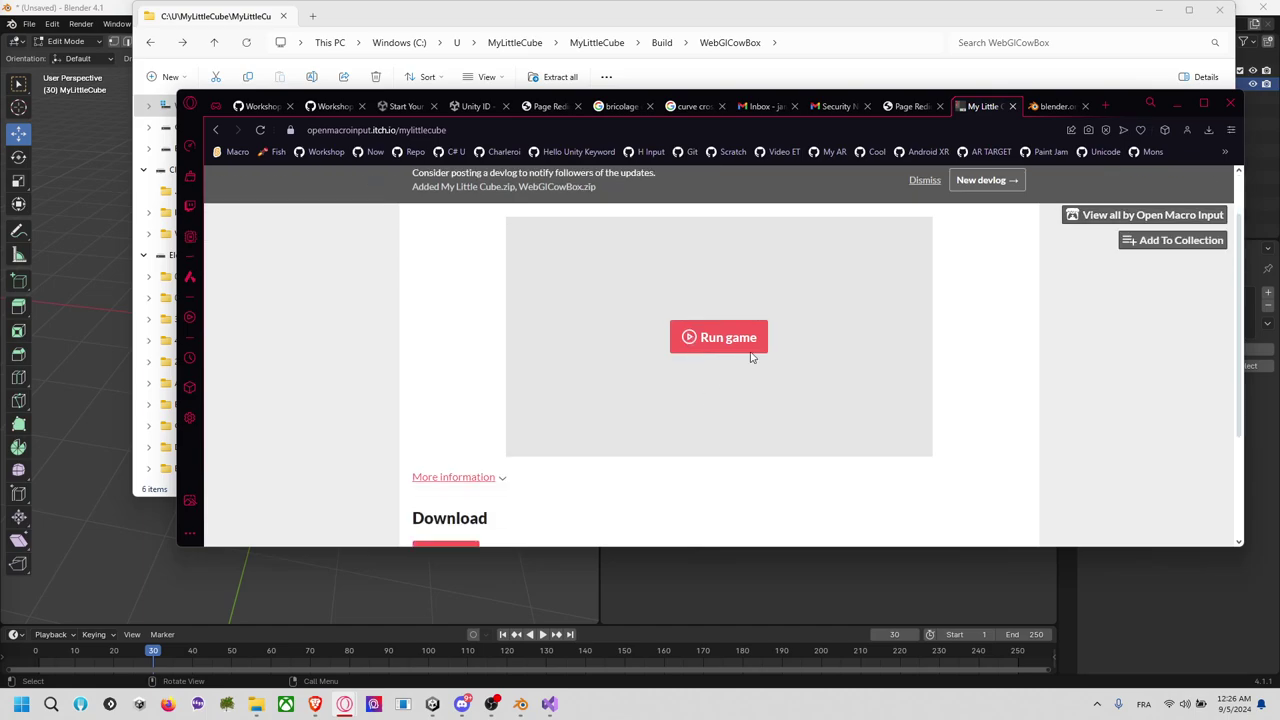
{"action": "left_click", "coordinate": [725, 337]}
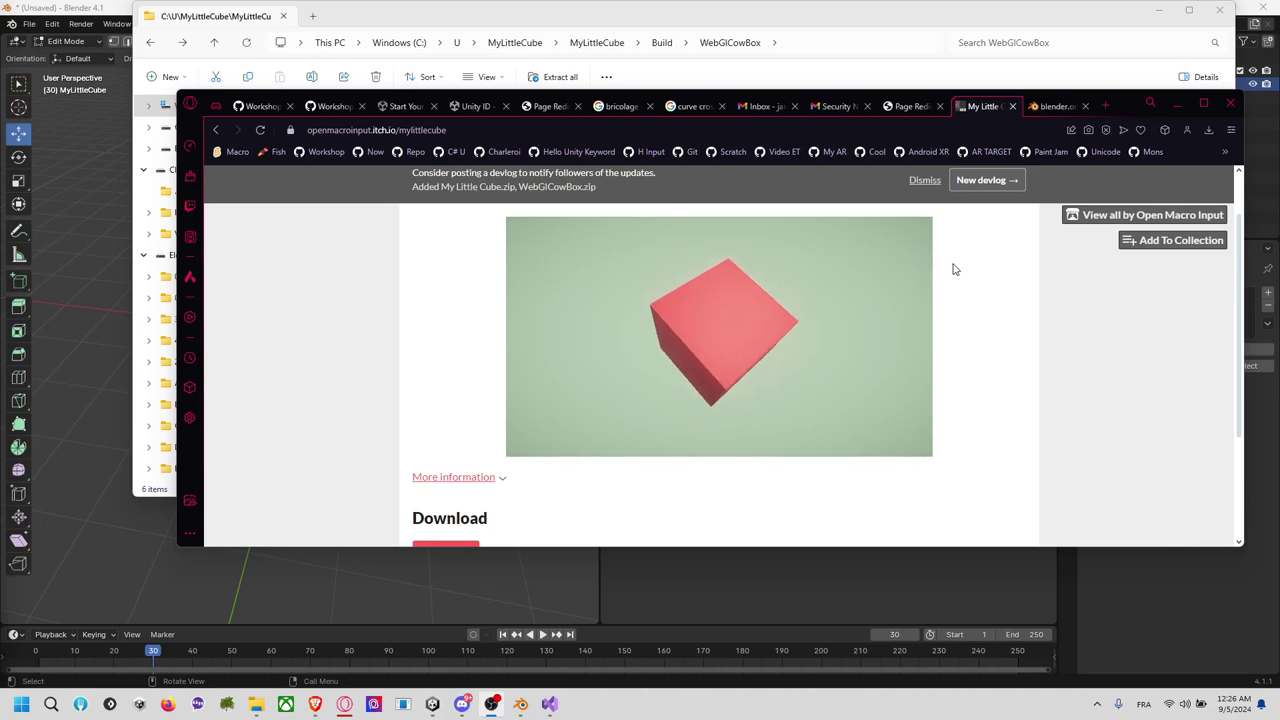
{"action": "scroll", "coordinate": [955, 287], "scroll_direction": "up", "scroll_amount": 1}
{"action": "scroll", "coordinate": [955, 287], "scroll_direction": "down", "scroll_amount": 1}
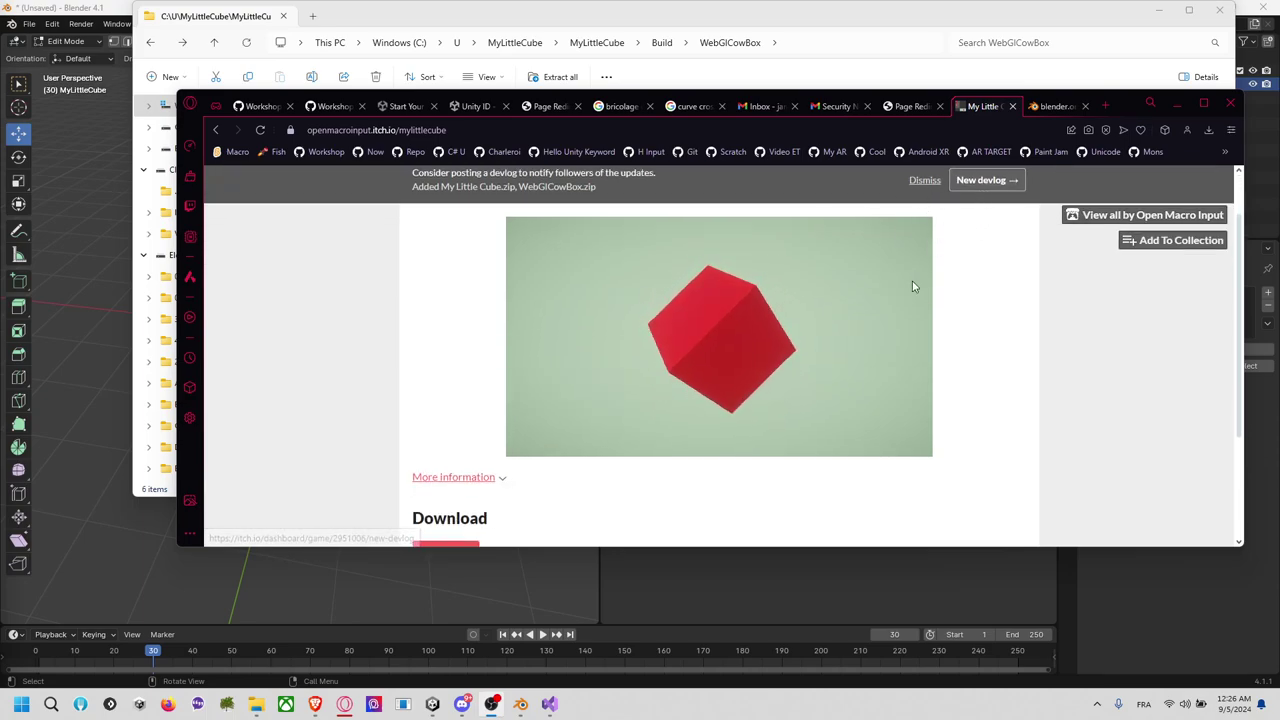
{"action": "scroll", "coordinate": [486, 323], "scroll_direction": "up", "scroll_amount": 1}
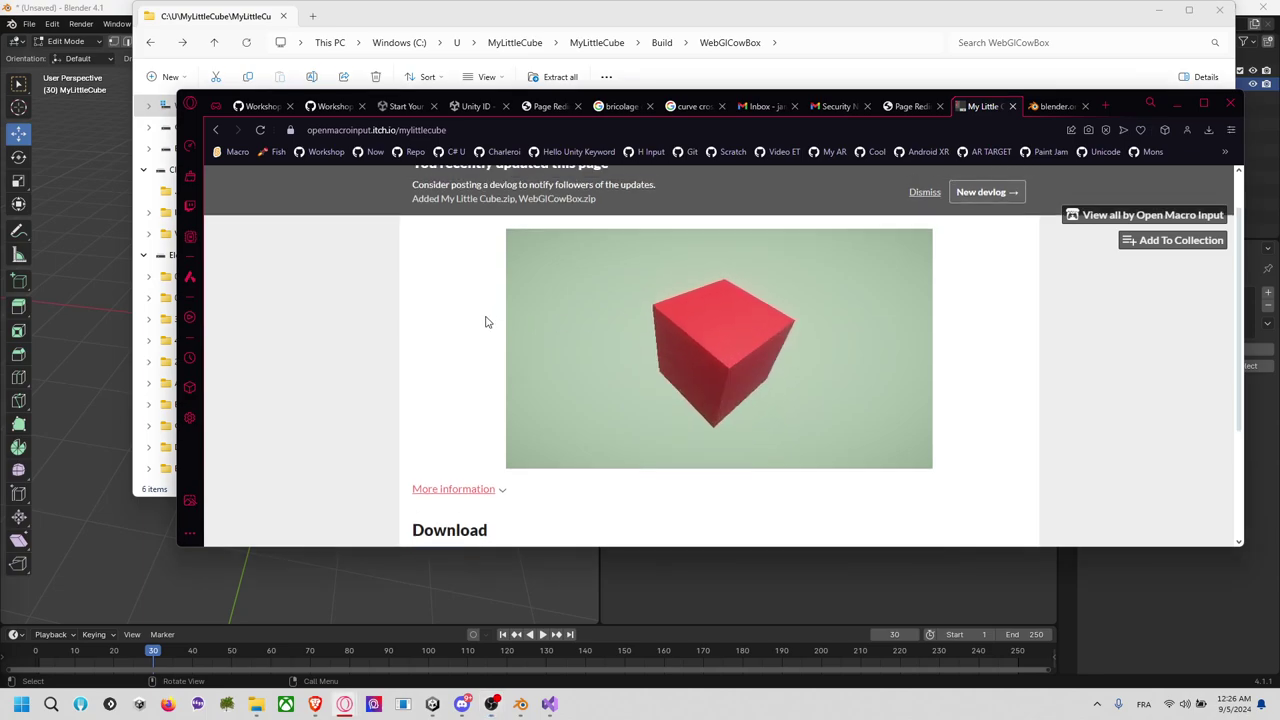
{"action": "scroll", "coordinate": [467, 372], "scroll_direction": "down", "scroll_amount": 5}
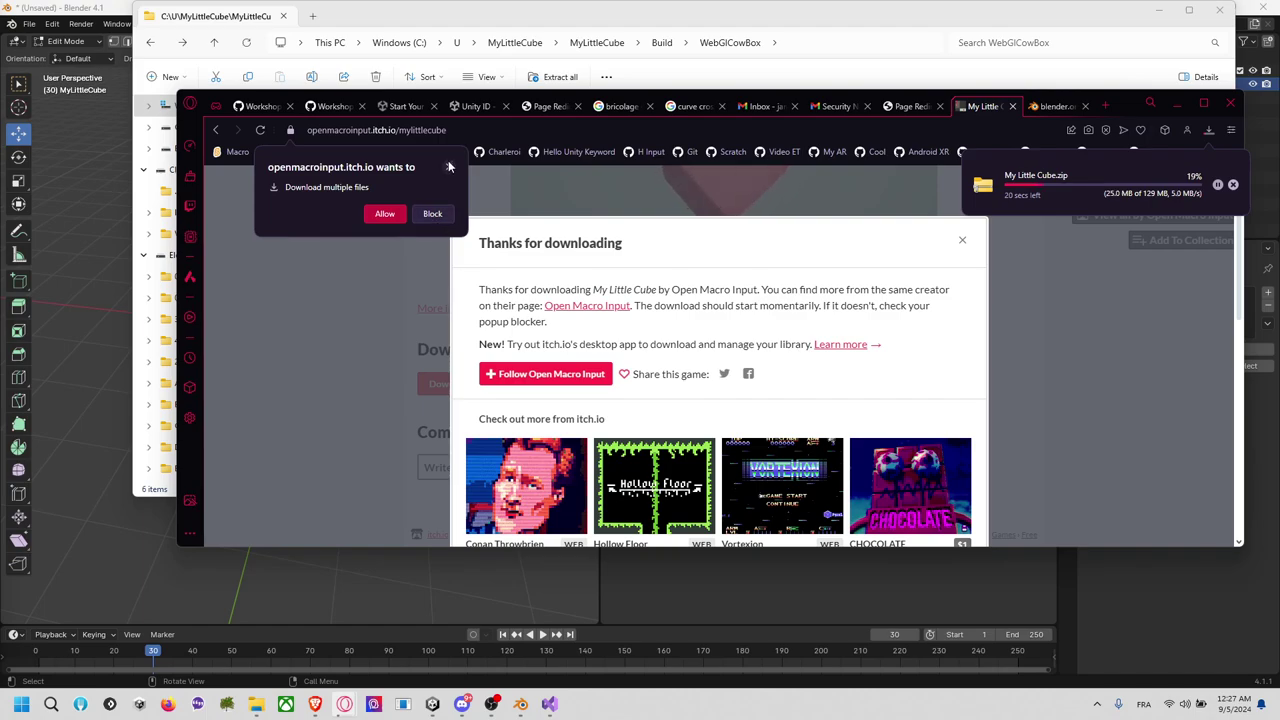
Step: Cancel the My Little Cube.zip download and switch back to Blender
{"action": "left_click", "coordinate": [1063, 176]}
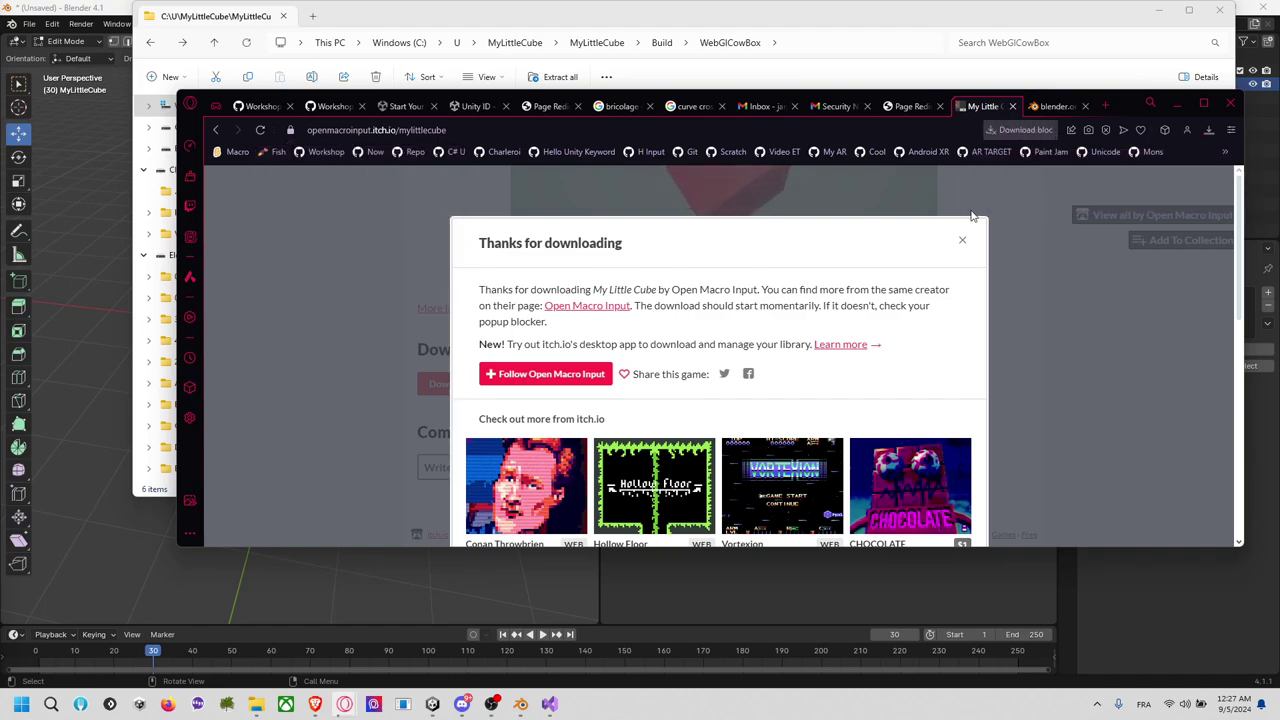
{"action": "left_click", "coordinate": [1209, 129]}
{"action": "left_click", "coordinate": [1233, 219]}
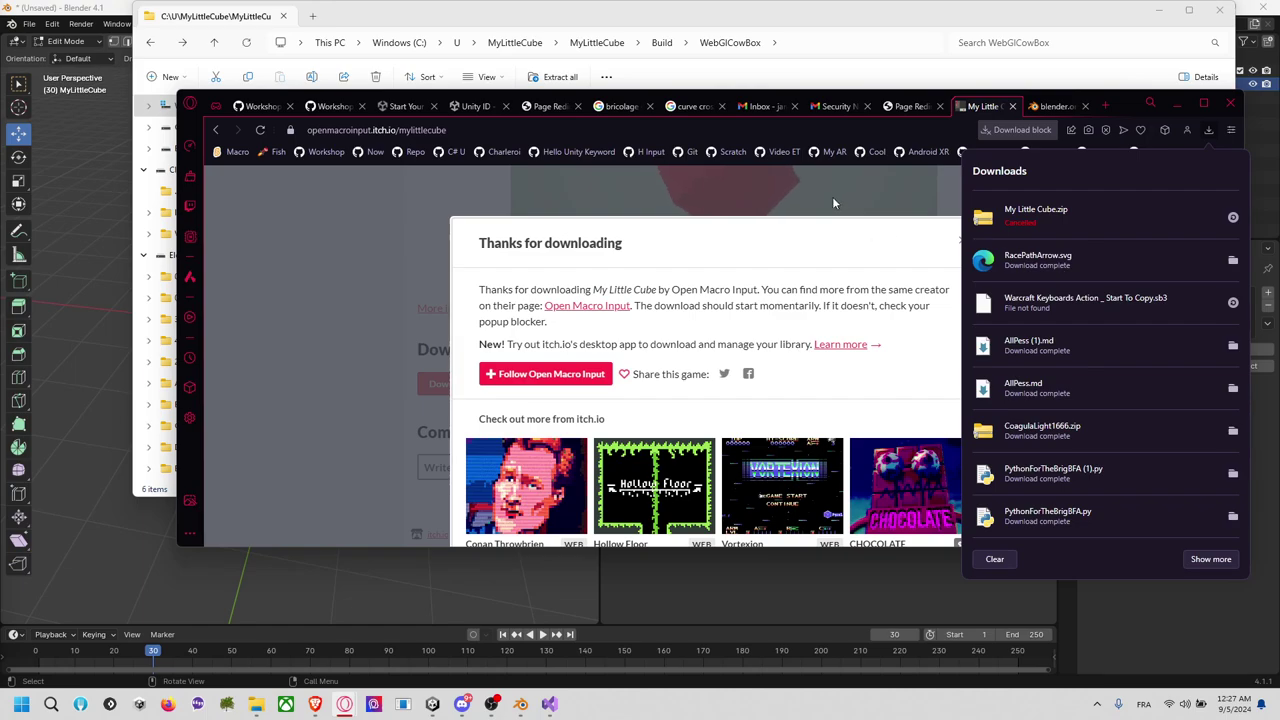
{"action": "left_click", "coordinate": [1137, 613]}
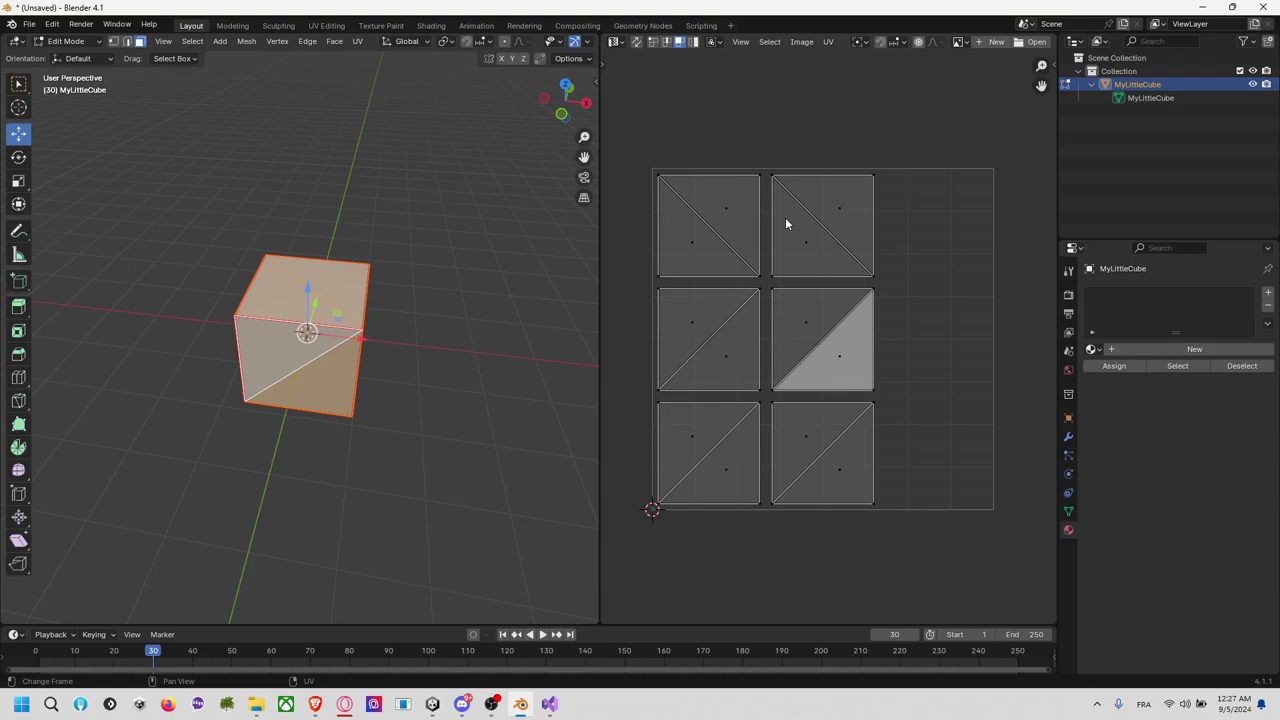
Step: Select both front-face triangles, then the top edge and its left vertex
{"action": "right_click", "coordinate": [470, 298]}
{"action": "left_click", "coordinate": [438, 177]}
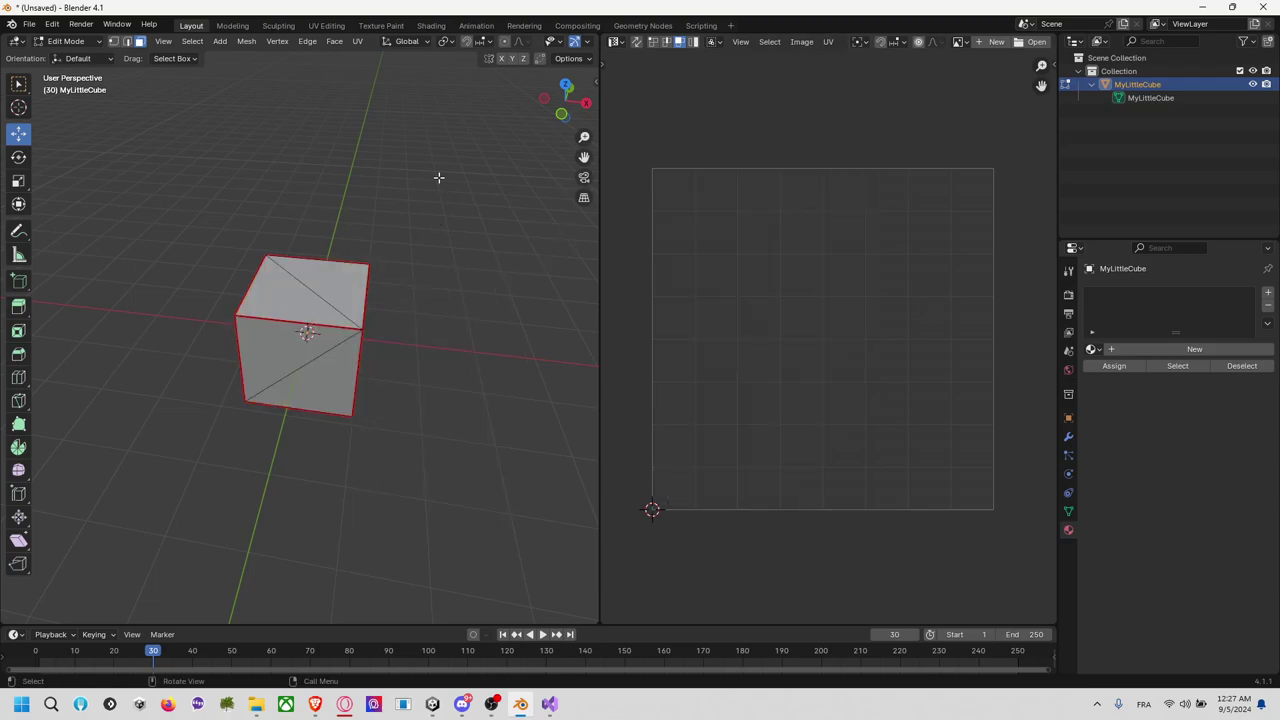
{"action": "left_click", "coordinate": [346, 346]}
{"action": "scroll", "coordinate": [314, 340], "scroll_direction": "up", "scroll_amount": 5}
{"action": "scroll", "coordinate": [314, 340], "scroll_direction": "down", "scroll_amount": 4}
{"action": "scroll", "coordinate": [314, 340], "scroll_direction": "up", "scroll_amount": 3}
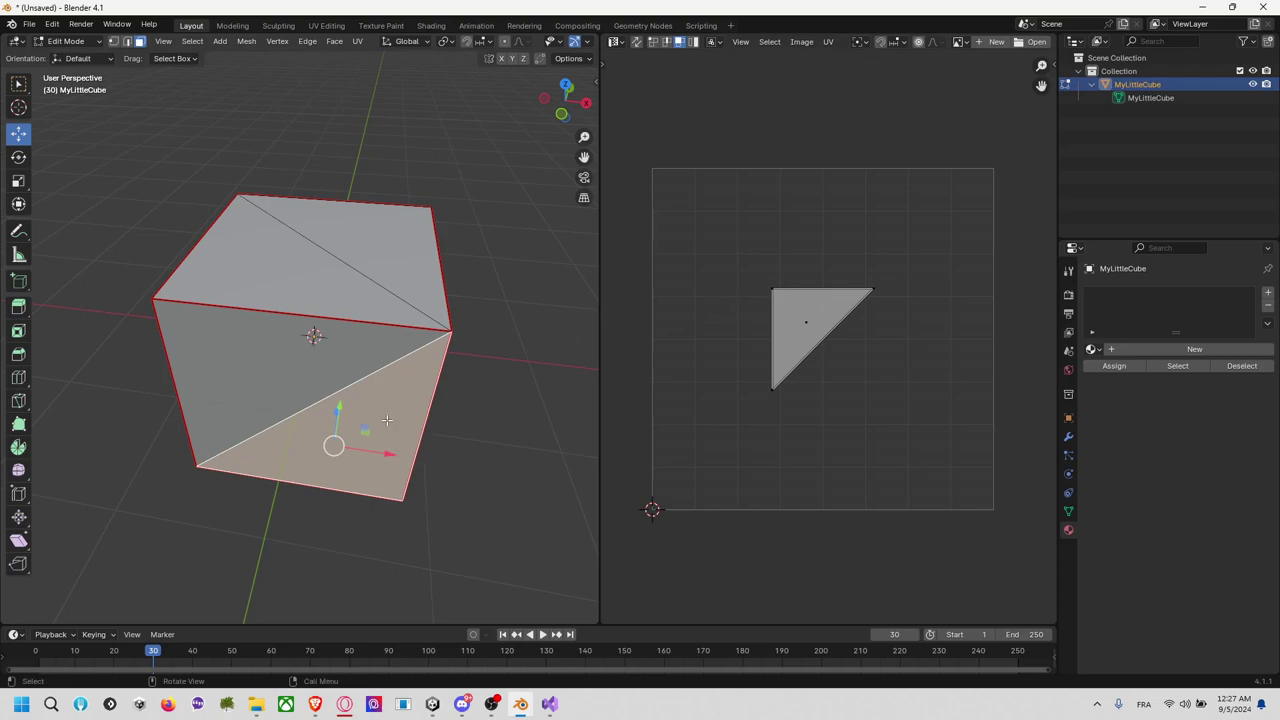
{"action": "left_click", "coordinate": [312, 365], "text": "shift"}
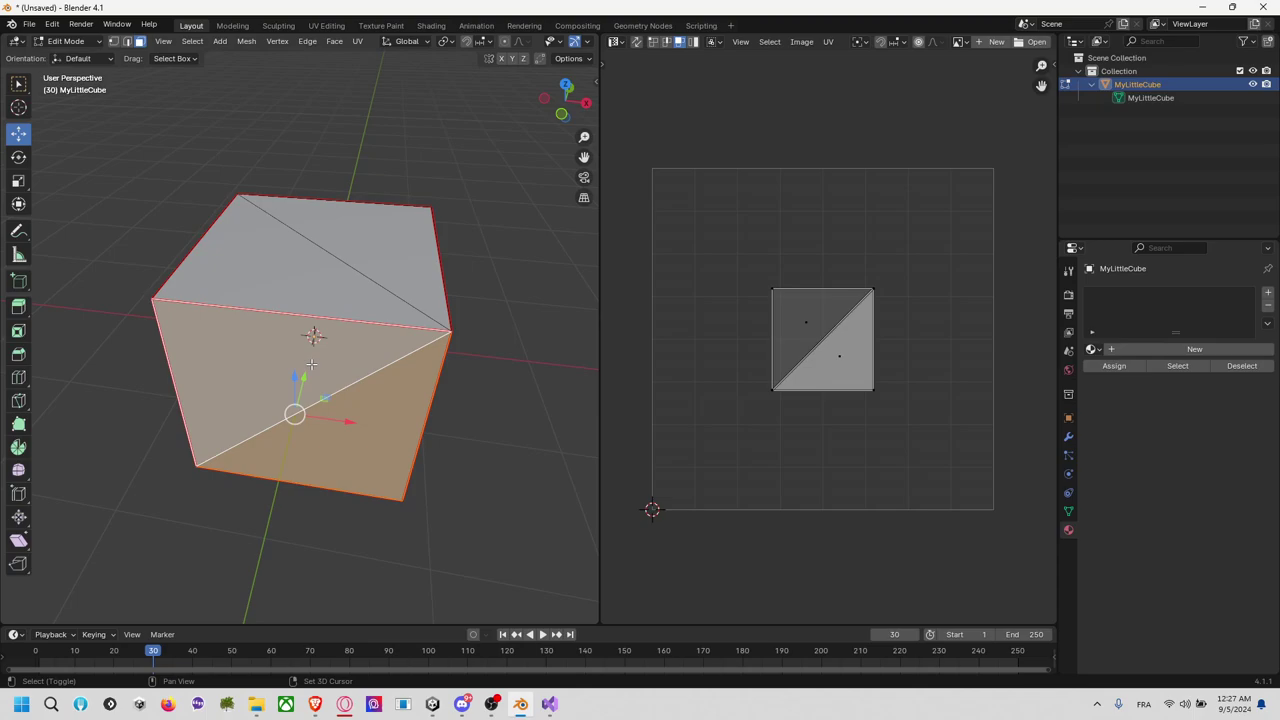
{"action": "left_click", "coordinate": [127, 41]}
{"action": "left_click", "coordinate": [368, 325]}
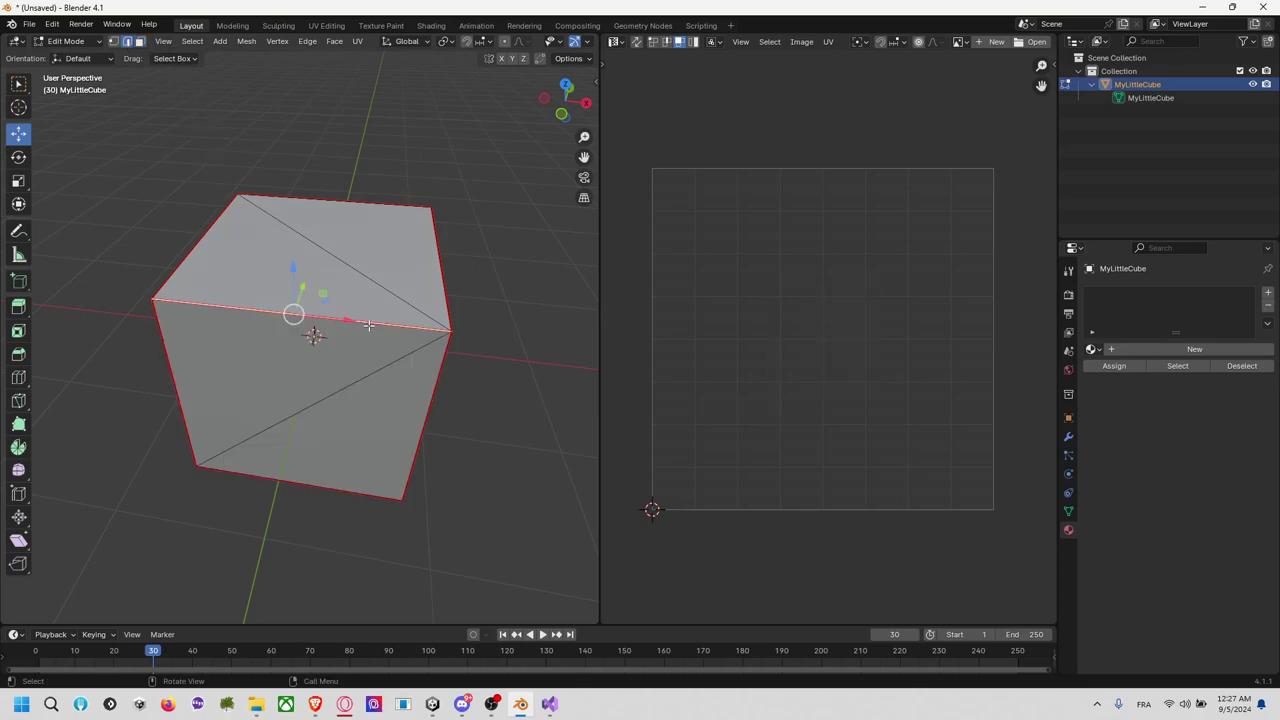
{"action": "left_click", "coordinate": [113, 42]}
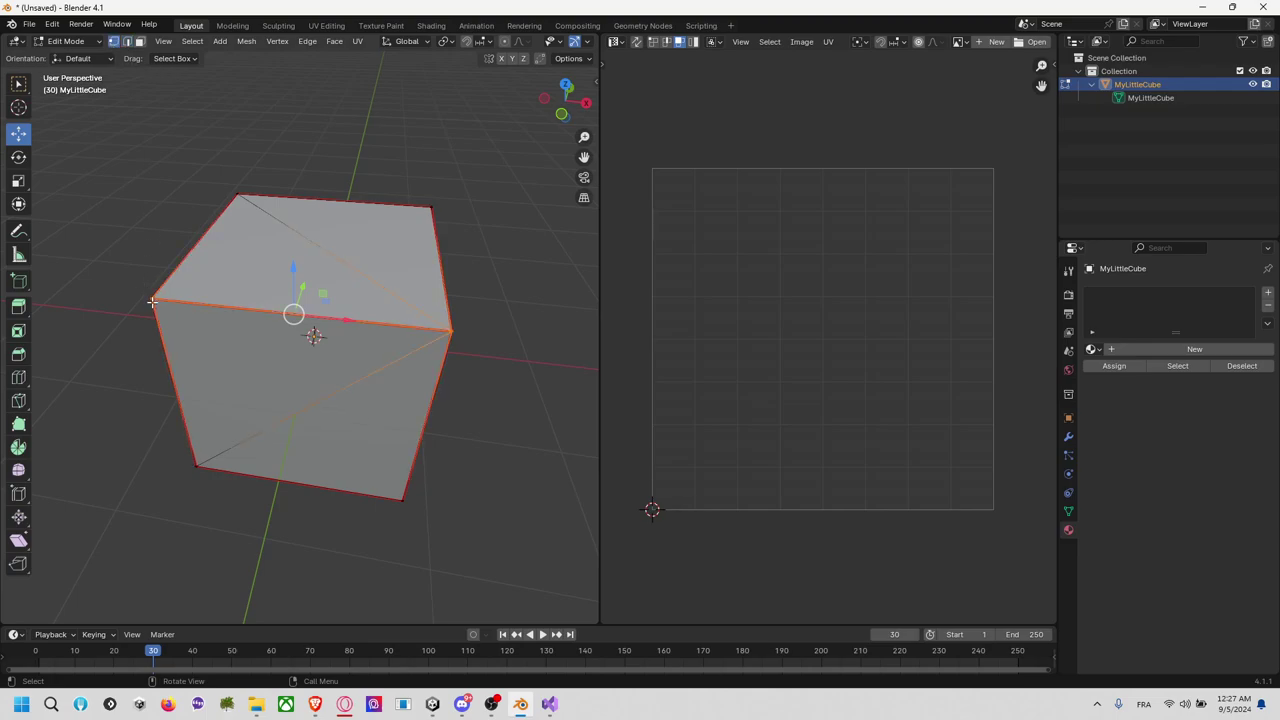
{"action": "left_click", "coordinate": [152, 301]}
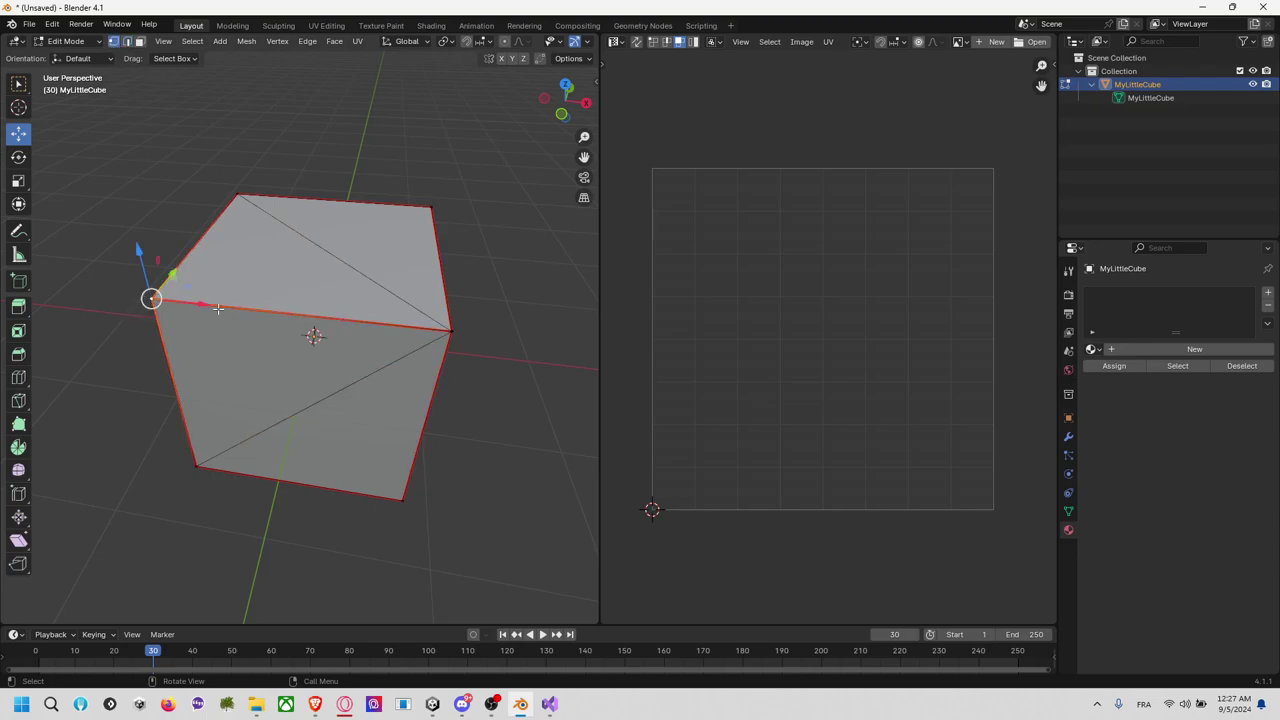
Step: Deselect all and repeat the front-face, top-edge and left-vertex selections, ending on one triangle
{"action": "key", "text": "alt+a"}
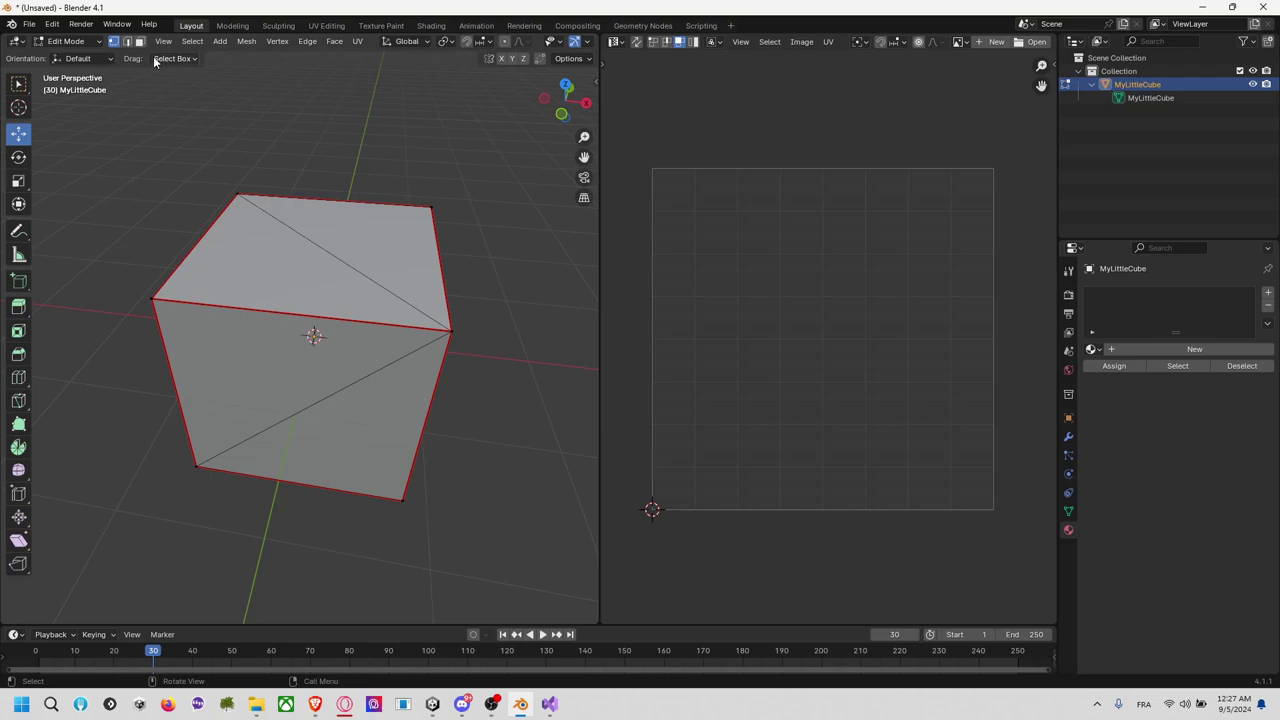
{"action": "key", "text": "3"}
{"action": "left_click", "coordinate": [350, 418]}
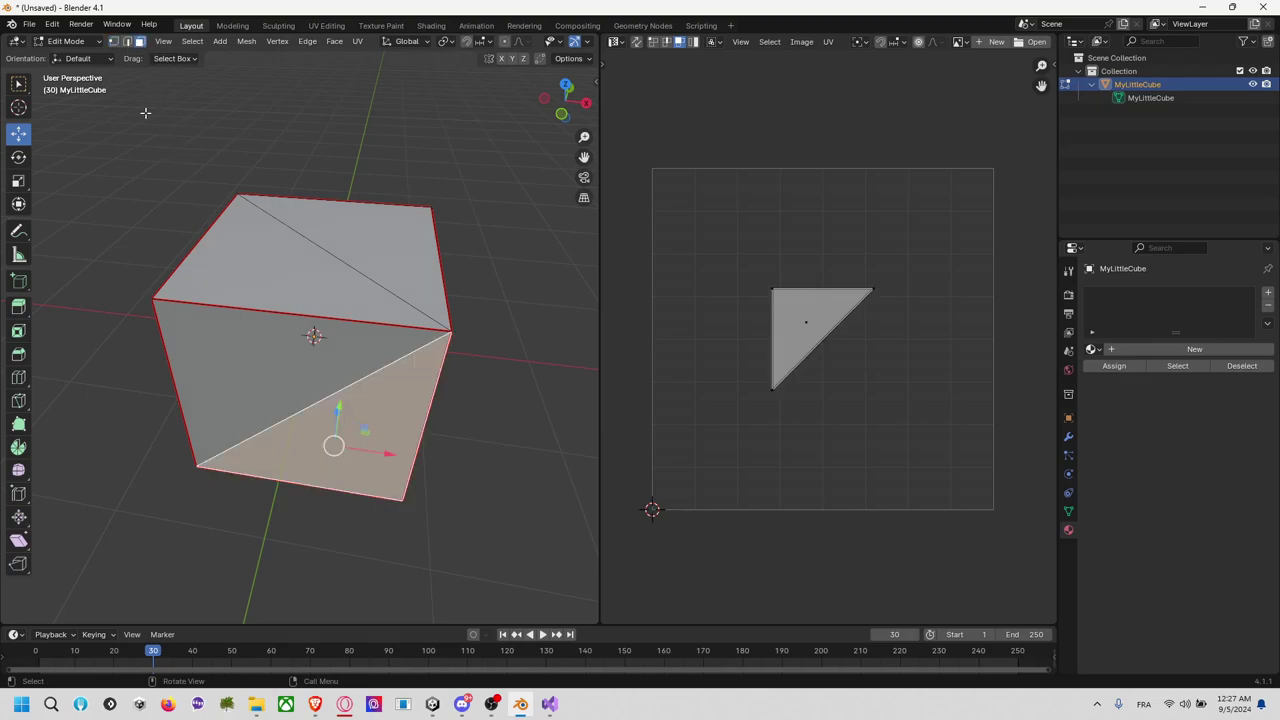
{"action": "left_click", "coordinate": [236, 370], "text": "shift"}
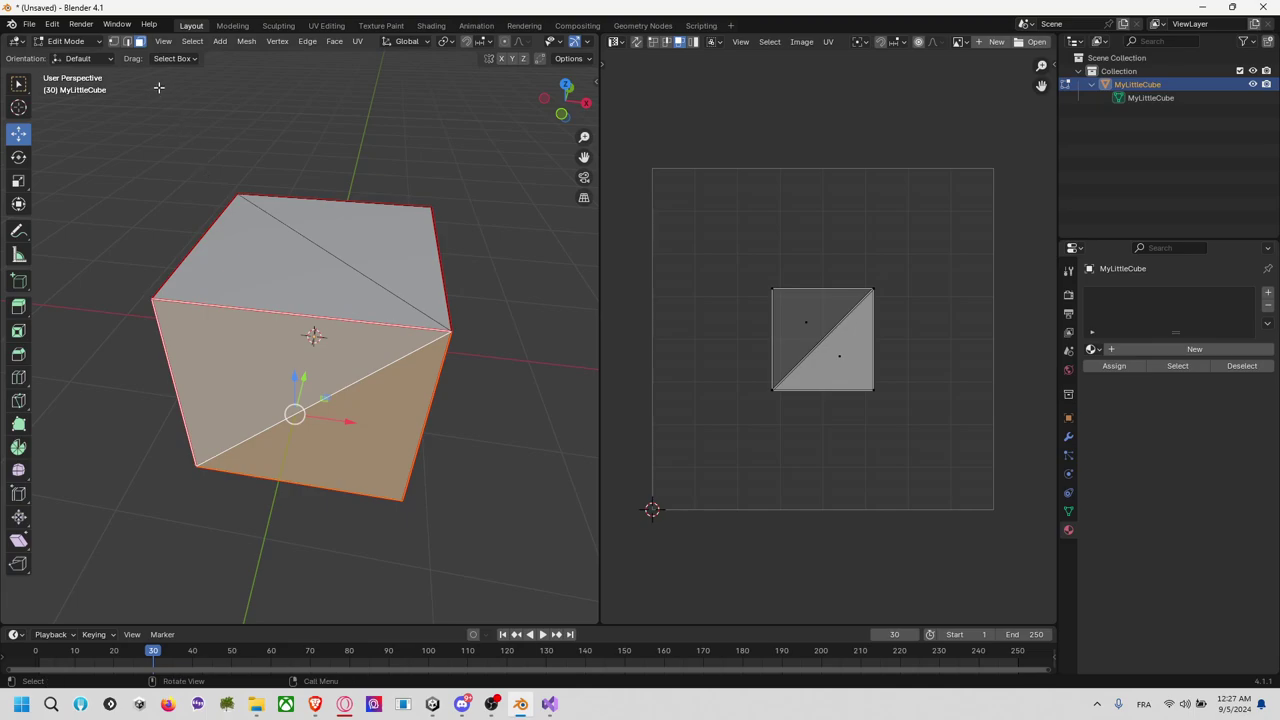
{"action": "left_click", "coordinate": [246, 311]}
{"action": "left_click", "coordinate": [113, 41]}
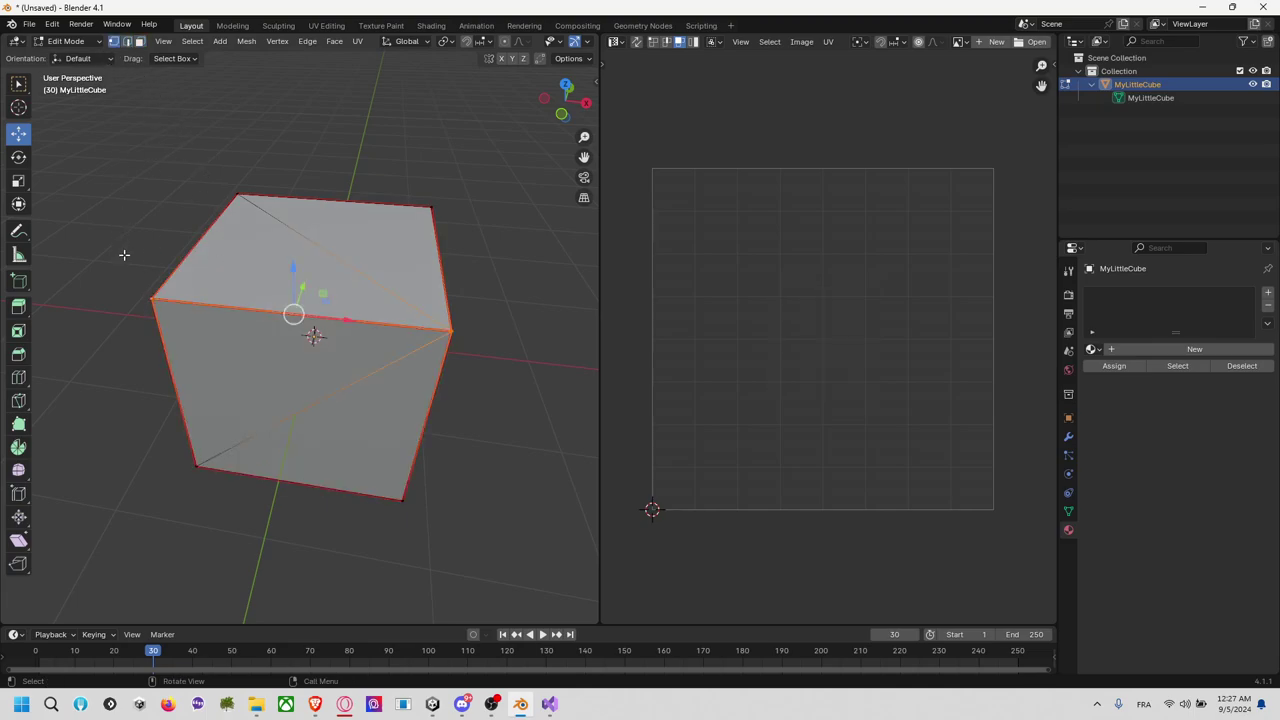
{"action": "left_click", "coordinate": [151, 299]}
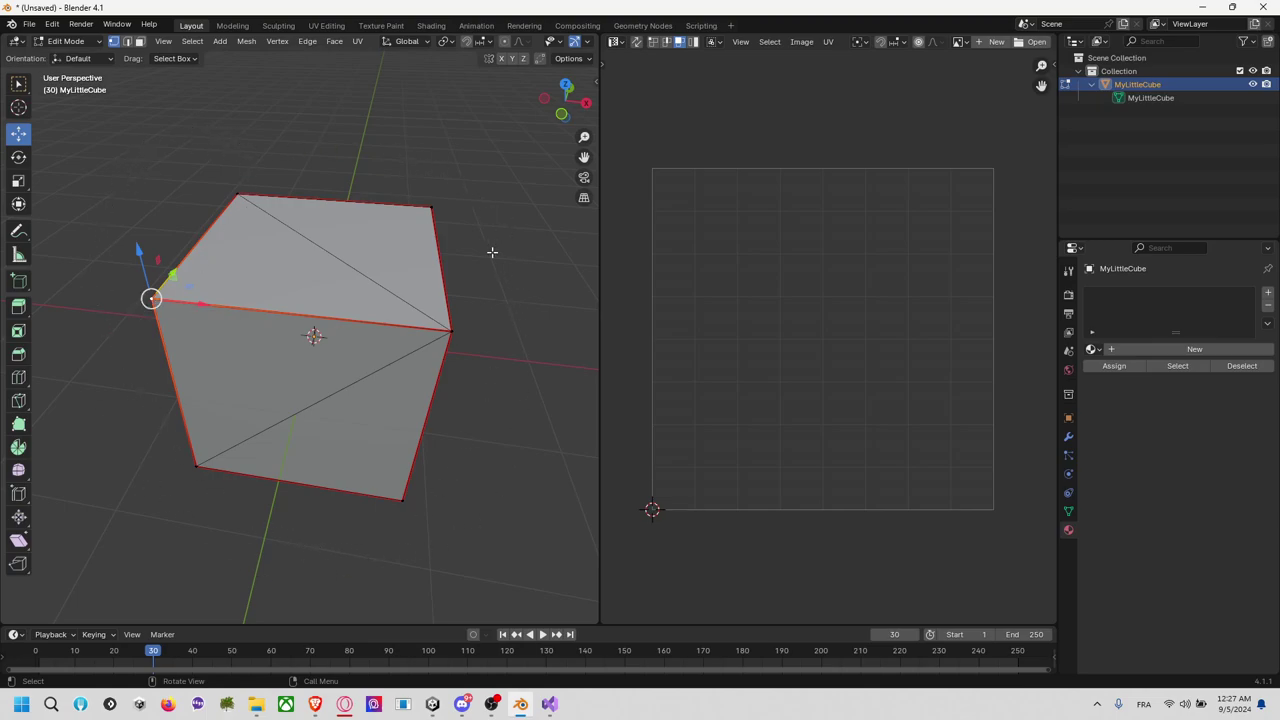
{"action": "left_click", "coordinate": [244, 246]}
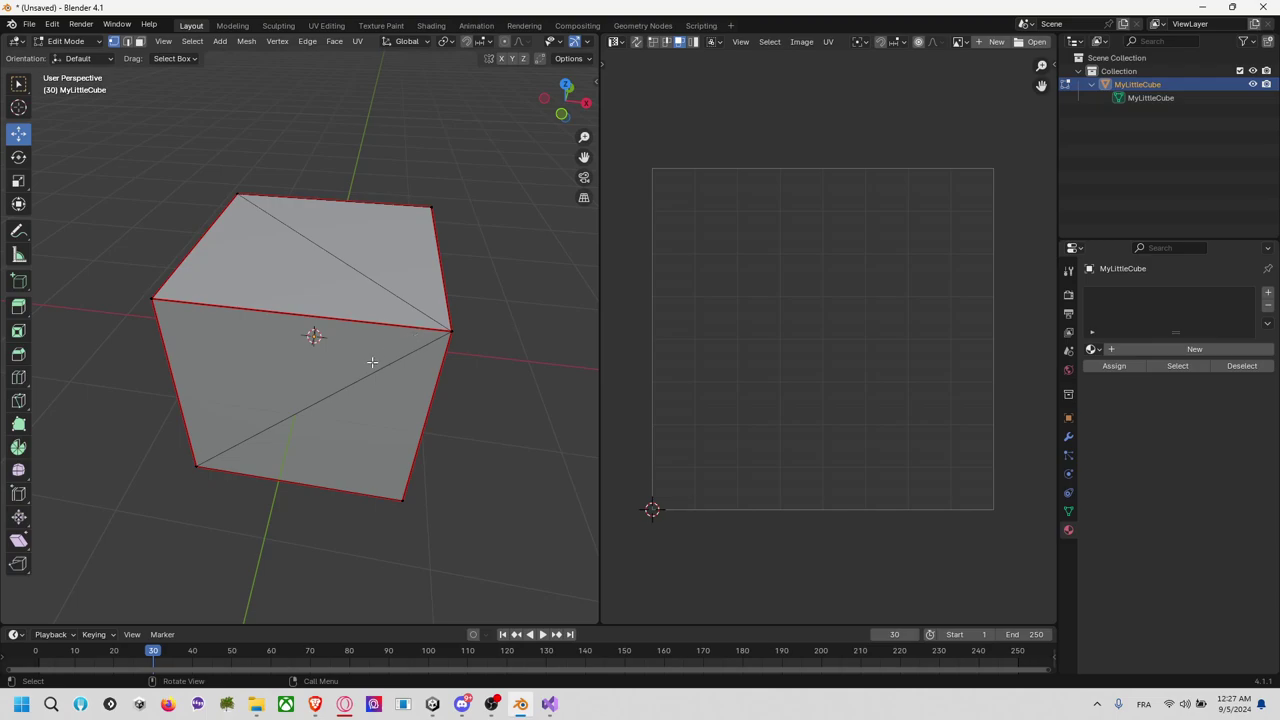
{"action": "left_click", "coordinate": [139, 41]}
{"action": "left_click", "coordinate": [284, 356]}
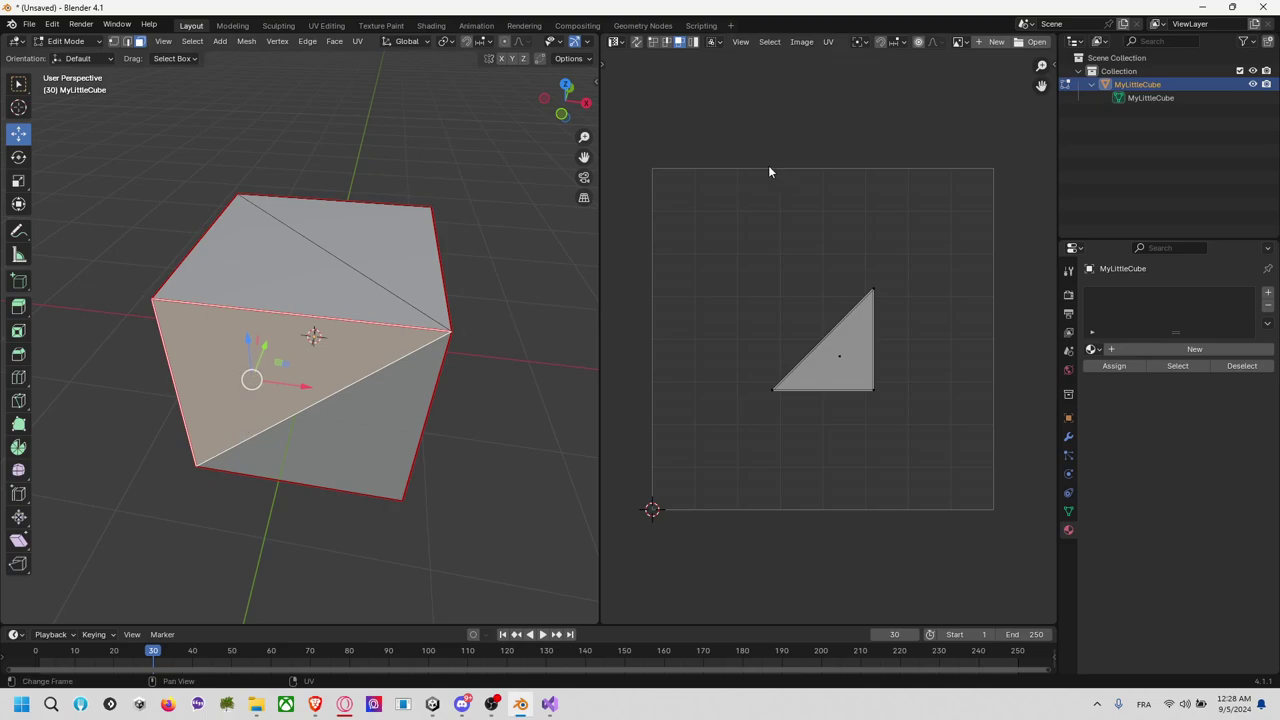
{"action": "key", "text": "alt+Tab"}
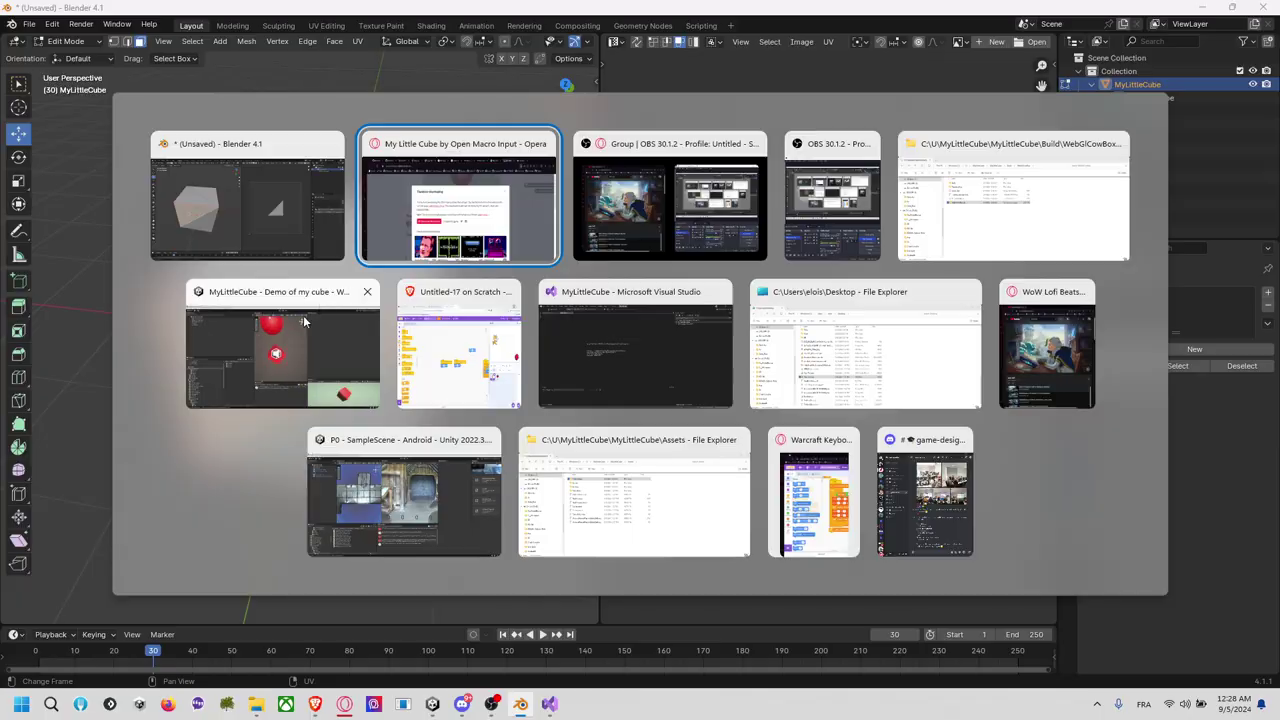
Step: Close Build Settings and drag the MyLittleCube model into the Unity scene
{"action": "left_click", "coordinate": [311, 318]}
{"action": "left_click", "coordinate": [997, 124]}
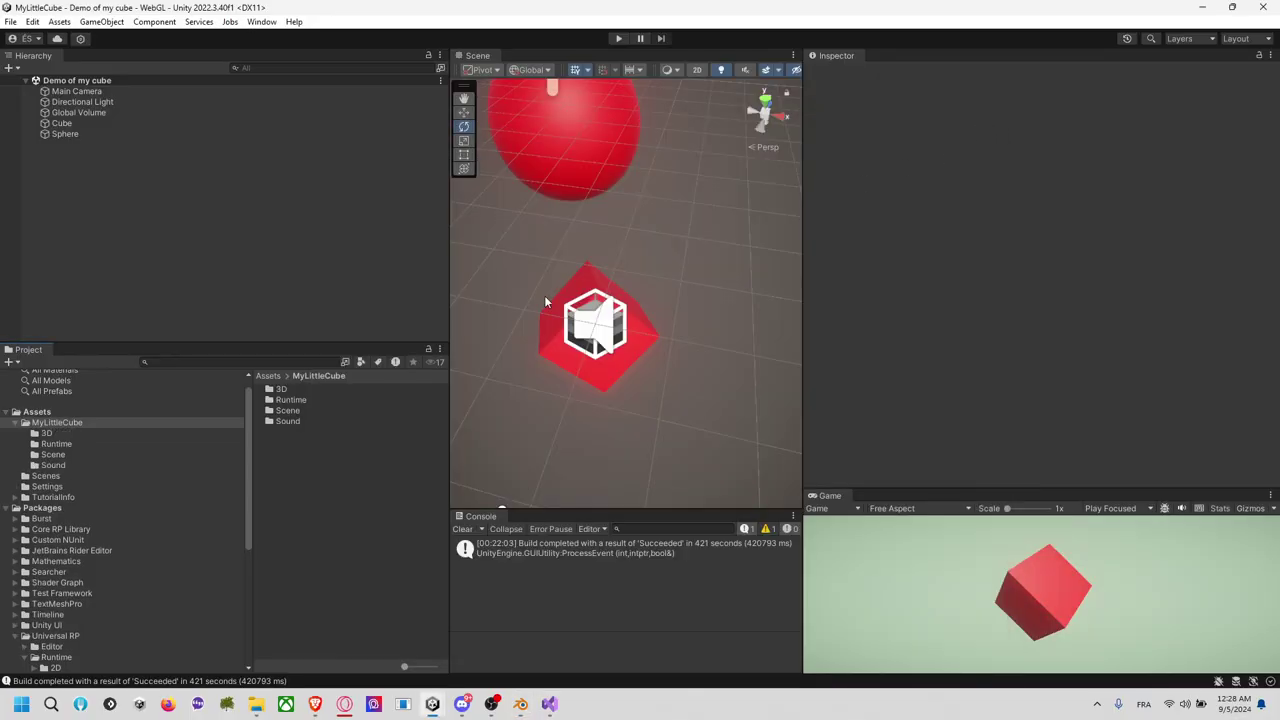
{"action": "left_click", "coordinate": [71, 124]}
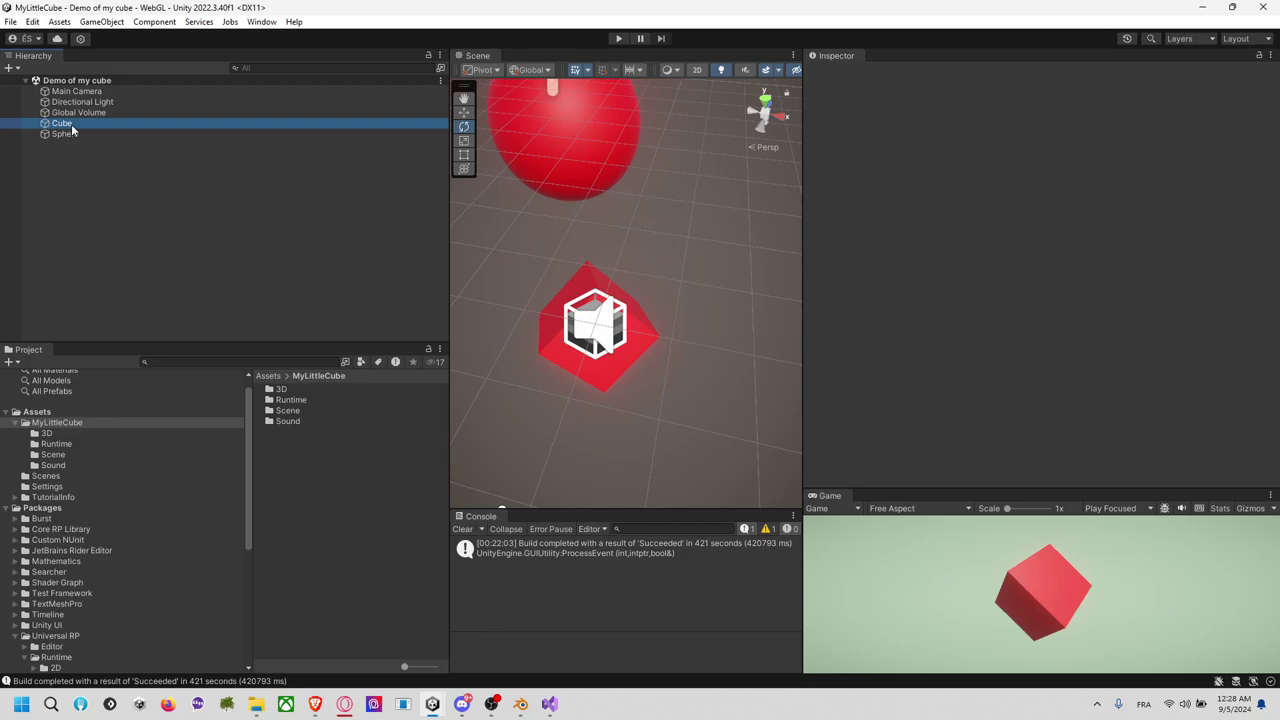
{"action": "left_click", "coordinate": [128, 239]}
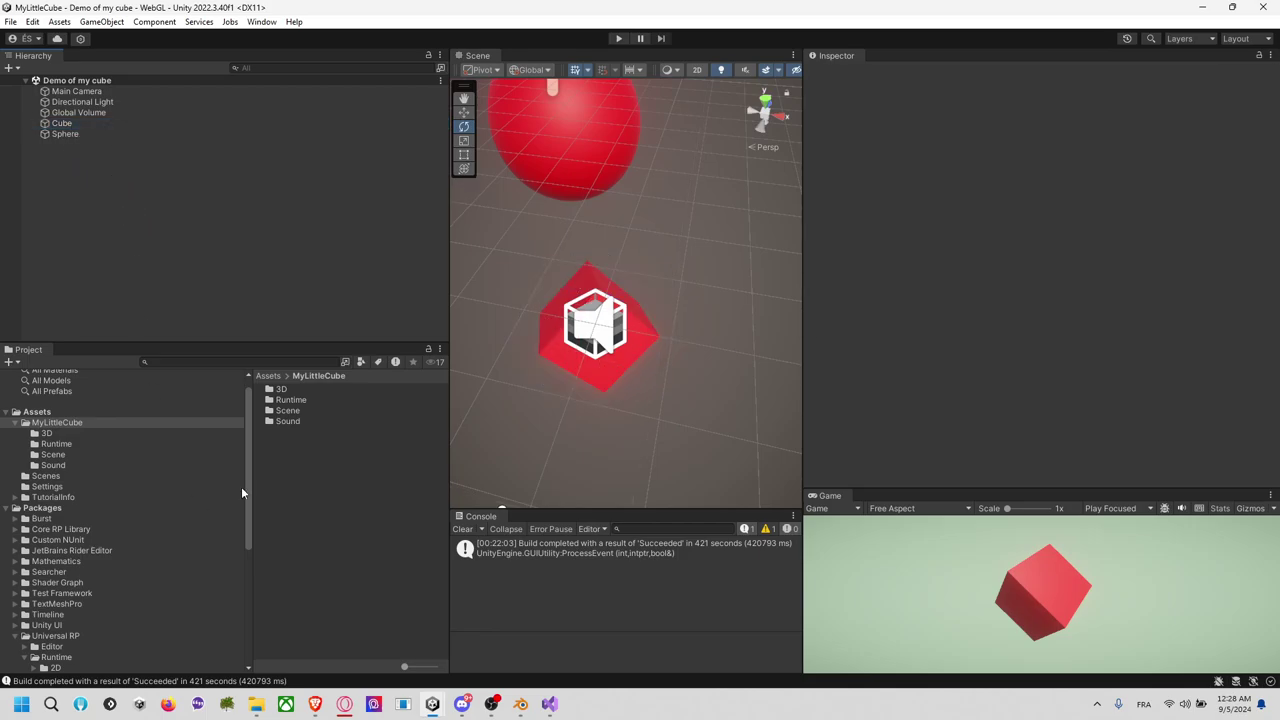
{"action": "left_click", "coordinate": [121, 433]}
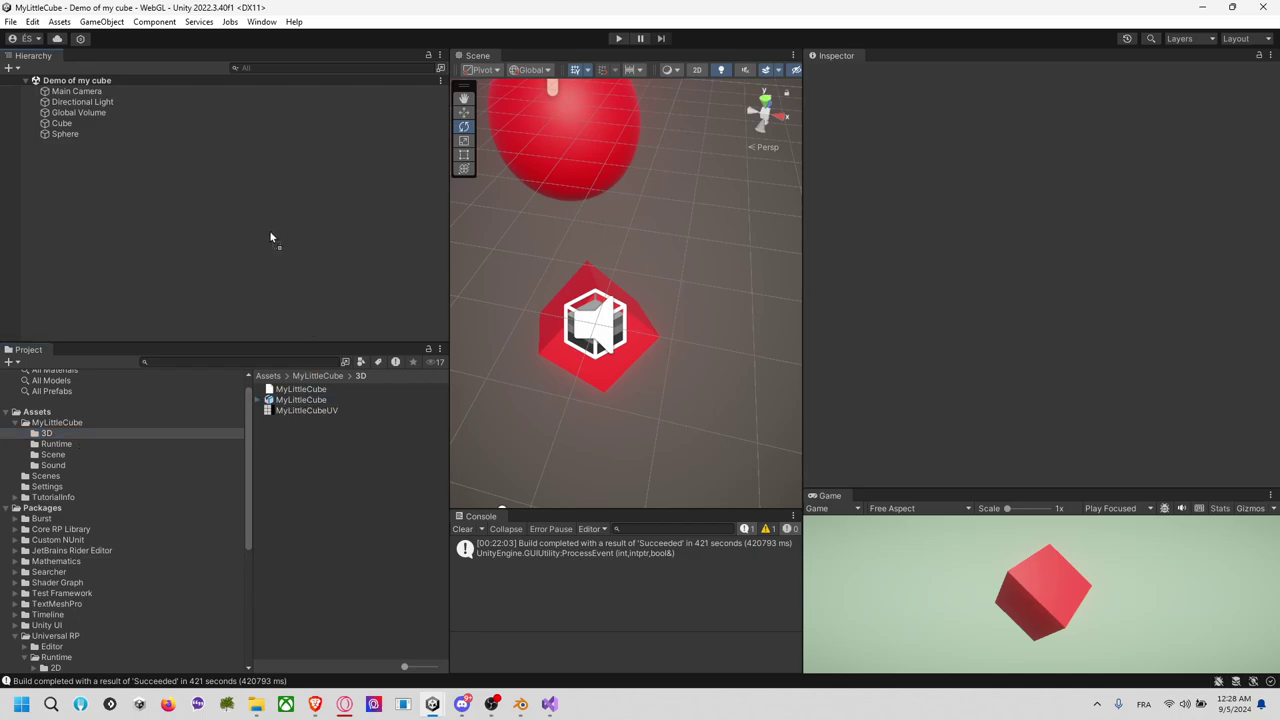
{"action": "left_click_drag", "start_coordinate": [300, 399], "coordinate": [274, 232]}
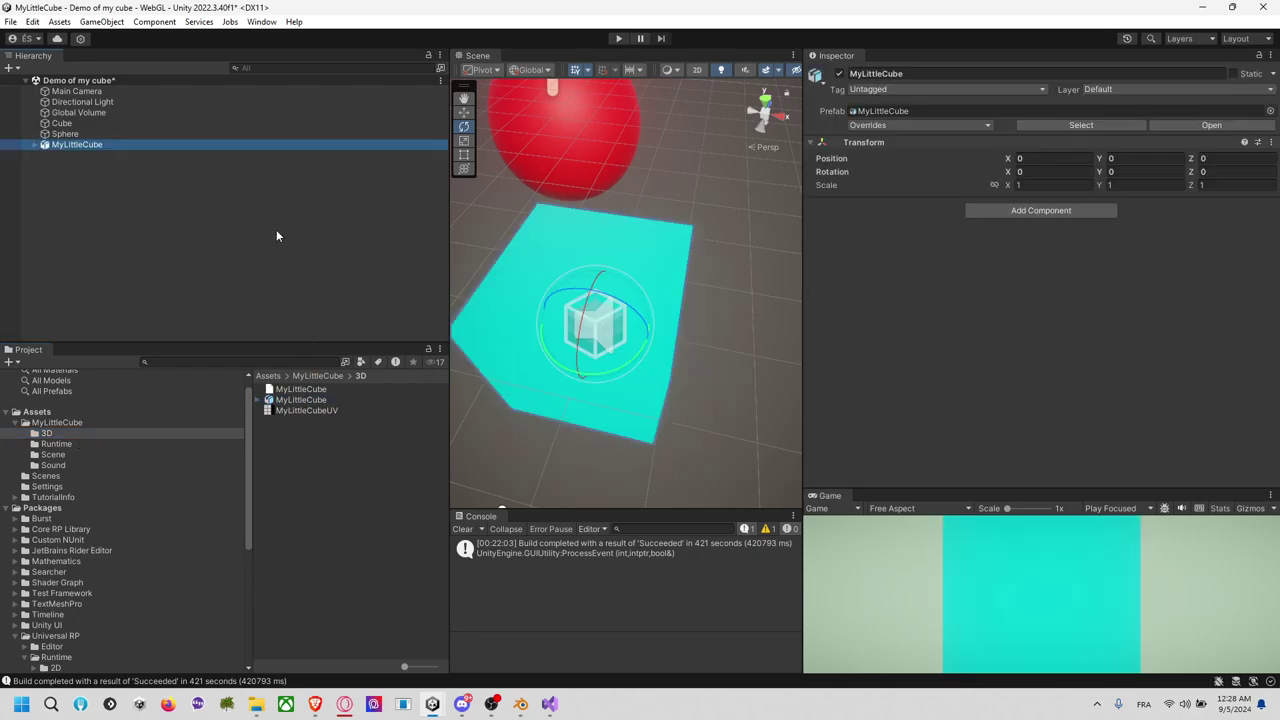
{"action": "left_click", "coordinate": [104, 182]}
{"action": "left_click", "coordinate": [36, 145]}
{"action": "left_click", "coordinate": [52, 155]}
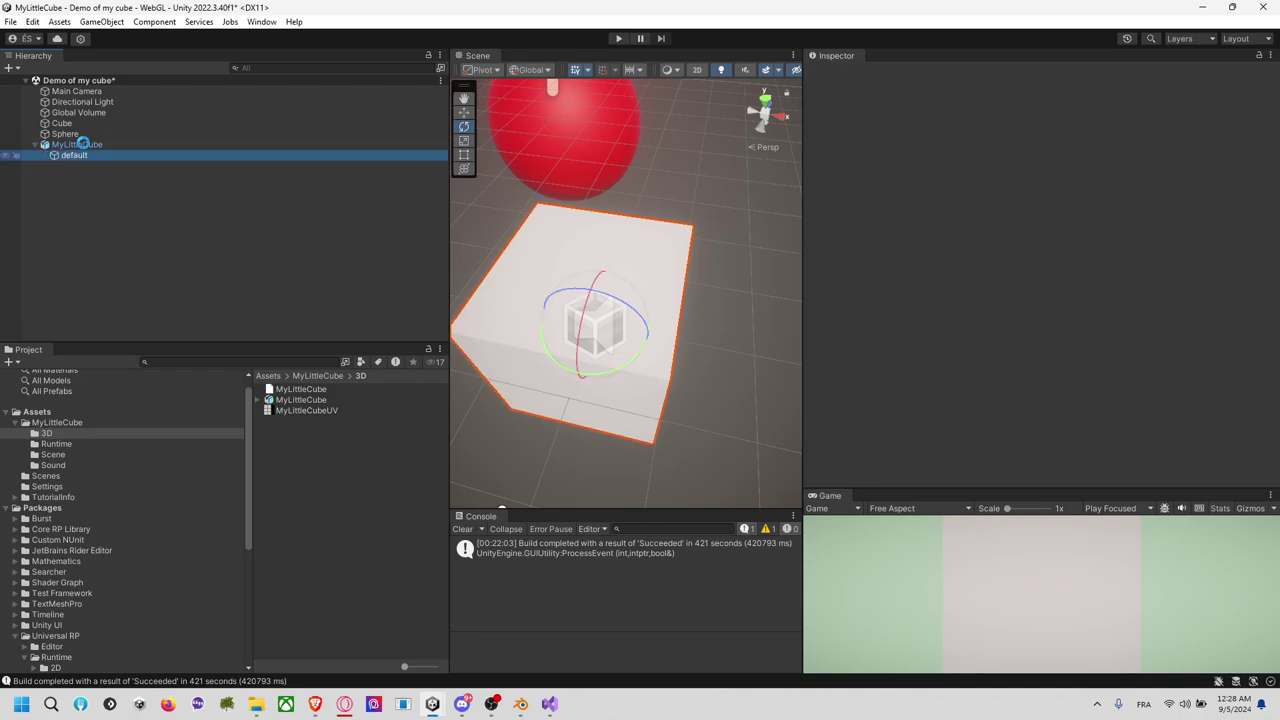
{"action": "left_click", "coordinate": [80, 145]}
Step: Scale MyLittleCube to 0.5 on the X, Y and Z axes
{"action": "mouse_move", "coordinate": [580, 300]}
{"action": "left_mouse_down", "text": "alt"}
{"action": "mouse_move", "coordinate": [613, 304]}
{"action": "mouse_move", "coordinate": [643, 273]}
{"action": "left_mouse_up", "text": "alt"}
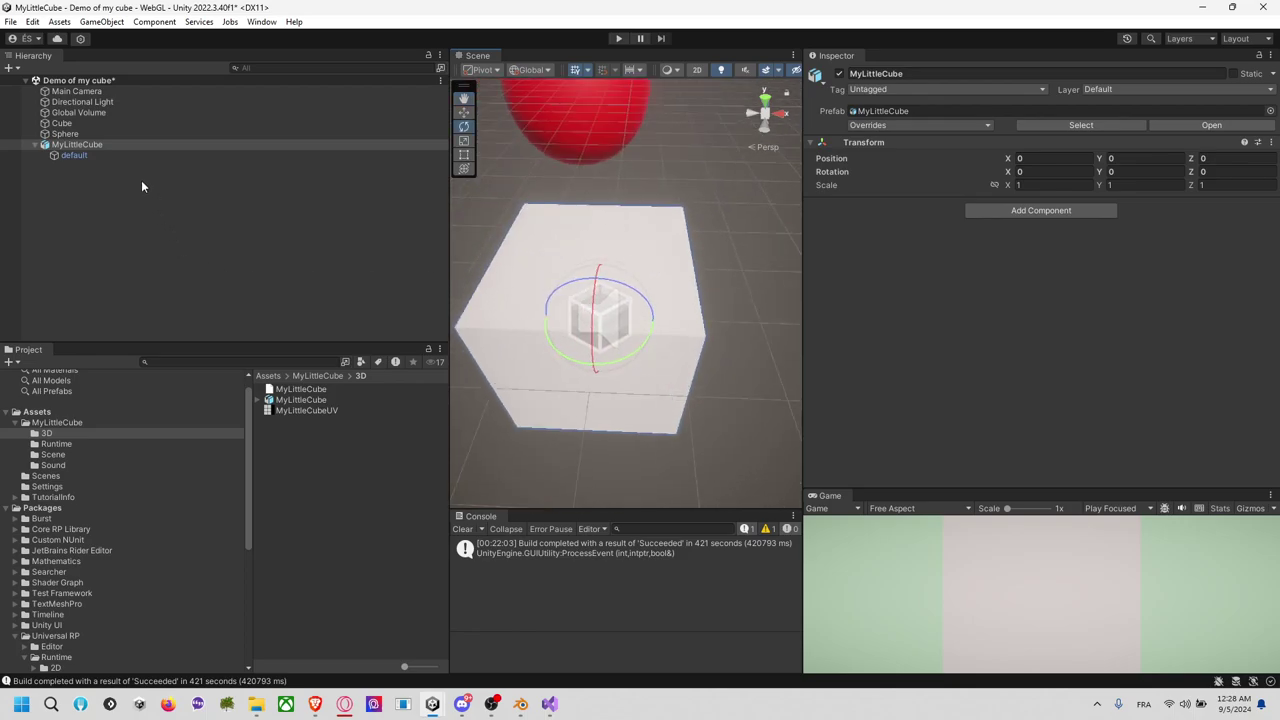
{"action": "left_click", "coordinate": [138, 155]}
{"action": "left_click", "coordinate": [136, 146]}
{"action": "key", "text": "t"}
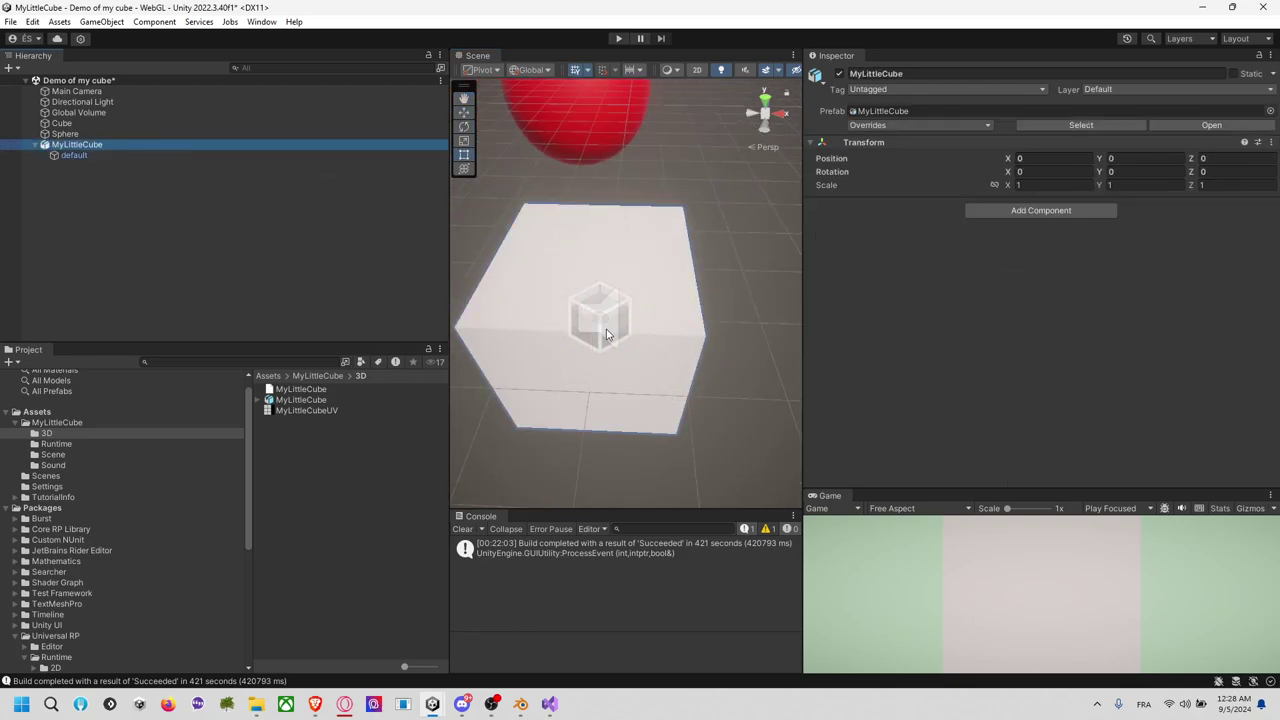
{"action": "key", "text": "e"}
{"action": "key", "text": "r"}
{"action": "left_click_drag", "start_coordinate": [601, 320], "coordinate": [580, 352]}
{"action": "left_click", "coordinate": [1055, 185]}
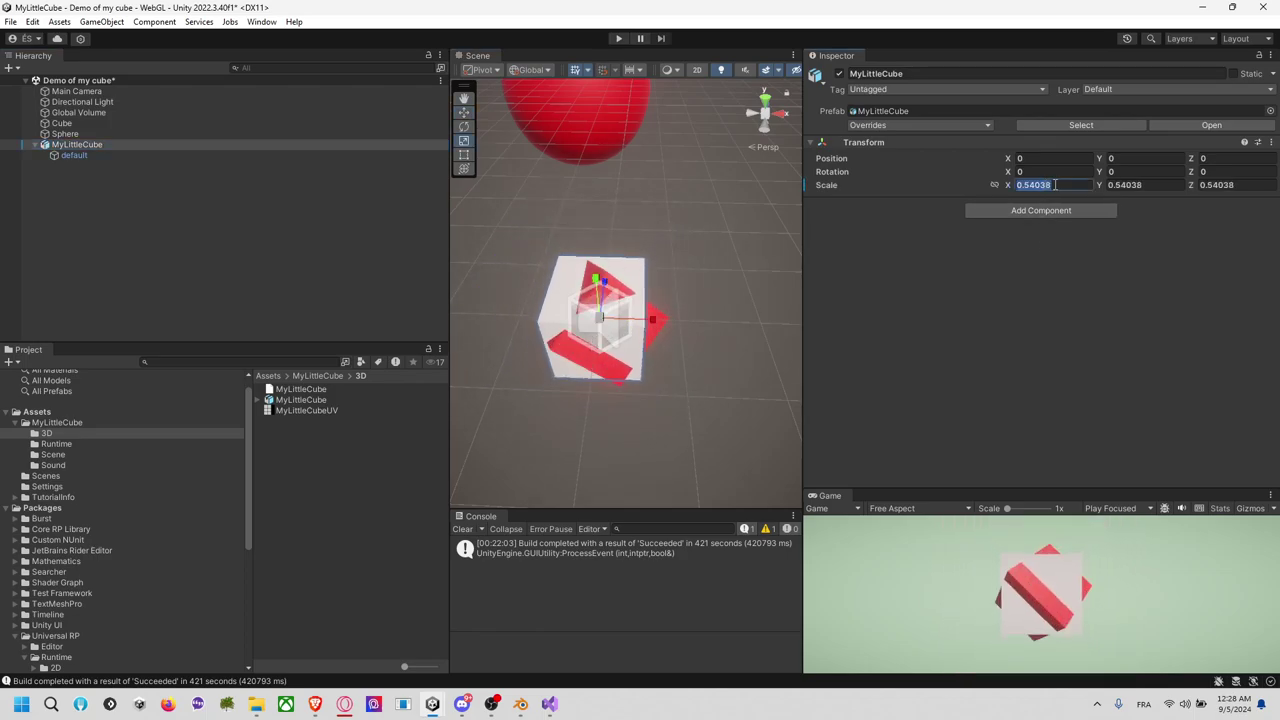
{"action": "type", "text": ".5"}
{"action": "key", "text": "Tab"}
{"action": "type", "text": ".5"}
{"action": "key", "text": "Tab"}
{"action": "type", "text": ".5"}
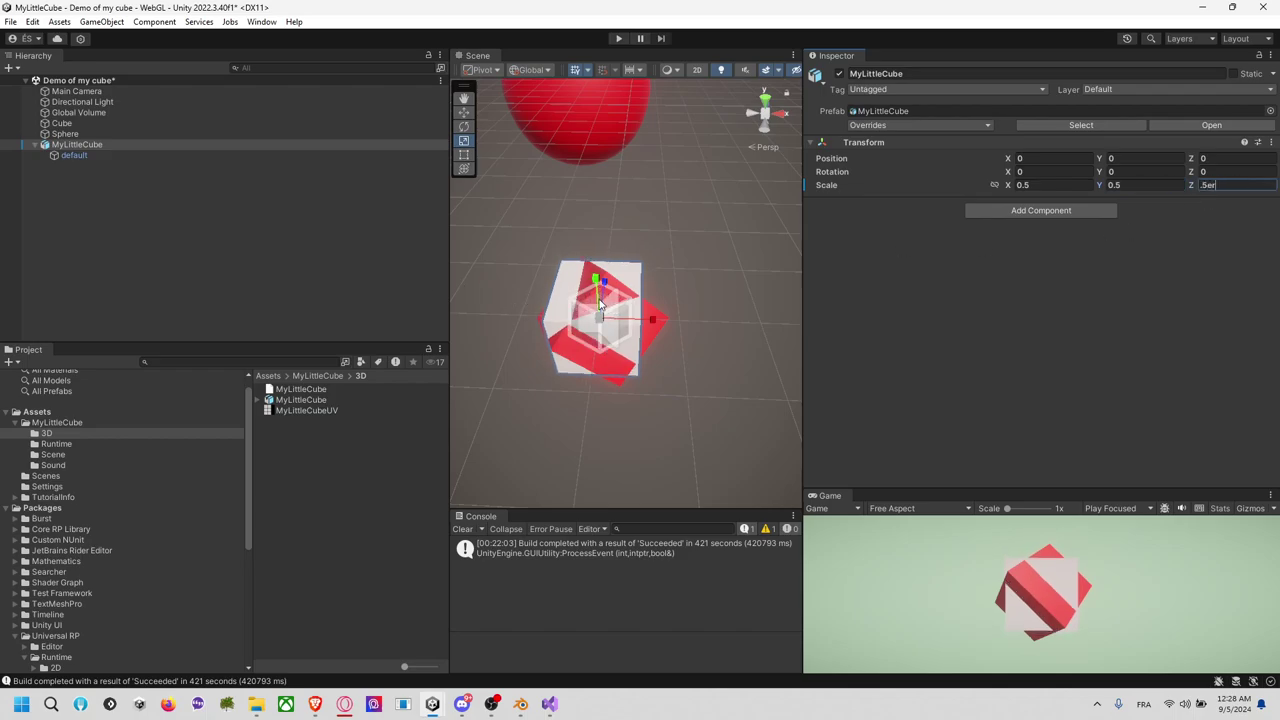
{"action": "left_click", "coordinate": [990, 292]}
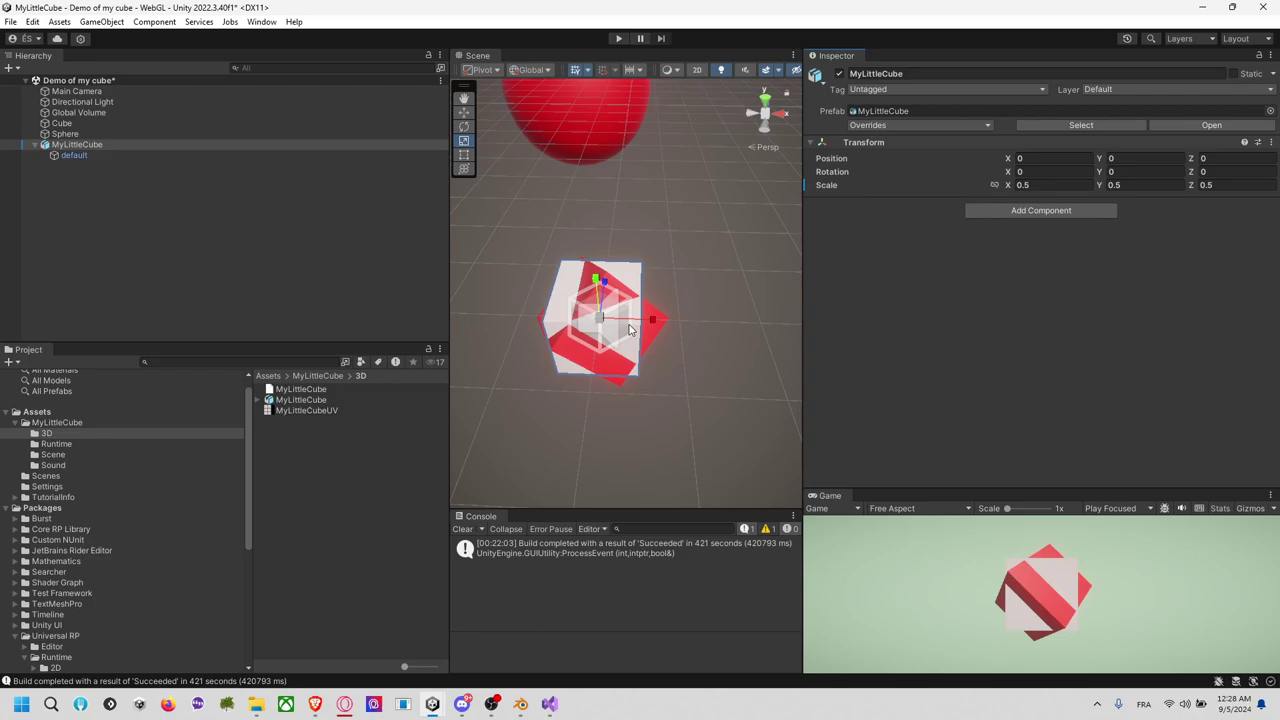
Step: Tilt MyLittleCube about -60 degrees around Z with the Rotate tool
{"action": "left_click", "coordinate": [464, 126]}
{"action": "mouse_move", "coordinate": [579, 283]}
{"action": "left_mouse_down"}
{"action": "mouse_move", "coordinate": [576, 366]}
{"action": "mouse_move", "coordinate": [591, 371]}
{"action": "left_mouse_up"}
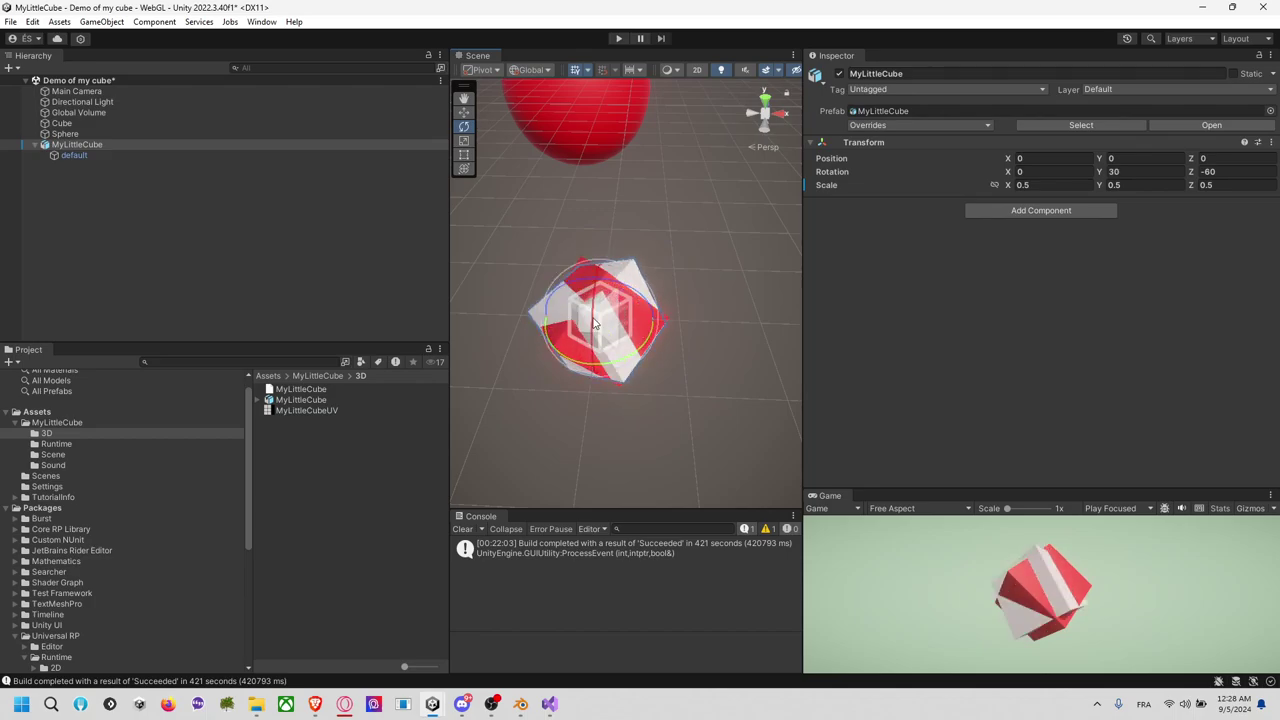
{"action": "left_click_drag", "start_coordinate": [591, 371], "coordinate": [600, 375]}
{"action": "left_click", "coordinate": [246, 252]}
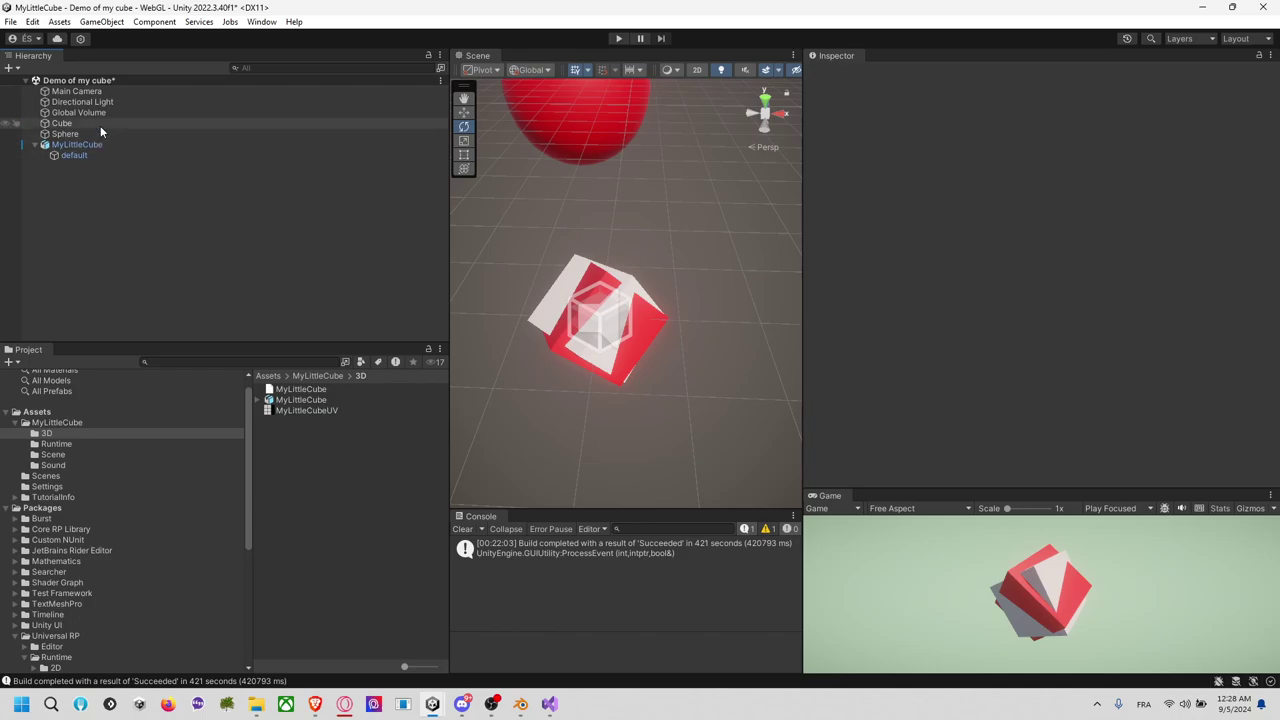
{"action": "left_click", "coordinate": [100, 122]}
Step: Add Rotate My Cube Mono to MyLittleCube with speed 30, and deactivate the original Cube
{"action": "scroll", "coordinate": [904, 296], "scroll_direction": "down", "scroll_amount": 3}
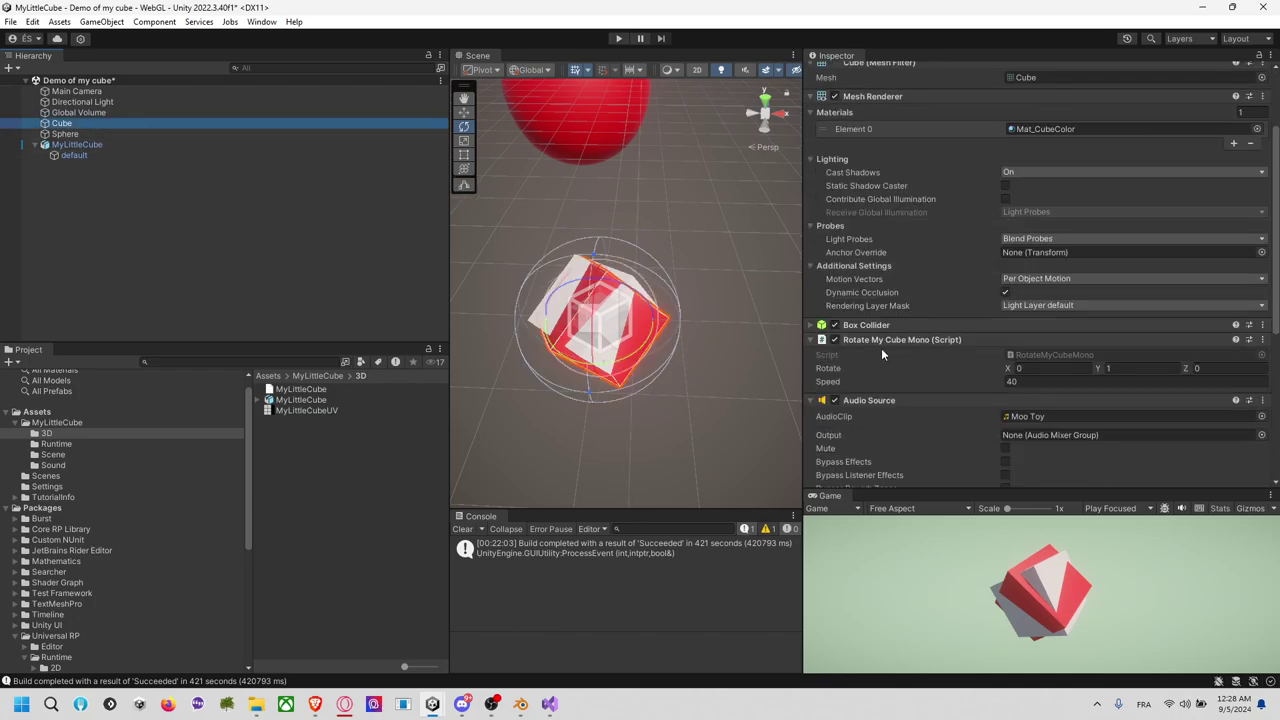
{"action": "left_click", "coordinate": [116, 144]}
{"action": "left_click", "coordinate": [1007, 210]}
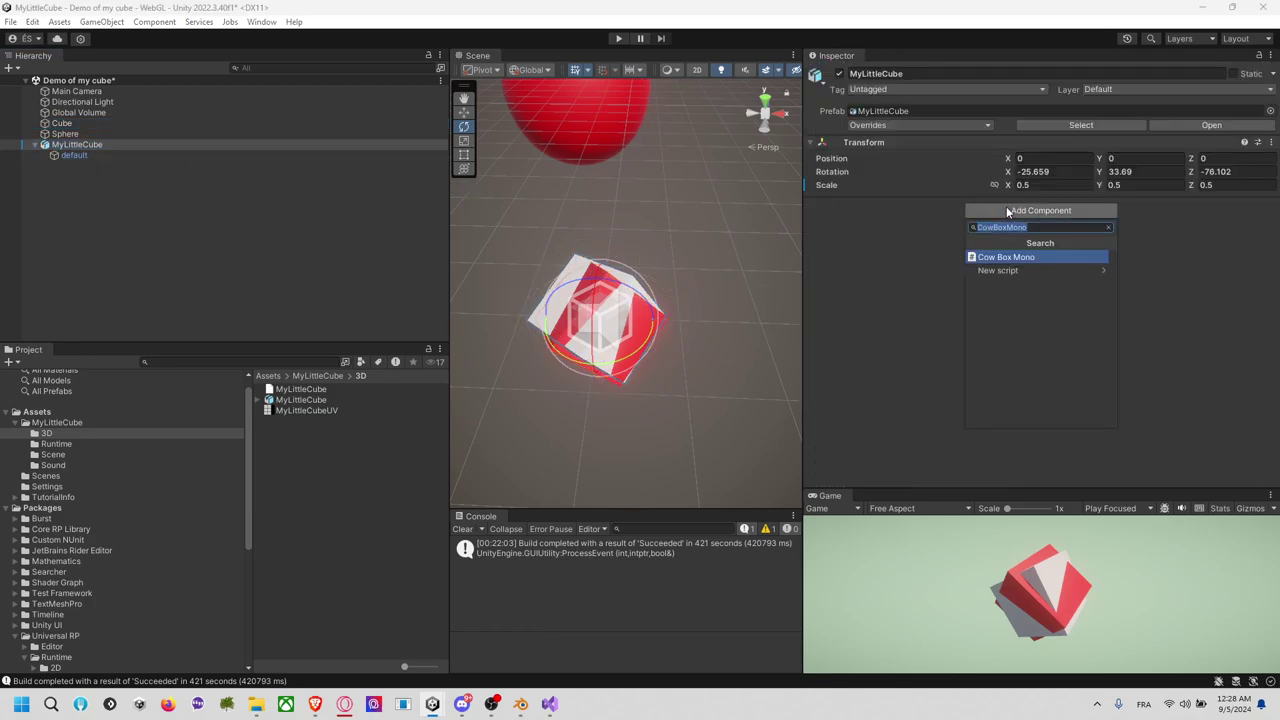
{"action": "key", "text": "Return"}
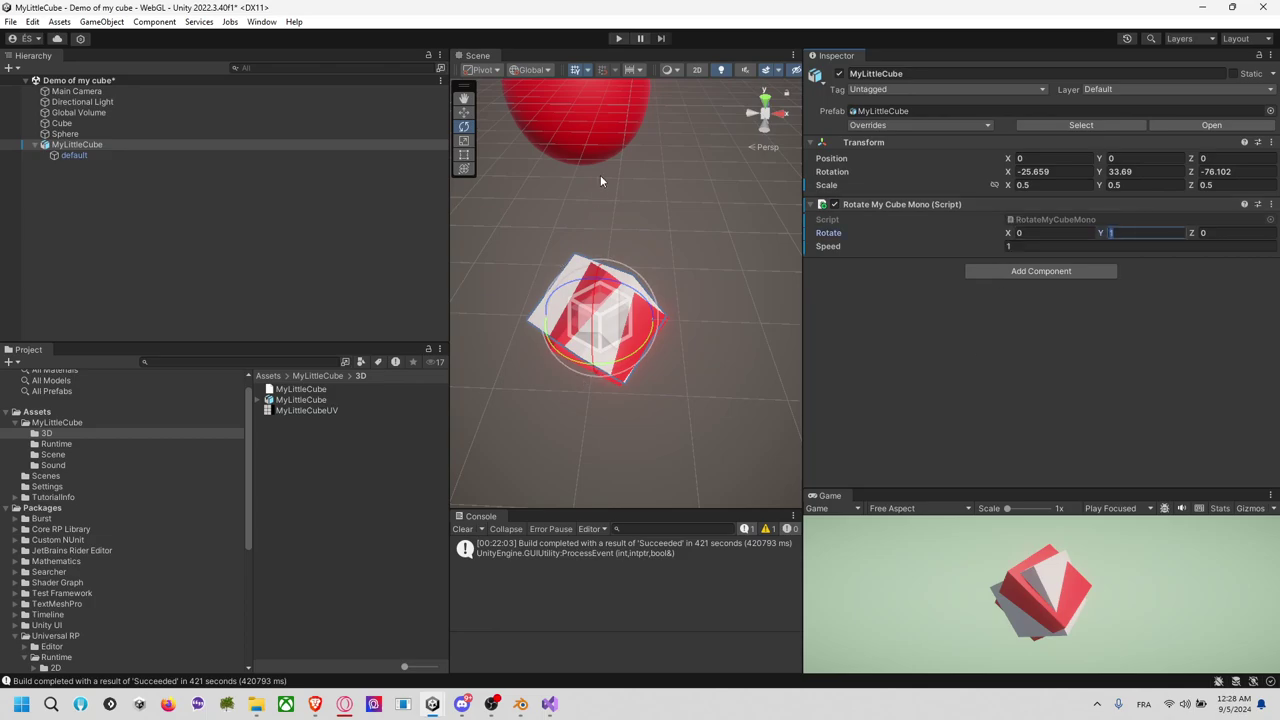
{"action": "left_click", "coordinate": [1056, 244]}
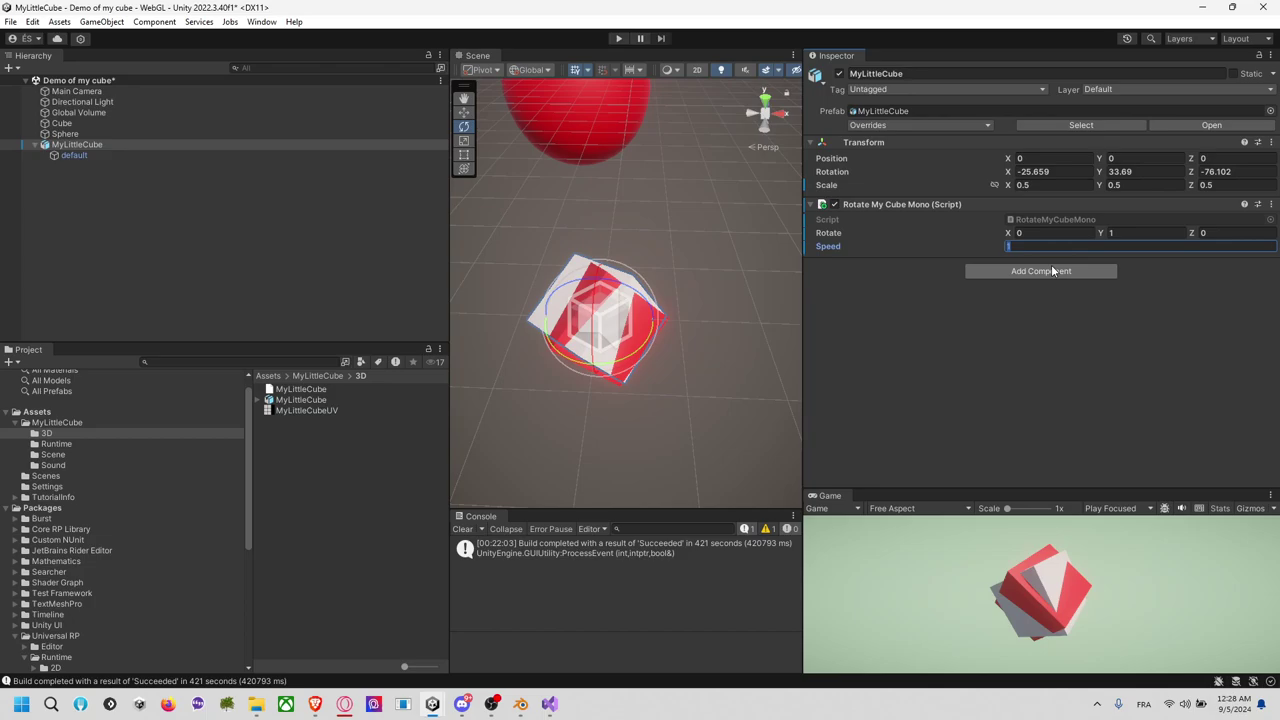
{"action": "type", "text": "30"}
{"action": "left_click", "coordinate": [148, 123]}
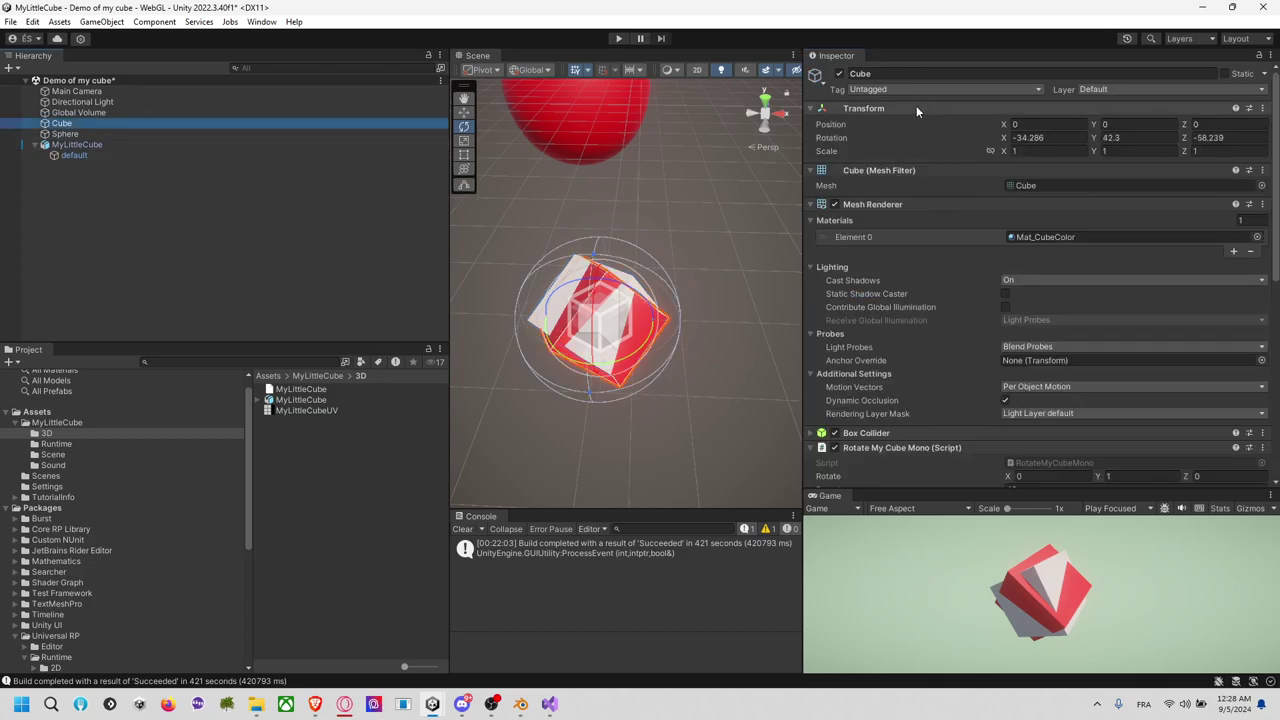
{"action": "left_click", "coordinate": [840, 75]}
Step: Add an Audio Source to MyLittleCube using the Moo Toy clip
{"action": "left_click", "coordinate": [174, 146]}
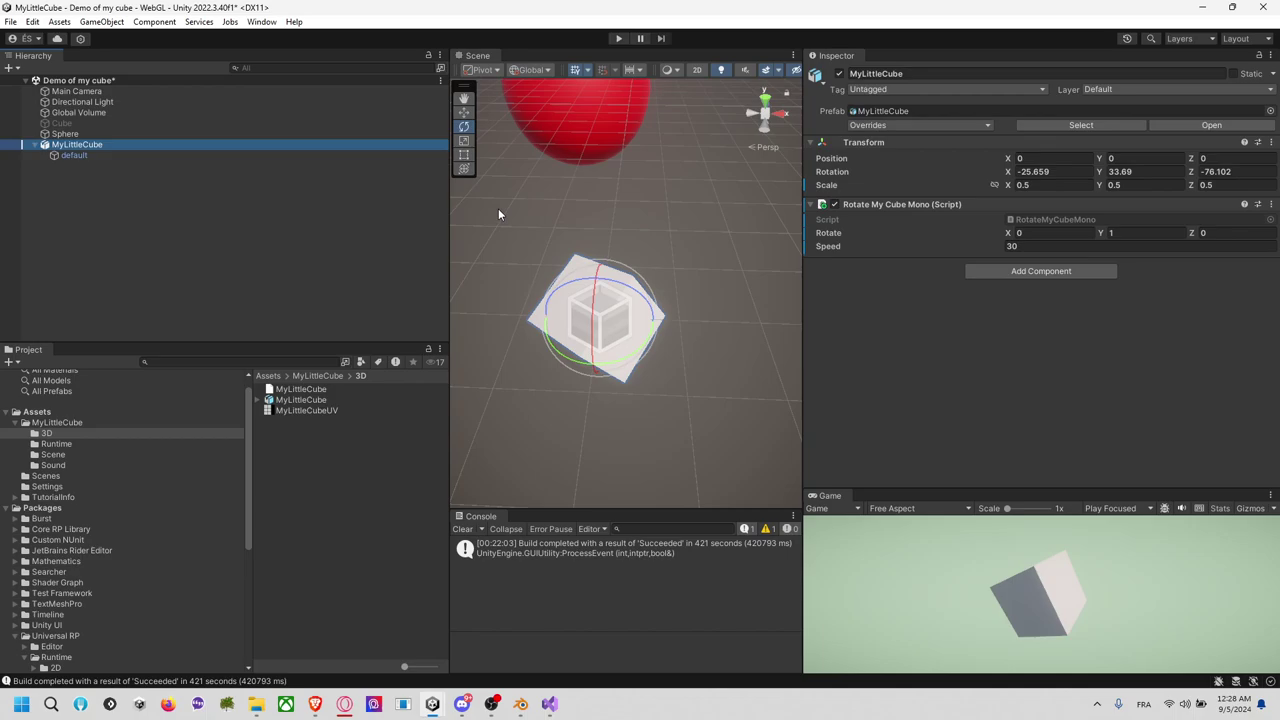
{"action": "left_click", "coordinate": [1012, 271]}
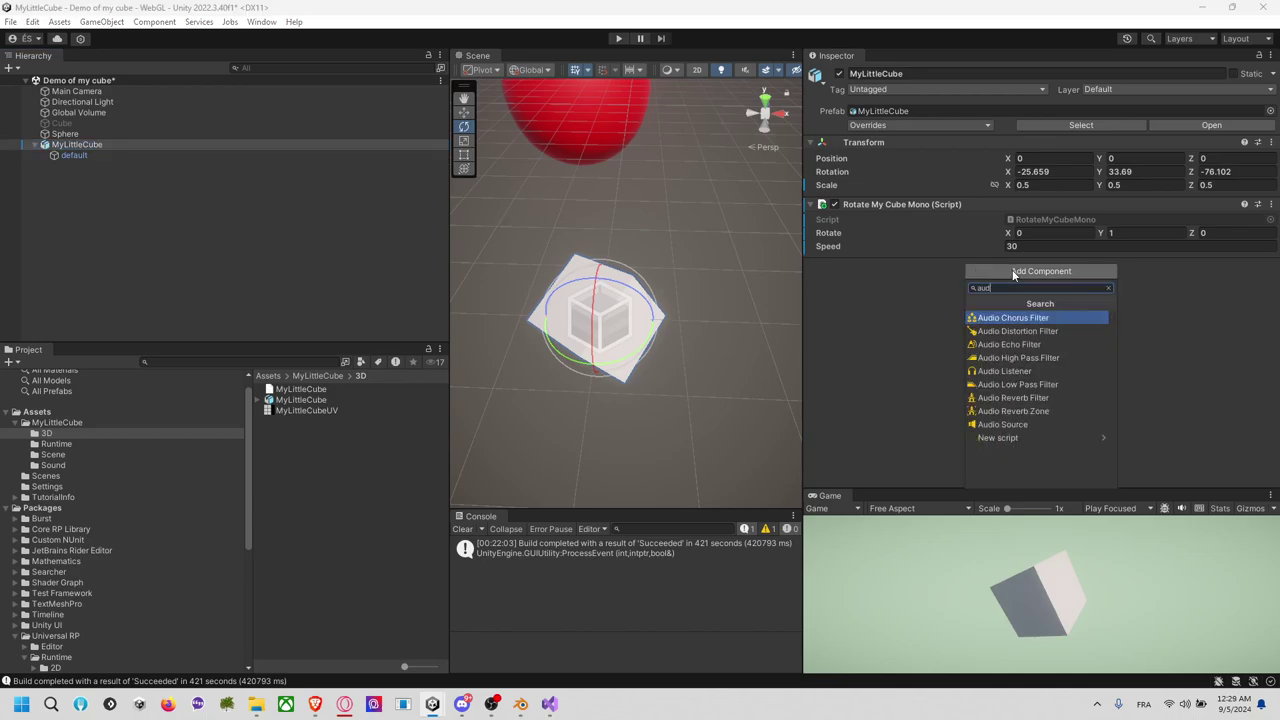
{"action": "type", "text": "audisou"}
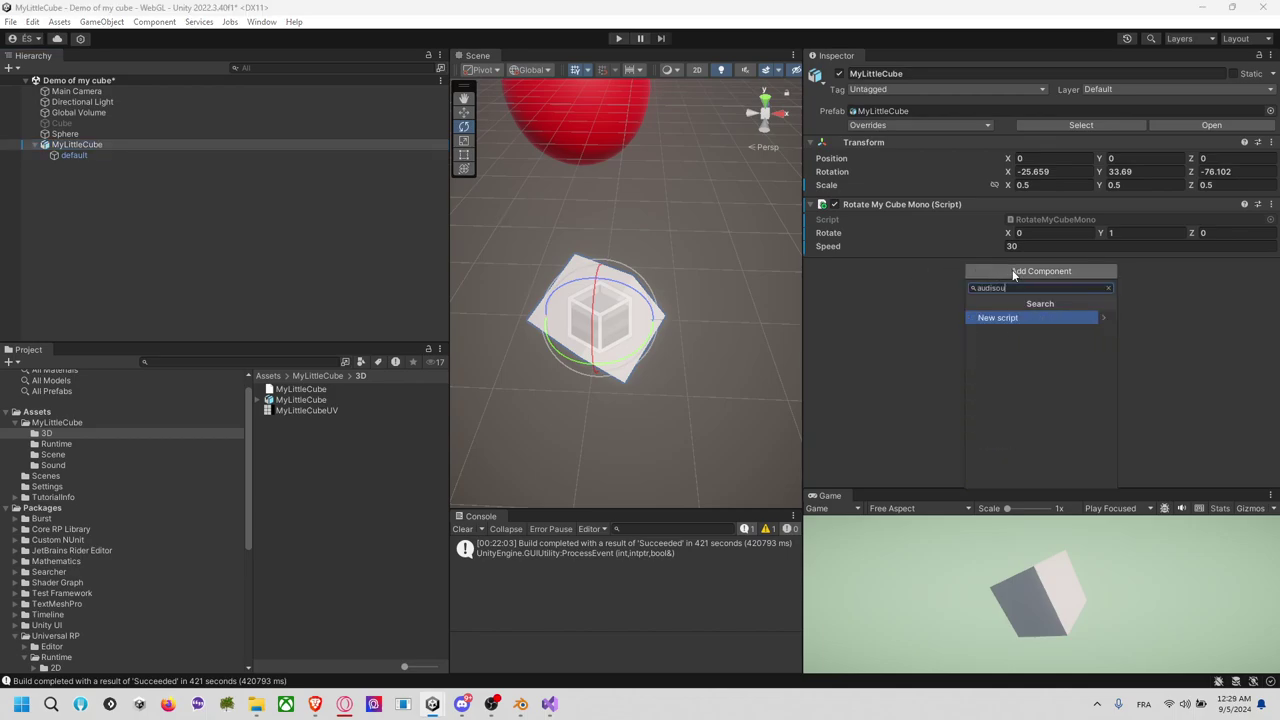
{"action": "key", "text": "BackSpace"}
{"action": "key", "text": "BackSpace"}
{"action": "key", "text": "BackSpace"}
{"action": "type", "text": "o sou"}
{"action": "key", "text": "Return"}
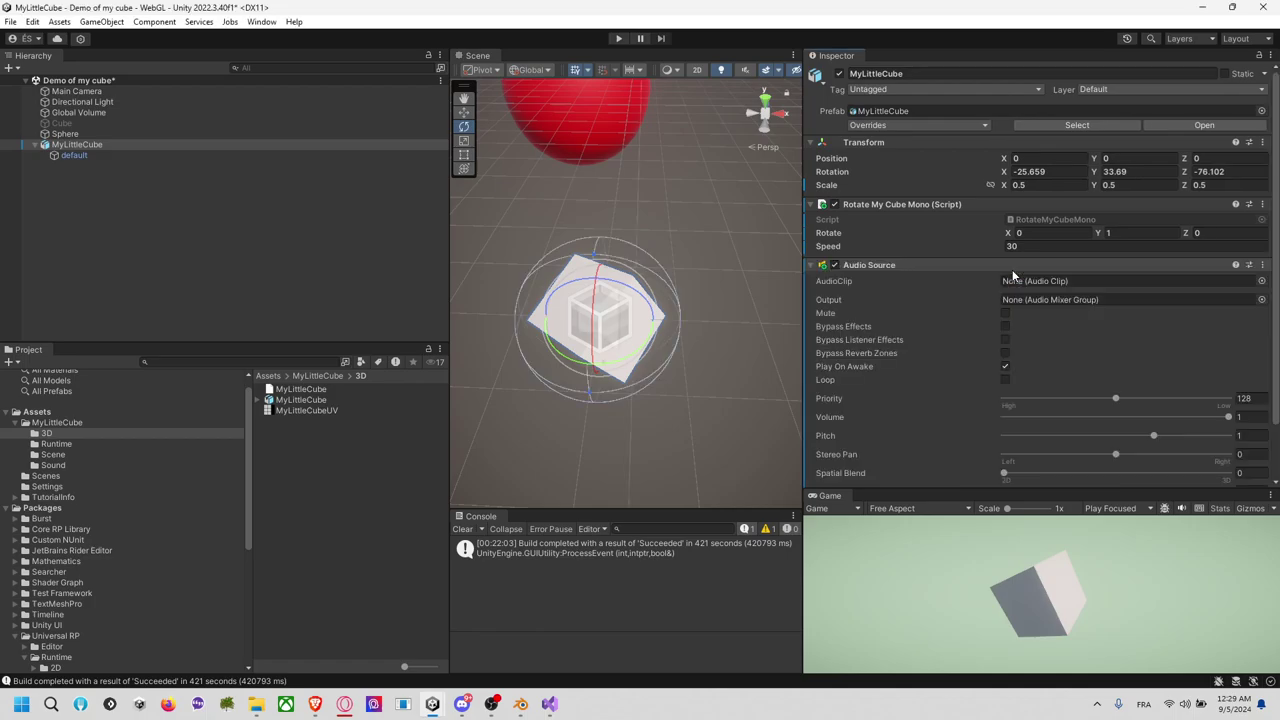
{"action": "left_click", "coordinate": [1261, 281]}
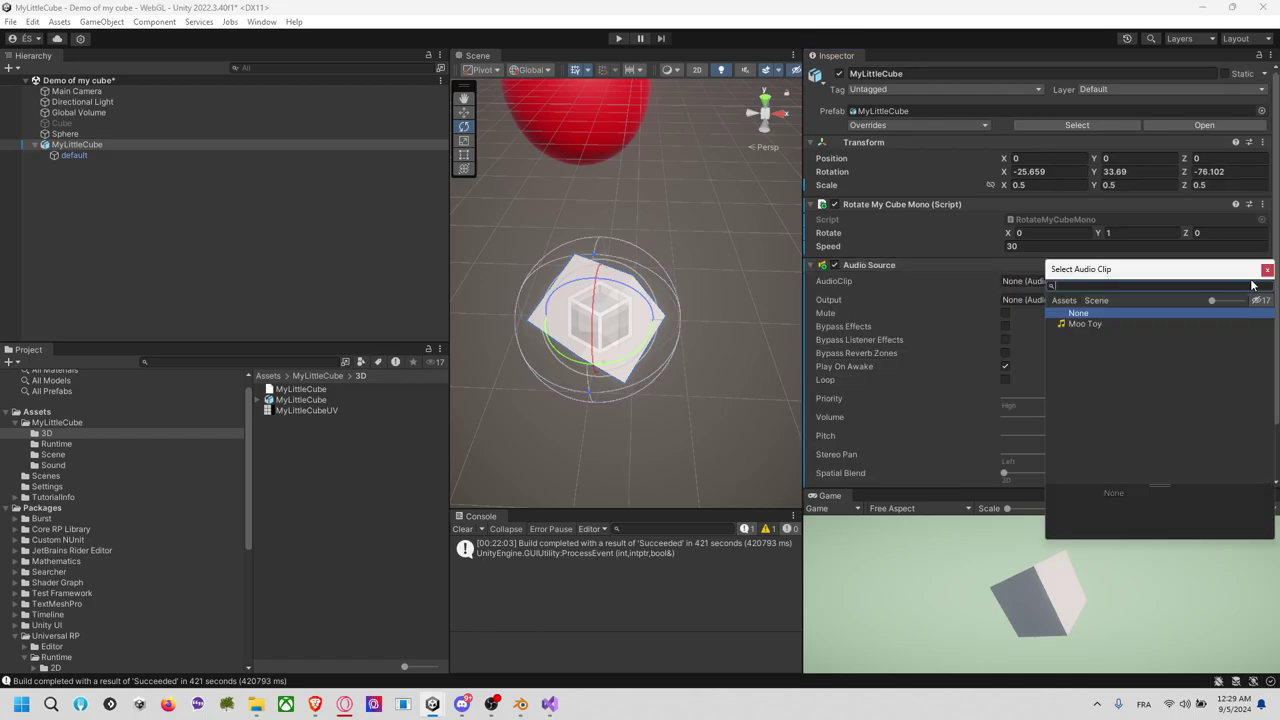
{"action": "left_click", "coordinate": [1085, 324]}
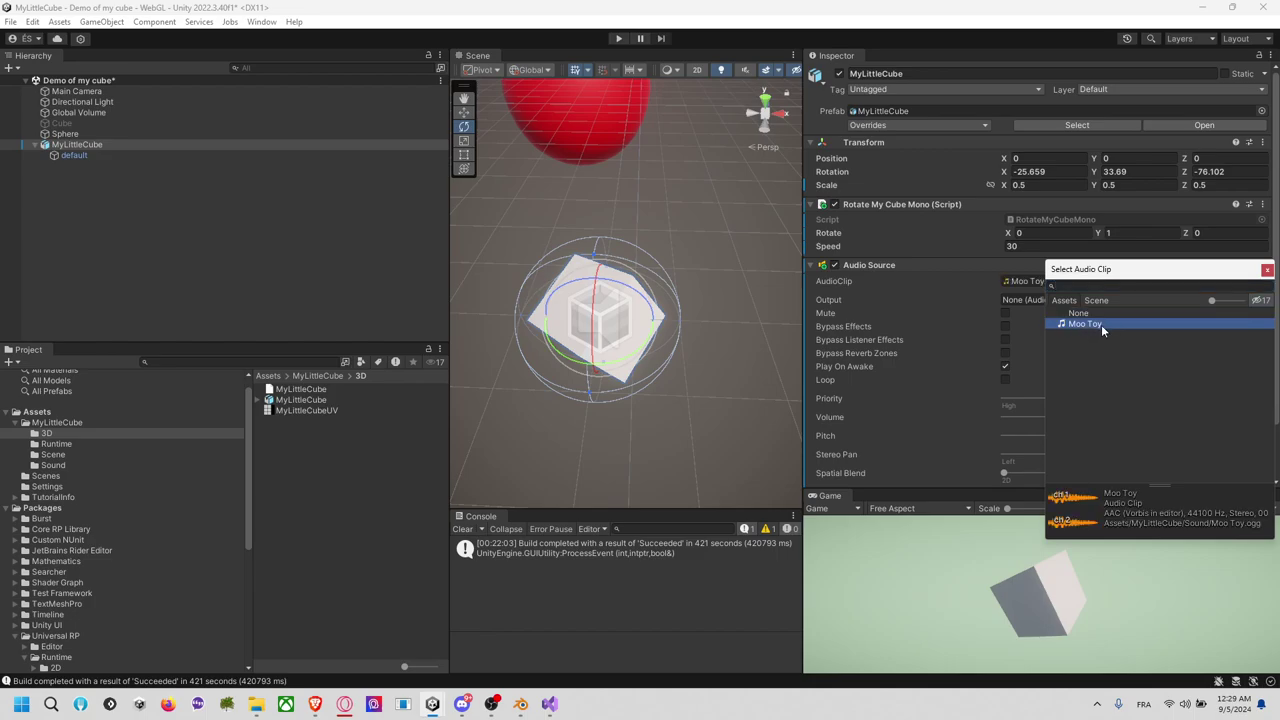
{"action": "left_click", "coordinate": [1266, 269]}
Step: Add the Cow Box Mono script and link the Audio Source into its field
{"action": "scroll", "coordinate": [1122, 266], "scroll_direction": "down", "scroll_amount": 2}
{"action": "left_click", "coordinate": [1033, 474]}
{"action": "type", "text": "audiosou"}
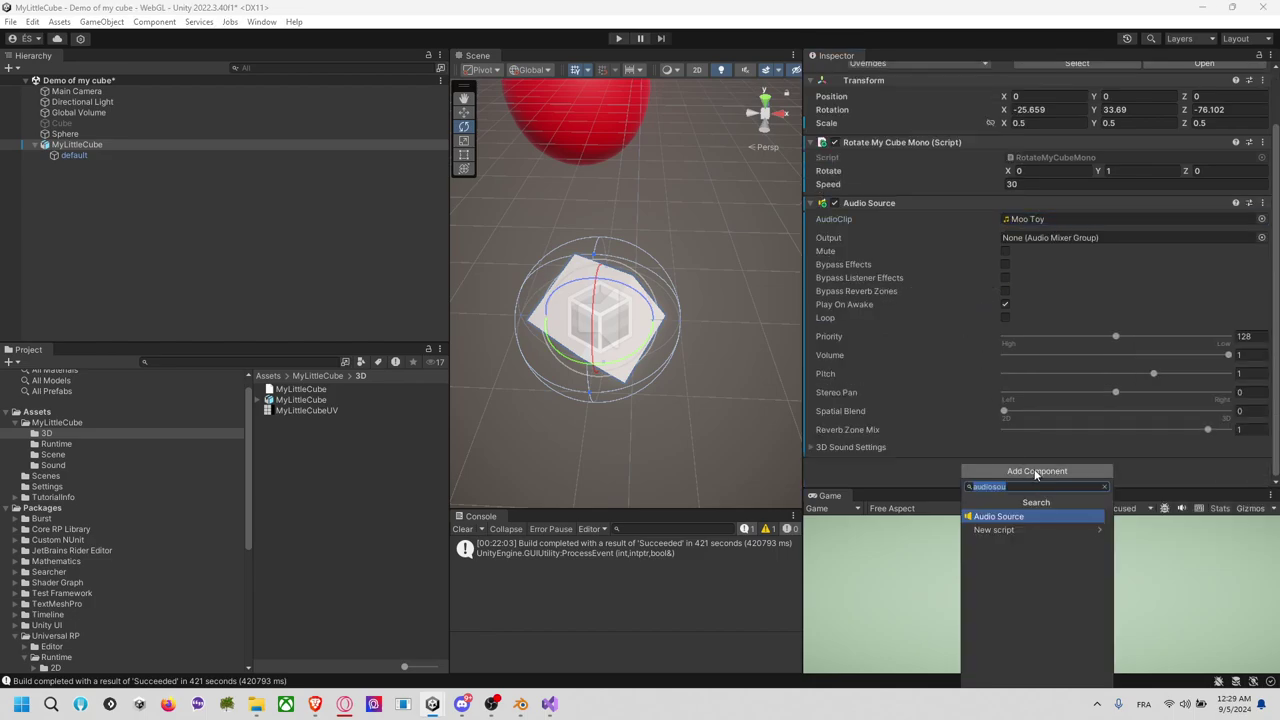
{"action": "key", "text": "BackSpace"}
{"action": "key", "text": "BackSpace"}
{"action": "key", "text": "BackSpace"}
{"action": "key", "text": "BackSpace"}
{"action": "key", "text": "BackSpace"}
{"action": "key", "text": "BackSpace"}
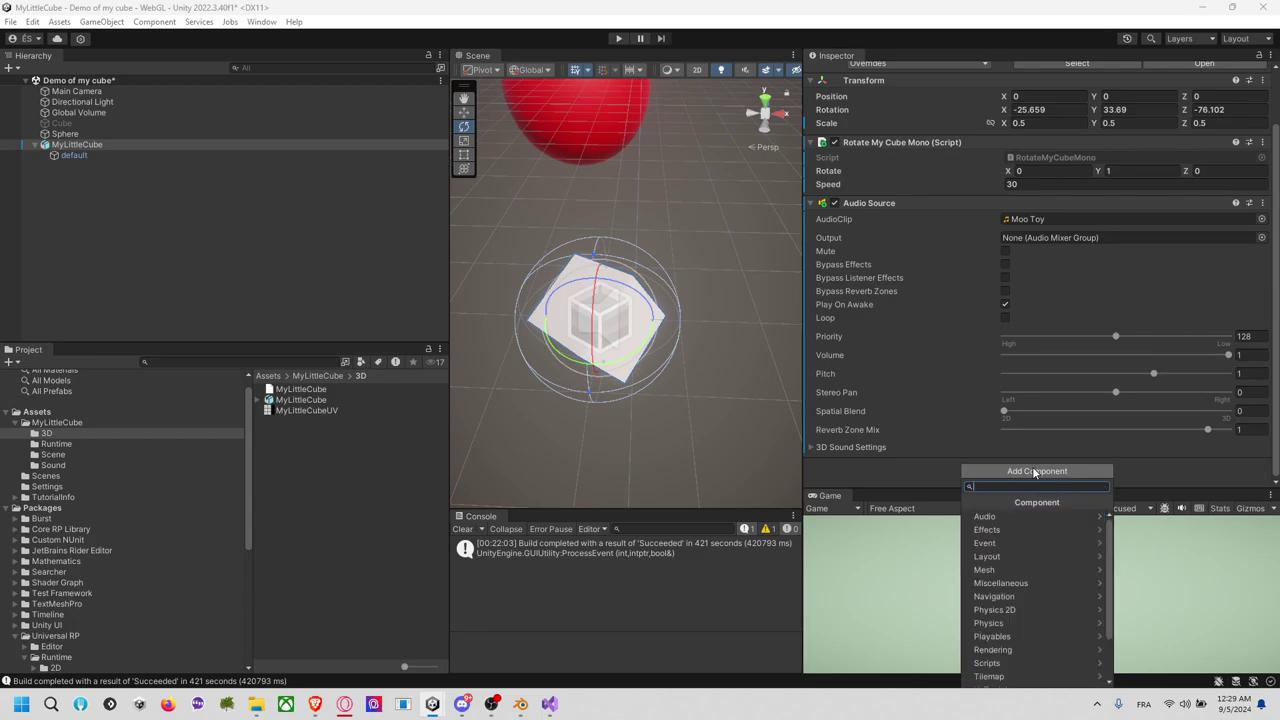
{"action": "type", "text": "cow"}
{"action": "key", "text": "Return"}
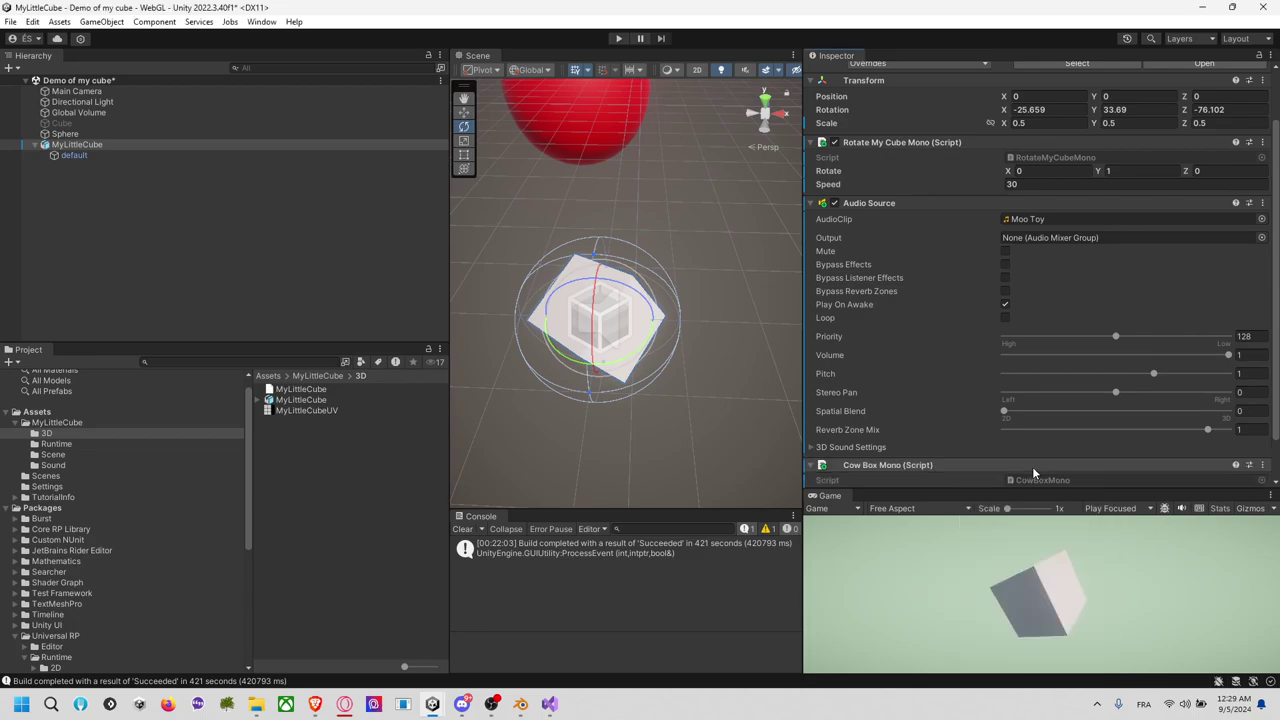
{"action": "scroll", "coordinate": [1032, 466], "scroll_direction": "down", "scroll_amount": 2}
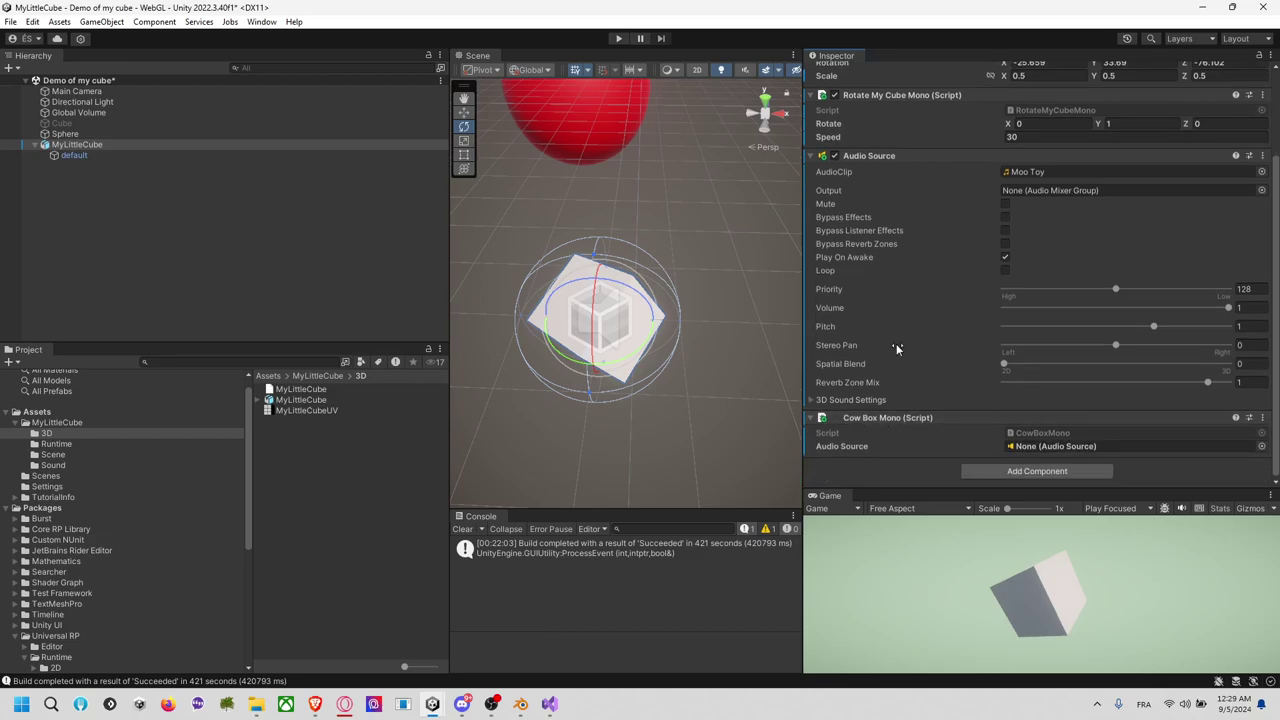
{"action": "left_click_drag", "start_coordinate": [868, 160], "coordinate": [1062, 450]}
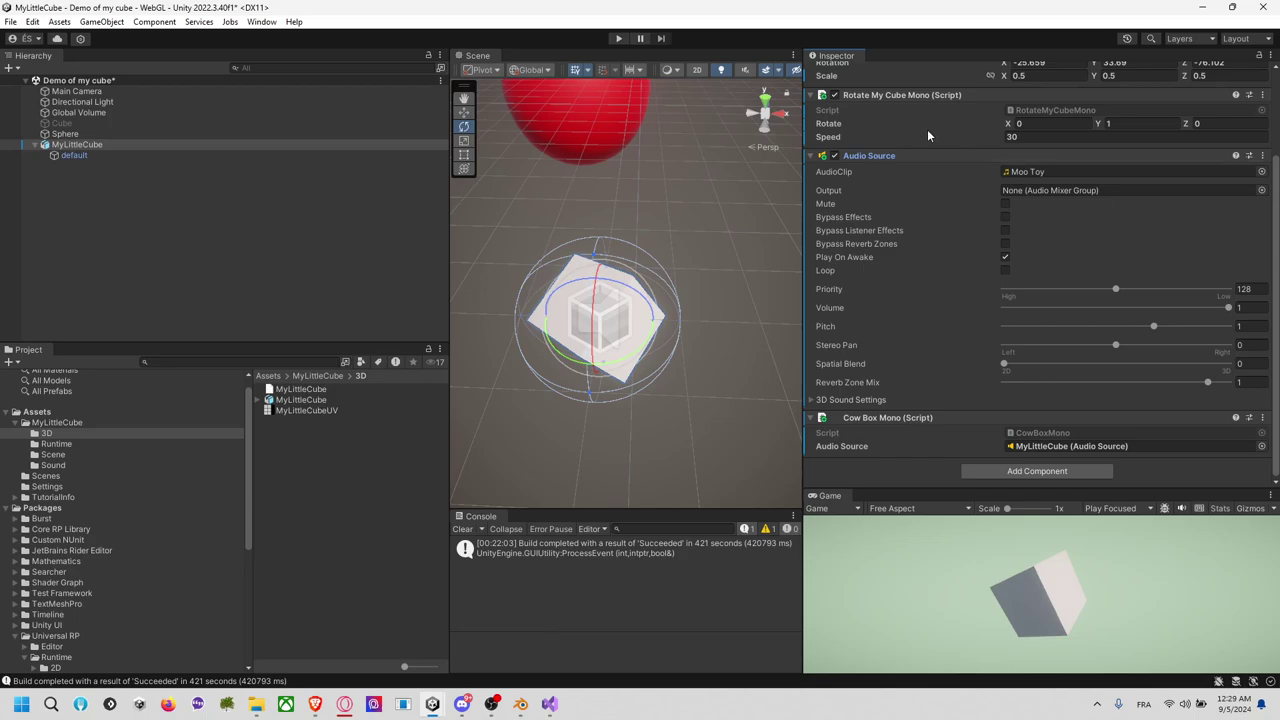
{"action": "left_click", "coordinate": [142, 182]}
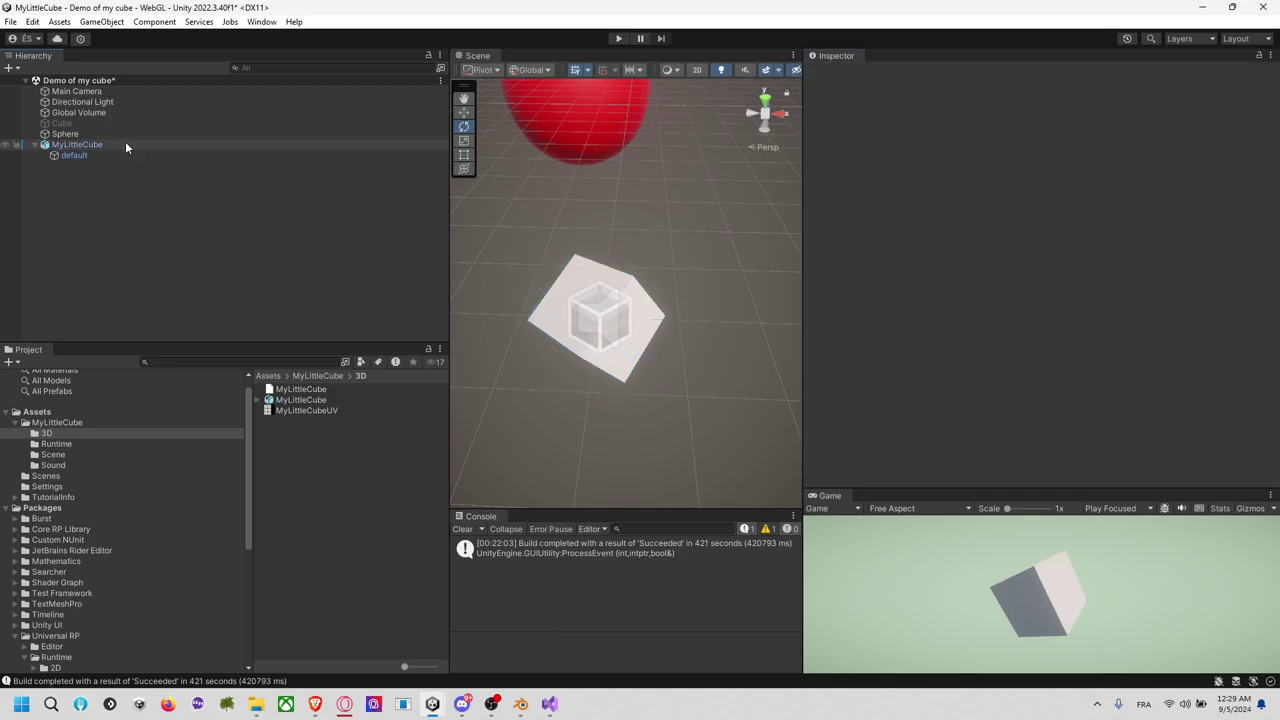
Step: Open the MyLittleCubeUV texture from the Project panel in Krita, then bring Opera forward
{"action": "left_click", "coordinate": [125, 141]}
{"action": "left_click", "coordinate": [82, 122]}
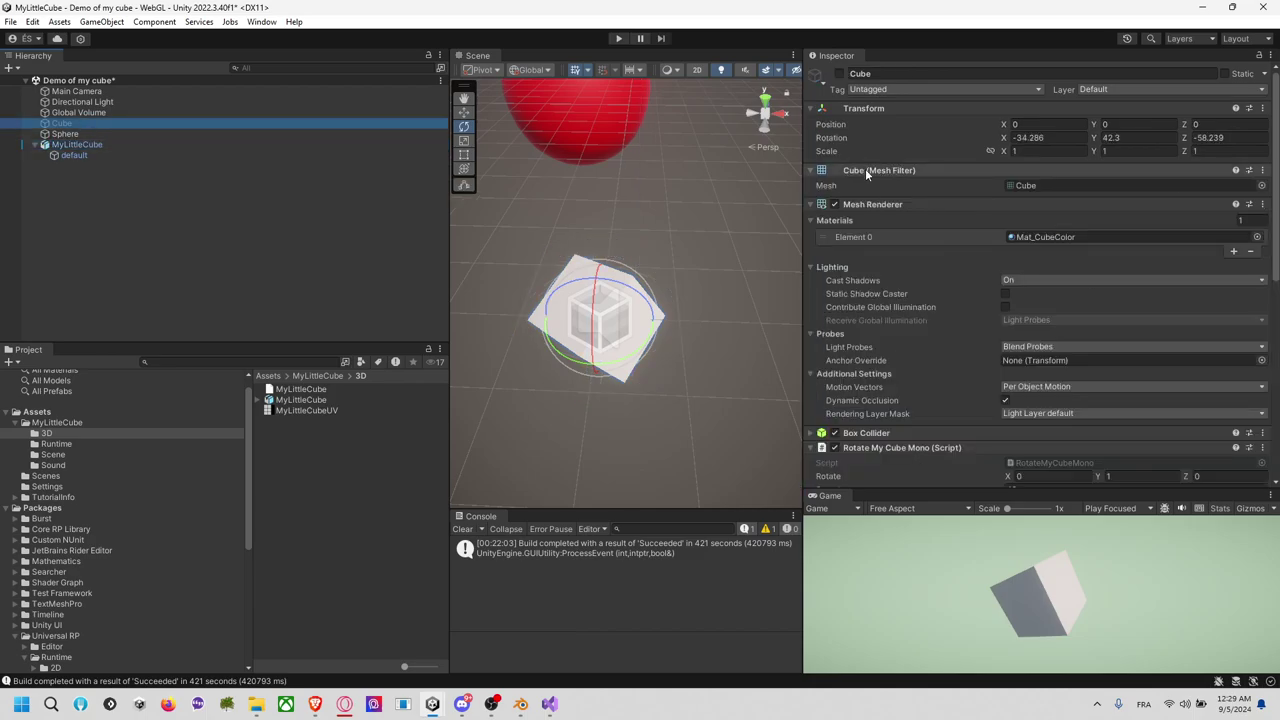
{"action": "left_click", "coordinate": [123, 145]}
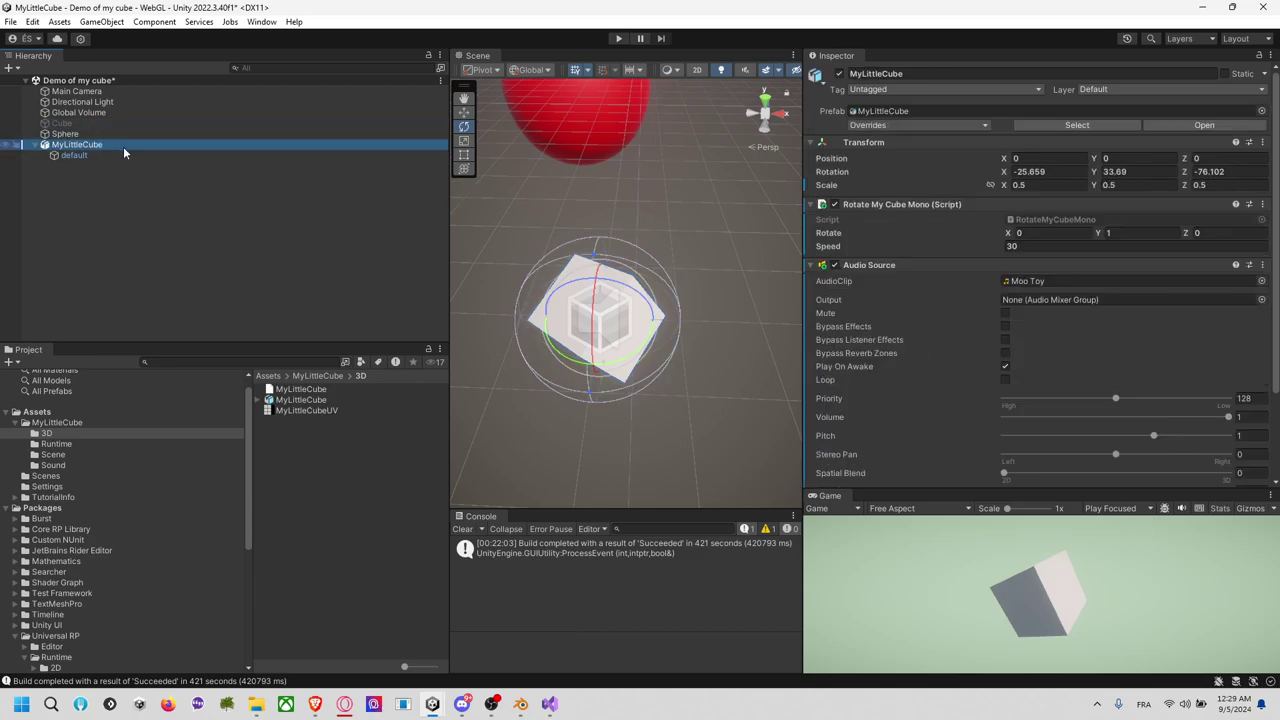
{"action": "left_click", "coordinate": [283, 413]}
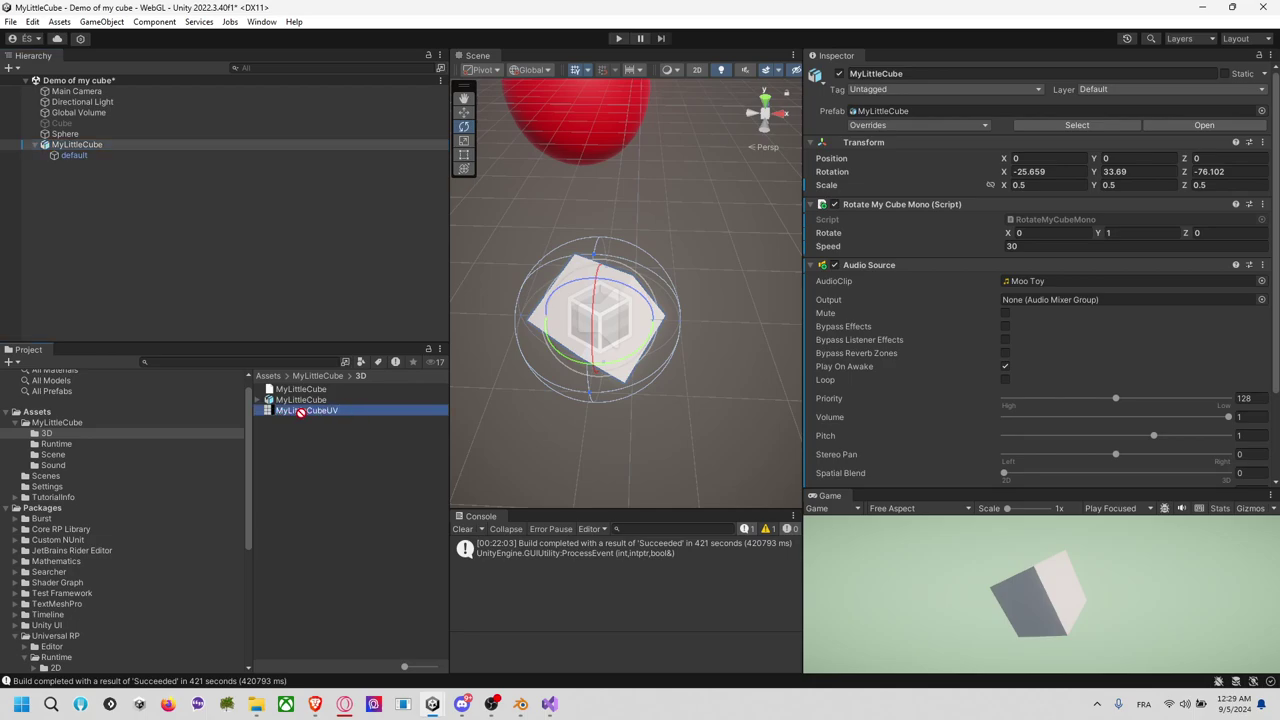
{"action": "left_click", "coordinate": [324, 414]}
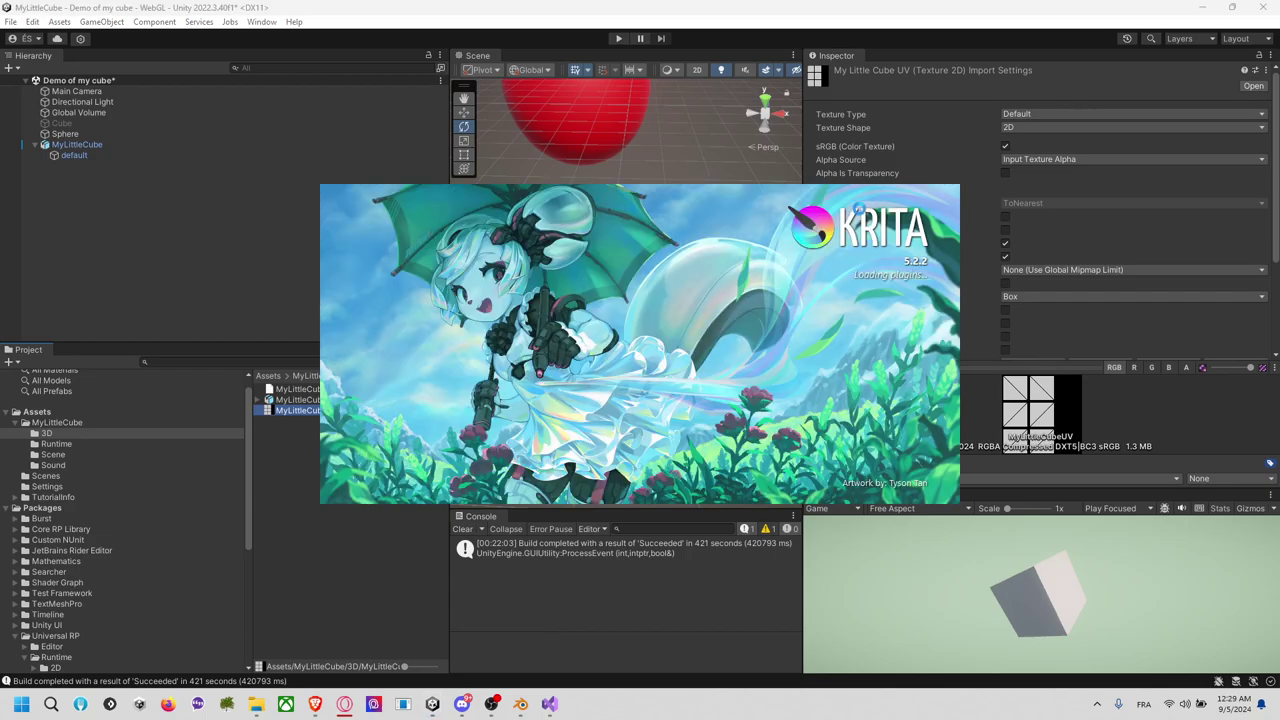
{"action": "key", "text": "alt+Tab"}
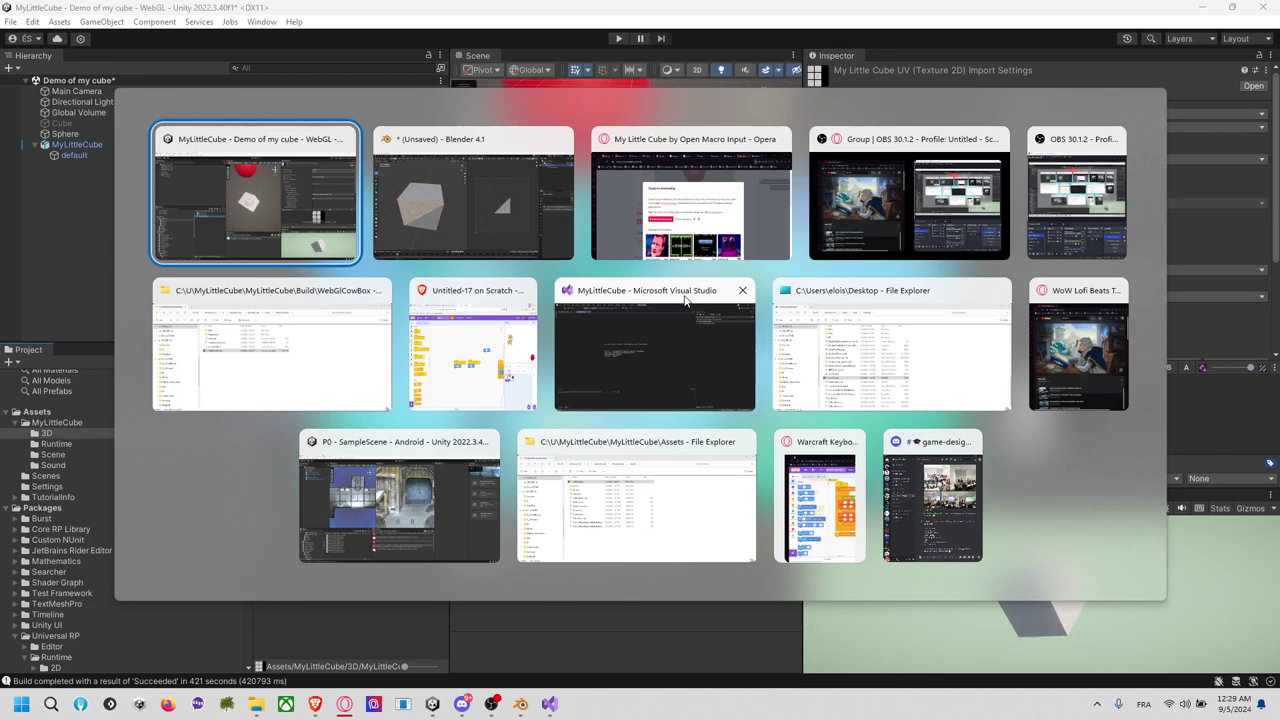
{"action": "key", "text": "alt+Tab"}
{"action": "key", "text": "alt+Tab"}
Step: Search 'krita' in Opera, open krita.org, then minimize the browser to show Krita
{"action": "left_click", "coordinate": [561, 125]}
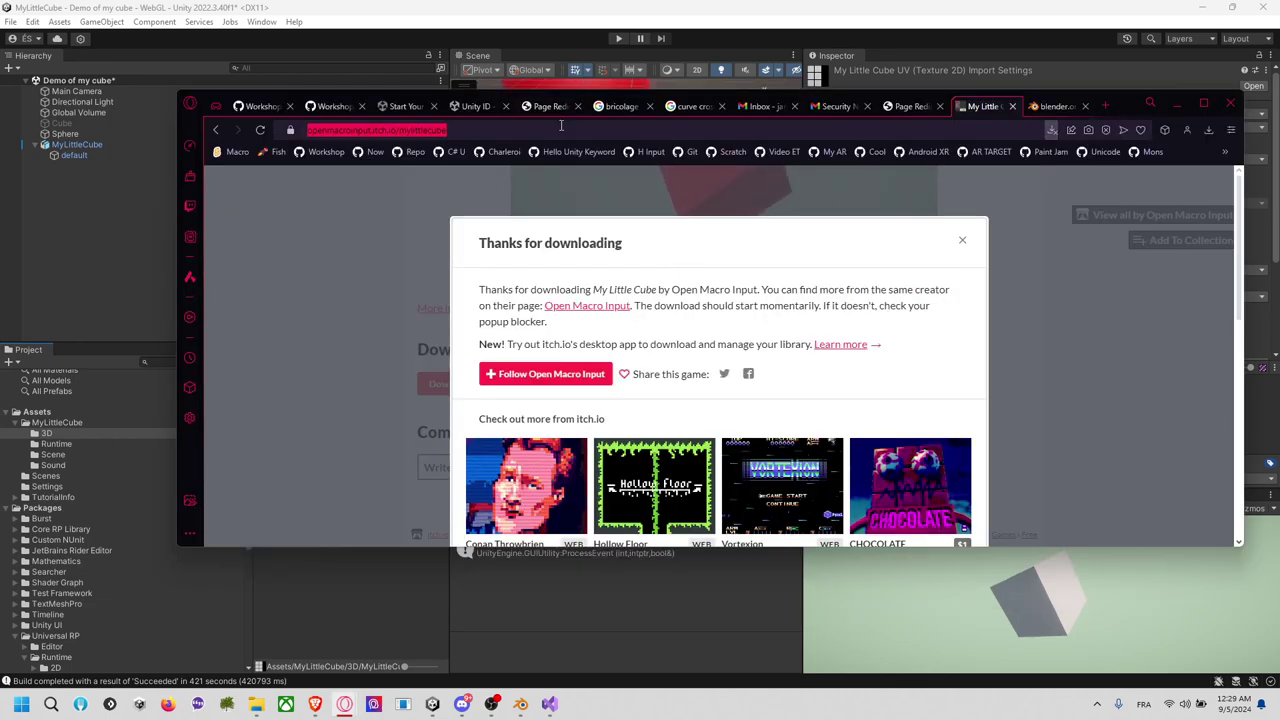
{"action": "type", "text": "krita"}
{"action": "key", "text": "Return"}
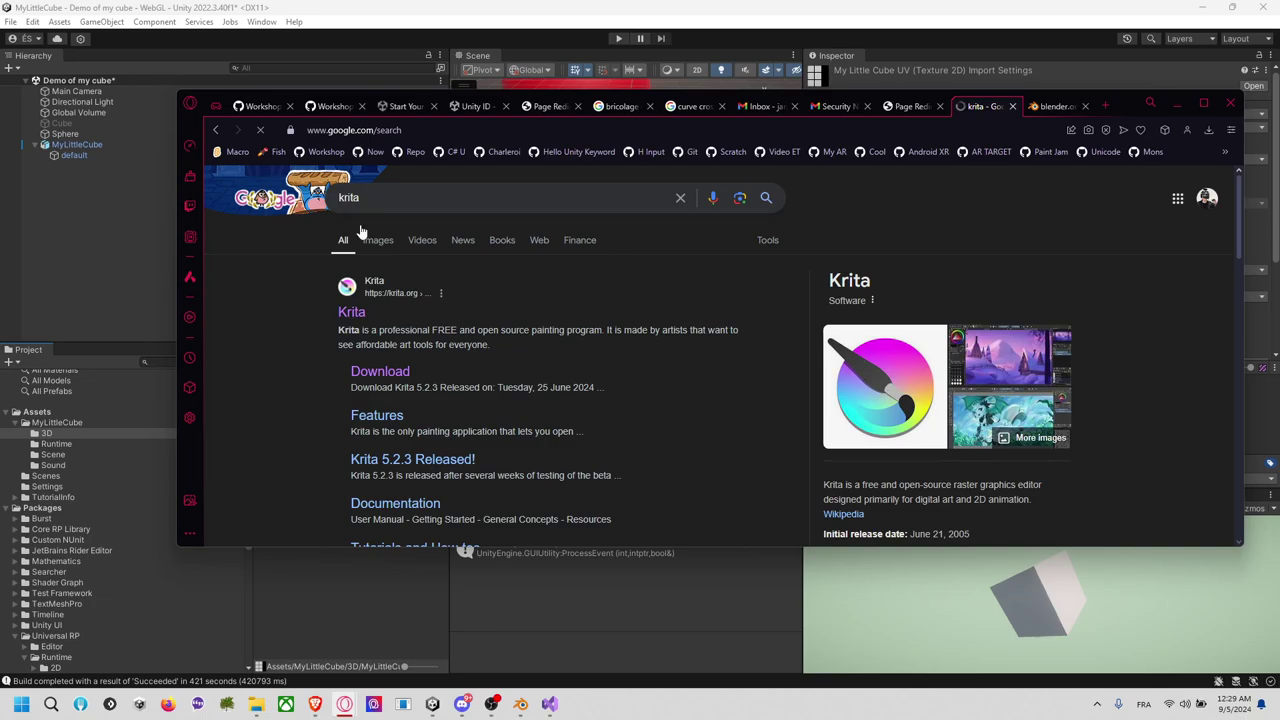
{"action": "left_click", "coordinate": [352, 311]}
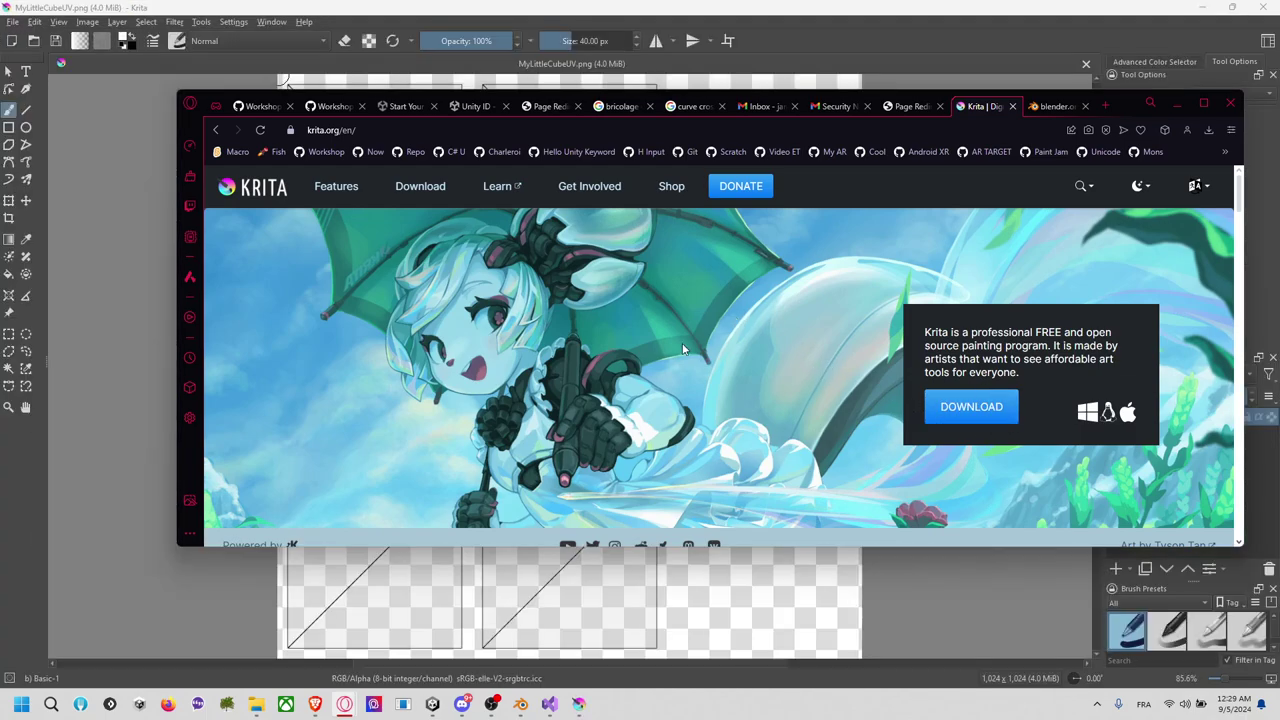
{"action": "left_click", "coordinate": [1175, 106]}
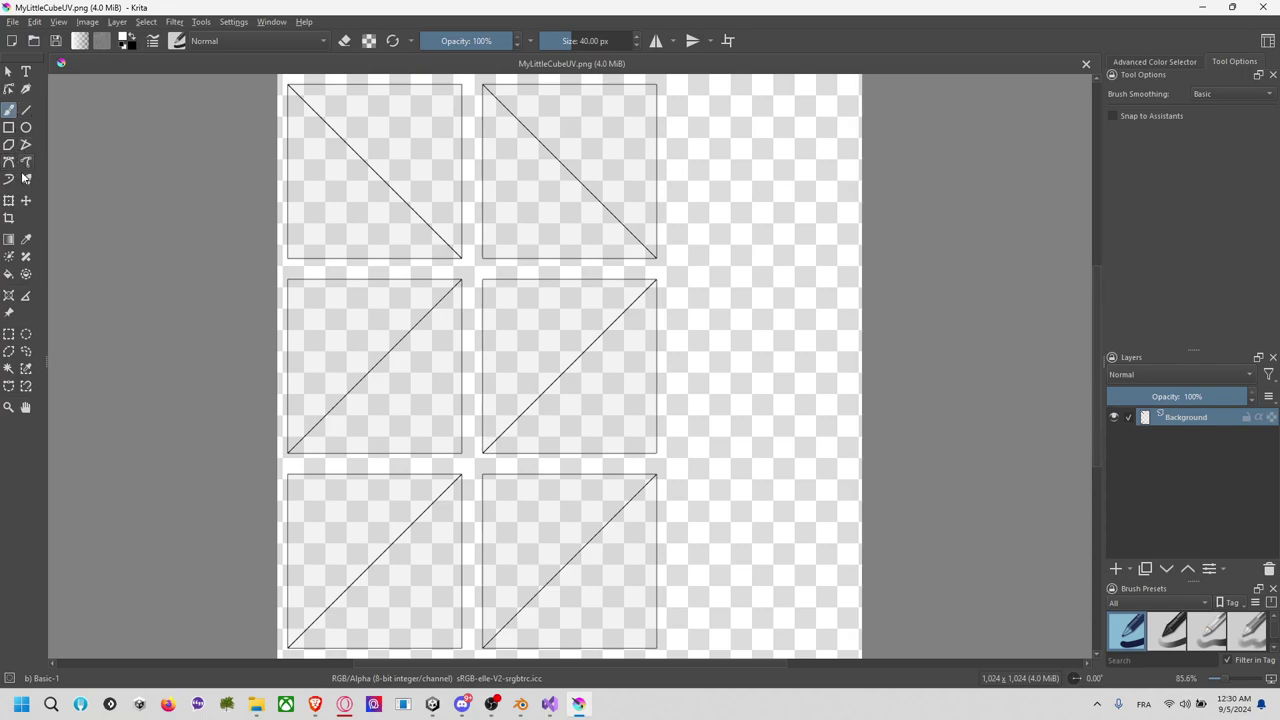
Step: With the Fill tool, colour the top-left square red and the top-right square green
{"action": "left_click", "coordinate": [11, 275]}
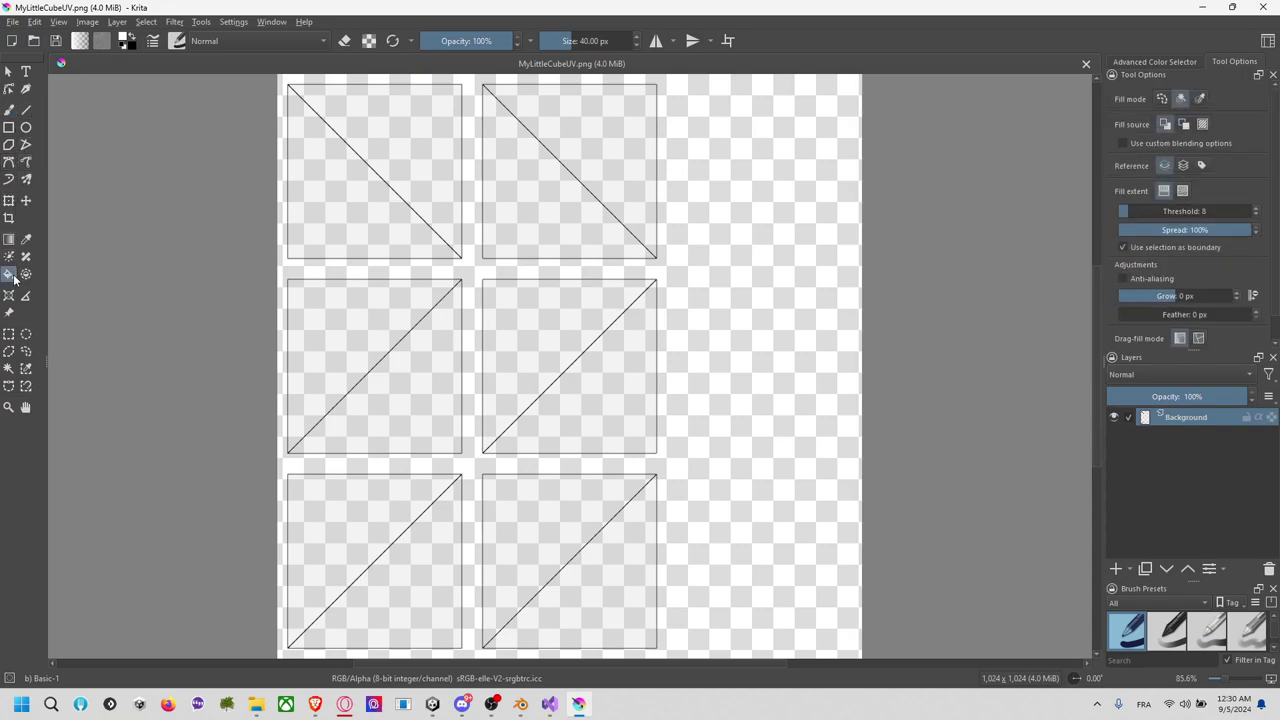
{"action": "left_click", "coordinate": [121, 40]}
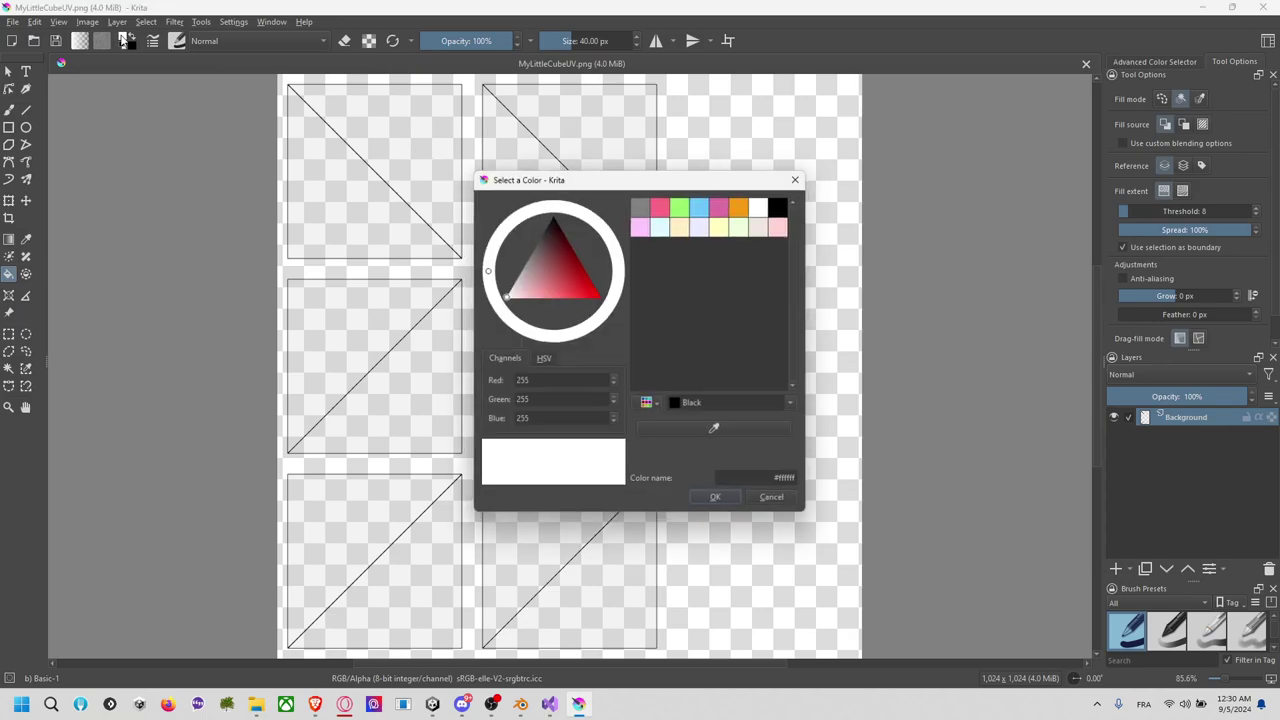
{"action": "left_click", "coordinate": [554, 249]}
{"action": "left_click", "coordinate": [304, 200]}
{"action": "left_click", "coordinate": [304, 200]}
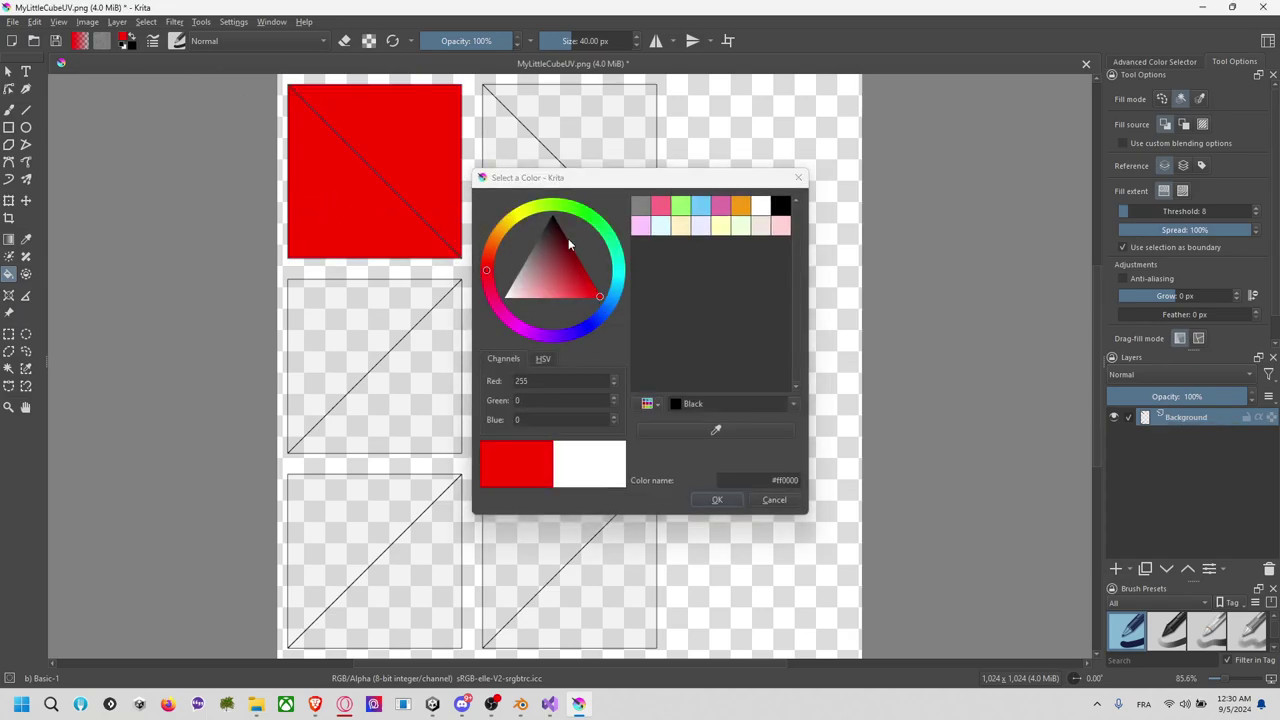
{"action": "left_click", "coordinate": [594, 216]}
{"action": "left_click", "coordinate": [590, 122]}
{"action": "left_click", "coordinate": [531, 152]}
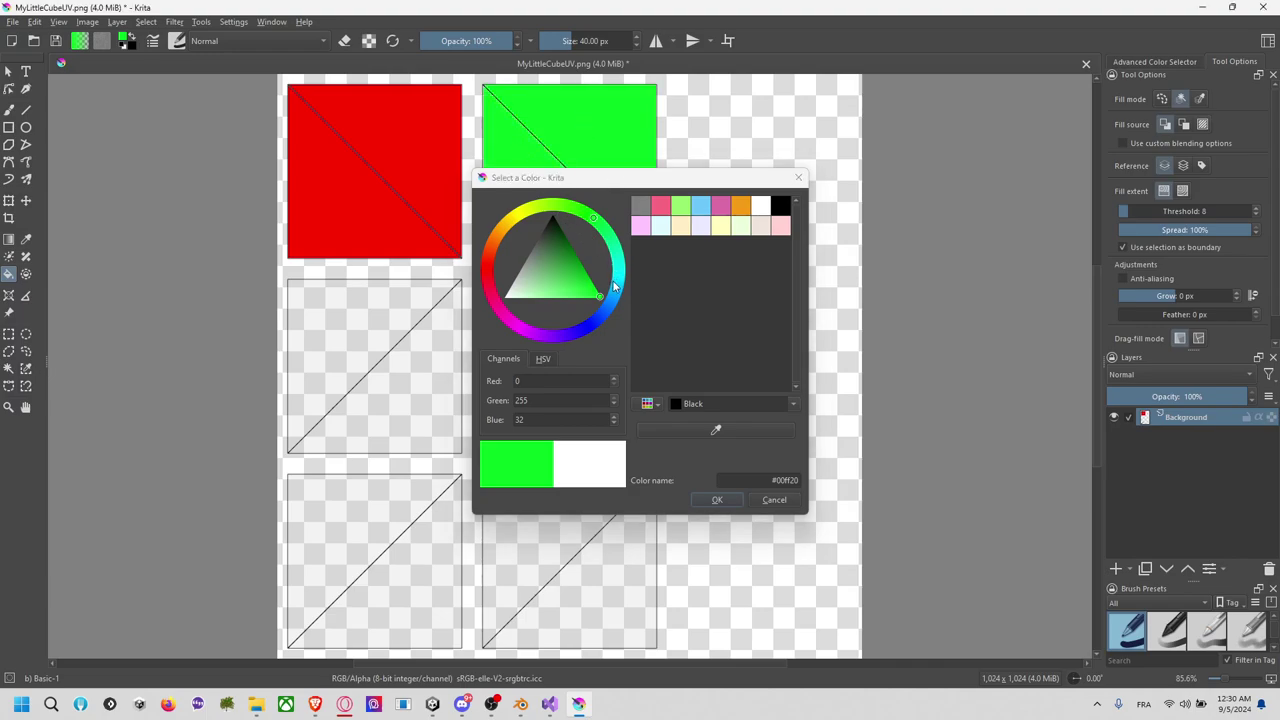
Step: Fill the middle-left square blue, bottom-right yellow and bottom-left cyan
{"action": "left_click", "coordinate": [584, 330]}
{"action": "left_click", "coordinate": [408, 357]}
{"action": "left_click", "coordinate": [360, 330]}
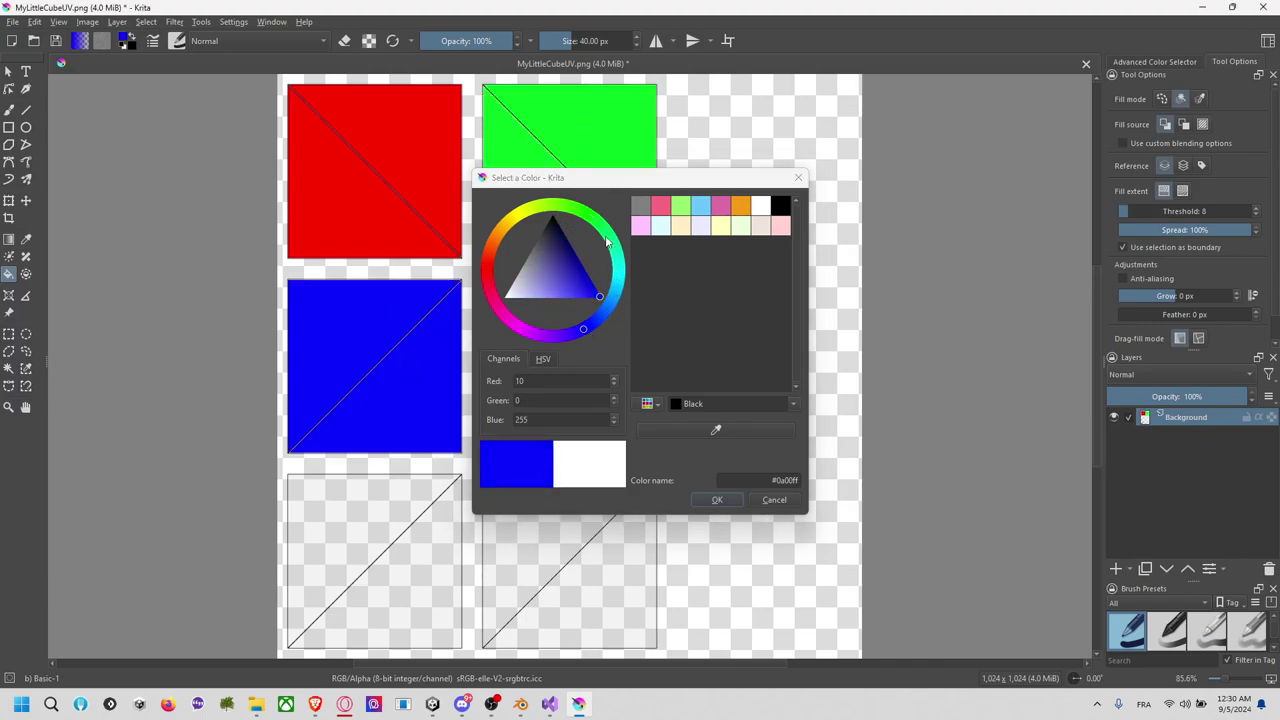
{"action": "left_click", "coordinate": [520, 213]}
{"action": "left_click", "coordinate": [599, 588]}
{"action": "left_click", "coordinate": [541, 525]}
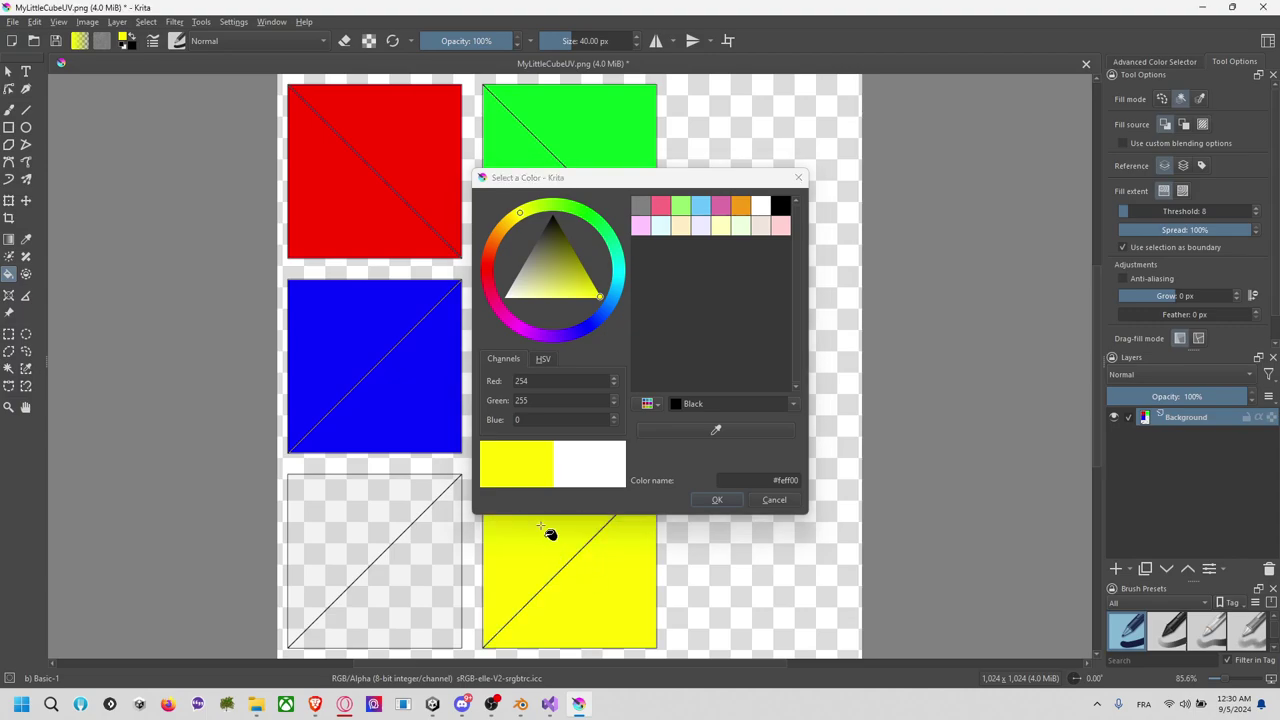
{"action": "left_click", "coordinate": [618, 256]}
{"action": "left_click", "coordinate": [352, 538]}
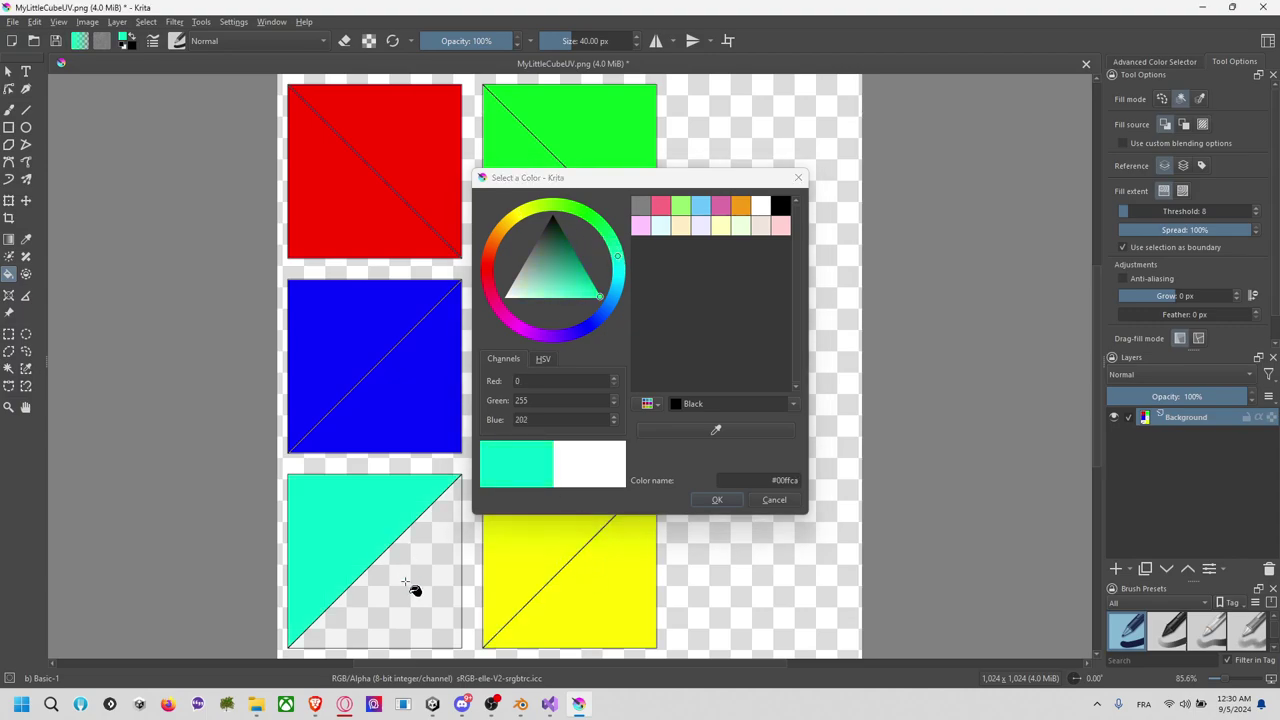
{"action": "left_click", "coordinate": [408, 580]}
Step: Fill the middle-right square purple, then attempt a save and cancel the PNG options
{"action": "left_click", "coordinate": [520, 328]}
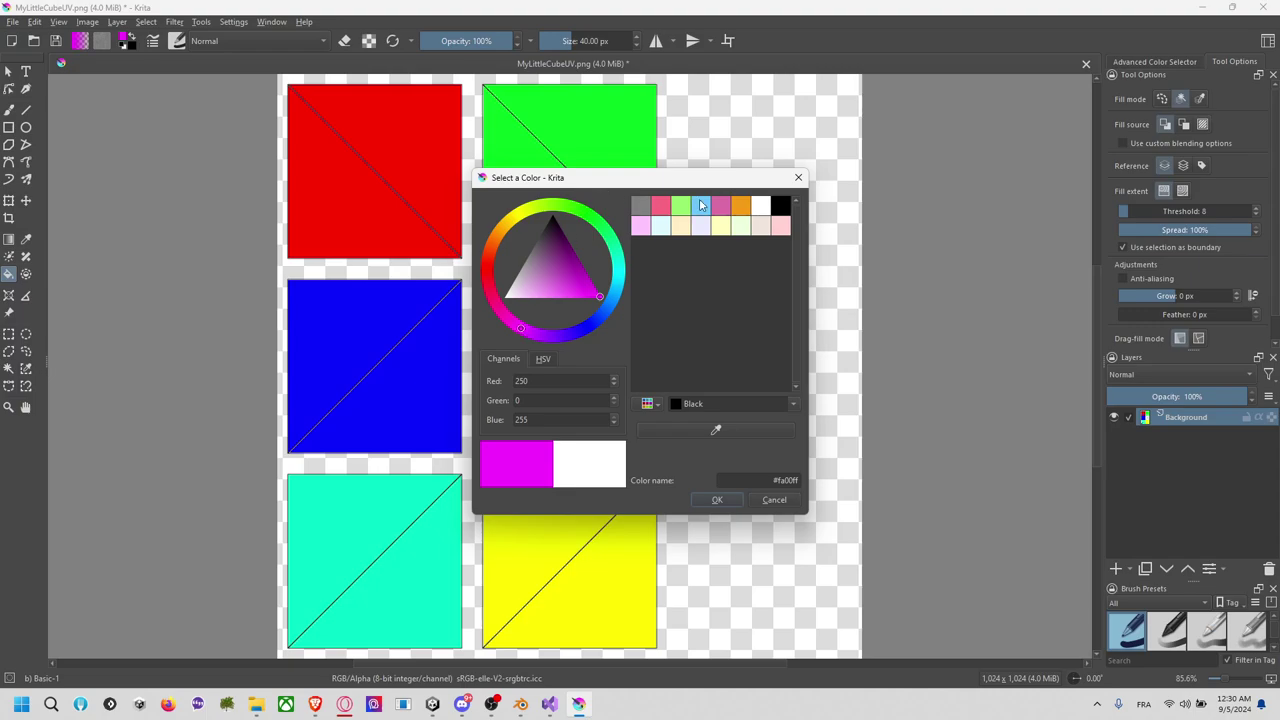
{"action": "left_click_drag", "start_coordinate": [673, 188], "coordinate": [910, 188]}
{"action": "left_click", "coordinate": [787, 338]}
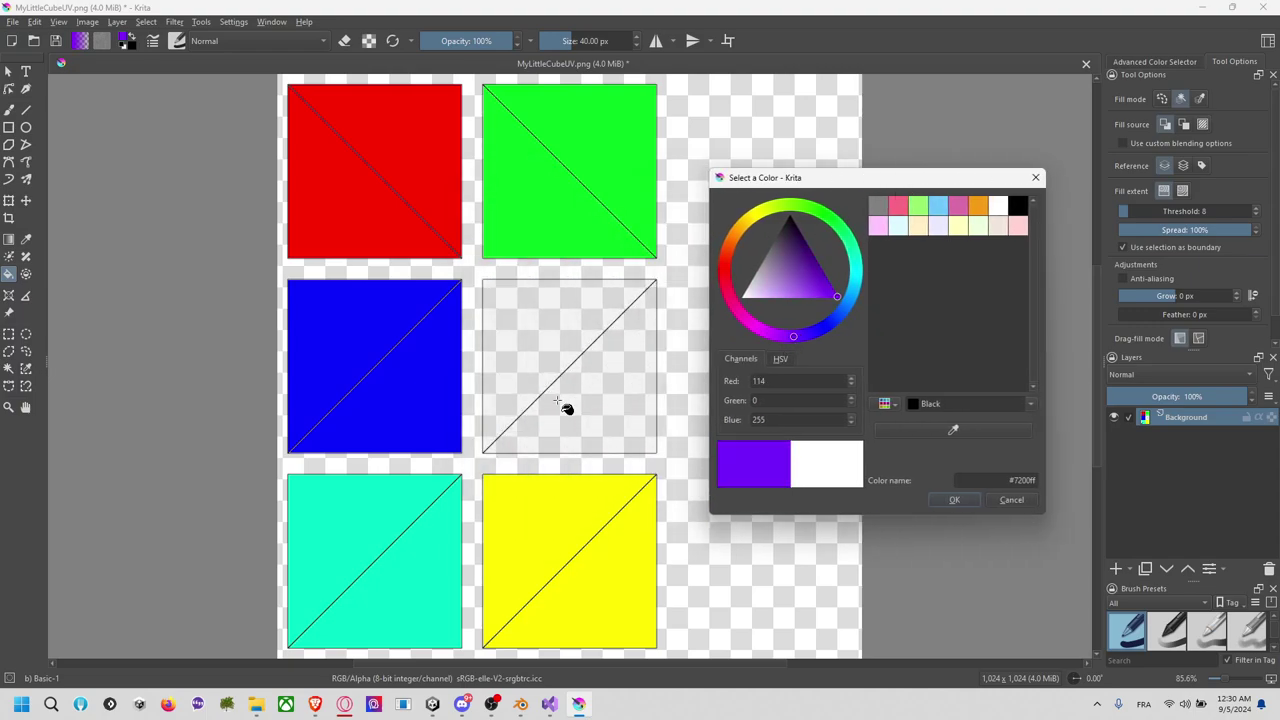
{"action": "left_click", "coordinate": [566, 408]}
{"action": "left_click", "coordinate": [610, 305]}
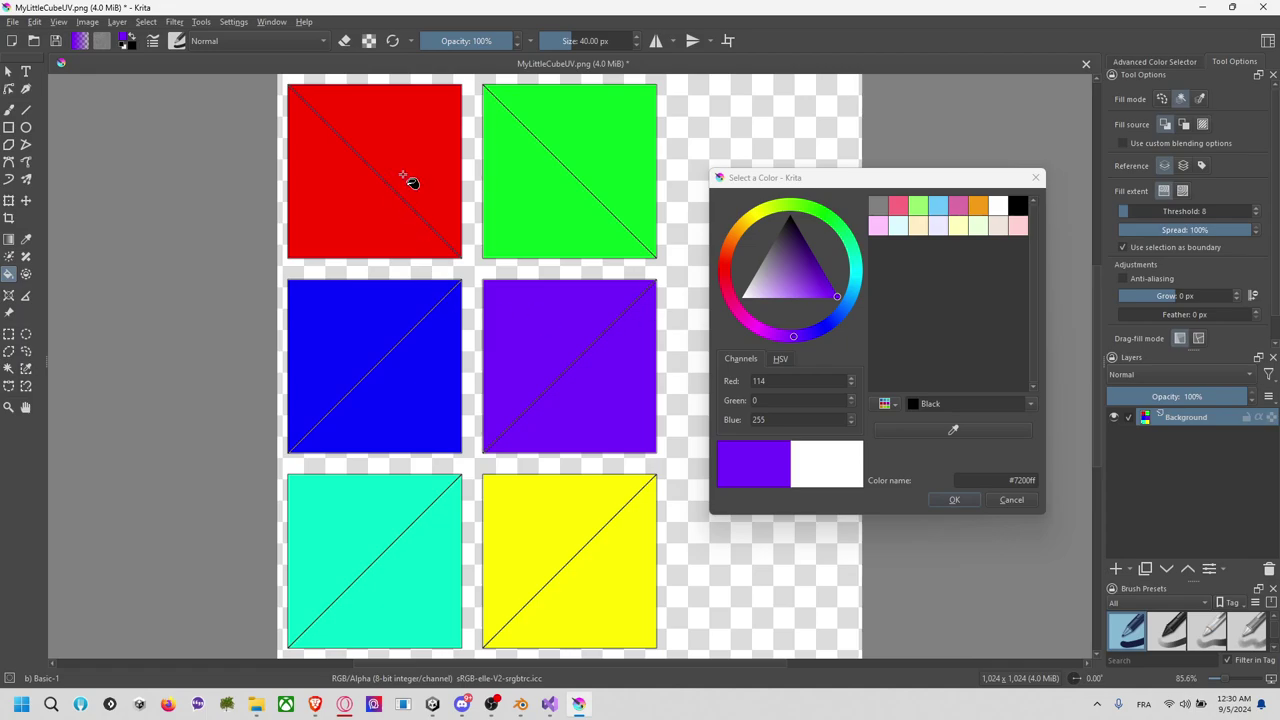
{"action": "key", "text": "ctrl+s"}
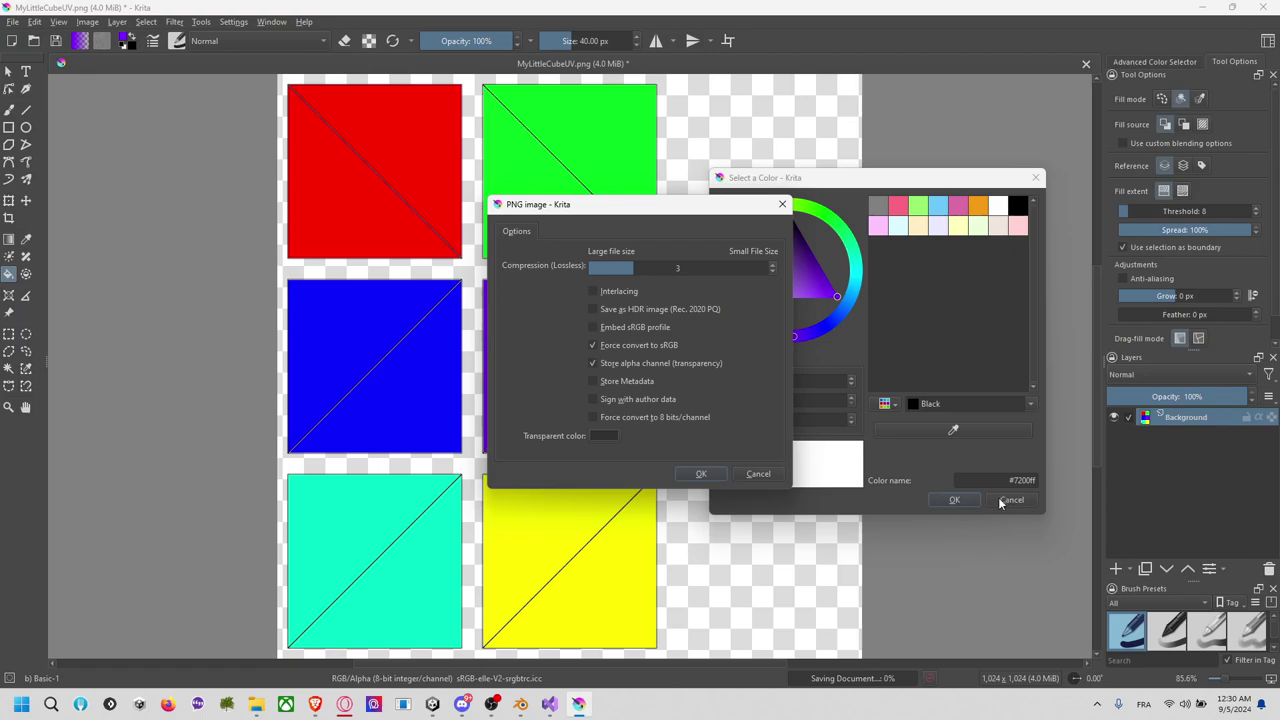
{"action": "left_click", "coordinate": [760, 473]}
Step: Save the image as MyLittleCubeUVColor.png with default PNG options and switch back to Unity
{"action": "key", "text": "Escape"}
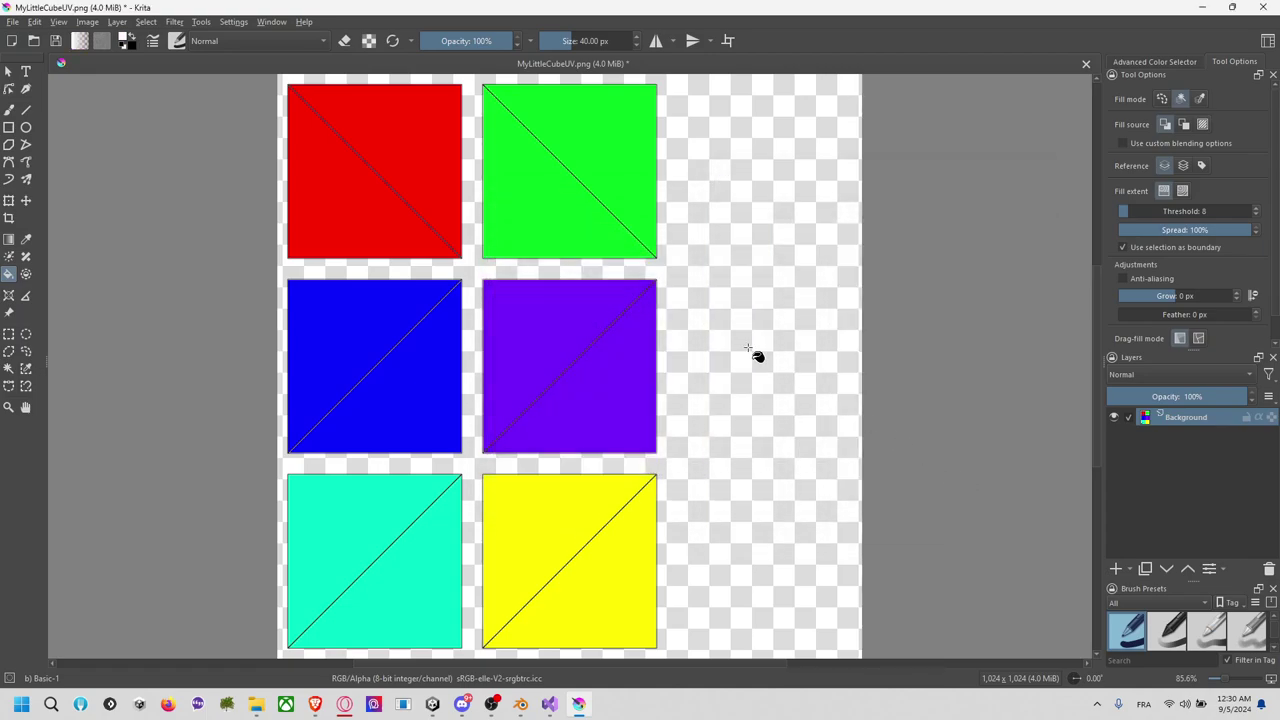
{"action": "key", "text": "ctrl+shift+s"}
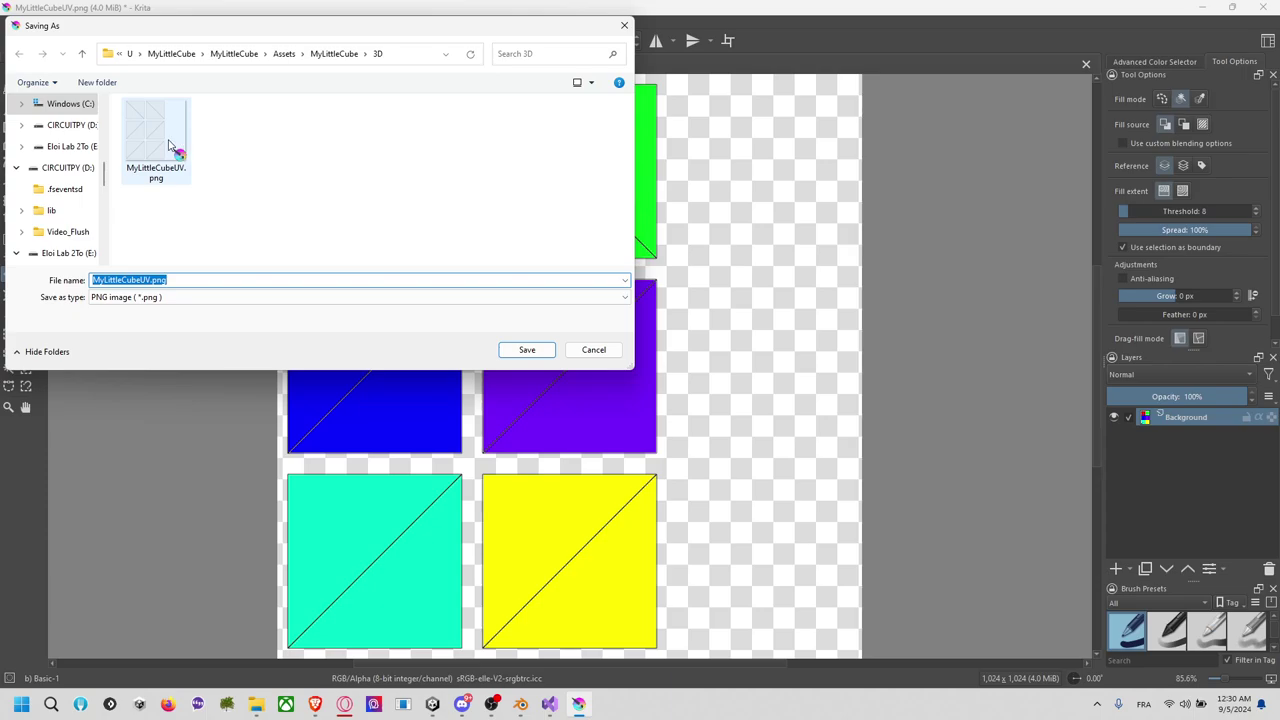
{"action": "left_click", "coordinate": [152, 280]}
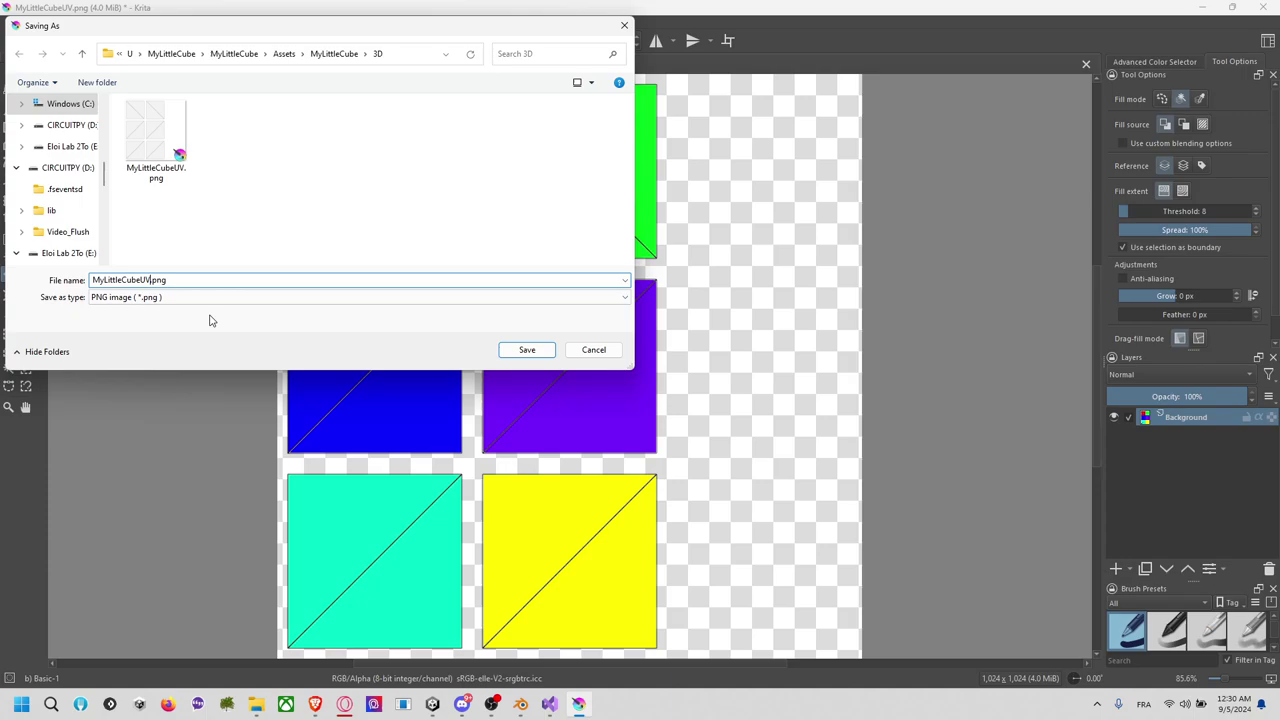
{"action": "type", "text": "Color"}
{"action": "left_click", "coordinate": [528, 349]}
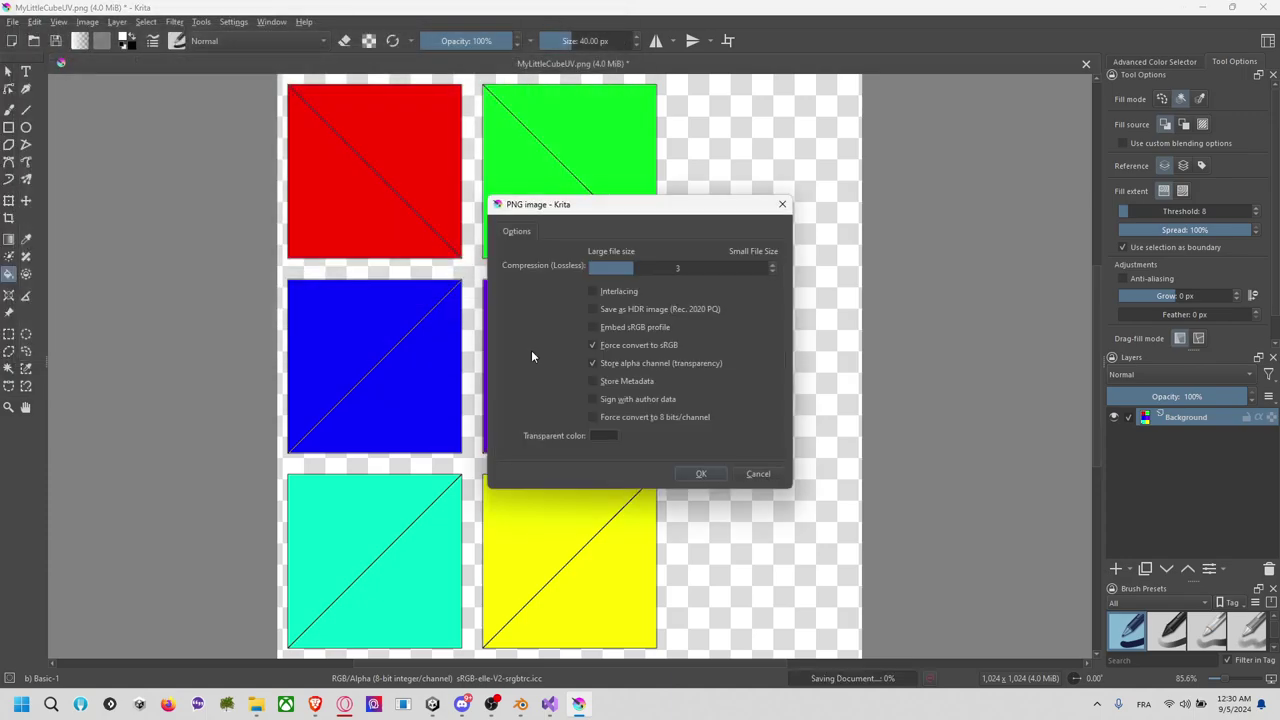
{"action": "left_click", "coordinate": [690, 474]}
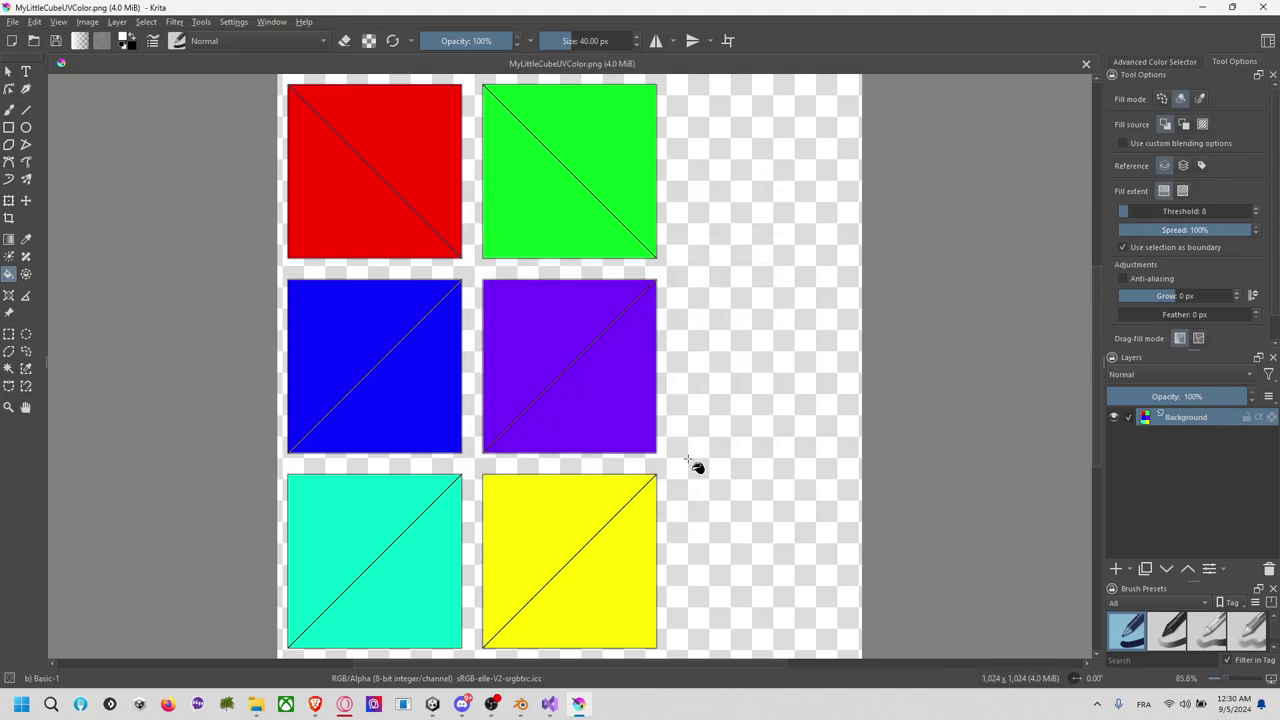
{"action": "key", "text": "alt+Tab"}
{"action": "left_click", "coordinate": [711, 429]}
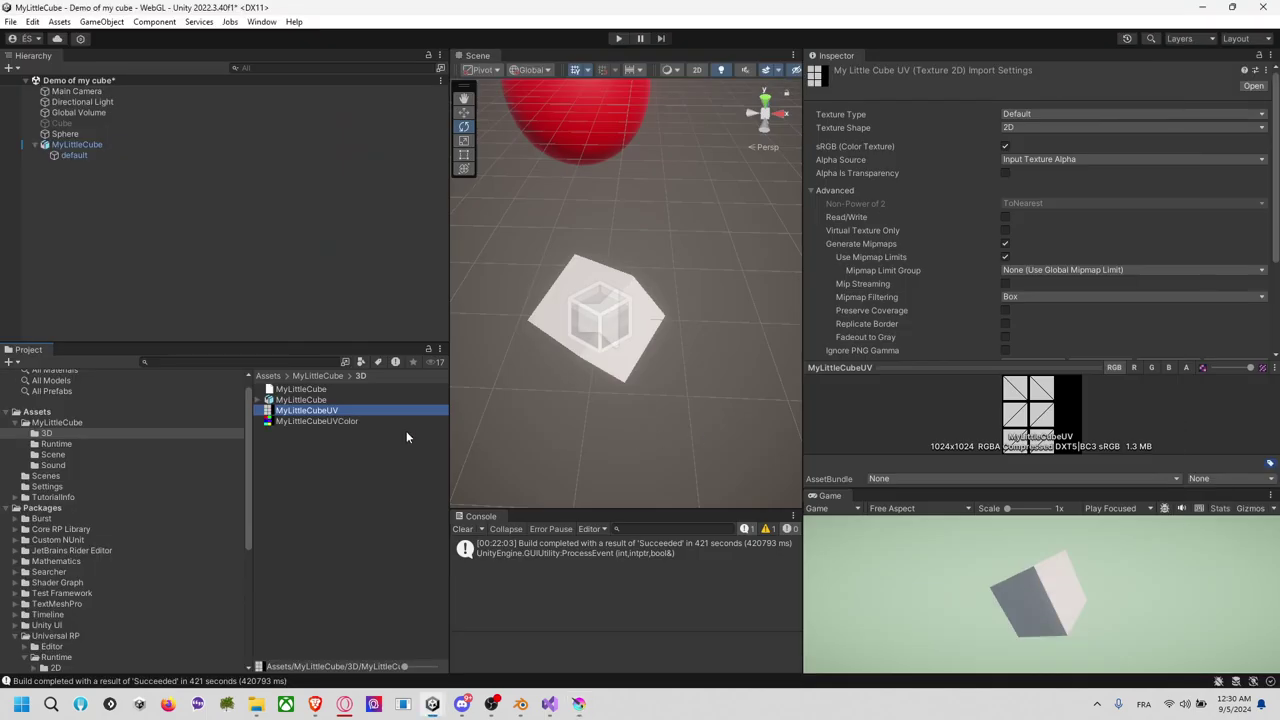
Step: Drag the MyLittleCubeUV texture onto the cube's 'default' mesh in the Hierarchy
{"action": "scroll", "coordinate": [565, 358], "scroll_direction": "up", "scroll_amount": 5}
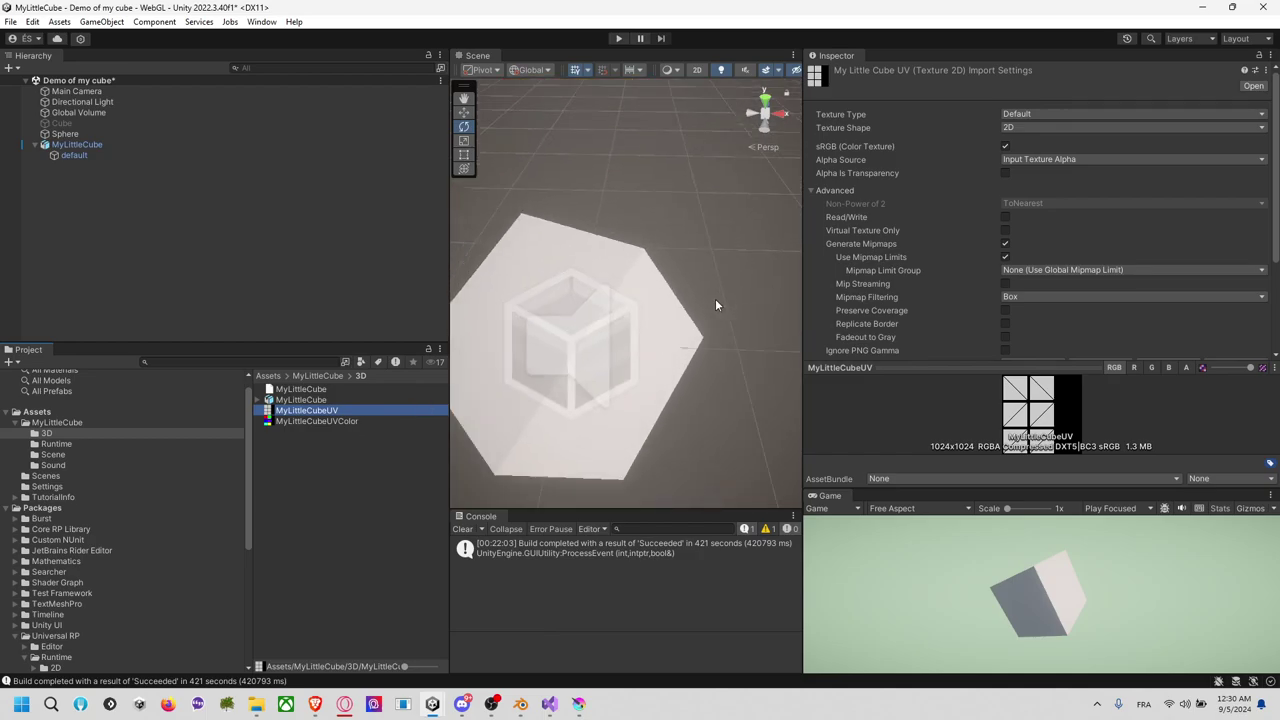
{"action": "left_click_drag", "start_coordinate": [716, 323], "coordinate": [740, 300], "text": "alt"}
{"action": "key", "text": "e"}
{"action": "left_click", "coordinate": [295, 411]}
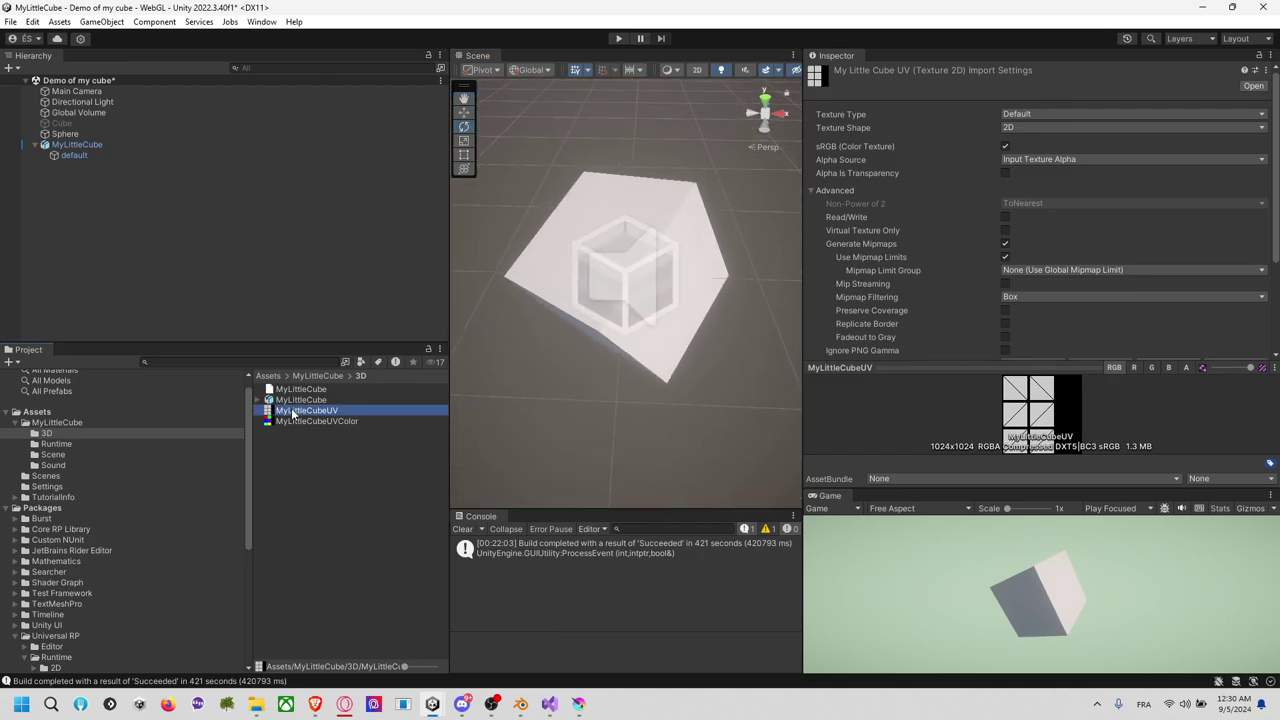
{"action": "left_click_drag", "start_coordinate": [316, 426], "coordinate": [314, 410]}
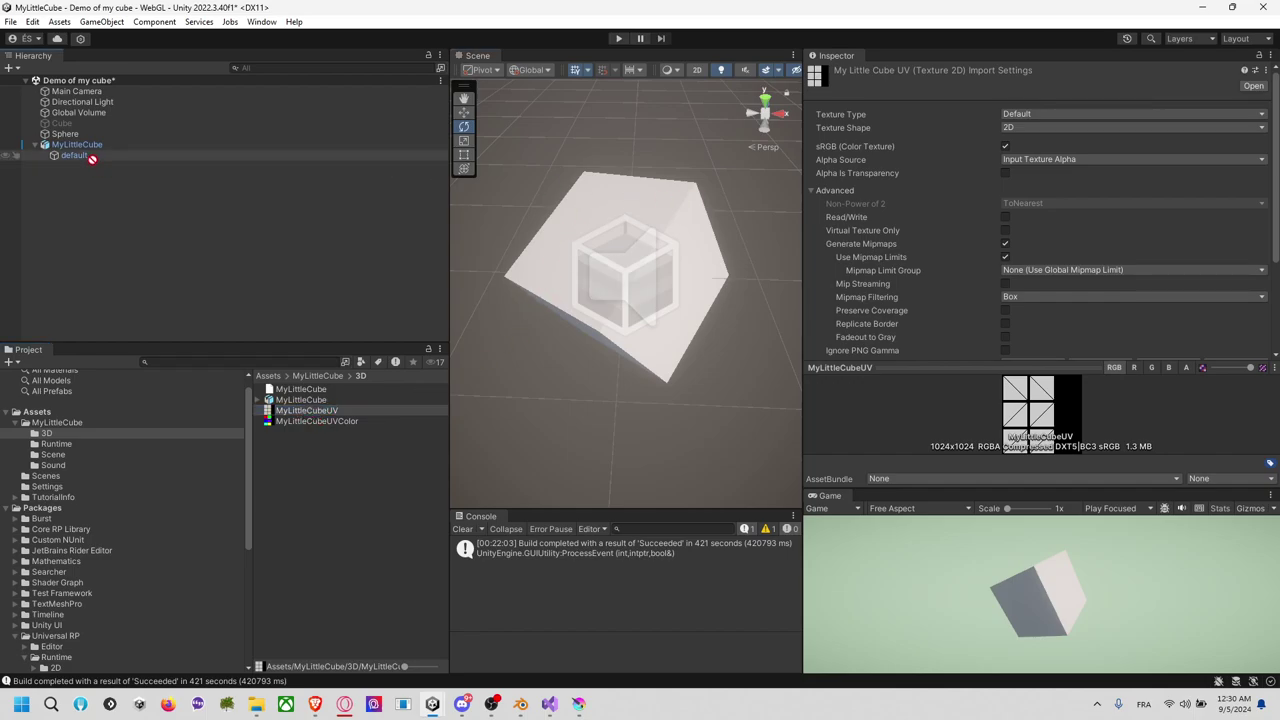
{"action": "left_click_drag", "start_coordinate": [312, 411], "coordinate": [83, 157]}
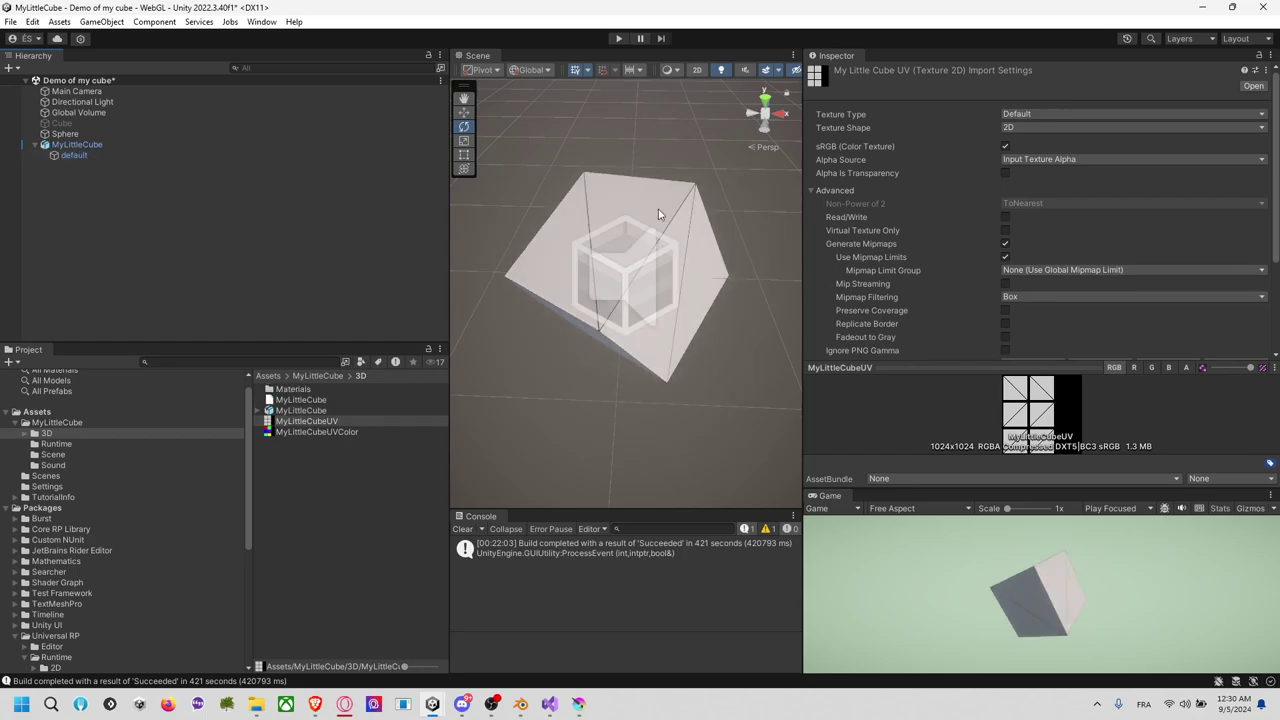
{"action": "left_click", "coordinate": [707, 253]}
Step: Zoom and orbit the Scene view in close on the cube's edge
{"action": "left_click_drag", "start_coordinate": [745, 253], "coordinate": [735, 274], "text": "alt"}
{"action": "left_click", "coordinate": [735, 274]}
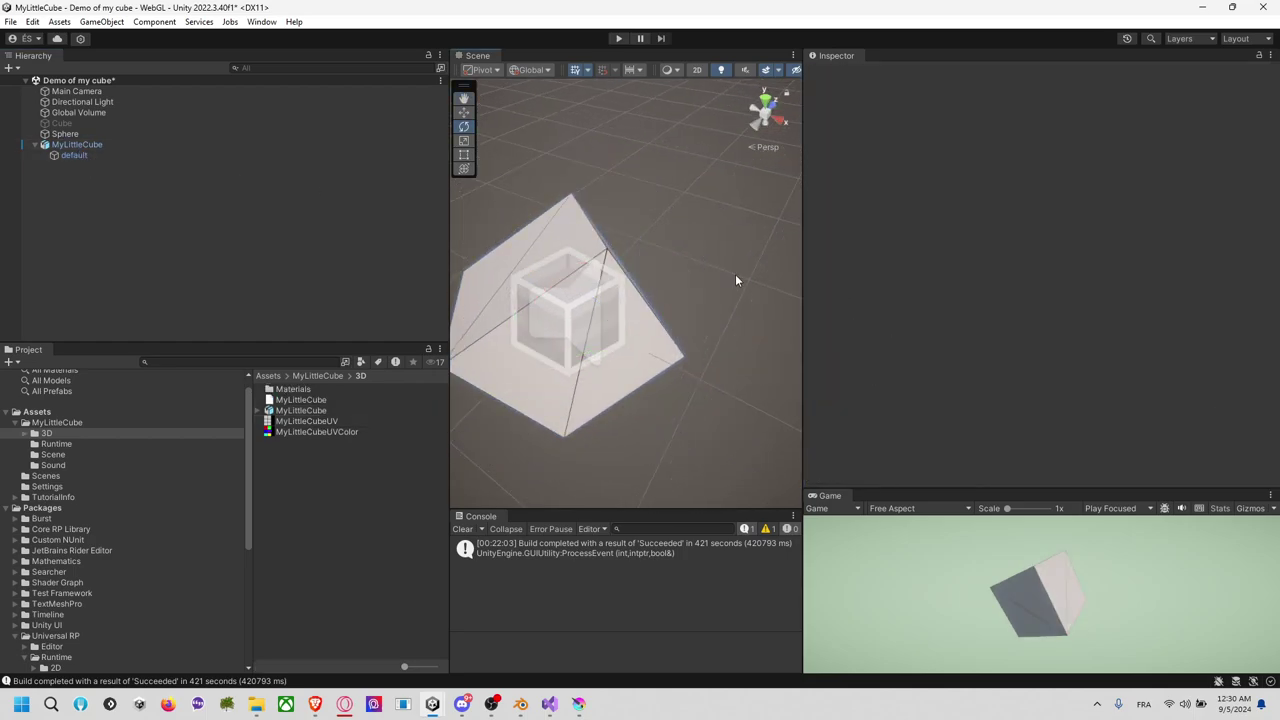
{"action": "scroll", "coordinate": [661, 405], "scroll_direction": "up", "scroll_amount": 3}
{"action": "scroll", "coordinate": [661, 405], "scroll_direction": "up", "scroll_amount": 2}
{"action": "scroll", "coordinate": [540, 192], "scroll_direction": "up", "scroll_amount": 3}
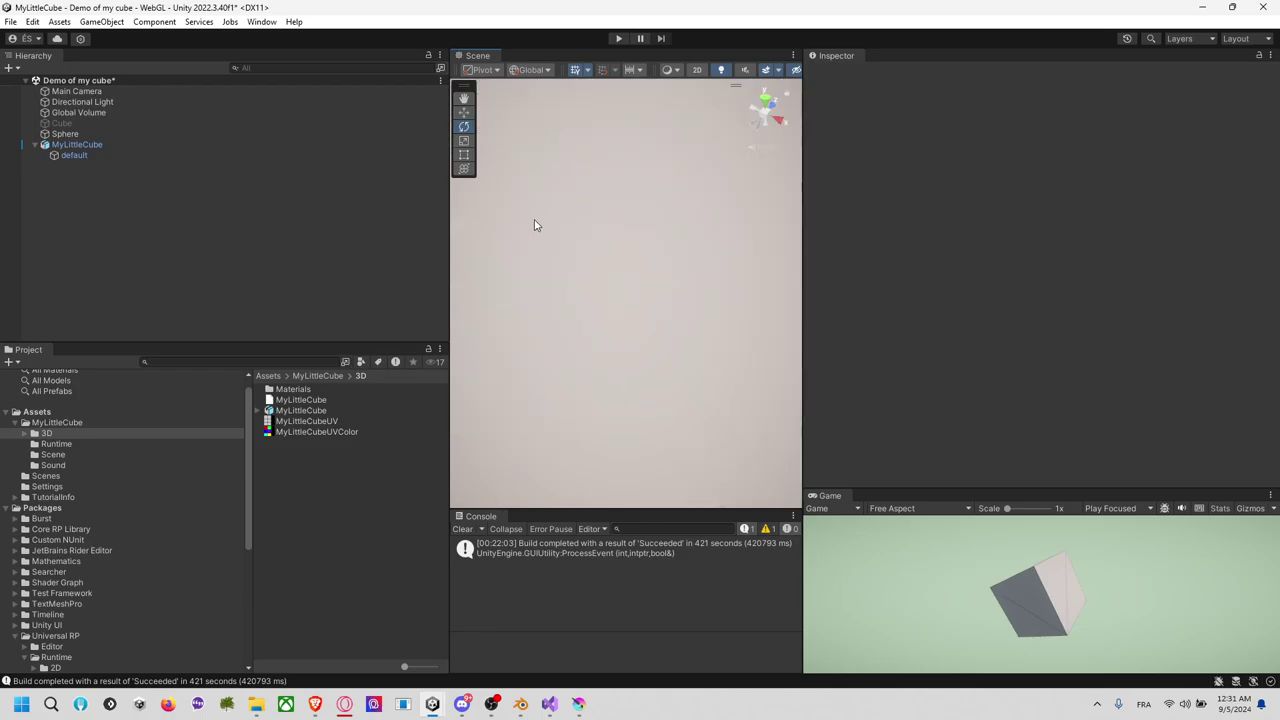
{"action": "middle_click_drag", "start_coordinate": [537, 223], "coordinate": [569, 258]}
{"action": "left_click_drag", "start_coordinate": [569, 258], "coordinate": [563, 257], "text": "alt"}
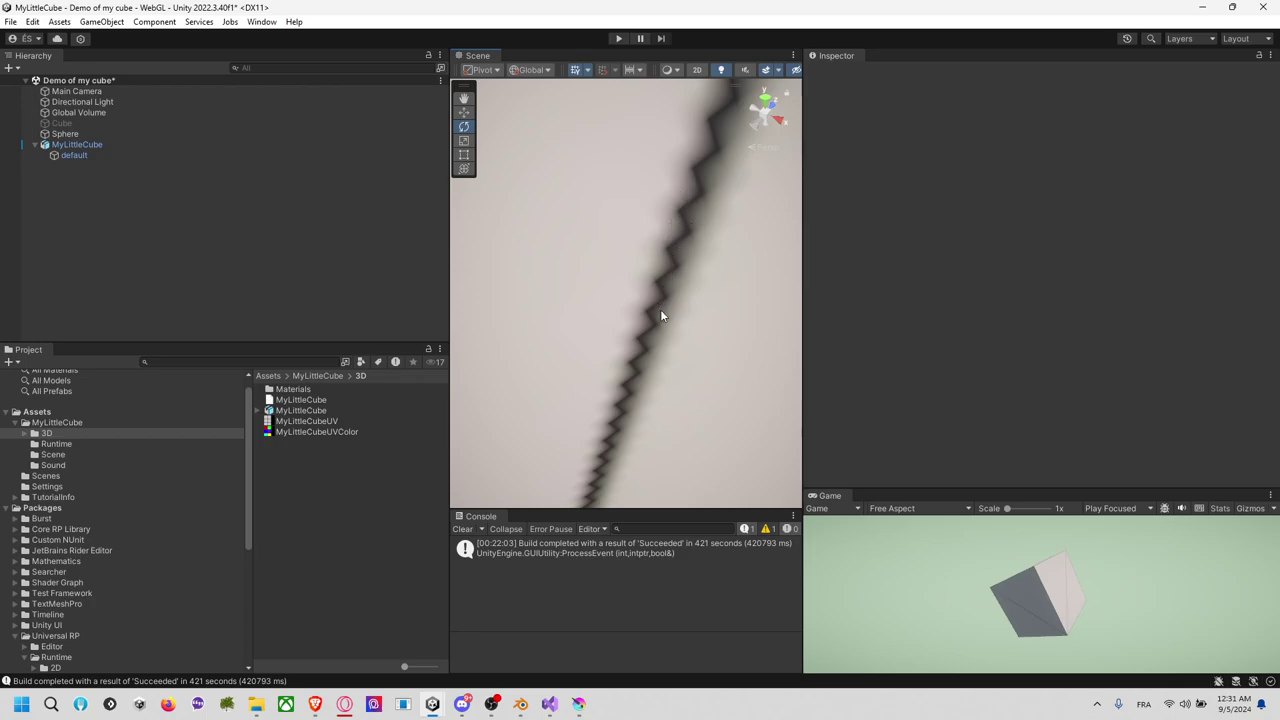
{"action": "scroll", "coordinate": [608, 370], "scroll_direction": "down", "scroll_amount": 3}
{"action": "scroll", "coordinate": [607, 366], "scroll_direction": "up", "scroll_amount": 2}
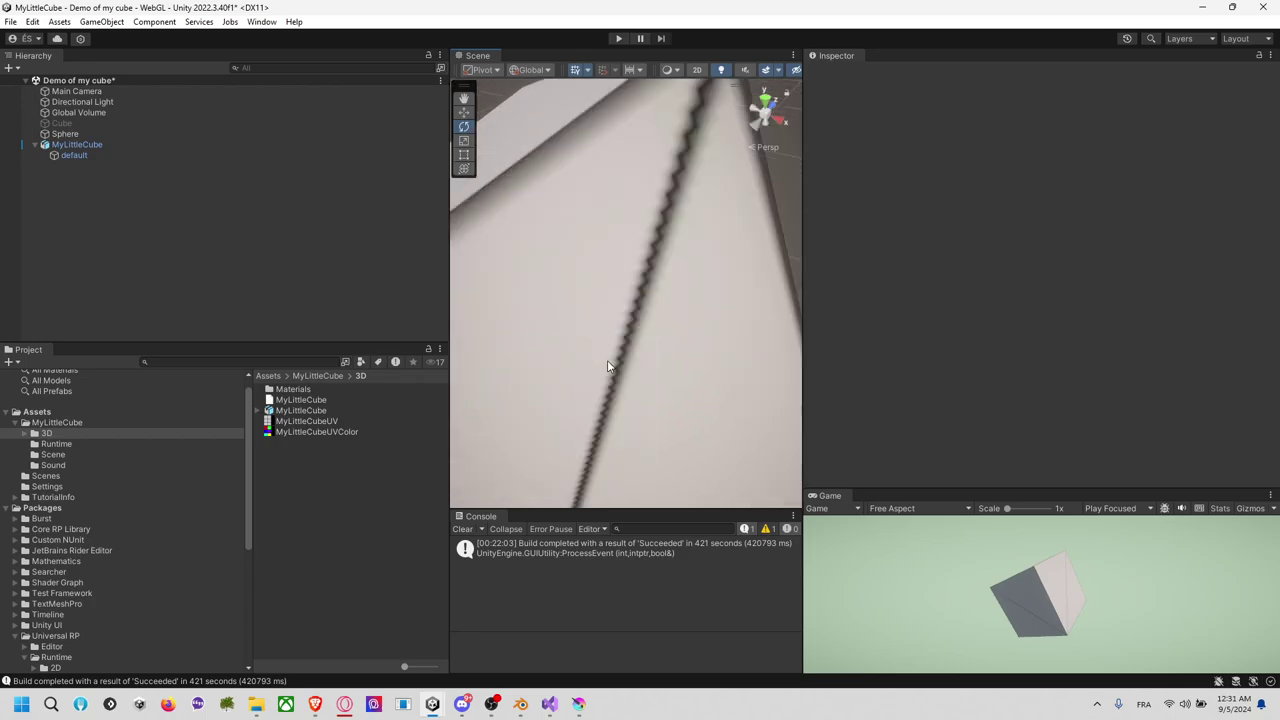
{"action": "scroll", "coordinate": [607, 366], "scroll_direction": "up", "scroll_amount": 2}
{"action": "scroll", "coordinate": [607, 366], "scroll_direction": "down", "scroll_amount": 3}
{"action": "scroll", "coordinate": [607, 365], "scroll_direction": "up", "scroll_amount": 3}
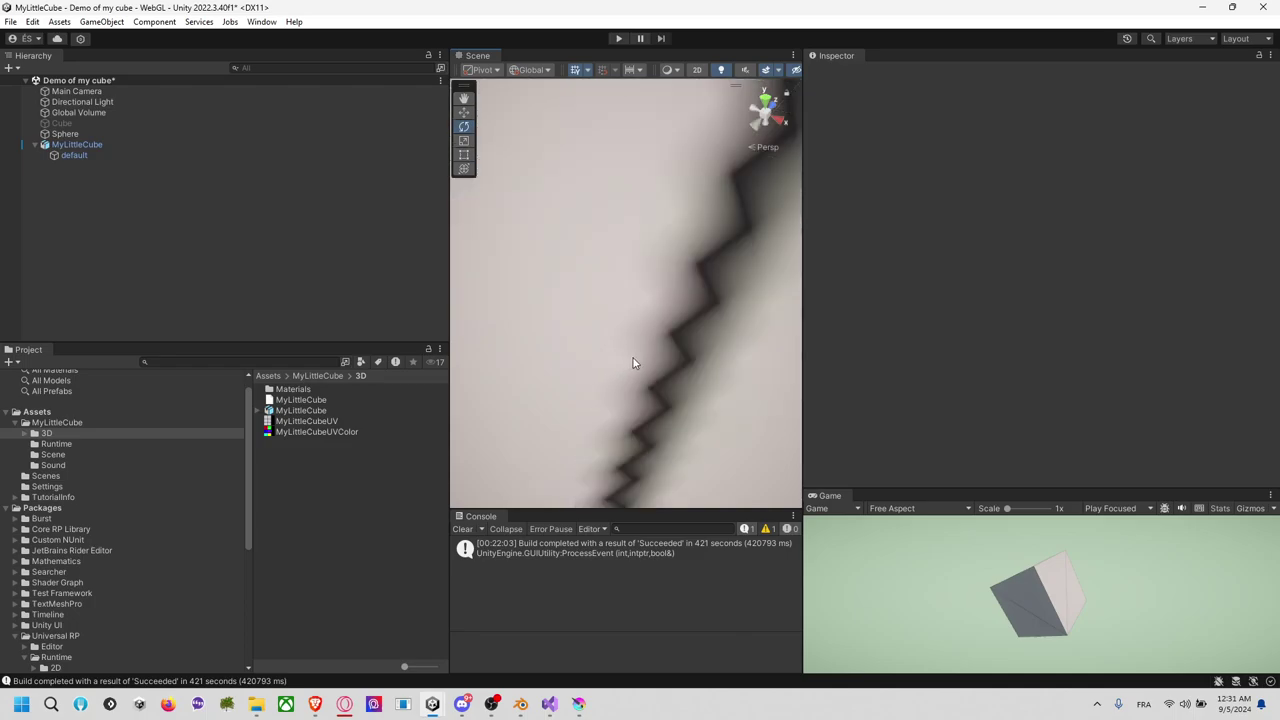
{"action": "scroll", "coordinate": [630, 356], "scroll_direction": "up", "scroll_amount": 2}
{"action": "scroll", "coordinate": [626, 346], "scroll_direction": "down", "scroll_amount": 2}
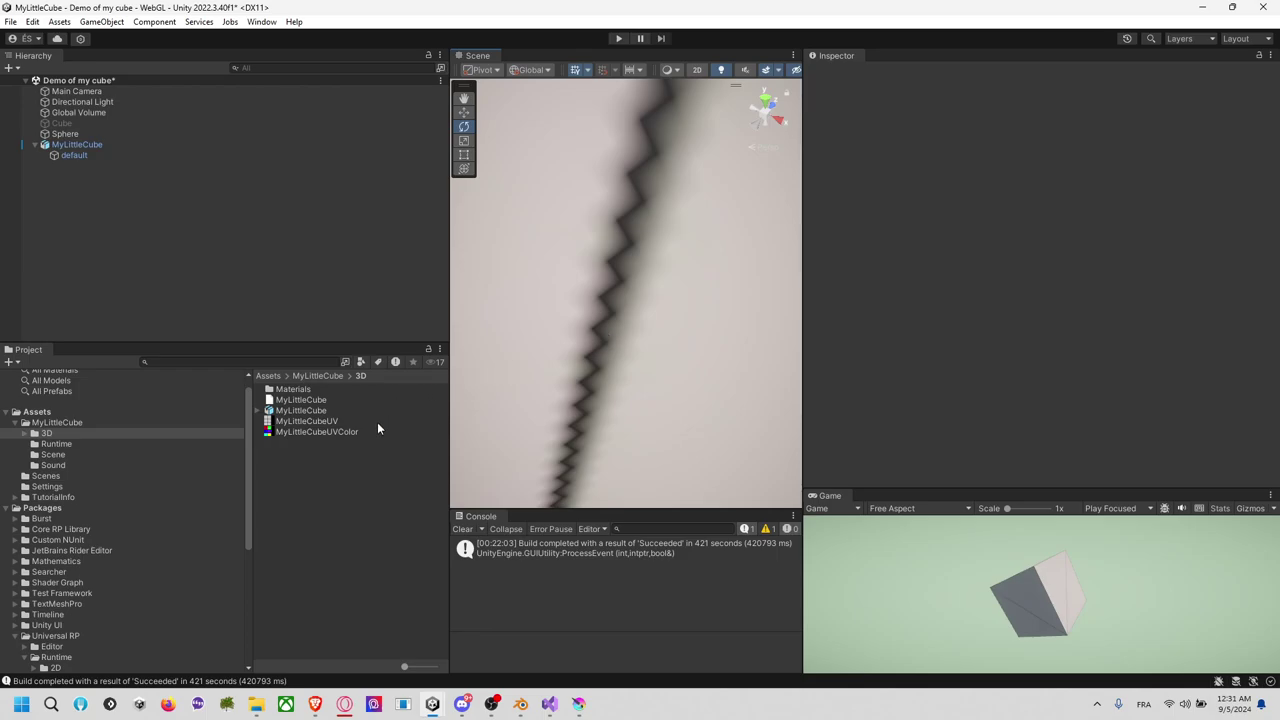
{"action": "left_click", "coordinate": [340, 421]}
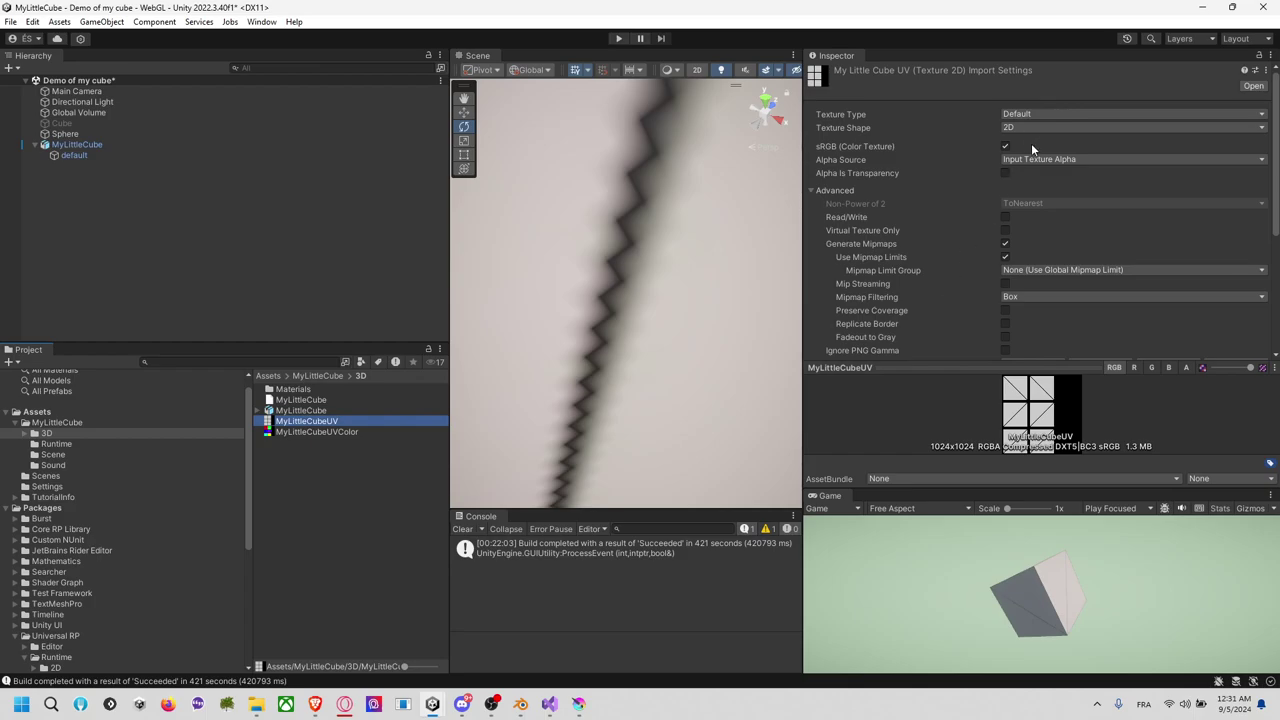
{"action": "scroll", "coordinate": [1000, 240], "scroll_direction": "down", "scroll_amount": 3}
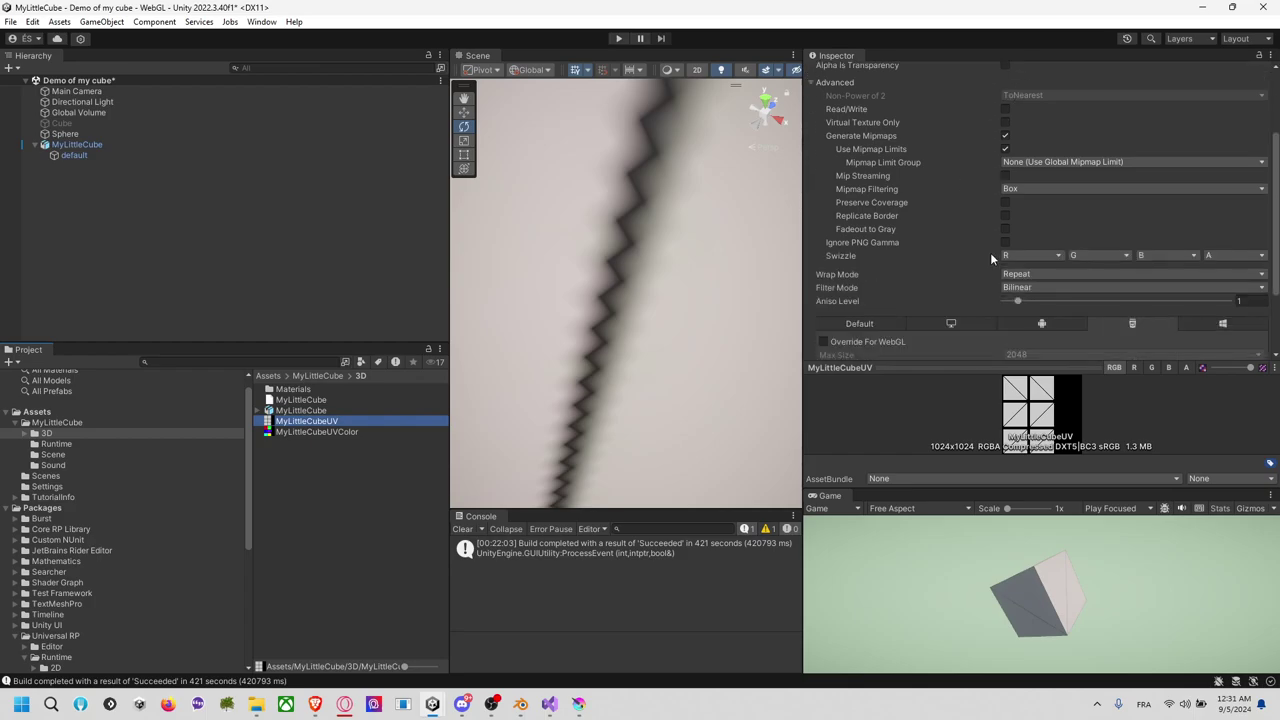
{"action": "left_click", "coordinate": [1040, 237]}
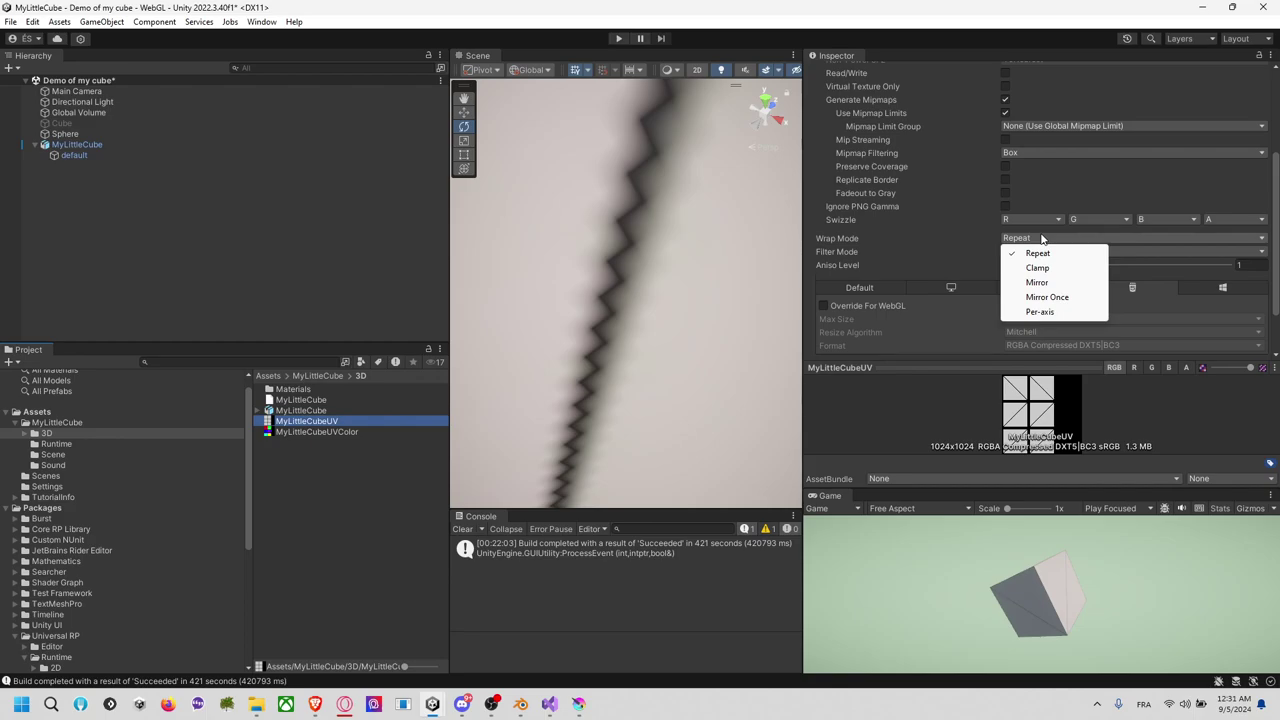
{"action": "left_click", "coordinate": [1040, 267]}
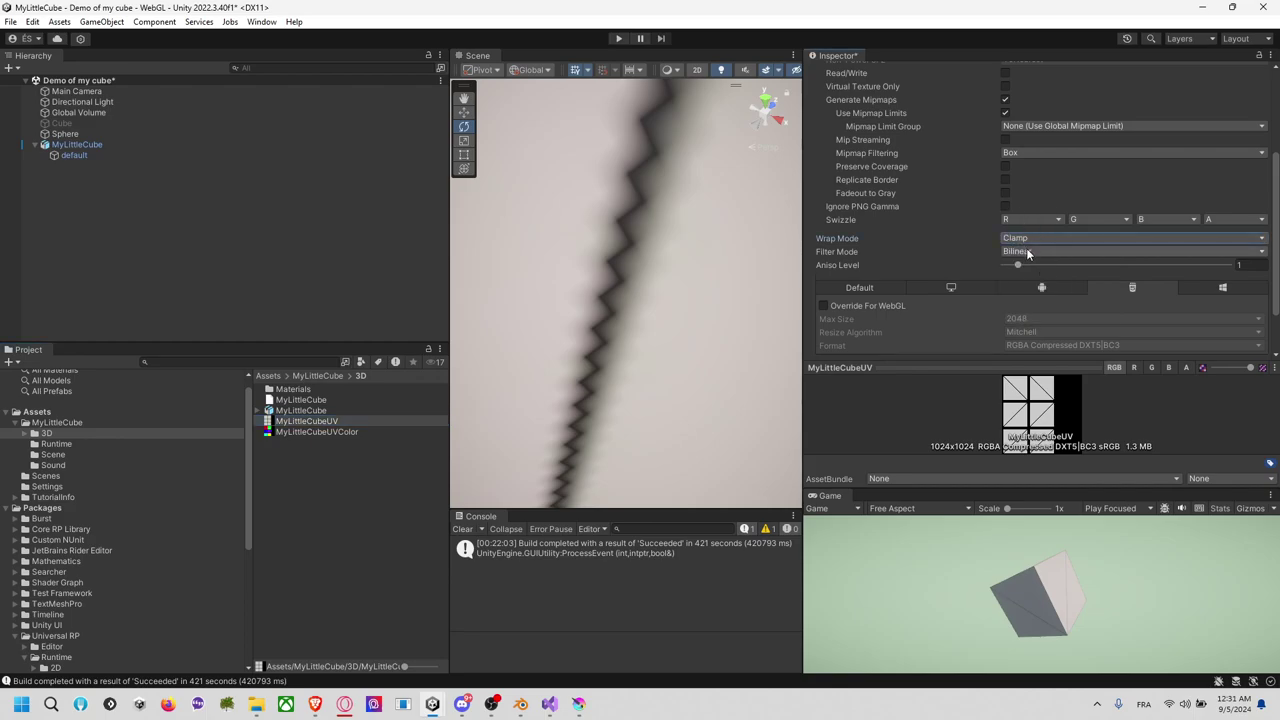
{"action": "left_click", "coordinate": [1030, 252]}
{"action": "left_click", "coordinate": [1030, 266]}
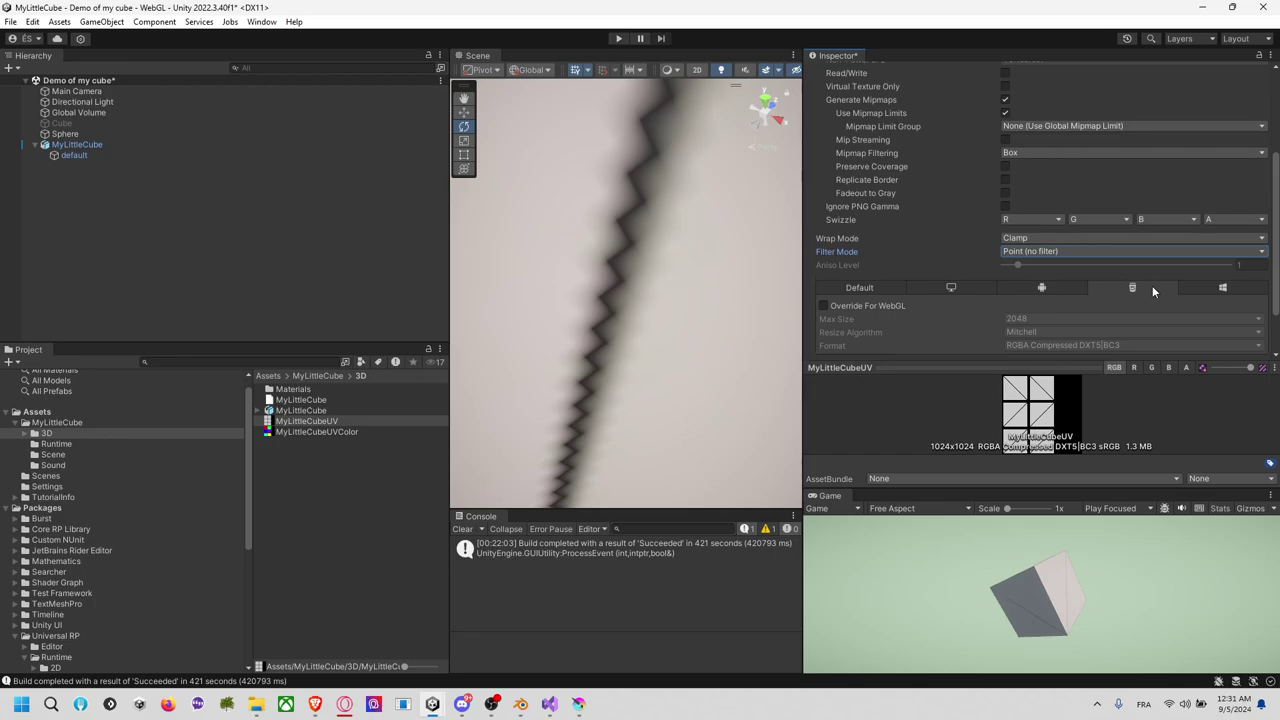
{"action": "scroll", "coordinate": [1150, 280], "scroll_direction": "down", "scroll_amount": 2}
{"action": "left_click", "coordinate": [1254, 310]}
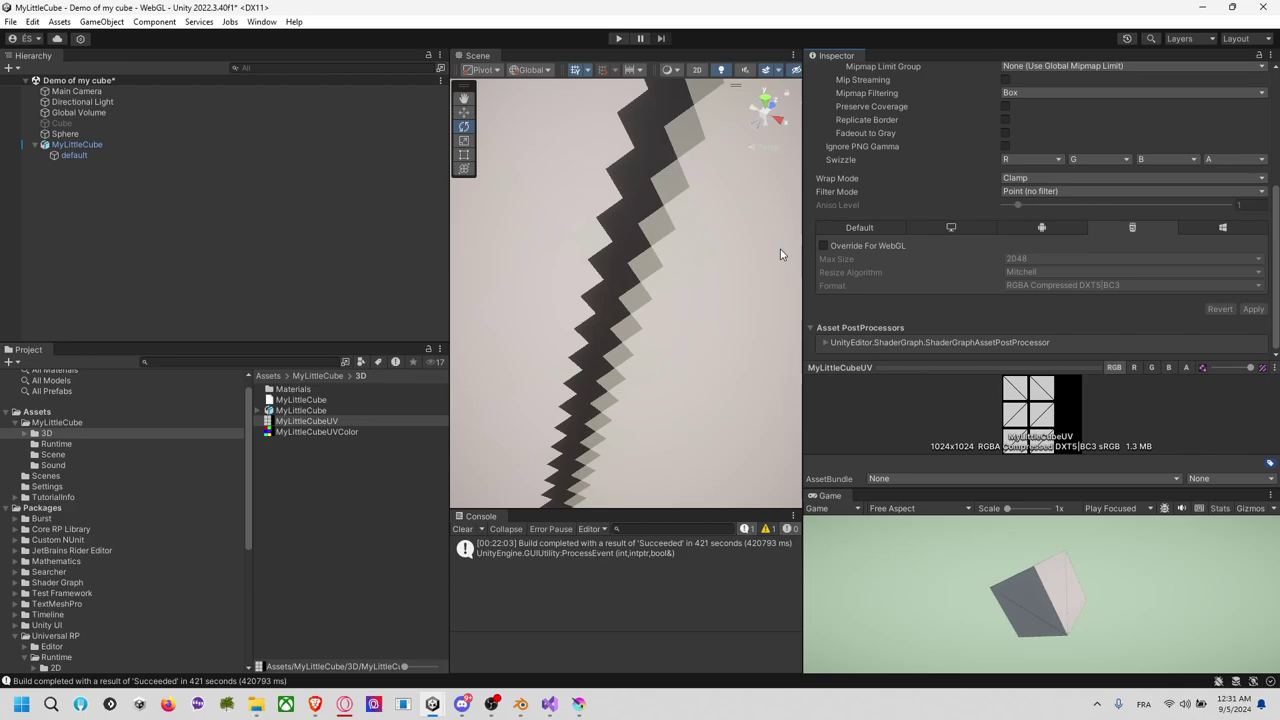
{"action": "scroll", "coordinate": [713, 237], "scroll_direction": "down", "scroll_amount": 5}
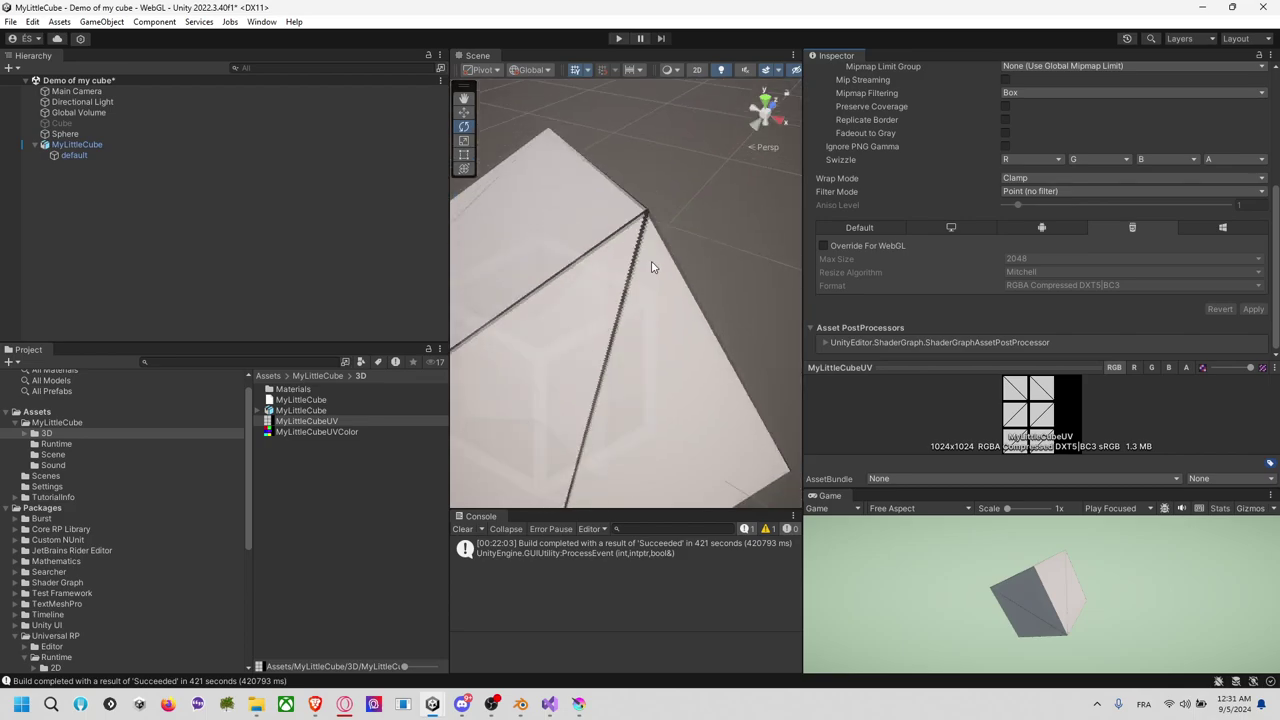
{"action": "scroll", "coordinate": [651, 267], "scroll_direction": "up", "scroll_amount": 3}
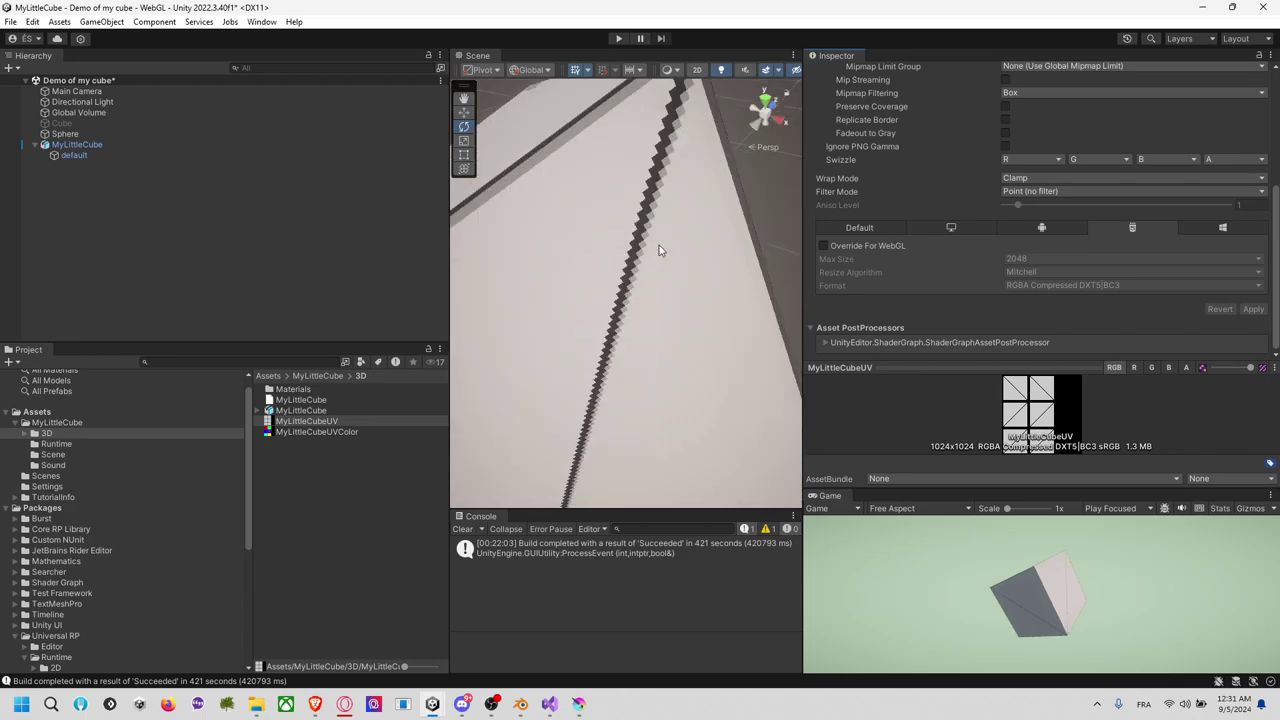
{"action": "scroll", "coordinate": [659, 245], "scroll_direction": "down", "scroll_amount": 3}
{"action": "middle_click_drag", "start_coordinate": [654, 251], "coordinate": [670, 271]}
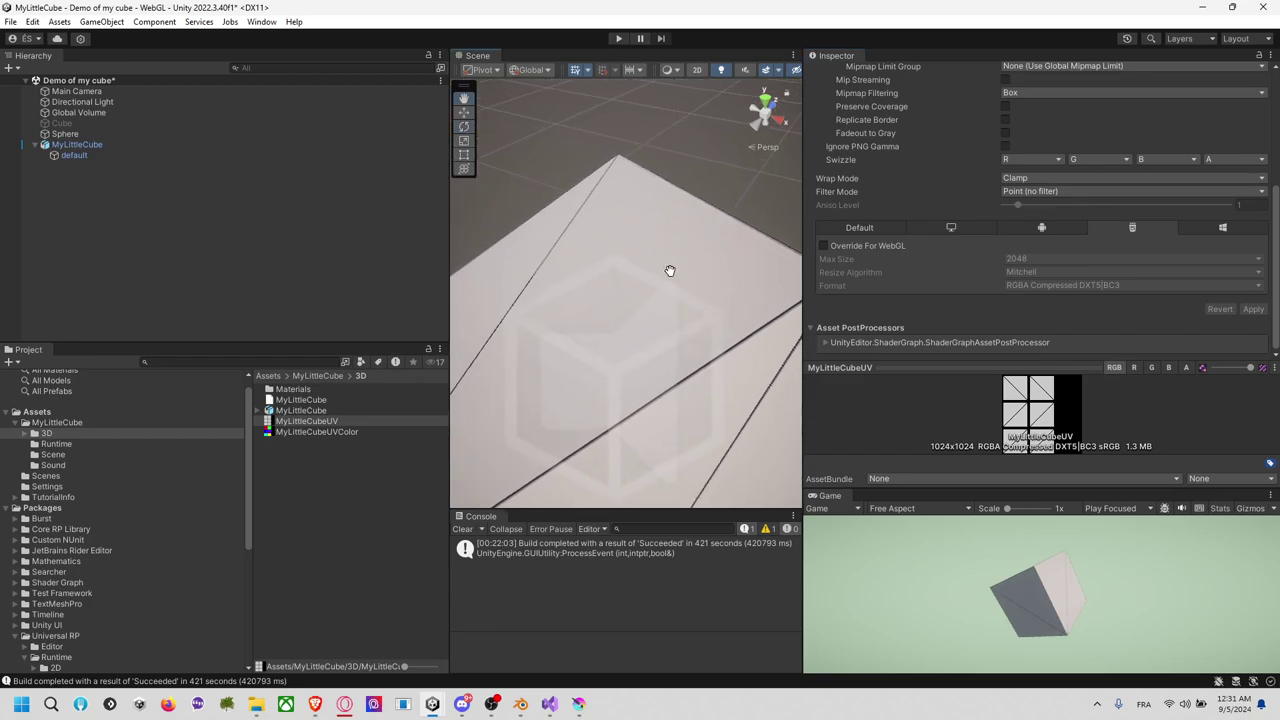
{"action": "scroll", "coordinate": [656, 271], "scroll_direction": "down", "scroll_amount": 2}
{"action": "scroll", "coordinate": [656, 272], "scroll_direction": "down", "scroll_amount": 2}
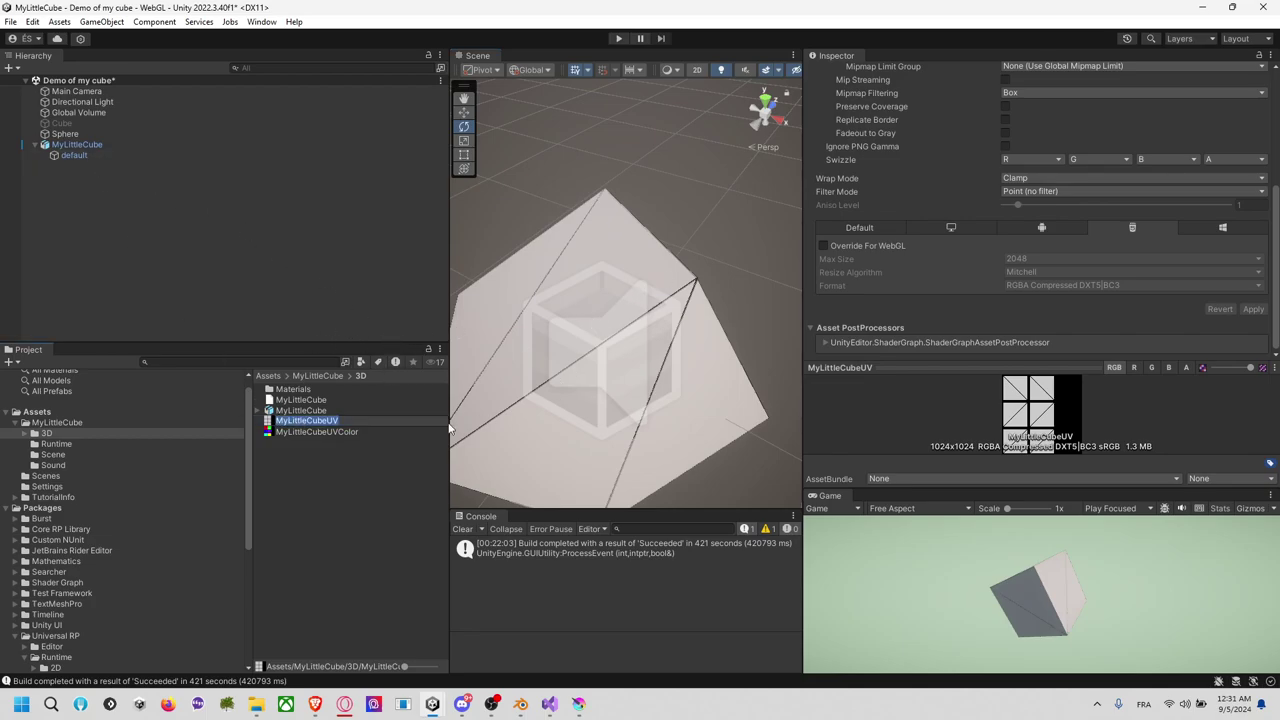
Step: Drag MyLittleCubeUVColor onto the 'default' mesh and orbit around the yellow, green, purple, red faces
{"action": "left_click", "coordinate": [298, 432]}
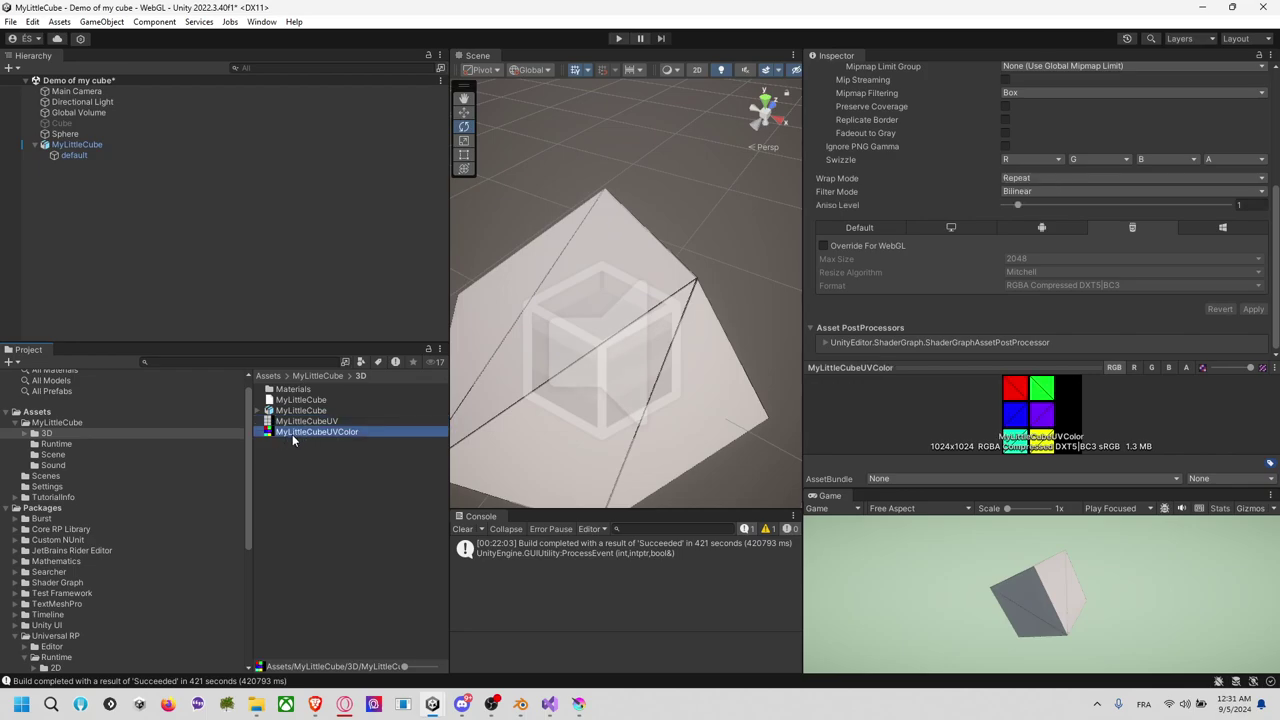
{"action": "left_click_drag", "start_coordinate": [292, 437], "coordinate": [76, 156]}
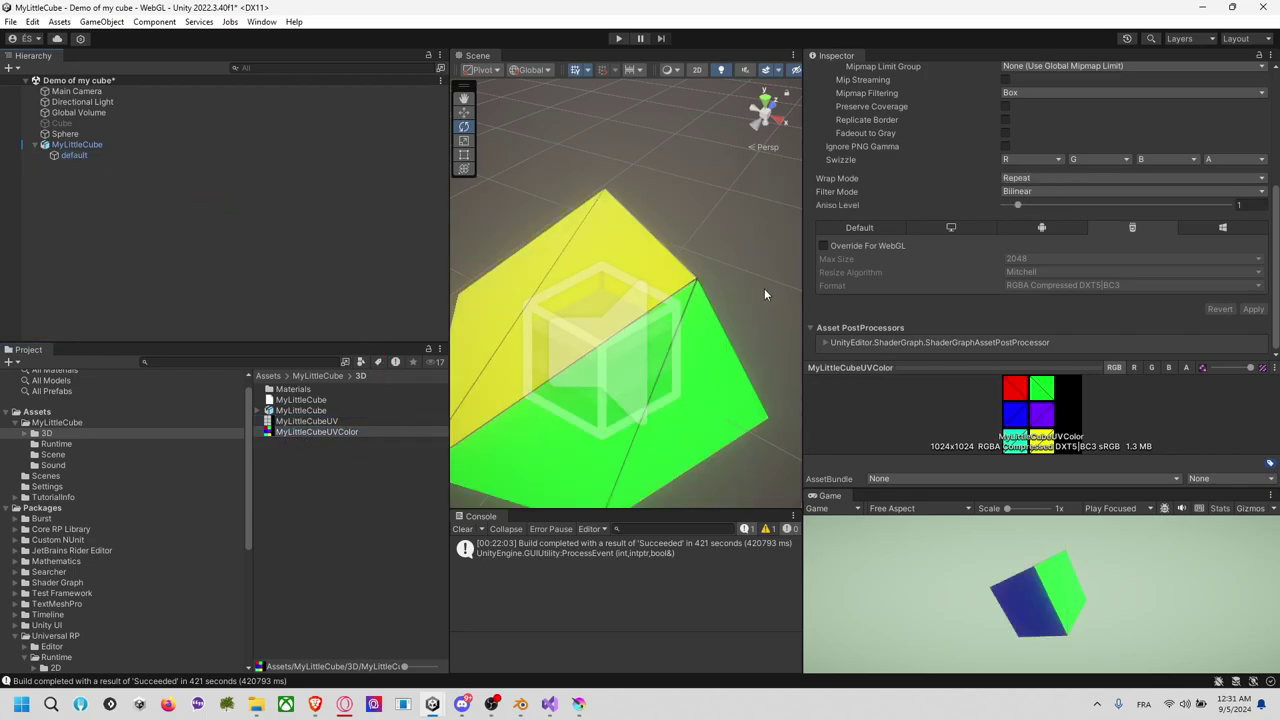
{"action": "right_click_drag", "start_coordinate": [700, 297], "coordinate": [601, 207]}
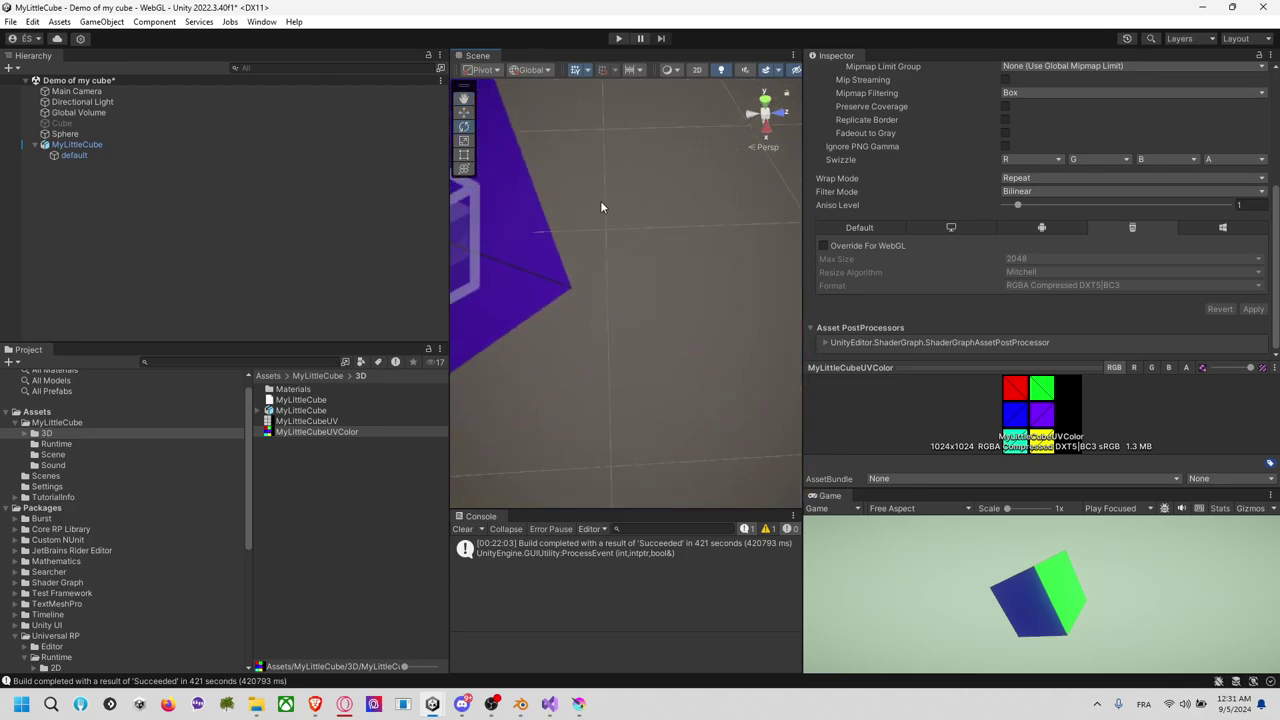
{"action": "middle_click_drag", "start_coordinate": [601, 207], "coordinate": [608, 180]}
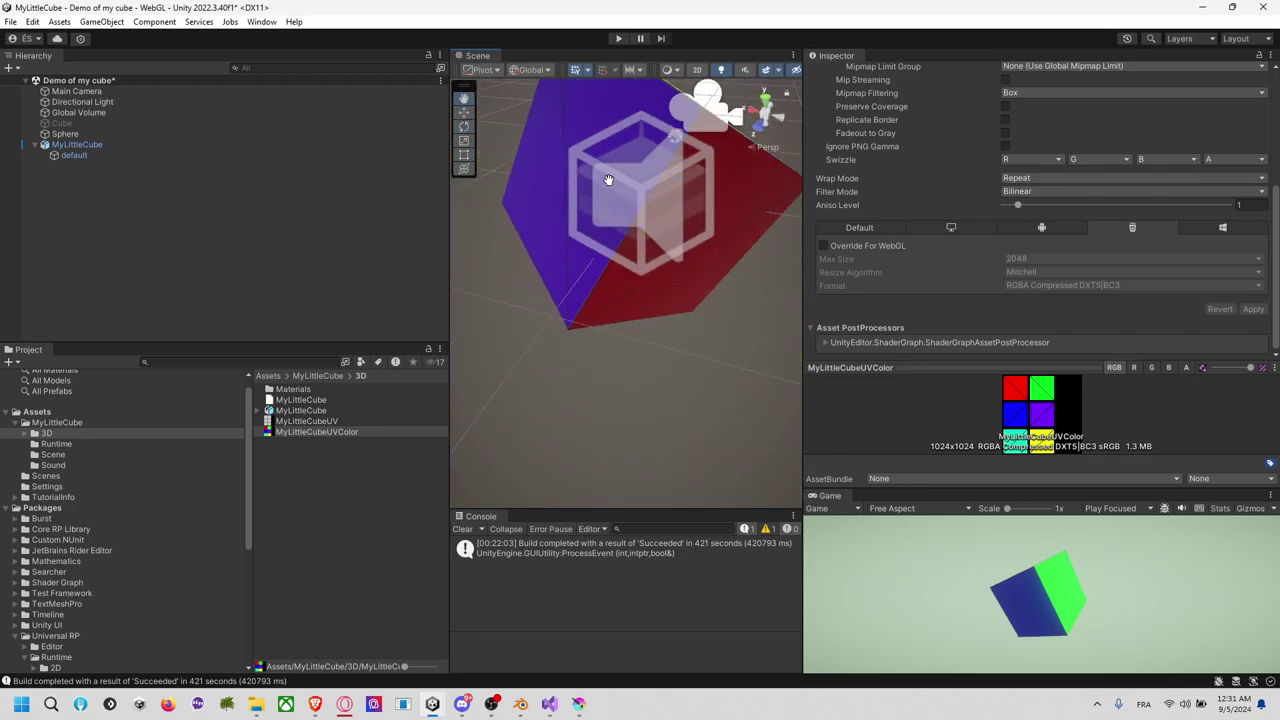
{"action": "right_click_drag", "start_coordinate": [608, 180], "coordinate": [841, 215]}
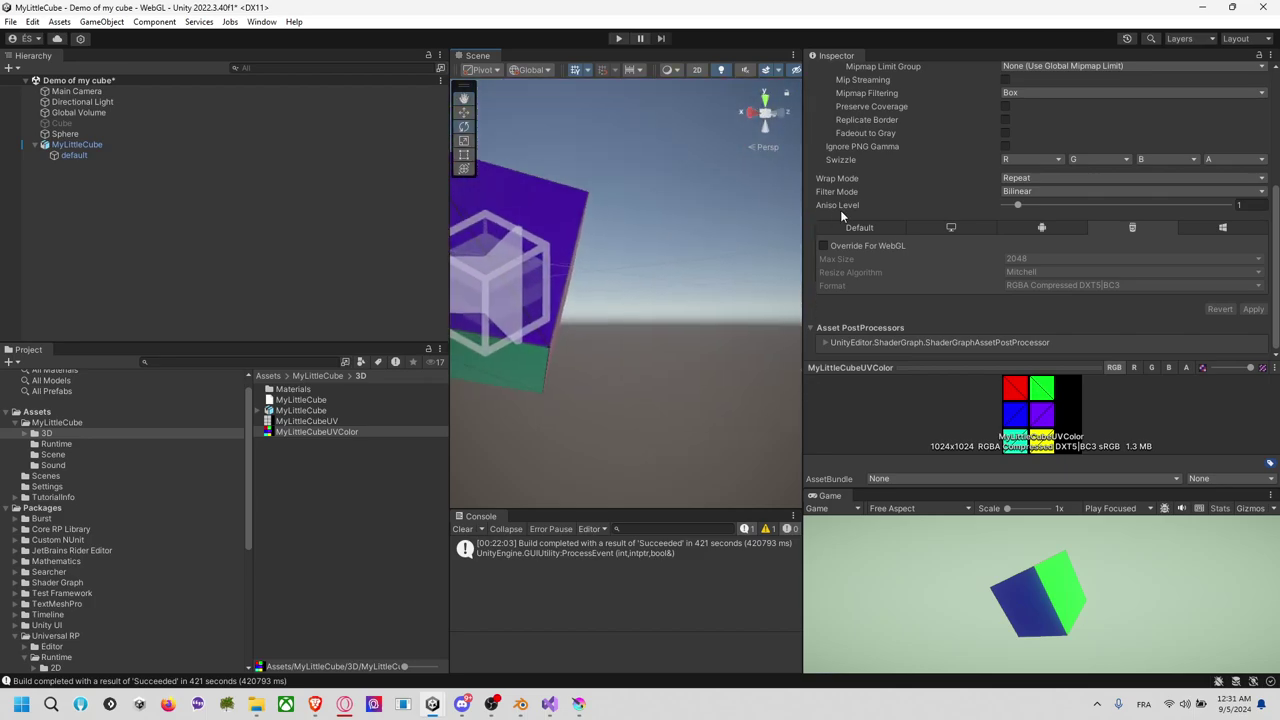
{"action": "mouse_move", "coordinate": [647, 279]}
{"action": "right_mouse_down"}
{"action": "mouse_move", "coordinate": [645, 344]}
{"action": "mouse_move", "coordinate": [757, 383]}
{"action": "mouse_move", "coordinate": [691, 334]}
{"action": "right_mouse_up"}
Step: Cycle through Krita, Blender and Unity, orbiting the coloured cube, before returning to Krita
{"action": "key", "text": "alt+Tab"}
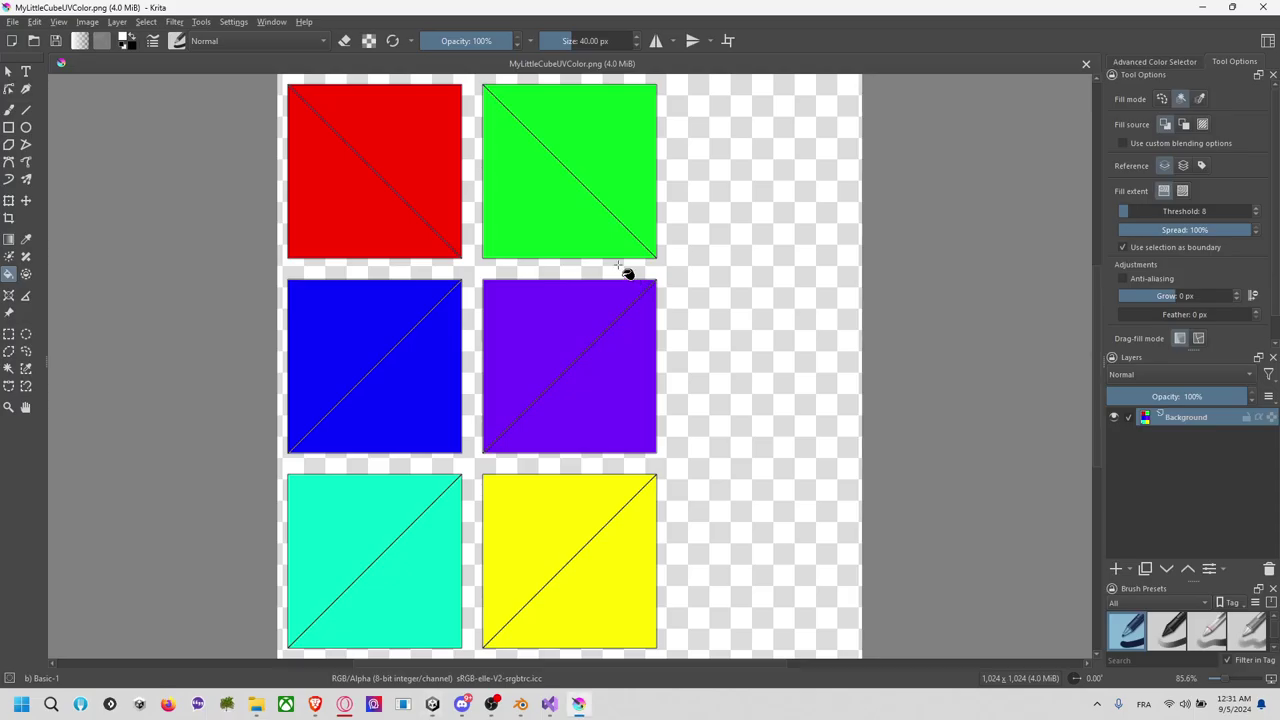
{"action": "key", "text": "alt+Tab"}
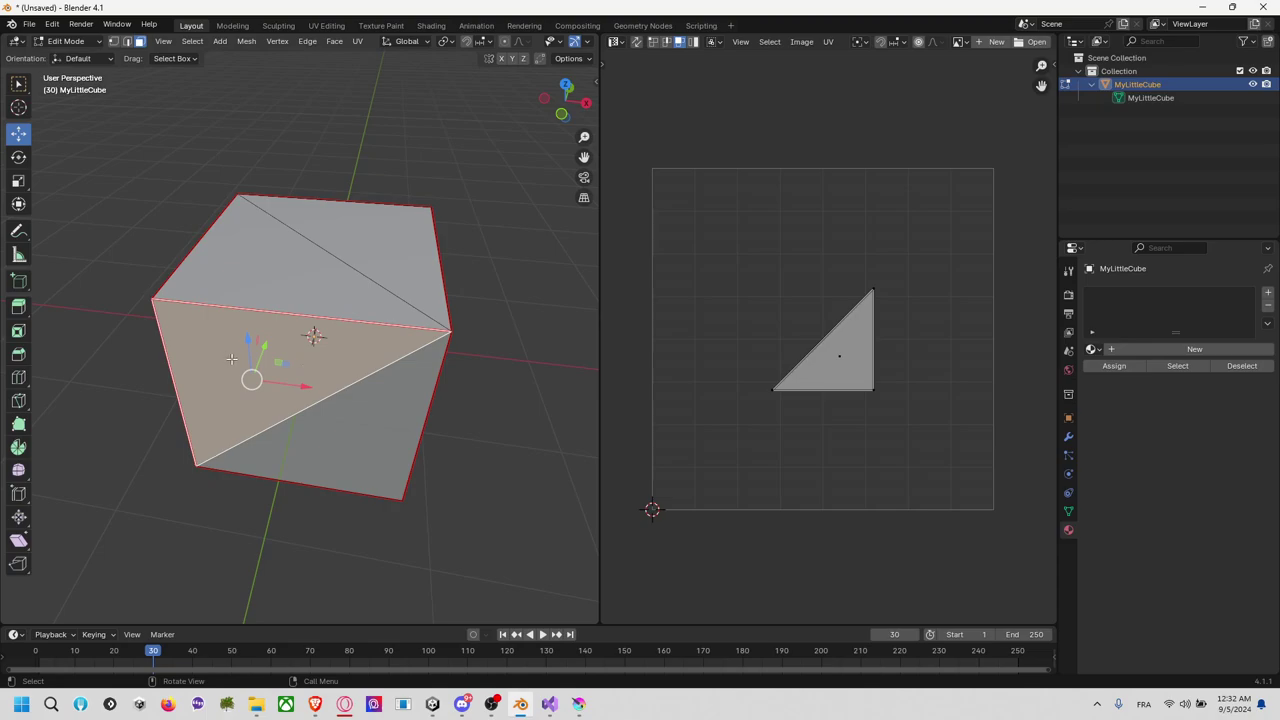
{"action": "key", "text": "alt+Tab"}
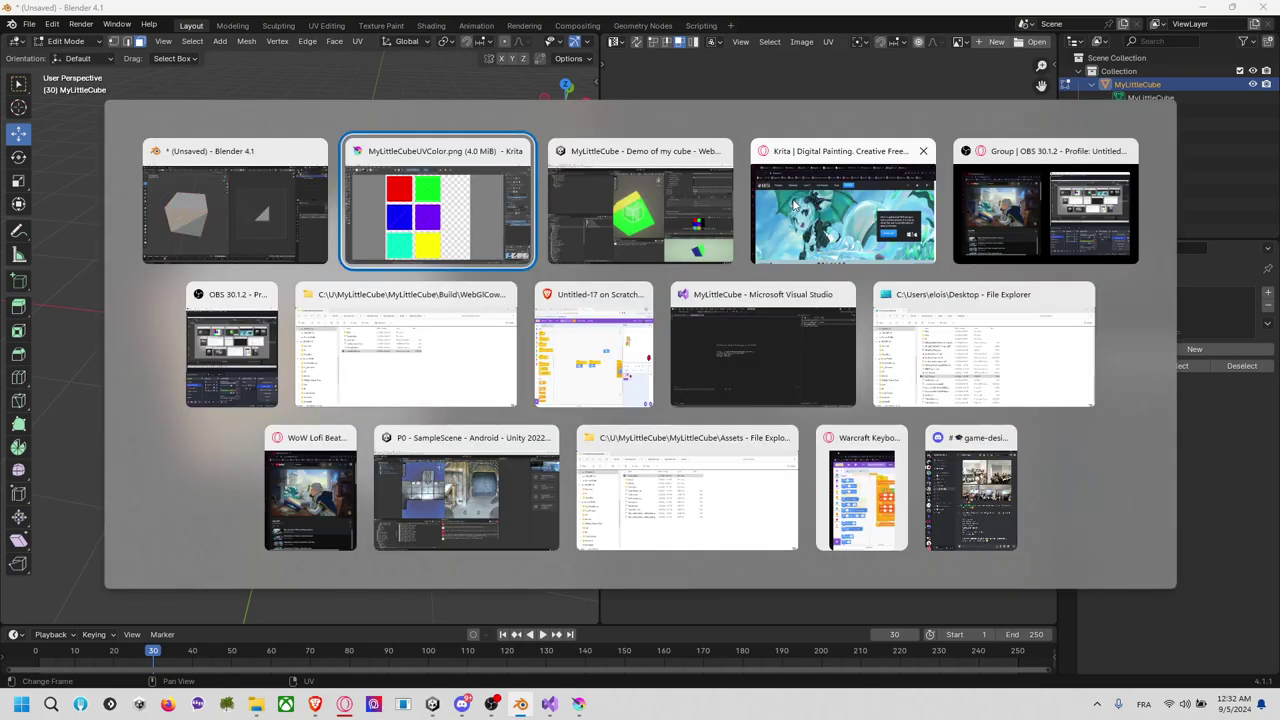
{"action": "key", "text": "alt+Tab"}
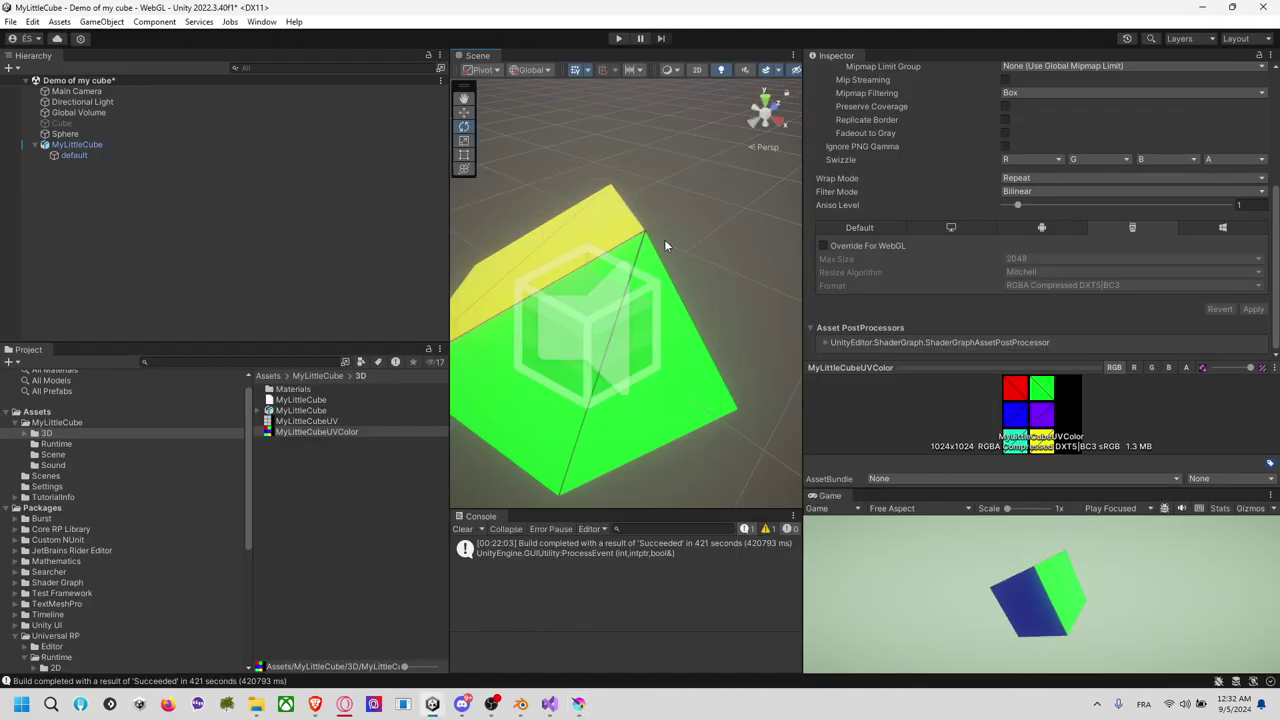
{"action": "mouse_move", "coordinate": [665, 245]}
{"action": "left_mouse_down", "text": "alt"}
{"action": "mouse_move", "coordinate": [545, 203]}
{"action": "mouse_move", "coordinate": [654, 329]}
{"action": "left_mouse_up", "text": "alt"}
Step: Choose the Freehand Brush with a bright yellow paint colour
{"action": "key", "text": "alt+Tab"}
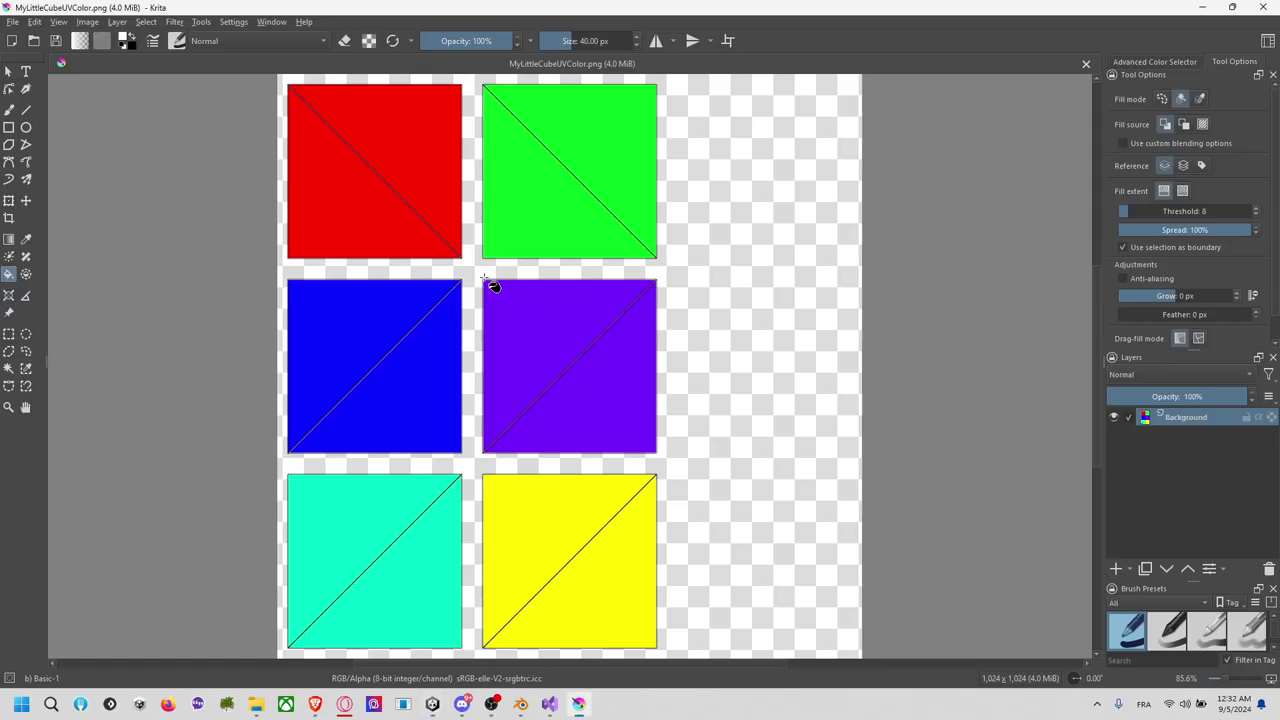
{"action": "left_click", "coordinate": [9, 108]}
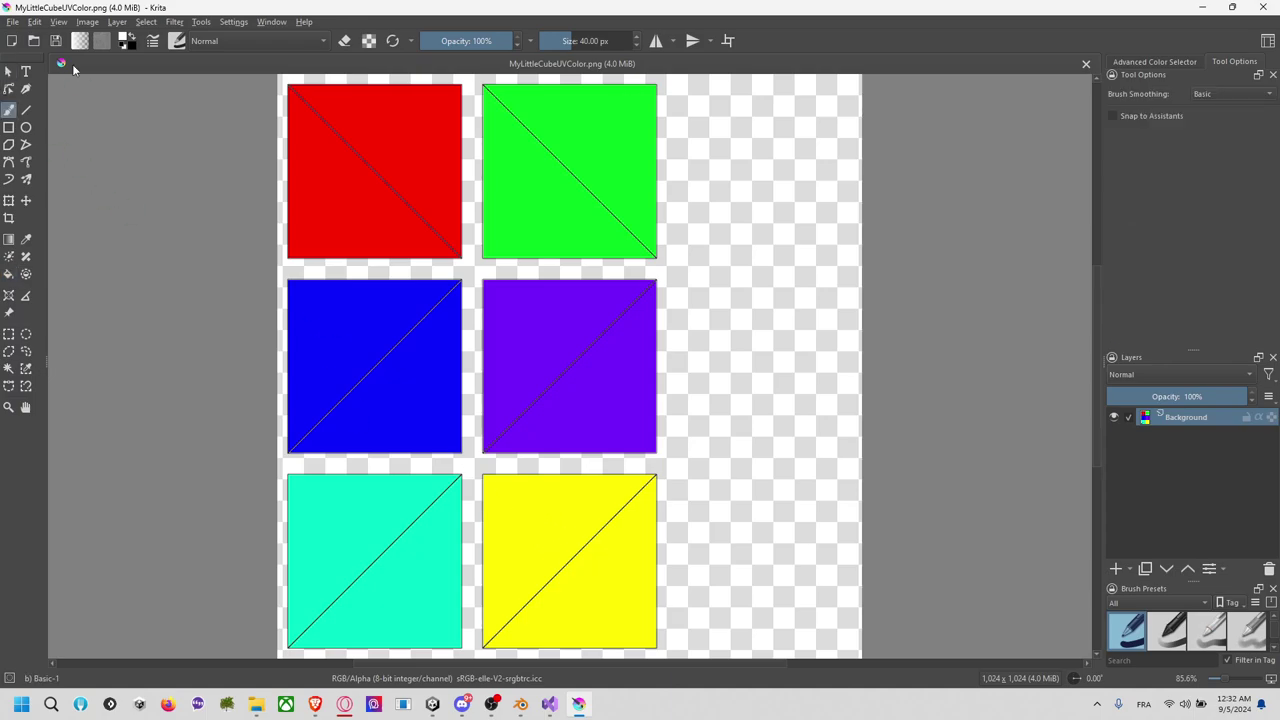
{"action": "left_click", "coordinate": [122, 40]}
{"action": "left_click", "coordinate": [545, 262]}
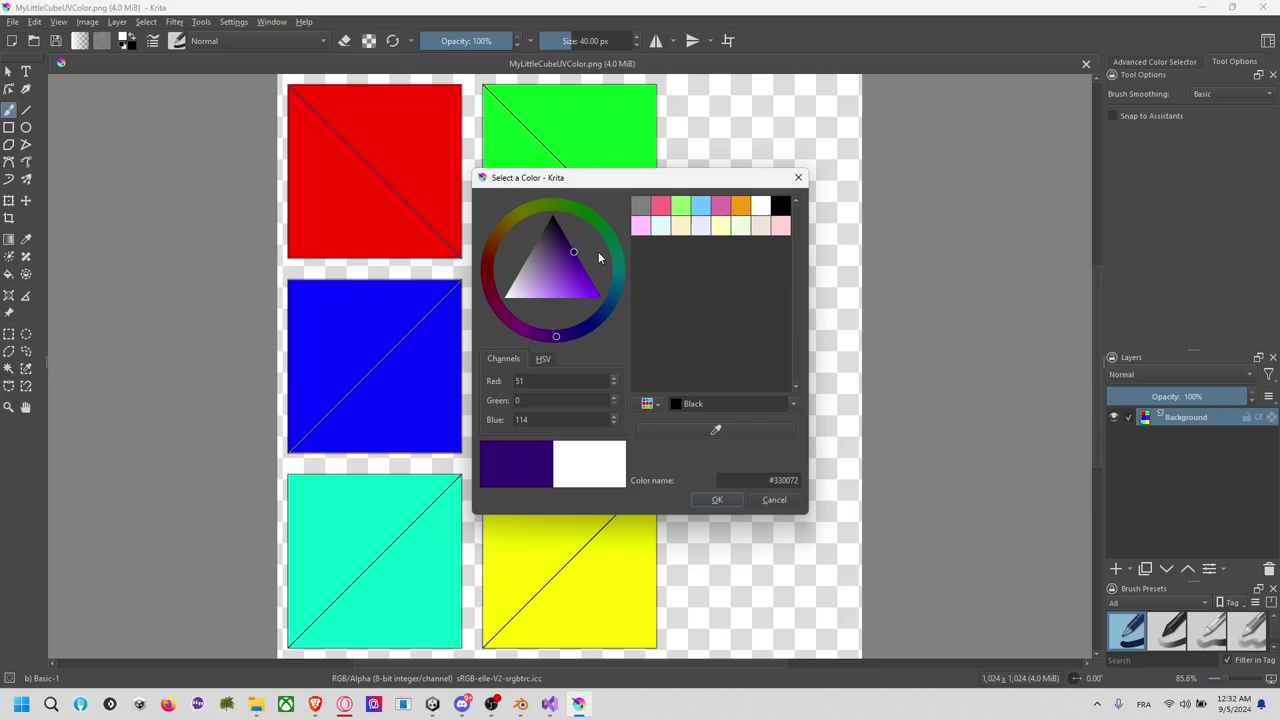
{"action": "left_click_drag", "start_coordinate": [606, 263], "coordinate": [600, 209]}
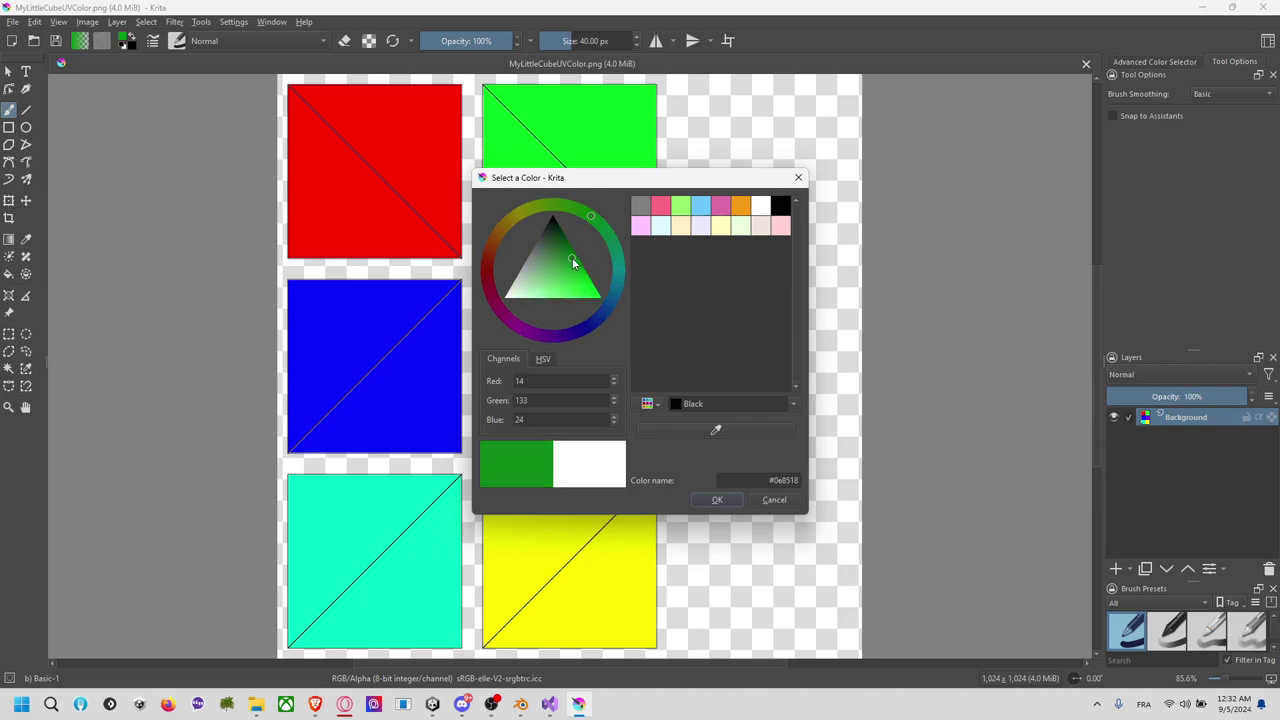
{"action": "left_click", "coordinate": [588, 278]}
{"action": "left_click", "coordinate": [533, 220]}
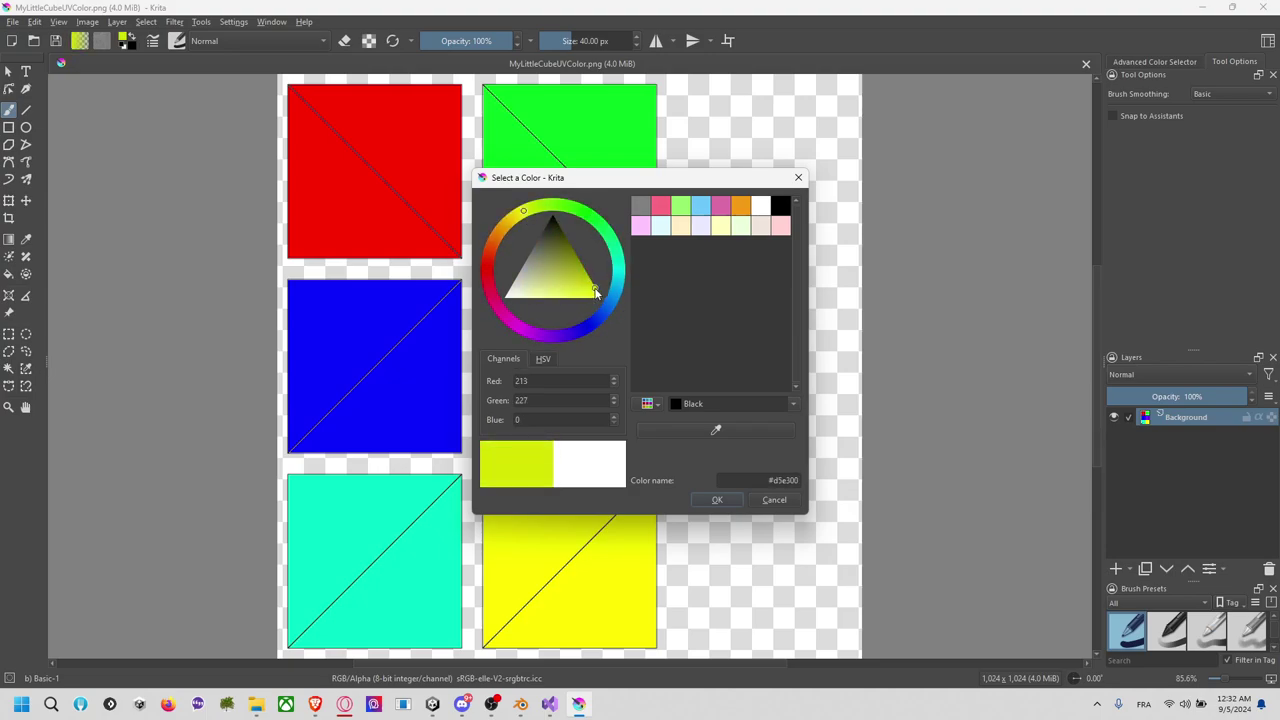
{"action": "left_click_drag", "start_coordinate": [562, 292], "coordinate": [600, 296]}
{"action": "left_click", "coordinate": [717, 499]}
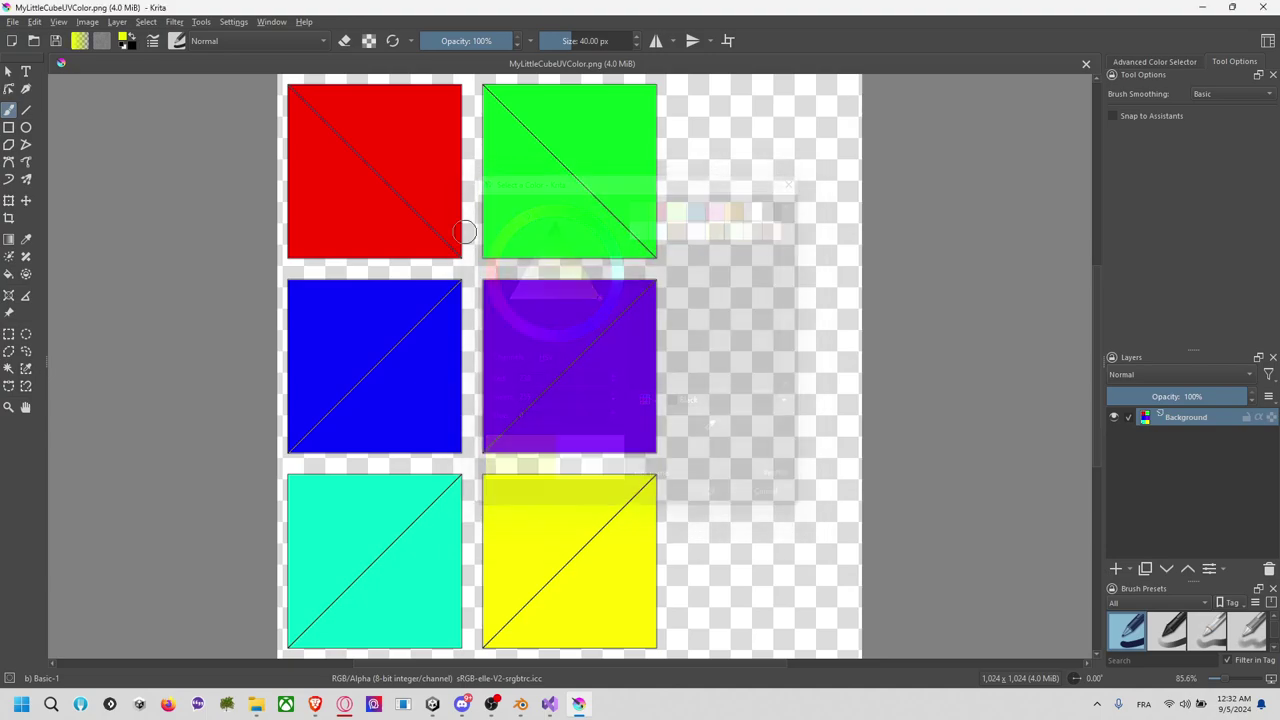
Step: Paint a yellow smiley, minus, T, plus and D onto the purple, blue, red, green and cyan squares
{"action": "left_click", "coordinate": [531, 325]}
{"action": "left_click", "coordinate": [584, 325]}
{"action": "left_click_drag", "start_coordinate": [531, 362], "coordinate": [587, 372]}
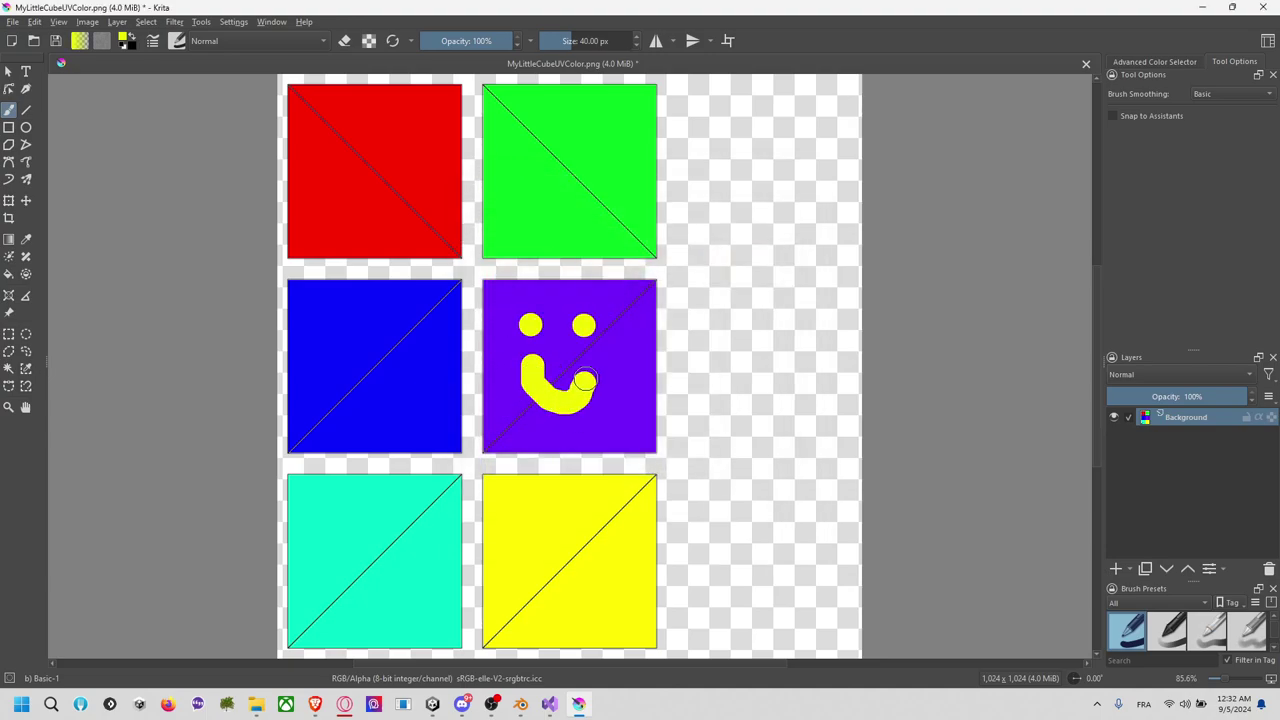
{"action": "left_click_drag", "start_coordinate": [354, 347], "coordinate": [449, 361]}
{"action": "left_click_drag", "start_coordinate": [364, 120], "coordinate": [363, 200]}
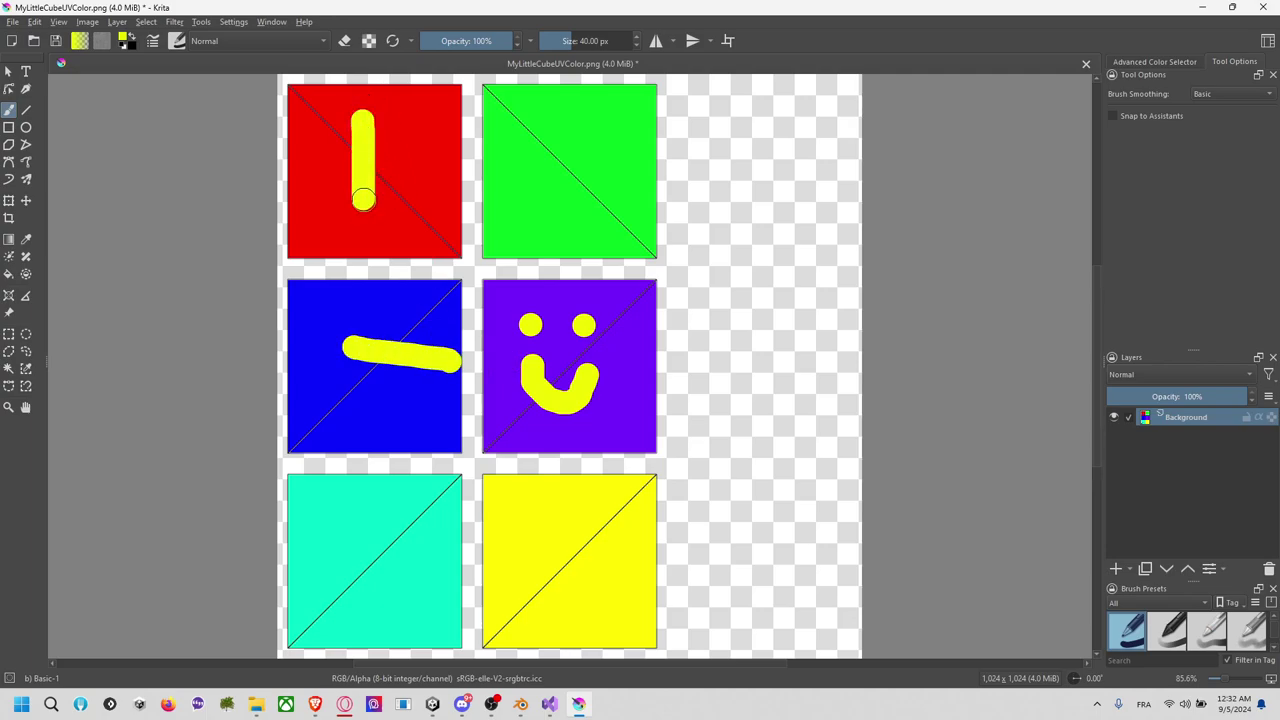
{"action": "mouse_move", "coordinate": [528, 161]}
{"action": "left_mouse_down"}
{"action": "mouse_move", "coordinate": [615, 161]}
{"action": "mouse_move", "coordinate": [571, 208]}
{"action": "left_mouse_up"}
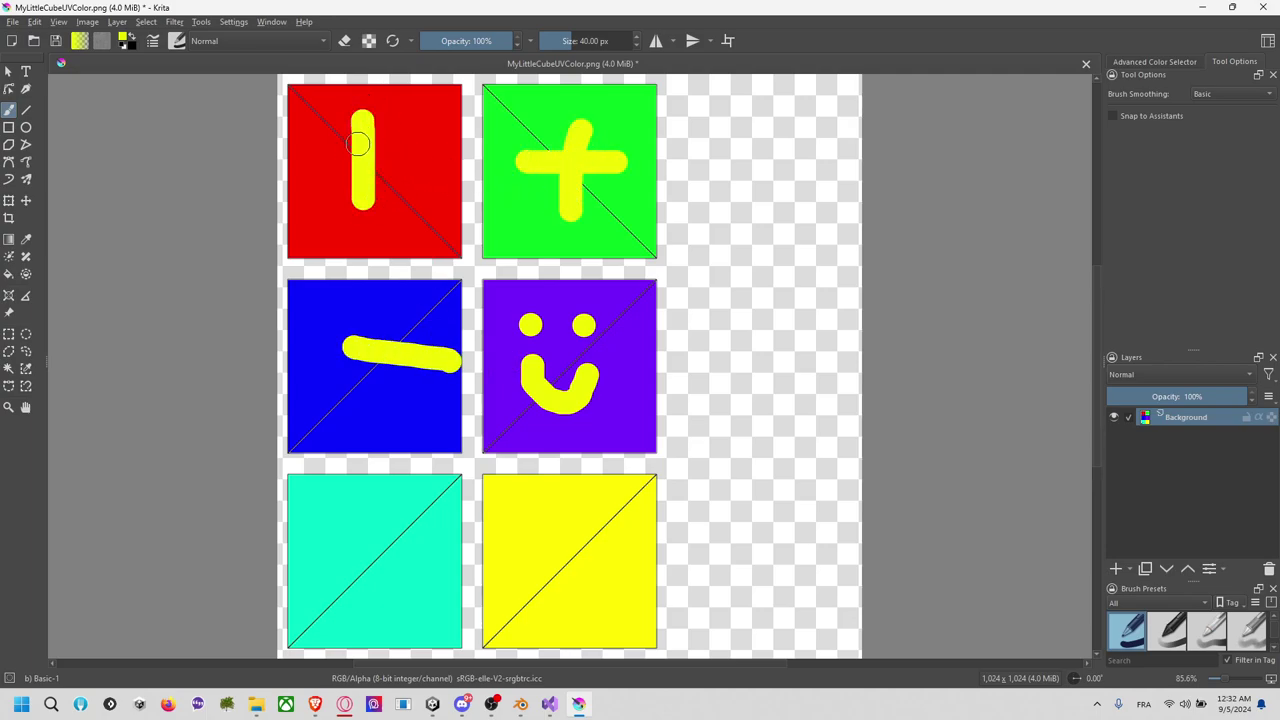
{"action": "left_click_drag", "start_coordinate": [310, 112], "coordinate": [430, 125]}
{"action": "left_click_drag", "start_coordinate": [369, 508], "coordinate": [363, 512]}
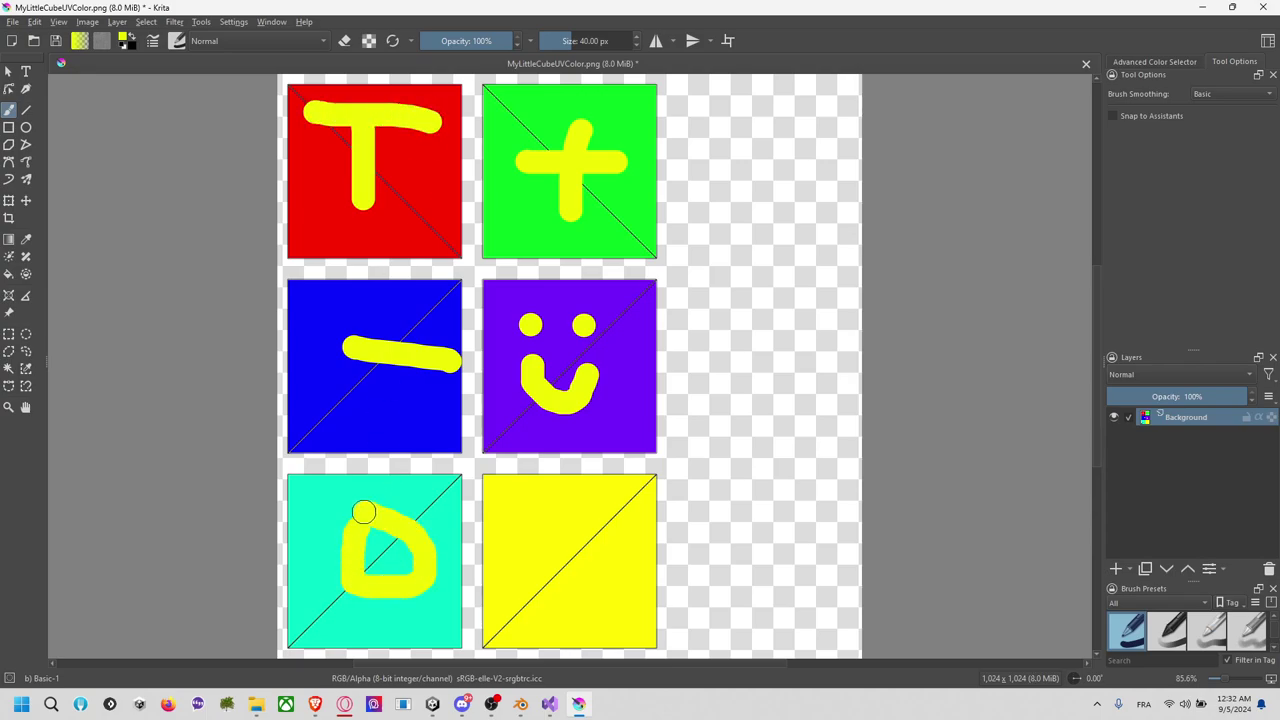
{"action": "mouse_move", "coordinate": [553, 525]}
{"action": "left_mouse_down"}
{"action": "mouse_move", "coordinate": [545, 590]}
{"action": "mouse_move", "coordinate": [600, 597]}
{"action": "left_mouse_up"}
Step: Paint a black I in the yellow square and save the PNG
{"action": "left_click", "coordinate": [130, 36]}
{"action": "mouse_move", "coordinate": [562, 528]}
{"action": "left_mouse_down"}
{"action": "mouse_move", "coordinate": [563, 594]}
{"action": "mouse_move", "coordinate": [616, 600]}
{"action": "left_mouse_up"}
{"action": "left_click_drag", "start_coordinate": [525, 514], "coordinate": [595, 518]}
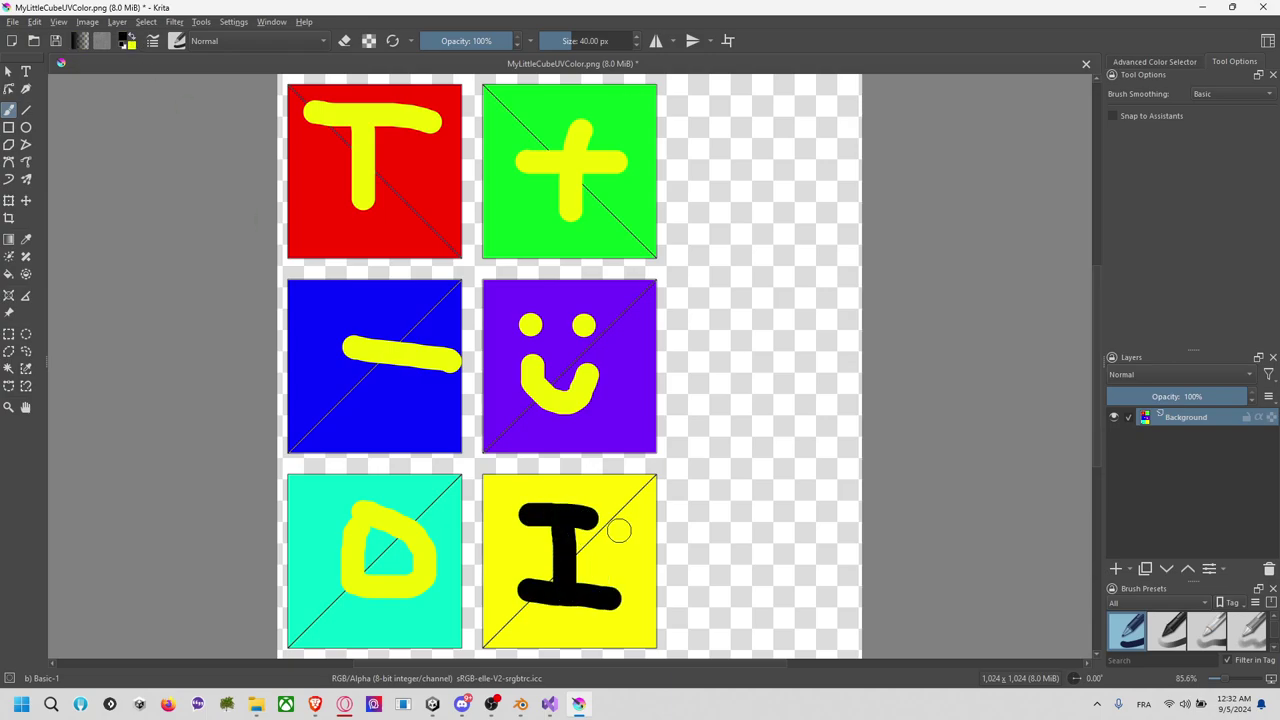
{"action": "key", "text": "ctrl+s"}
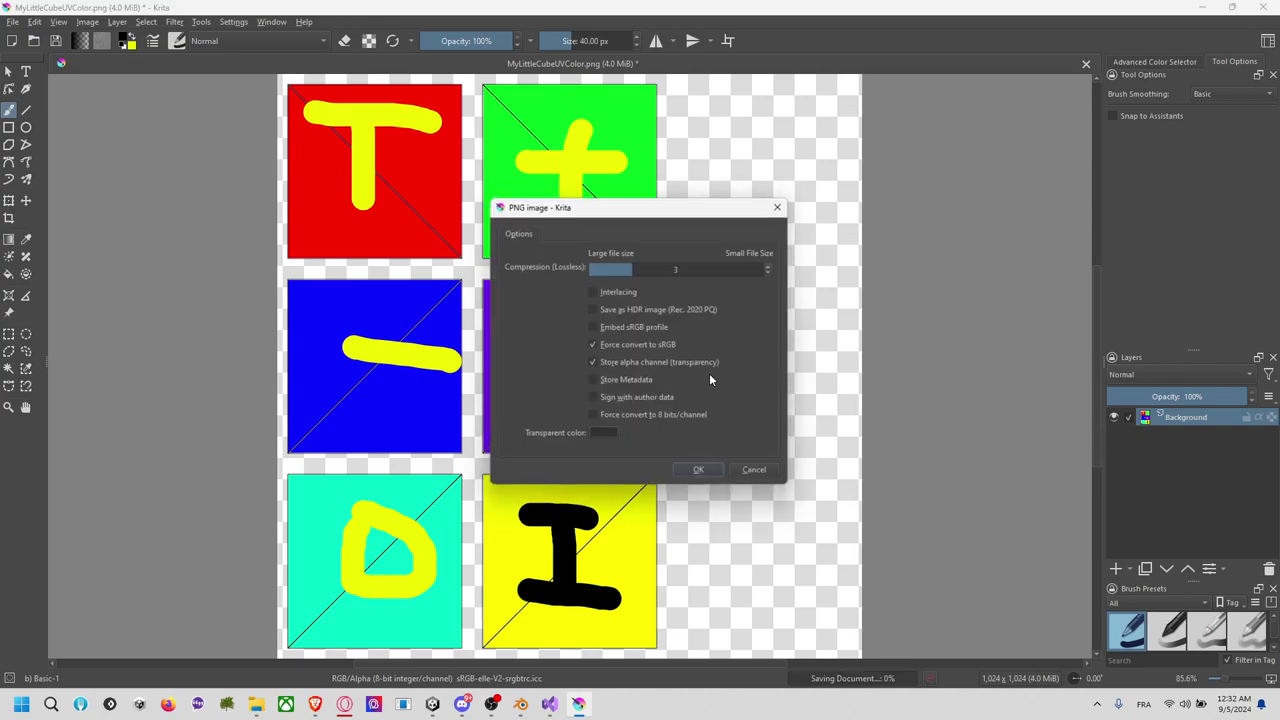
{"action": "left_click", "coordinate": [699, 469]}
Step: Orbit around the painted cube in Unity and frame it with F
{"action": "key", "text": "alt+Tab"}
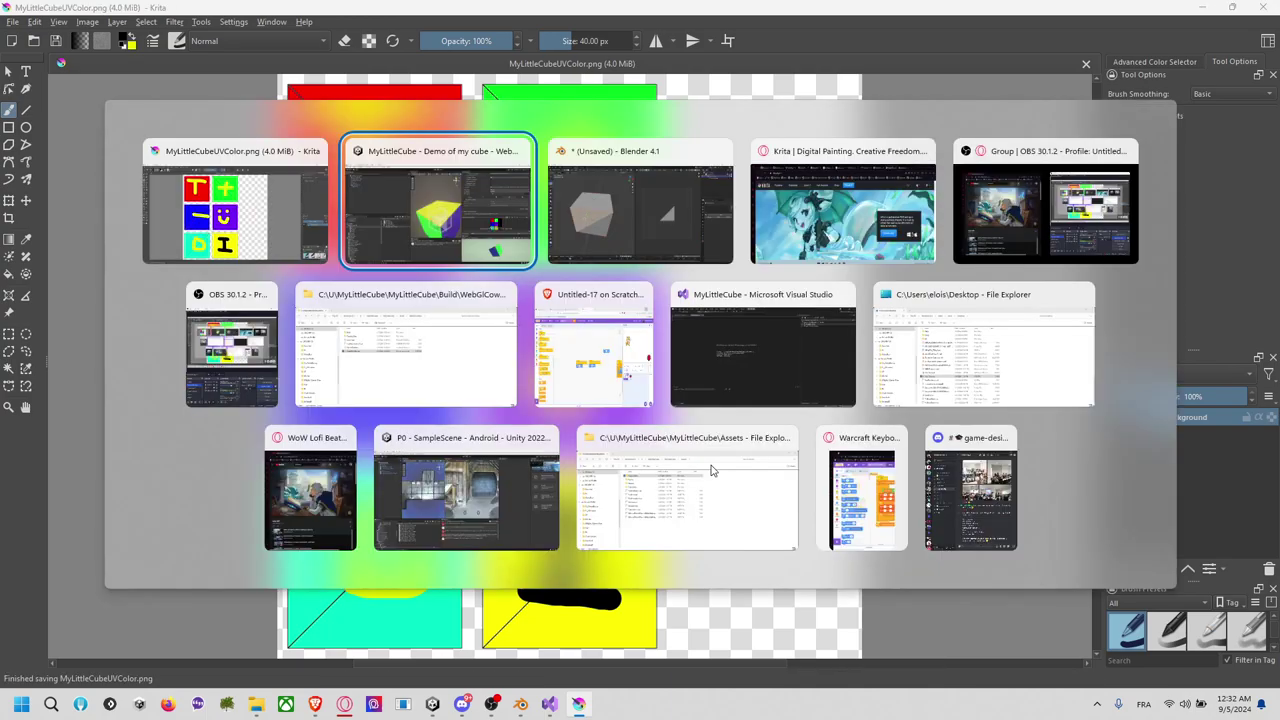
{"action": "mouse_move", "coordinate": [640, 355]}
{"action": "left_mouse_down", "text": "alt"}
{"action": "mouse_move", "coordinate": [790, 309]}
{"action": "mouse_move", "coordinate": [618, 363]}
{"action": "mouse_move", "coordinate": [806, 174]}
{"action": "mouse_move", "coordinate": [674, 396]}
{"action": "left_mouse_up", "text": "alt"}
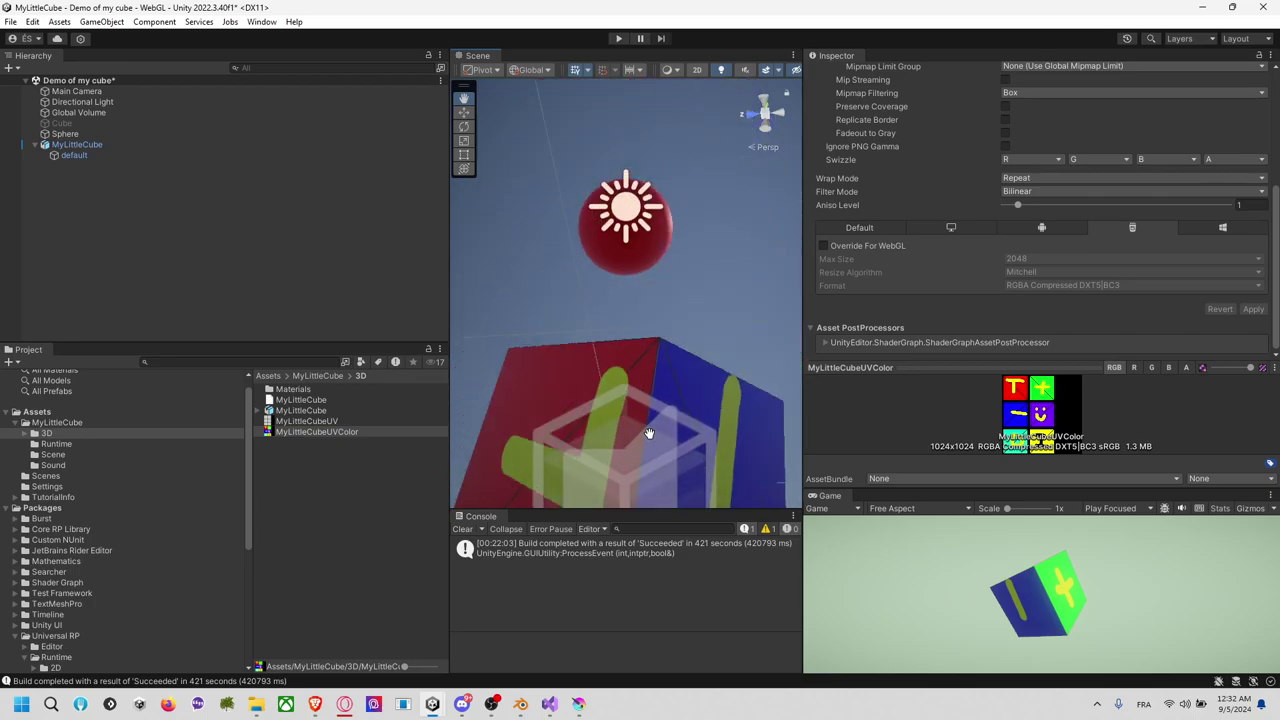
{"action": "left_click_drag", "start_coordinate": [674, 396], "coordinate": [678, 298], "text": "alt"}
{"action": "key", "text": "f"}
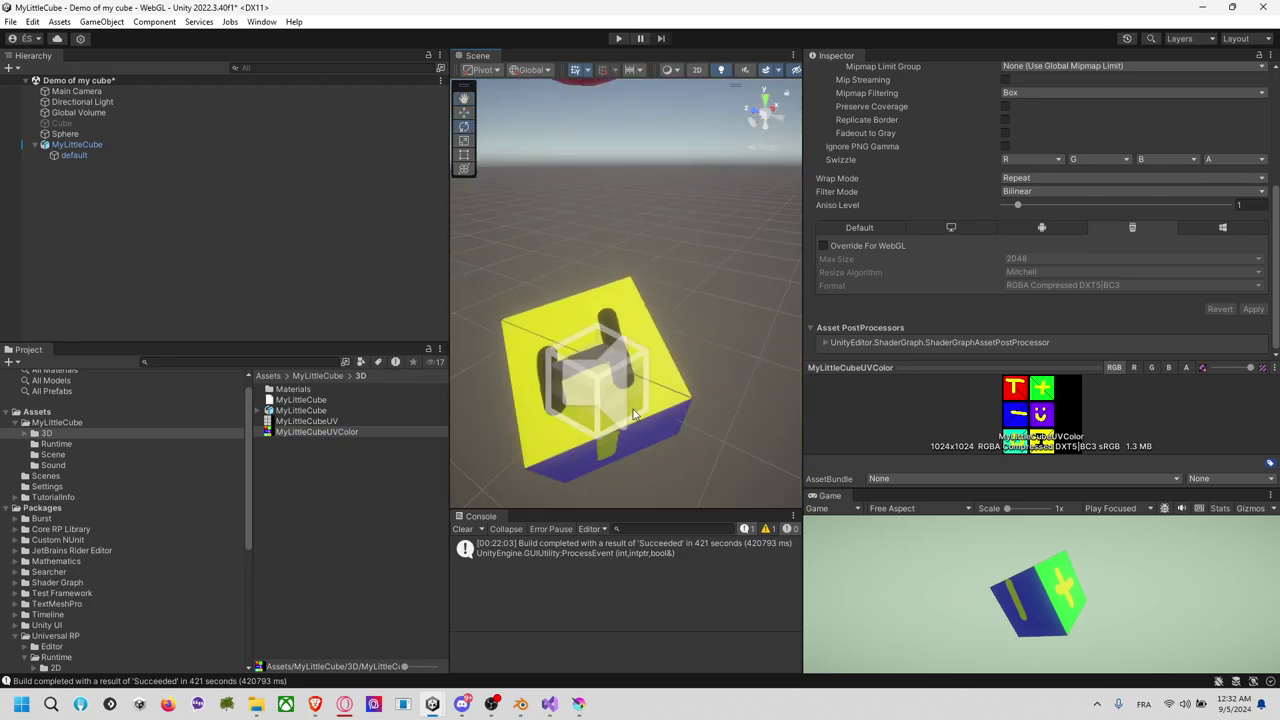
{"action": "scroll", "coordinate": [685, 320], "scroll_direction": "down", "scroll_amount": 5}
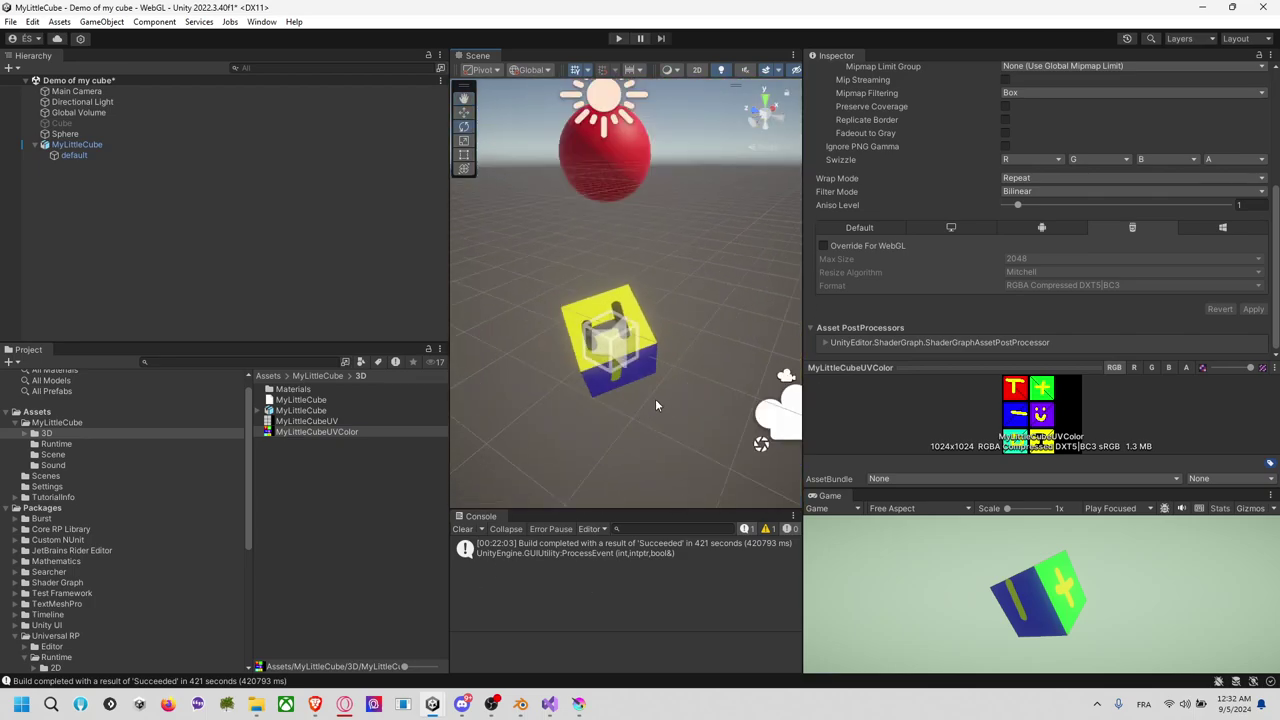
Step: Clear the Console and select MyLittleCube's 'default' child to view its MyLittleCubeUVColor material
{"action": "left_click", "coordinate": [462, 529]}
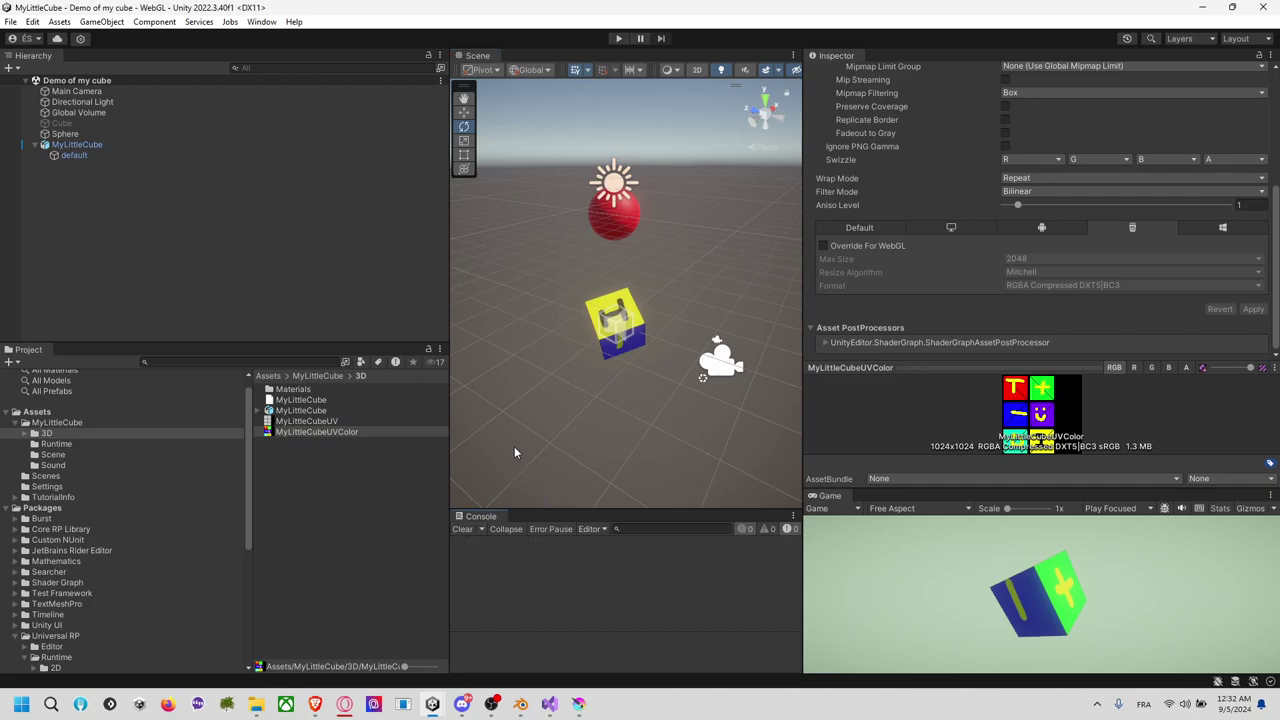
{"action": "left_click", "coordinate": [314, 420]}
{"action": "left_click", "coordinate": [122, 146]}
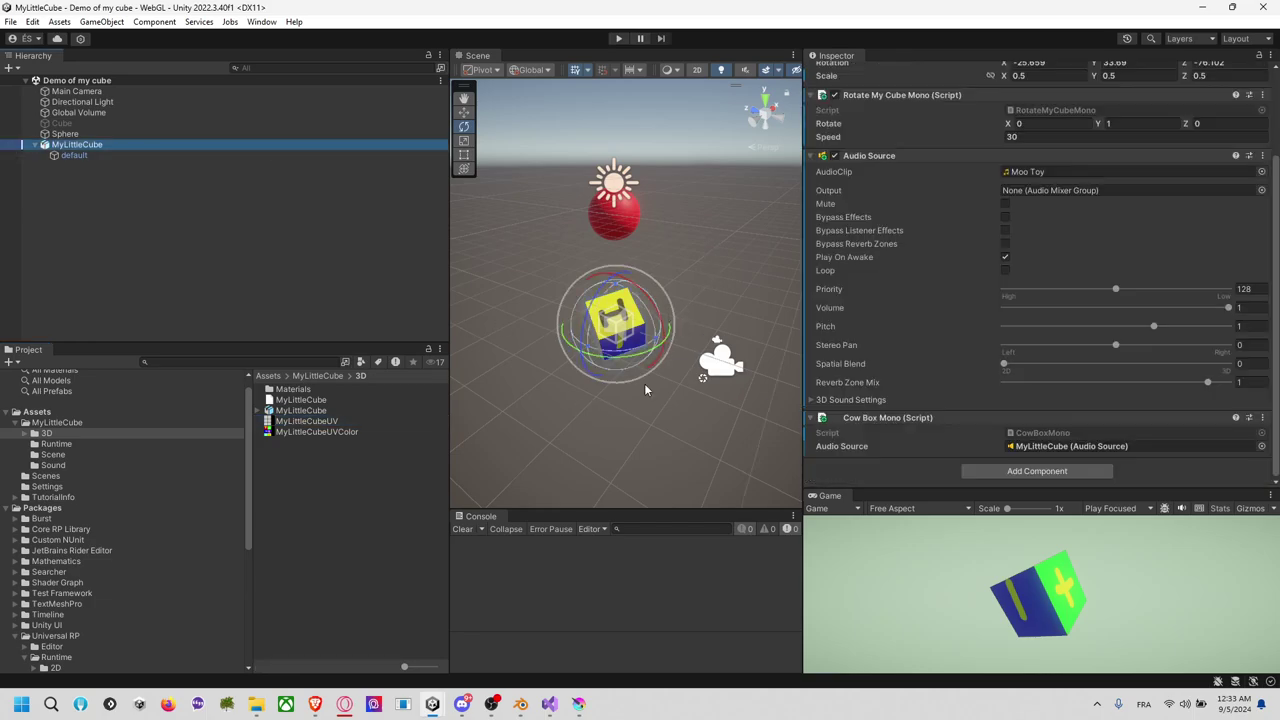
{"action": "left_click", "coordinate": [90, 156]}
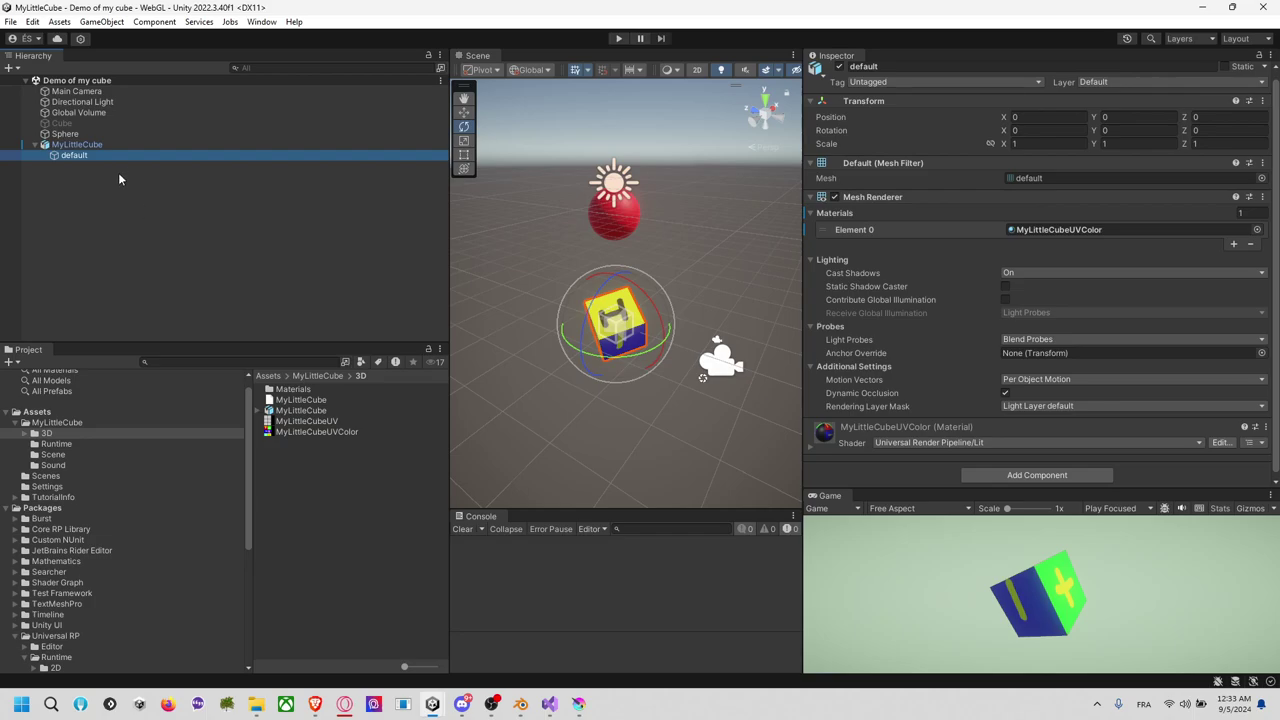
Step: Inspect the MyLittleCube, Sphere and Main Camera objects and the MyLittleCube model's import settings
{"action": "left_click", "coordinate": [98, 145]}
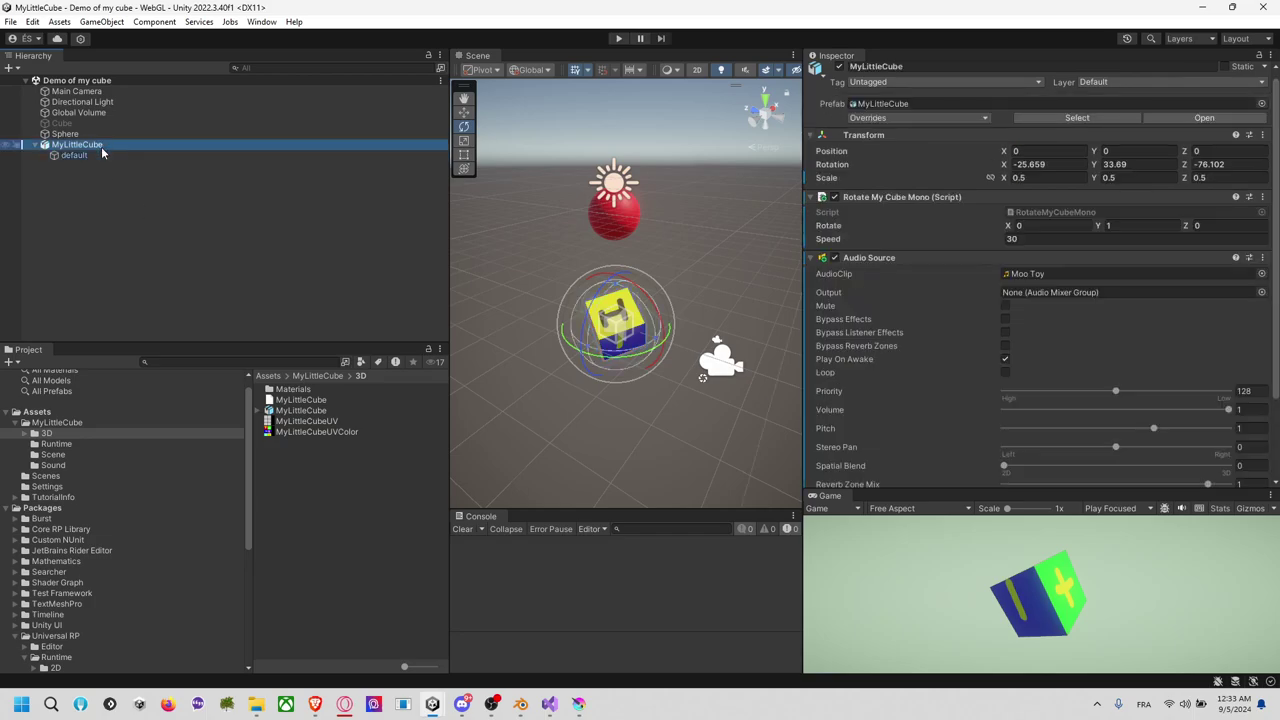
{"action": "left_click", "coordinate": [46, 135]}
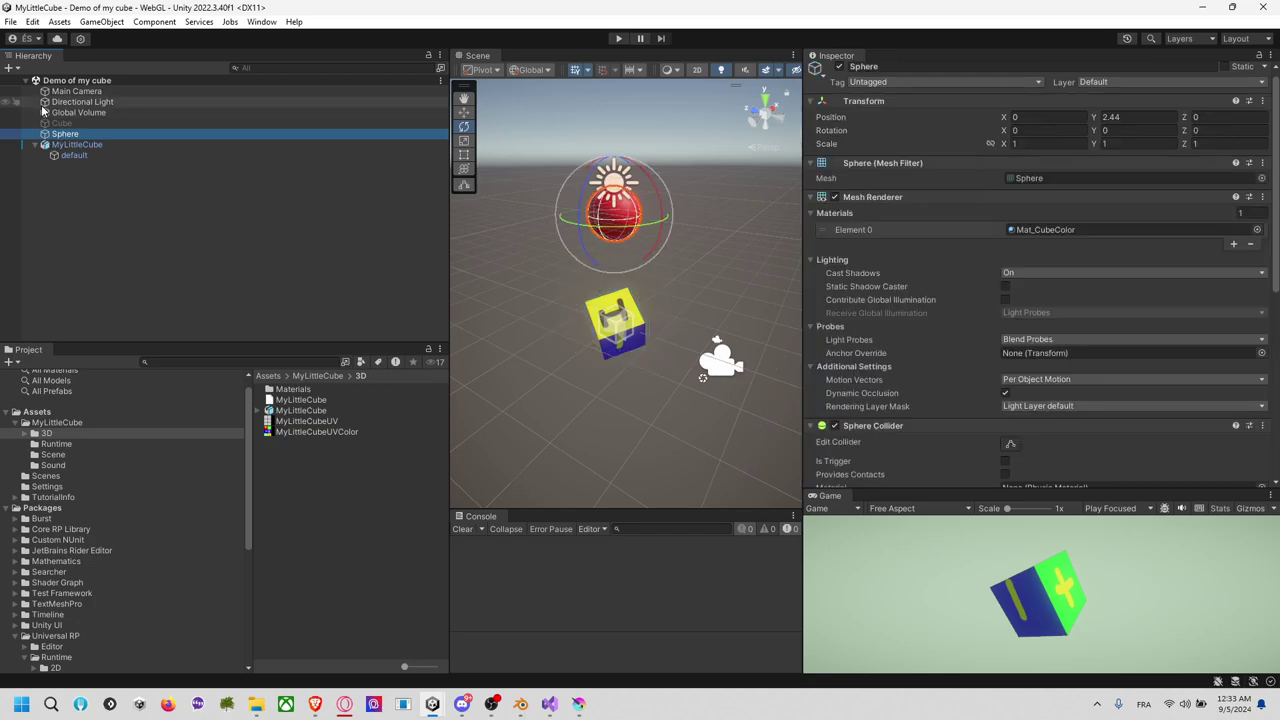
{"action": "left_click", "coordinate": [48, 93]}
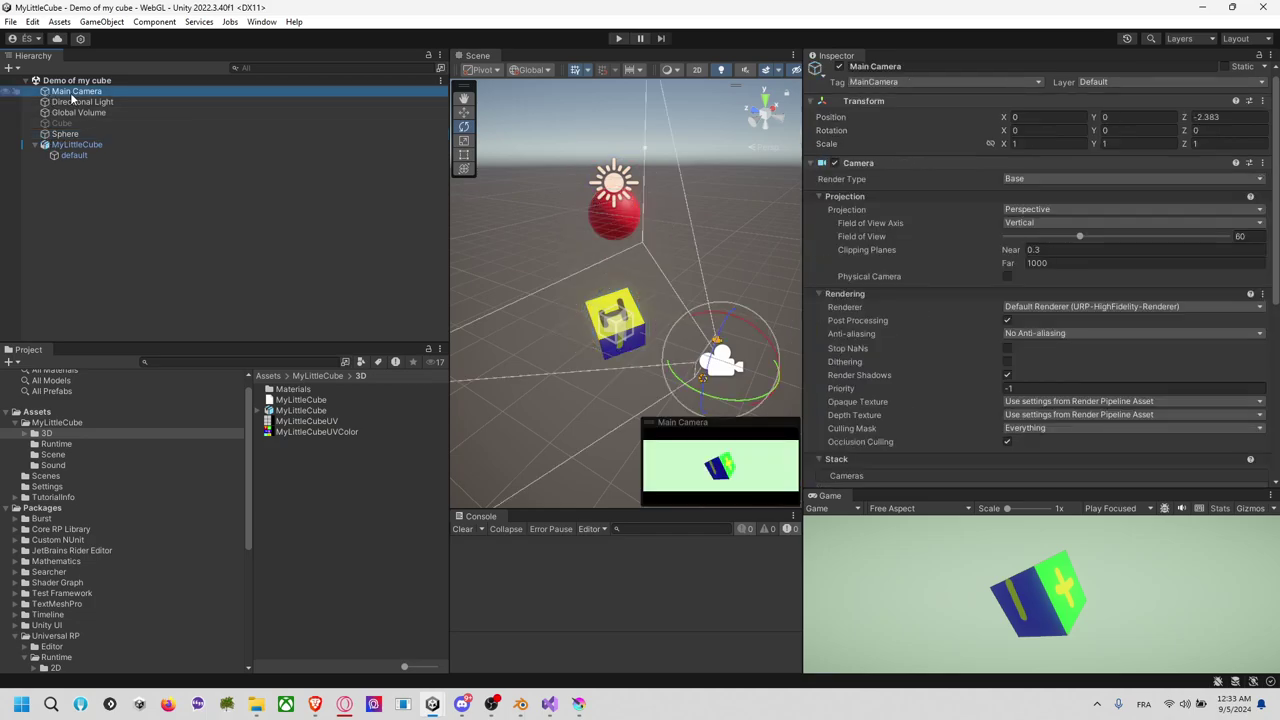
{"action": "left_click", "coordinate": [94, 146]}
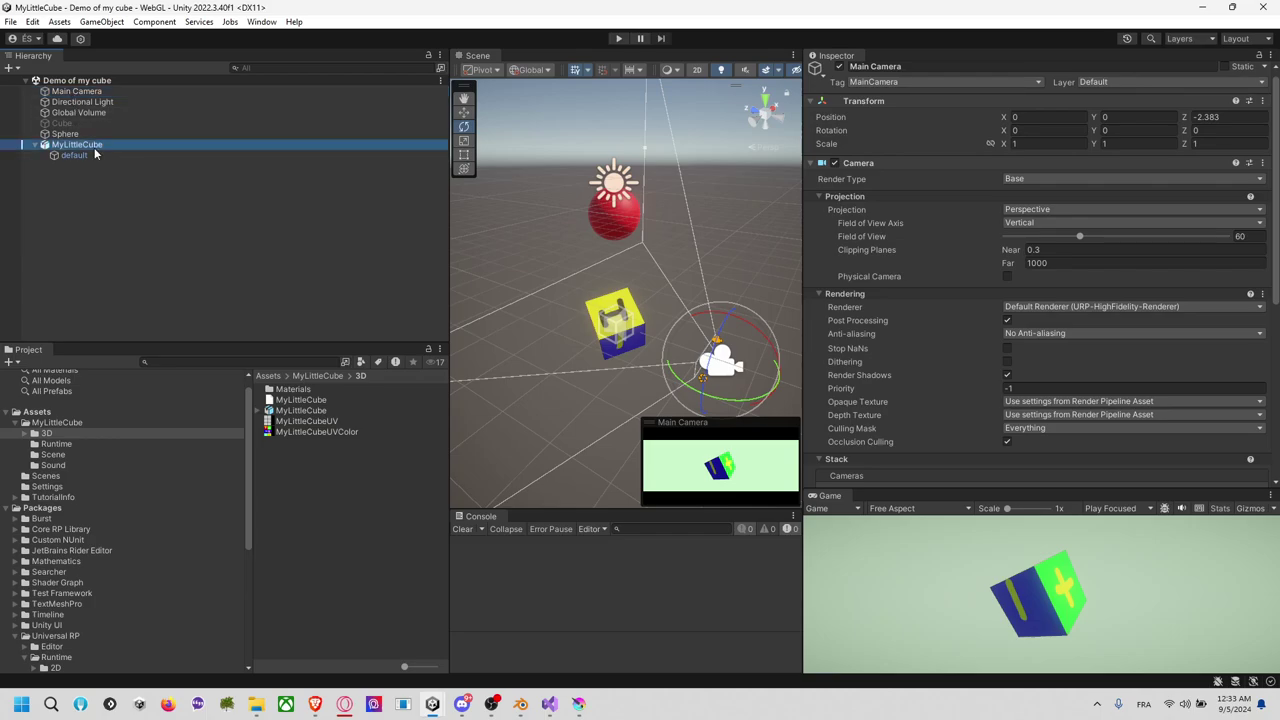
{"action": "left_click", "coordinate": [57, 171]}
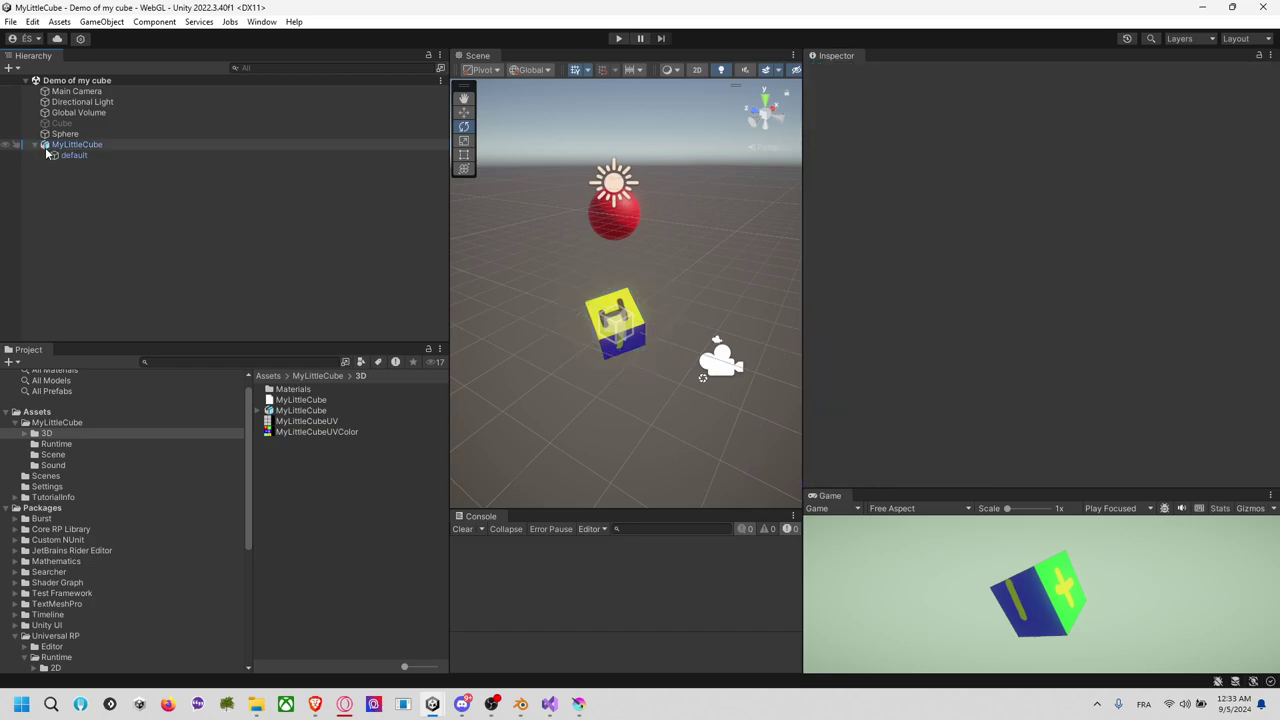
{"action": "left_click", "coordinate": [60, 145]}
{"action": "left_click", "coordinate": [305, 411]}
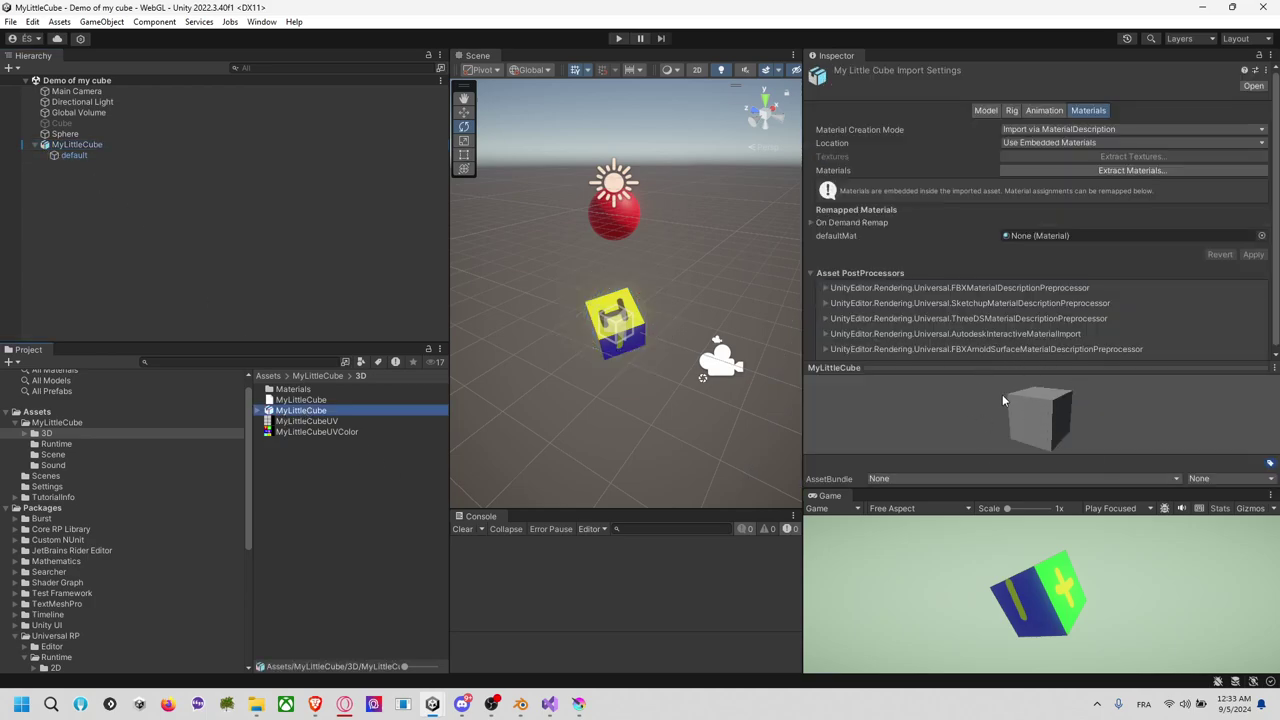
{"action": "left_click", "coordinate": [65, 204]}
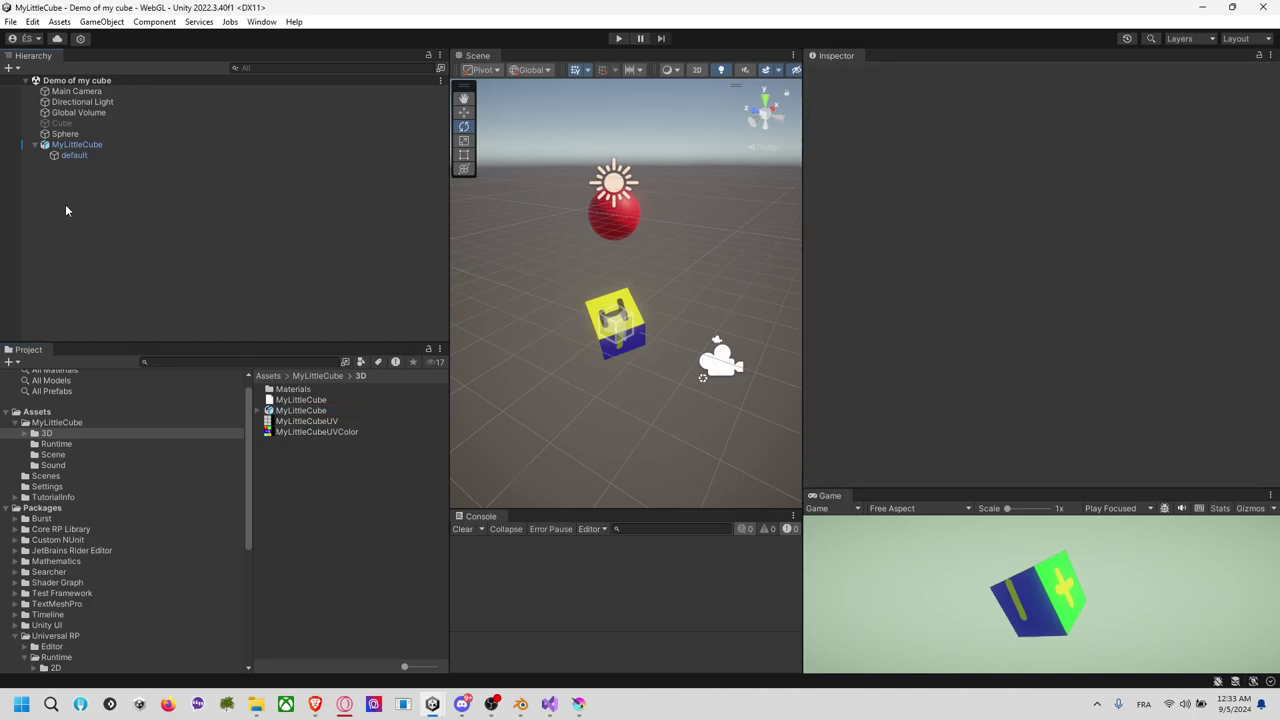
Step: Create an empty object in the Hierarchy named 'My Little Cube'
{"action": "right_click", "coordinate": [65, 204]}
{"action": "left_click", "coordinate": [126, 390]}
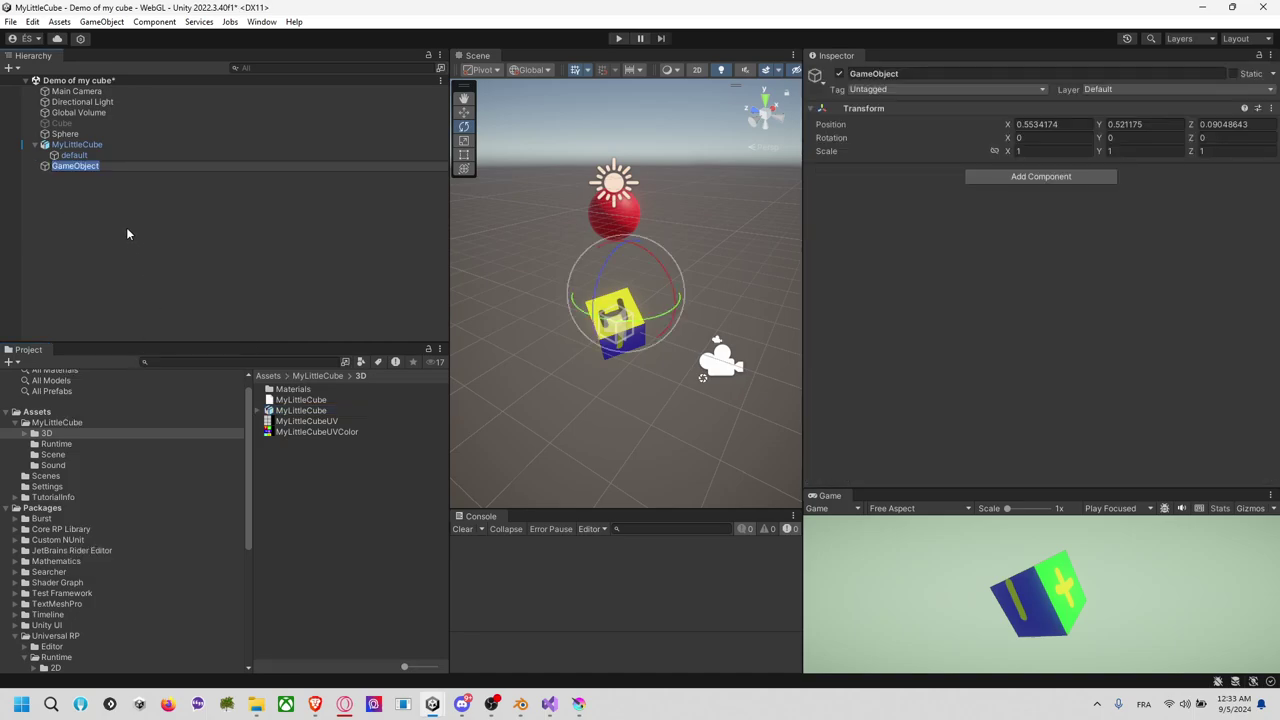
{"action": "type", "text": "My Litt"}
{"action": "type", "text": "le Cube"}
{"action": "key", "text": "Return"}
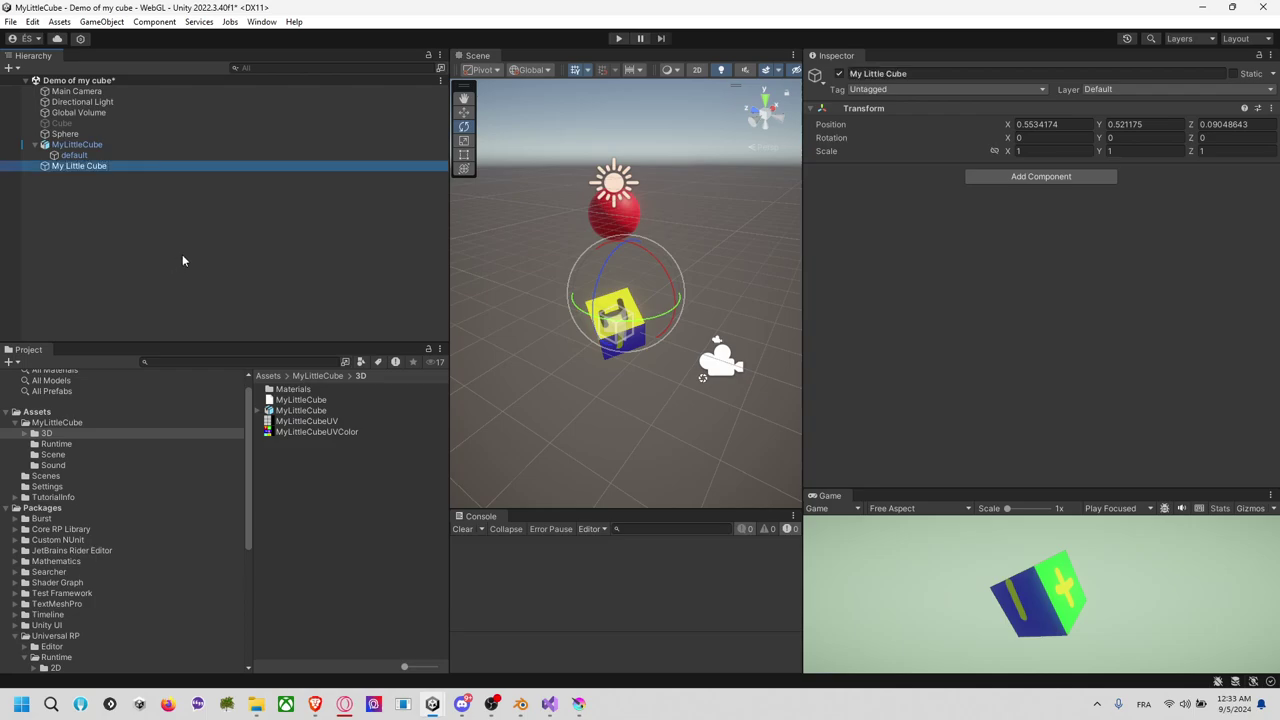
Step: Parent the MyLittleCube object under the new My Little Cube object
{"action": "left_click", "coordinate": [463, 112]}
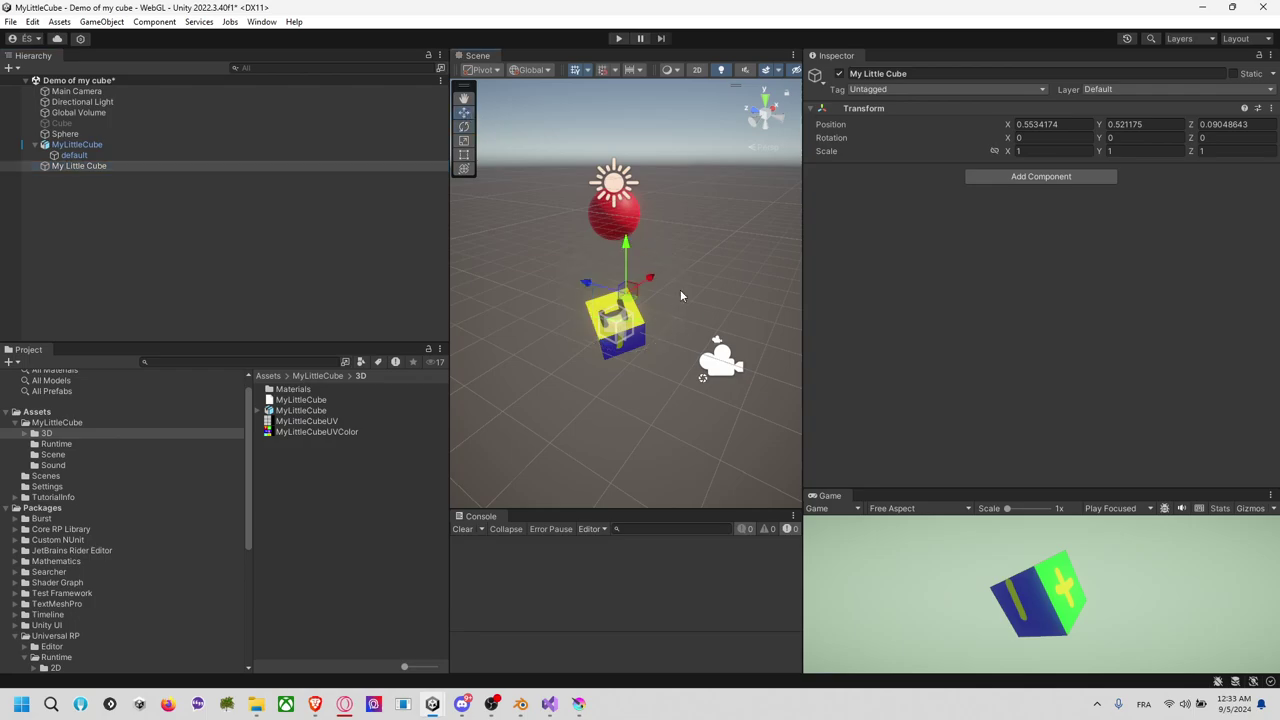
{"action": "mouse_move", "coordinate": [680, 295]}
{"action": "left_mouse_down", "text": "alt"}
{"action": "mouse_move", "coordinate": [617, 253]}
{"action": "mouse_move", "coordinate": [631, 258]}
{"action": "left_mouse_up", "text": "alt"}
{"action": "key", "text": "r"}
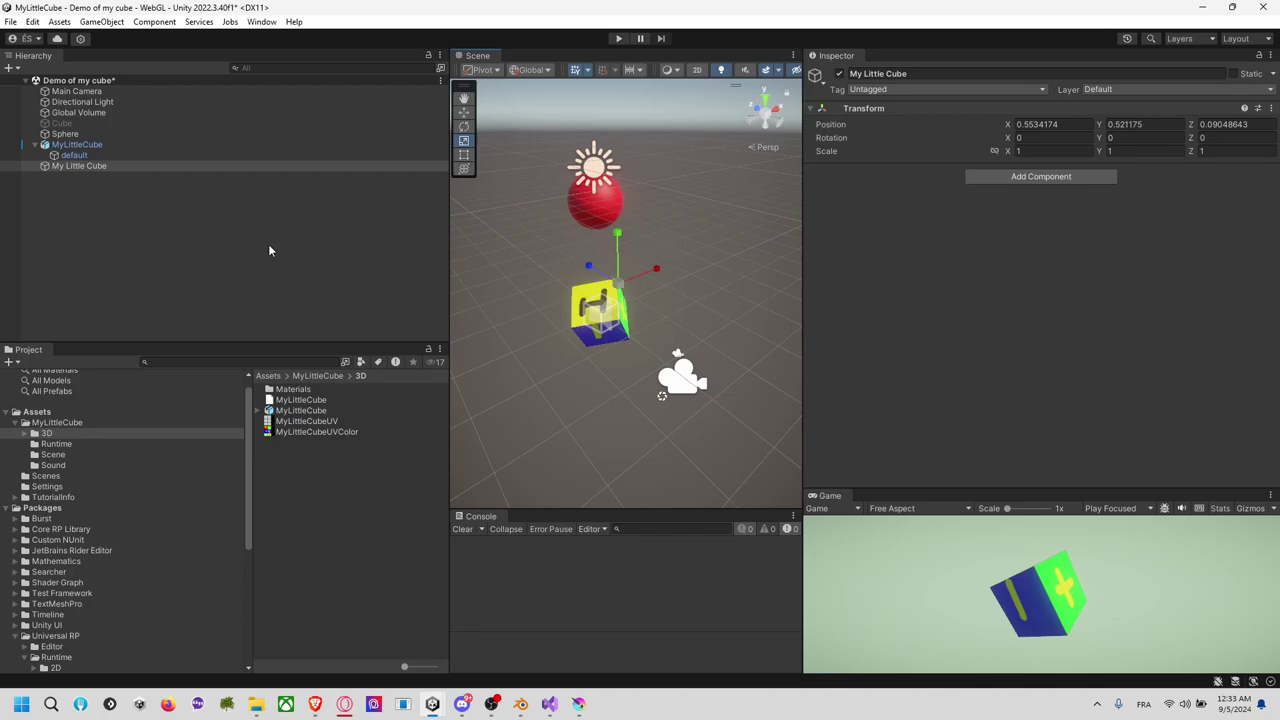
{"action": "left_click", "coordinate": [211, 223]}
{"action": "left_click_drag", "start_coordinate": [91, 148], "coordinate": [108, 165]}
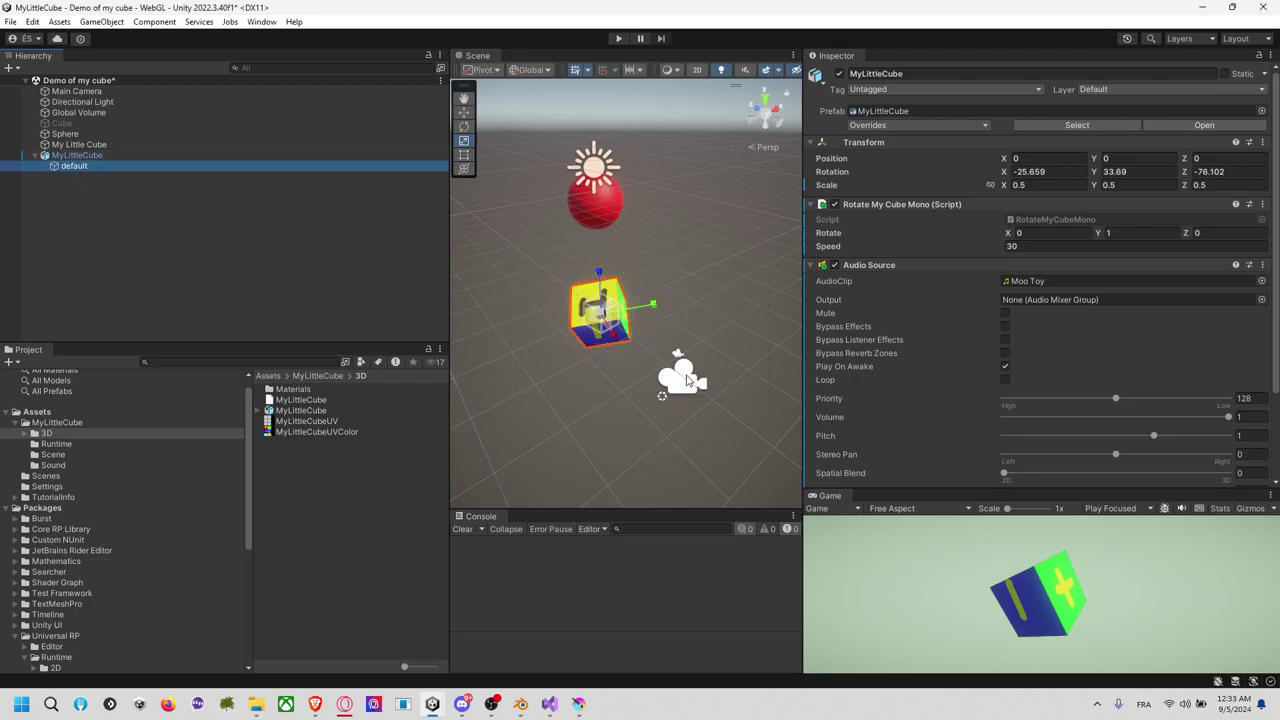
{"action": "left_click_drag", "start_coordinate": [106, 157], "coordinate": [145, 146]}
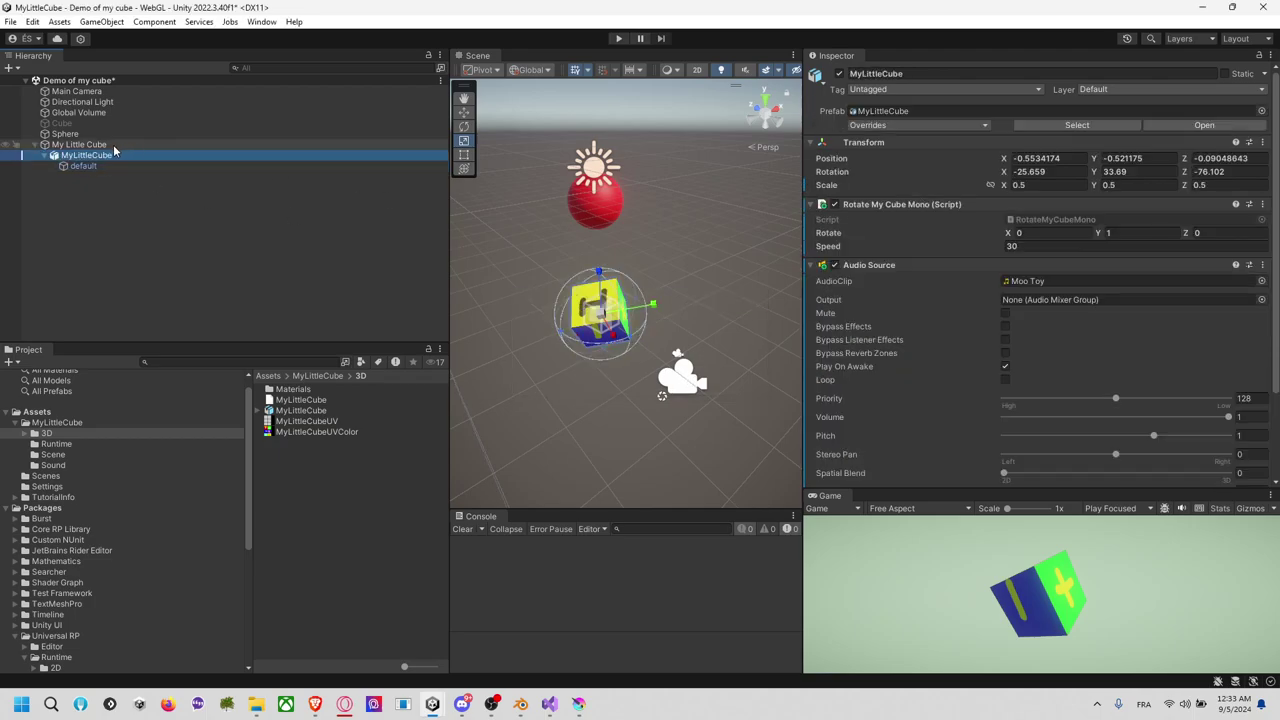
Step: Set the nested MyLittleCube's Position and Rotation to 0 on every axis
{"action": "left_click", "coordinate": [110, 155]}
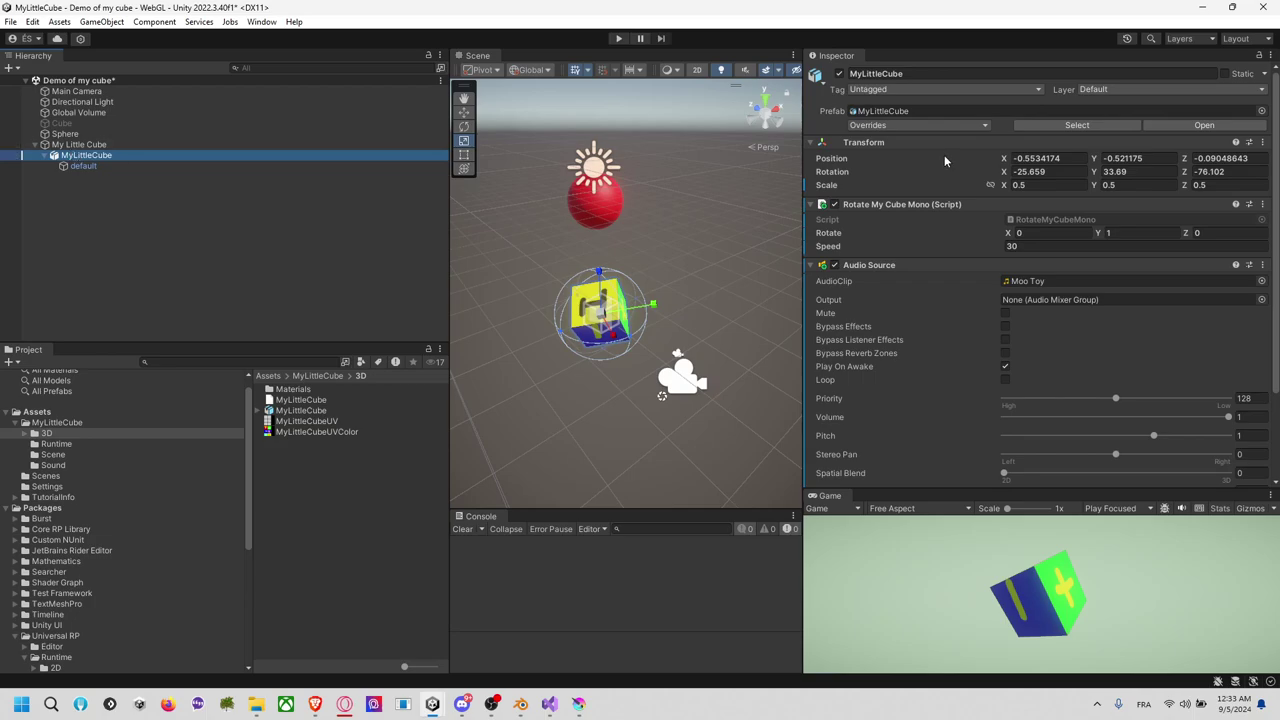
{"action": "left_click", "coordinate": [1068, 160]}
{"action": "type", "text": "0"}
{"action": "left_click", "coordinate": [1135, 158]}
{"action": "type", "text": "0"}
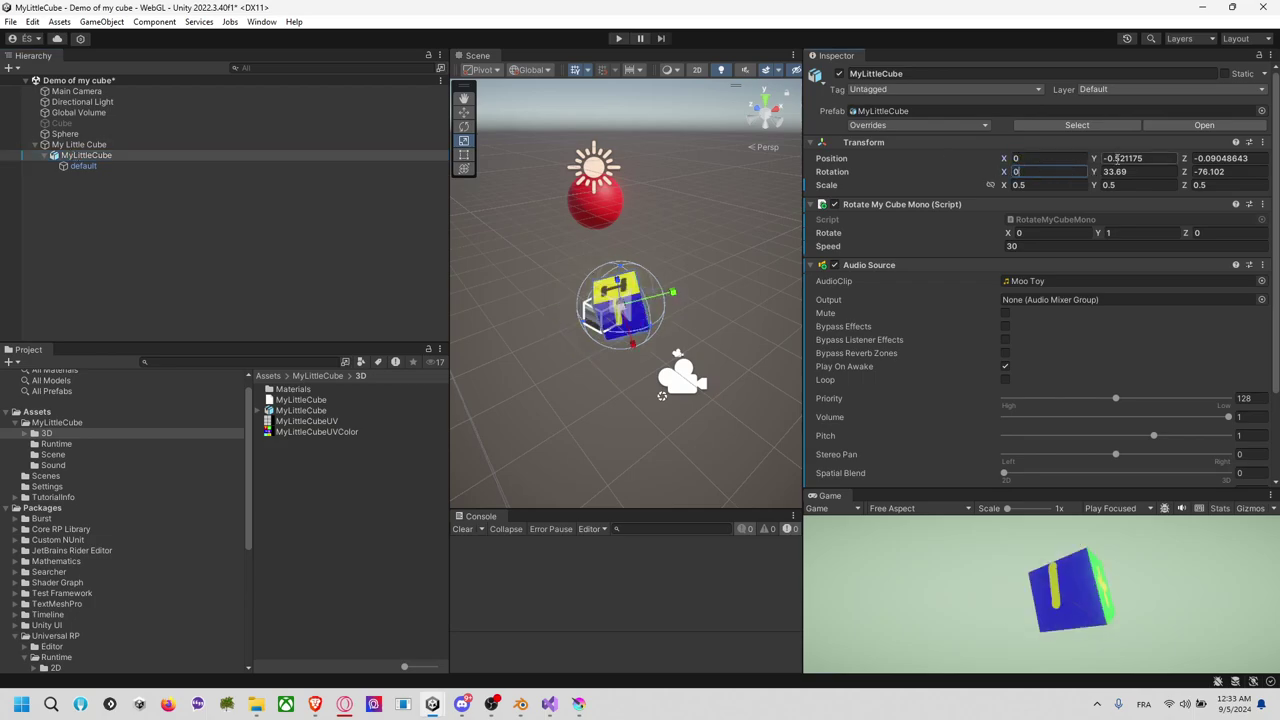
{"action": "left_click", "coordinate": [1045, 171]}
{"action": "type", "text": "0"}
{"action": "left_click", "coordinate": [1135, 171]}
{"action": "left_click", "coordinate": [1222, 158]}
{"action": "type", "text": "0"}
{"action": "left_click", "coordinate": [1222, 171]}
{"action": "type", "text": "0"}
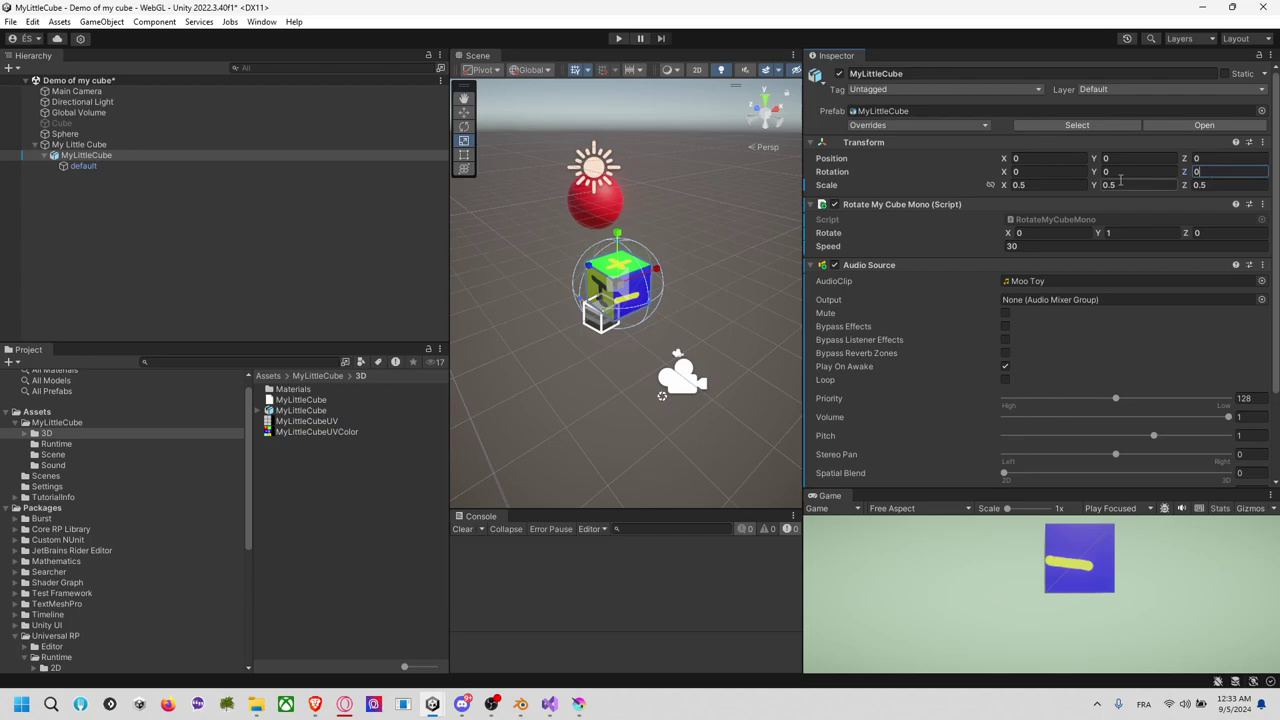
Step: Try a zero scale on the child cube, then restore Scale to 1 on X, Y and Z
{"action": "left_click", "coordinate": [1045, 185]}
{"action": "type", "text": "0"}
{"action": "left_click", "coordinate": [1197, 186]}
{"action": "type", "text": "0"}
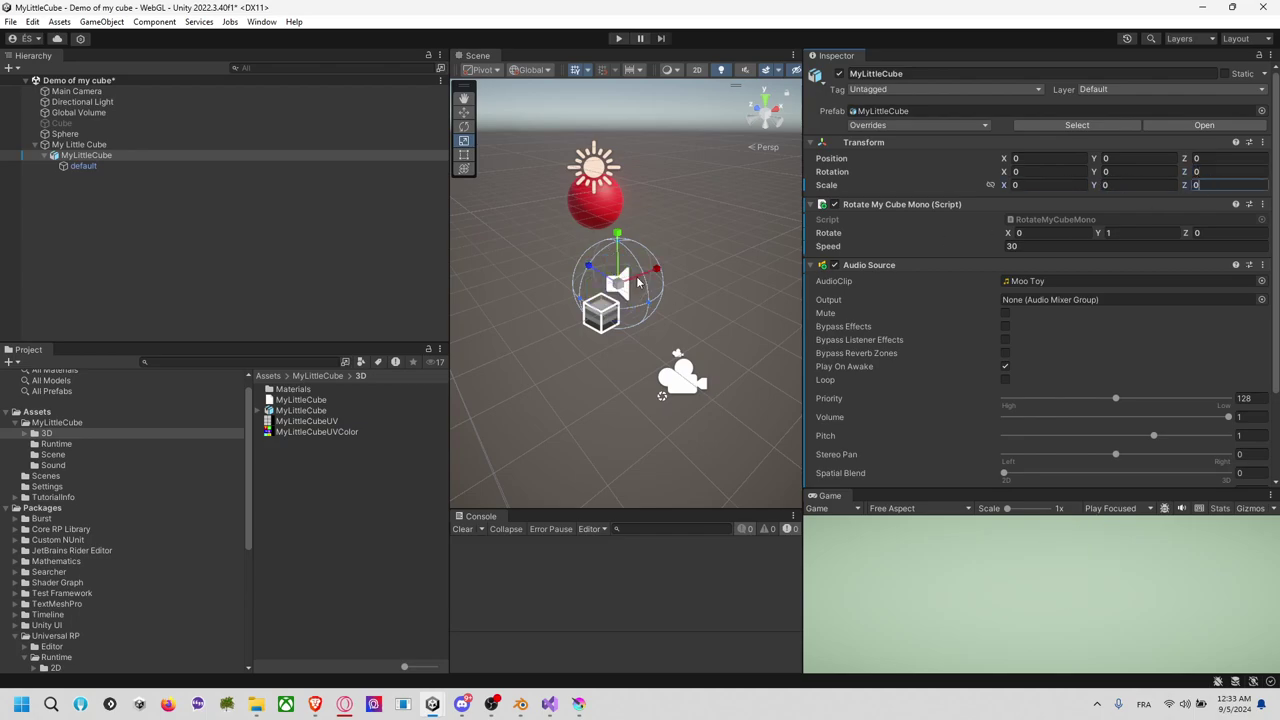
{"action": "left_click", "coordinate": [1054, 187]}
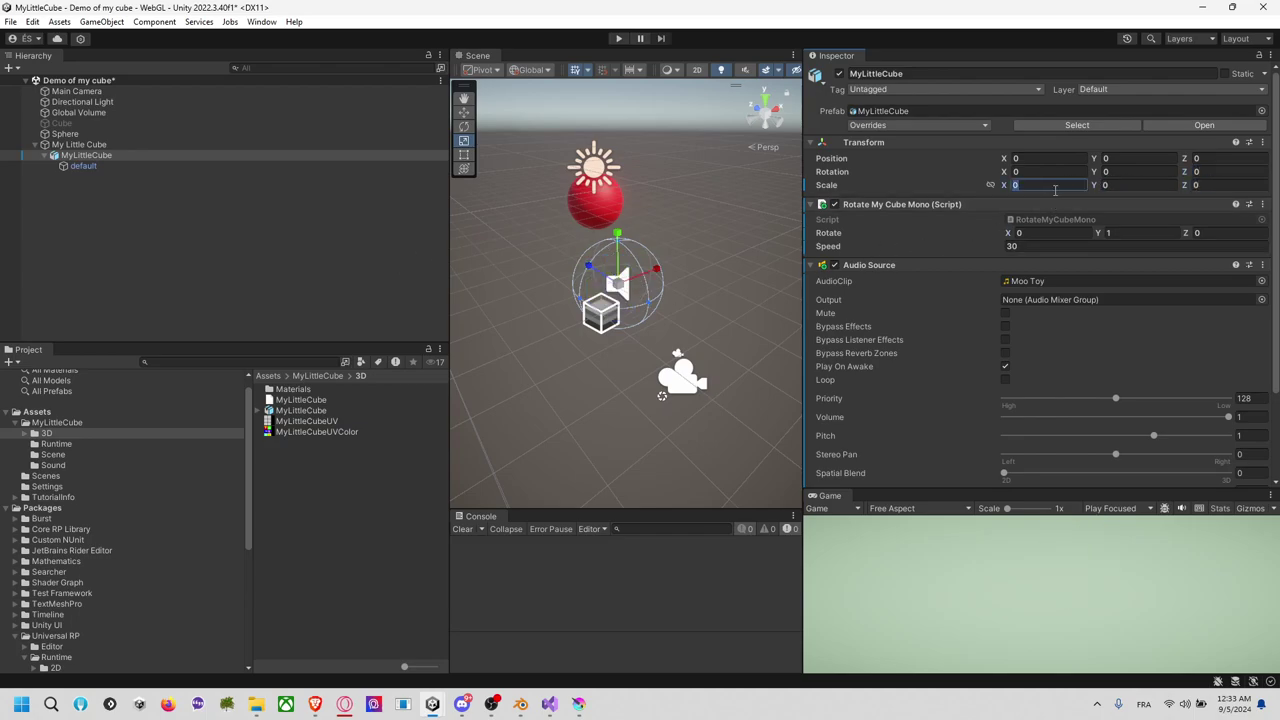
{"action": "left_click", "coordinate": [1130, 185]}
{"action": "type", "text": "11"}
{"action": "left_click", "coordinate": [1220, 185]}
{"action": "type", "text": "1"}
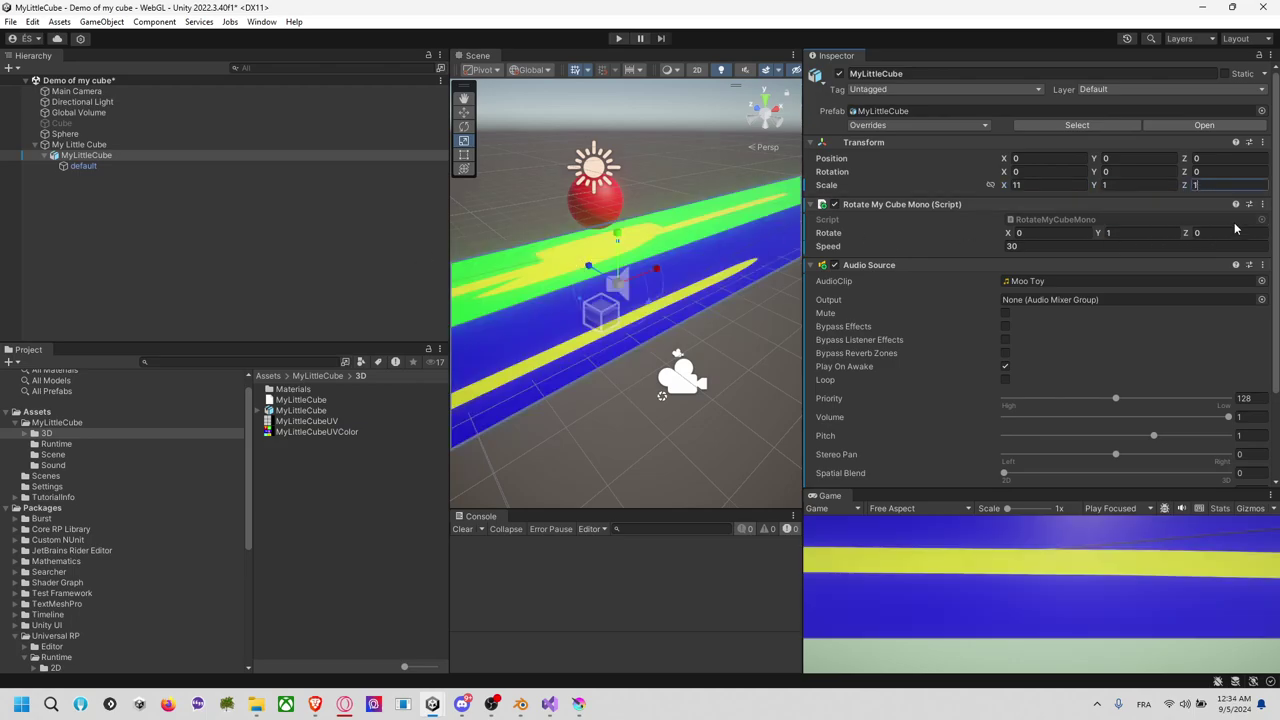
{"action": "left_click", "coordinate": [1040, 185]}
{"action": "type", "text": "1"}
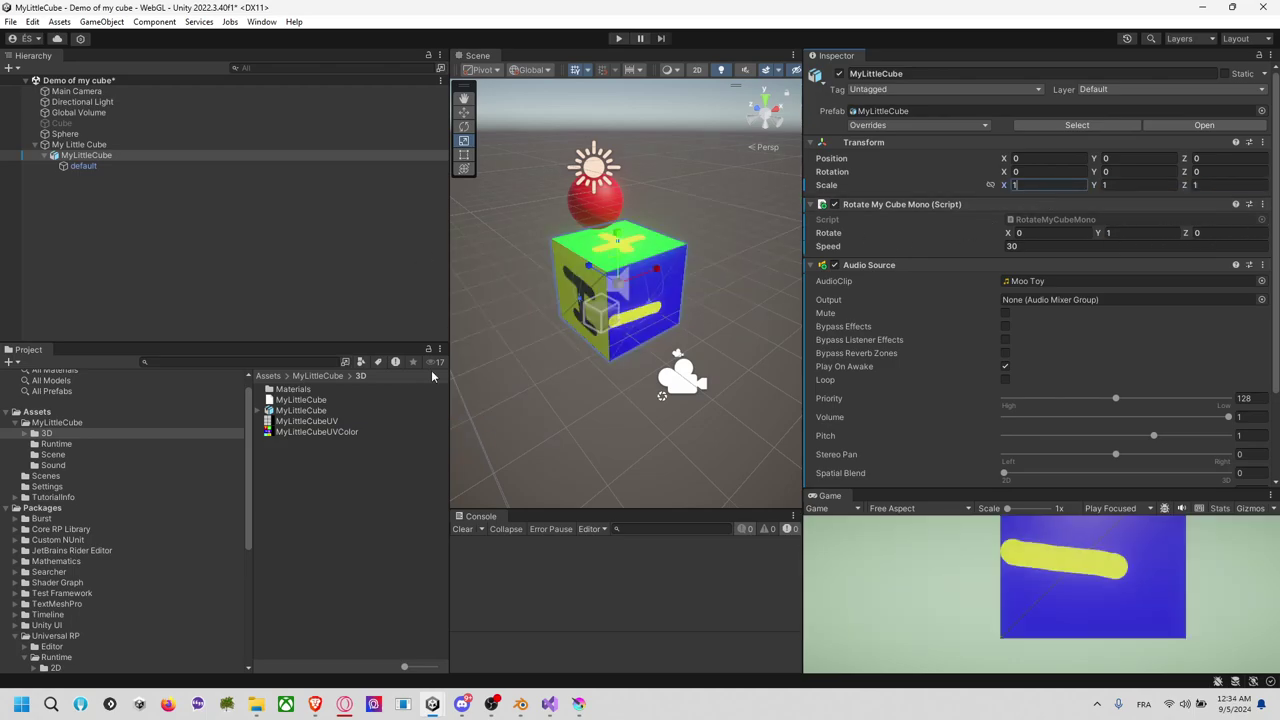
Step: Frame the cube in view and set the child MyLittleCube's scale to 0.5
{"action": "left_click", "coordinate": [122, 145]}
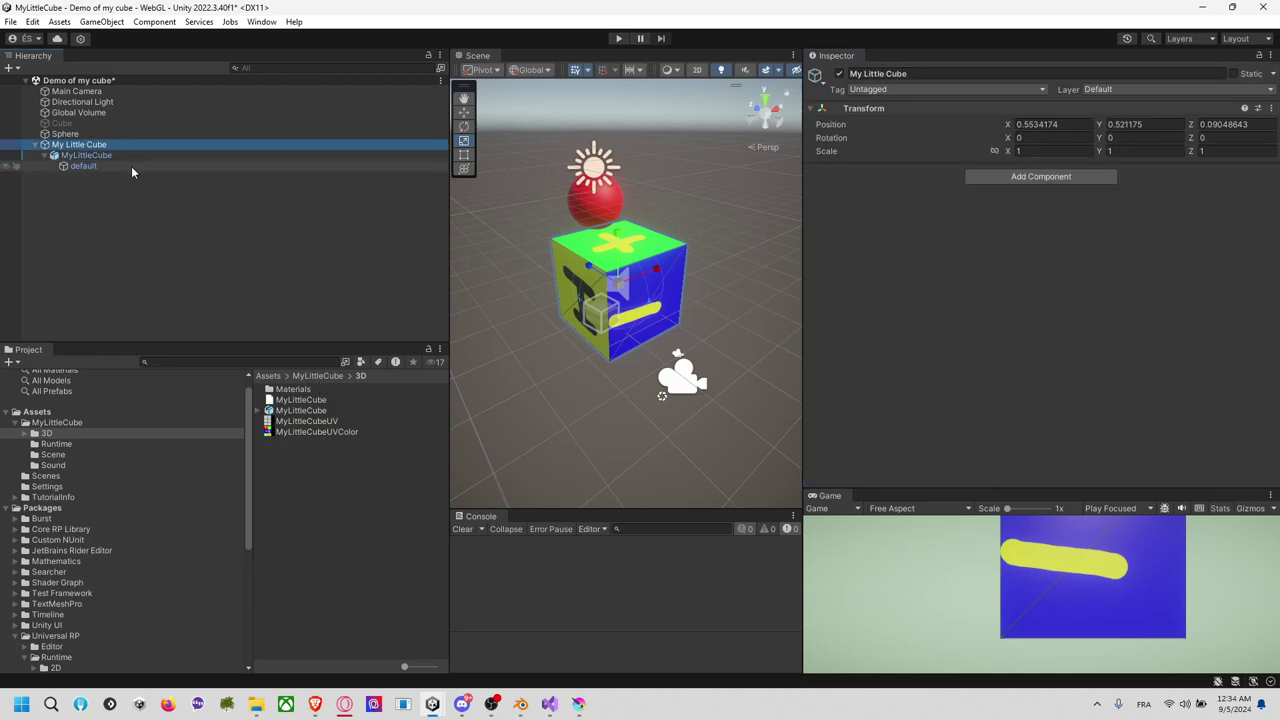
{"action": "right_click_drag", "start_coordinate": [547, 320], "coordinate": [646, 365]}
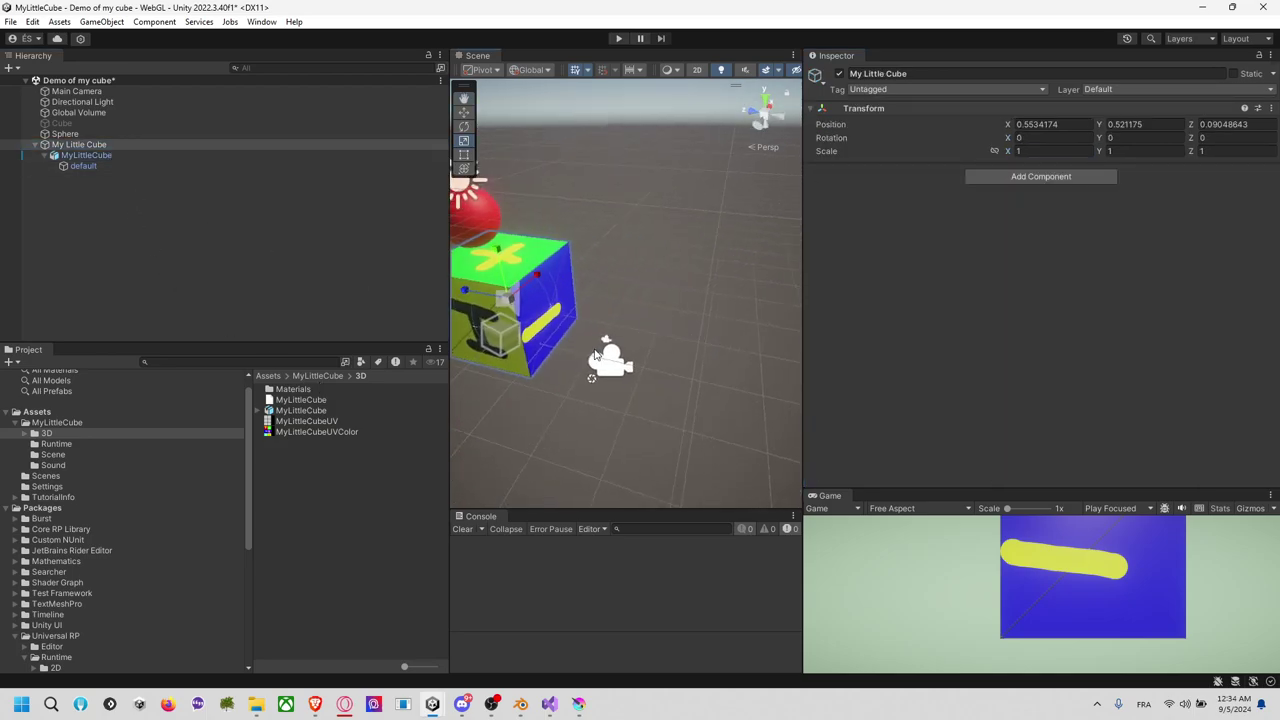
{"action": "key", "text": "f"}
{"action": "left_click", "coordinate": [140, 156]}
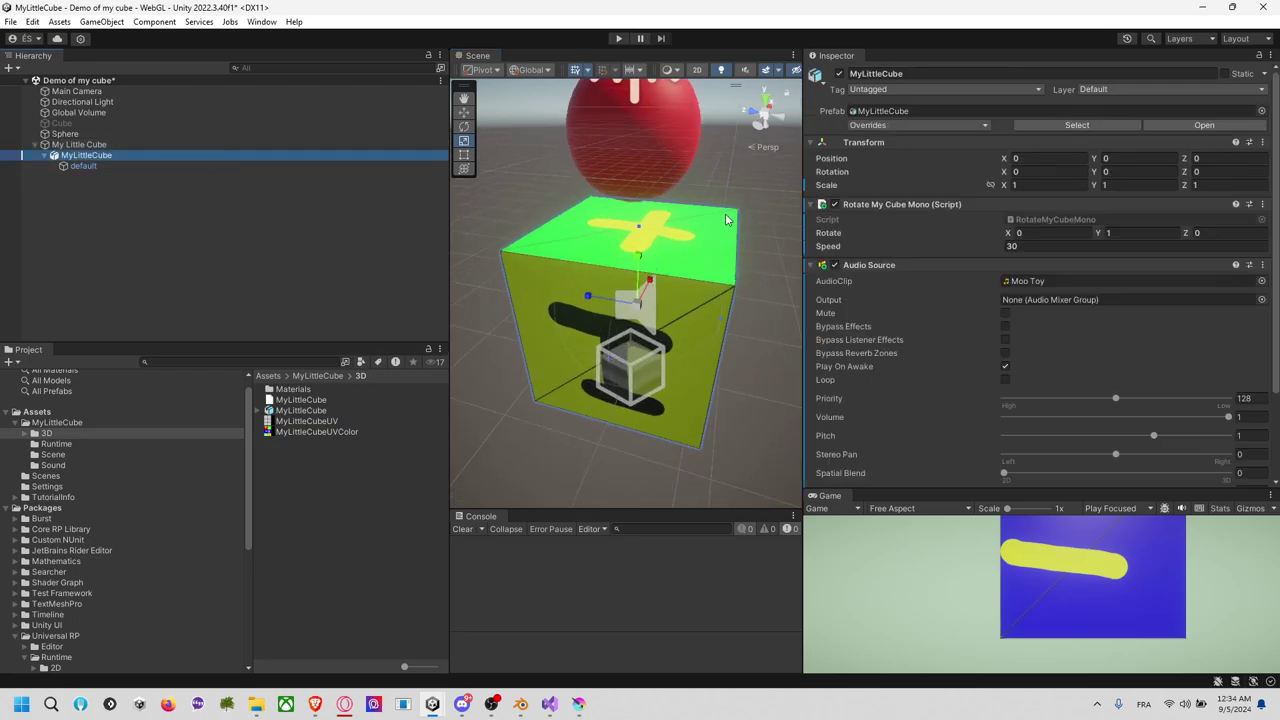
{"action": "left_click", "coordinate": [1040, 185]}
{"action": "type", "text": "0.5"}
{"action": "left_click", "coordinate": [1140, 185]}
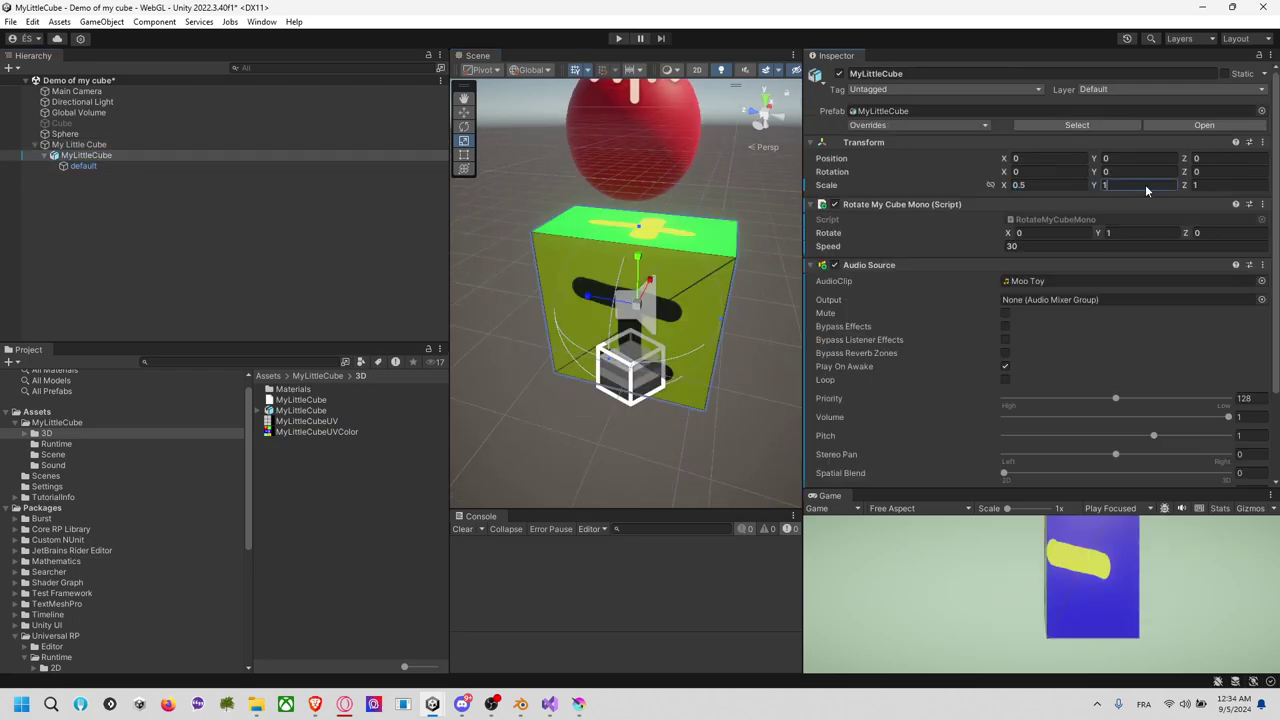
{"action": "type", "text": ".5"}
{"action": "left_click", "coordinate": [1226, 185]}
Step: Move the My Little Cube parent to Position 0, 0, 0, then reselect the child
{"action": "left_click", "coordinate": [110, 145]}
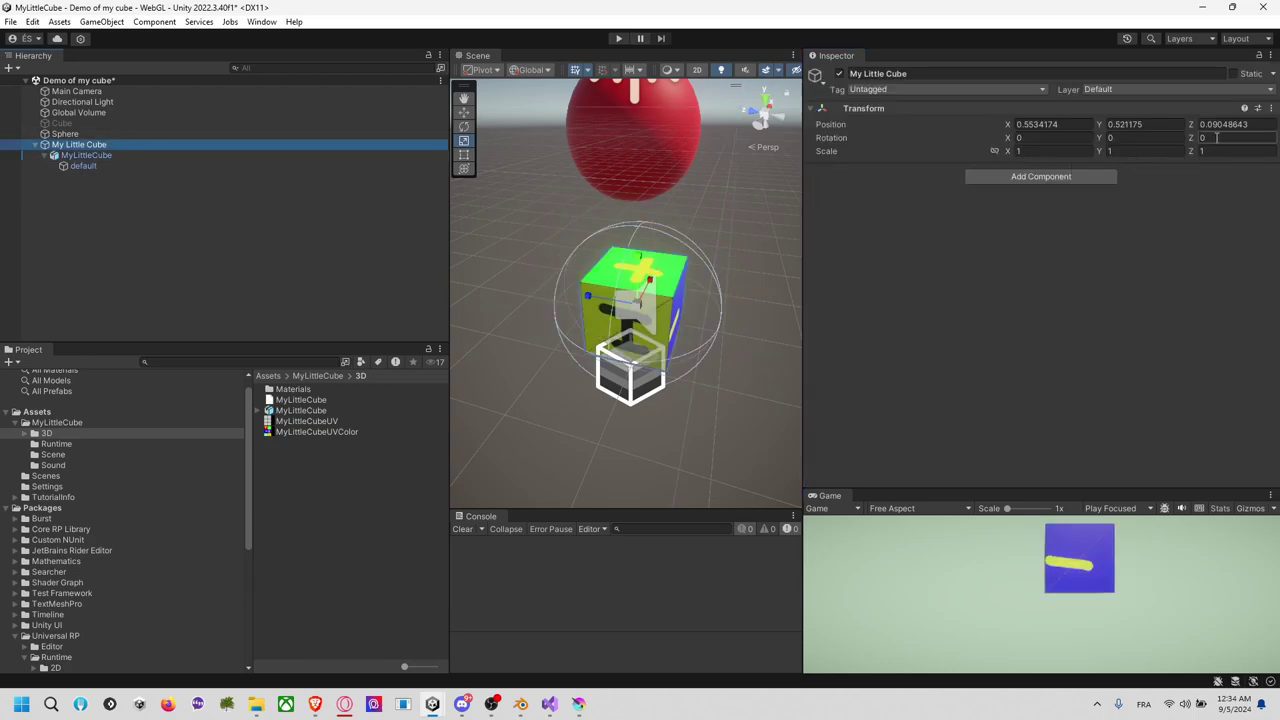
{"action": "left_click", "coordinate": [1045, 124]}
{"action": "type", "text": "0"}
{"action": "left_click", "coordinate": [1153, 124]}
{"action": "type", "text": "0"}
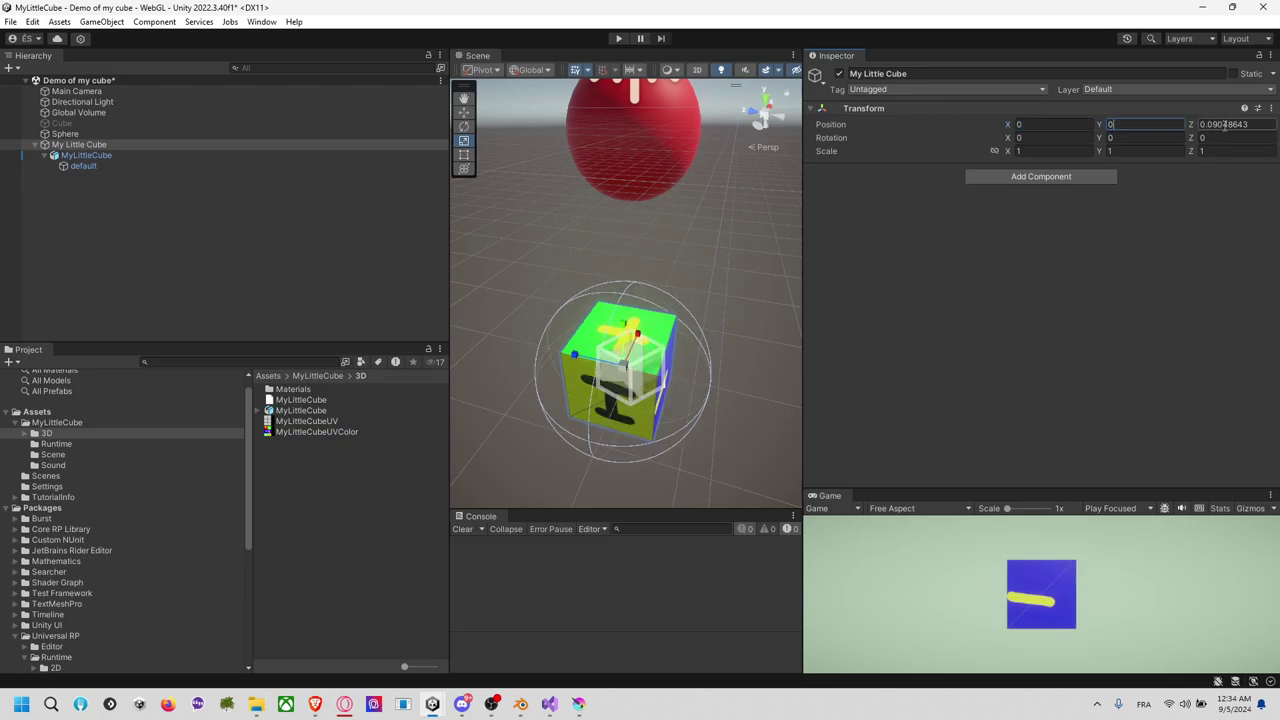
{"action": "key", "text": "Tab"}
{"action": "type", "text": "0"}
{"action": "left_click", "coordinate": [126, 155]}
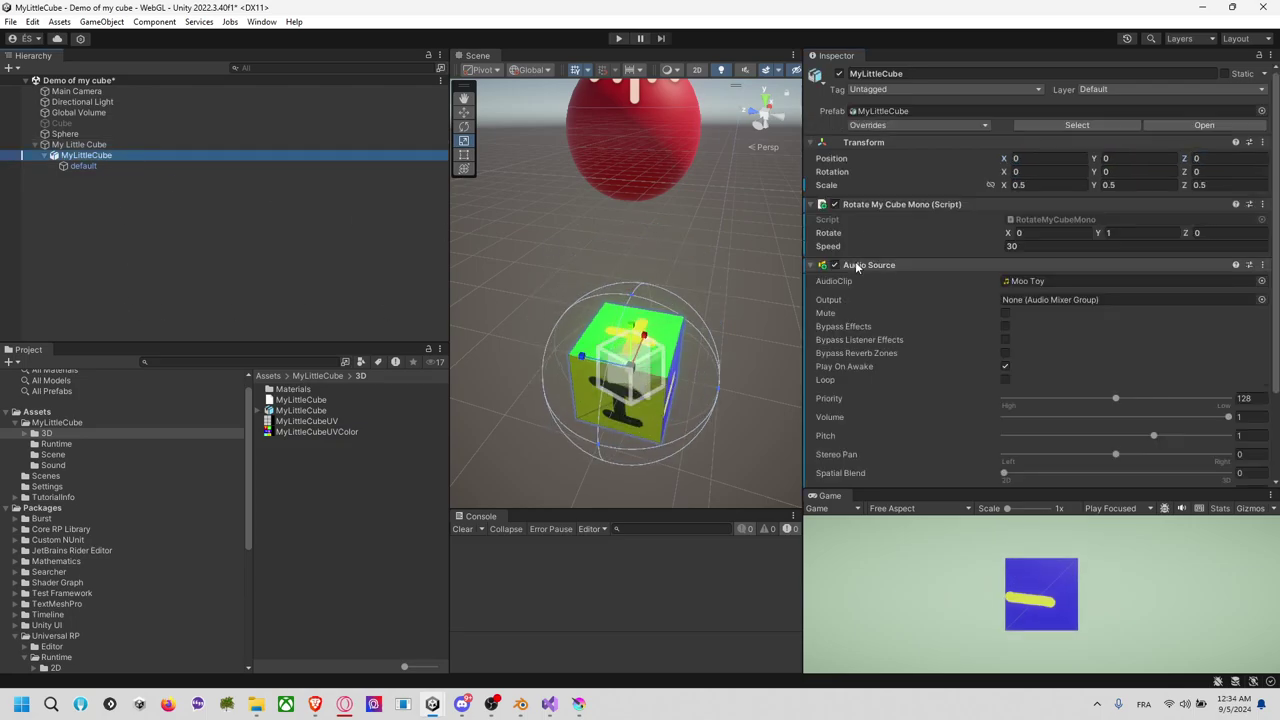
{"action": "left_click", "coordinate": [151, 156]}
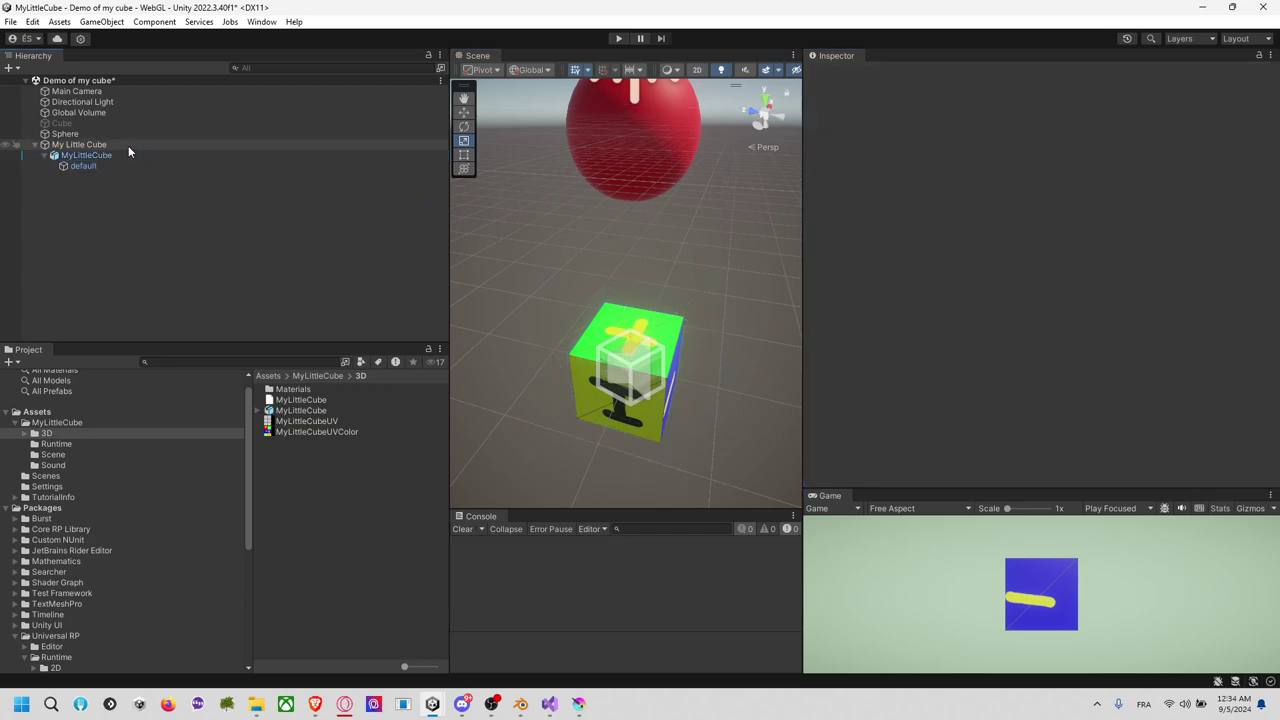
Step: Copy the Moo Toy Audio Source from the child MyLittleCube and remove it there
{"action": "left_click_drag", "start_coordinate": [900, 204], "coordinate": [107, 144]}
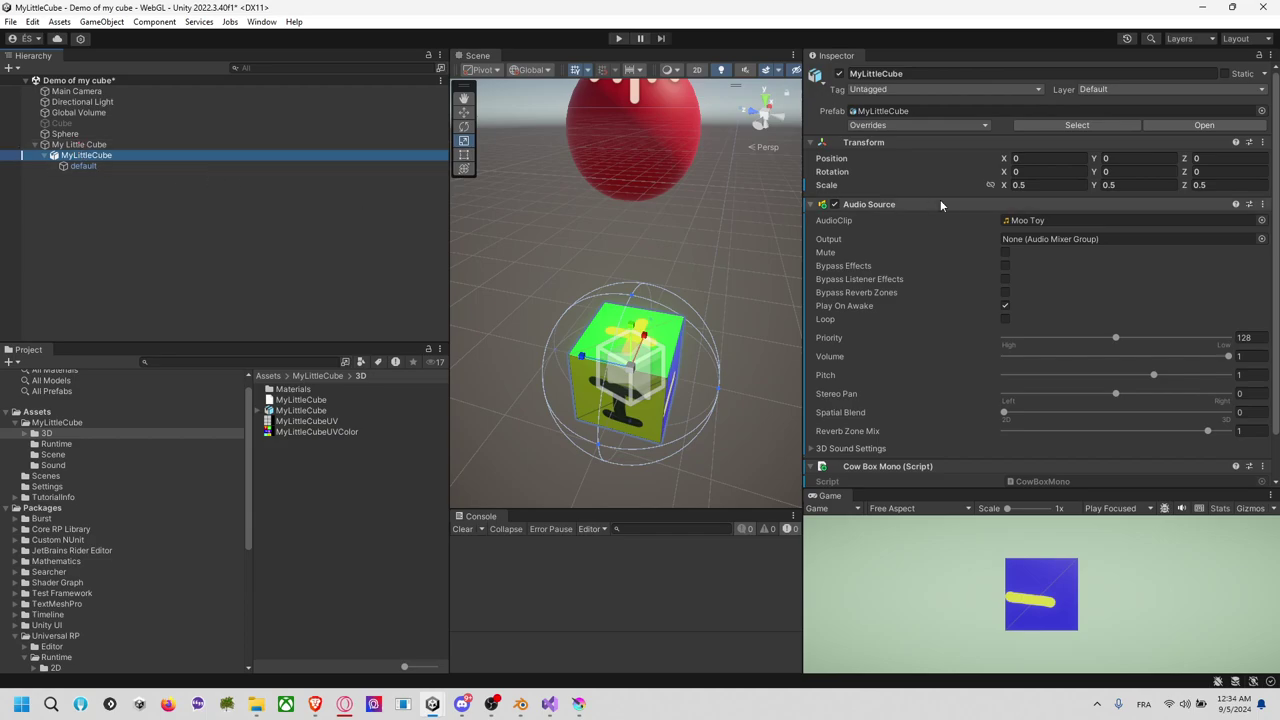
{"action": "scroll", "coordinate": [940, 199], "scroll_direction": "down", "scroll_amount": 2}
{"action": "left_click_drag", "start_coordinate": [909, 420], "coordinate": [94, 145]}
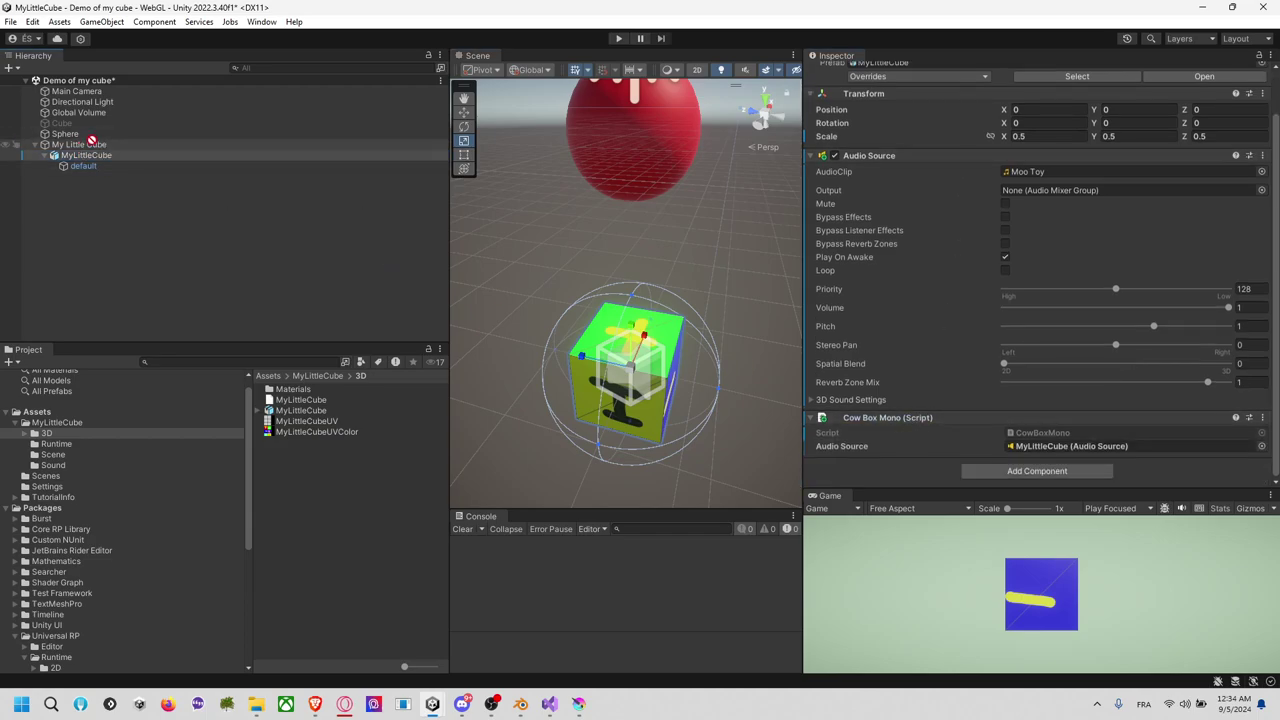
{"action": "right_click", "coordinate": [910, 209]}
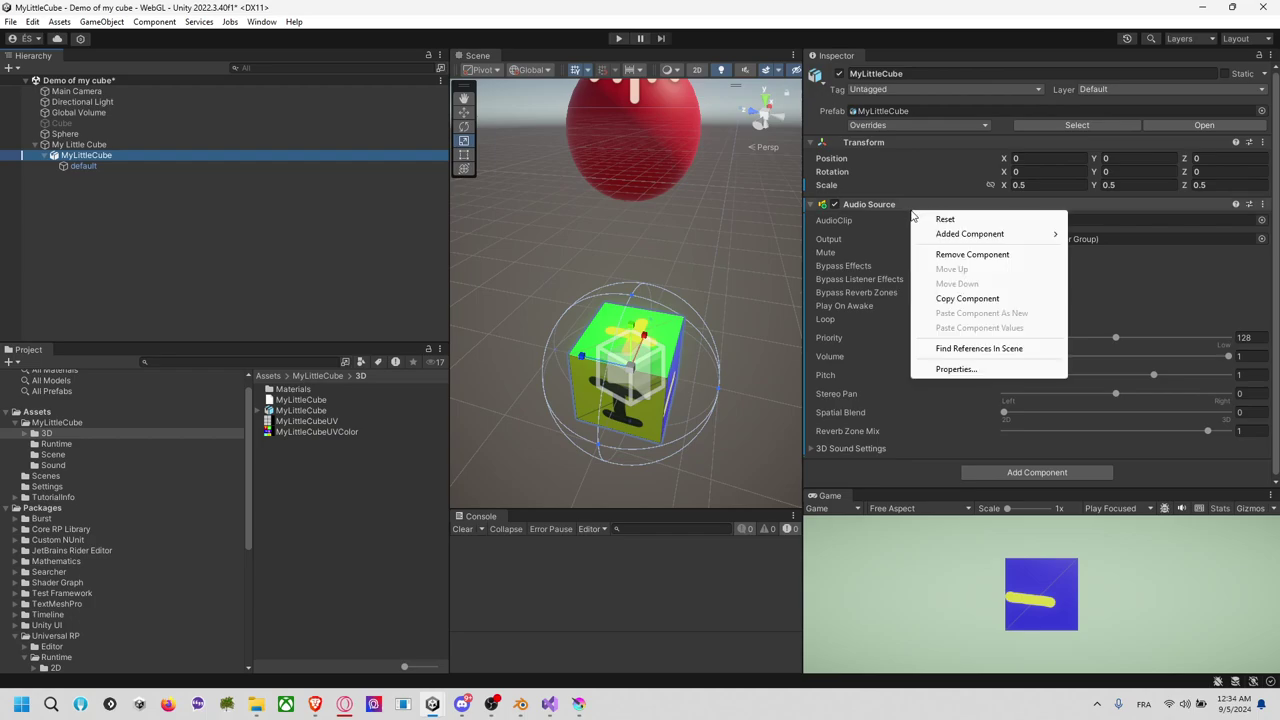
{"action": "left_click", "coordinate": [955, 298]}
{"action": "right_click", "coordinate": [879, 214]}
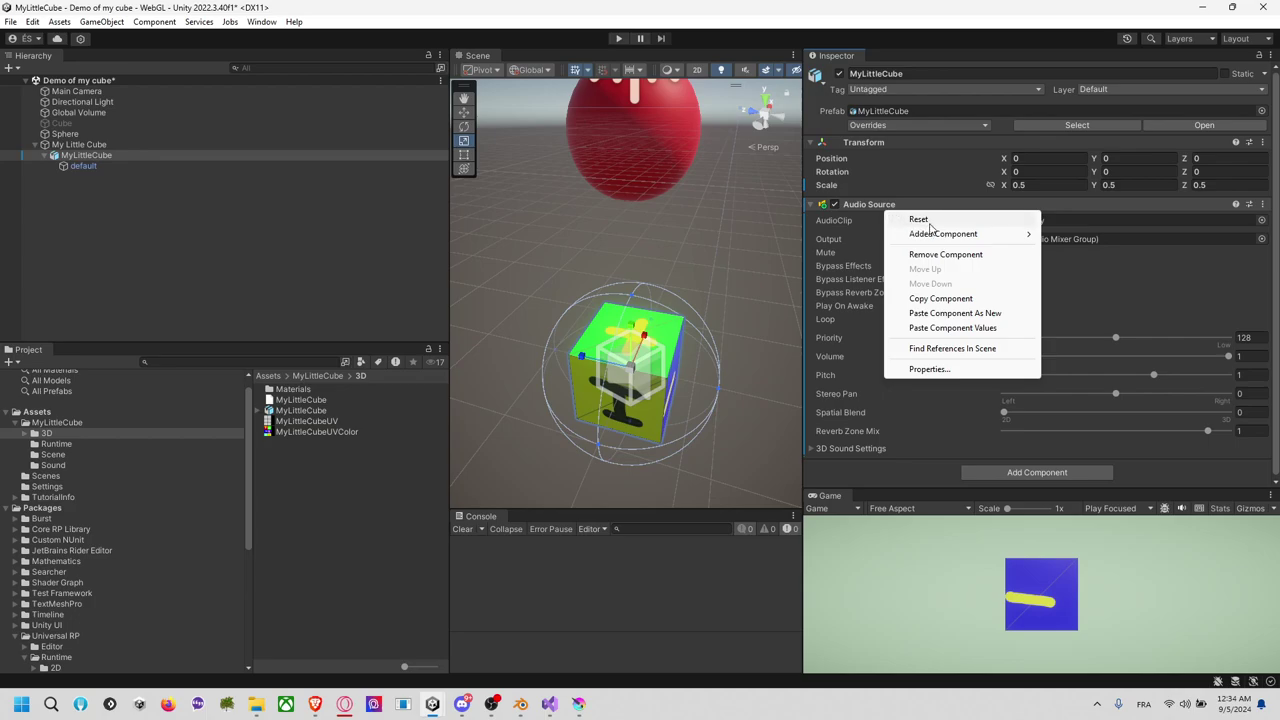
{"action": "left_click", "coordinate": [940, 251]}
Step: Paste the Audio Source onto My Little Cube and link it to Cow Box Mono's Audio Source slot
{"action": "left_click", "coordinate": [60, 144]}
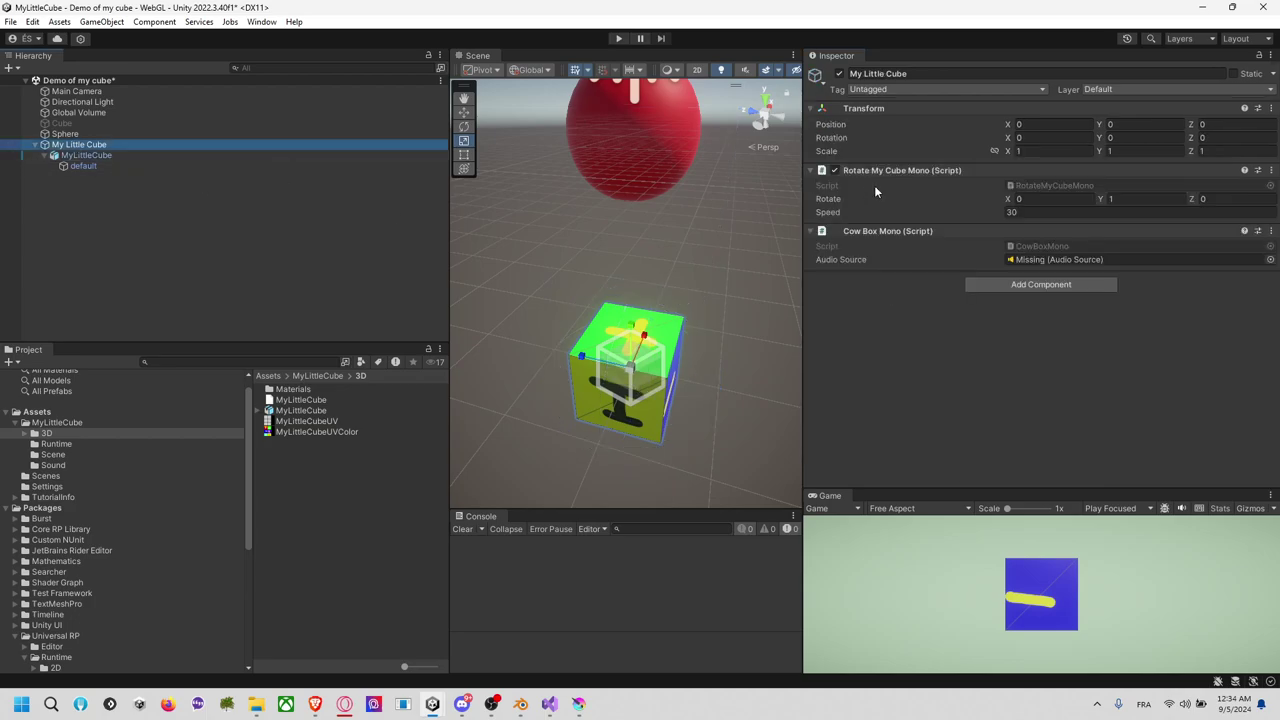
{"action": "right_click", "coordinate": [903, 170]}
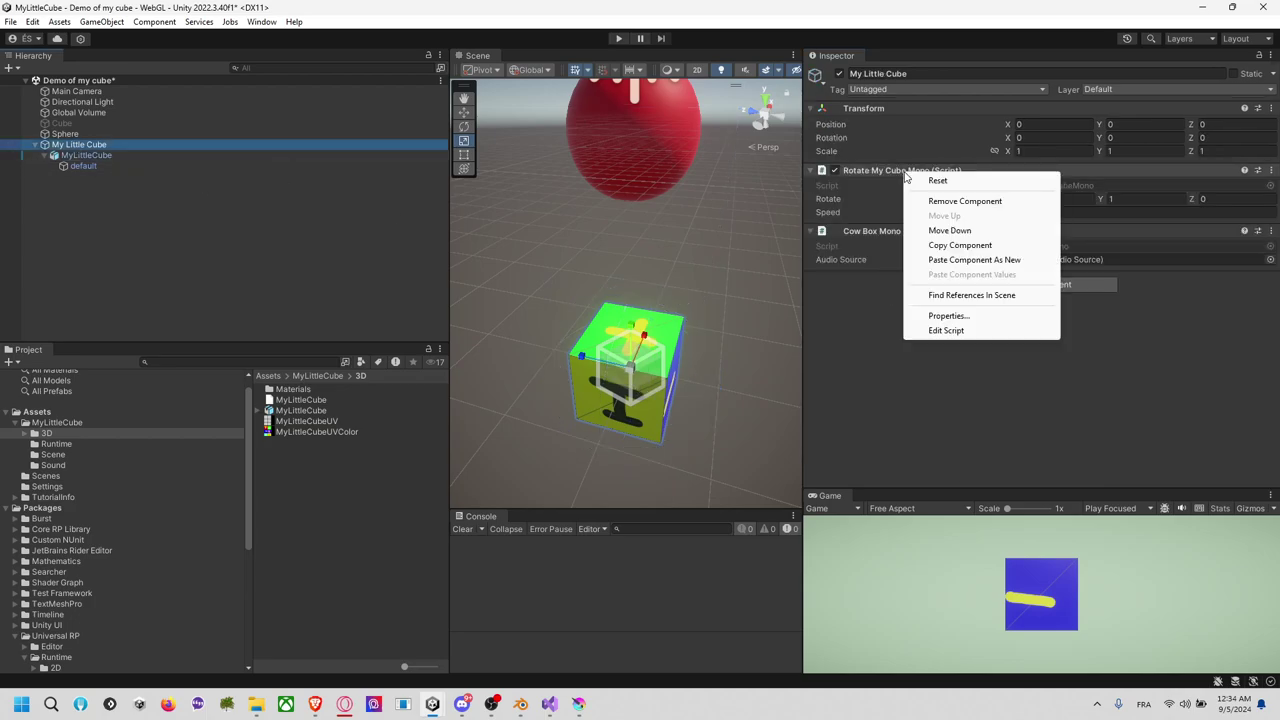
{"action": "left_click", "coordinate": [962, 259]}
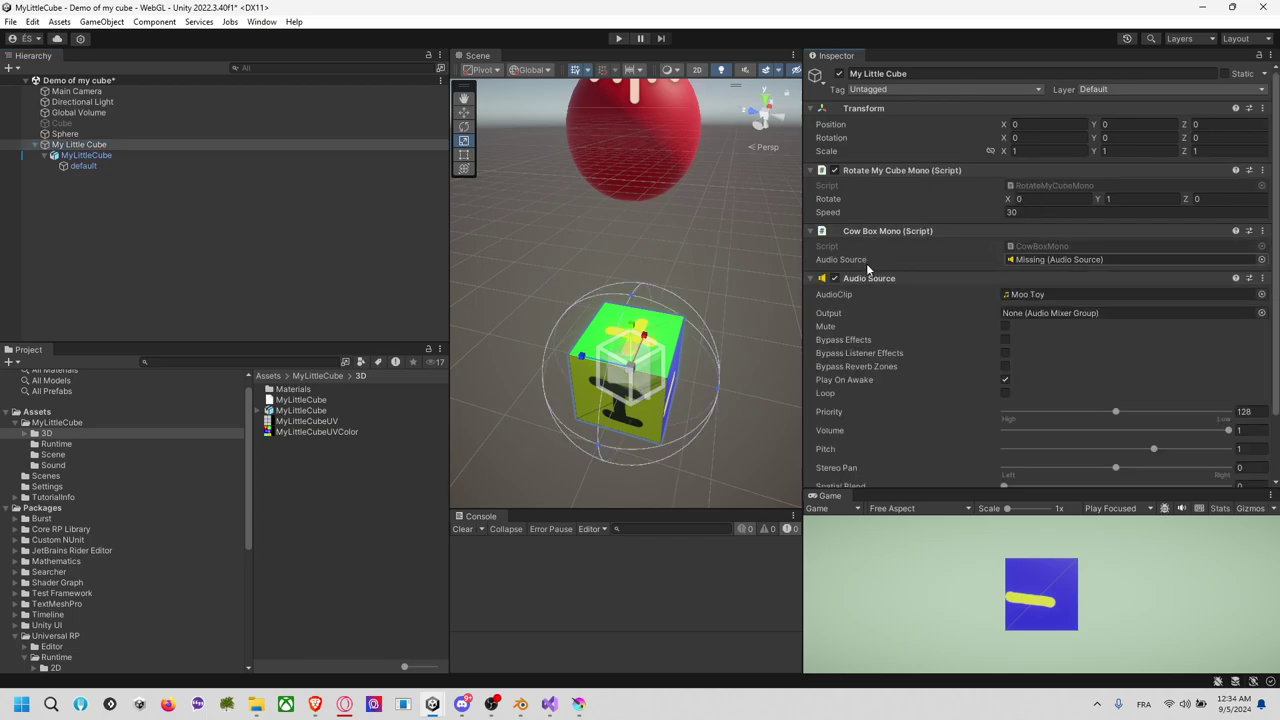
{"action": "left_click_drag", "start_coordinate": [868, 278], "coordinate": [1054, 266]}
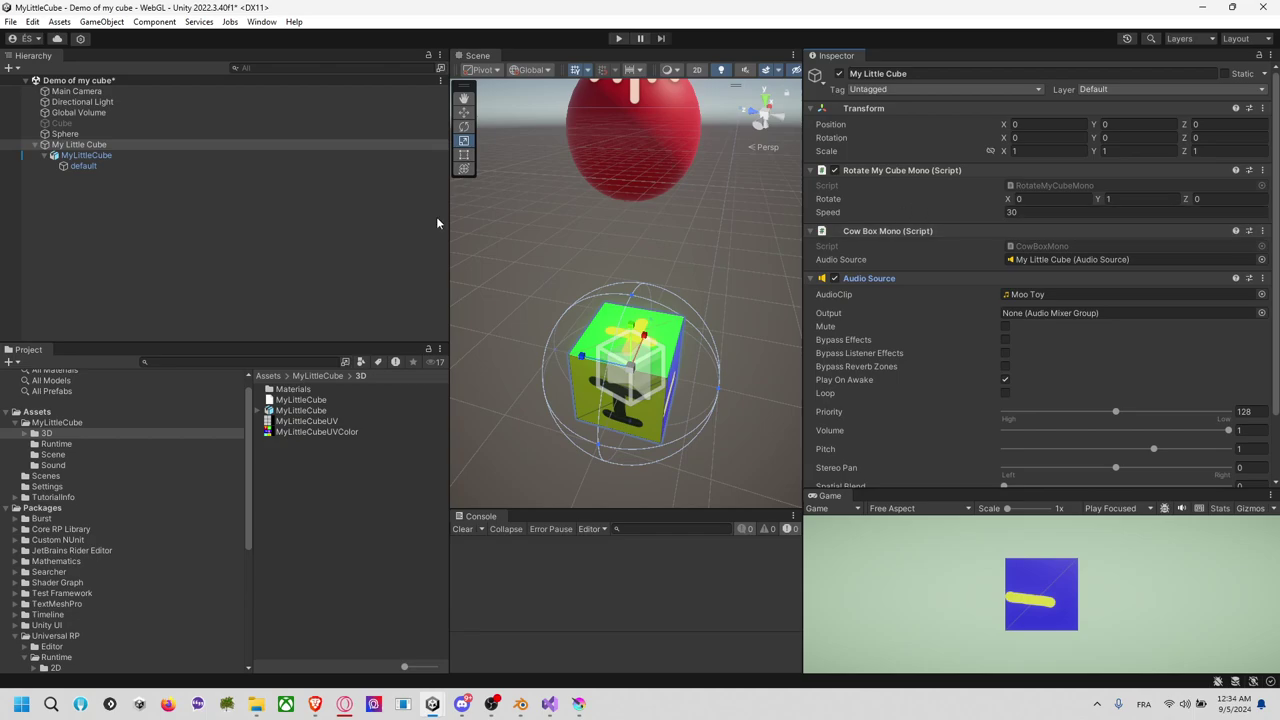
Step: Review the components of the child, its default mesh object, and the parent My Little Cube
{"action": "left_click", "coordinate": [82, 156]}
{"action": "left_click", "coordinate": [95, 145]}
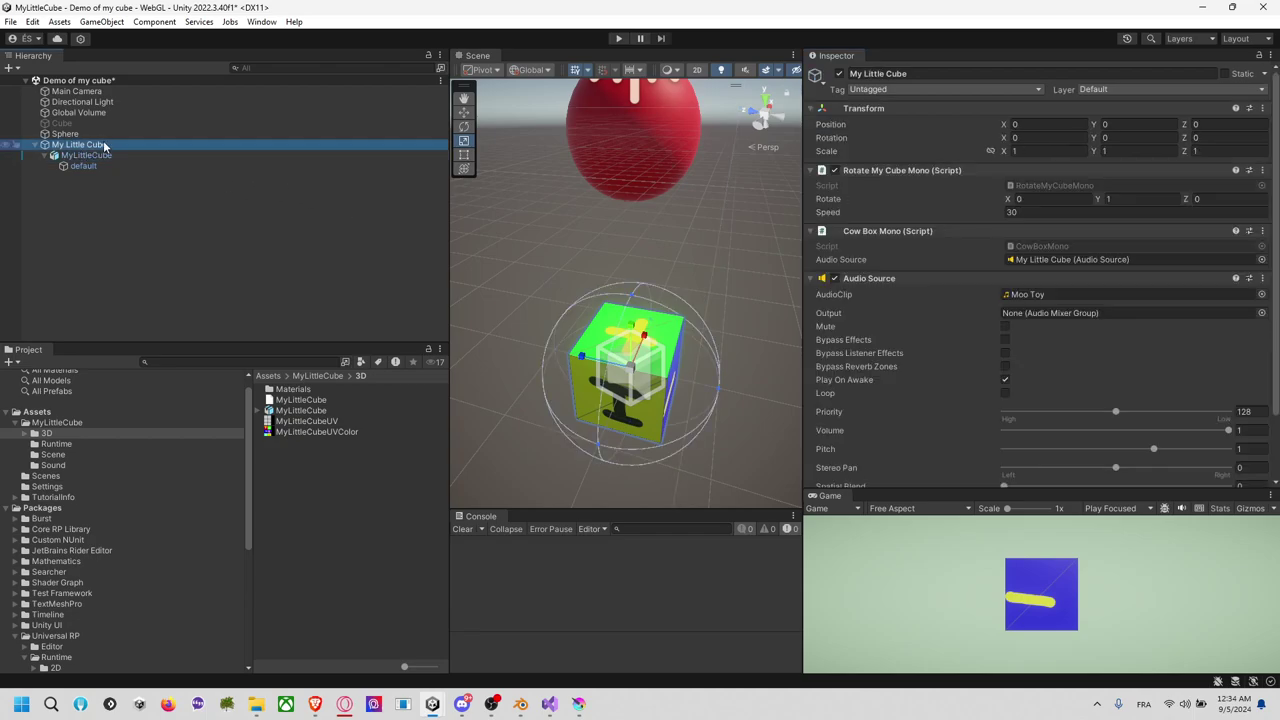
{"action": "left_click", "coordinate": [115, 156]}
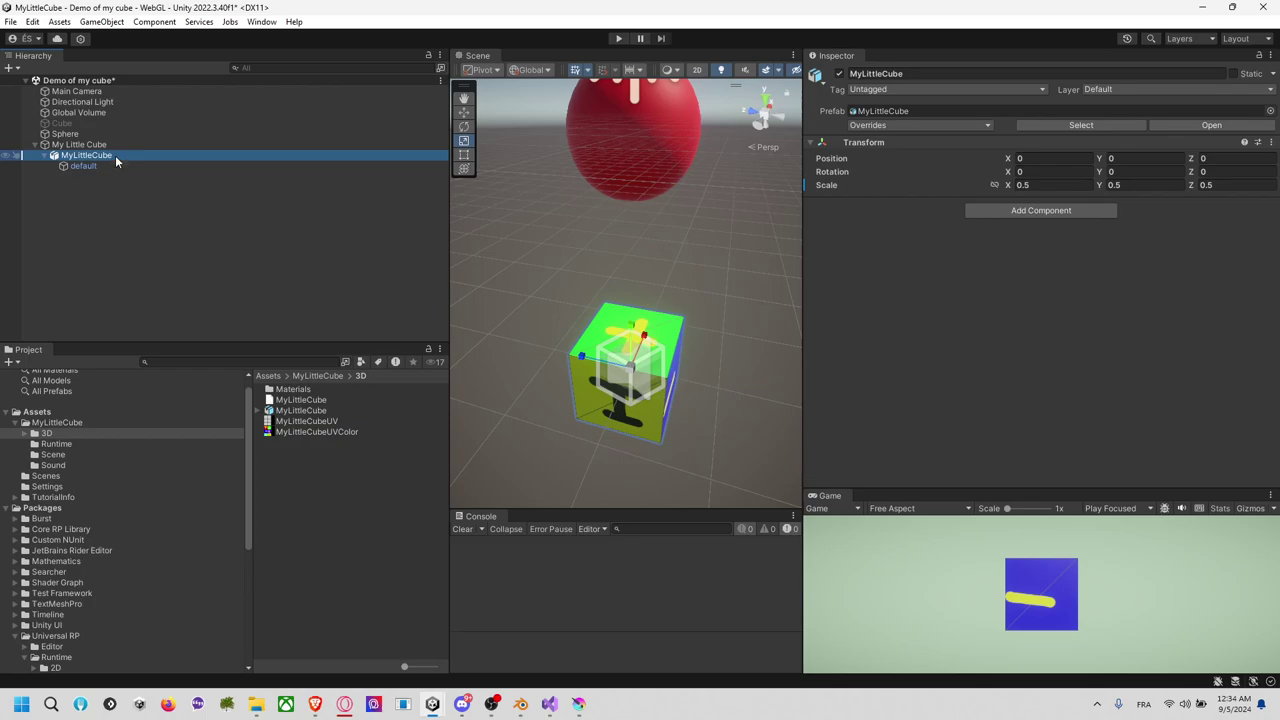
{"action": "left_click", "coordinate": [97, 166]}
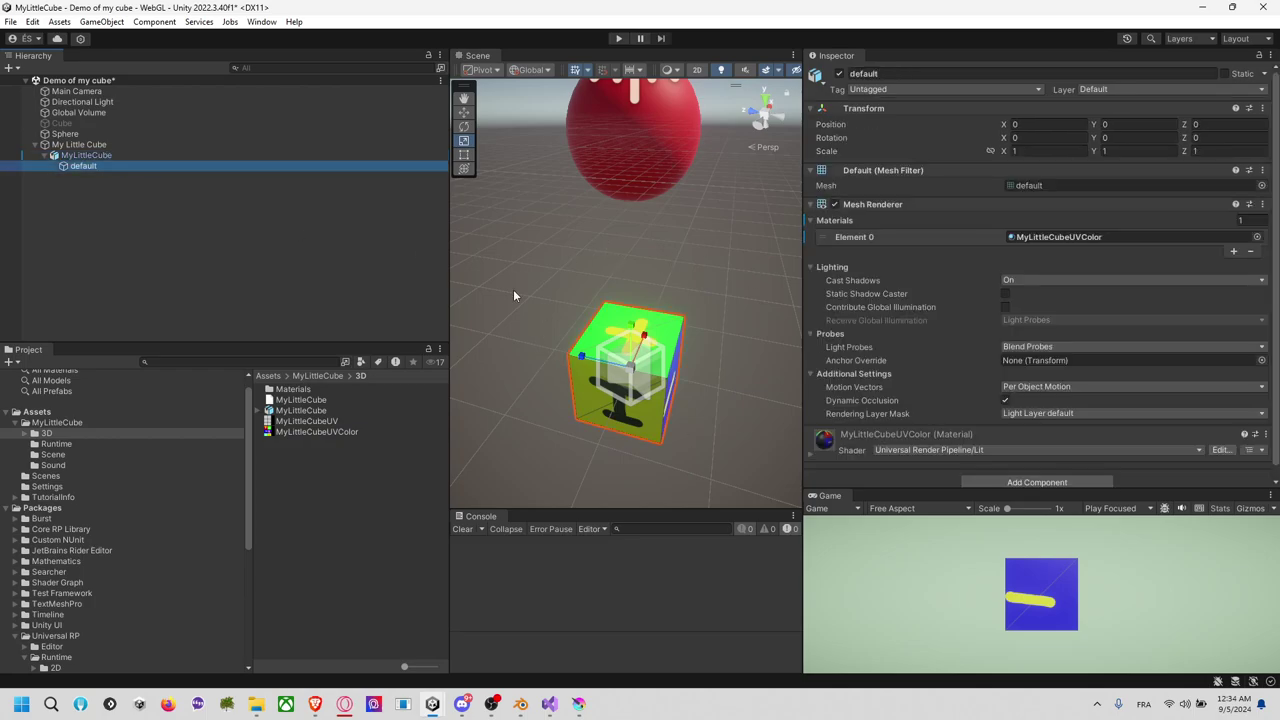
{"action": "left_click", "coordinate": [108, 157]}
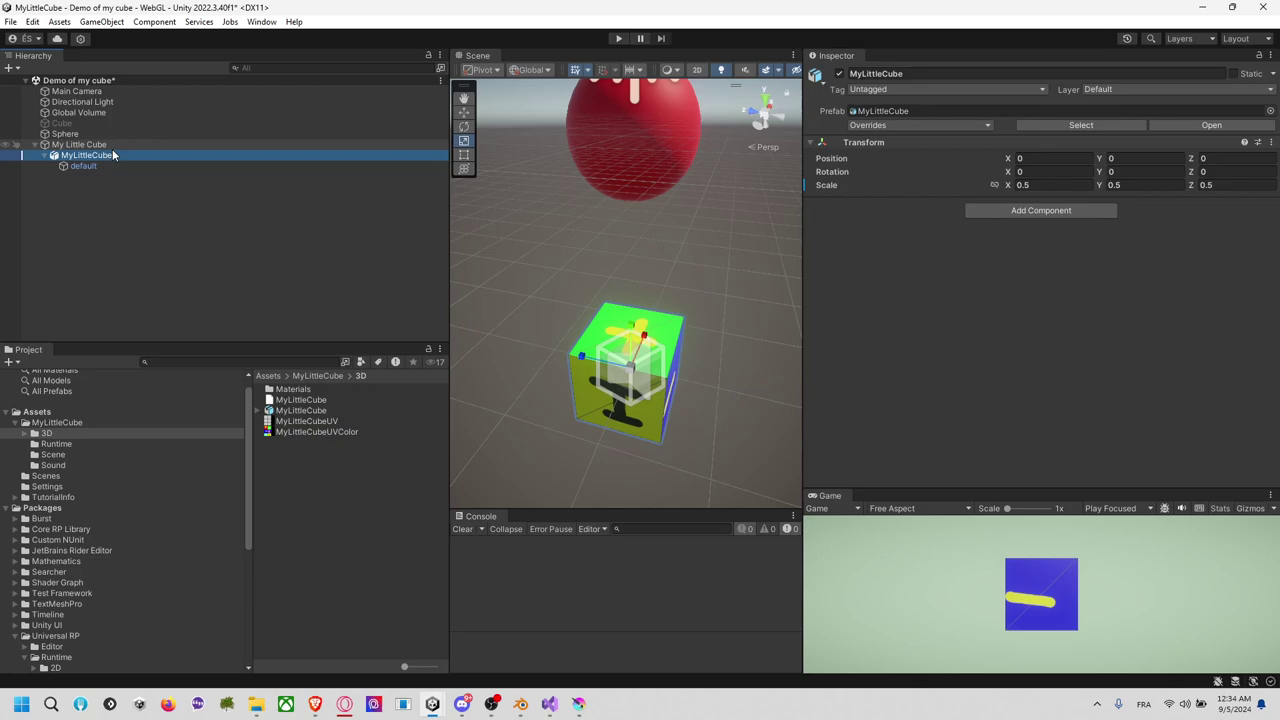
{"action": "left_click", "coordinate": [120, 145]}
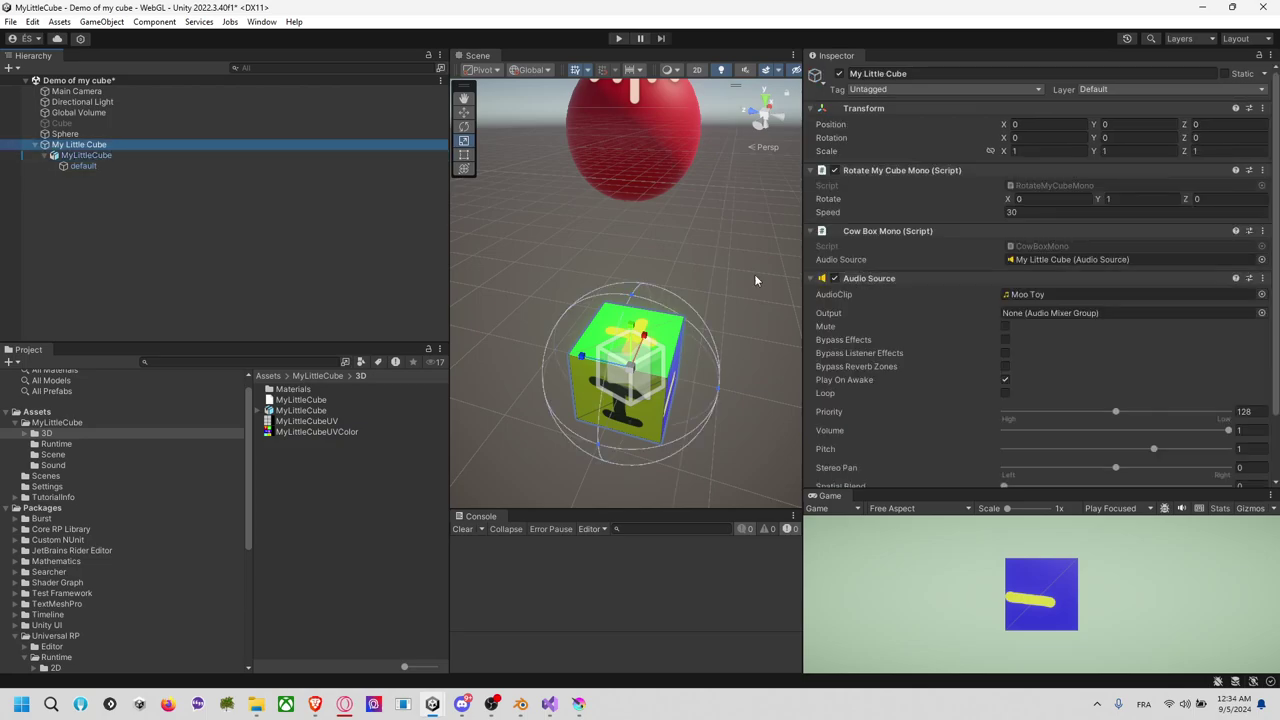
{"action": "left_click", "coordinate": [94, 166]}
{"action": "left_click", "coordinate": [86, 156]}
{"action": "left_click", "coordinate": [78, 145]}
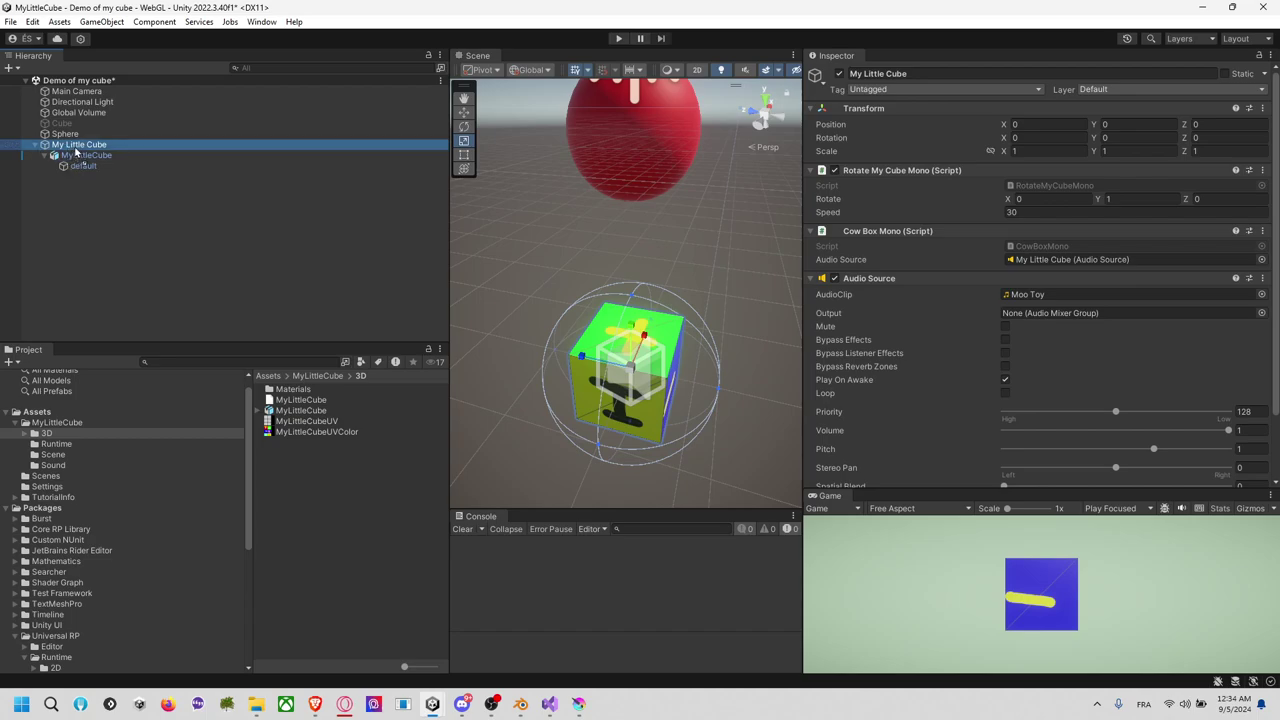
Step: Save My Little Cube as a prefab in the 3D folder
{"action": "left_click_drag", "start_coordinate": [76, 146], "coordinate": [283, 488]}
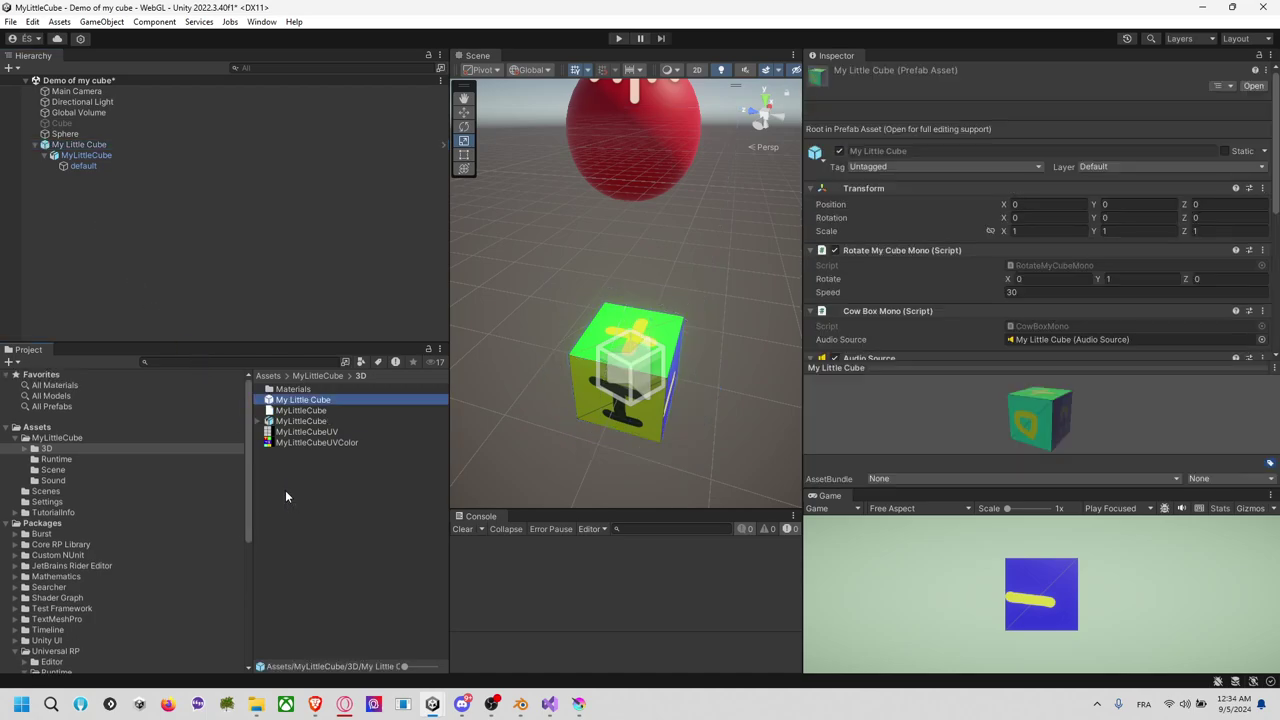
{"action": "left_click", "coordinate": [305, 466]}
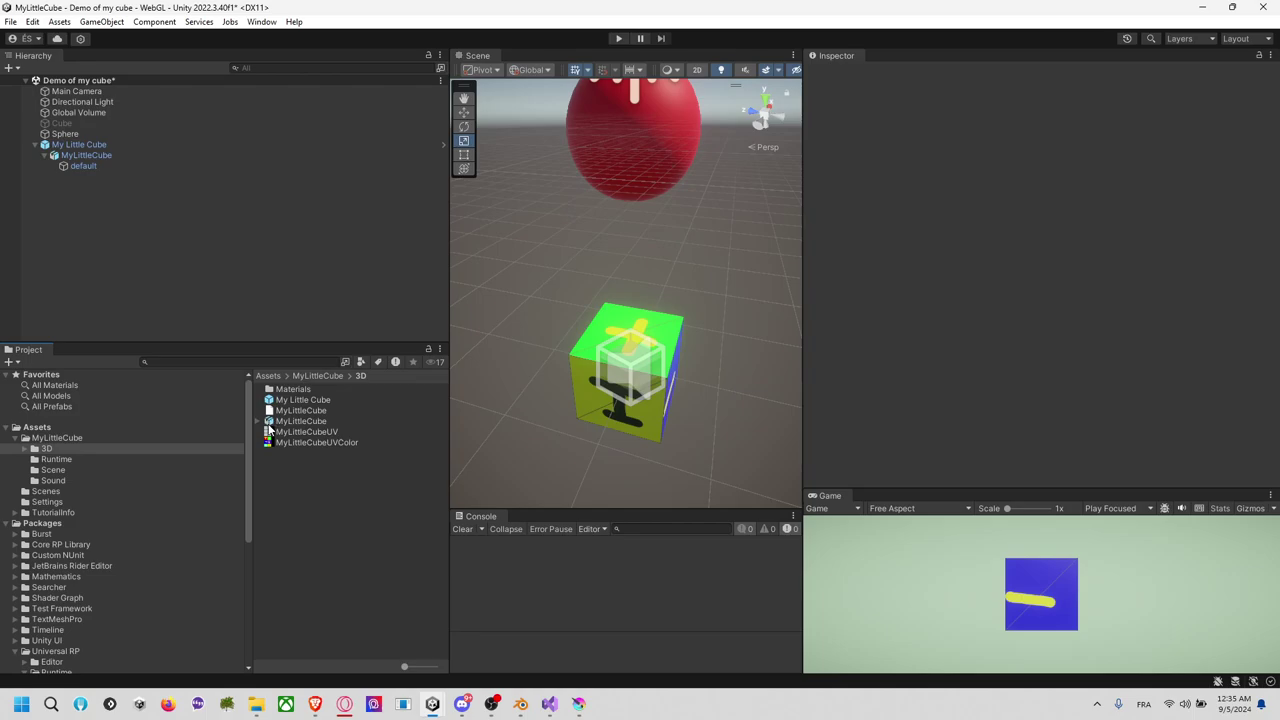
{"action": "left_click", "coordinate": [285, 423]}
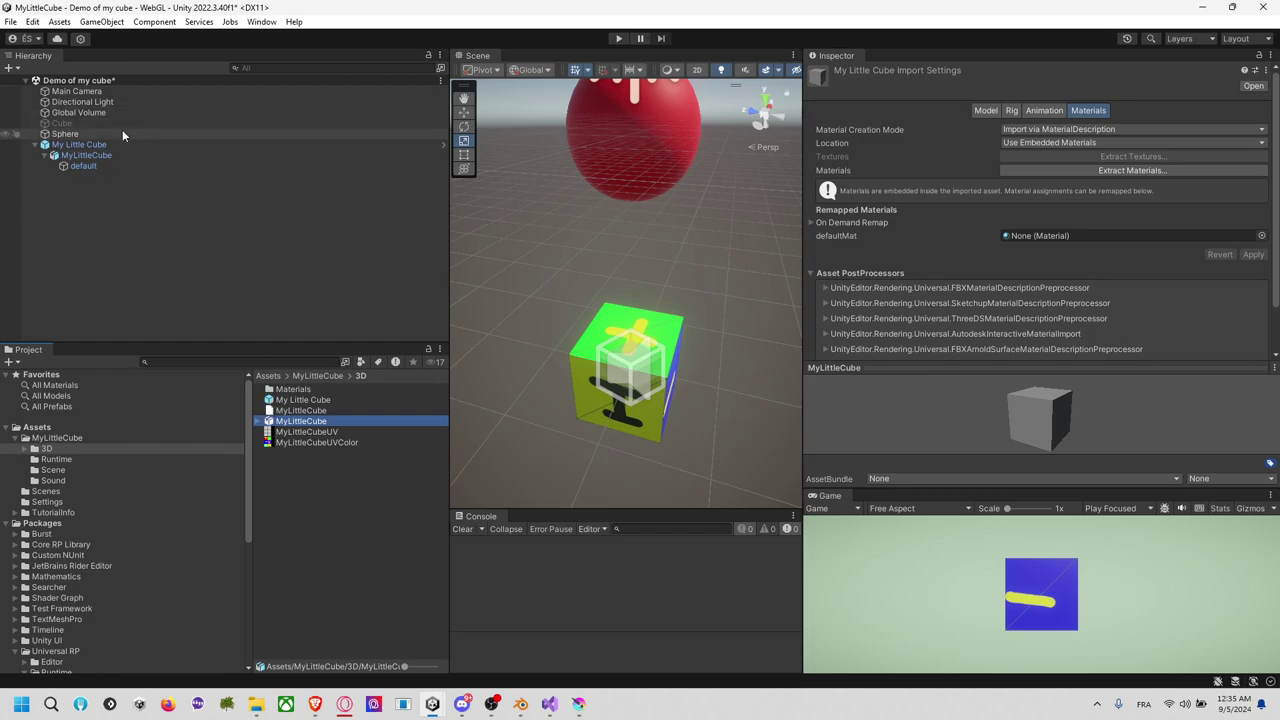
Step: Place a prefab instance and duplicate it twice, spreading the copies along X (3.74, 8.23)
{"action": "left_click_drag", "start_coordinate": [270, 403], "coordinate": [150, 200]}
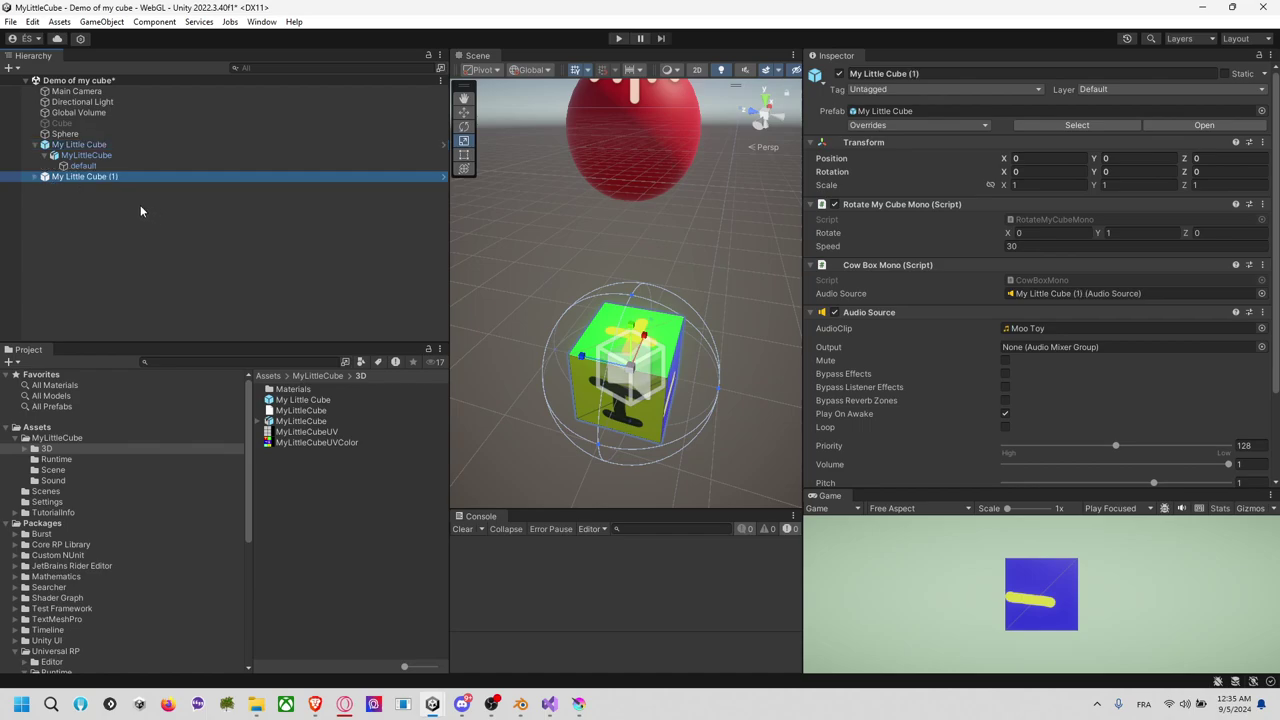
{"action": "key", "text": "w"}
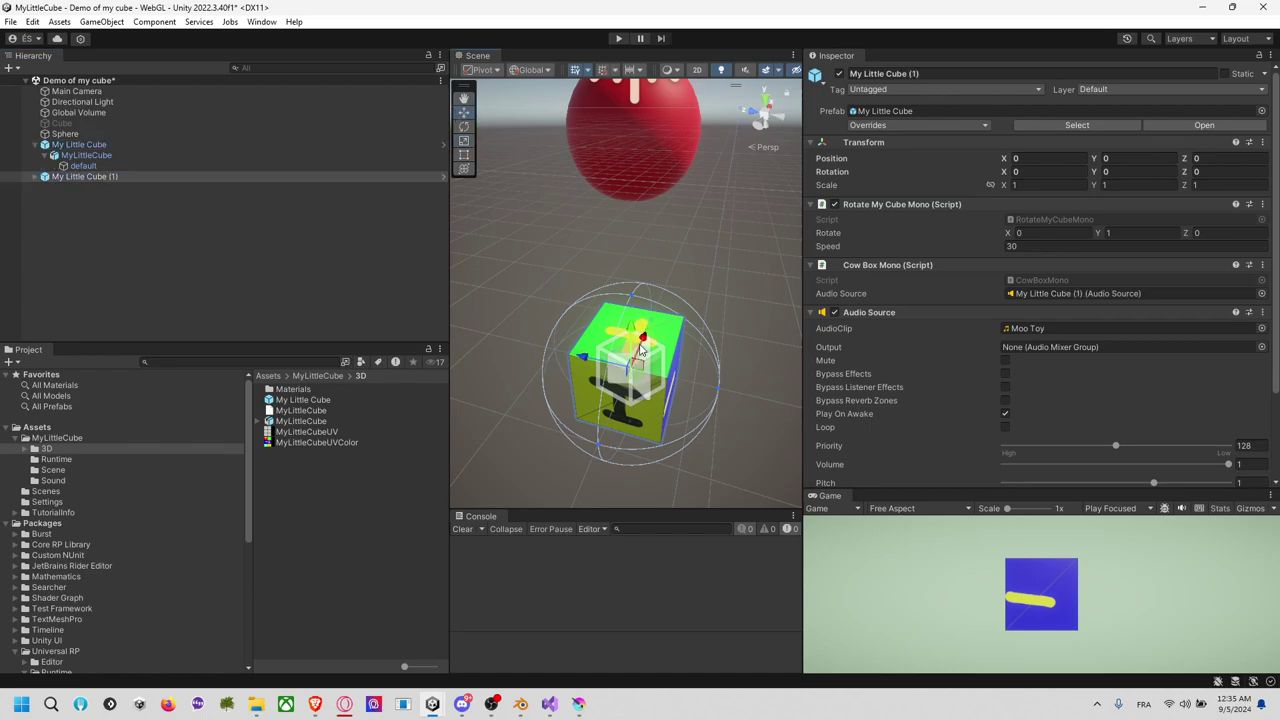
{"action": "left_click_drag", "start_coordinate": [645, 345], "coordinate": [716, 270]}
{"action": "key", "text": "ctrl+d"}
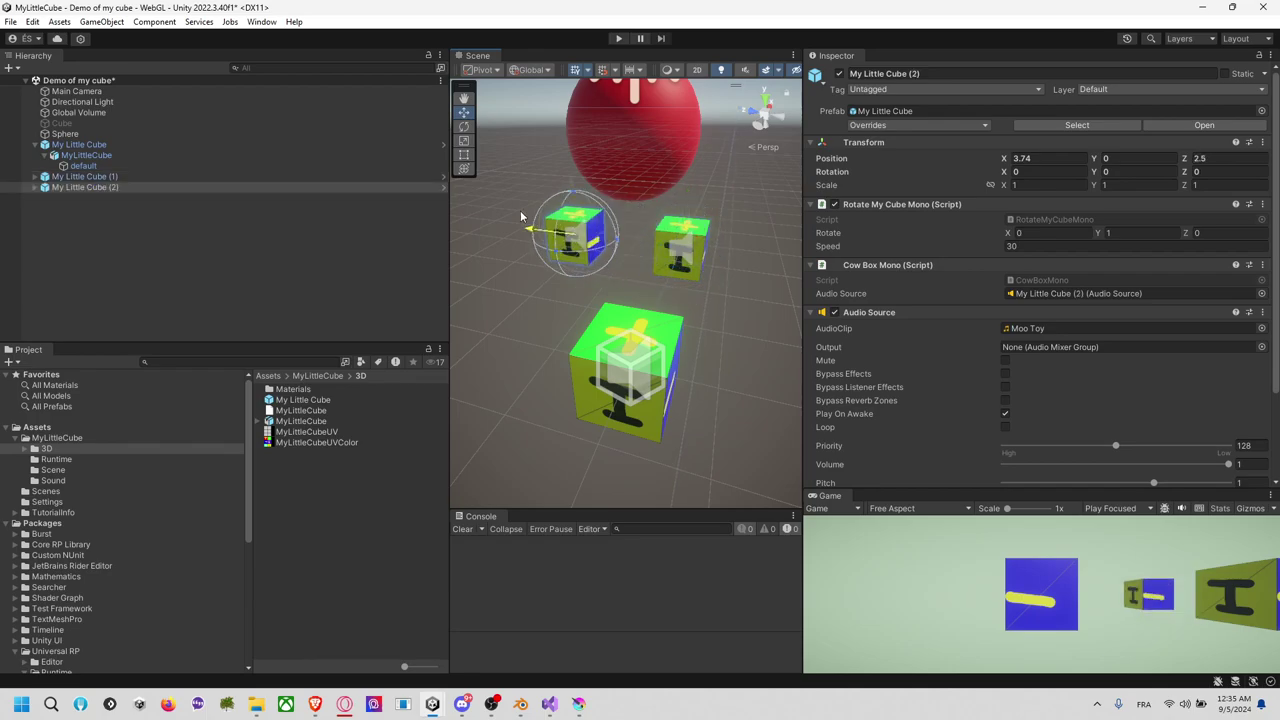
{"action": "mouse_move", "coordinate": [633, 244]}
{"action": "left_mouse_down"}
{"action": "mouse_move", "coordinate": [463, 229]}
{"action": "mouse_move", "coordinate": [680, 178]}
{"action": "left_mouse_up"}
{"action": "key", "text": "ctrl+d"}
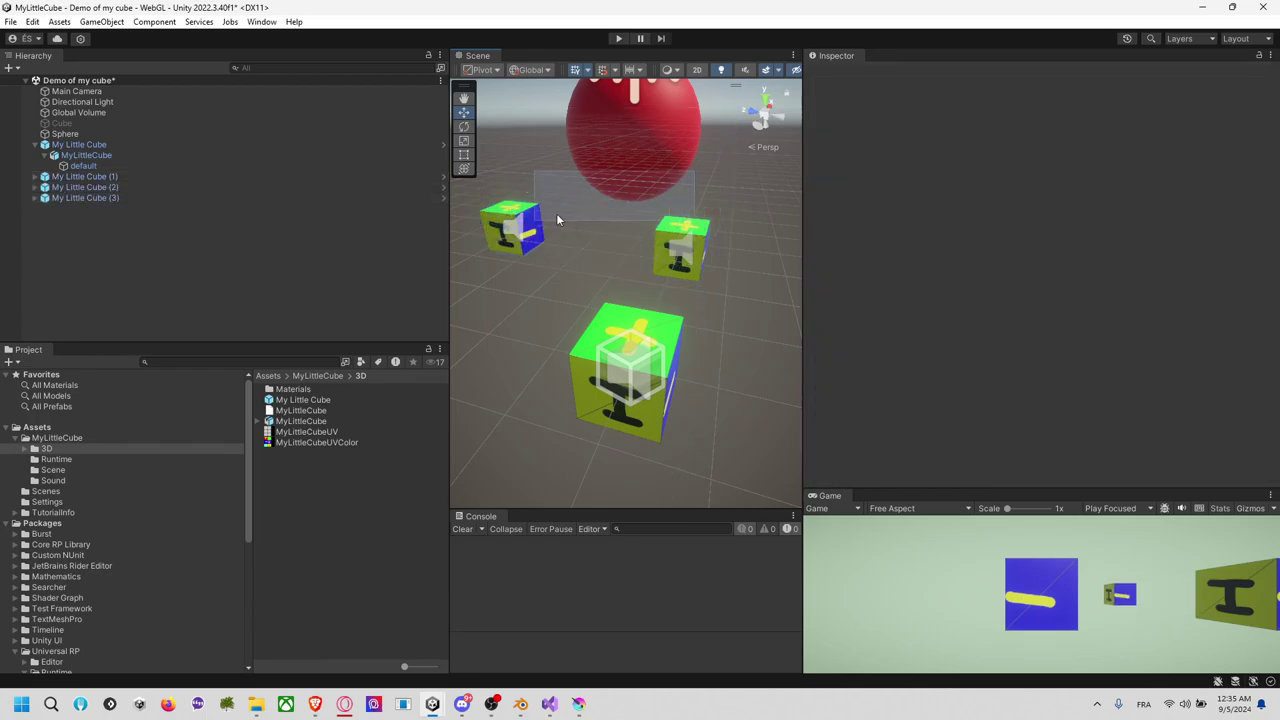
{"action": "left_click", "coordinate": [546, 234]}
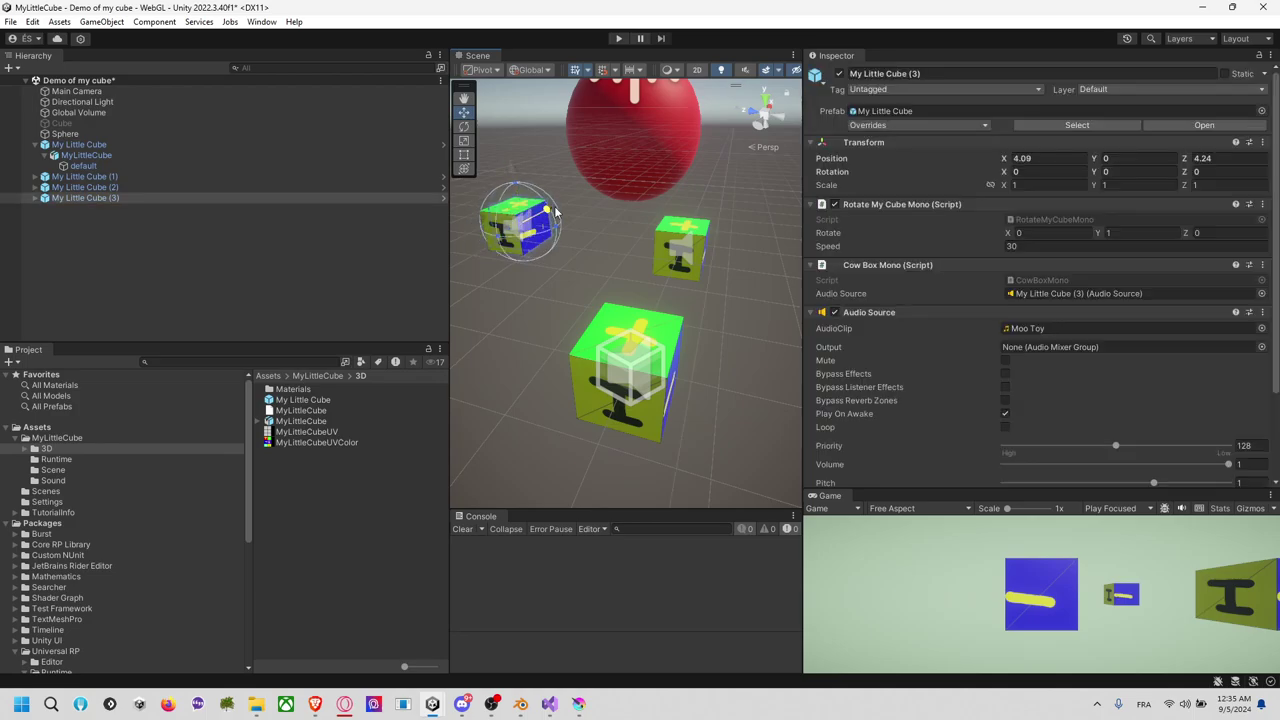
{"action": "mouse_move", "coordinate": [556, 212]}
{"action": "left_mouse_down"}
{"action": "mouse_move", "coordinate": [590, 185]}
{"action": "mouse_move", "coordinate": [457, 295]}
{"action": "mouse_move", "coordinate": [240, 225]}
{"action": "left_mouse_up"}
Step: Select the original My Little Cube, view the cubes from above, and change its transform mode
{"action": "left_click", "coordinate": [35, 146]}
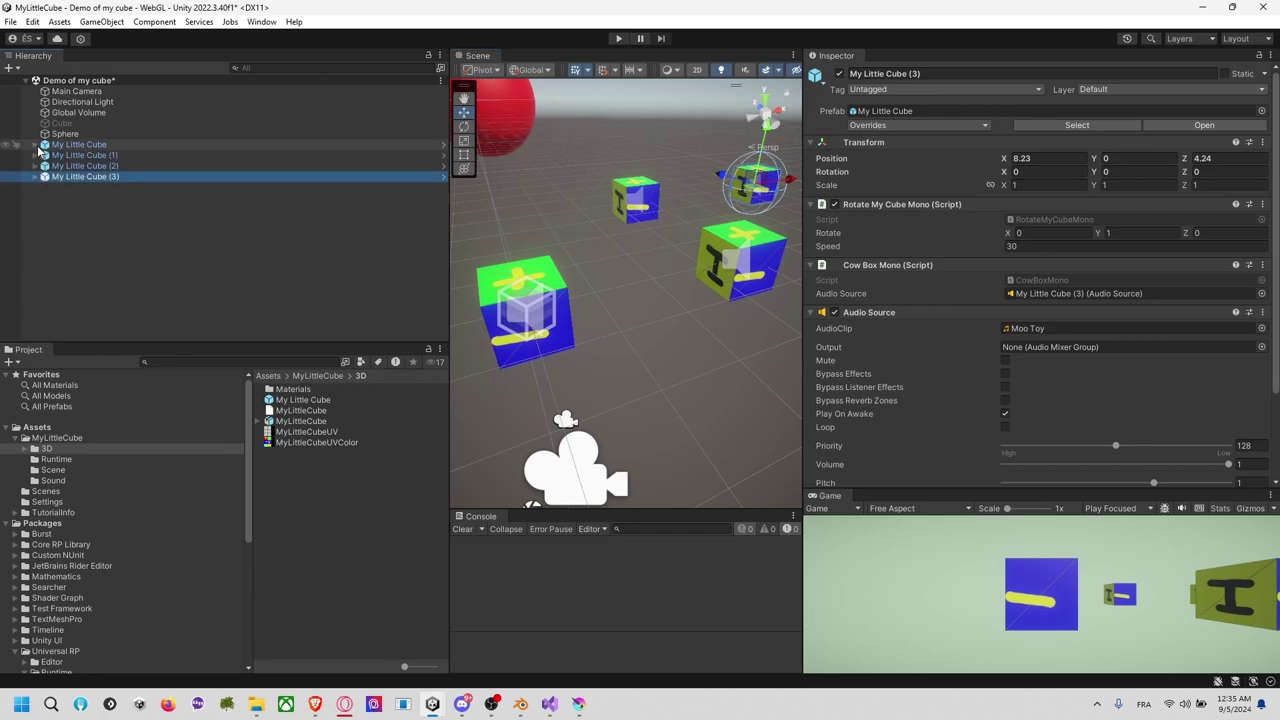
{"action": "left_click", "coordinate": [88, 145]}
{"action": "left_click", "coordinate": [100, 176], "text": "shift"}
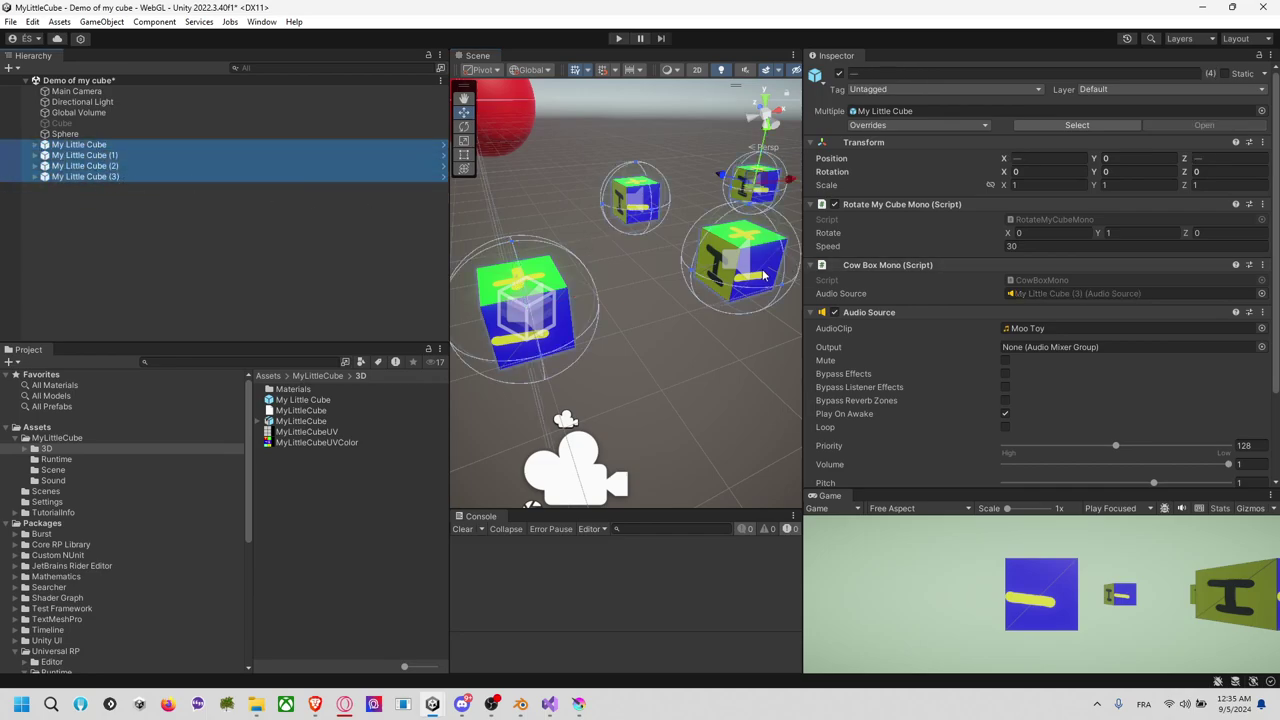
{"action": "left_click", "coordinate": [668, 315]}
{"action": "left_click", "coordinate": [548, 283]}
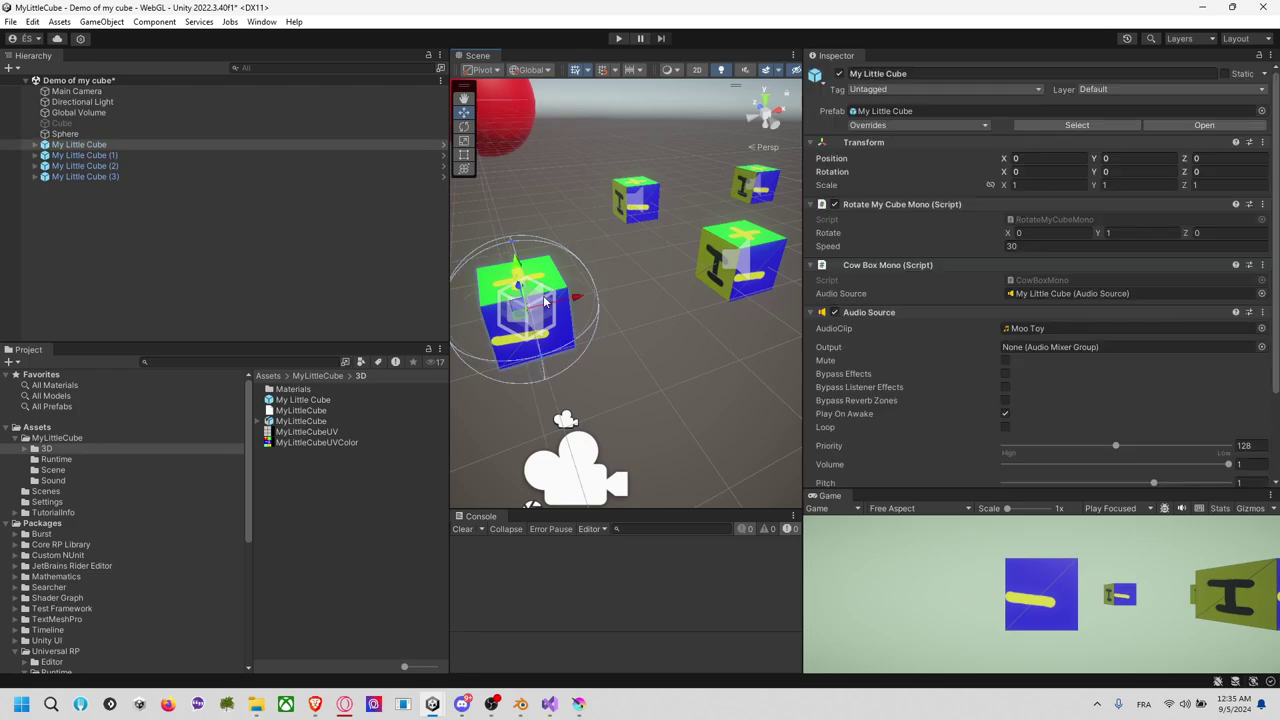
{"action": "middle_click_drag", "start_coordinate": [600, 294], "coordinate": [617, 293]}
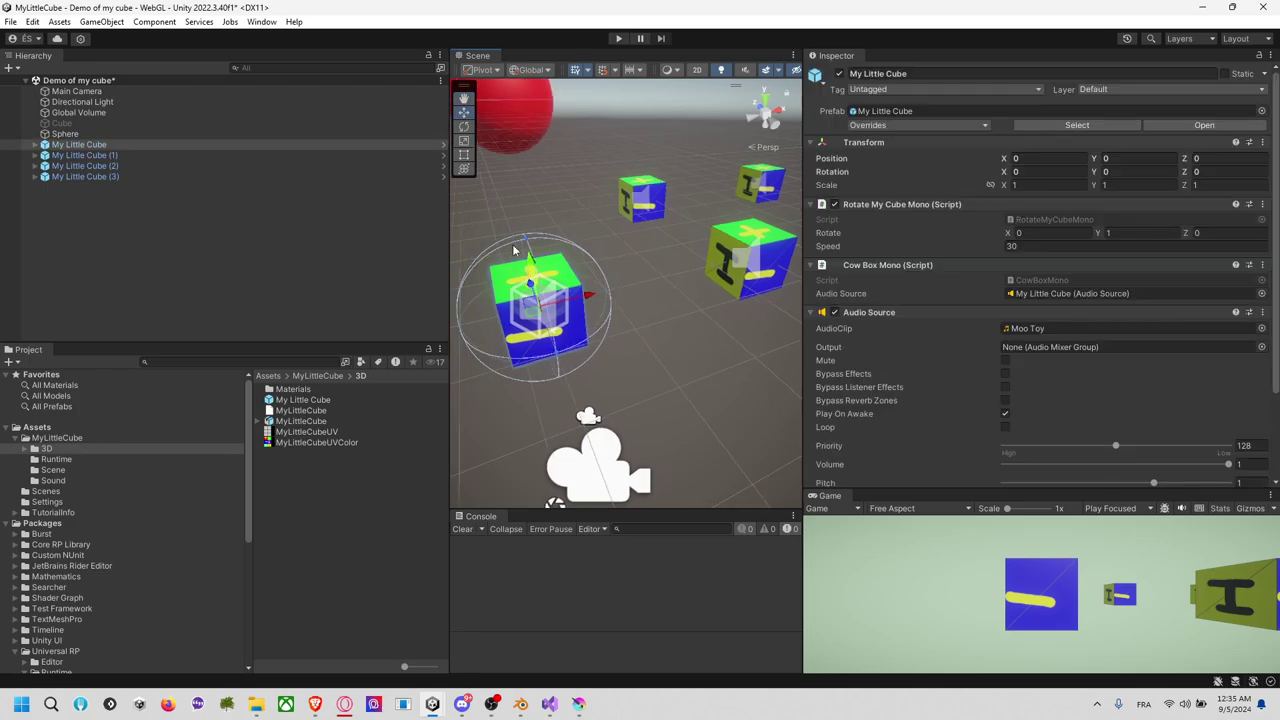
{"action": "right_click_drag", "start_coordinate": [592, 256], "coordinate": [599, 192]}
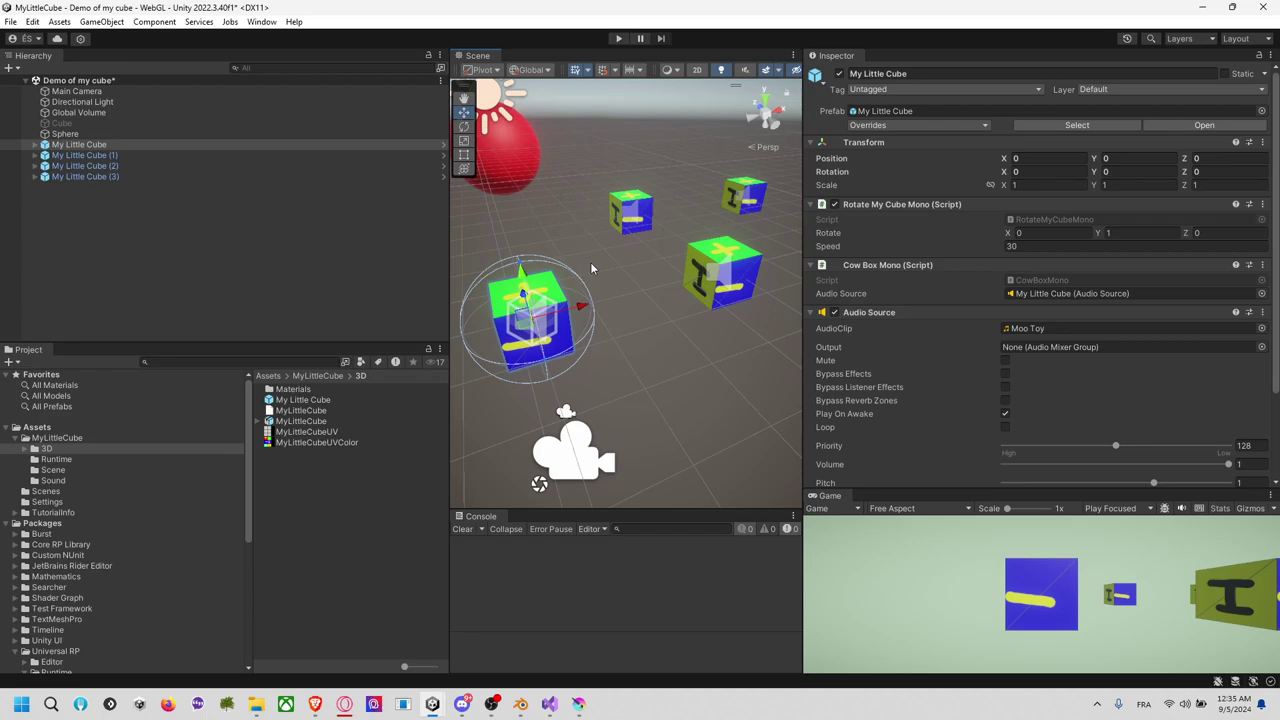
{"action": "key", "text": "t"}
{"action": "key", "text": "r"}
{"action": "left_click_drag", "start_coordinate": [536, 322], "coordinate": [608, 309]}
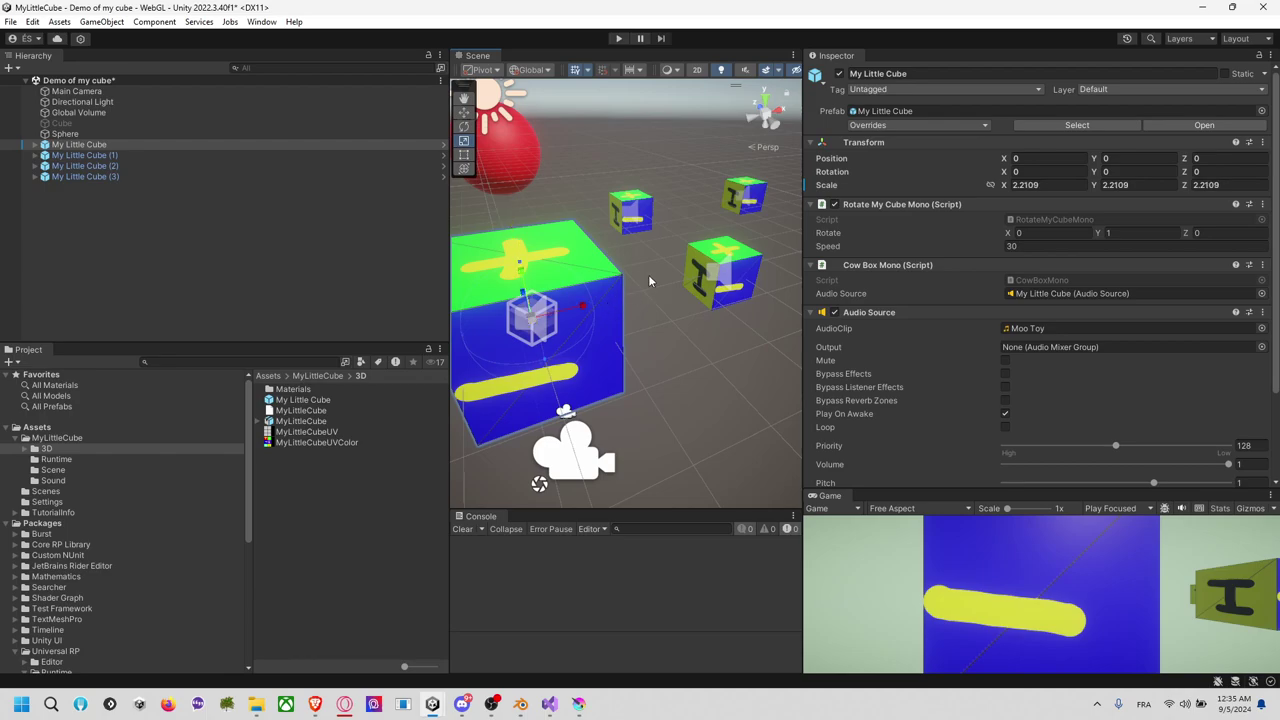
{"action": "left_click", "coordinate": [952, 130]}
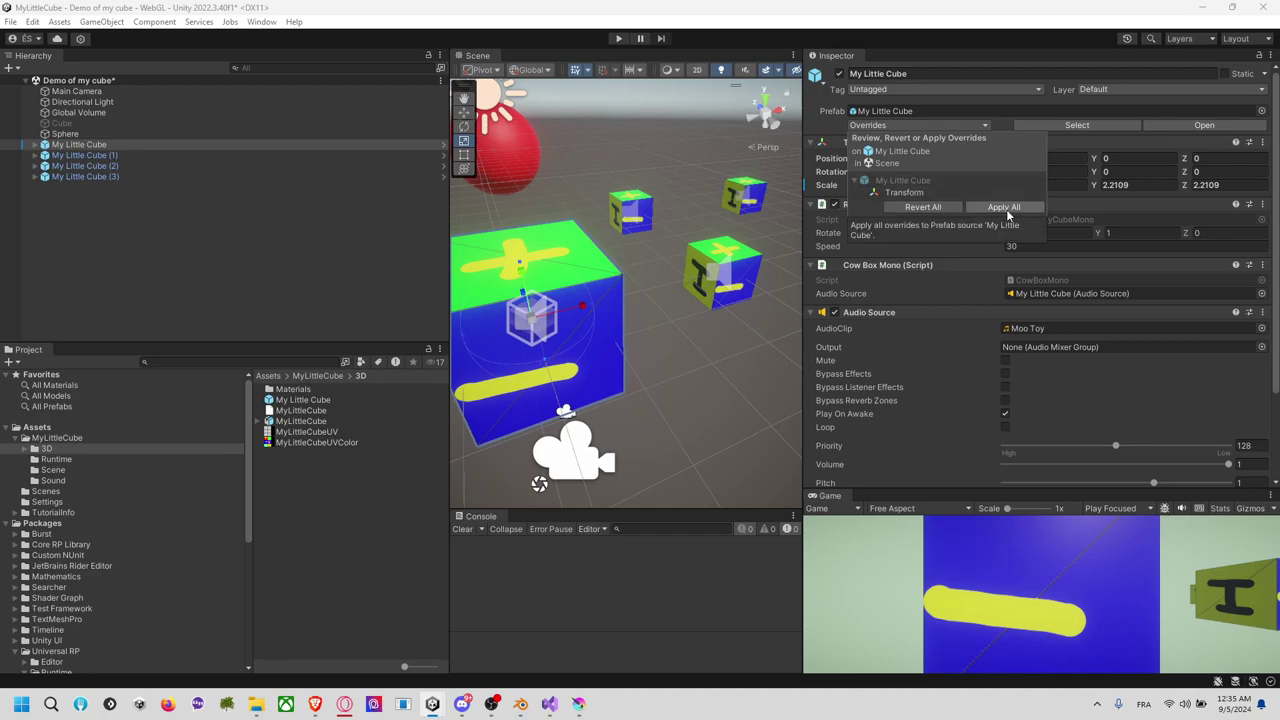
{"action": "left_click", "coordinate": [1004, 208]}
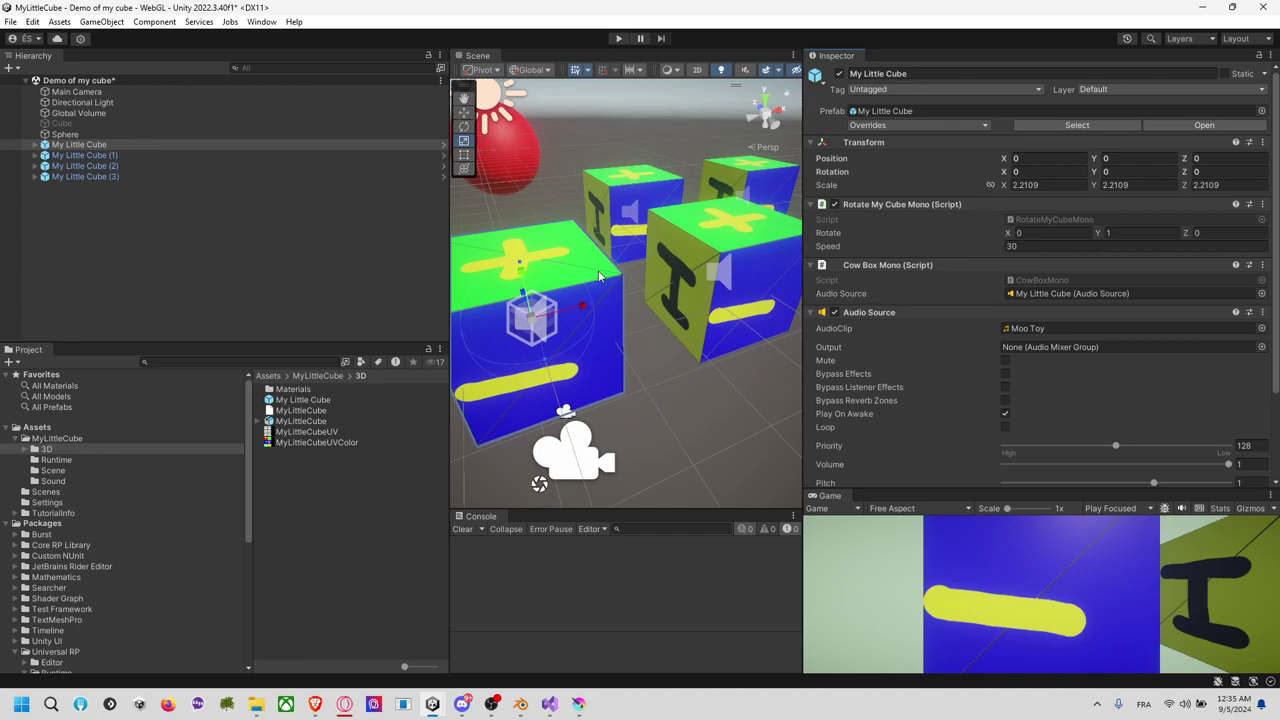
{"action": "key", "text": "ctrl+z"}
{"action": "key", "text": "ctrl+z"}
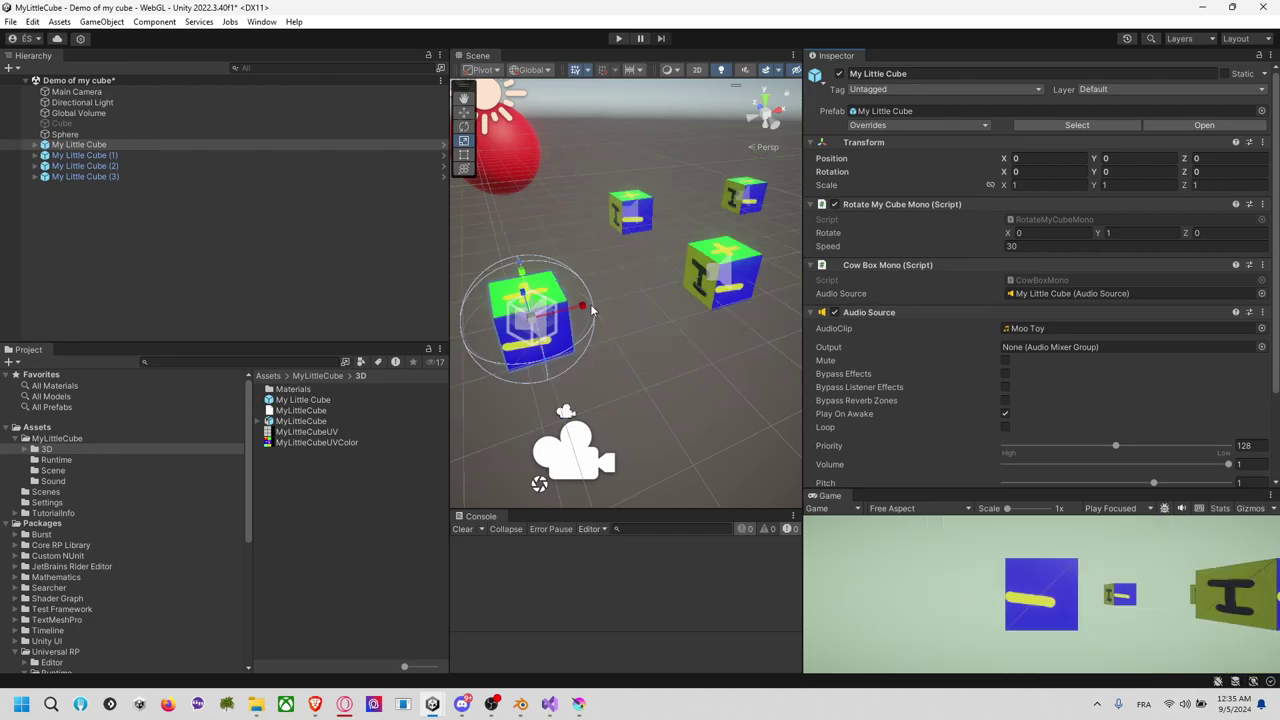
{"action": "left_click_drag", "start_coordinate": [583, 306], "coordinate": [645, 296]}
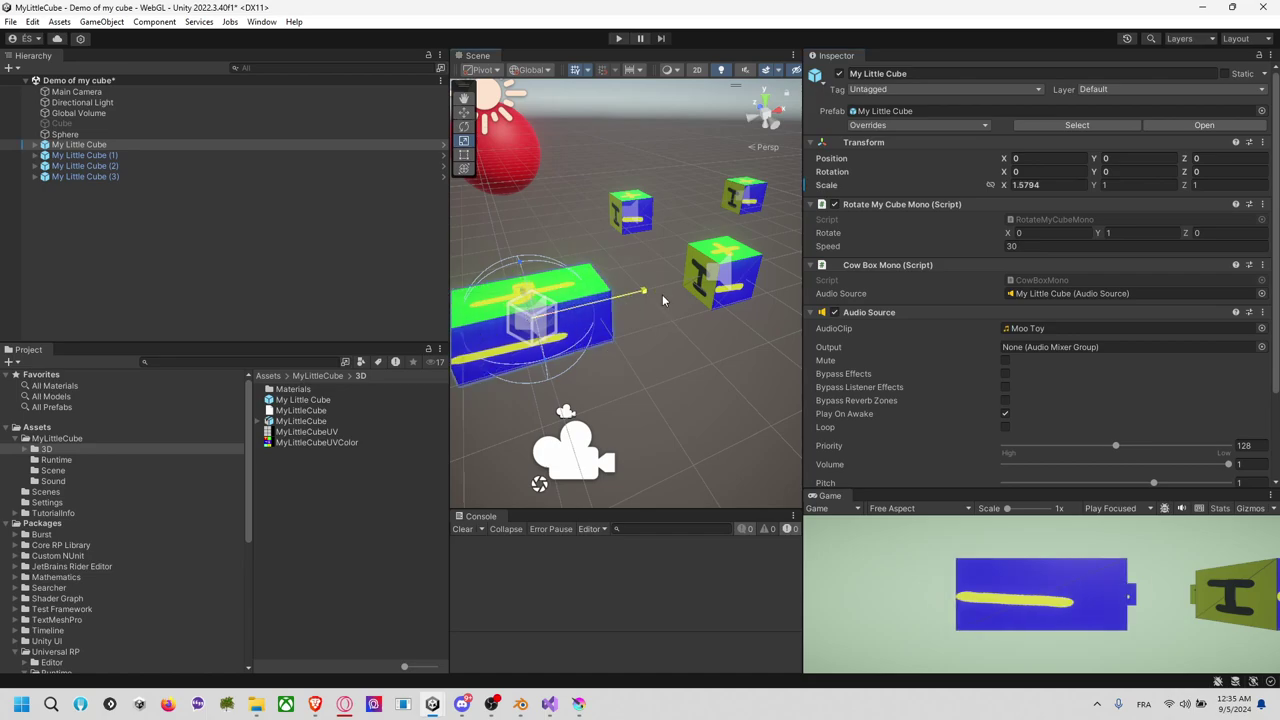
{"action": "left_click", "coordinate": [937, 123]}
{"action": "left_click", "coordinate": [992, 205]}
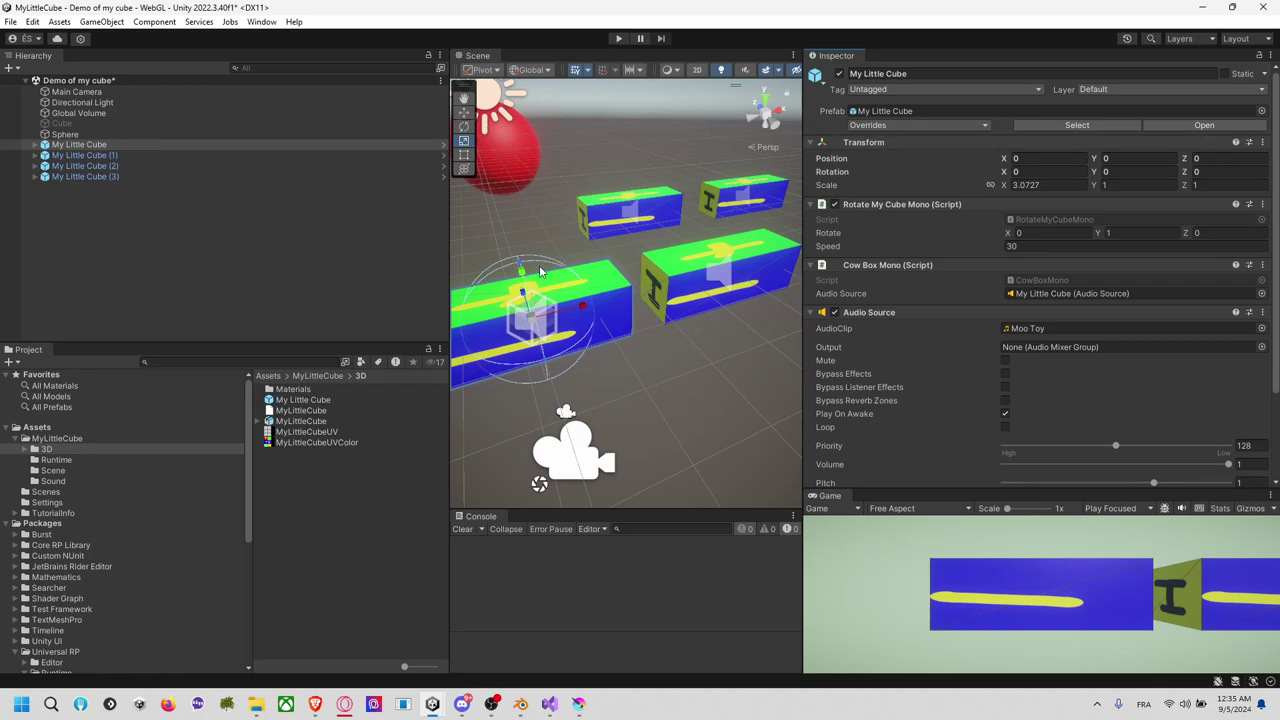
{"action": "key", "text": "ctrl+z"}
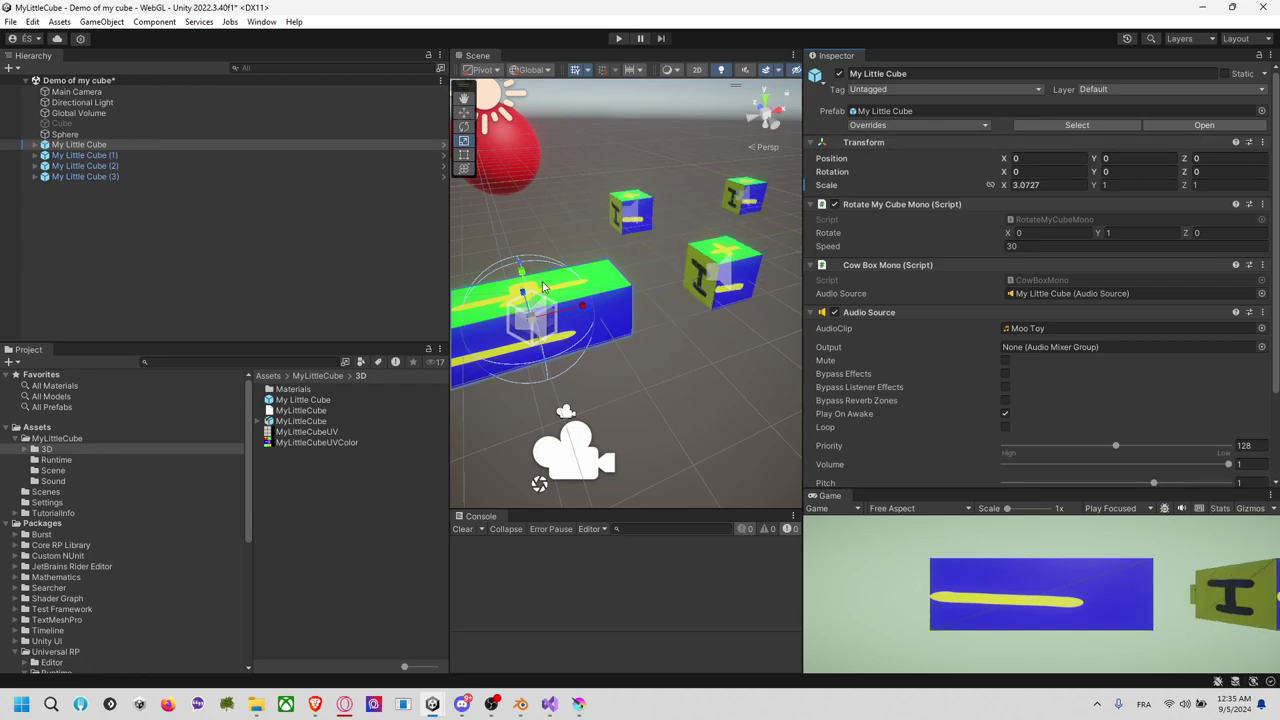
{"action": "key", "text": "ctrl+z"}
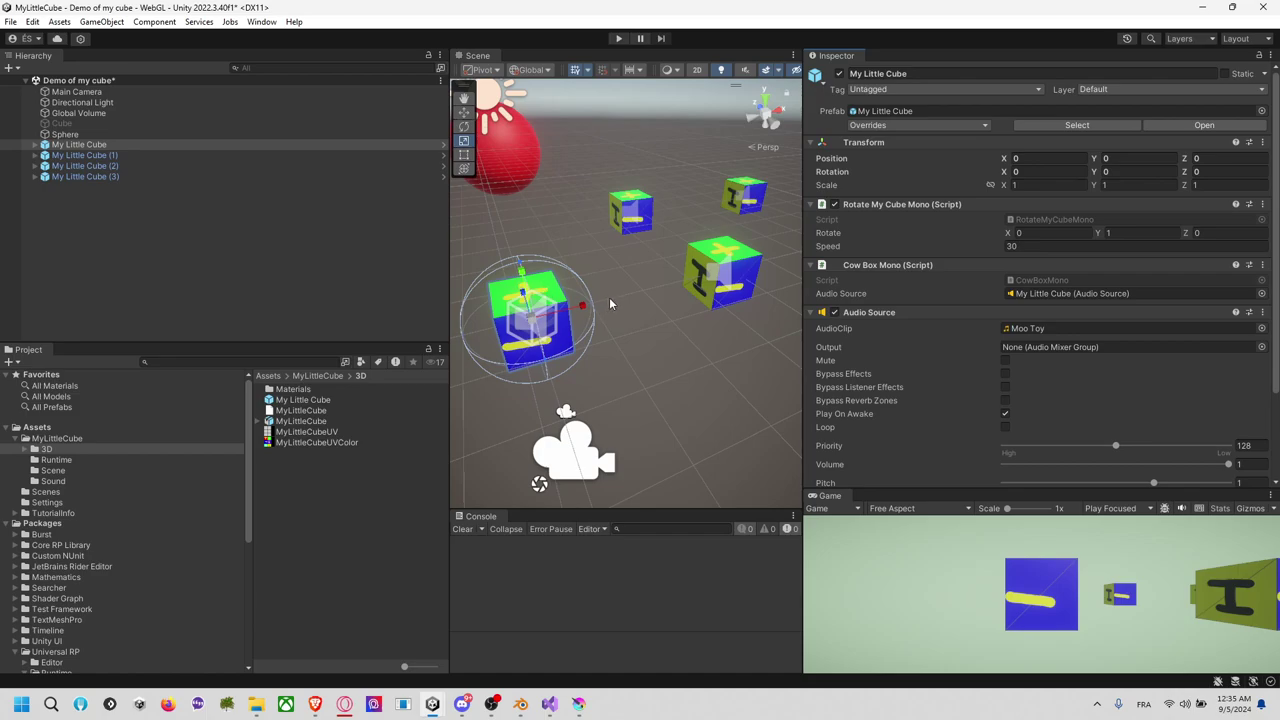
{"action": "mouse_move", "coordinate": [609, 297]}
{"action": "left_mouse_down", "text": "alt"}
{"action": "mouse_move", "coordinate": [538, 249]}
{"action": "mouse_move", "coordinate": [625, 276]}
{"action": "left_mouse_up", "text": "alt"}
Step: Delete the three duplicate My Little Cube copies from the Hierarchy
{"action": "left_click", "coordinate": [85, 166]}
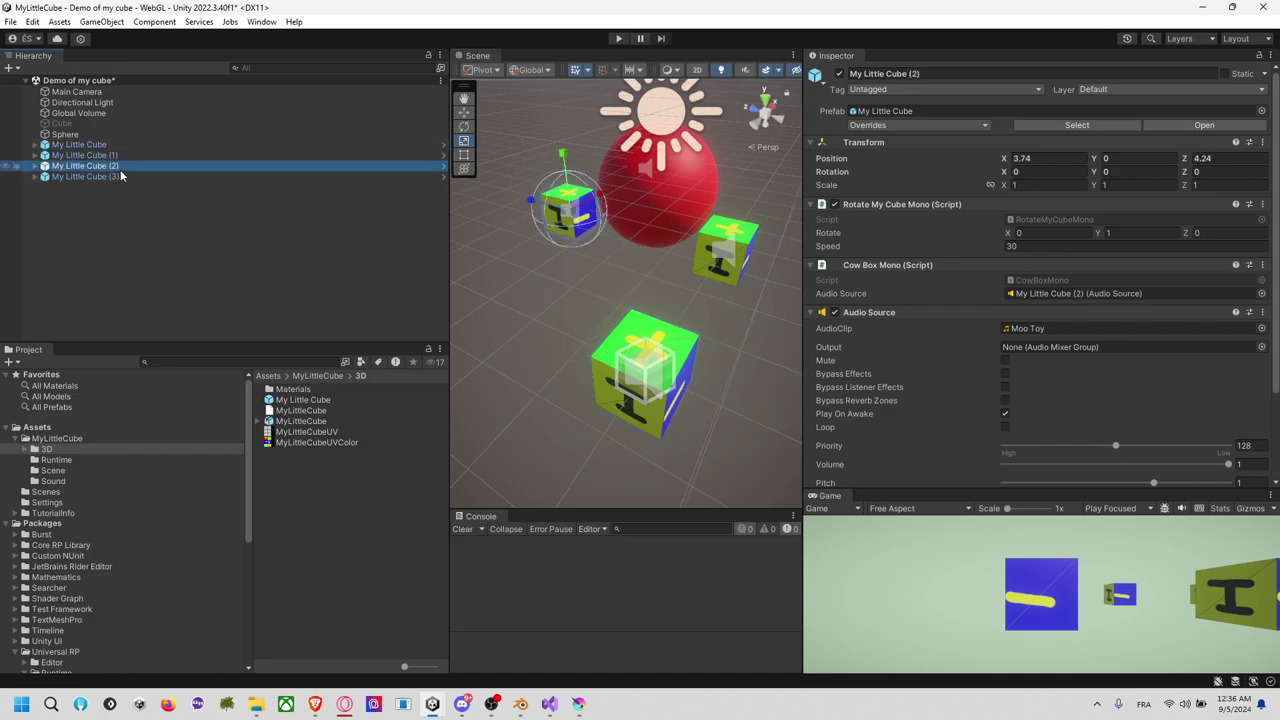
{"action": "left_click", "coordinate": [85, 176]}
{"action": "left_click", "coordinate": [117, 160], "text": "shift"}
{"action": "key", "text": "Delete"}
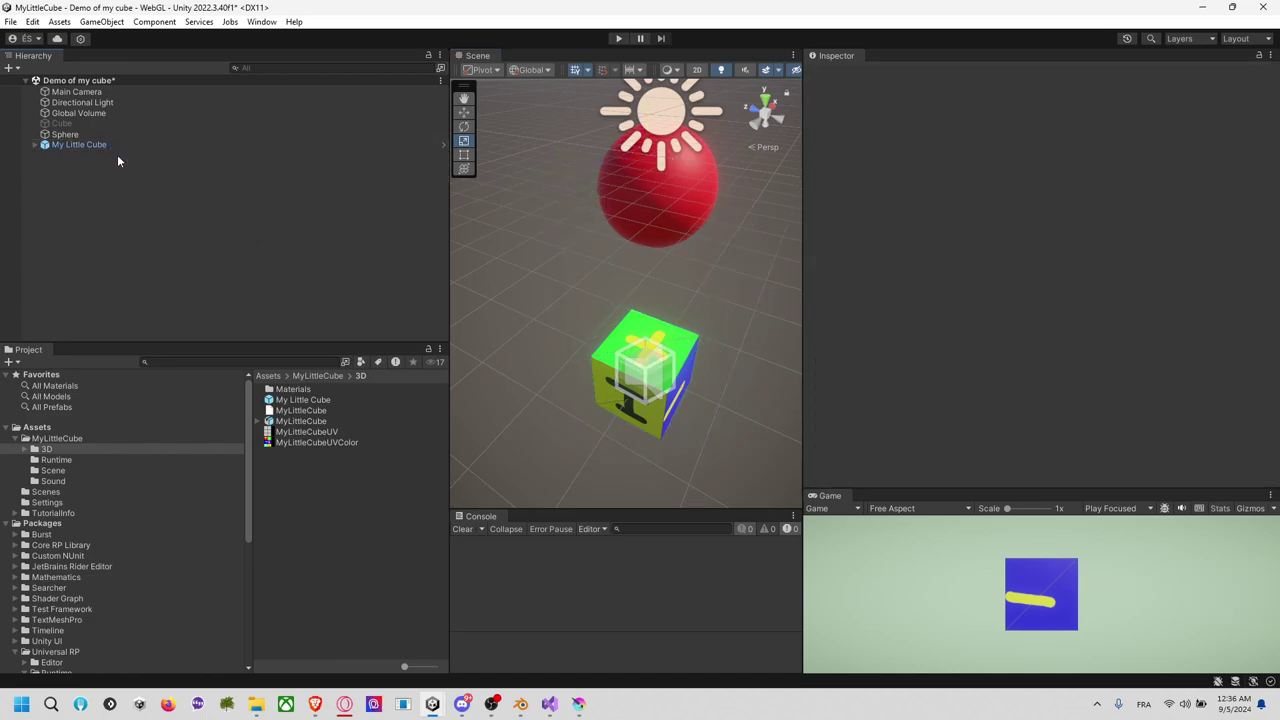
Step: Save the Demo of my cube scene and minimize Unity
{"action": "left_click", "coordinate": [112, 144]}
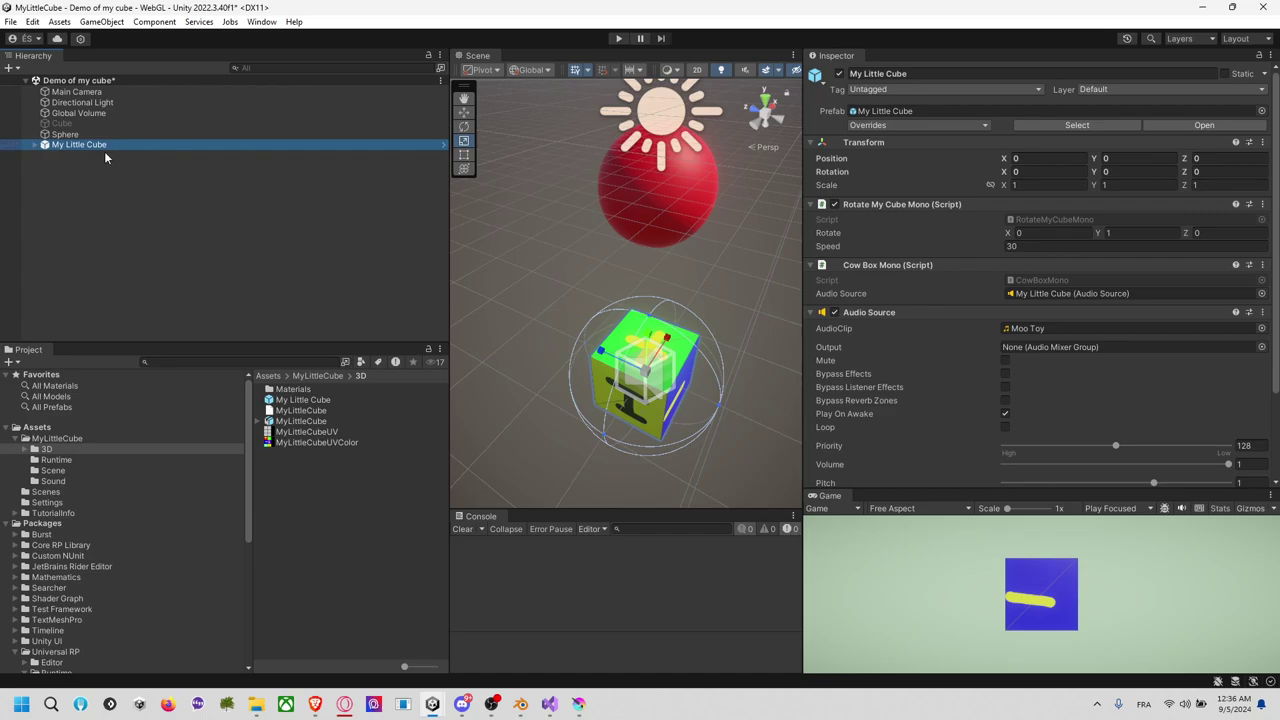
{"action": "left_click", "coordinate": [294, 505]}
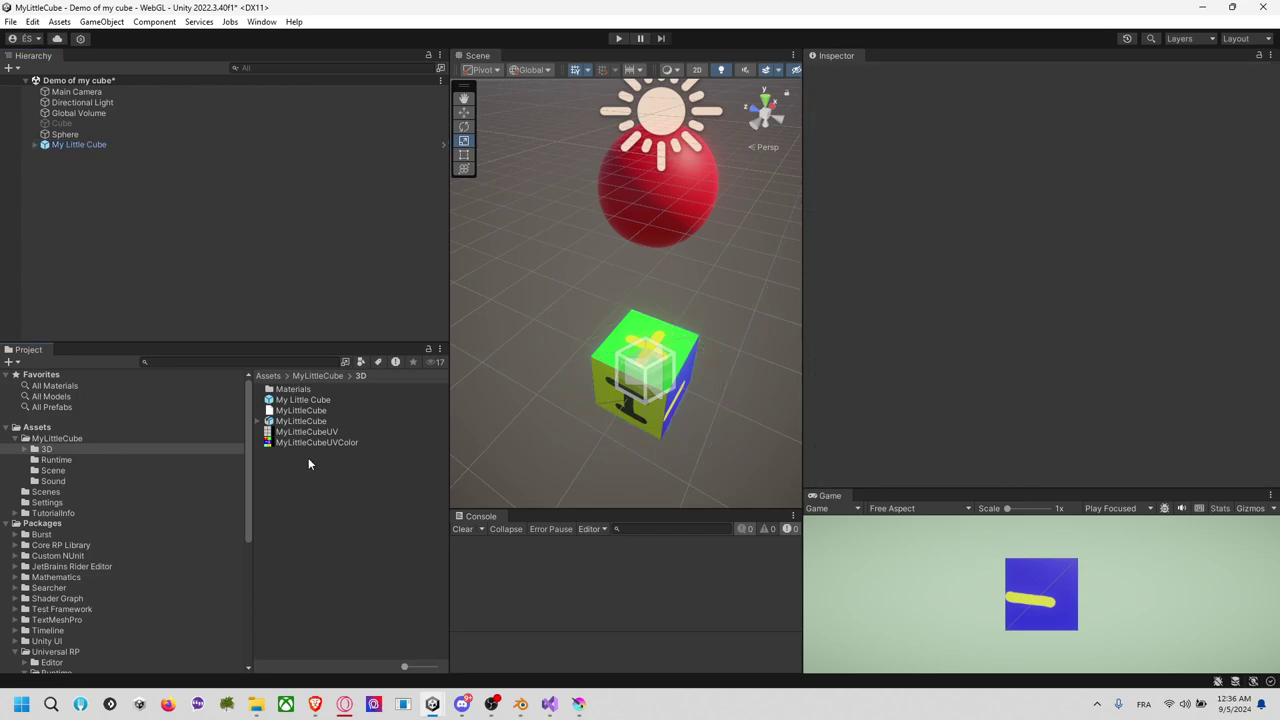
{"action": "left_click", "coordinate": [296, 296]}
{"action": "key", "text": "ctrl+s"}
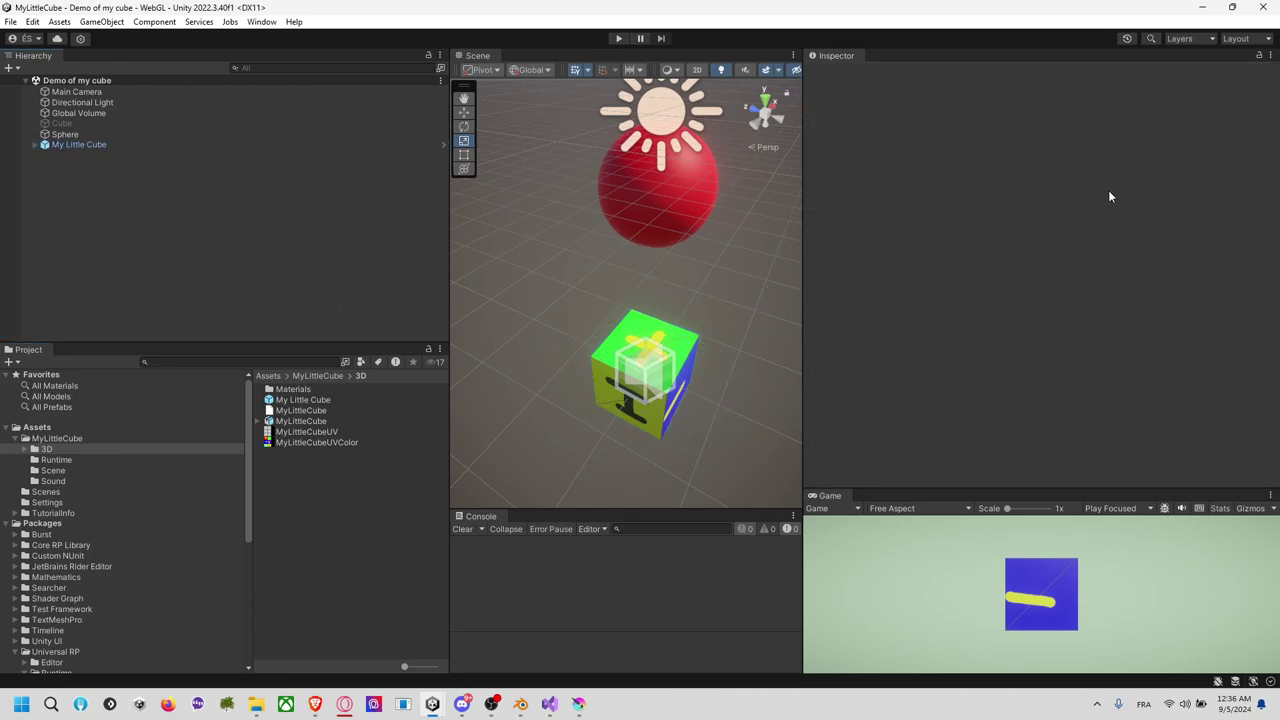
{"action": "left_click", "coordinate": [1202, 7]}
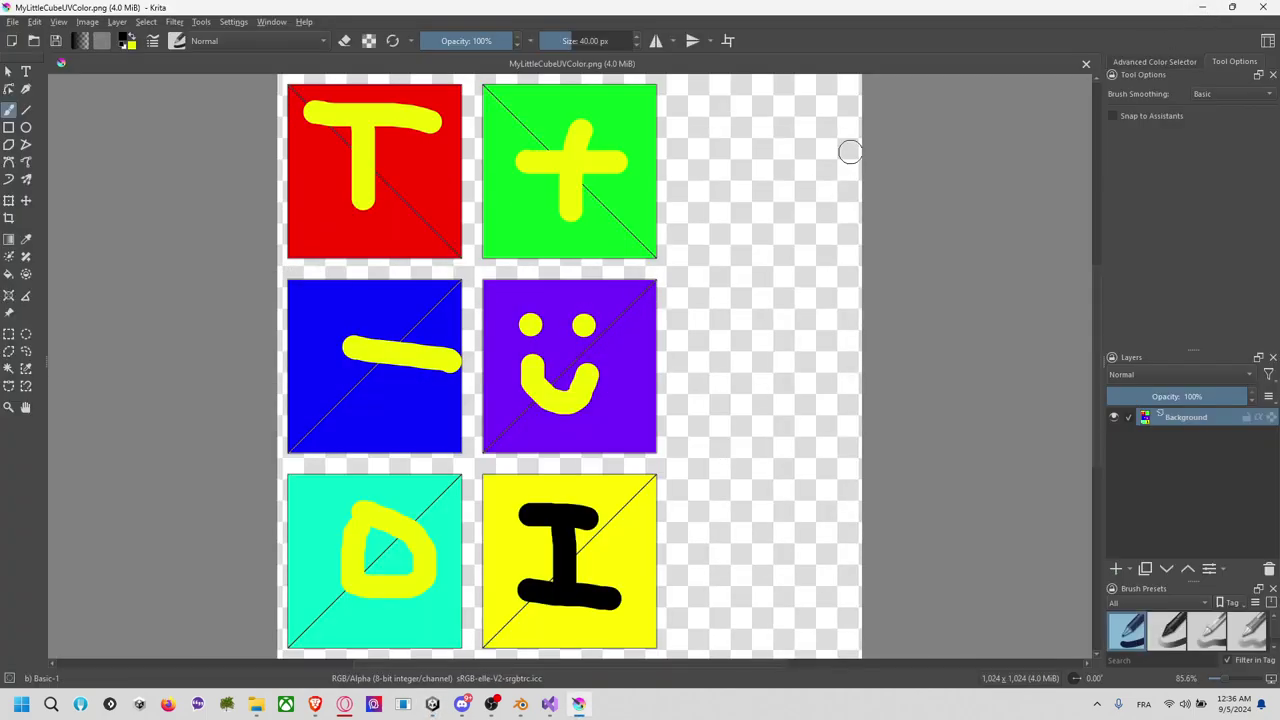
Step: Close Krita, Blender without saving, File Explorer and Visual Studio
{"action": "left_click", "coordinate": [1263, 7]}
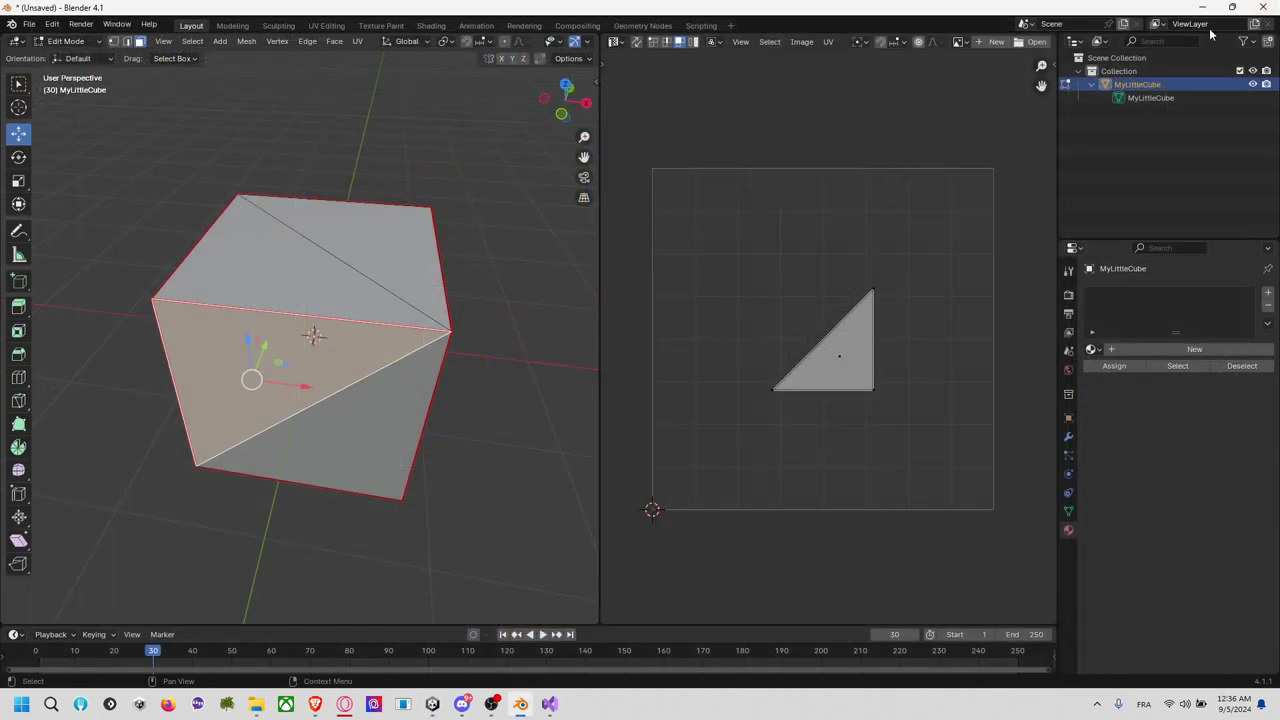
{"action": "left_click", "coordinate": [1265, 9]}
{"action": "left_click", "coordinate": [677, 375]}
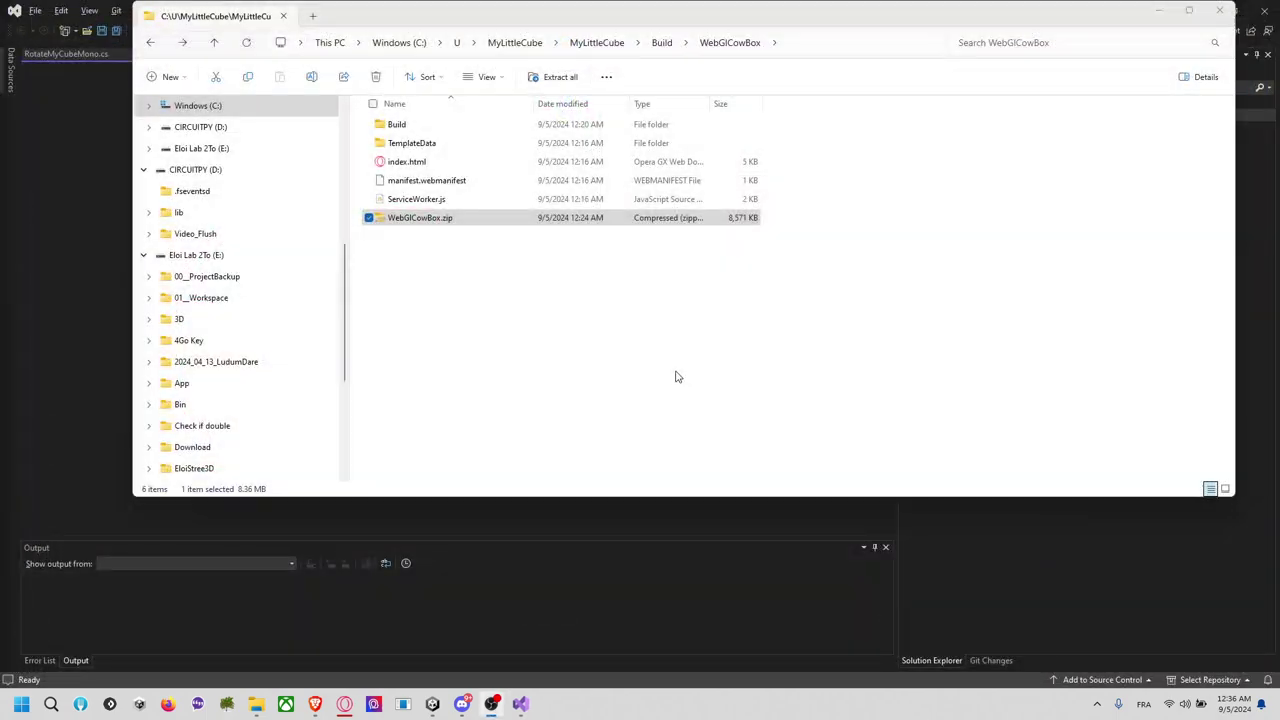
{"action": "left_click", "coordinate": [1219, 10]}
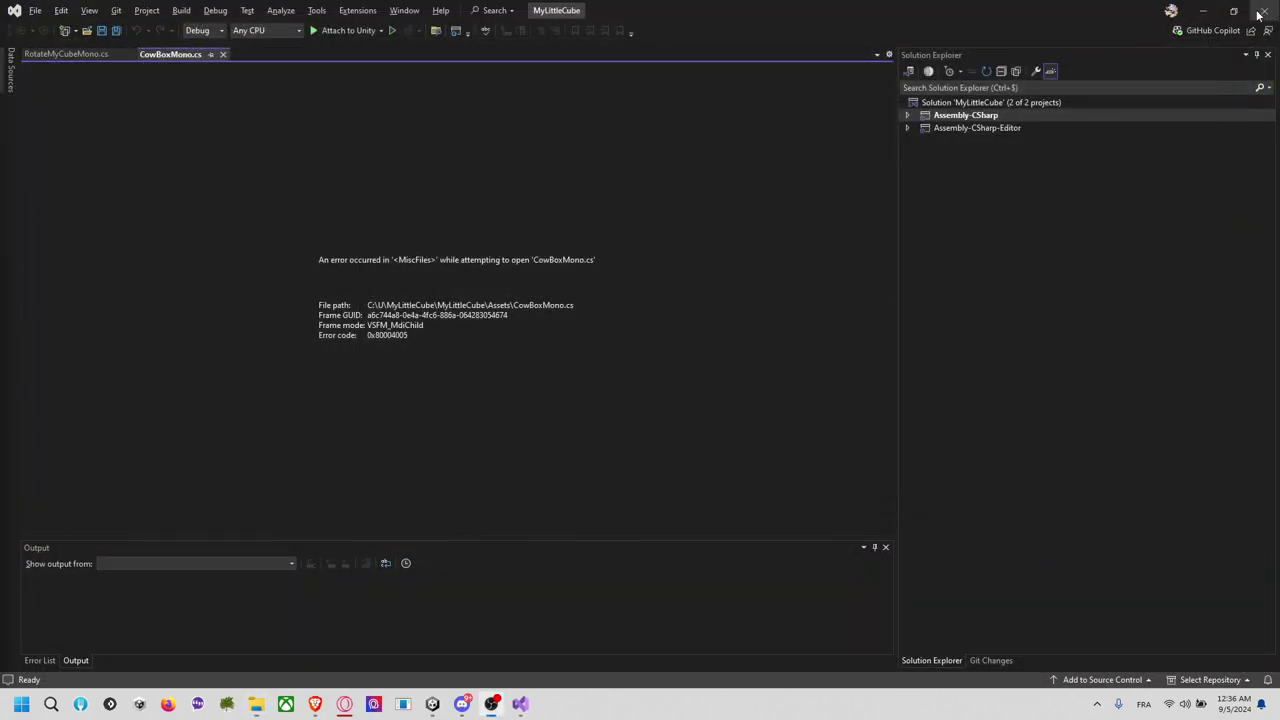
{"action": "left_click", "coordinate": [1263, 10]}
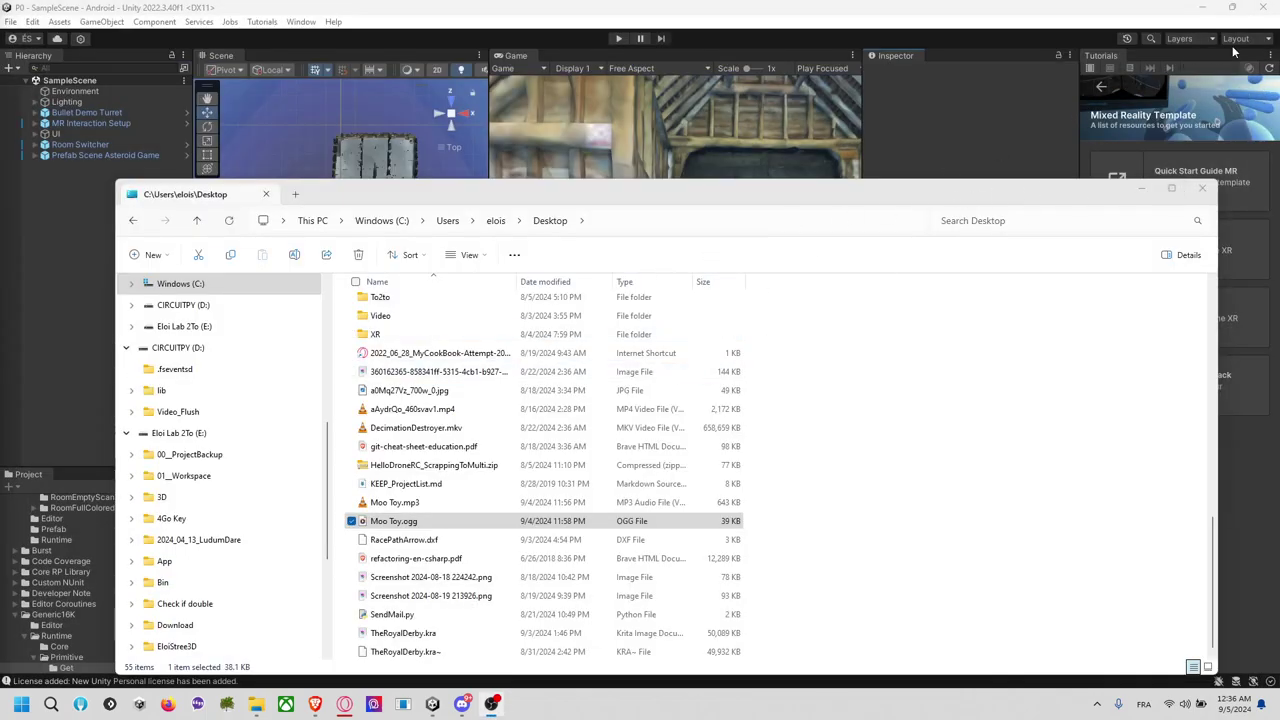
Step: Bring up the GitHub workshop issue tab in the Opera browser
{"action": "left_click", "coordinate": [1203, 8]}
{"action": "left_click", "coordinate": [318, 708]}
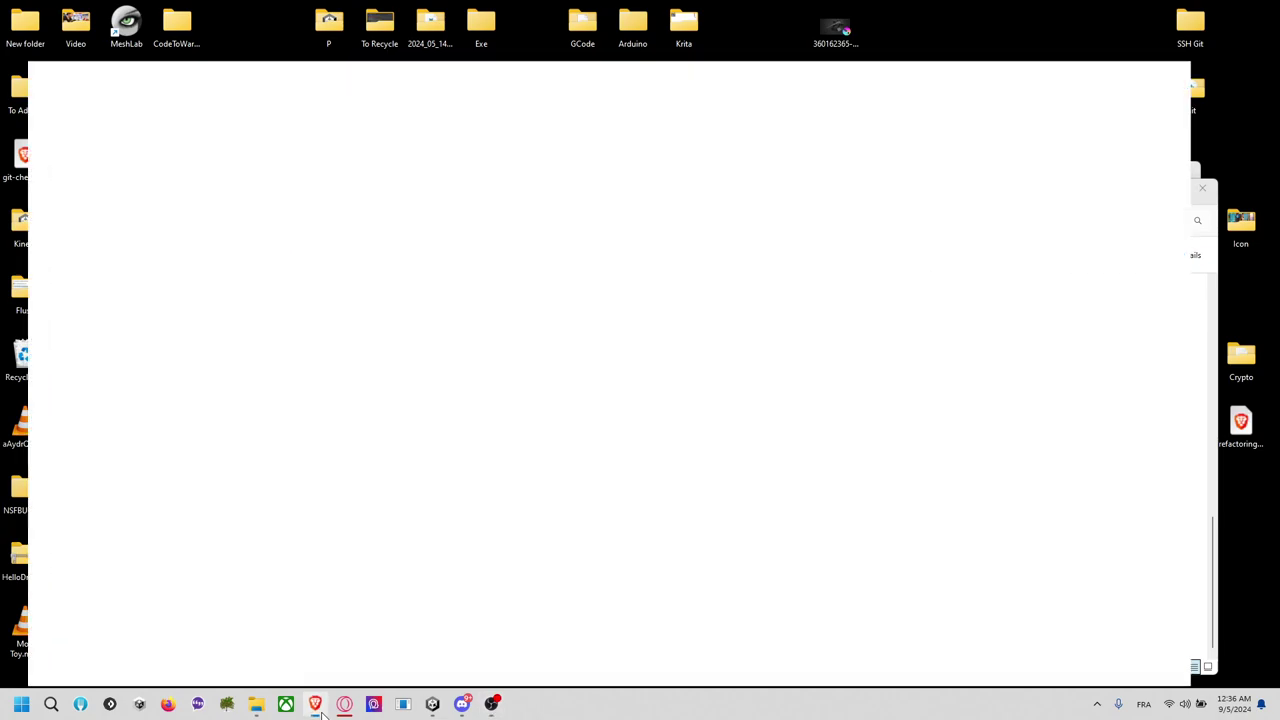
{"action": "left_click", "coordinate": [240, 16]}
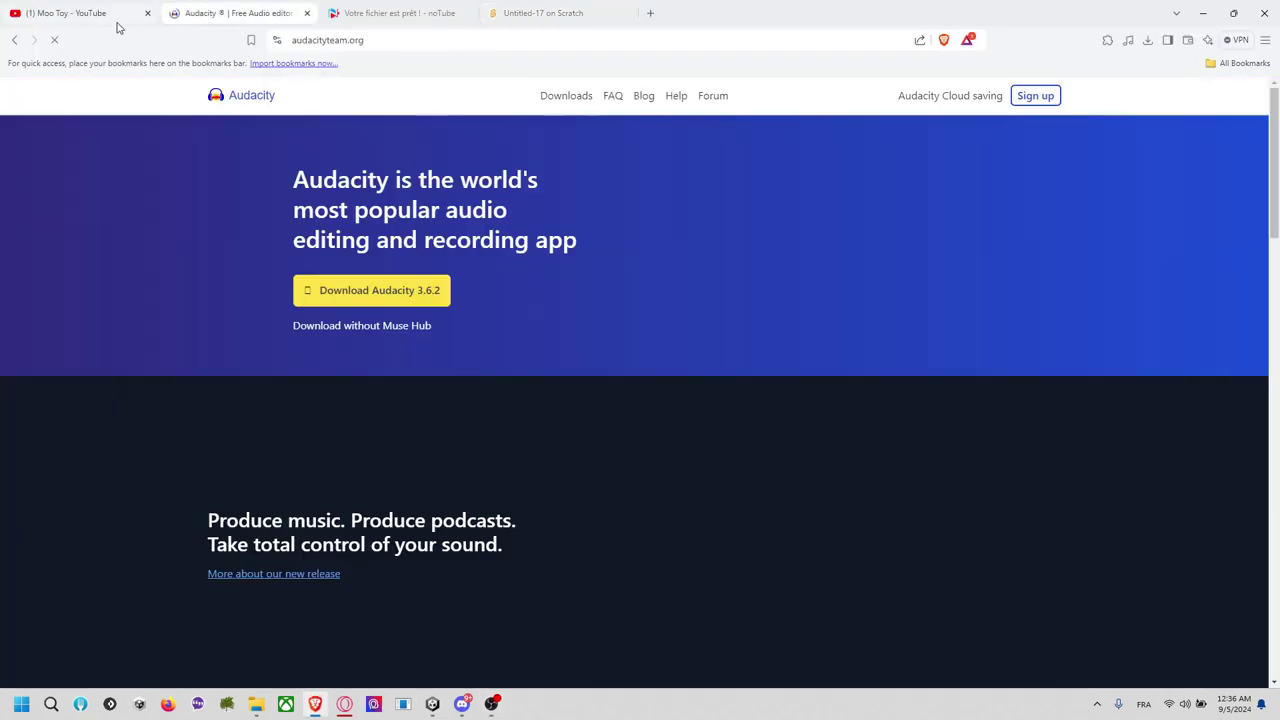
{"action": "left_click", "coordinate": [400, 13]}
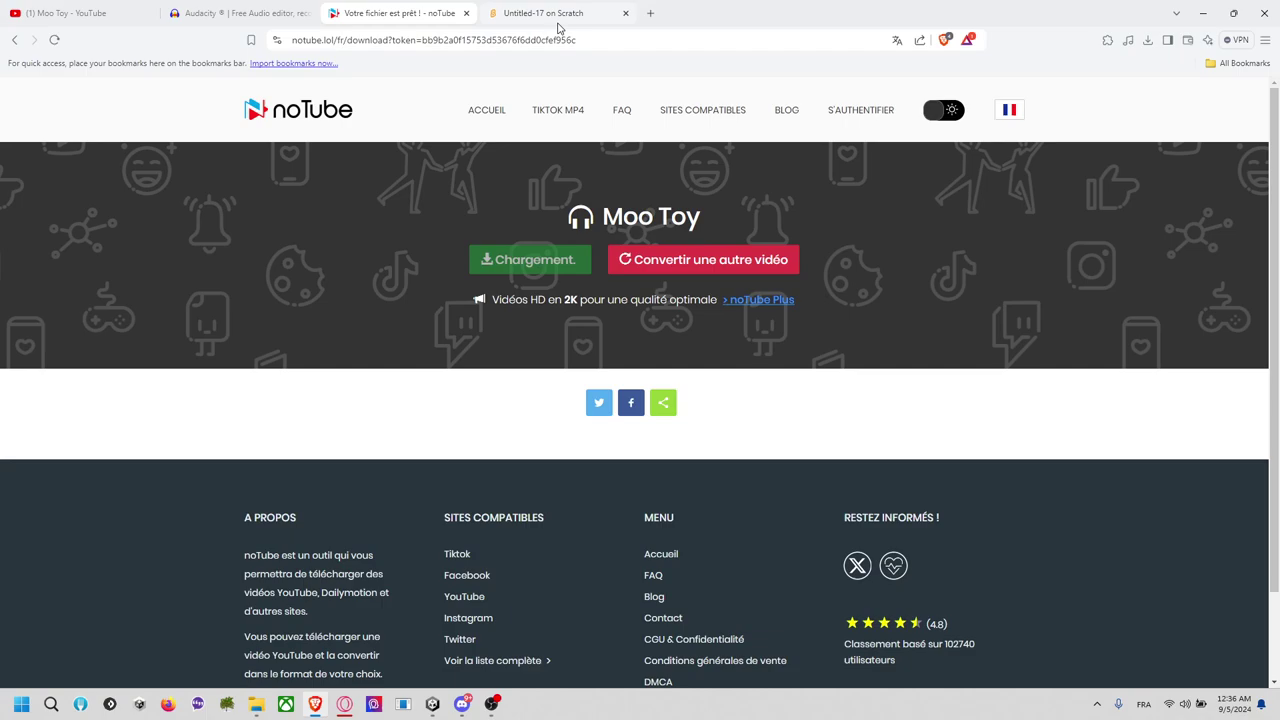
{"action": "key", "text": "alt+Tab"}
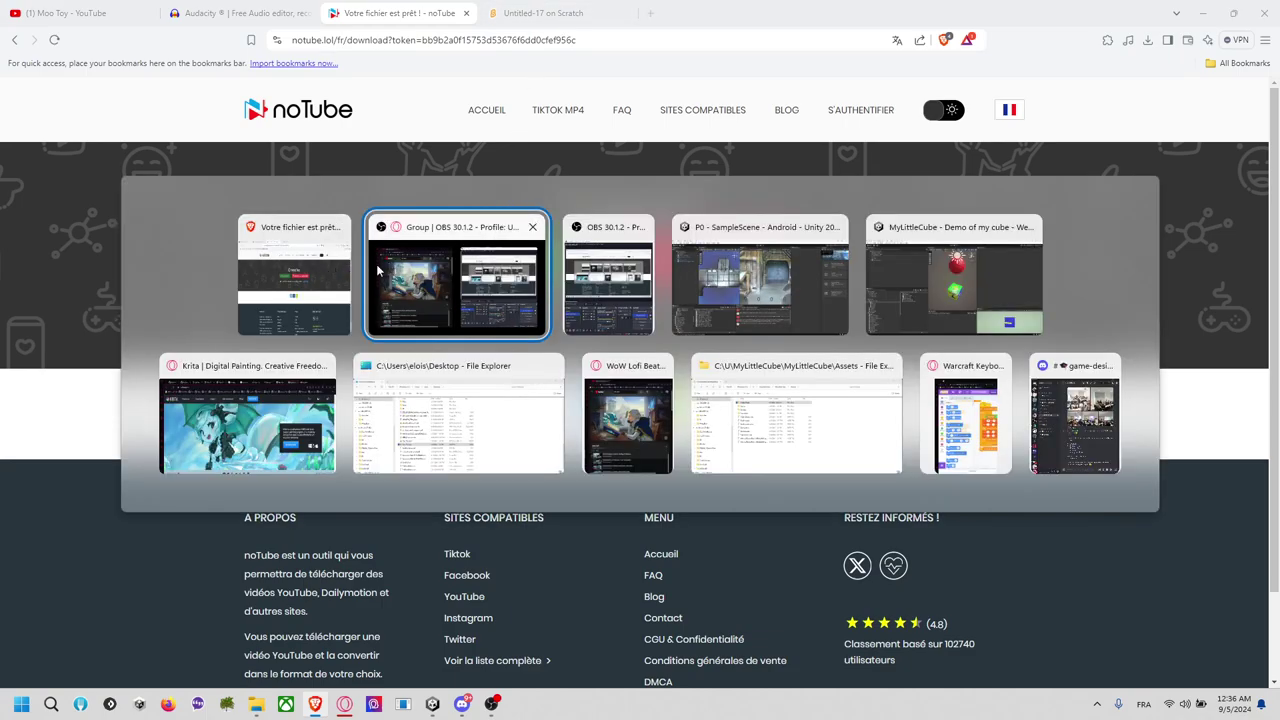
{"action": "left_click", "coordinate": [238, 415]}
{"action": "left_click", "coordinate": [322, 106]}
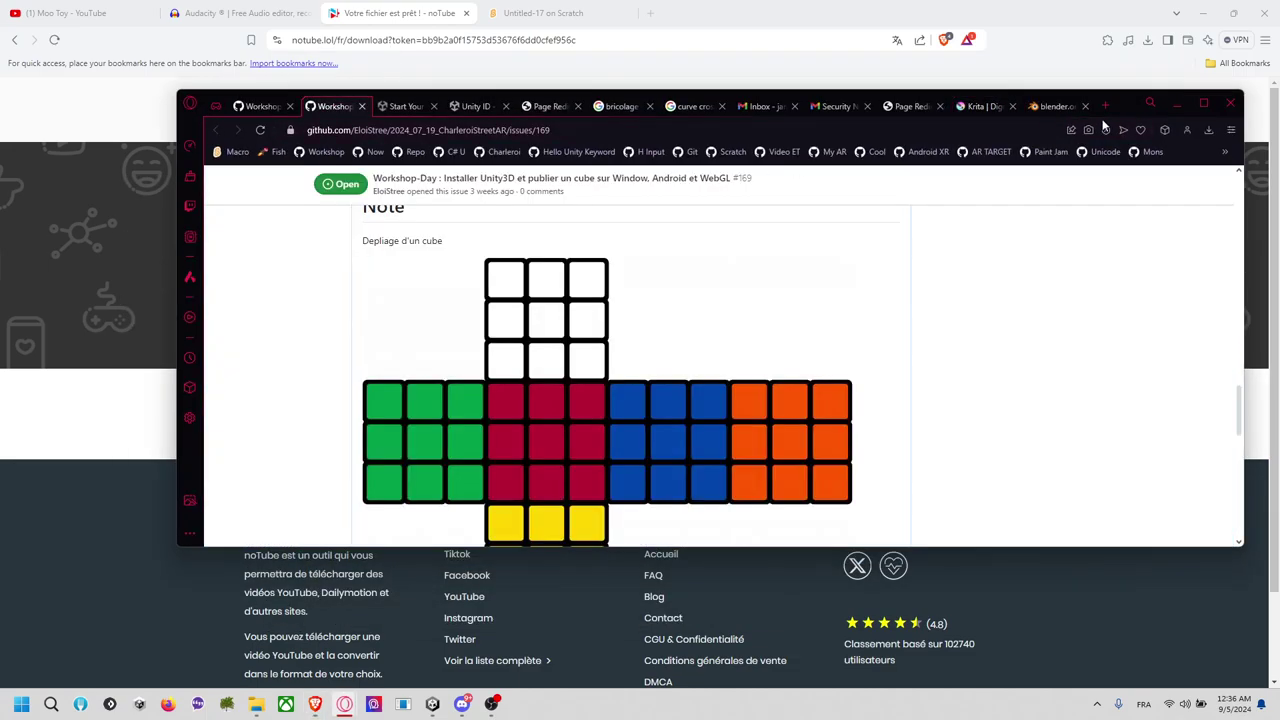
Step: Maximize the browser, return to the top of issue #169 and highlight its title
{"action": "left_click", "coordinate": [1203, 103]}
{"action": "scroll", "coordinate": [520, 279], "scroll_direction": "up", "scroll_amount": 4}
{"action": "scroll", "coordinate": [516, 281], "scroll_direction": "up", "scroll_amount": 10}
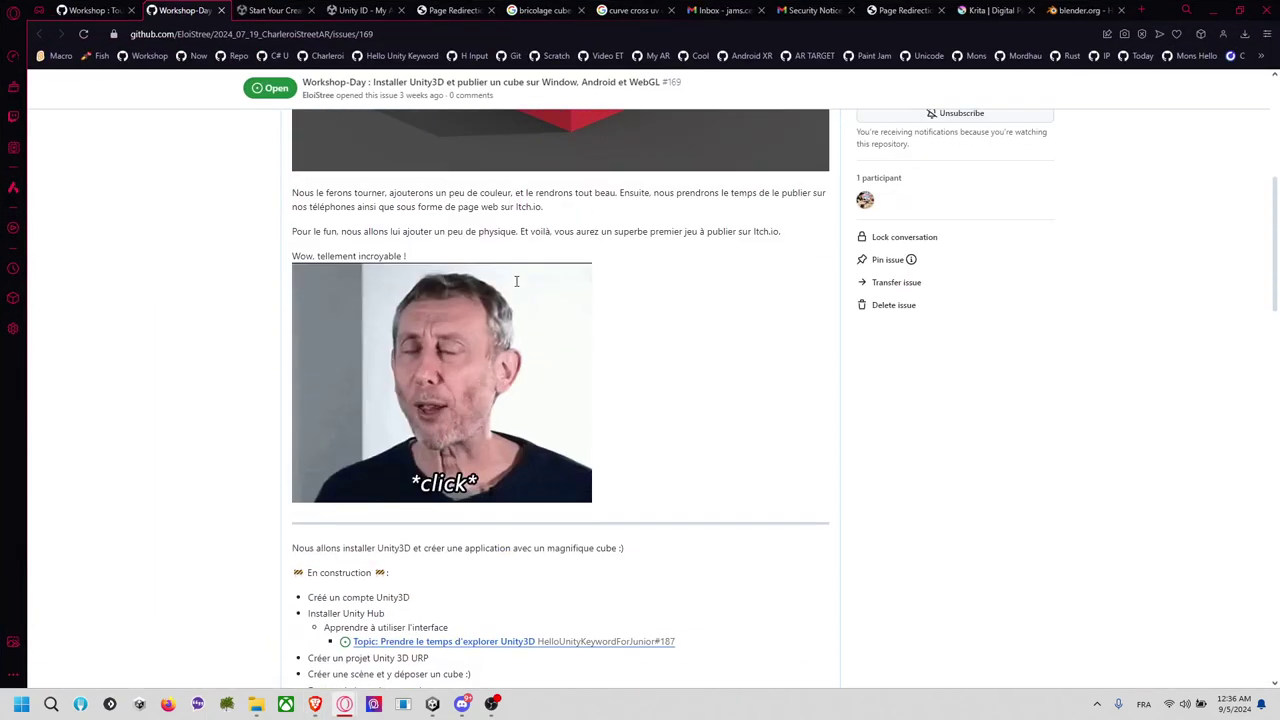
{"action": "scroll", "coordinate": [516, 281], "scroll_direction": "up", "scroll_amount": 5}
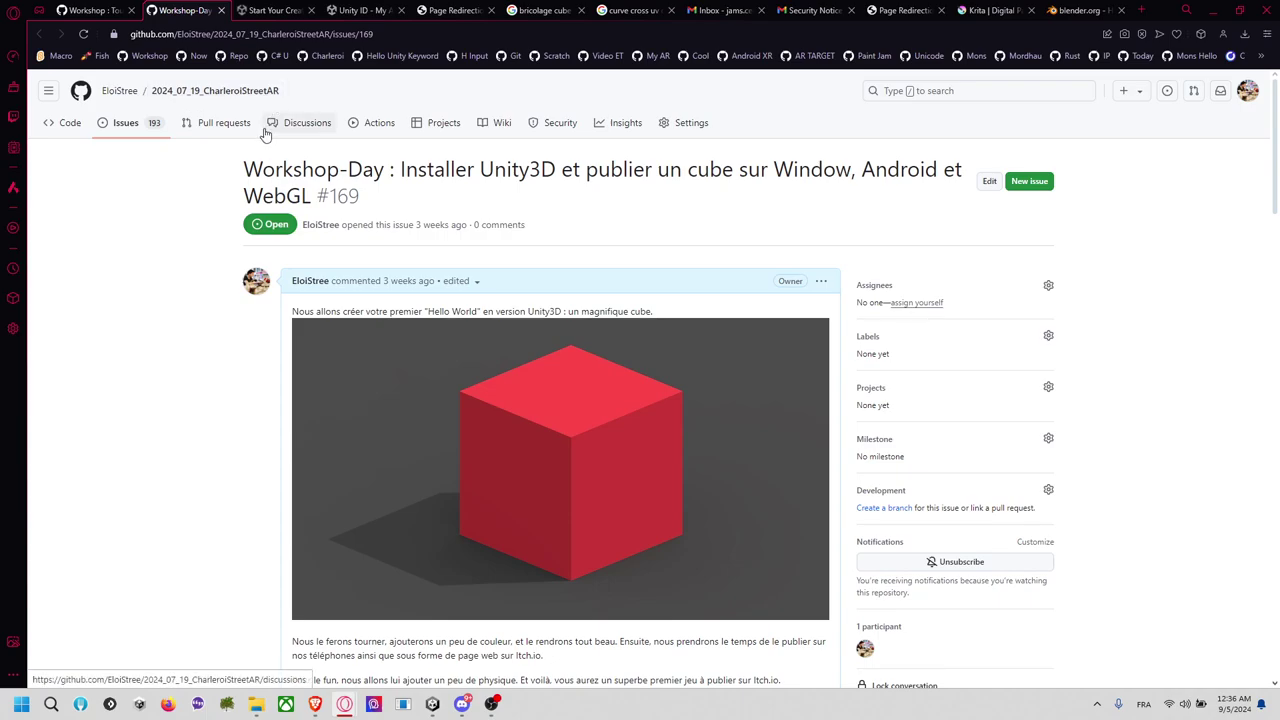
{"action": "mouse_move", "coordinate": [263, 168]}
{"action": "left_mouse_down"}
{"action": "mouse_move", "coordinate": [496, 152]}
{"action": "mouse_move", "coordinate": [530, 172]}
{"action": "left_mouse_up"}
Step: Scroll down to the checklist and highlight the word Unity3D and the first checklist line
{"action": "scroll", "coordinate": [640, 228], "scroll_direction": "down", "scroll_amount": 3}
{"action": "scroll", "coordinate": [631, 234], "scroll_direction": "down", "scroll_amount": 5}
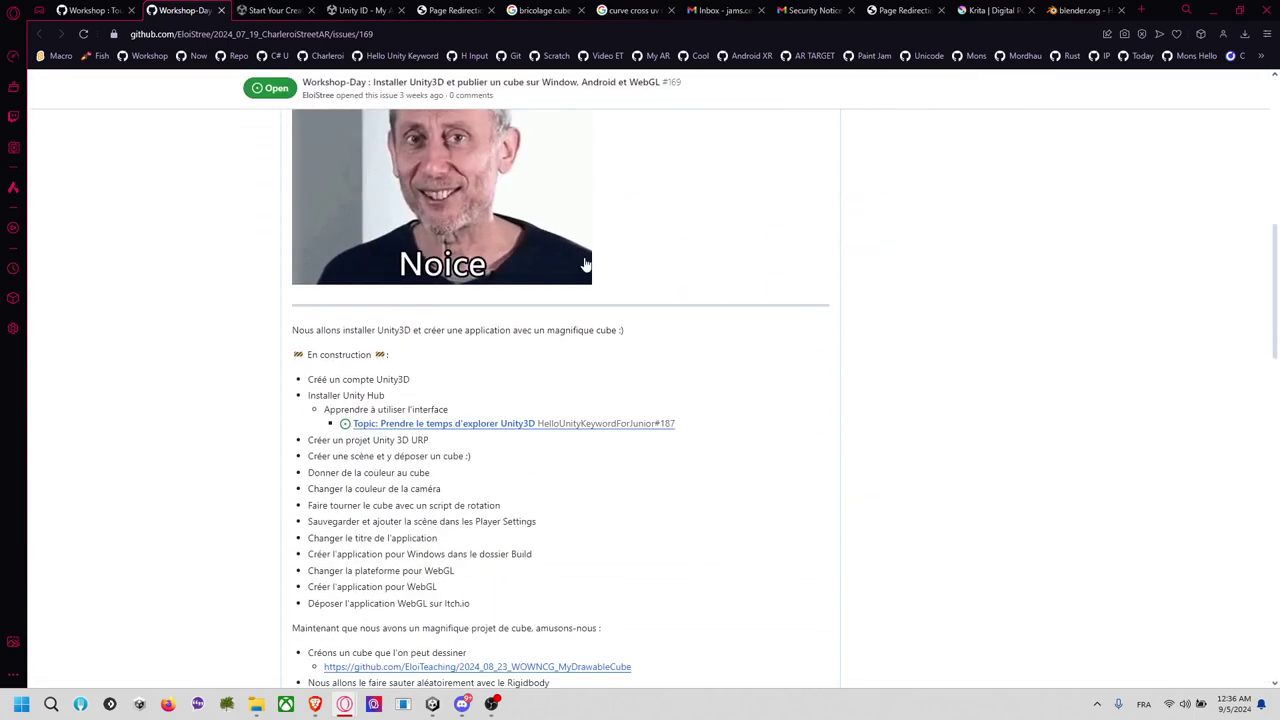
{"action": "double_click", "coordinate": [386, 179]}
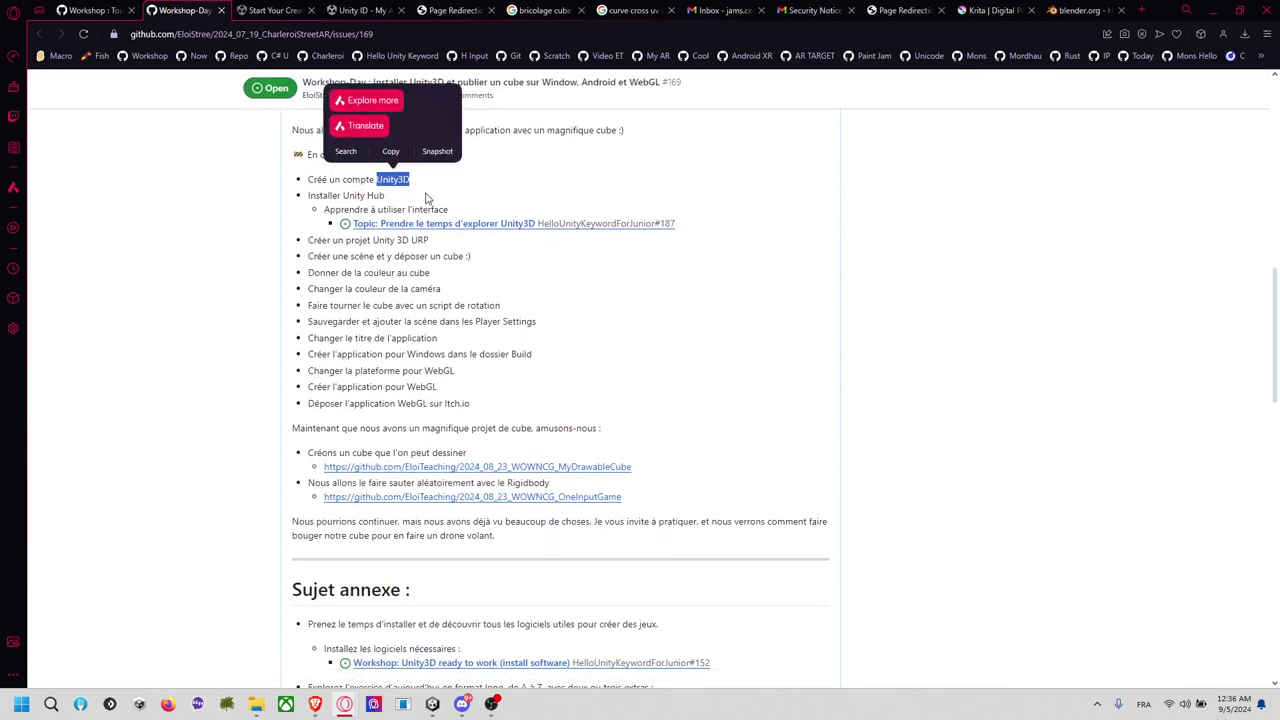
{"action": "left_click", "coordinate": [424, 195]}
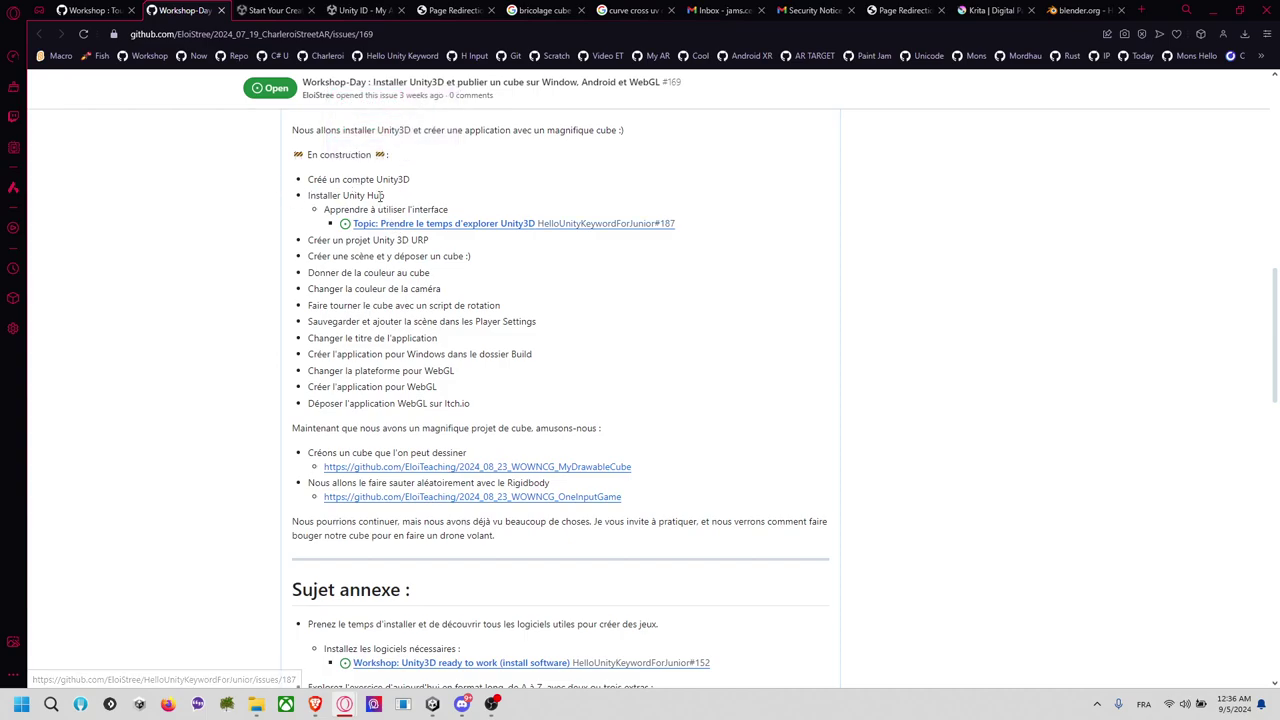
{"action": "mouse_move", "coordinate": [393, 222]}
{"action": "triple_click", "coordinate": [390, 182]}
{"action": "left_click", "coordinate": [313, 243]}
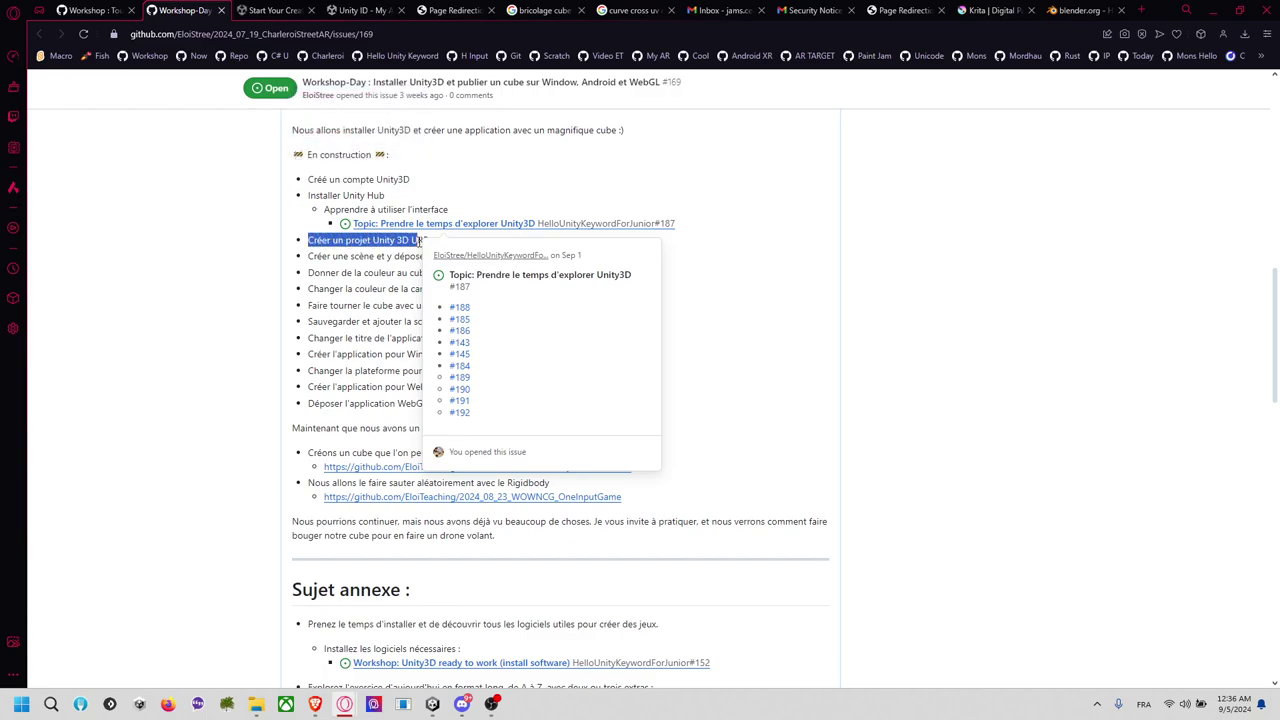
Step: Highlight the URP project, scene-and-cube, script, application title and Player Settings checklist steps
{"action": "left_click_drag", "start_coordinate": [313, 243], "coordinate": [640, 660]}
{"action": "left_click", "coordinate": [449, 251]}
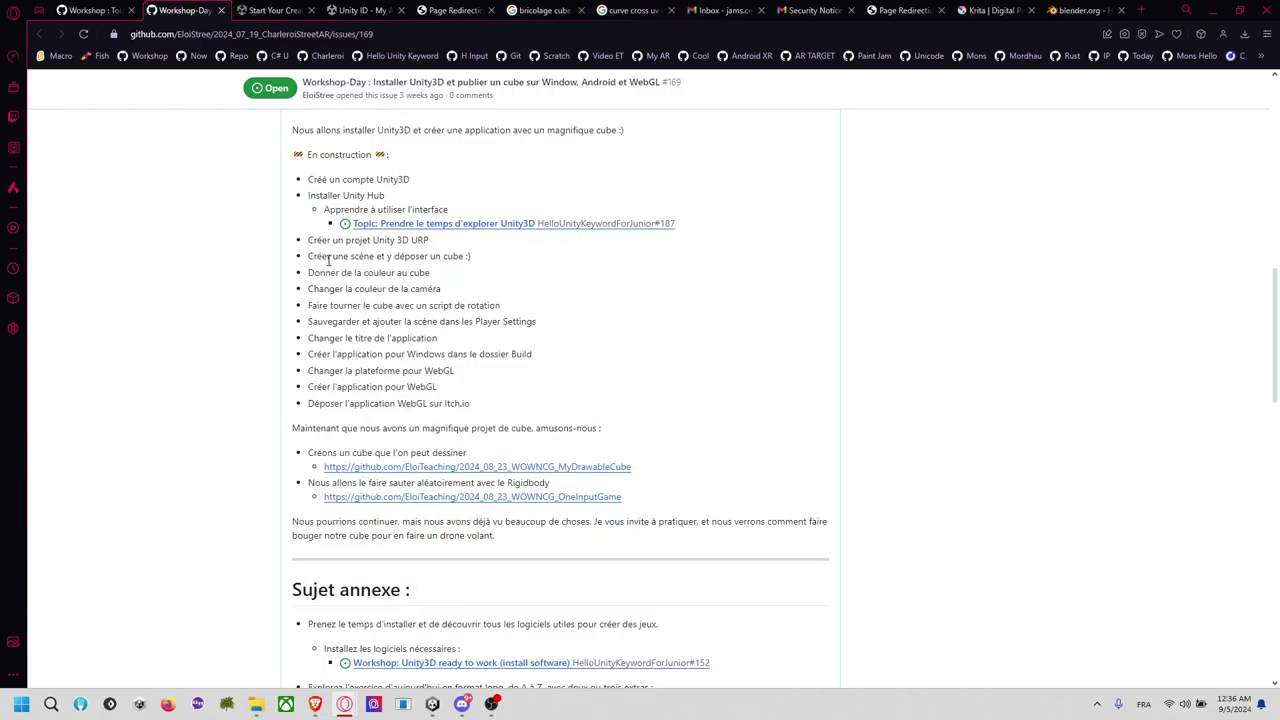
{"action": "left_click_drag", "start_coordinate": [331, 256], "coordinate": [467, 256]}
{"action": "left_click", "coordinate": [393, 288]}
{"action": "double_click", "coordinate": [440, 305]}
{"action": "left_click_drag", "start_coordinate": [308, 338], "coordinate": [390, 338]}
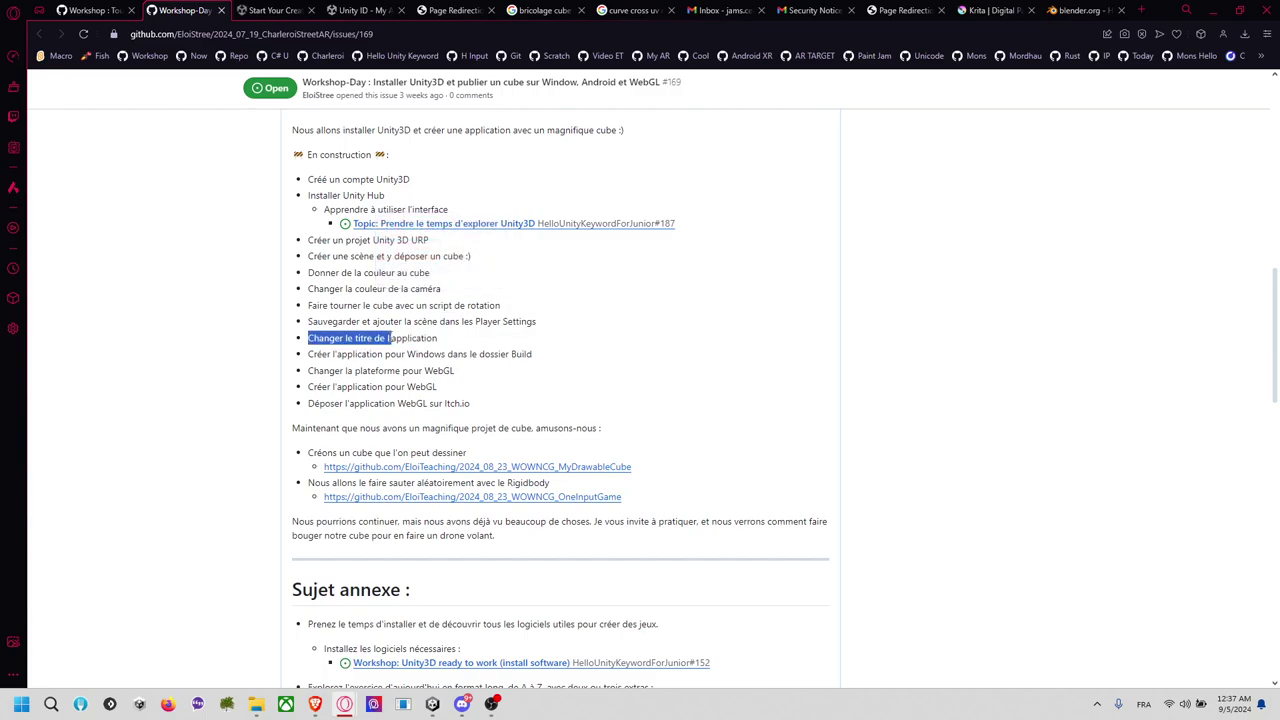
{"action": "left_click_drag", "start_coordinate": [537, 321], "coordinate": [336, 340]}
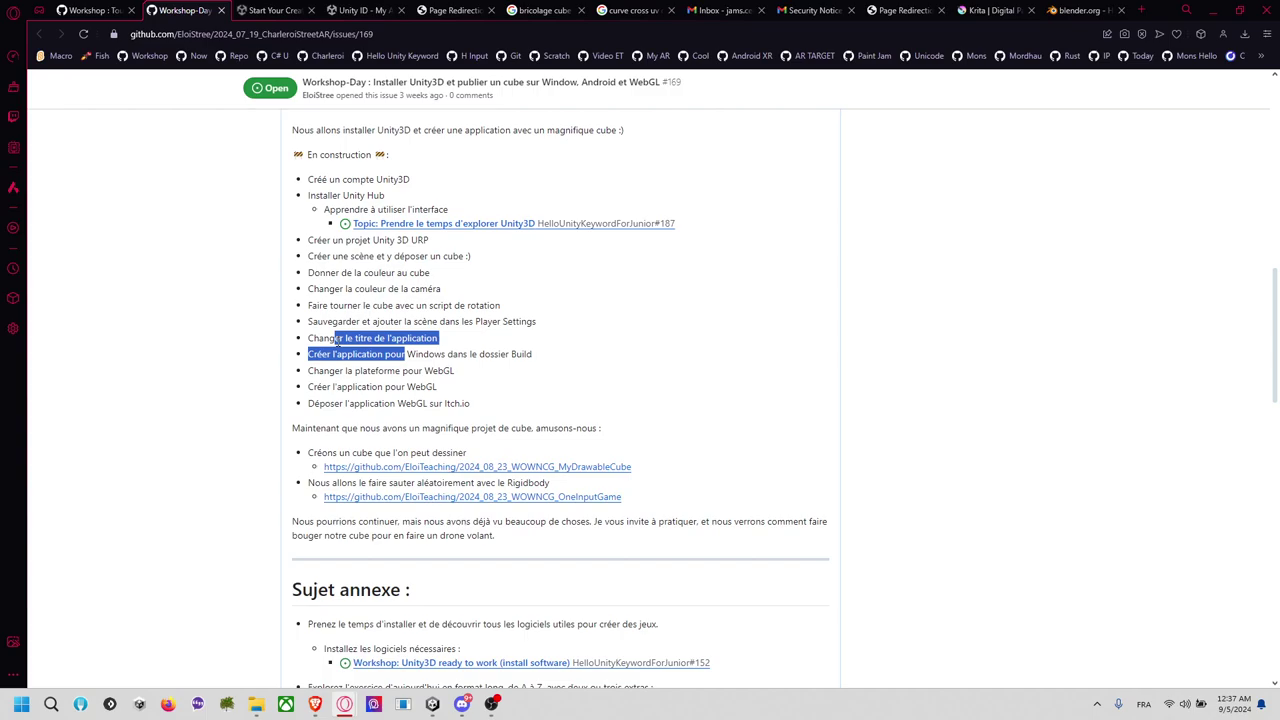
Step: Highlight the Windows build and Itch.io steps, then scroll through the follow-up cube project links
{"action": "left_click", "coordinate": [537, 357]}
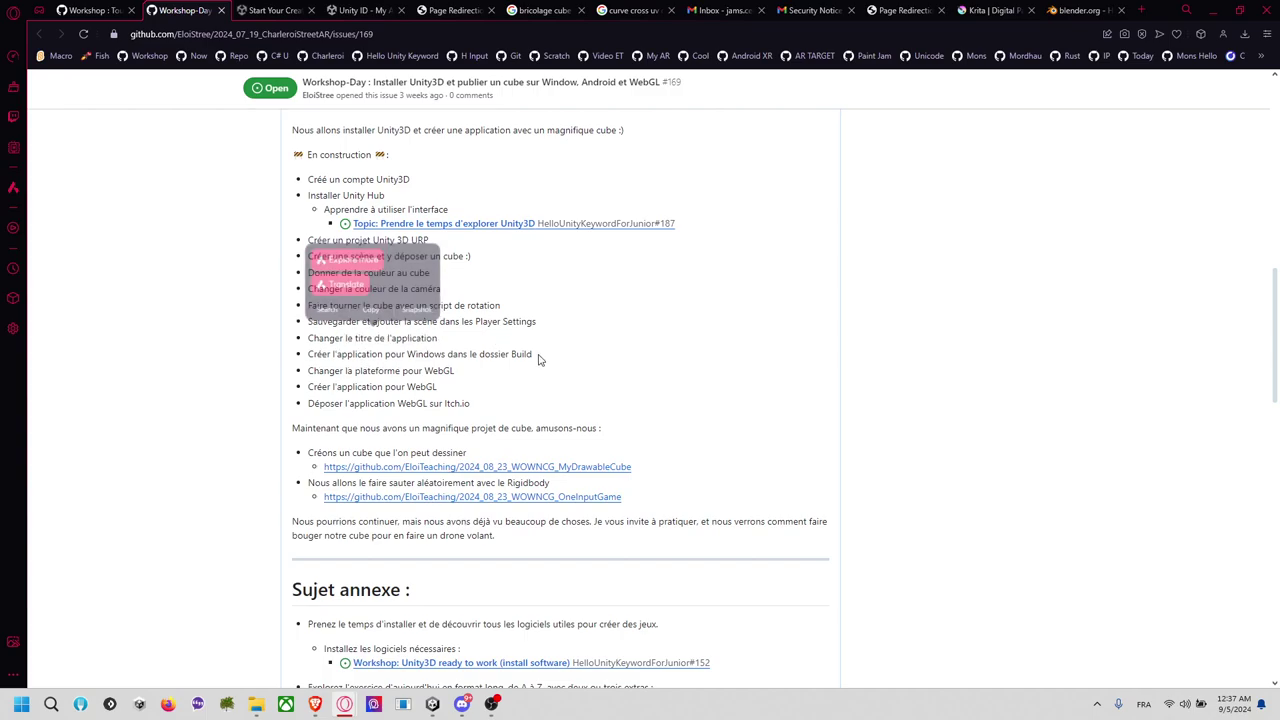
{"action": "left_click_drag", "start_coordinate": [388, 354], "coordinate": [533, 354]}
{"action": "left_click", "coordinate": [433, 366]}
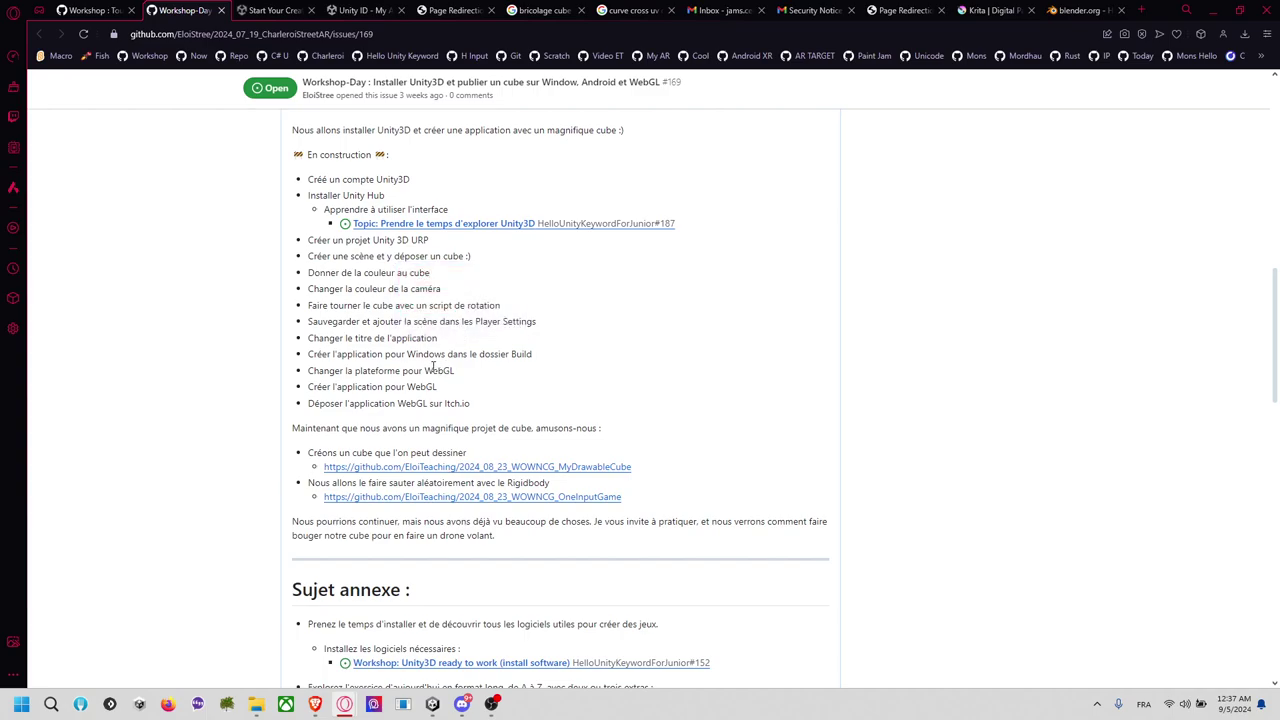
{"action": "left_click_drag", "start_coordinate": [430, 401], "coordinate": [492, 428]}
{"action": "left_click", "coordinate": [525, 400]}
{"action": "scroll", "coordinate": [467, 389], "scroll_direction": "down", "scroll_amount": 2}
{"action": "scroll", "coordinate": [466, 391], "scroll_direction": "up", "scroll_amount": 2}
{"action": "scroll", "coordinate": [480, 425], "scroll_direction": "down", "scroll_amount": 1}
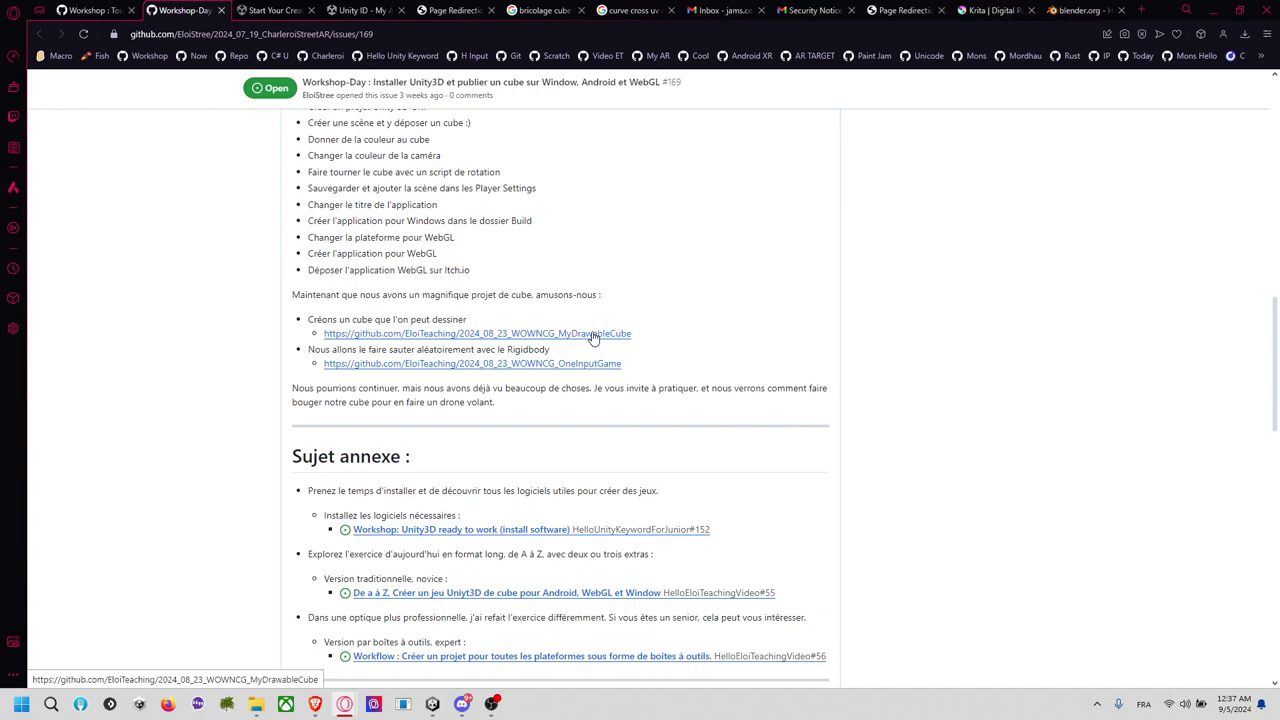
{"action": "key", "text": "alt+Tab"}
{"action": "left_click", "coordinate": [340, 405]}
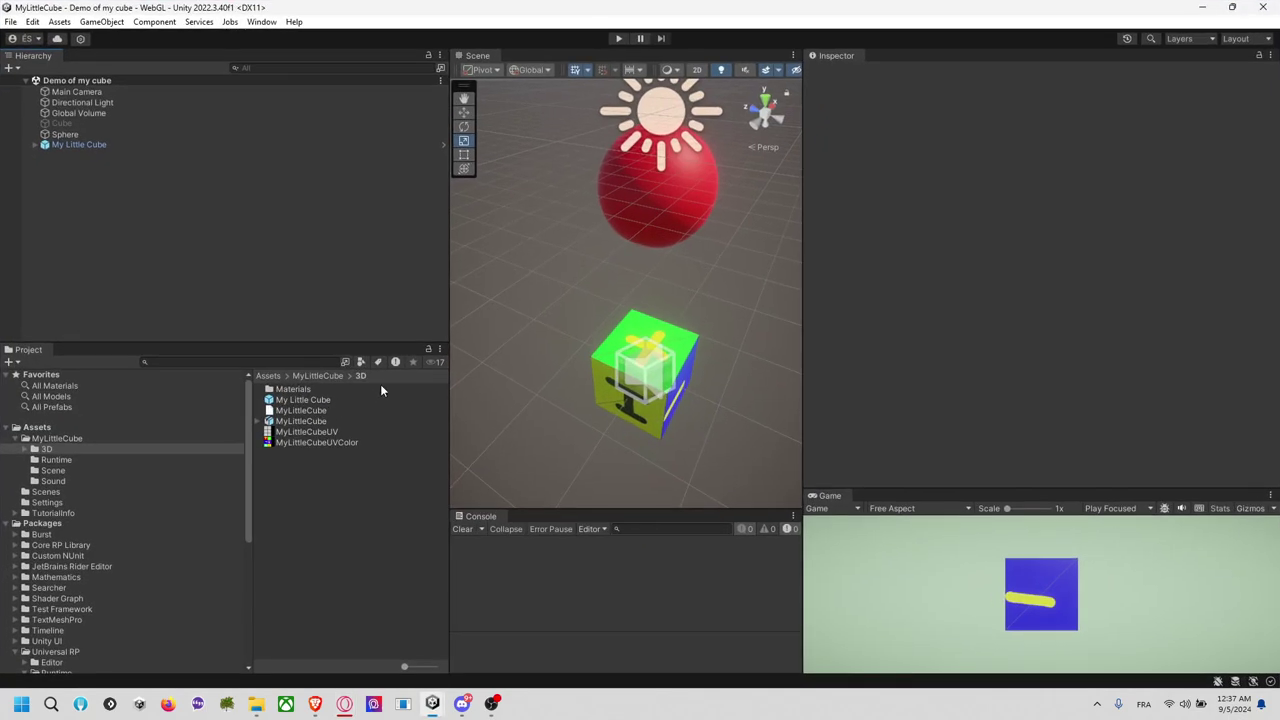
{"action": "key", "text": "alt+Tab"}
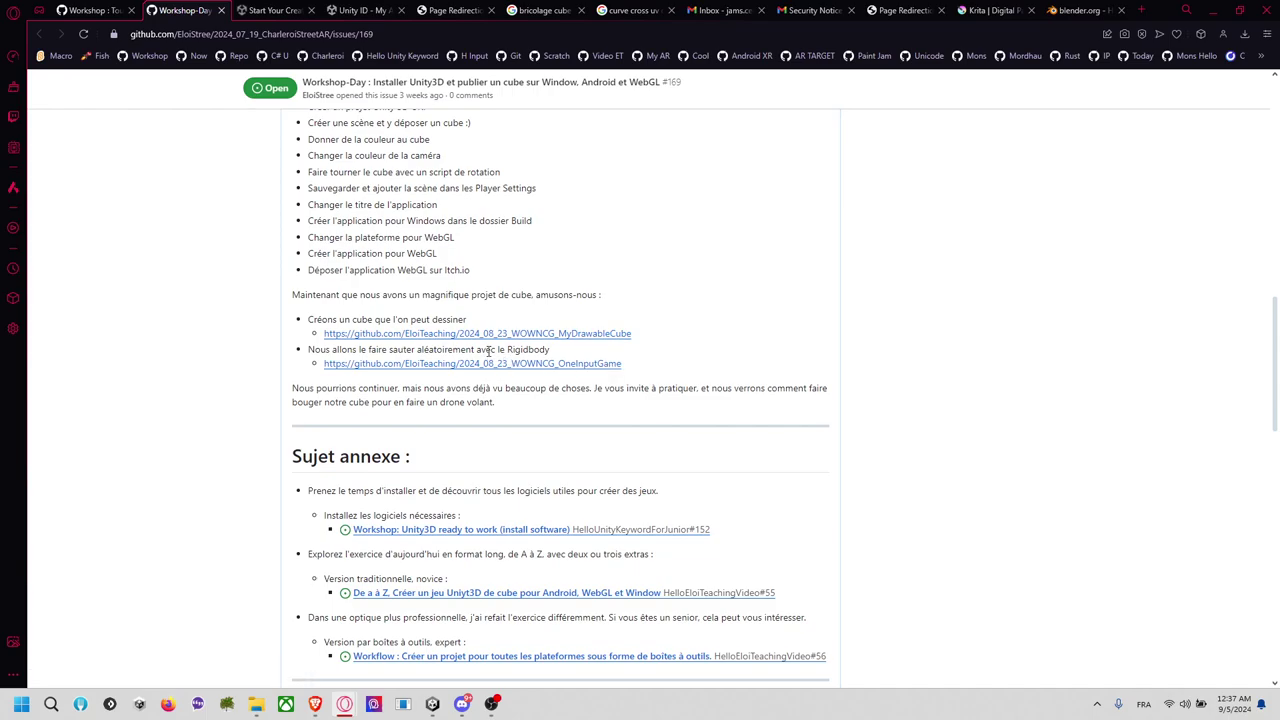
Step: Scroll issue #169 down to the Rubik's cube net and timeline, then back up to the title
{"action": "scroll", "coordinate": [488, 350], "scroll_direction": "down", "scroll_amount": 3}
{"action": "scroll", "coordinate": [488, 350], "scroll_direction": "down", "scroll_amount": 2}
{"action": "scroll", "coordinate": [488, 350], "scroll_direction": "down", "scroll_amount": 2}
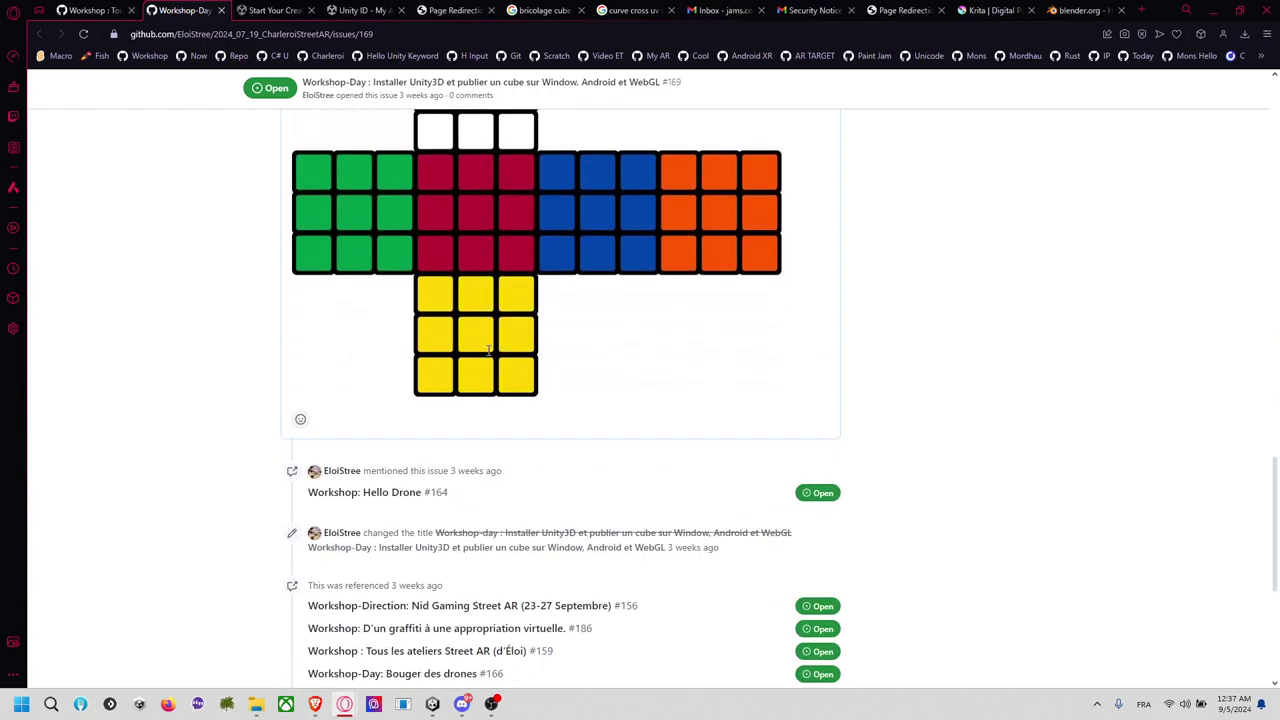
{"action": "scroll", "coordinate": [488, 350], "scroll_direction": "up", "scroll_amount": 5}
{"action": "scroll", "coordinate": [488, 350], "scroll_direction": "up", "scroll_amount": 4}
{"action": "scroll", "coordinate": [490, 357], "scroll_direction": "up", "scroll_amount": 1}
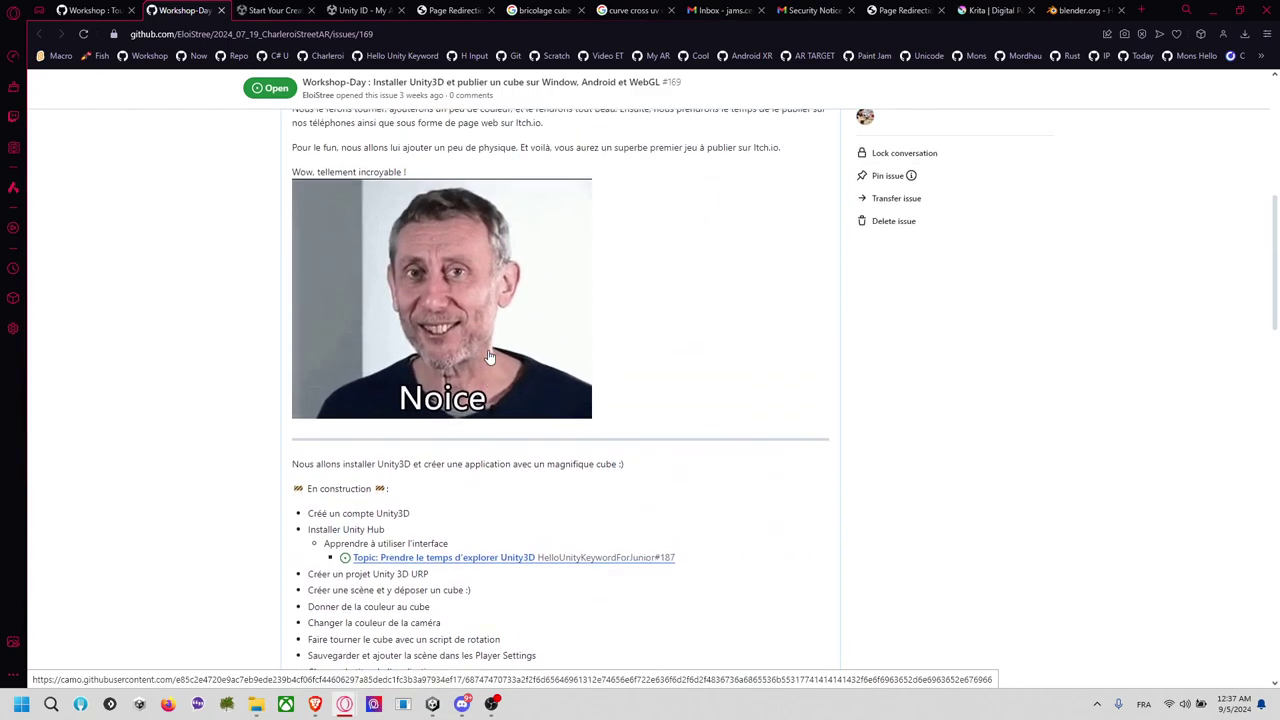
{"action": "scroll", "coordinate": [490, 357], "scroll_direction": "up", "scroll_amount": 2}
{"action": "scroll", "coordinate": [490, 357], "scroll_direction": "up", "scroll_amount": 2}
{"action": "scroll", "coordinate": [490, 357], "scroll_direction": "up", "scroll_amount": 1}
{"action": "scroll", "coordinate": [490, 357], "scroll_direction": "up", "scroll_amount": 1}
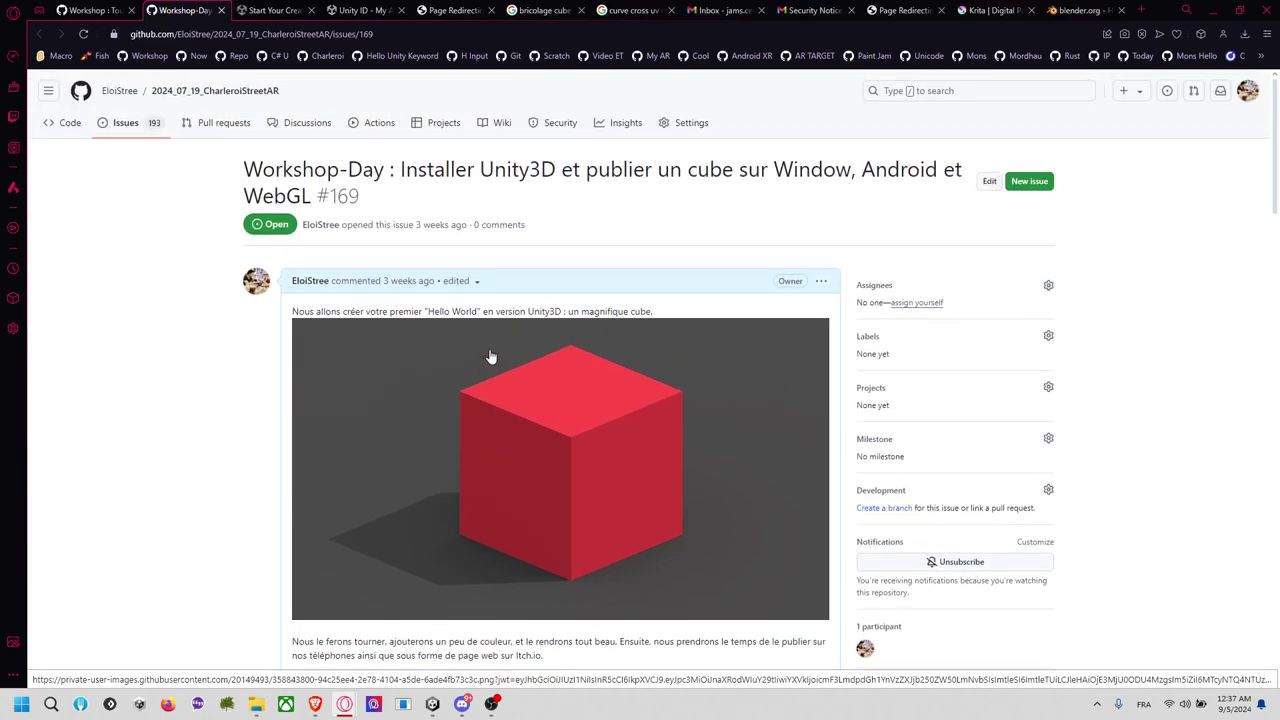